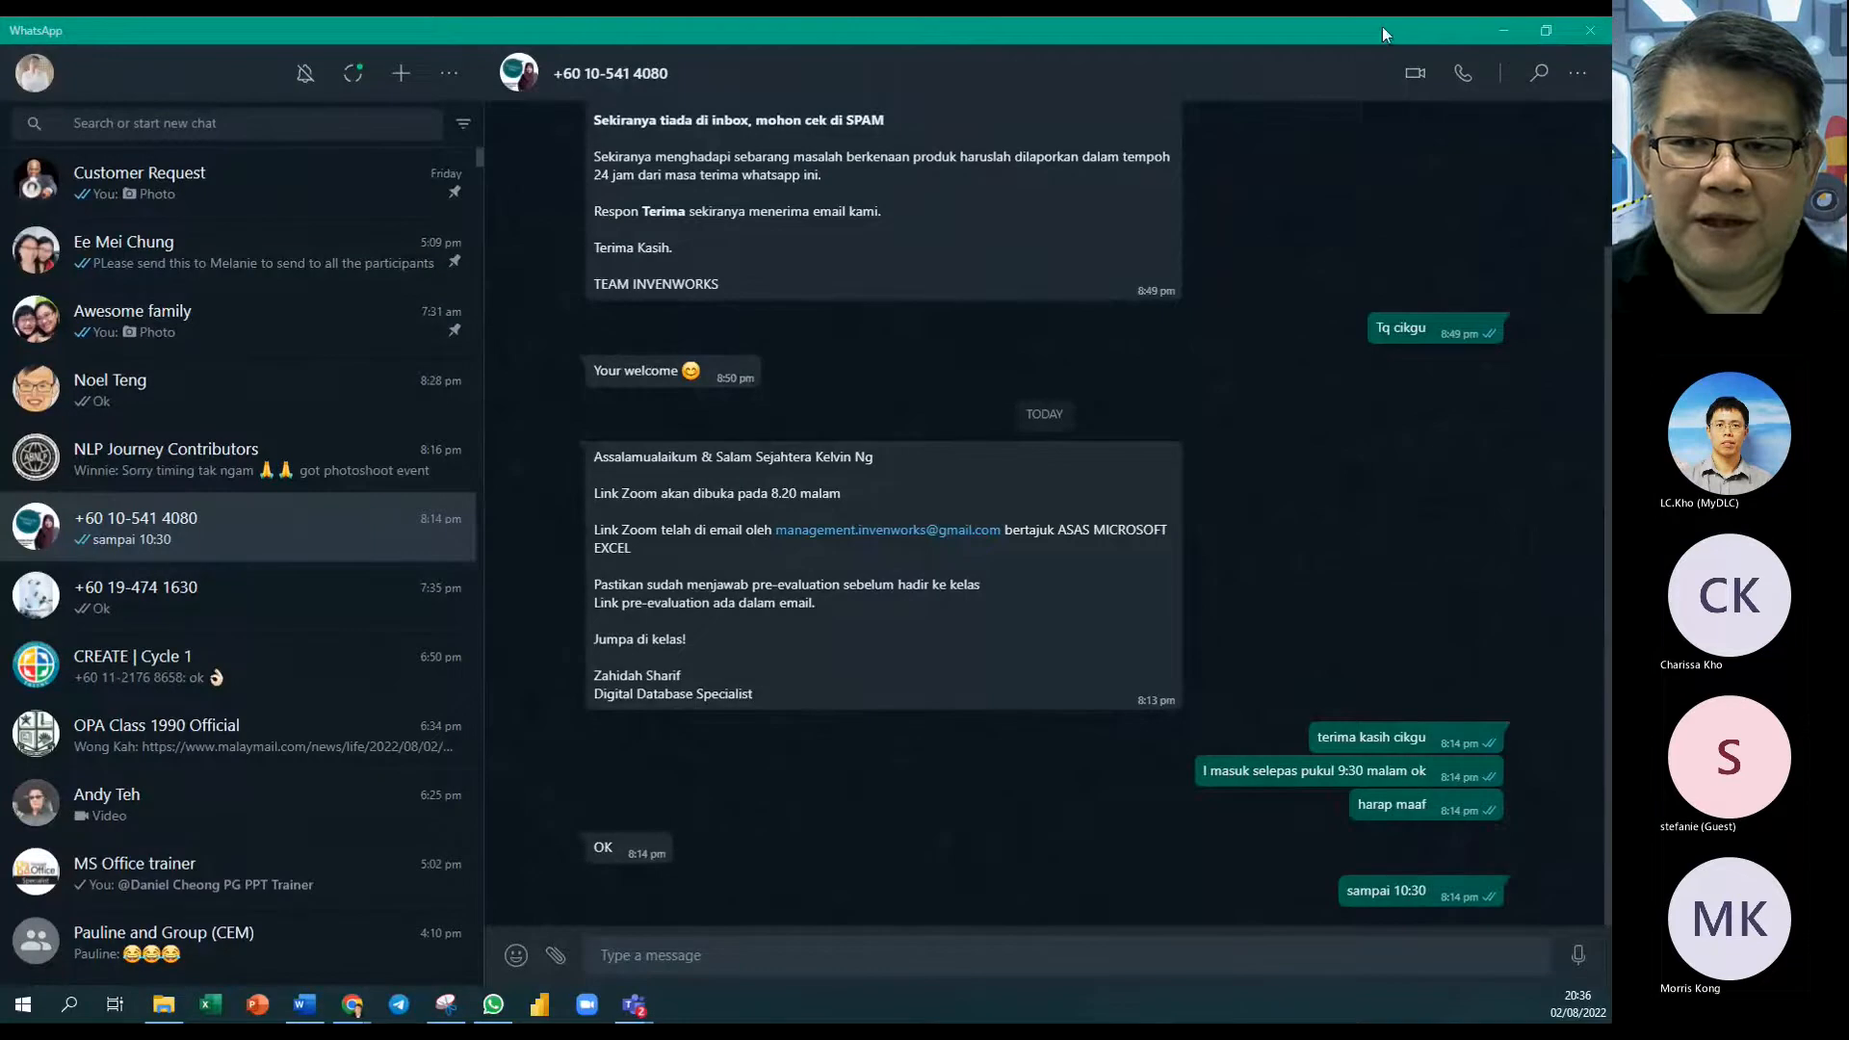
# Step: Put away the chat and browser windows and switch to the Gardening document in Word
pyautogui.moveTo(1383, 31); pyautogui.dragTo(1290, 1023)
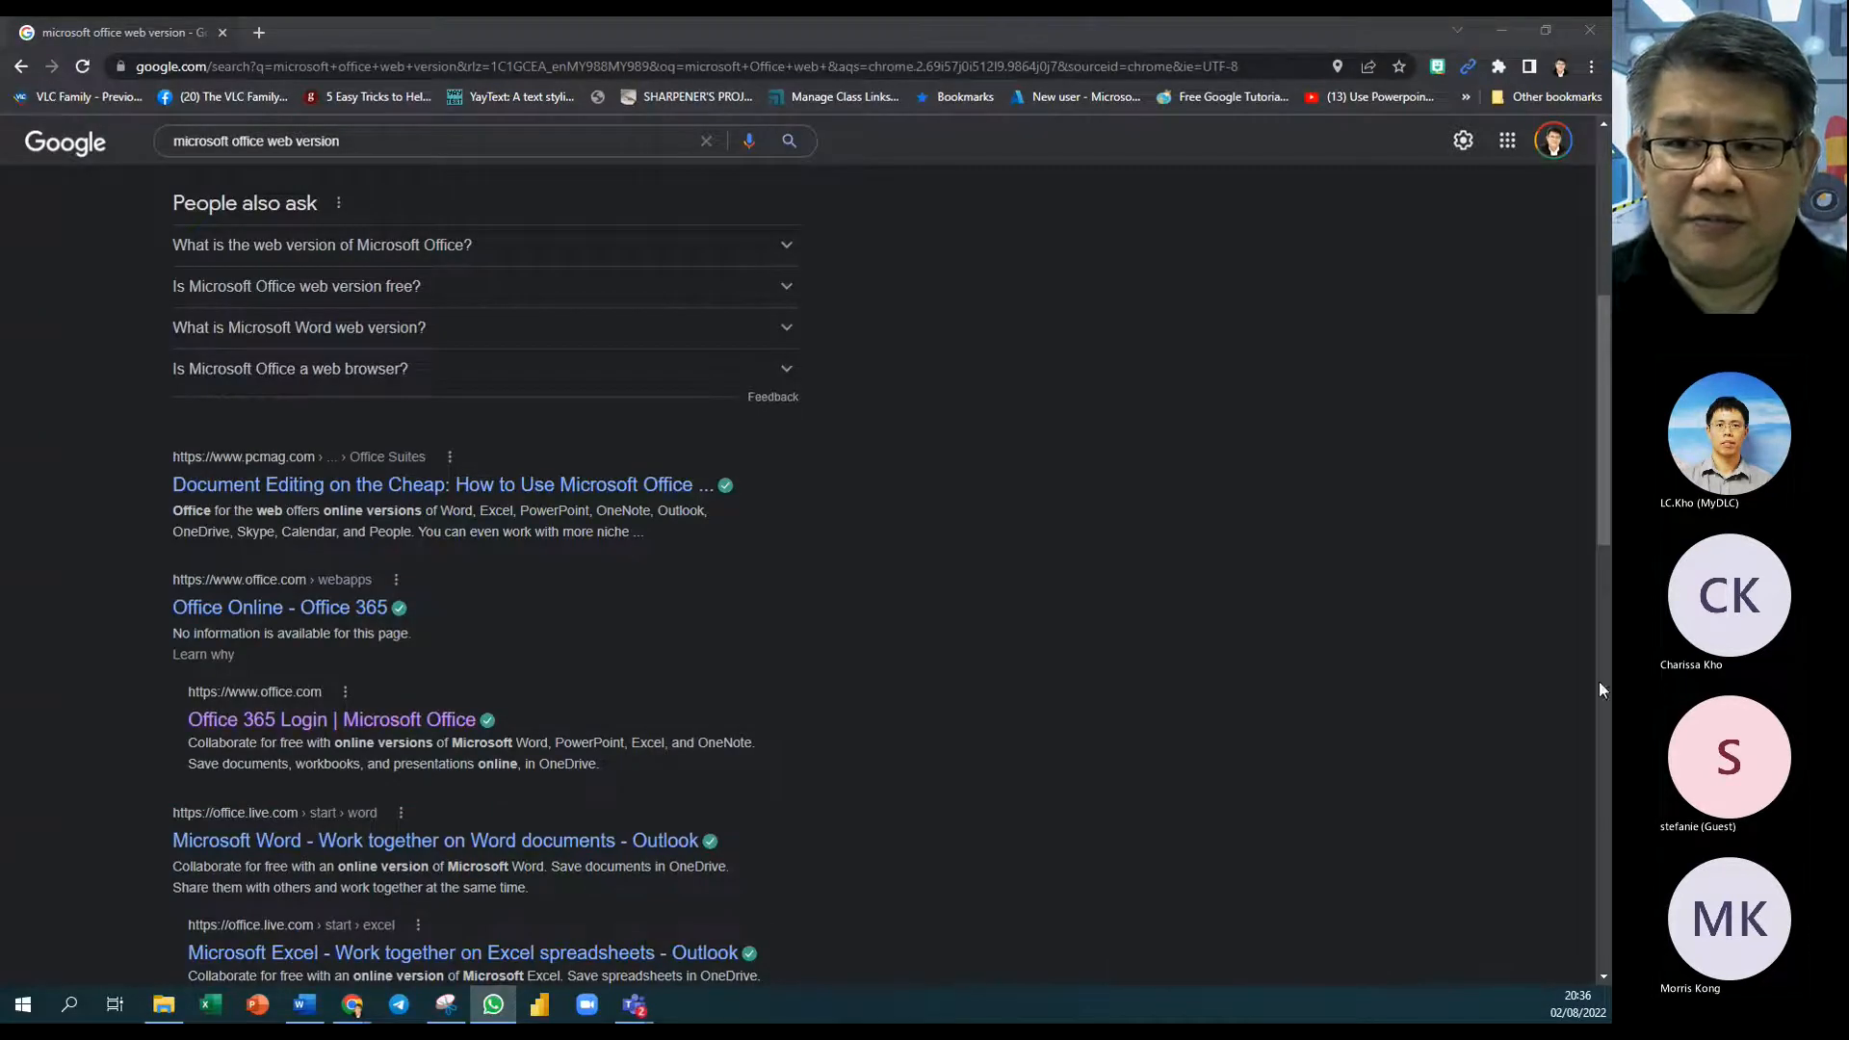
pyautogui.click(1500, 32)
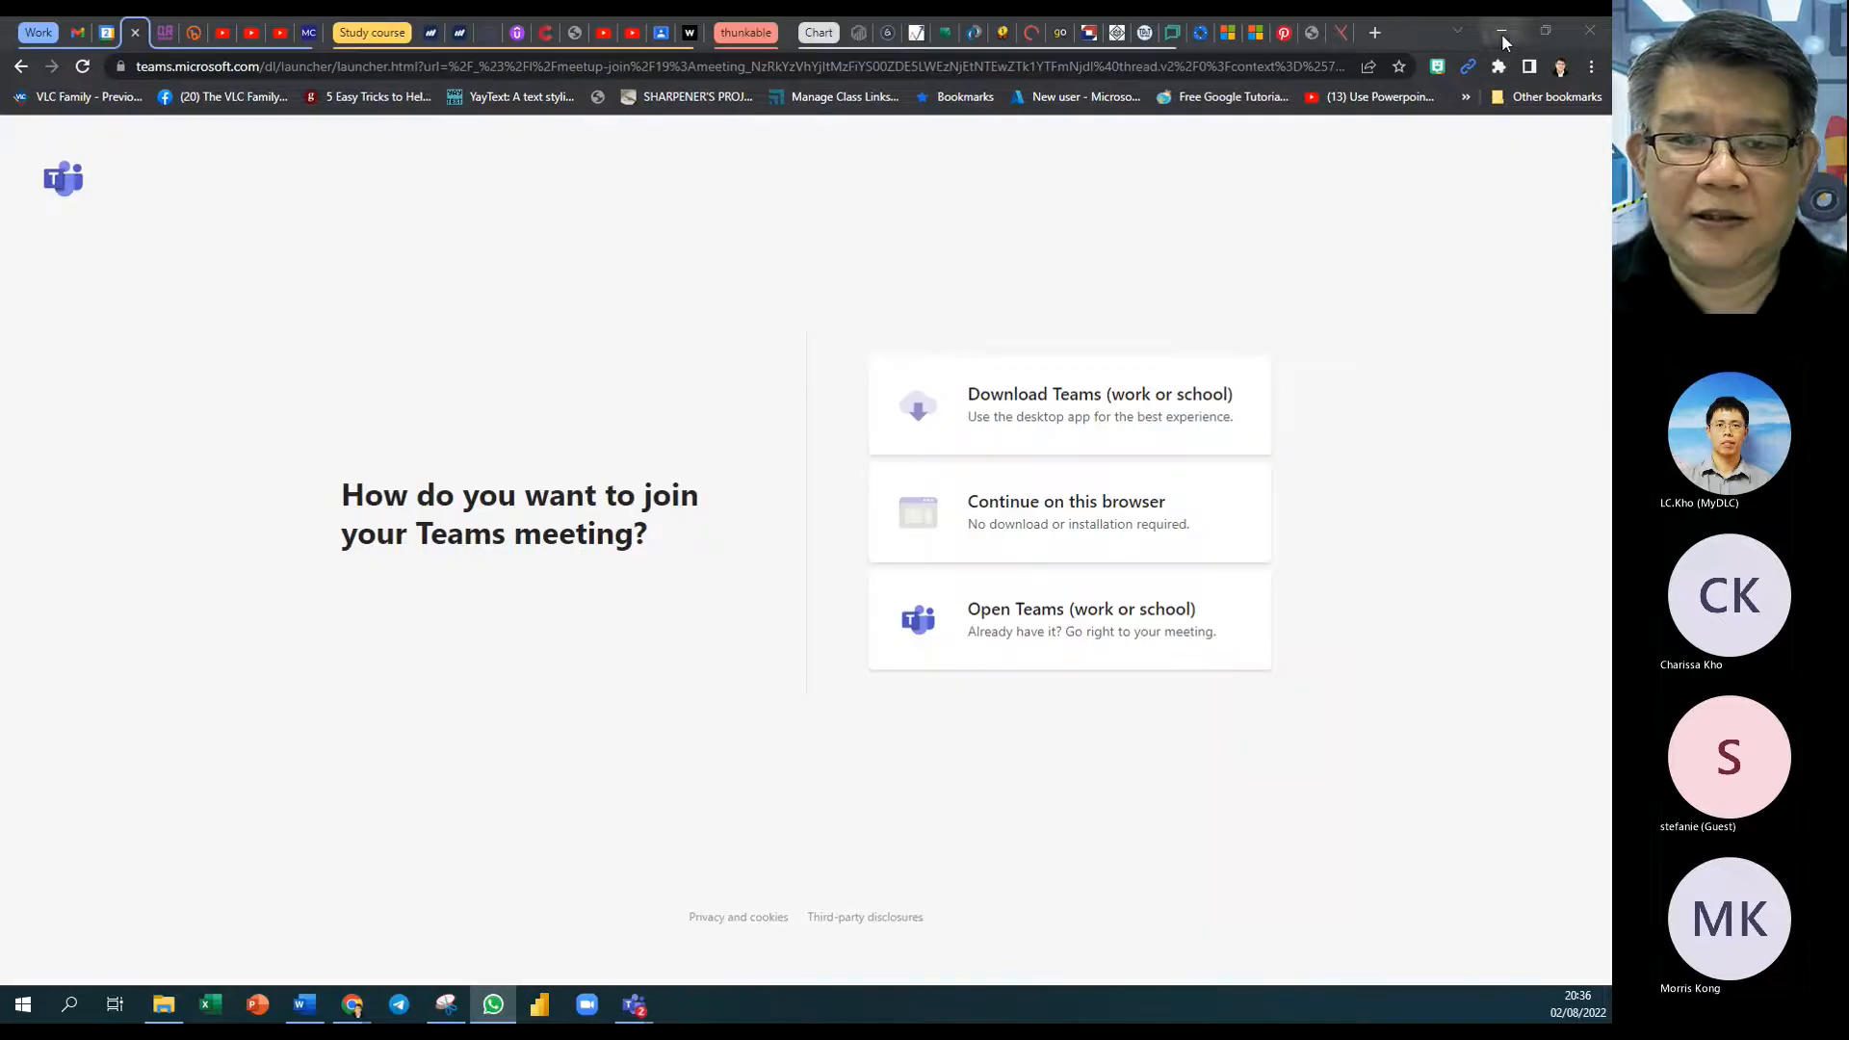
pyautogui.click(313, 1014)
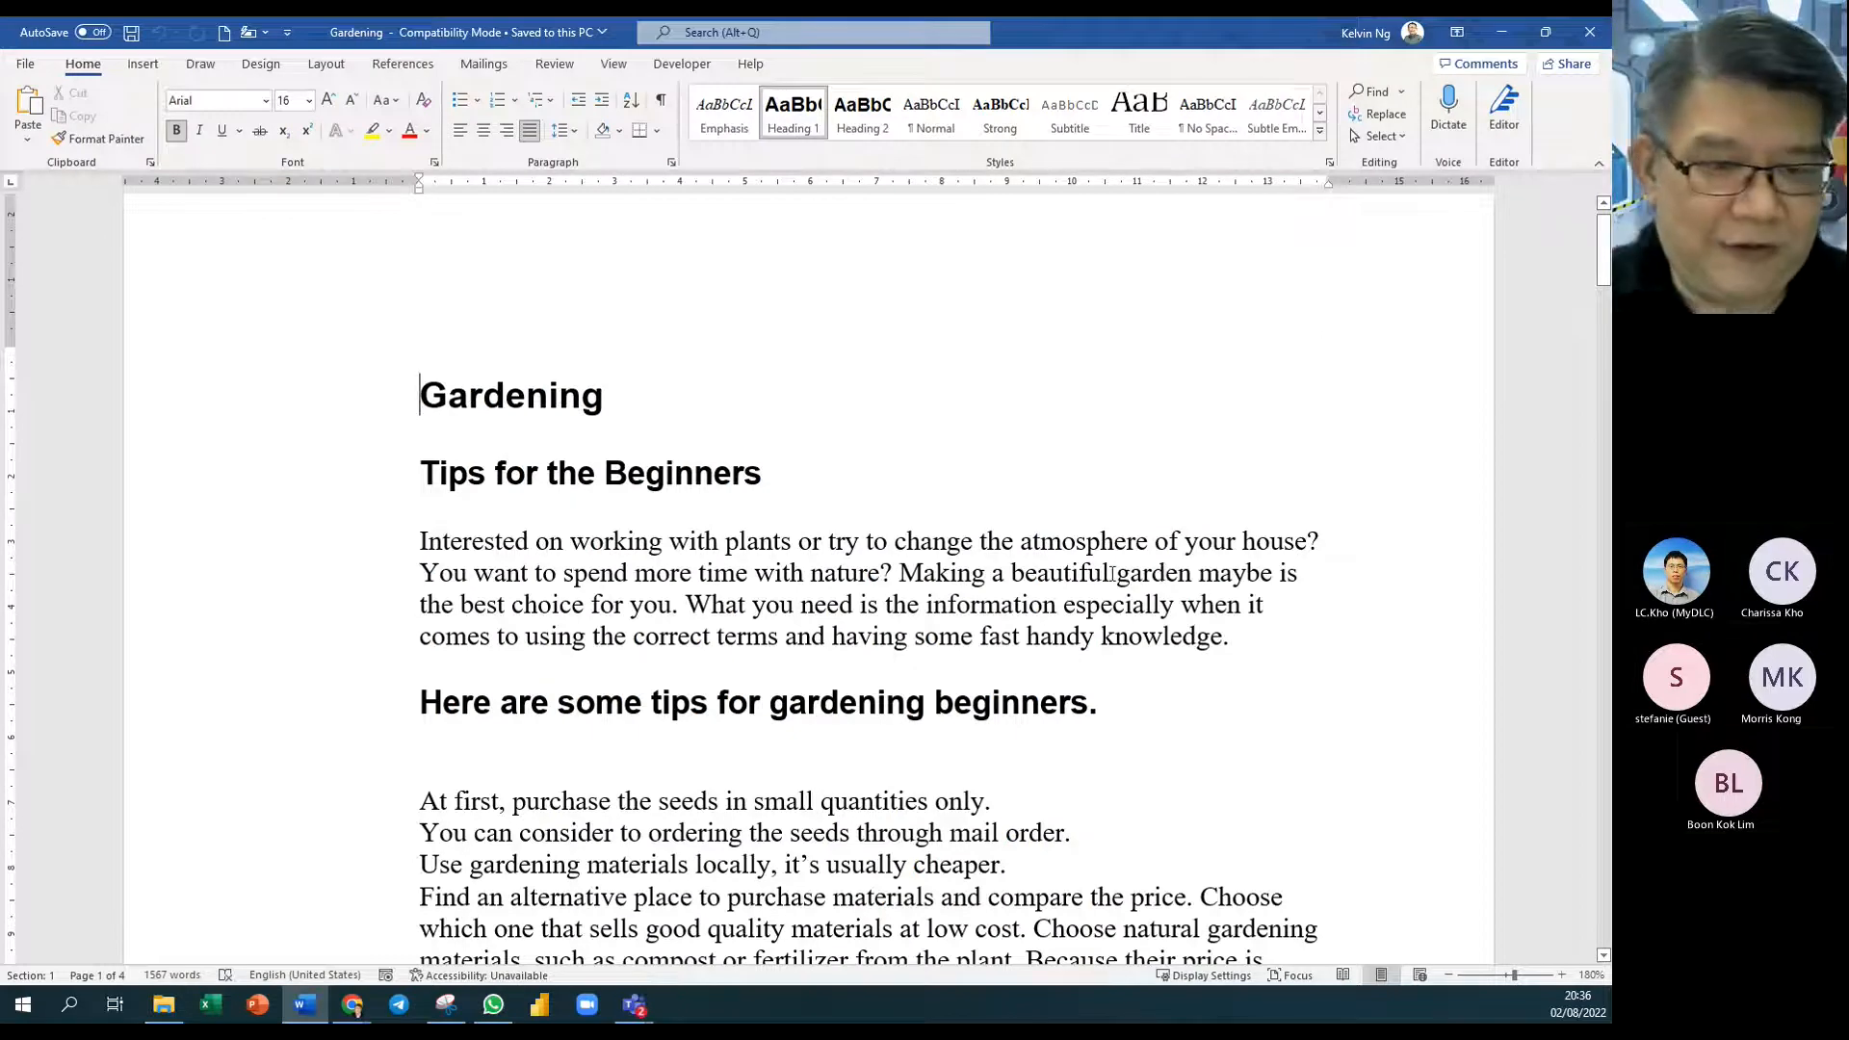
pyautogui.scroll(-1, 1111, 561)
pyautogui.scroll(-1, 1111, 561)
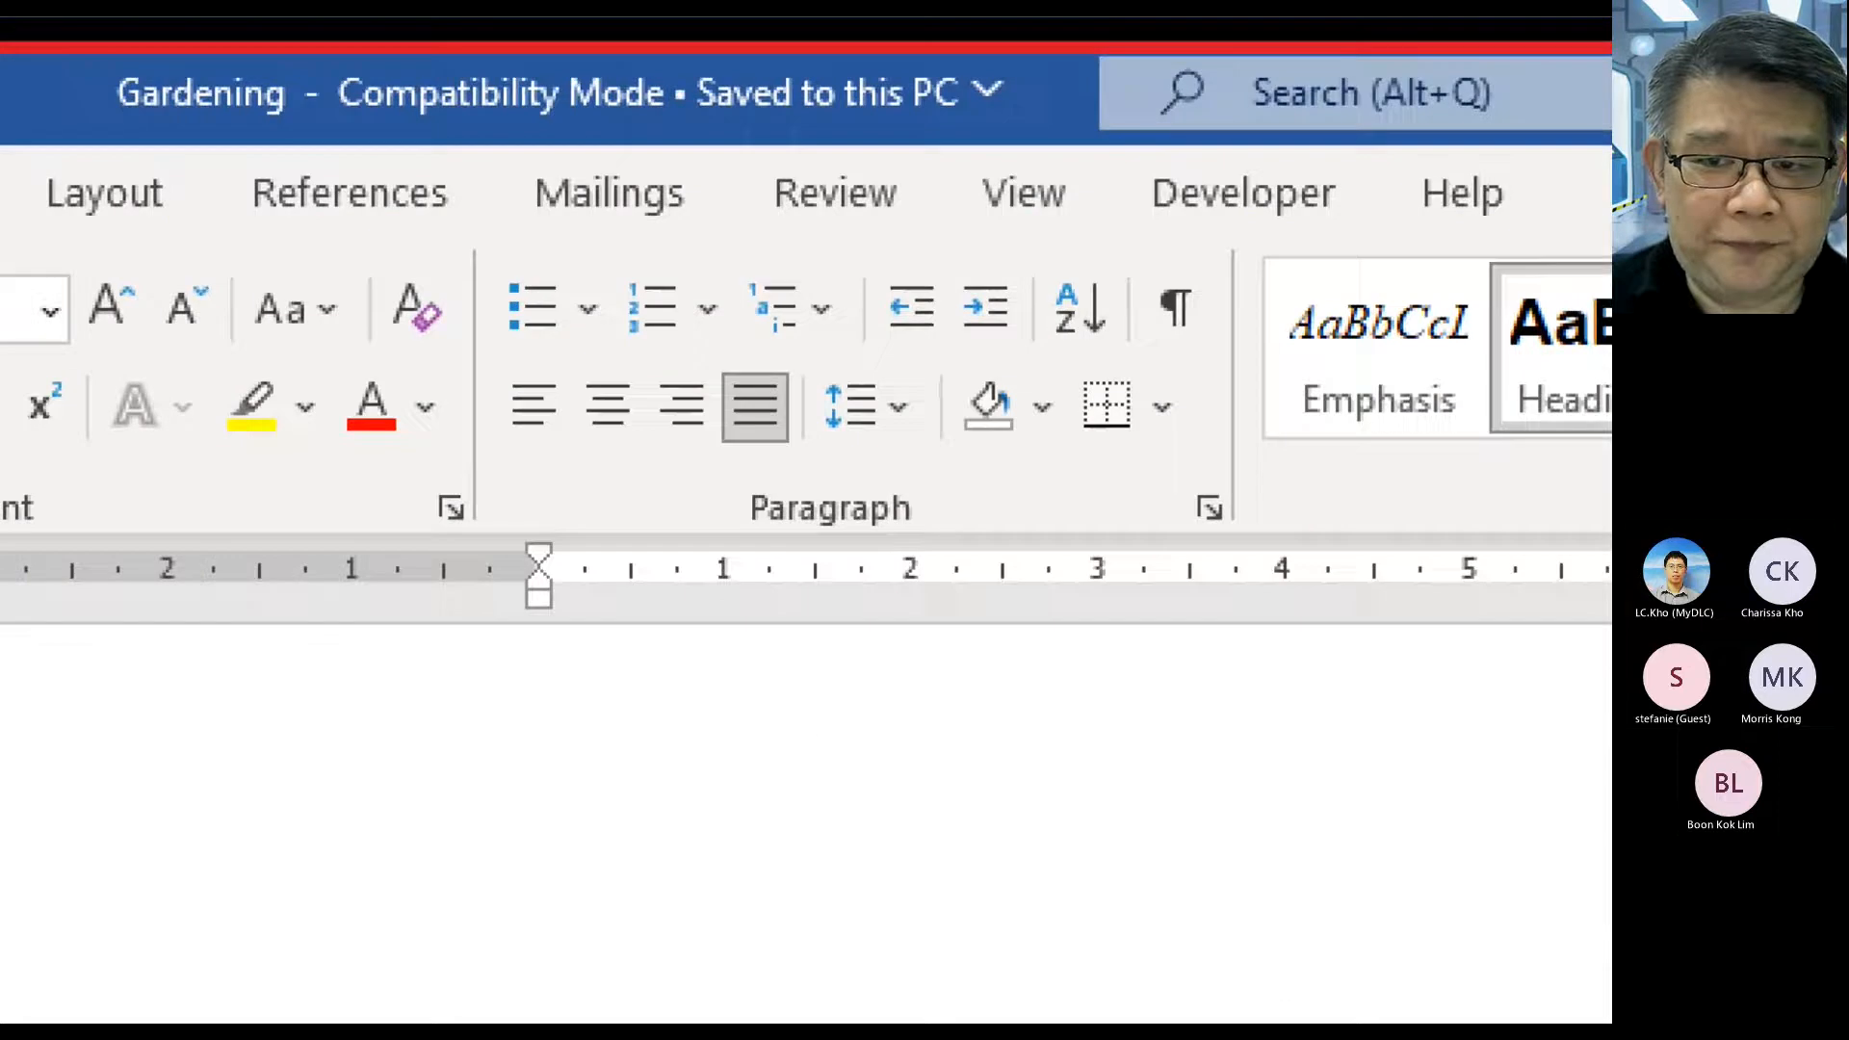
# Step: In the magnified view, draw red boxes around the ¶ icon and the Paragraph group name, plus a red arrow pointing up to the ¶ icon
pyautogui.moveTo(1238, 268); pyautogui.dragTo(1113, 370)
pyautogui.moveTo(931, 491); pyautogui.dragTo(677, 574)
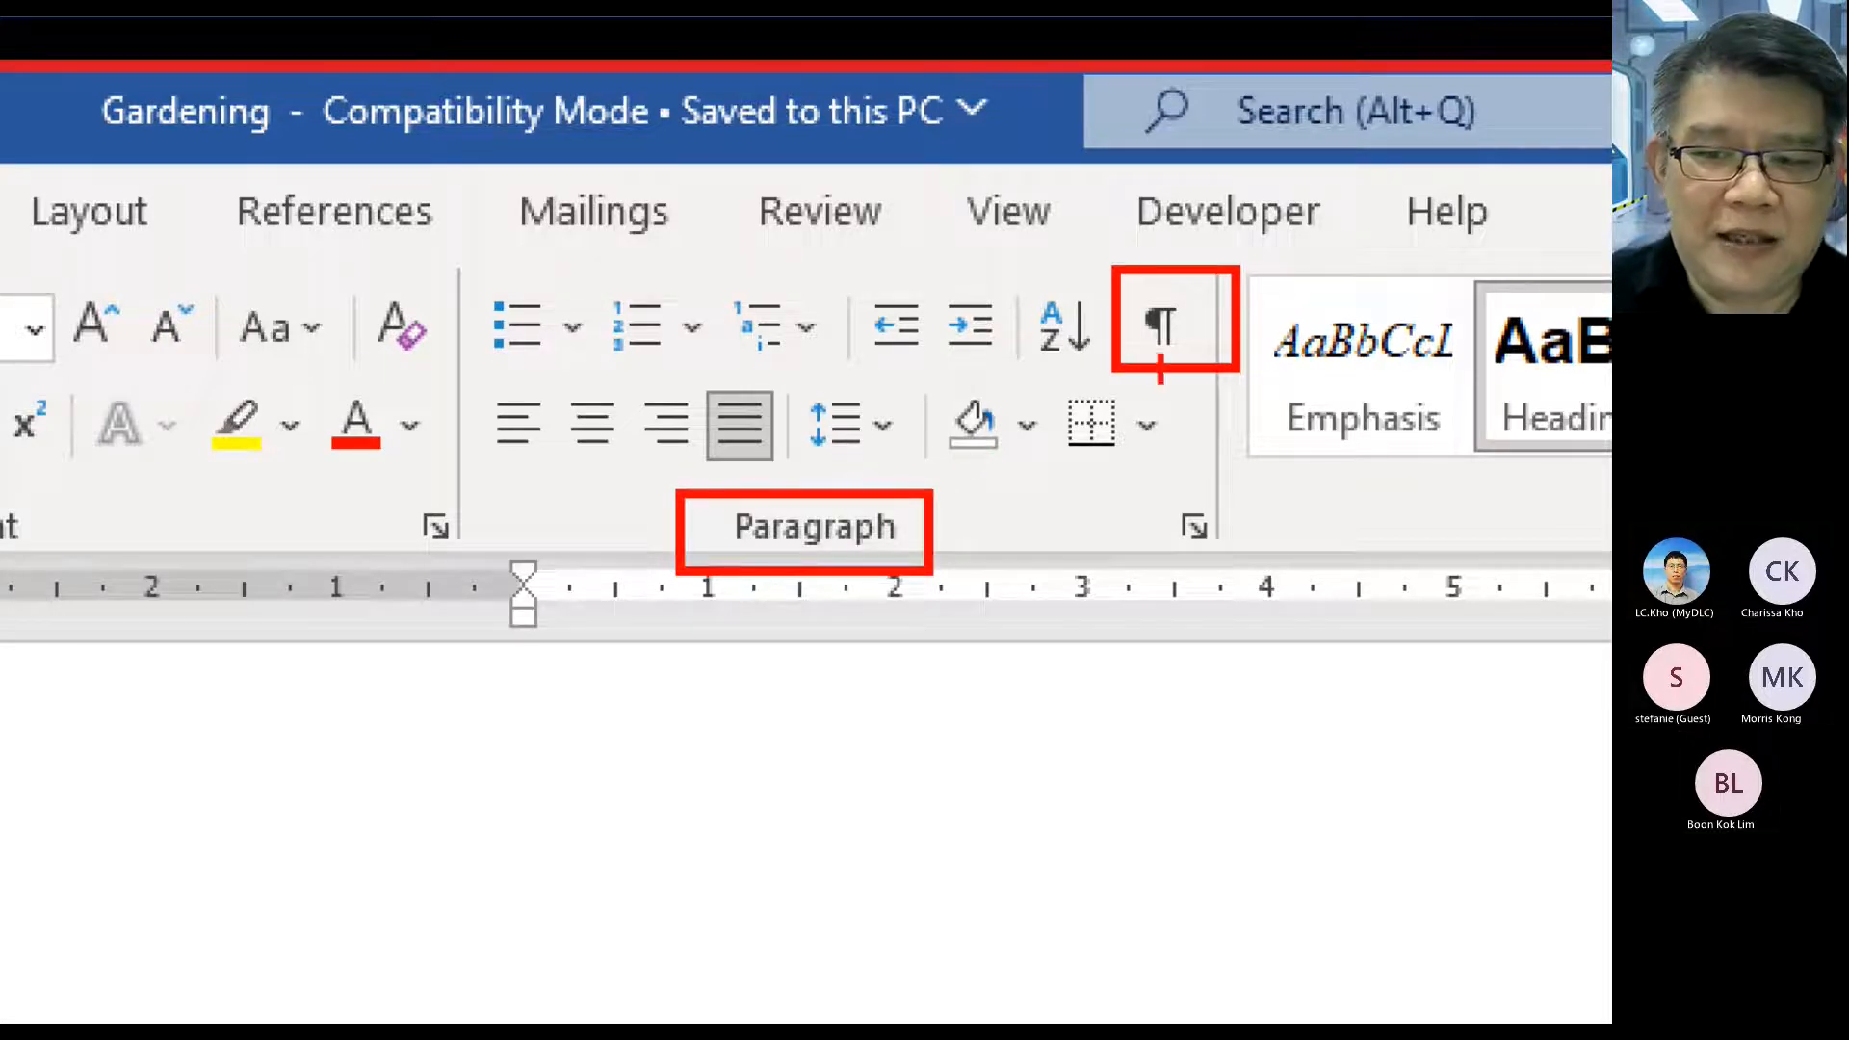
pyautogui.moveTo(1177, 354)
pyautogui.mouseDown()
pyautogui.moveTo(1192, 785)
pyautogui.moveTo(1157, 653)
pyautogui.moveTo(1153, 676)
pyautogui.moveTo(1177, 674)
pyautogui.mouseUp()
# Step: Add the red text label "Paragraphc Marker" below the arrow and leave the magnified view
pyautogui.write('t')
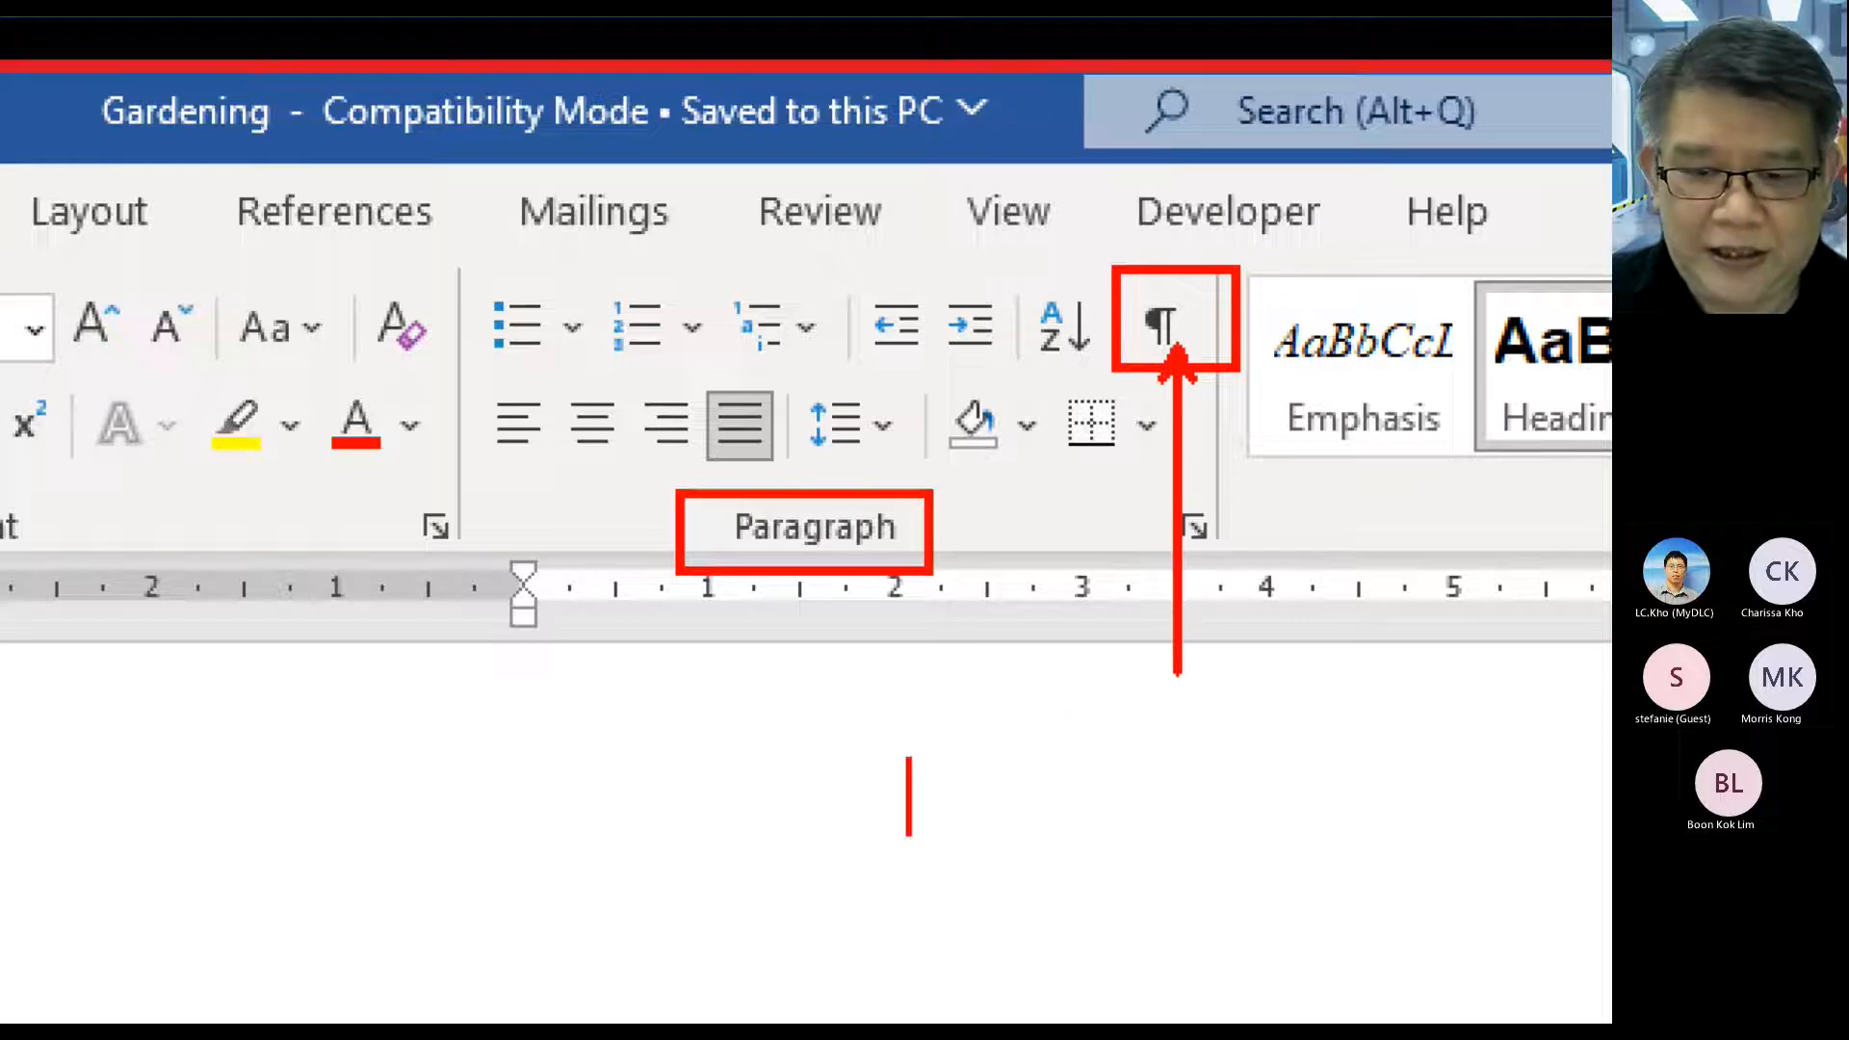
pyautogui.write('Para')
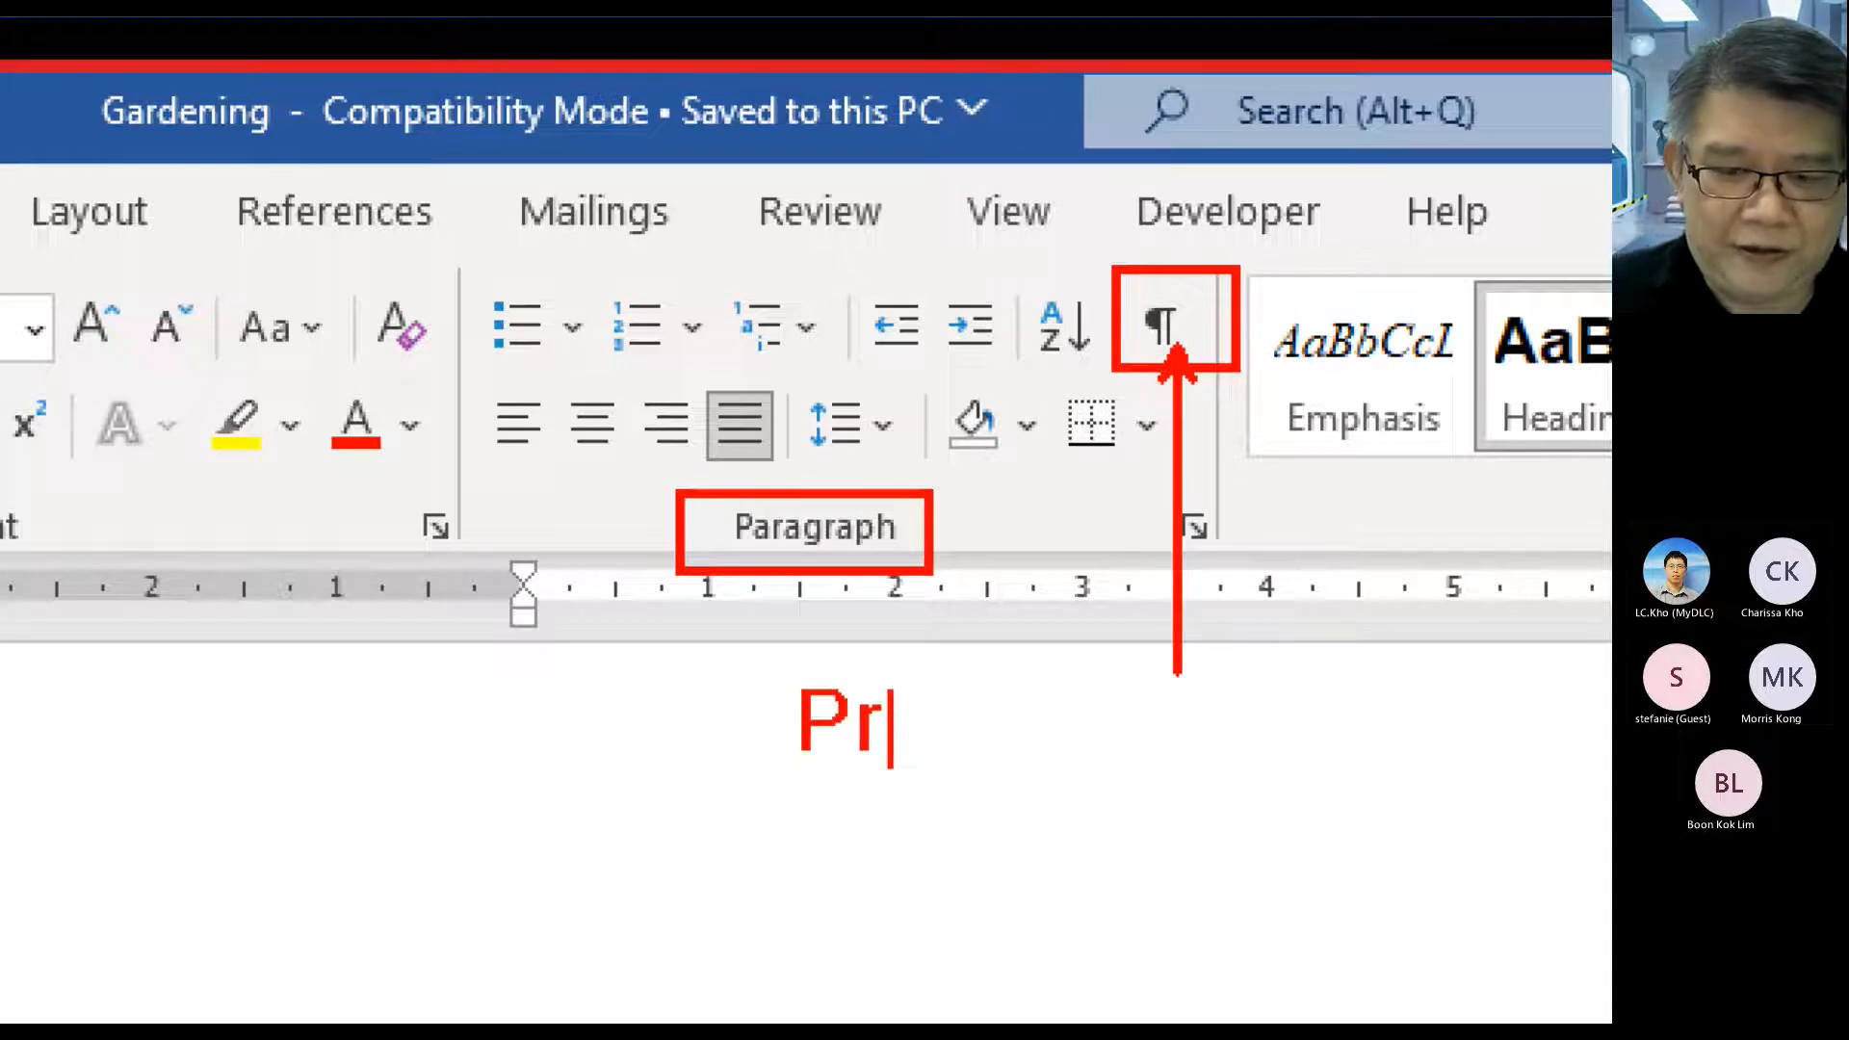
pyautogui.write('grap')
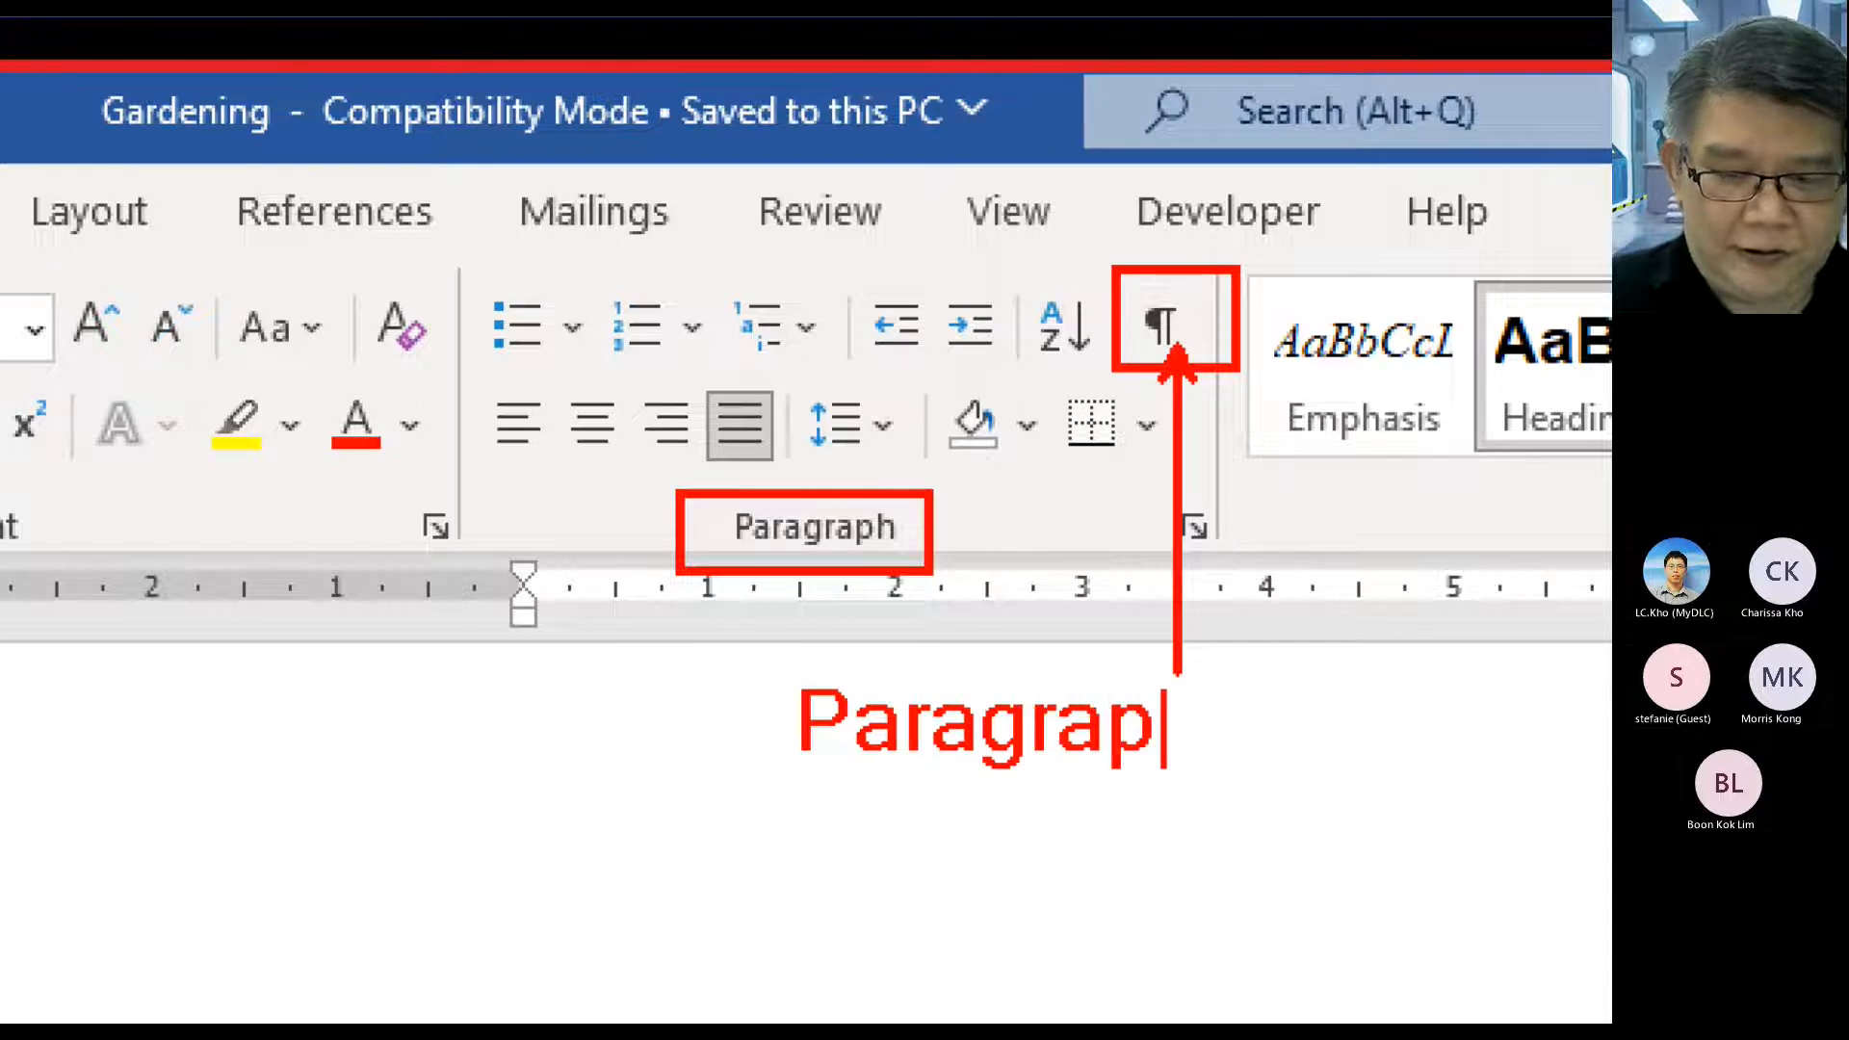
pyautogui.write('hc Mae')
pyautogui.press('BackSpace')
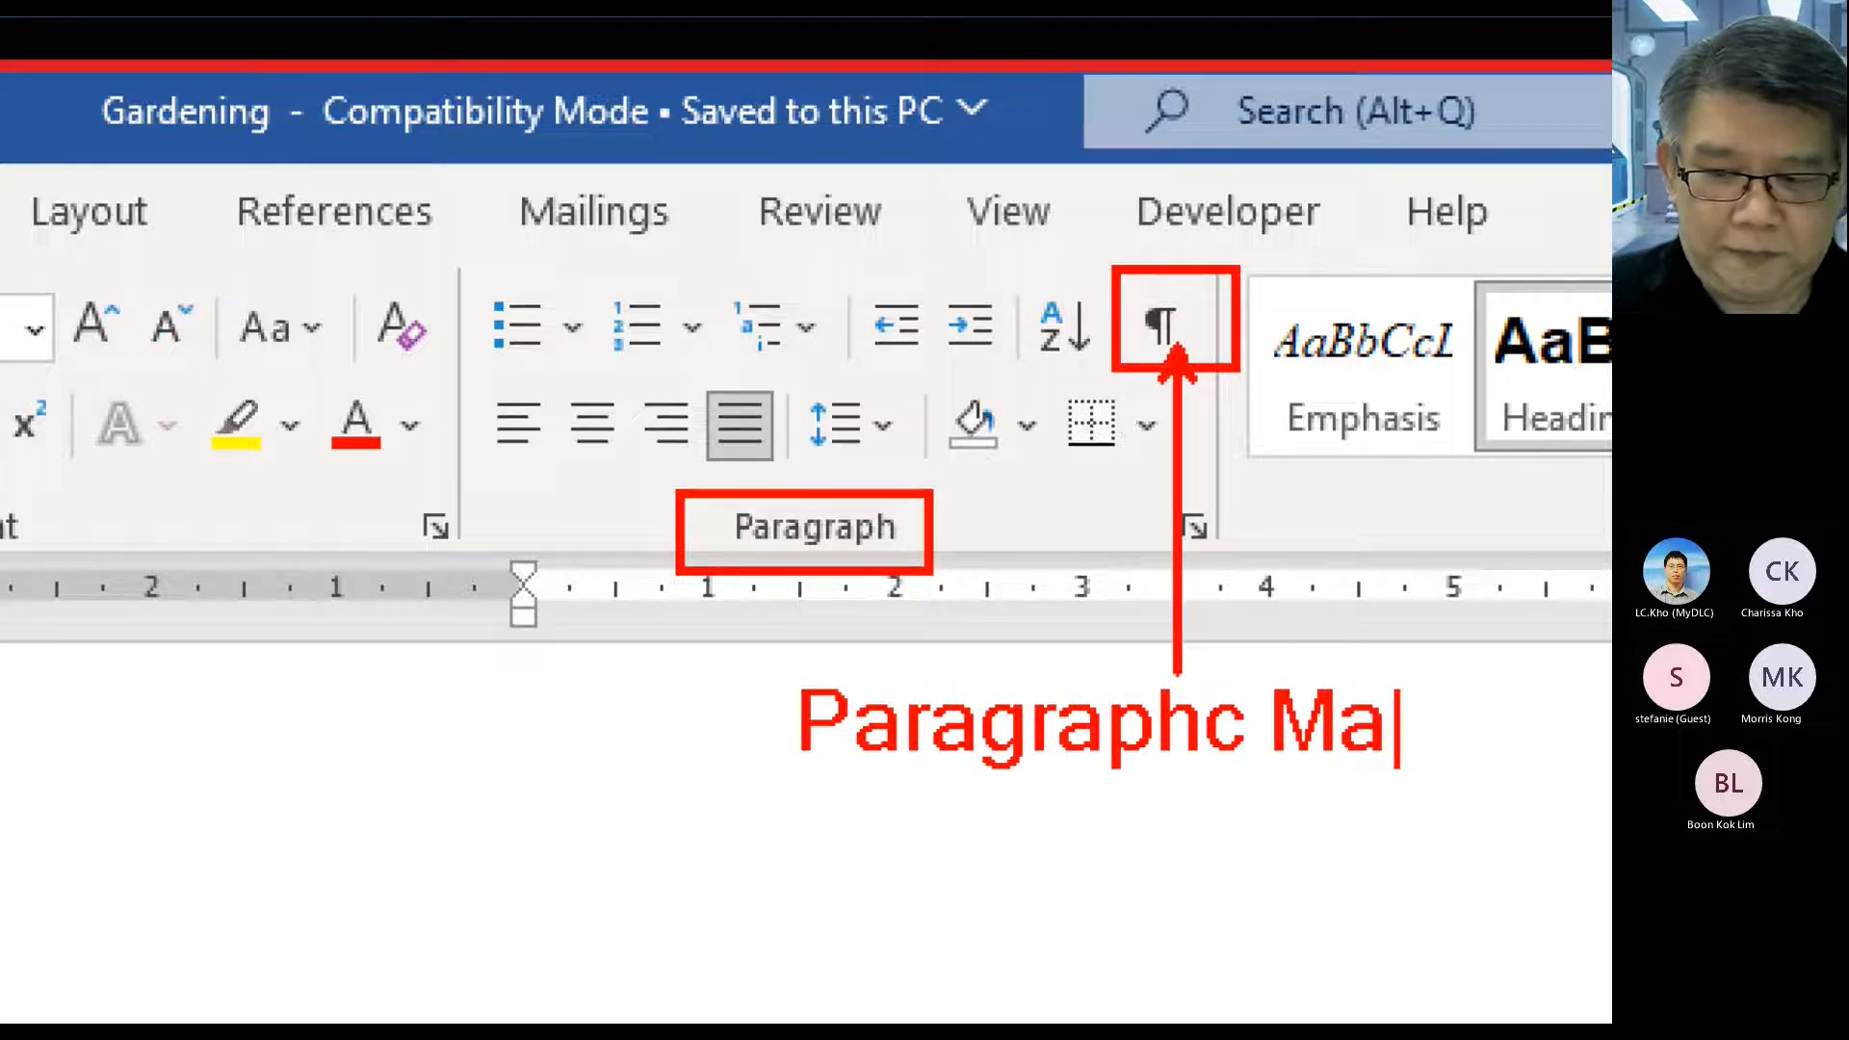
pyautogui.write('rker')
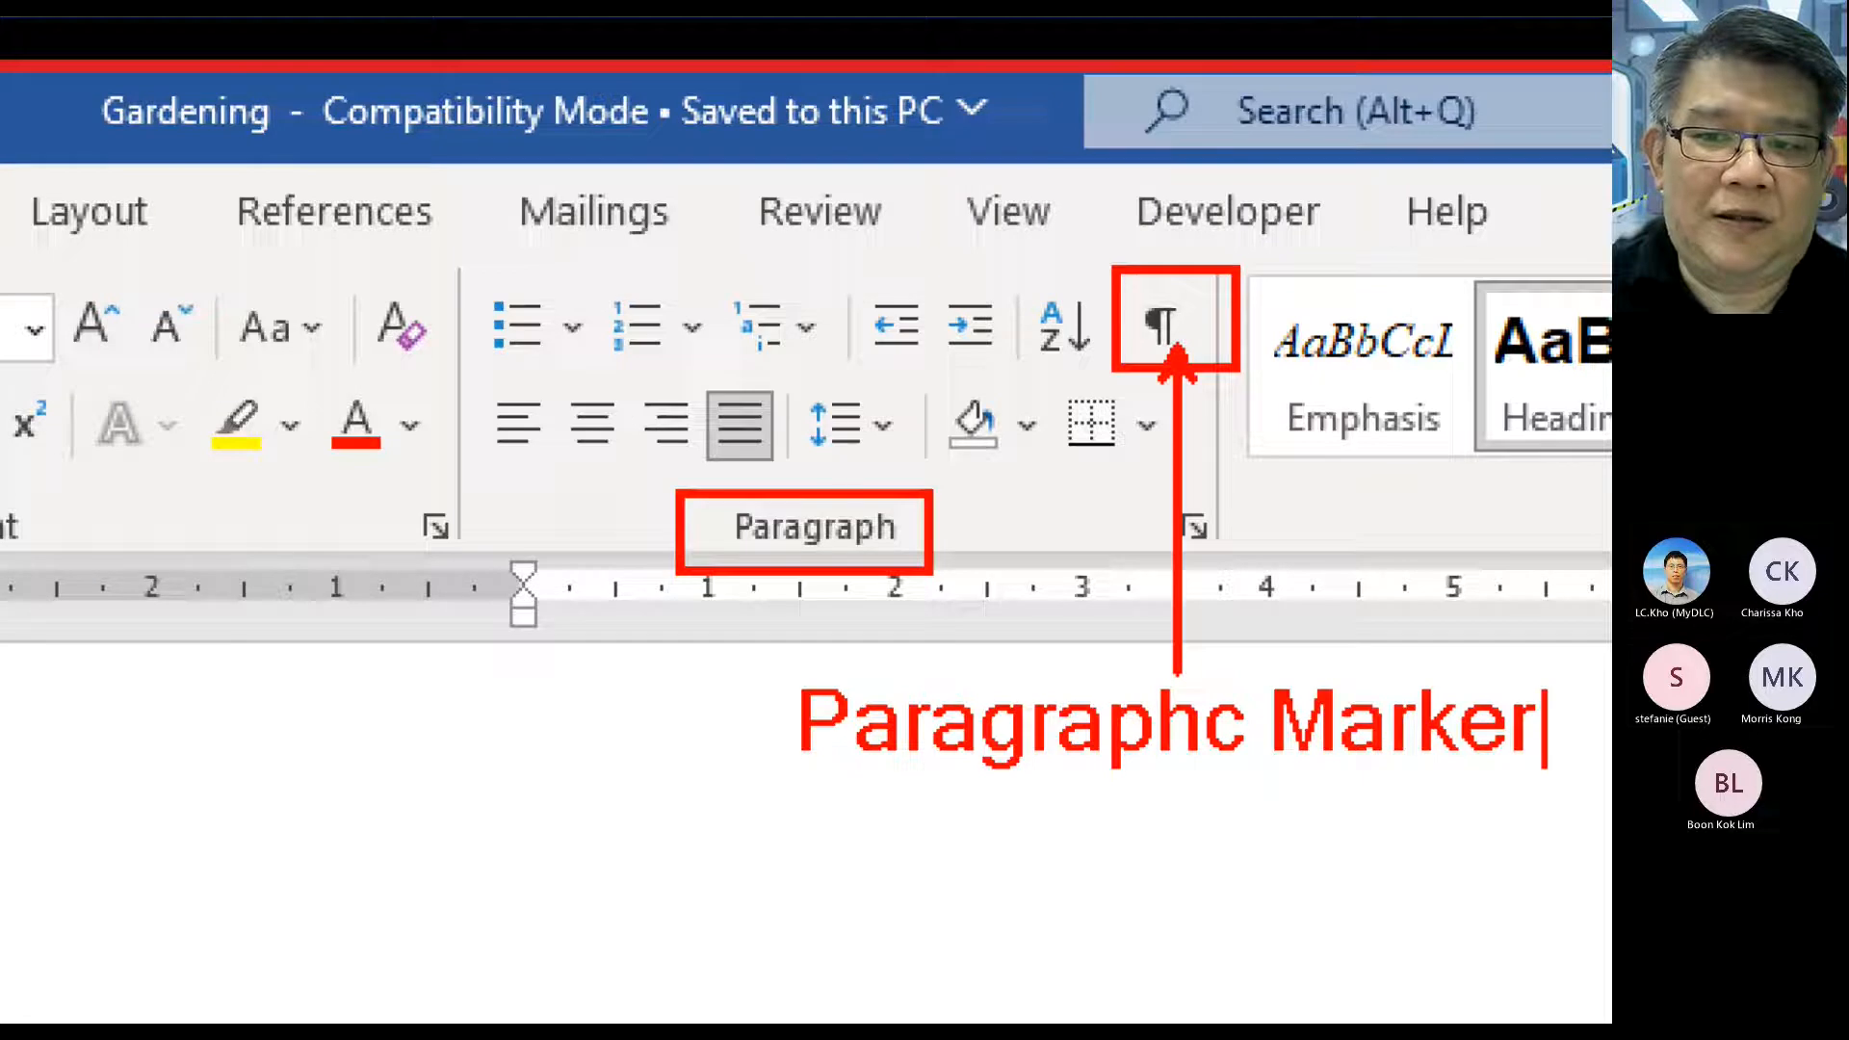
pyautogui.press('Escape')
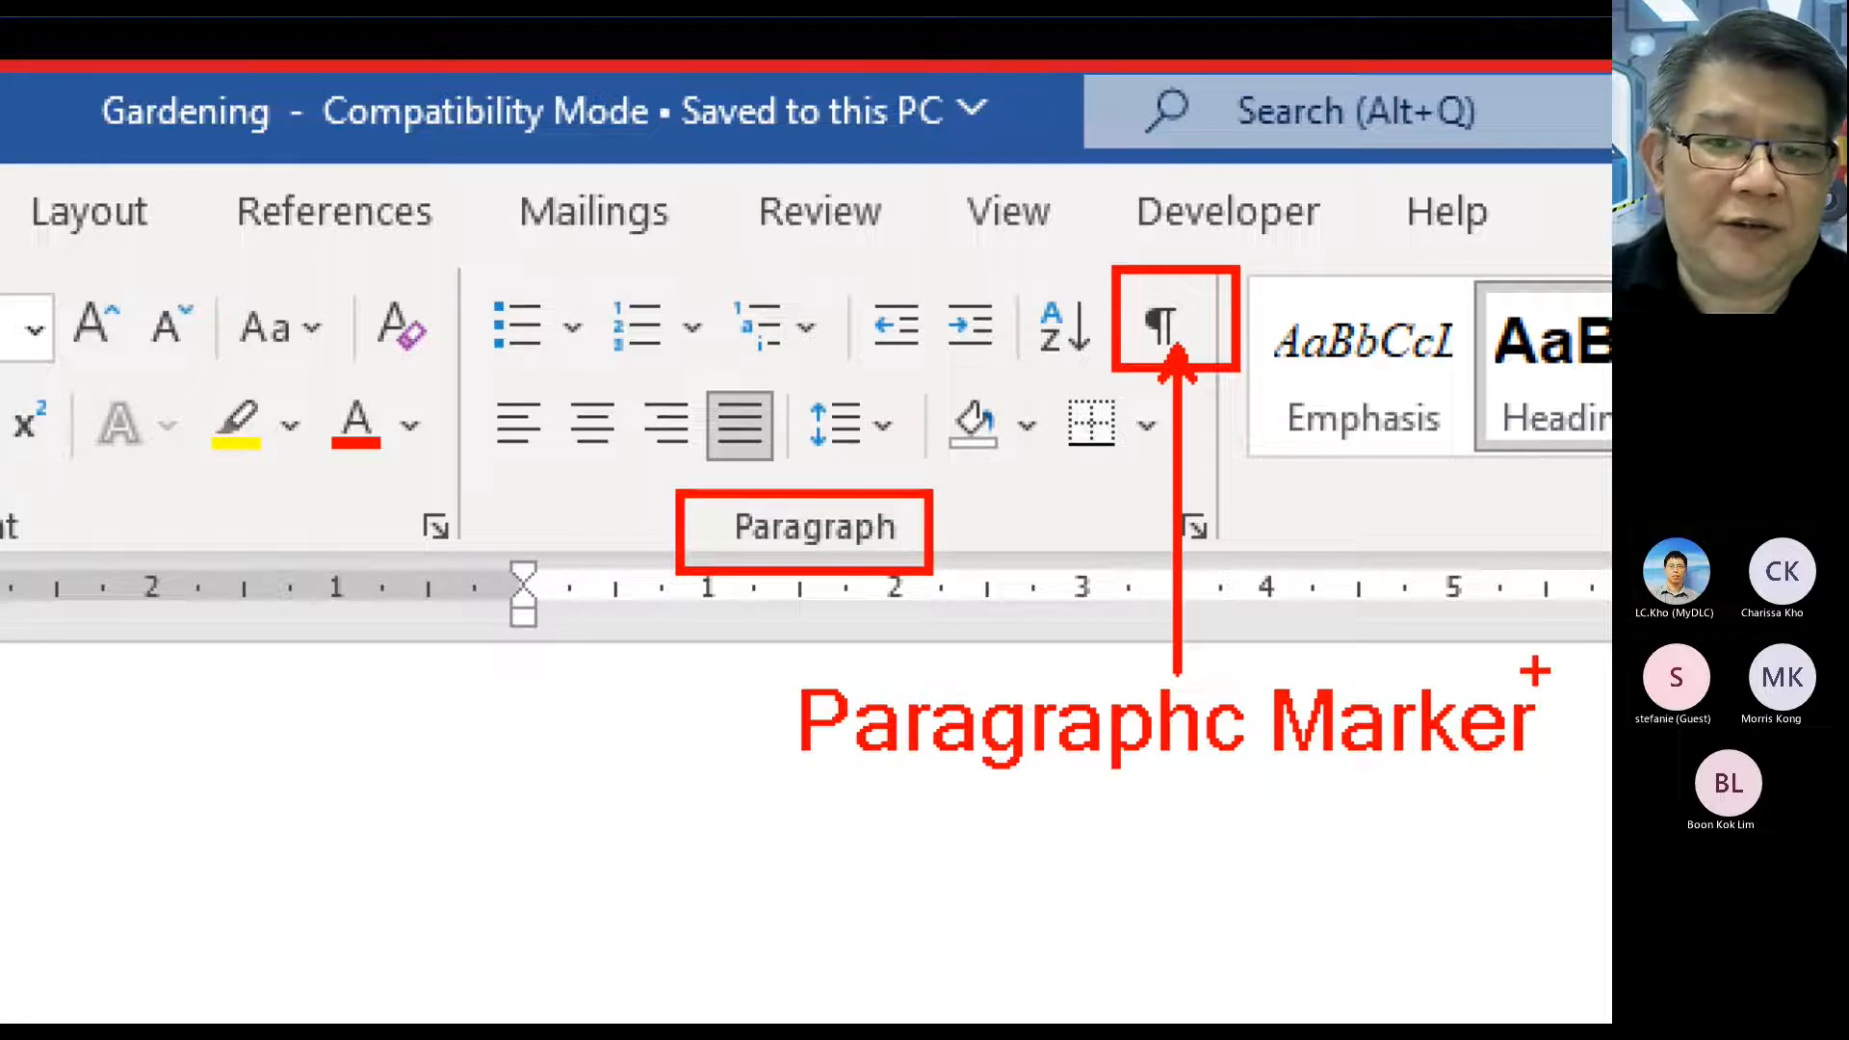
pyautogui.press('Escape')
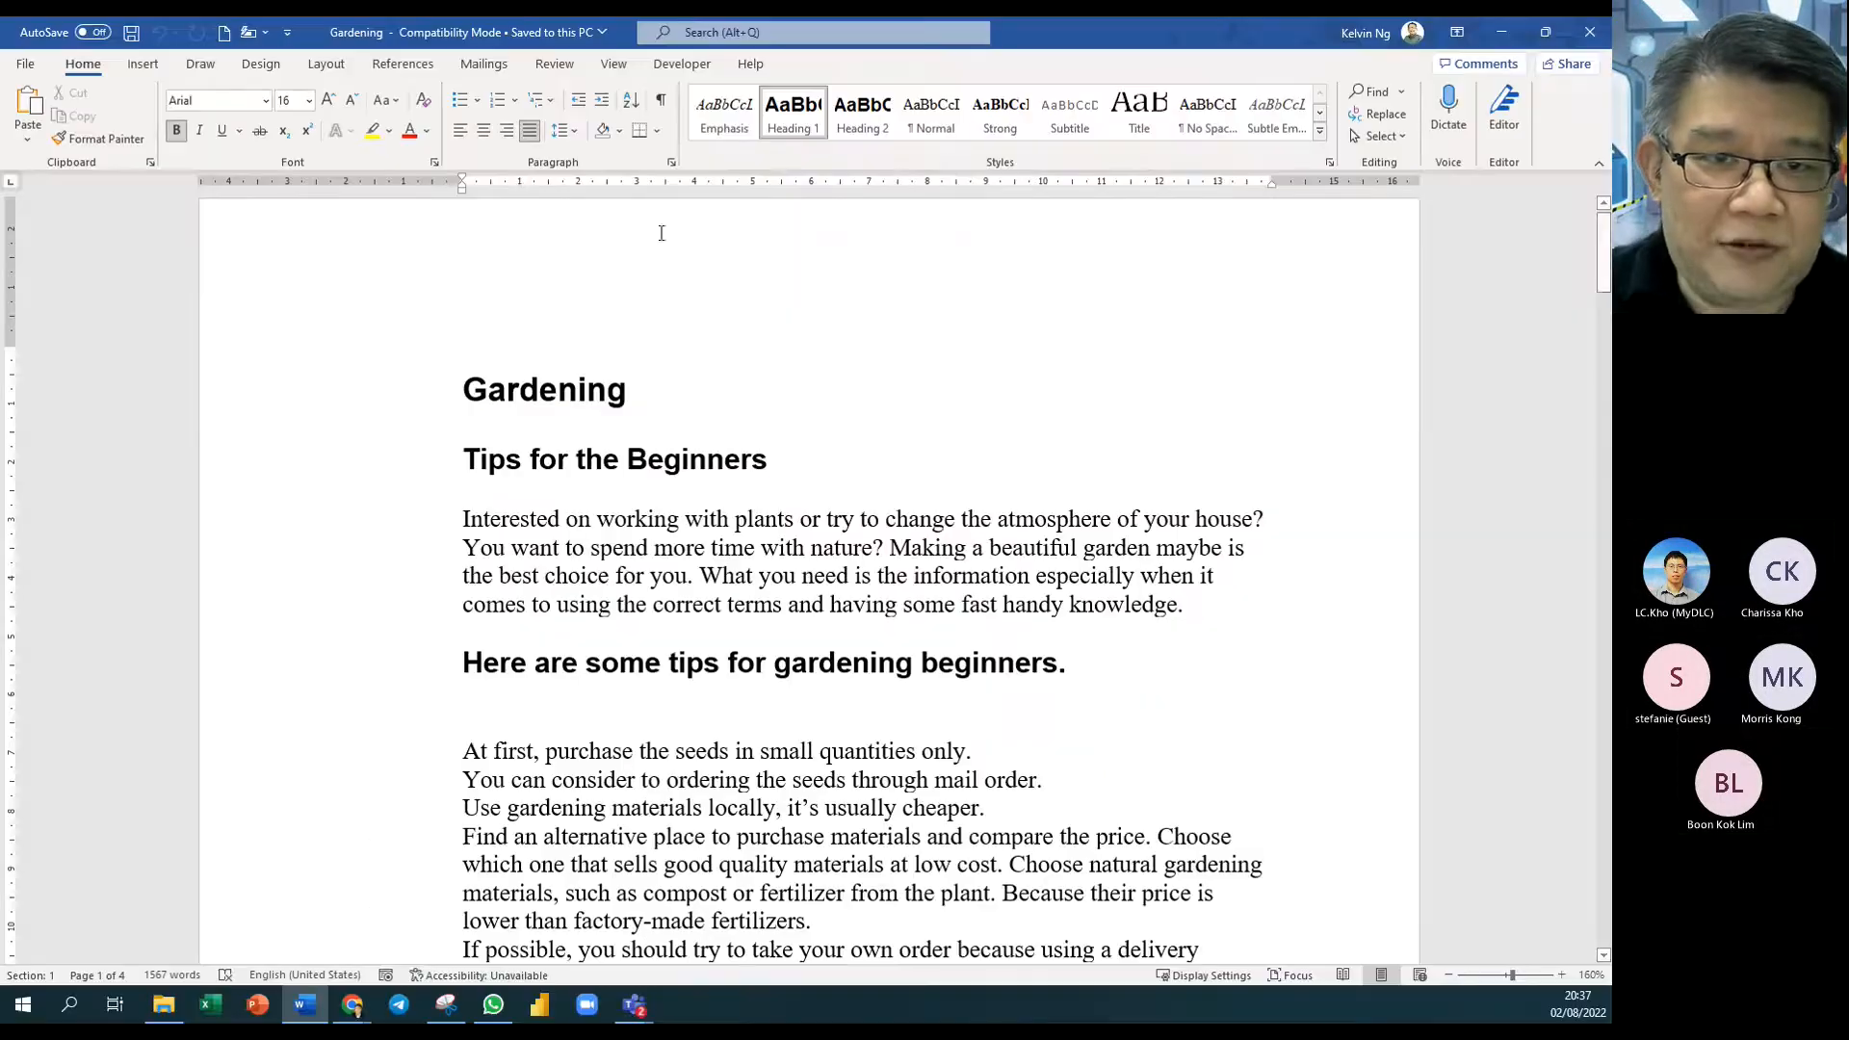
# Step: Show the formatting marks and select the paragraph under the "Tips for the Beginners" heading
pyautogui.click(663, 101)
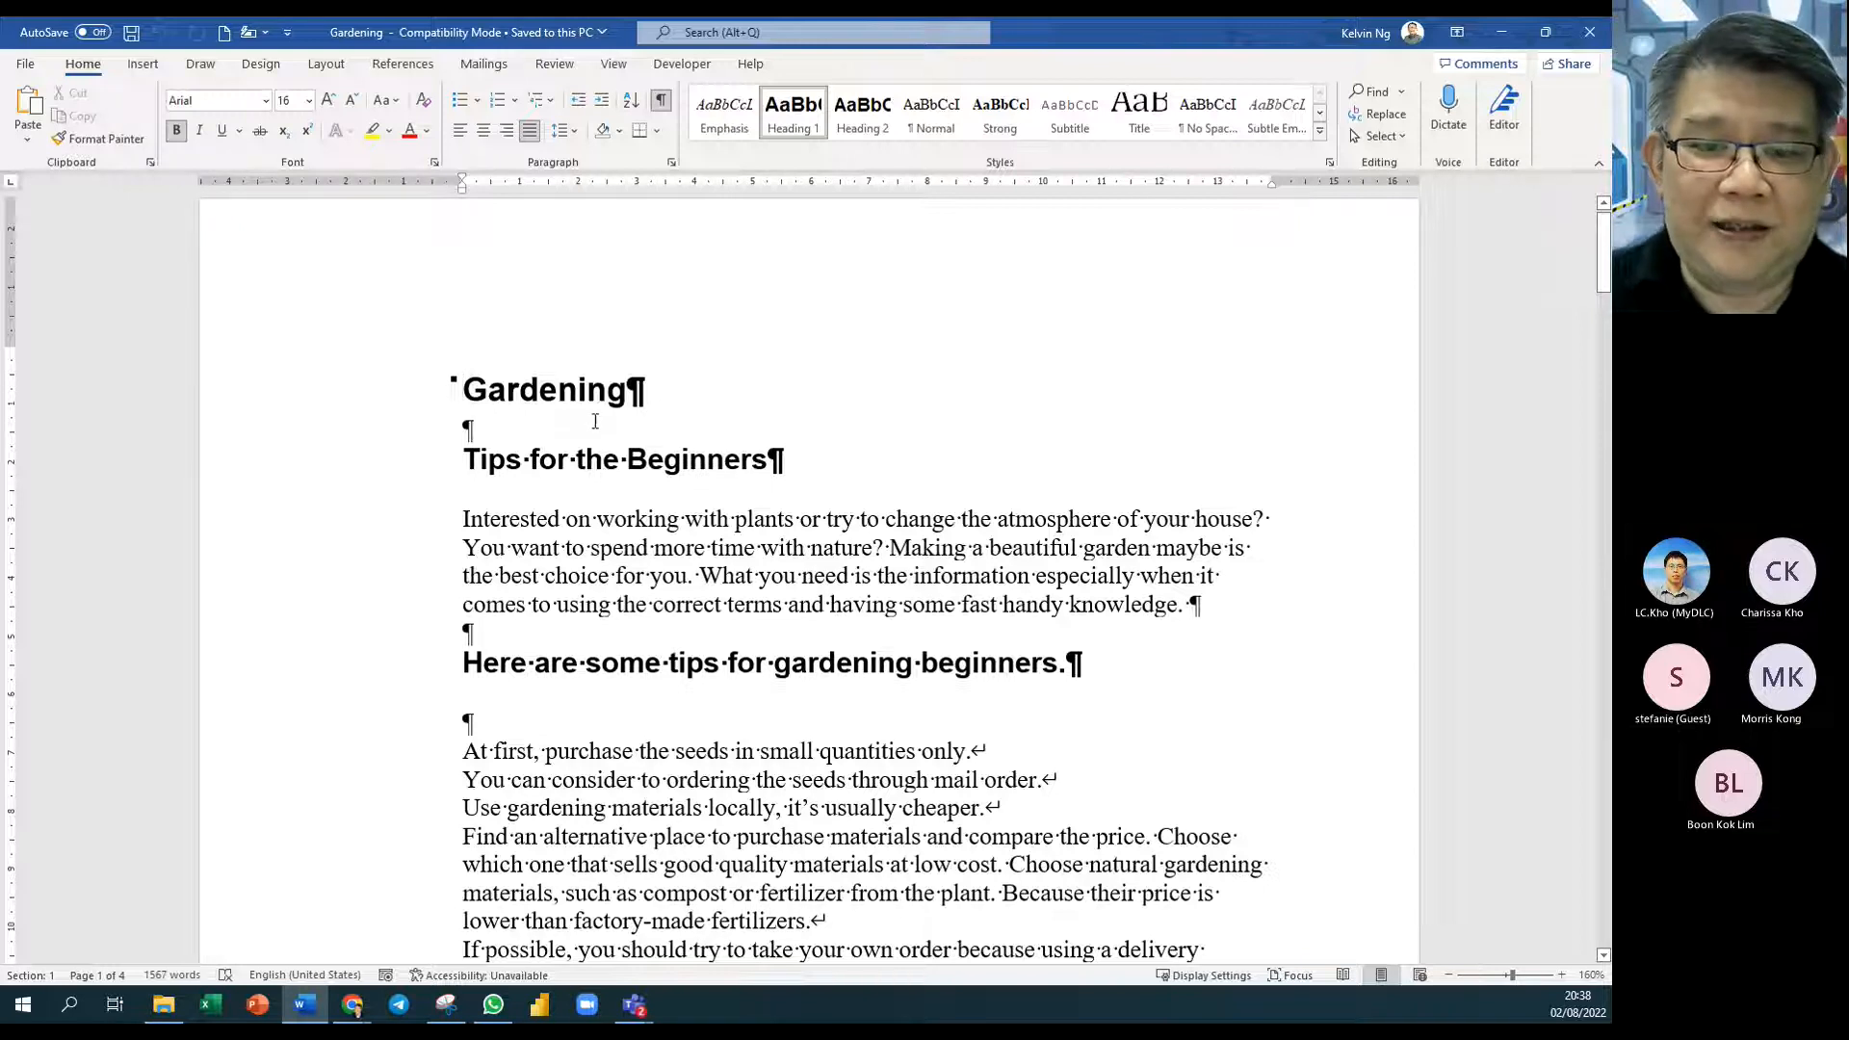
pyautogui.moveTo(426, 532); pyautogui.dragTo(427, 611)
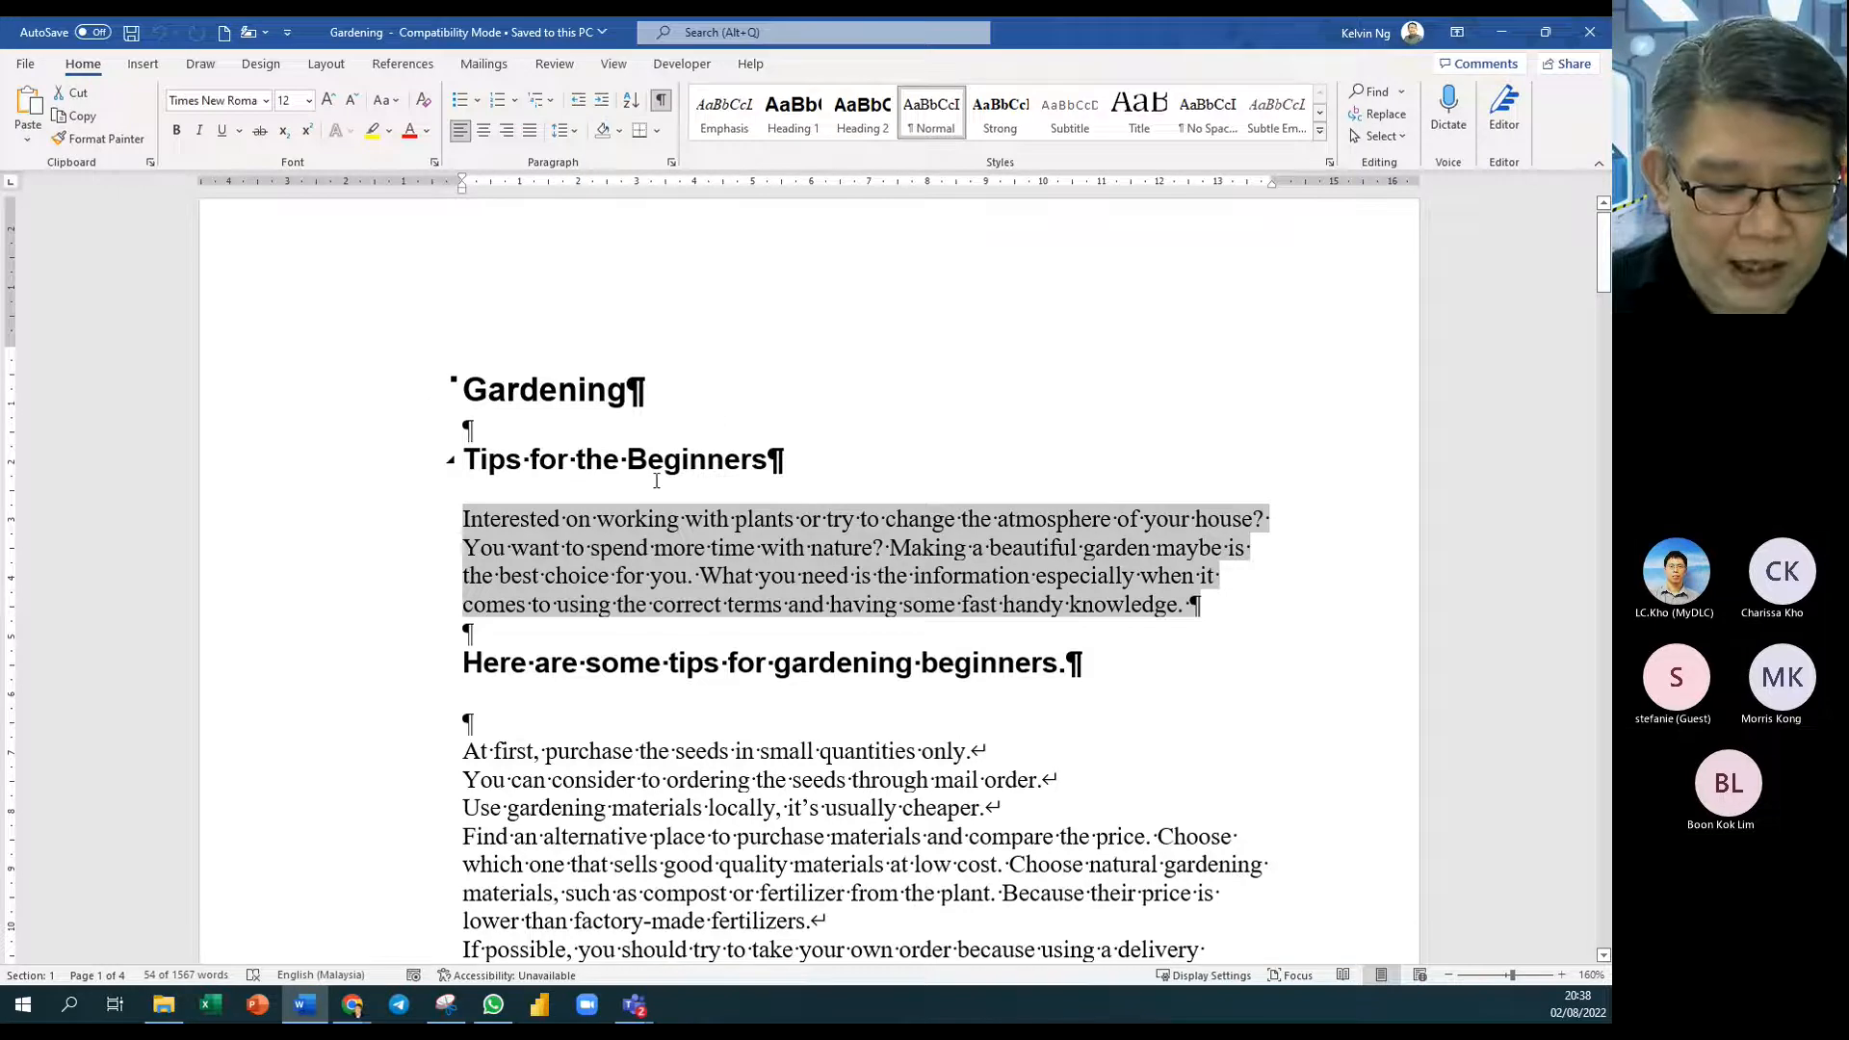
# Step: Magnify the headings and draw three red arrows pointing at the space dots in "Tips for the Beginners"
pyautogui.hotkey('ctrl', '1')
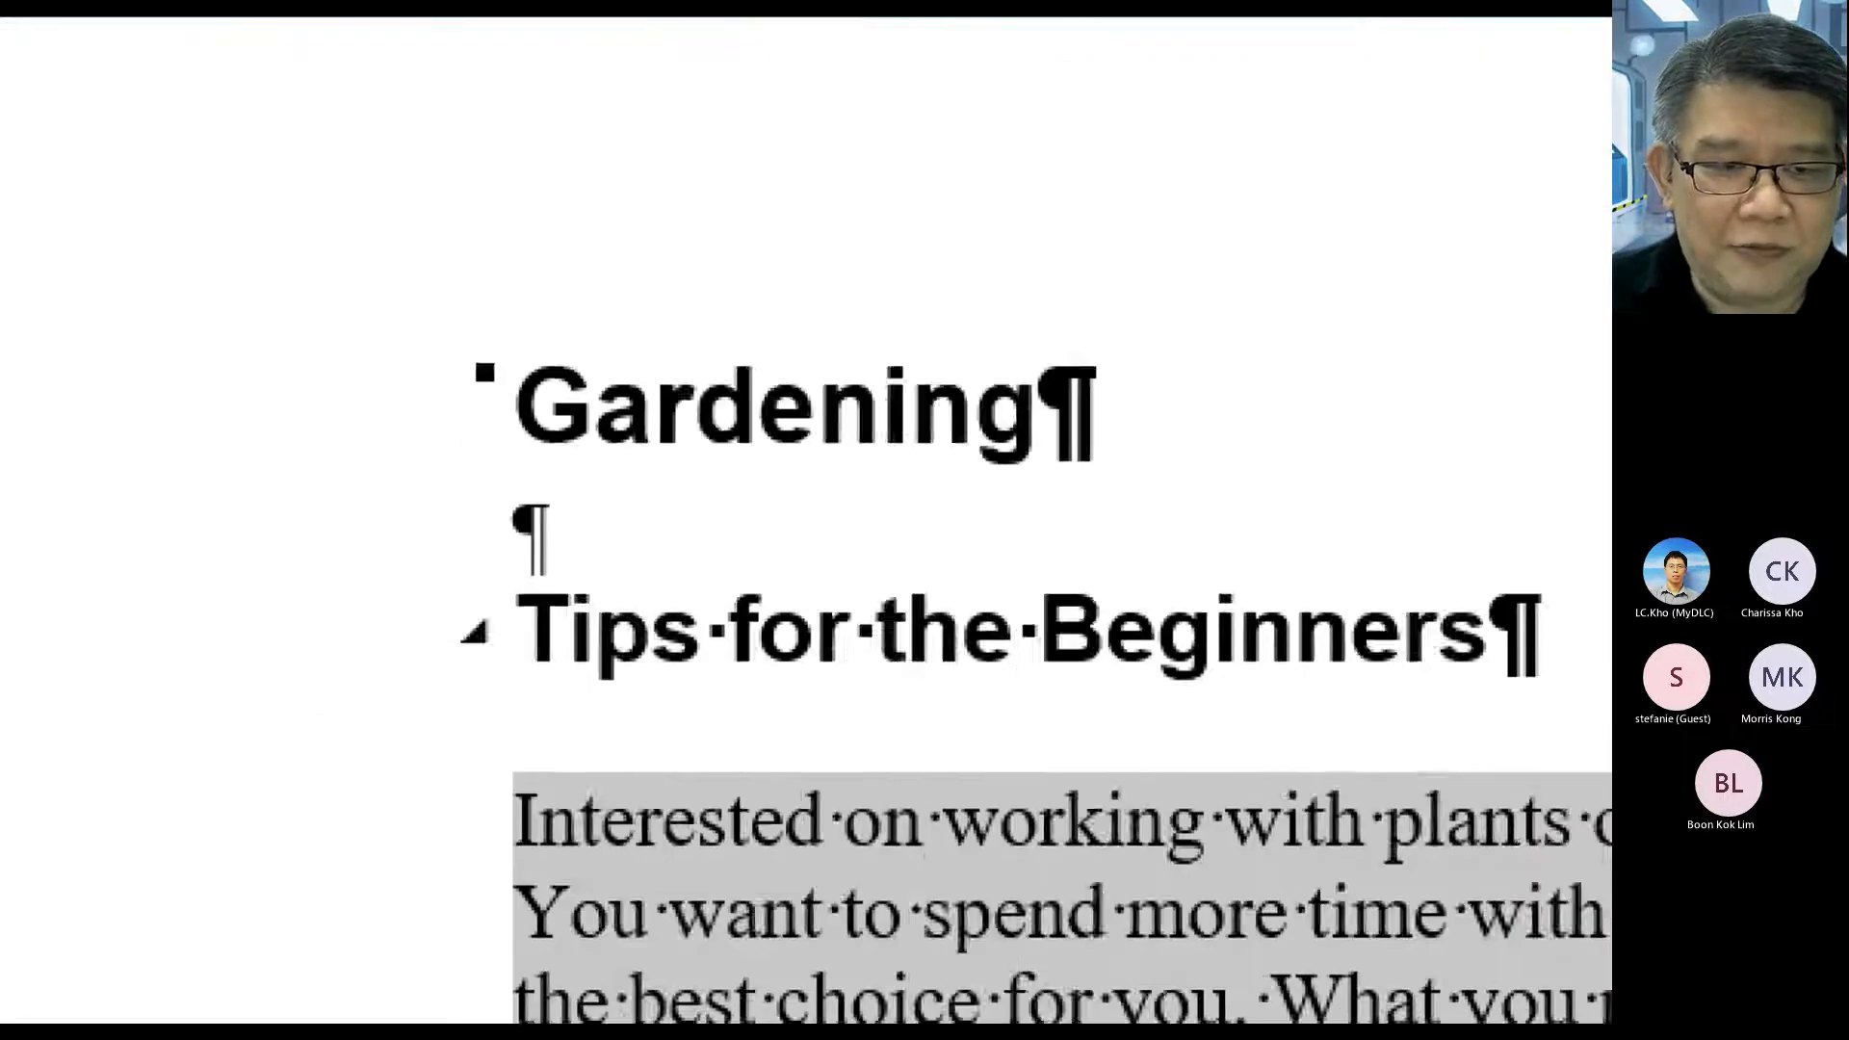
pyautogui.click(483, 562)
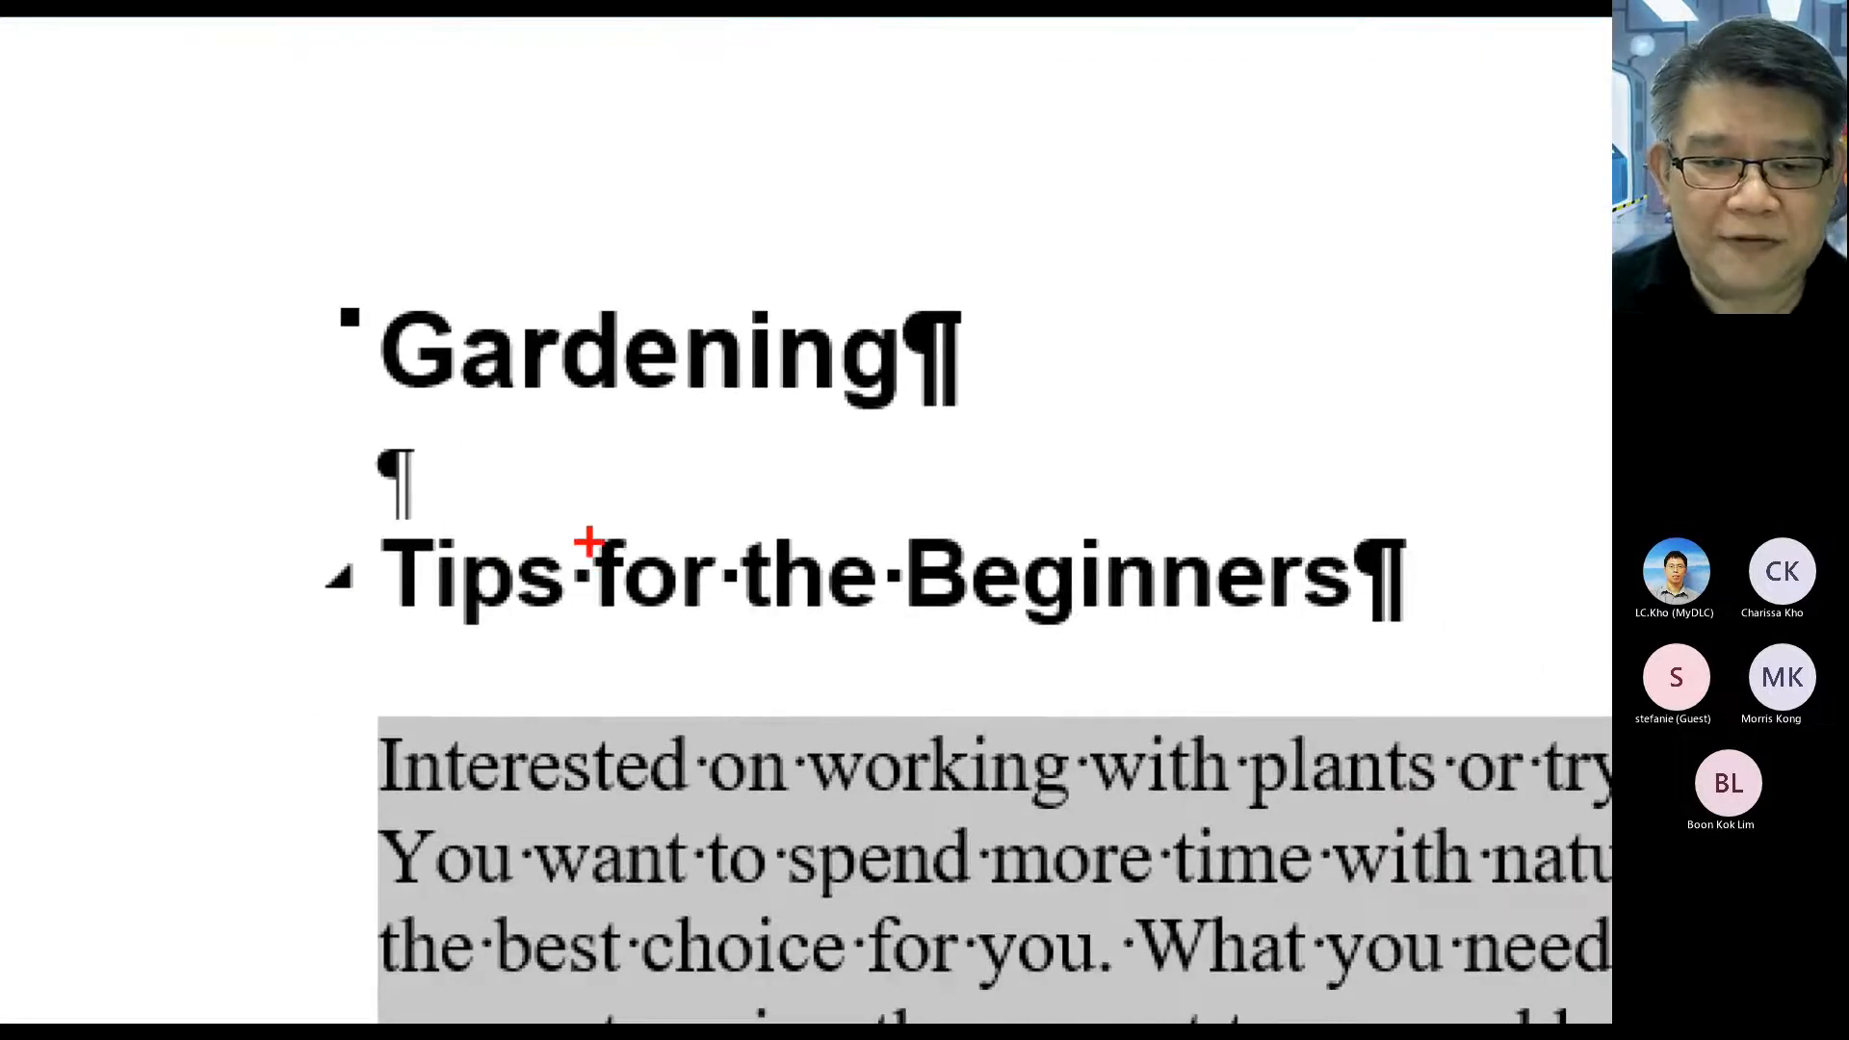
pyautogui.moveTo(580, 525); pyautogui.dragTo(582, 435)
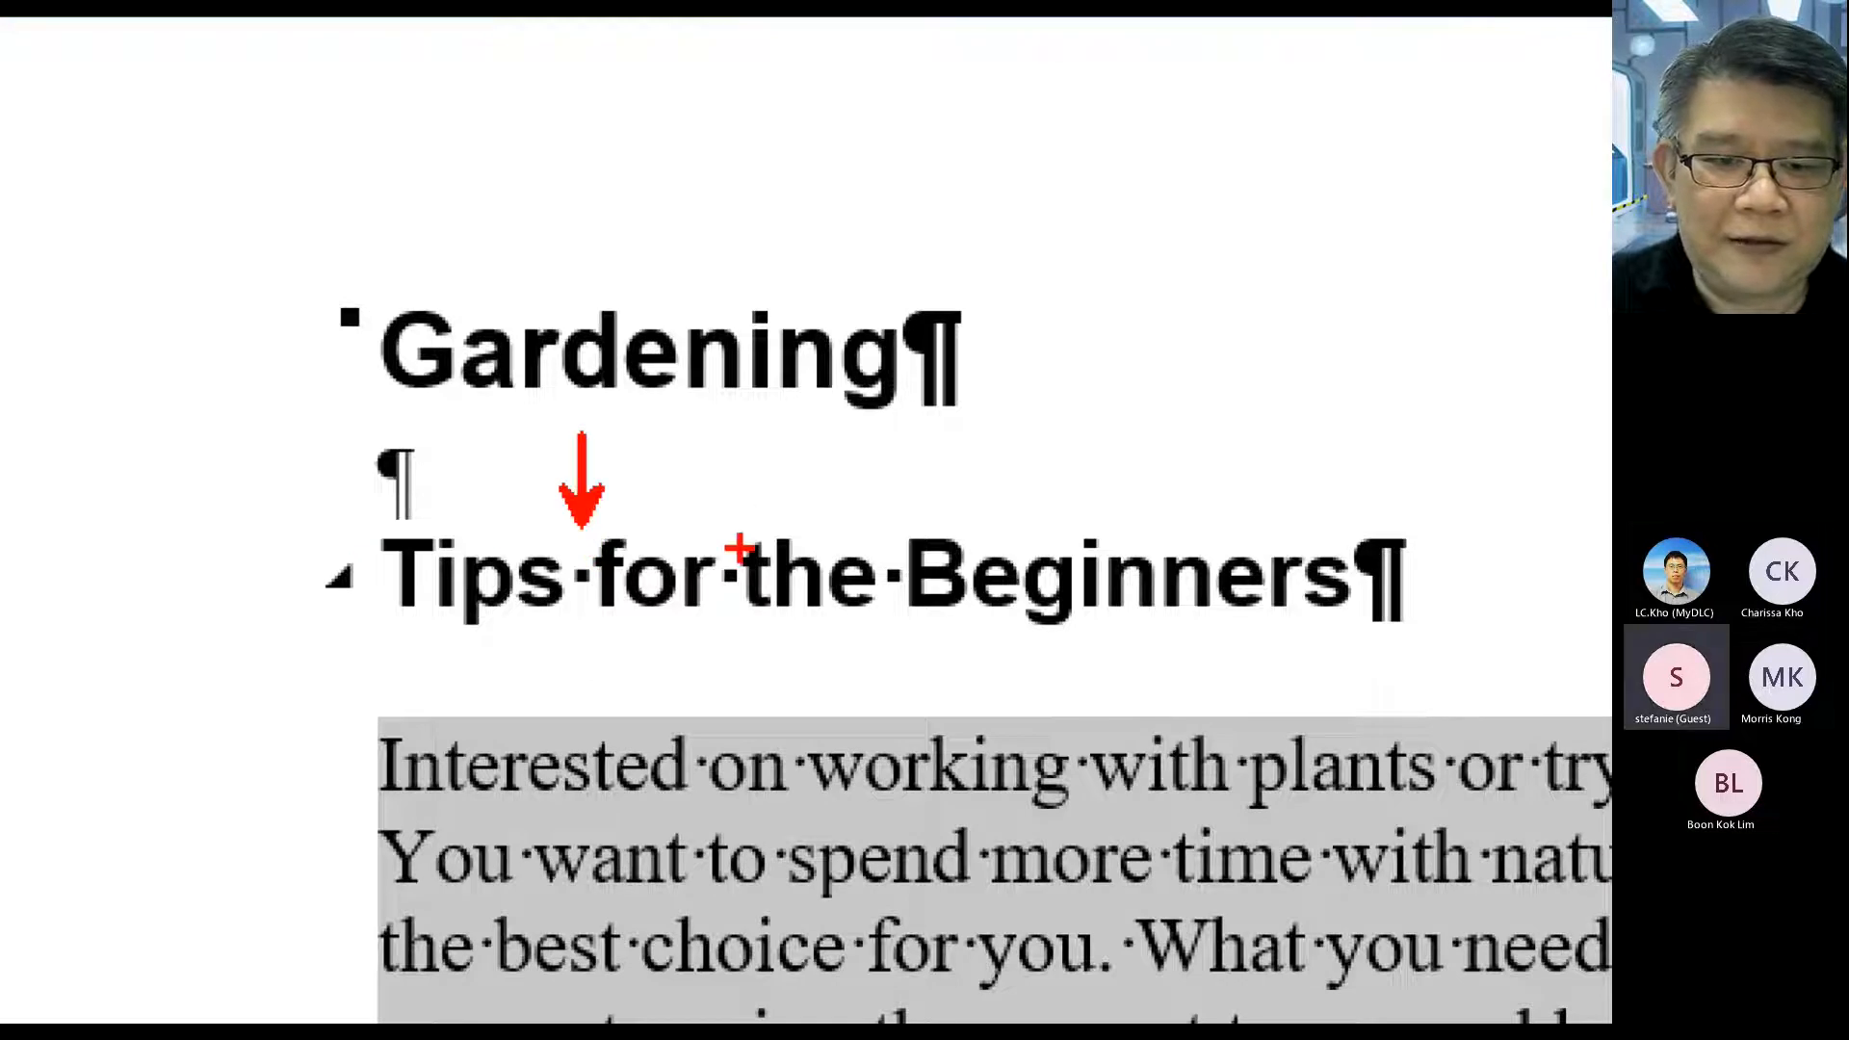
pyautogui.moveTo(738, 551); pyautogui.dragTo(745, 476)
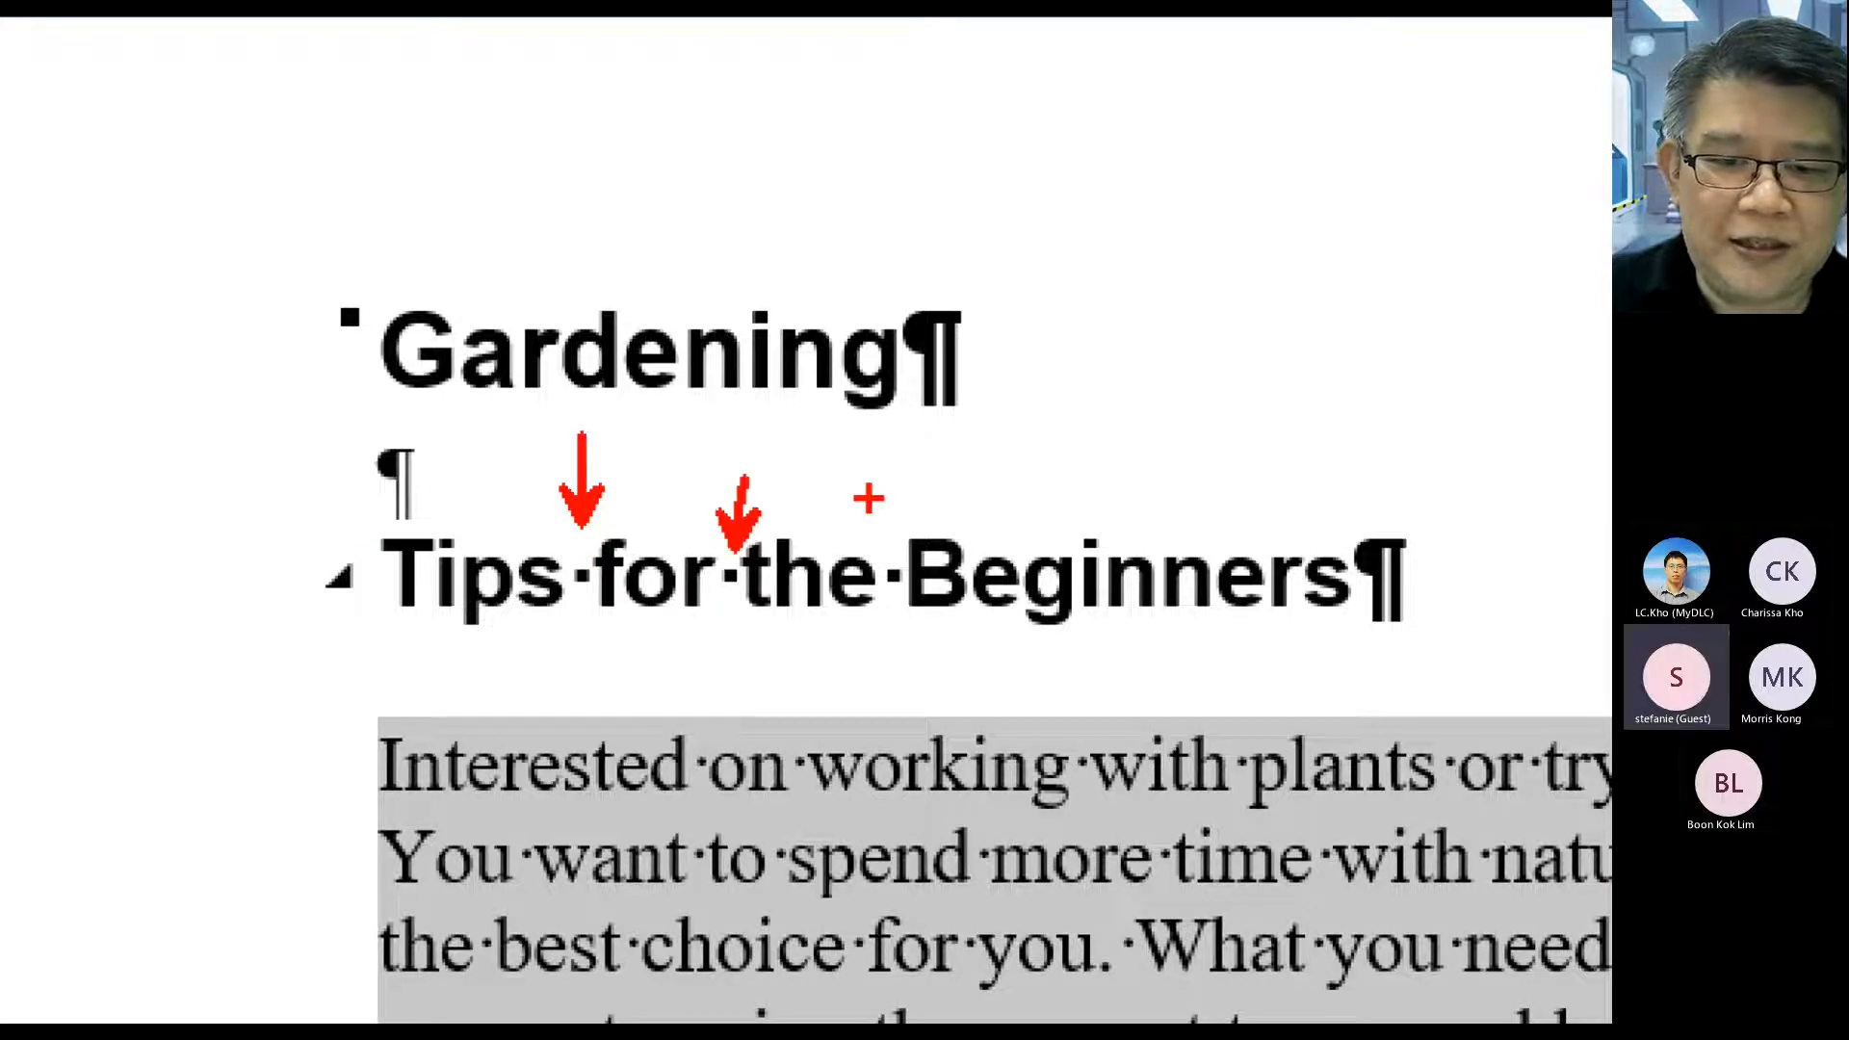
pyautogui.moveTo(891, 537); pyautogui.dragTo(927, 494)
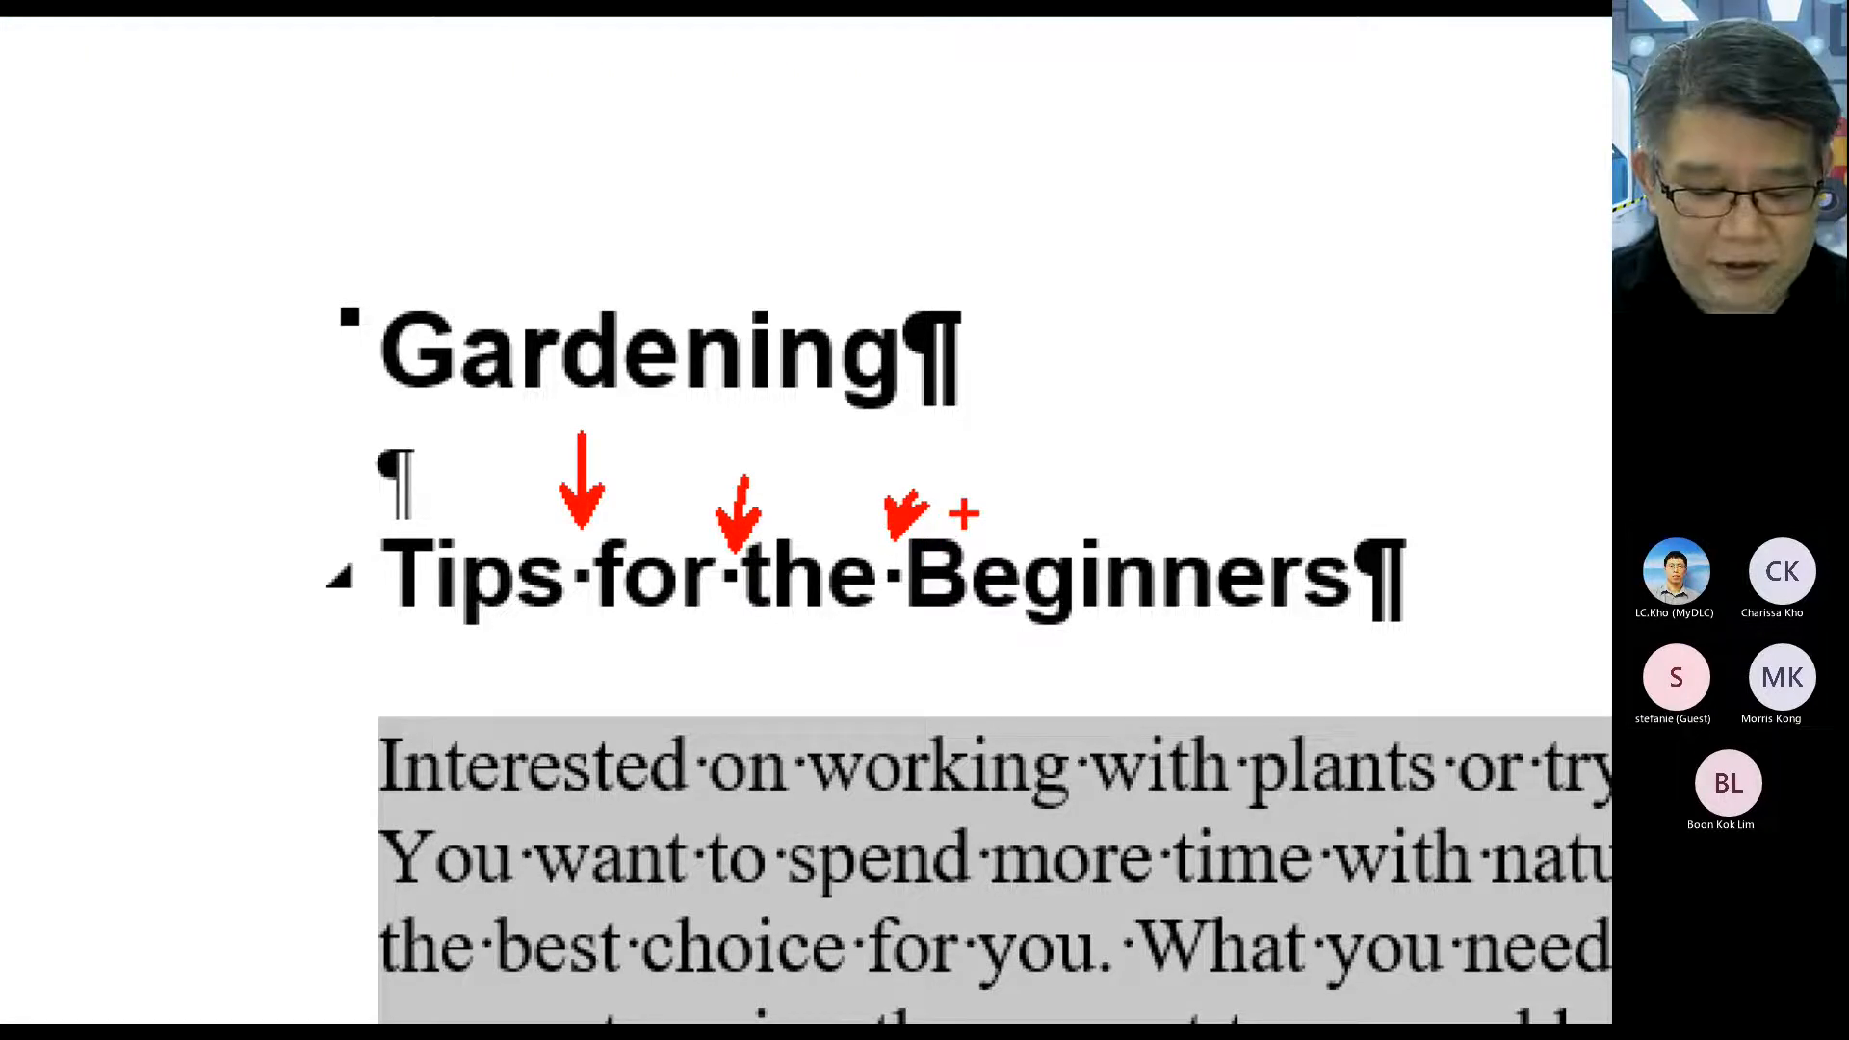
# Step: Add the red text label "Space Marker" above the arrows and leave the magnified view
pyautogui.write('tS')
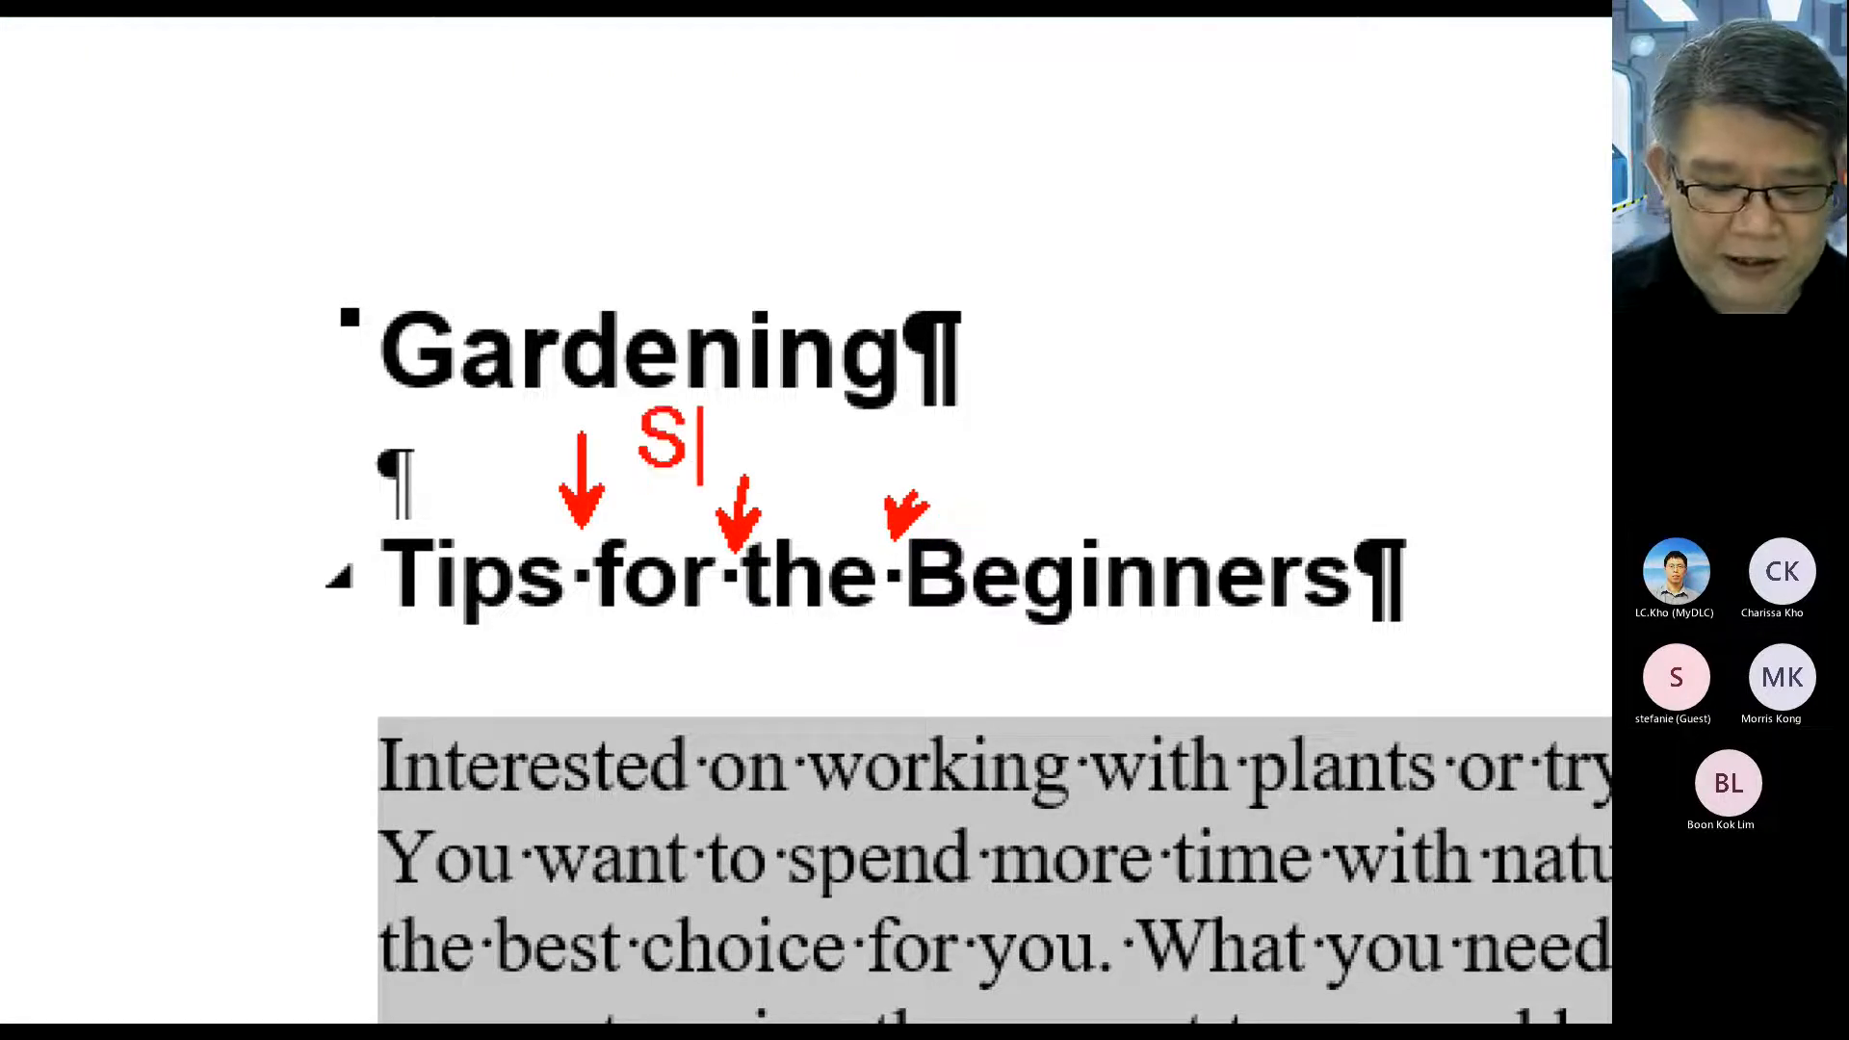
pyautogui.write('pace Ma')
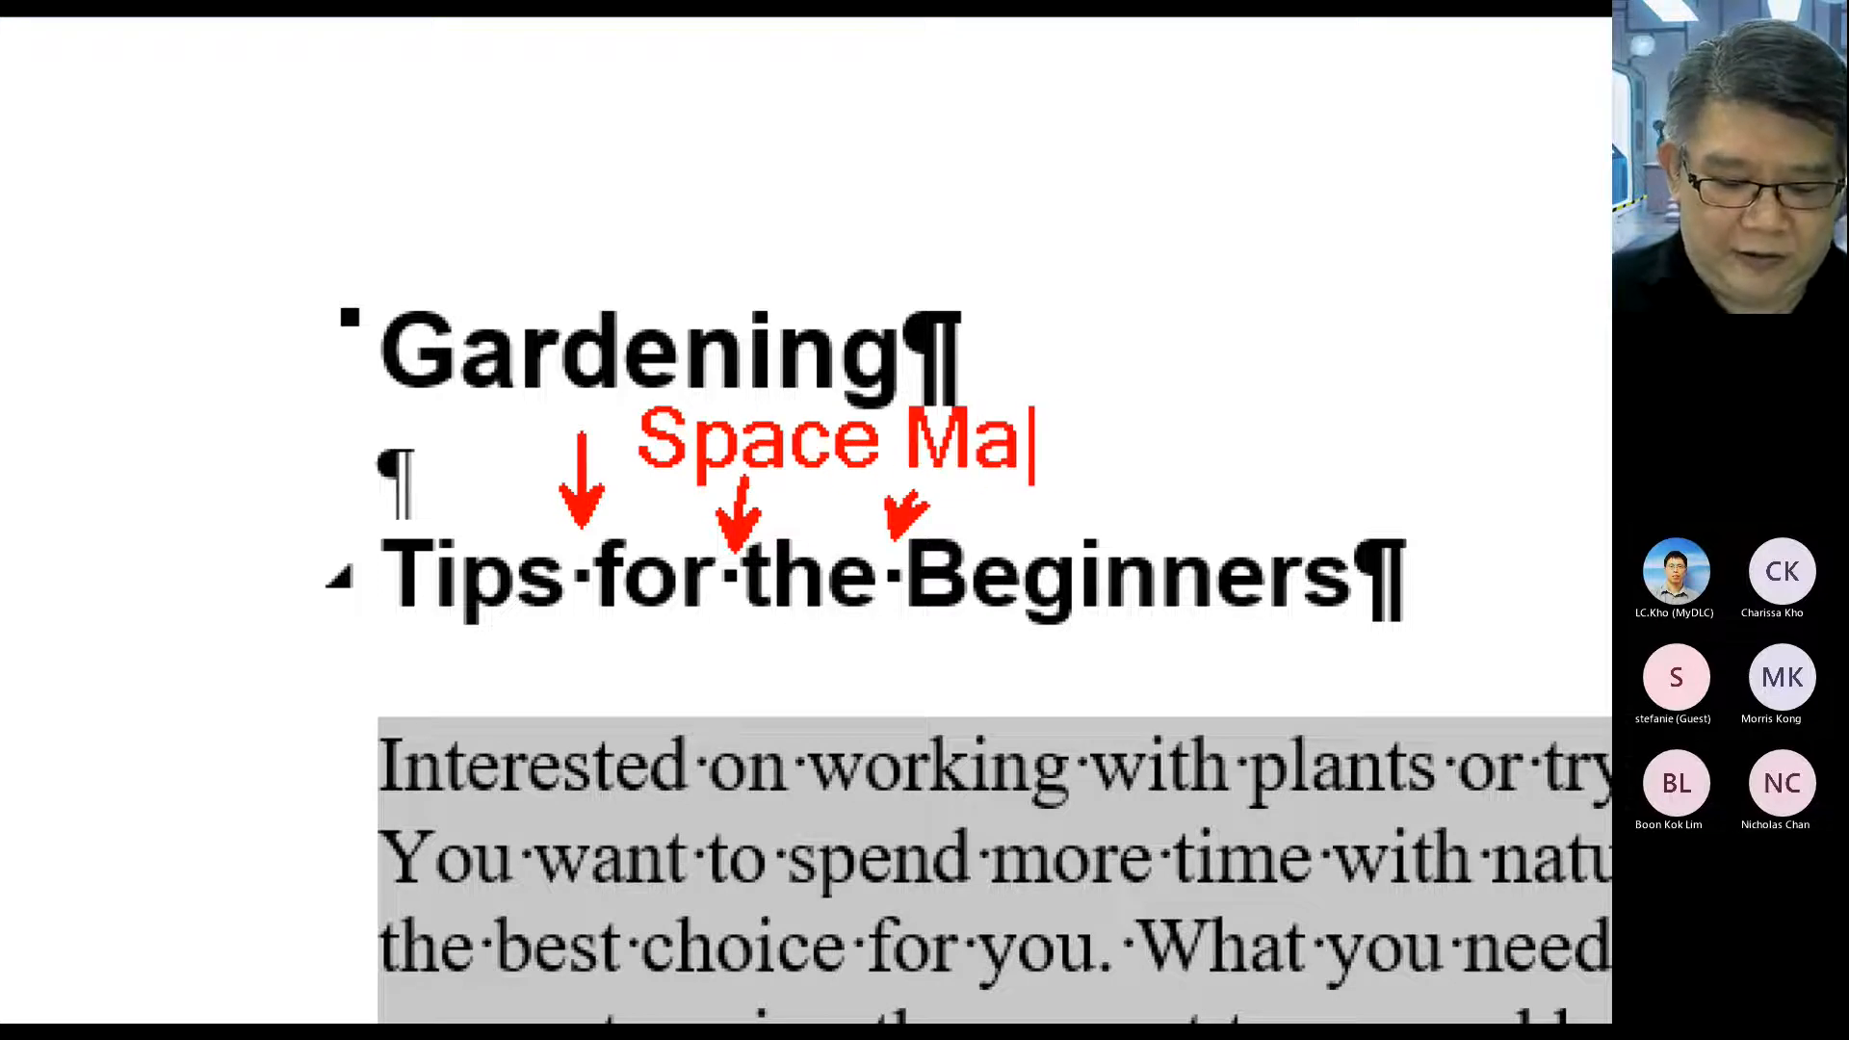
pyautogui.write('rker')
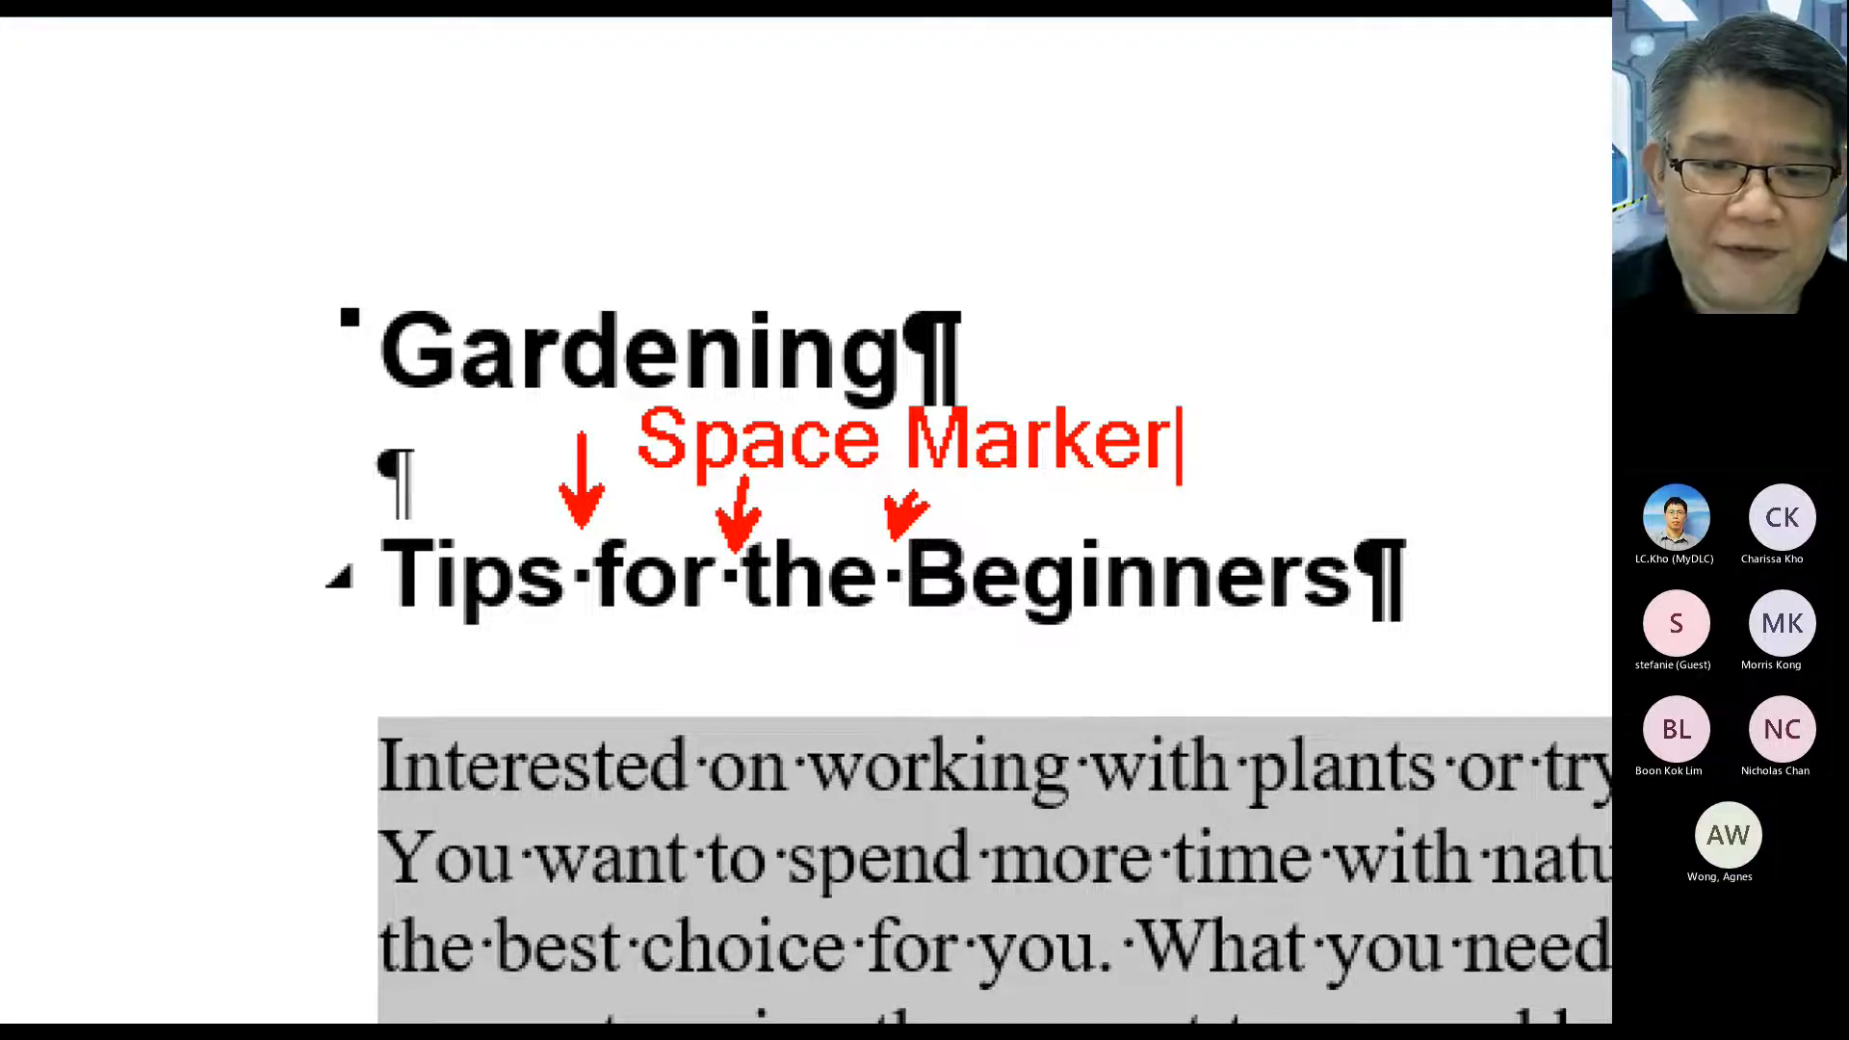
pyautogui.press('Escape')
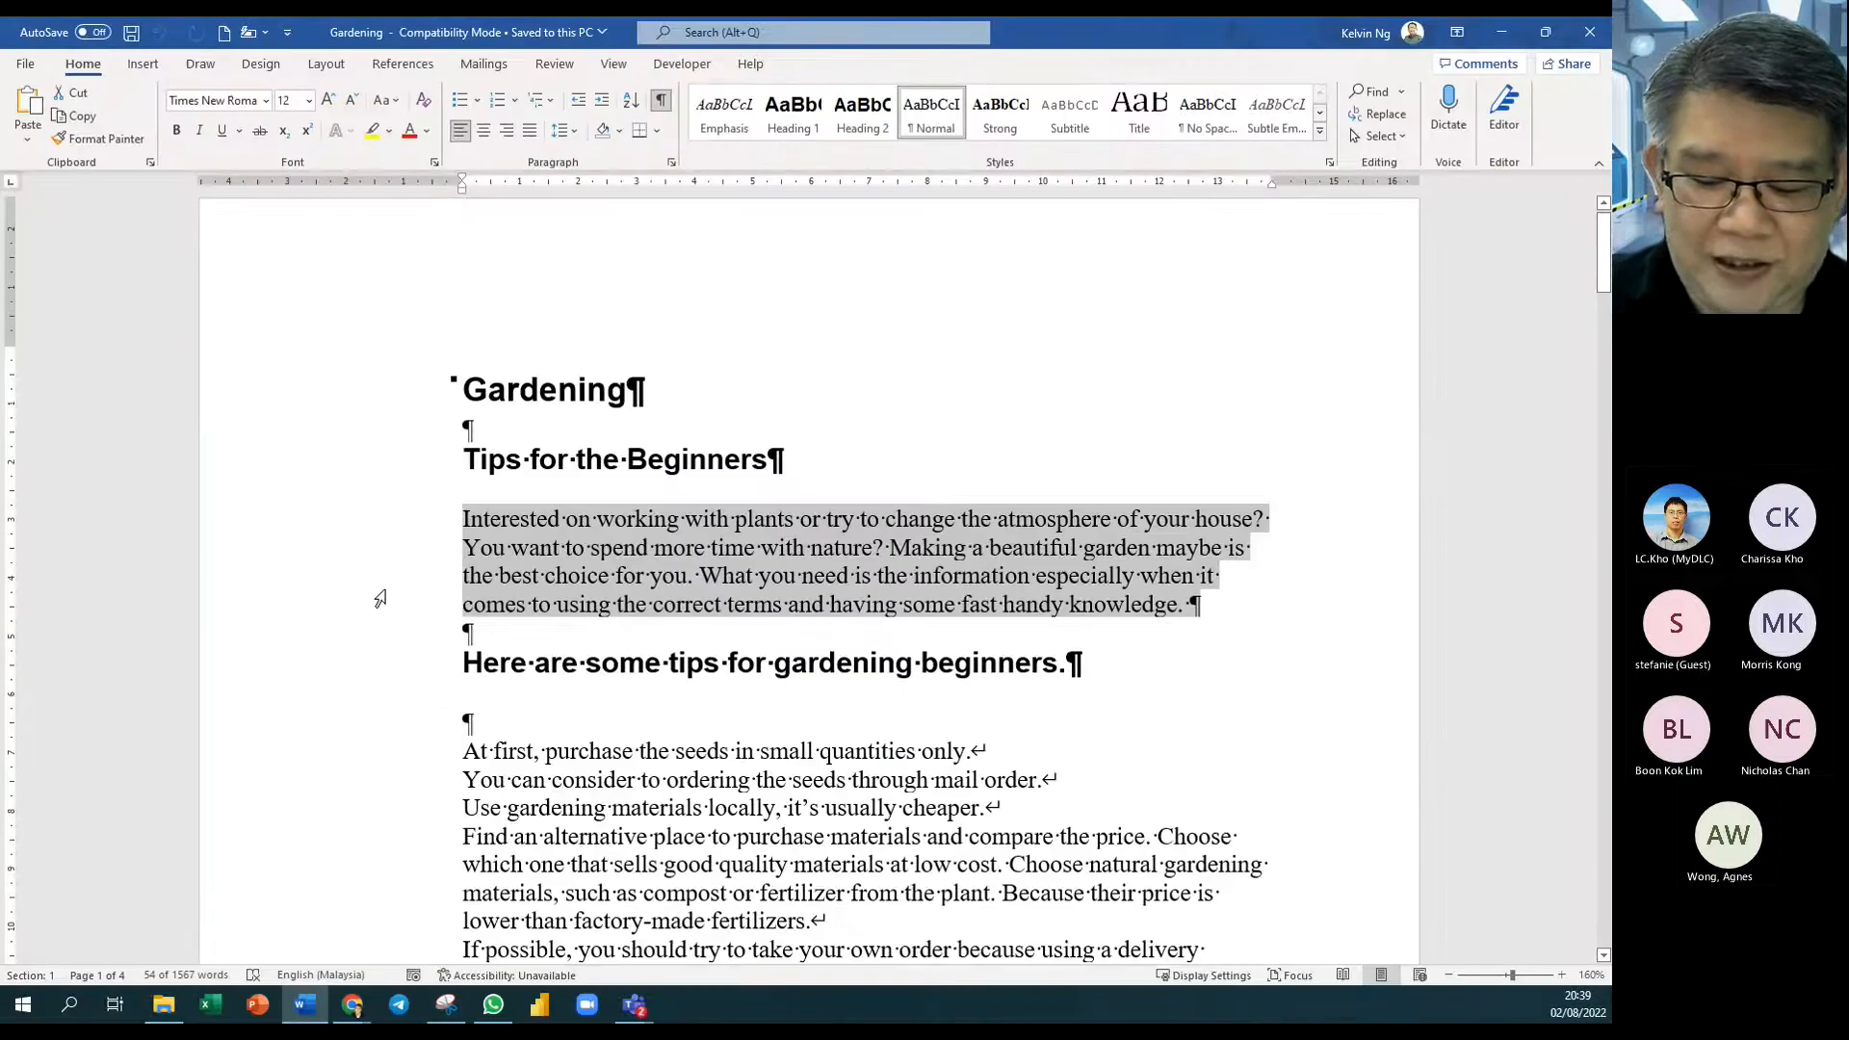
# Step: Hide the formatting marks and add an extra space before "for" and before "Beginners" in the "Tips for the Beginners" heading
pyautogui.click(660, 100)
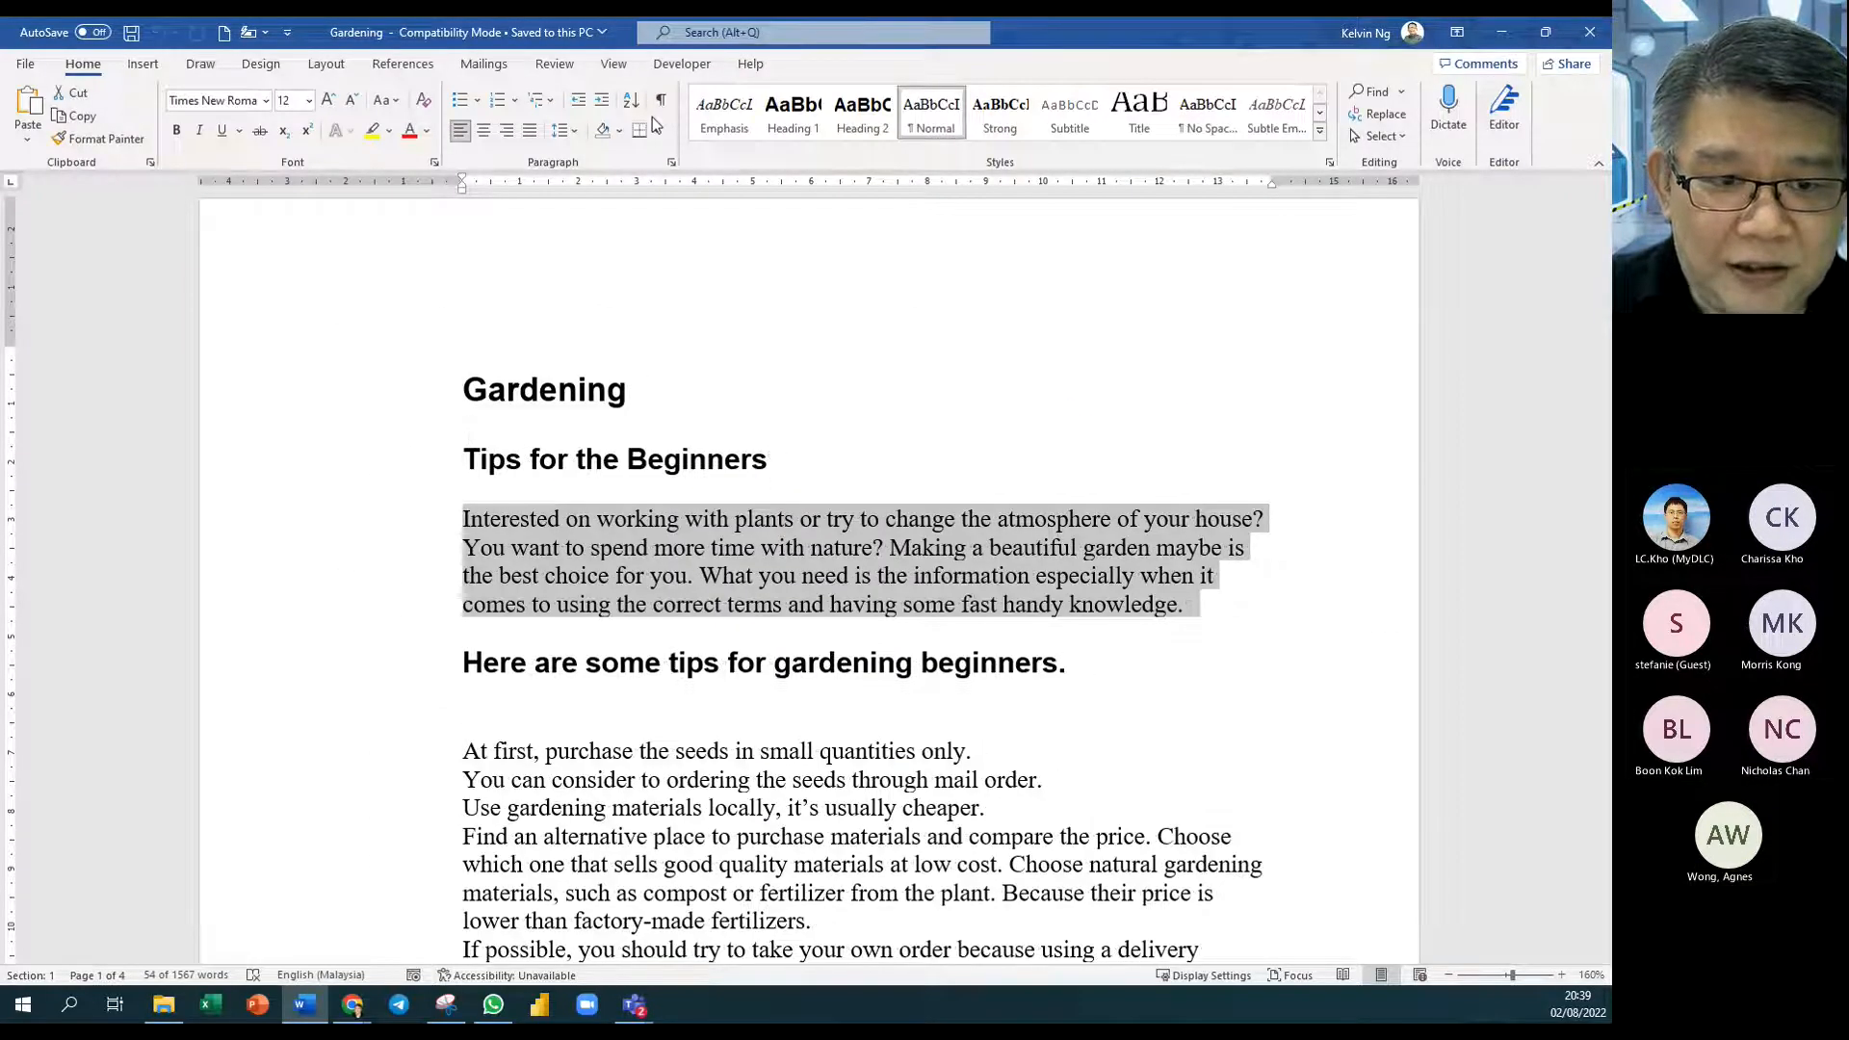
pyautogui.click(532, 460)
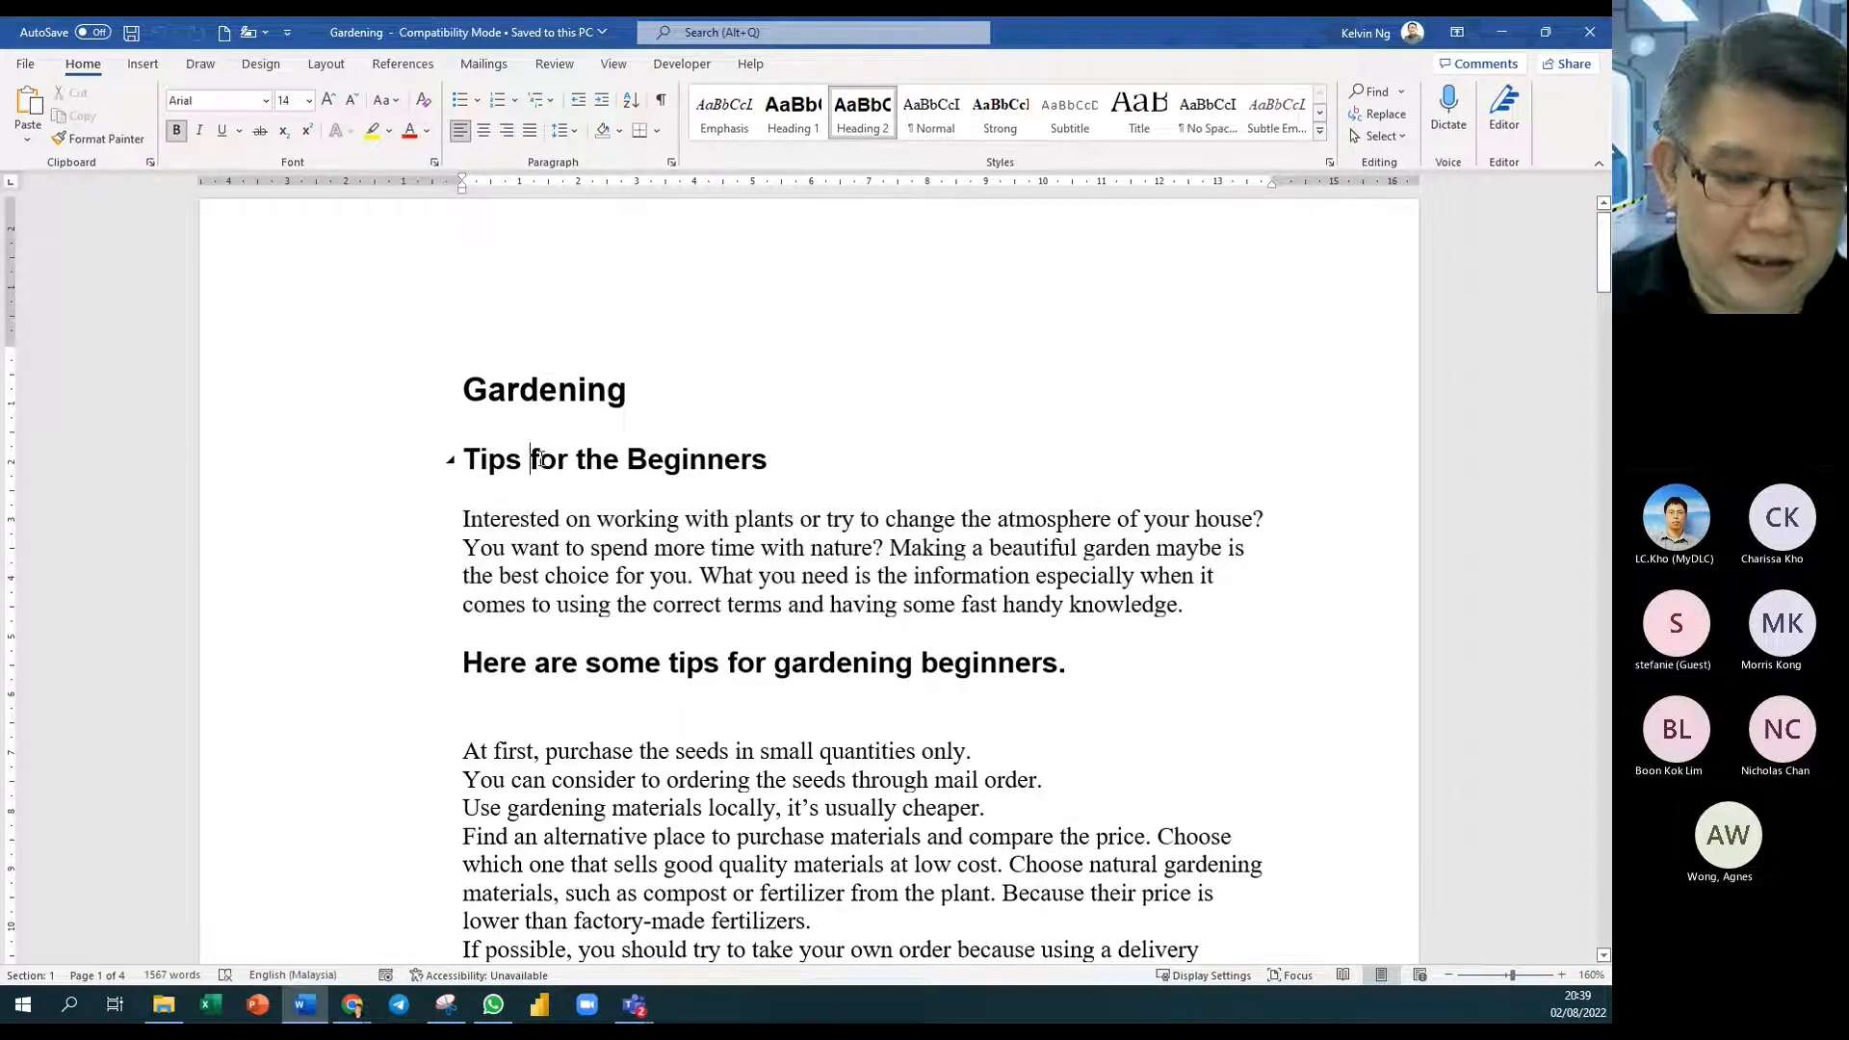
pyautogui.click(631, 457)
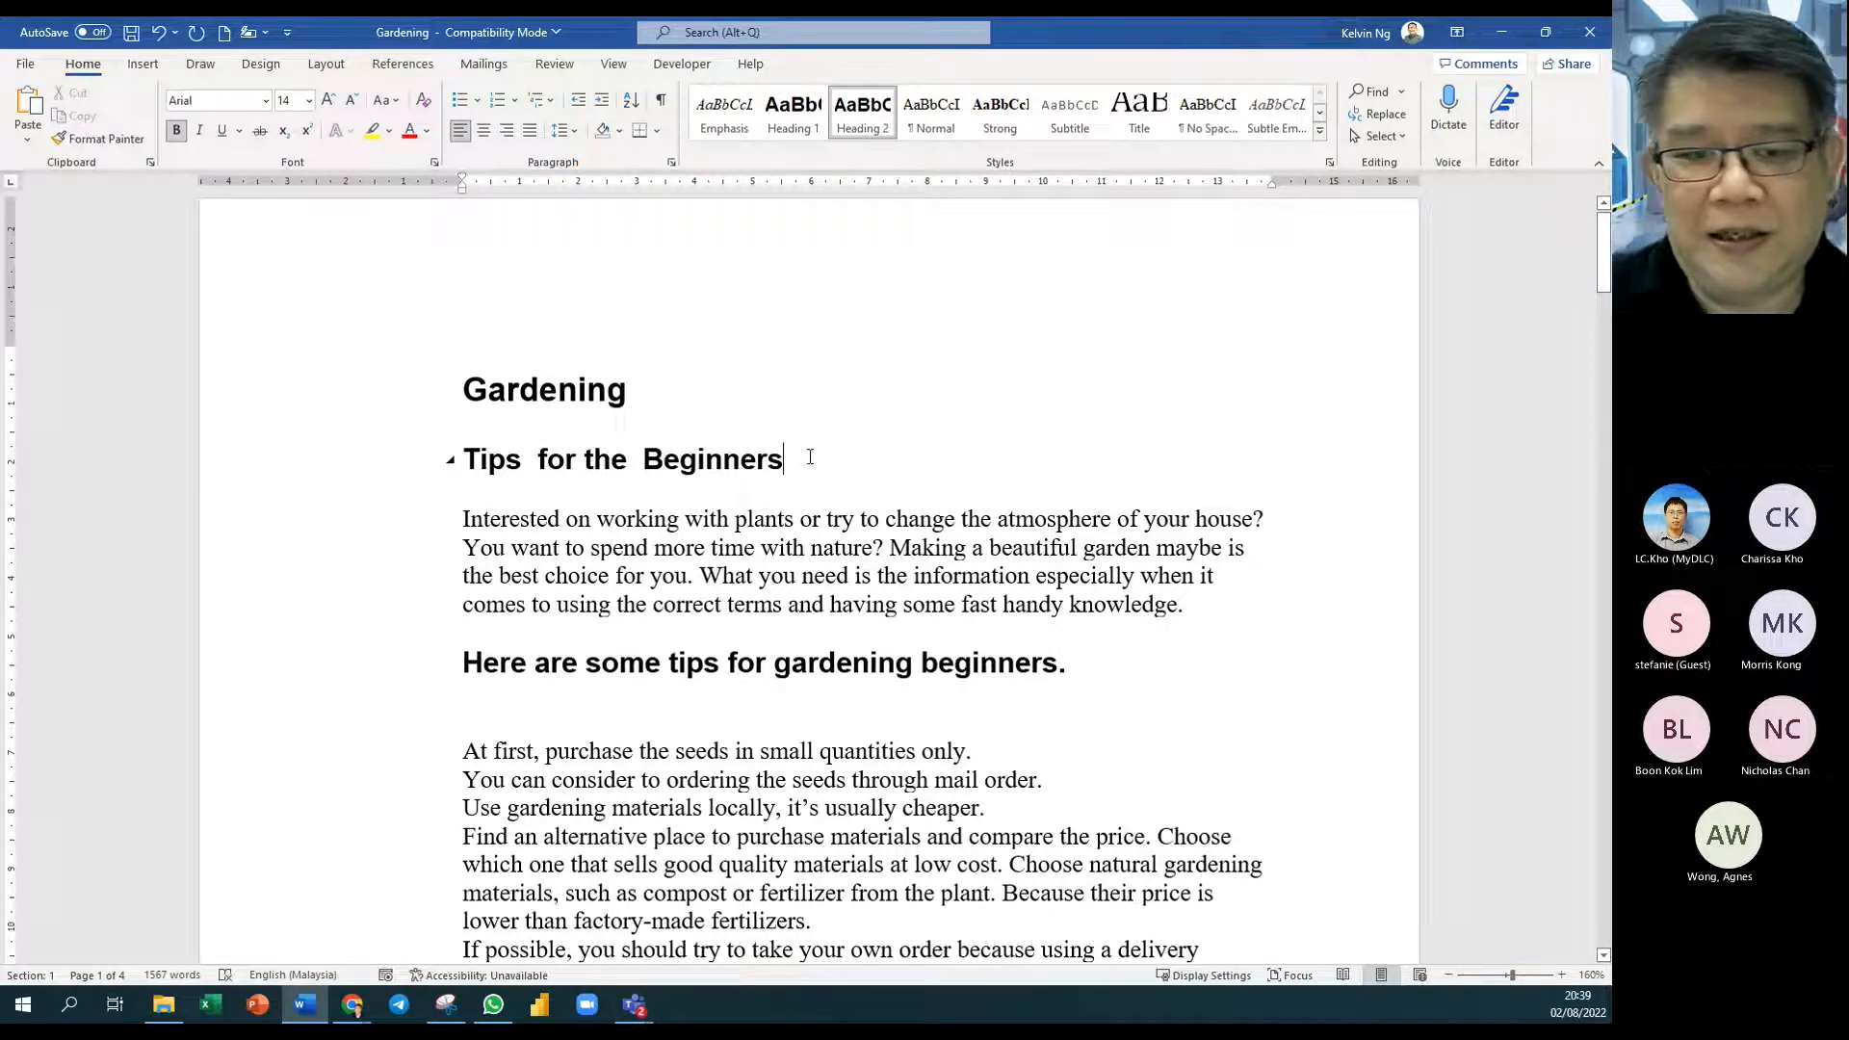
pyautogui.press('End')
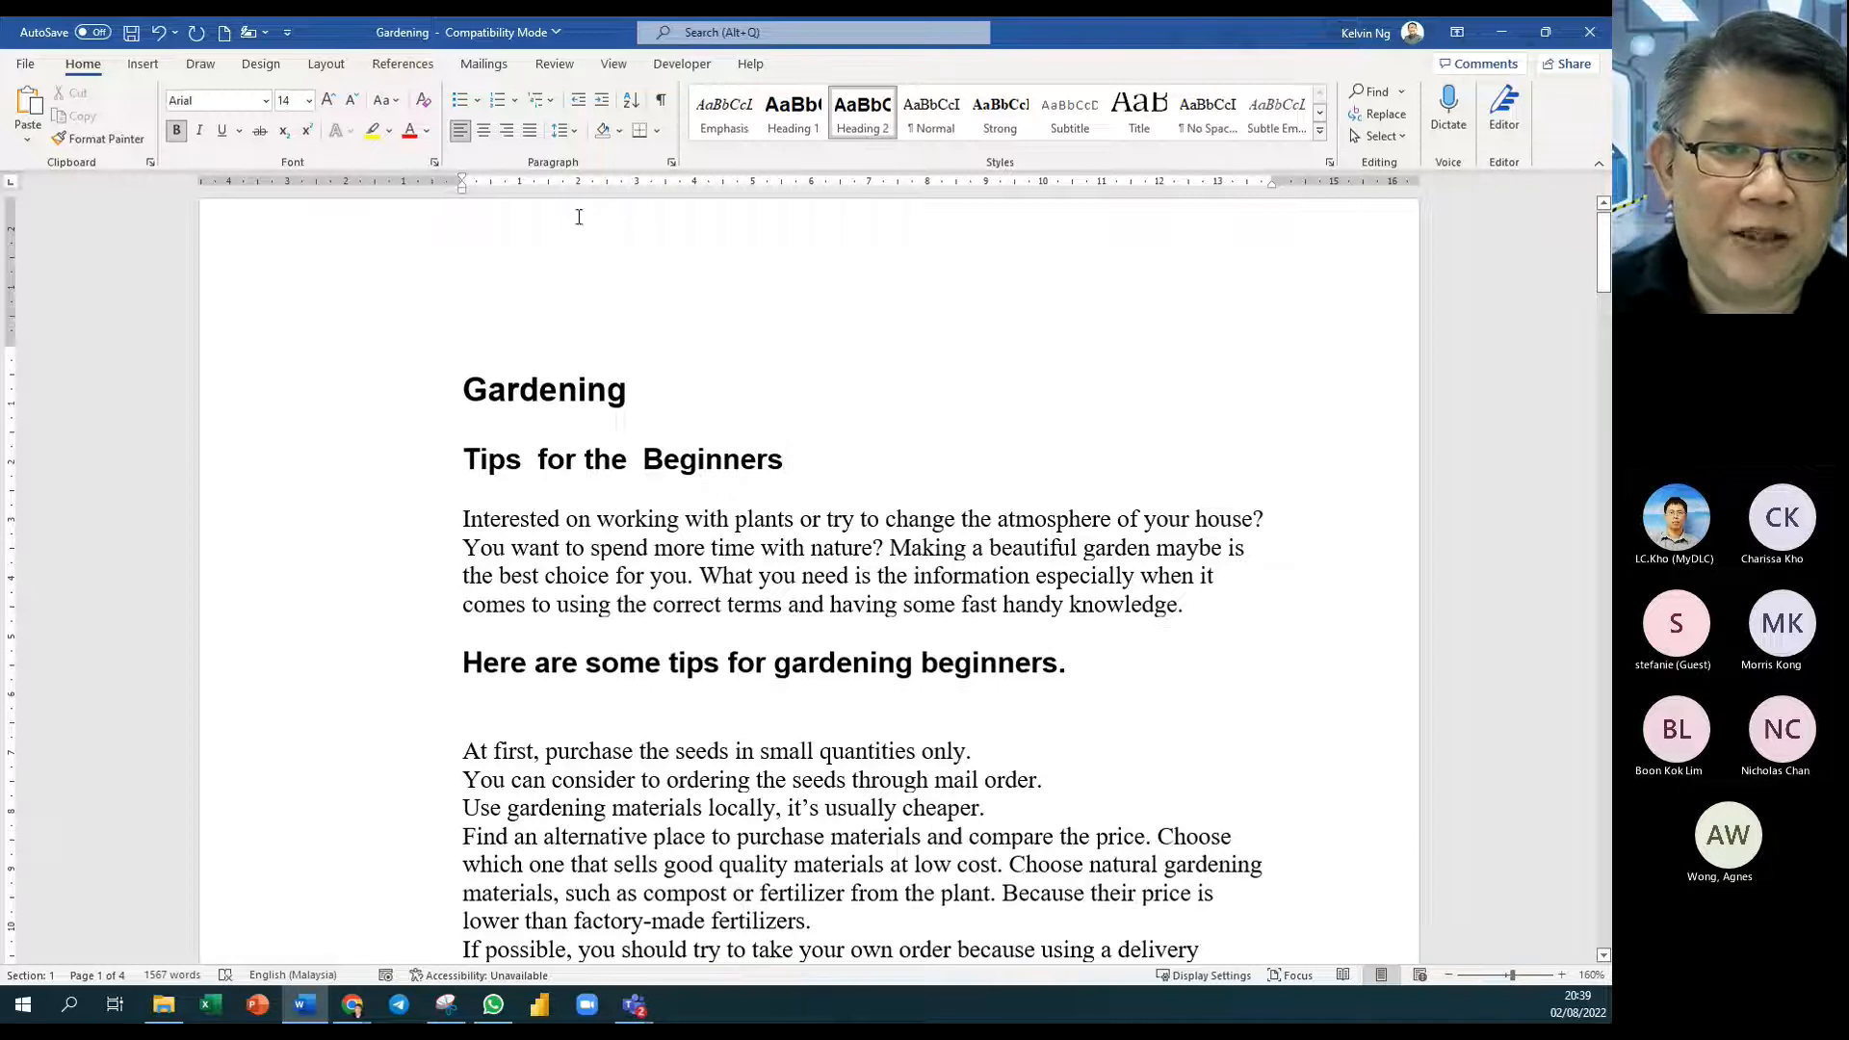
# Step: Show the formatting marks again and undo both extra spaces in the "Tips for the Beginners" heading
pyautogui.click(660, 103)
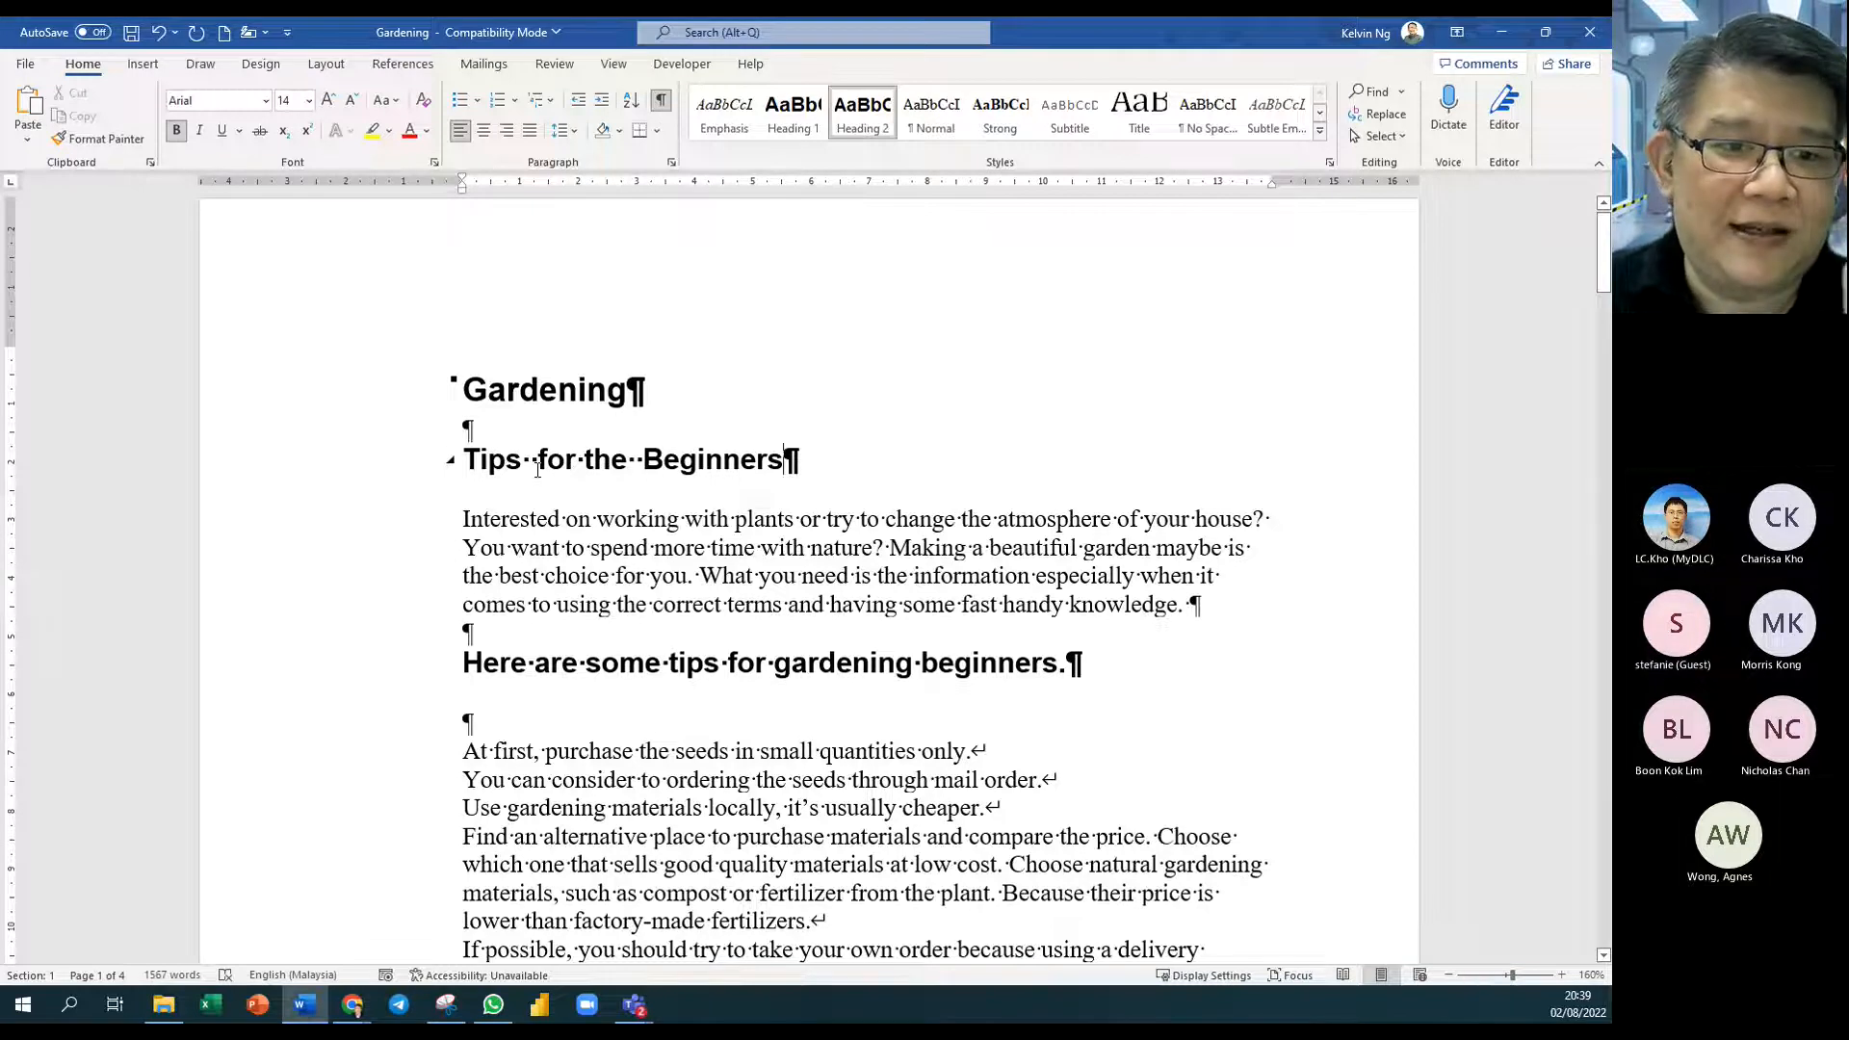
pyautogui.hotkey('ctrl', 'z')
pyautogui.hotkey('ctrl', 'z')
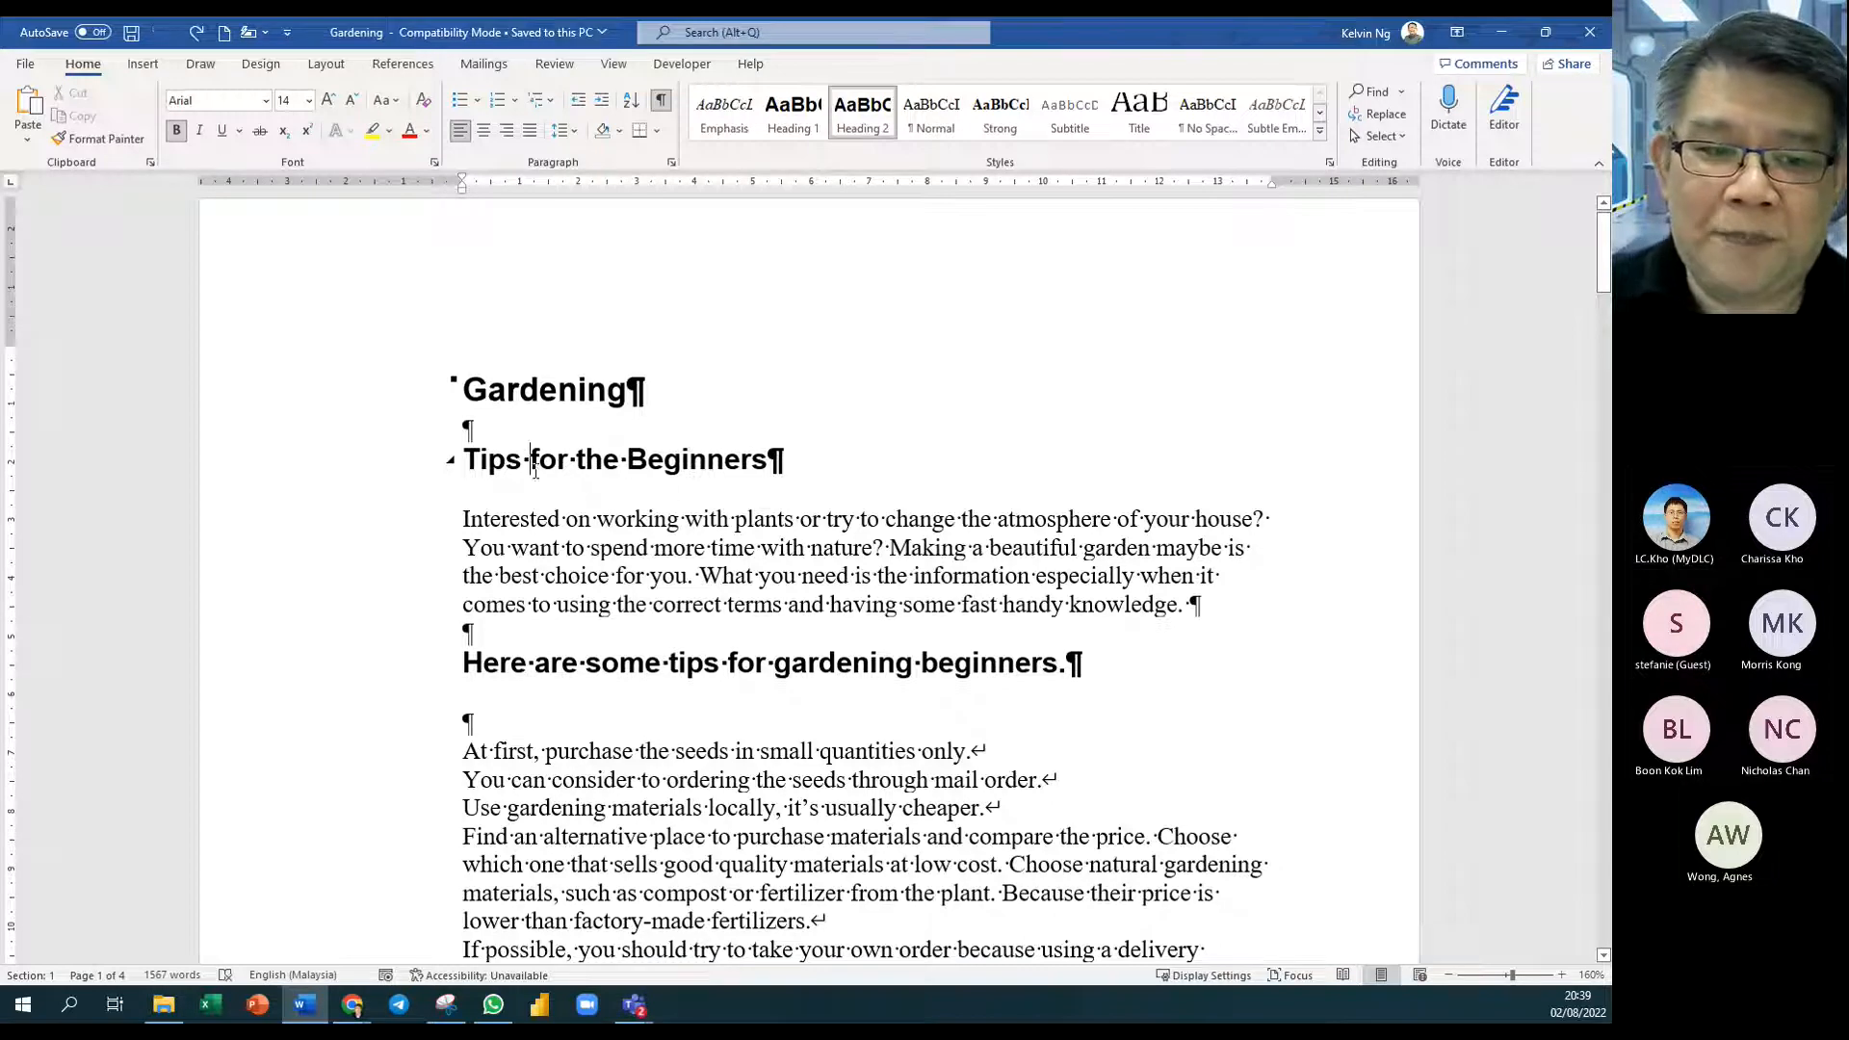
# Step: Try indenting the "Tips for the Beginners" heading with a tab at its start, and undo the indent
pyautogui.click(469, 461)
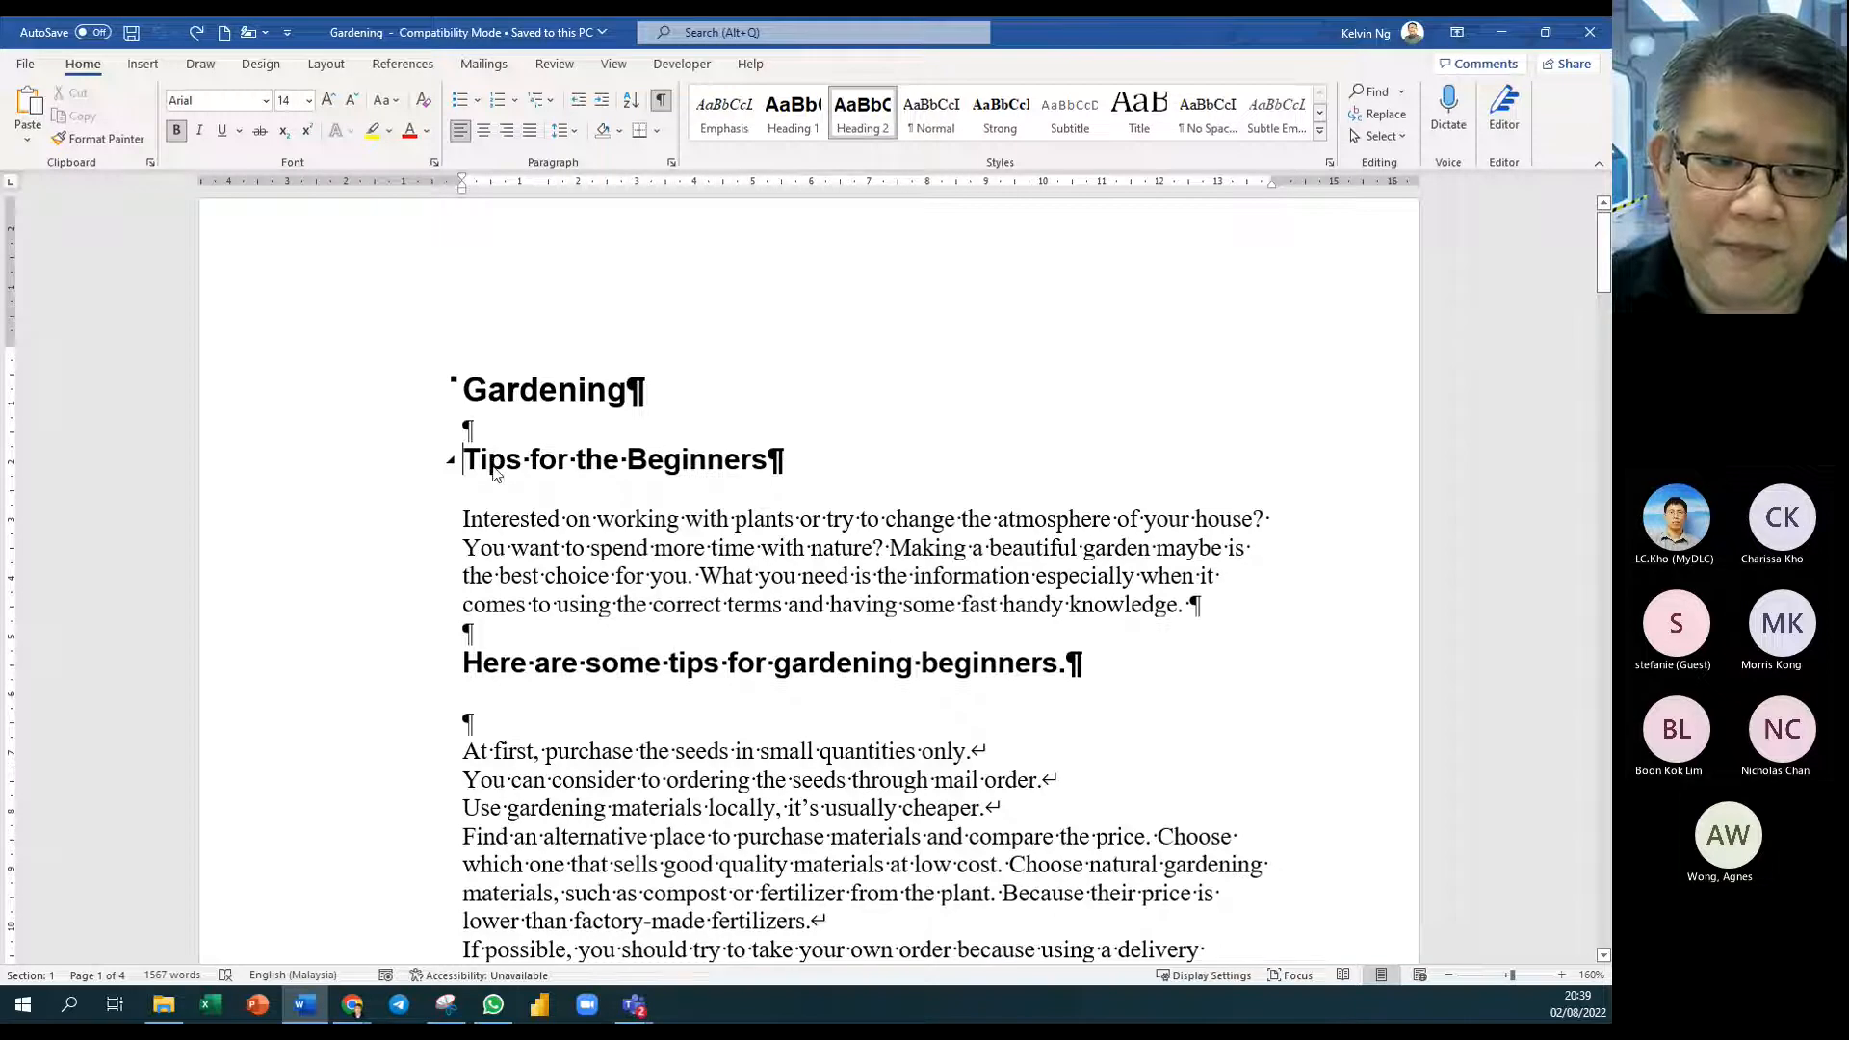
pyautogui.press('Tab')
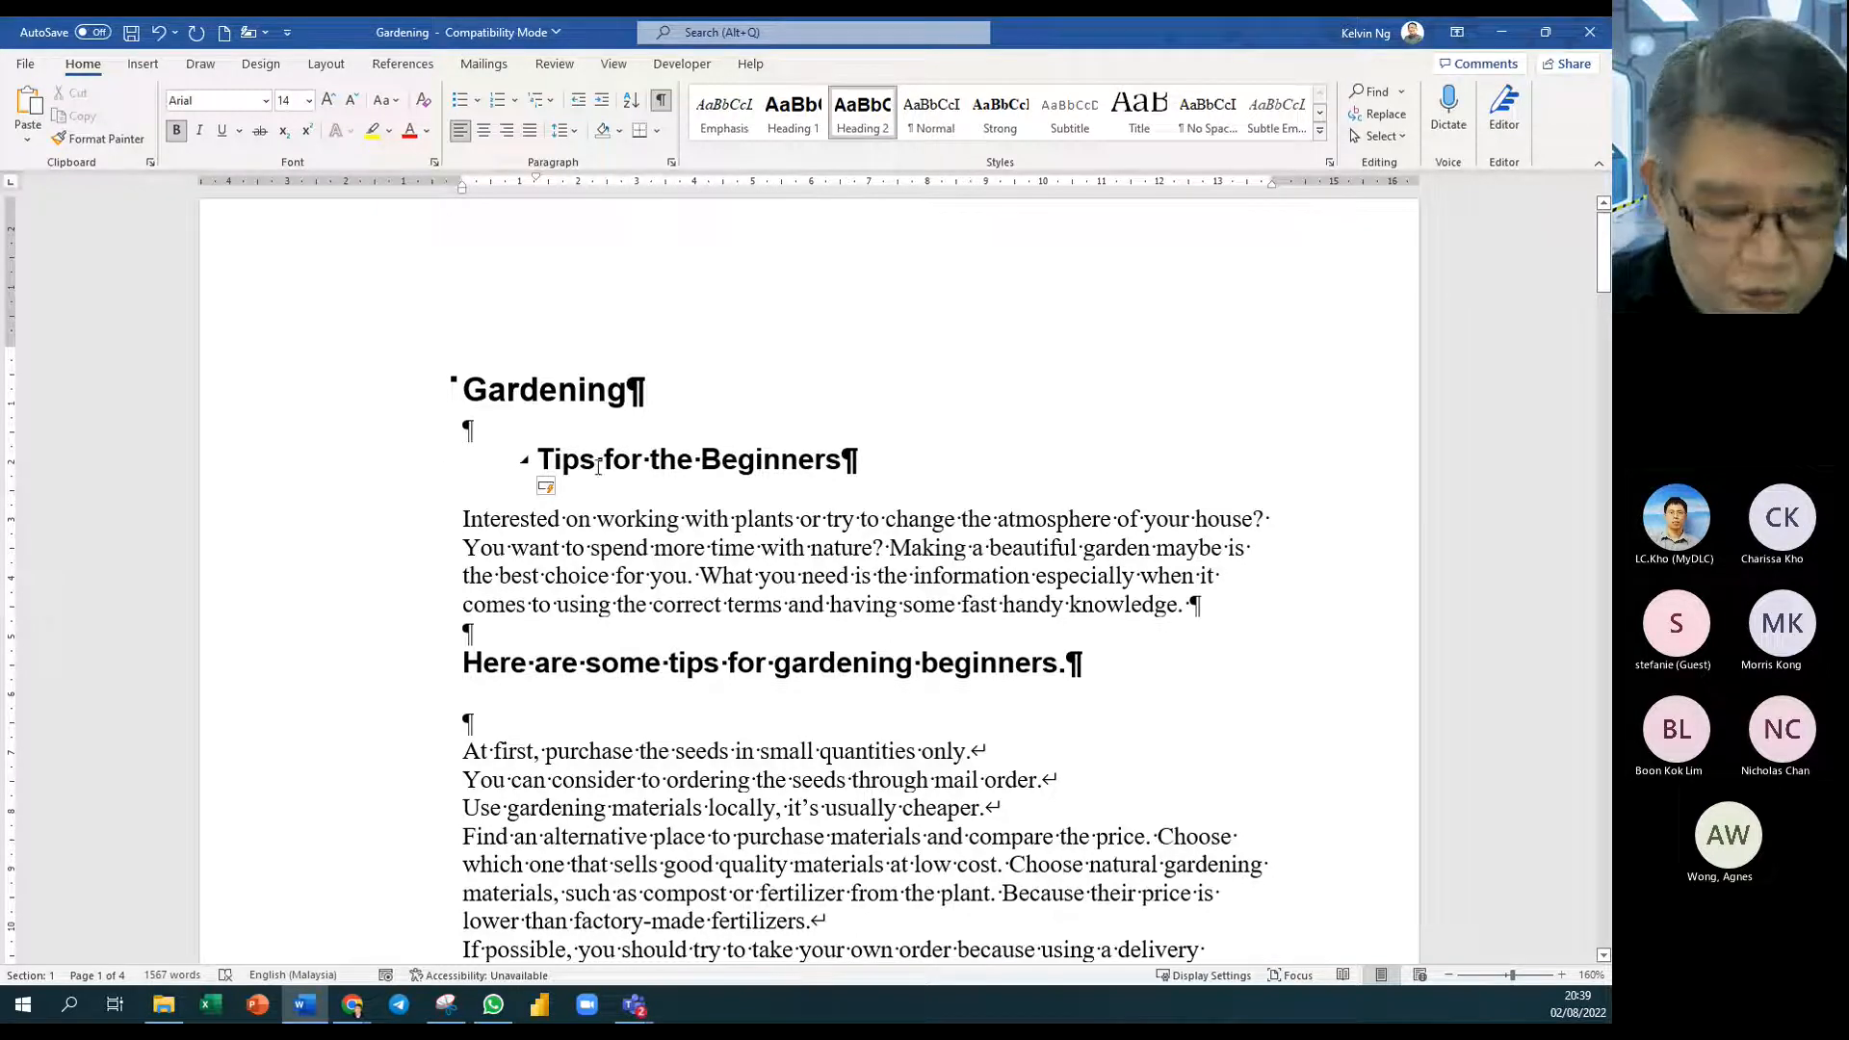
pyautogui.press('BackSpace')
pyautogui.hotkey('ctrl', 's')
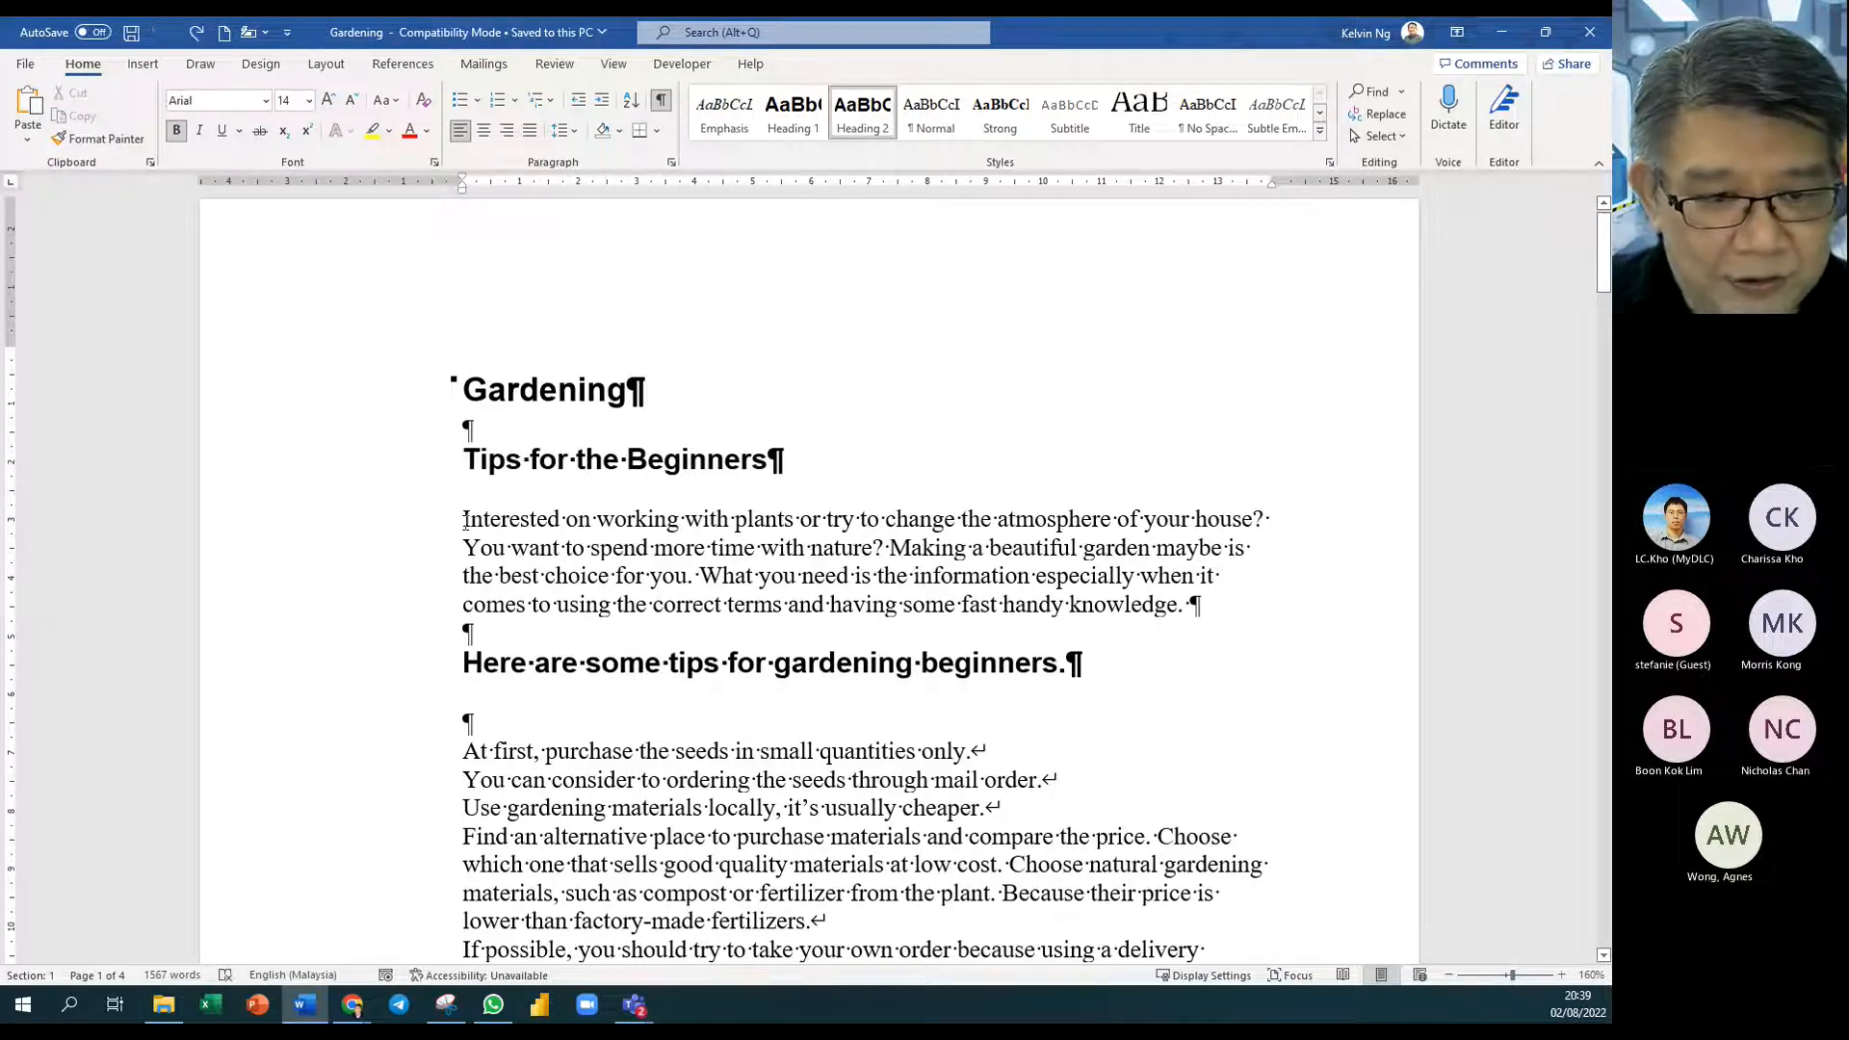
# Step: Insert a tab before "Beginners" in the heading, magnify it, and draw a red box around the tab's arrow mark
pyautogui.click(626, 460)
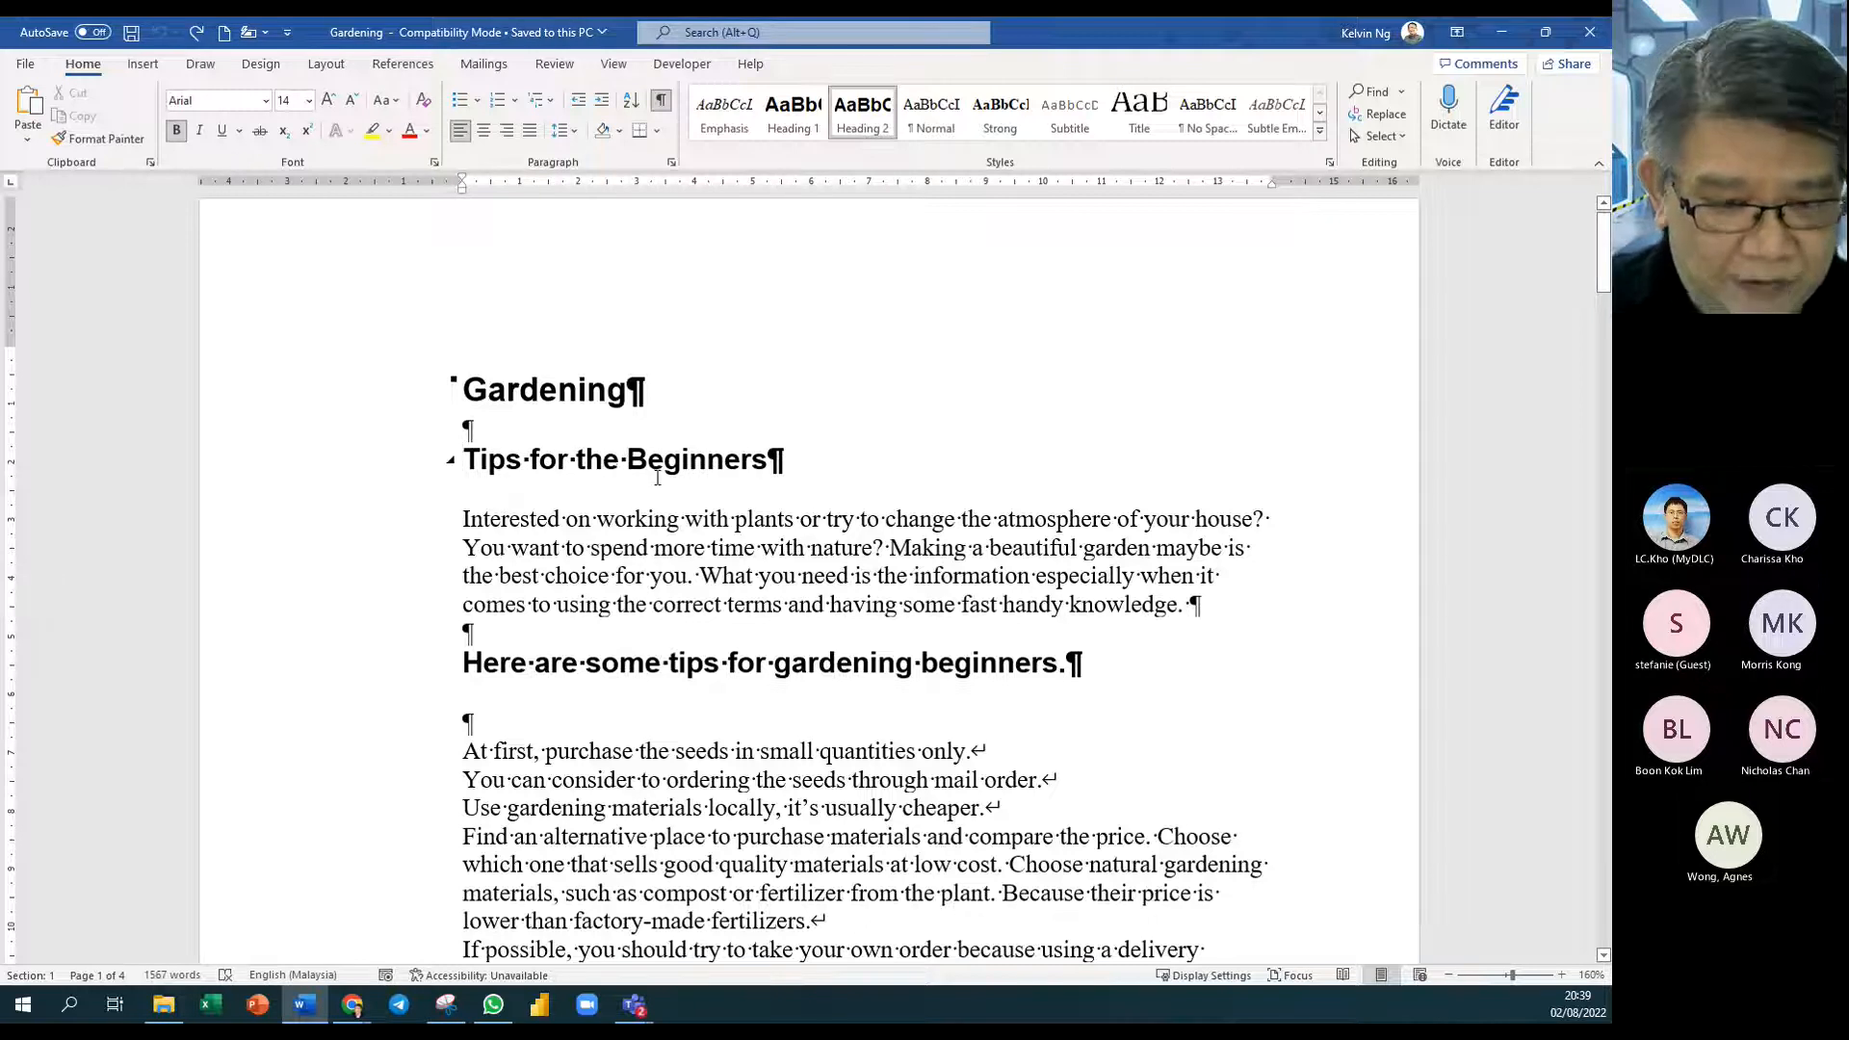
pyautogui.press('Tab')
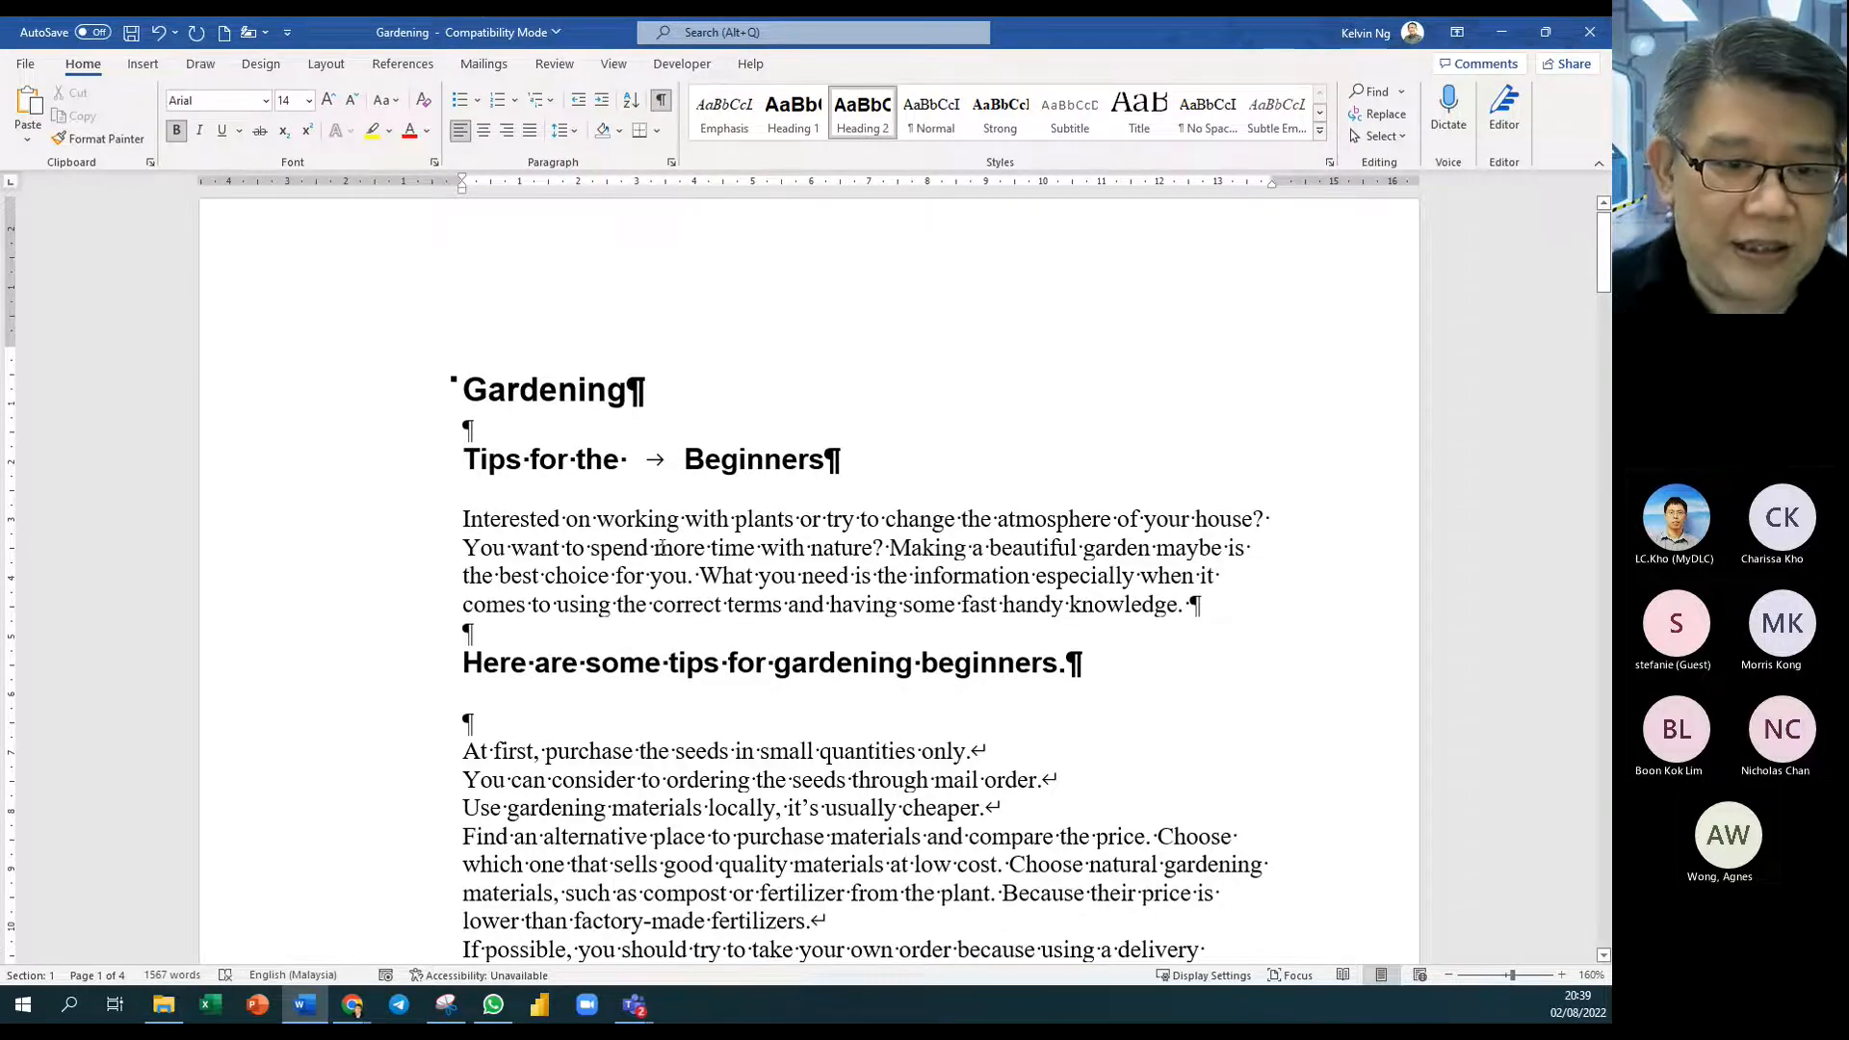
pyautogui.hotkey('ctrl', '1')
pyautogui.click(582, 608)
pyautogui.moveTo(624, 501); pyautogui.dragTo(565, 555)
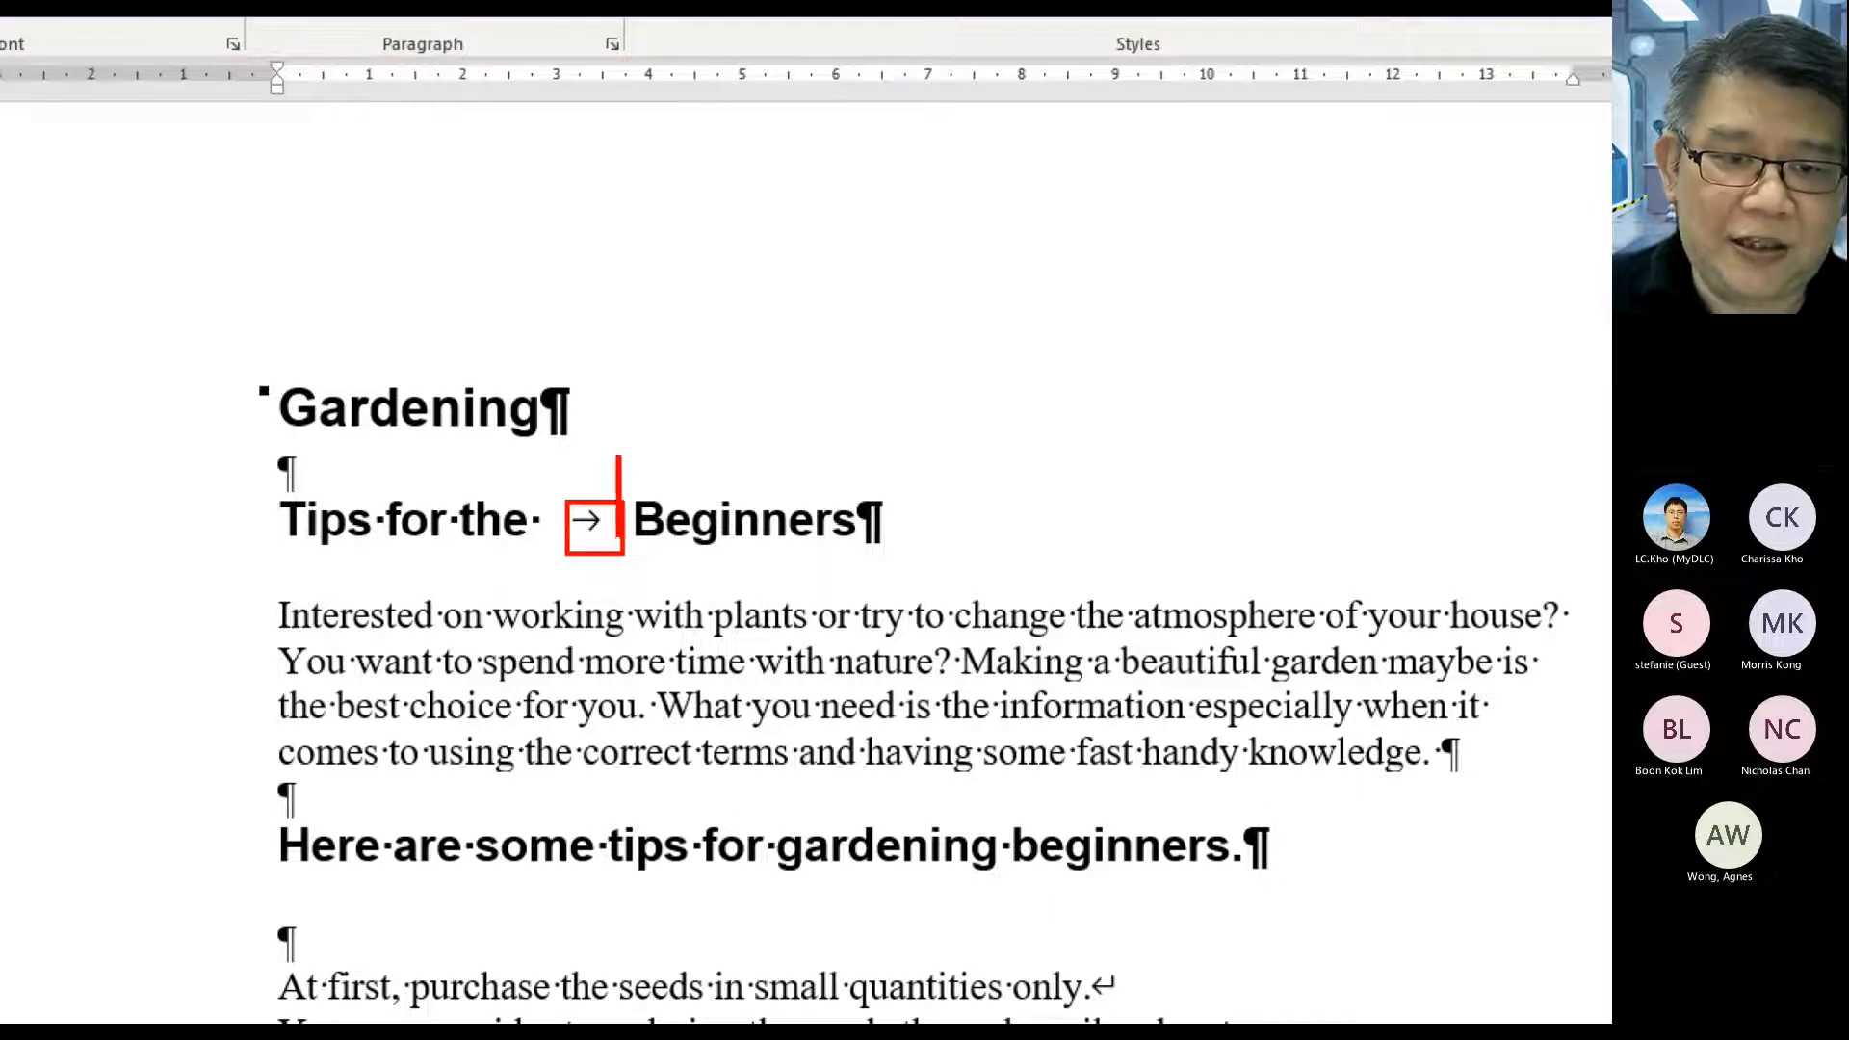
# Step: Label the boxed tab arrow with the red annotation text "Tab Marker" and leave the magnified annotation view
pyautogui.click(597, 438)
pyautogui.write('Tab Marker')
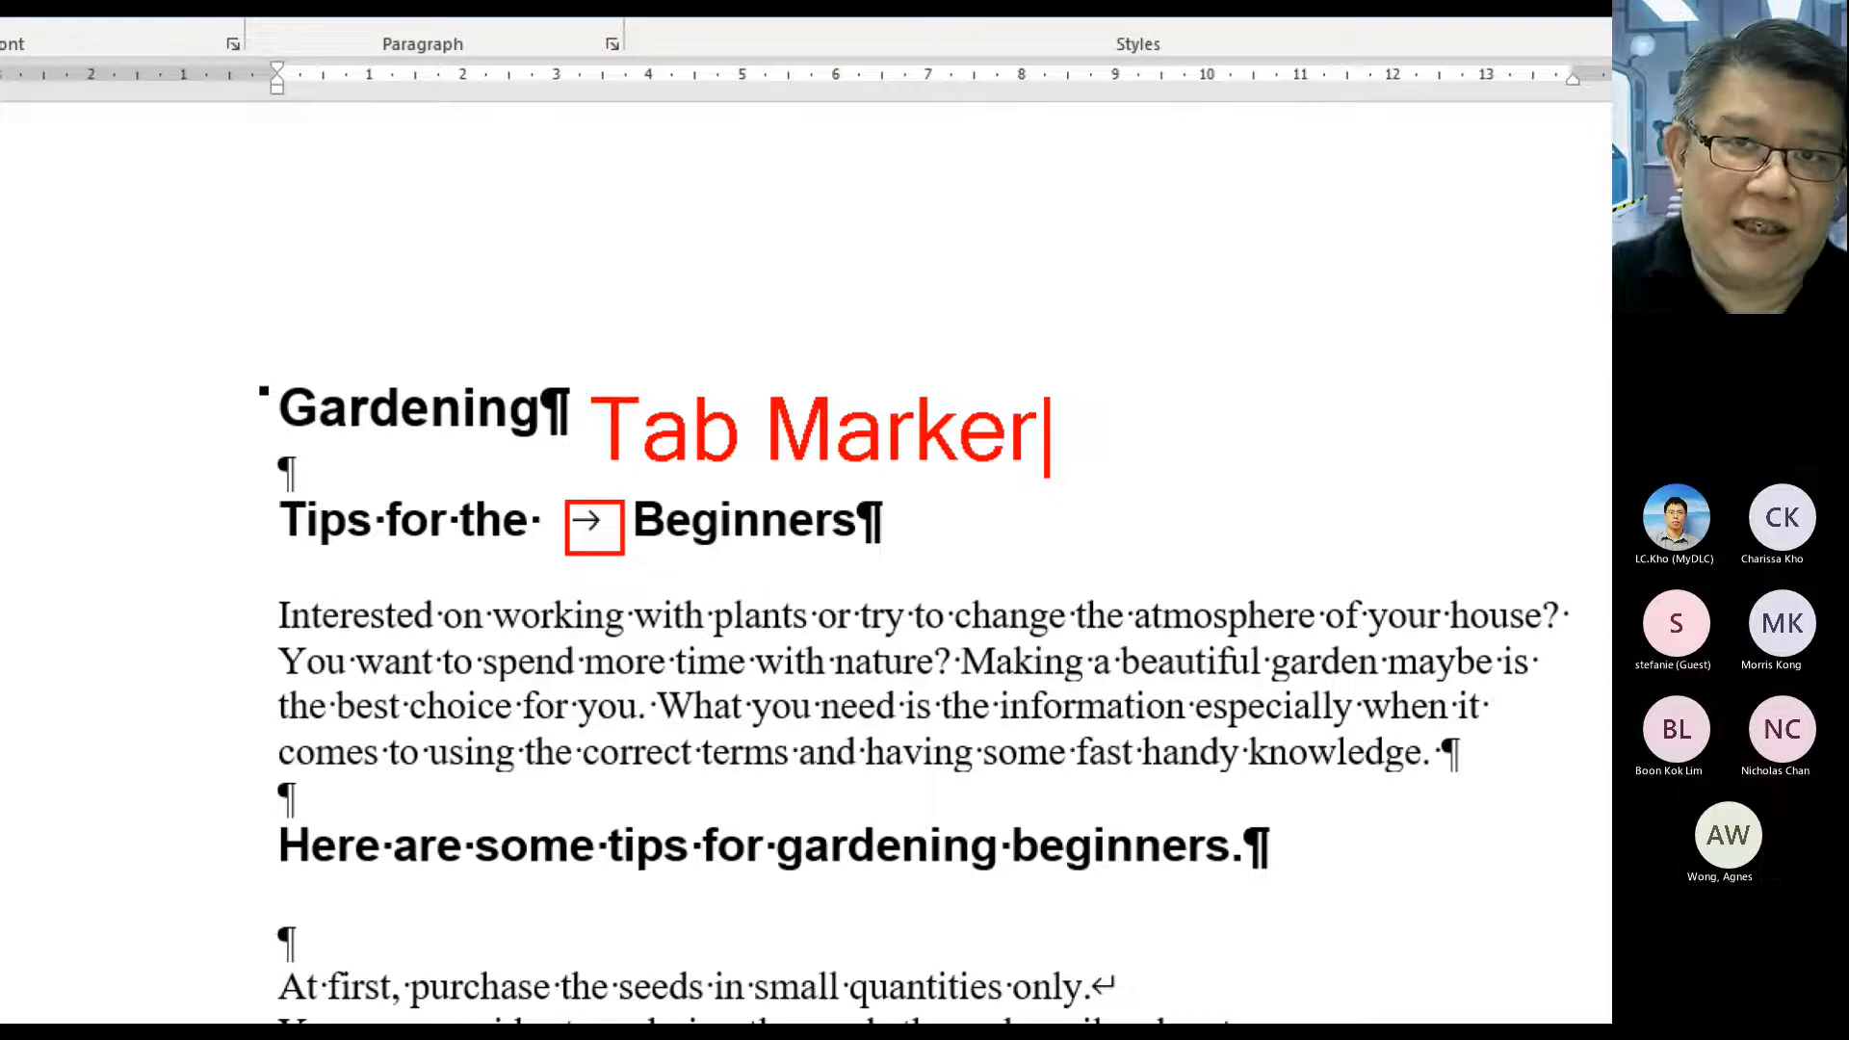
pyautogui.press('Escape')
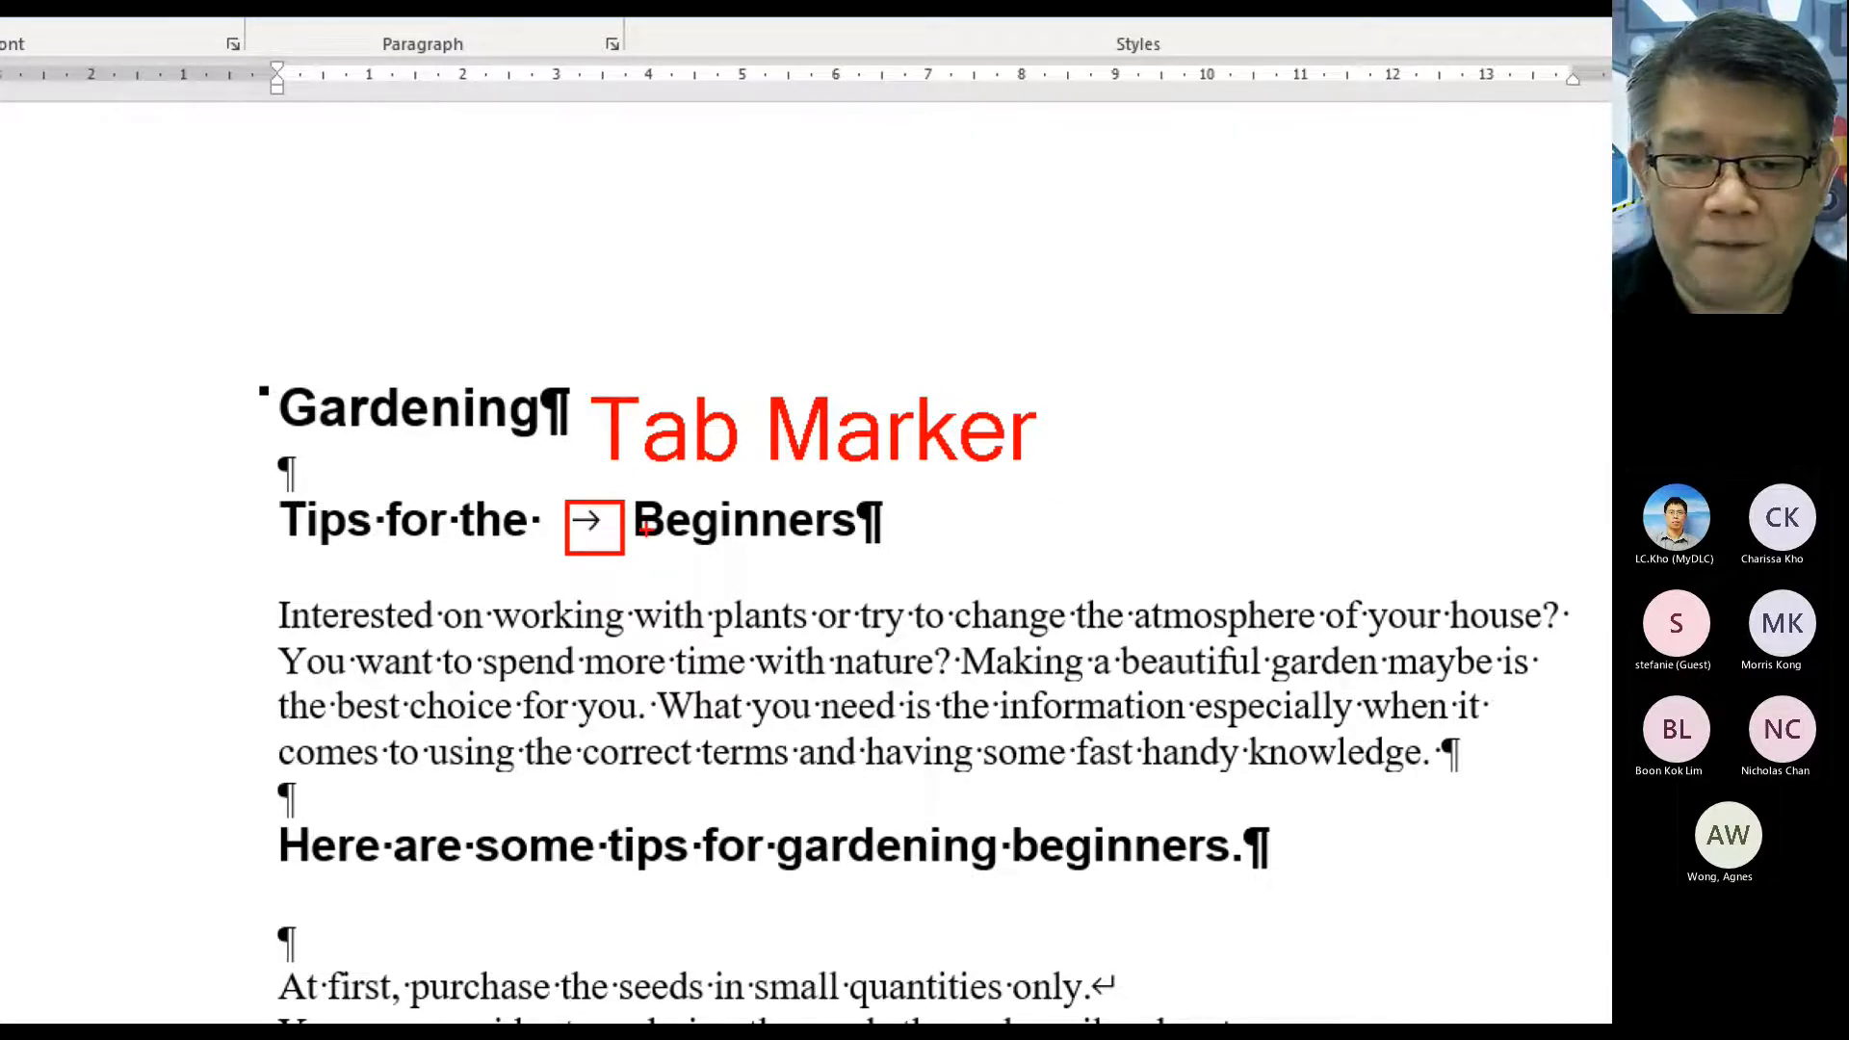
pyautogui.press('Escape')
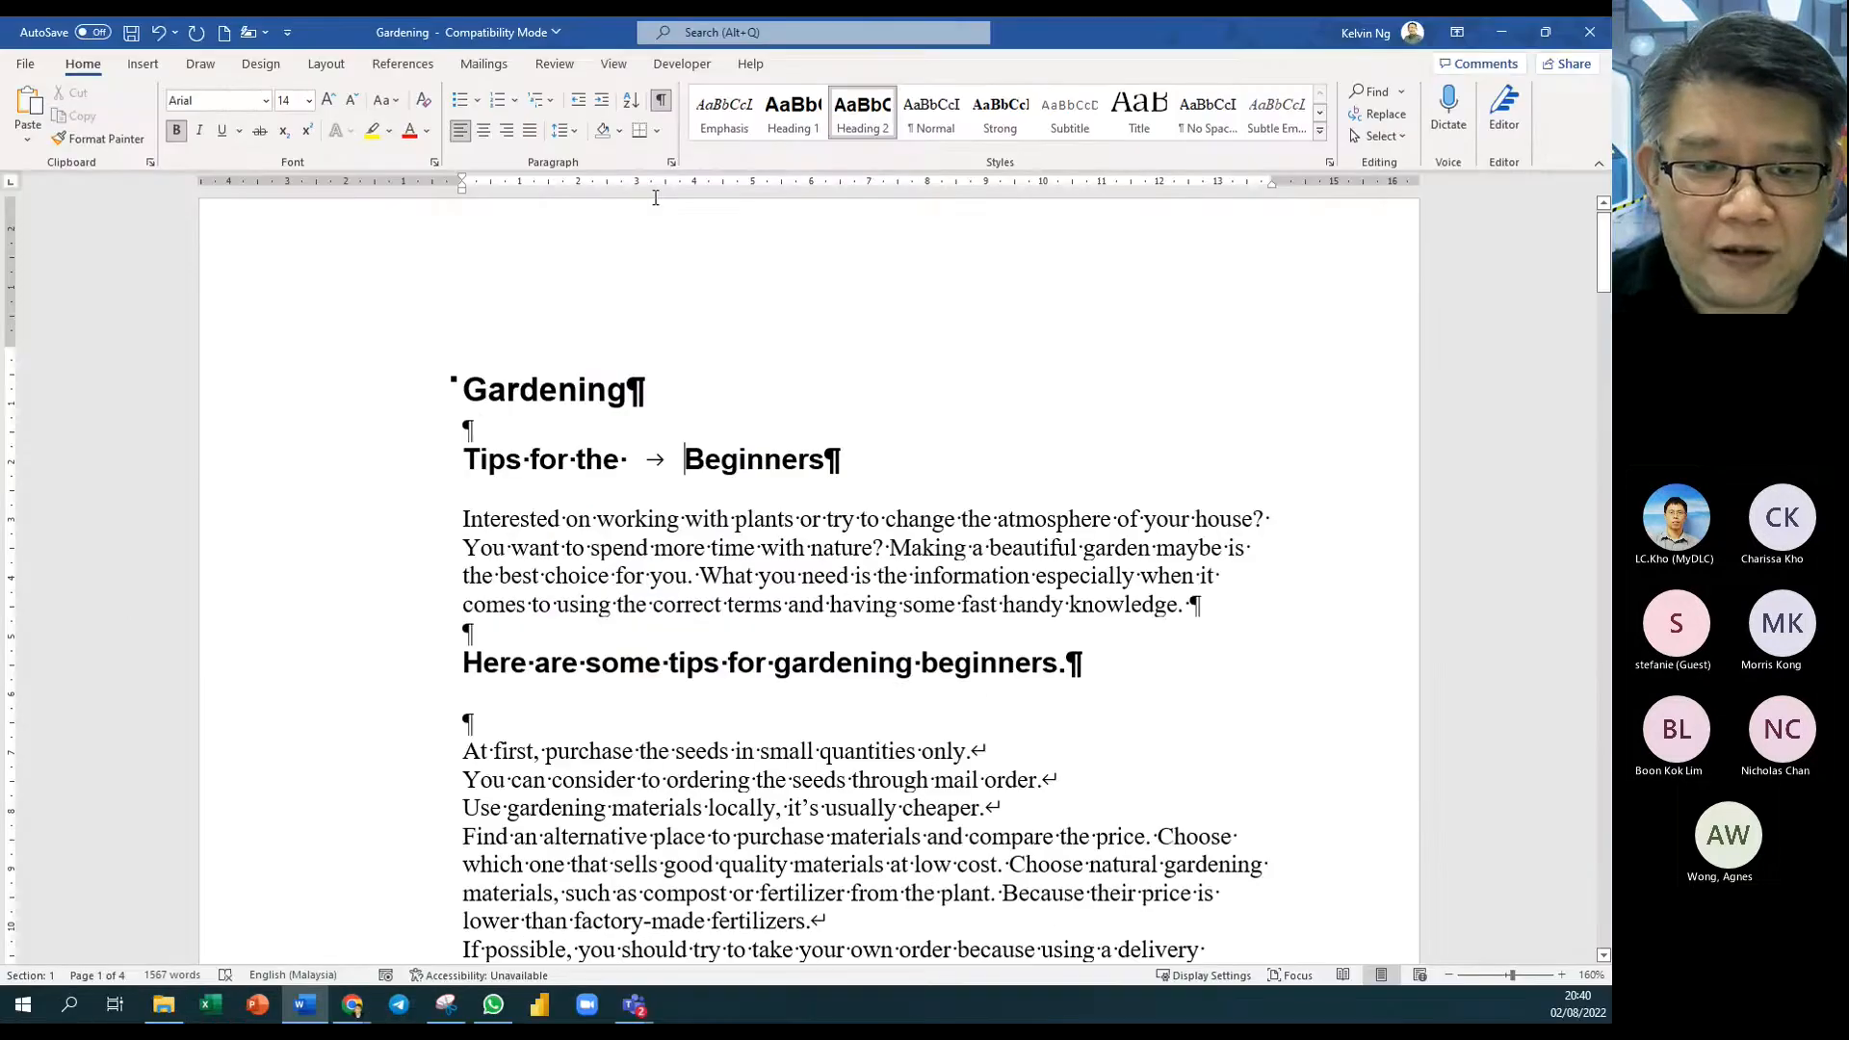
# Step: Switch the formatting marks off and on, and replace the tab before "Beginners" in the heading with a run of spaces
pyautogui.click(660, 100)
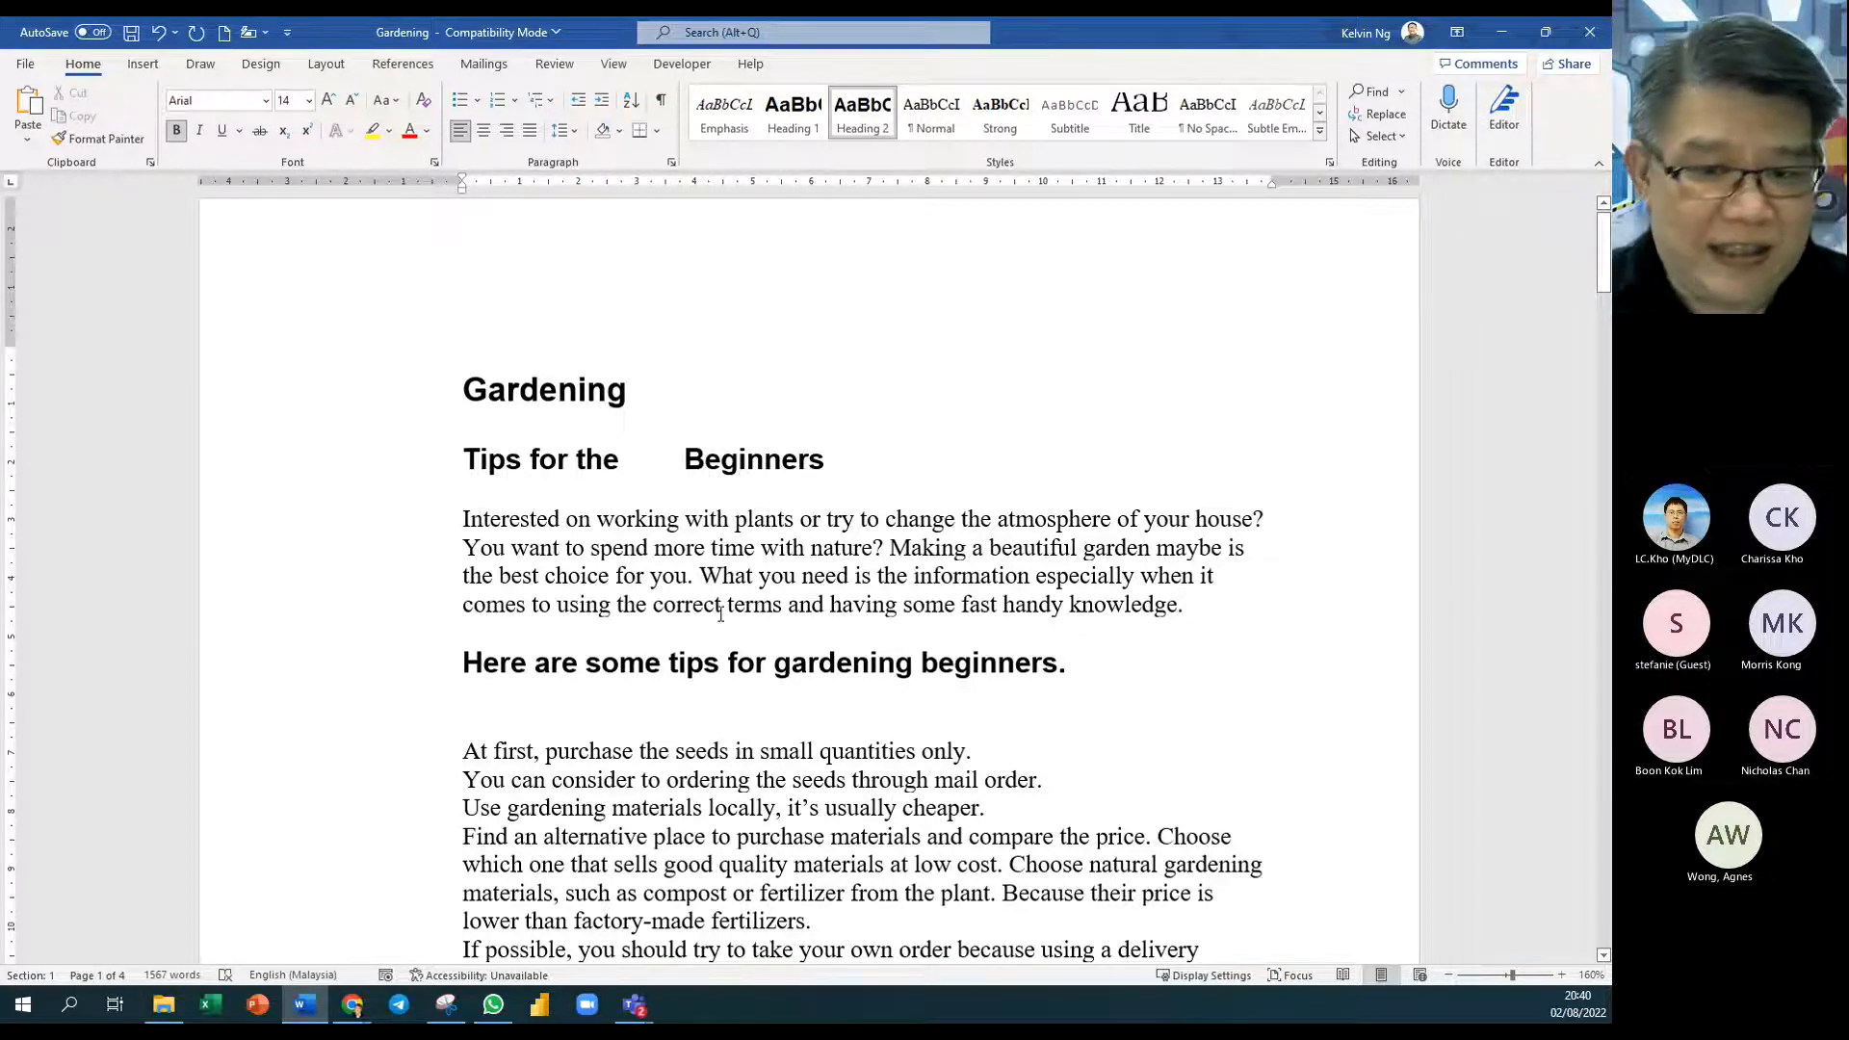
pyautogui.click(660, 100)
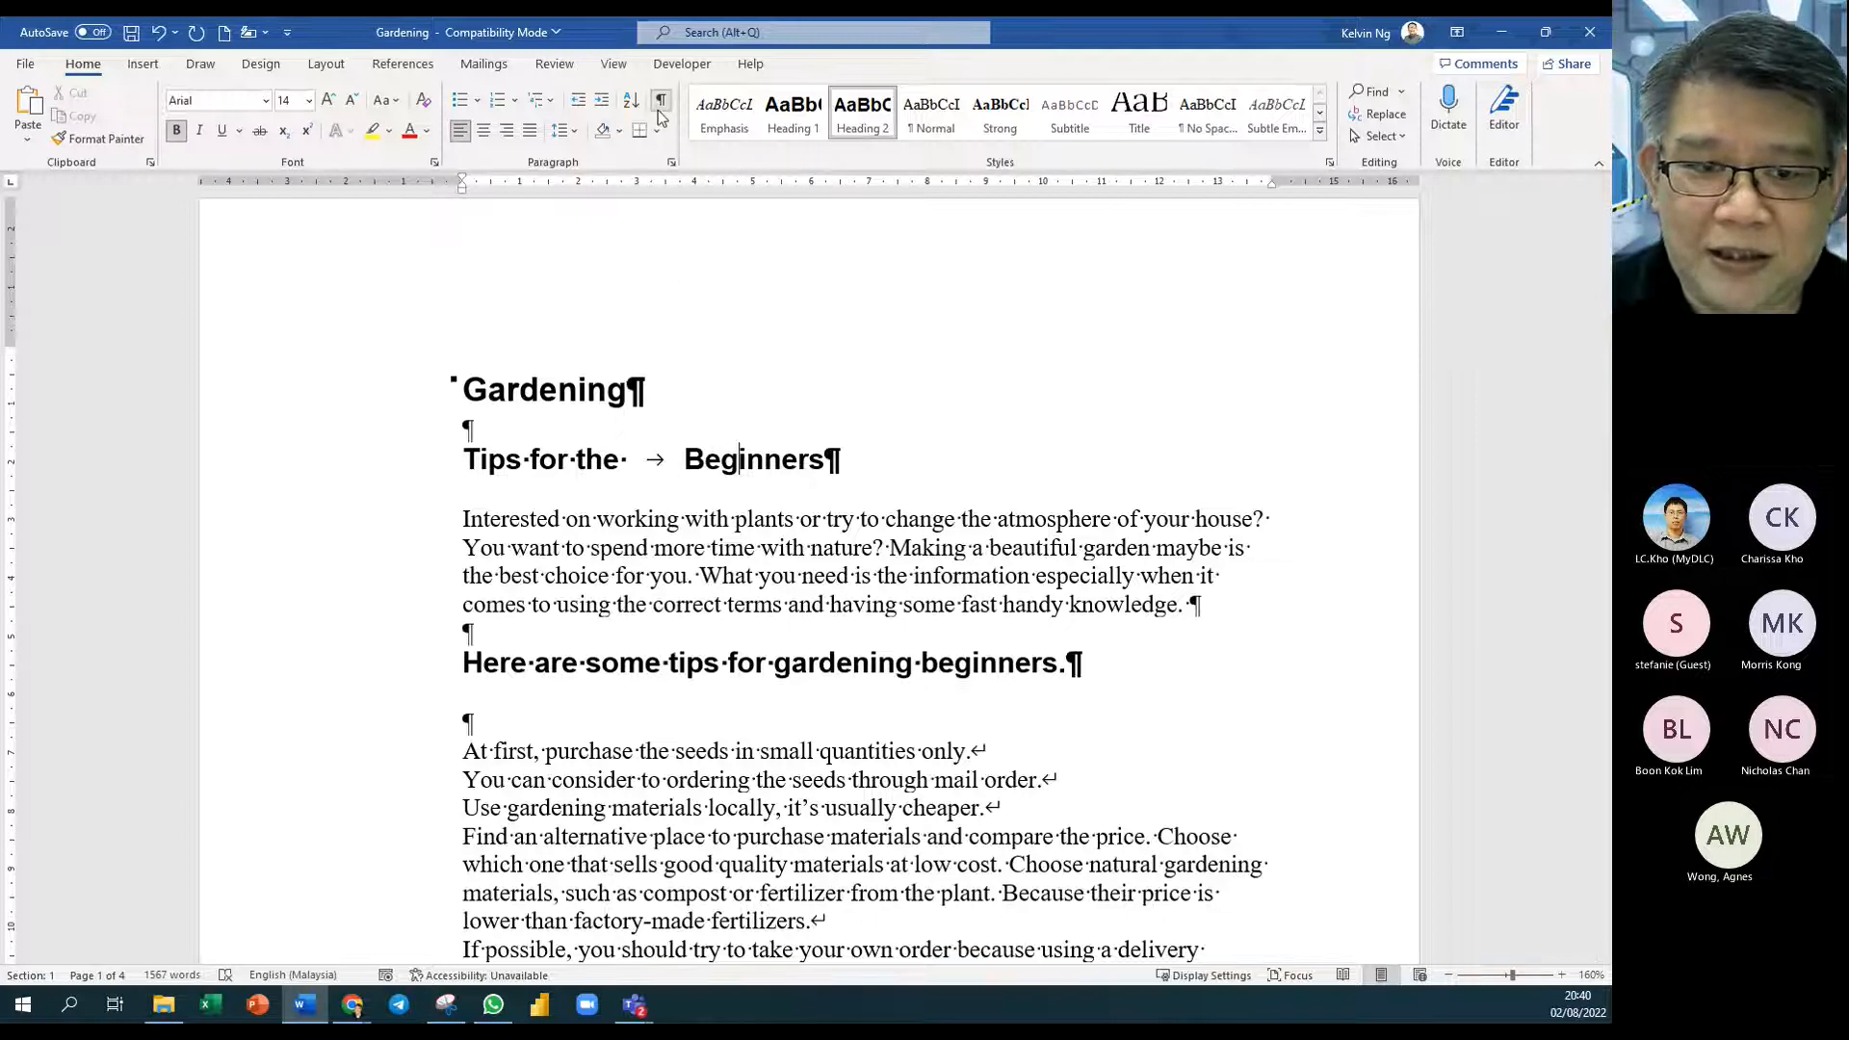
pyautogui.doubleClick(654, 466)
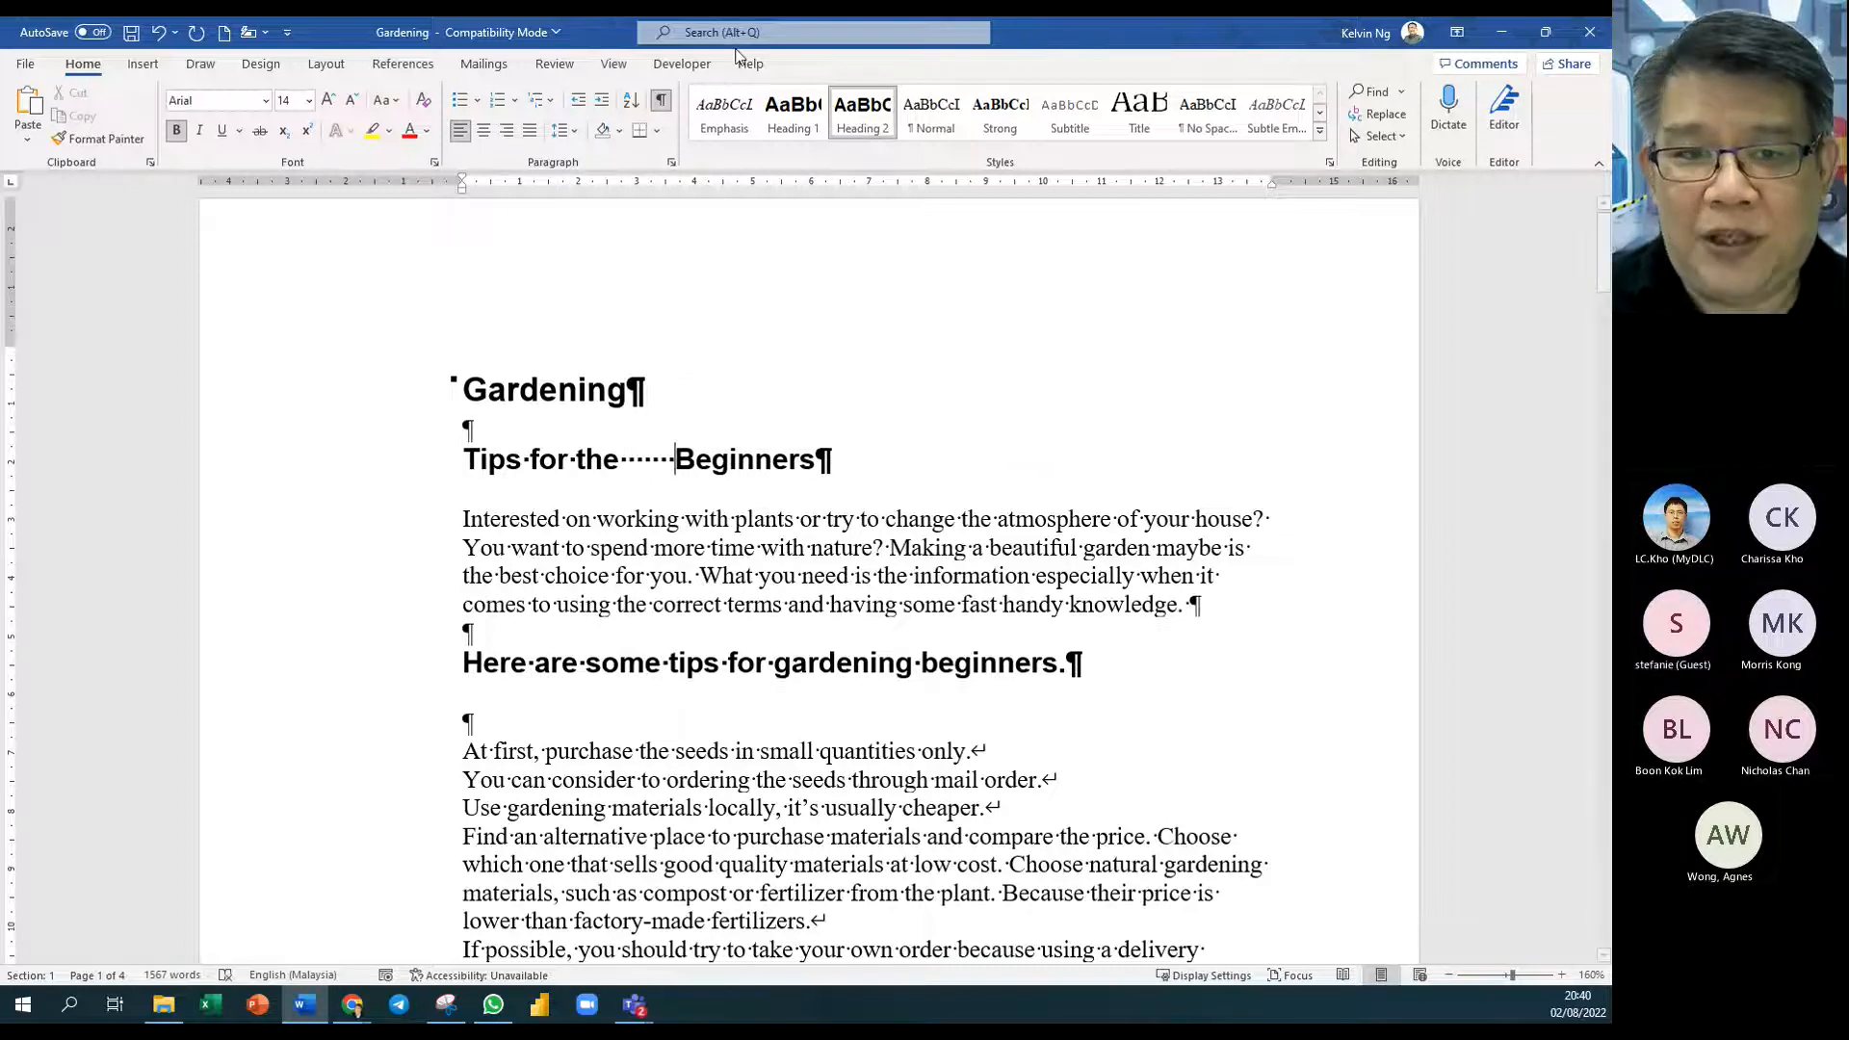
# Step: Compare the heading with formatting marks hidden and shown, and delete the extra spaces before "Beginners"
pyautogui.click(660, 100)
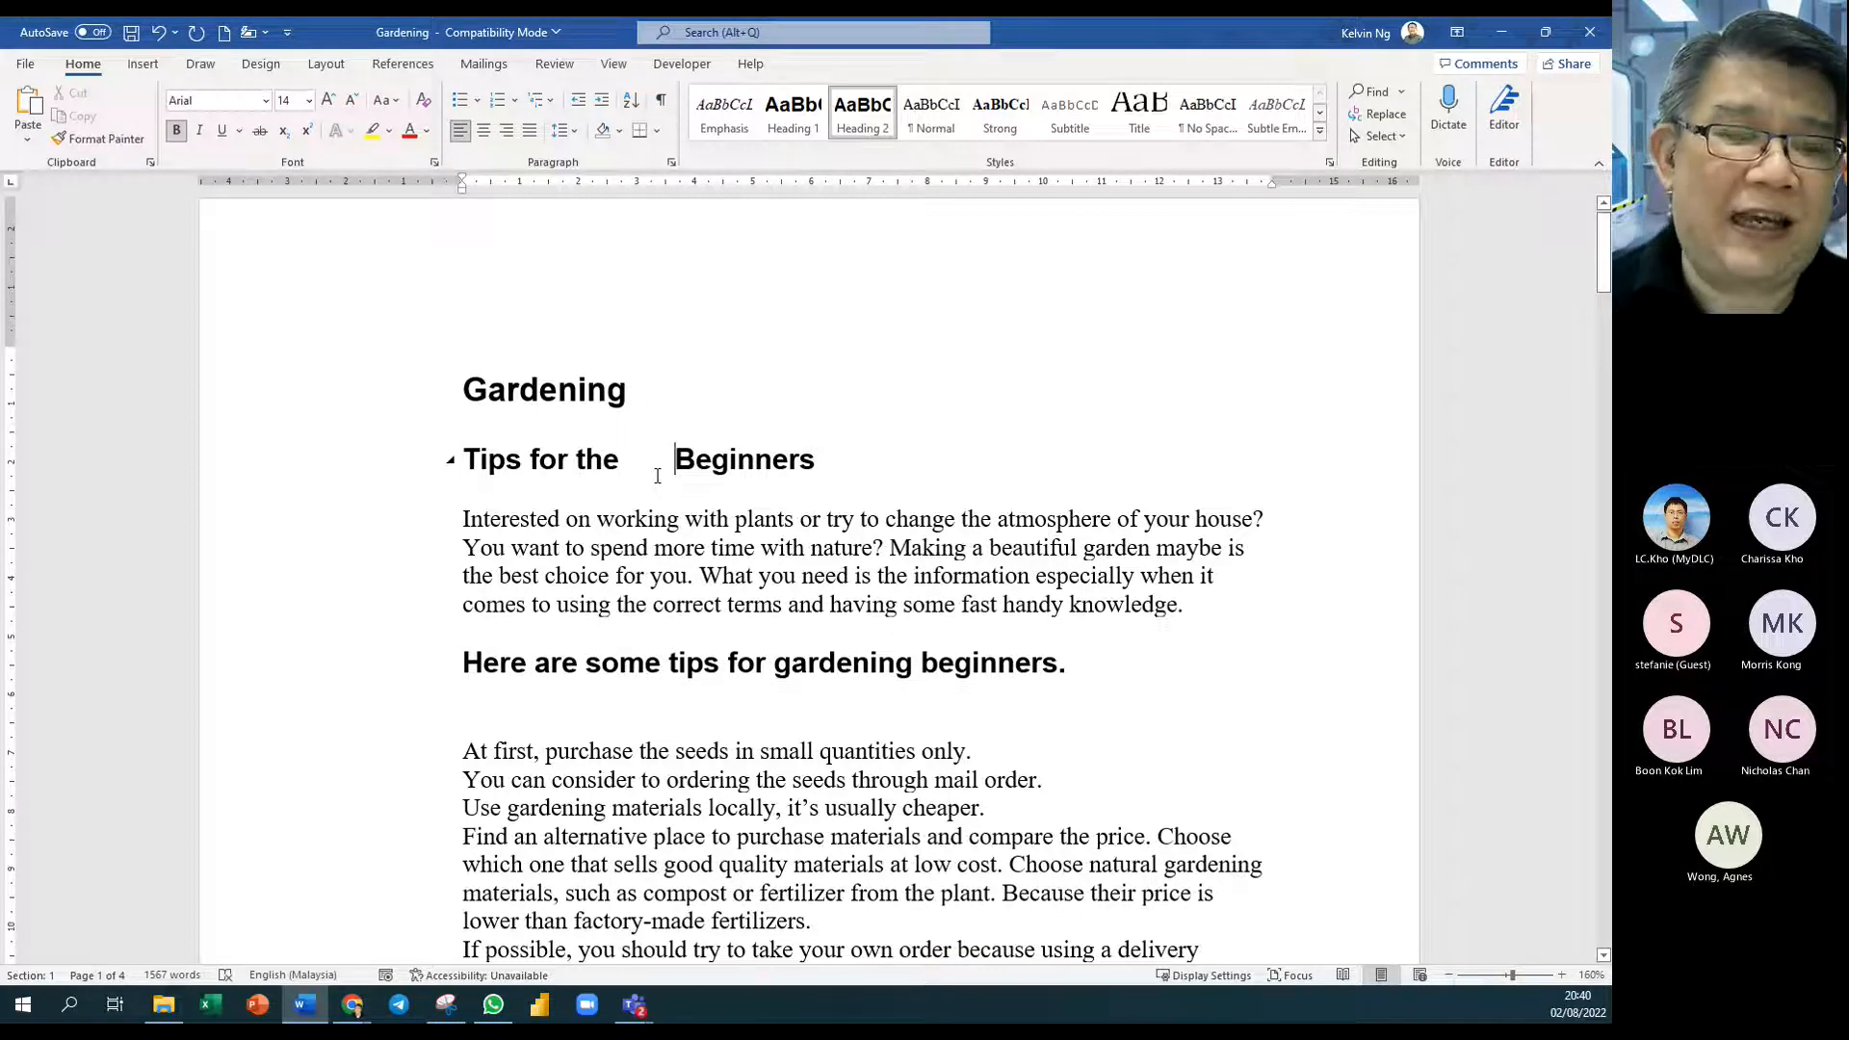
pyautogui.click(661, 100)
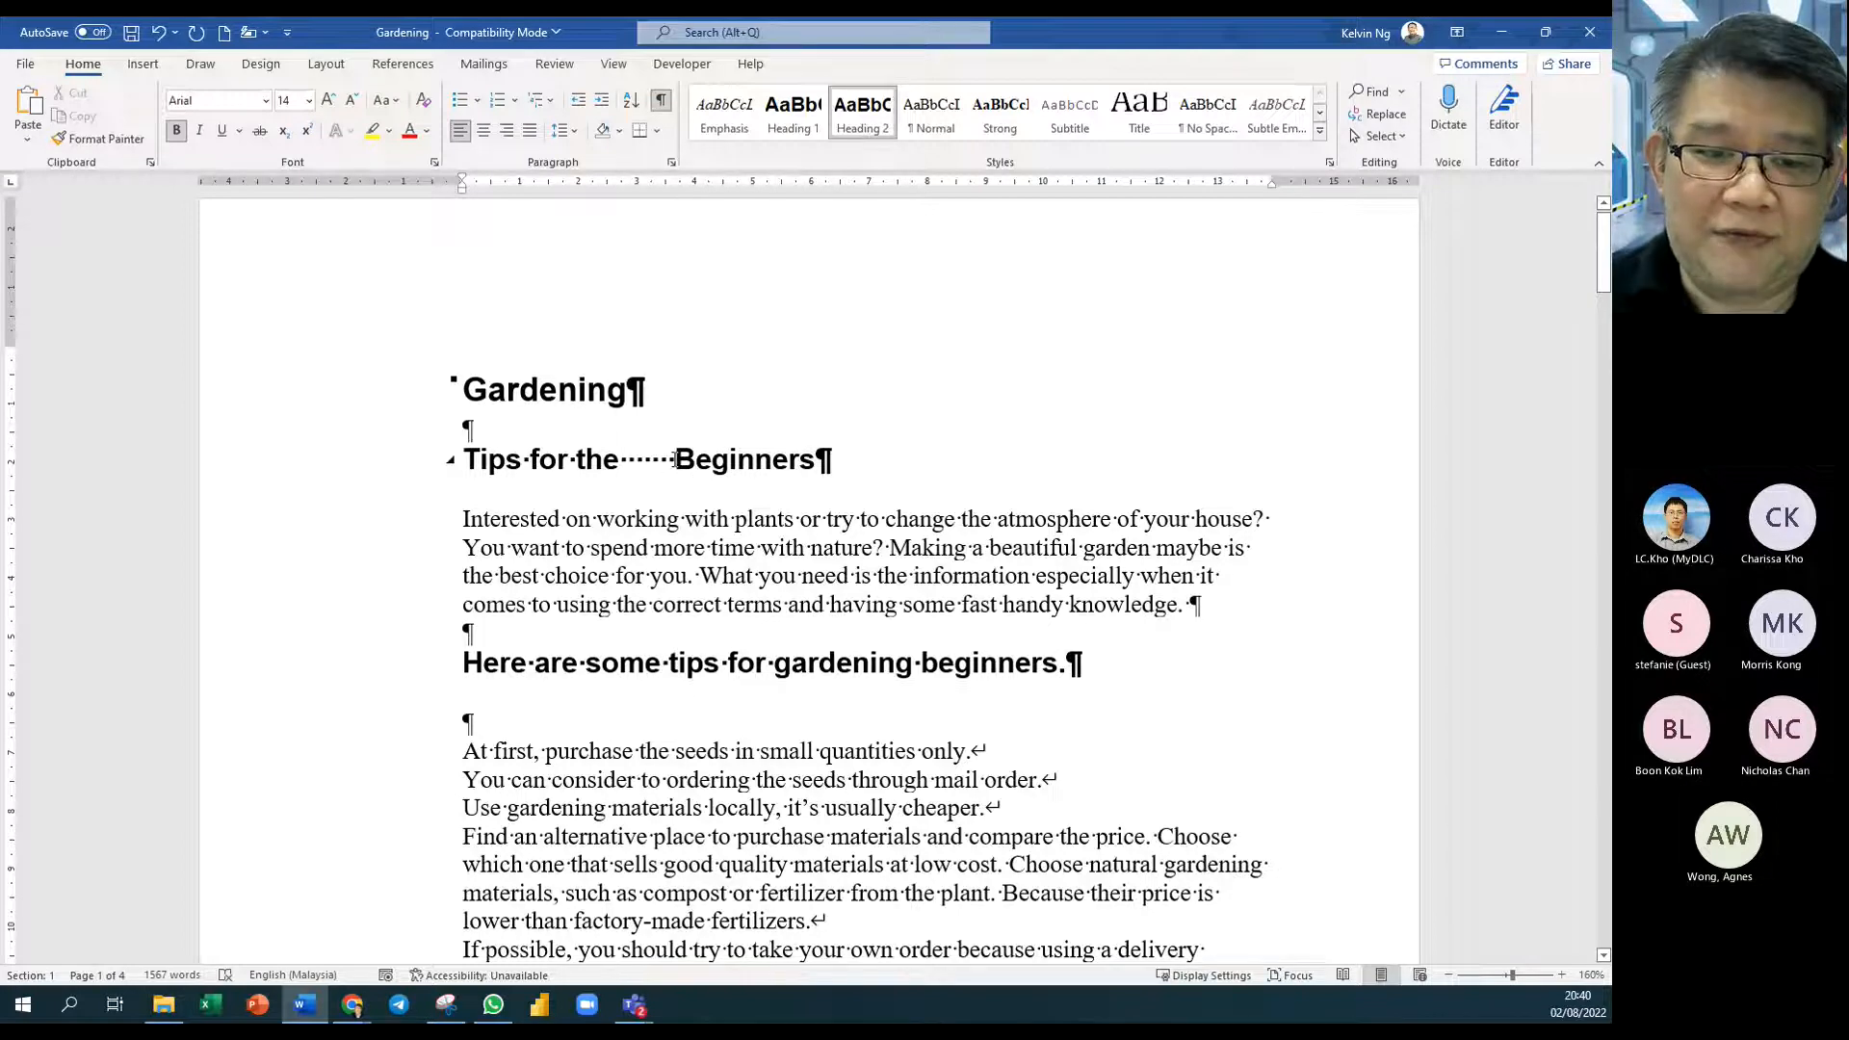
pyautogui.moveTo(676, 459); pyautogui.dragTo(628, 466)
pyautogui.press('BackSpace')
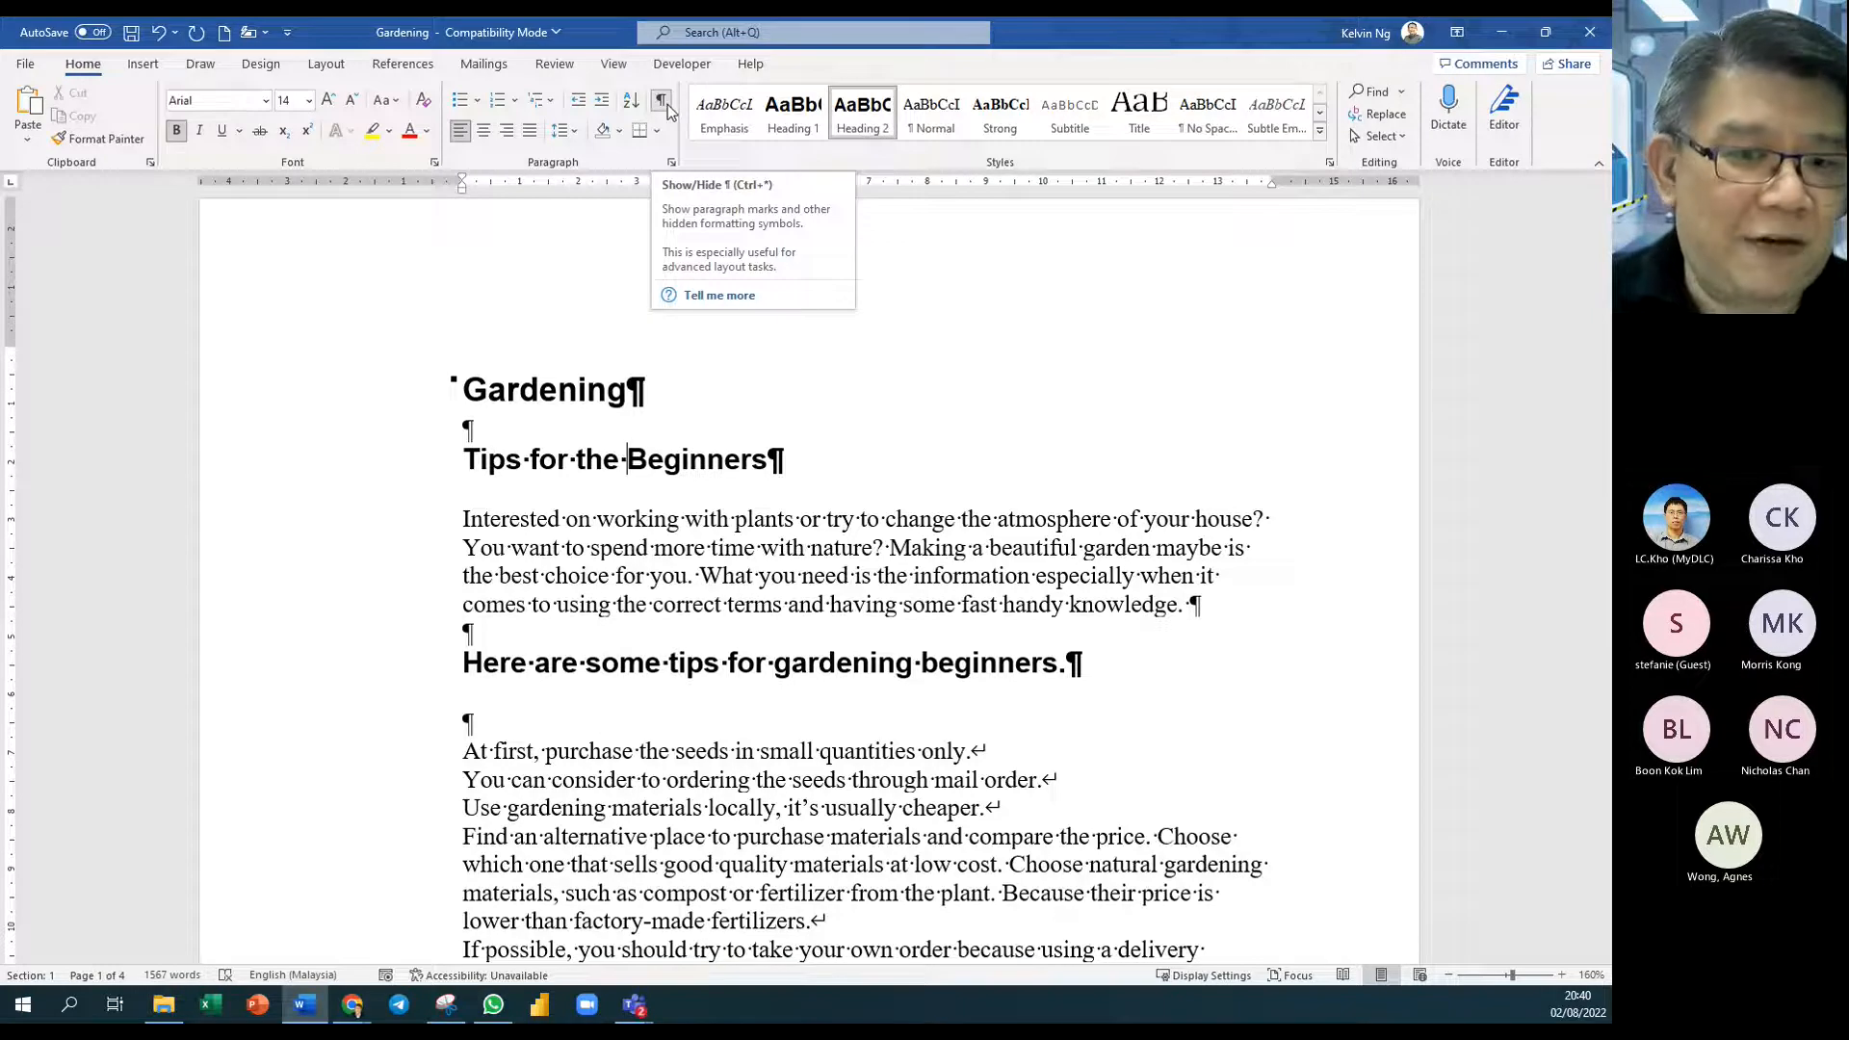
# Step: Try bulleting the tips text below "Here are some tips for gardening beginners.", hide the formatting marks to check it, and remove the bullet
pyautogui.scroll(-5, 931, 493)
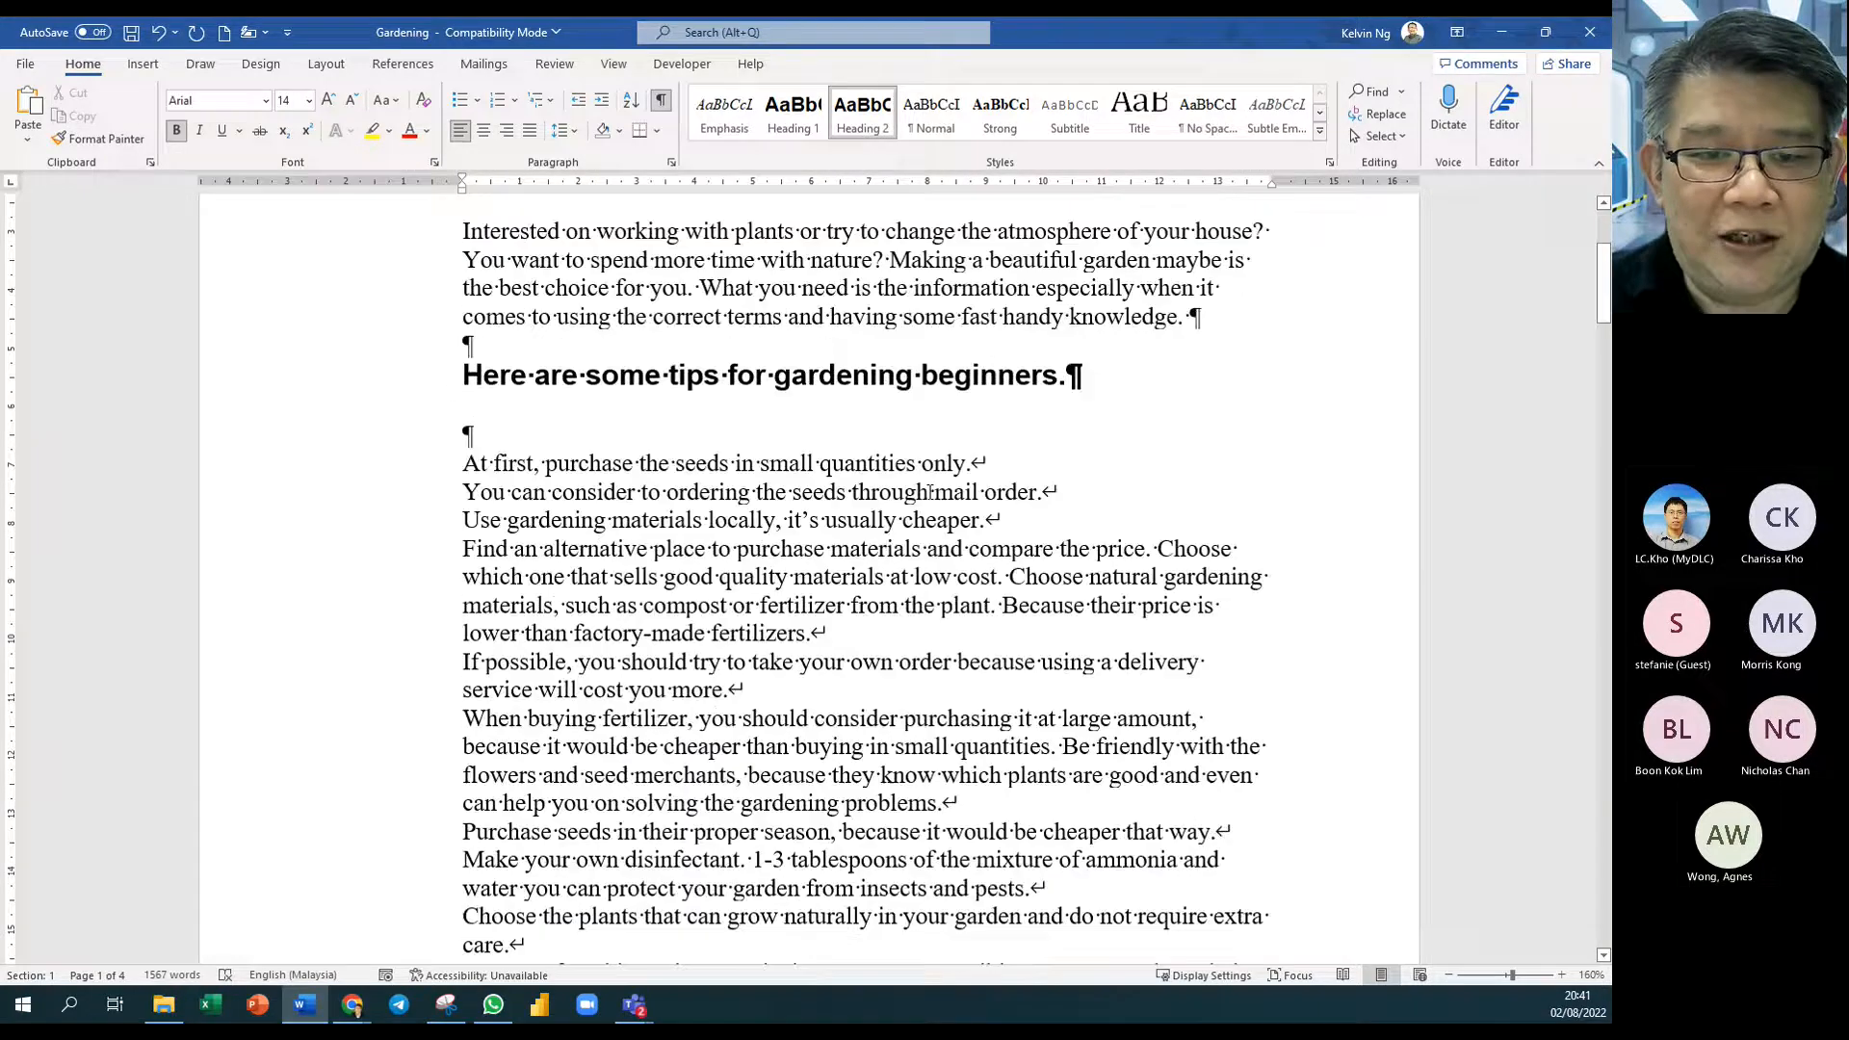
pyautogui.click(535, 337)
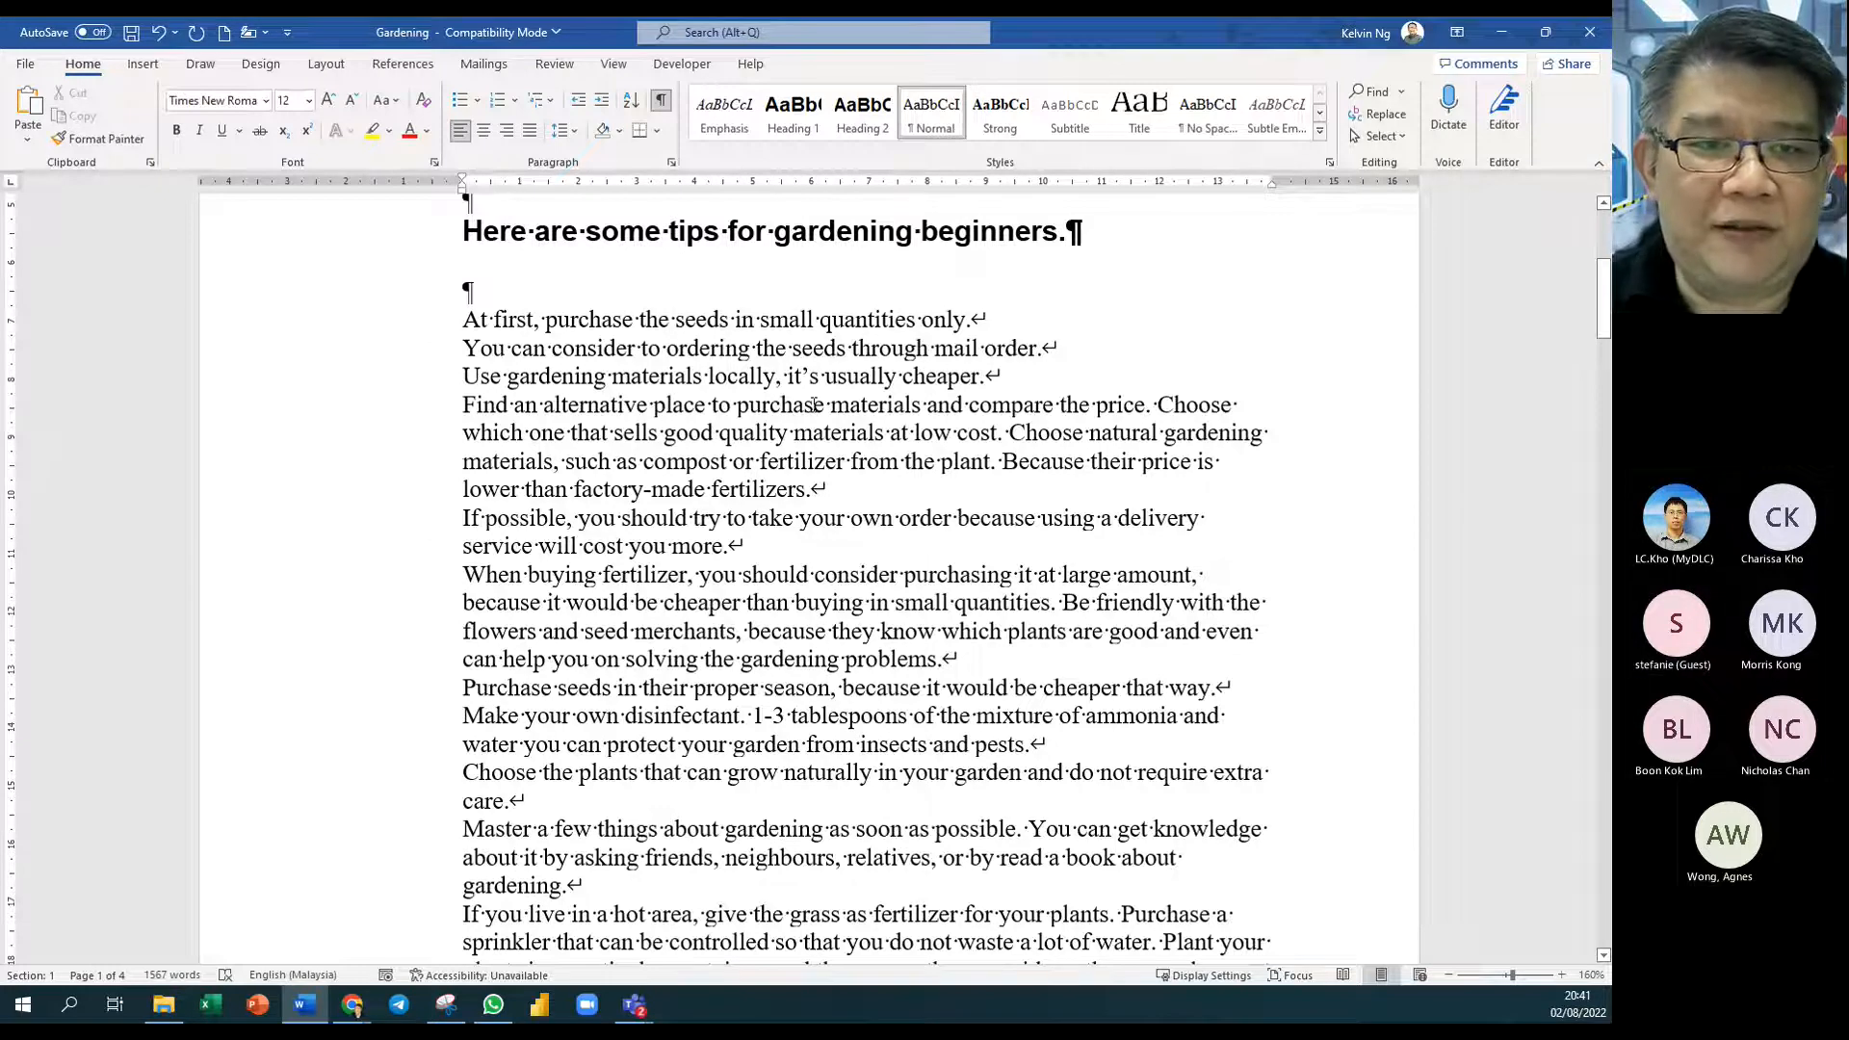
pyautogui.click(458, 101)
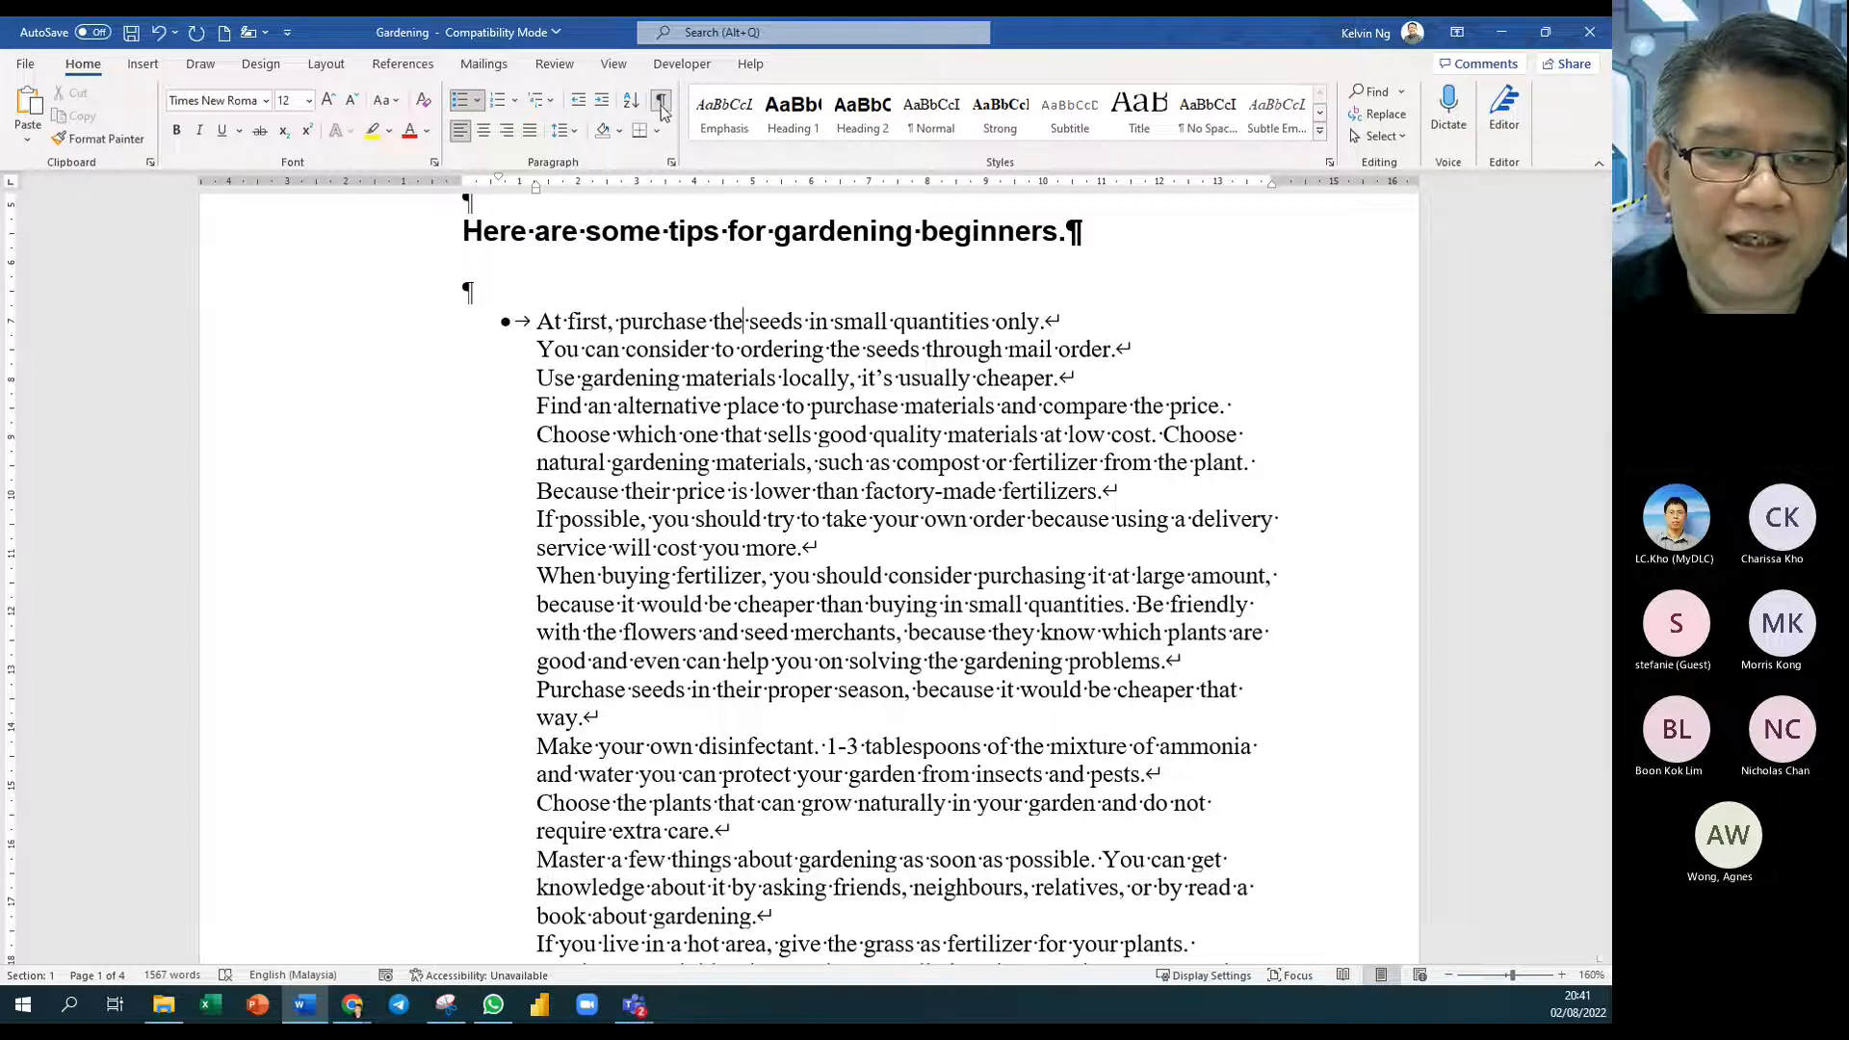
pyautogui.hotkey('ctrl', 'shift', '8')
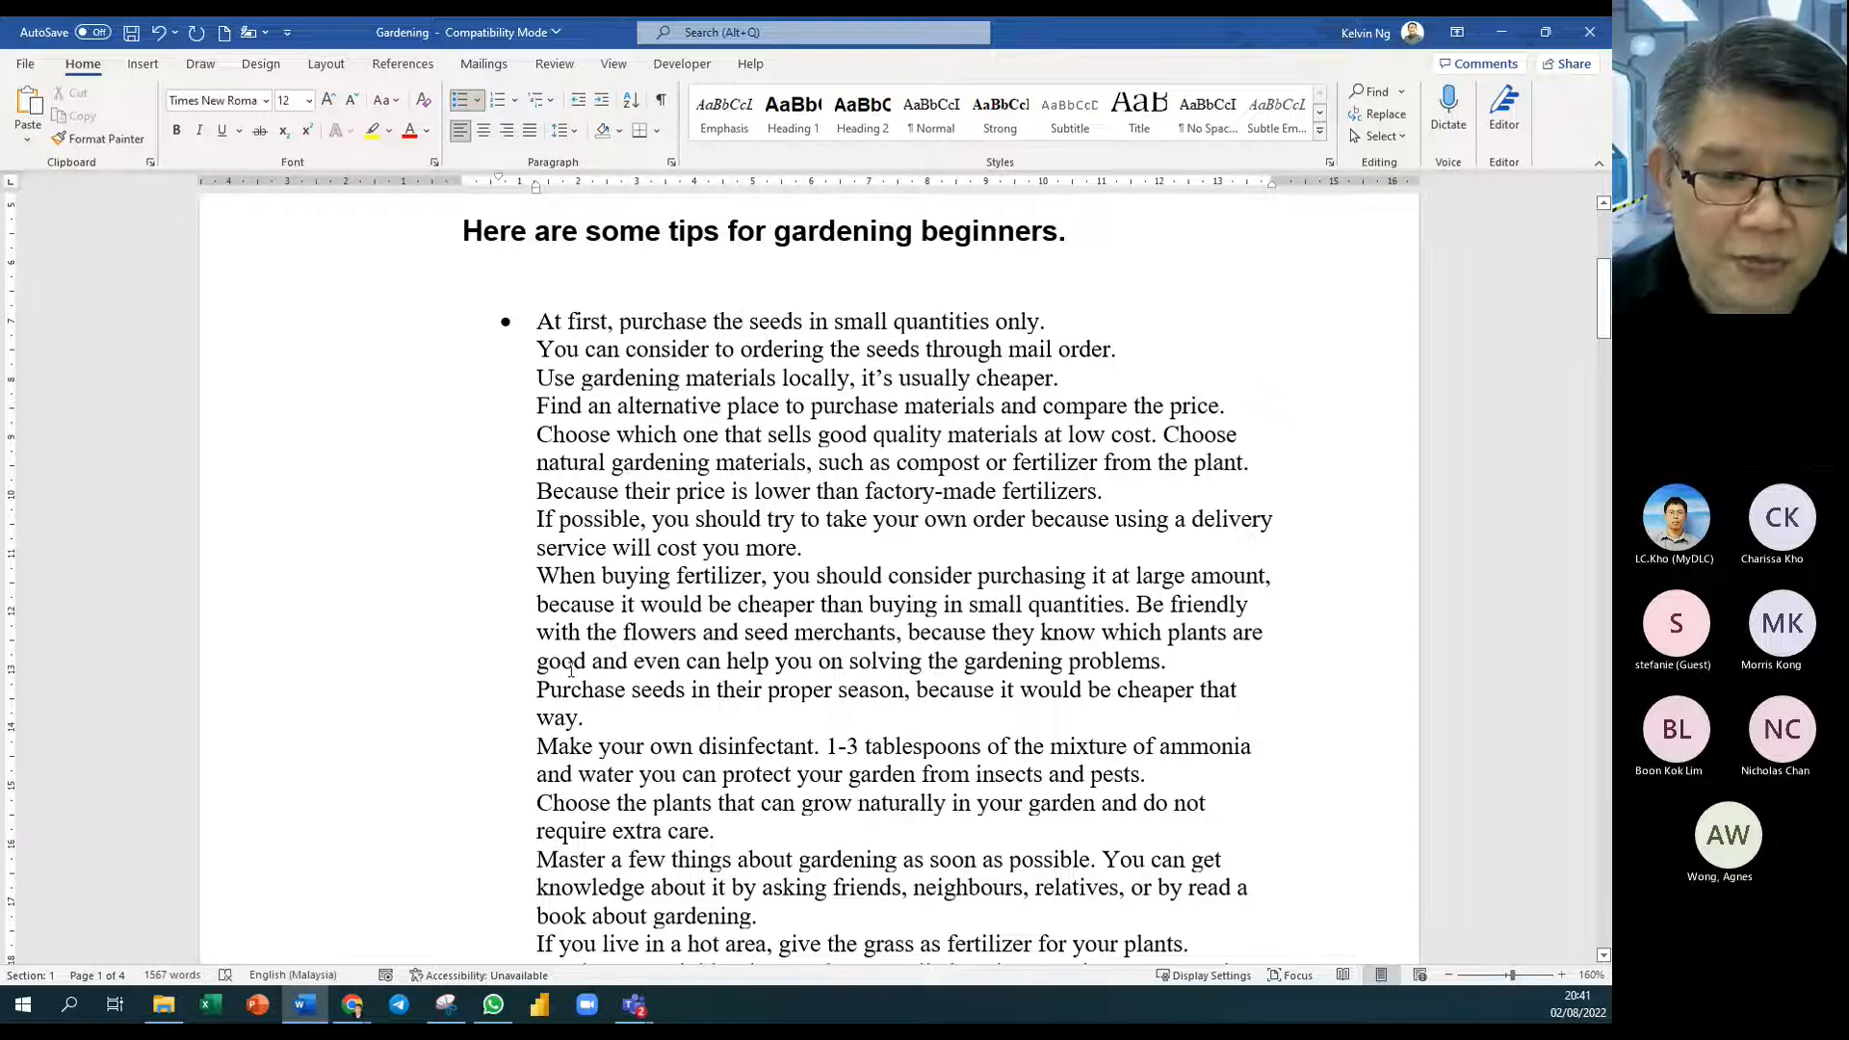
pyautogui.scroll(-2, 596, 781)
pyautogui.scroll(-3, 603, 760)
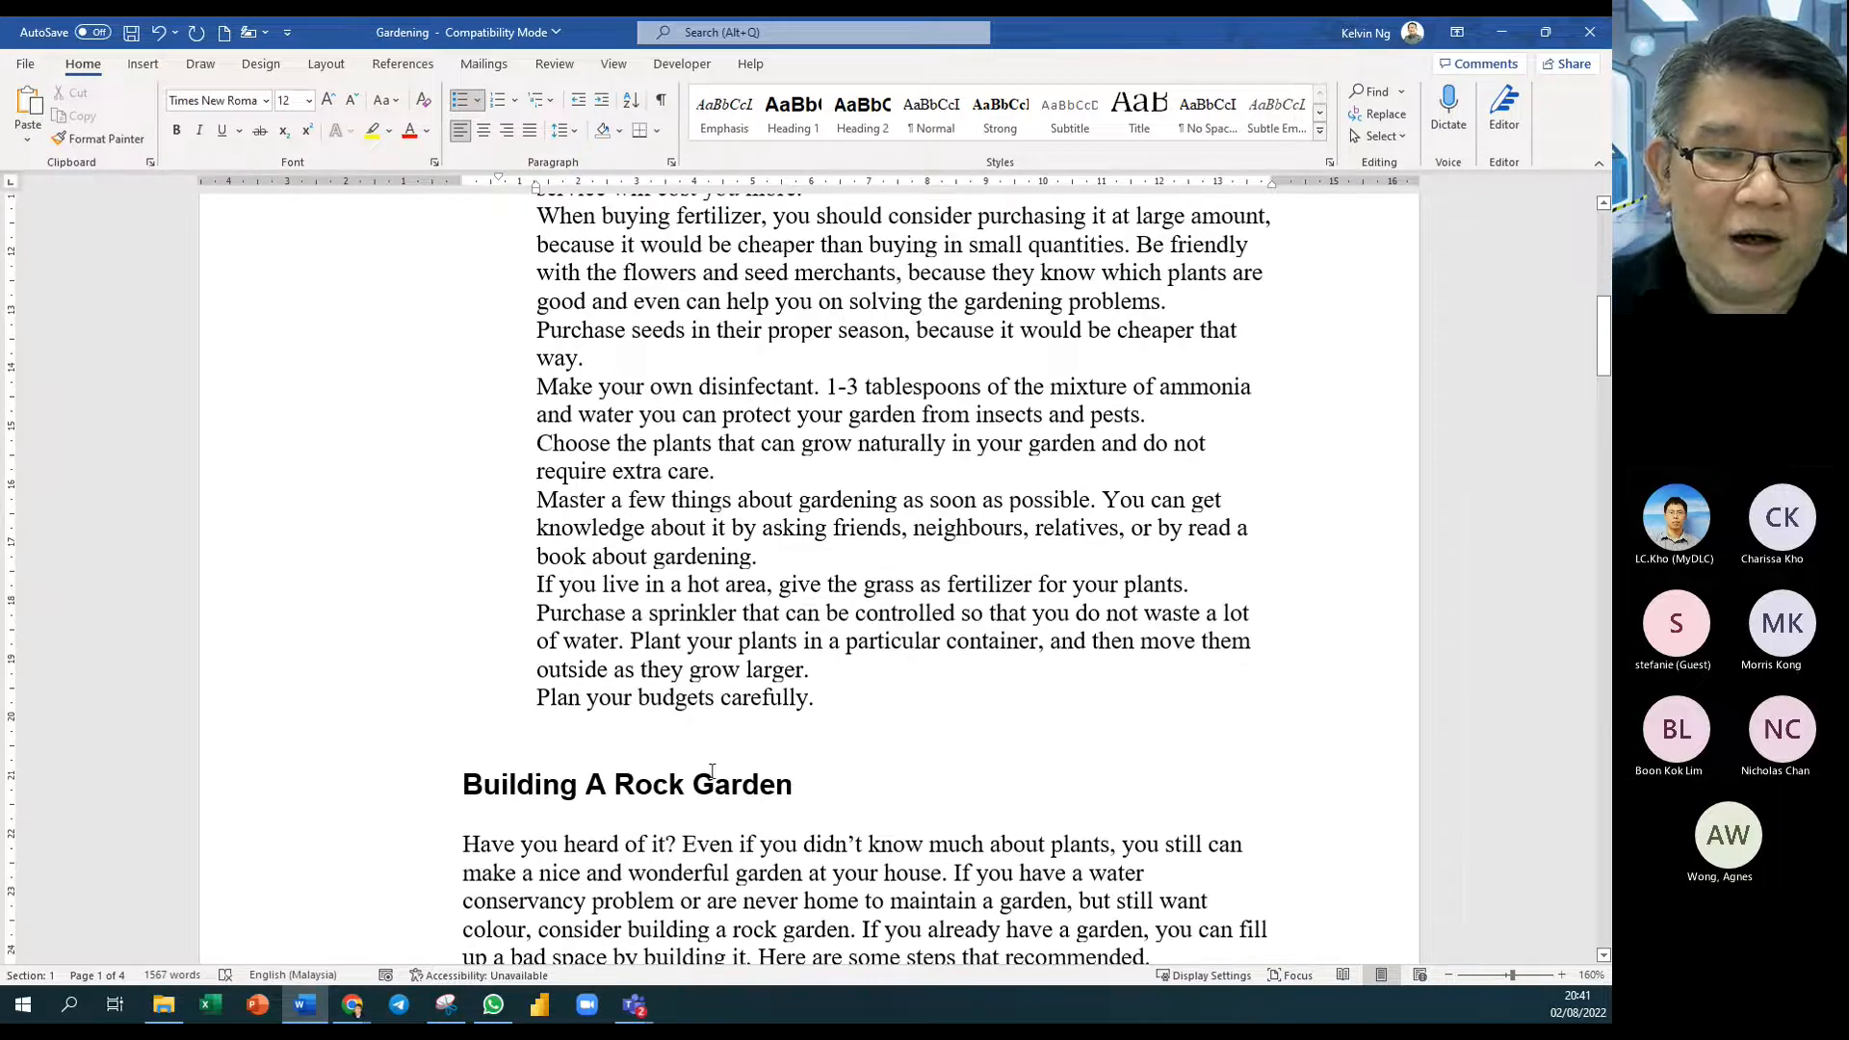
pyautogui.scroll(5, 798, 674)
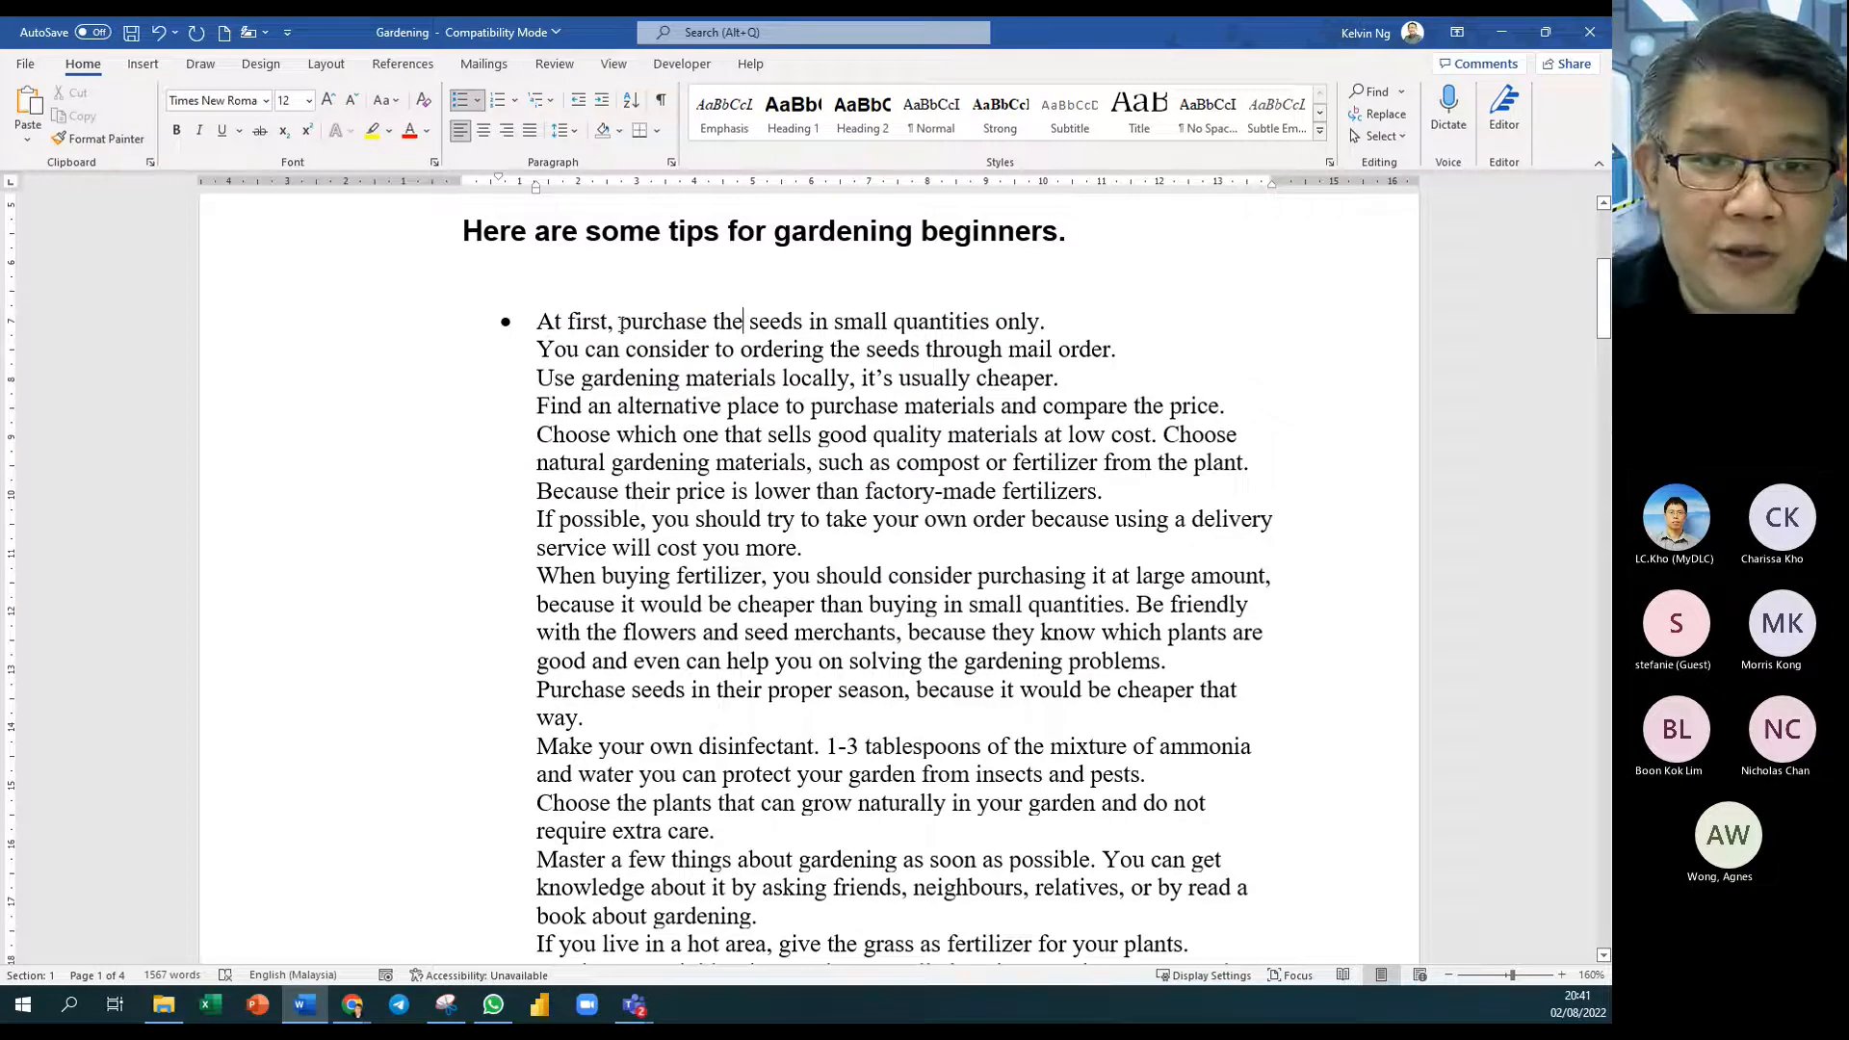
pyautogui.click(459, 102)
# Step: Apply bullets to the whole selected block of gardening tips and show the formatting marks
pyautogui.moveTo(394, 330); pyautogui.dragTo(398, 582)
pyautogui.scroll(10, 398, 582)
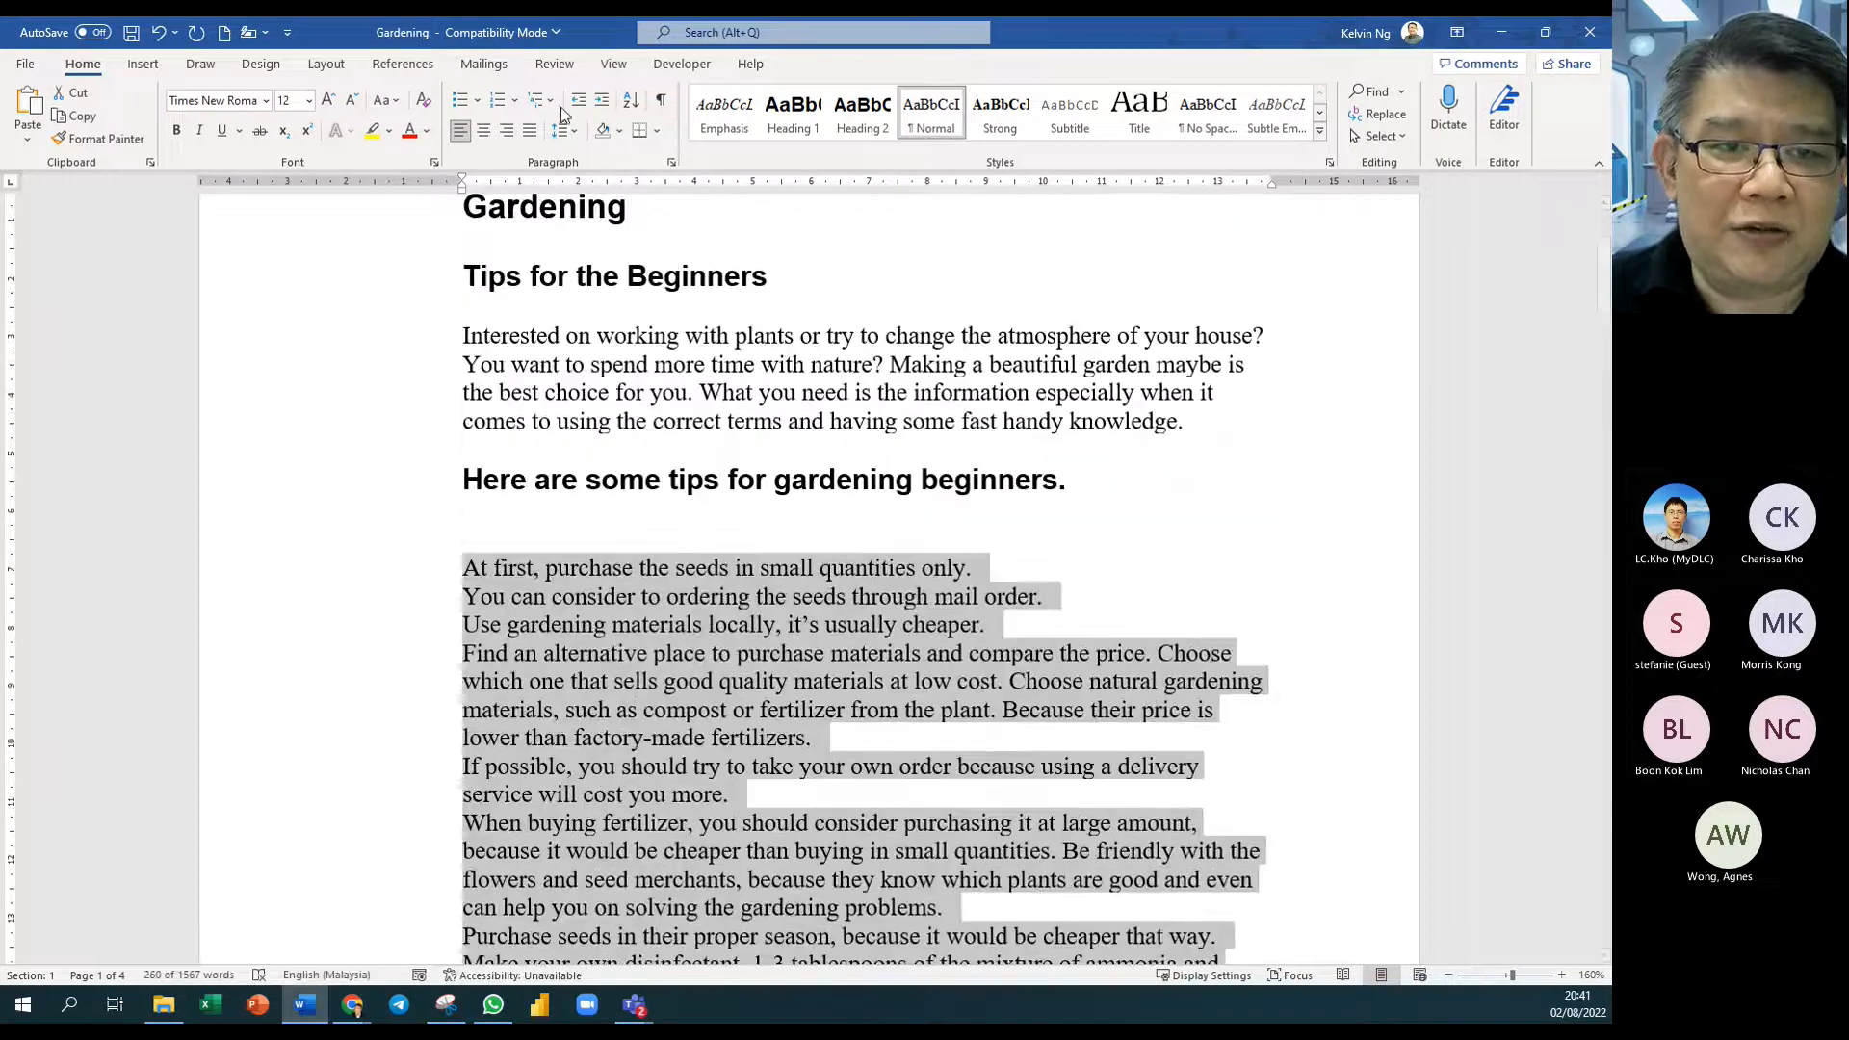
pyautogui.click(460, 100)
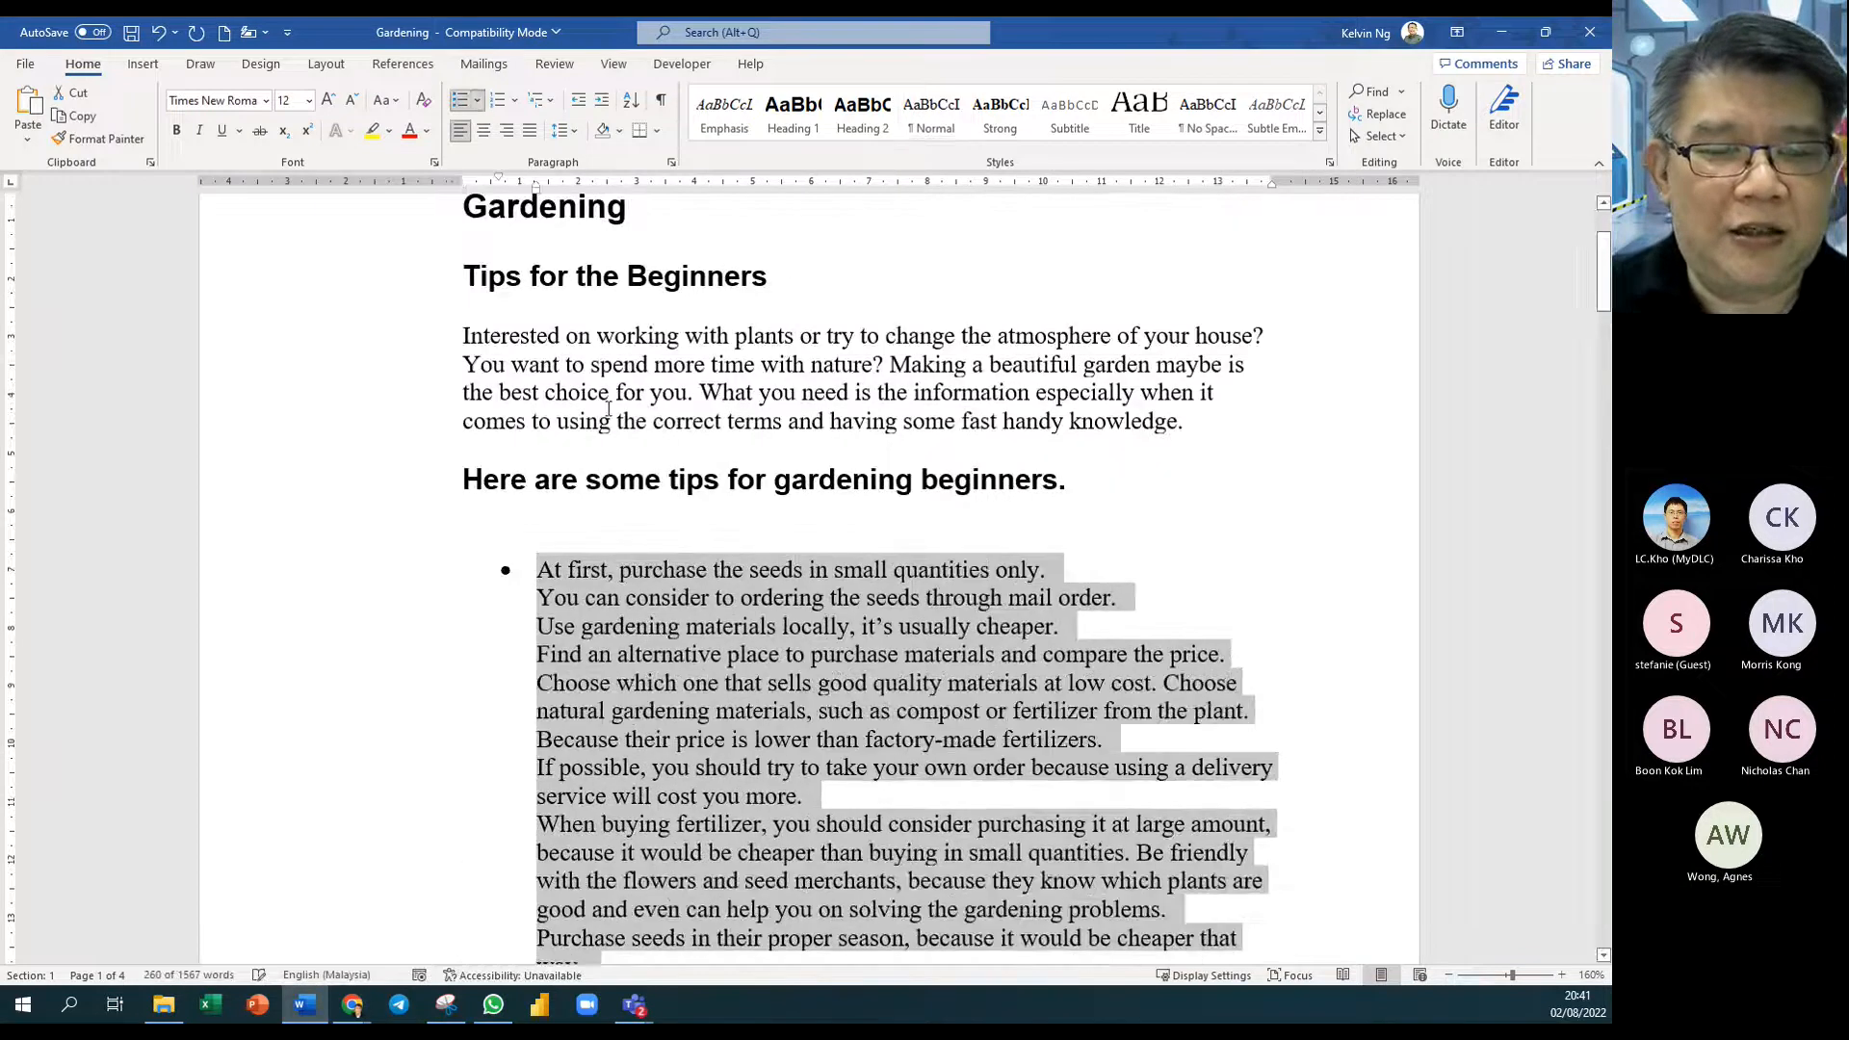
pyautogui.scroll(-1, 637, 546)
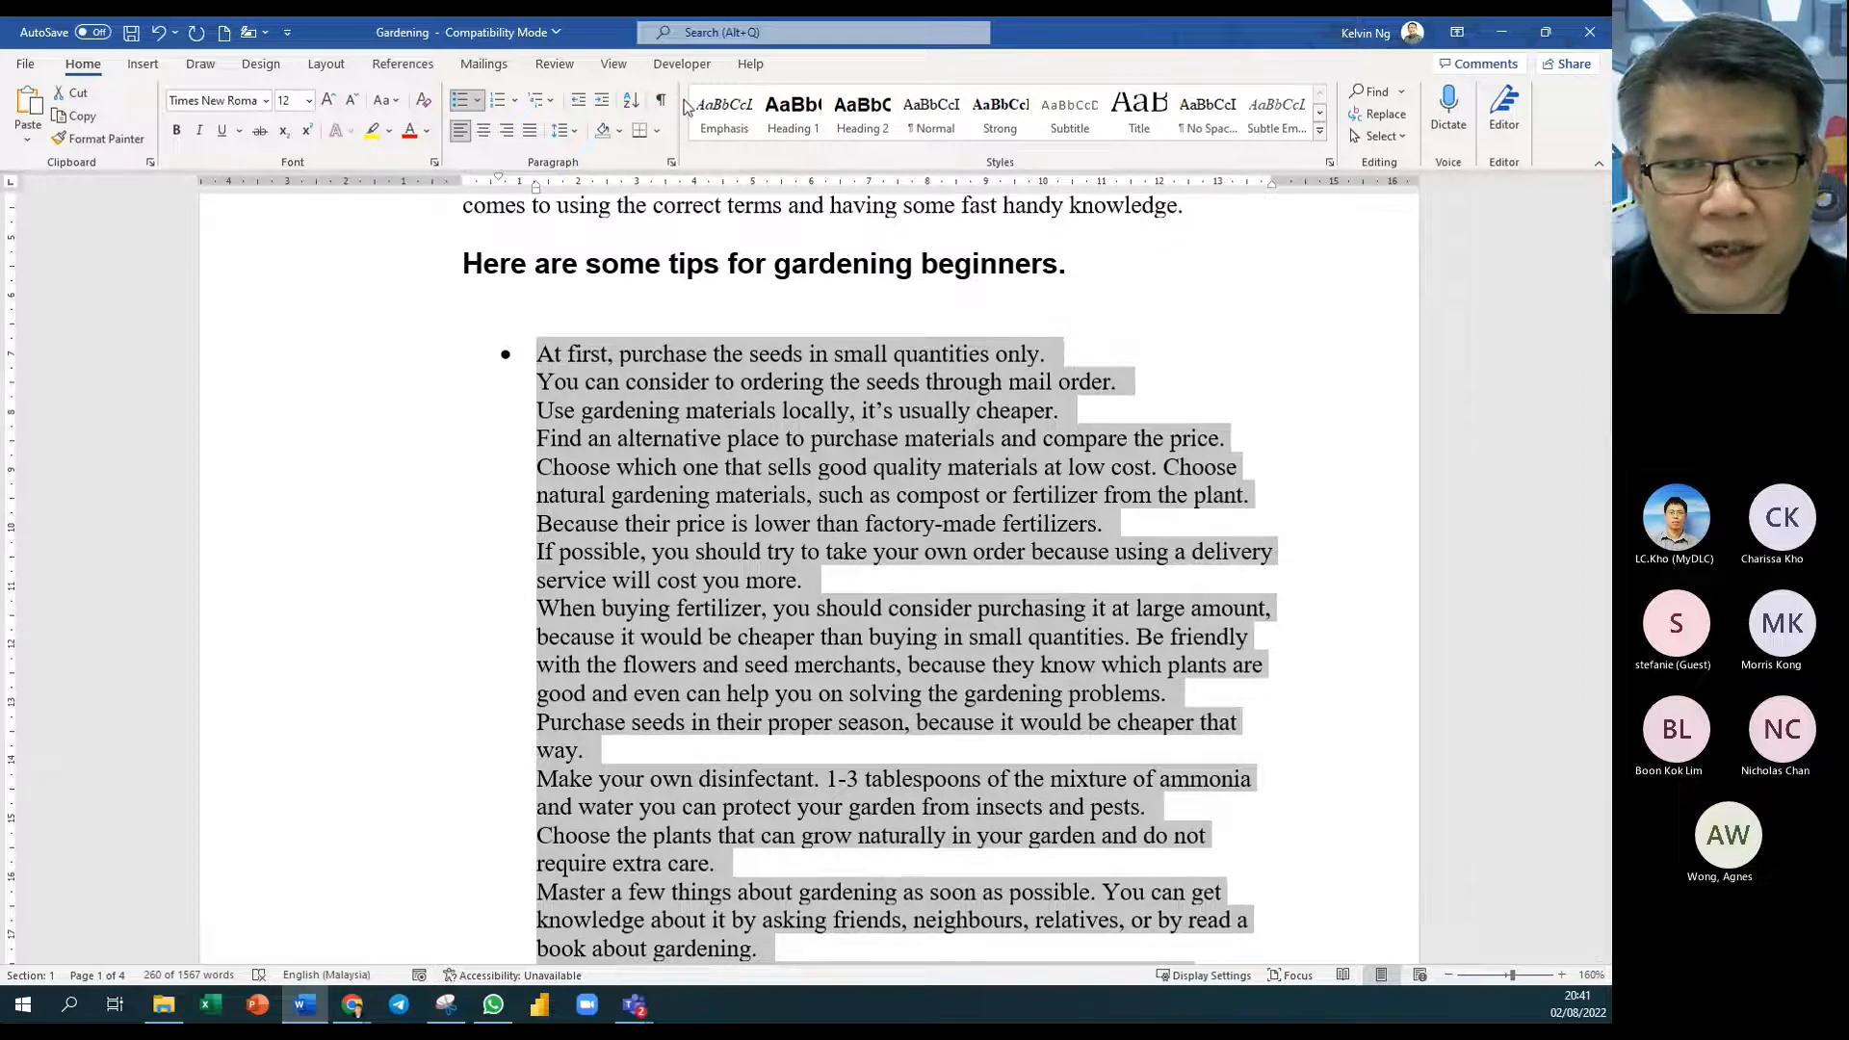
pyautogui.hotkey('ctrl', 'shift', '8')
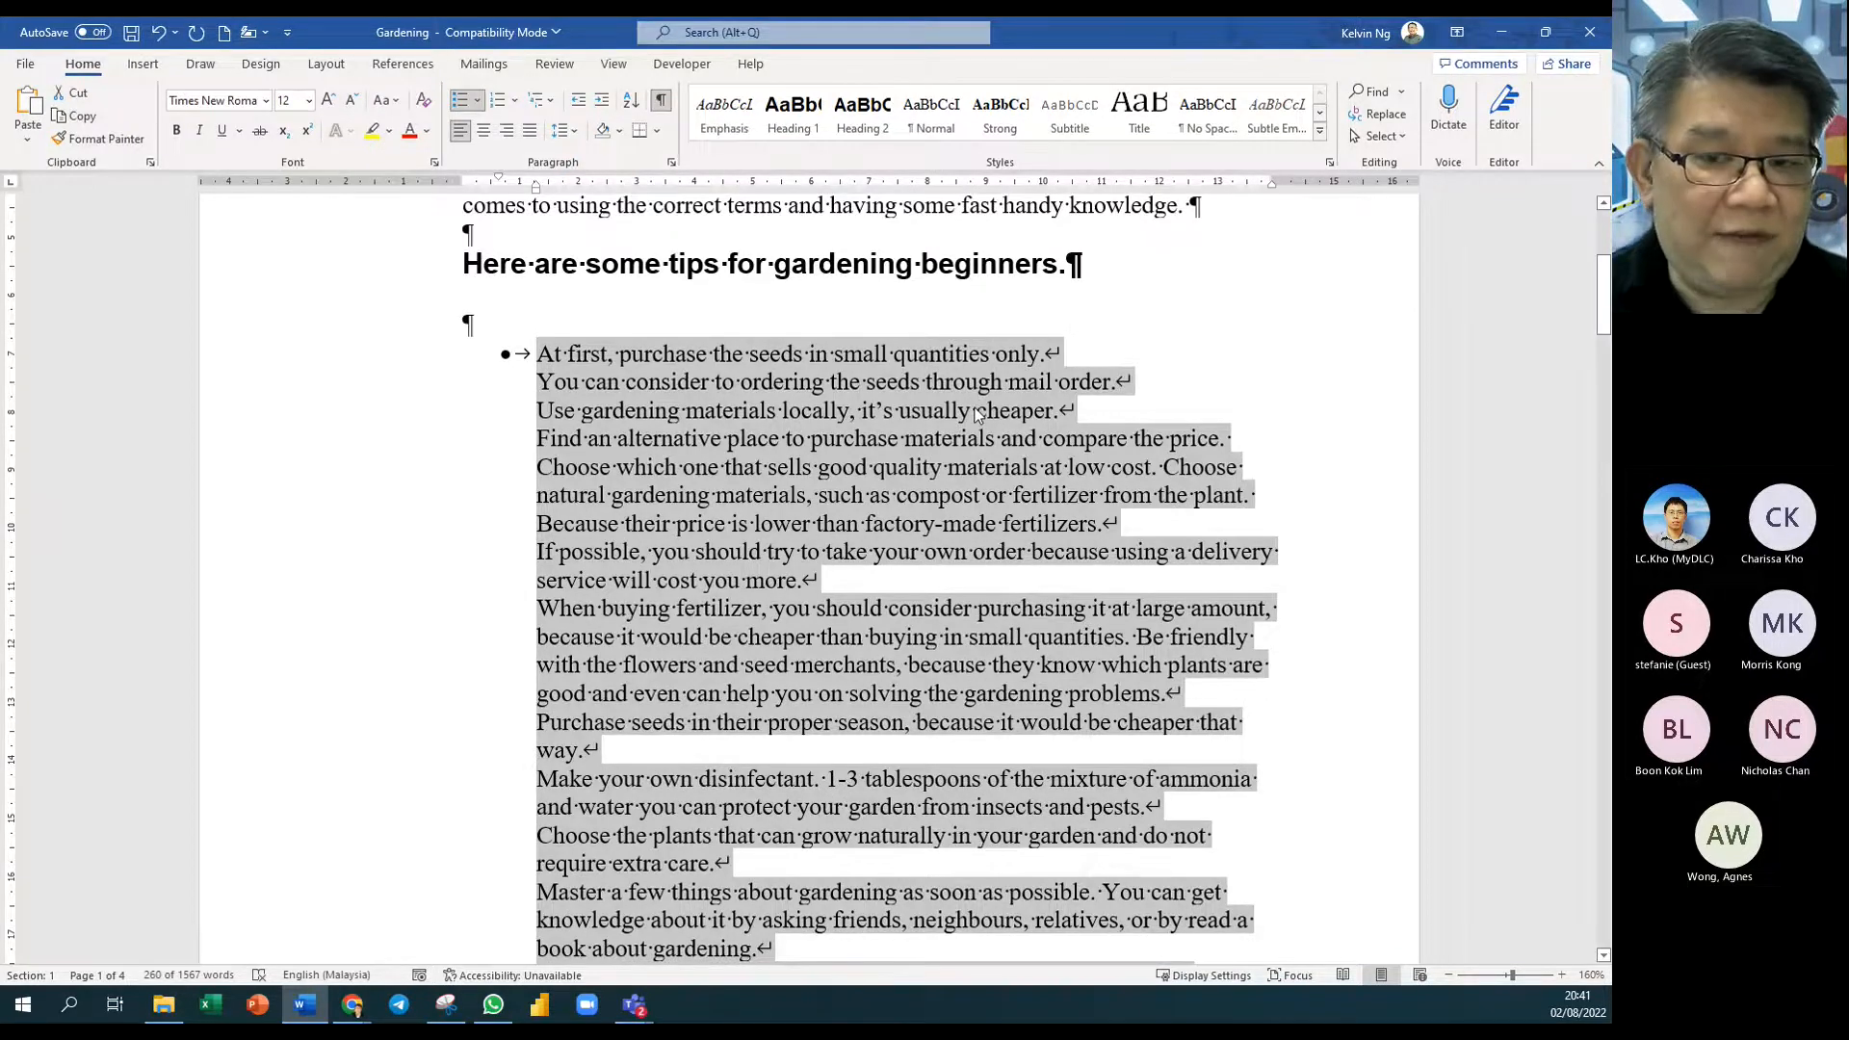
# Step: Magnify the ends of the tip lines and draw a red arrow pointing at the mark after "small quantities only."
pyautogui.hotkey('ctrl', '1')
pyautogui.scroll(5, 978, 414)
pyautogui.click(919, 430)
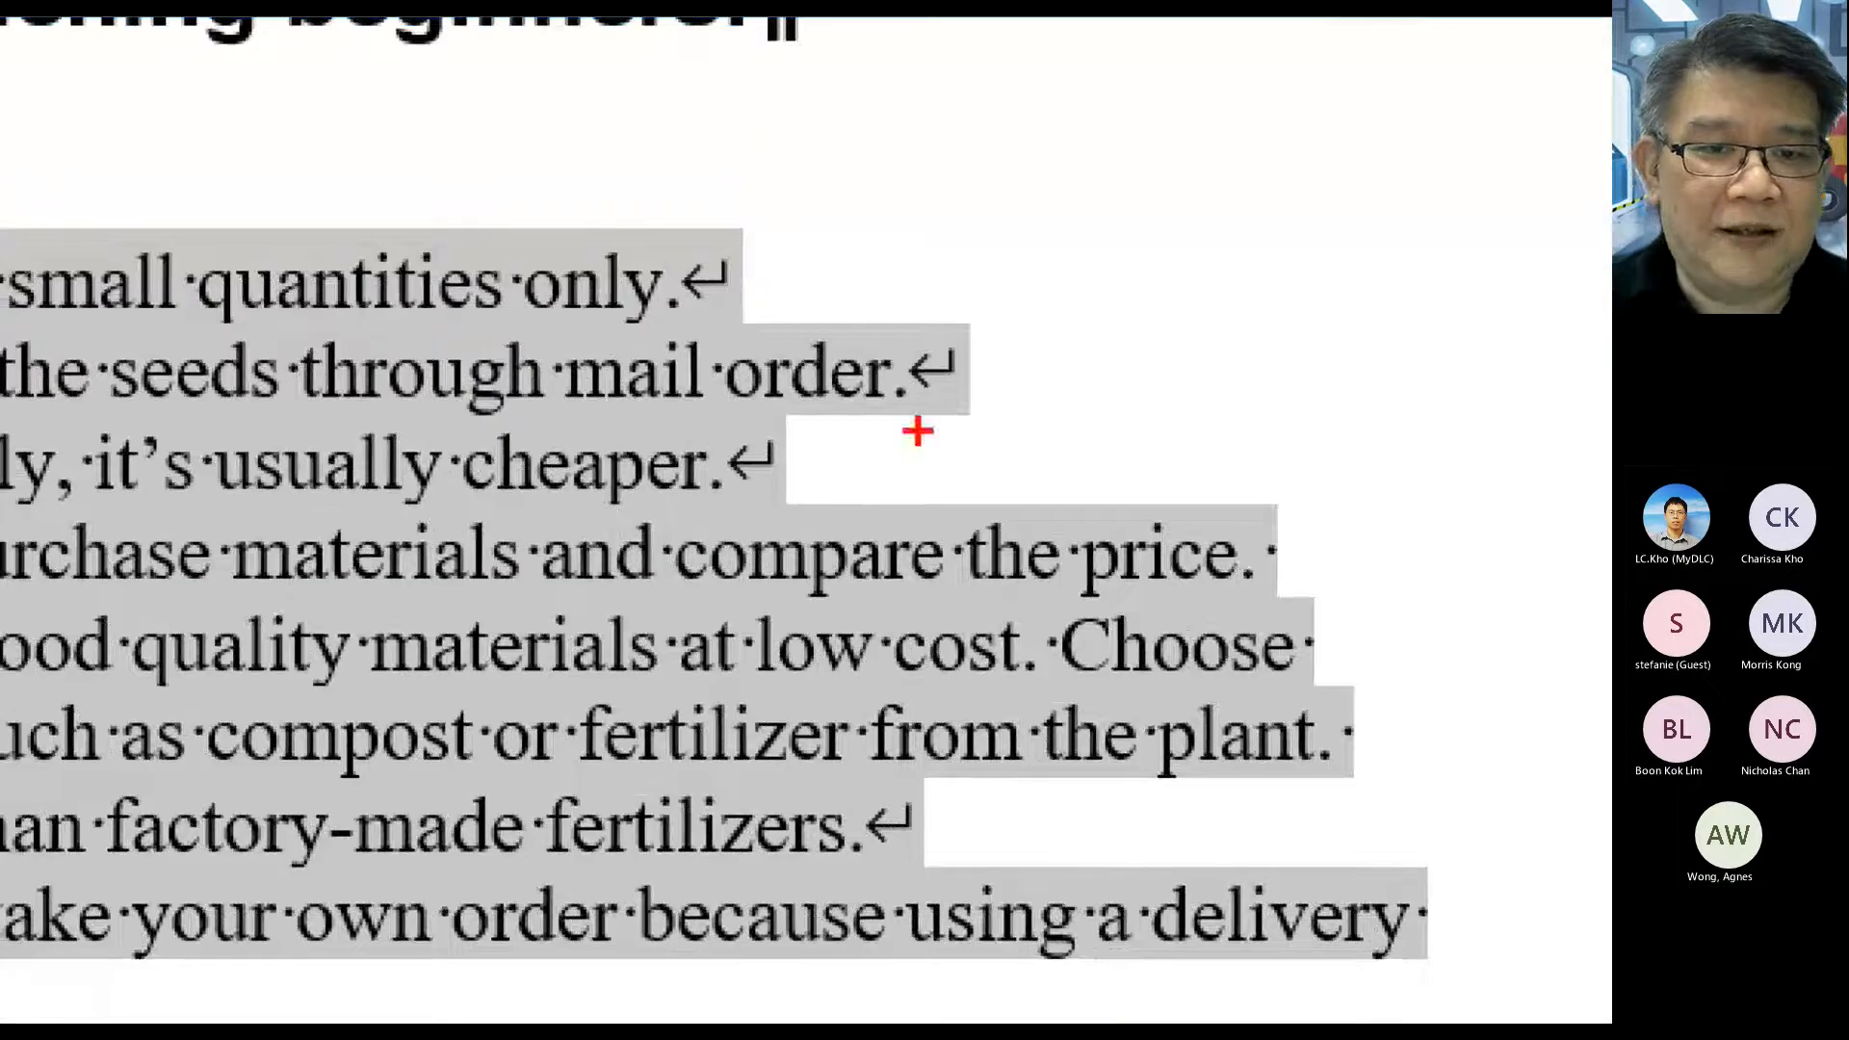
pyautogui.moveTo(766, 220)
pyautogui.mouseDown()
pyautogui.moveTo(679, 323)
pyautogui.moveTo(804, 277)
pyautogui.mouseUp()
pyautogui.hotkey('ctrl', 'z')
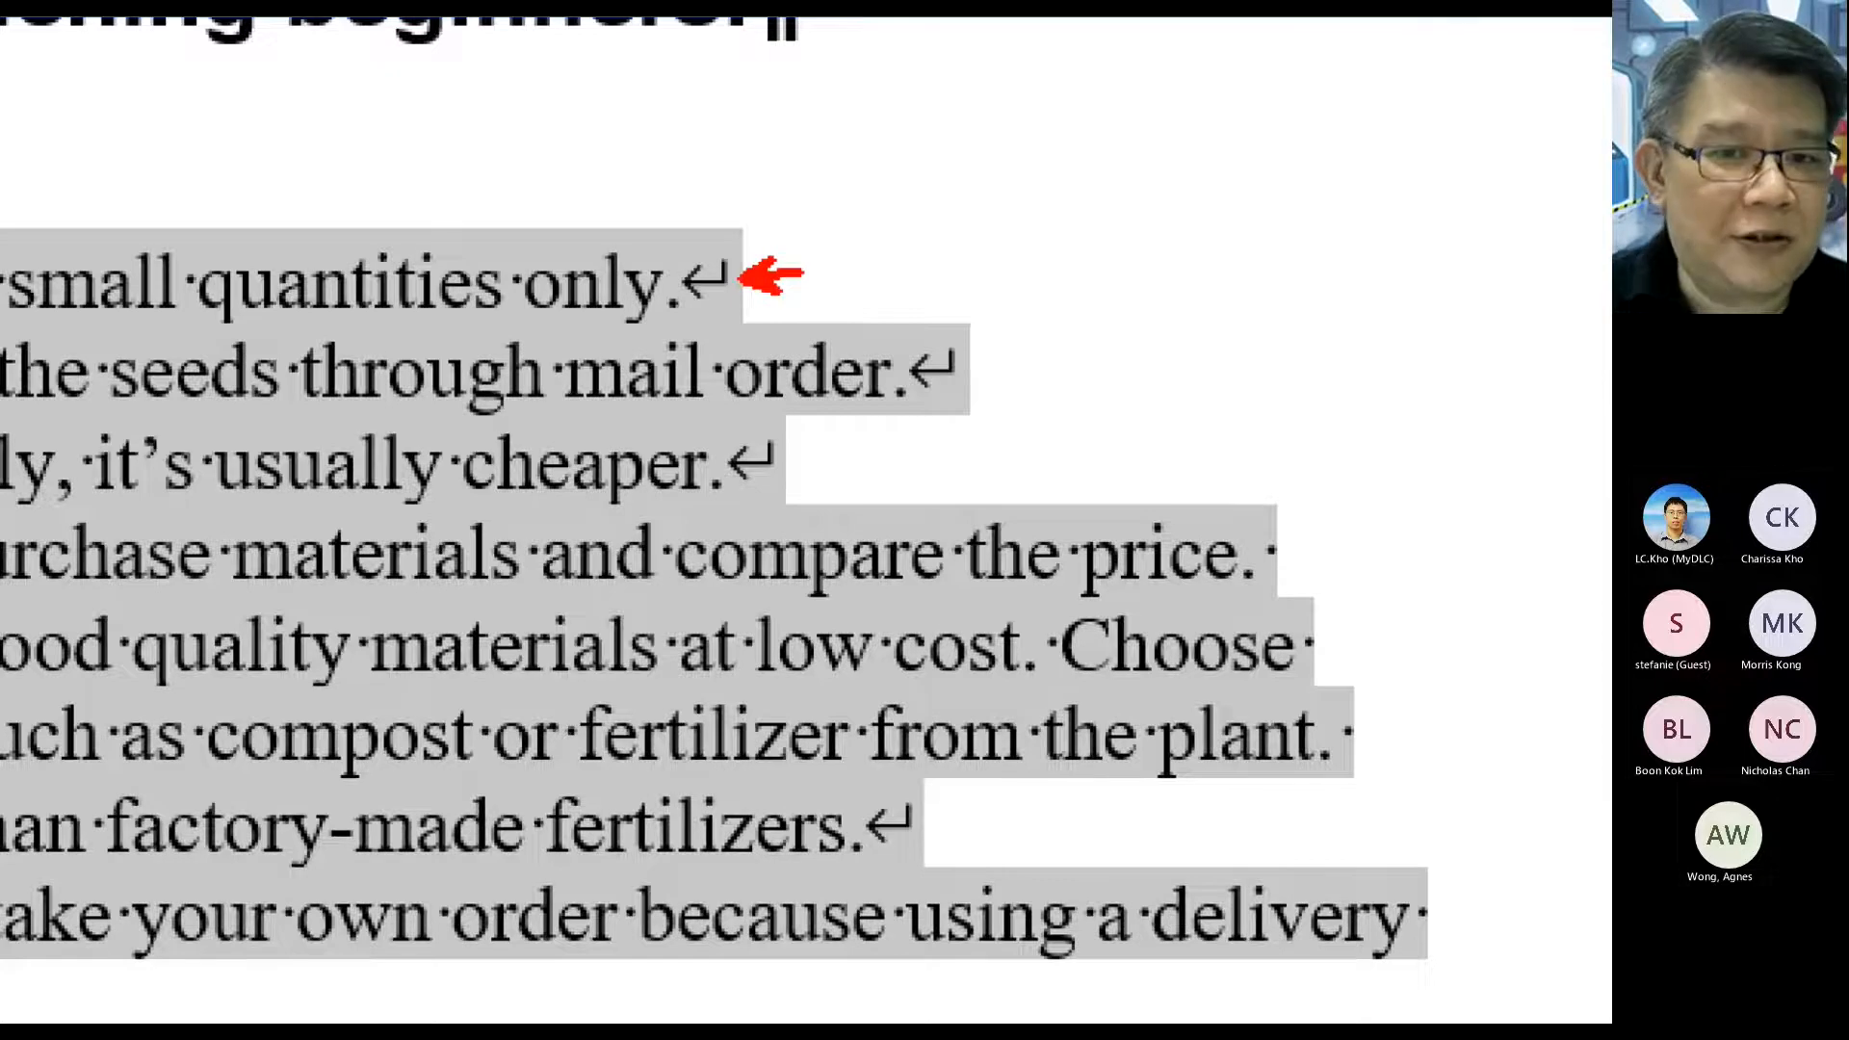
# Step: Label the arrow with the red annotation text "Line Break" and leave the magnified view
pyautogui.press('t')
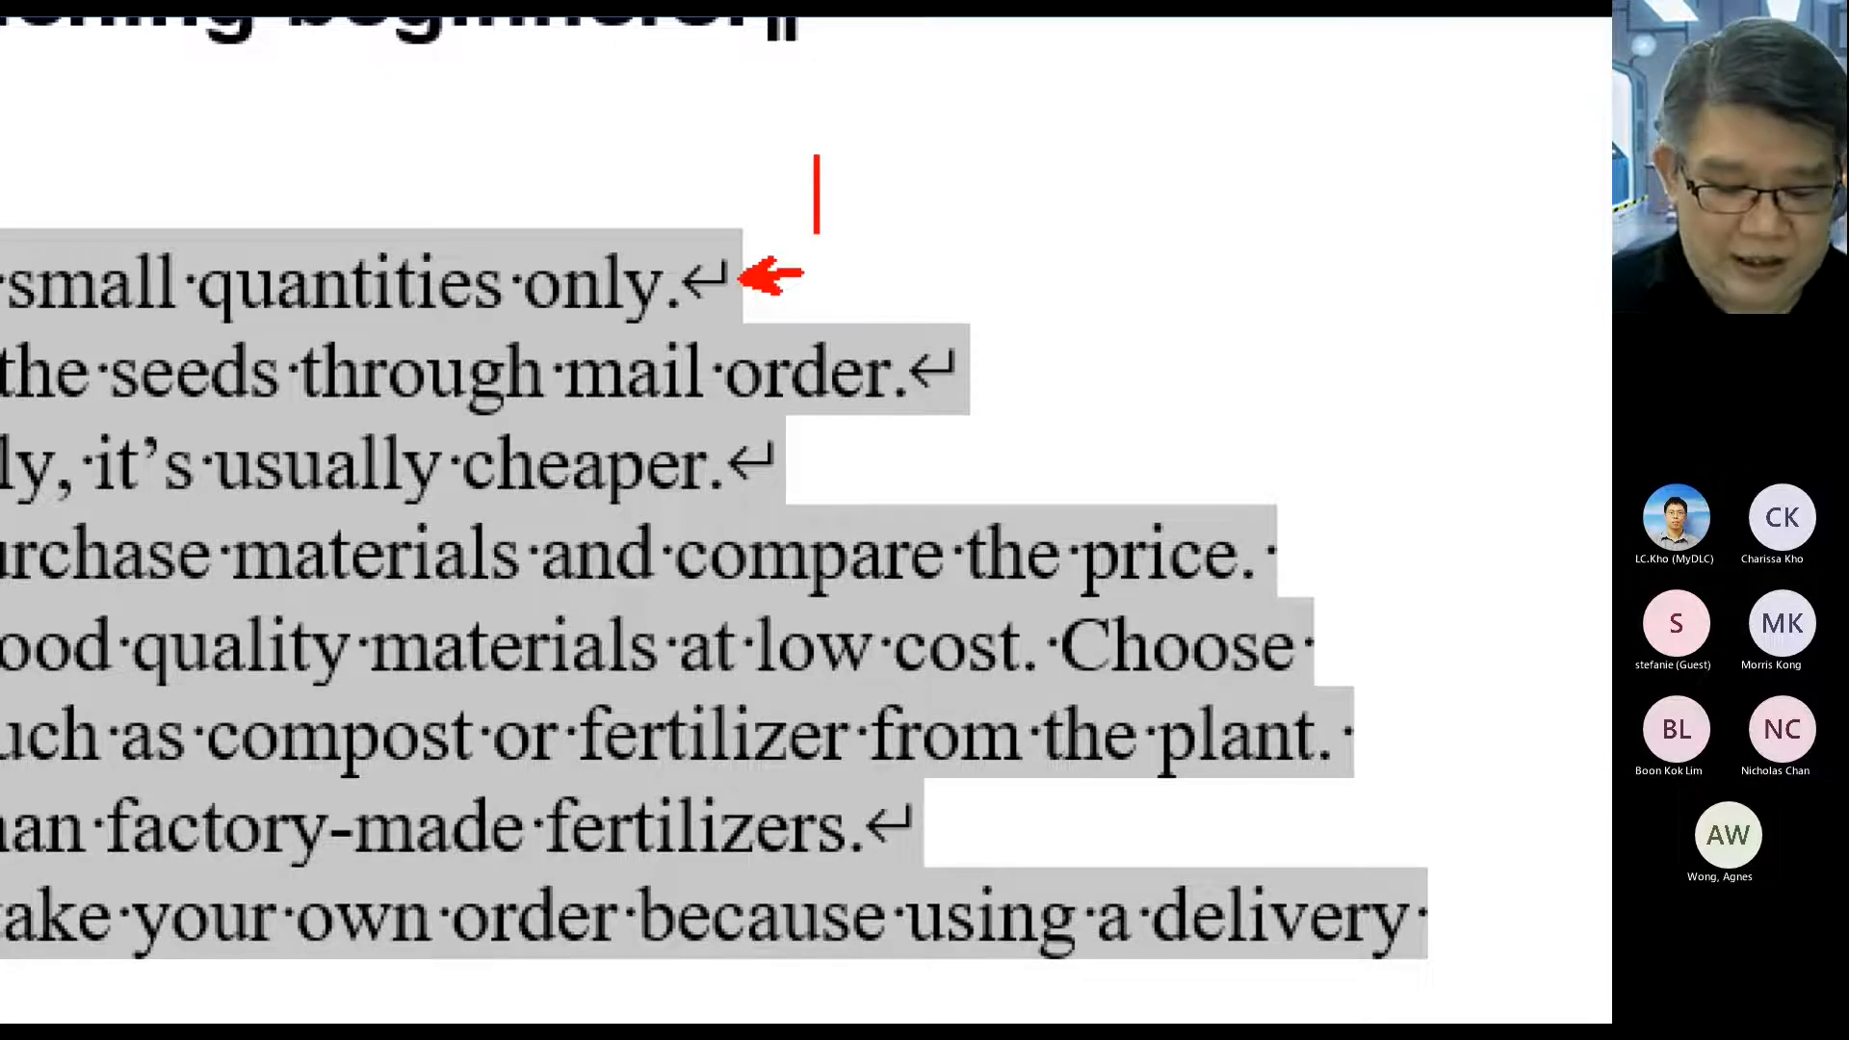
pyautogui.write('Li')
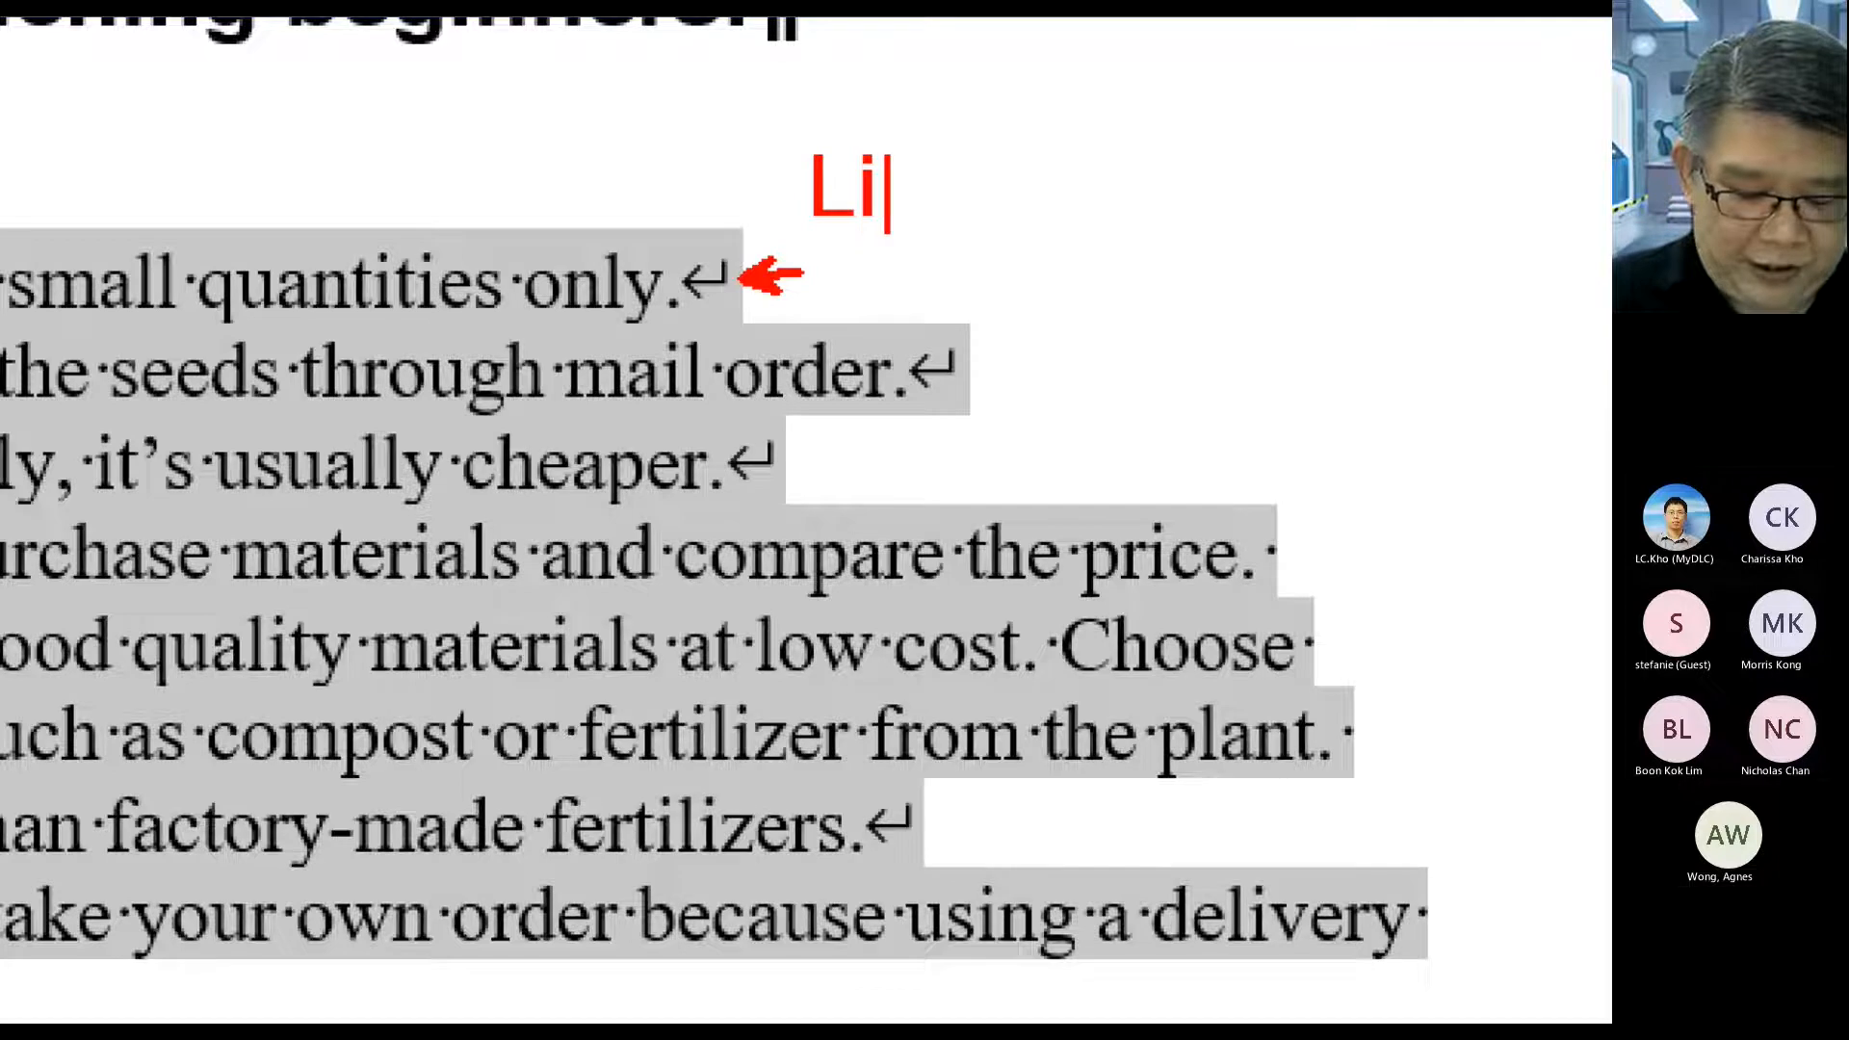
pyautogui.write('ne Break')
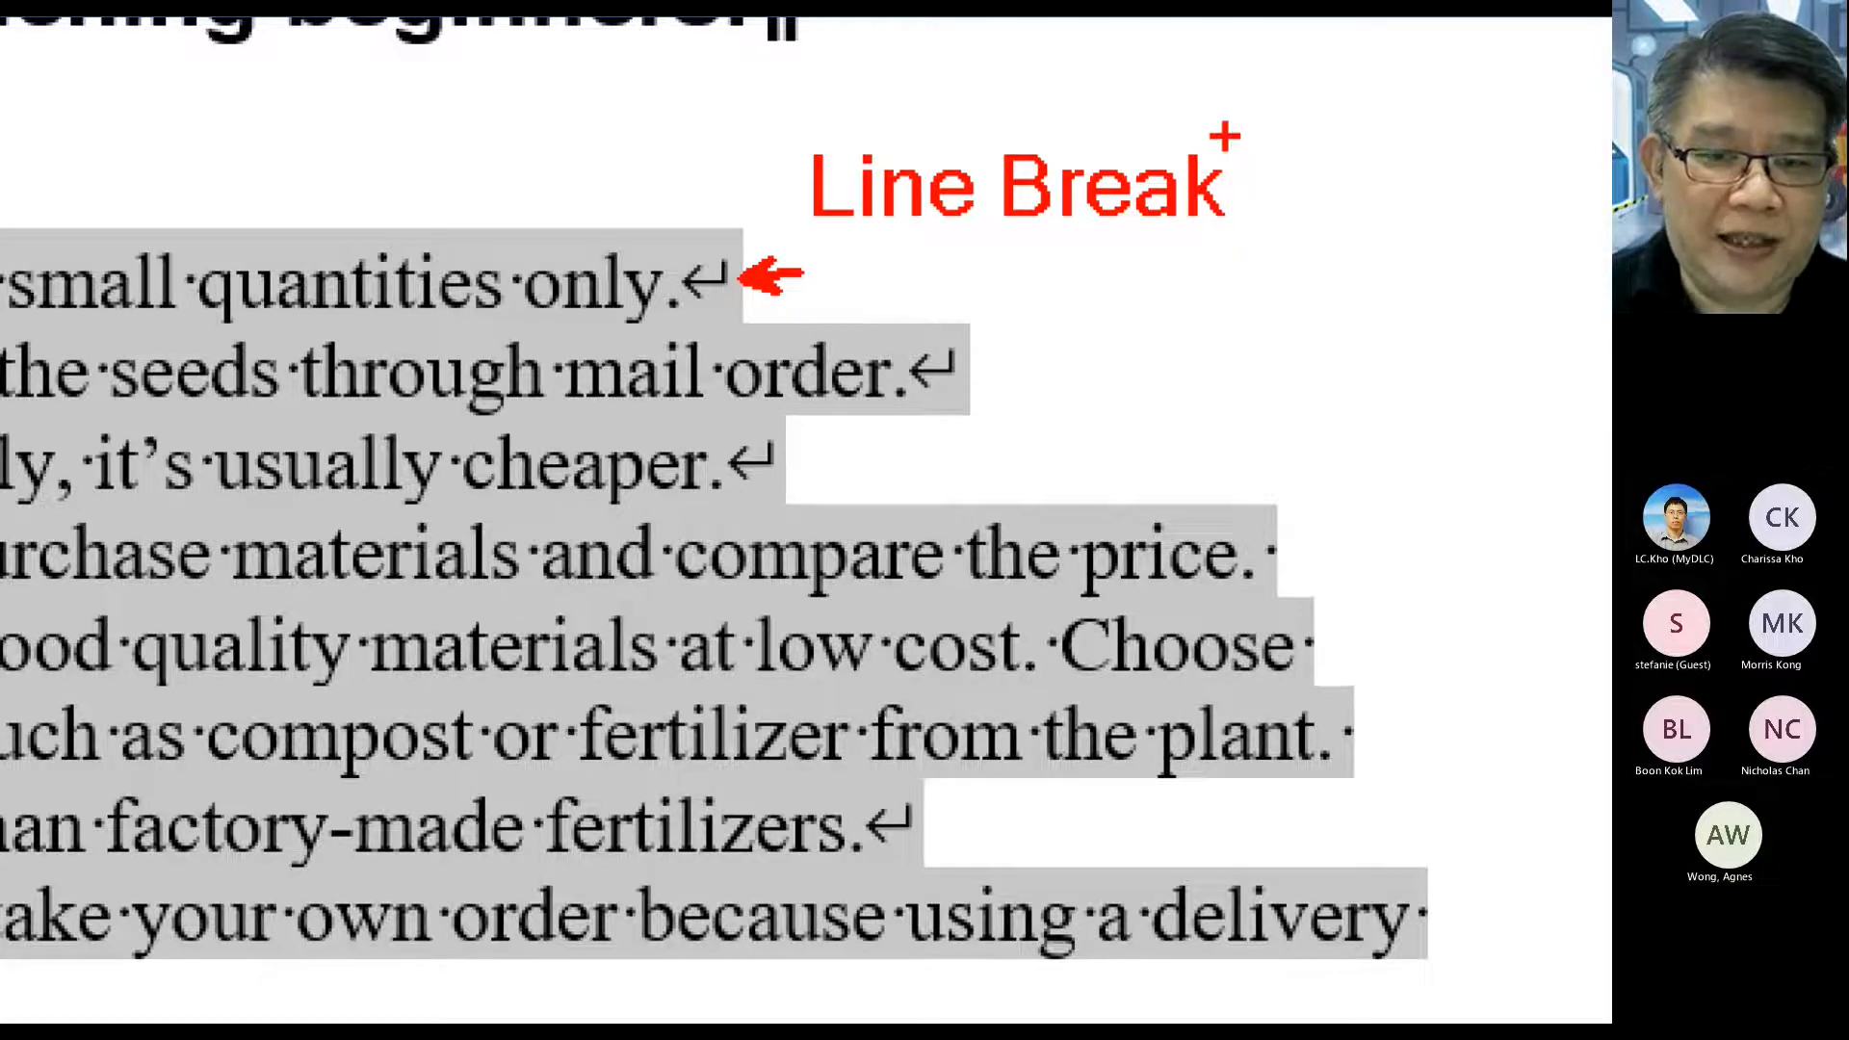
pyautogui.press('Escape')
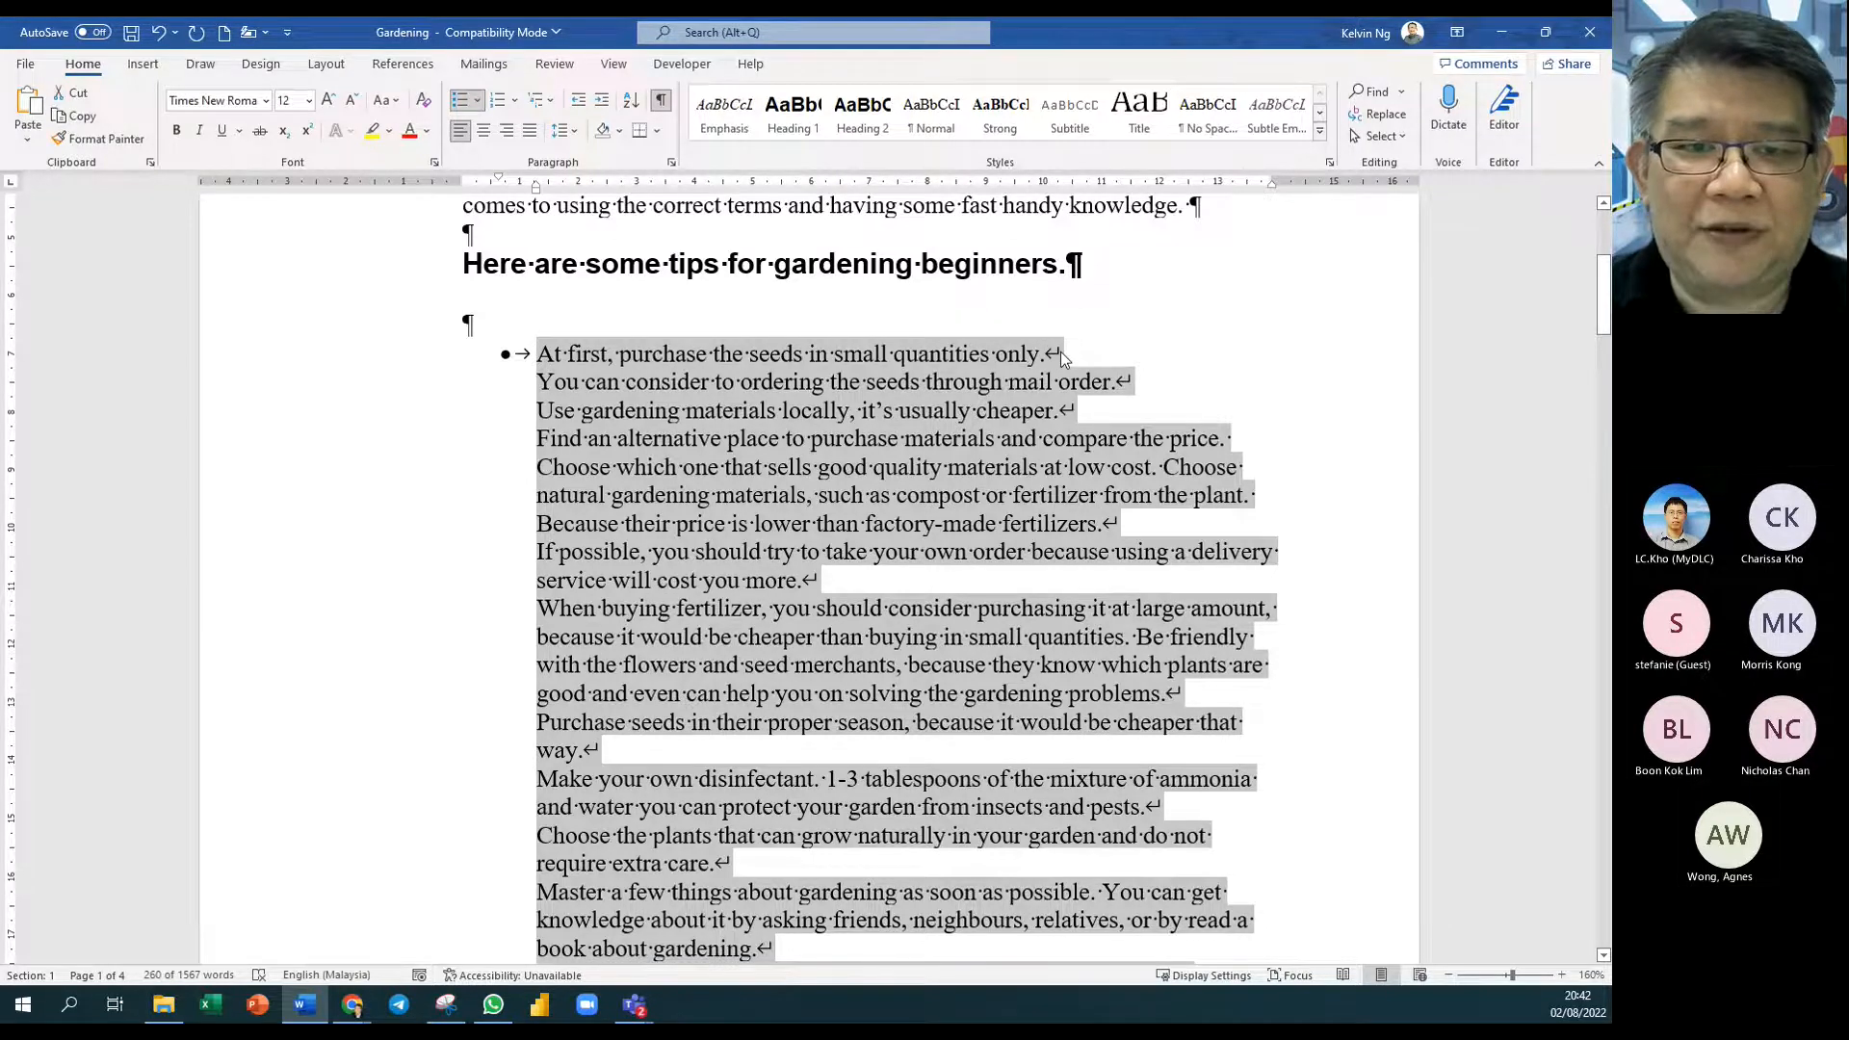
# Step: Enter "One" in the empty paragraph above the "Here are some tips" heading, and try a paragraph break after it before removing that break
pyautogui.scroll(1, 1061, 350)
pyautogui.scroll(1, 1060, 402)
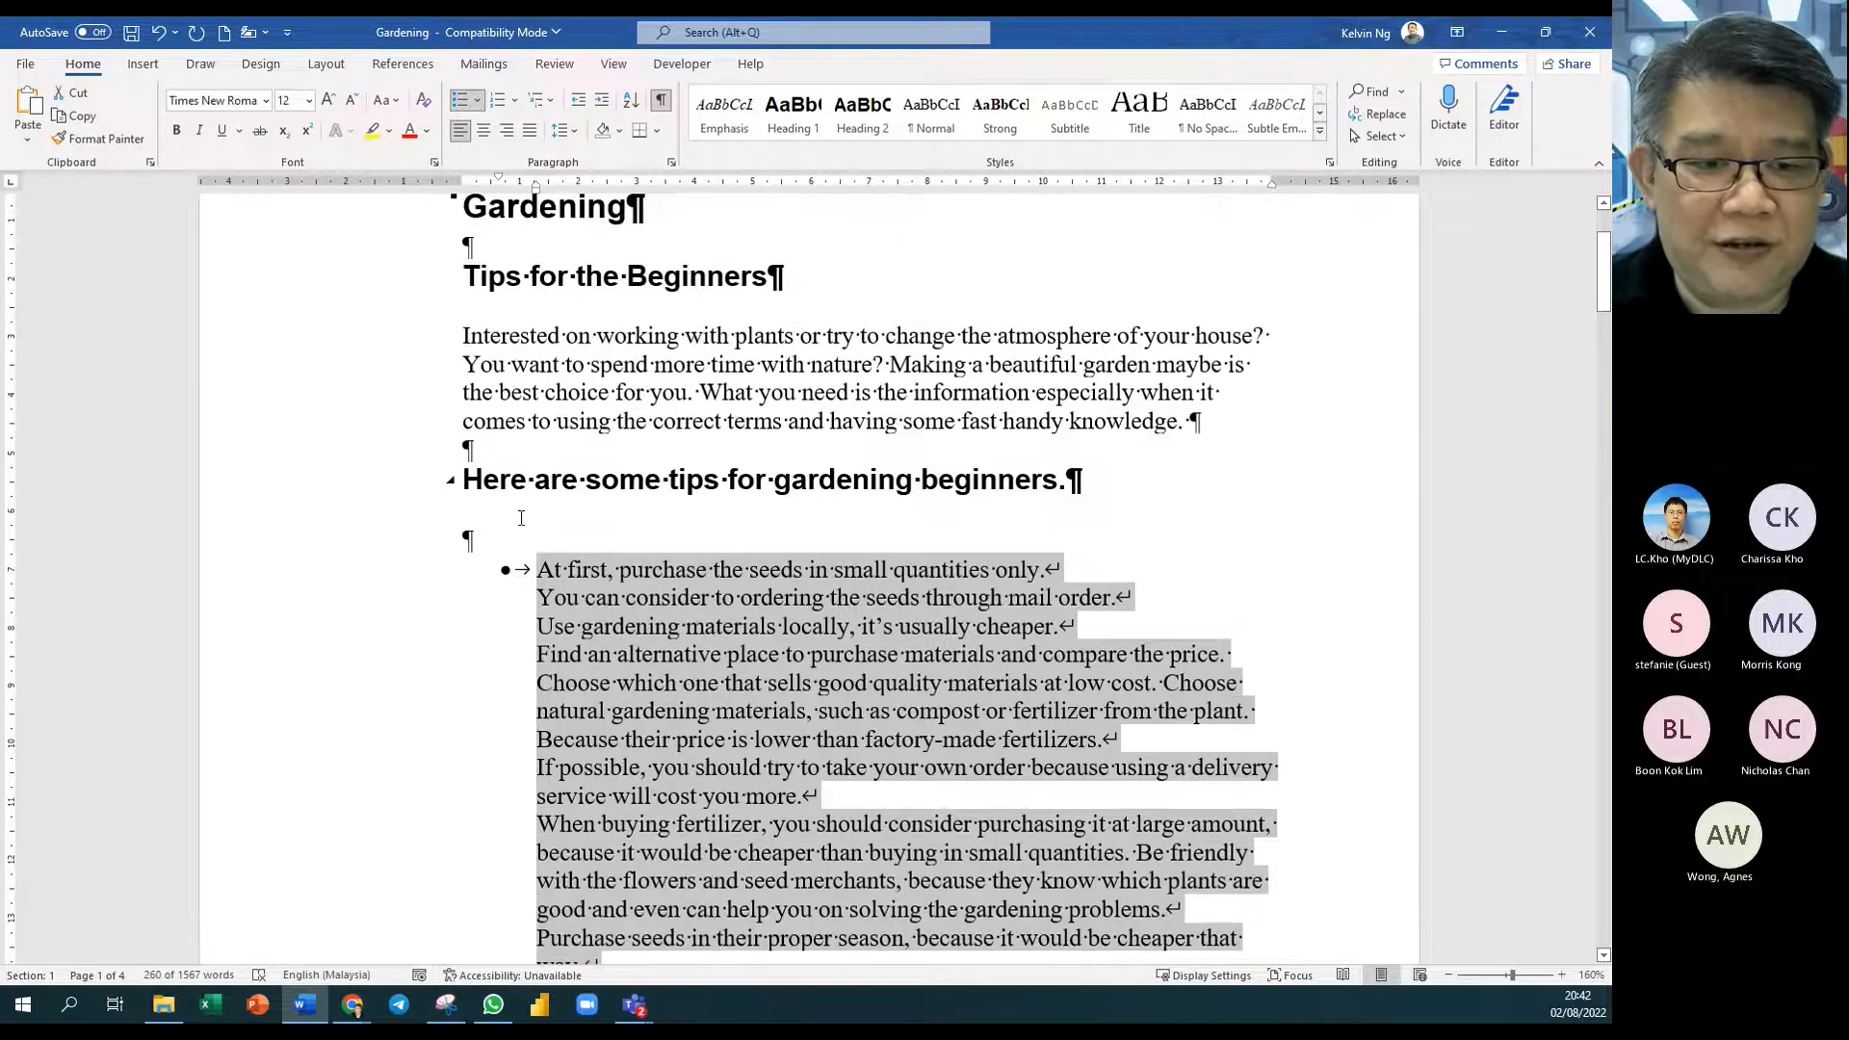
pyautogui.click(517, 447)
pyautogui.write('One')
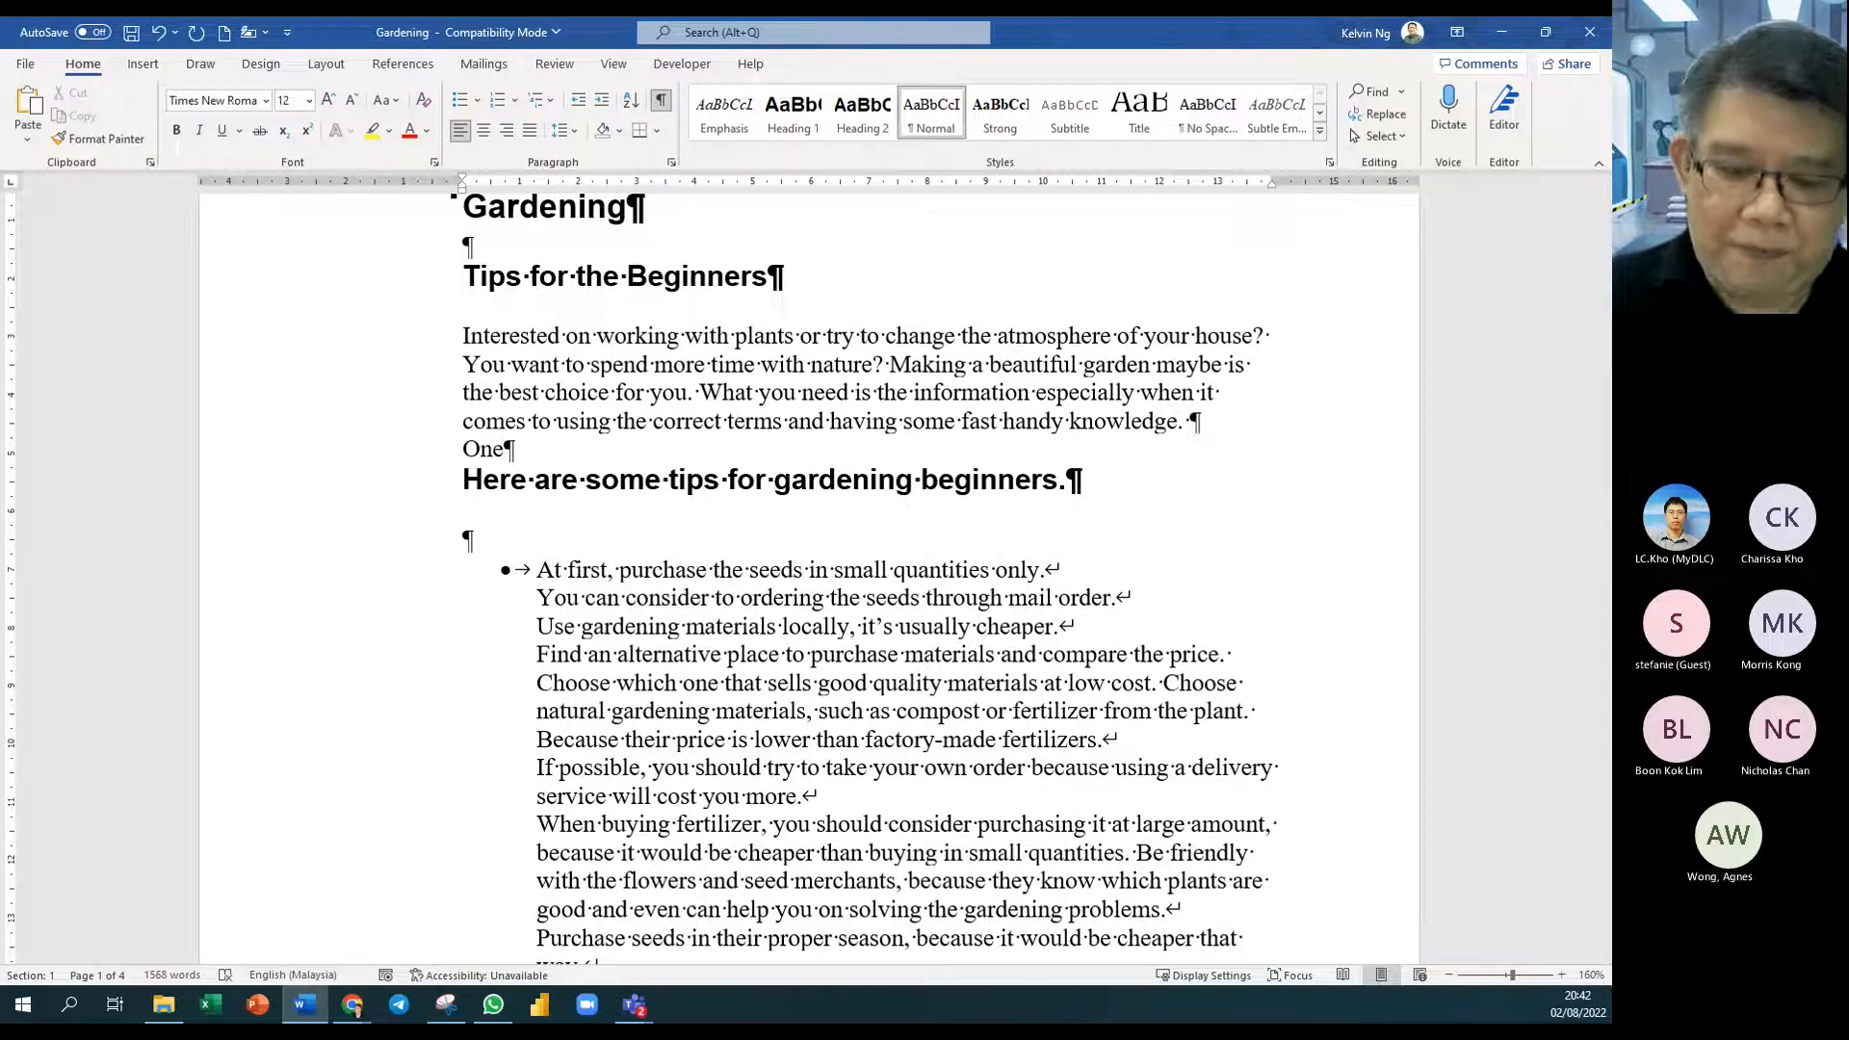
pyautogui.press('Return')
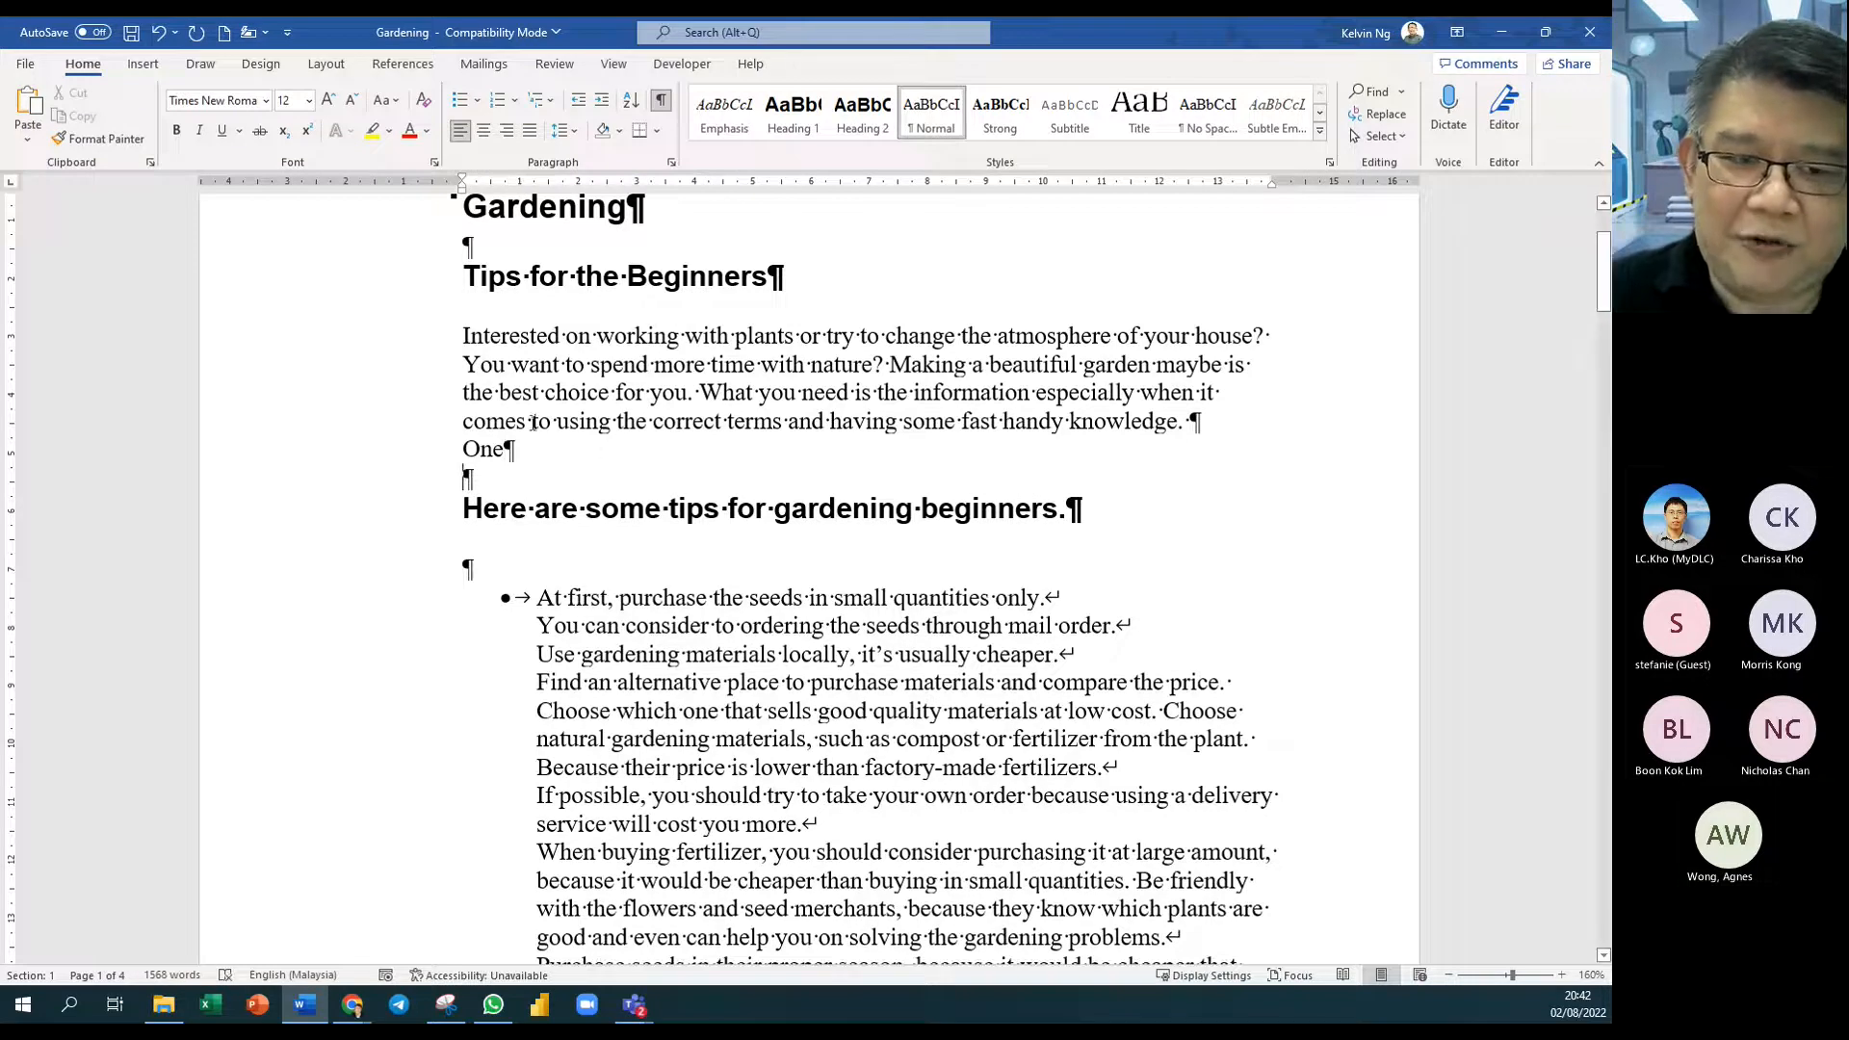
pyautogui.press('BackSpace')
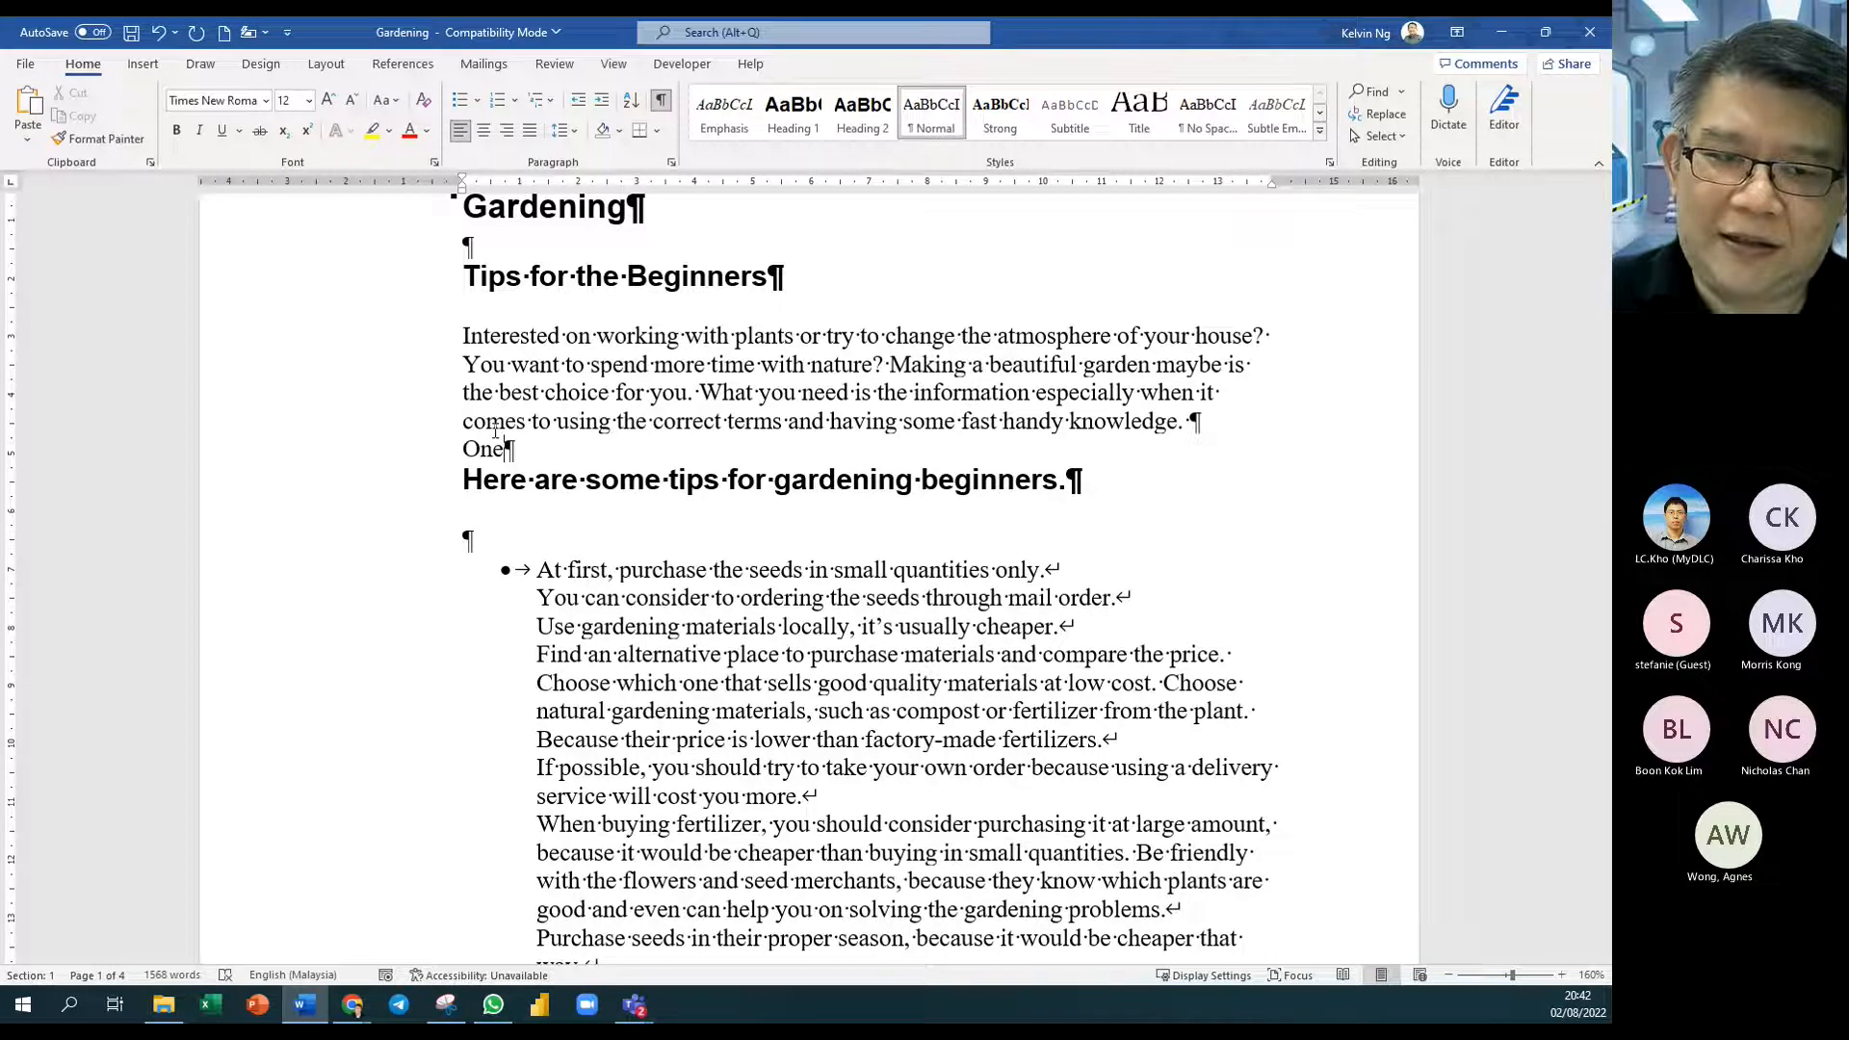
# Step: Add the lines "two" and "three" below "One", separating them with manual line breaks instead of paragraph breaks
pyautogui.hotkey('shift', 'Return')
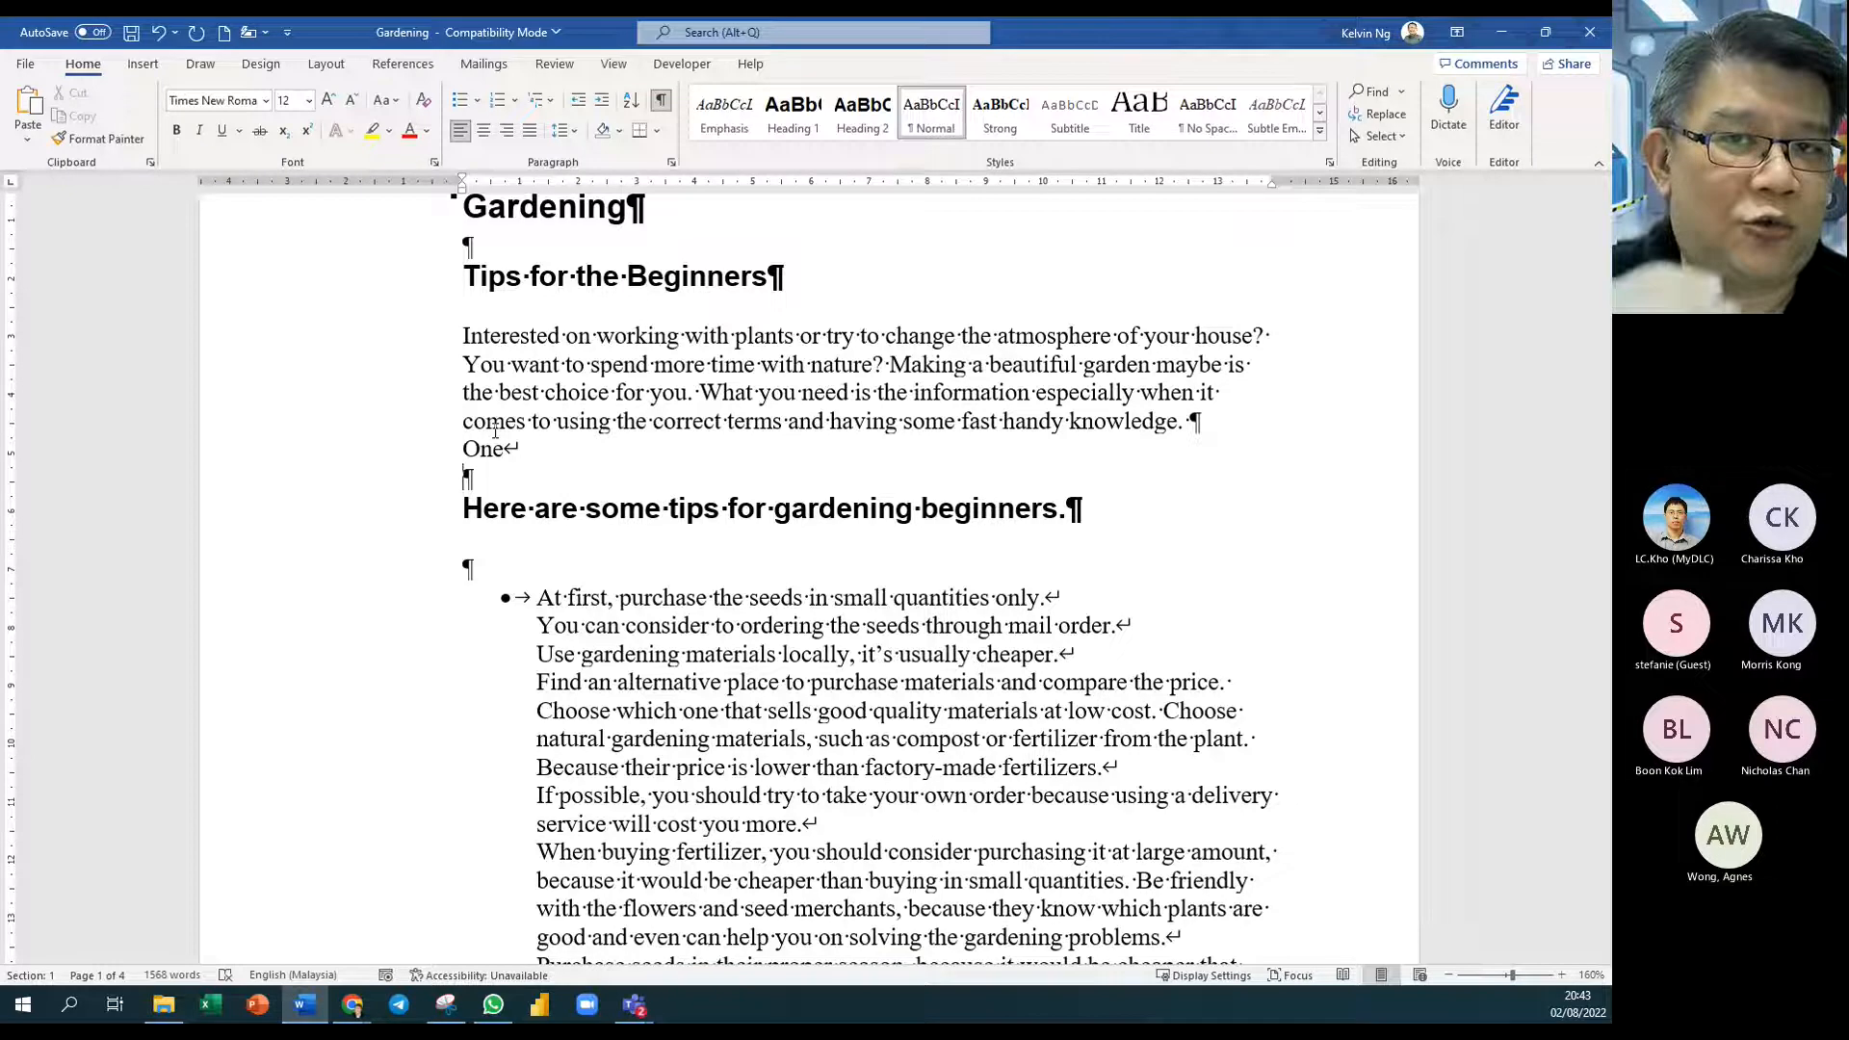
pyautogui.write('two')
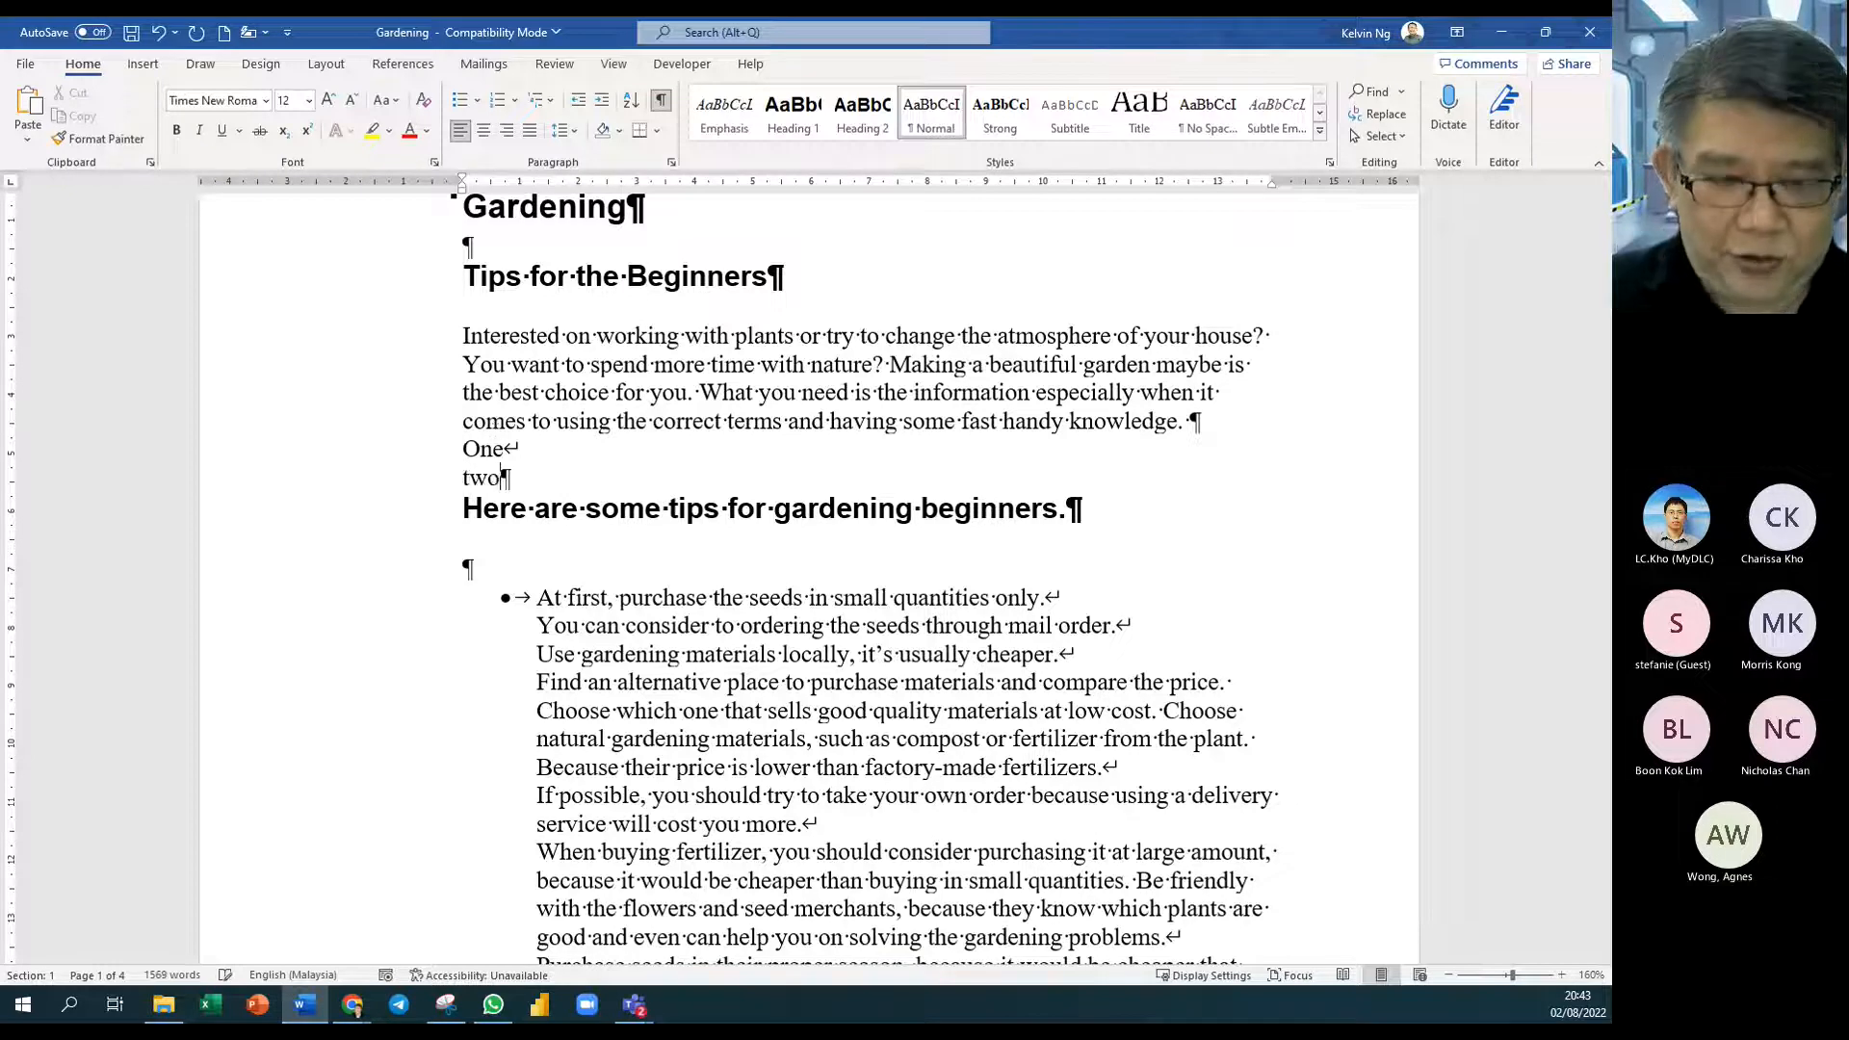
pyautogui.hotkey('shift', 'Return')
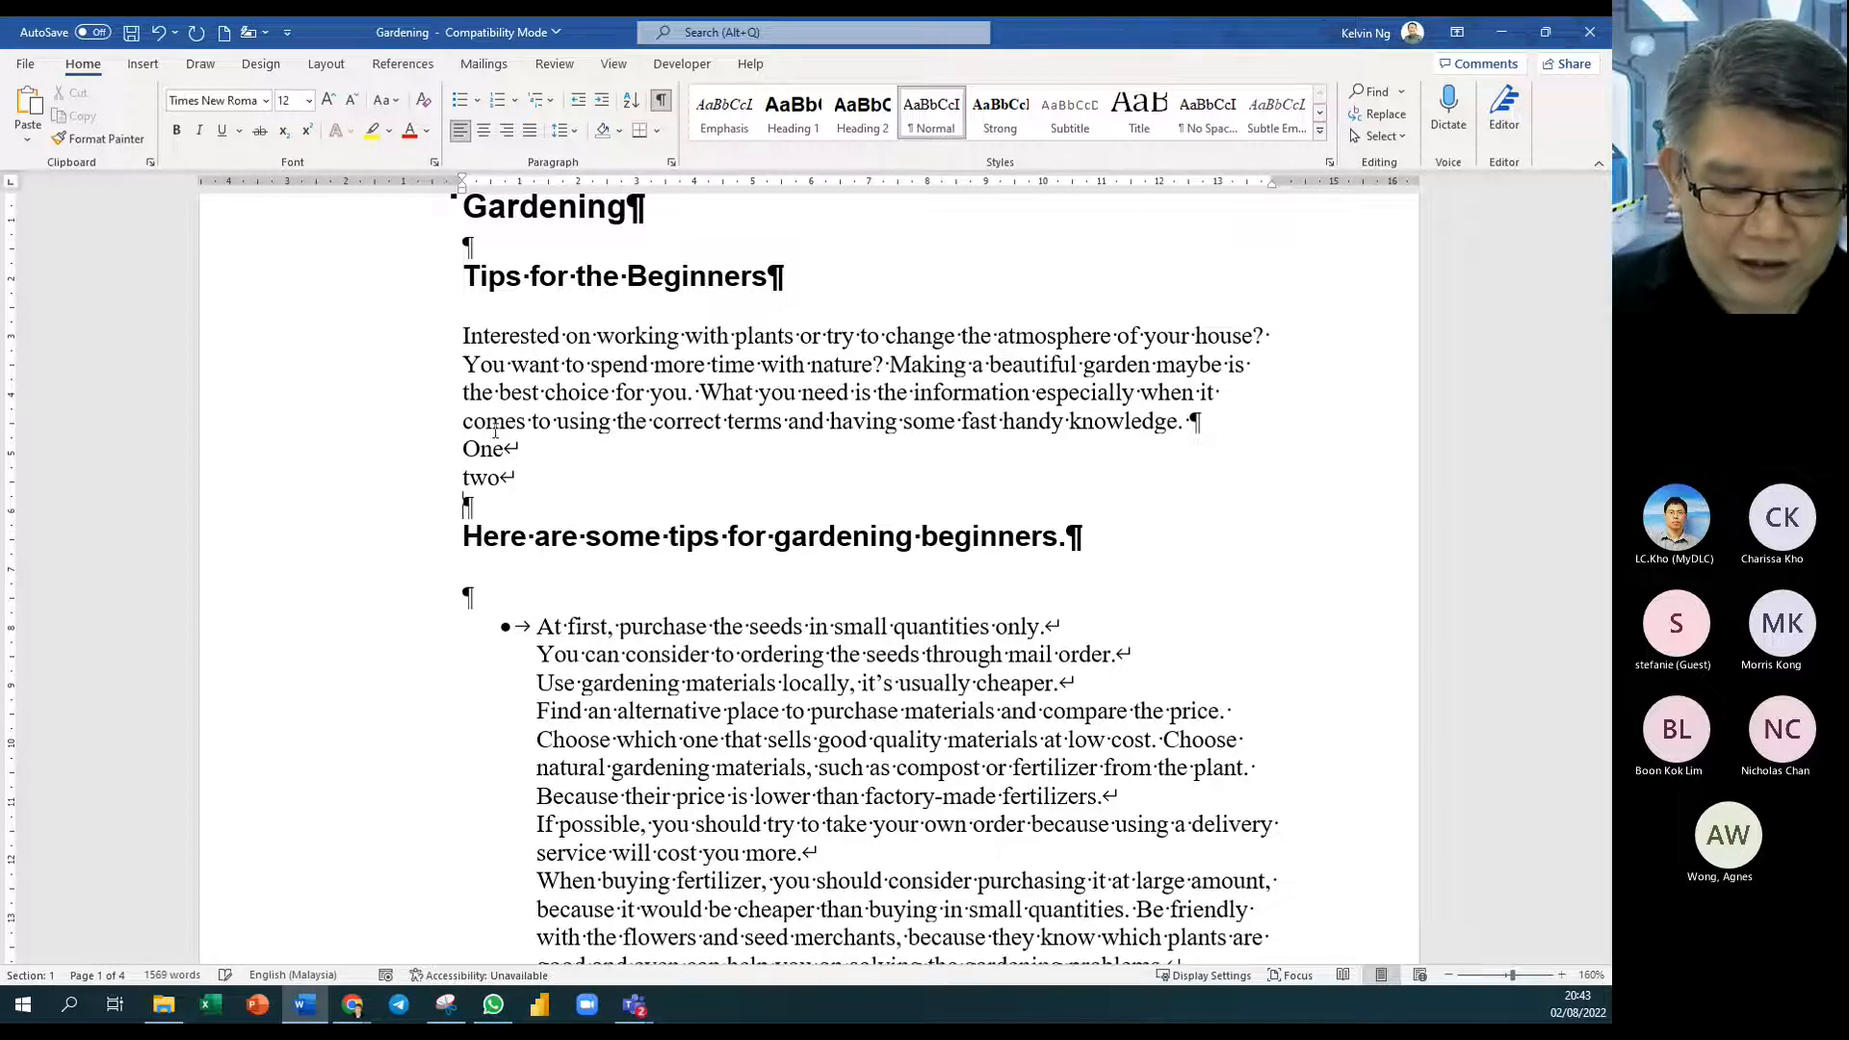
pyautogui.write('th')
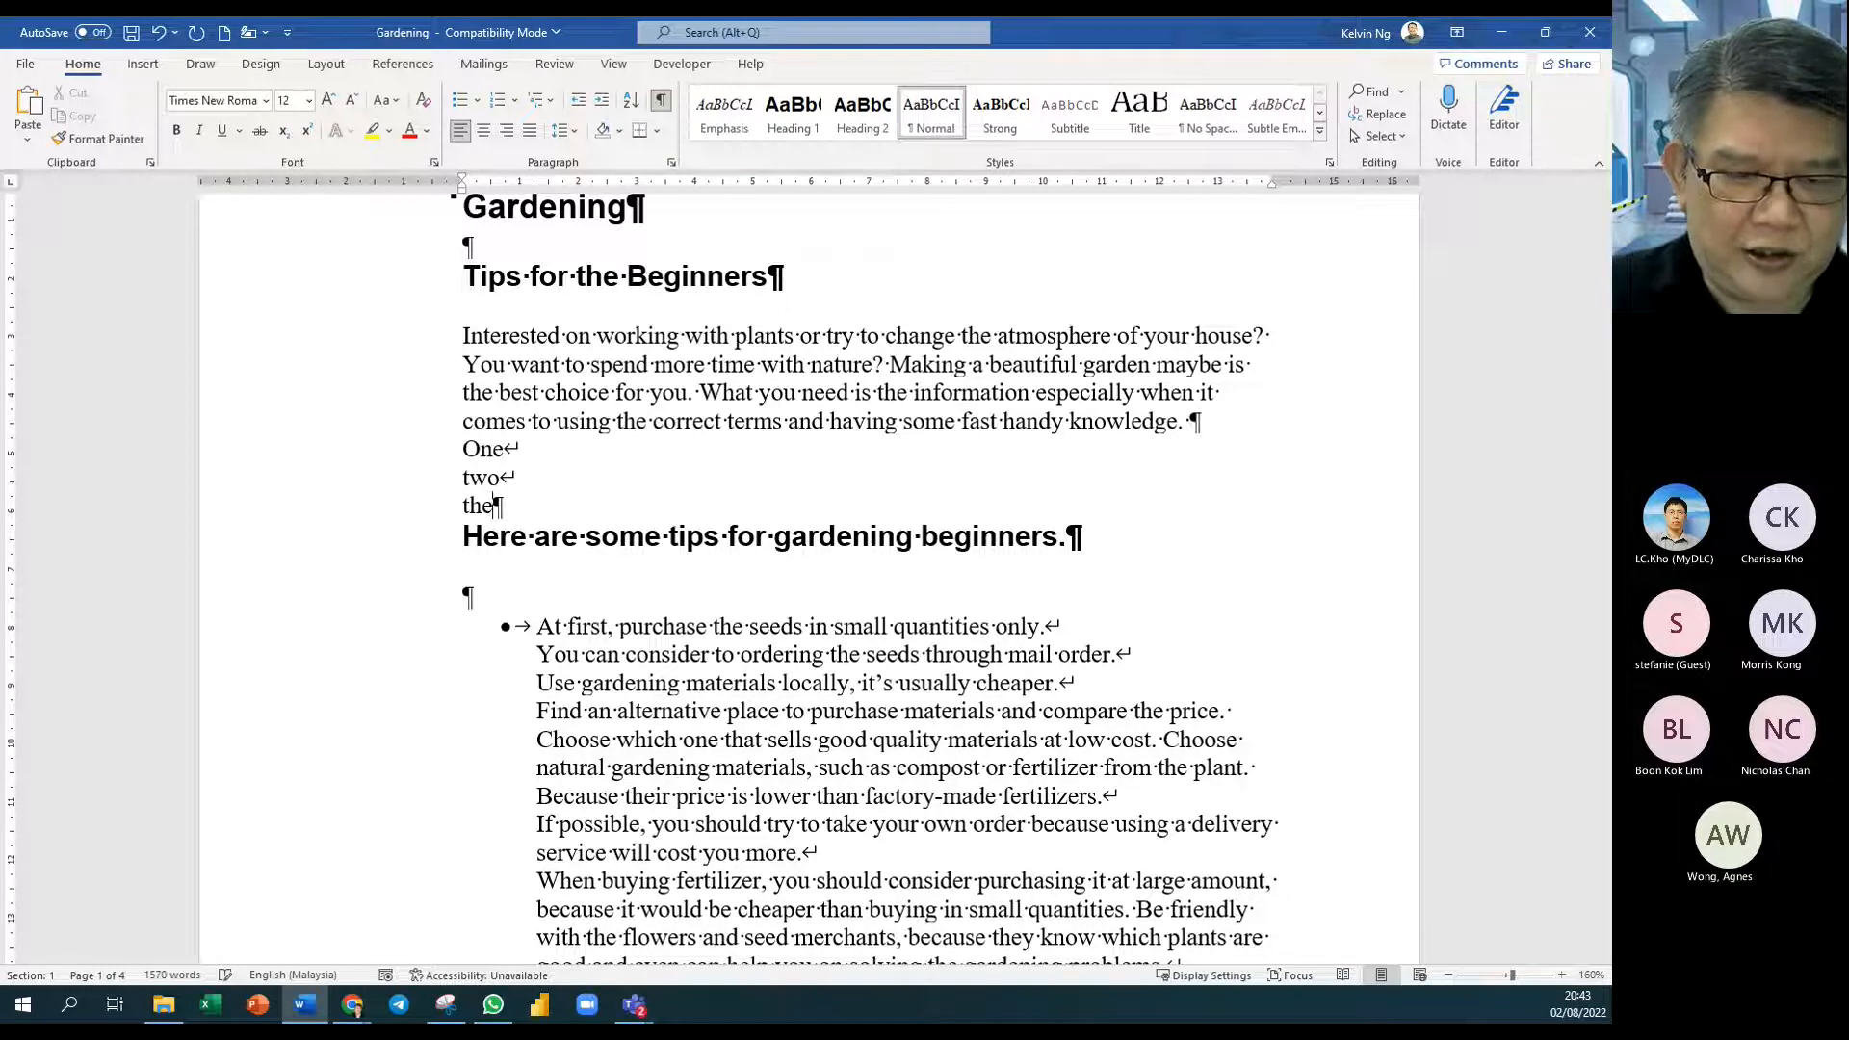
pyautogui.write('ree')
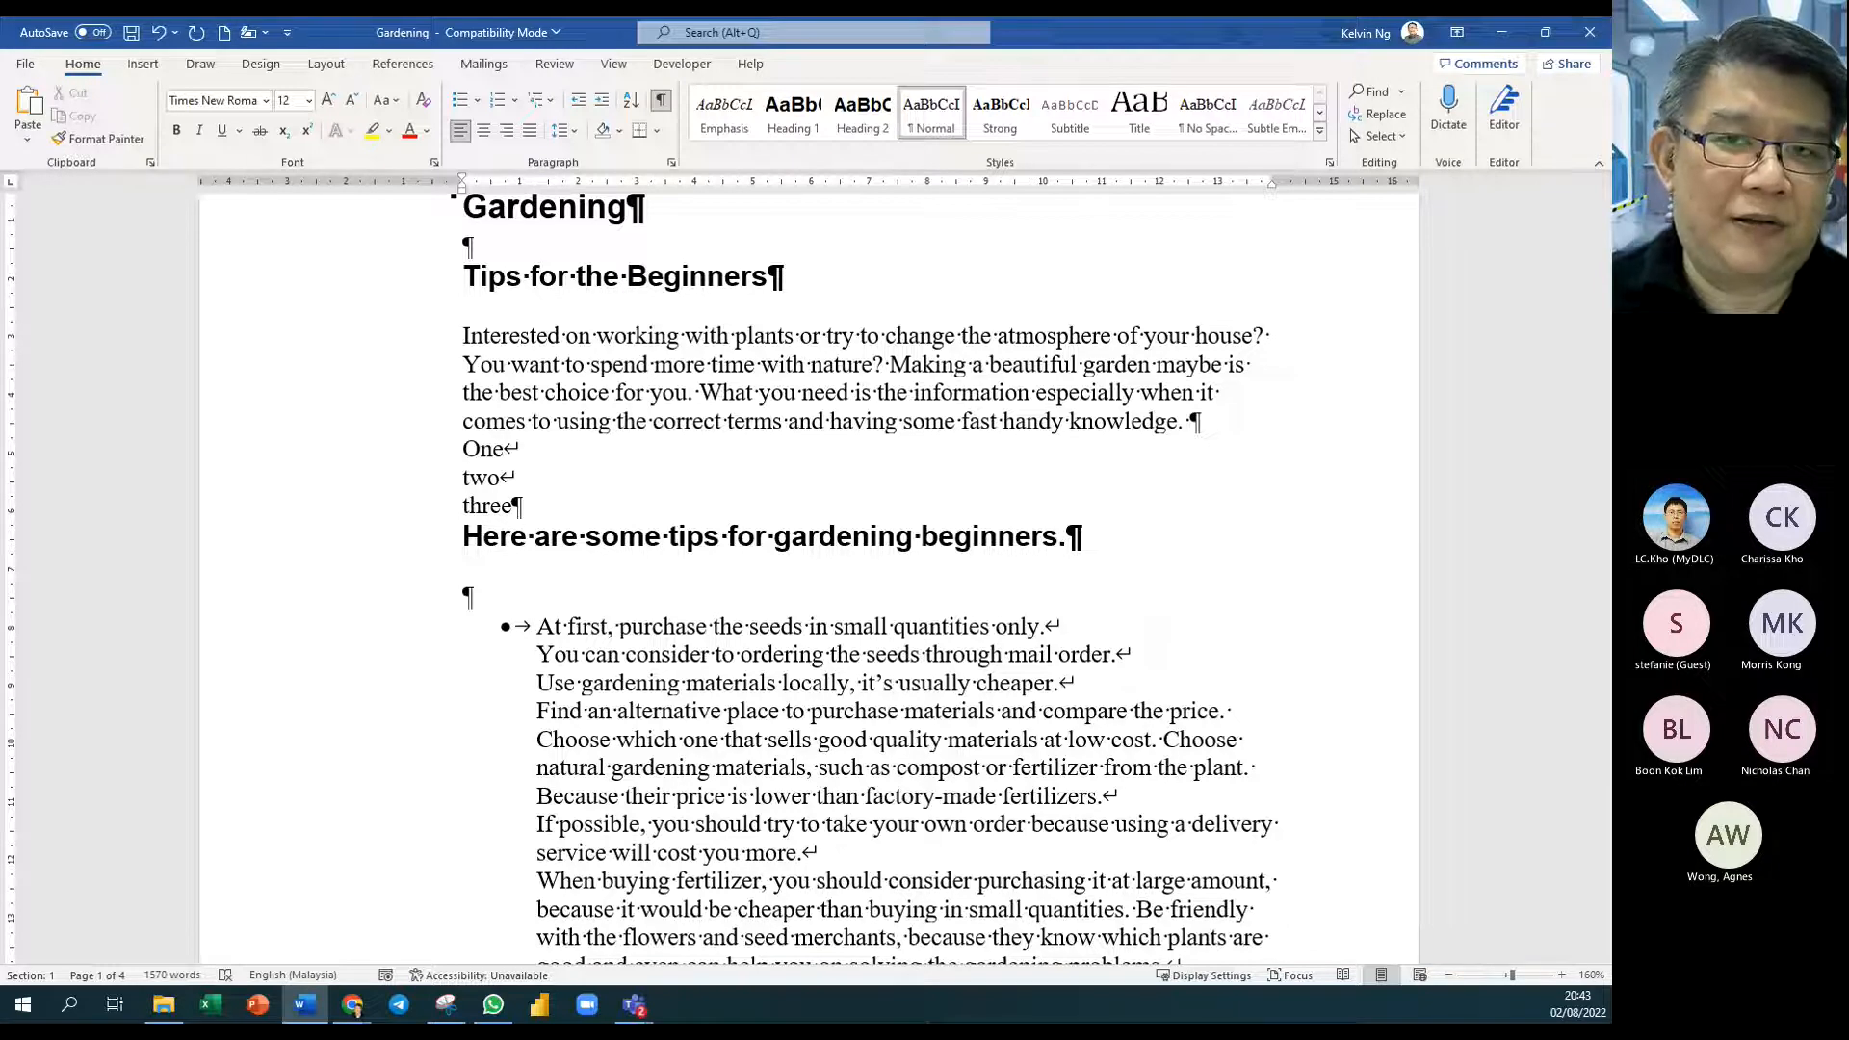
# Step: Delete the sample lines "One", "two" and "three" above the "Here are some tips" heading, leaving the paragraph empty
pyautogui.press('BackSpace')
pyautogui.press('BackSpace')
pyautogui.press('BackSpace')
pyautogui.press('BackSpace')
pyautogui.press('BackSpace')
pyautogui.press('BackSpace')
pyautogui.press('BackSpace')
pyautogui.press('BackSpace')
pyautogui.press('BackSpace')
pyautogui.press('BackSpace')
pyautogui.press('BackSpace')
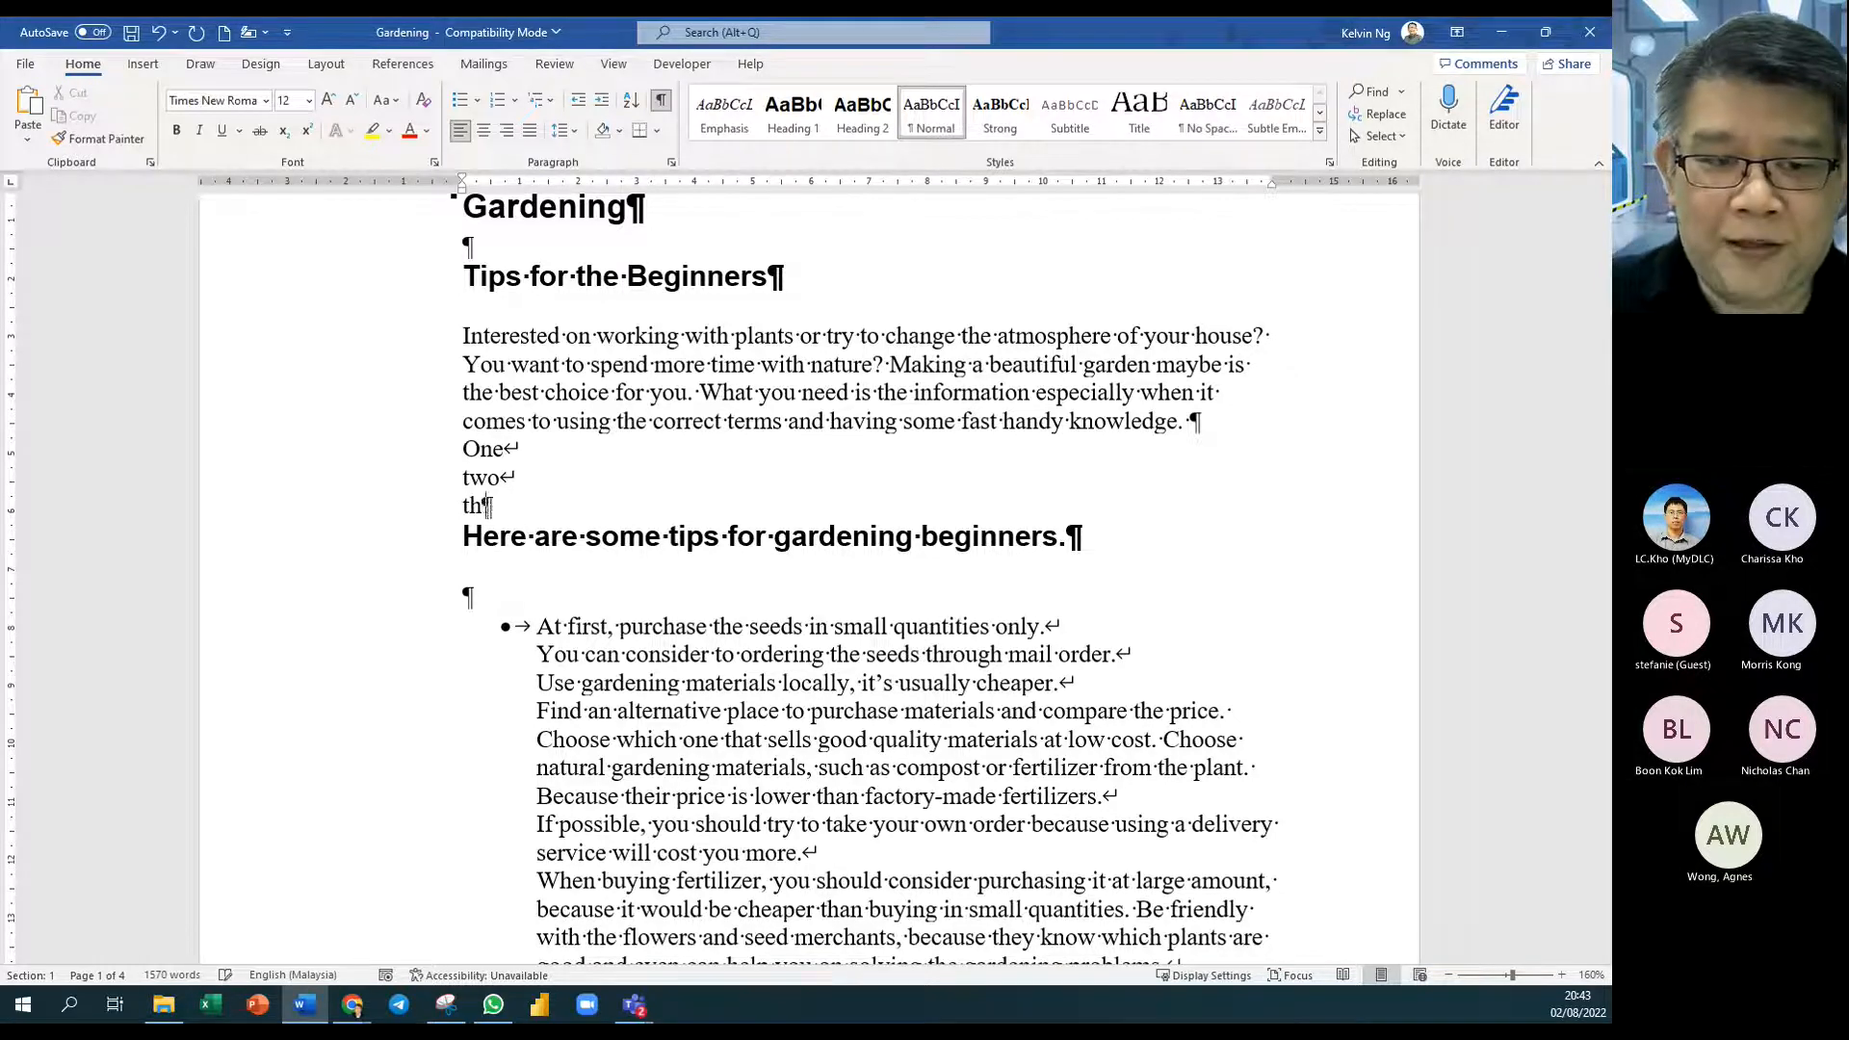
pyautogui.press('BackSpace')
pyautogui.press('BackSpace')
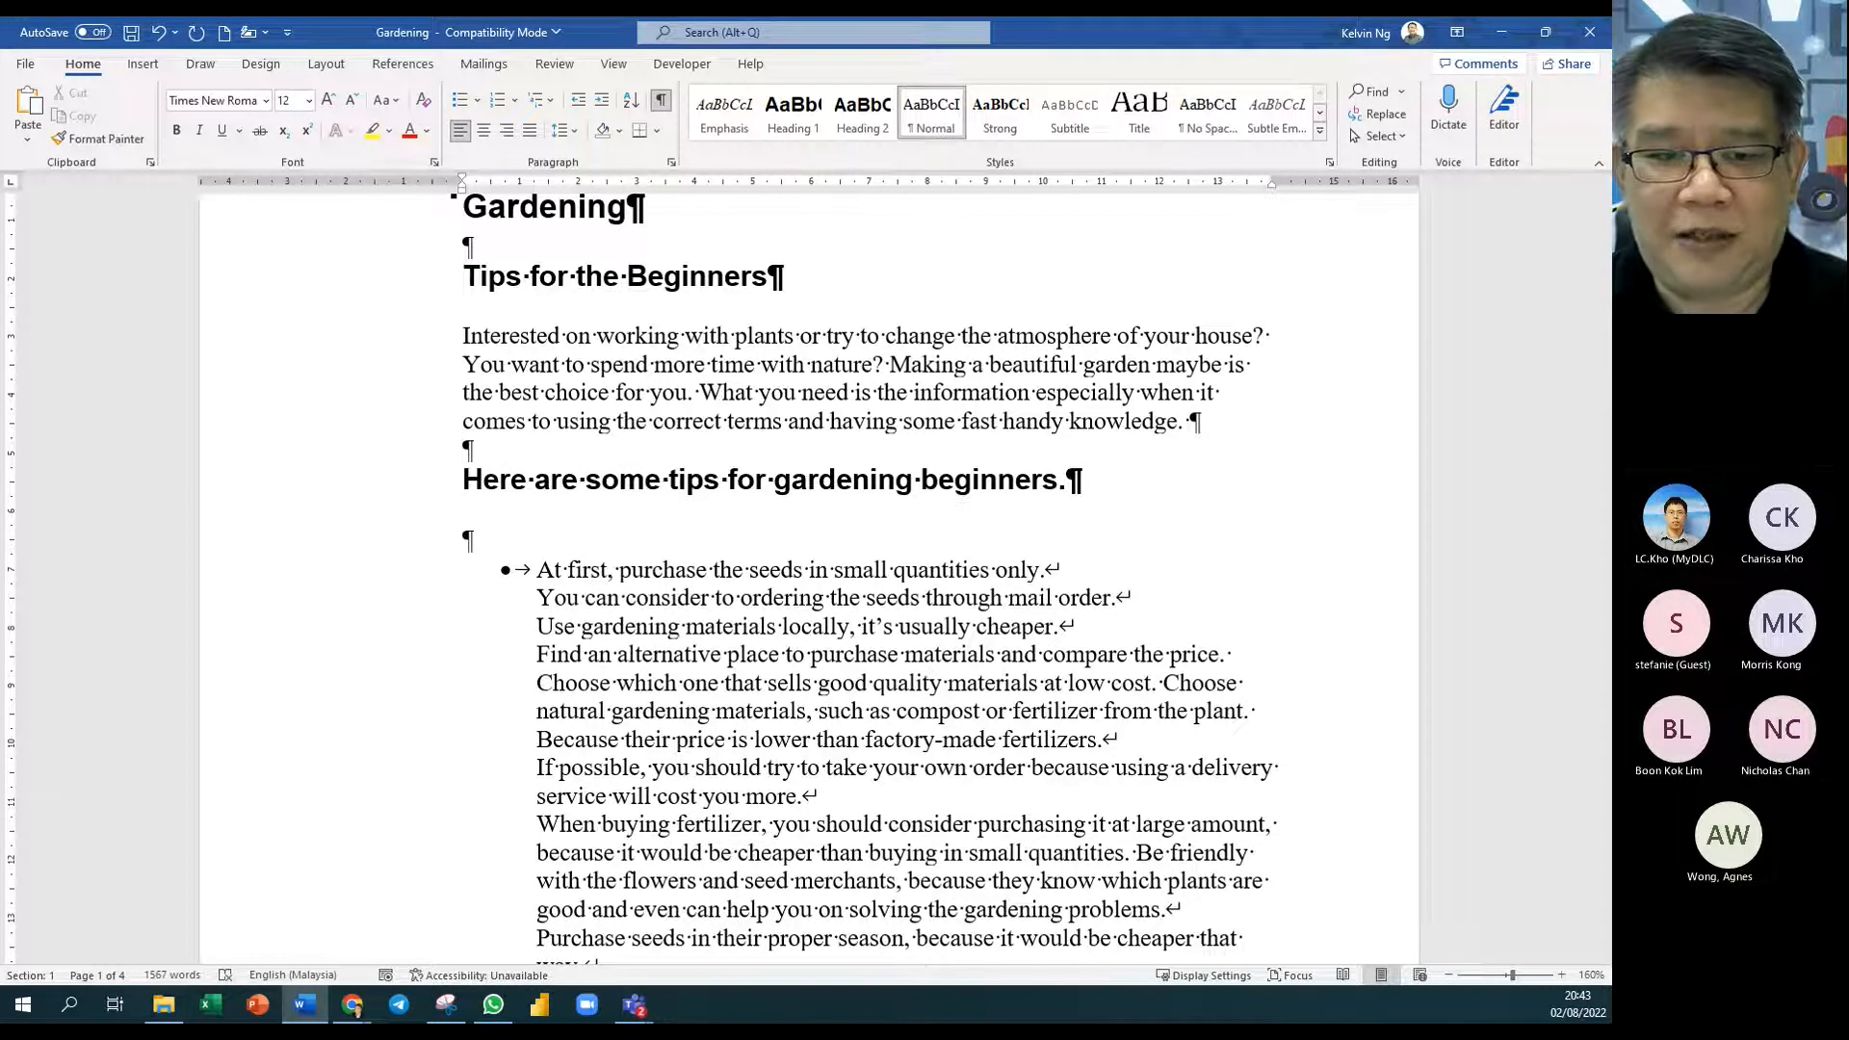
# Step: Select the tips text from "At first, purchase the seeds" through "Plan your budgets carefully." and open Find and Replace for it
pyautogui.scroll(-2, 804, 700)
pyautogui.scroll(-1, 804, 700)
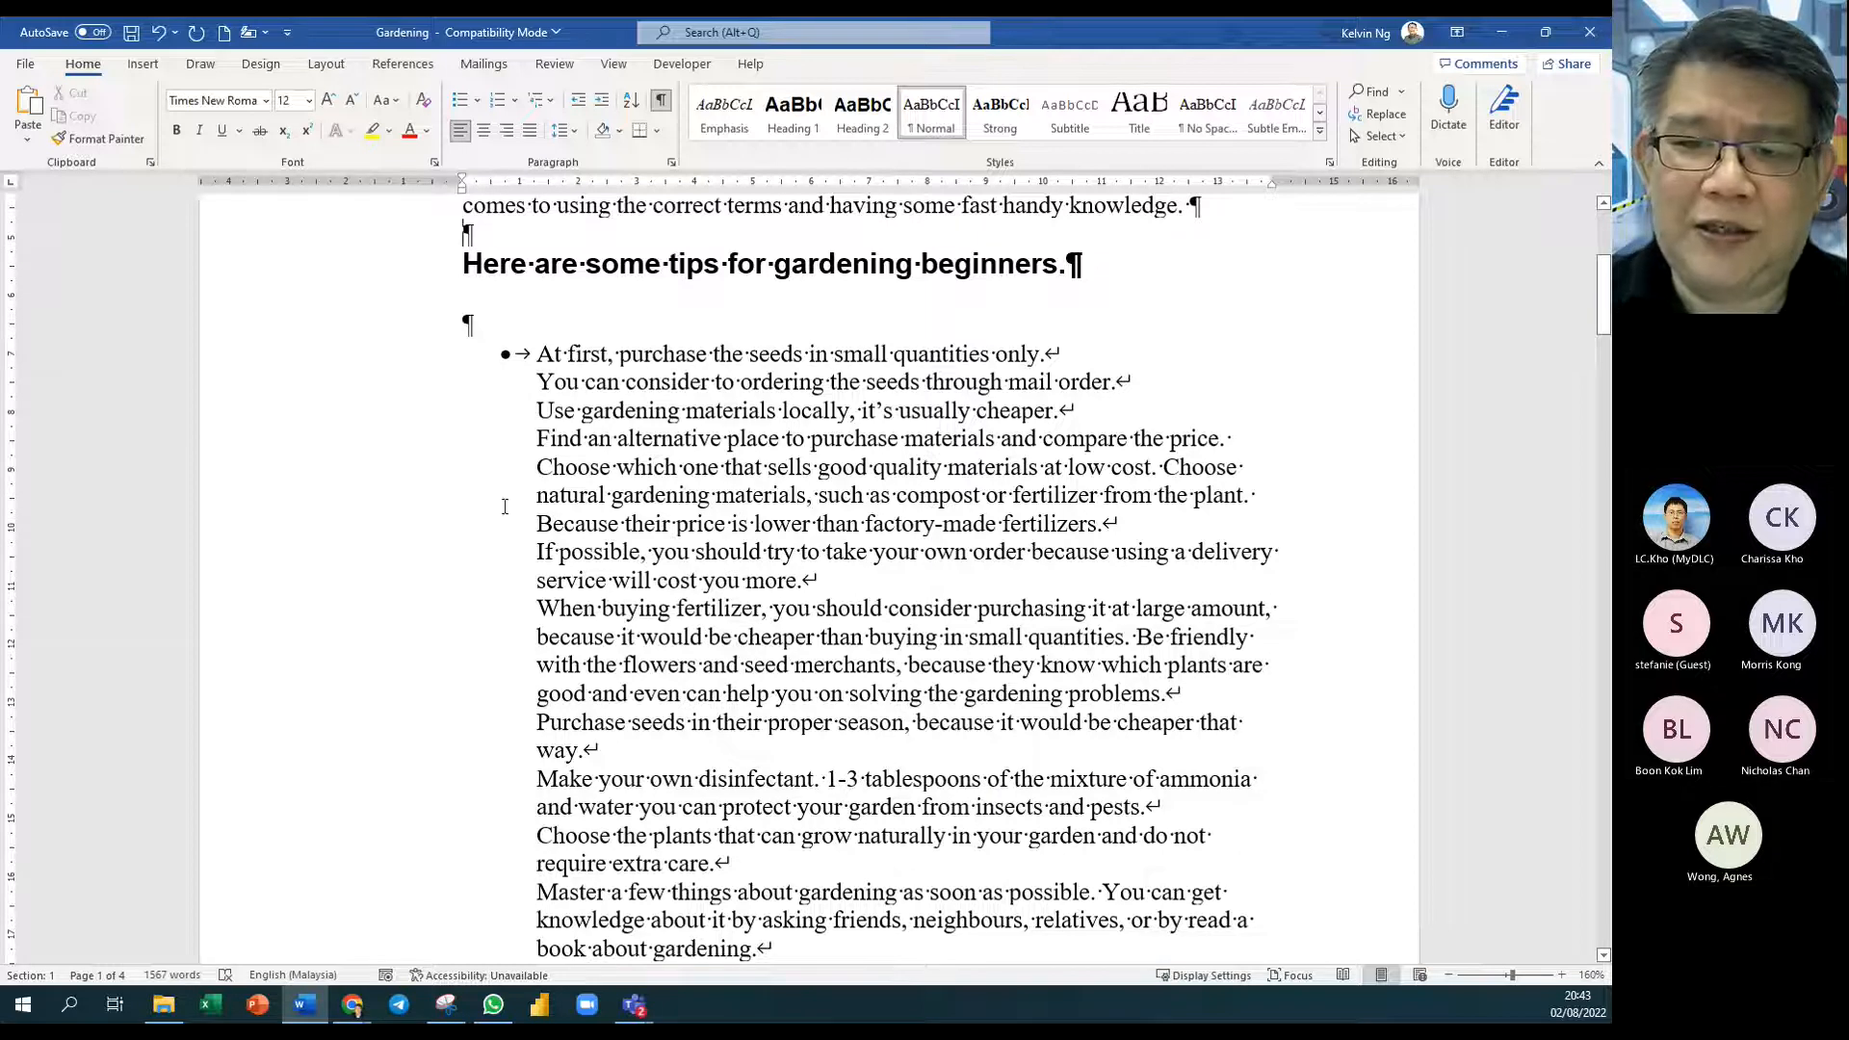
pyautogui.scroll(-3, 835, 868)
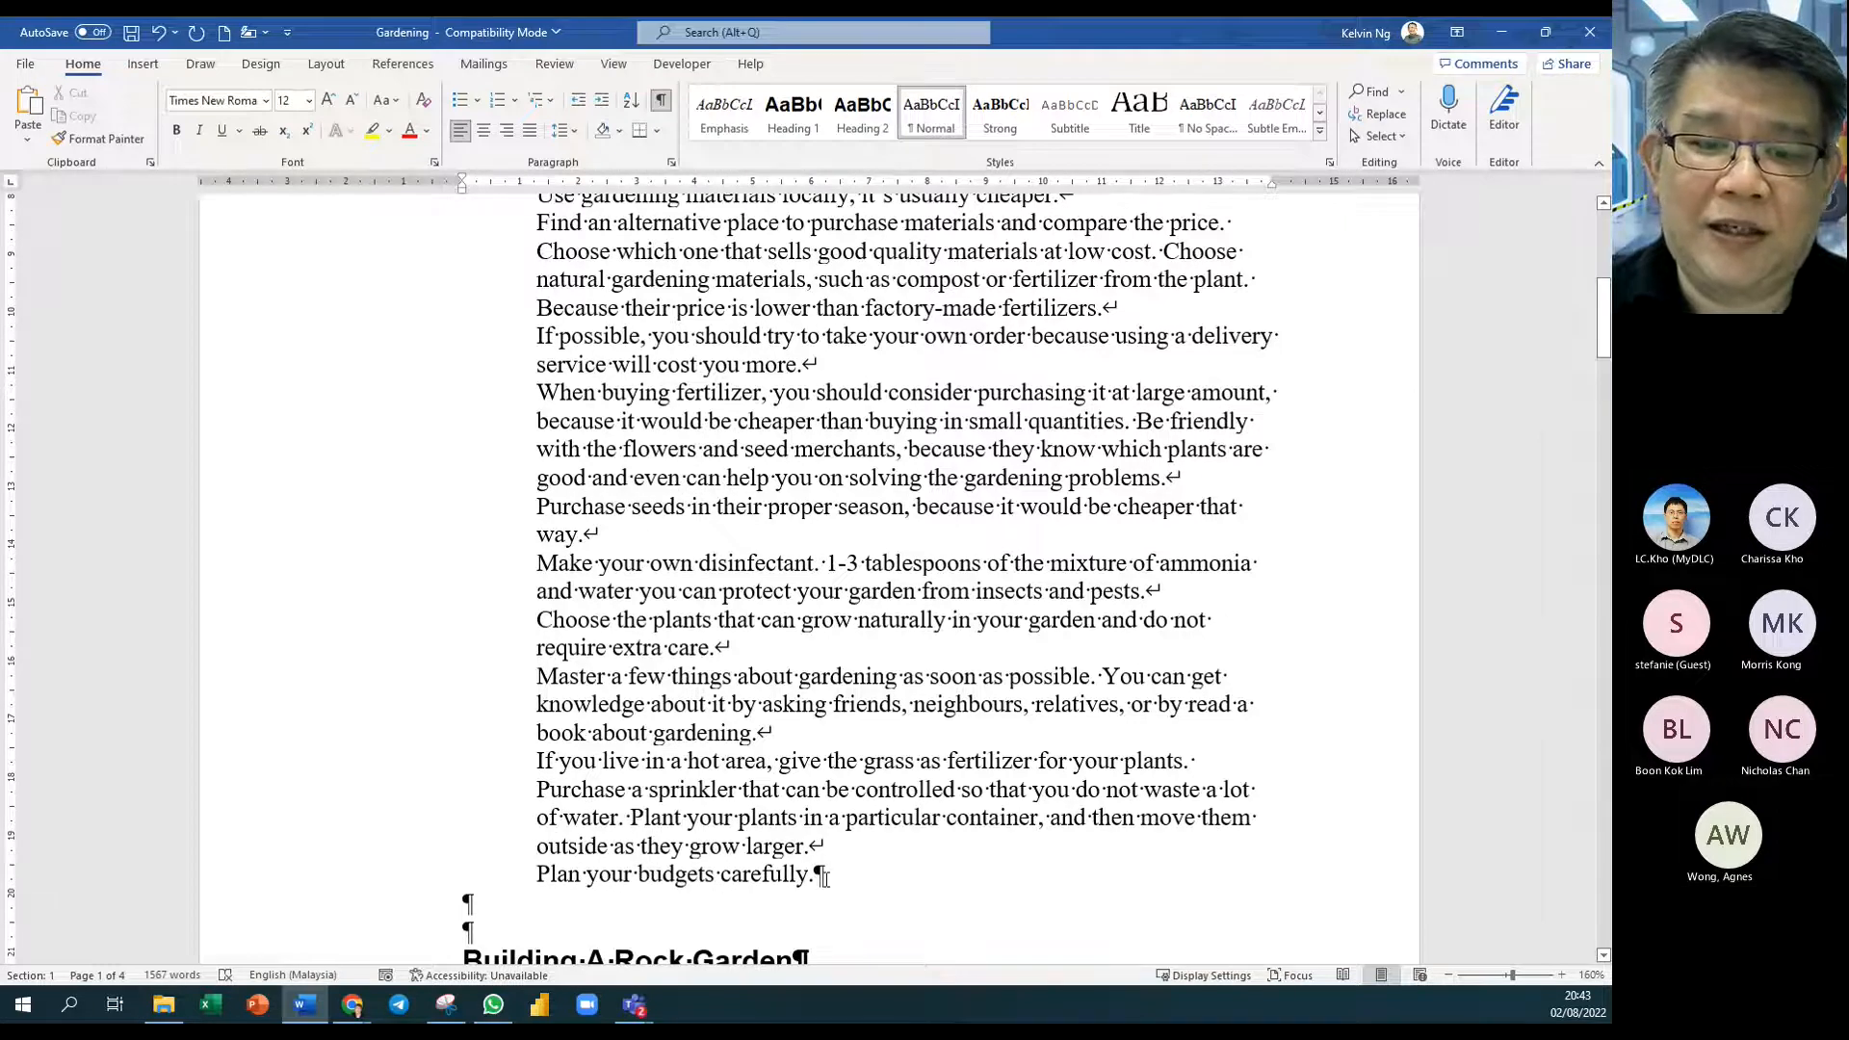
pyautogui.moveTo(824, 877); pyautogui.dragTo(536, 461)
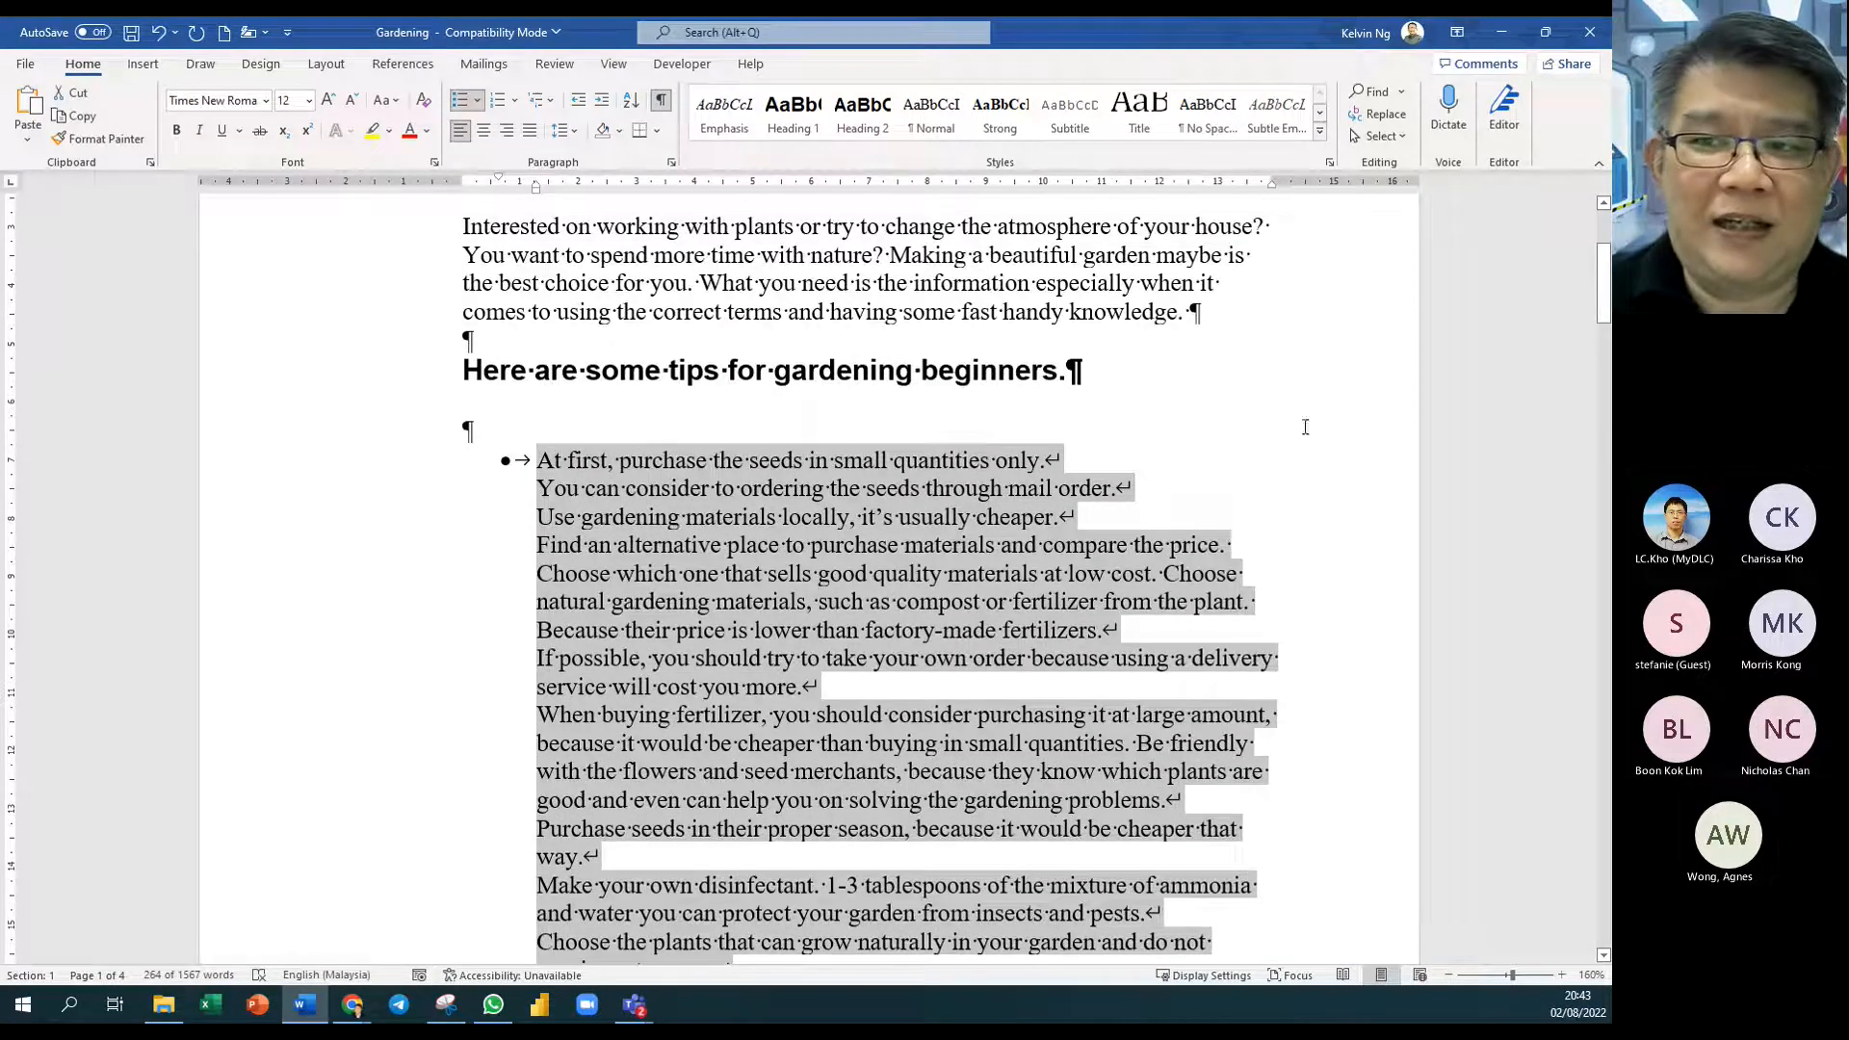
pyautogui.click(1383, 113)
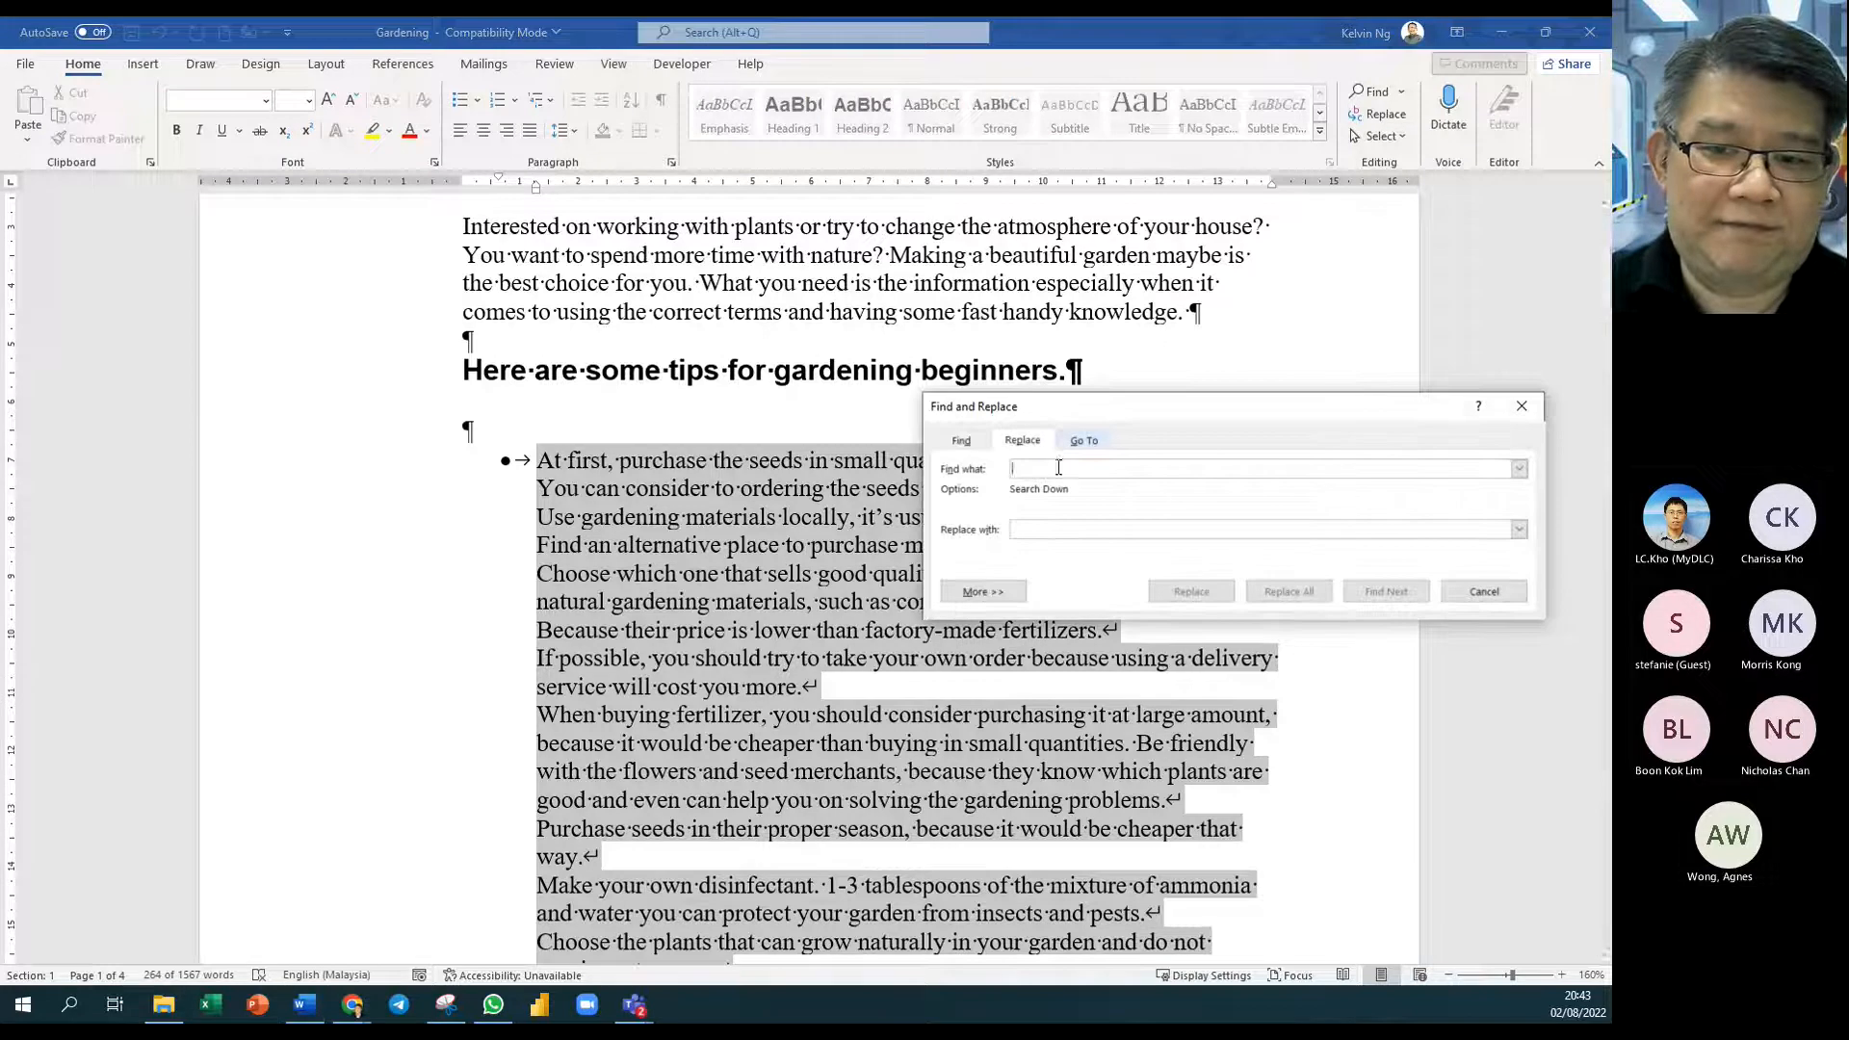
pyautogui.moveTo(1140, 415); pyautogui.dragTo(794, 519)
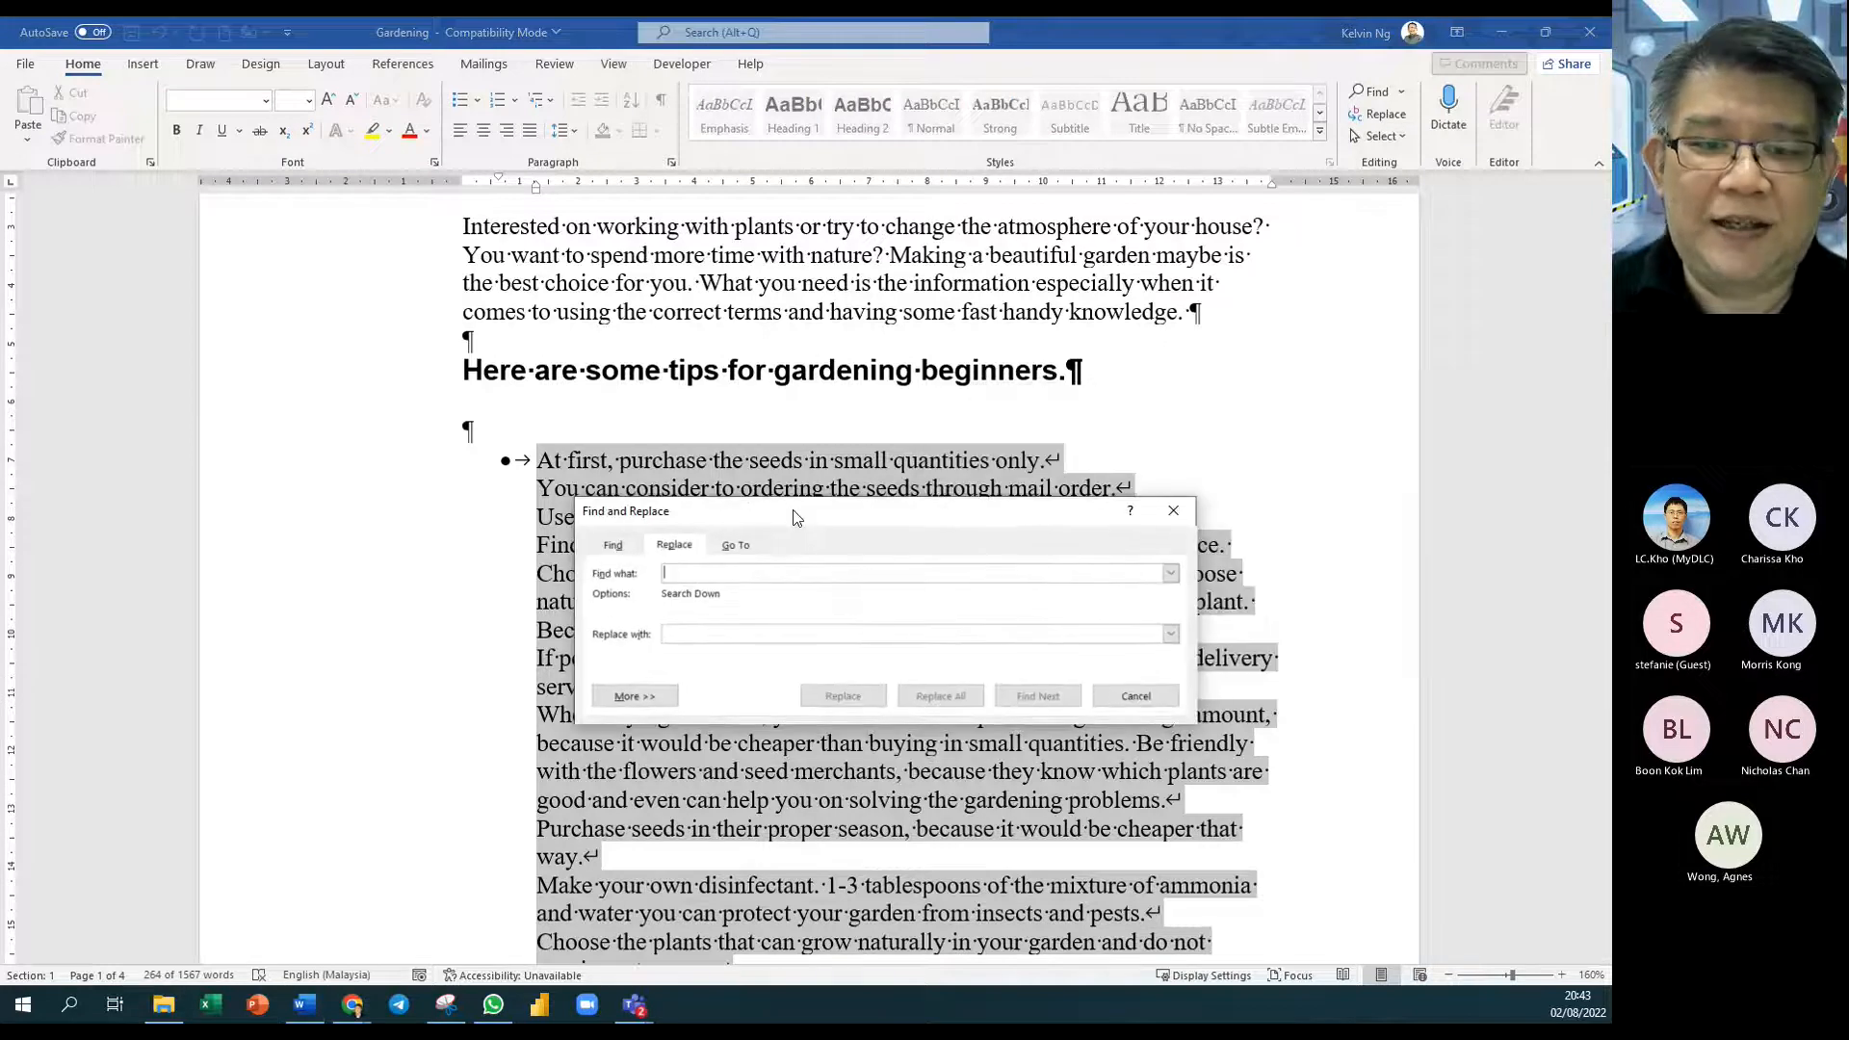
# Step: Set the replacement to search for Manual Line Break (^l) and substitute Paragraph Mark (^p), keeping the selected tips in view
pyautogui.click(615, 547)
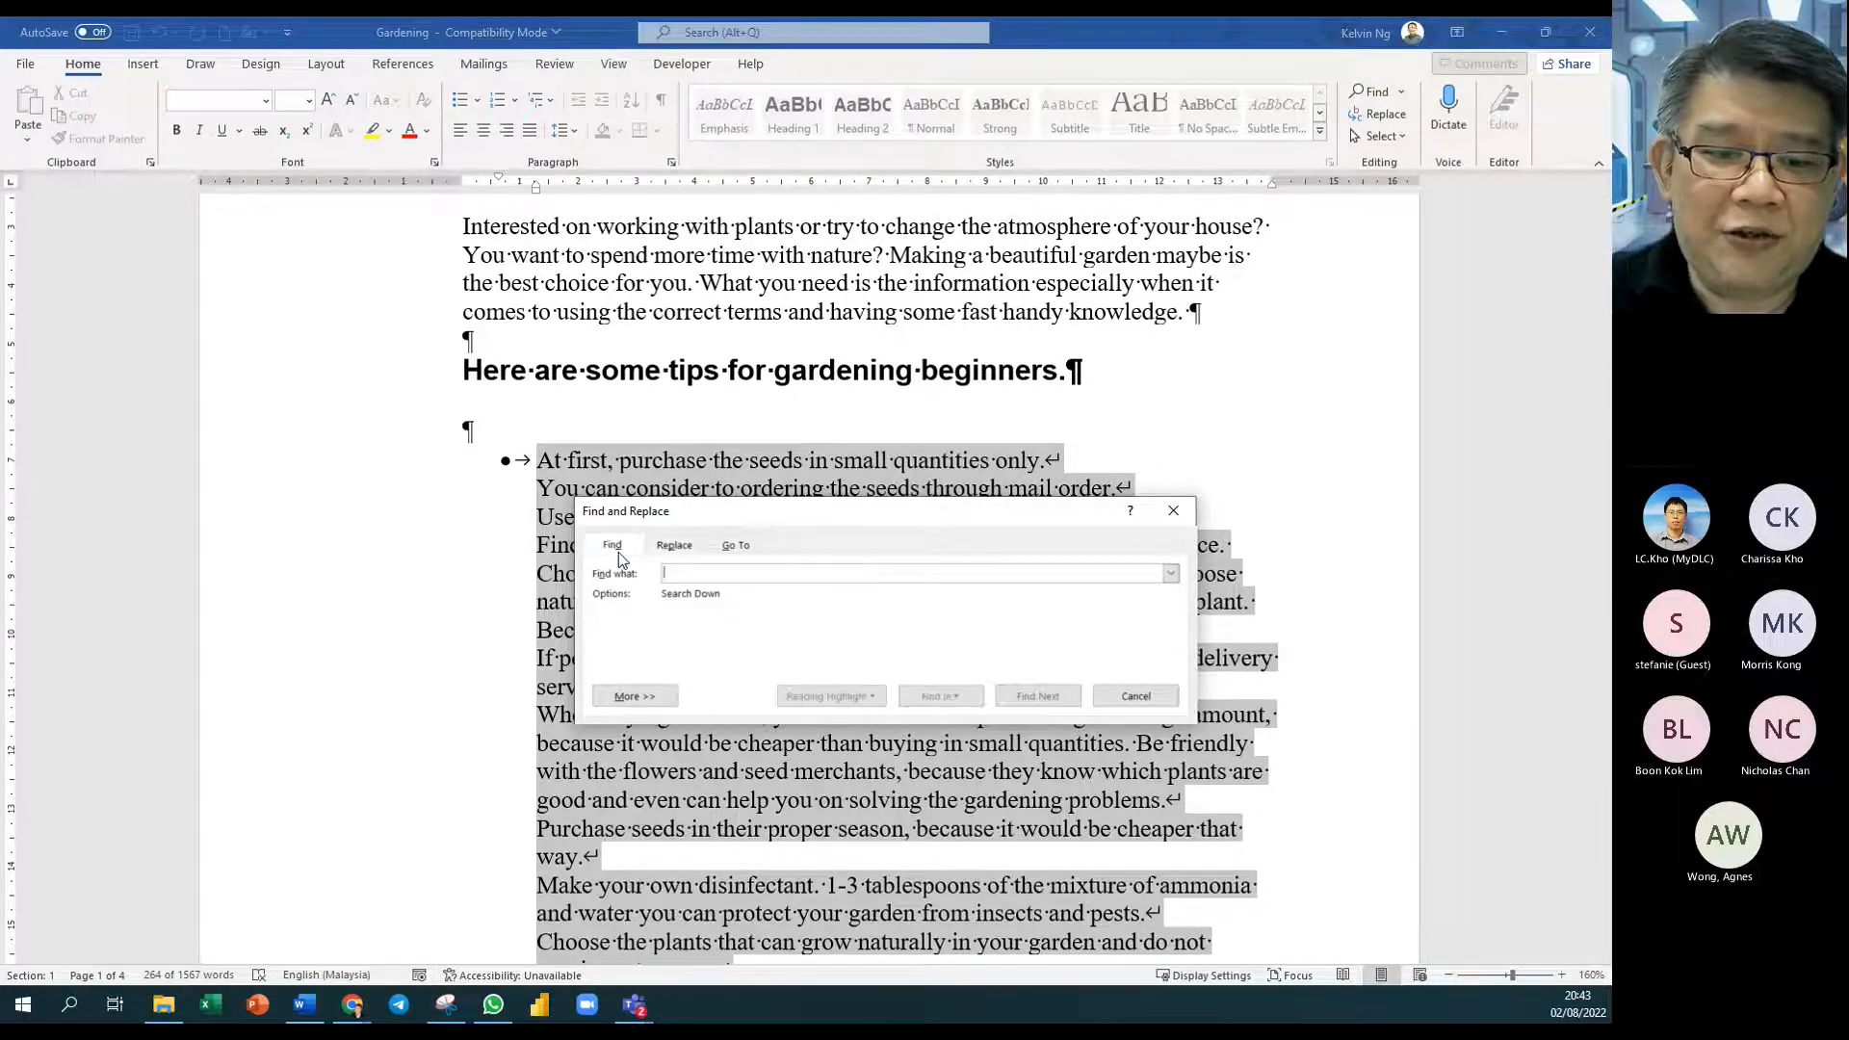
pyautogui.moveTo(815, 518); pyautogui.dragTo(933, 248)
pyautogui.click(793, 277)
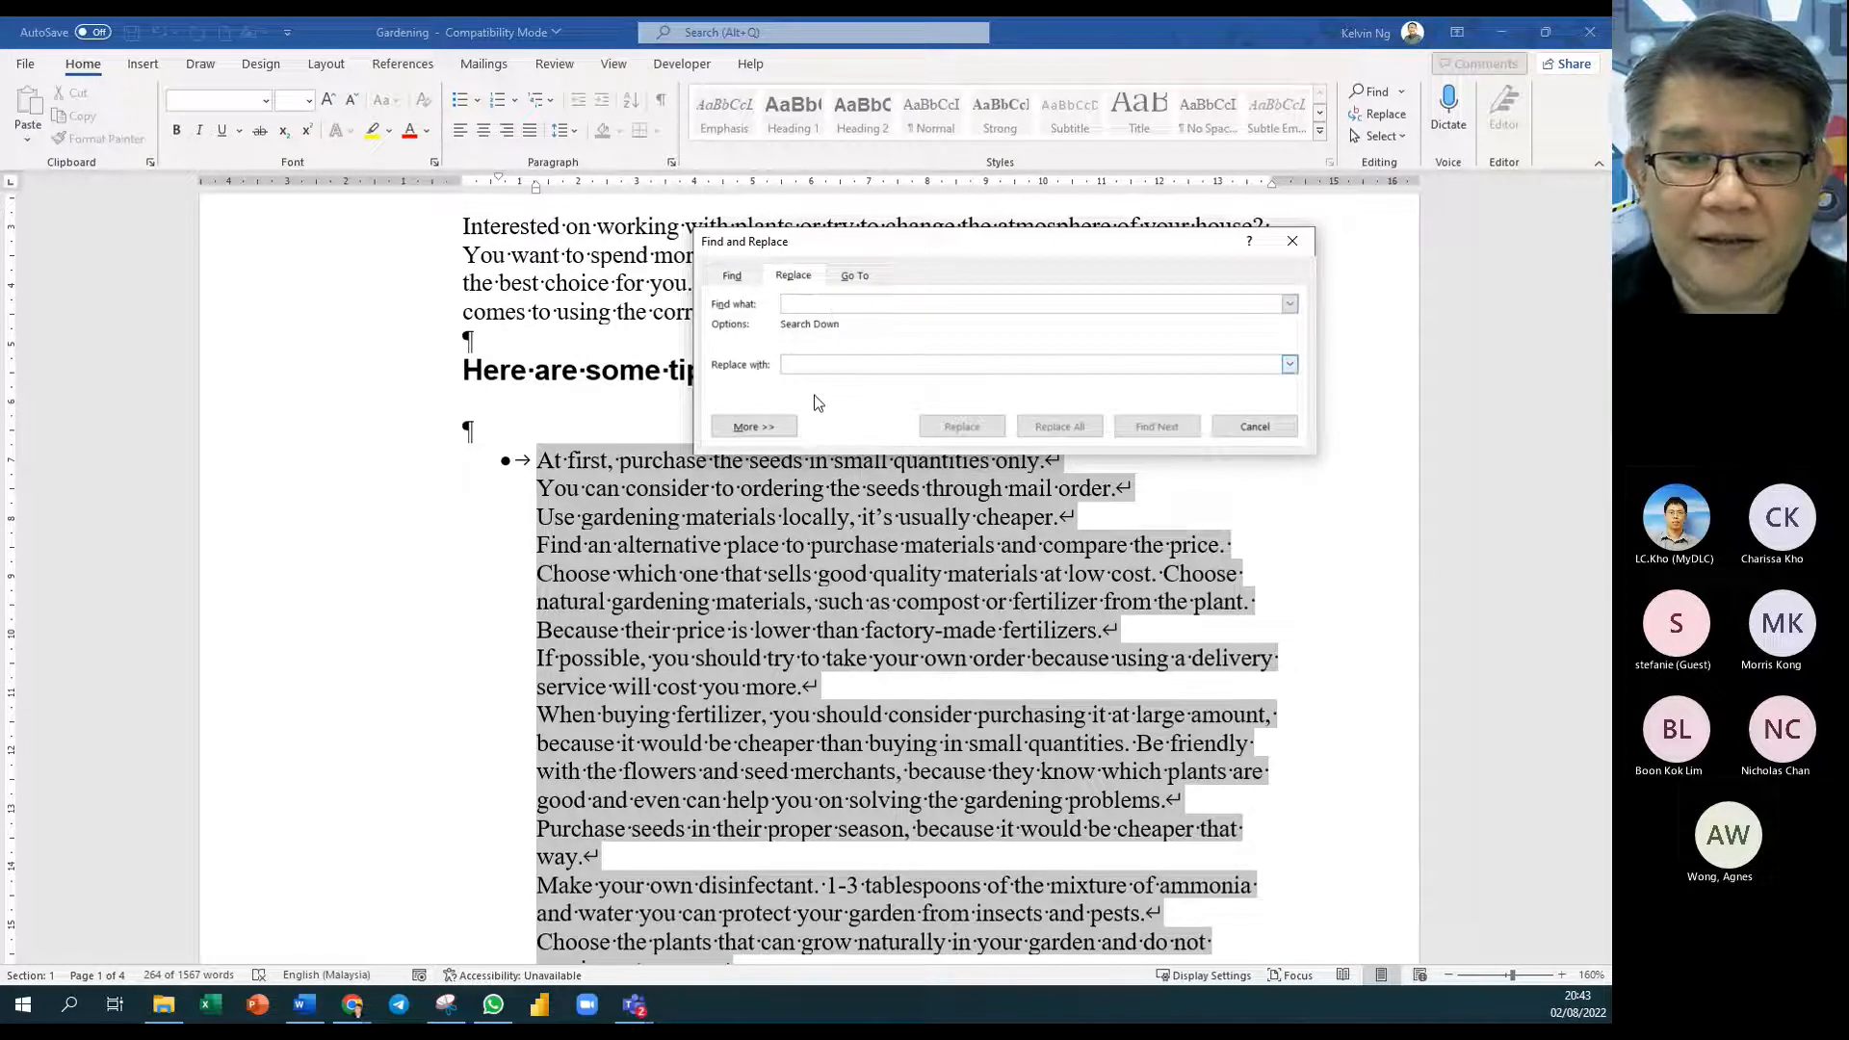
pyautogui.click(771, 427)
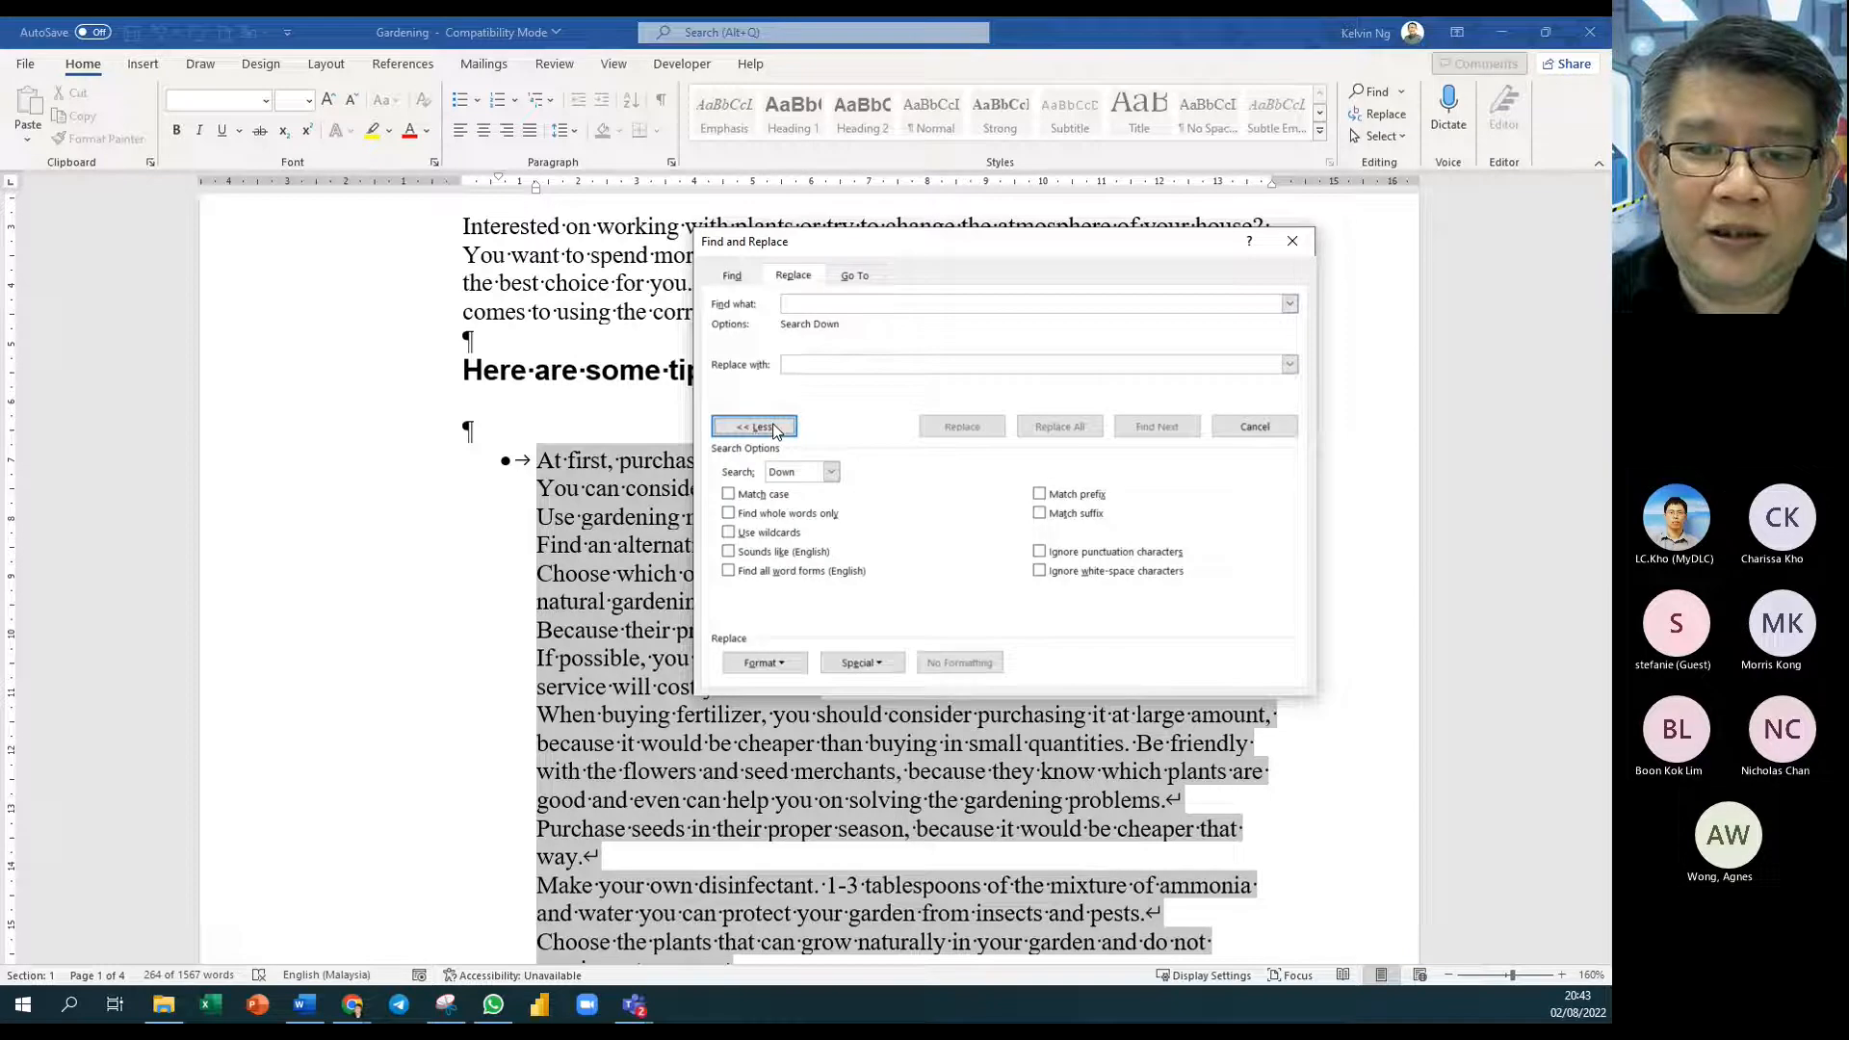
pyautogui.click(881, 667)
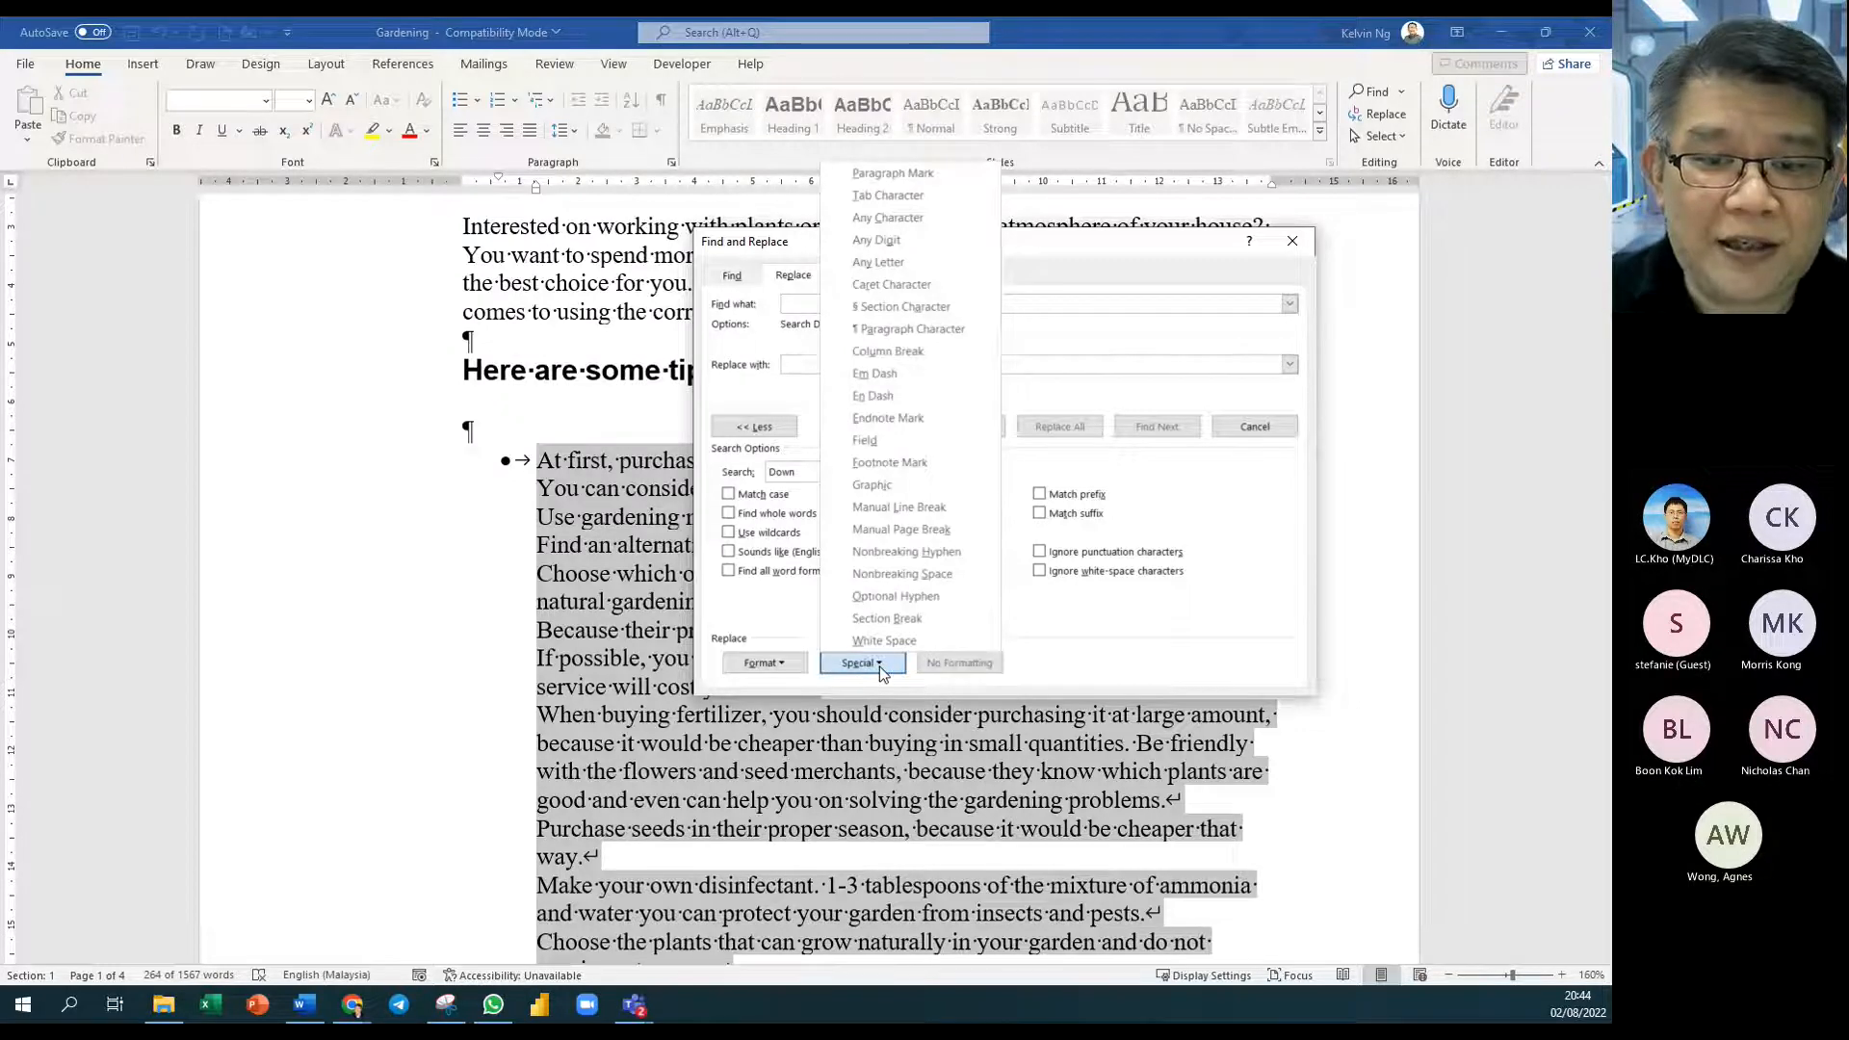
pyautogui.click(909, 510)
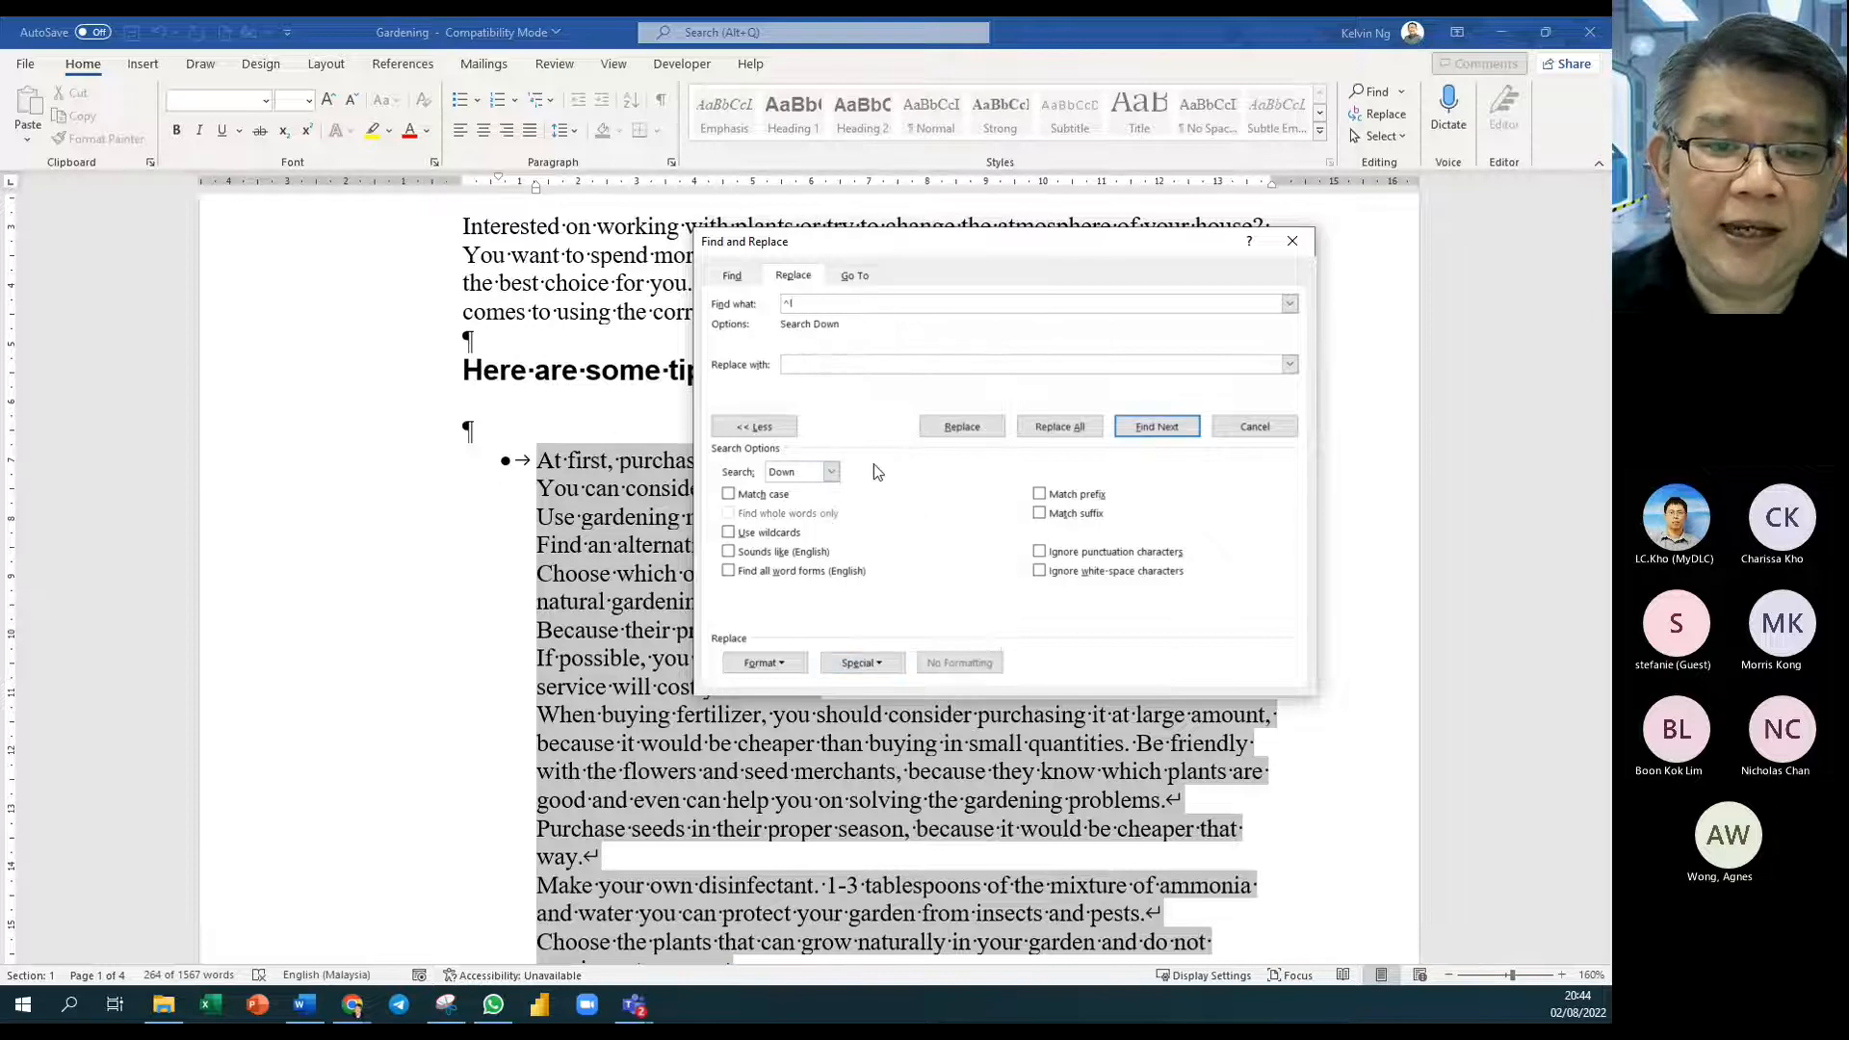
pyautogui.click(861, 662)
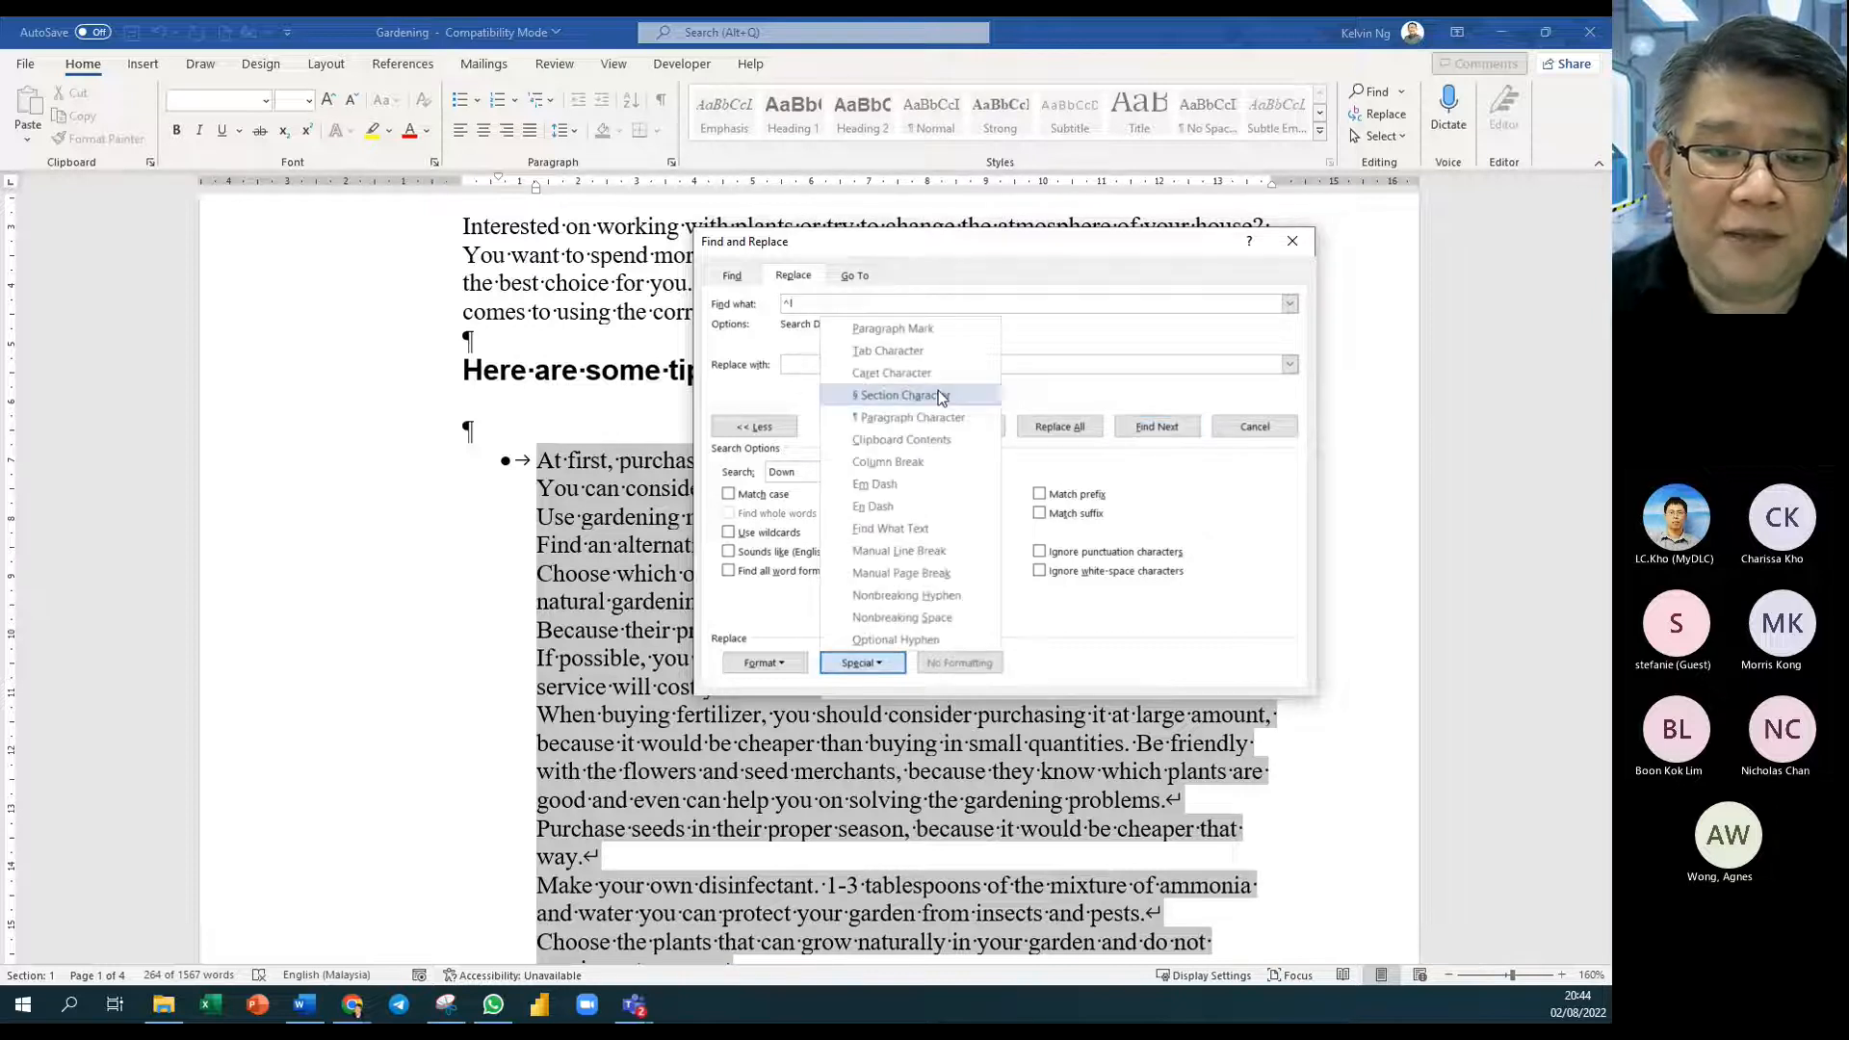
pyautogui.click(925, 330)
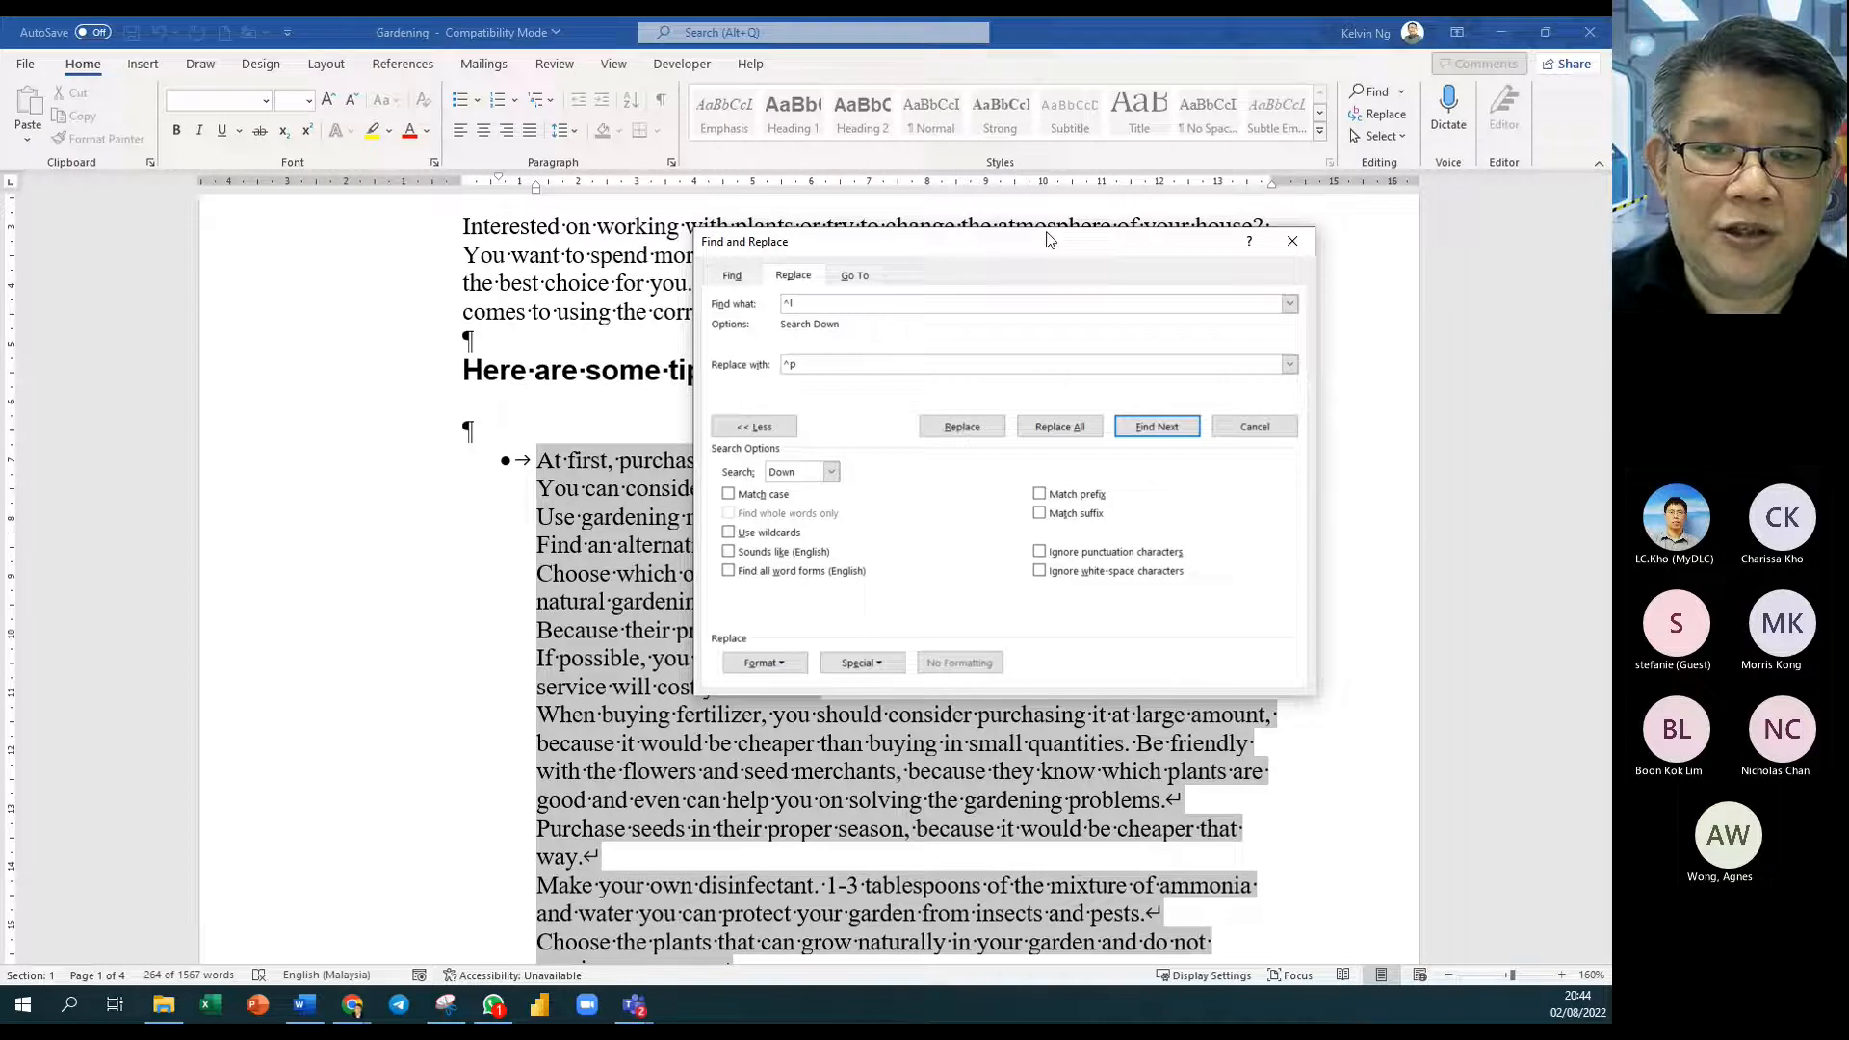
pyautogui.moveTo(982, 252); pyautogui.dragTo(470, 276)
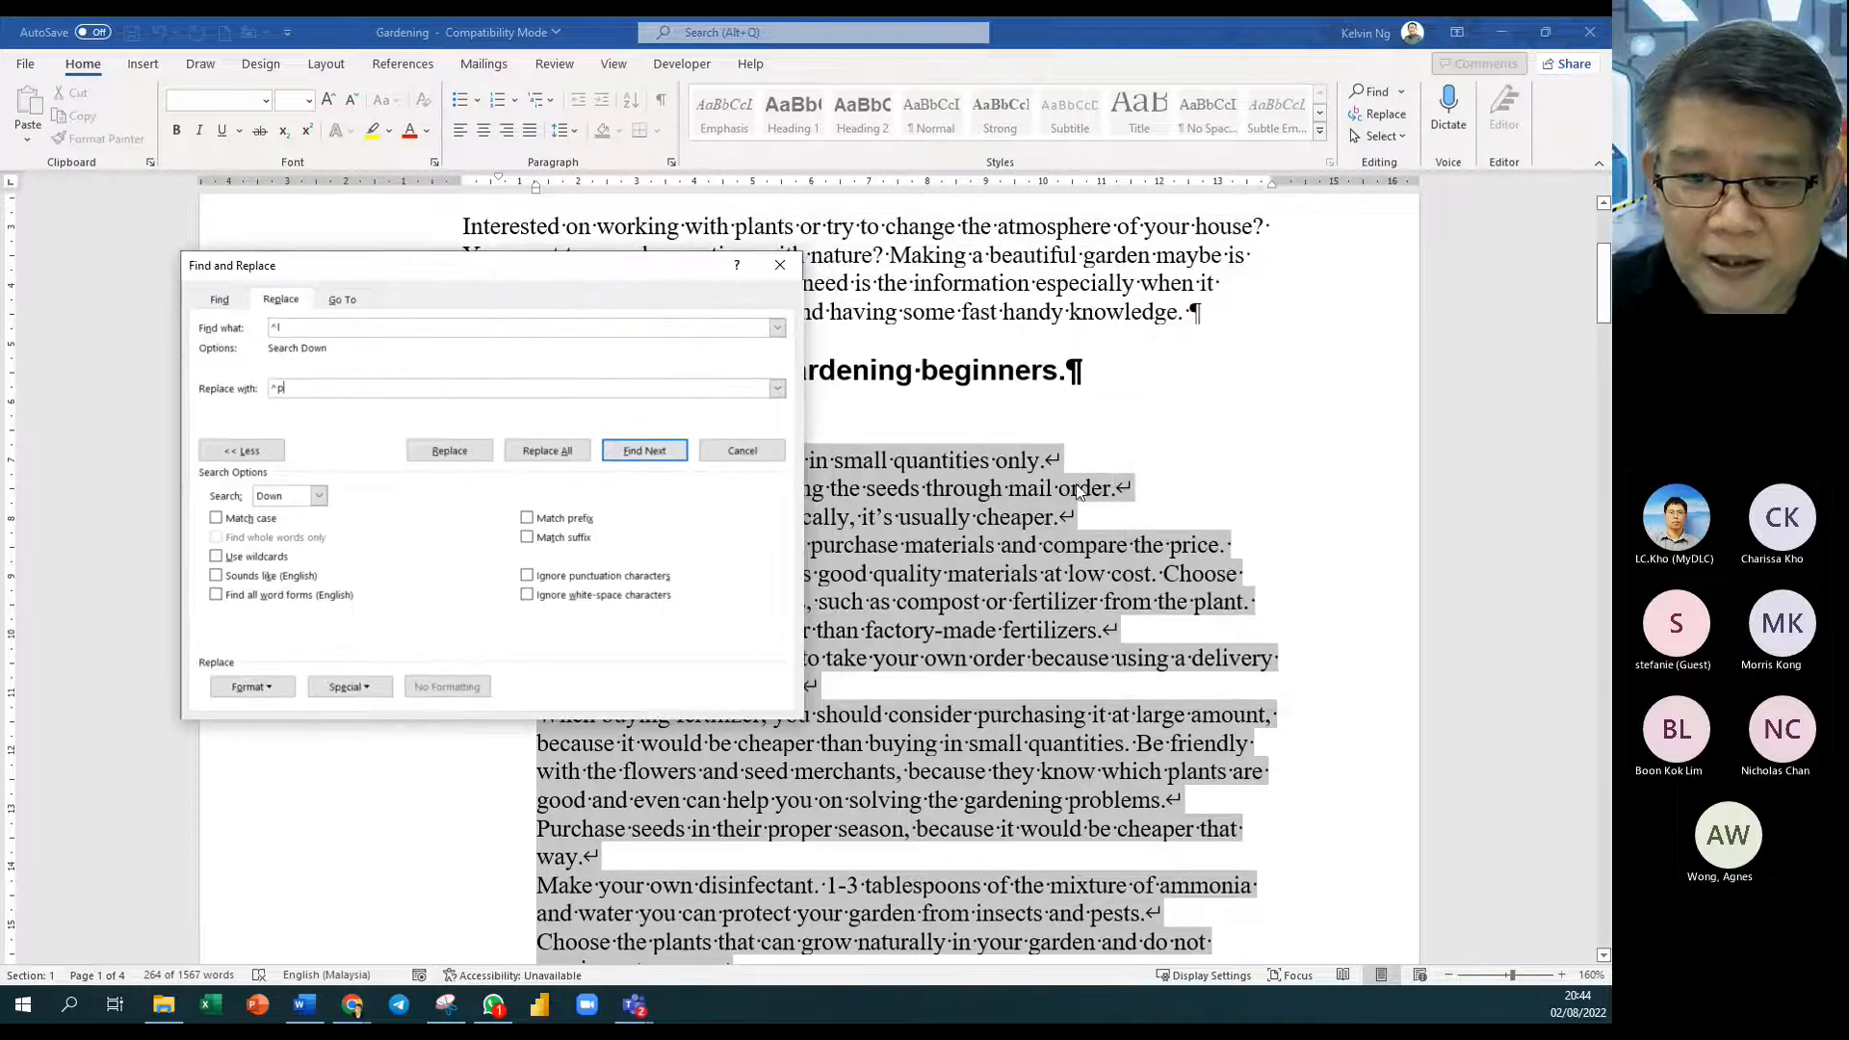
# Step: Replace all line breaks with paragraph marks, continuing the search from the beginning, and close the dialog and deselect the tips
pyautogui.click(535, 455)
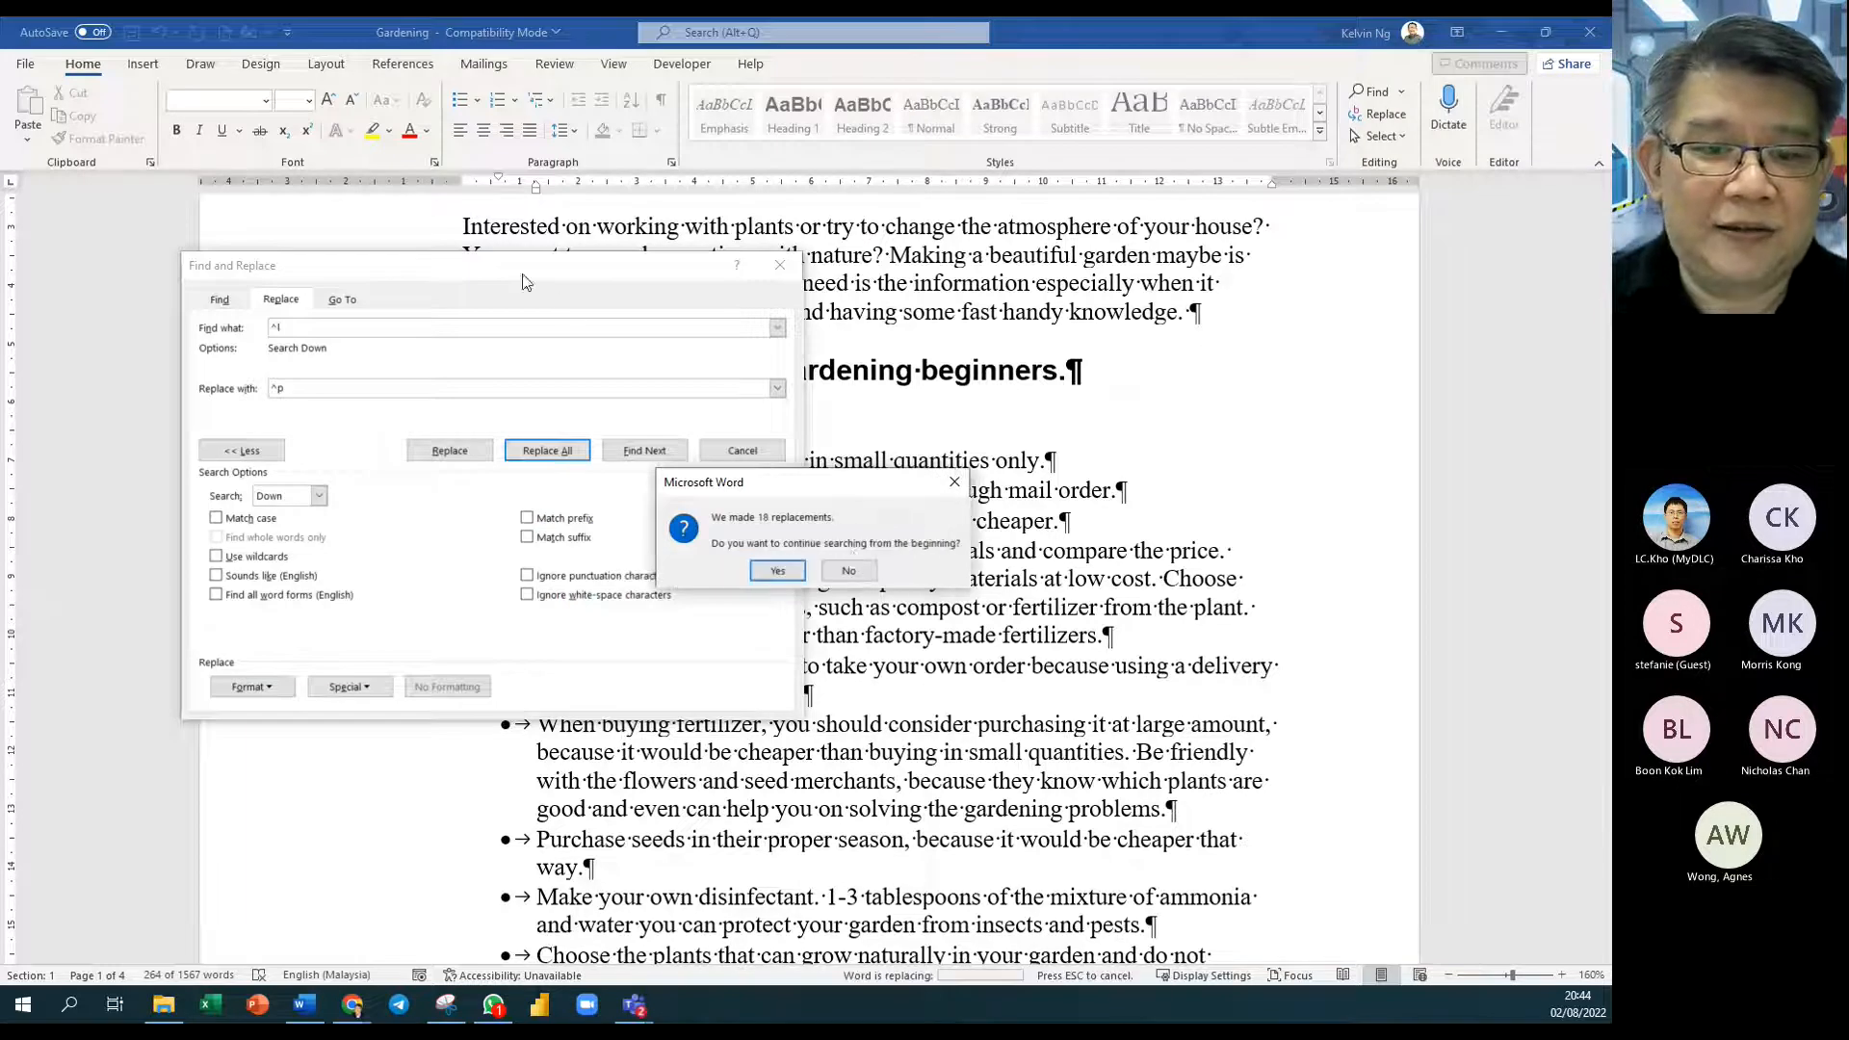
pyautogui.click(778, 572)
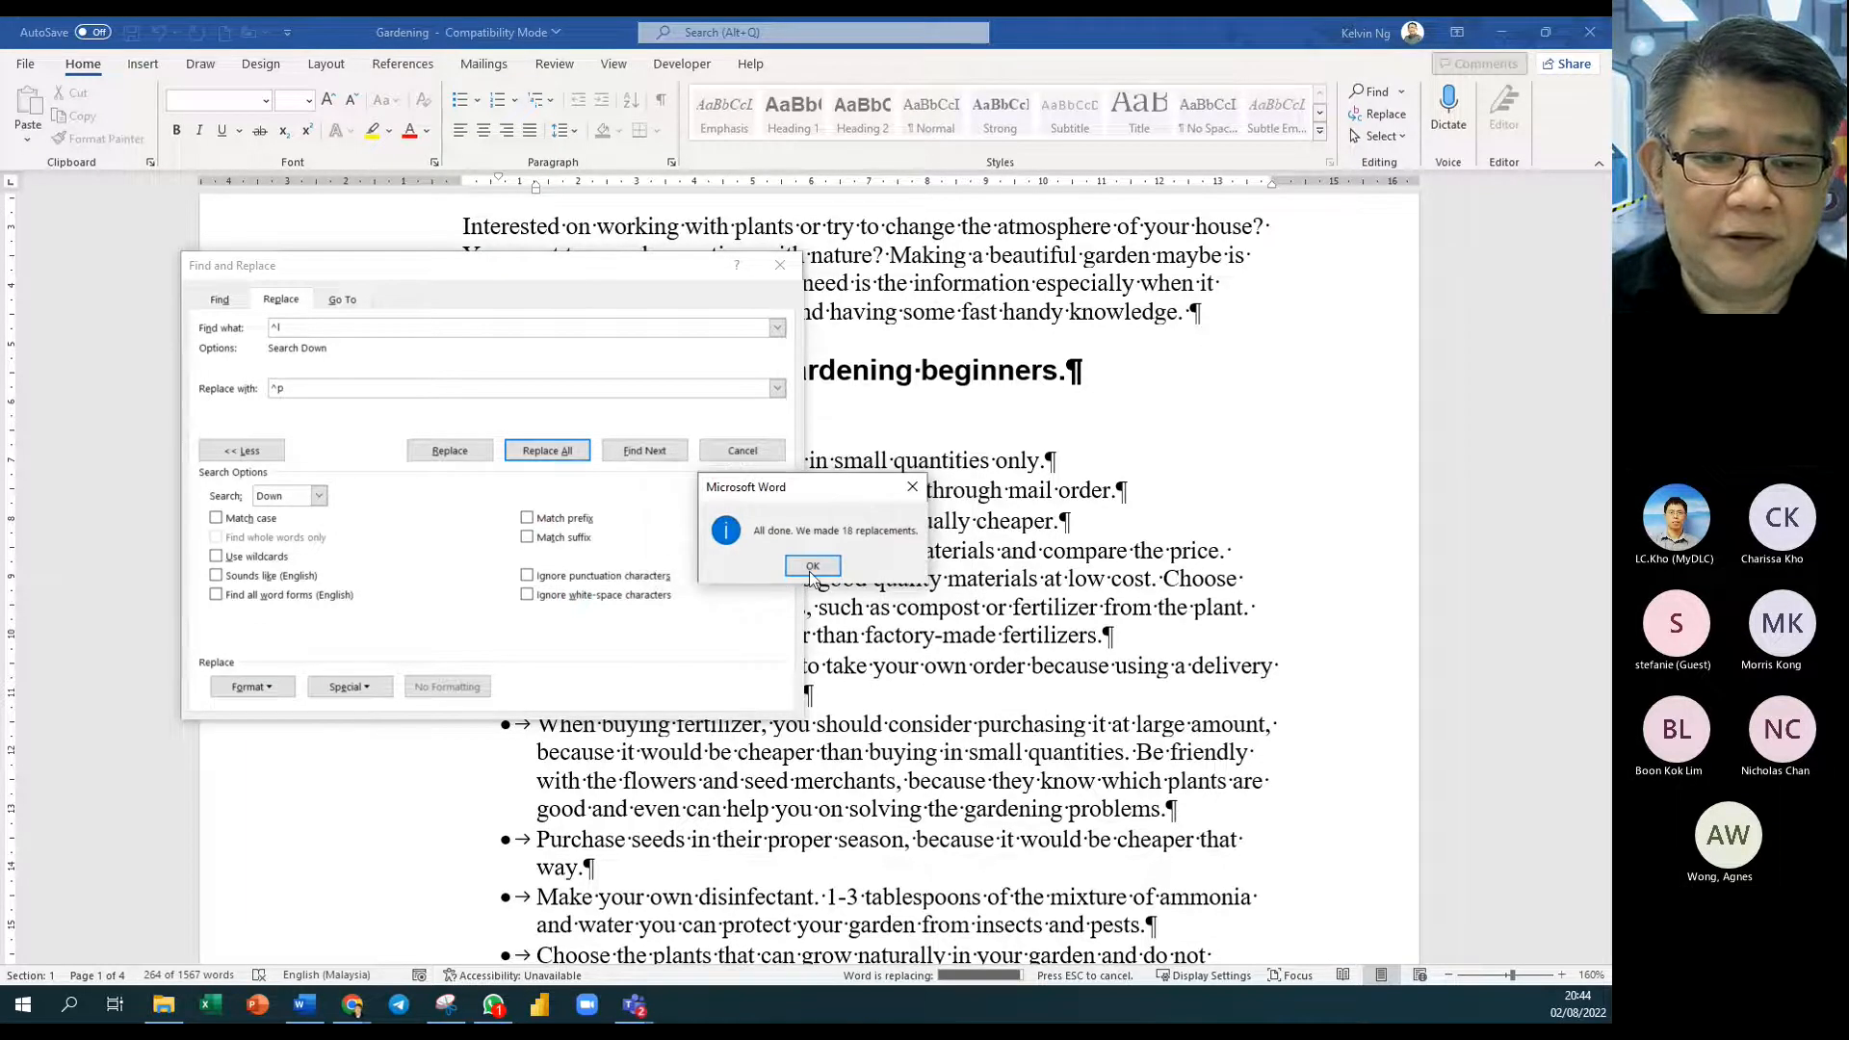
pyautogui.press('Return')
pyautogui.click(739, 449)
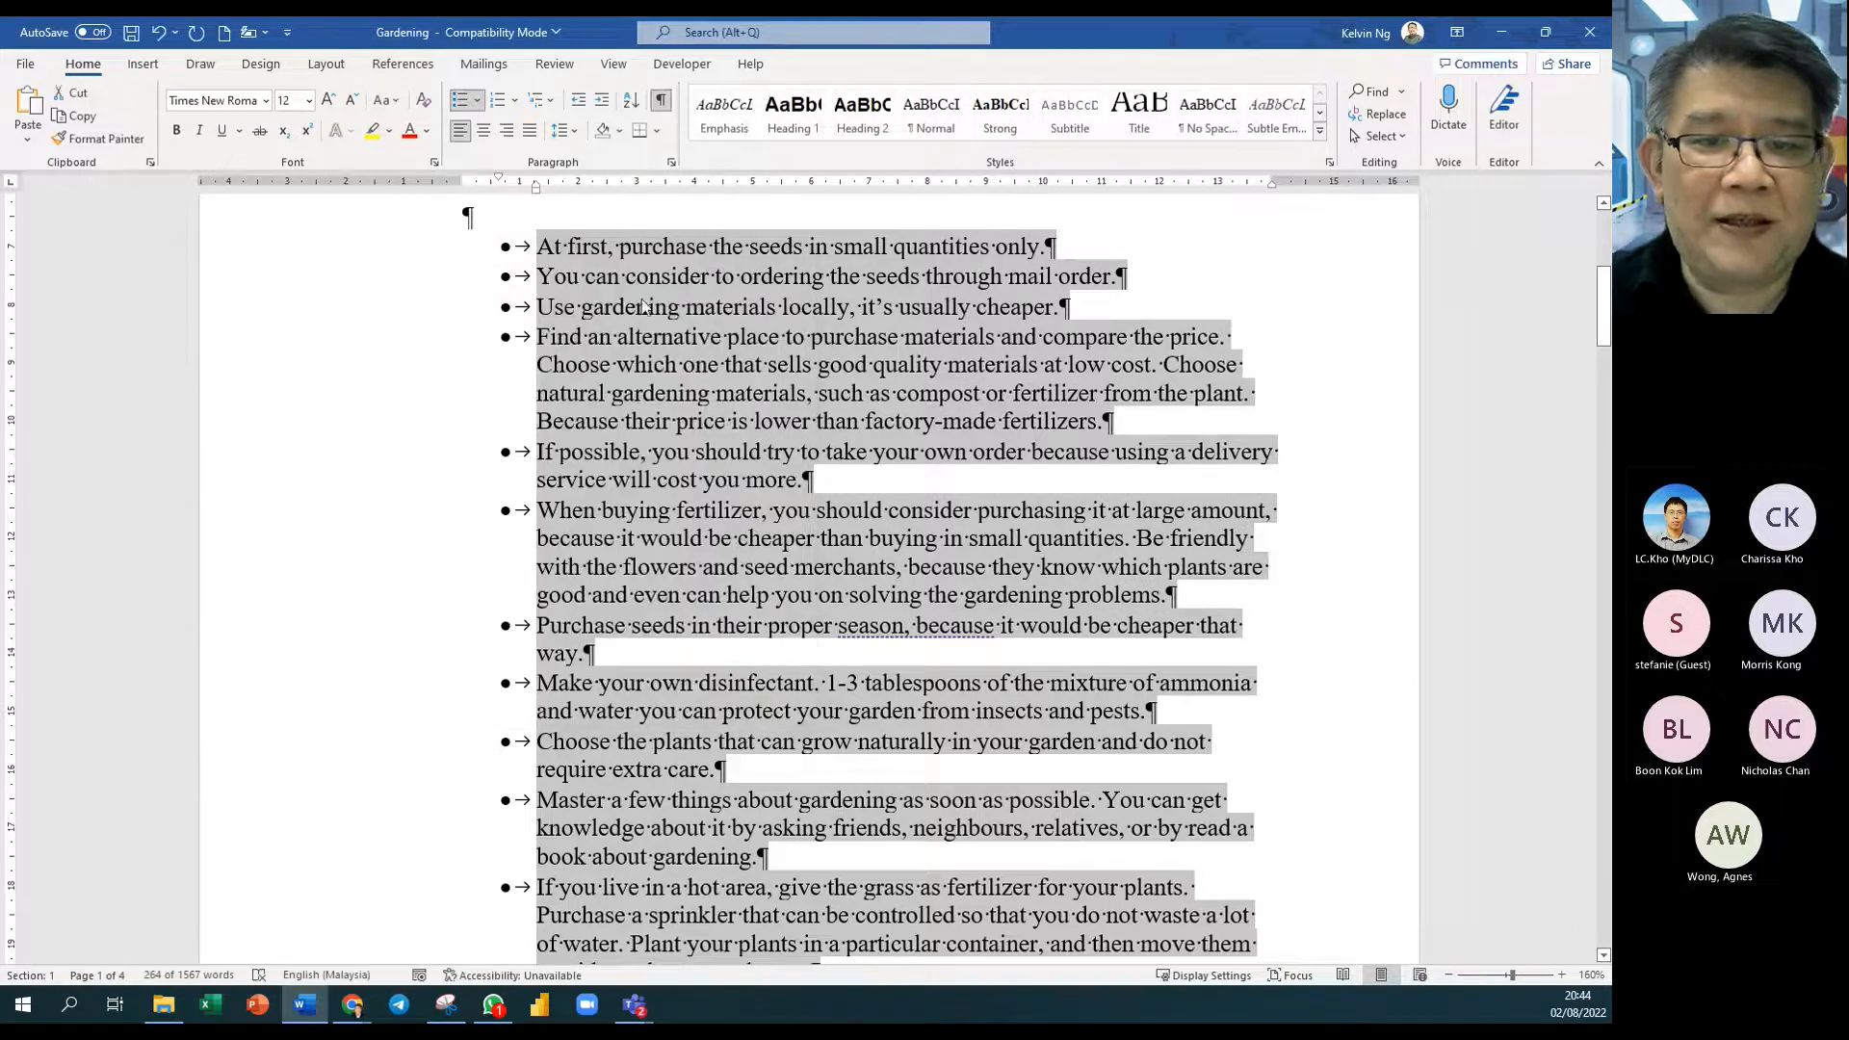
pyautogui.scroll(4, 553, 494)
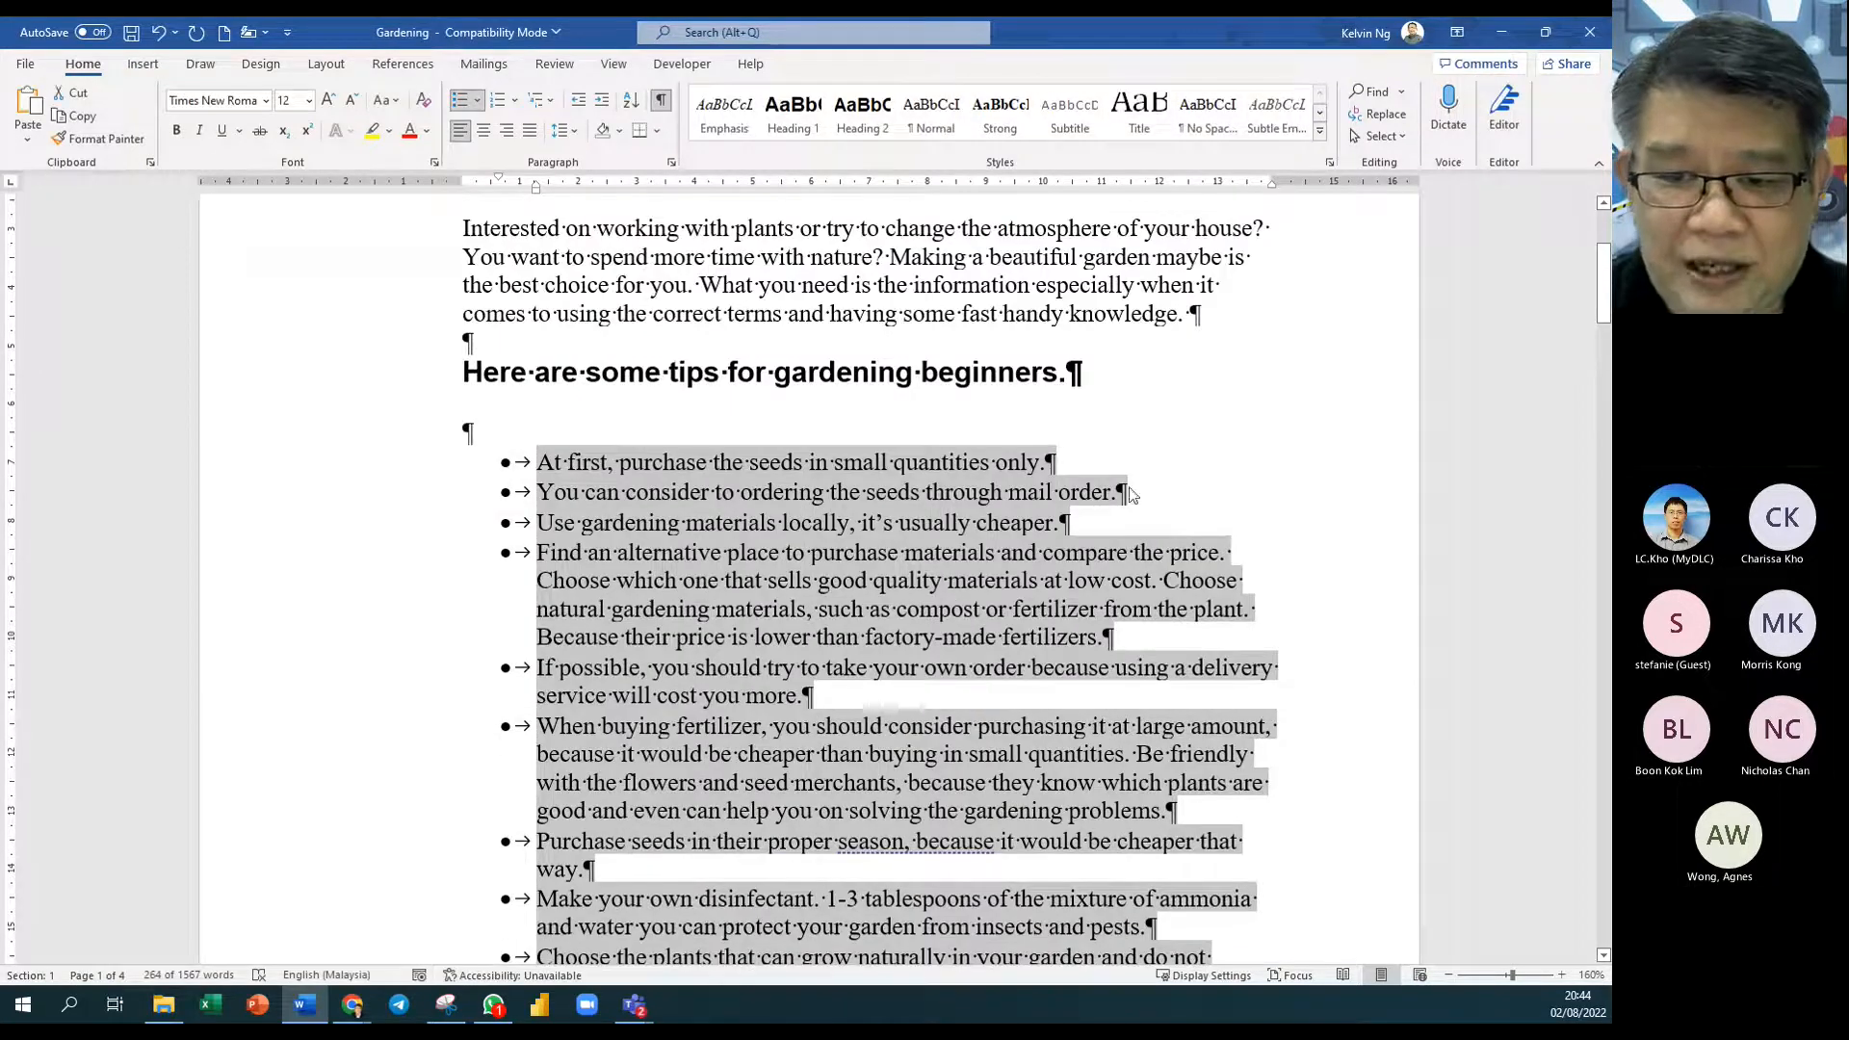
pyautogui.click(706, 523)
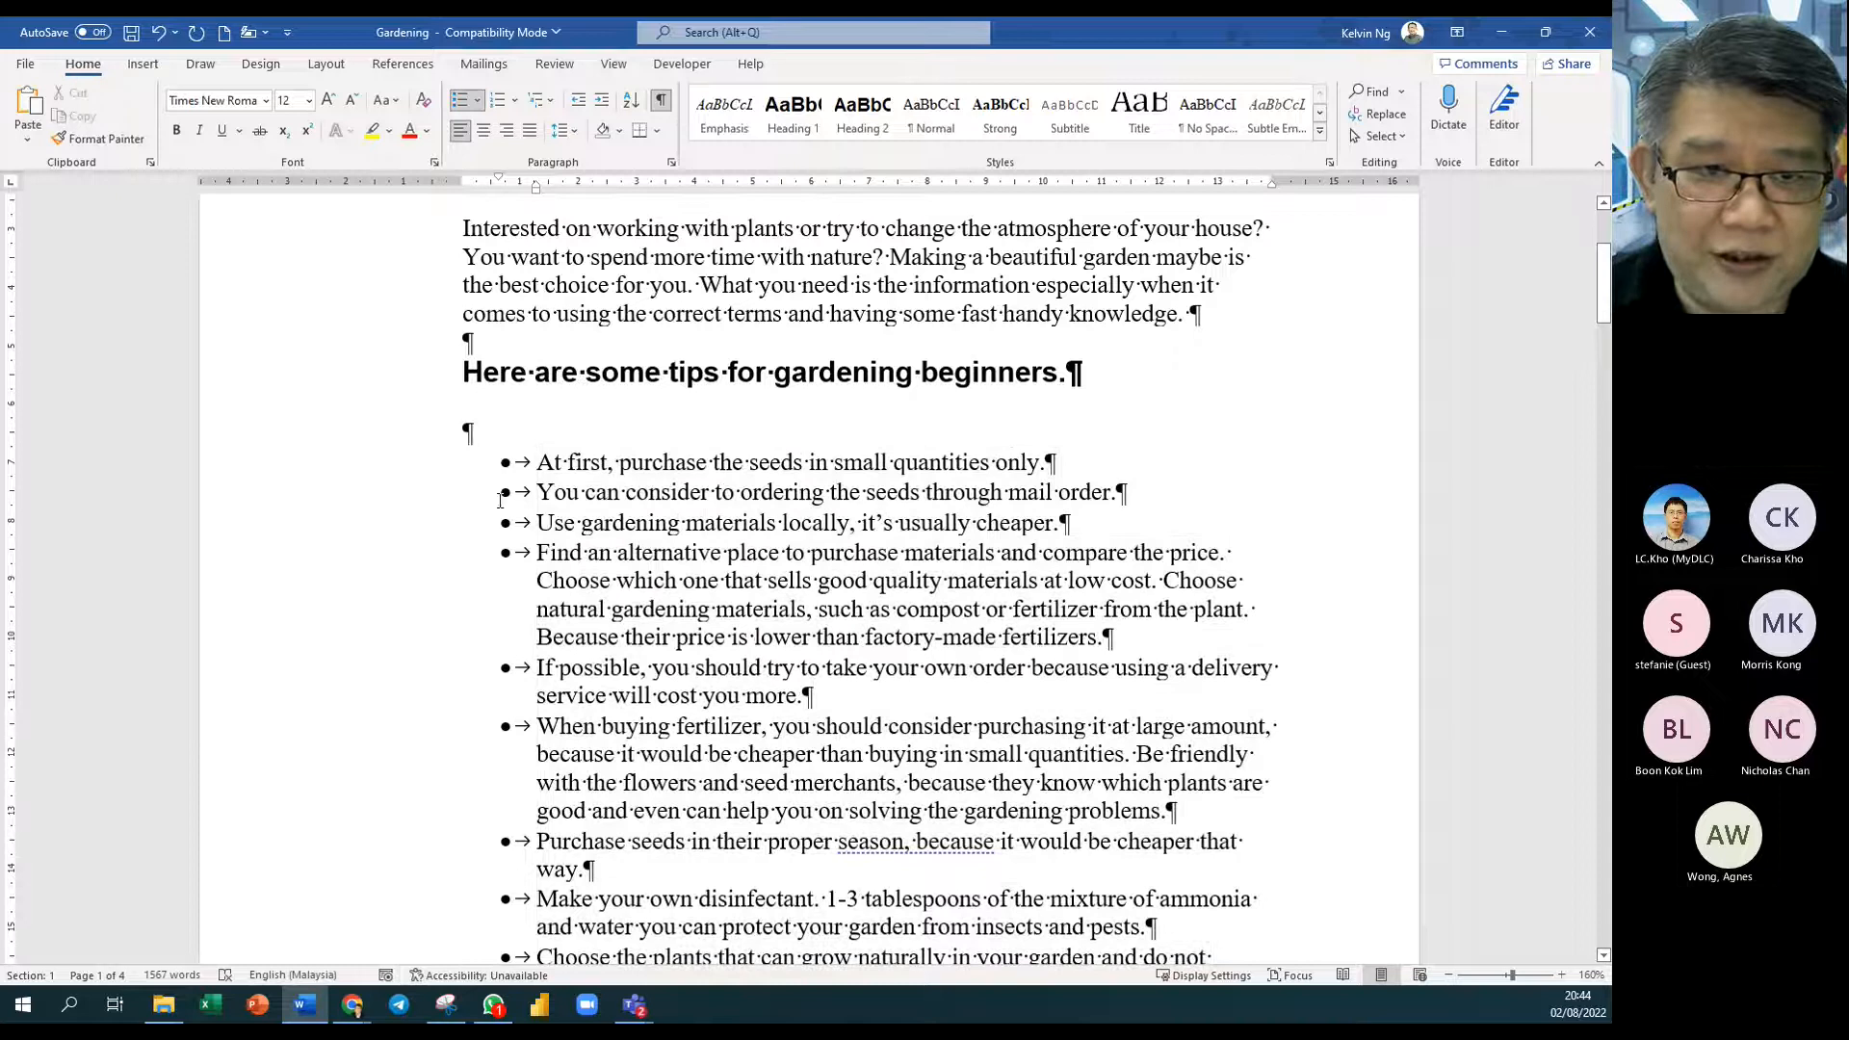
# Step: Hide the formatting marks to check the bulleted tips list, and show the marks again
pyautogui.click(665, 102)
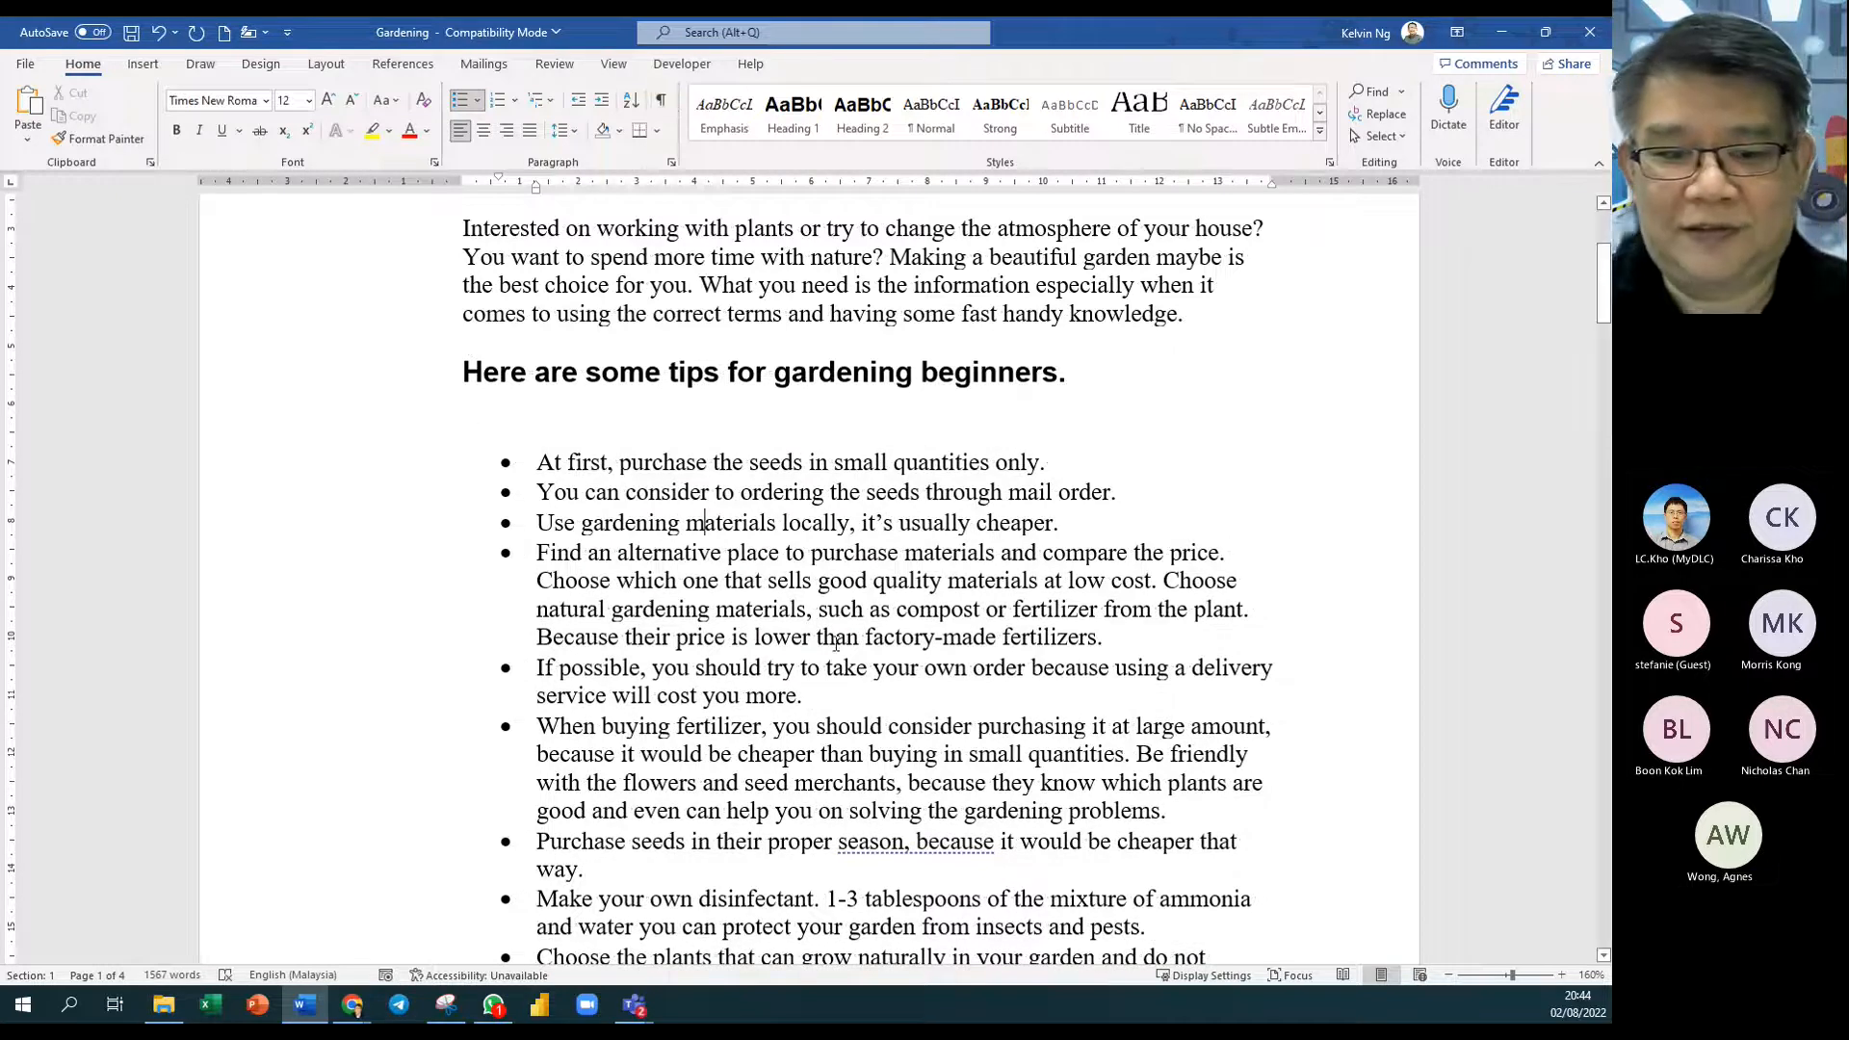
pyautogui.scroll(-5, 838, 650)
pyautogui.scroll(5, 838, 651)
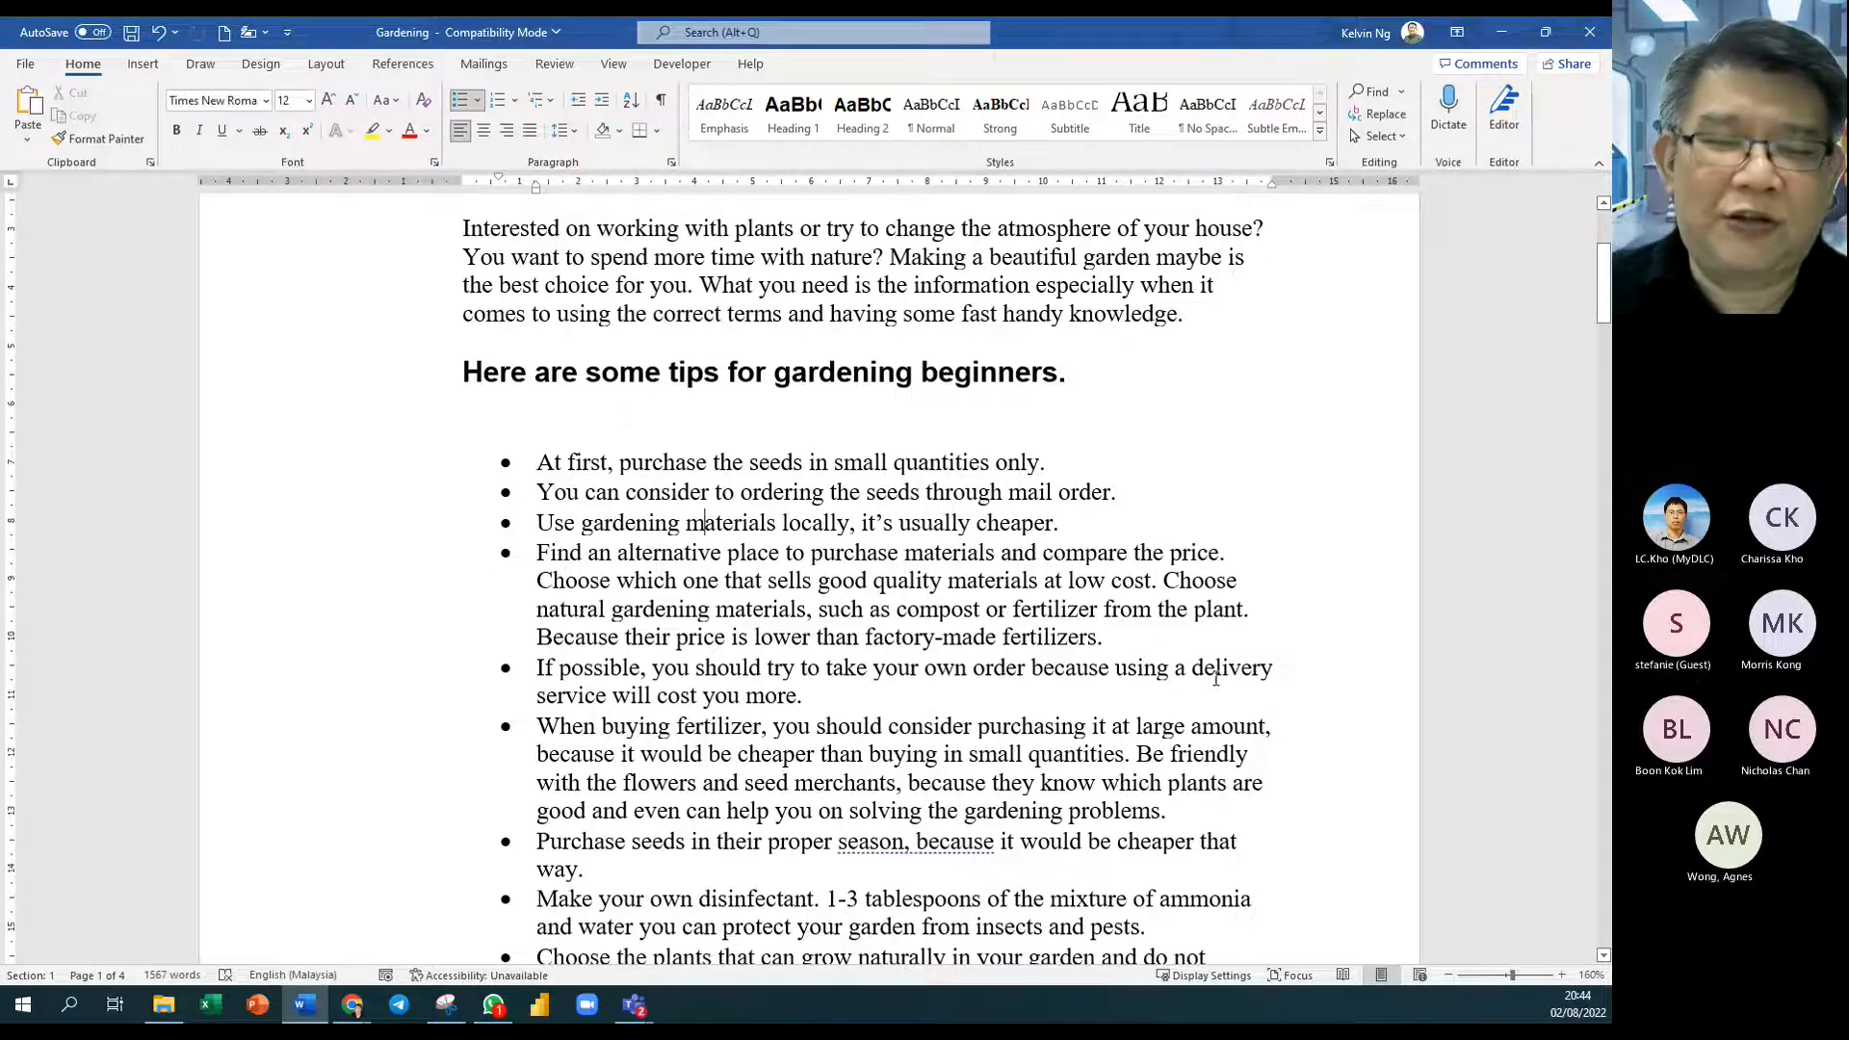
pyautogui.click(661, 101)
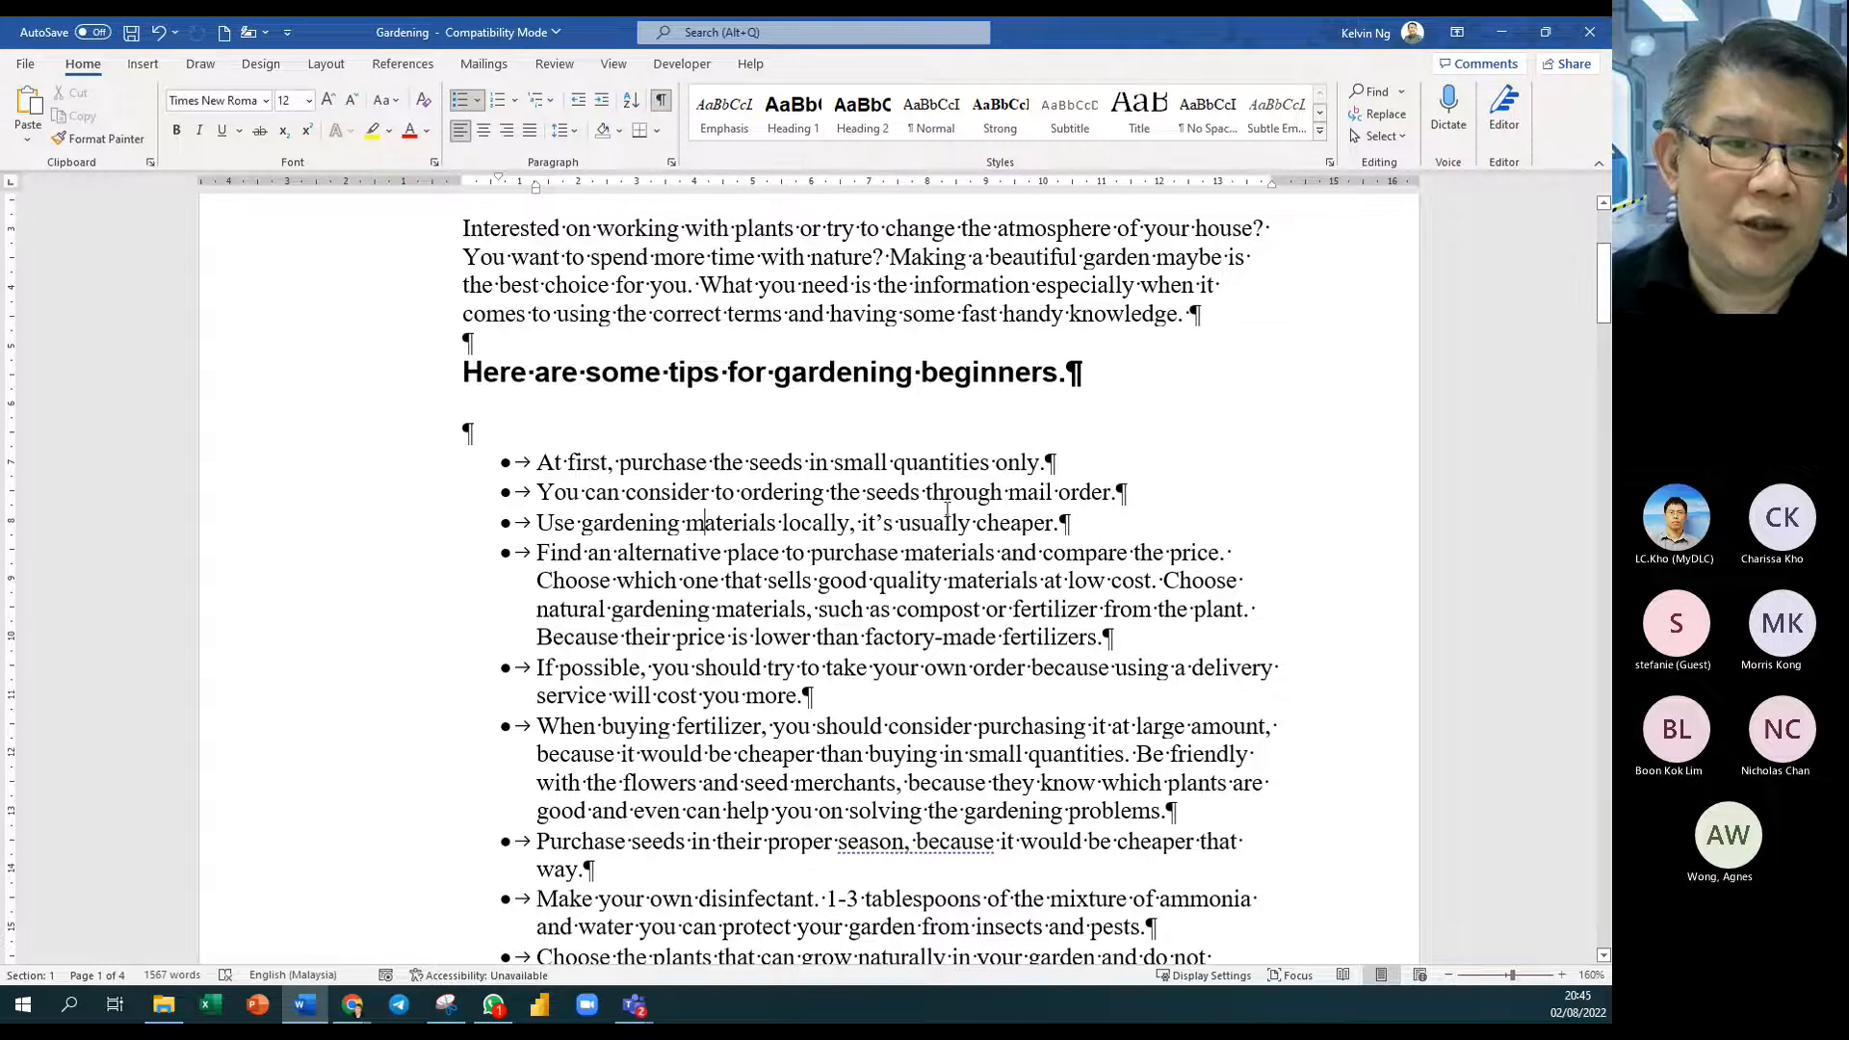
# Step: Select the paragraph mark after the "Gardening" title and examine the paragraph marks throughout the headings and bulleted tips
pyautogui.scroll(3, 947, 511)
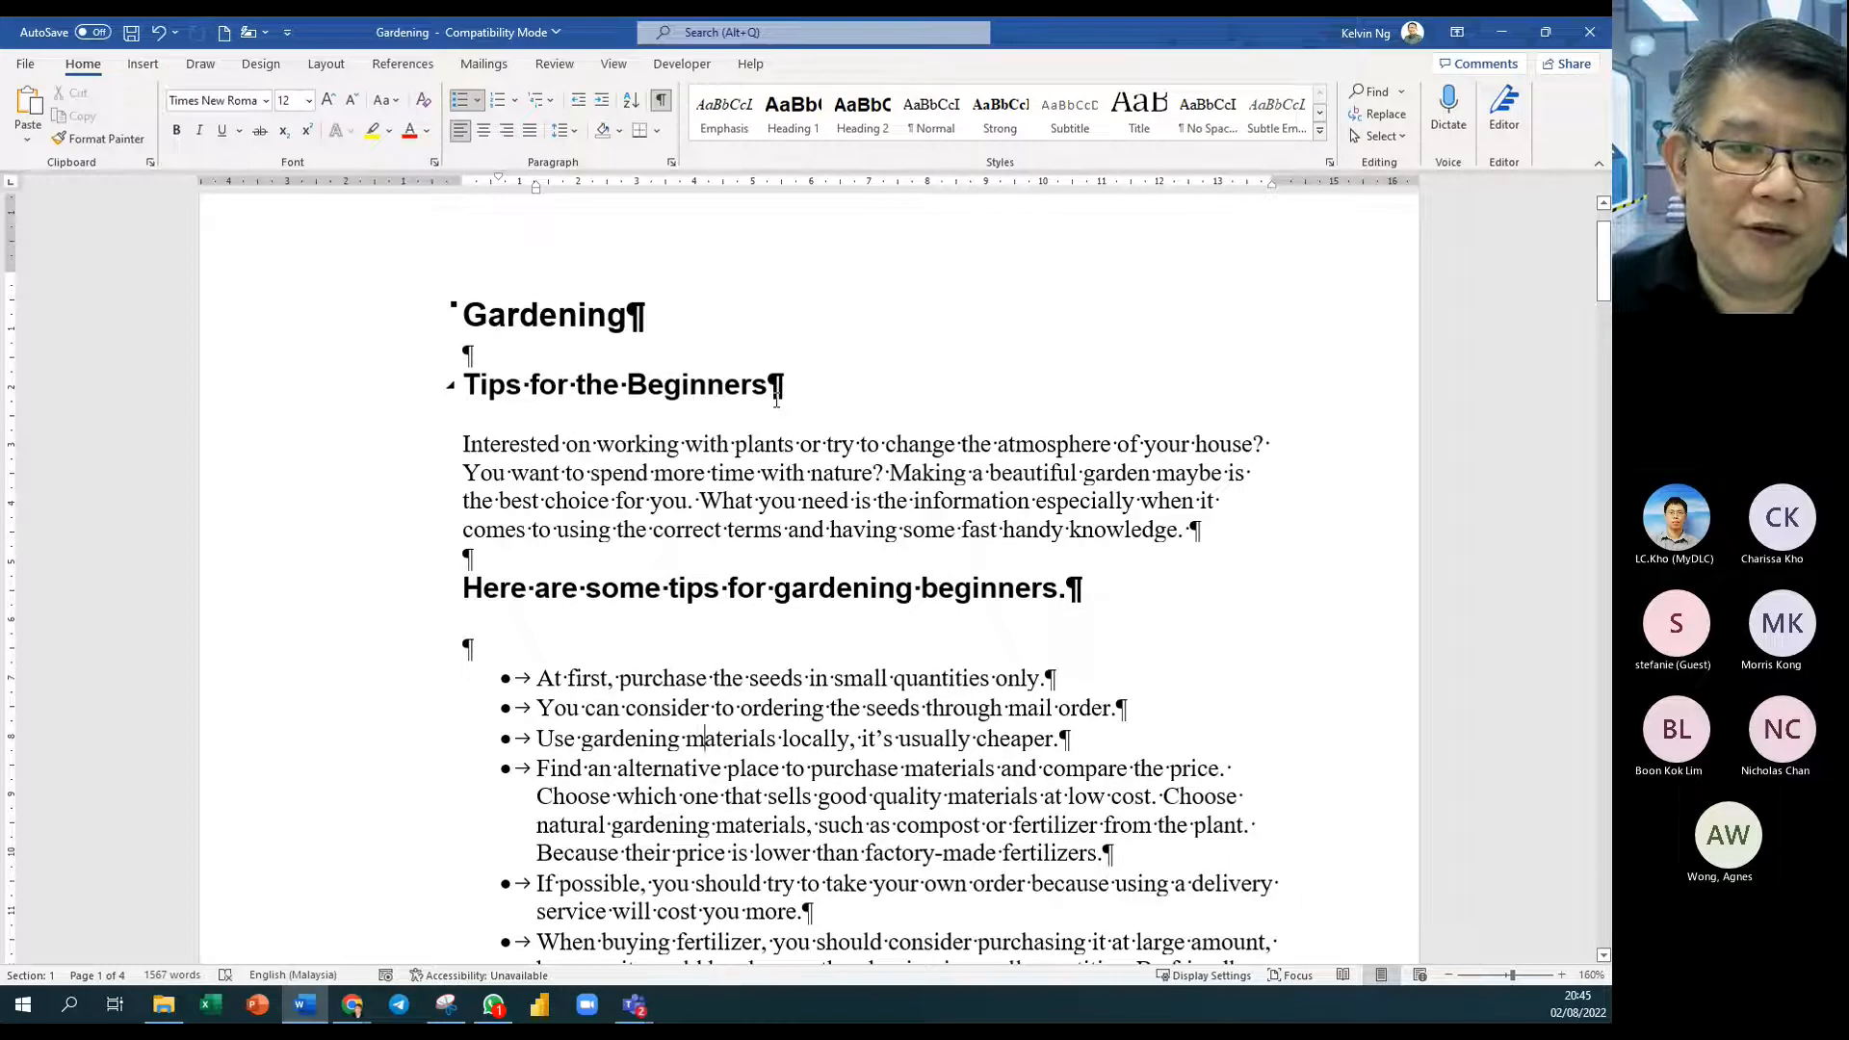
pyautogui.doubleClick(642, 315)
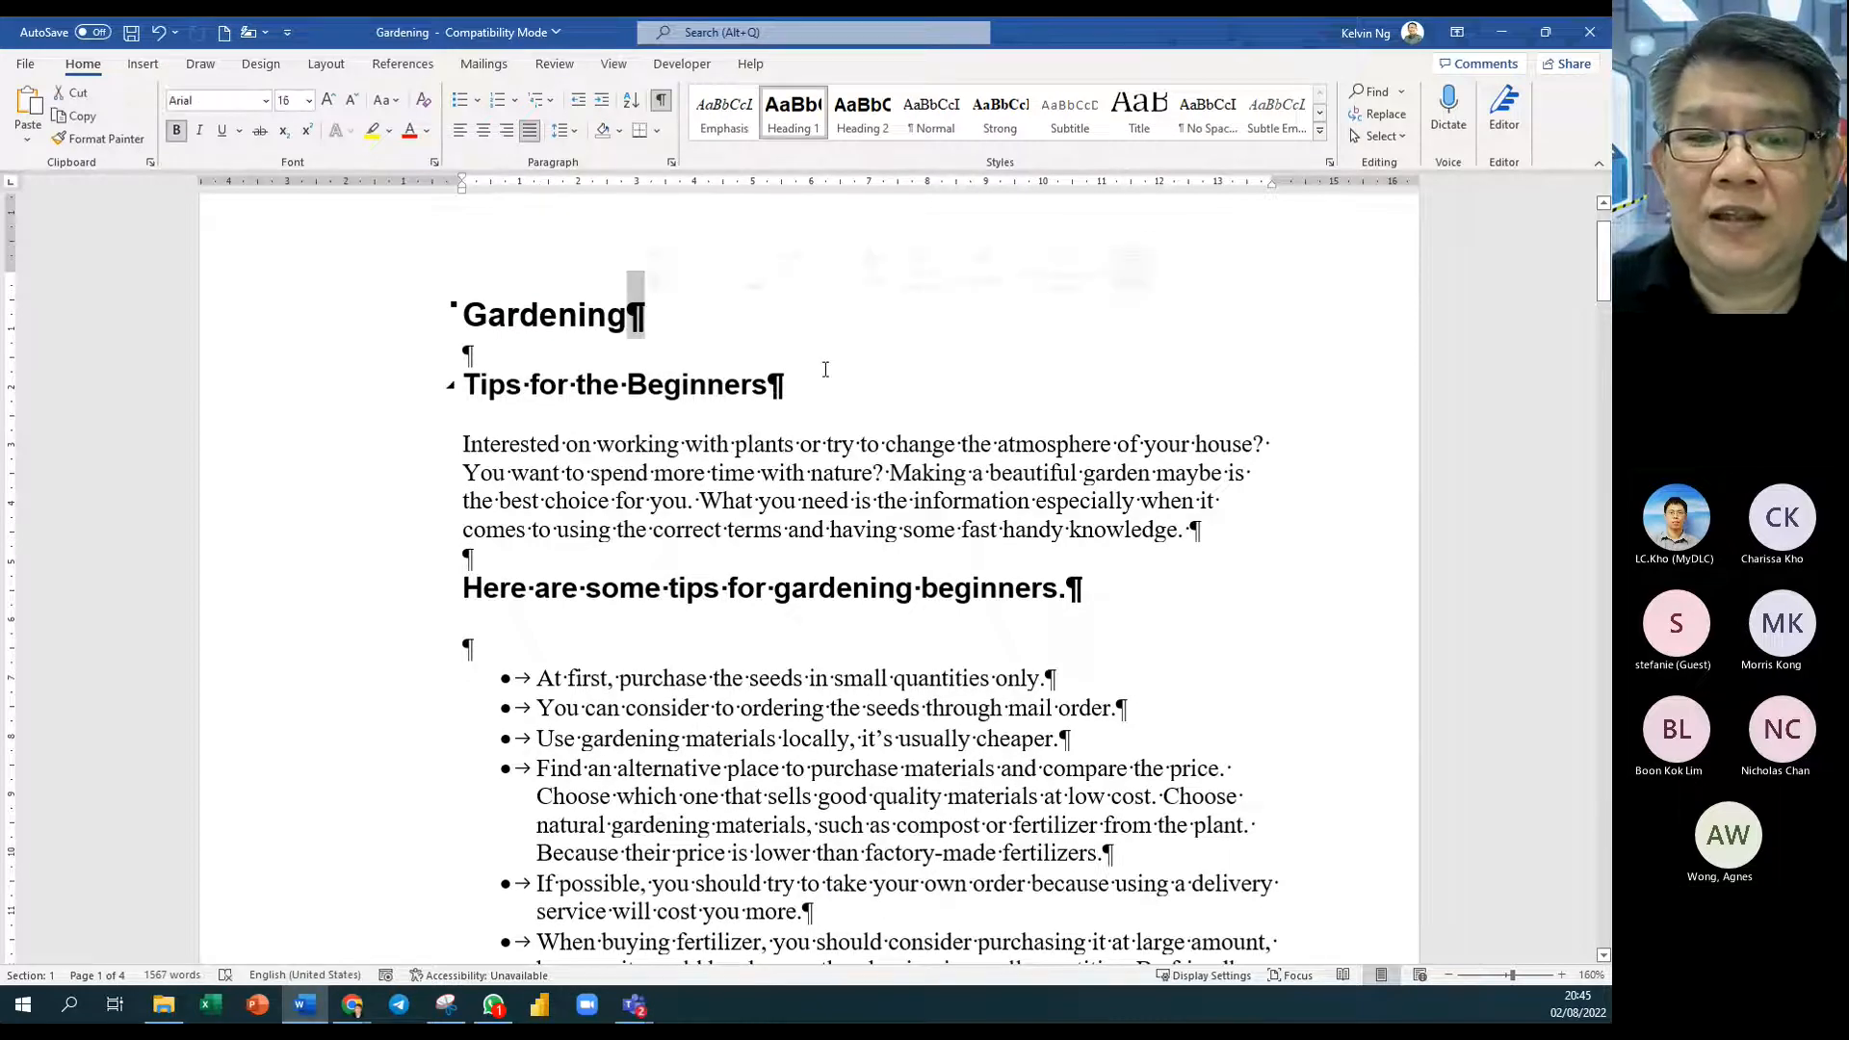
pyautogui.scroll(1, 825, 369)
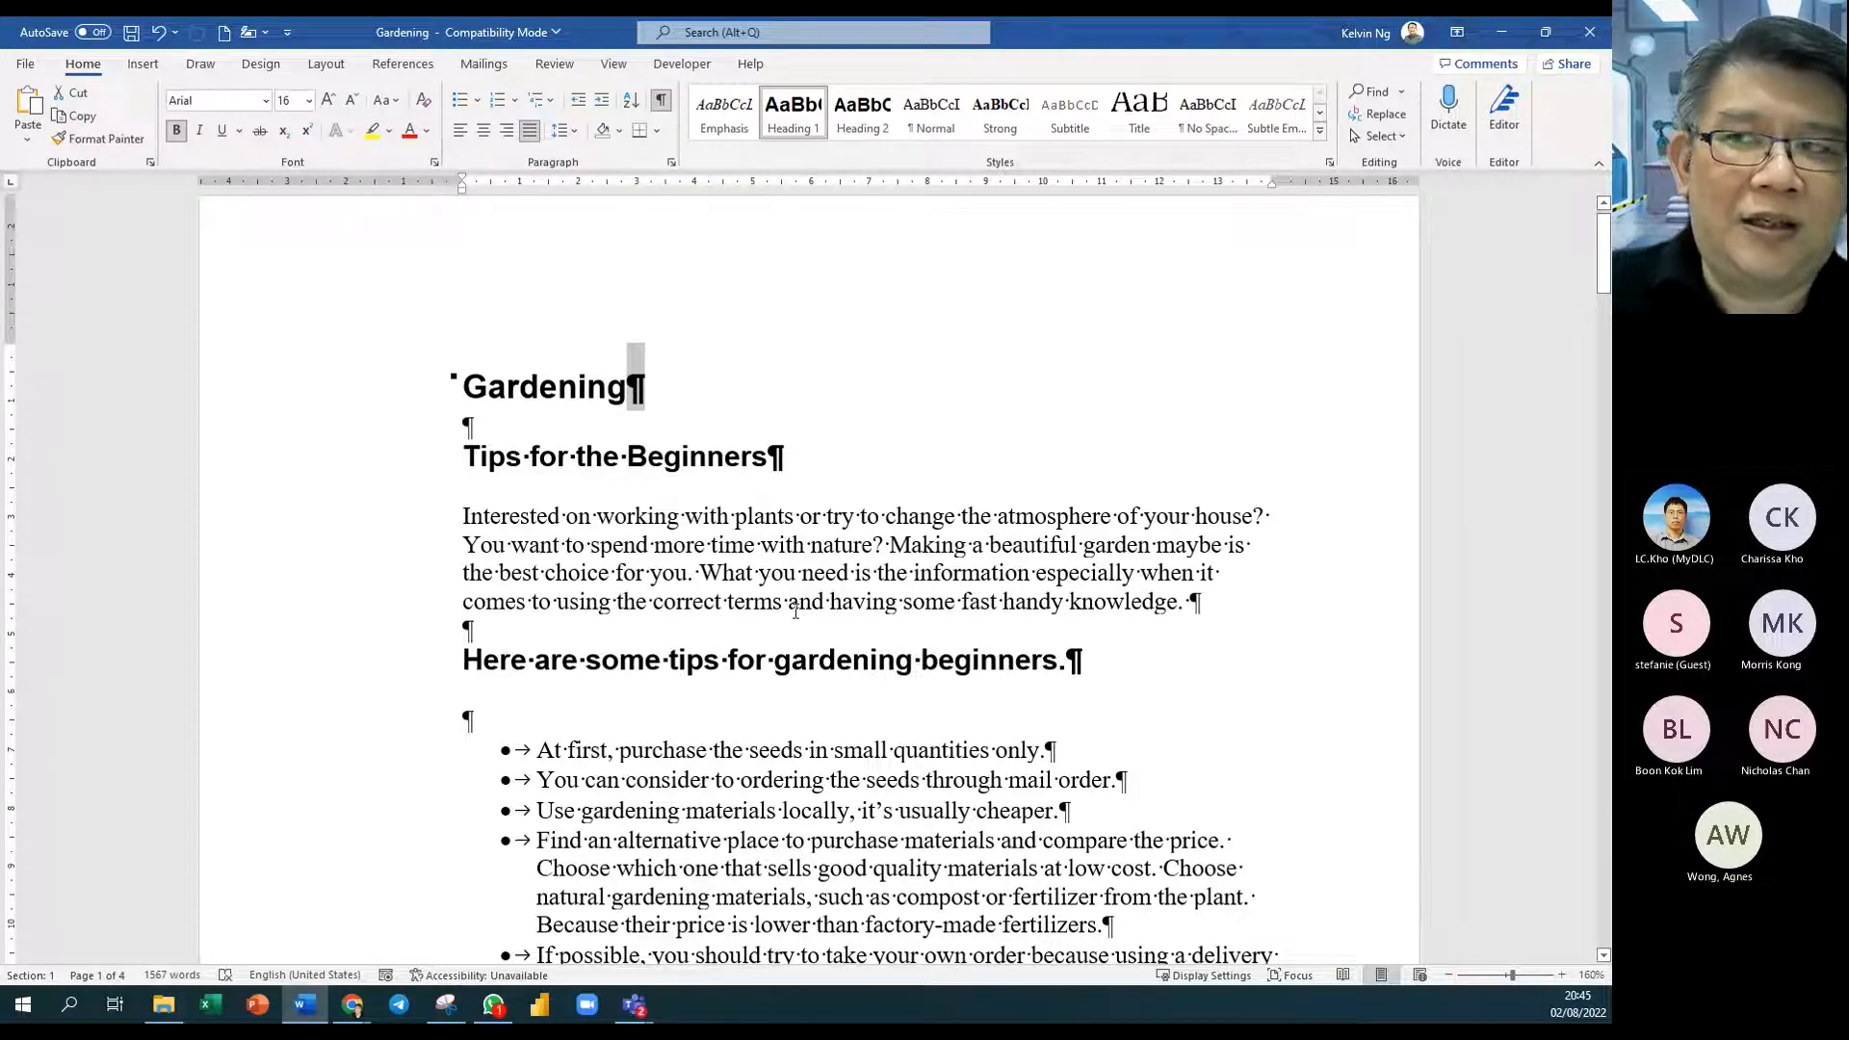
pyautogui.scroll(-4, 795, 612)
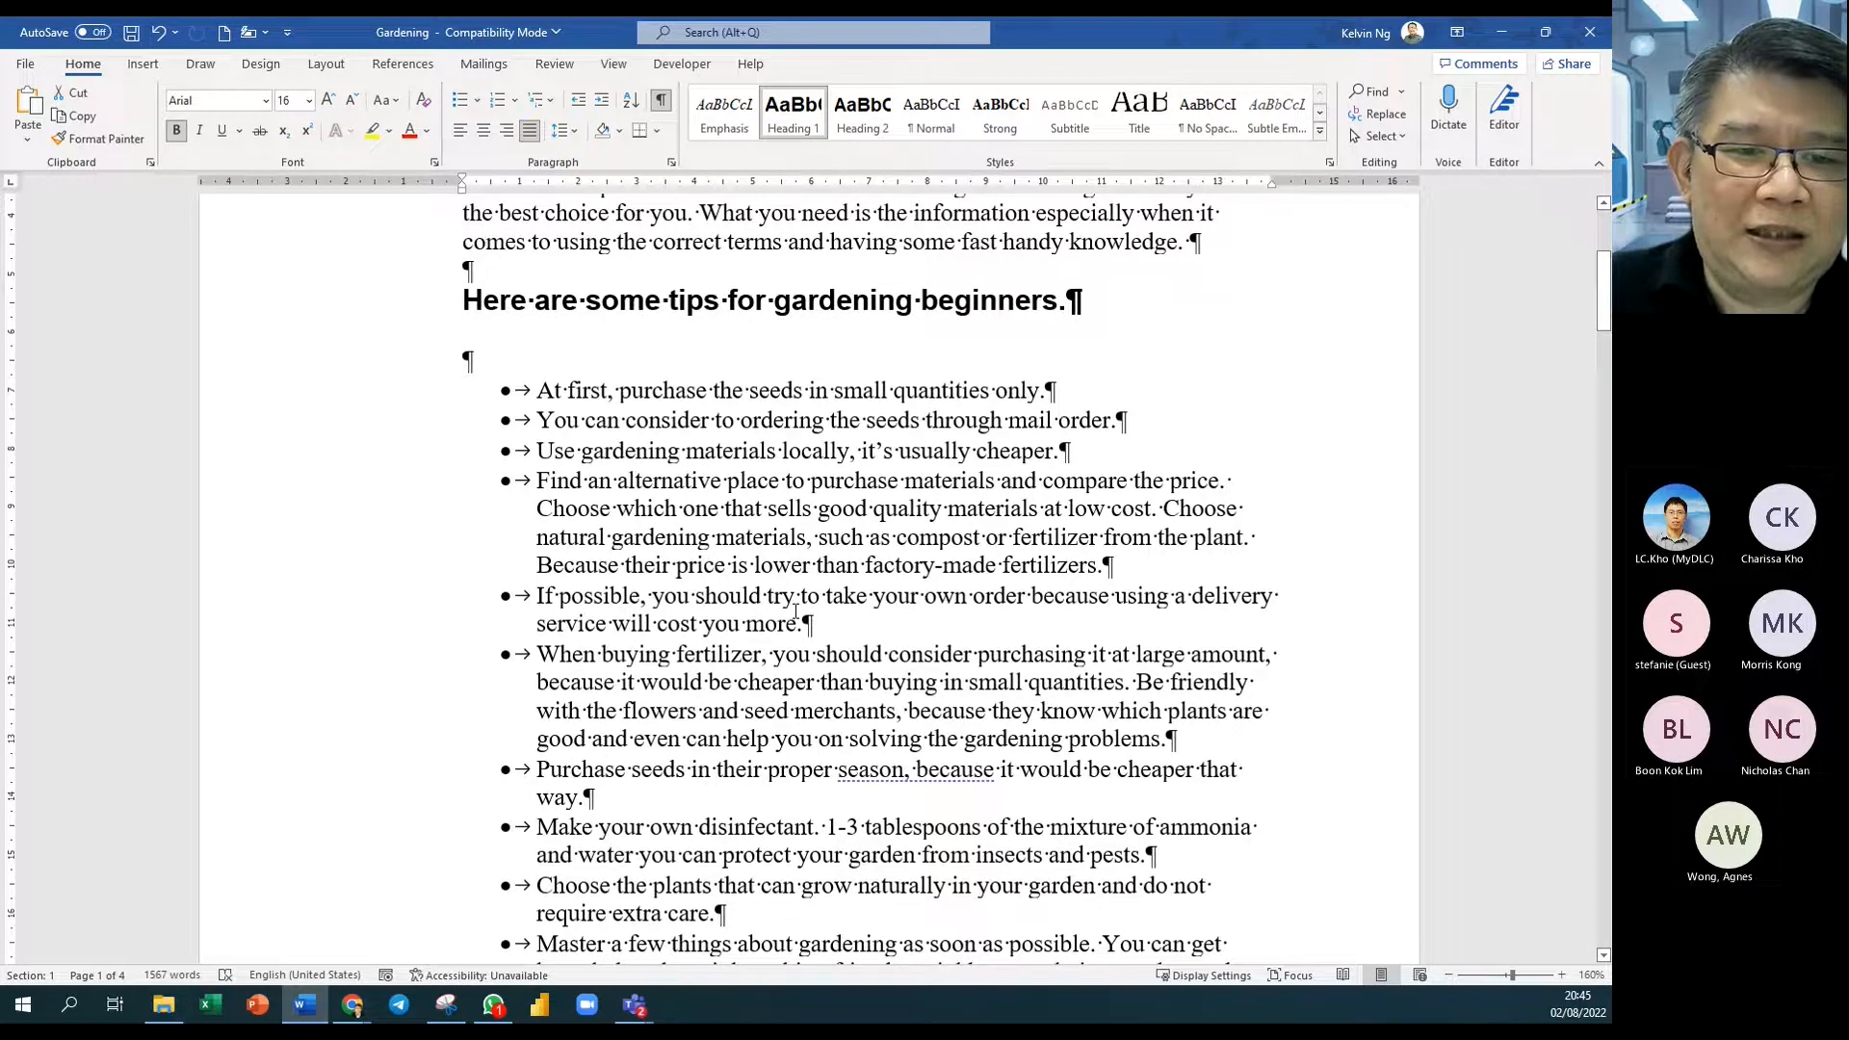
pyautogui.scroll(-5, 795, 612)
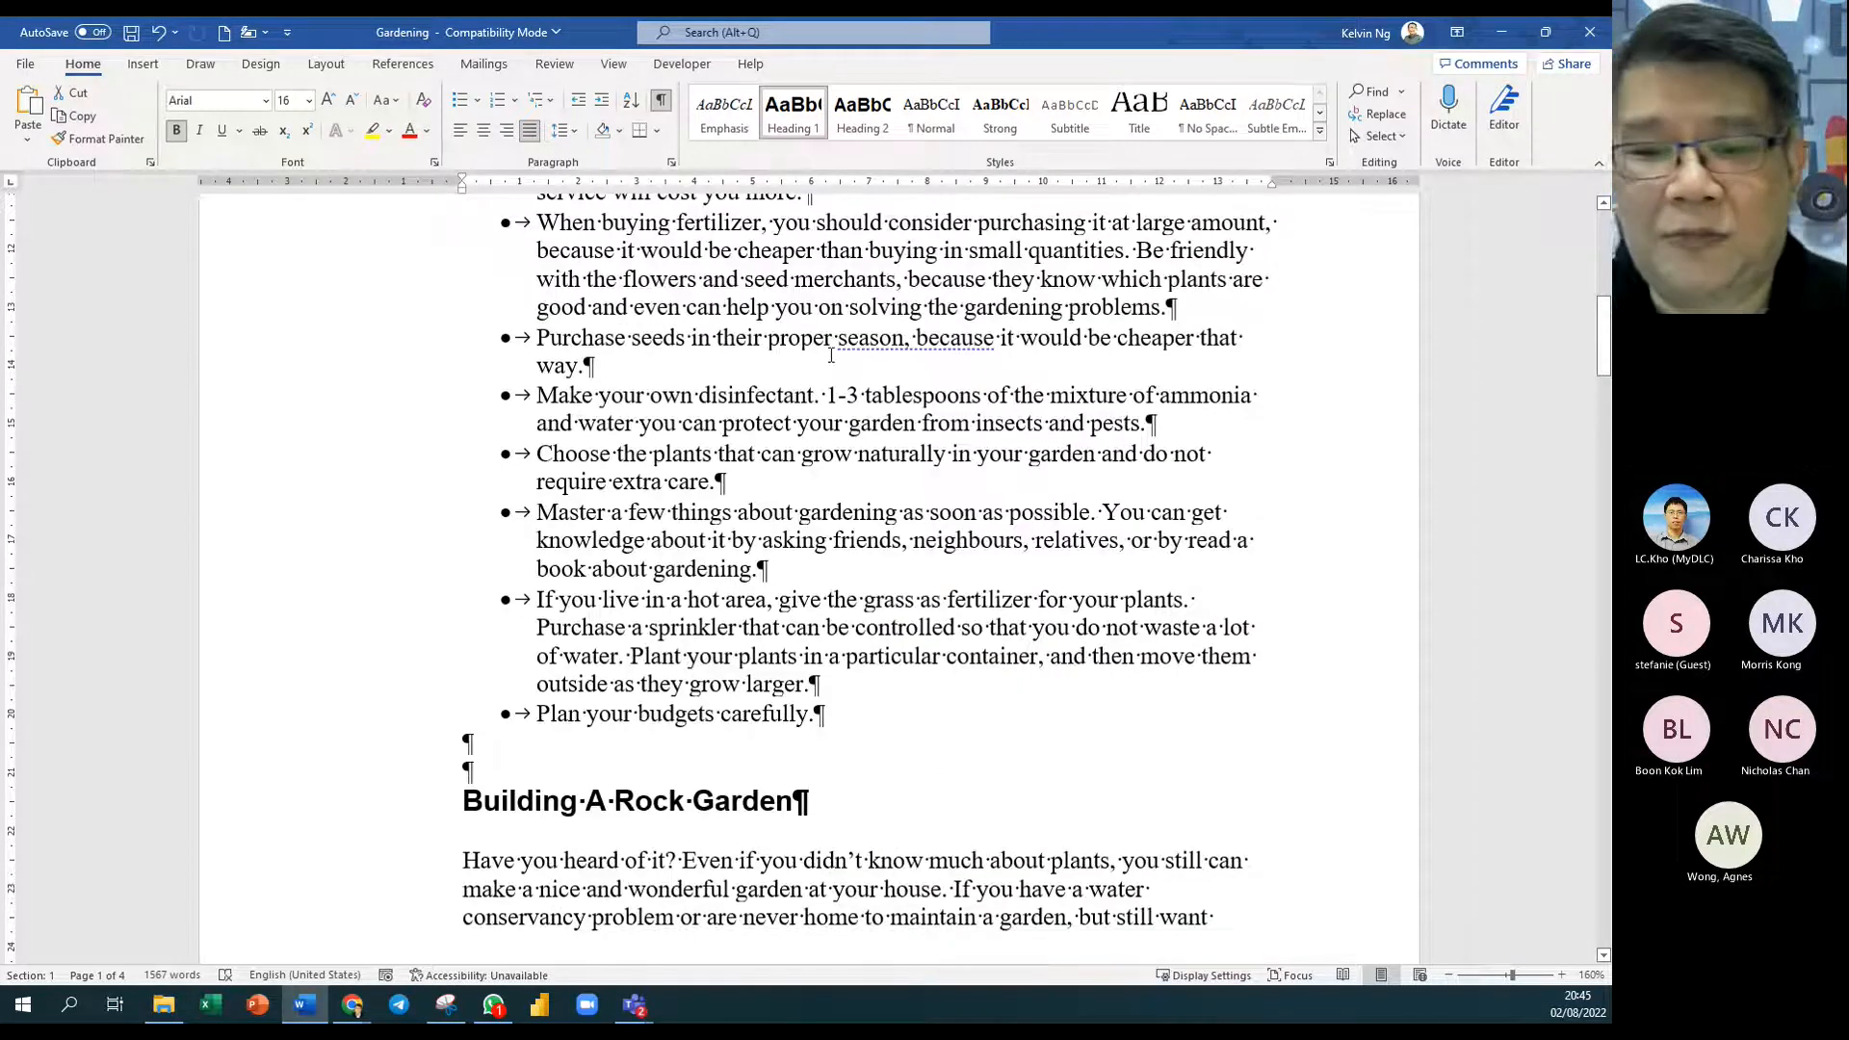
pyautogui.scroll(5, 832, 355)
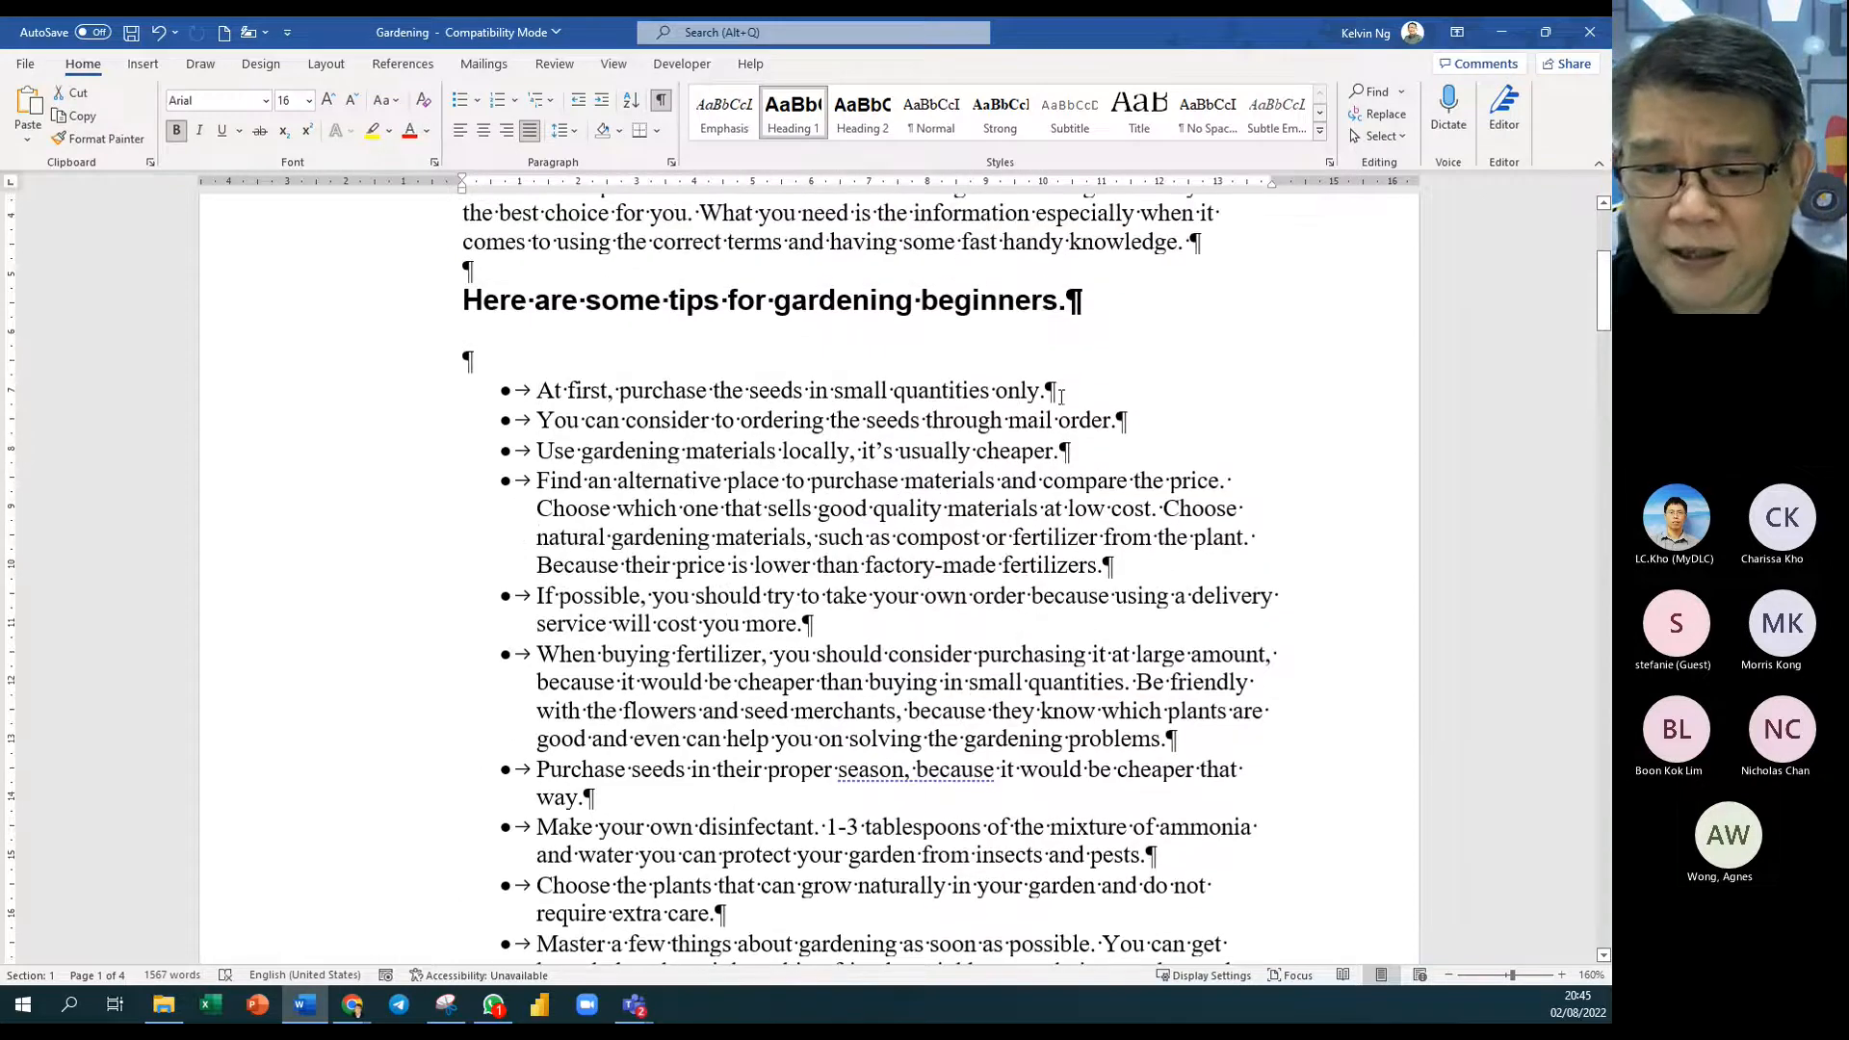
pyautogui.scroll(4, 704, 354)
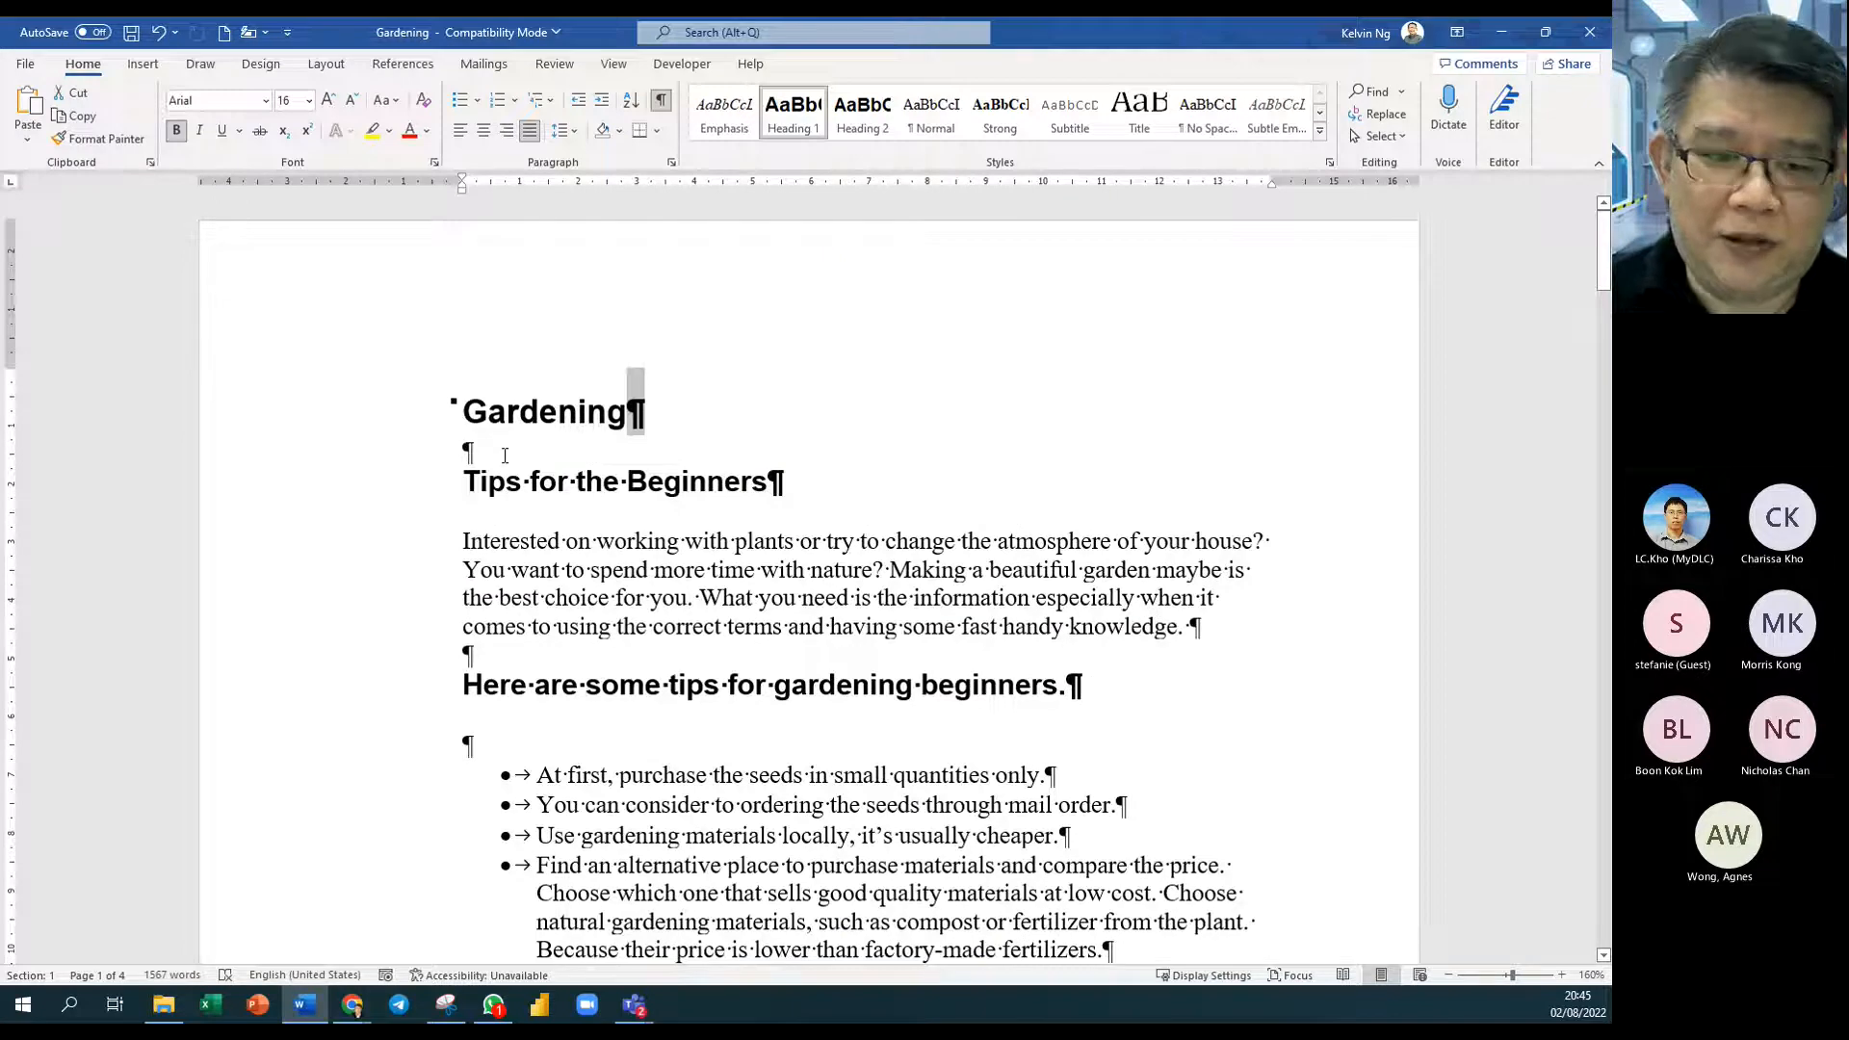
# Step: Insert six more empty paragraphs between the "Gardening" title and the "Tips for the Beginners" heading
pyautogui.click(505, 455)
pyautogui.press('Return')
pyautogui.press('Return')
pyautogui.press('Return')
pyautogui.press('Return')
pyautogui.press('Return')
pyautogui.press('Return')
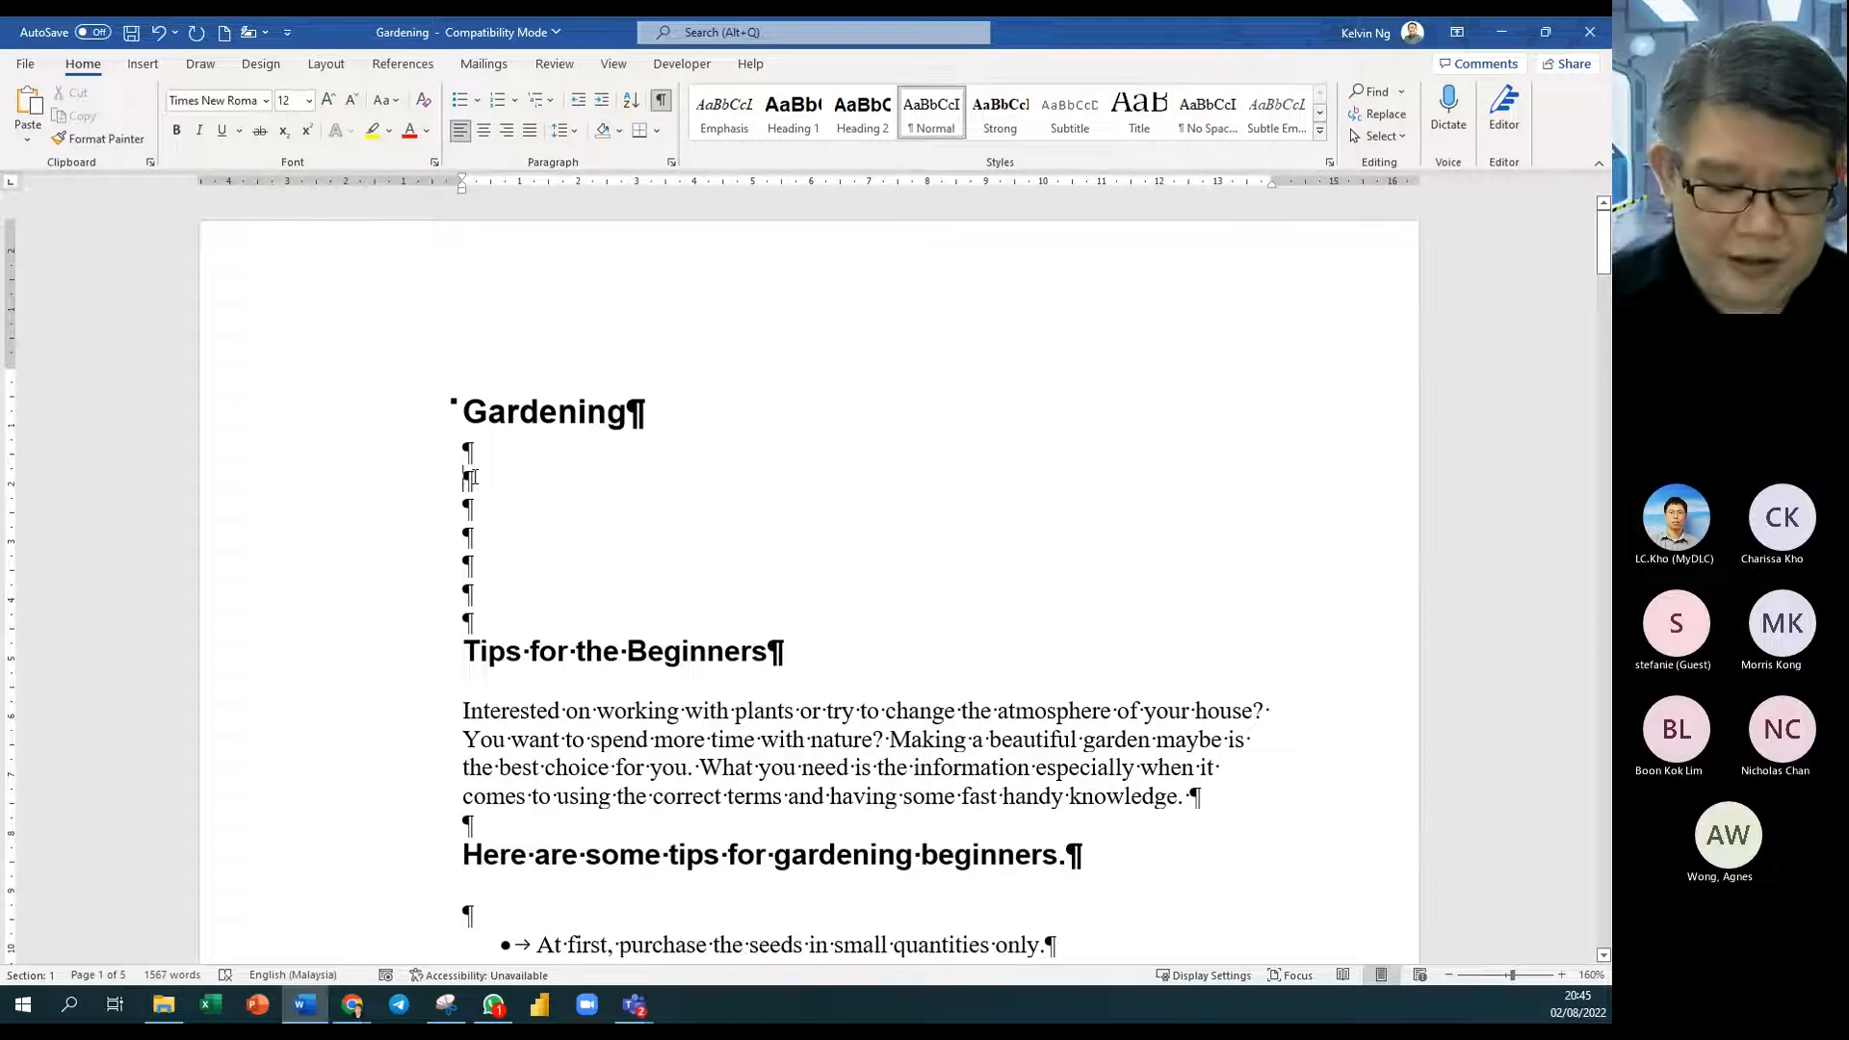
# Step: Enter the street line of a sample address in the second empty paragraph below the "Gardening" title
pyautogui.click(473, 478)
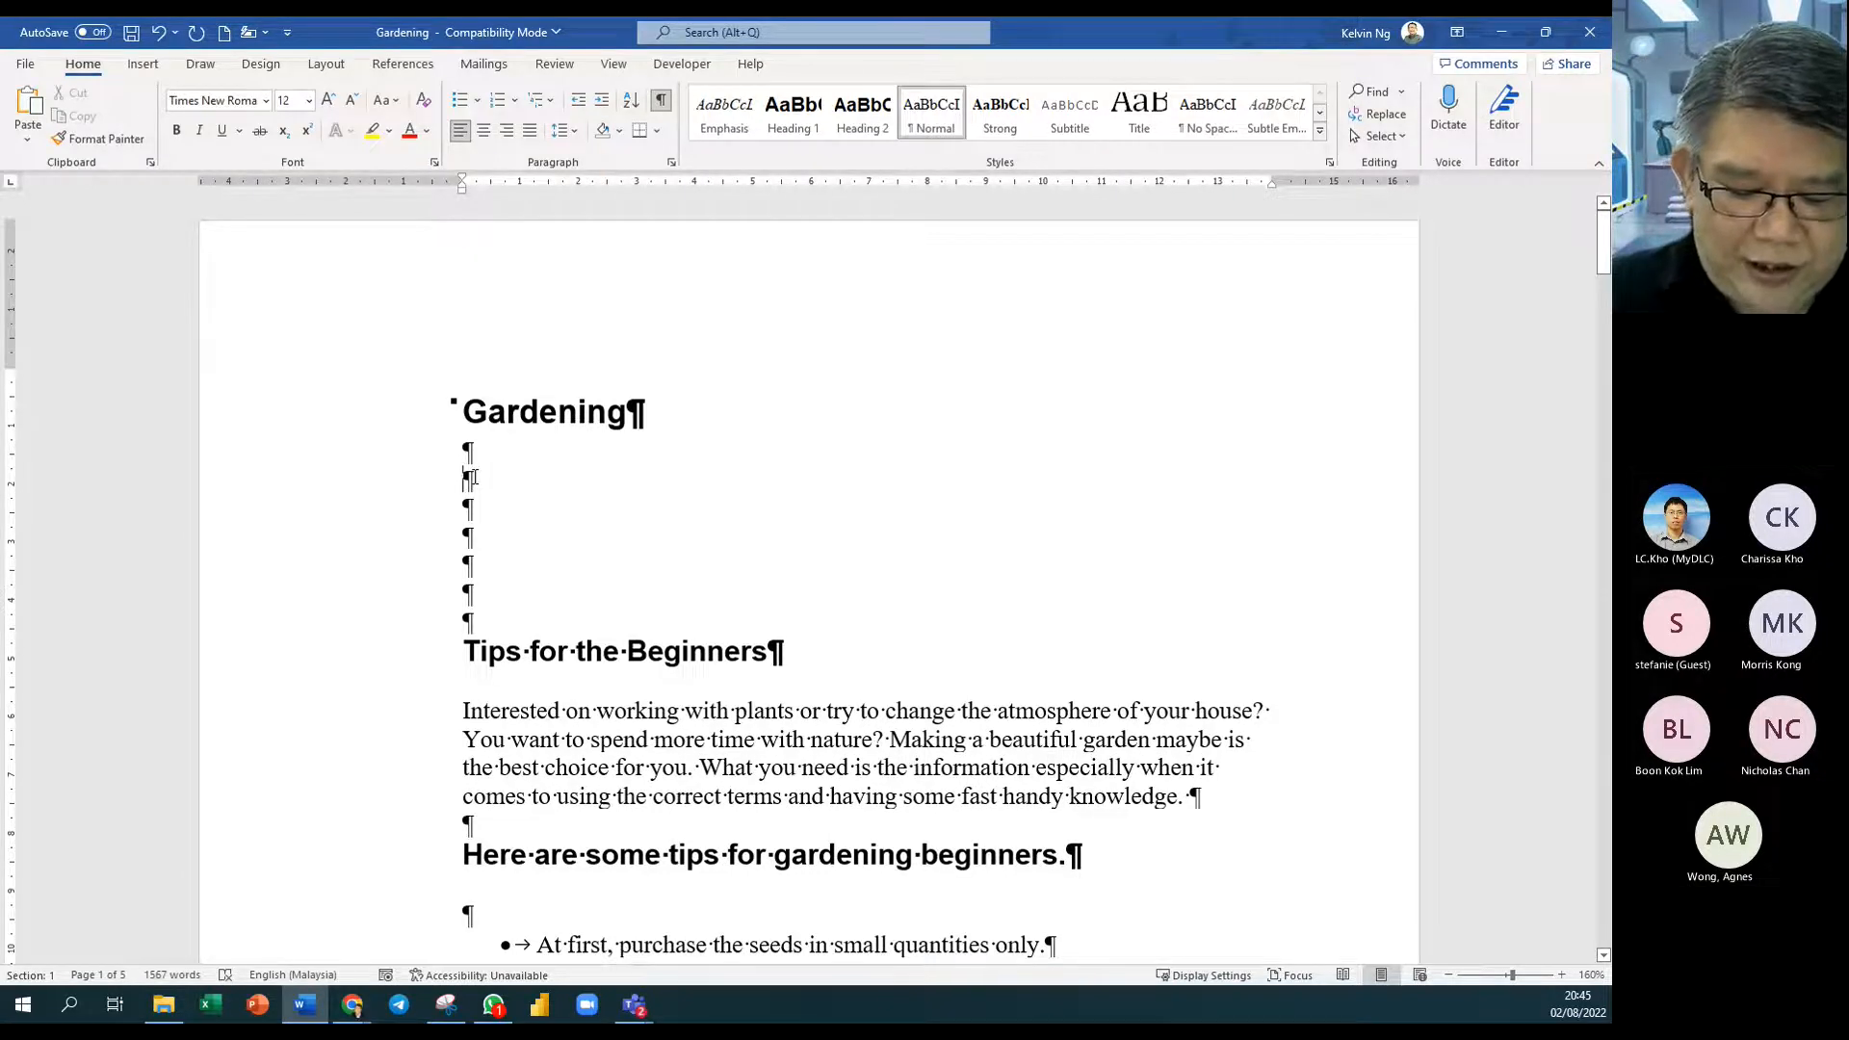
pyautogui.write('No')
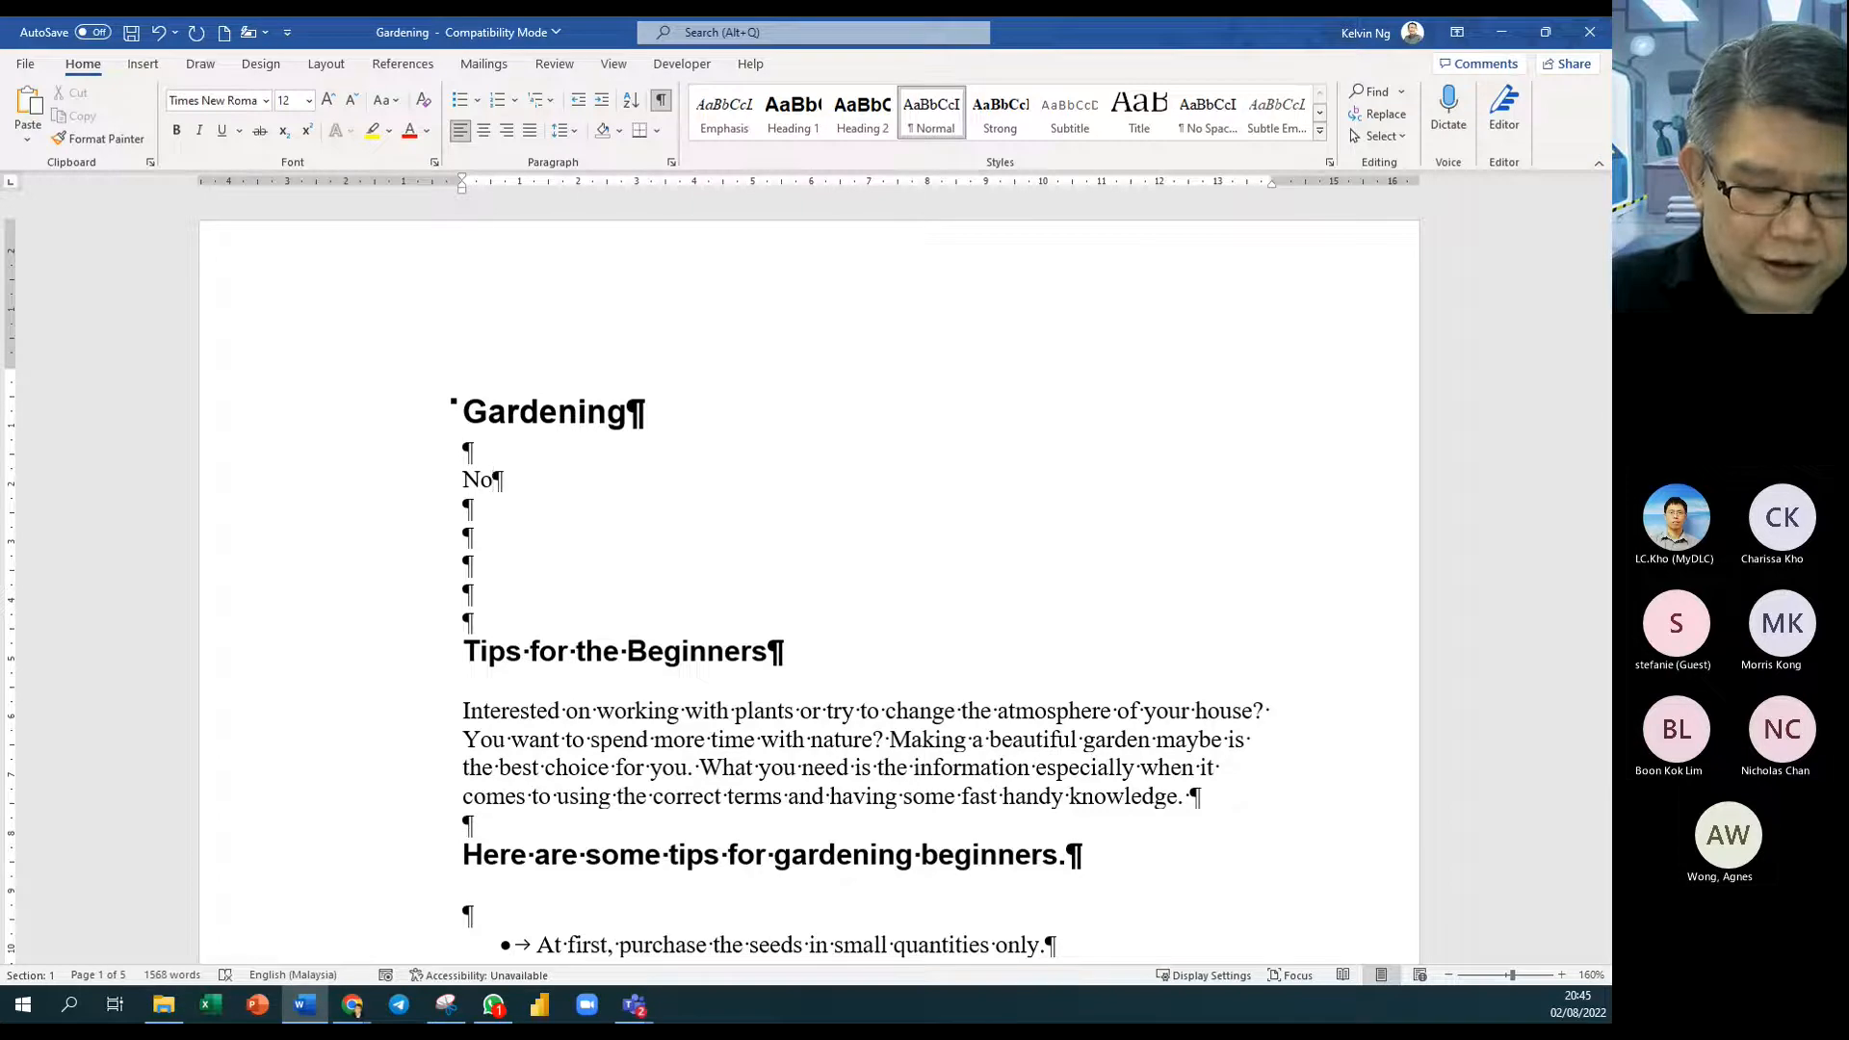
pyautogui.write(' 2, ')
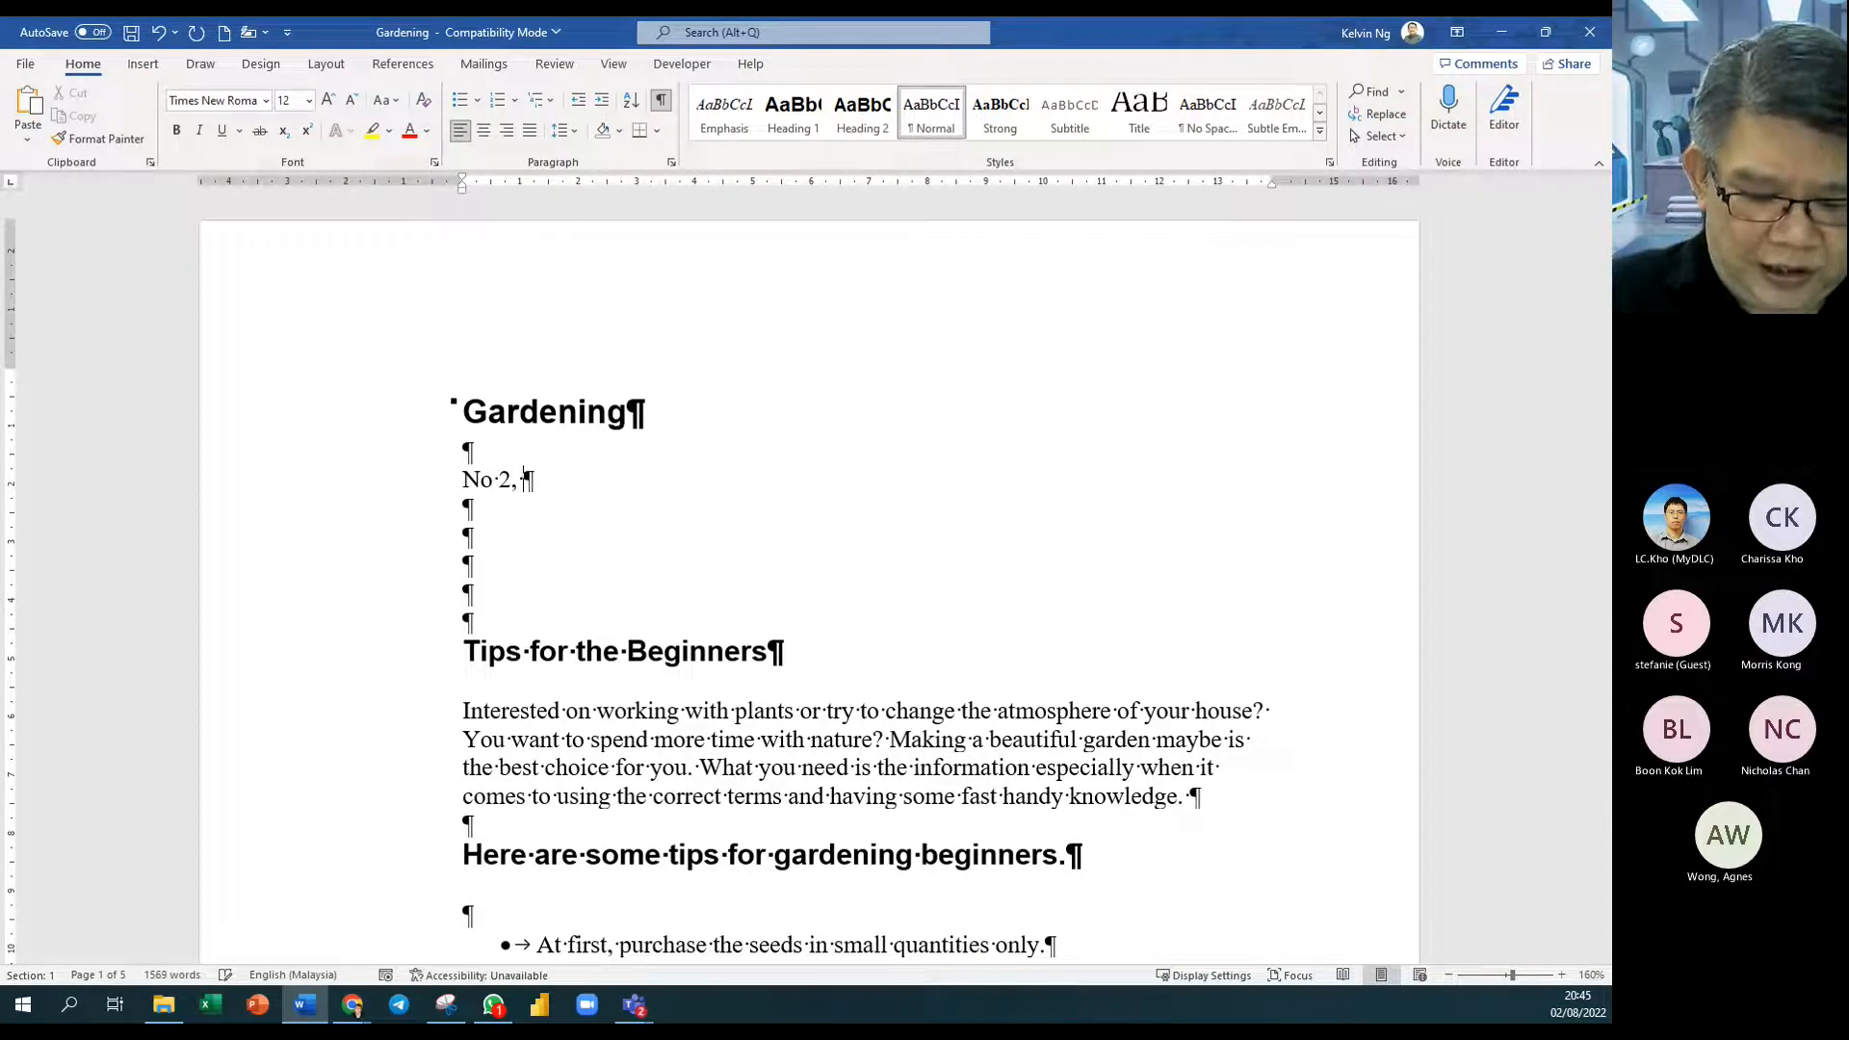
pyautogui.write('Jalan simp')
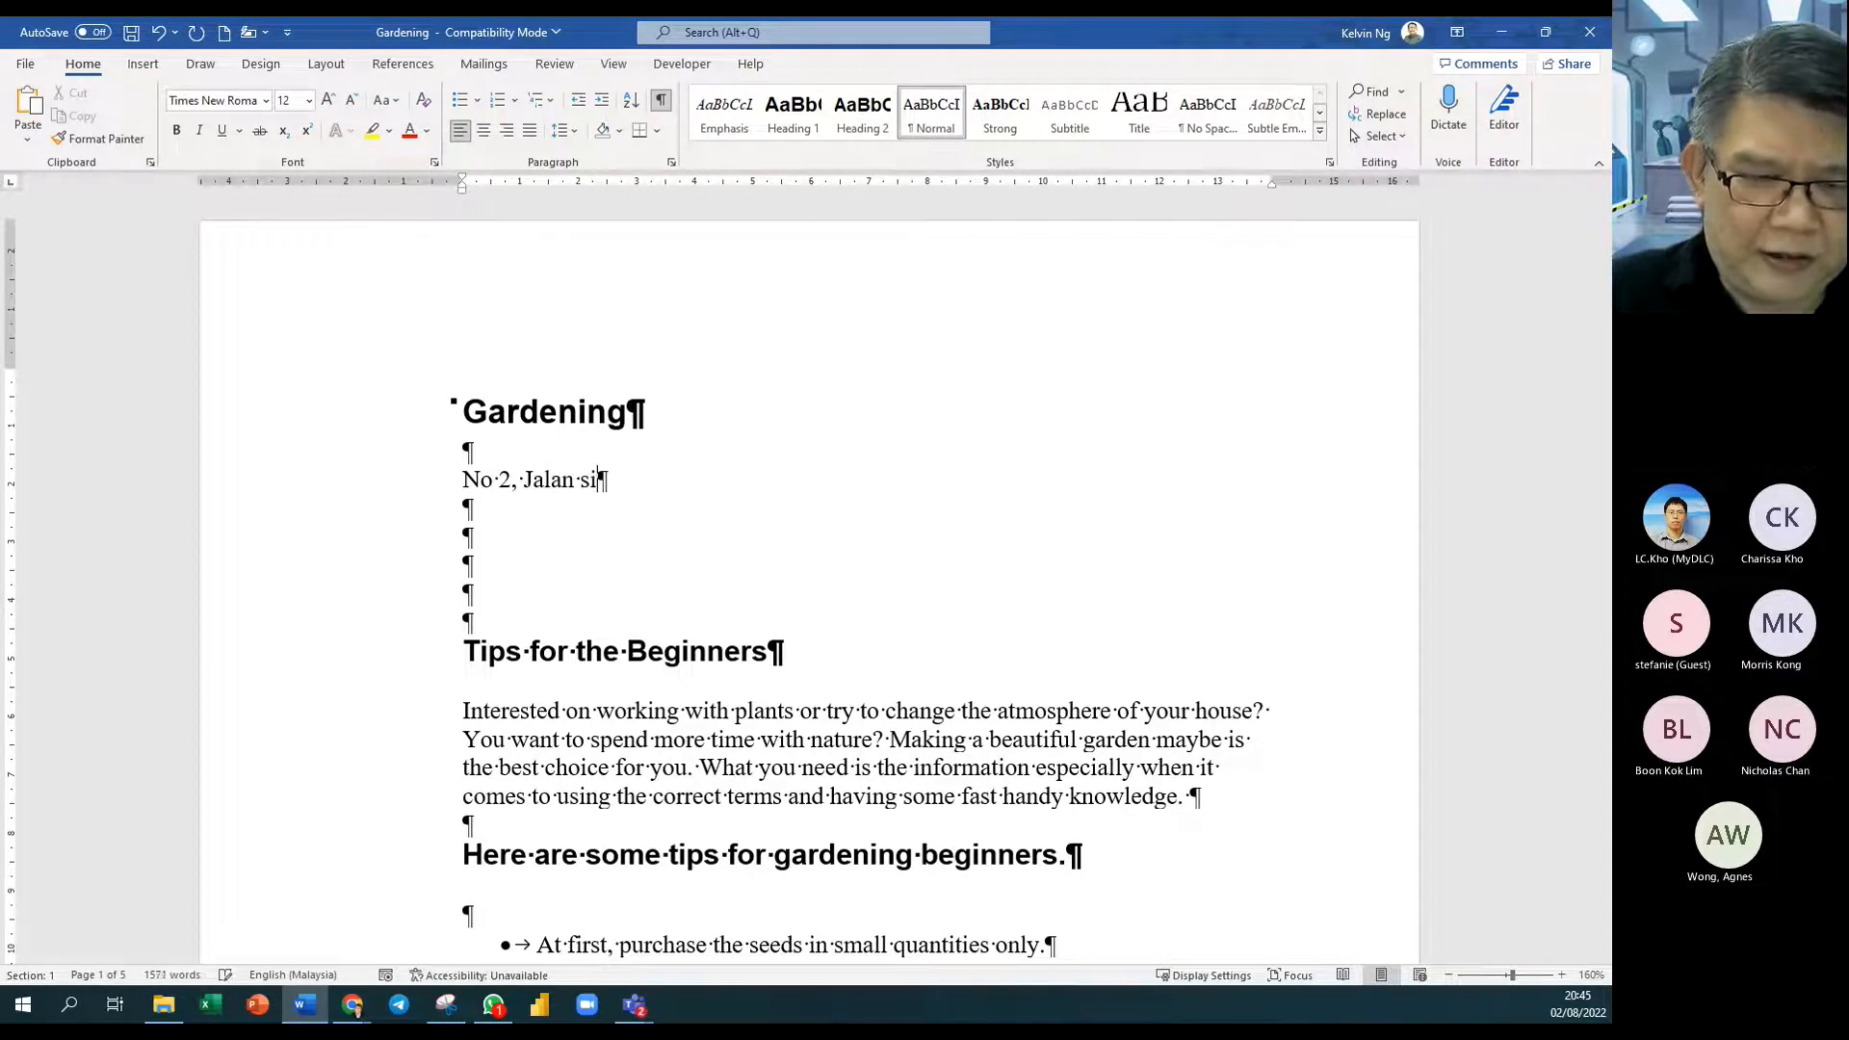
pyautogui.press('BackSpace')
pyautogui.press('BackSpace')
pyautogui.press('BackSpace')
pyautogui.press('BackSpace')
pyautogui.write('S')
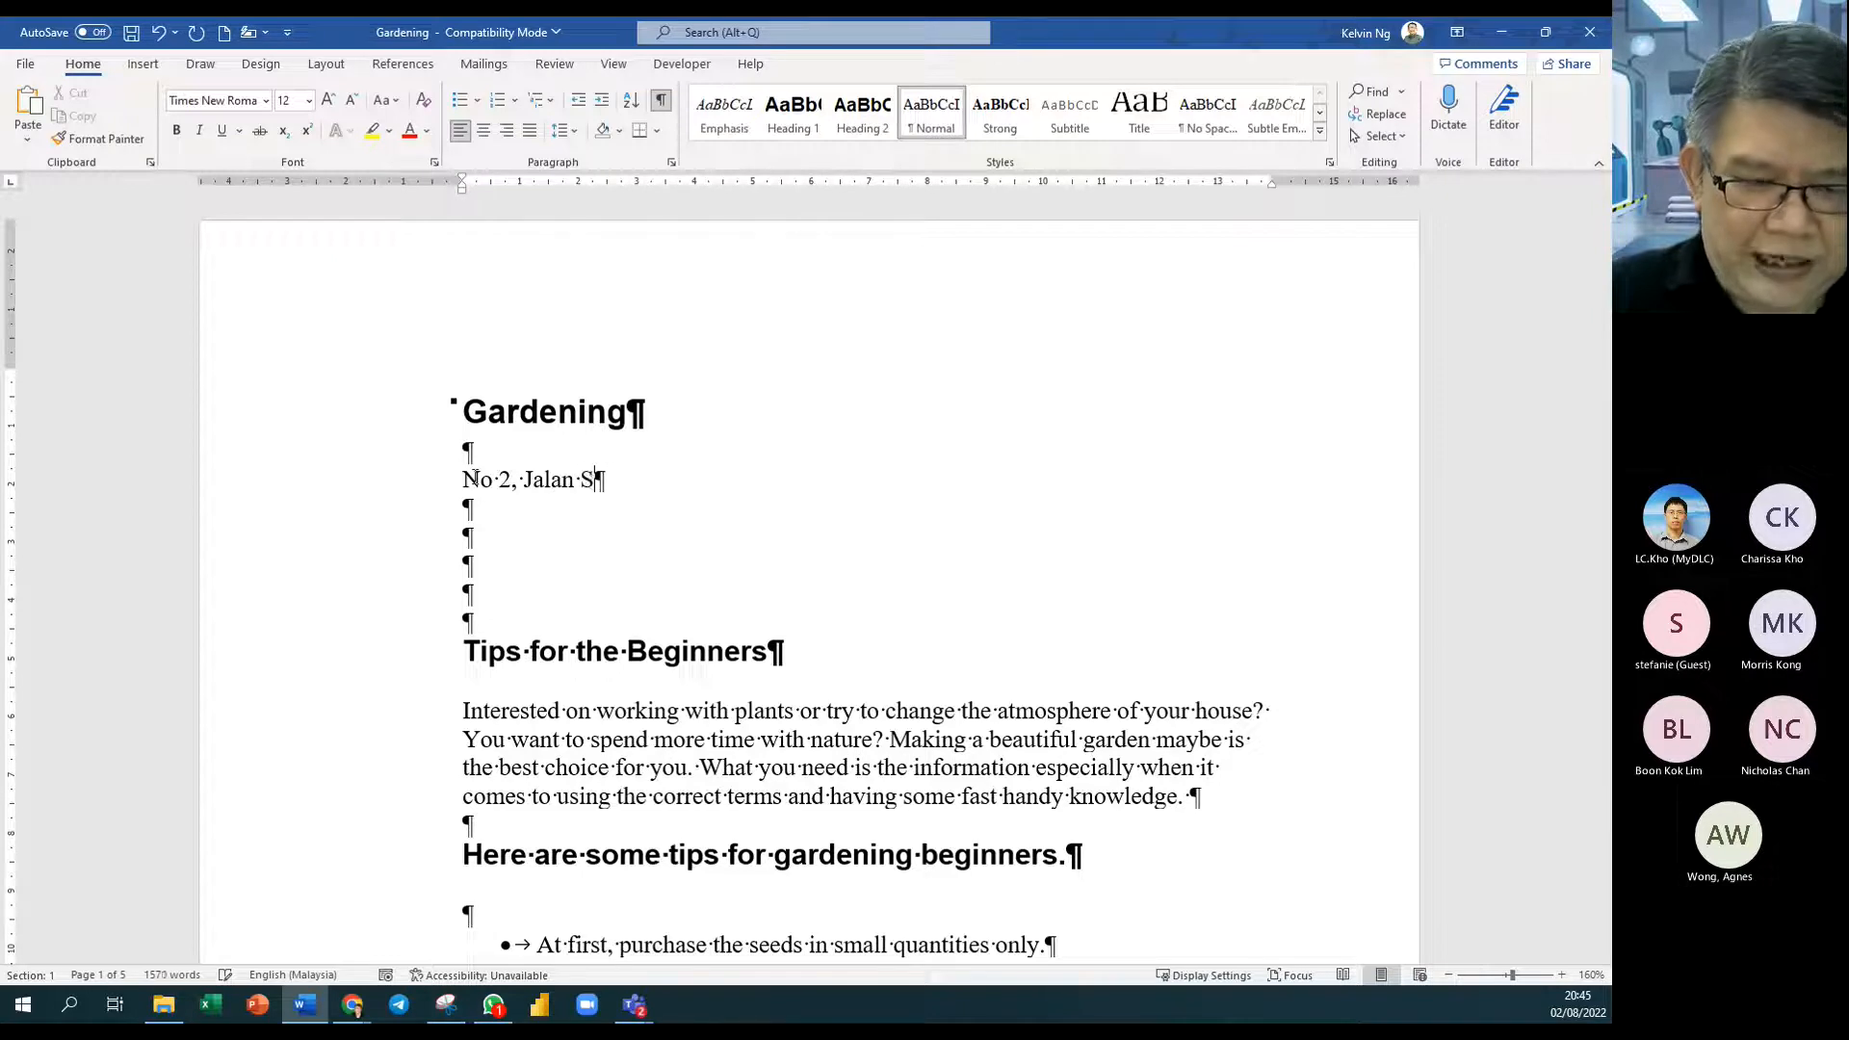
pyautogui.write('impang')
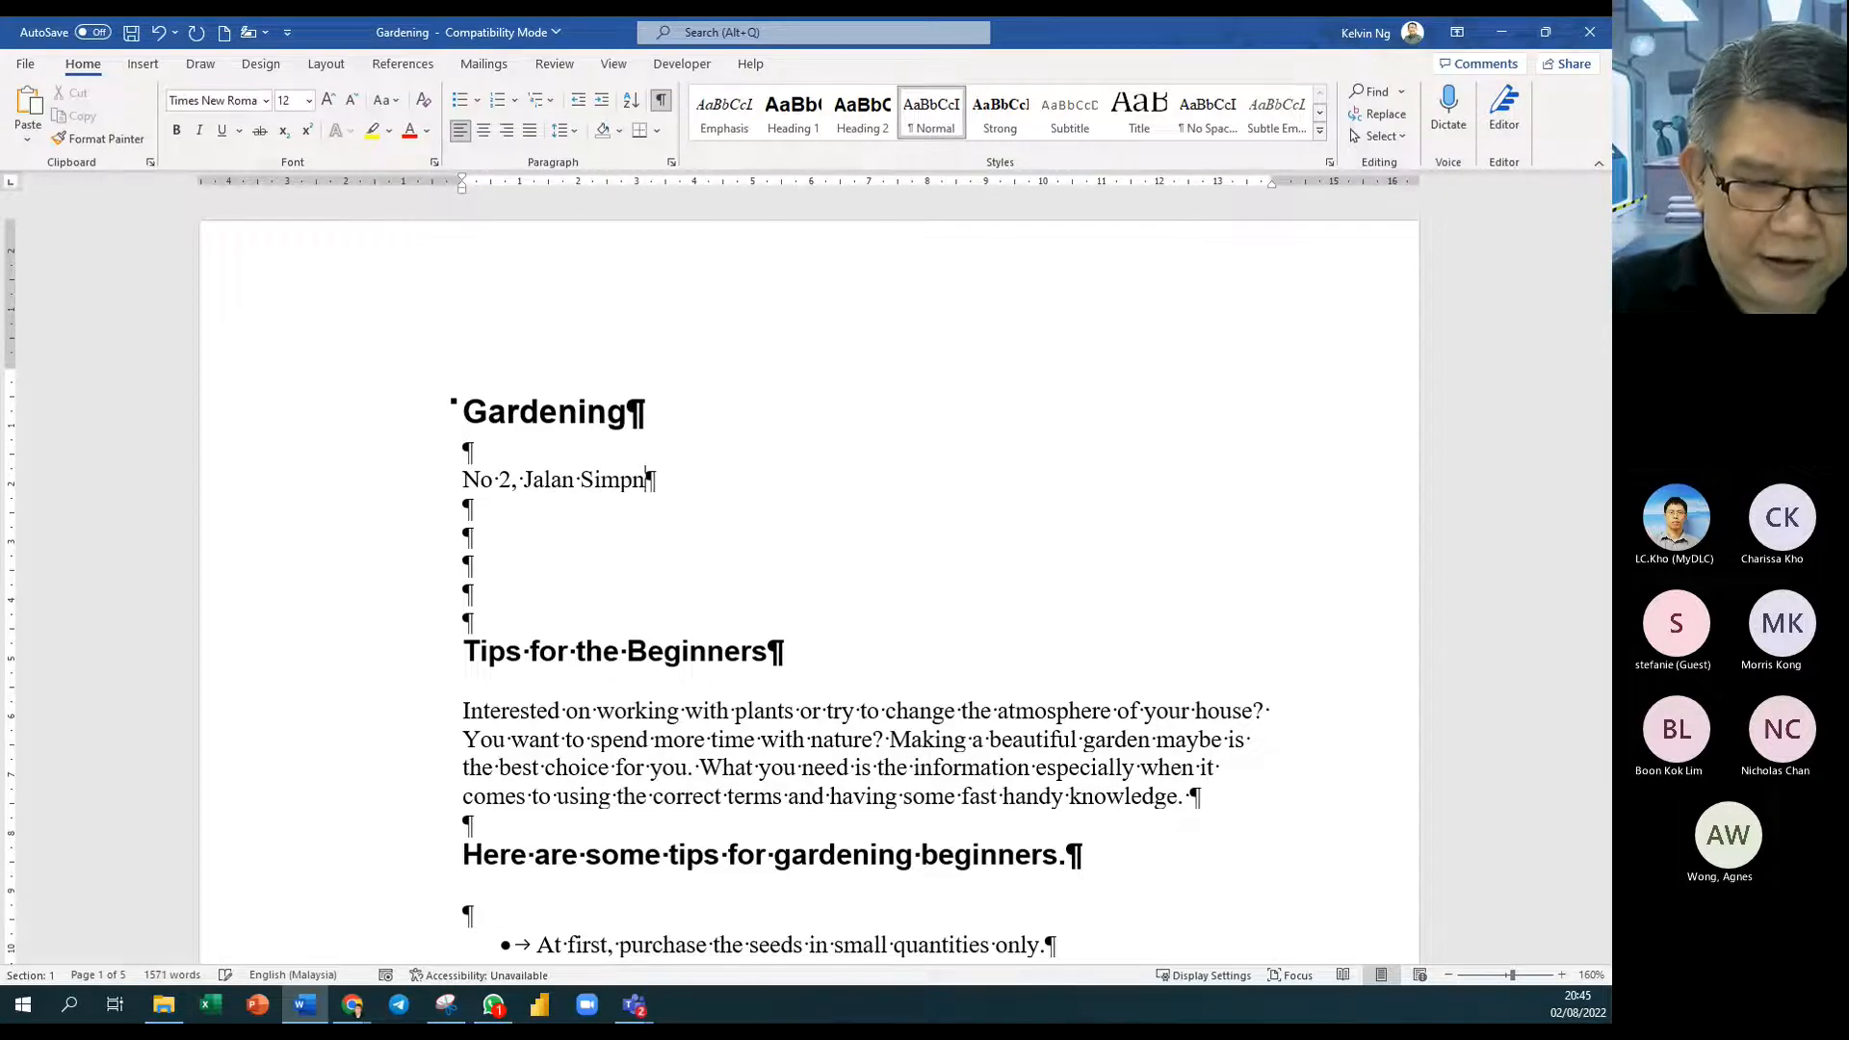
pyautogui.press('BackSpace')
pyautogui.press('BackSpace')
pyautogui.press('BackSpace')
pyautogui.write('ang ')
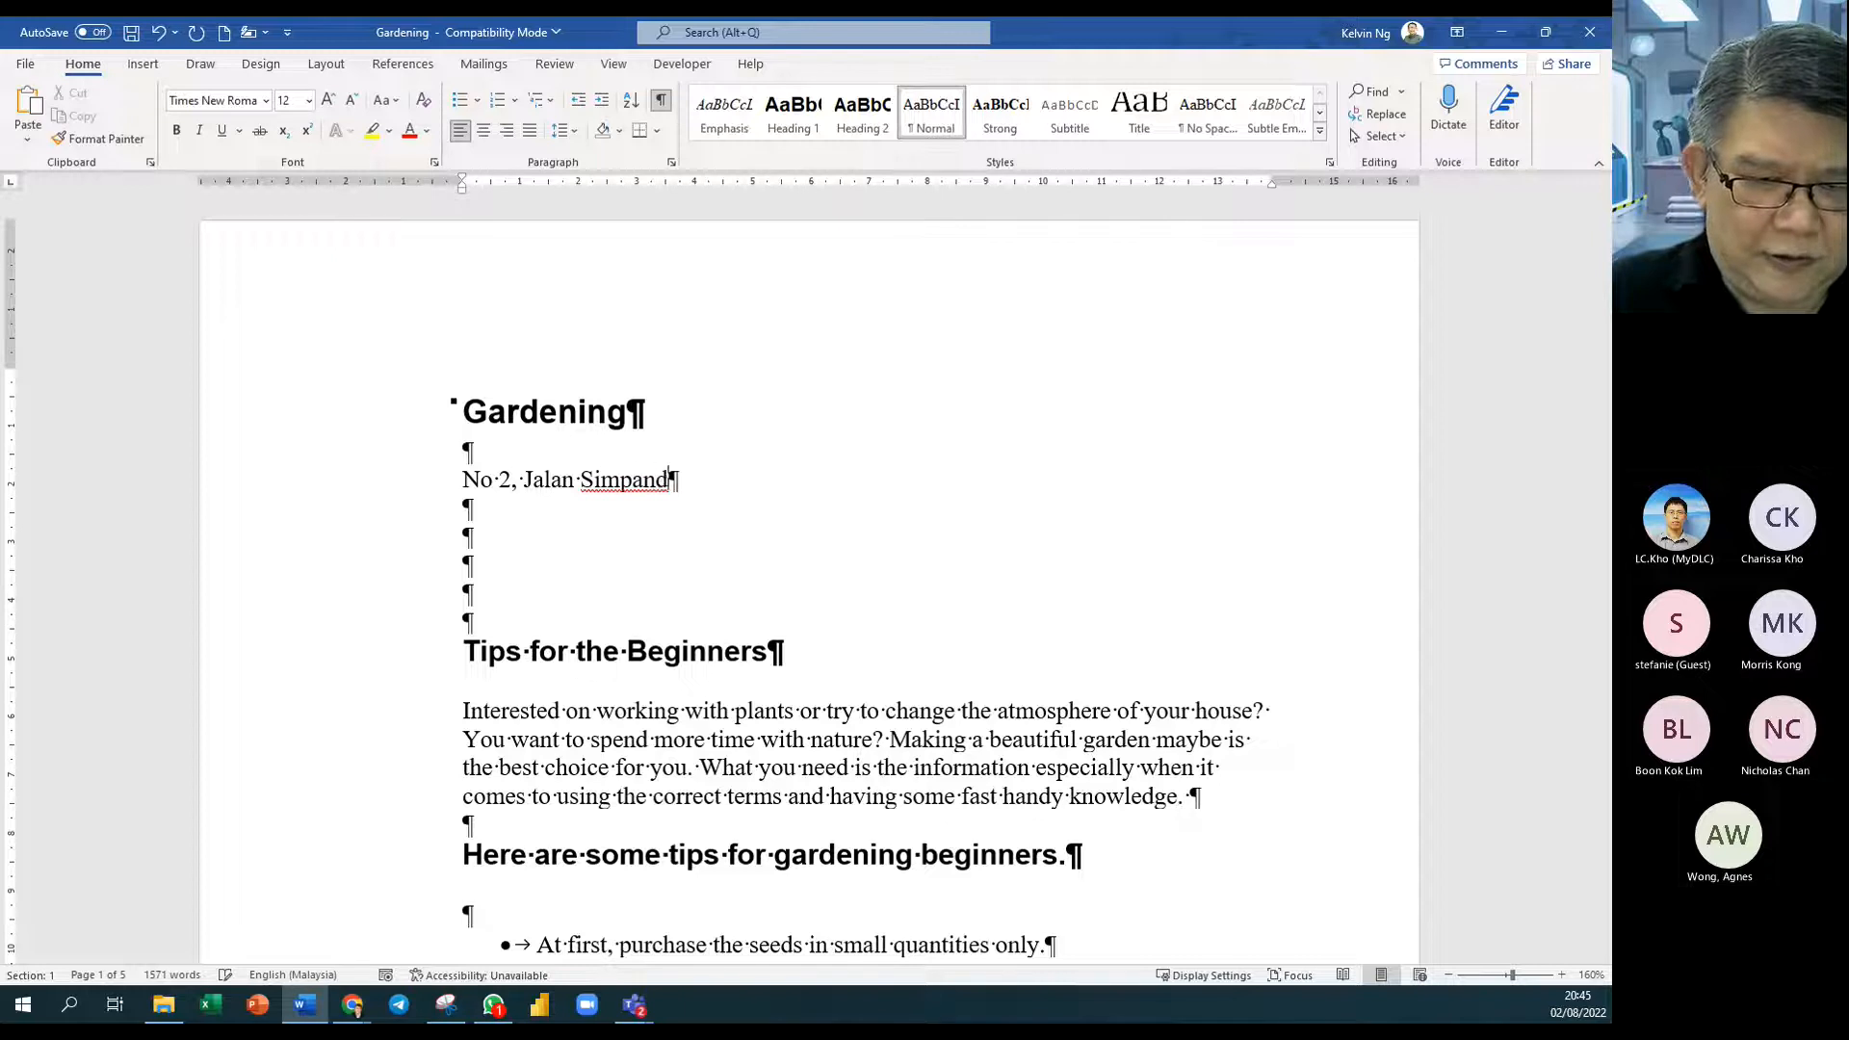
pyautogui.write('Se')
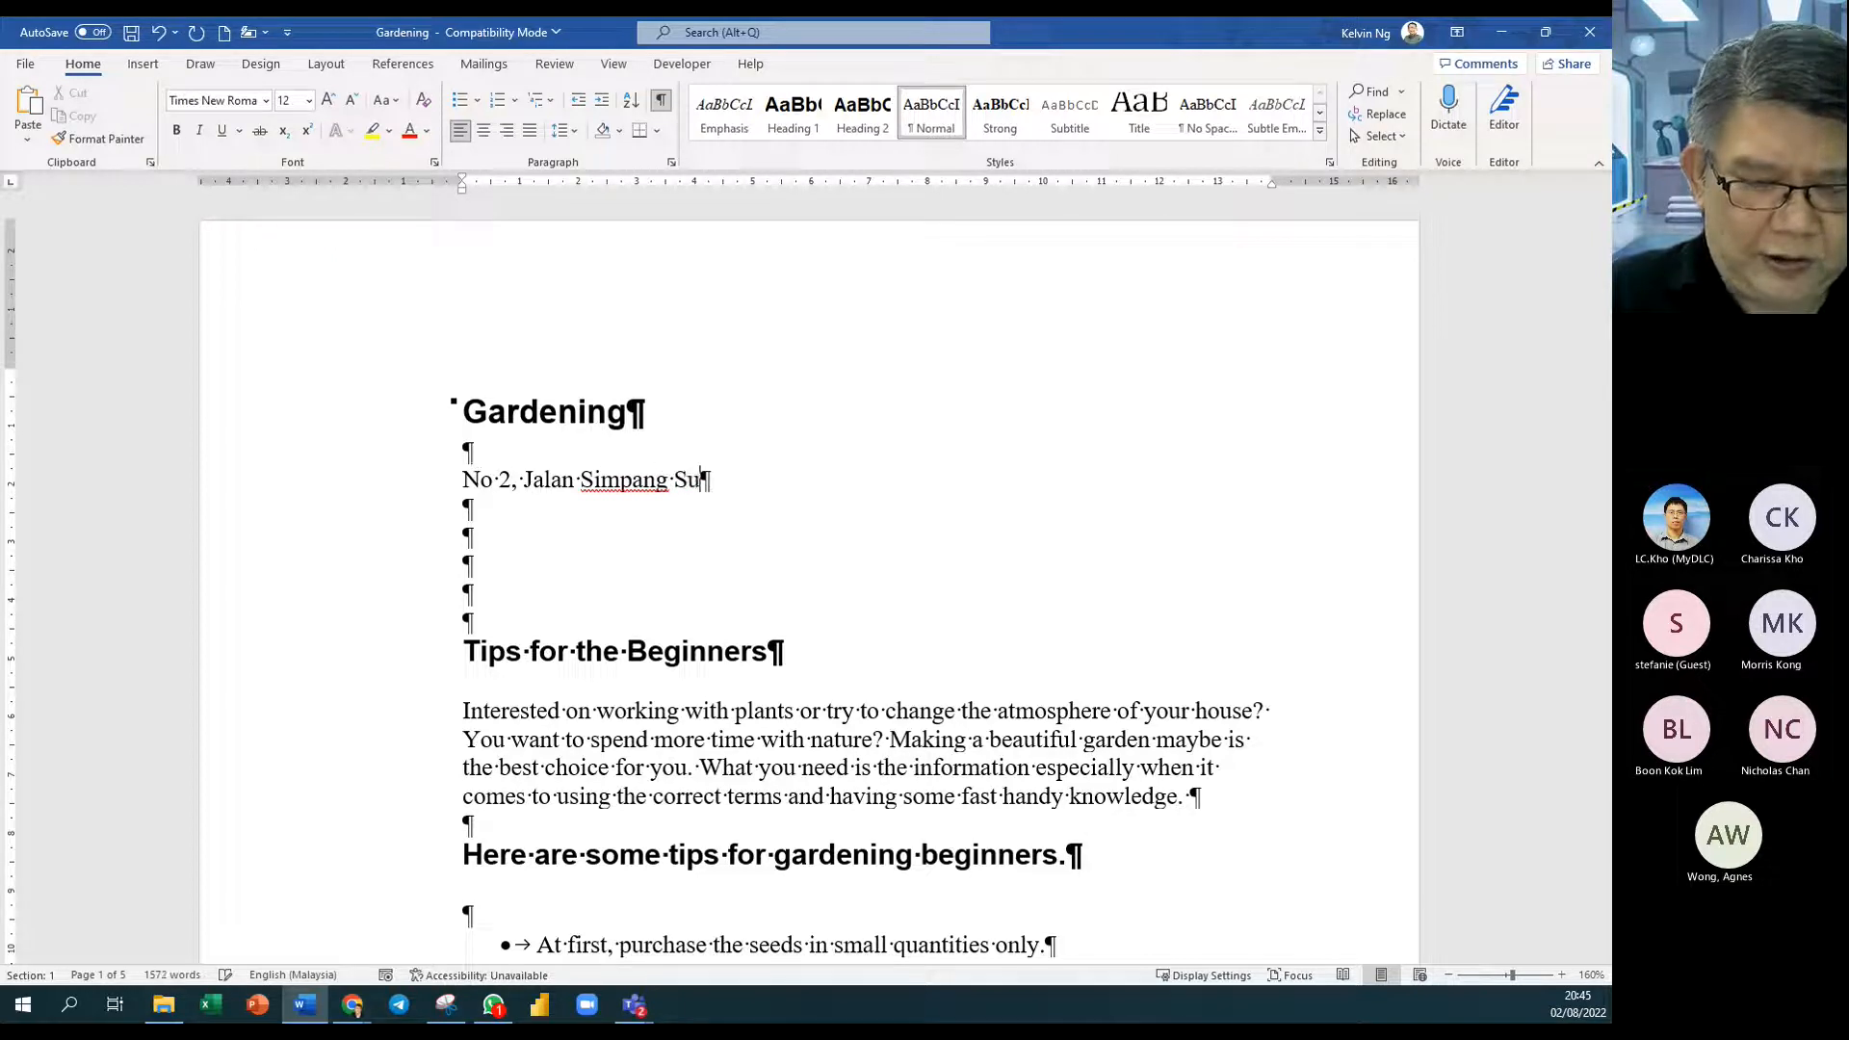
pyautogui.press('BackSpace')
pyautogui.press('BackSpace')
pyautogui.write('DUA')
pyautogui.press('BackSpace')
pyautogui.press('BackSpace')
pyautogui.write('ua')
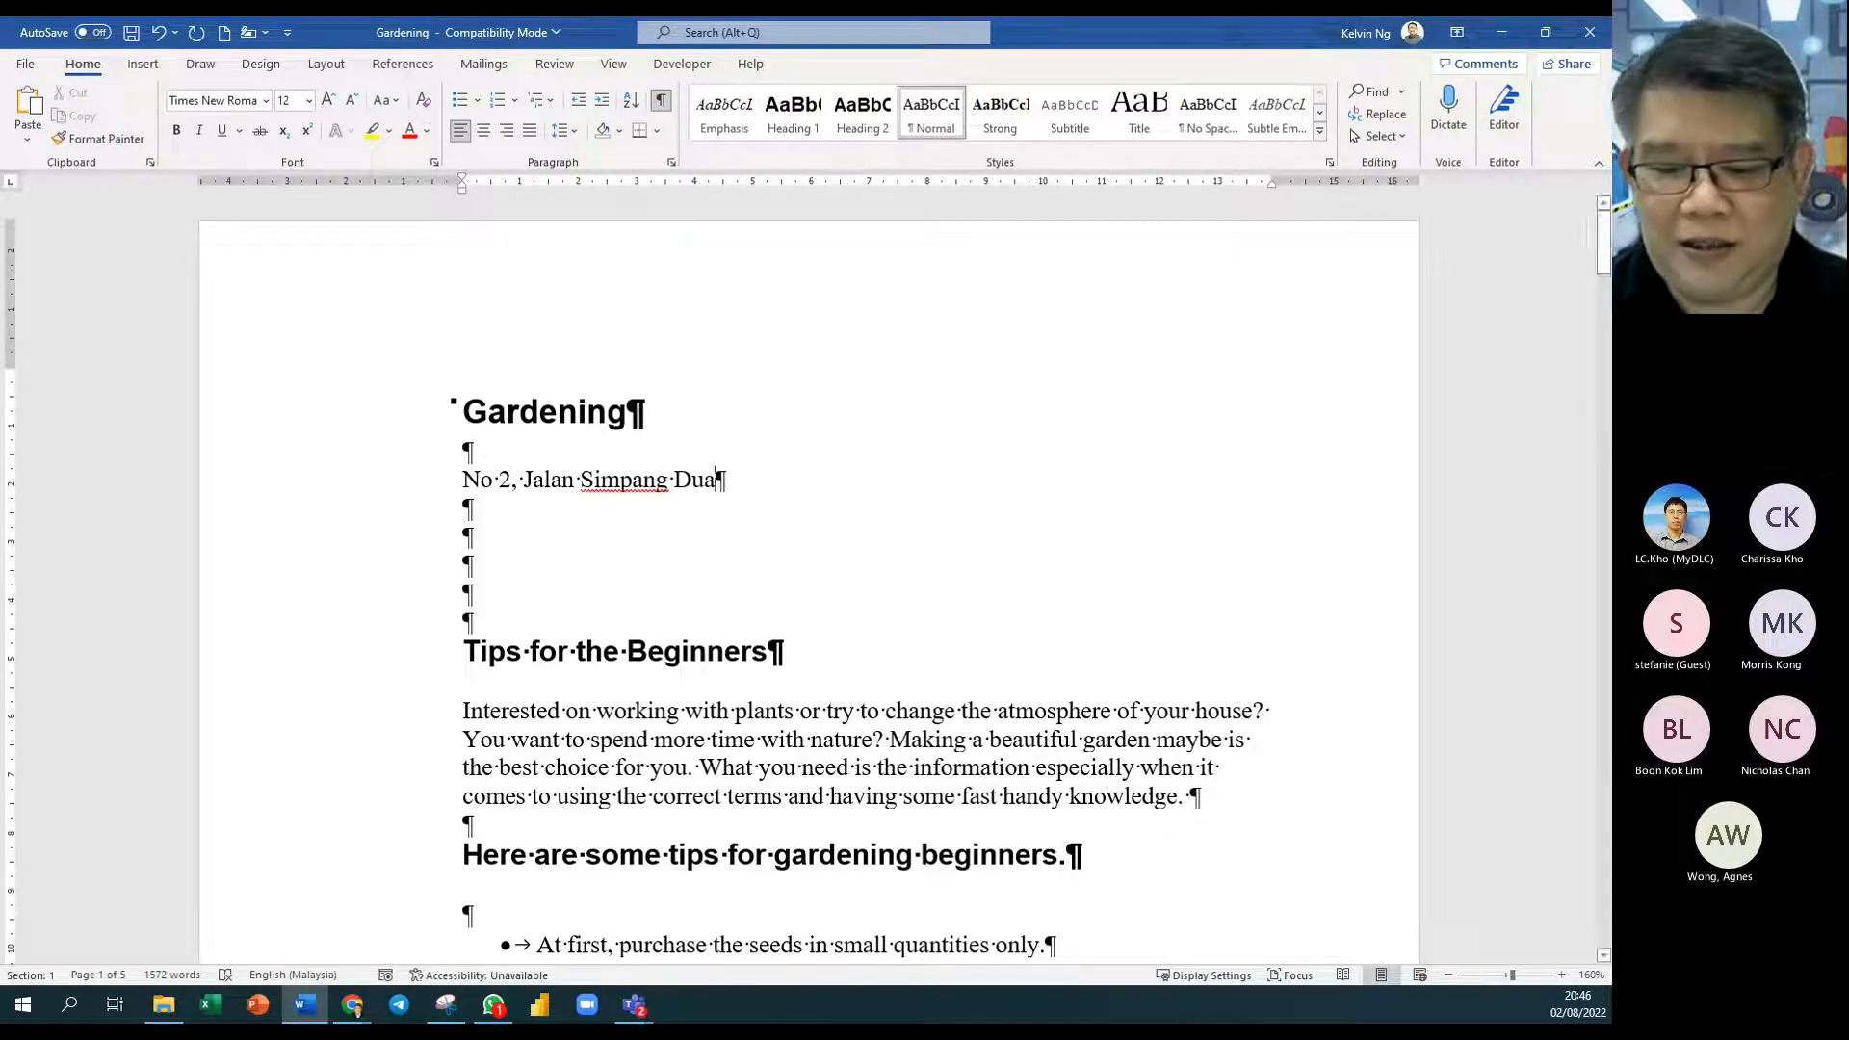
pyautogui.hotkey('alt', 'Tab')
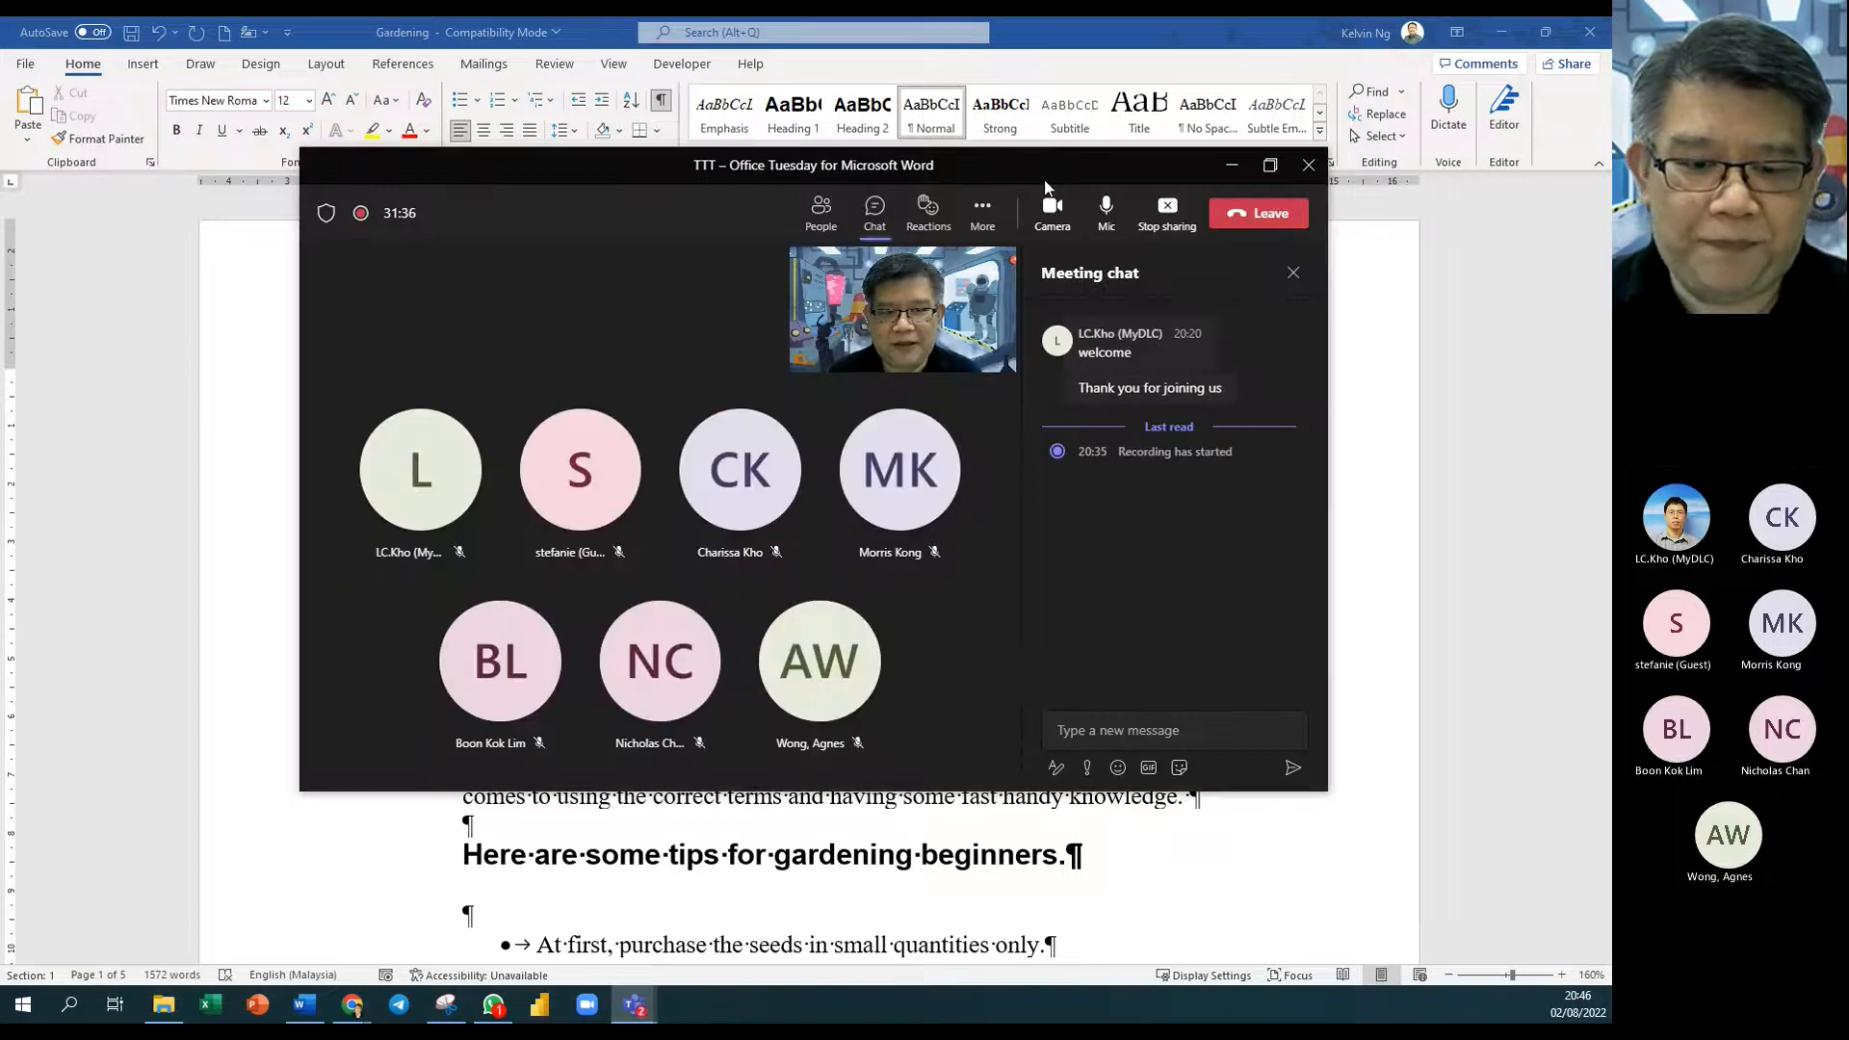
pyautogui.moveTo(1046, 181); pyautogui.dragTo(925, 1038)
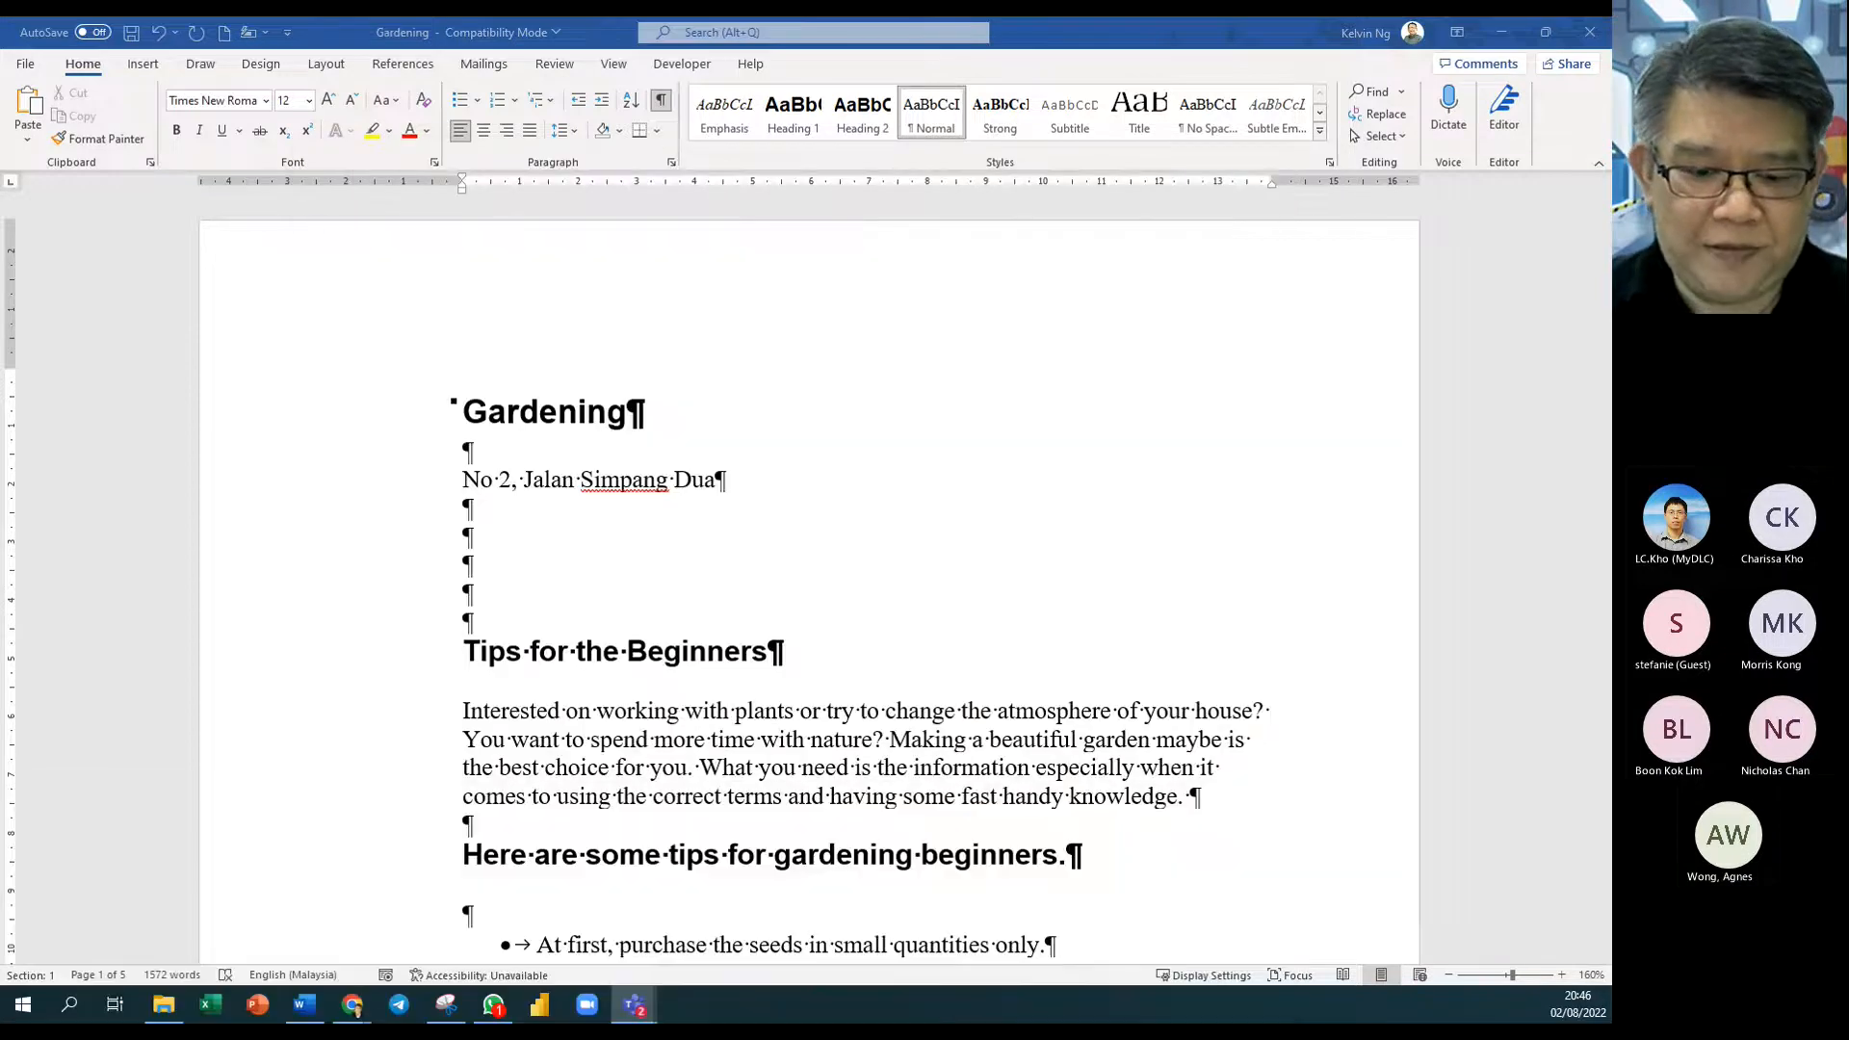
# Step: Add the village line of the sample address as a new paragraph after the street line
pyautogui.click(726, 484)
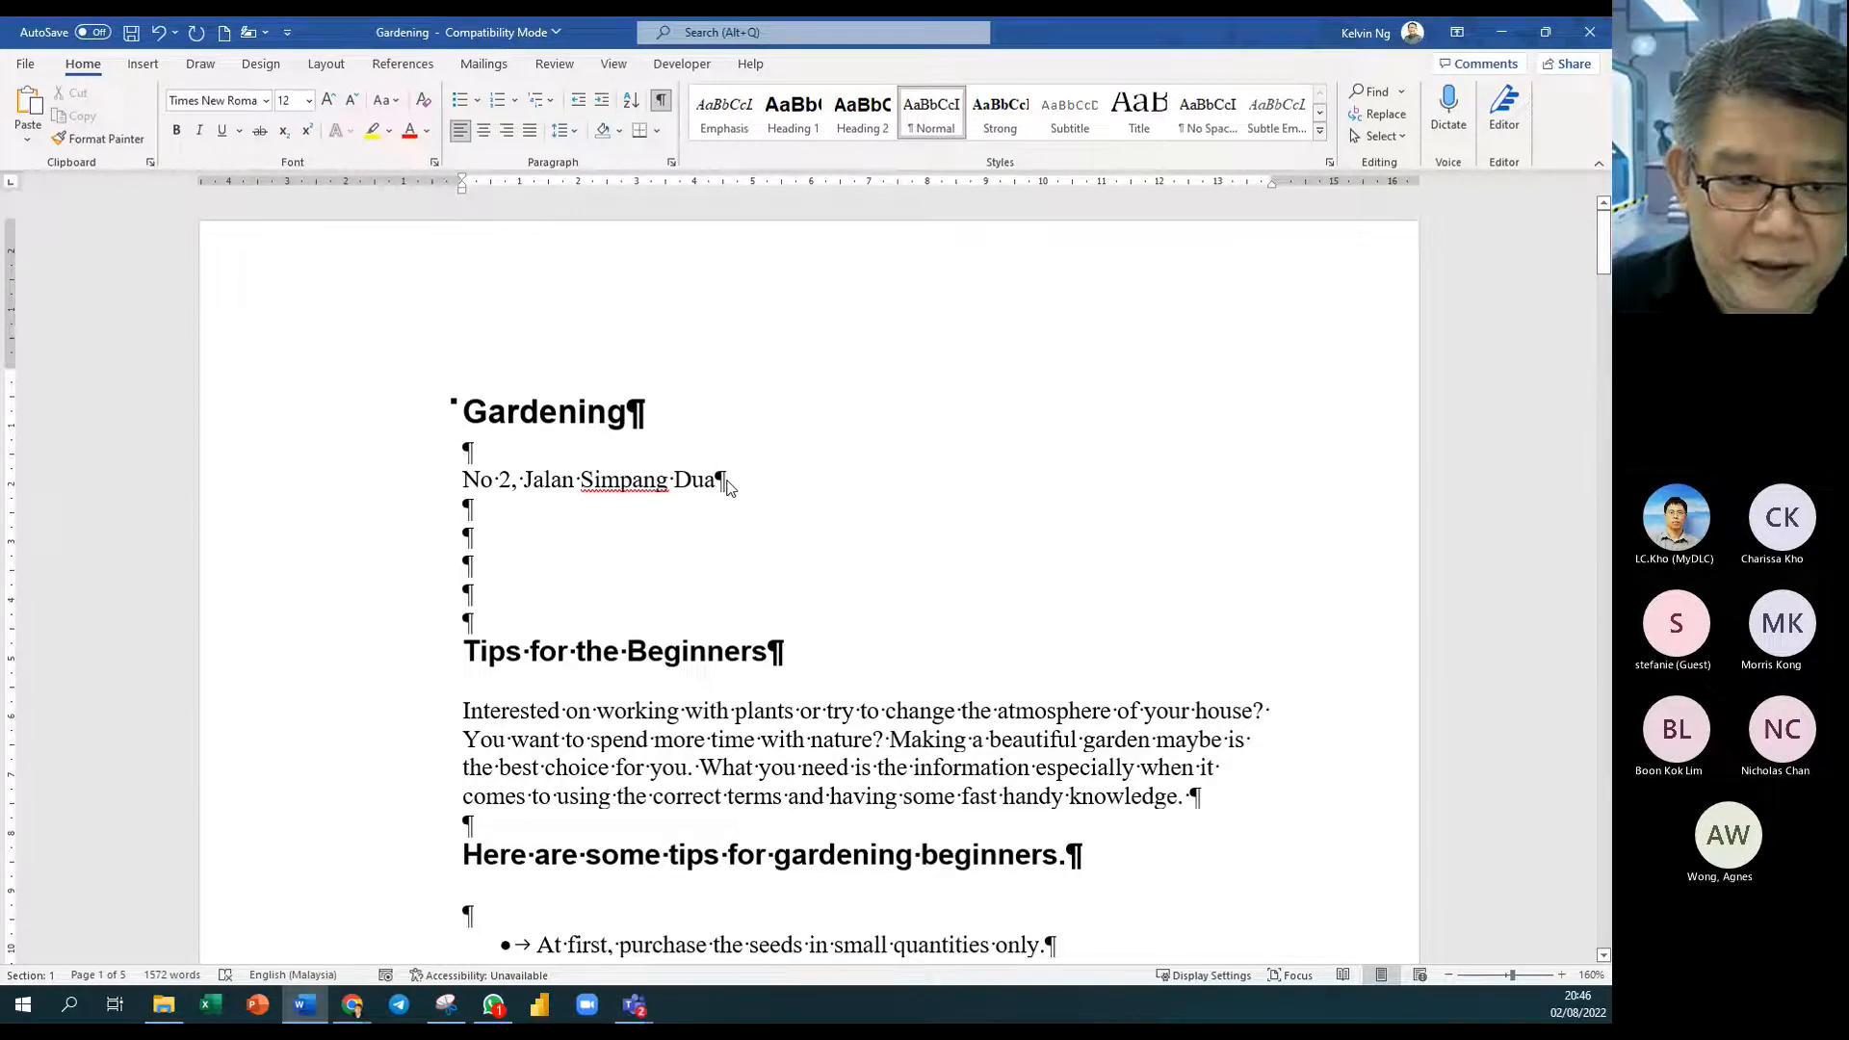
pyautogui.press('Return')
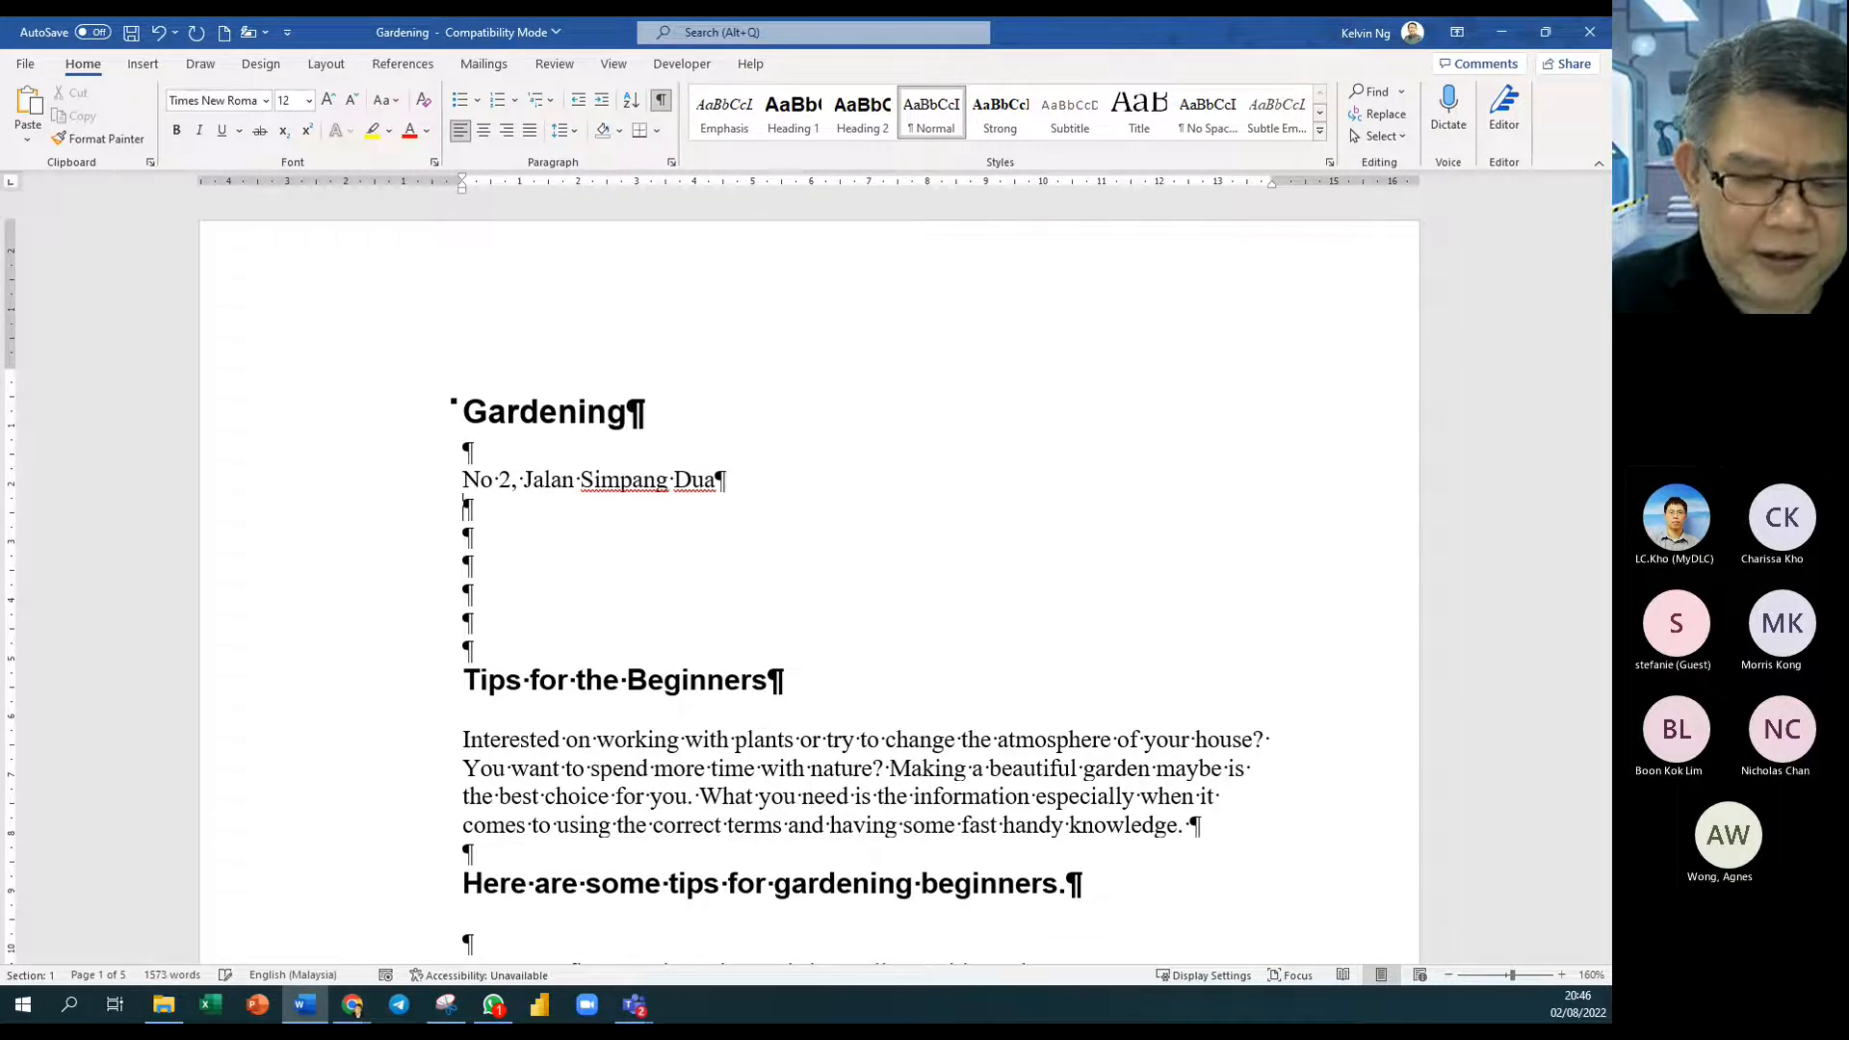
pyautogui.write('Kampung Seta')
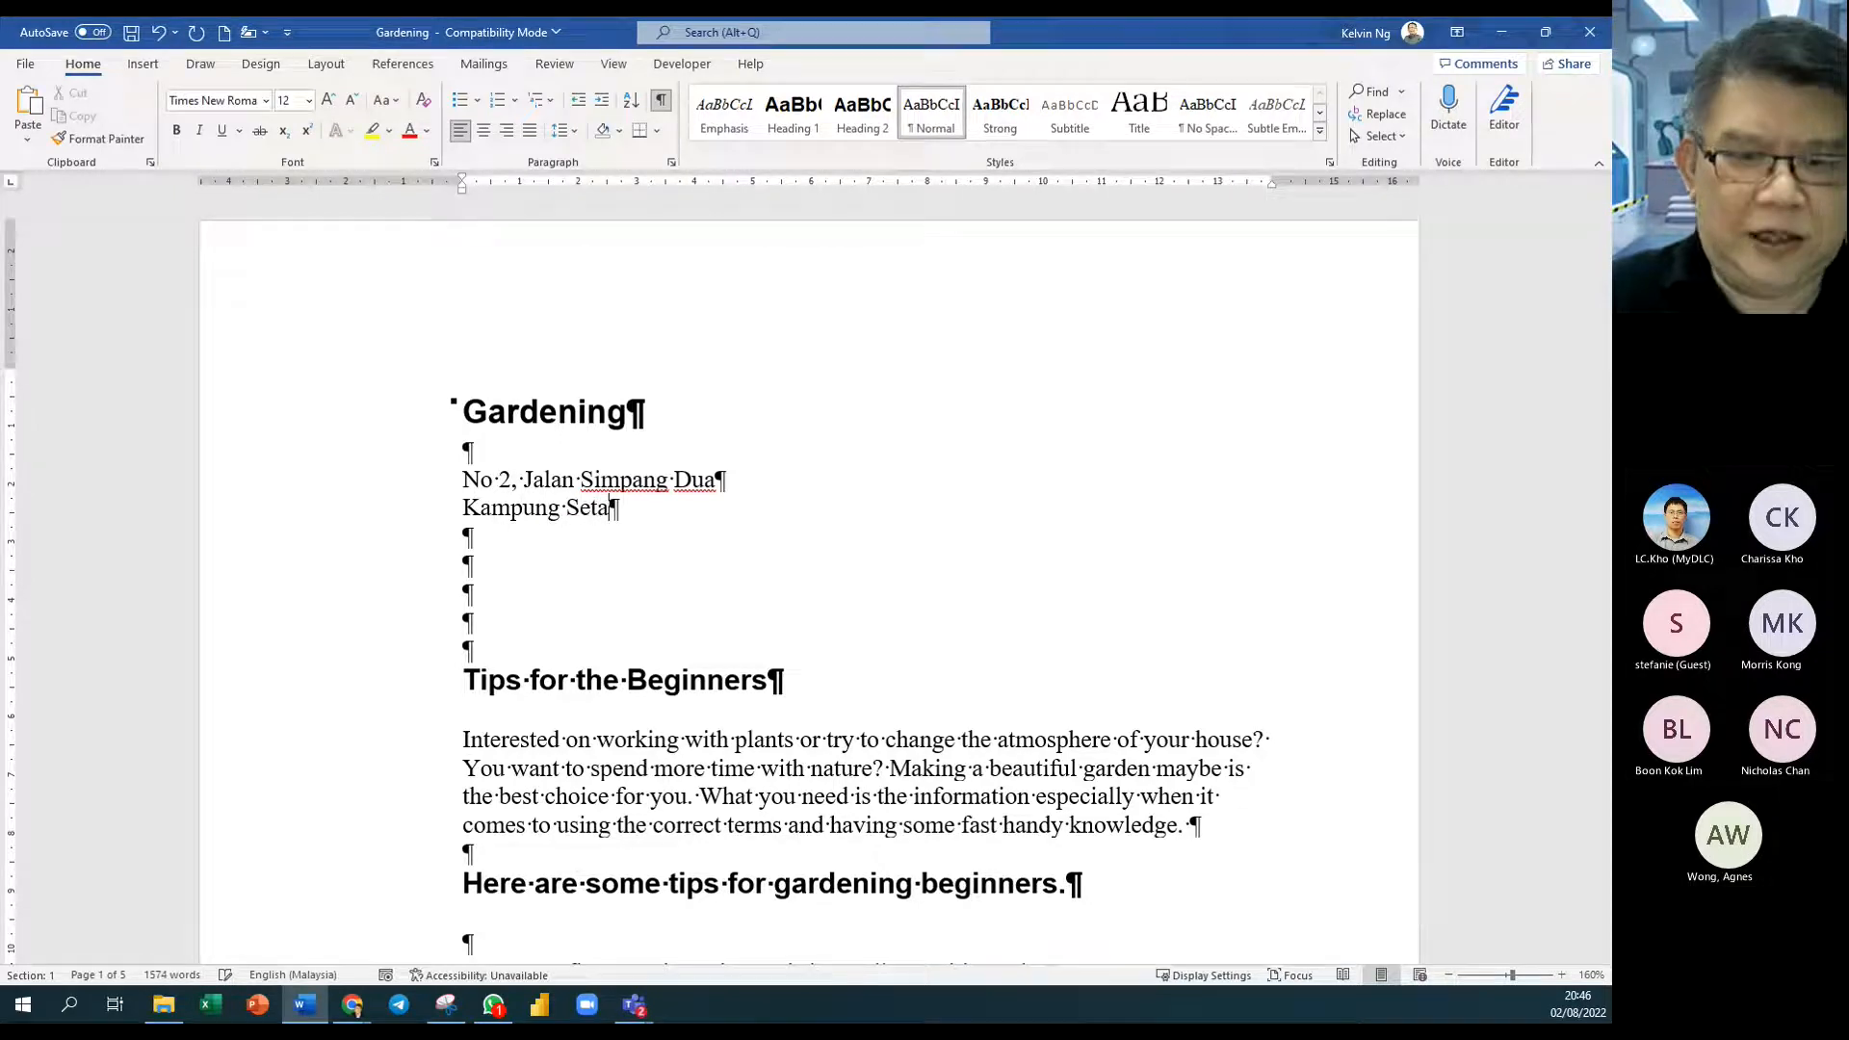
pyautogui.press('BackSpace')
pyautogui.press('BackSpace')
pyautogui.write('tia A')
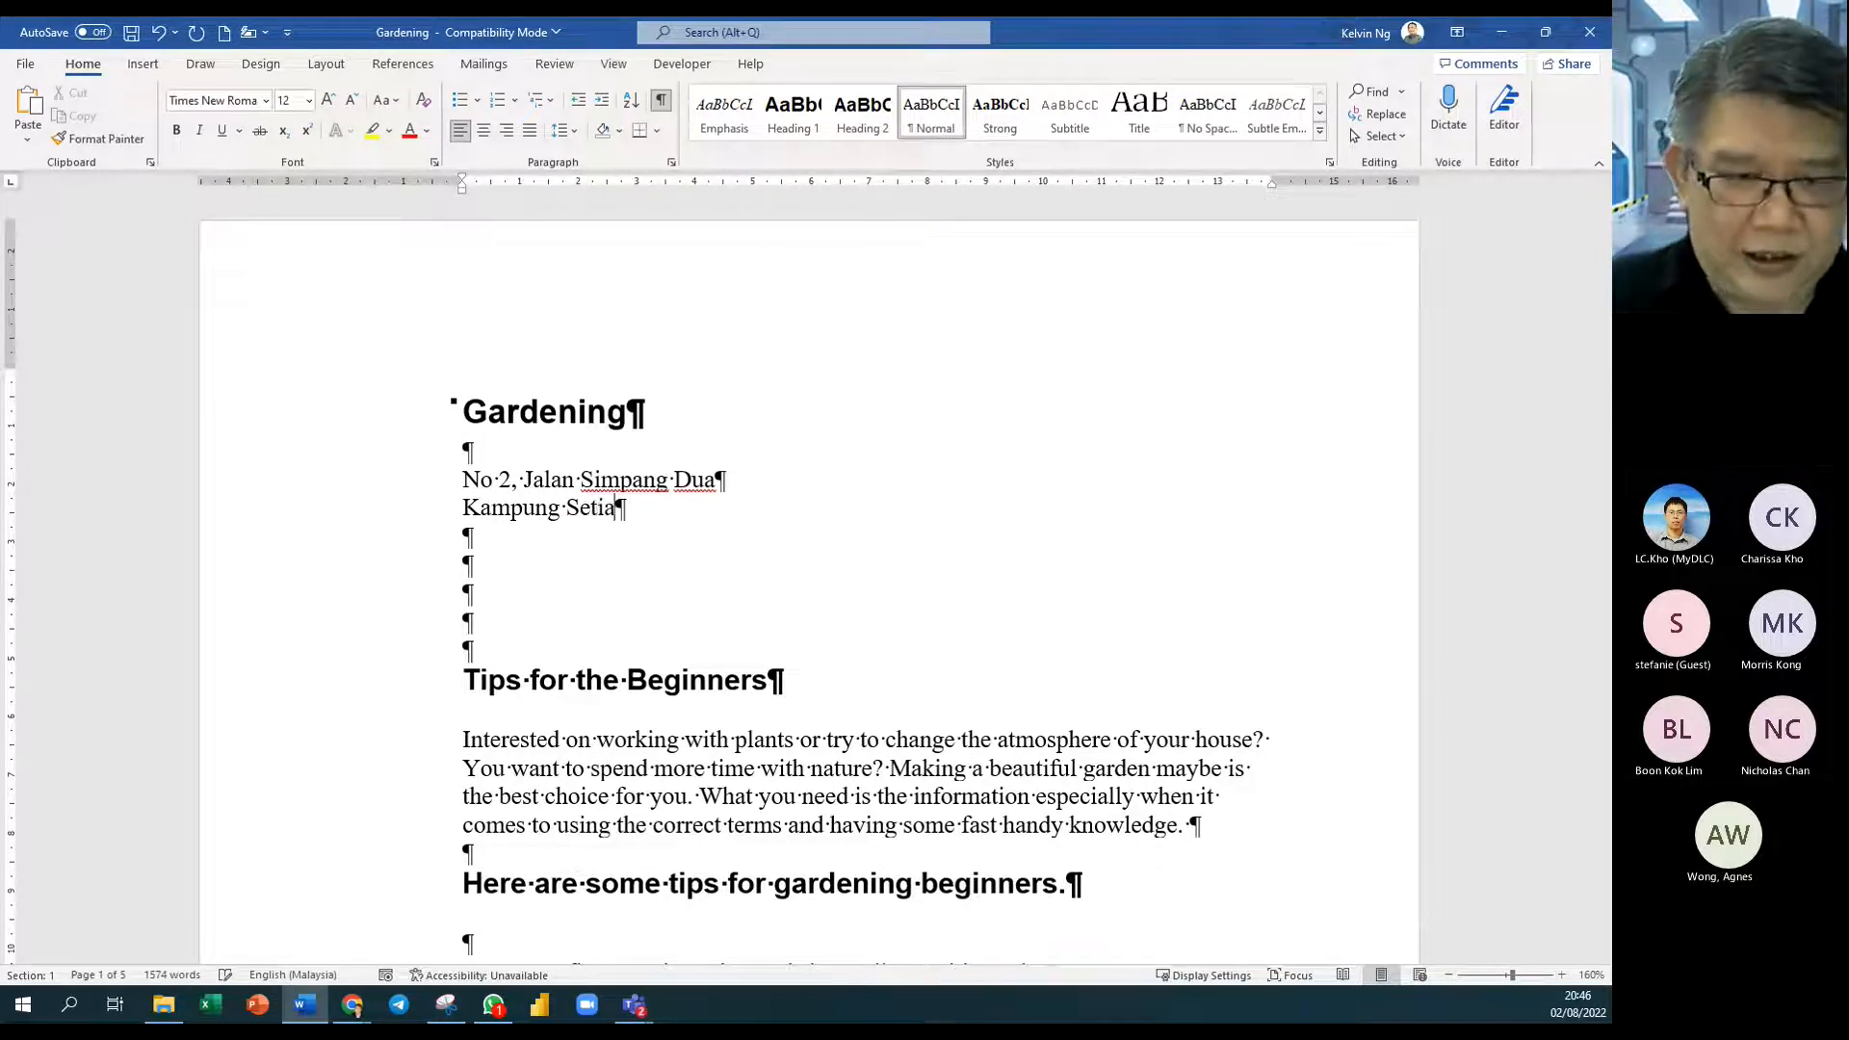
pyautogui.write('bang')
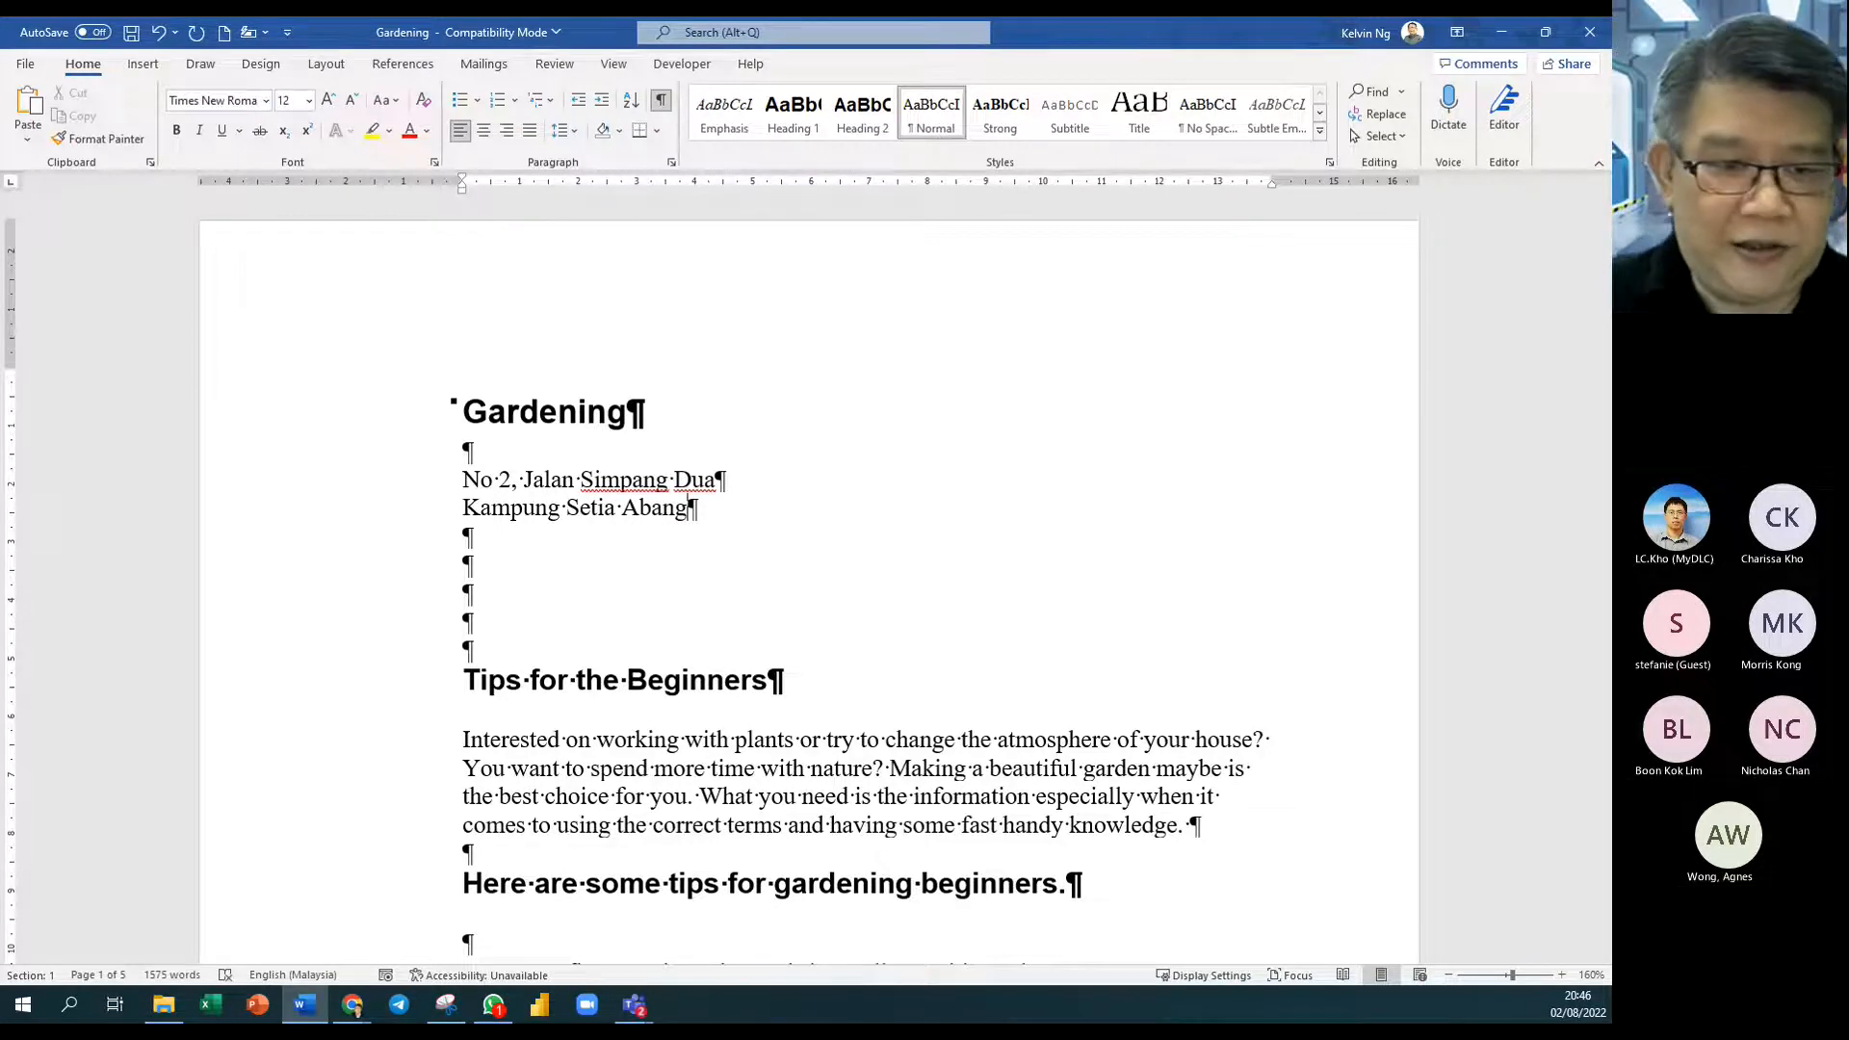
# Step: Complete the sample address with a postcode and city line and a country line, each in its own paragraph
pyautogui.press('Return')
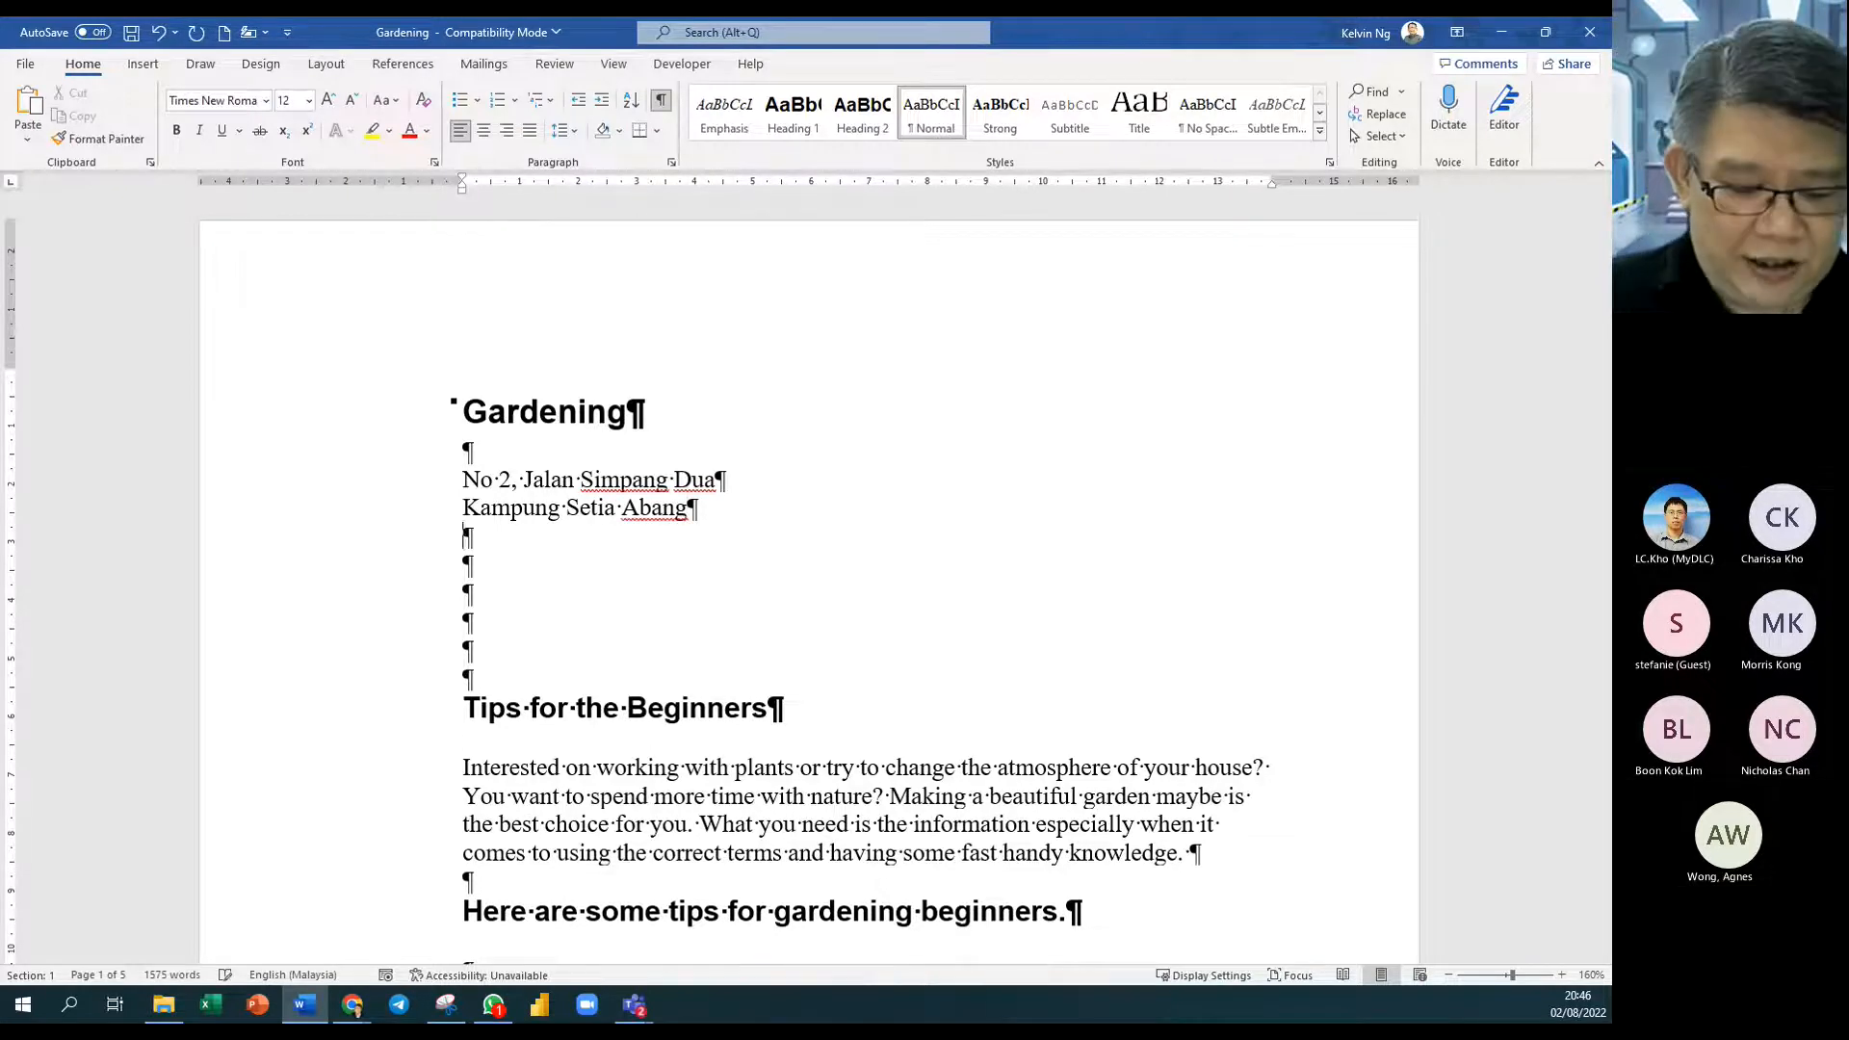
pyautogui.write('44342')
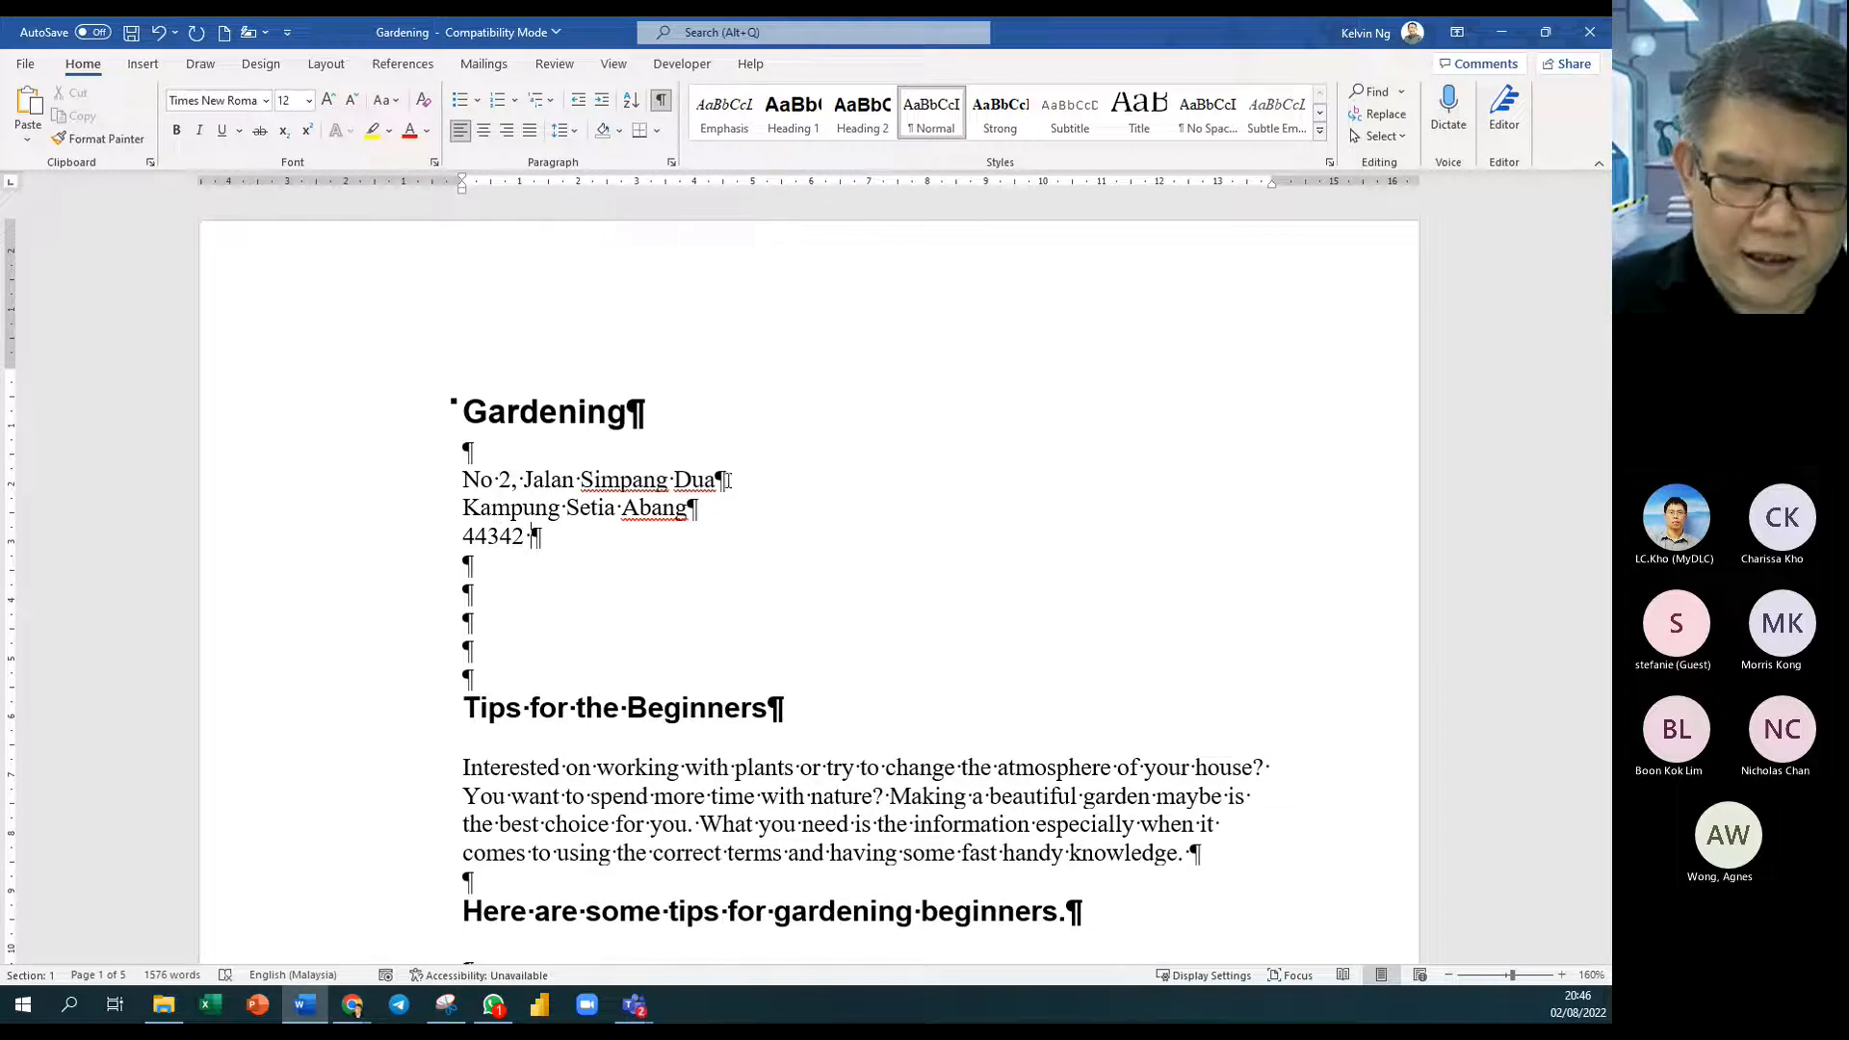
pyautogui.write(' Kuala Lum')
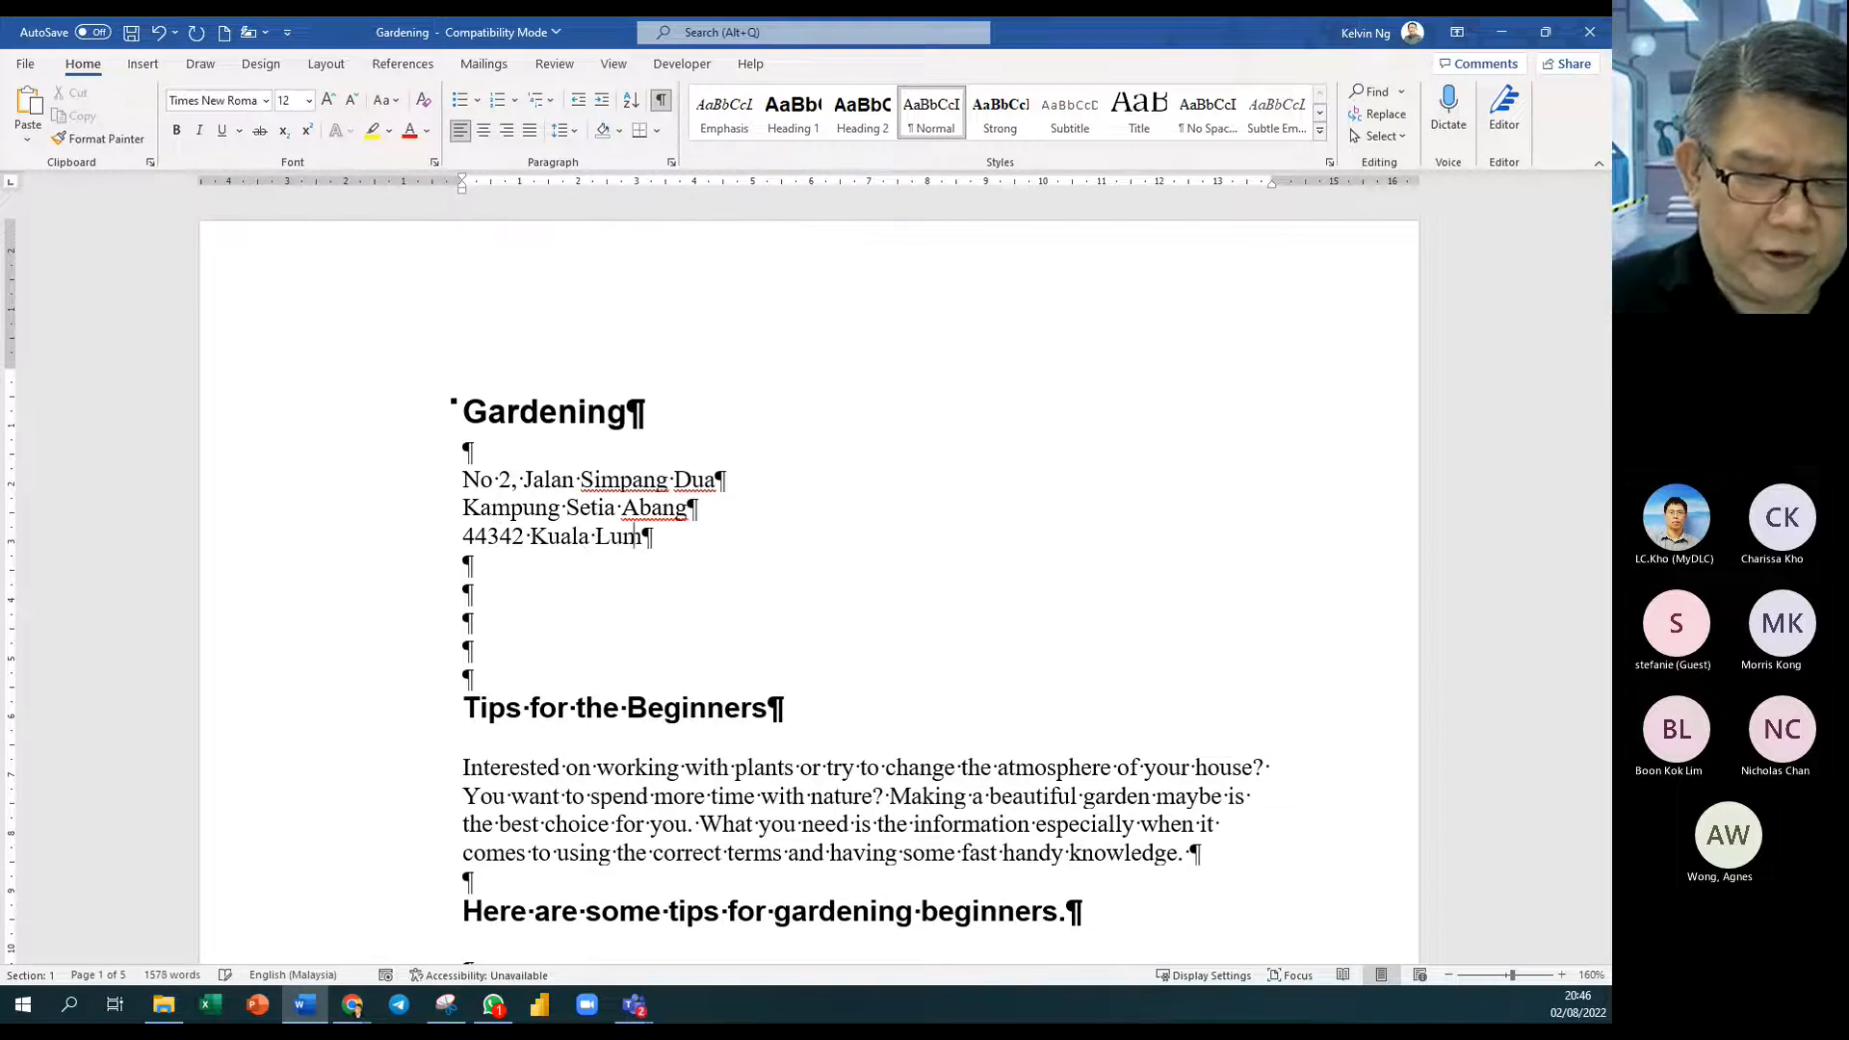
pyautogui.write('pur')
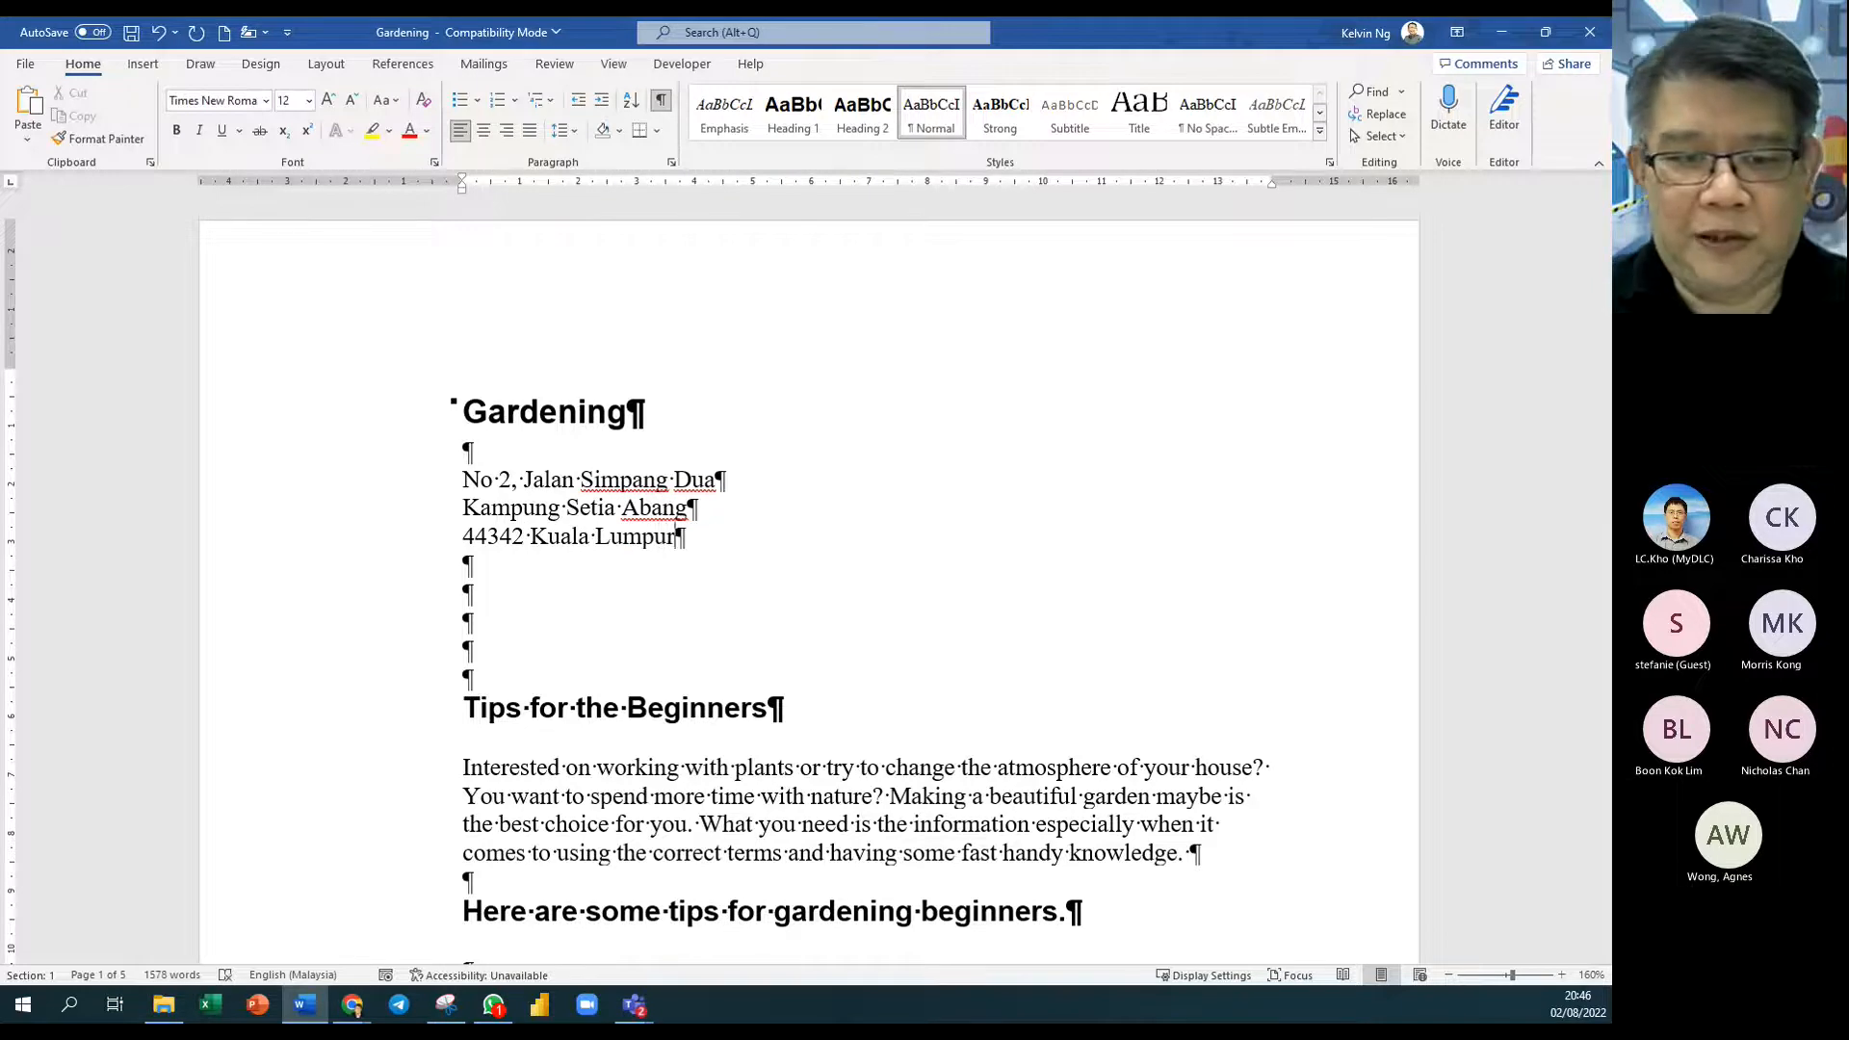
pyautogui.press('Return')
pyautogui.write('Malaysia')
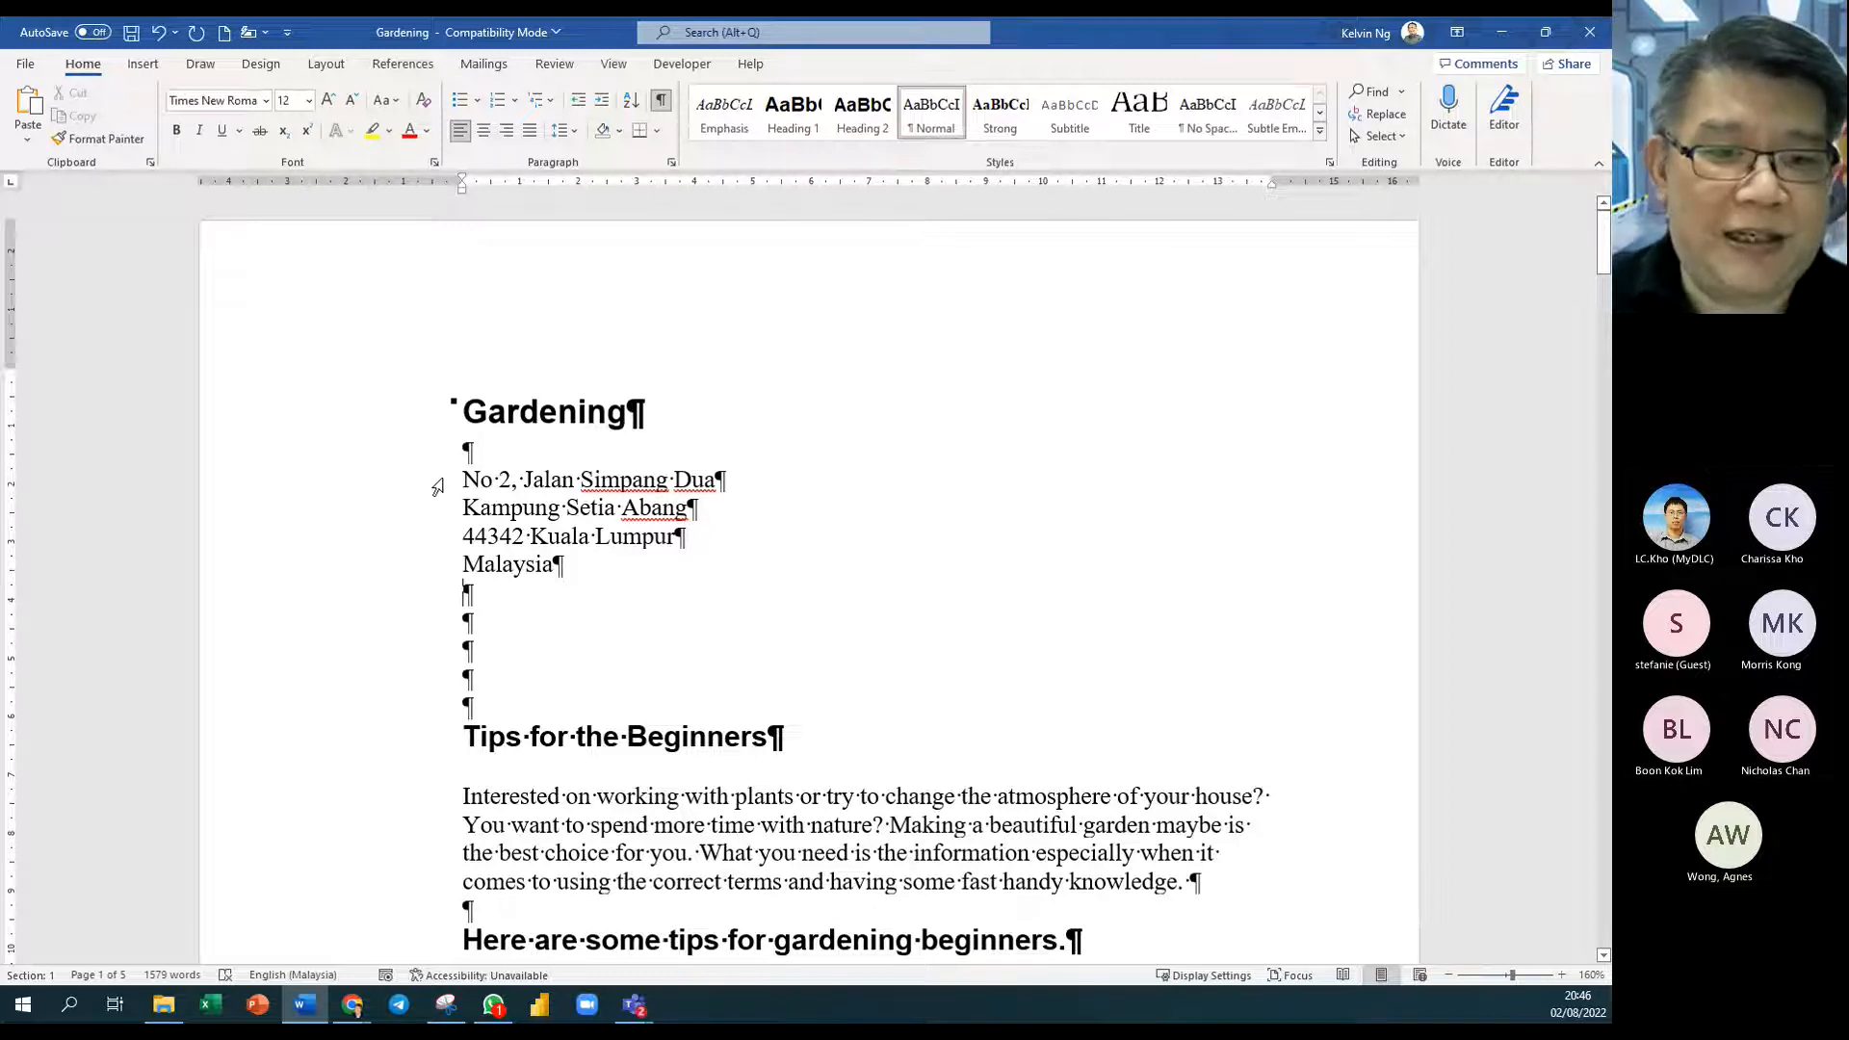
# Step: Select the address lines to show them, and set the line spacing of the whole document to 2.0
pyautogui.moveTo(420, 493); pyautogui.dragTo(420, 562)
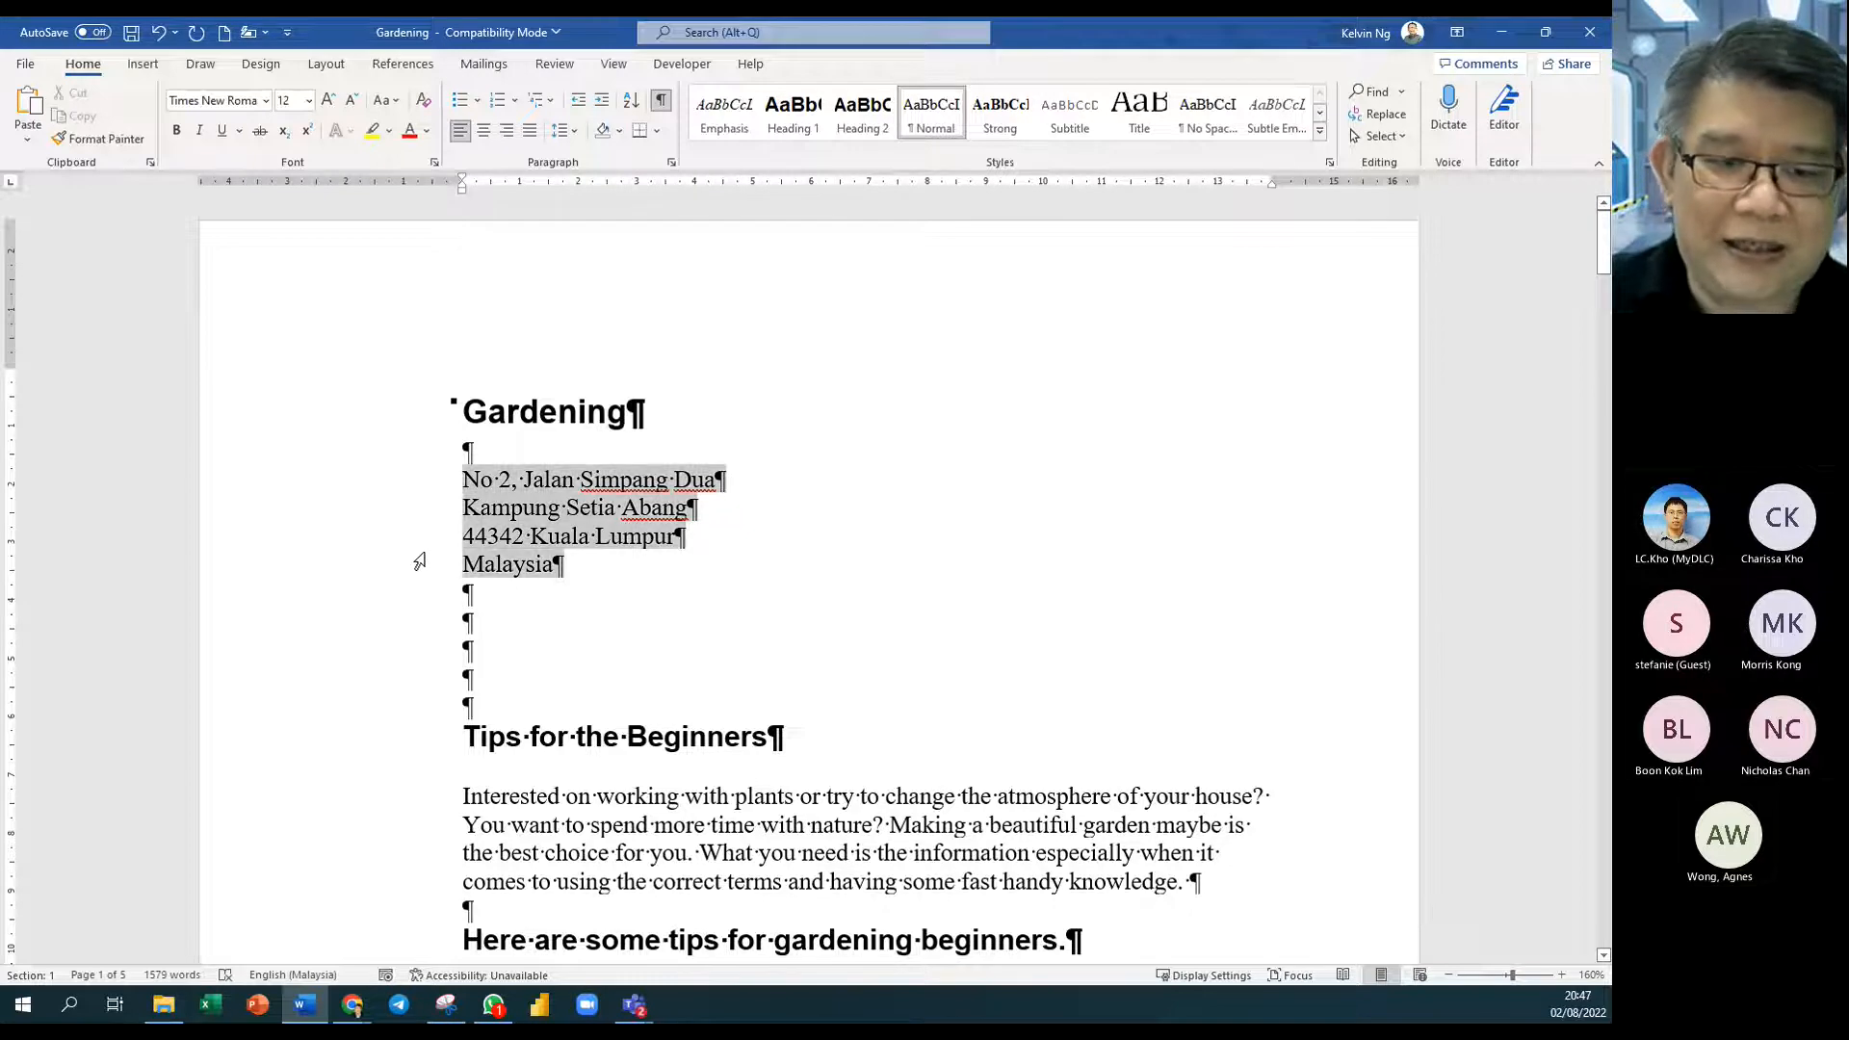
pyautogui.tripleClick(394, 423)
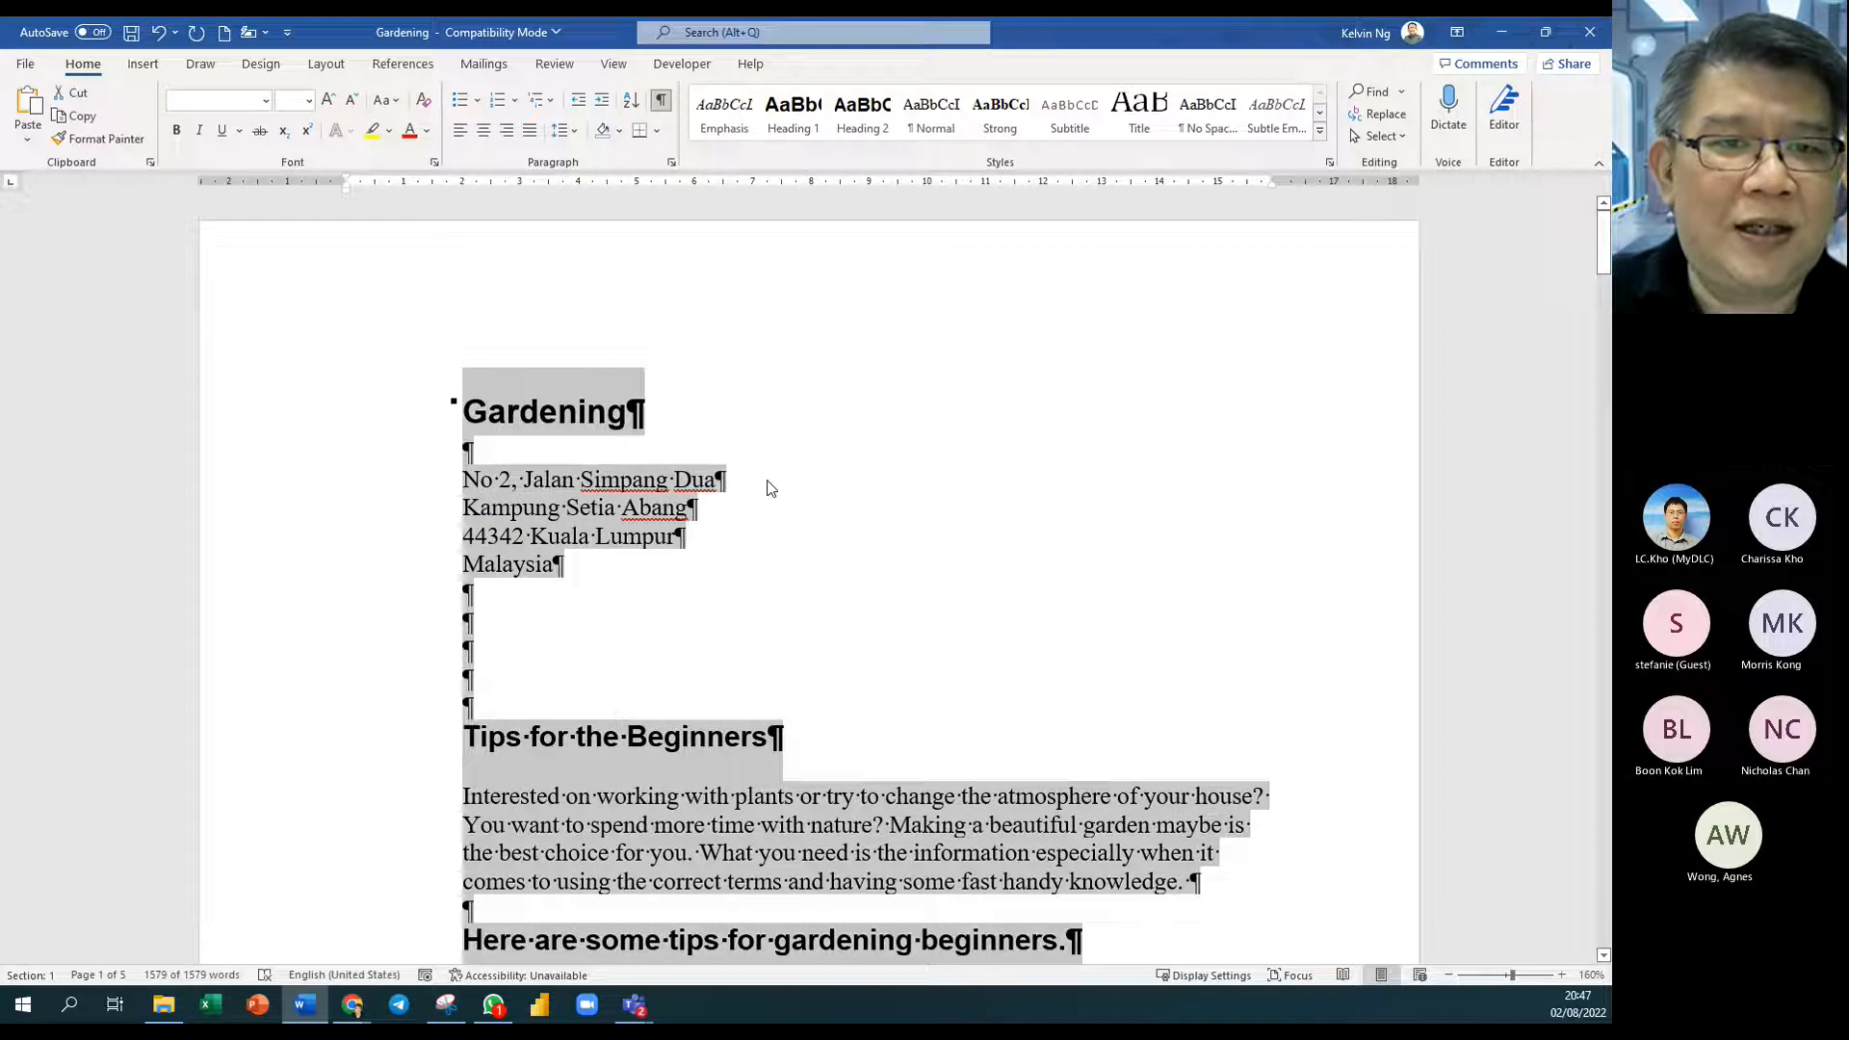
pyautogui.click(575, 132)
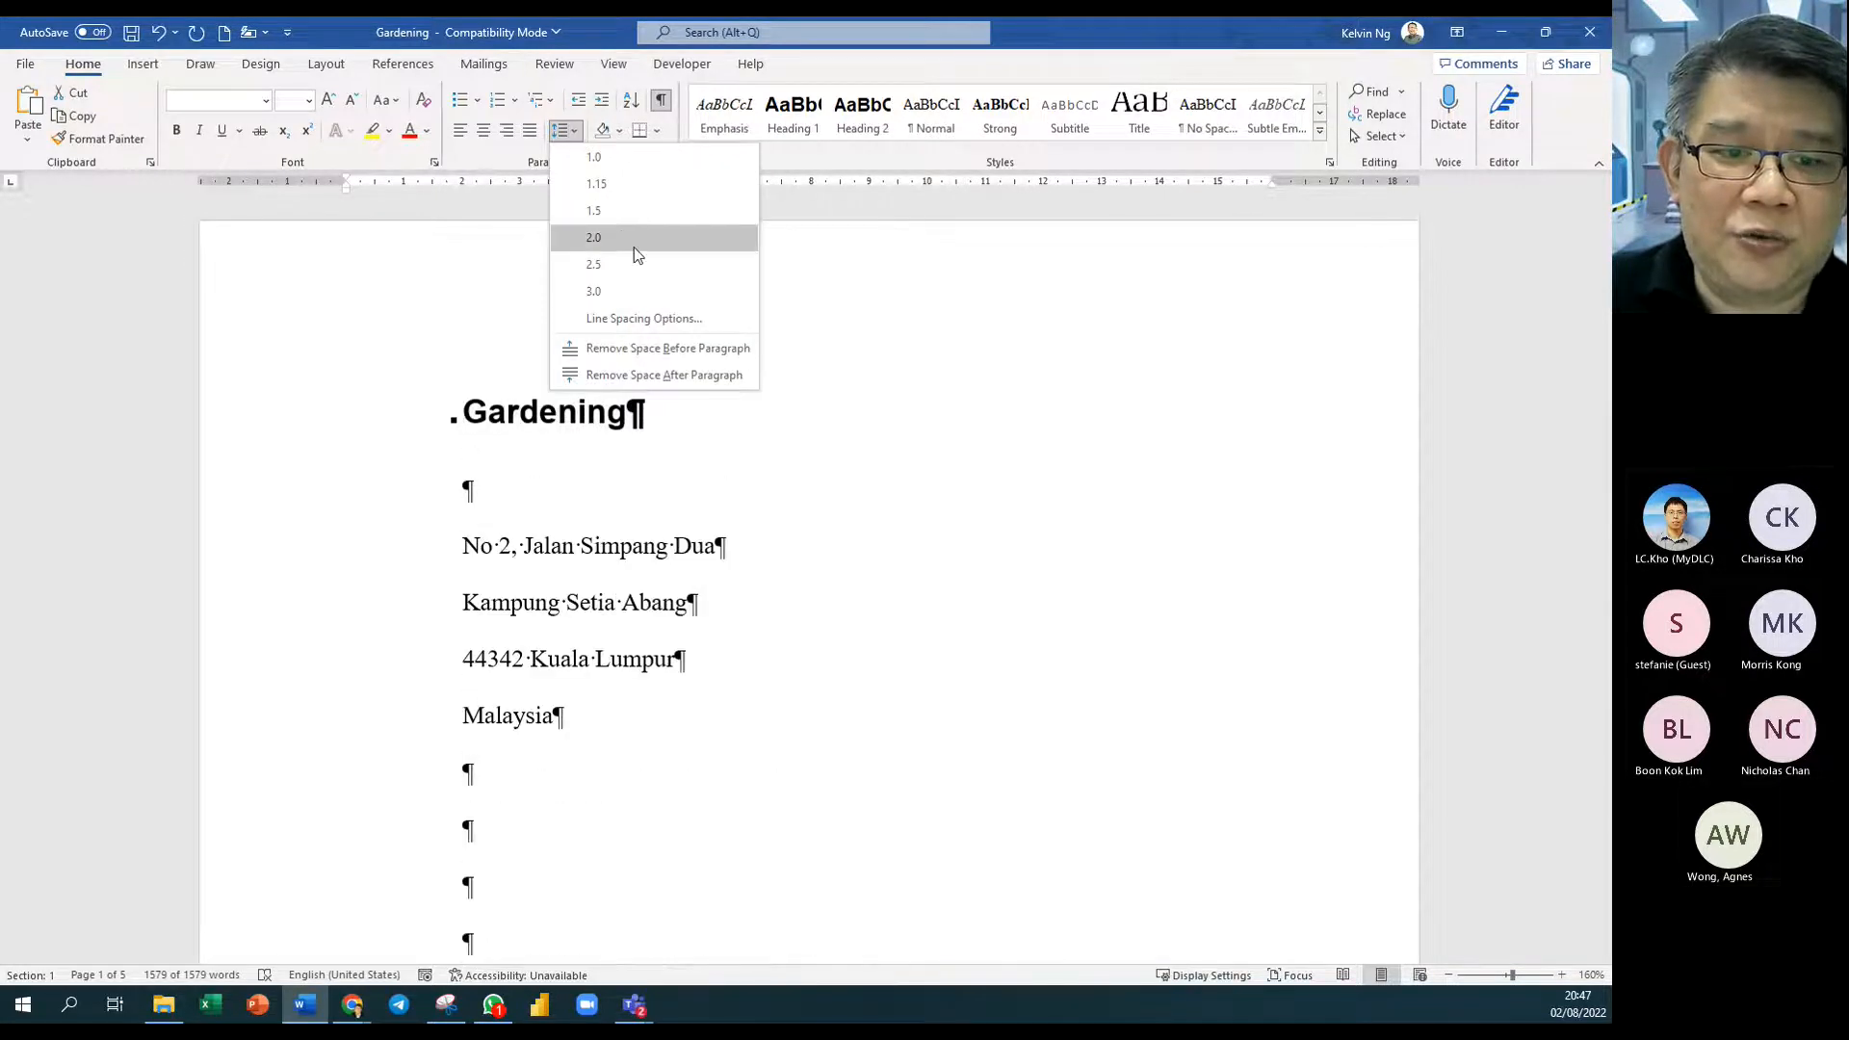
pyautogui.click(633, 241)
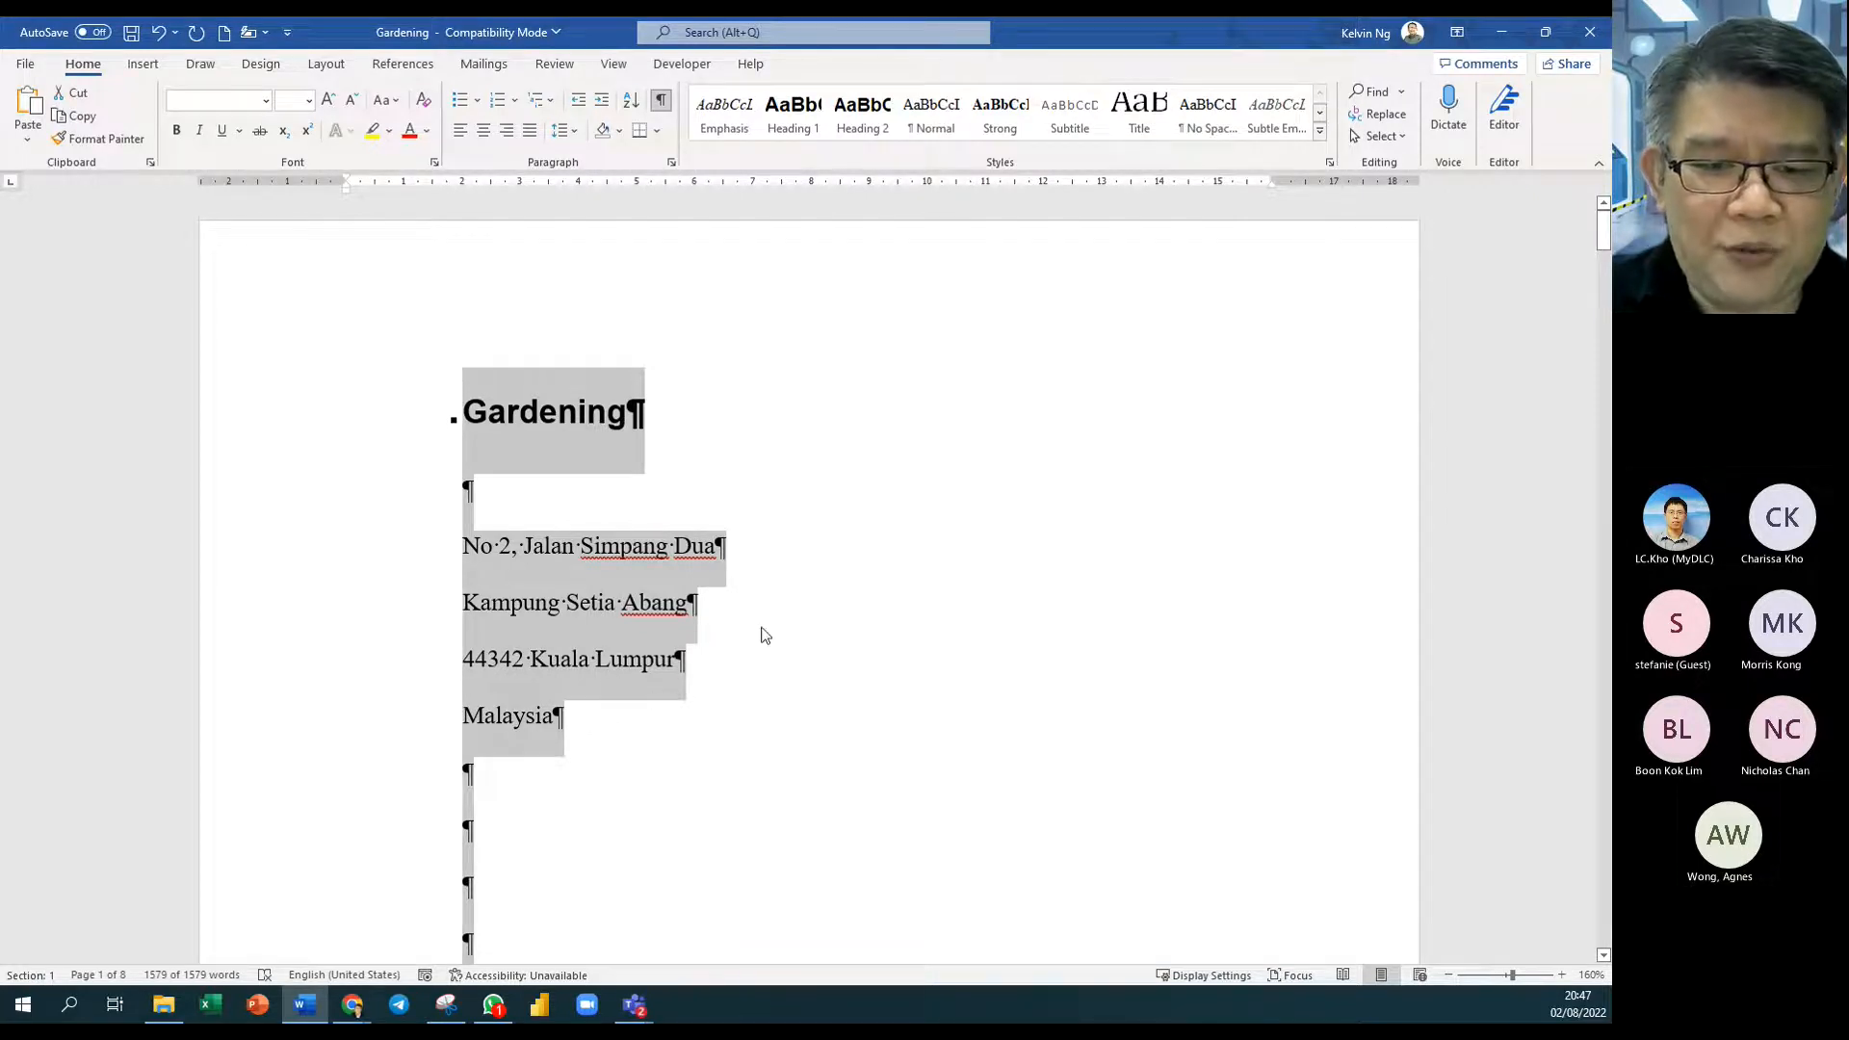
# Step: Try a manual line break in place of the paragraph mark after the address's street line, and restore the paragraph mark
pyautogui.click(739, 581)
pyautogui.click(740, 549)
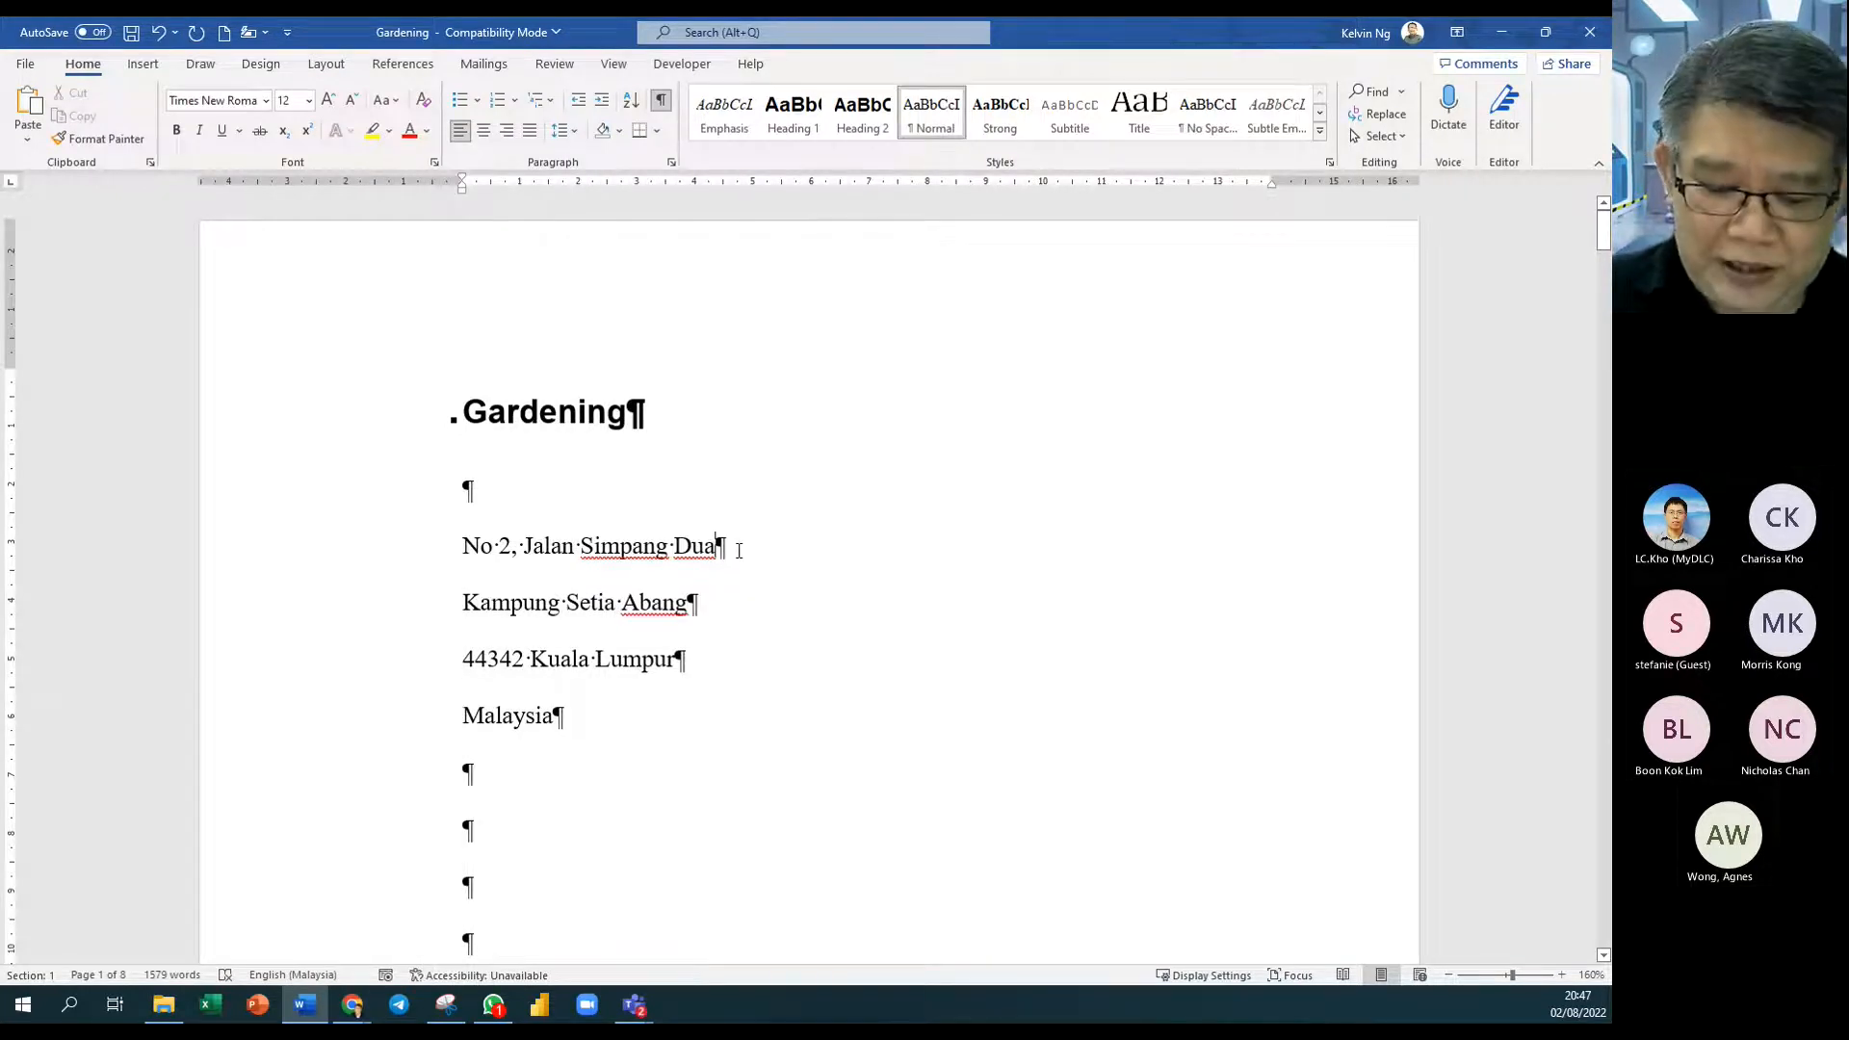
pyautogui.press('Delete')
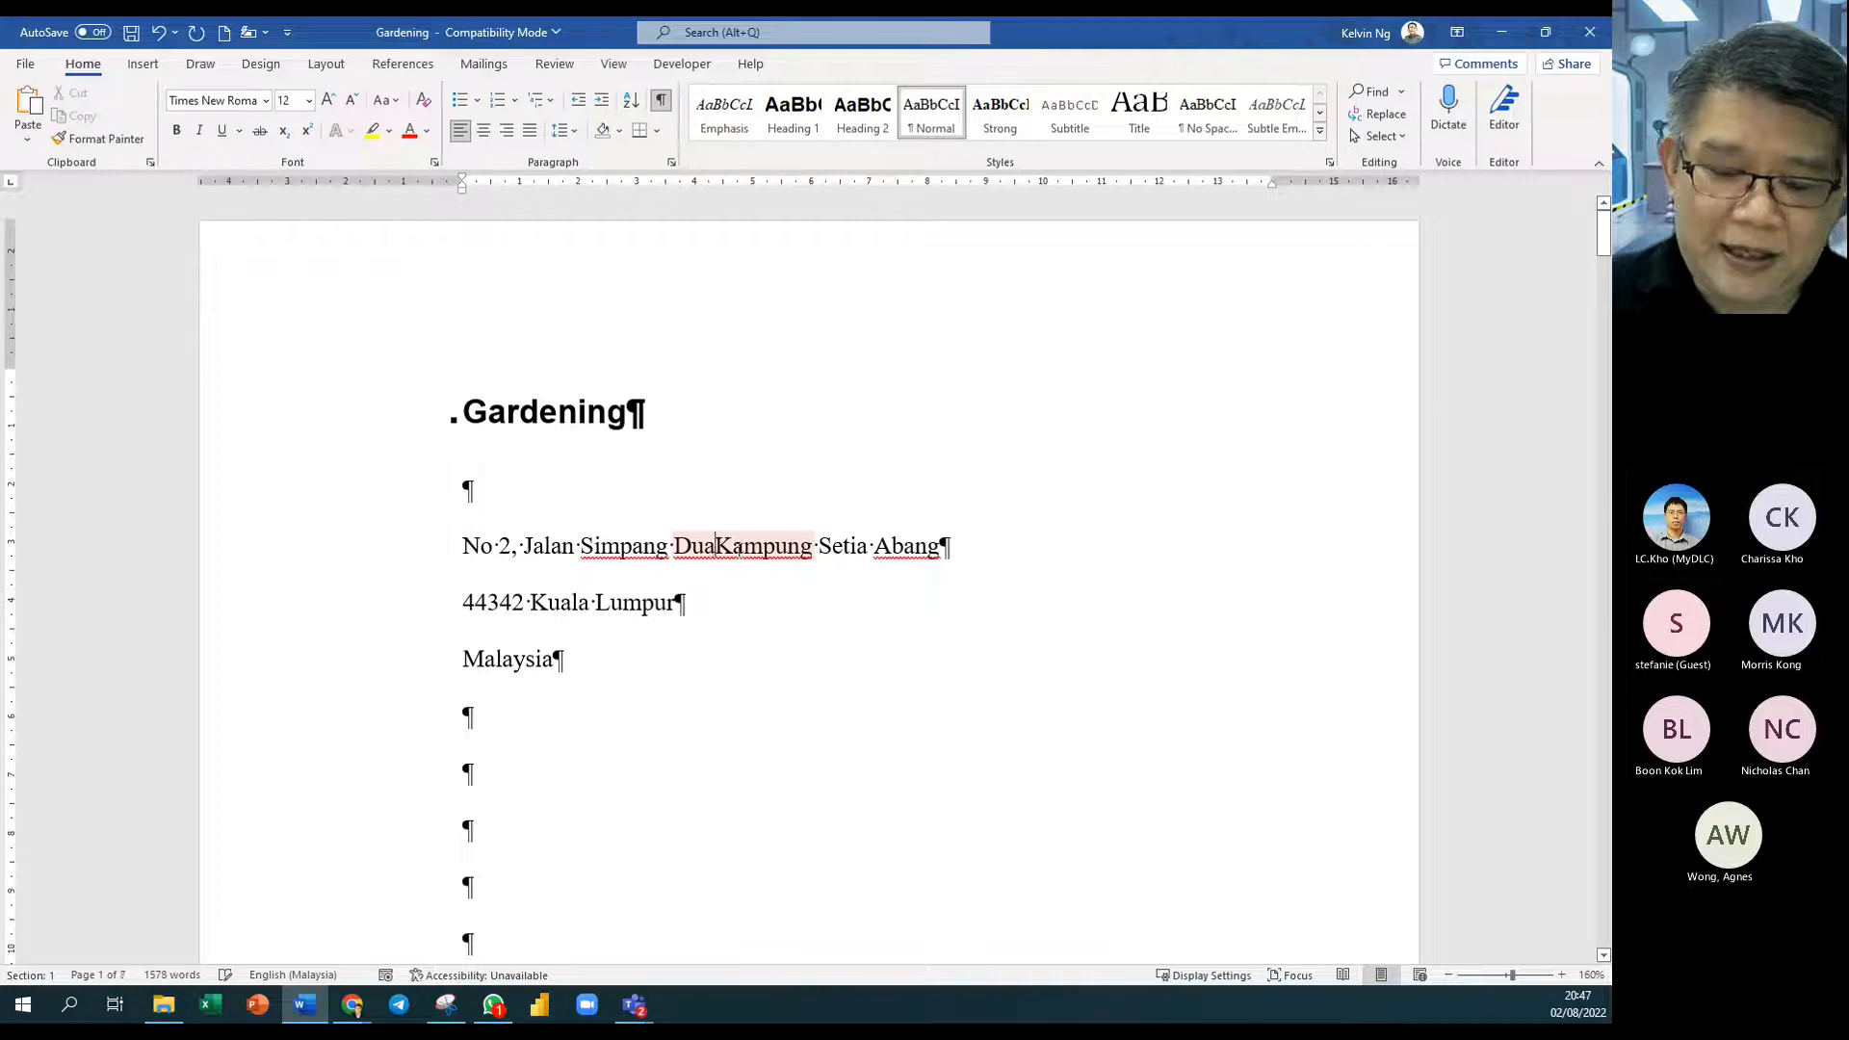
pyautogui.hotkey('shift', 'Return')
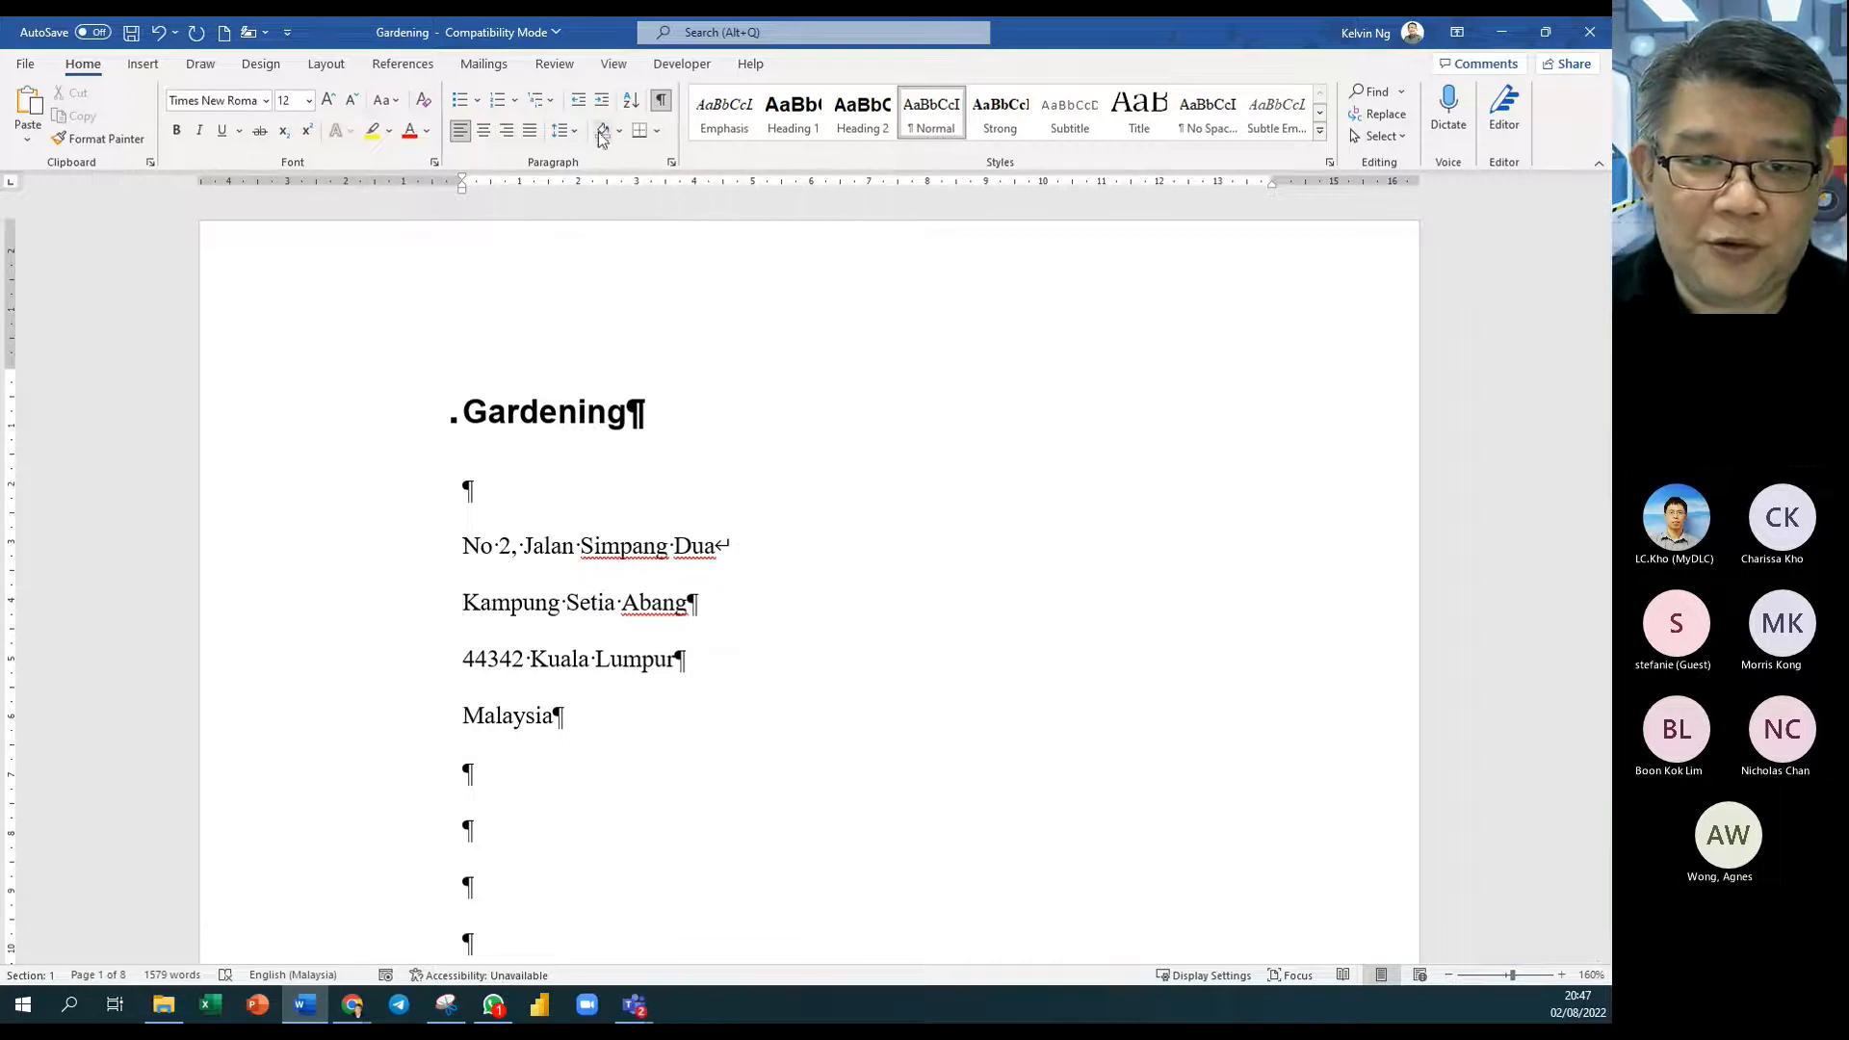
pyautogui.press('BackSpace')
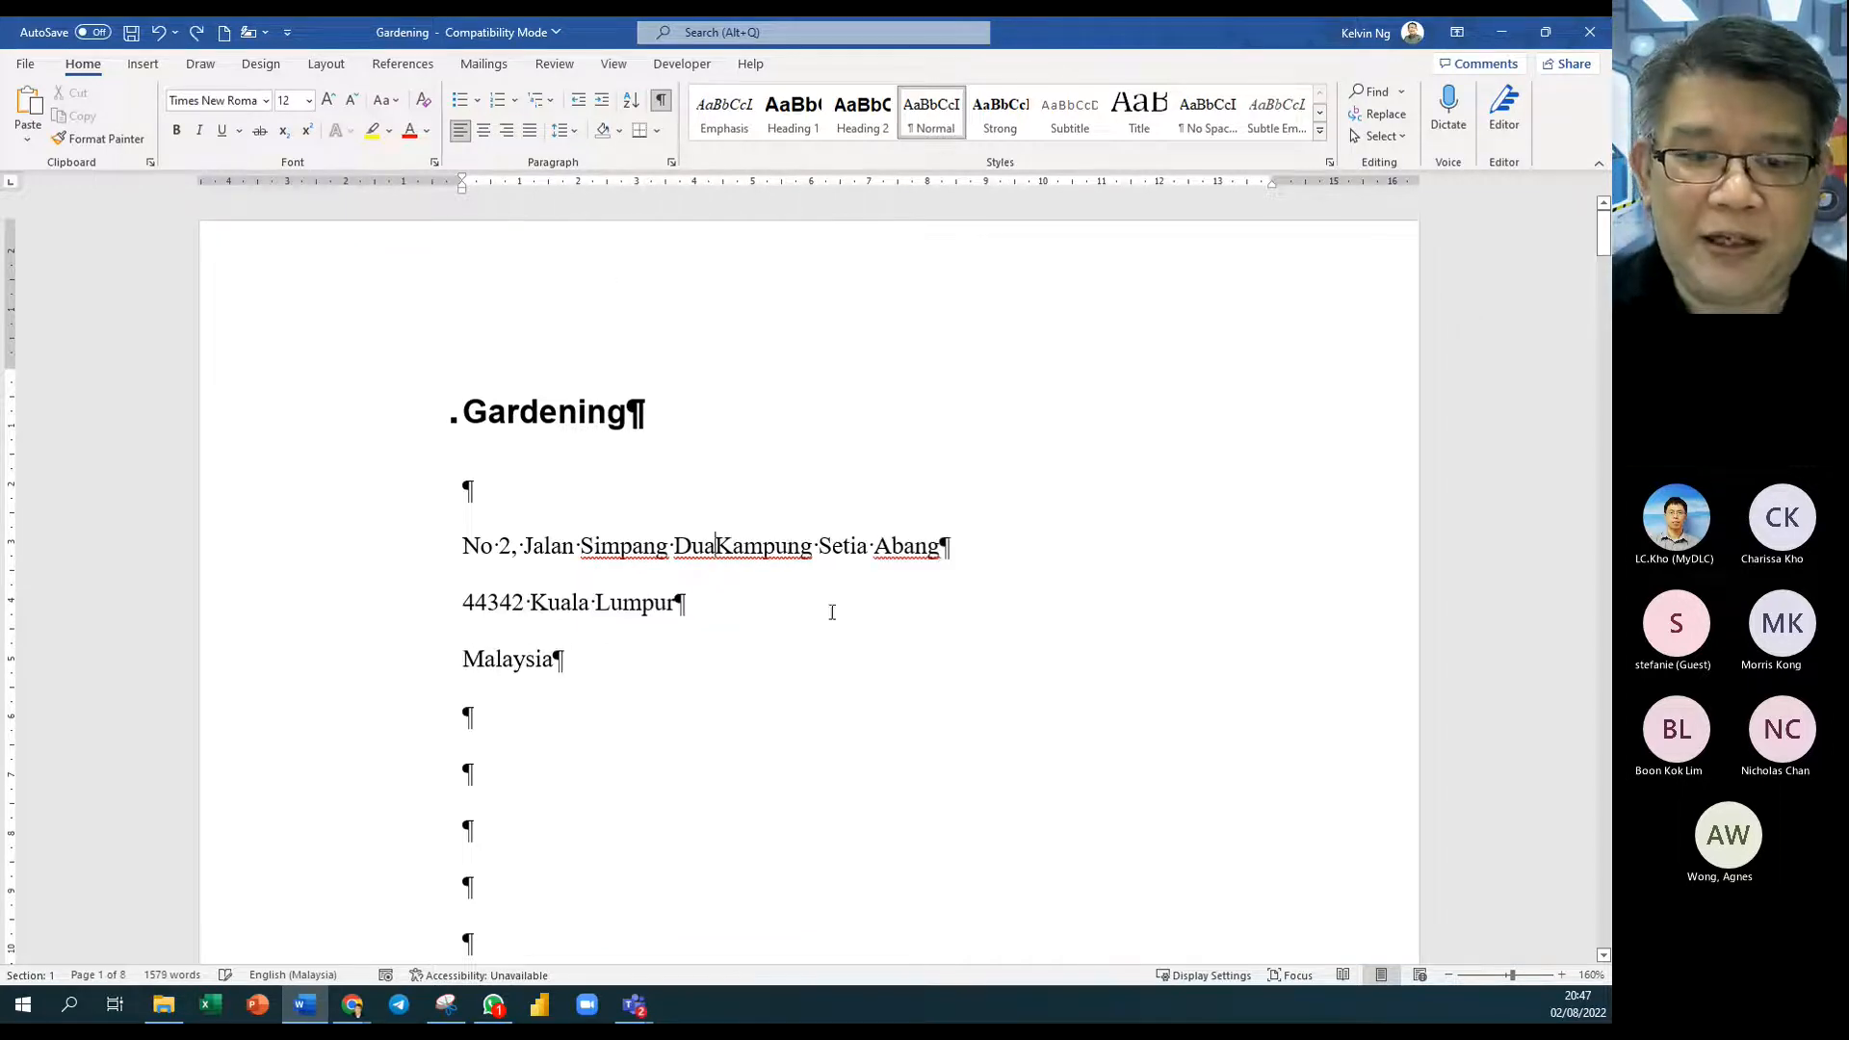
pyautogui.press('Return')
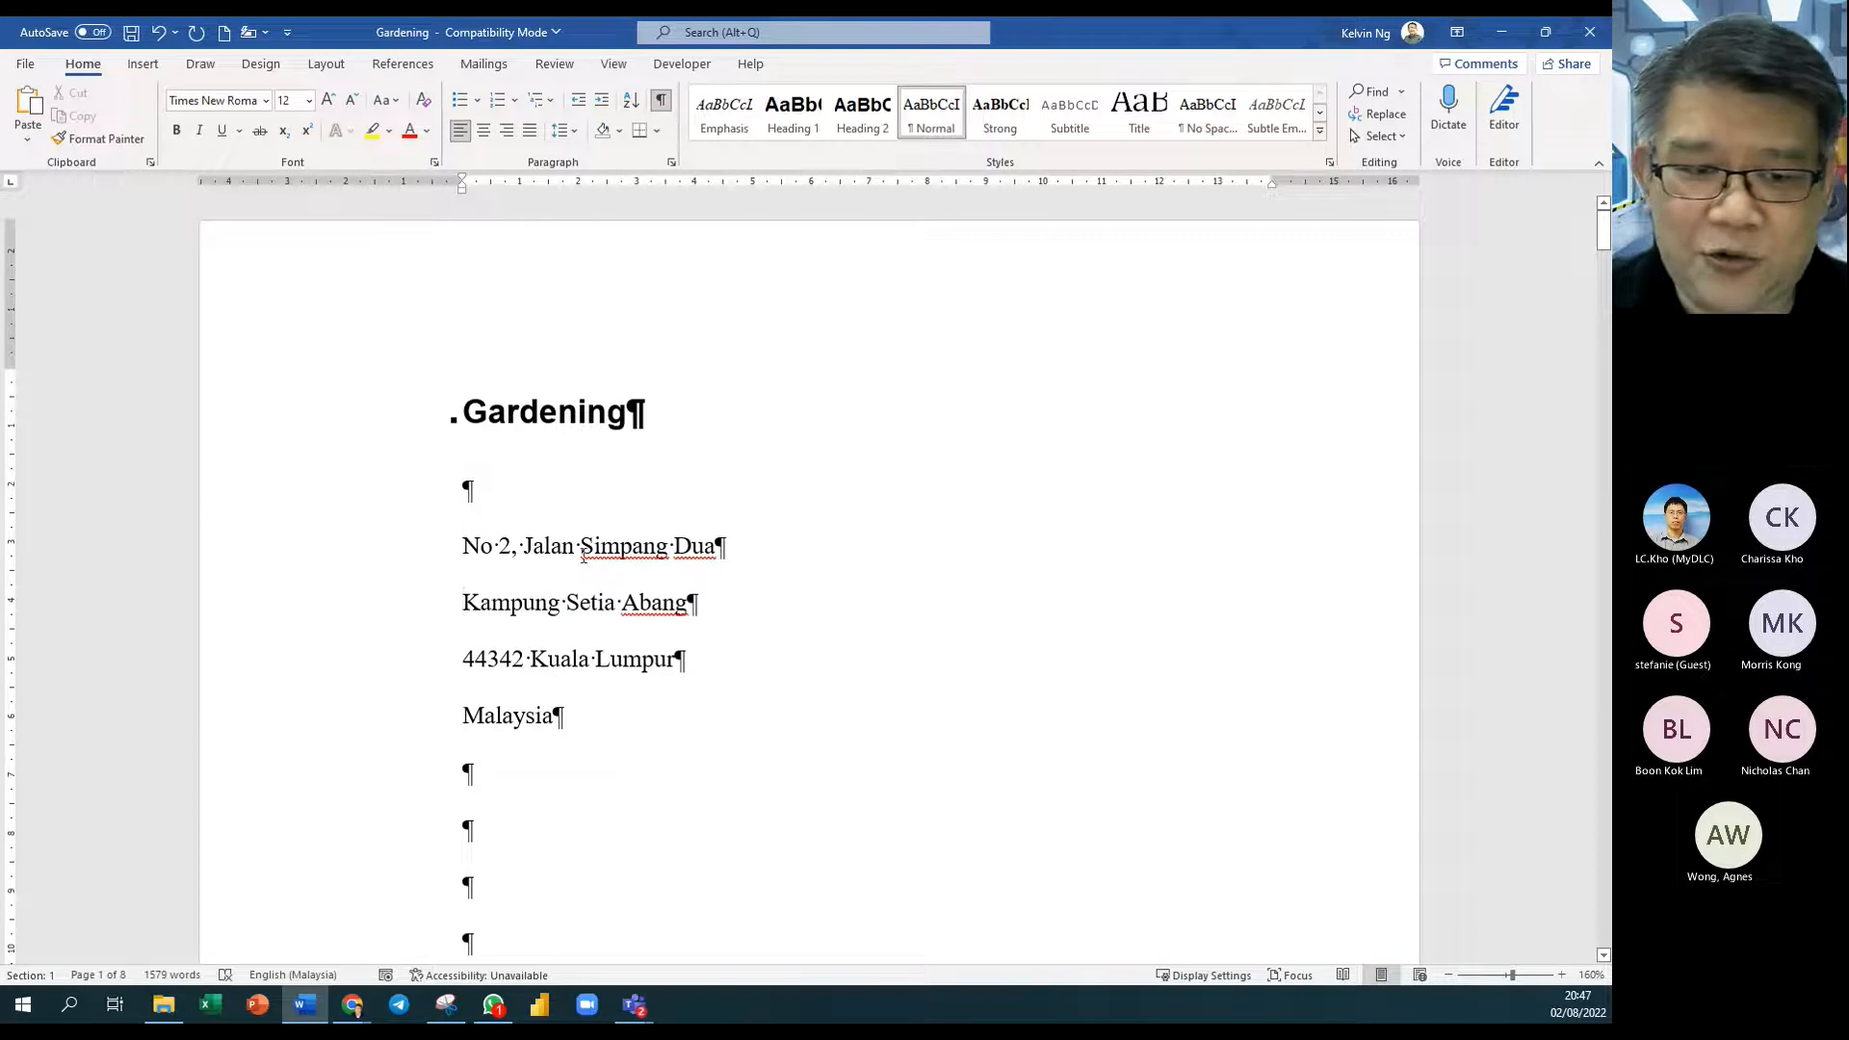
# Step: Set the line spacing of the four sample address lines to 1.0
pyautogui.moveTo(384, 542); pyautogui.dragTo(383, 723)
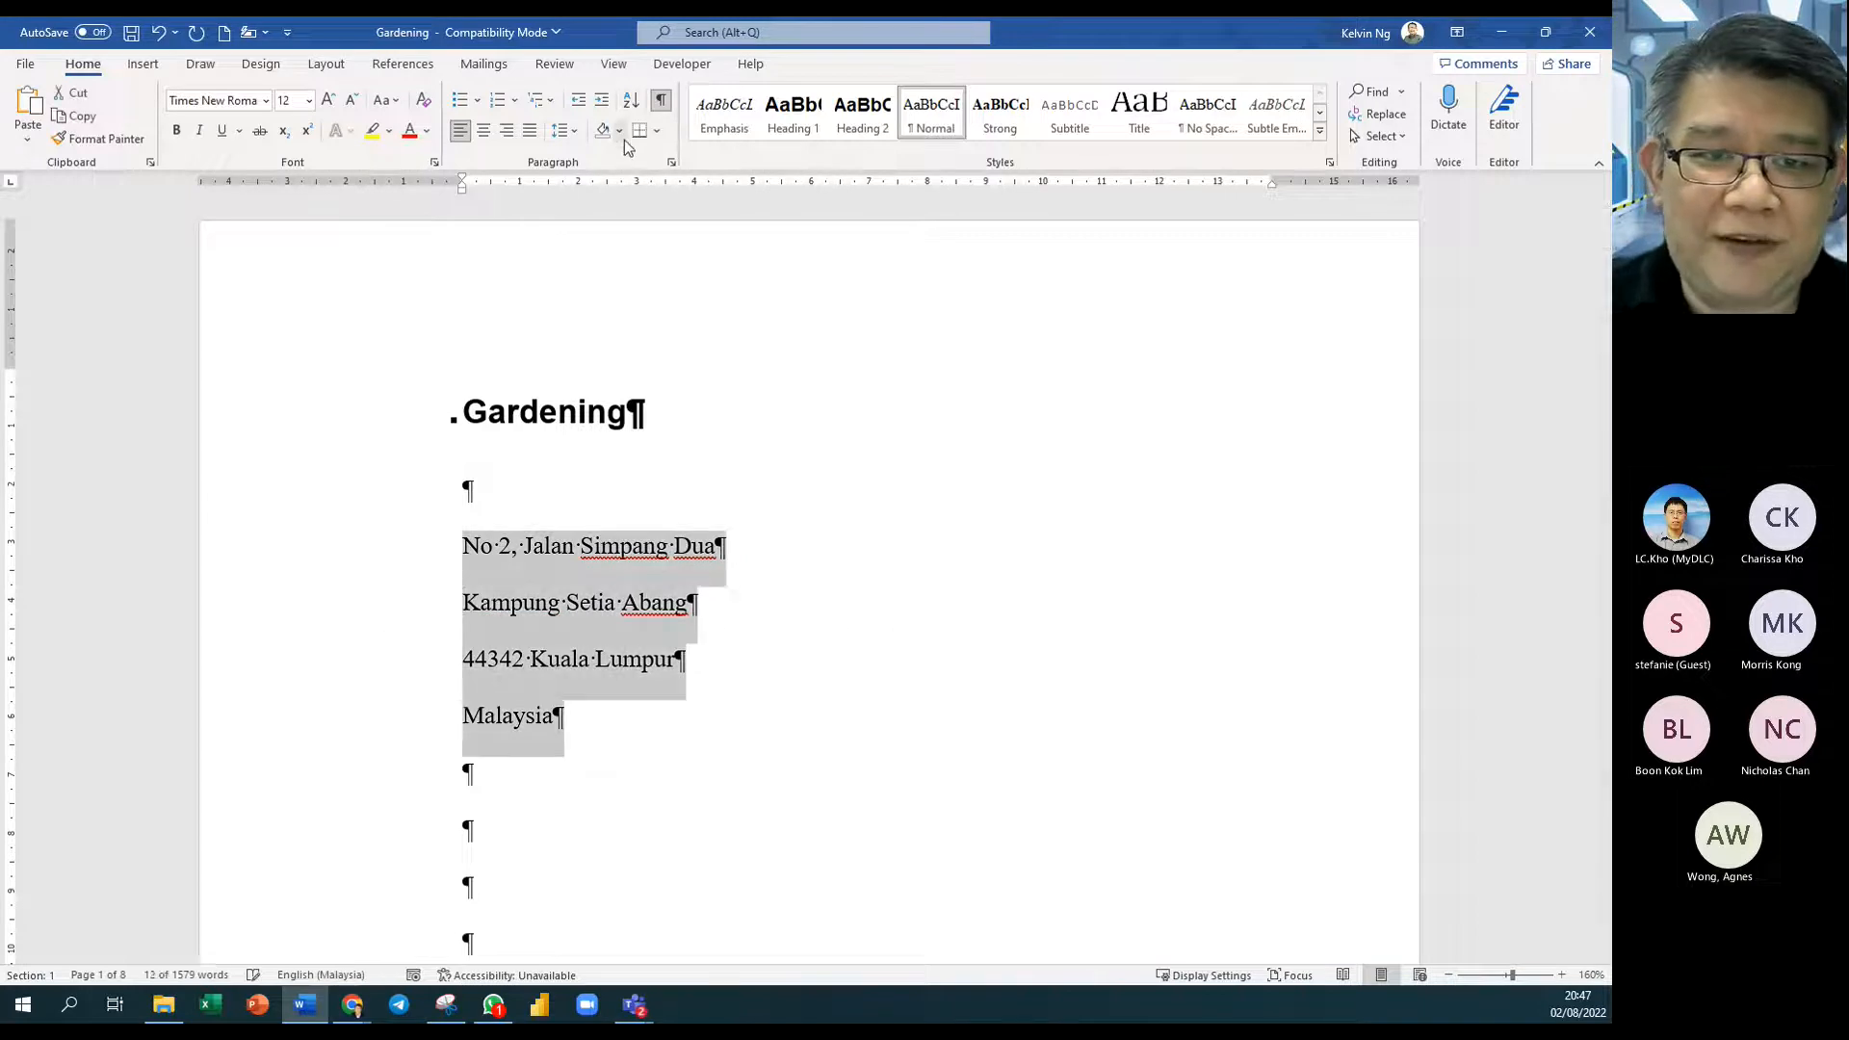
pyautogui.click(570, 133)
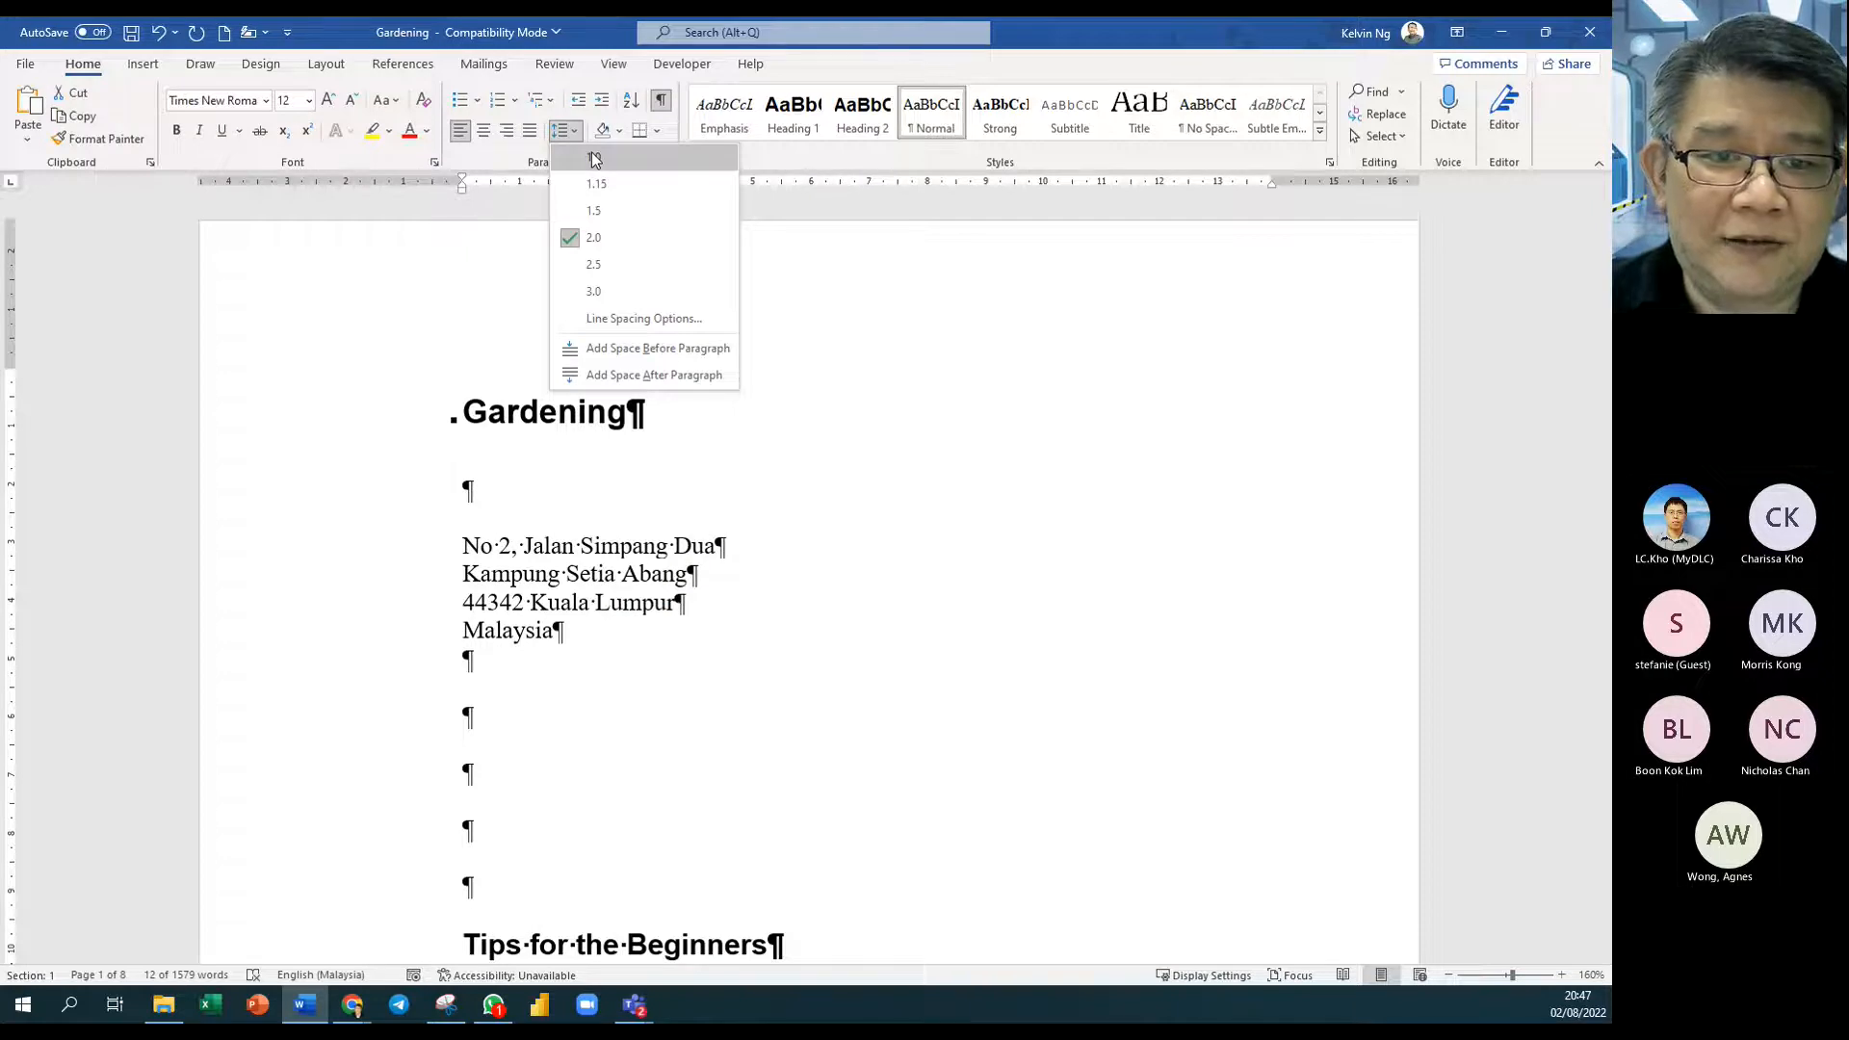
pyautogui.click(594, 159)
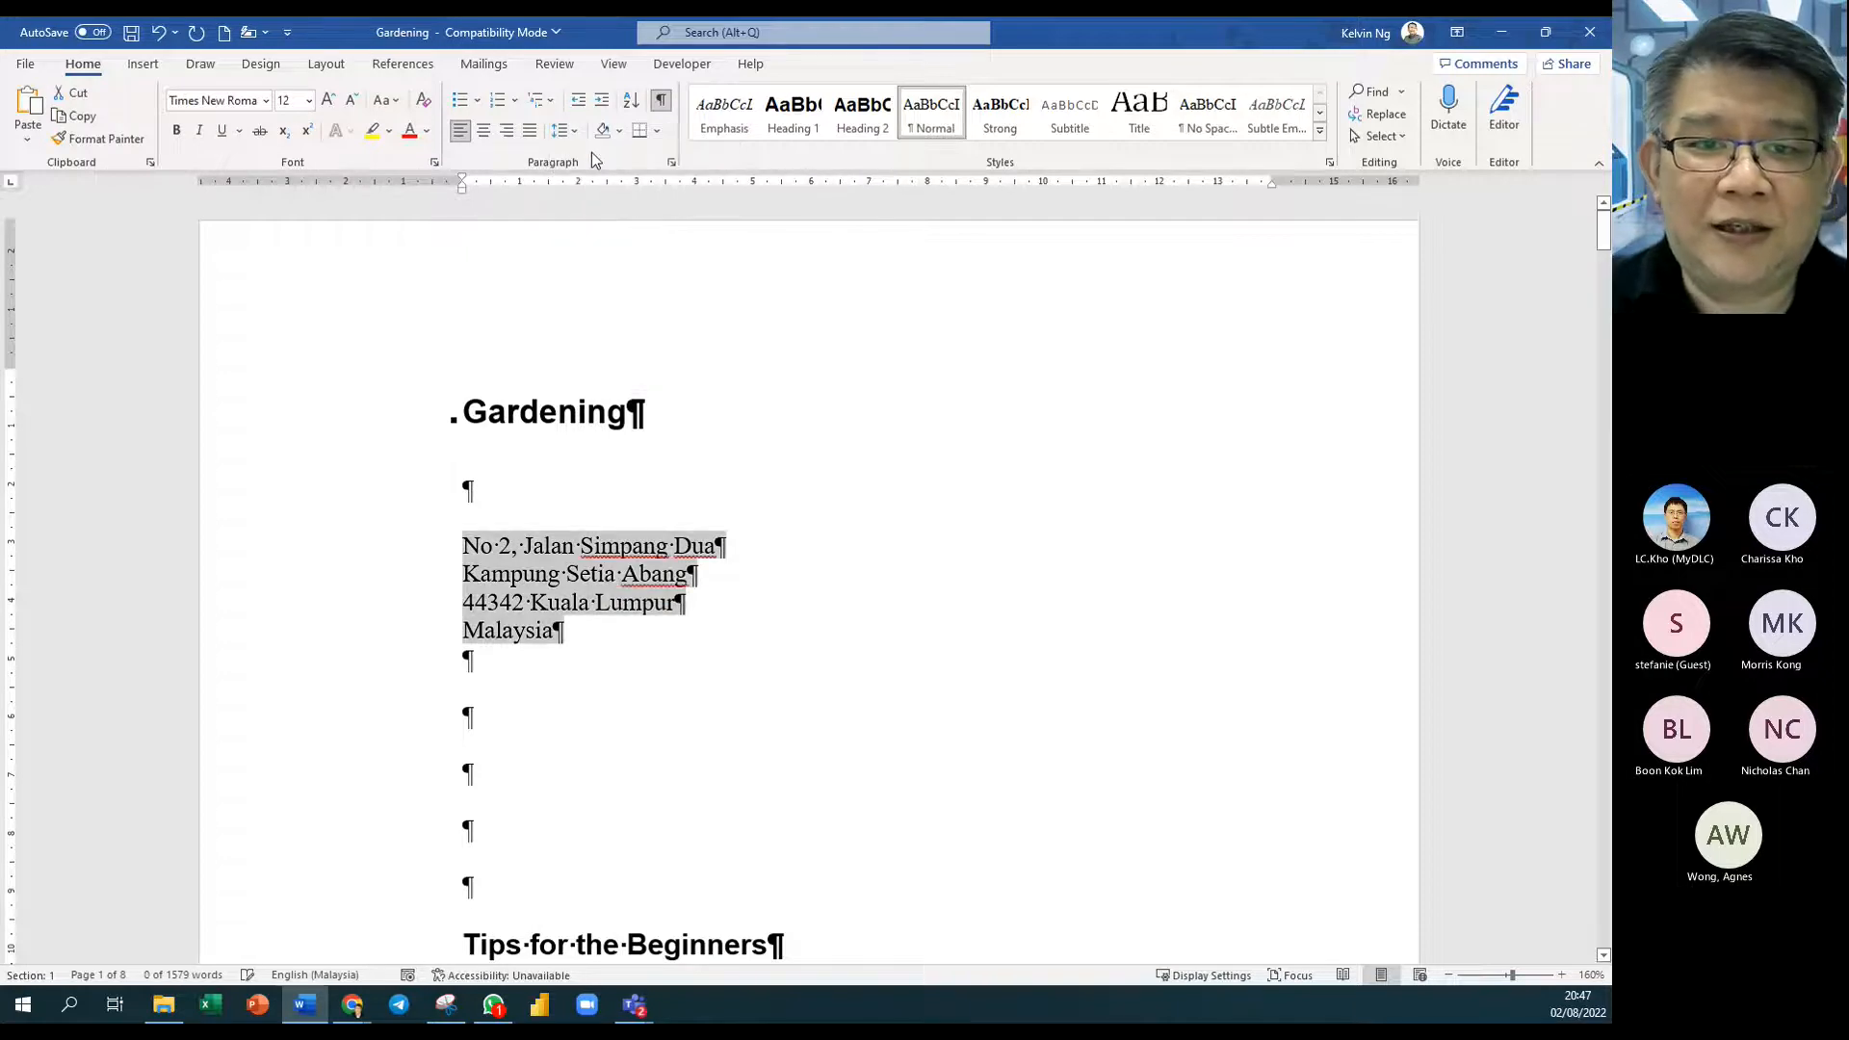
# Step: Open the paragraph settings for the address lines and outline the line spacing and the before and after spacing in red
pyautogui.click(672, 162)
pyautogui.moveTo(767, 239); pyautogui.dragTo(1048, 212)
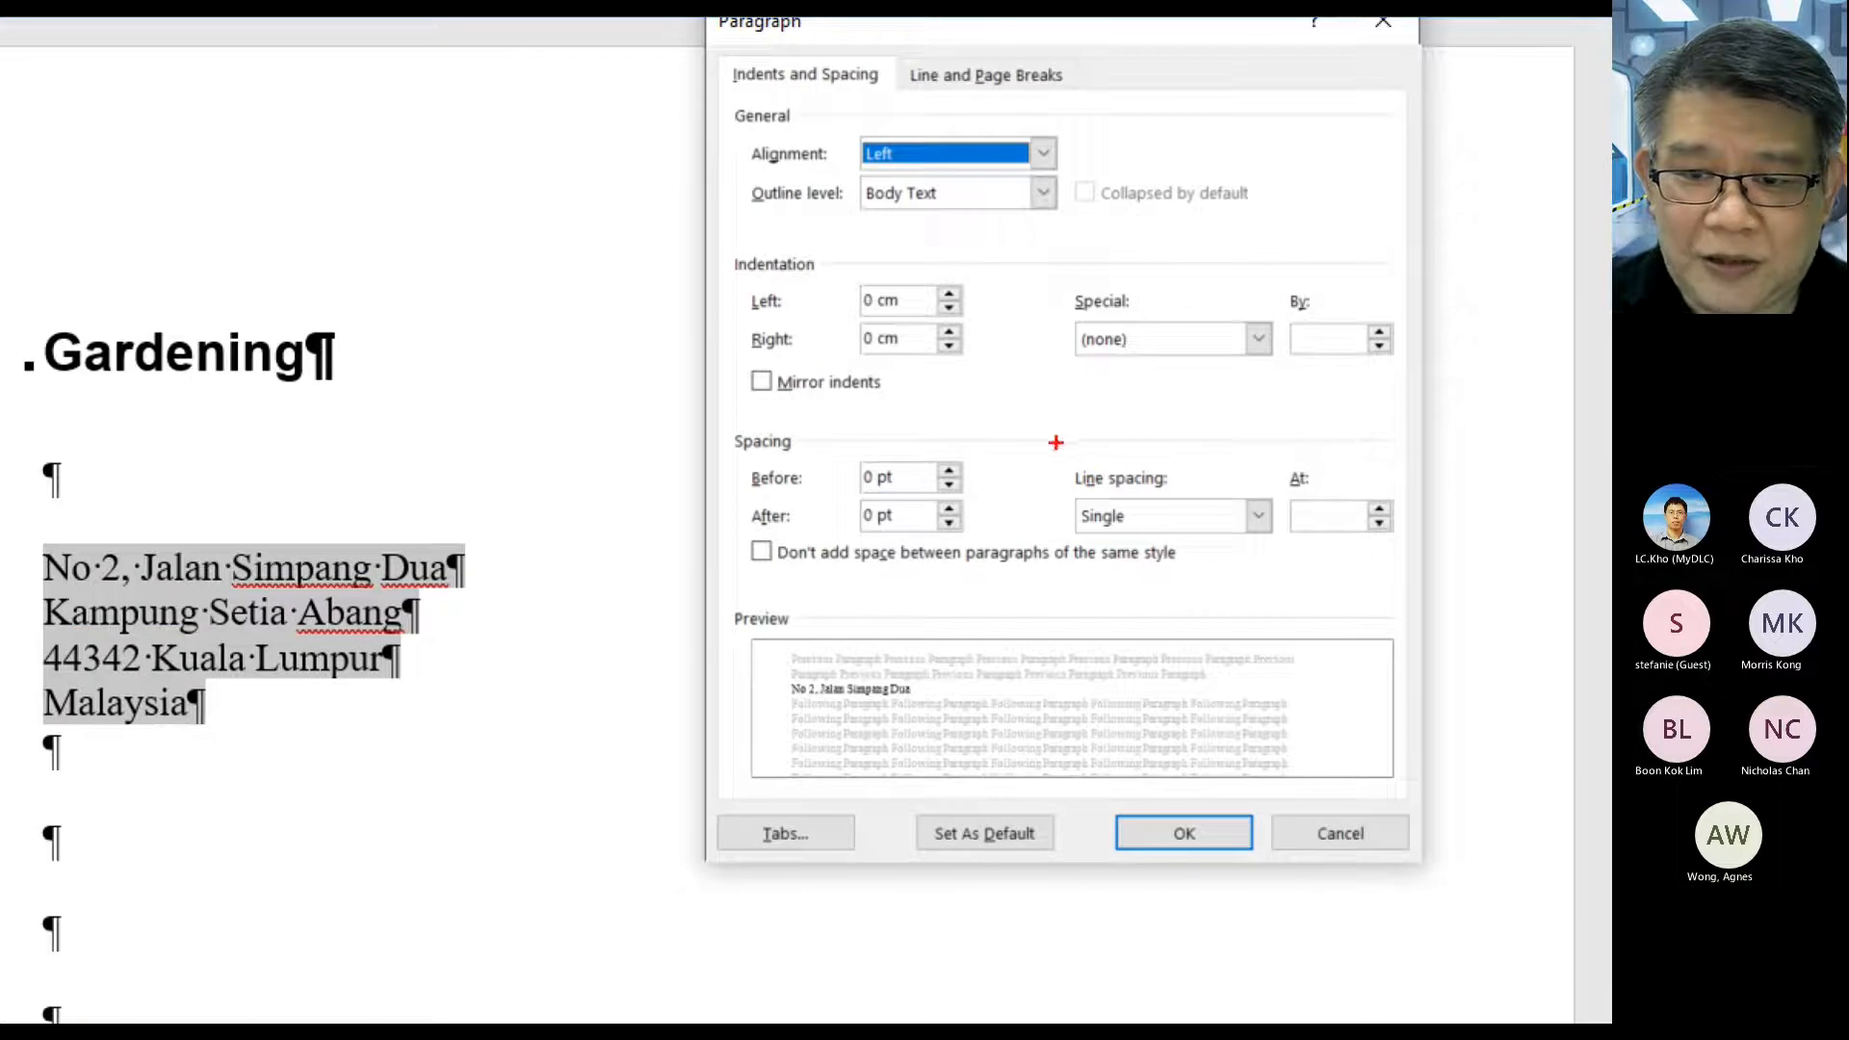
pyautogui.moveTo(1055, 442); pyautogui.dragTo(1401, 573)
pyautogui.moveTo(1001, 455); pyautogui.dragTo(662, 556)
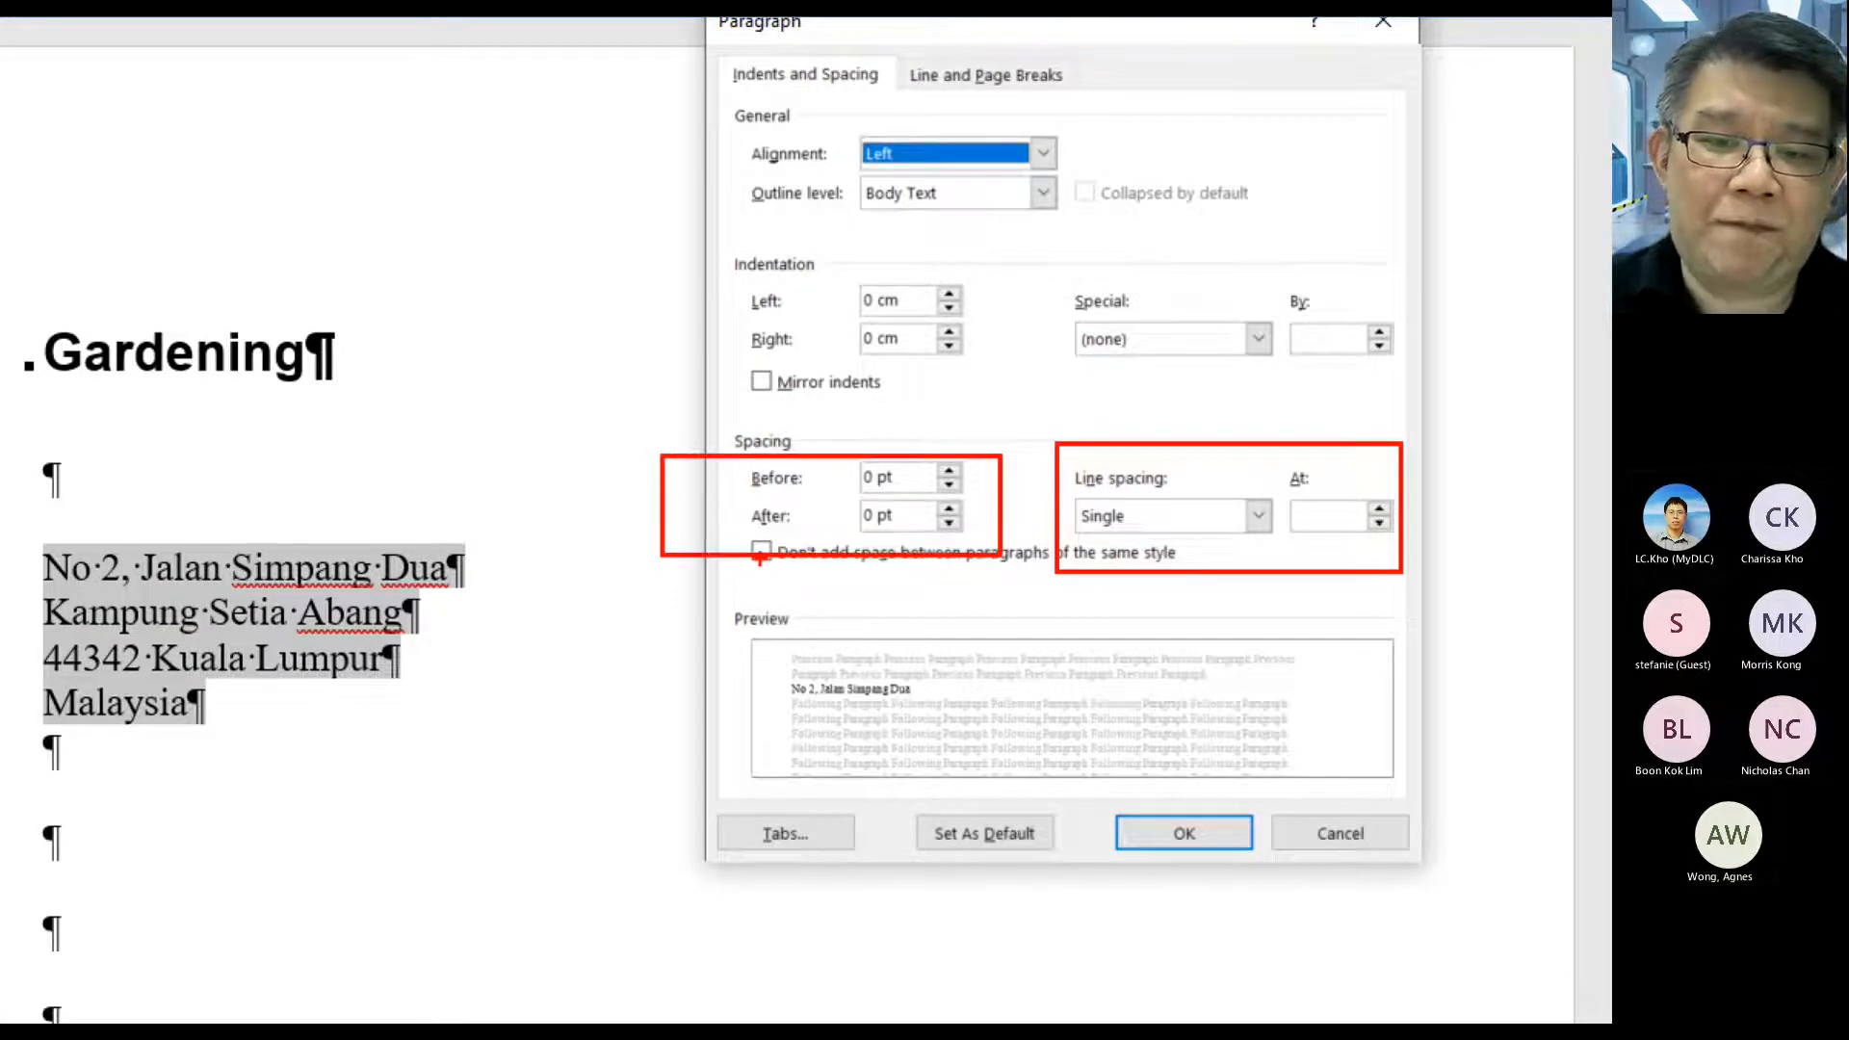
# Step: Clear the red outlines and set the spacing after each of the selected address lines to 12 pt
pyautogui.press('Escape')
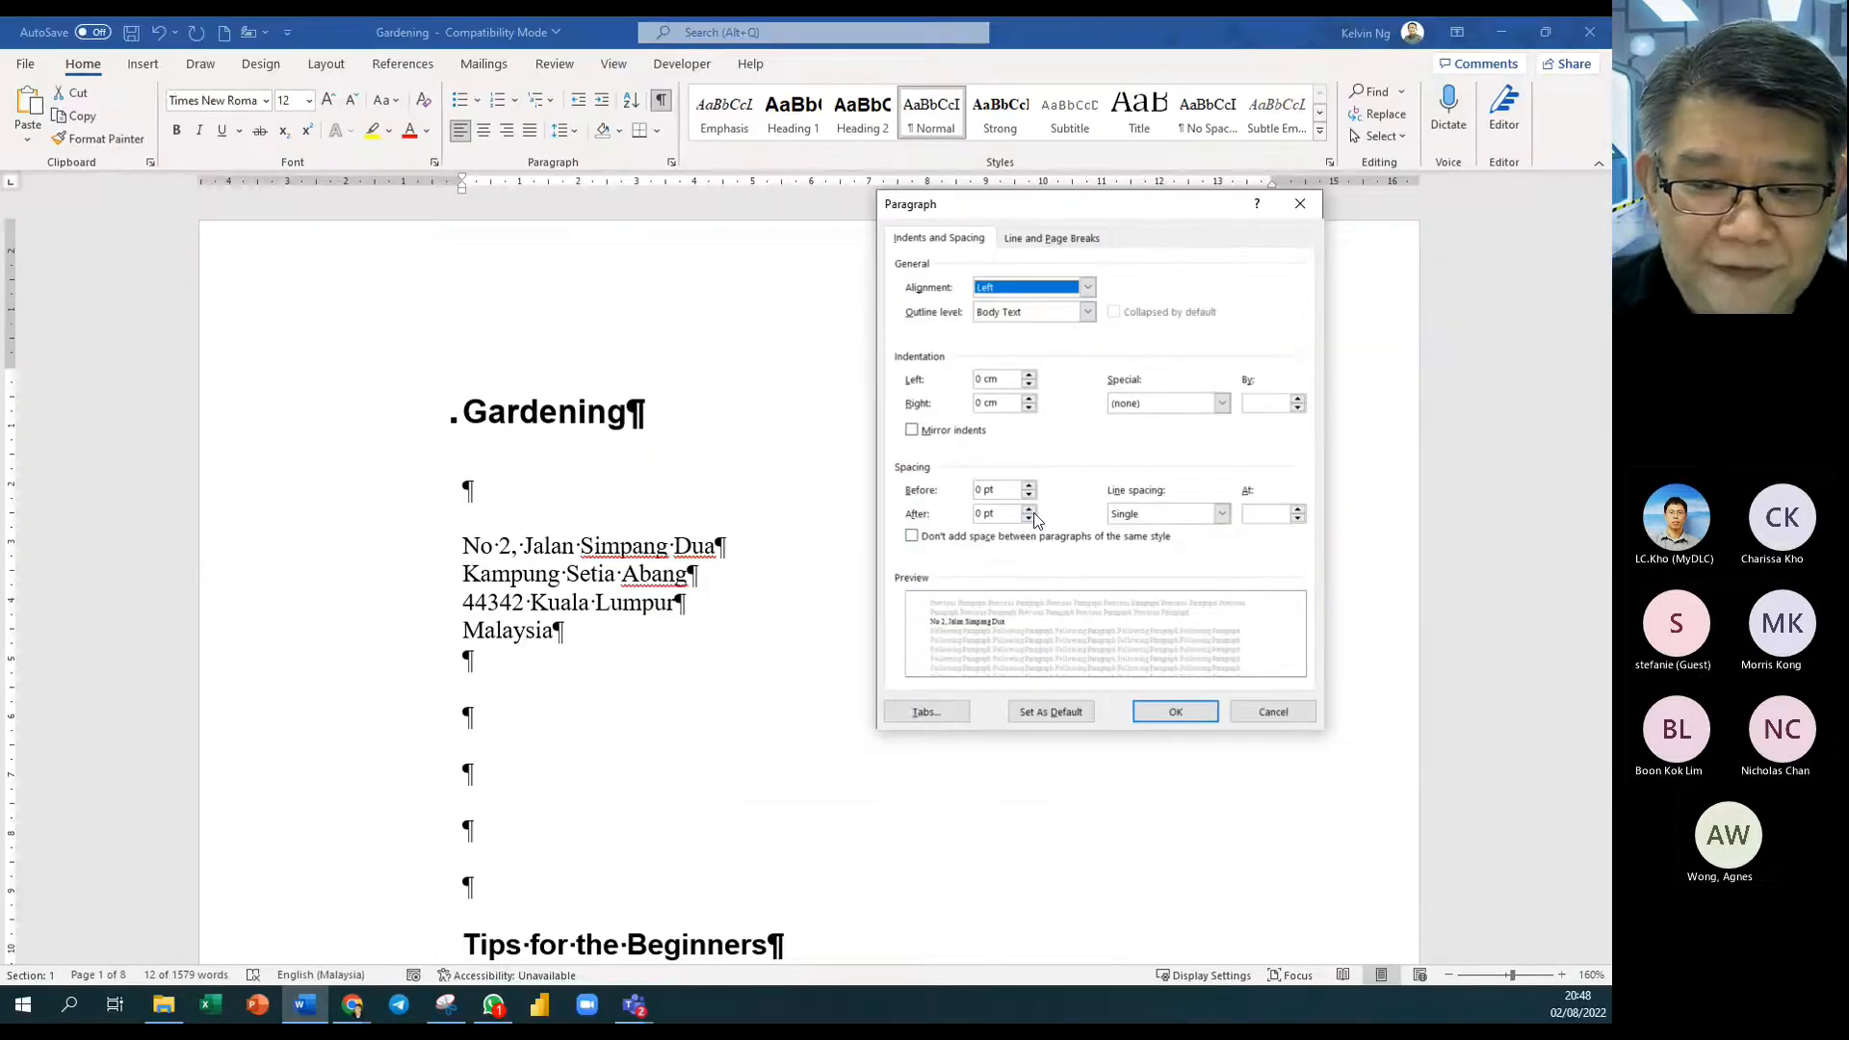
pyautogui.click(1028, 511)
pyautogui.click(1029, 510)
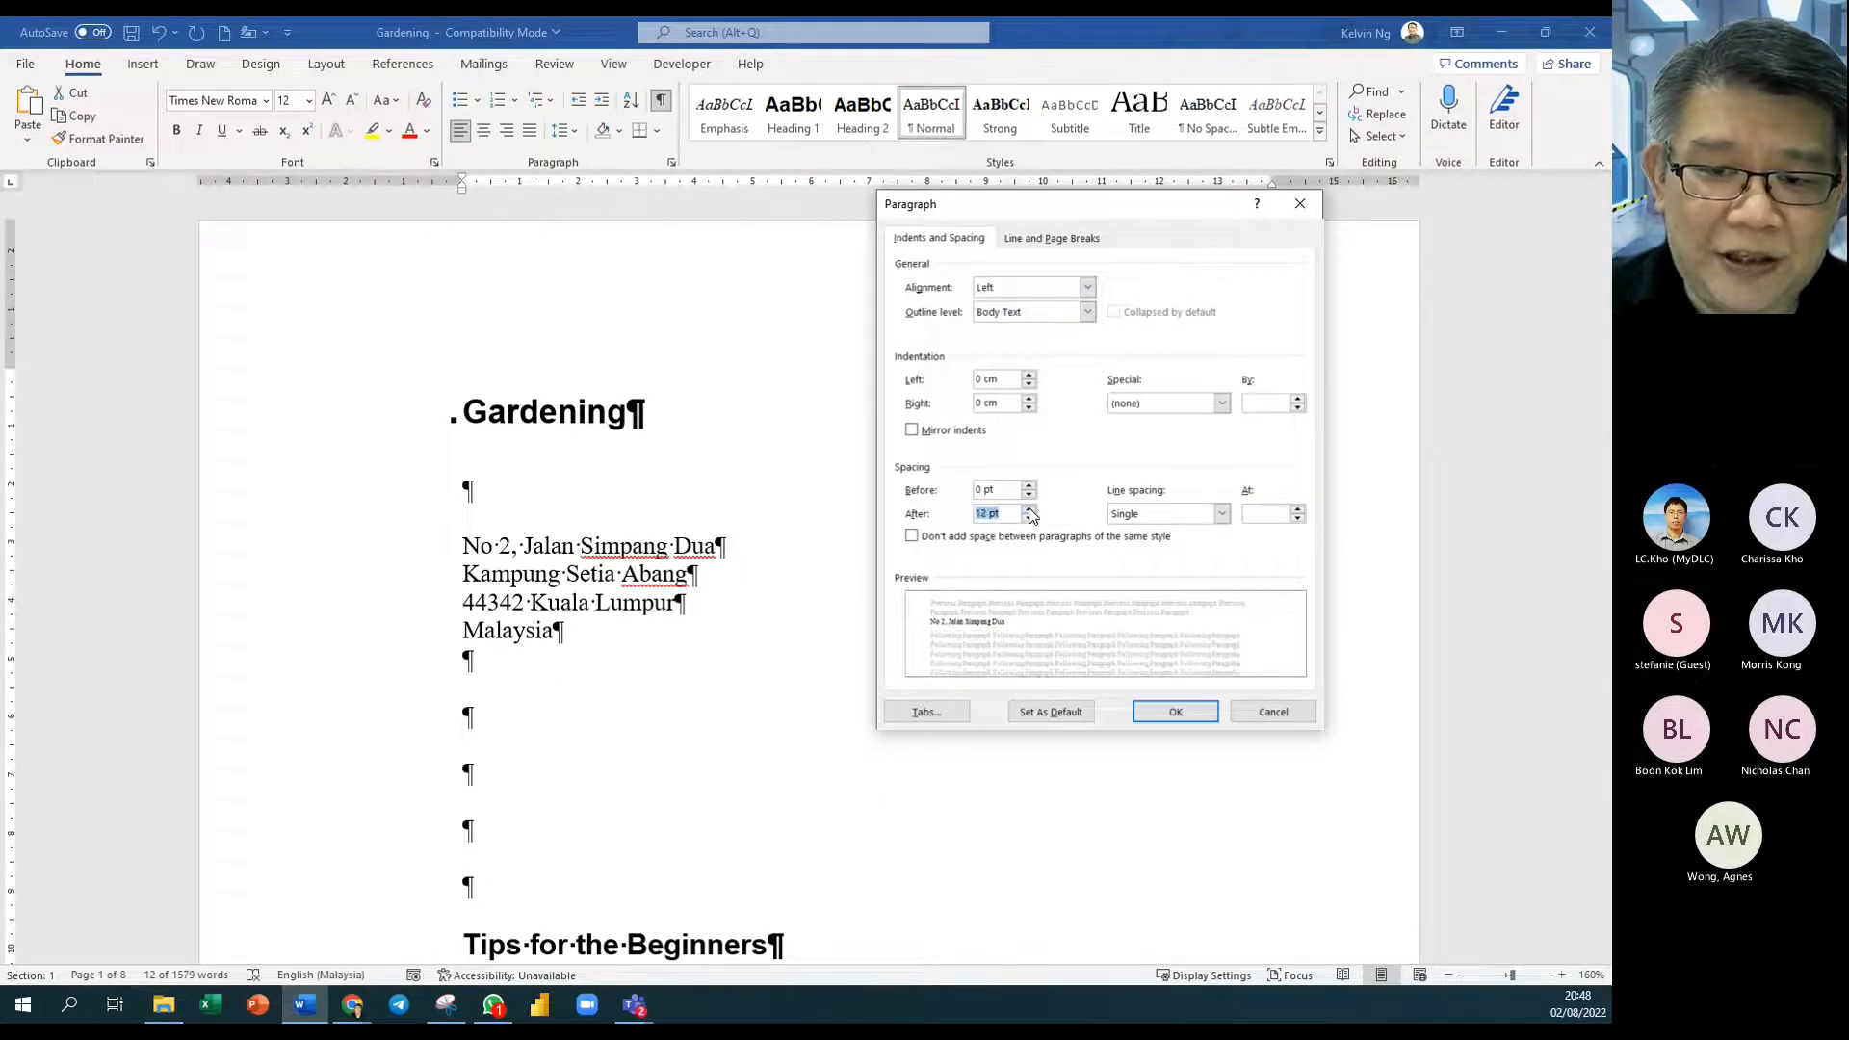
pyautogui.click(1173, 714)
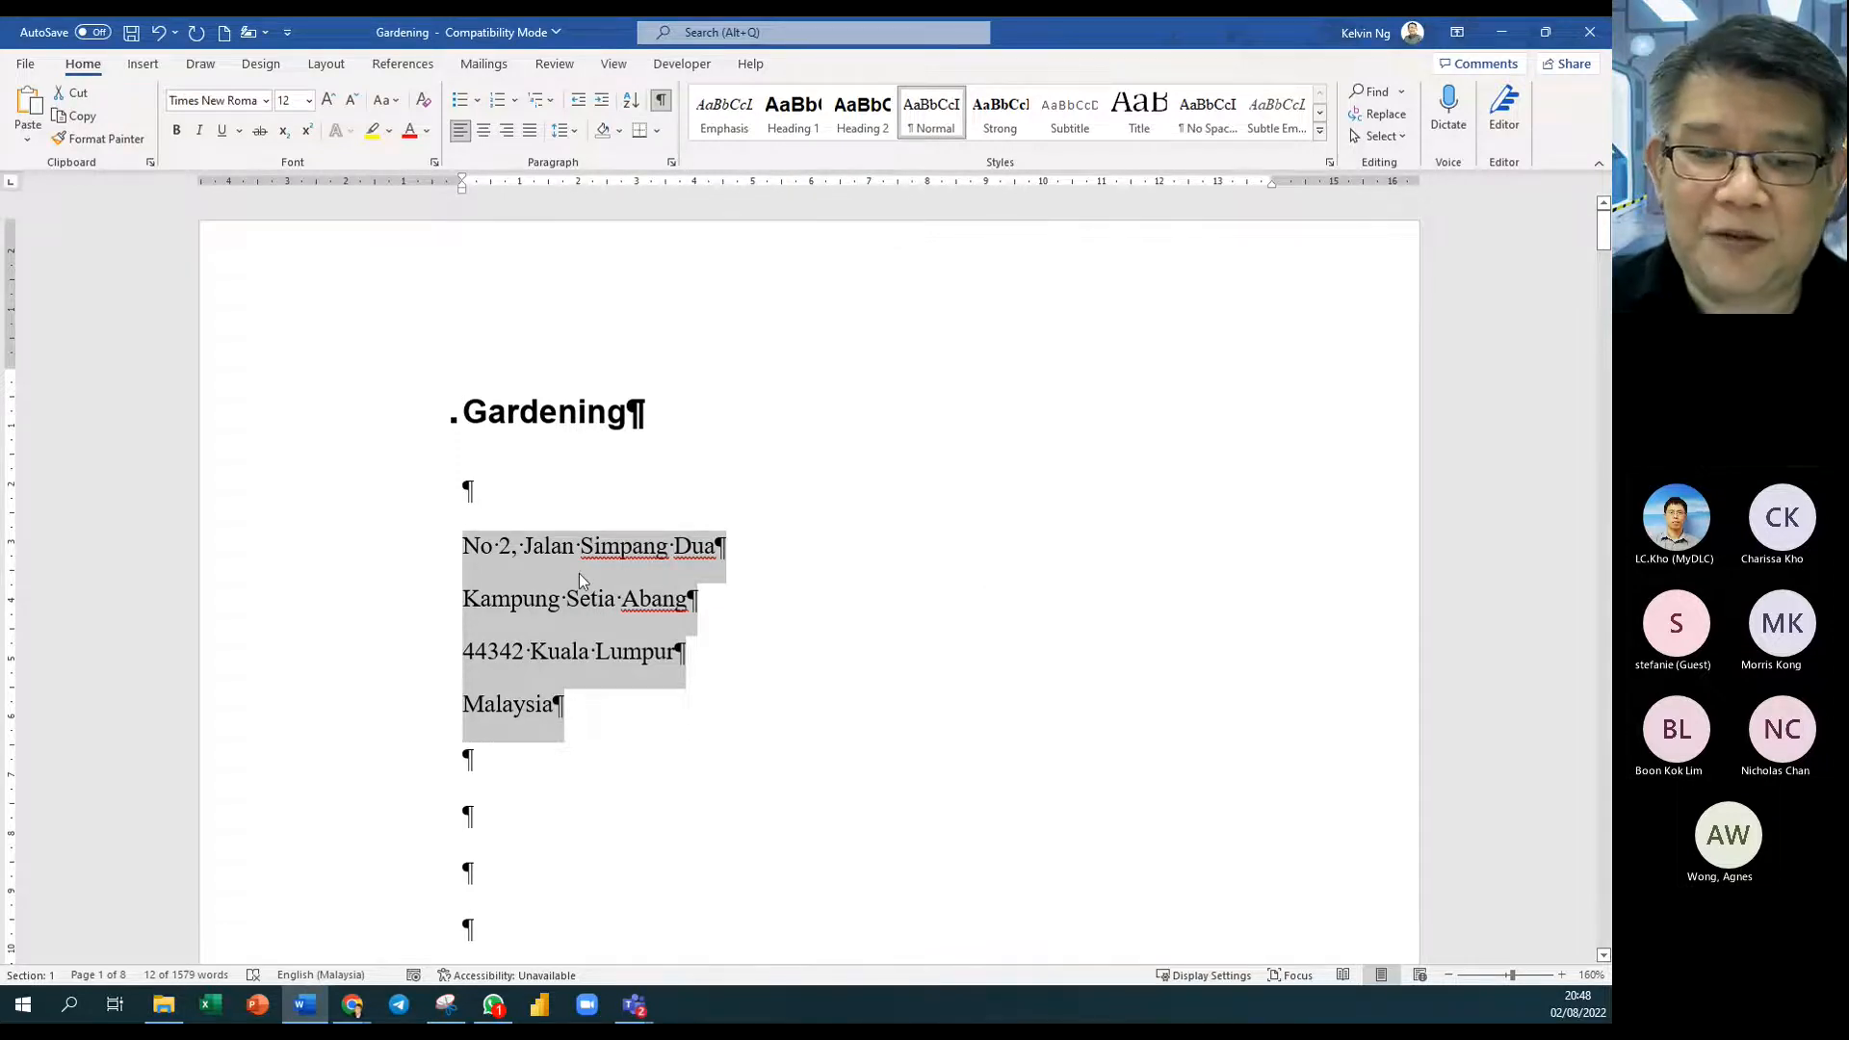
# Step: Replace the paragraph marks after the first three address lines with manual line breaks, joining the address into one paragraph
pyautogui.click(725, 559)
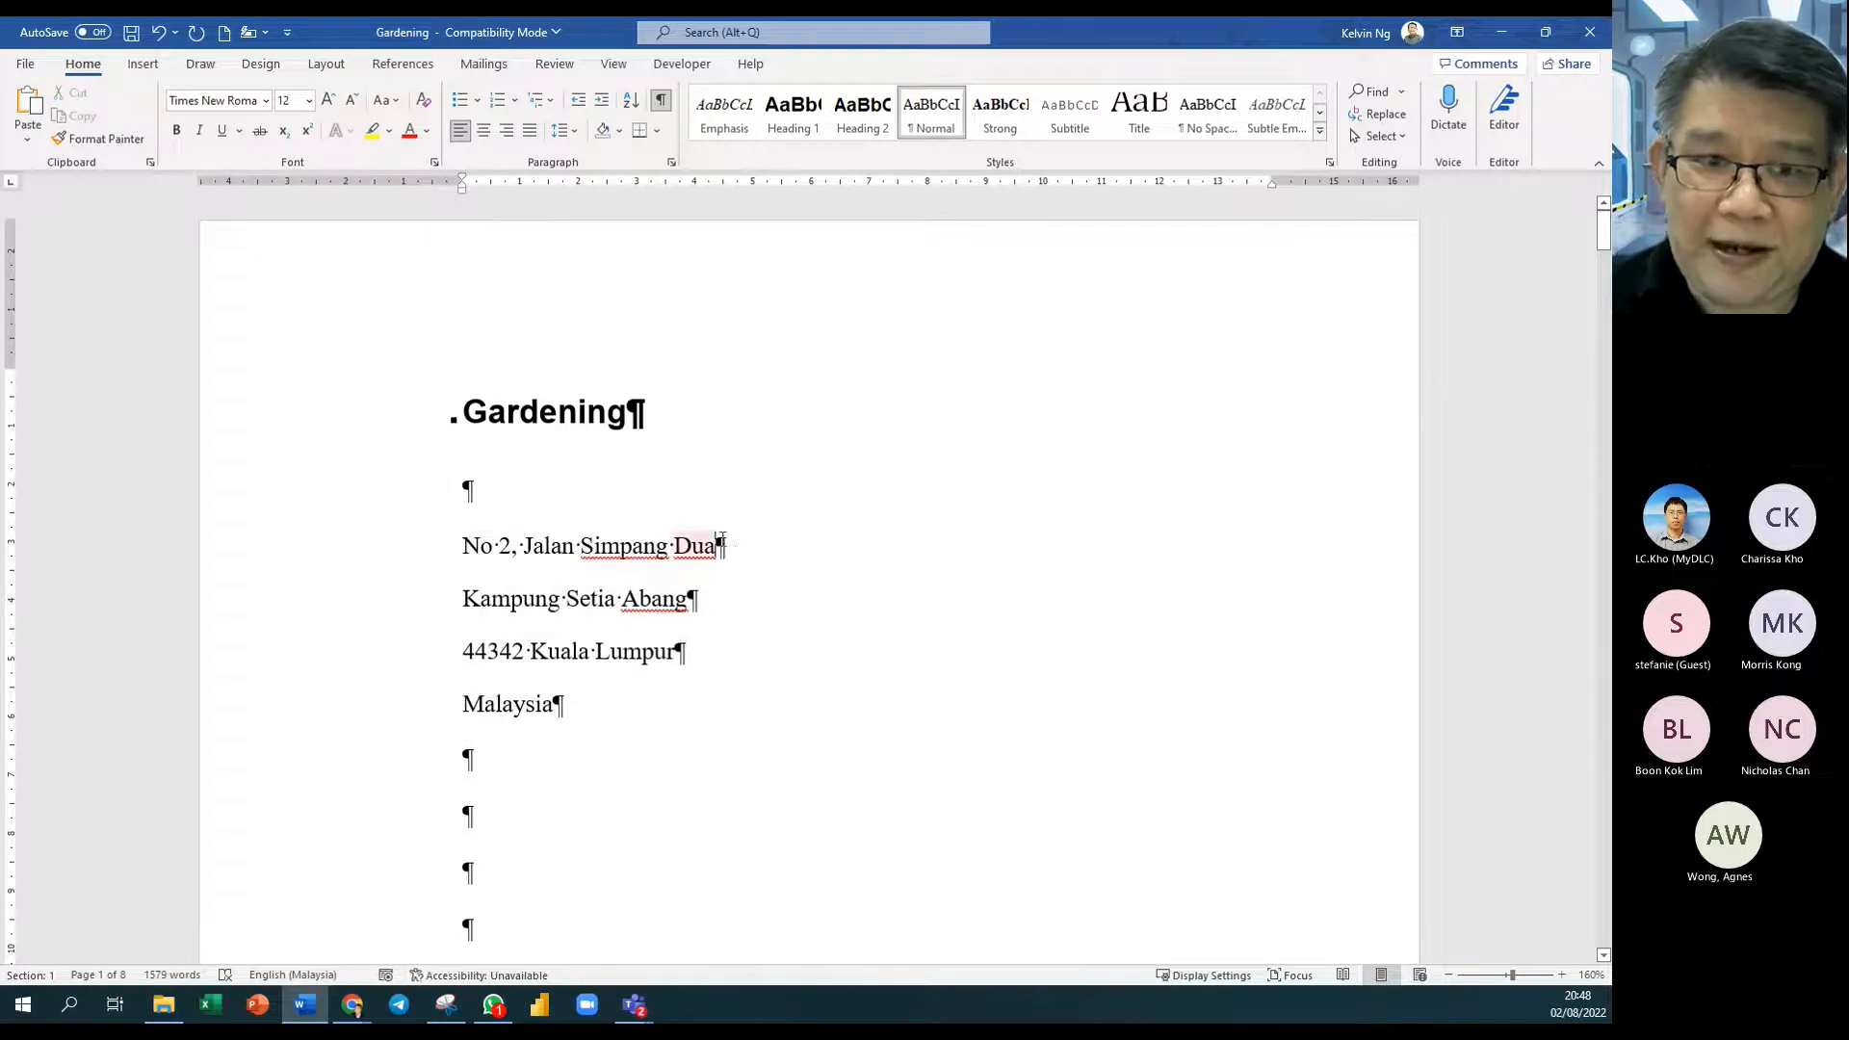
pyautogui.press('Delete')
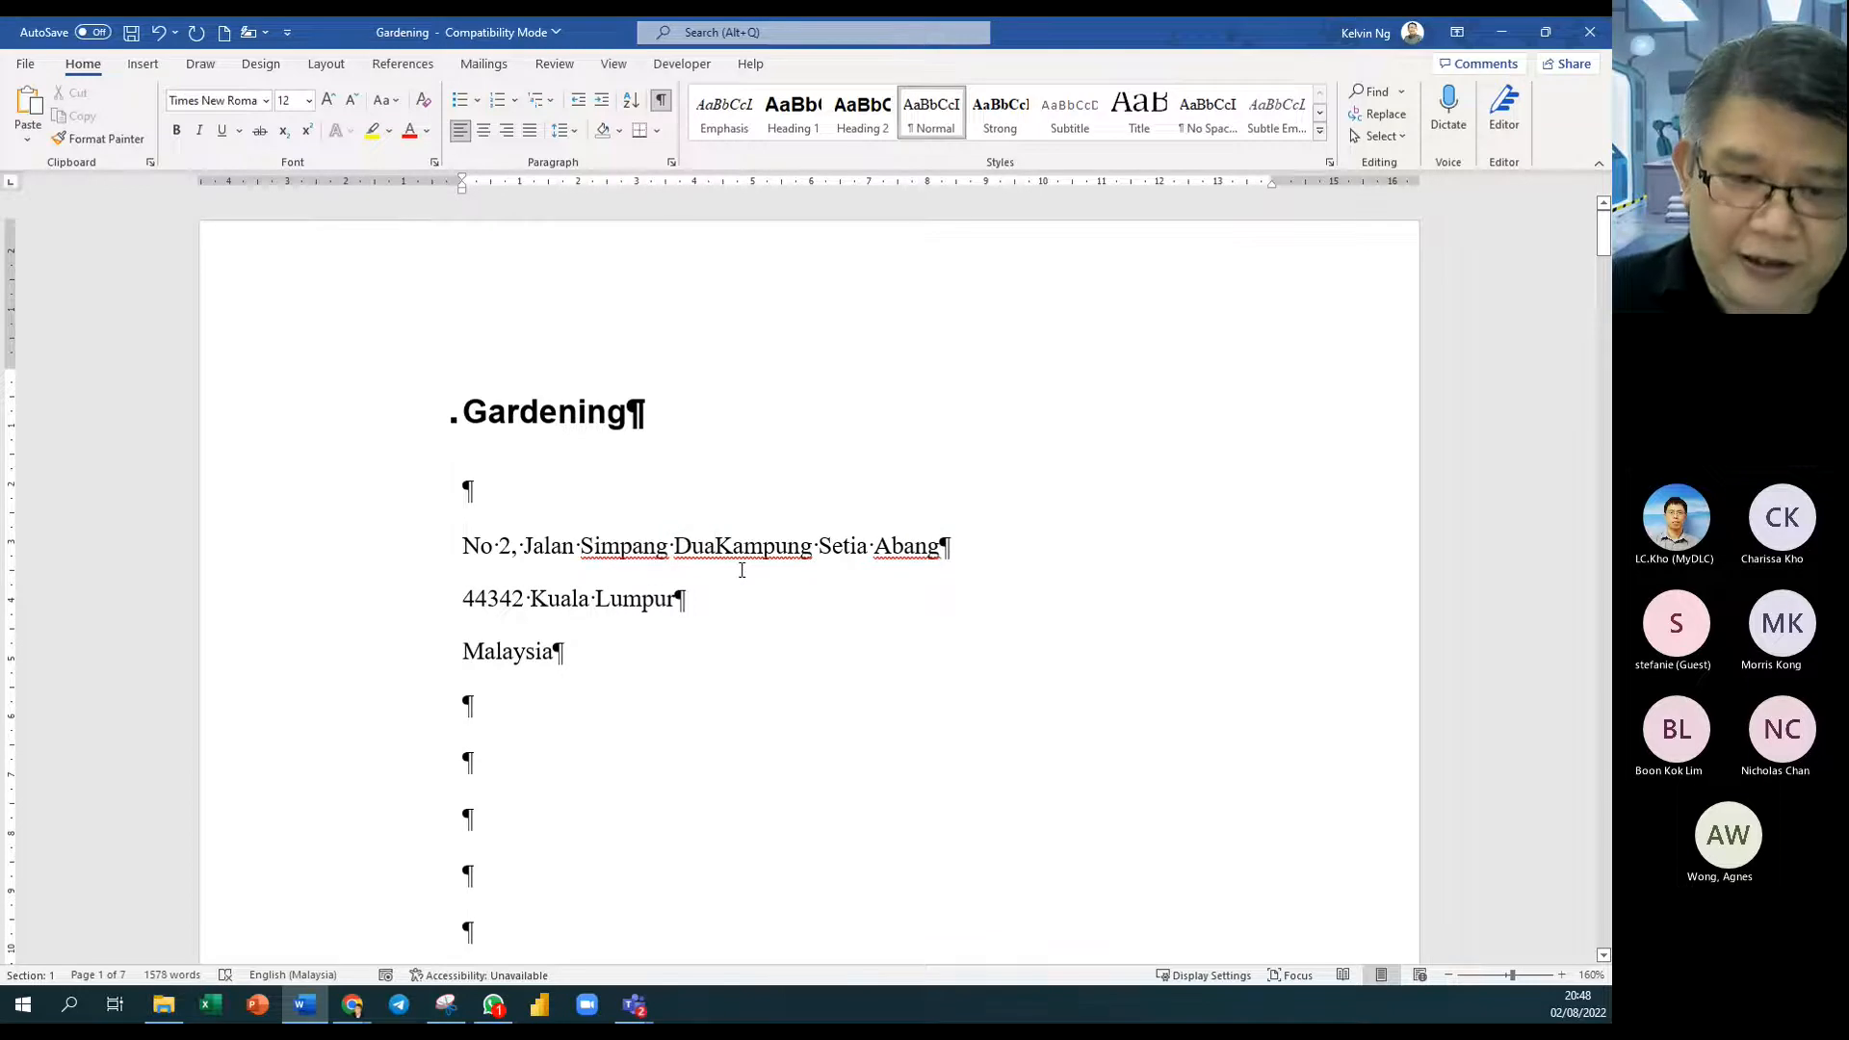
pyautogui.hotkey('shift', 'Return')
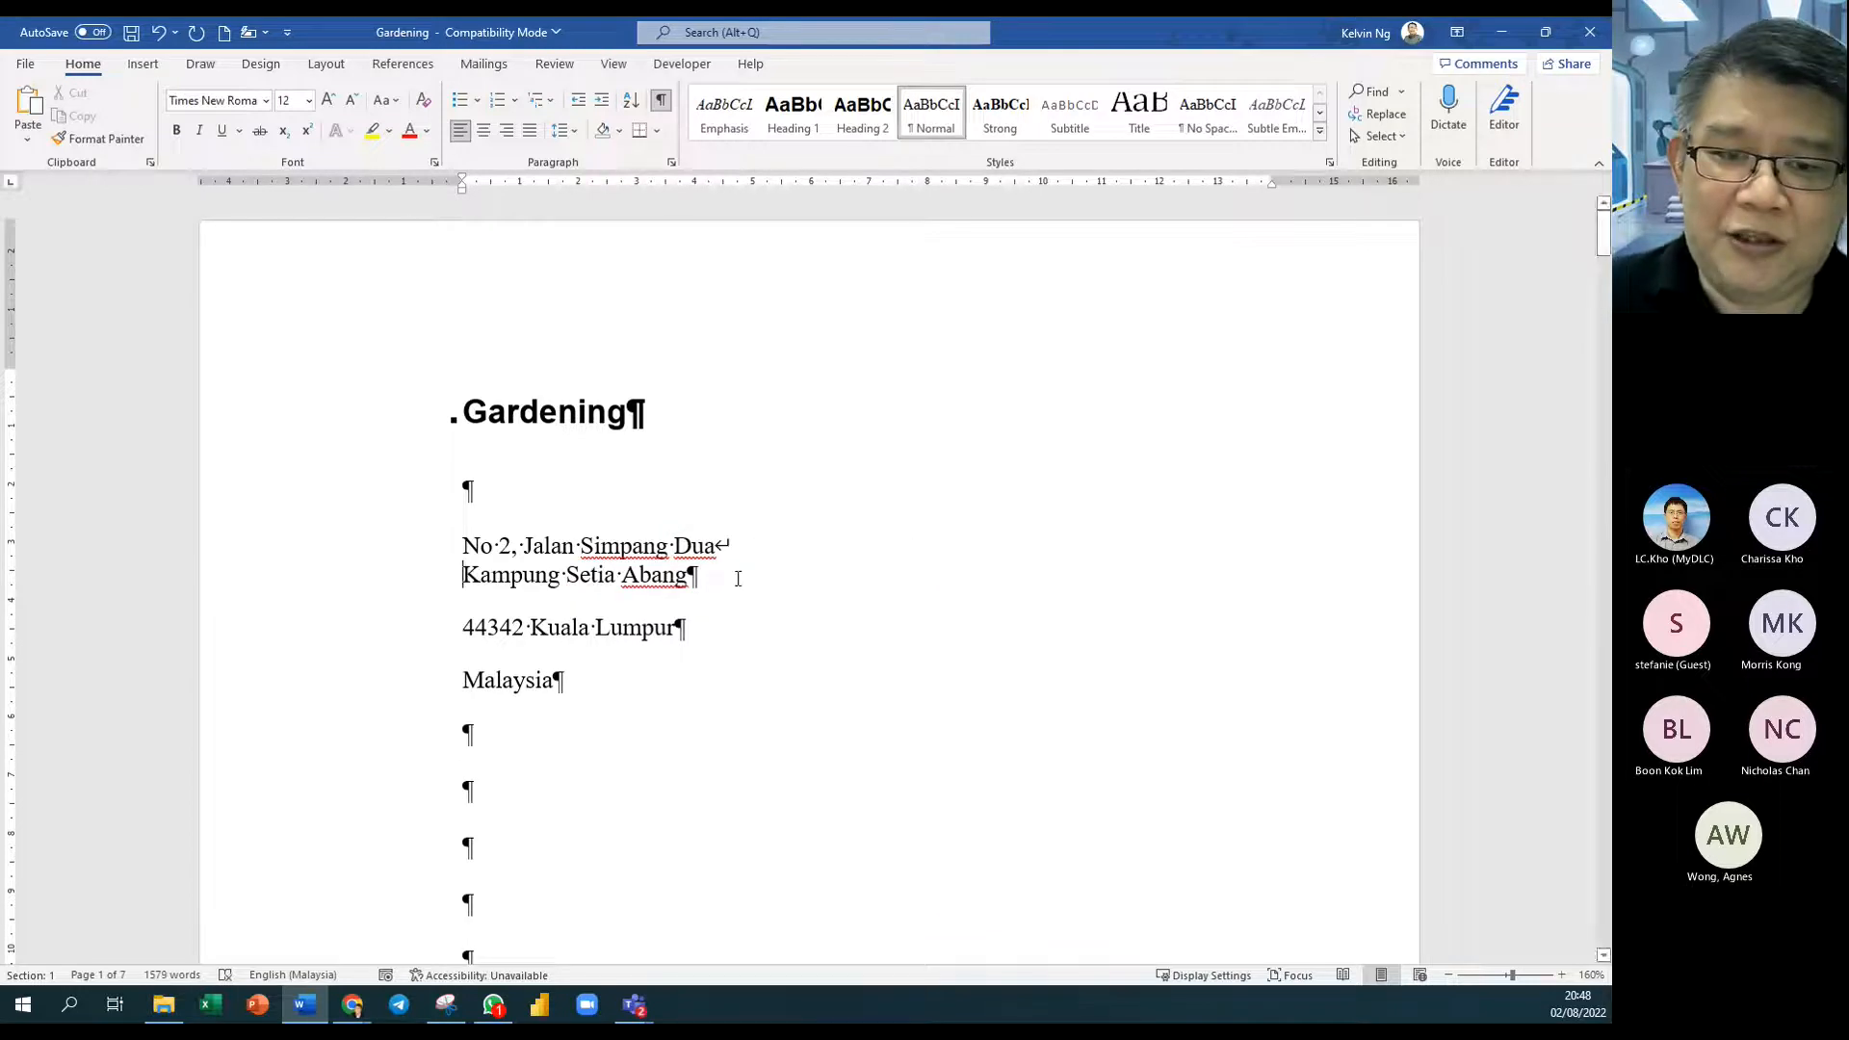
pyautogui.press('Delete')
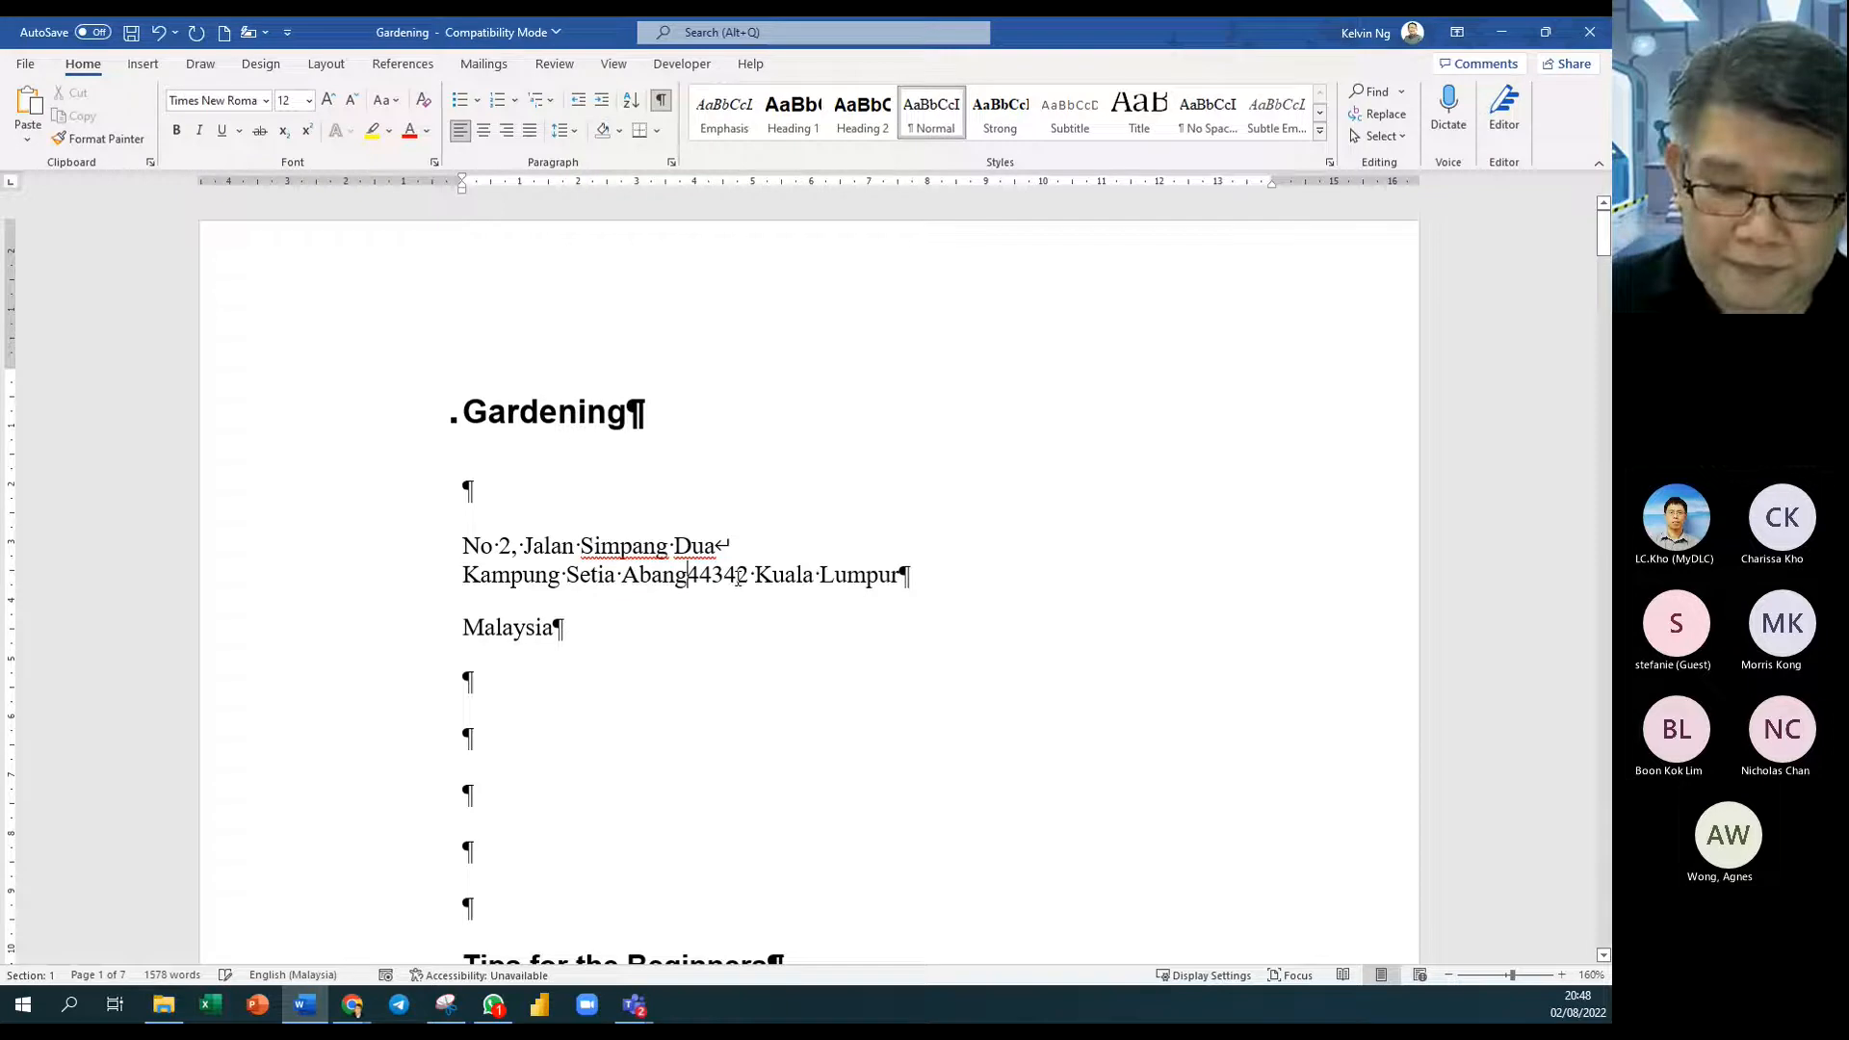
pyautogui.hotkey('shift', 'Return')
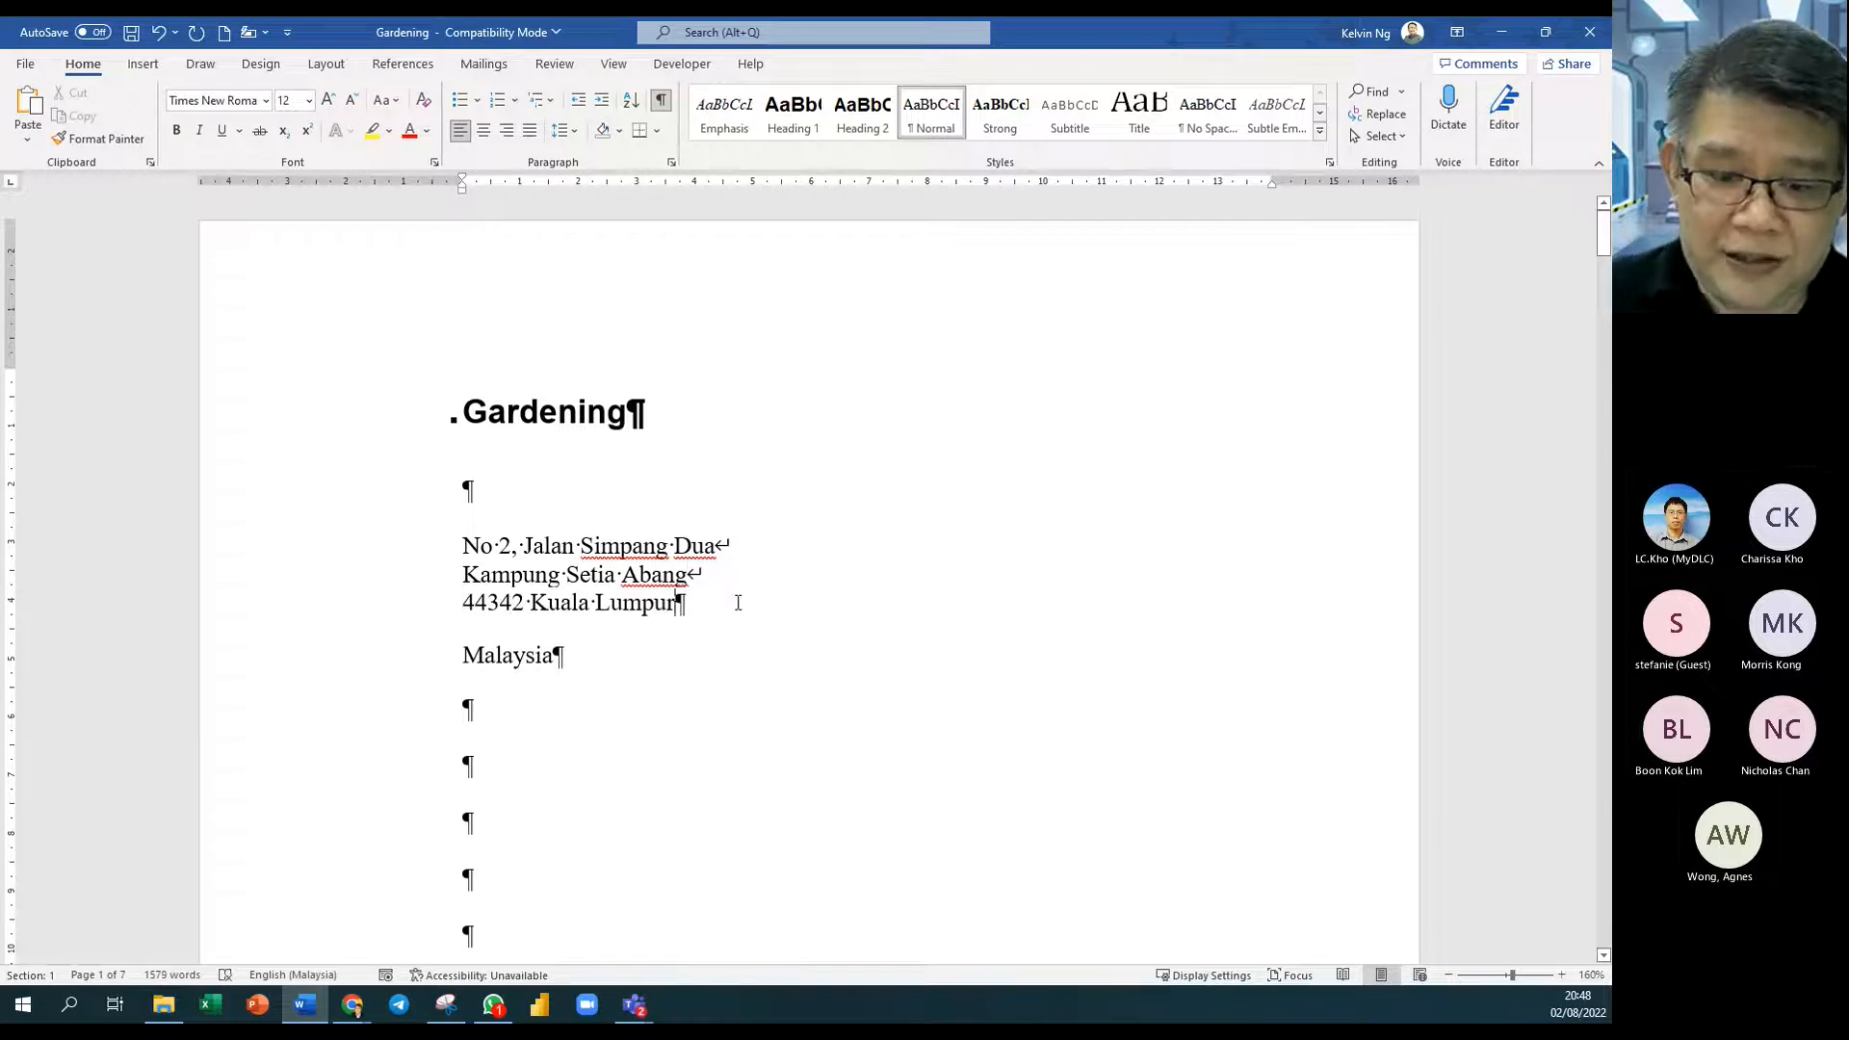
pyautogui.press('Delete')
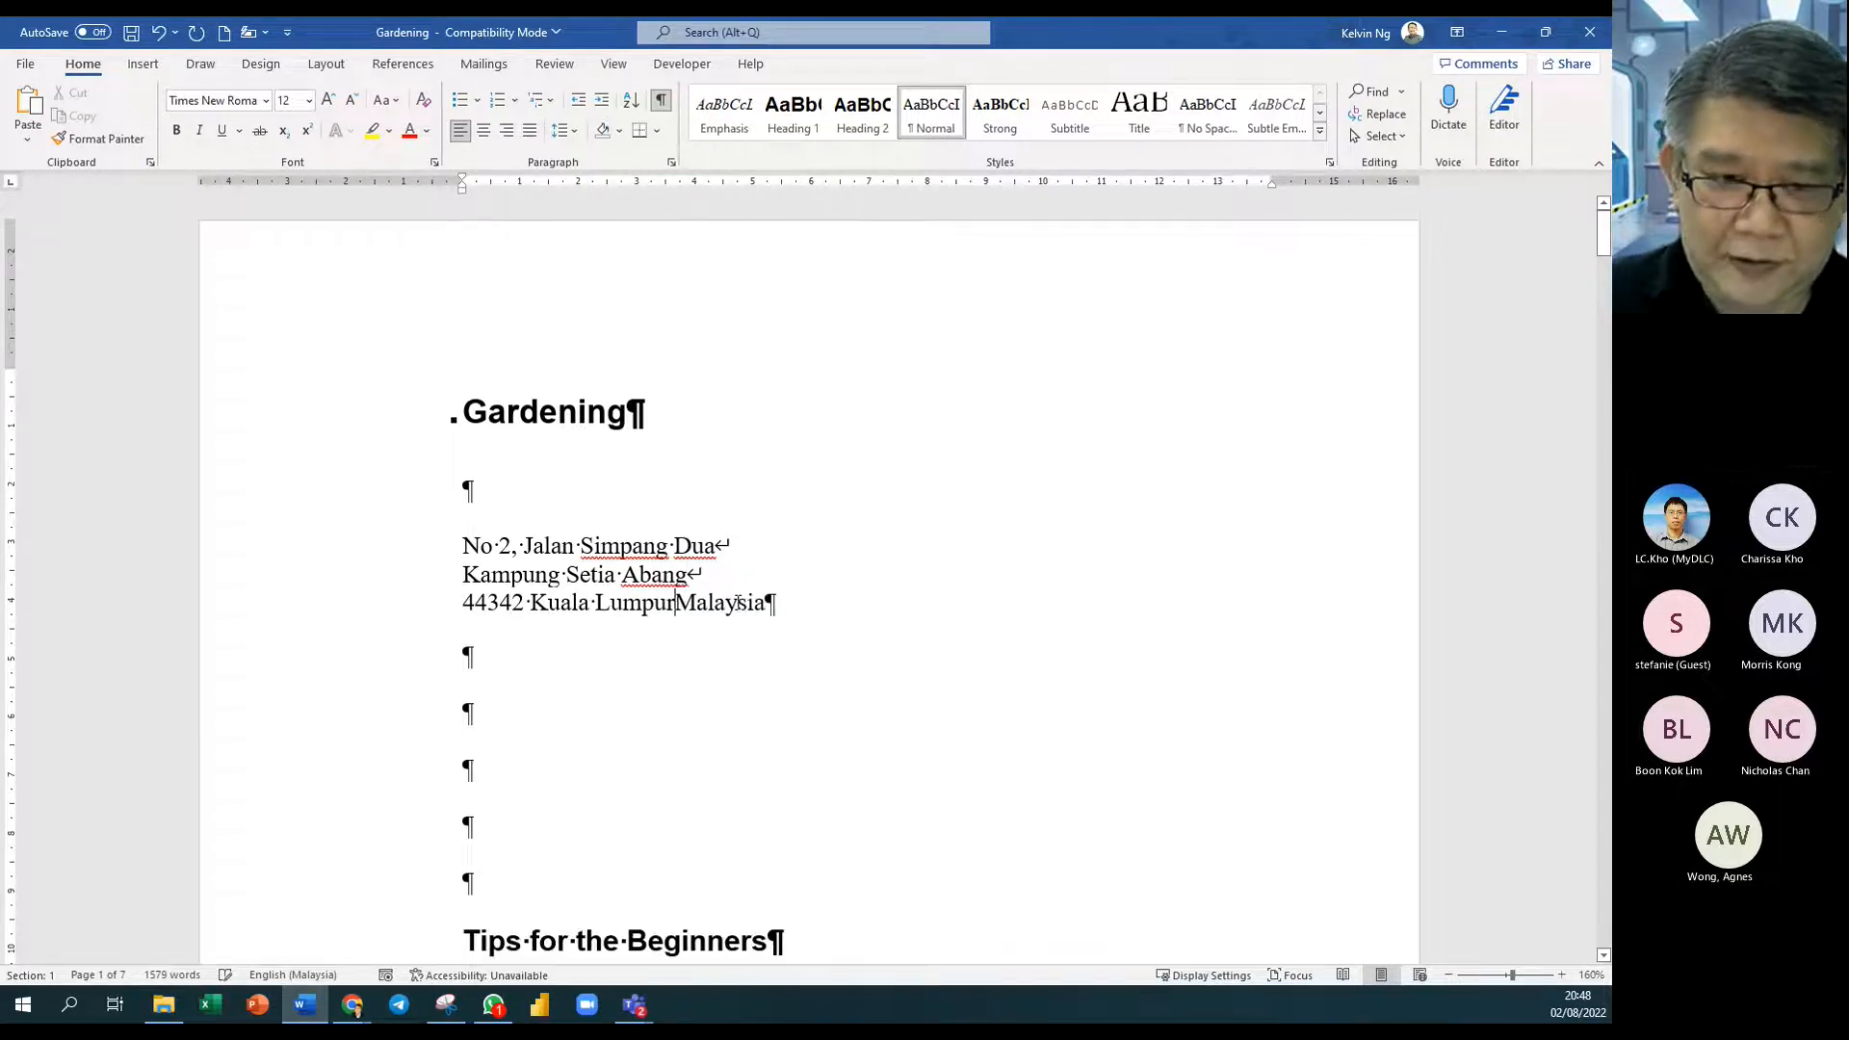
pyautogui.hotkey('shift', 'Return')
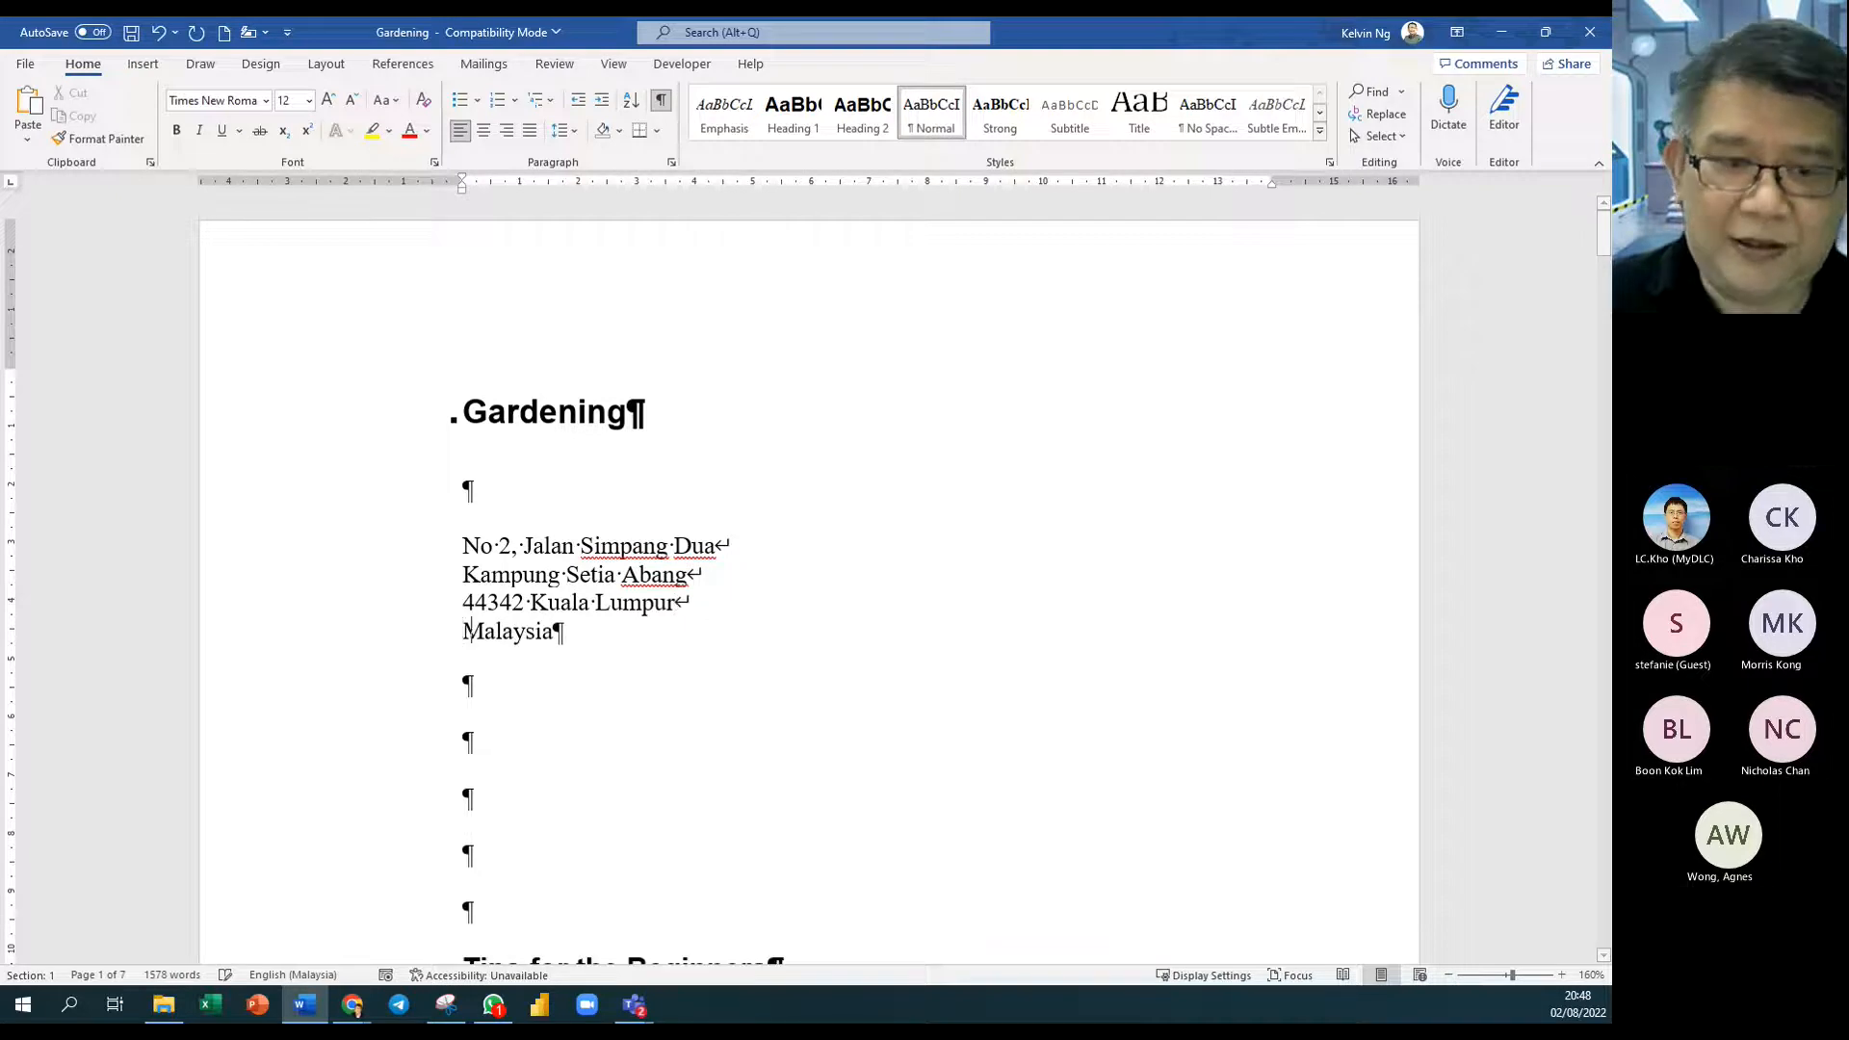
pyautogui.click(516, 556)
pyautogui.write(',')
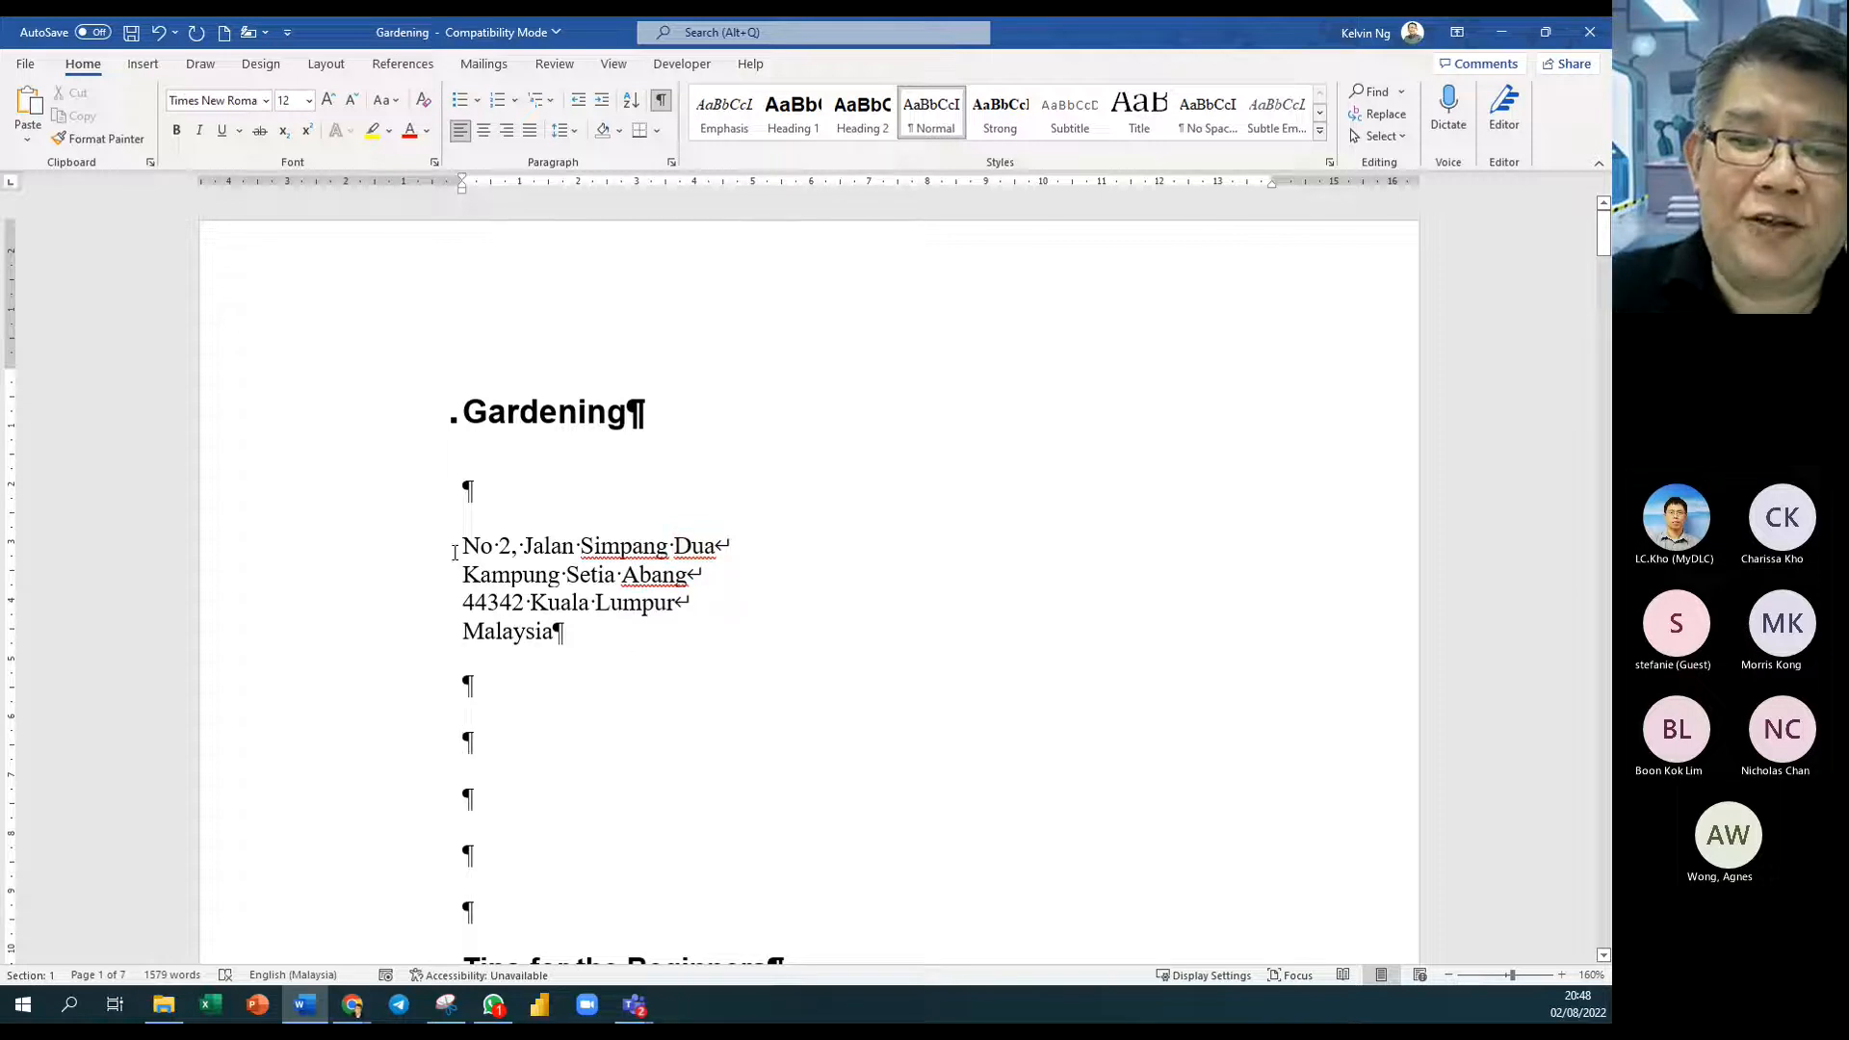
# Step: Select the address block to show it as one paragraph, and set the line spacing of the whole document to 1.0
pyautogui.moveTo(414, 555); pyautogui.dragTo(402, 638)
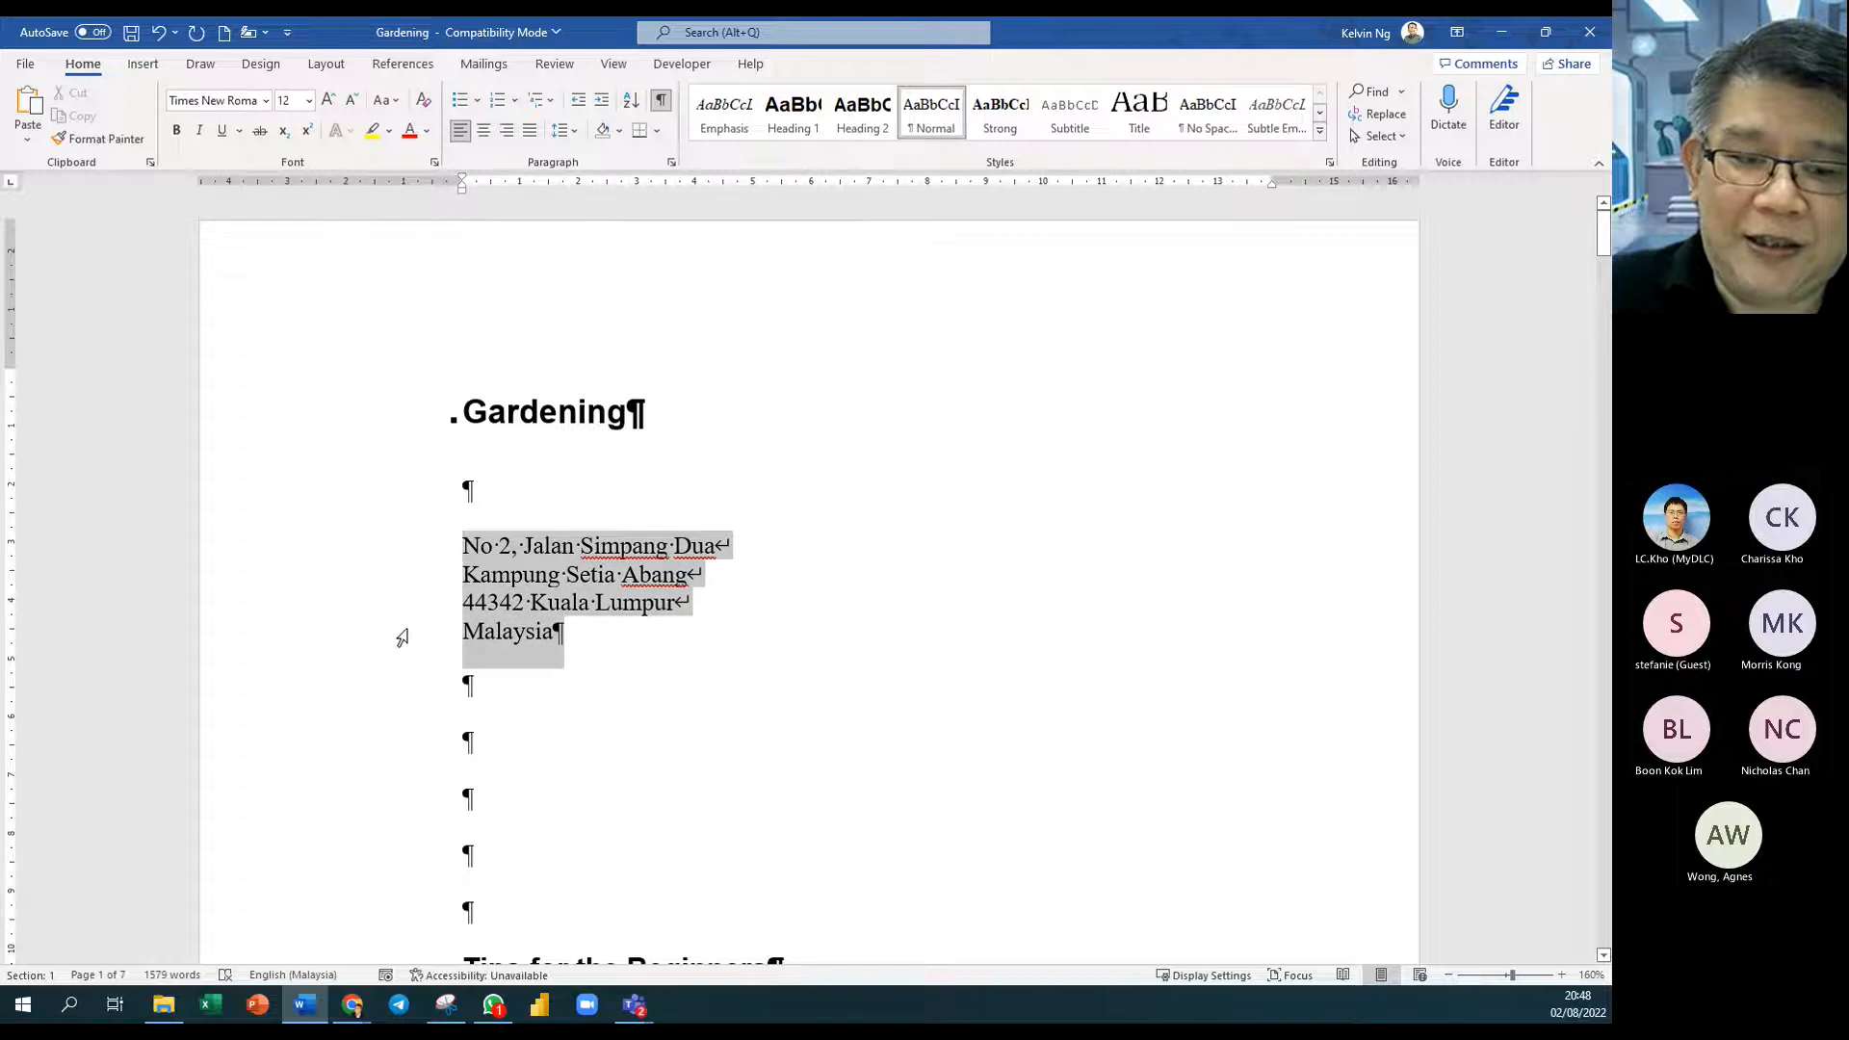
pyautogui.scroll(-5, 674, 634)
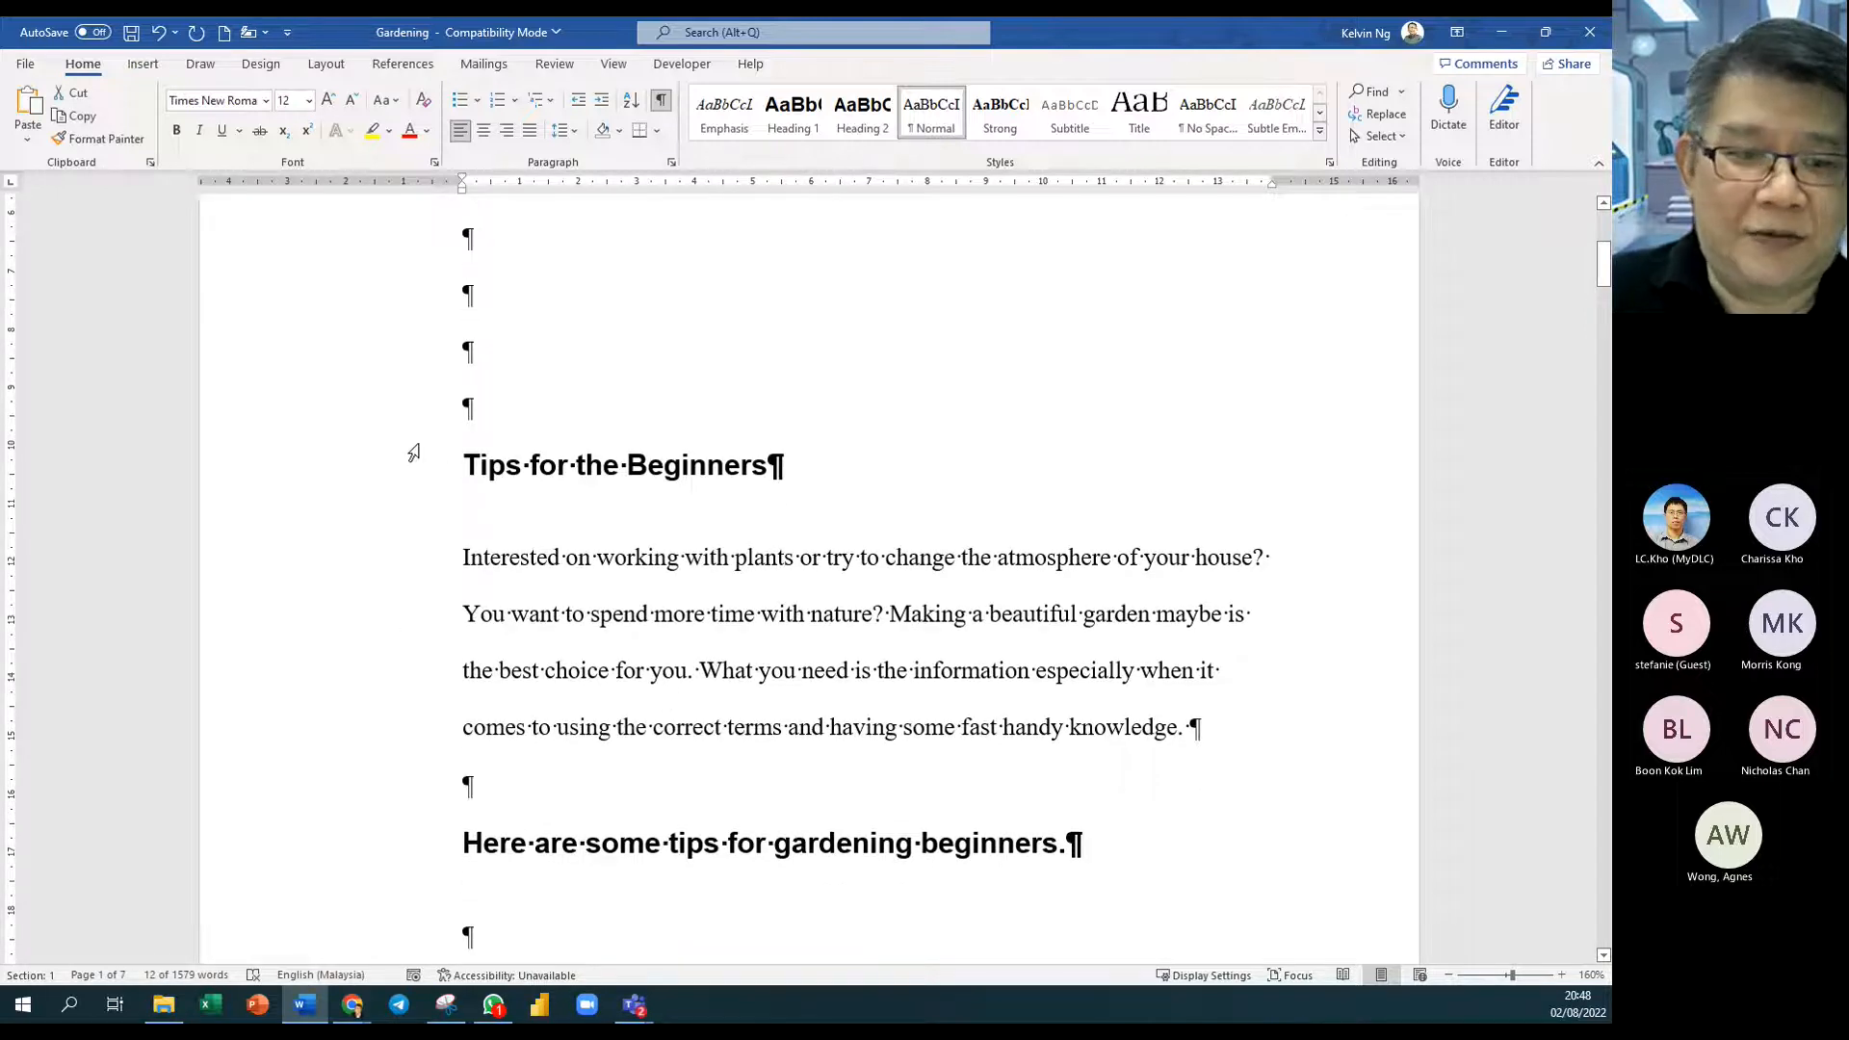
pyautogui.tripleClick(420, 491)
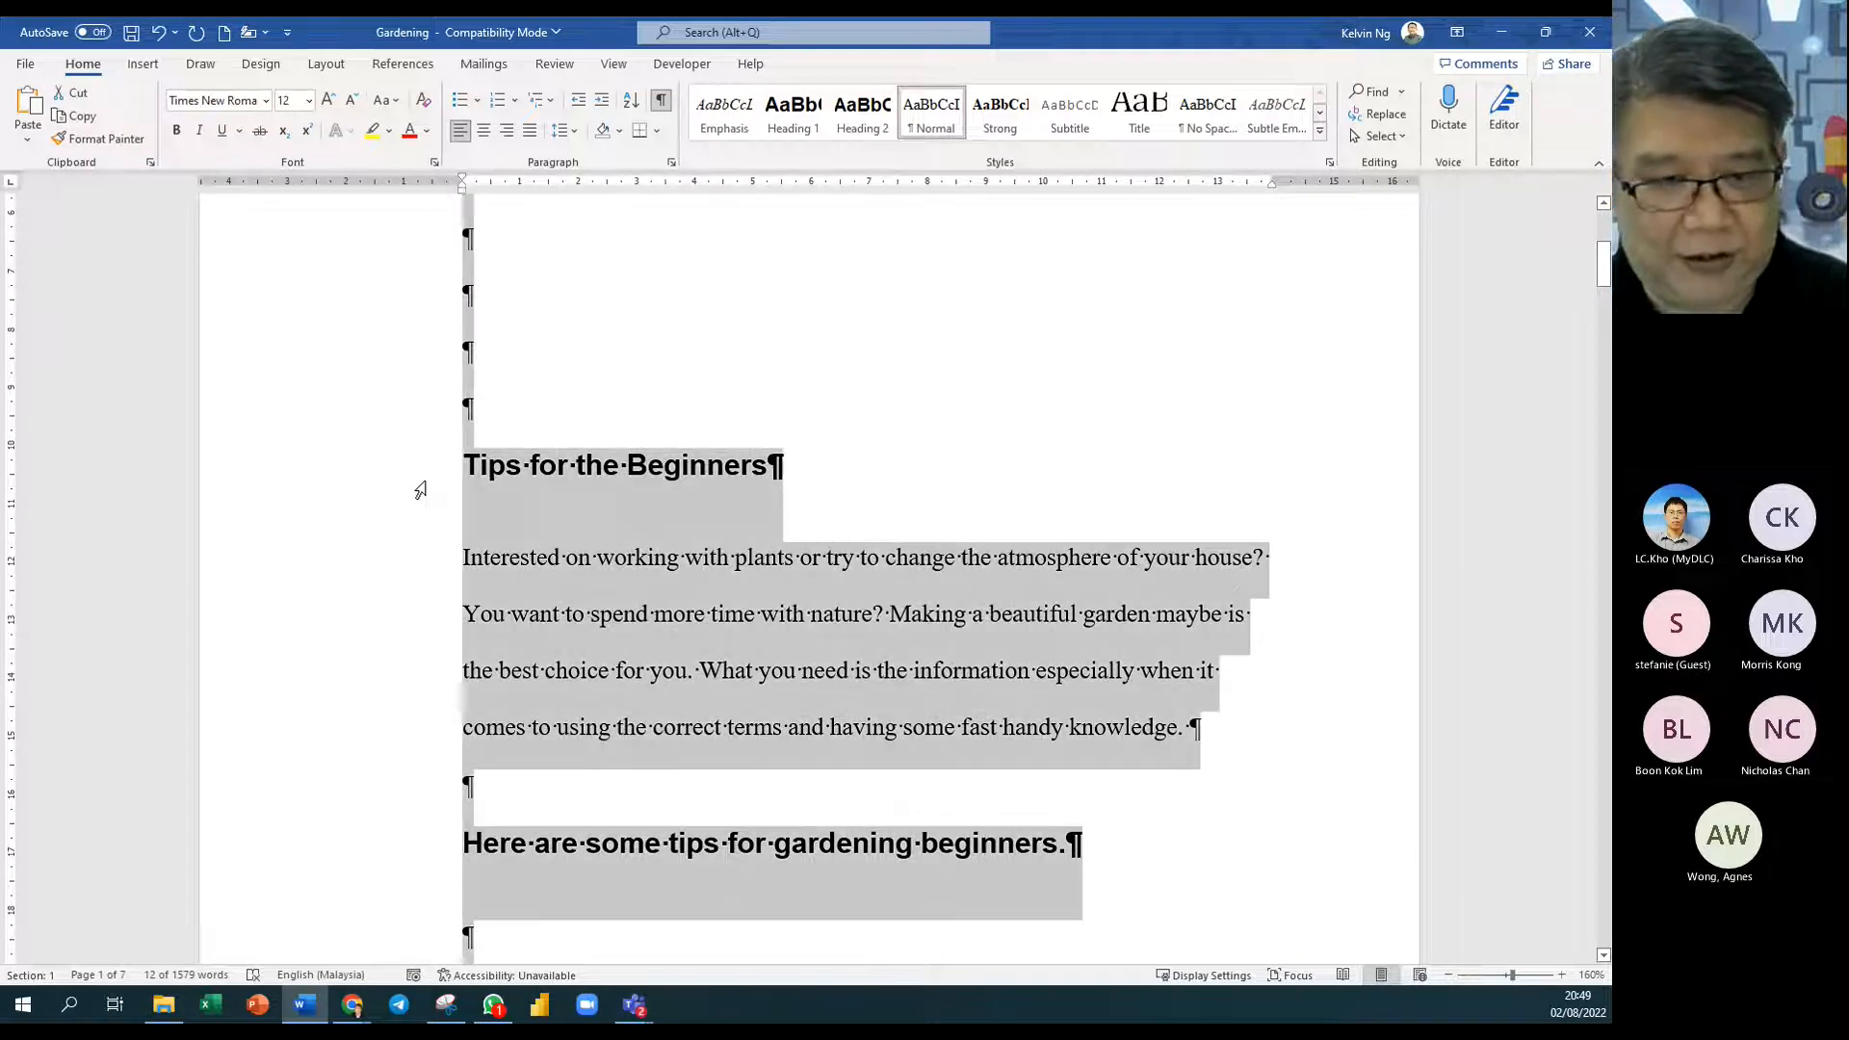
pyautogui.click(580, 134)
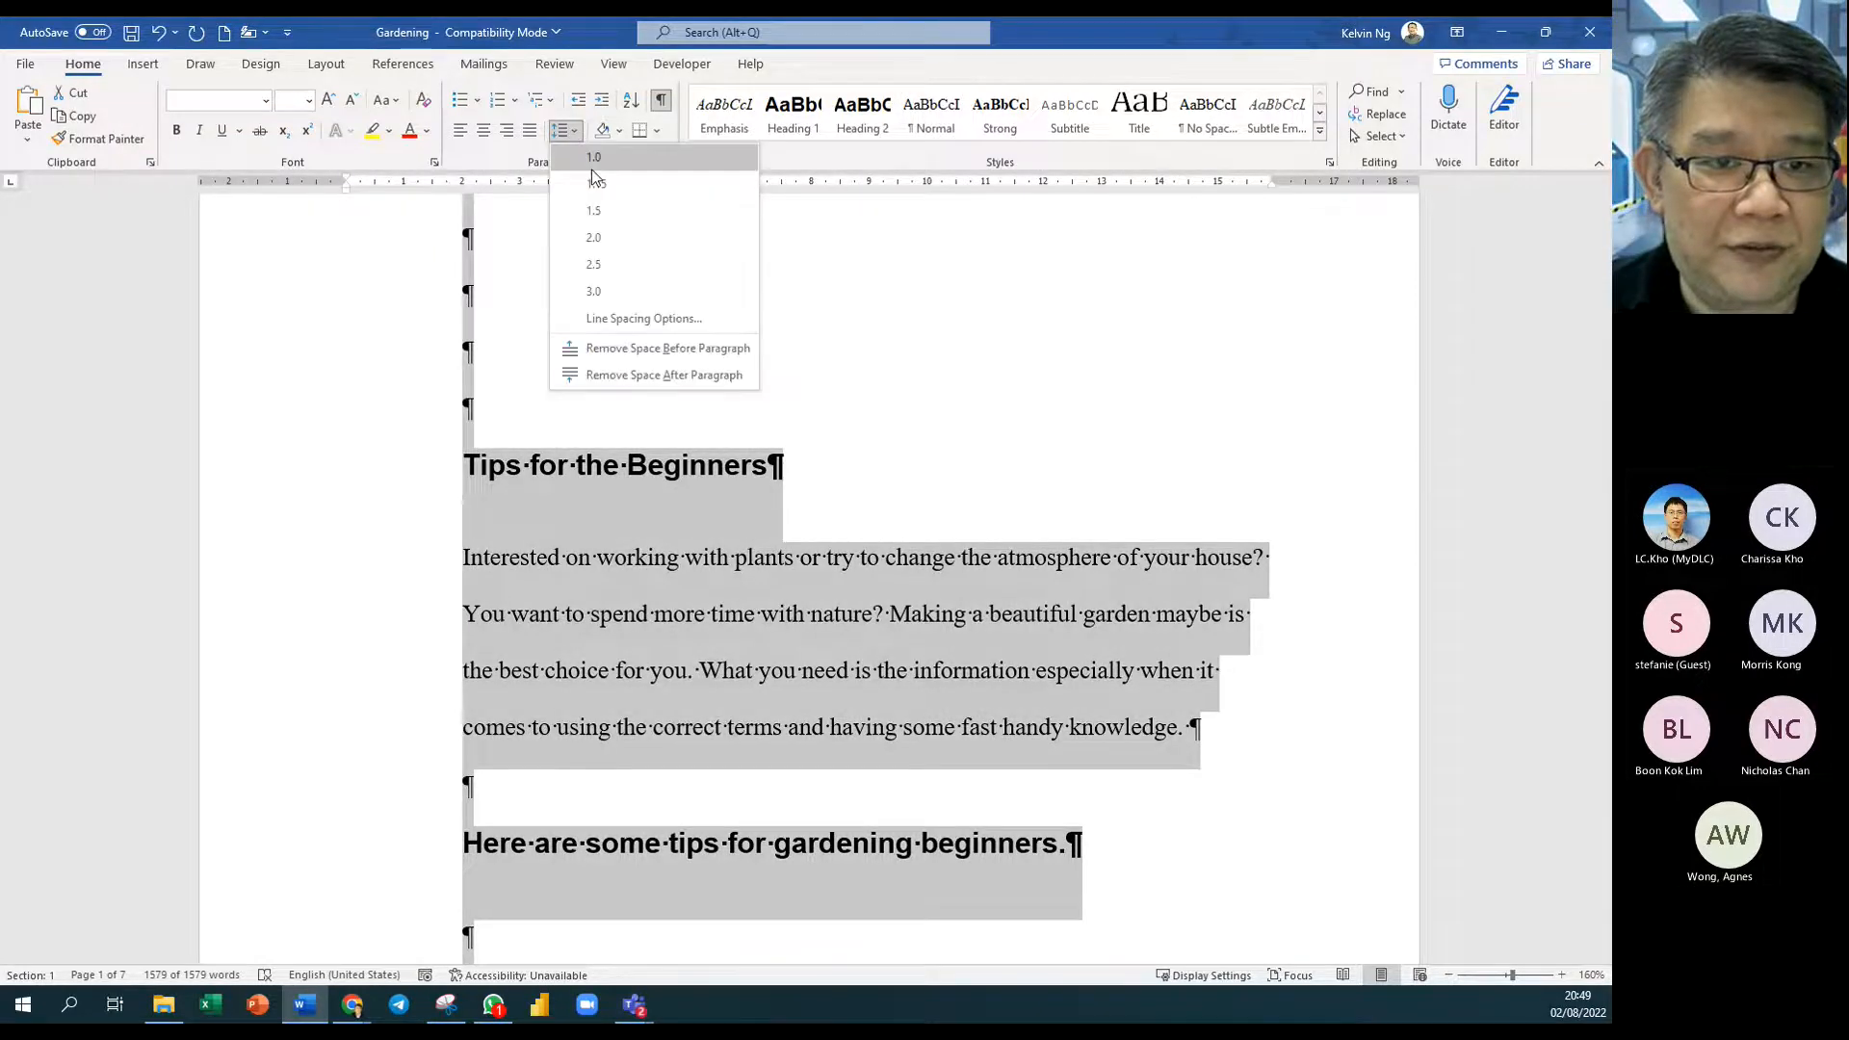
pyautogui.click(593, 157)
pyautogui.scroll(5, 717, 645)
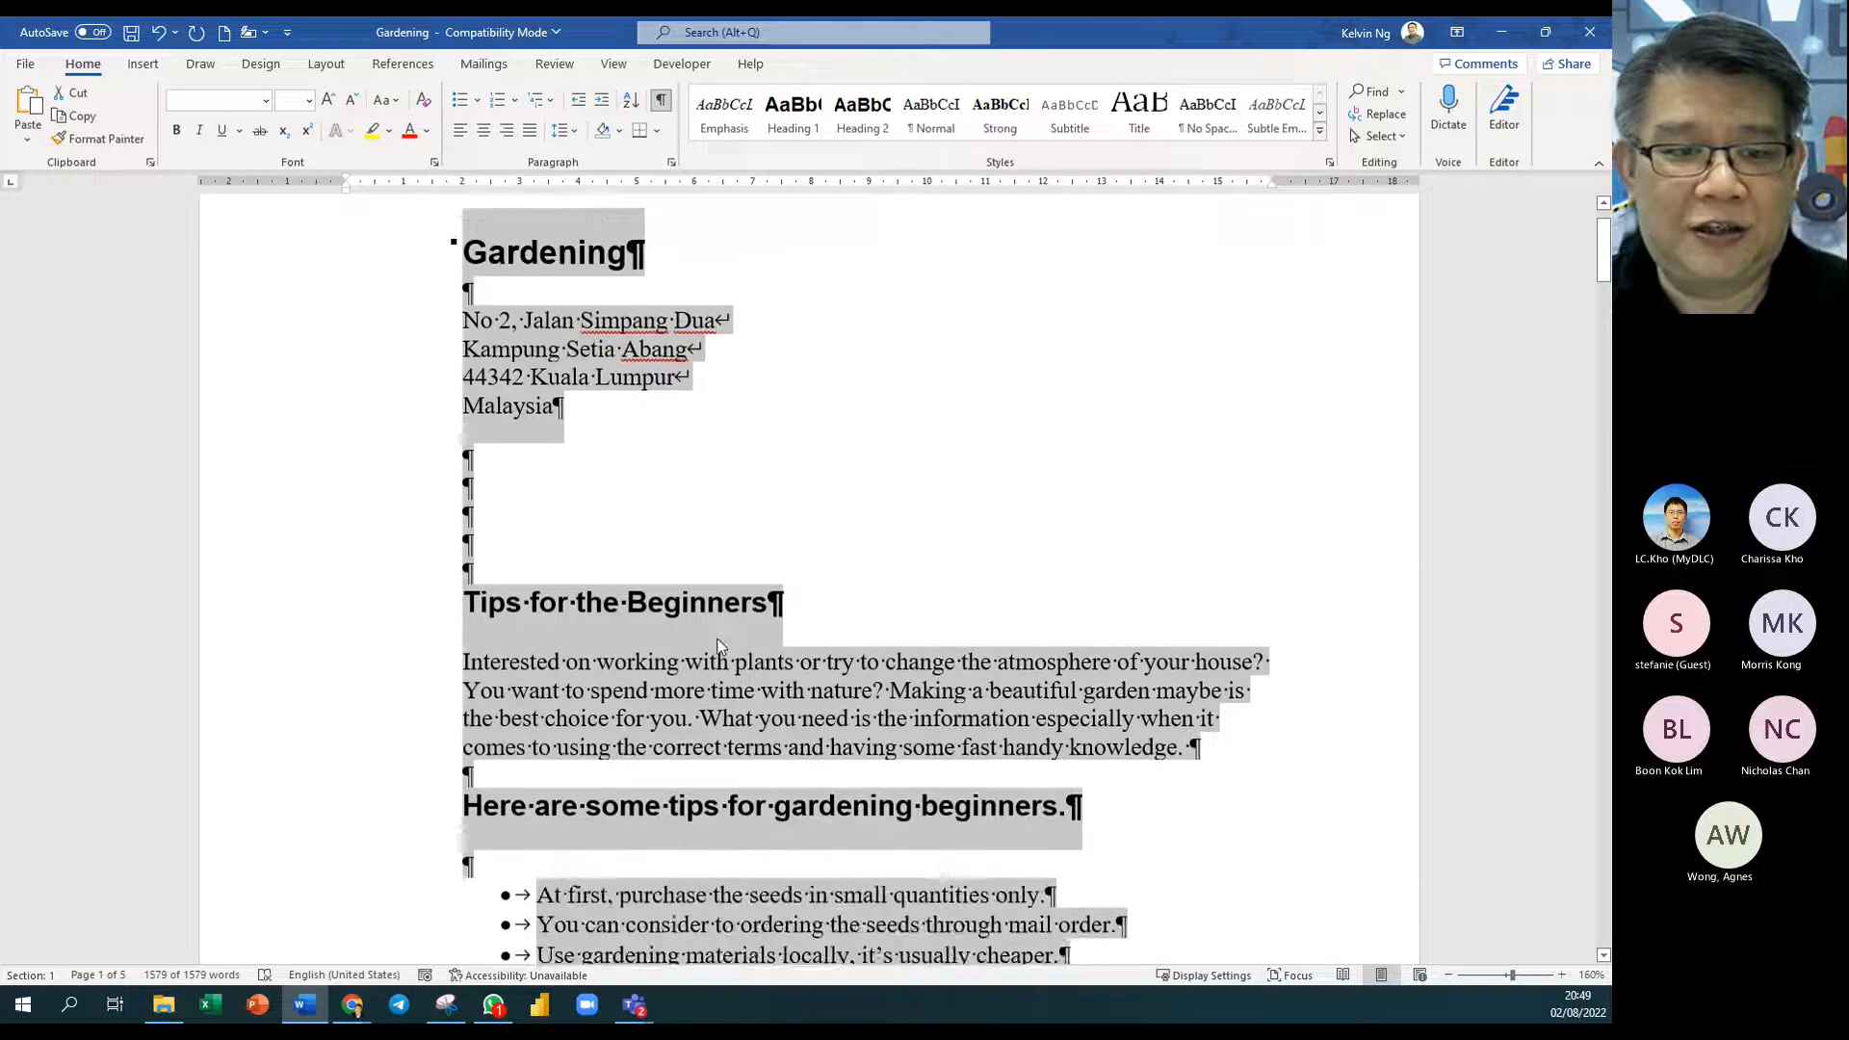
pyautogui.click(587, 621)
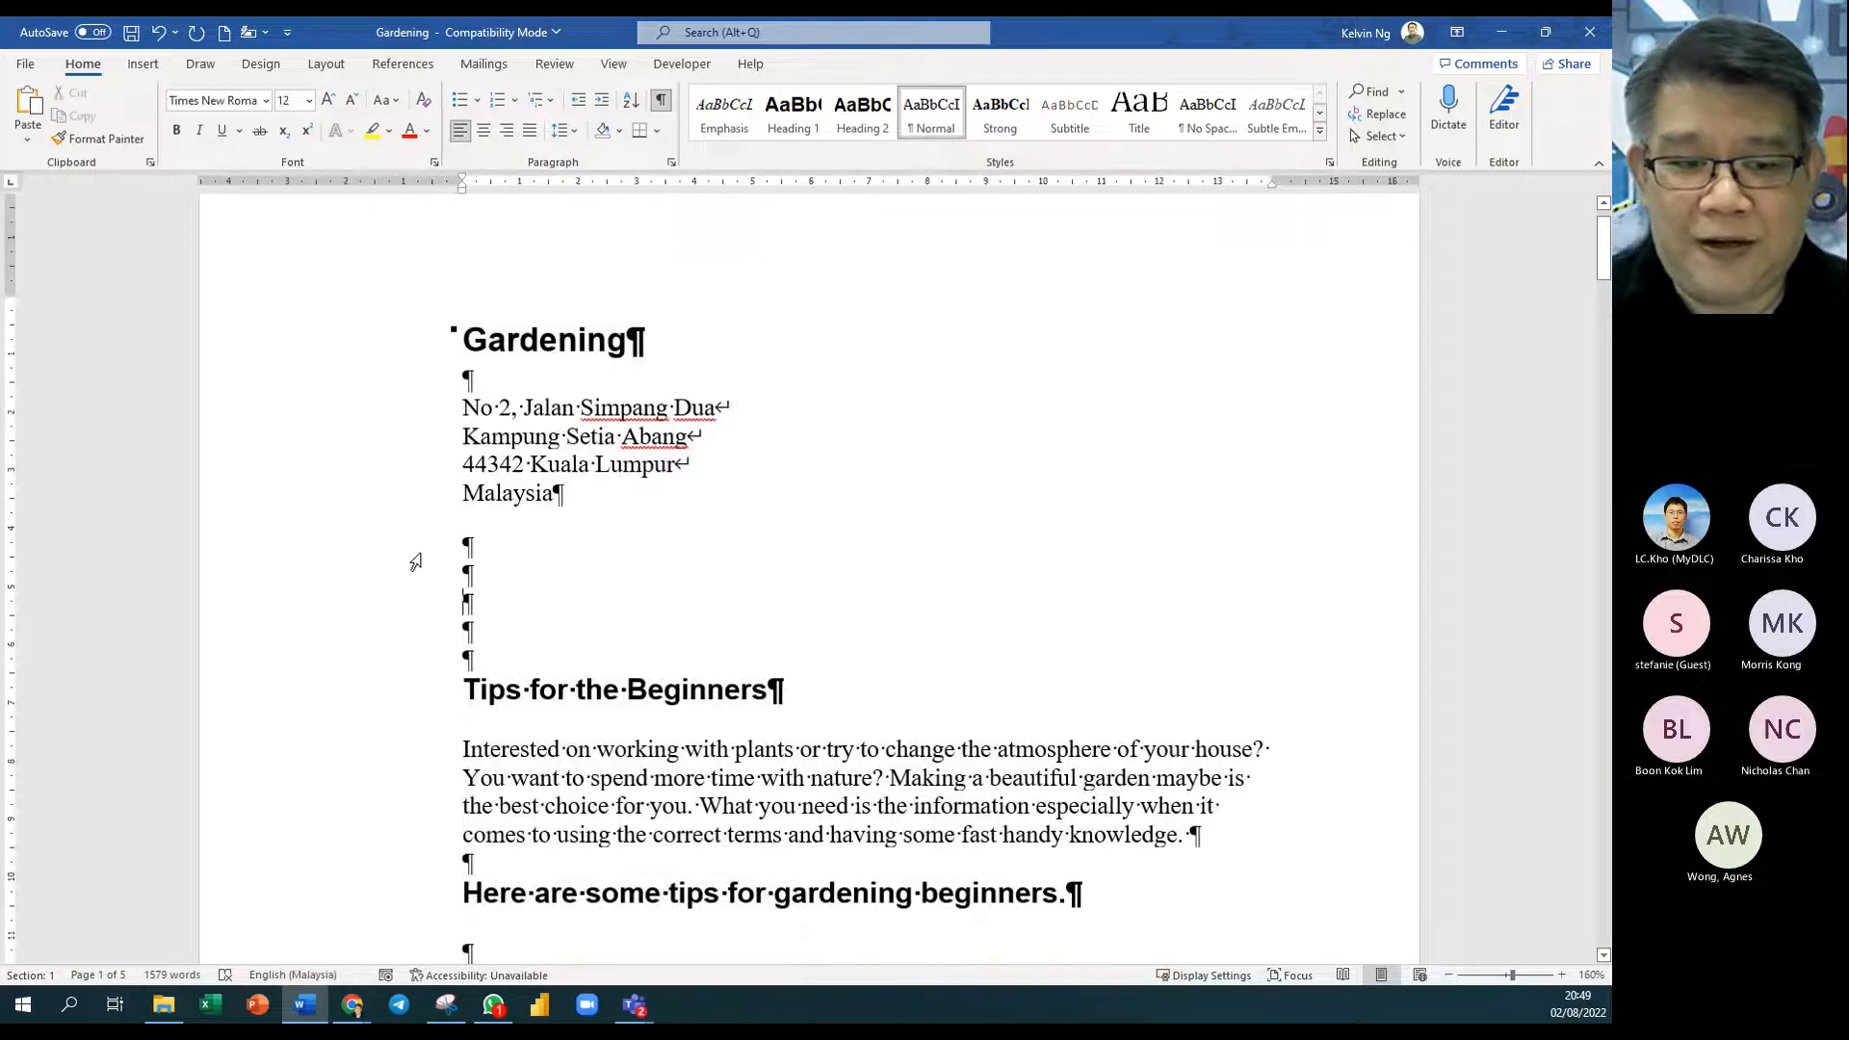
# Step: Increase the spacing after the paragraphs that run from the empty lines below the address through the bulleted tips
pyautogui.moveTo(414, 549); pyautogui.dragTo(469, 867)
pyautogui.scroll(10, 395, 505)
pyautogui.scroll(12, 399, 500)
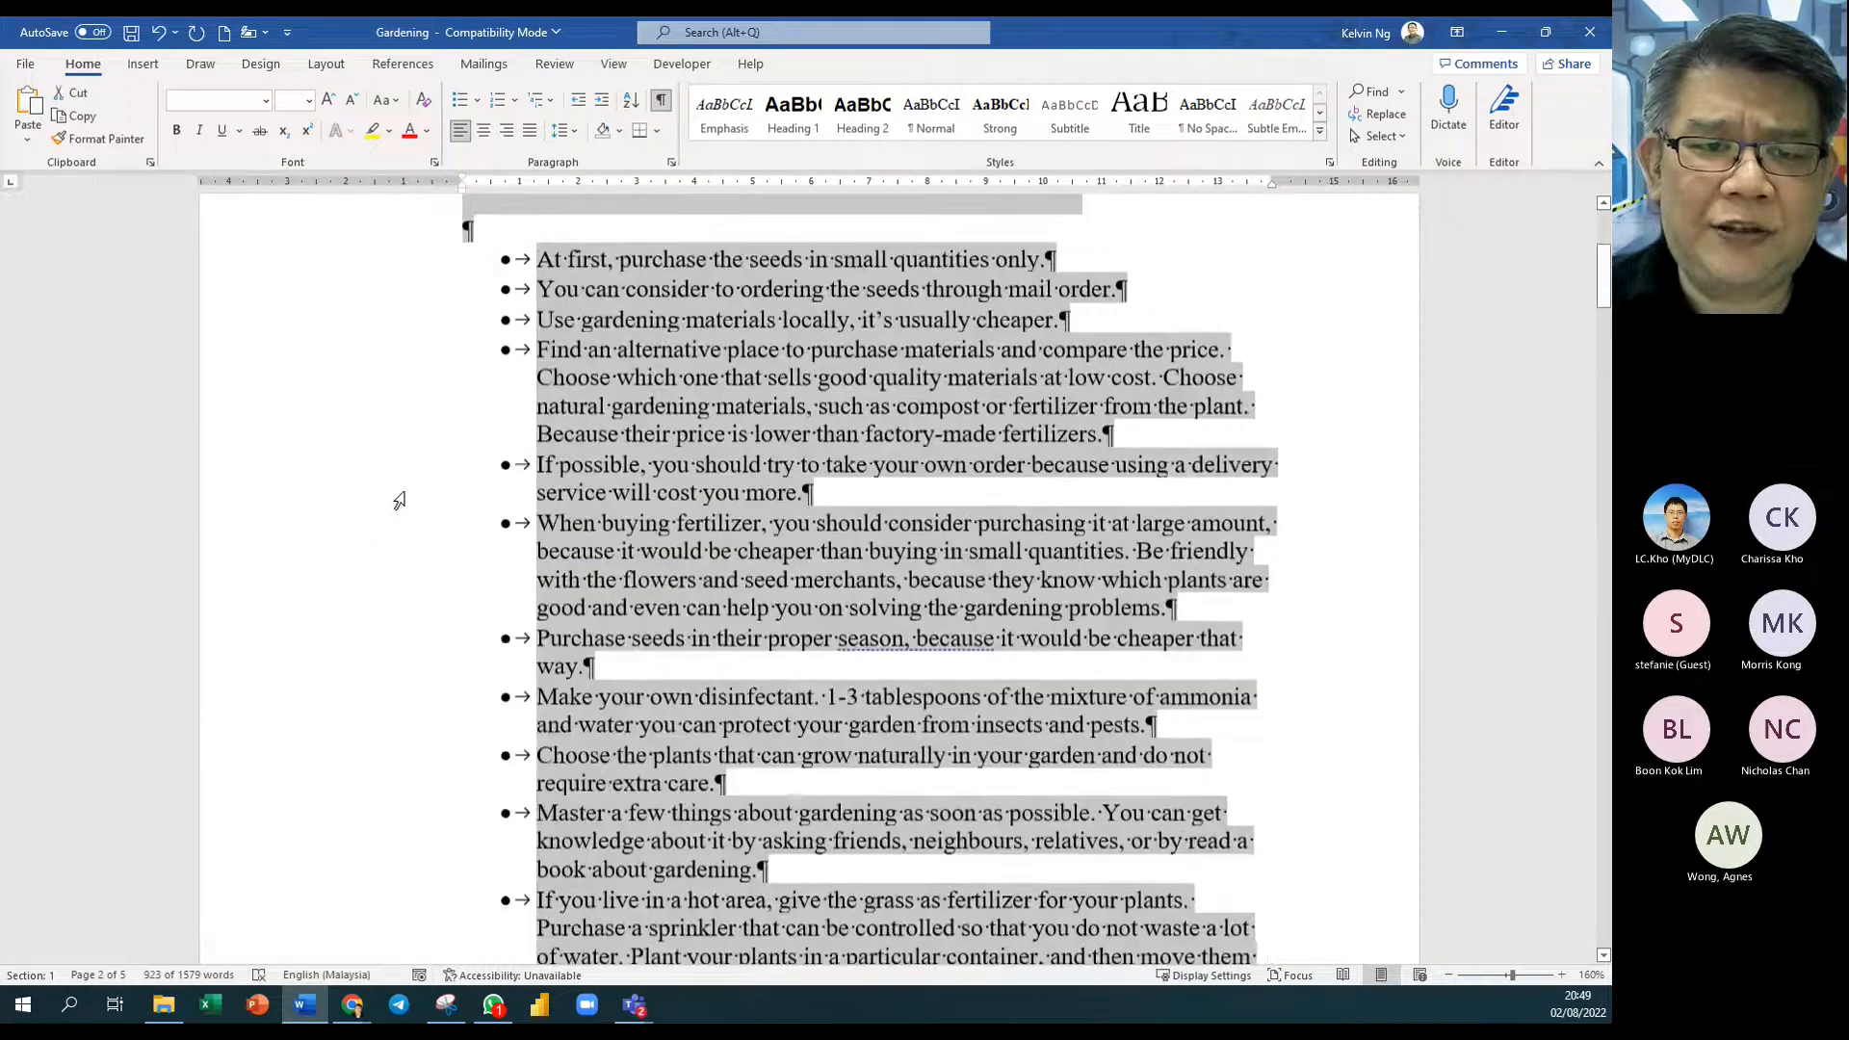
pyautogui.click(671, 162)
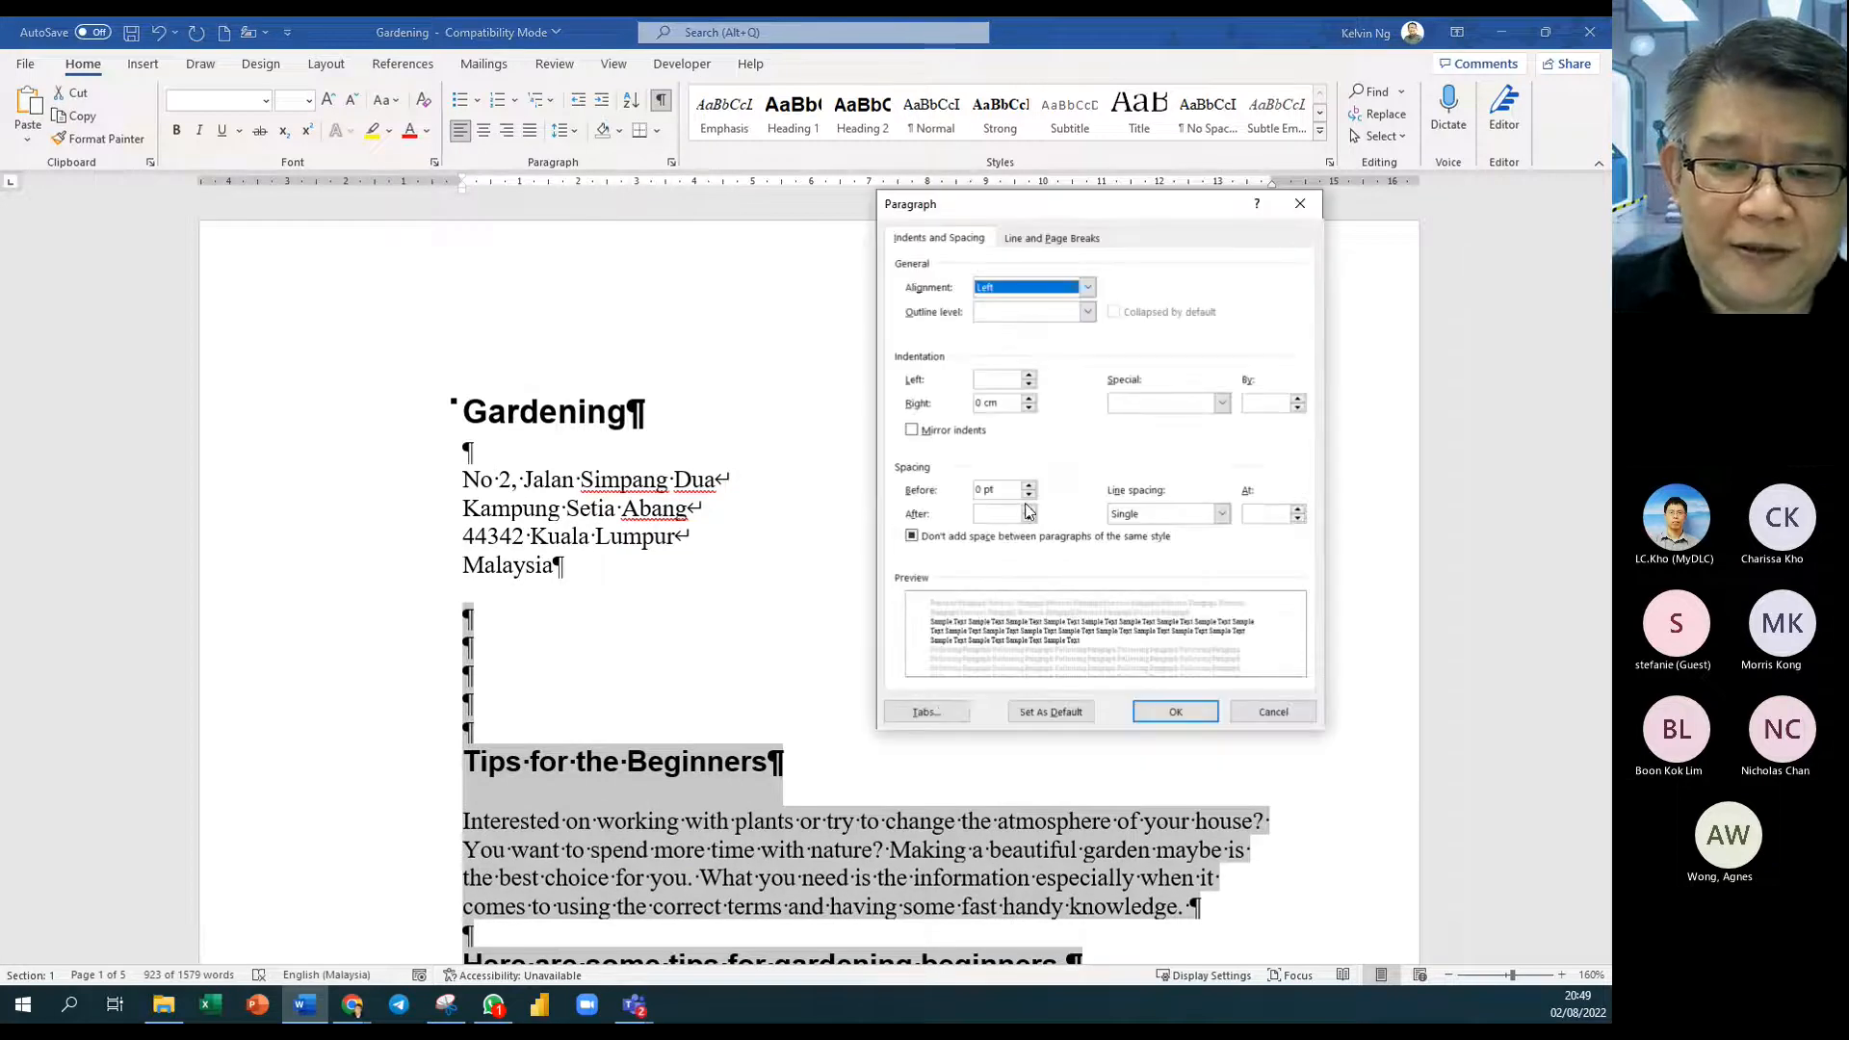
pyautogui.click(1029, 517)
pyautogui.click(1028, 508)
pyautogui.click(1028, 509)
pyautogui.click(1165, 712)
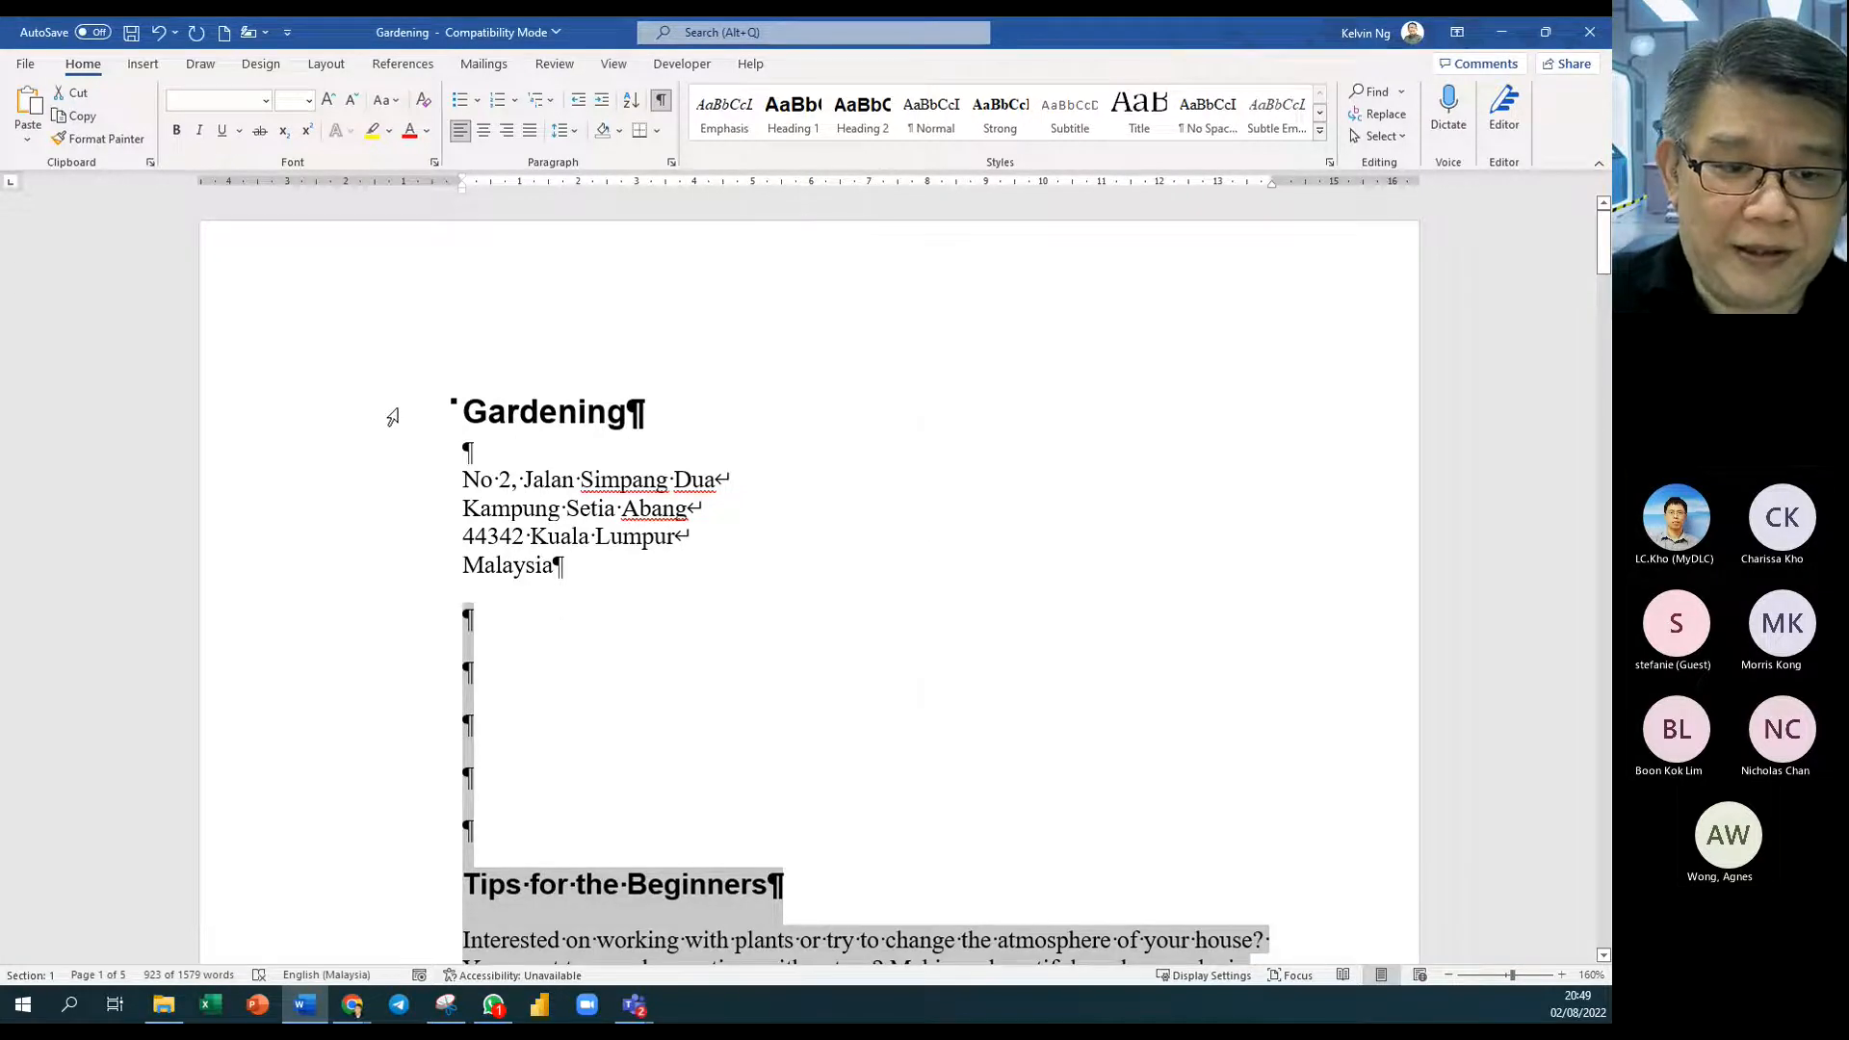
# Step: Set the spacing after to 12 pt for the Gardening heading, the address and the empty lines beneath, and highlight the address block
pyautogui.moveTo(393, 416); pyautogui.dragTo(392, 711)
pyautogui.click(671, 162)
pyautogui.click(1029, 518)
pyautogui.click(1029, 512)
pyautogui.click(1033, 518)
pyautogui.click(1031, 510)
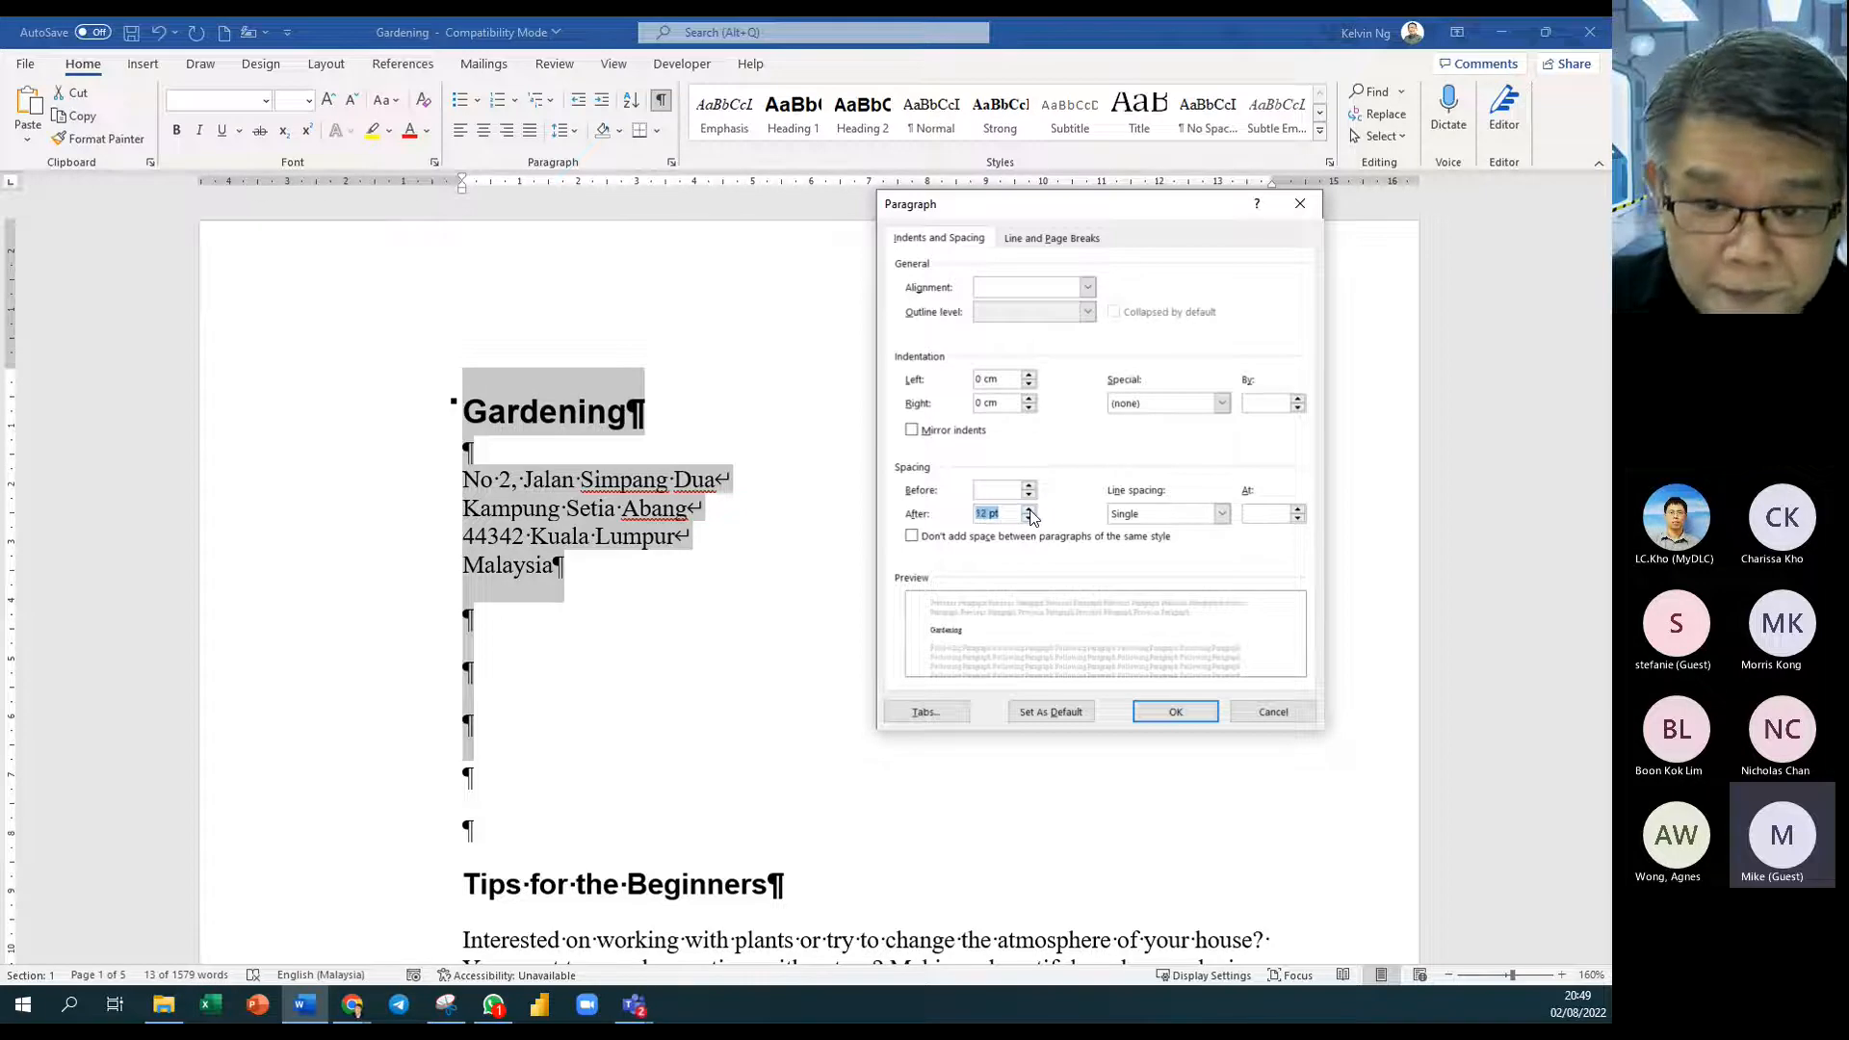
pyautogui.click(1161, 710)
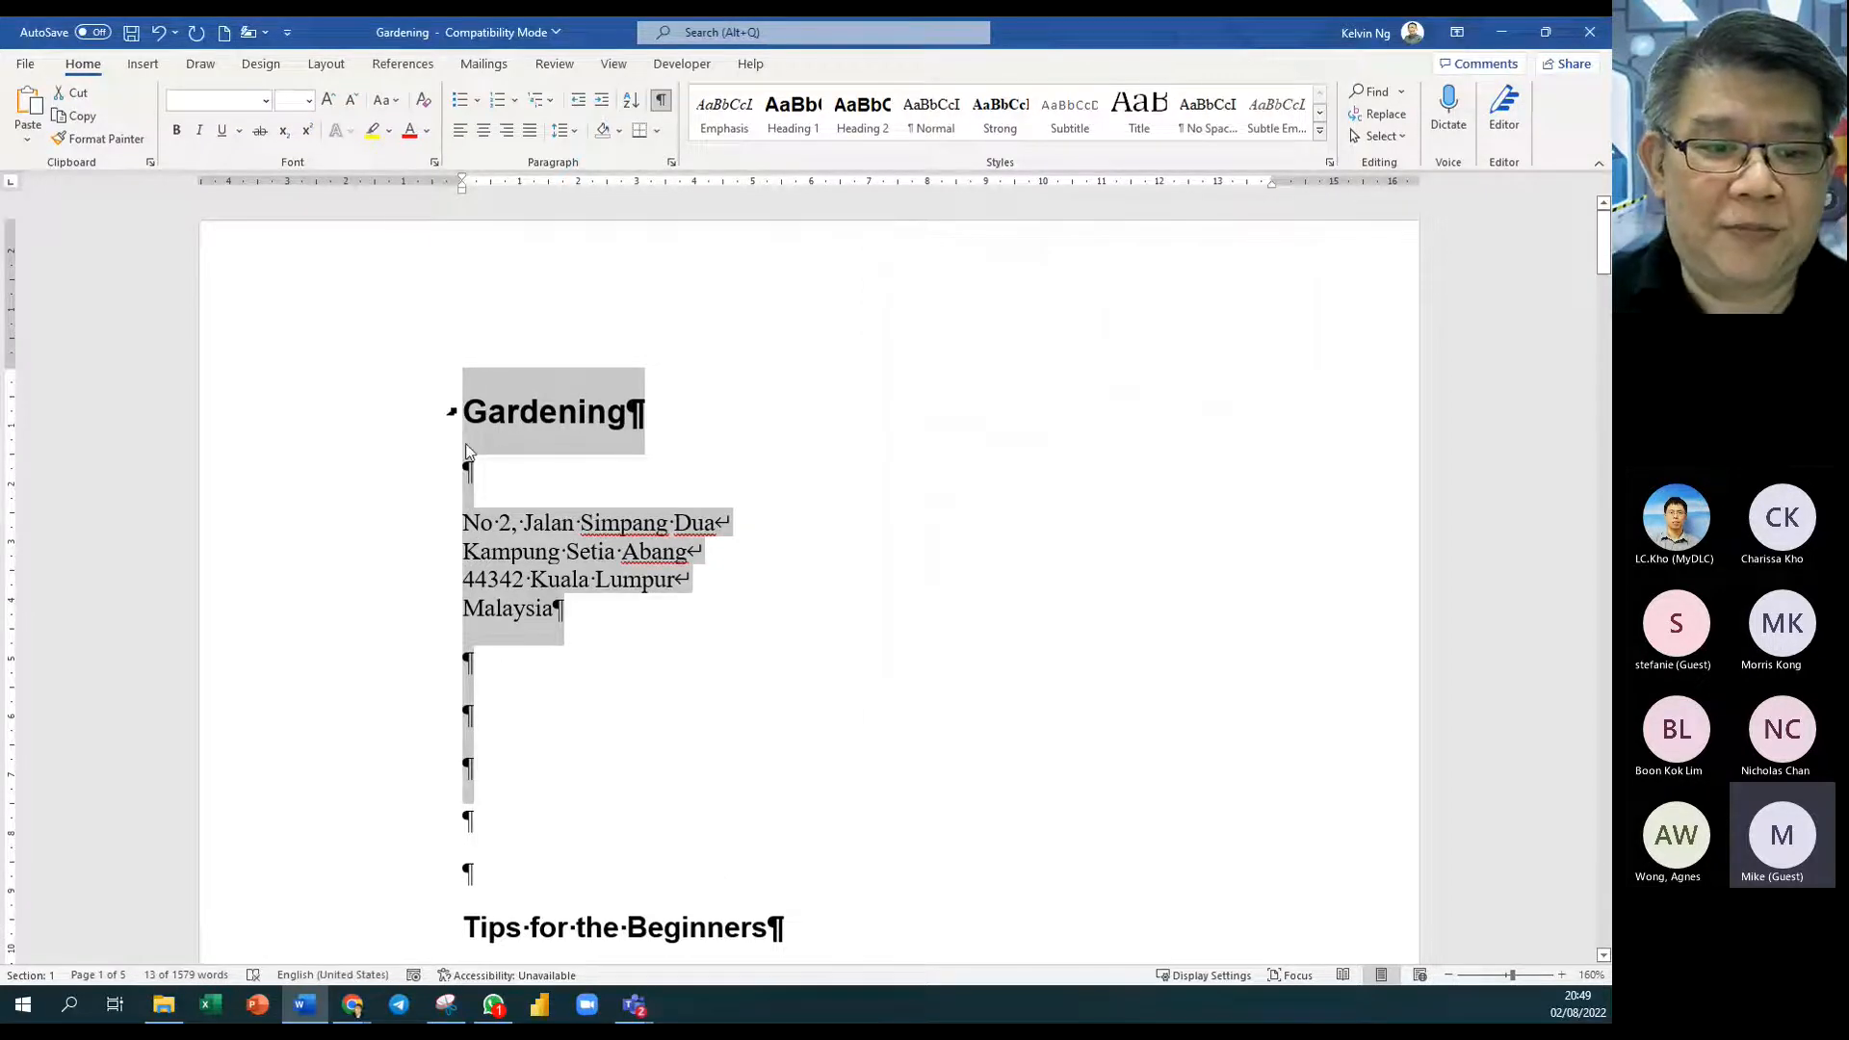
pyautogui.click(742, 743)
pyautogui.moveTo(413, 528); pyautogui.dragTo(413, 615)
pyautogui.click(809, 499)
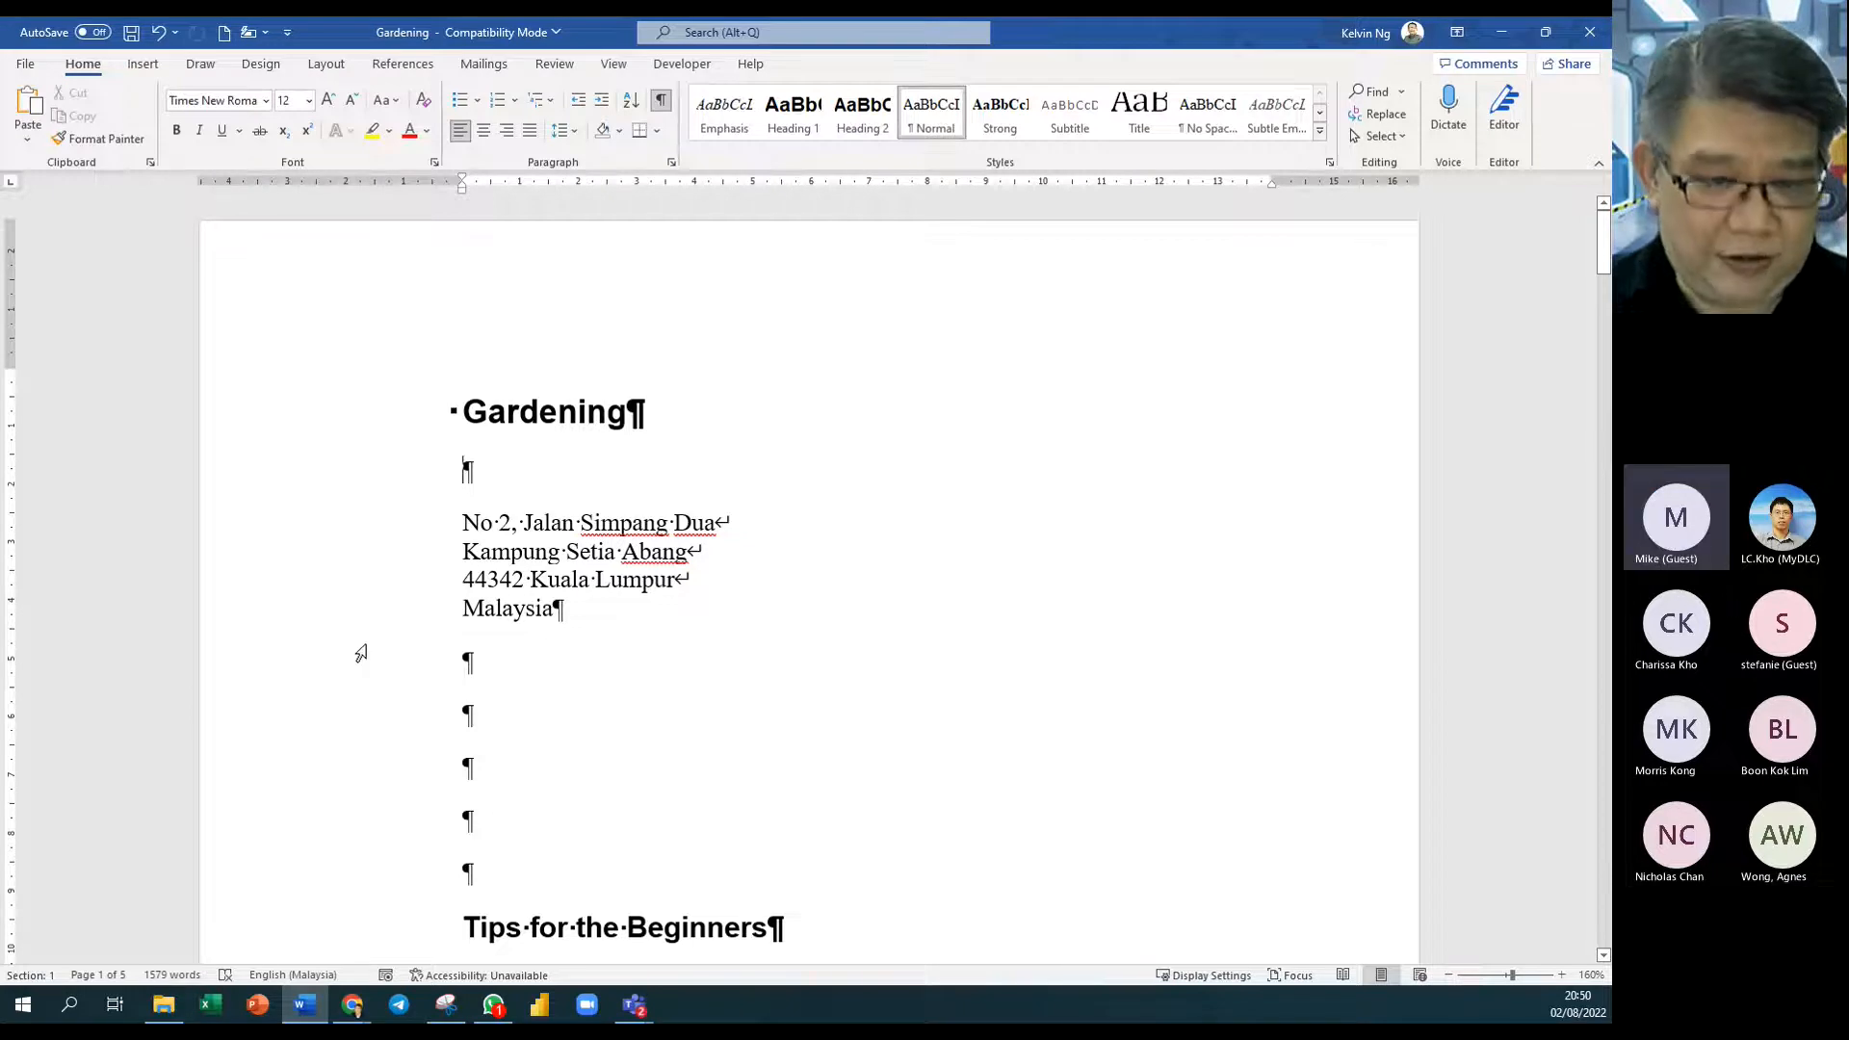
# Step: Set the paragraph spacing before and after to 0 for the whole document and look over the compacted text
pyautogui.hotkey('ctrl', 'a')
pyautogui.click(672, 162)
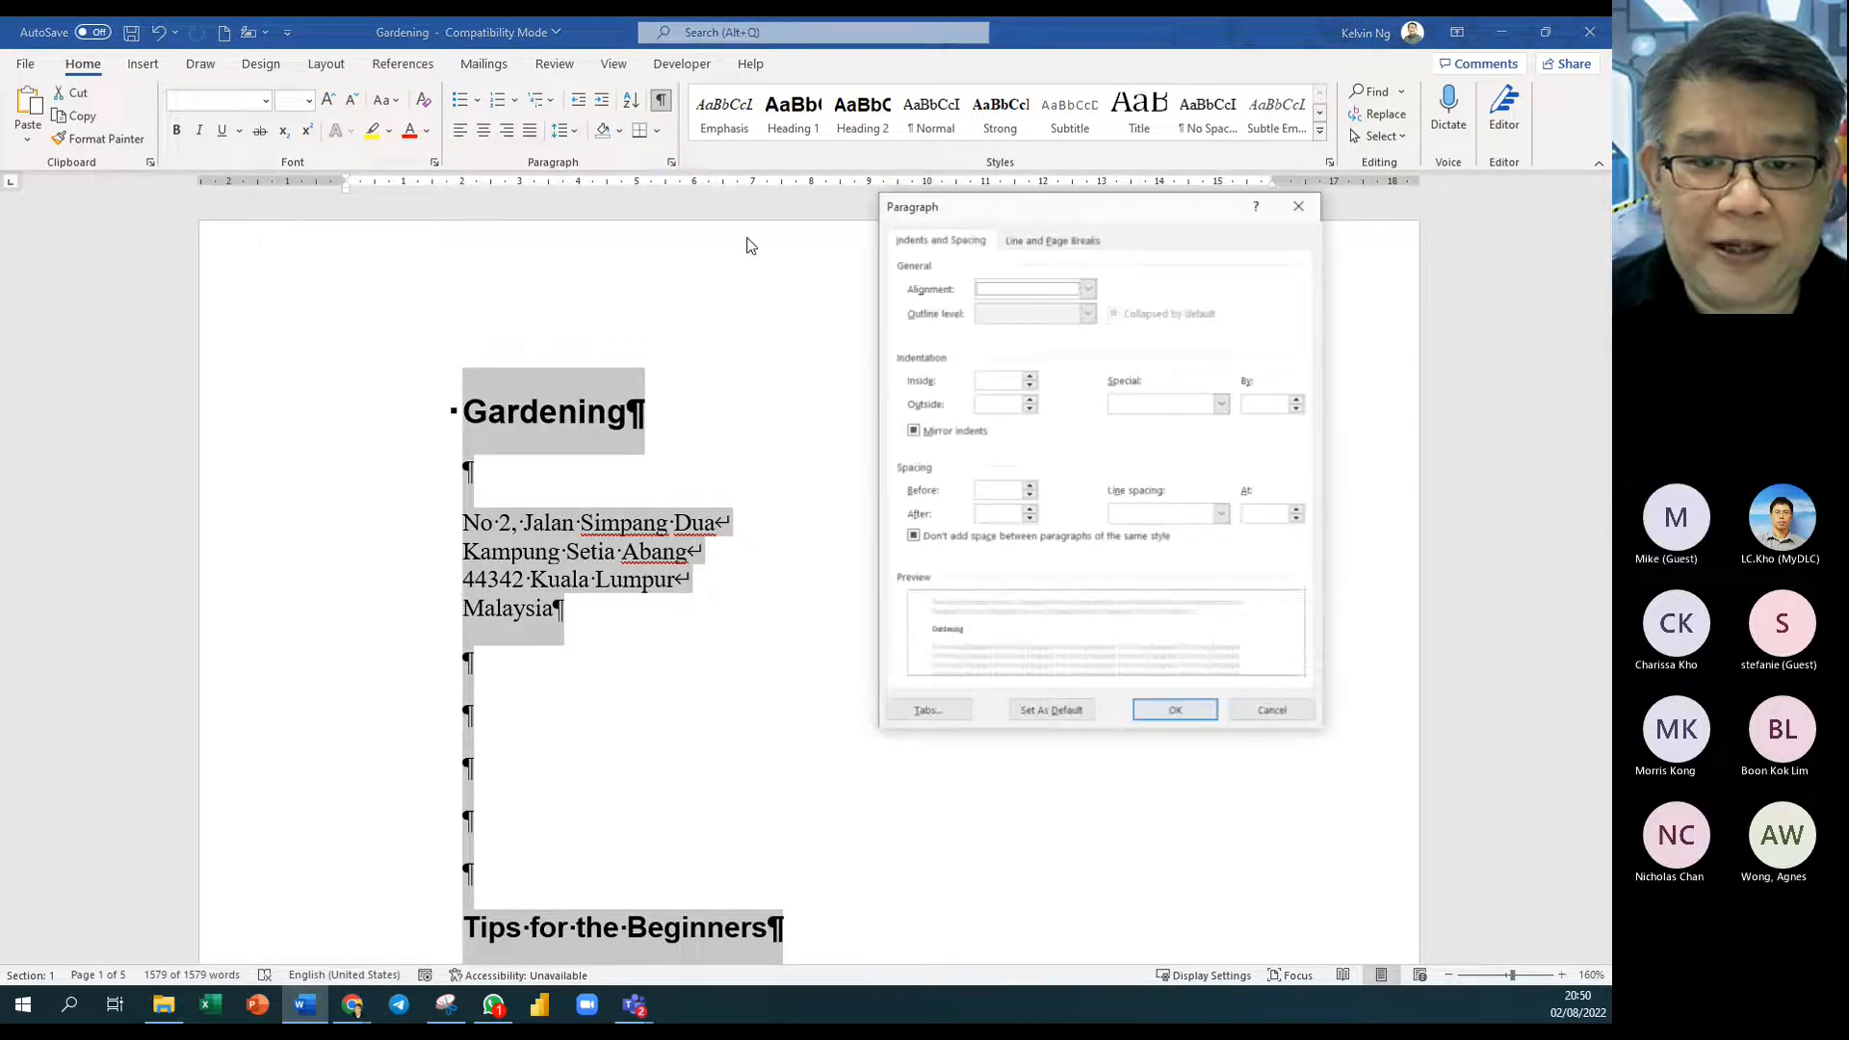
pyautogui.click(1005, 508)
pyautogui.write('0')
pyautogui.click(994, 488)
pyautogui.write('0')
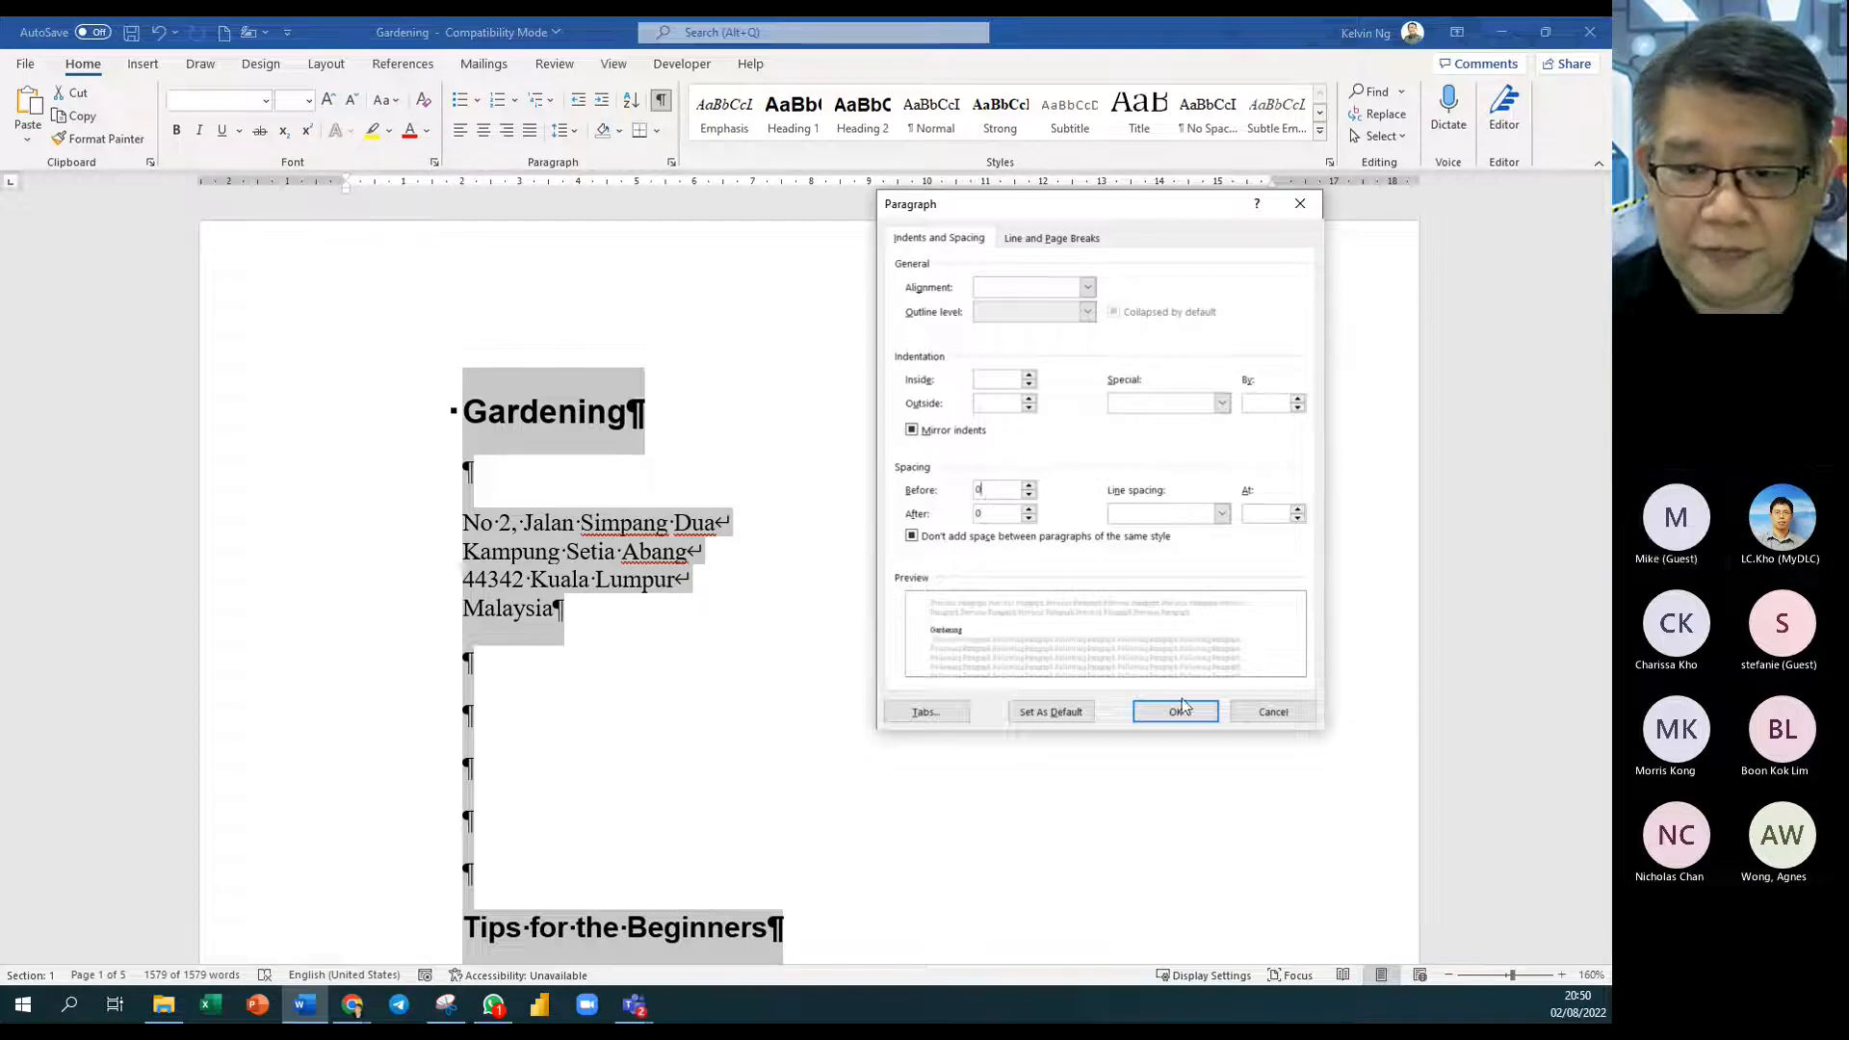
pyautogui.click(1177, 711)
pyautogui.click(661, 539)
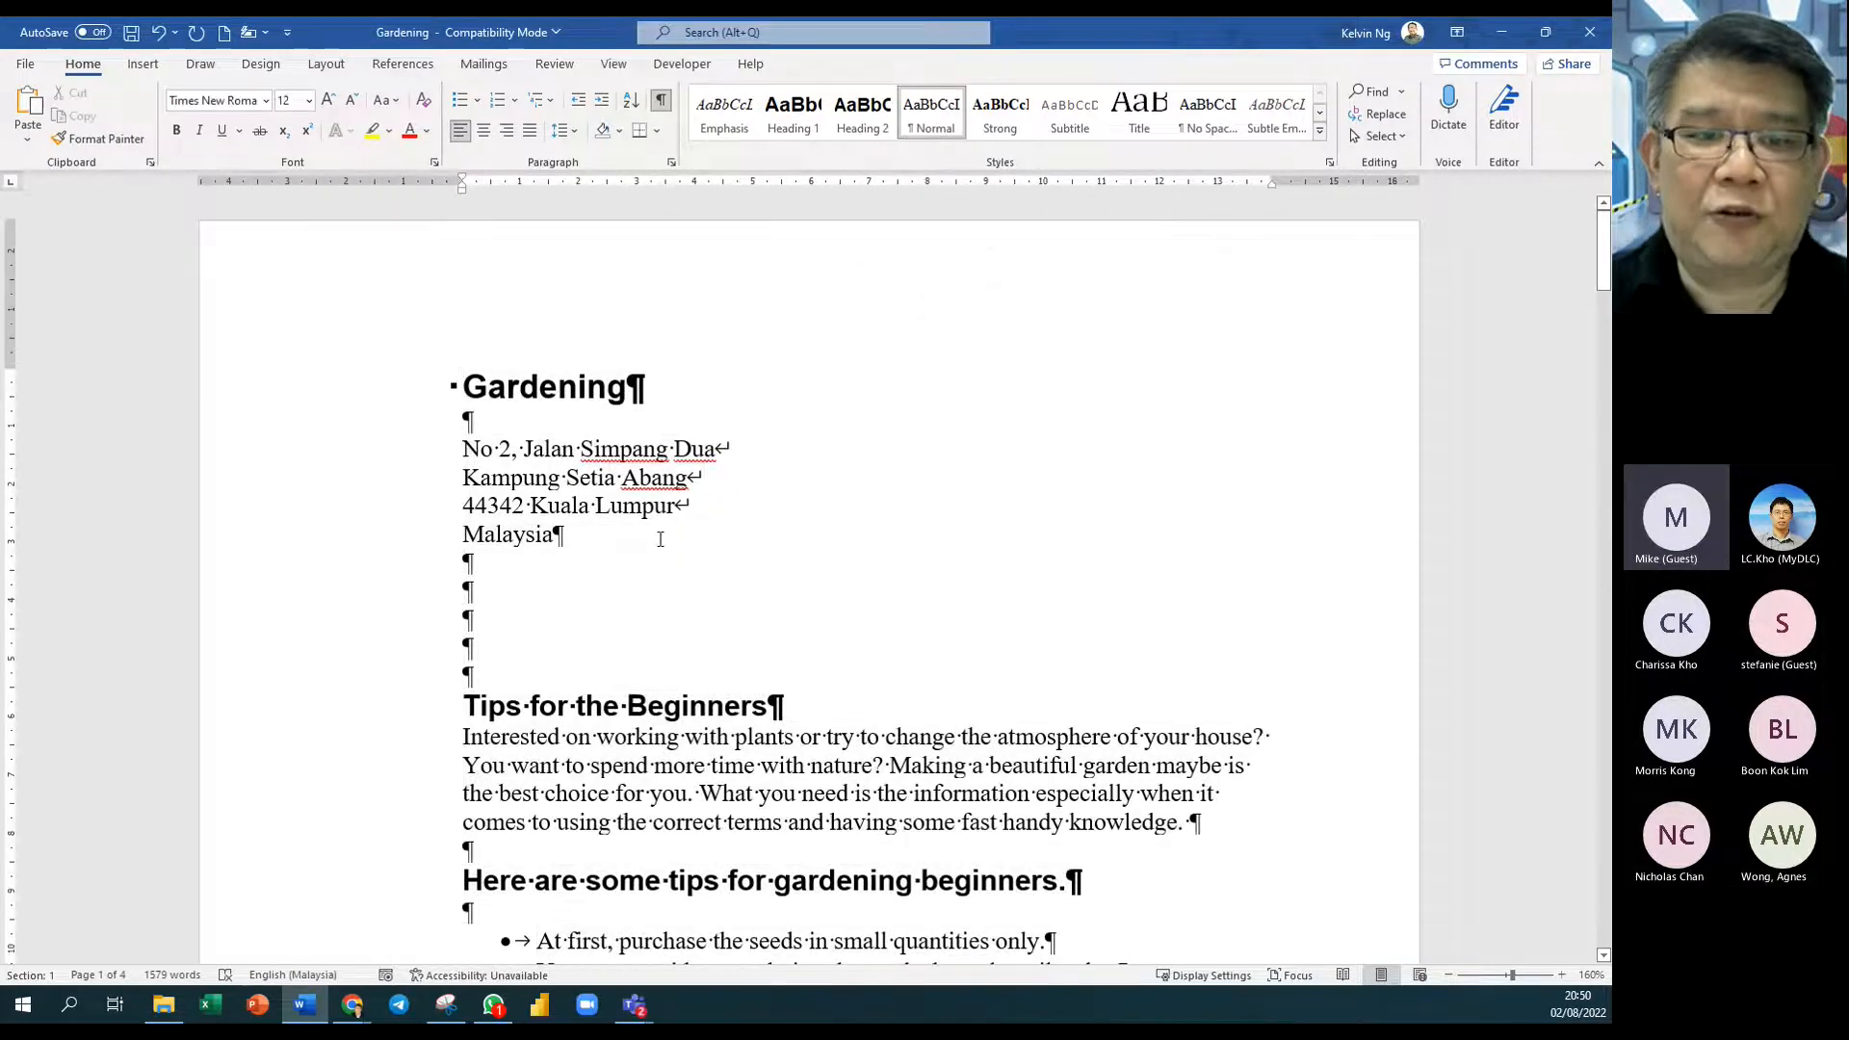
pyautogui.scroll(-5, 710, 558)
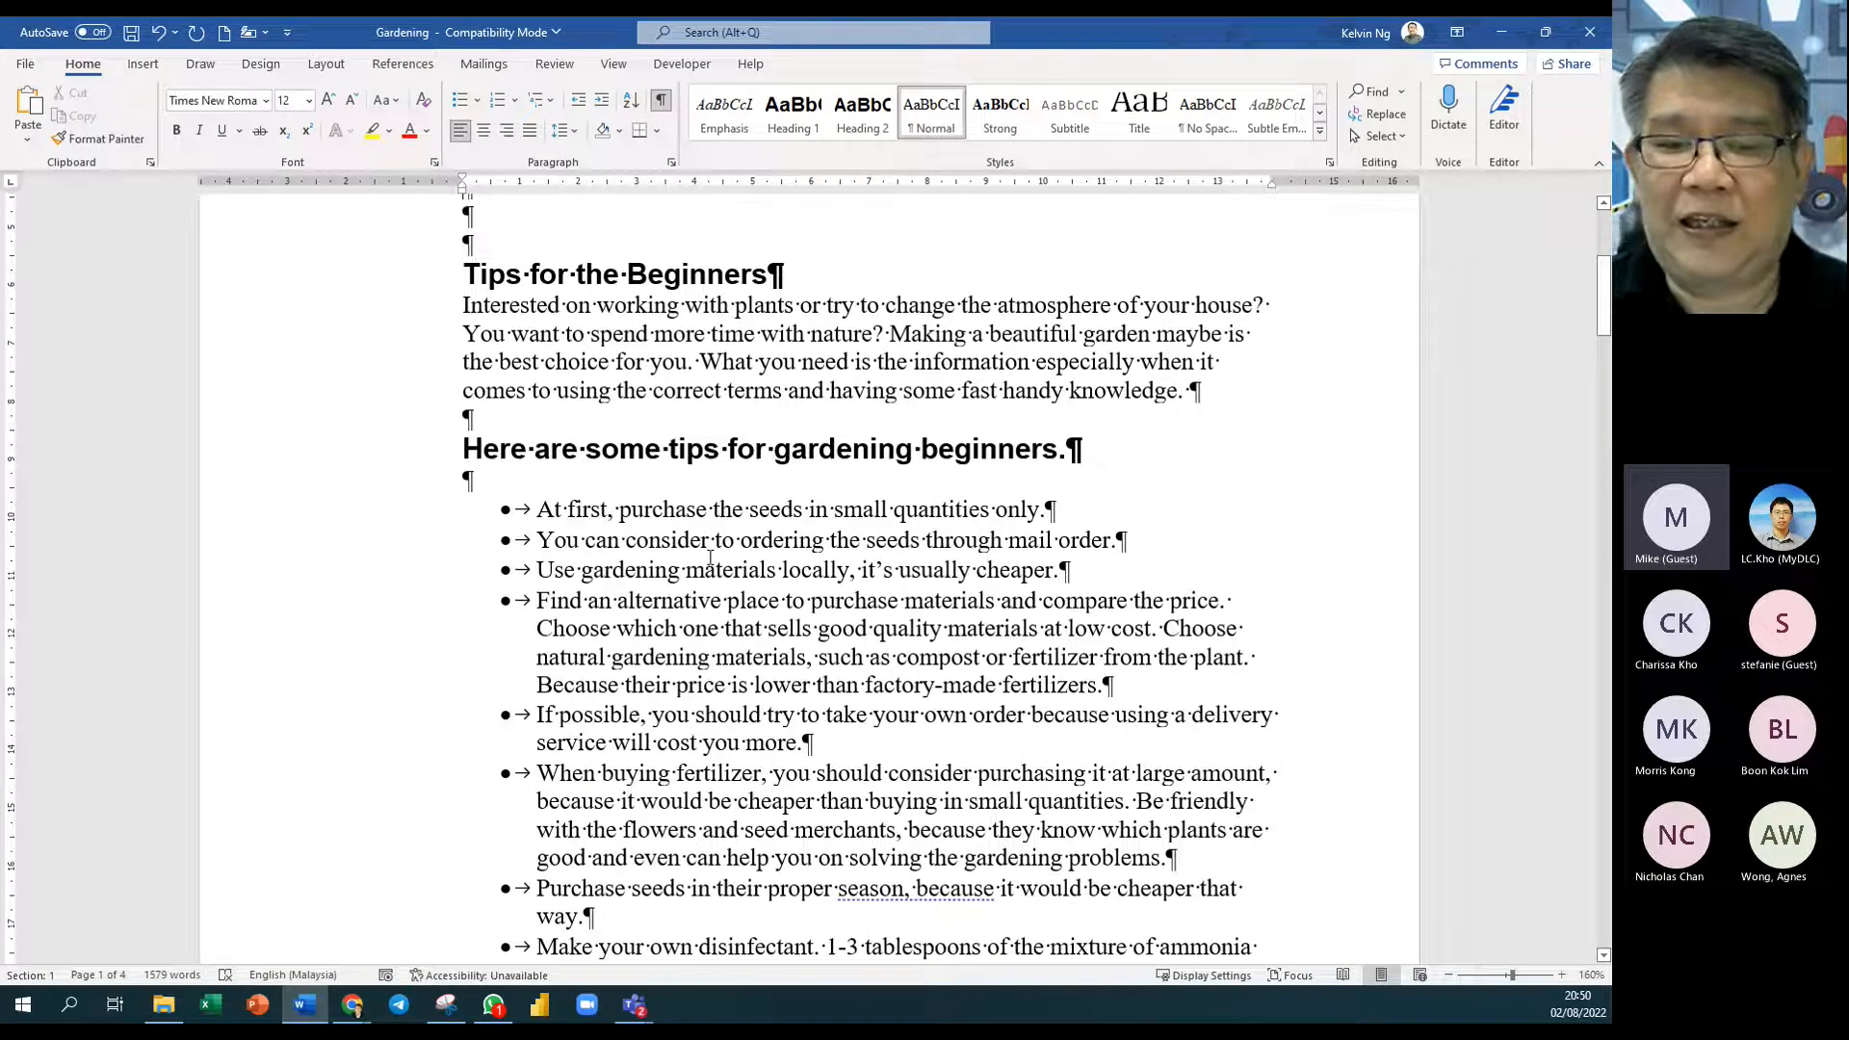
pyautogui.scroll(5, 710, 557)
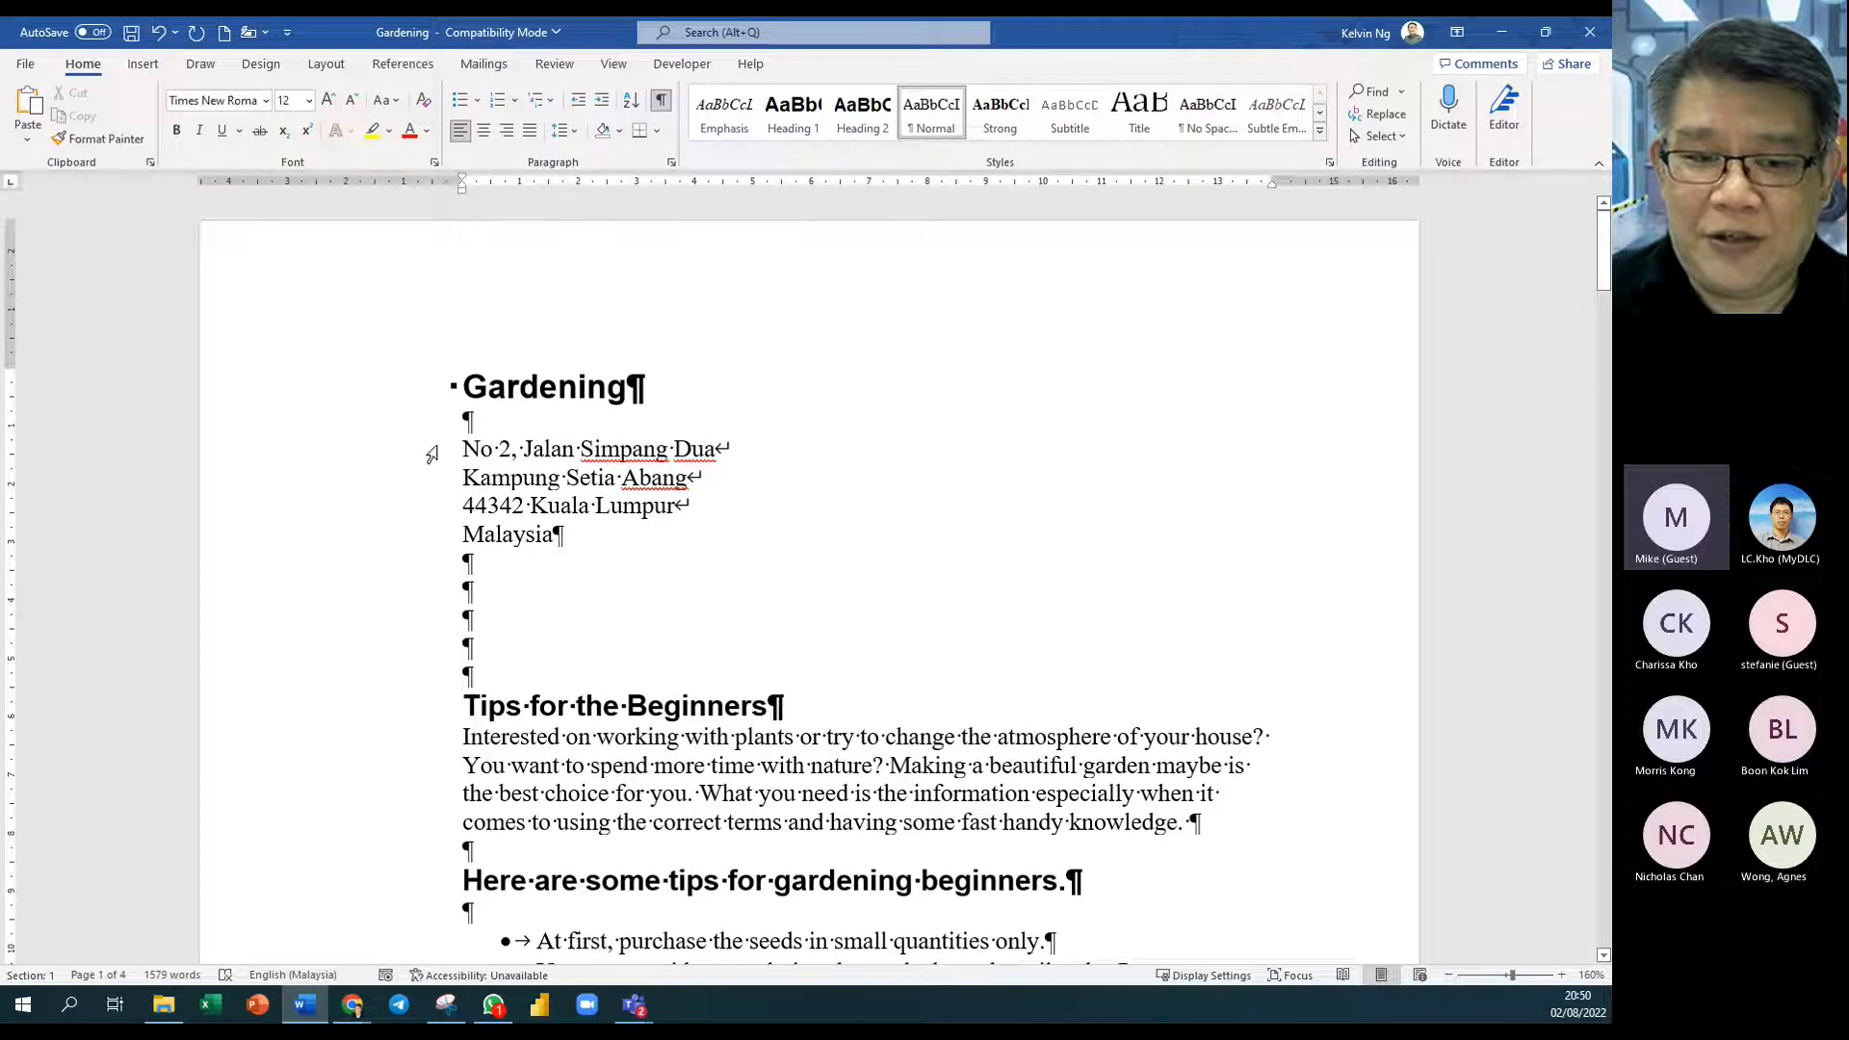
# Step: Delete four of the five empty paragraphs between the address and the "Tips for the Beginners" heading
pyautogui.moveTo(432, 454); pyautogui.dragTo(441, 559)
pyautogui.click(724, 453)
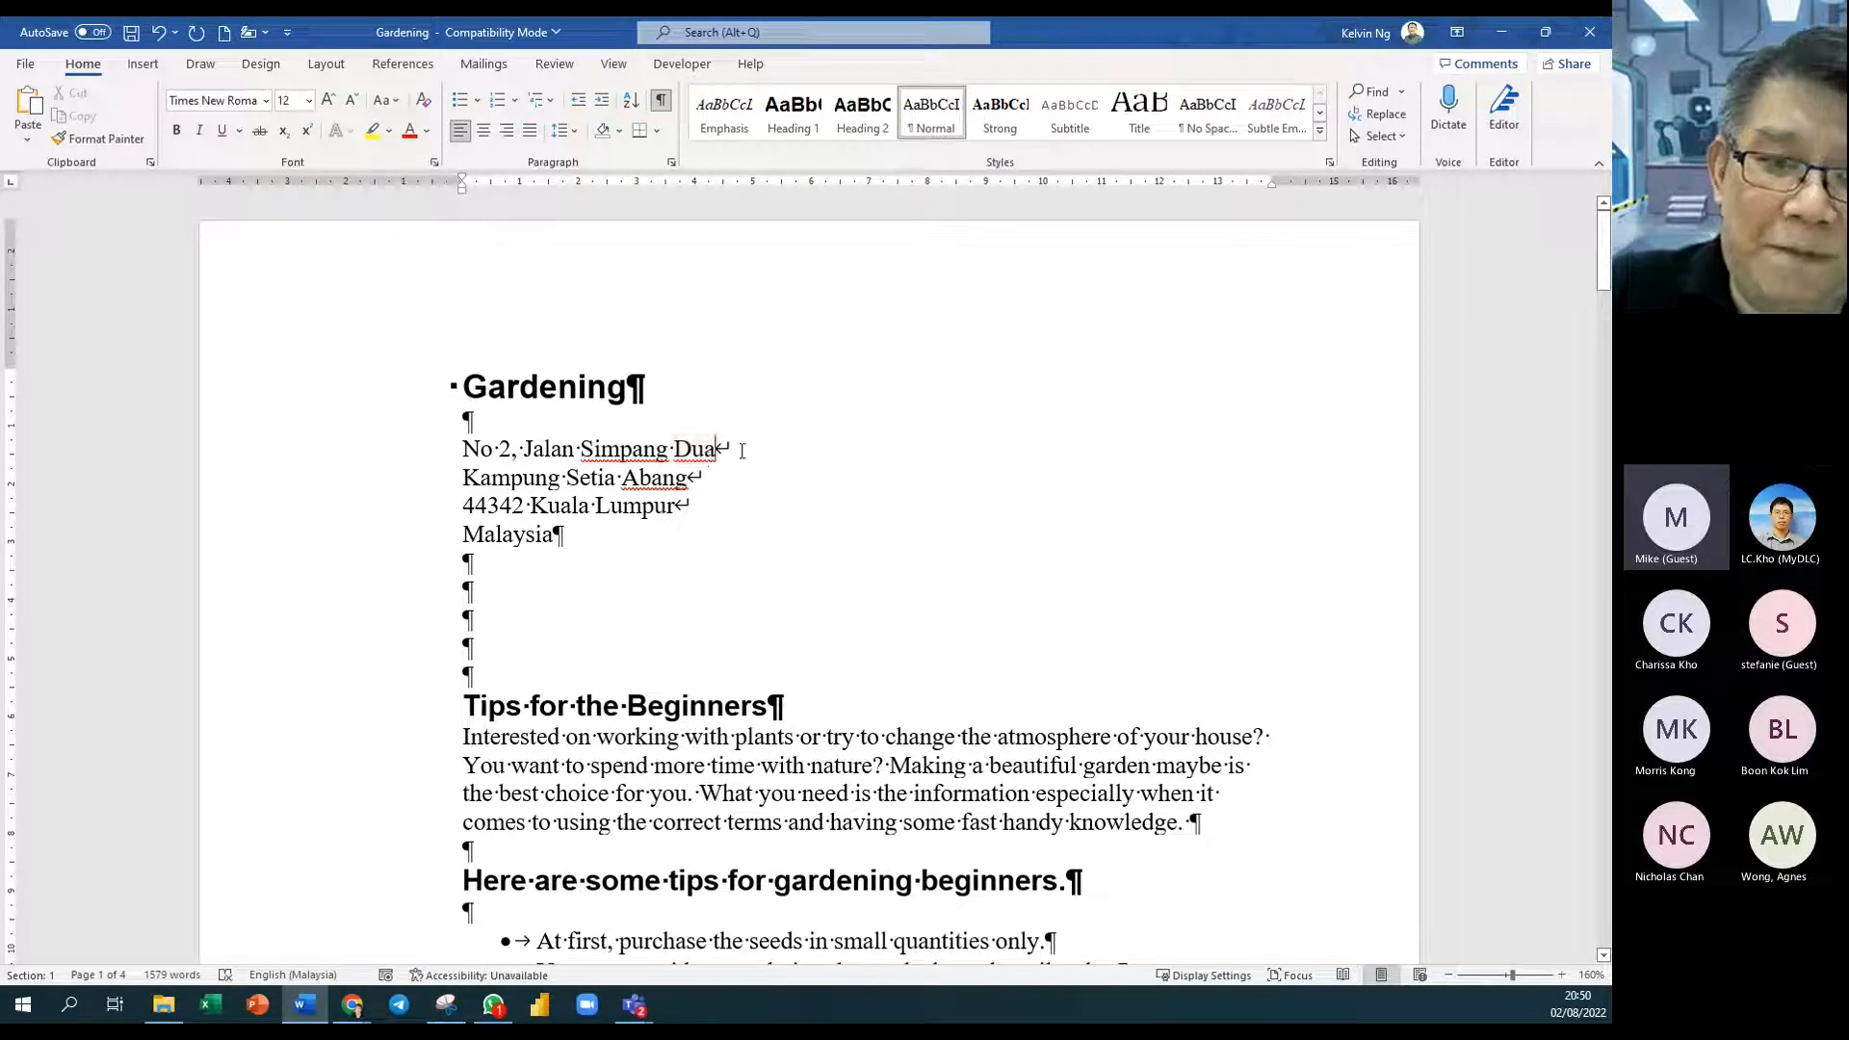
pyautogui.moveTo(401, 591); pyautogui.dragTo(414, 681)
pyautogui.press('Delete')
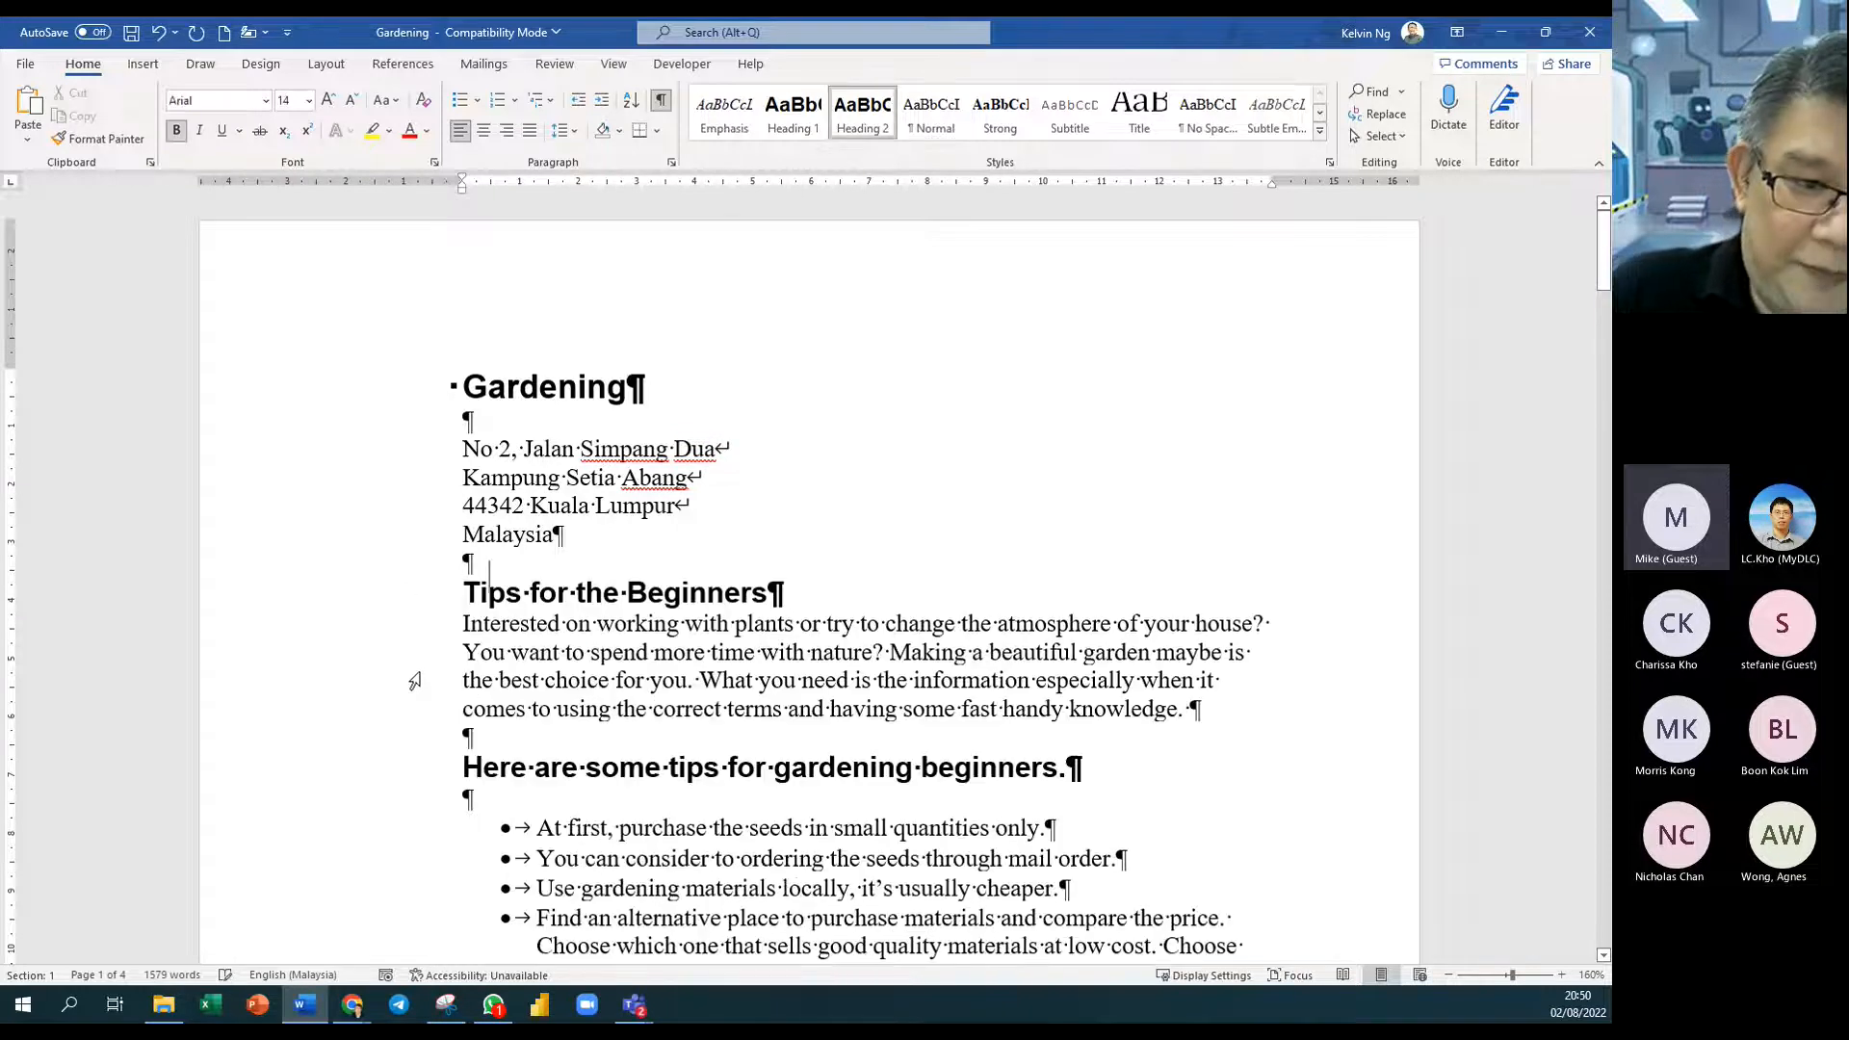
pyautogui.click(635, 387)
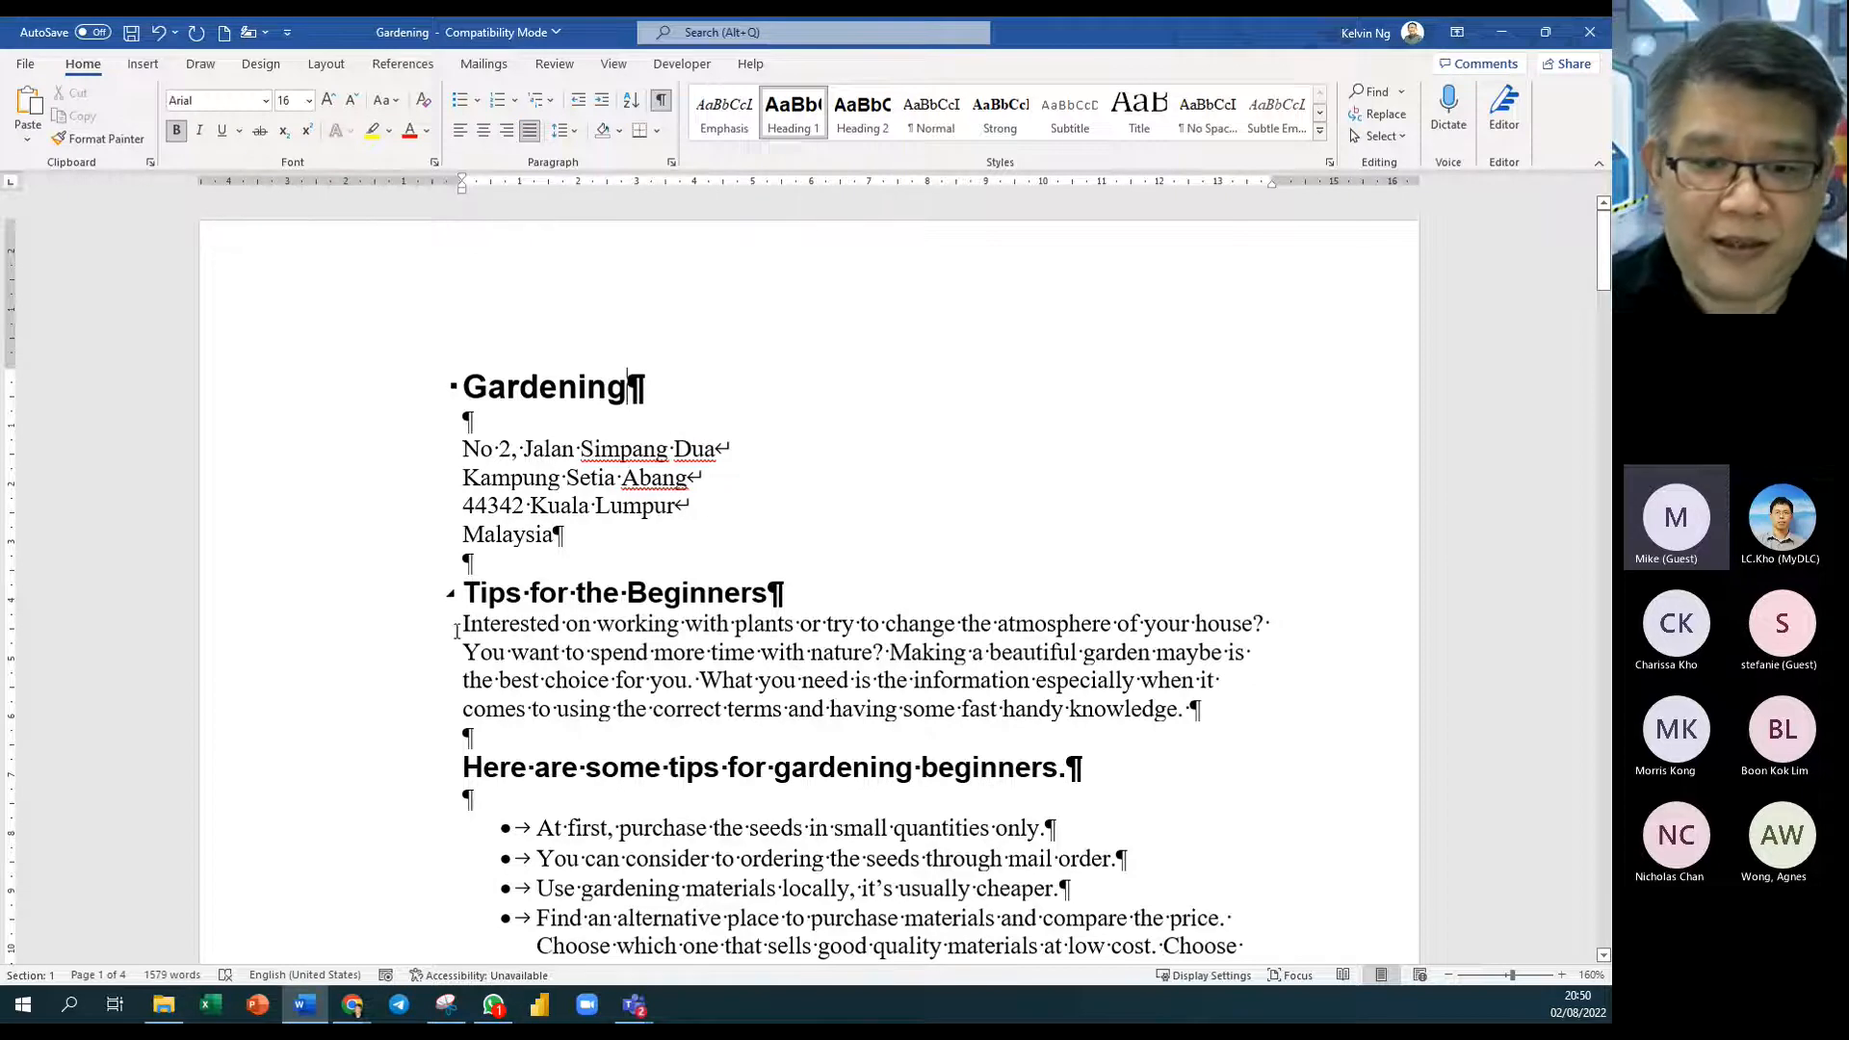
# Step: Check the Gardening document in print preview and hide the formatting marks in the text
pyautogui.scroll(-2, 845, 761)
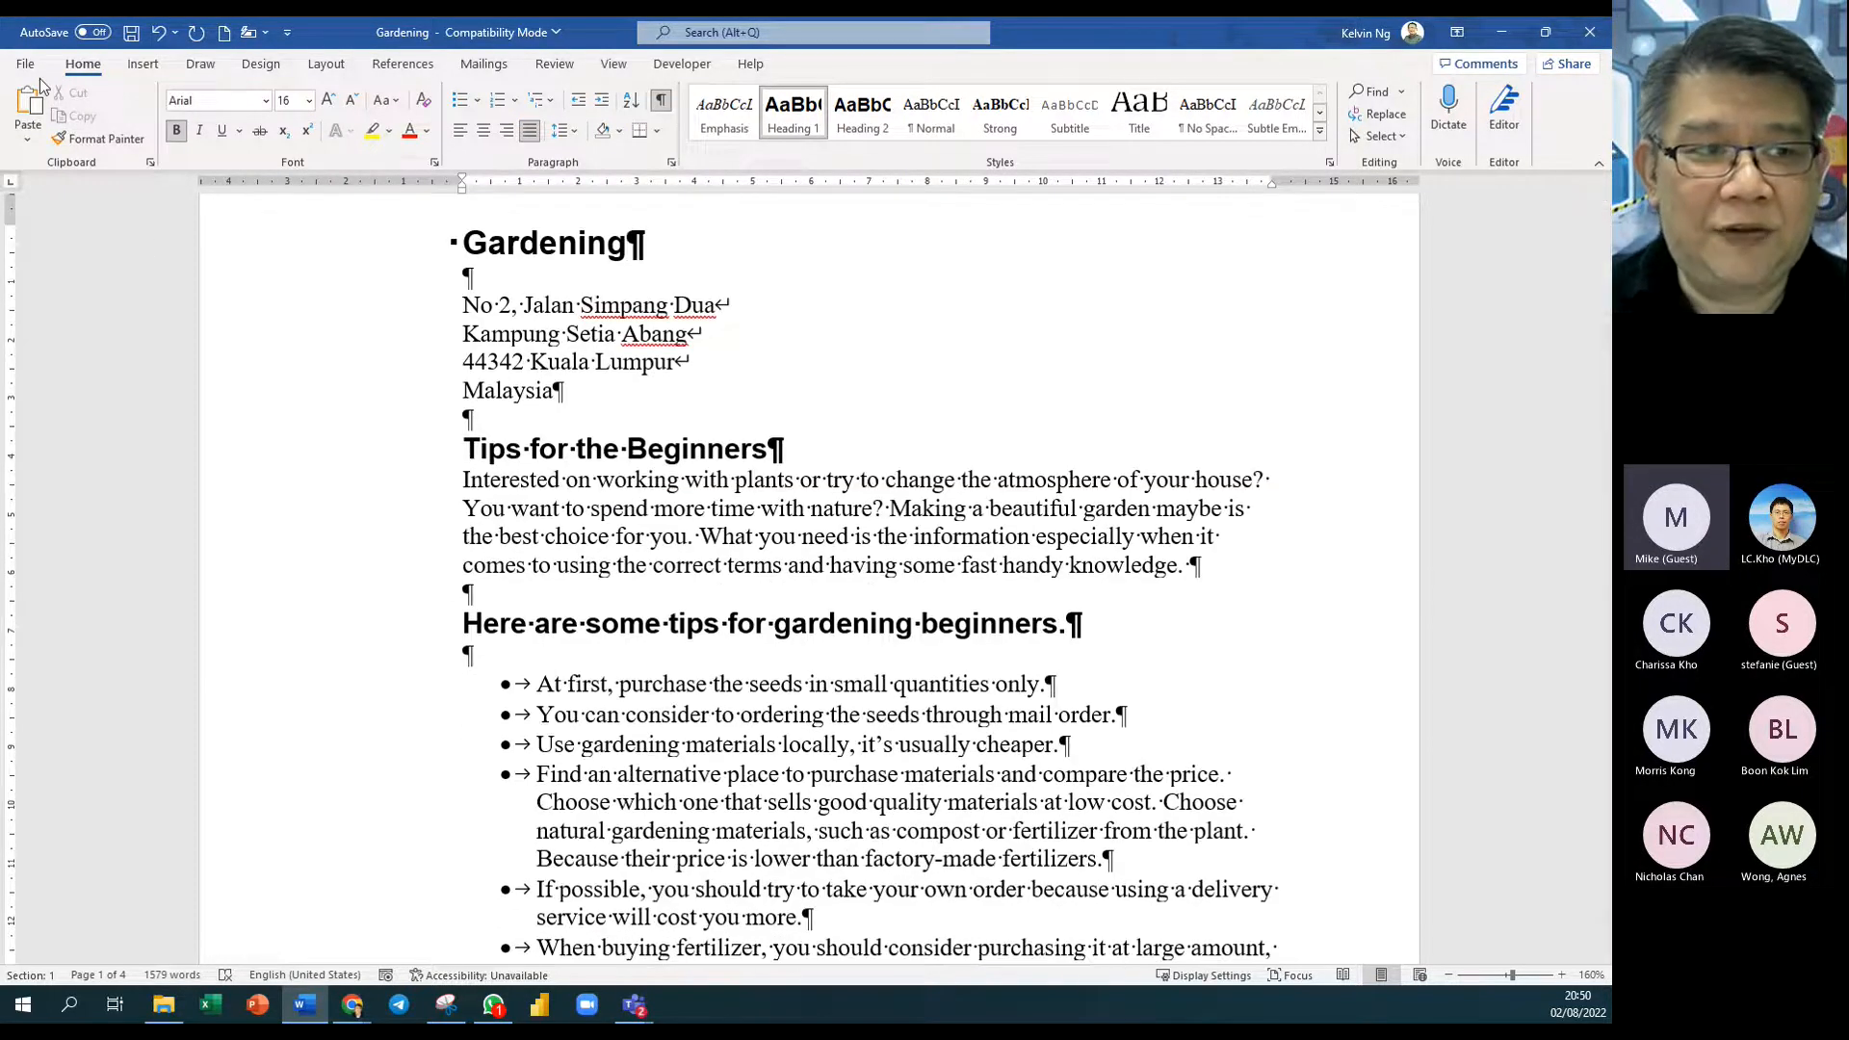
pyautogui.click(37, 74)
pyautogui.click(75, 366)
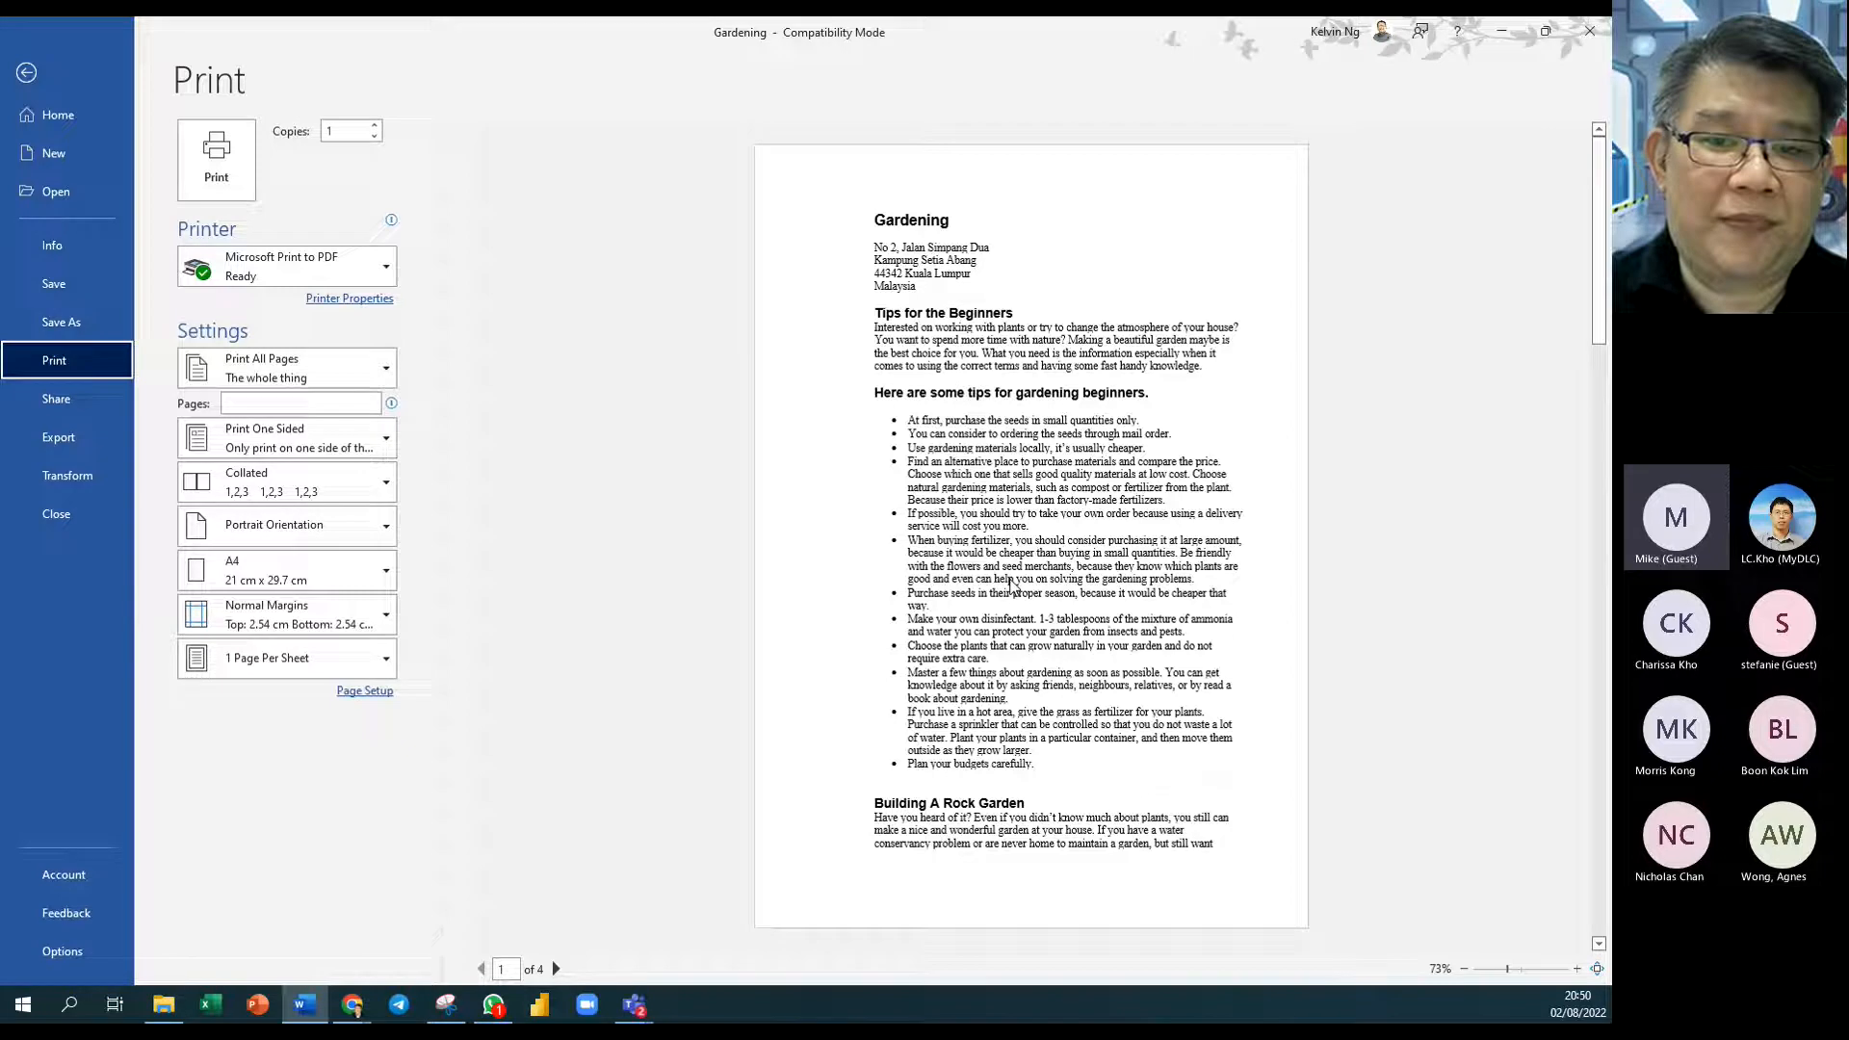
pyautogui.click(27, 74)
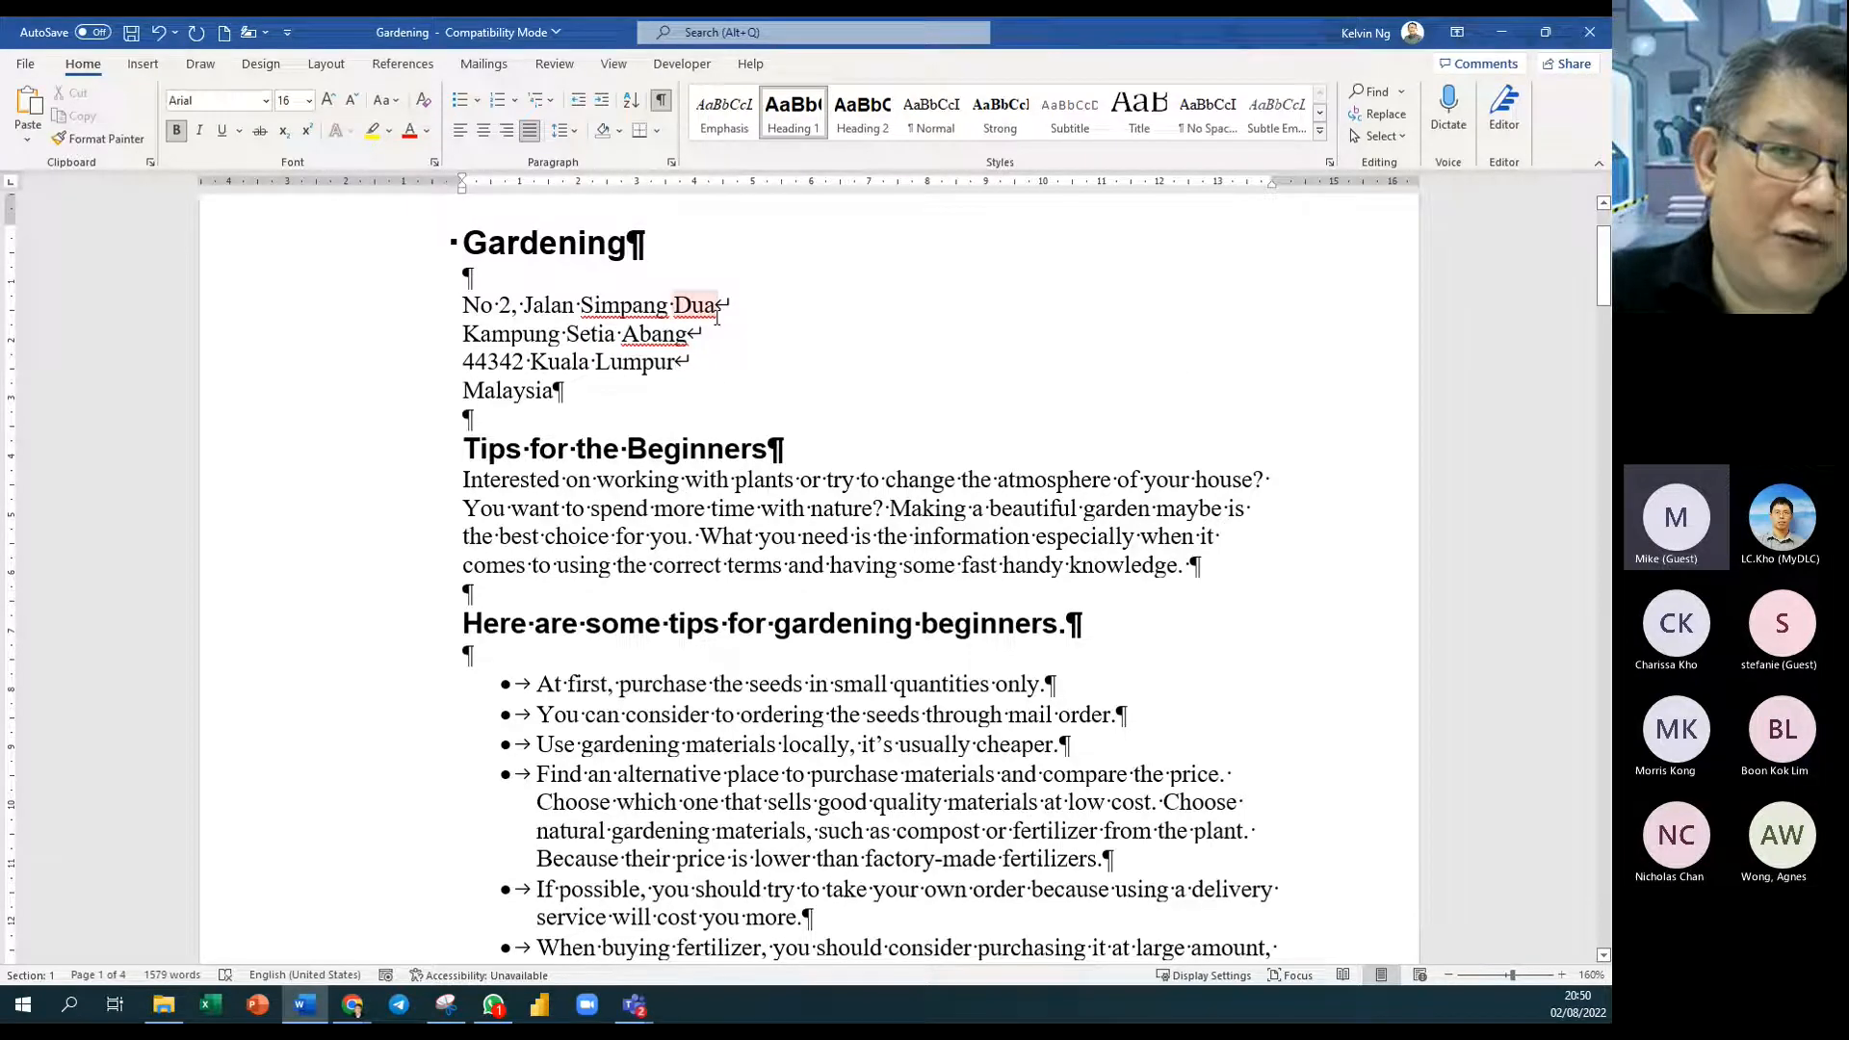
pyautogui.click(661, 102)
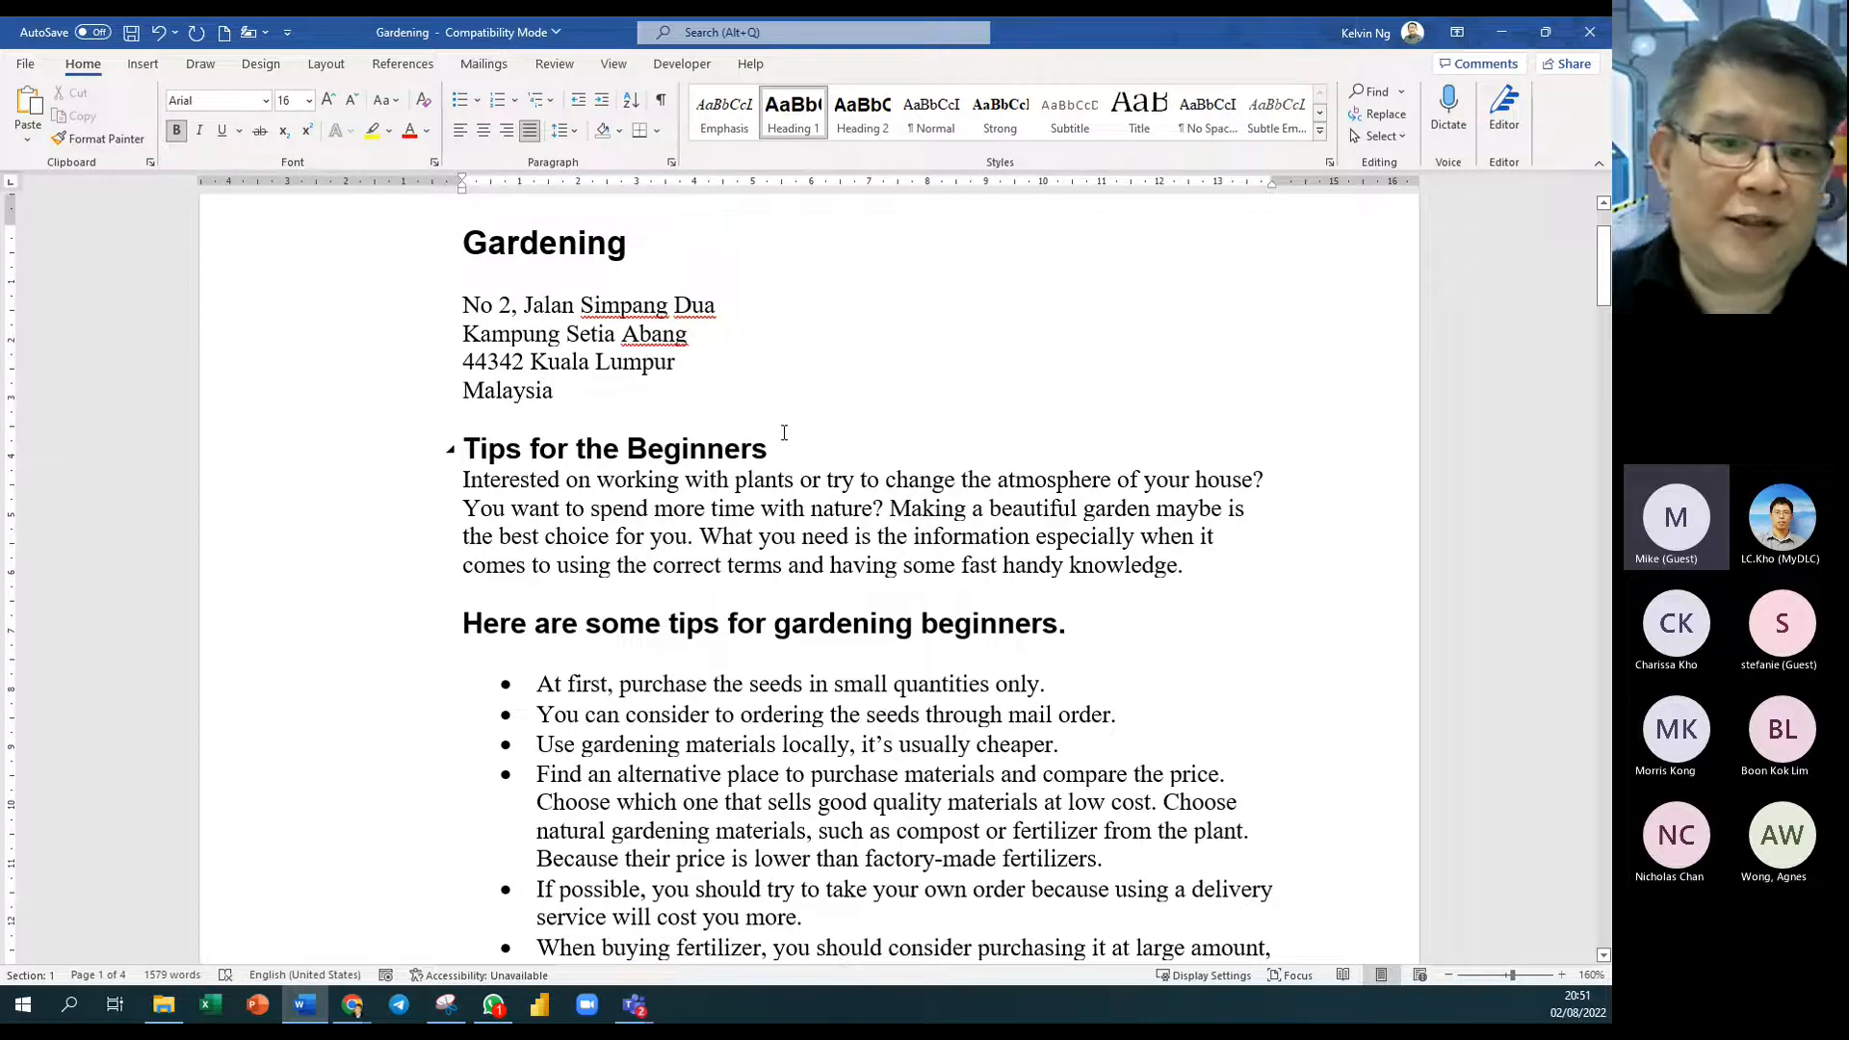
pyautogui.scroll(-5, 784, 431)
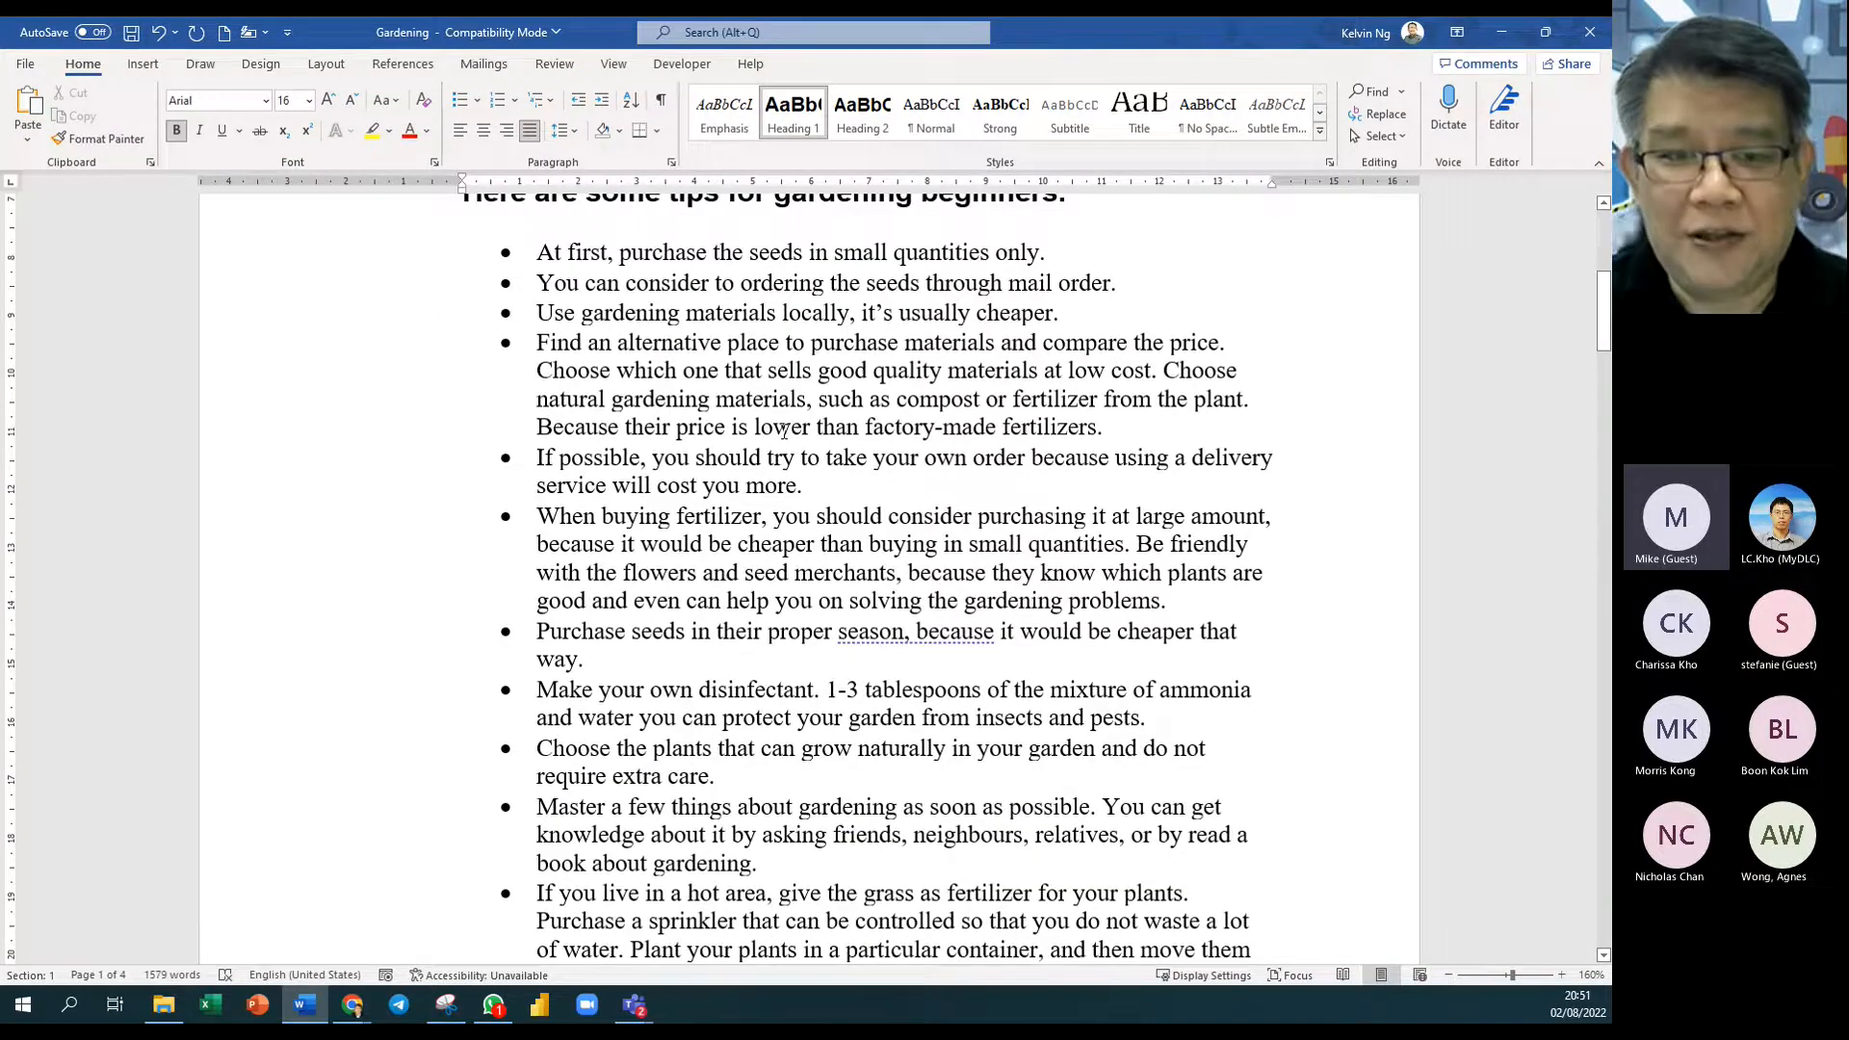
pyautogui.scroll(3, 784, 431)
pyautogui.scroll(3, 784, 432)
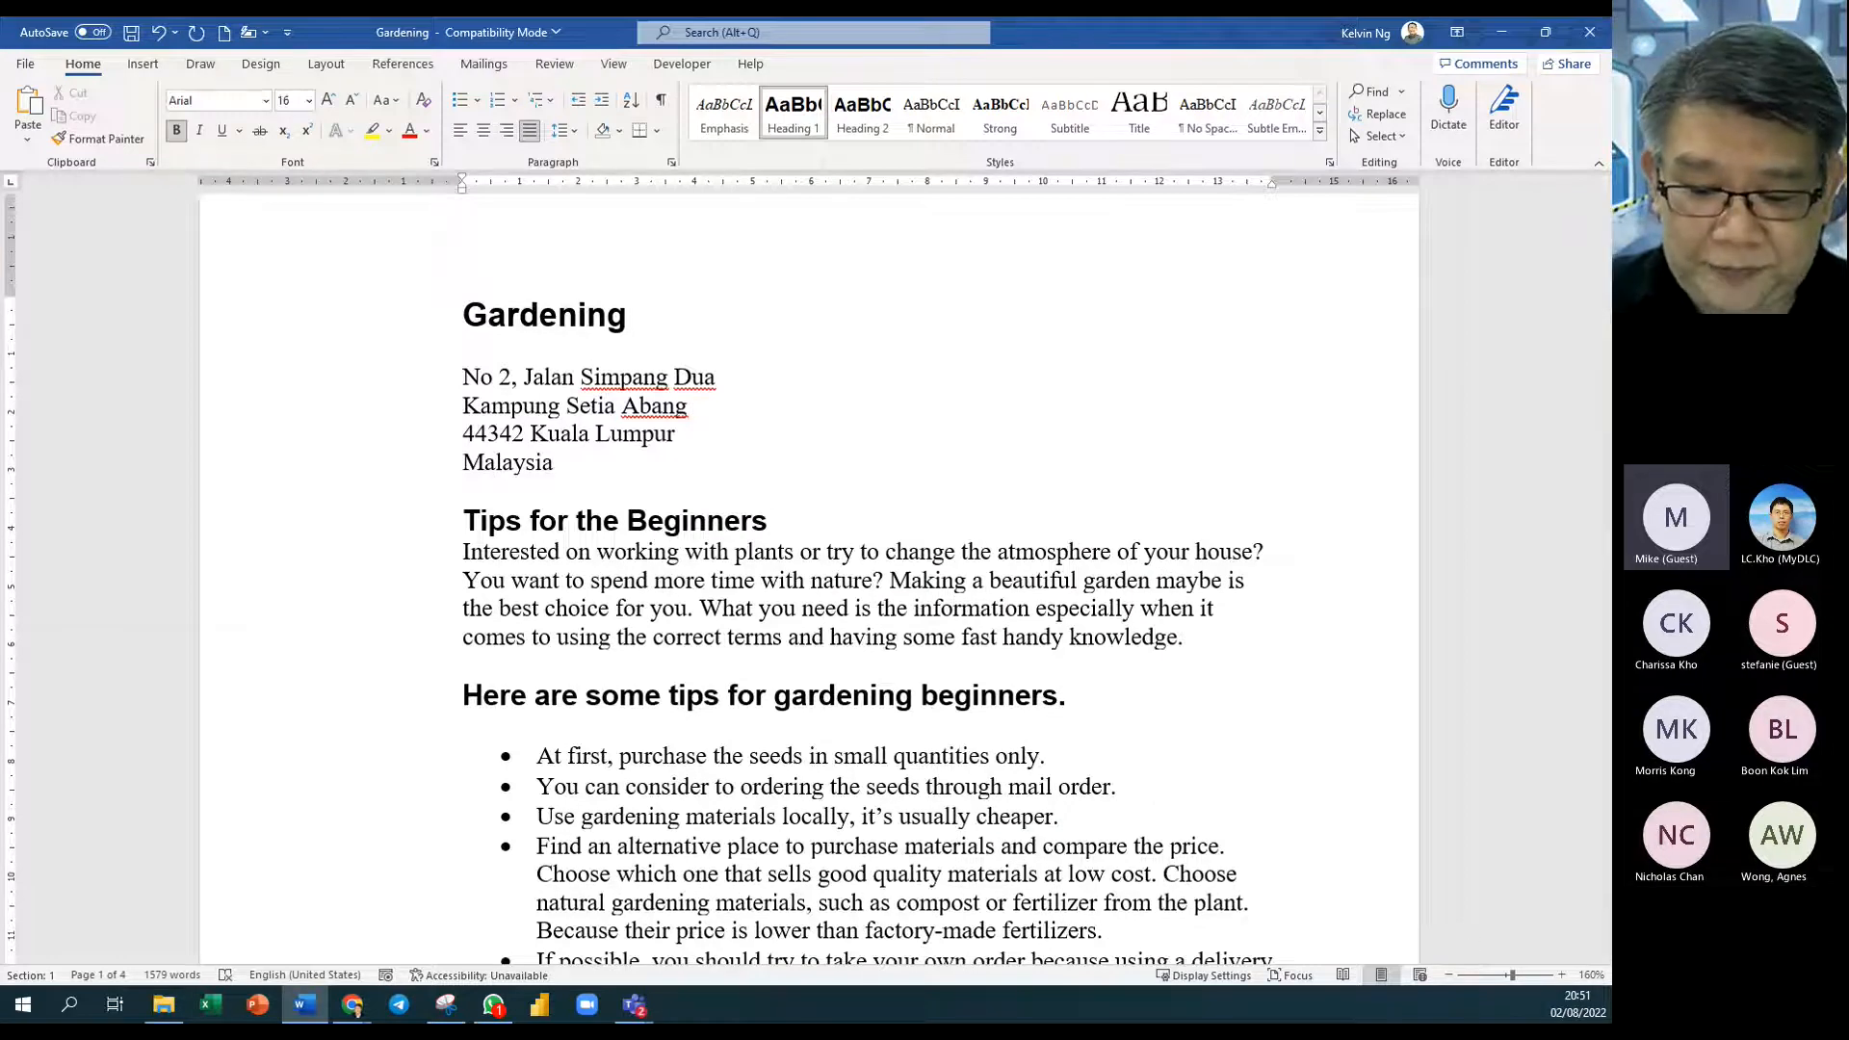
pyautogui.hotkey('alt', 'Tab')
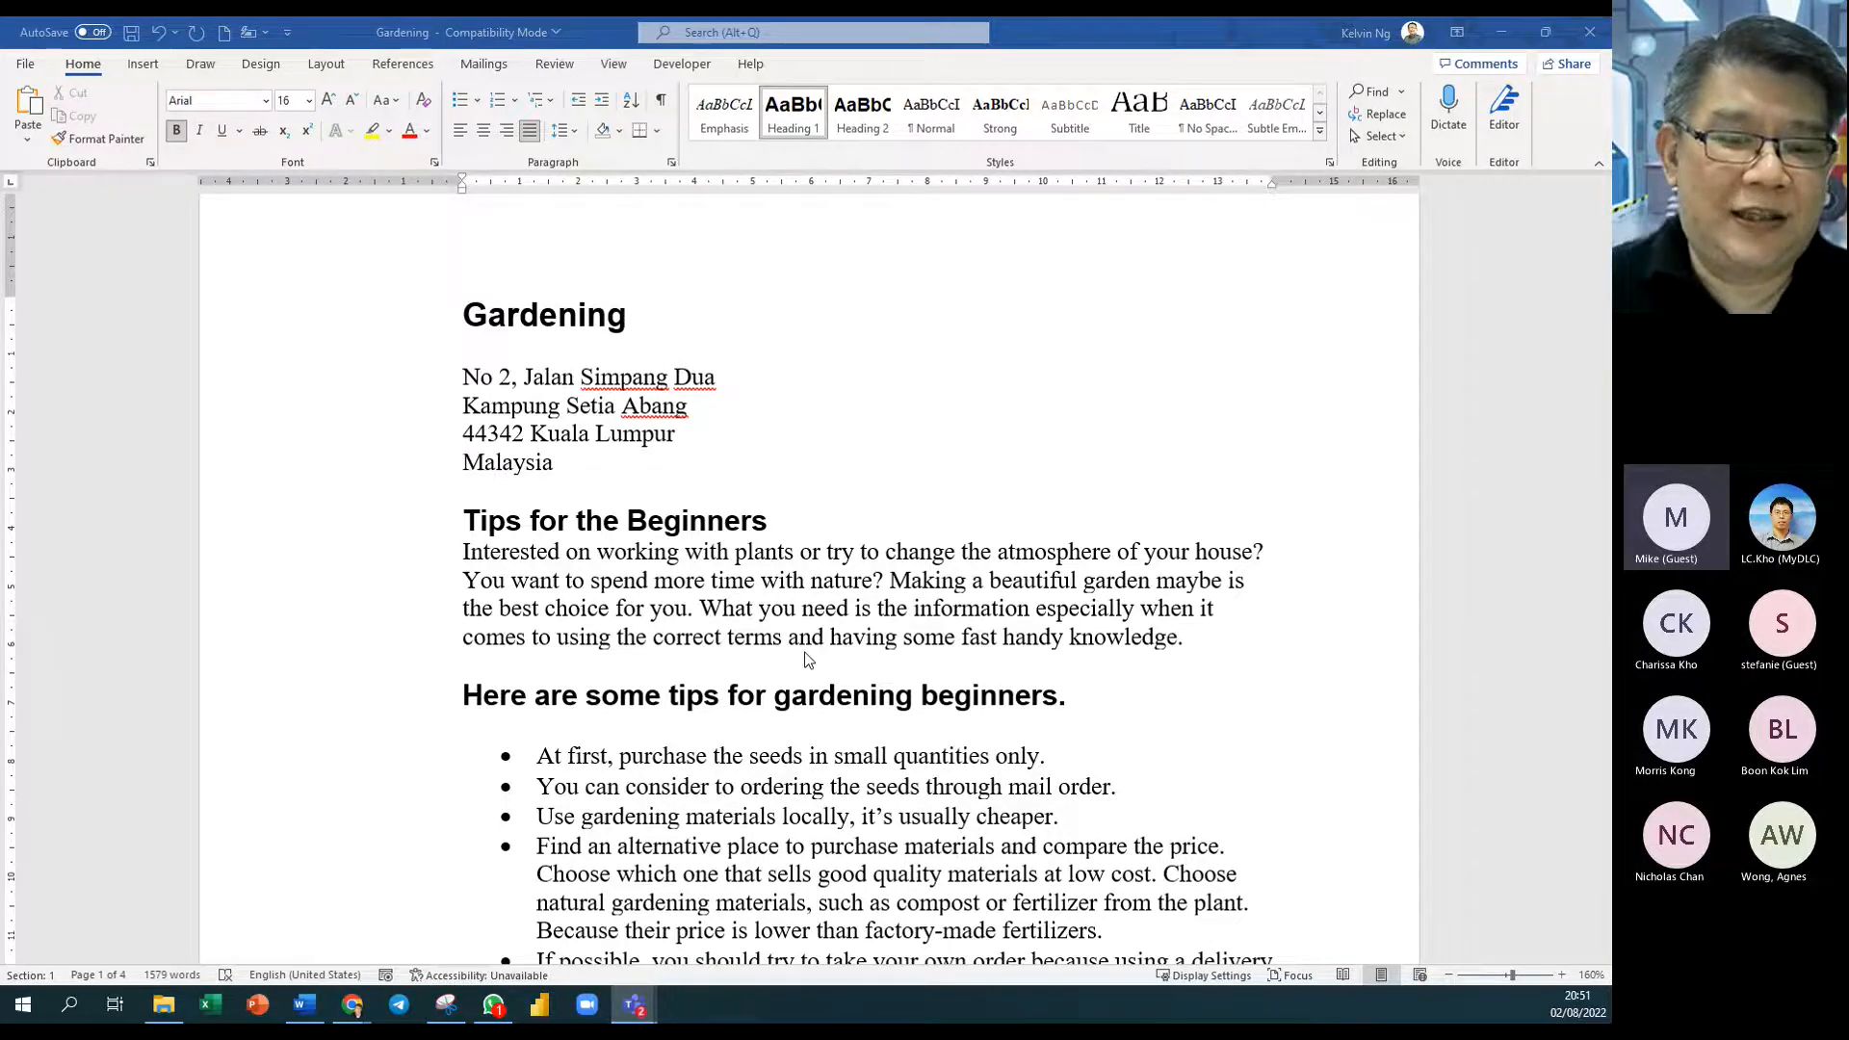
pyautogui.scroll(-2, 807, 659)
pyautogui.scroll(1, 807, 659)
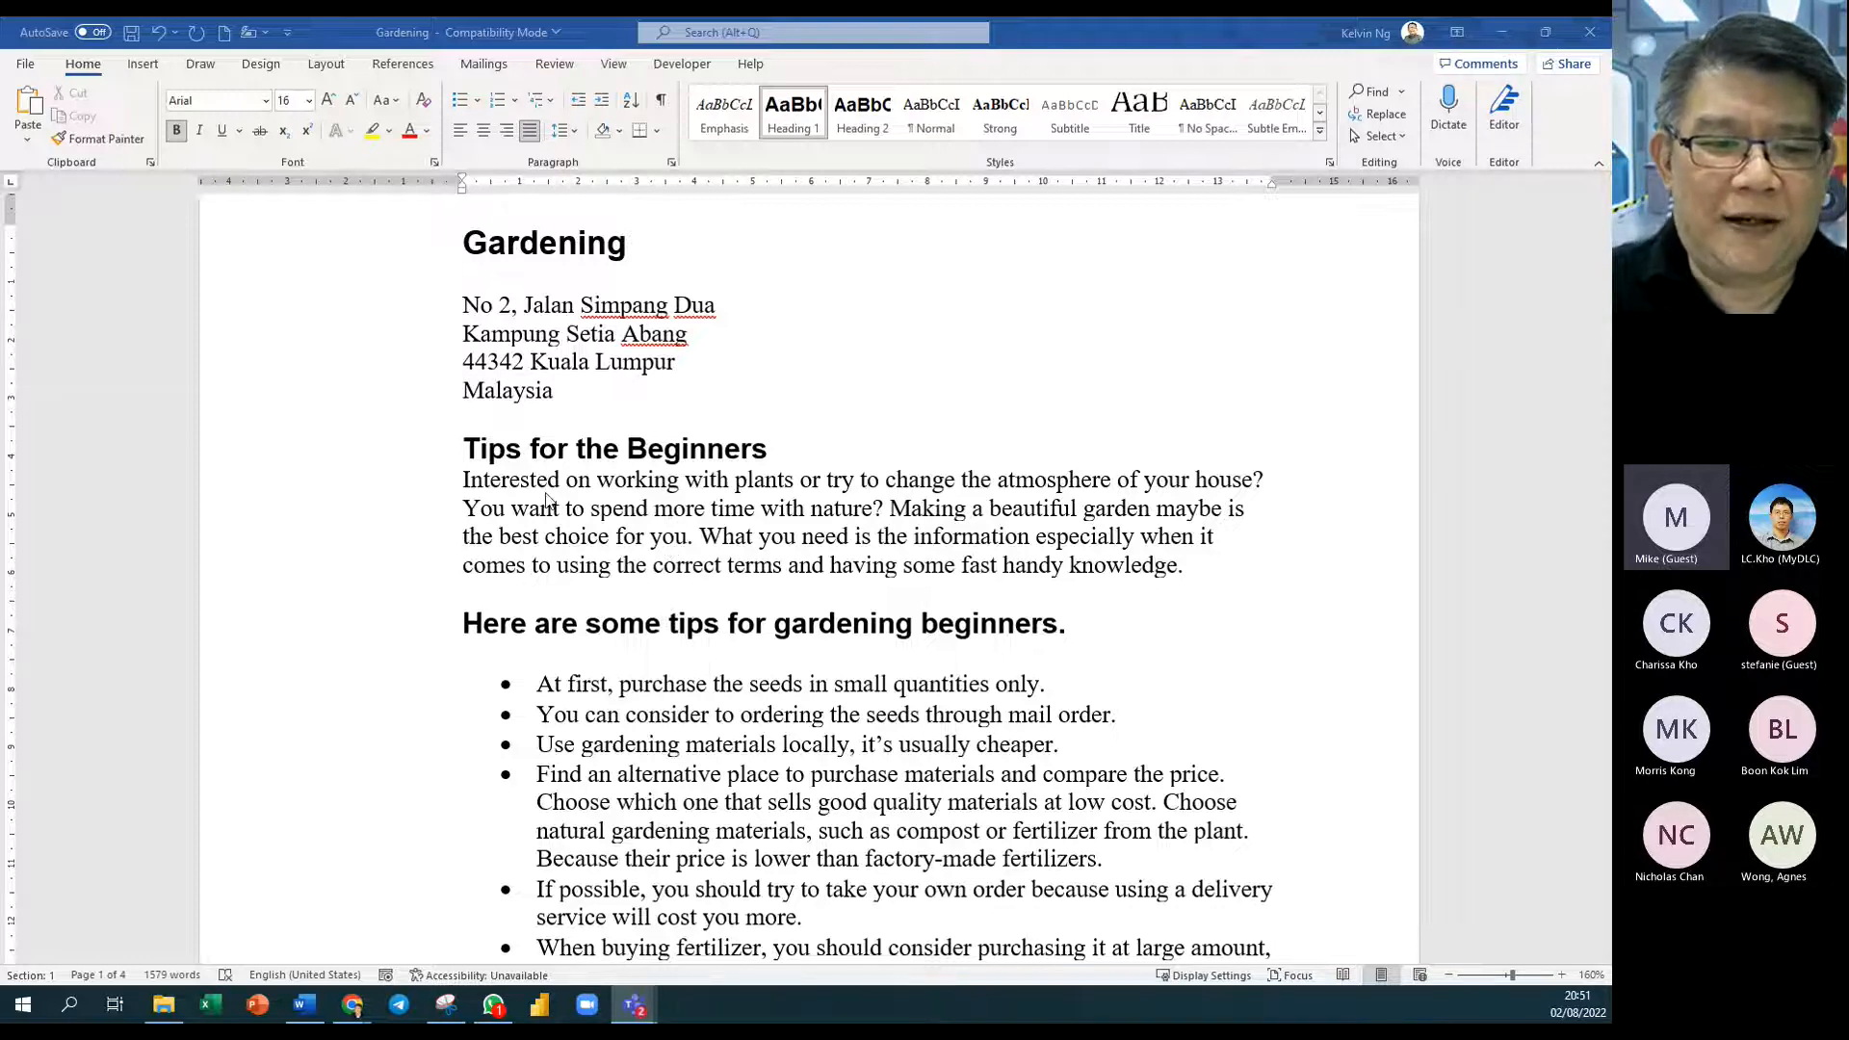
# Step: Show the formatting marks again and select the word "change" in the paragraph under "Tips for the Beginners", then clear the selection
pyautogui.click(662, 101)
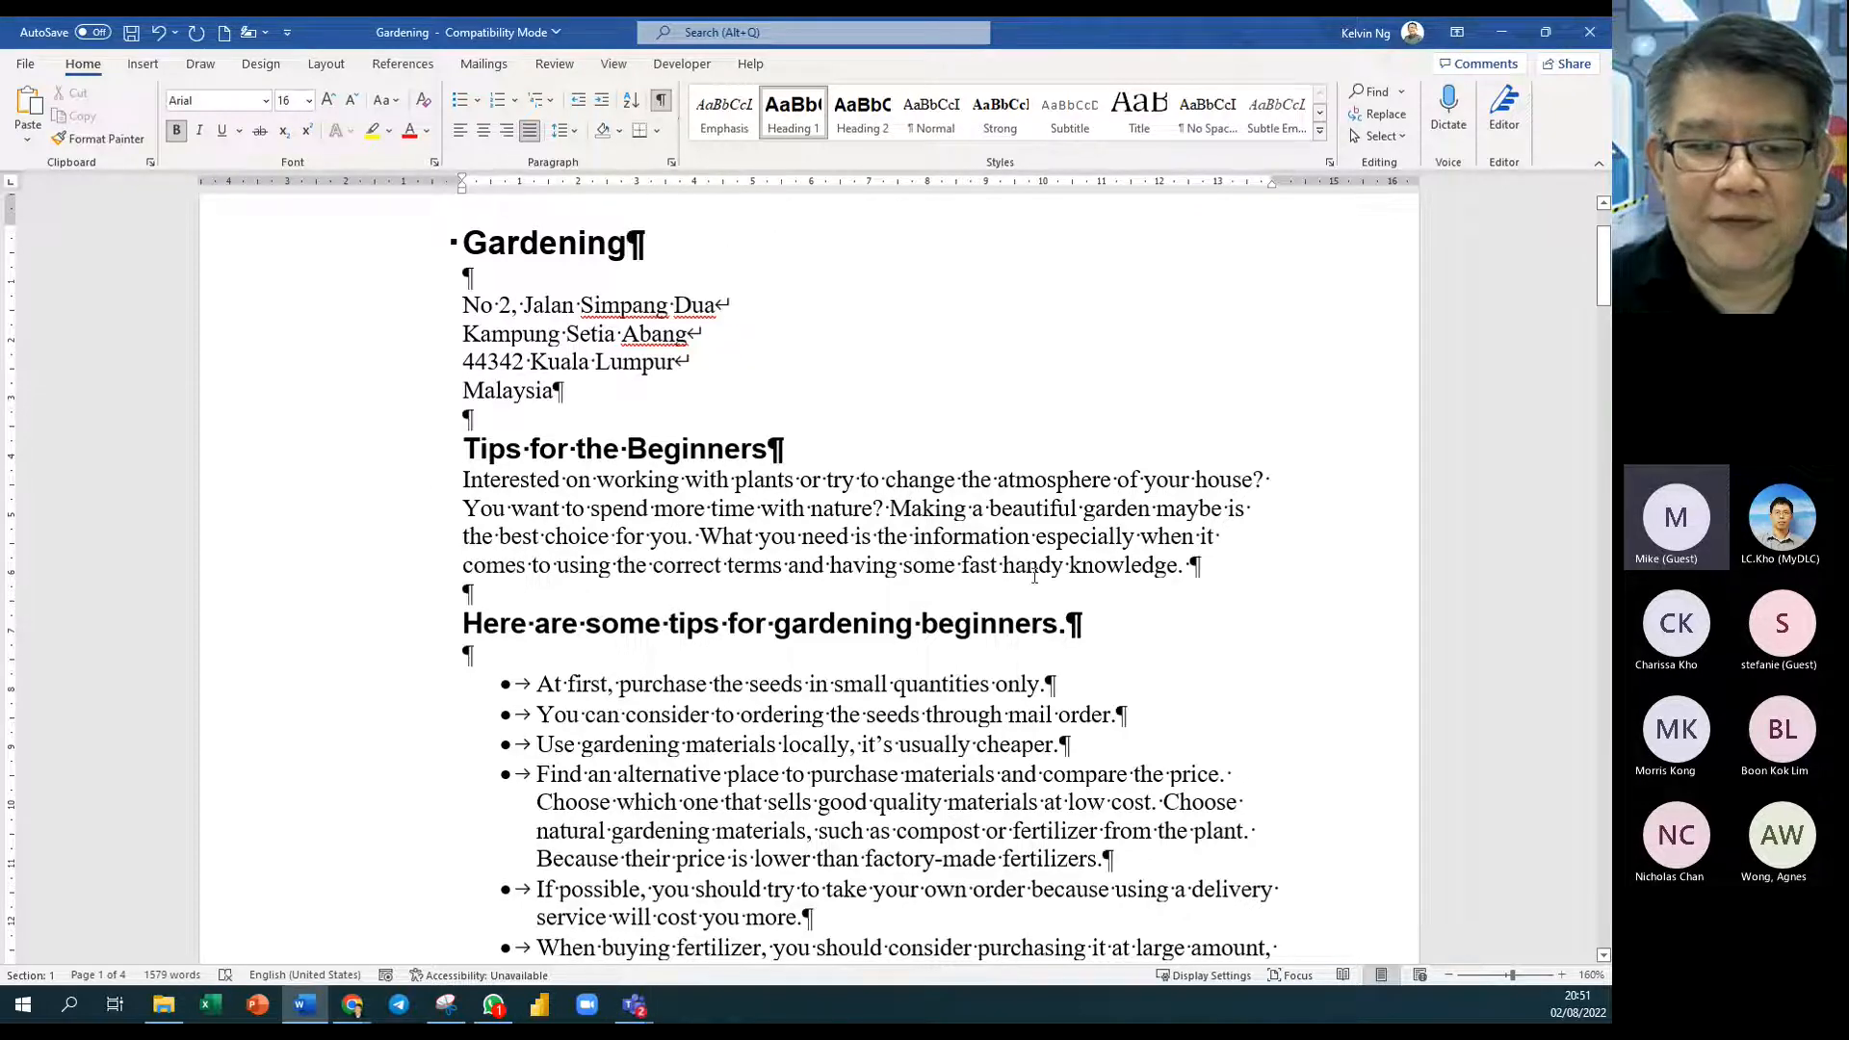
pyautogui.click(458, 478)
pyautogui.moveTo(1177, 568); pyautogui.dragTo(1141, 572)
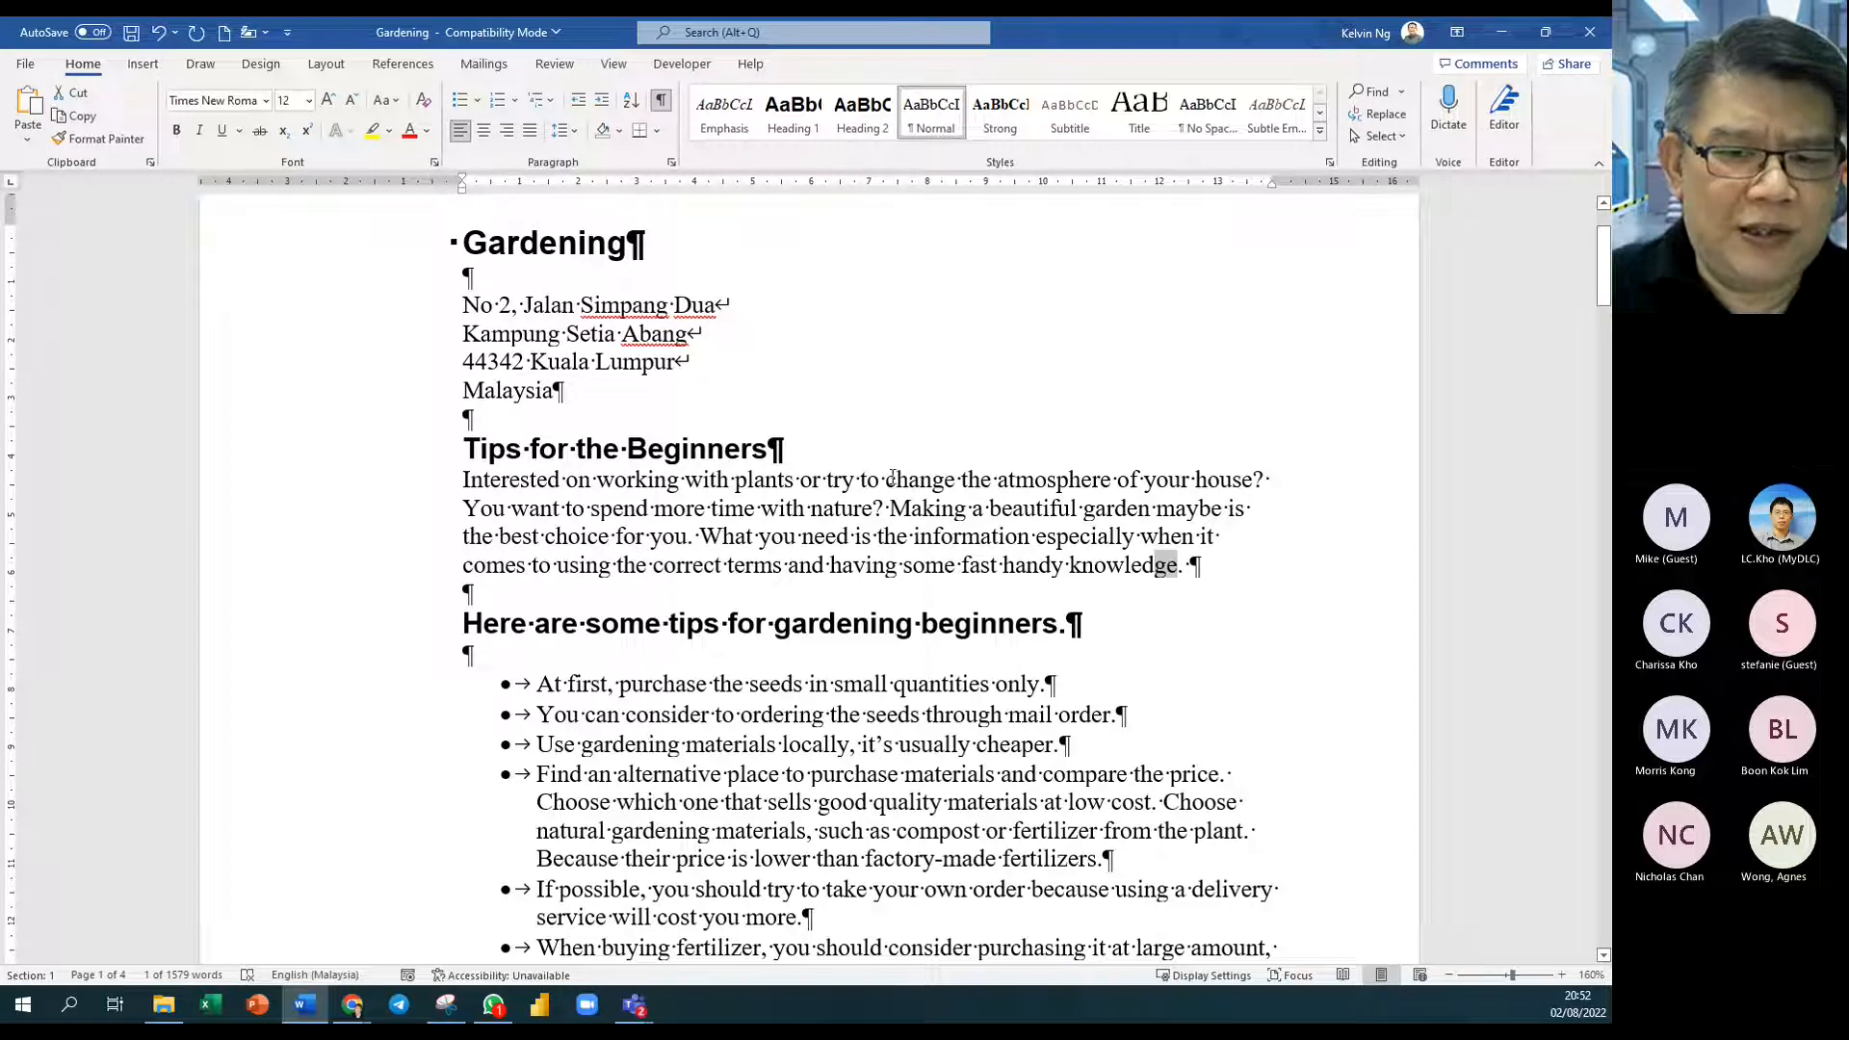
pyautogui.moveTo(885, 482); pyautogui.dragTo(954, 484)
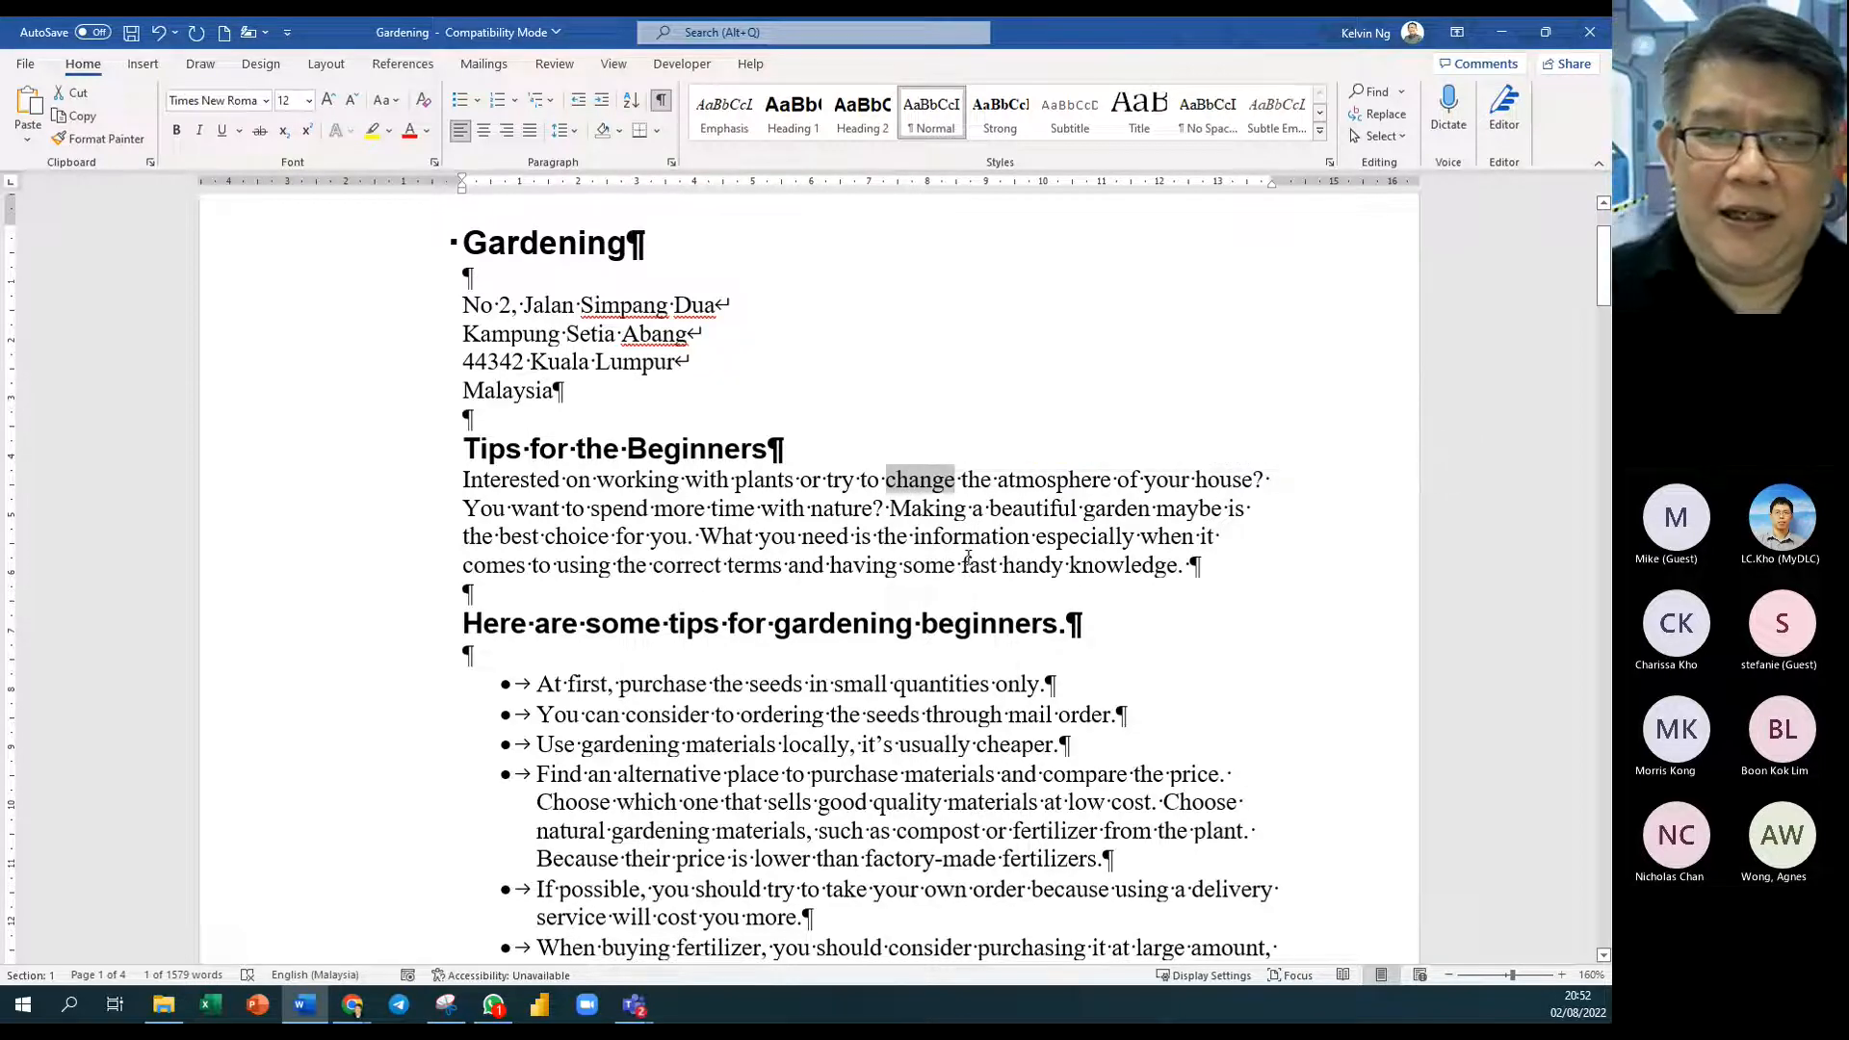
pyautogui.click(968, 556)
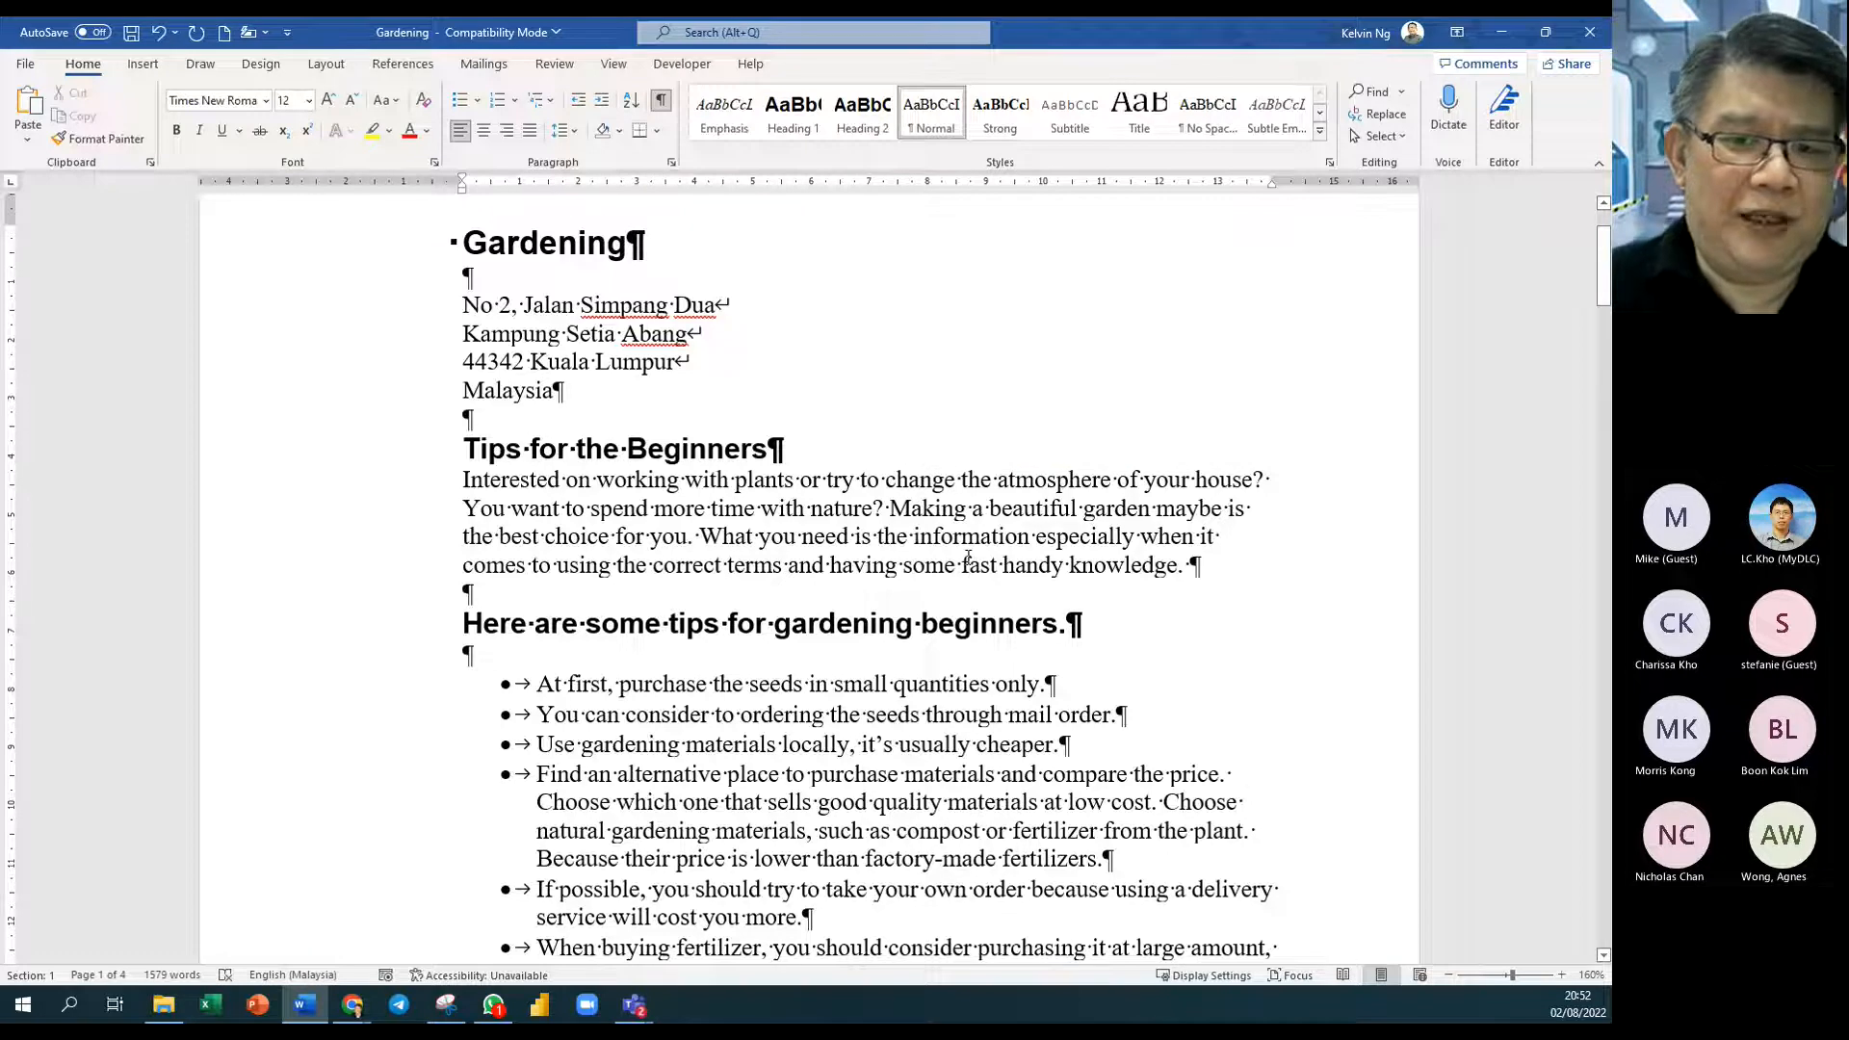
# Step: Select the whole word "change" with its trailing space, then select the entire paragraph under "Tips for the Beginners"
pyautogui.doubleClick(918, 479)
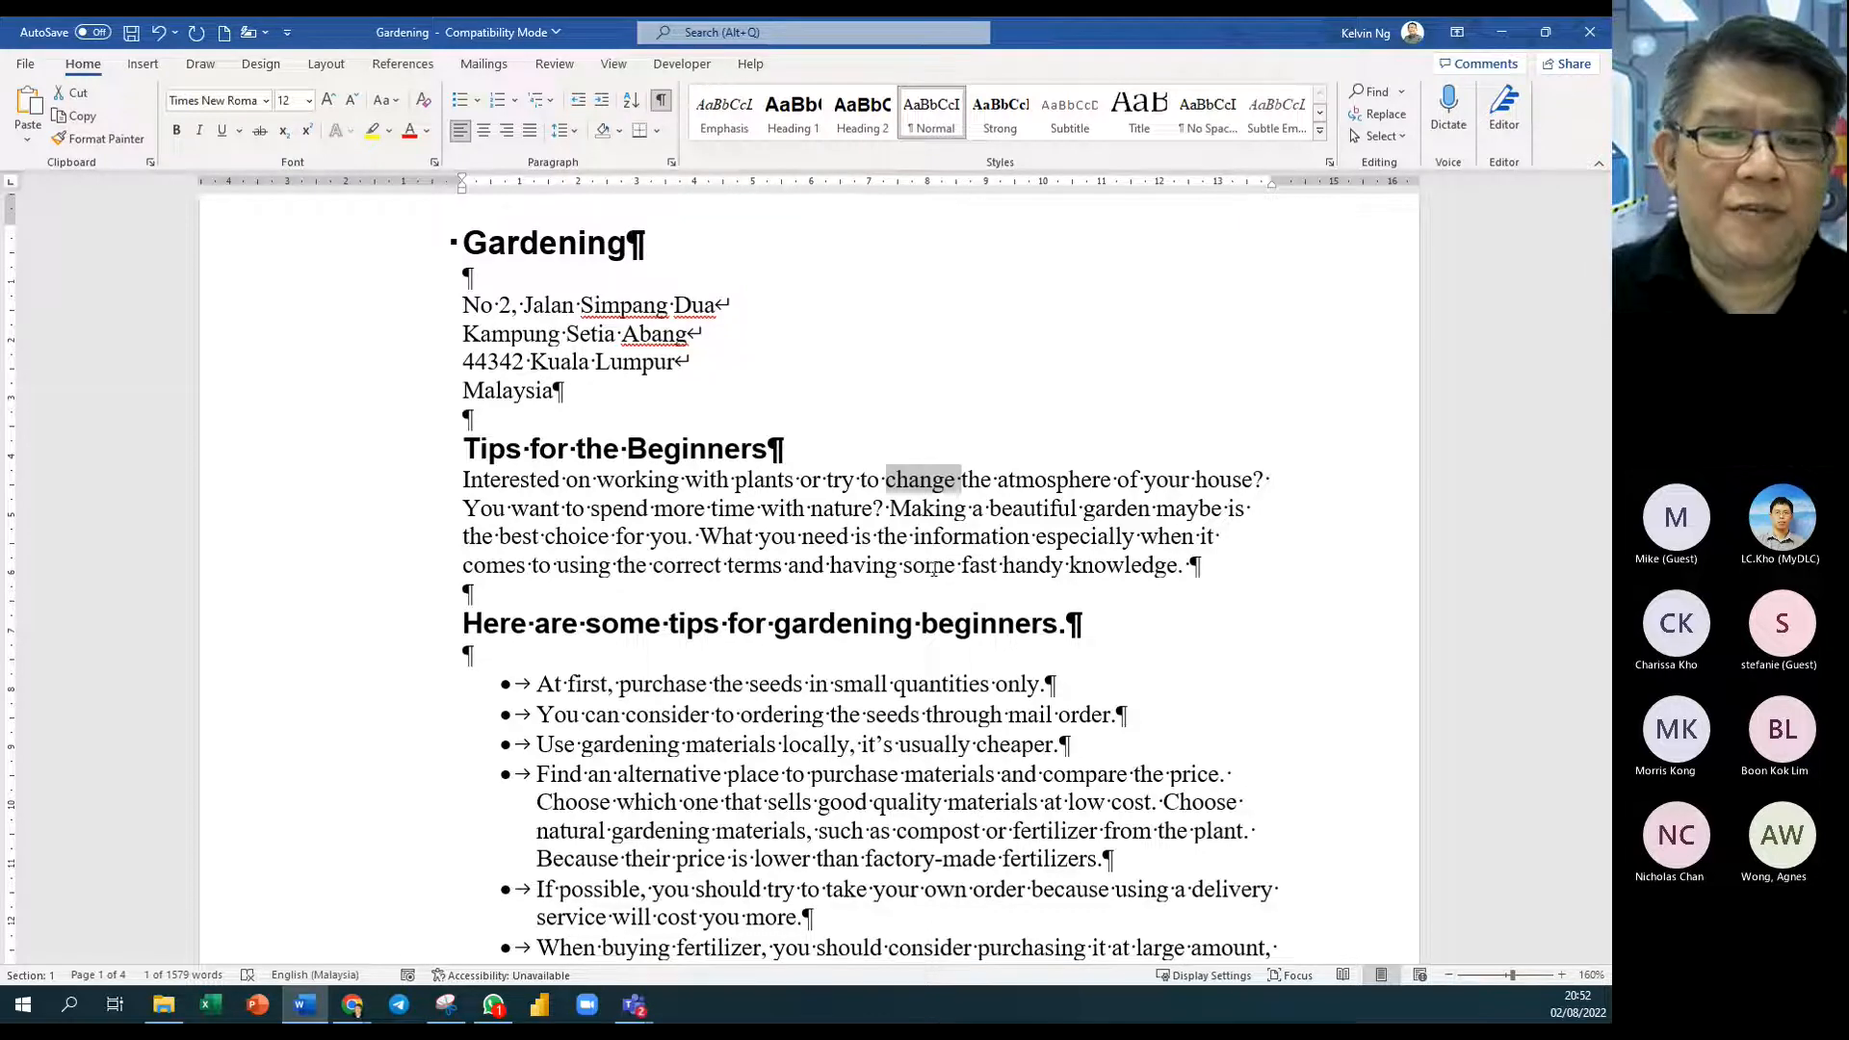
pyautogui.click(933, 536)
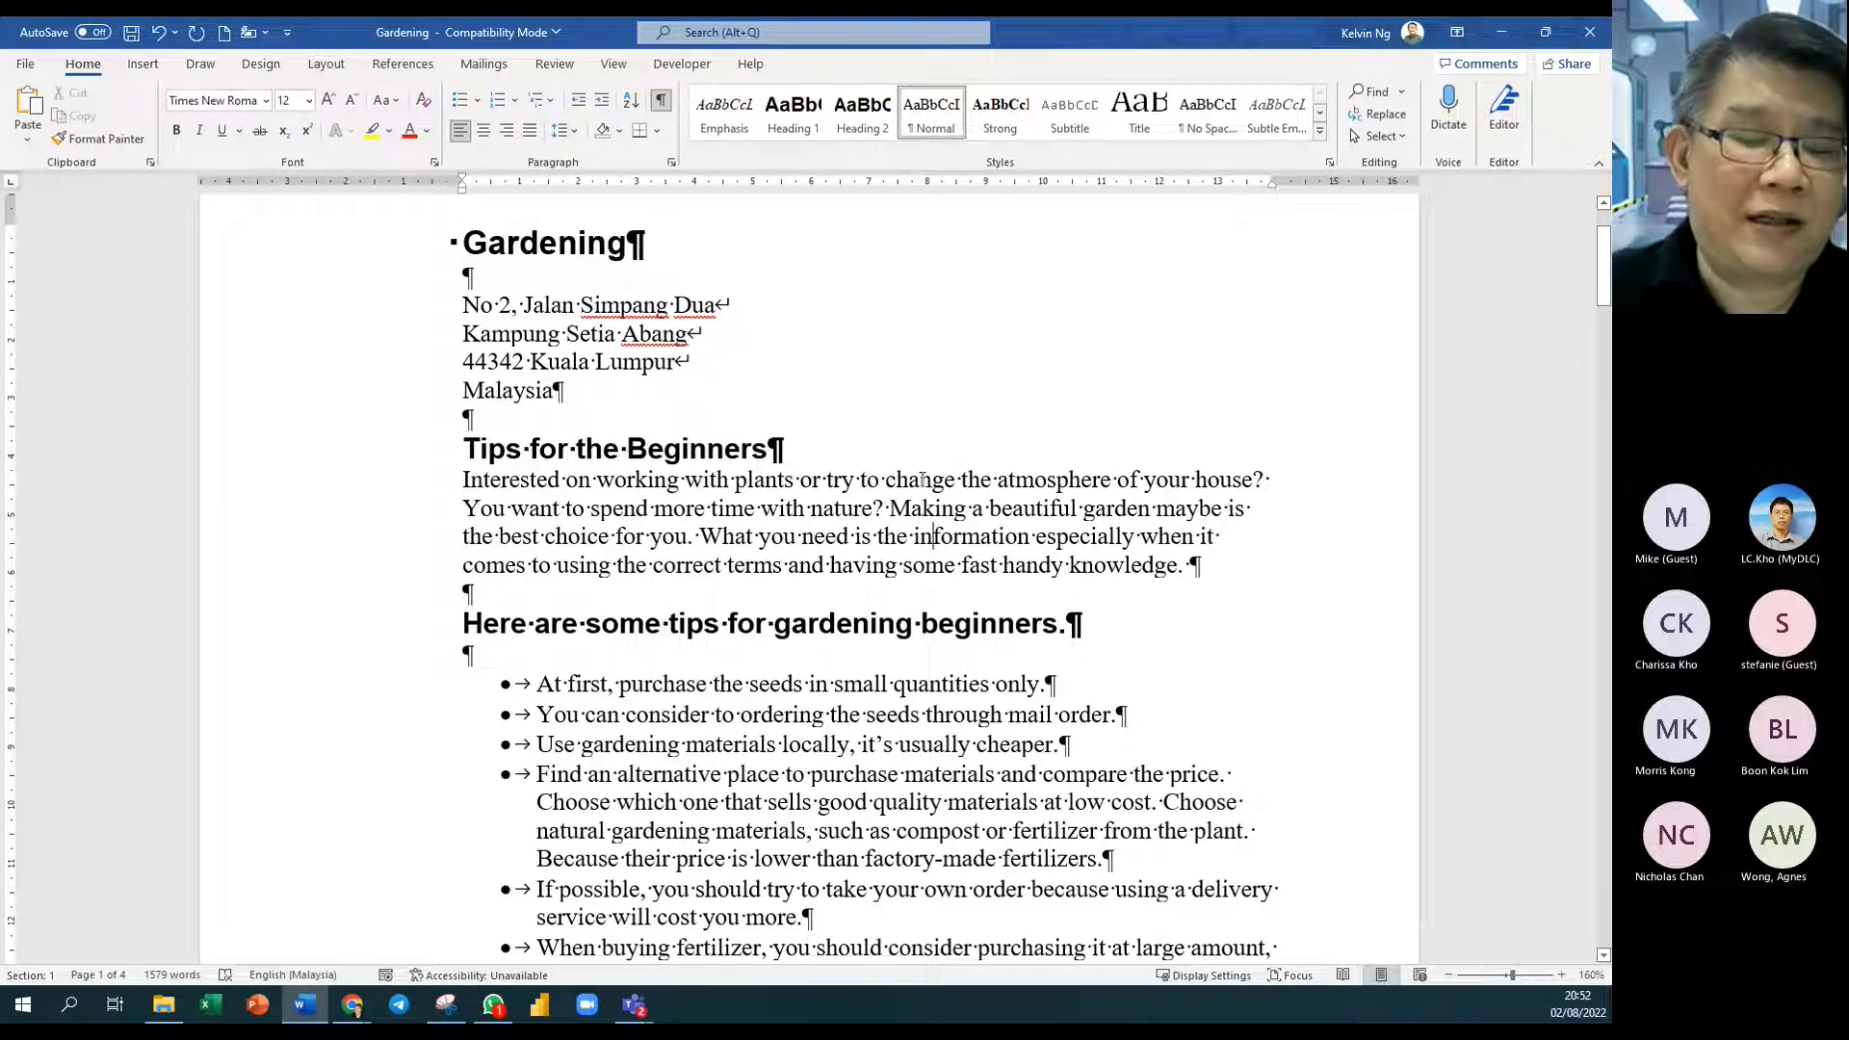
pyautogui.tripleClick(922, 479)
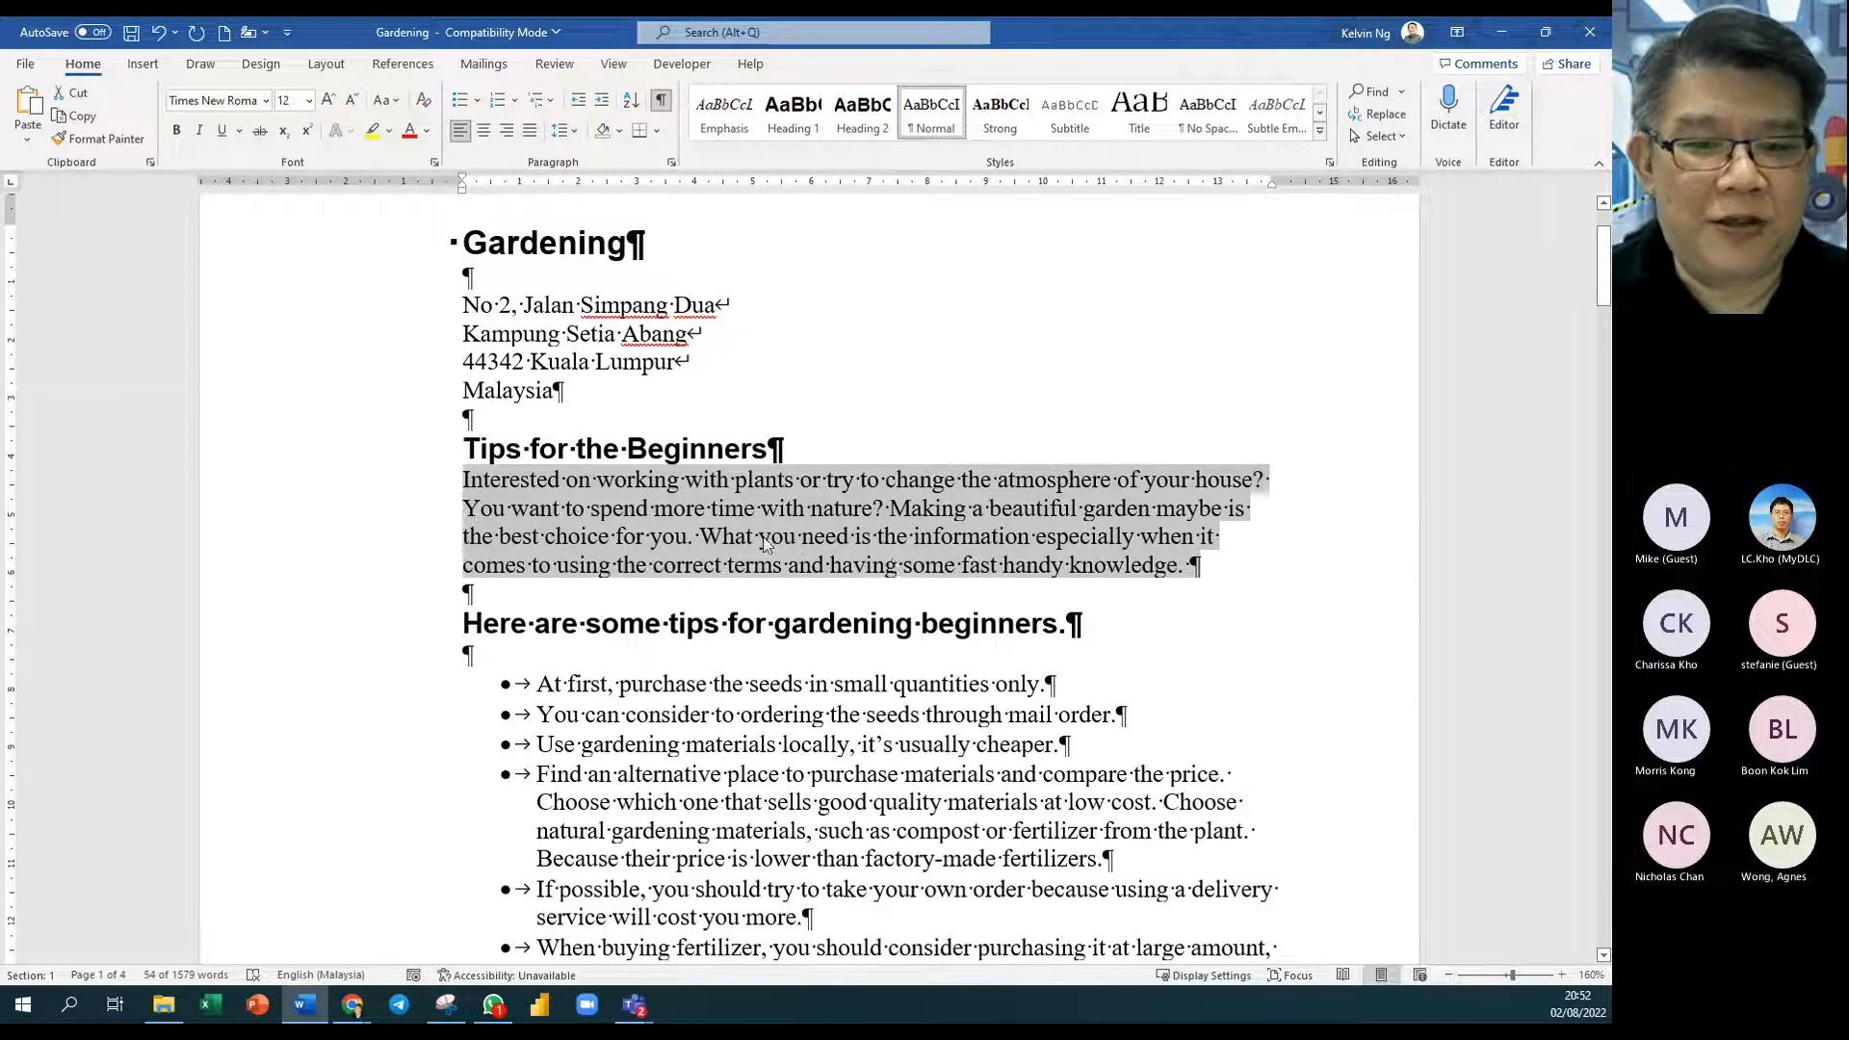
# Step: Select the "Interested on working with plants" paragraph manually from its first to its last character, compare with selecting only "change", and deselect
pyautogui.click(464, 480)
pyautogui.moveTo(465, 480); pyautogui.dragTo(1194, 563)
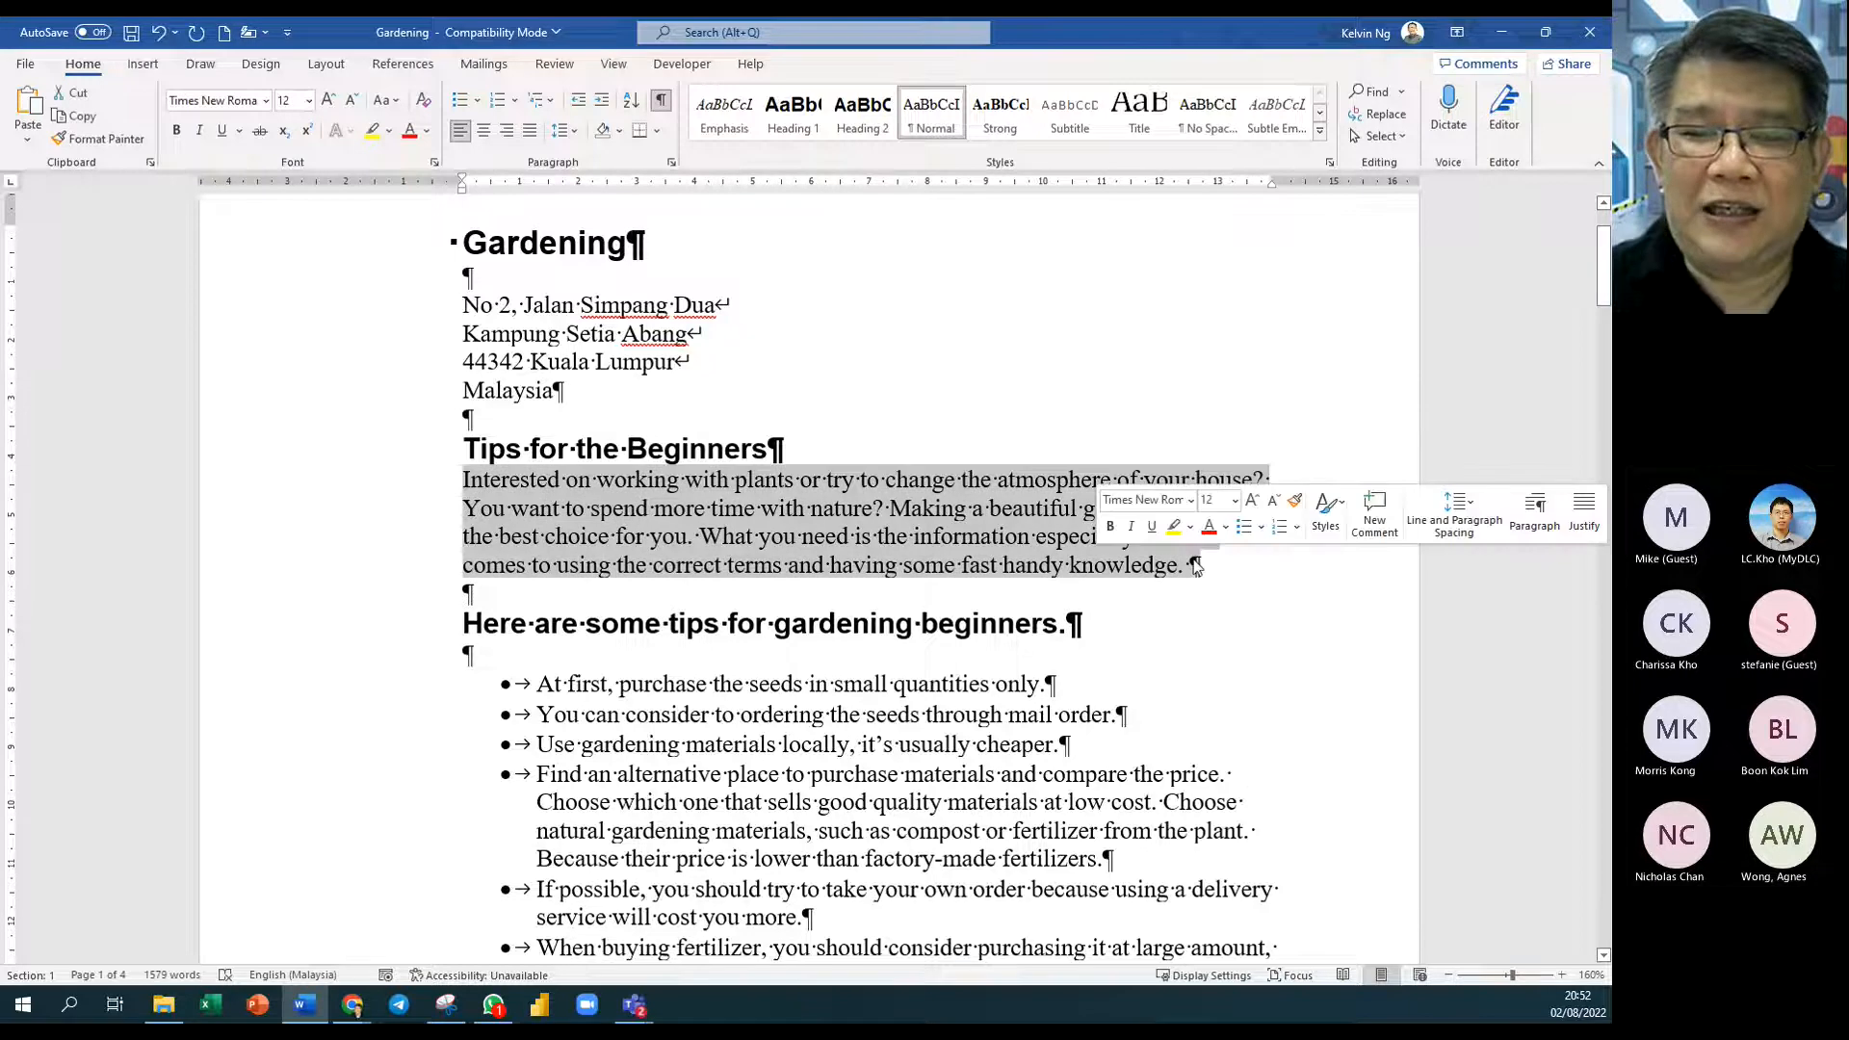
pyautogui.doubleClick(915, 482)
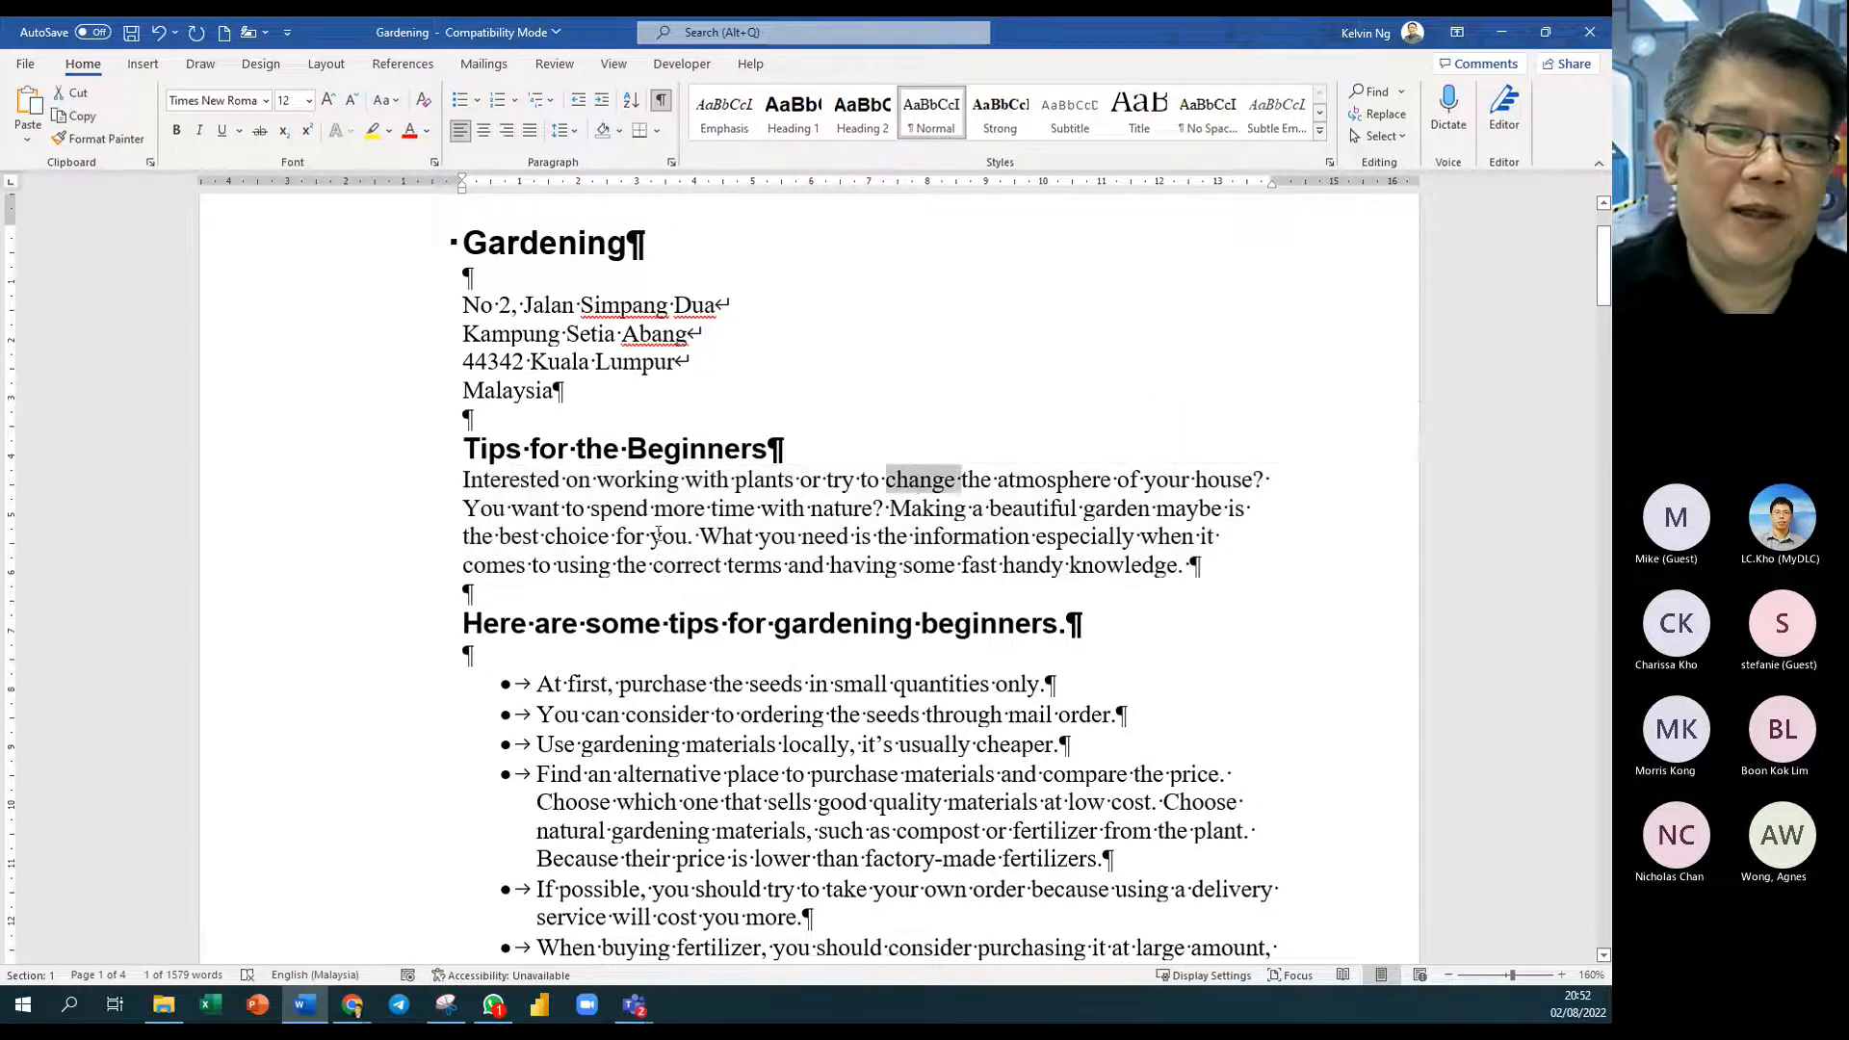
pyautogui.moveTo(457, 480); pyautogui.dragTo(1155, 581)
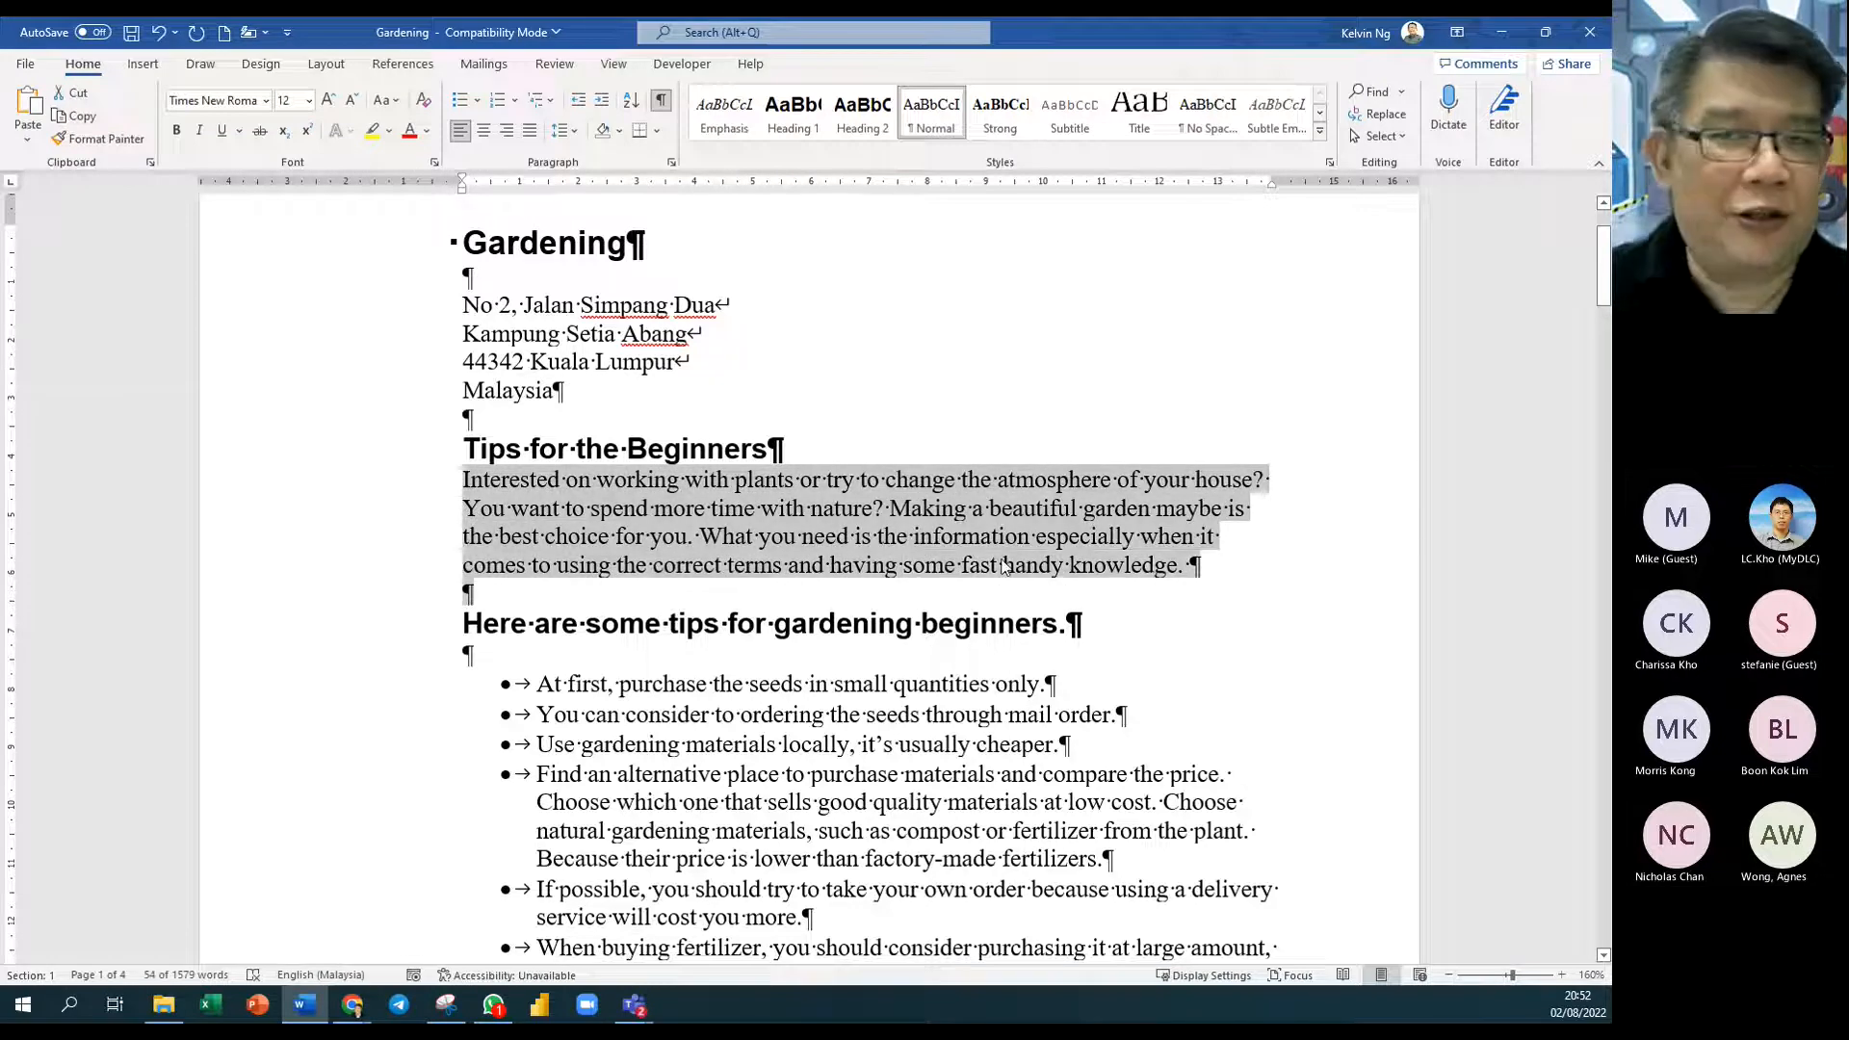
pyautogui.click(849, 540)
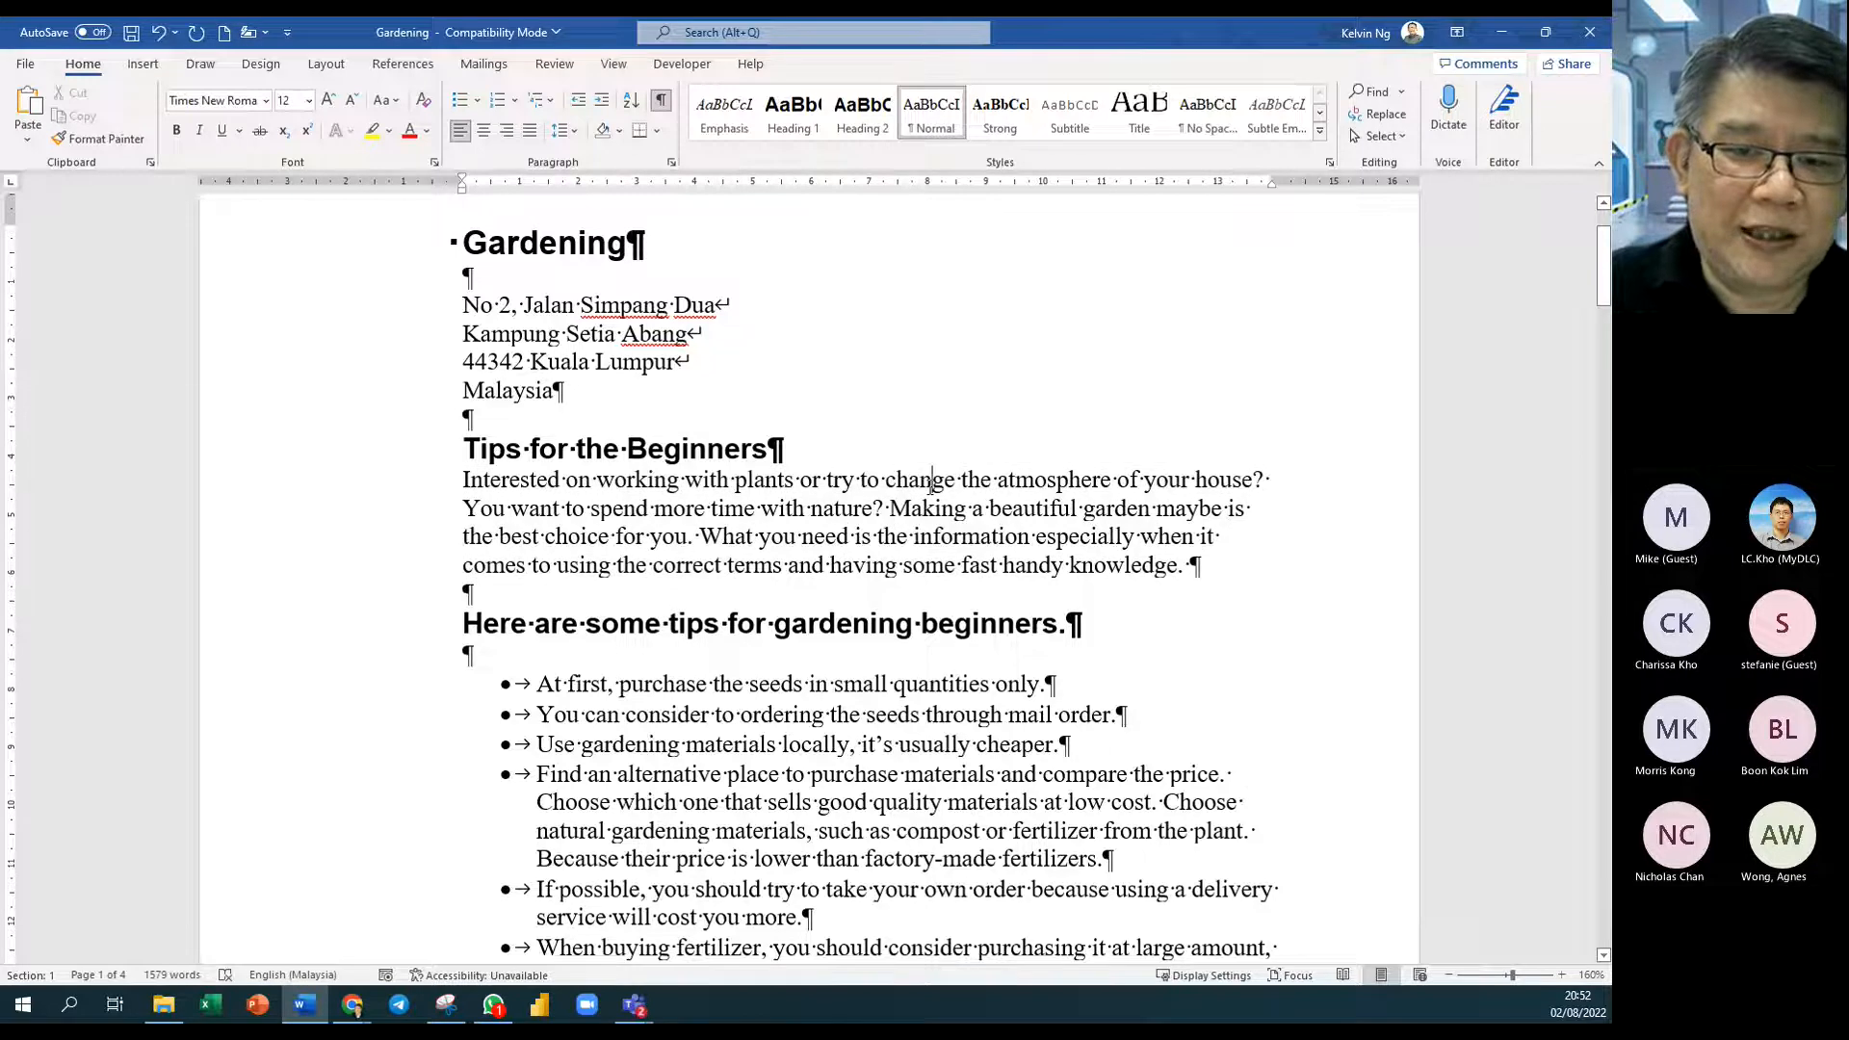
# Step: Select the whole paragraph under "Tips for the Beginners", then the whole bullet "You can consider to ordering the seeds through mail order."
pyautogui.tripleClick(931, 480)
pyautogui.scroll(-1, 783, 729)
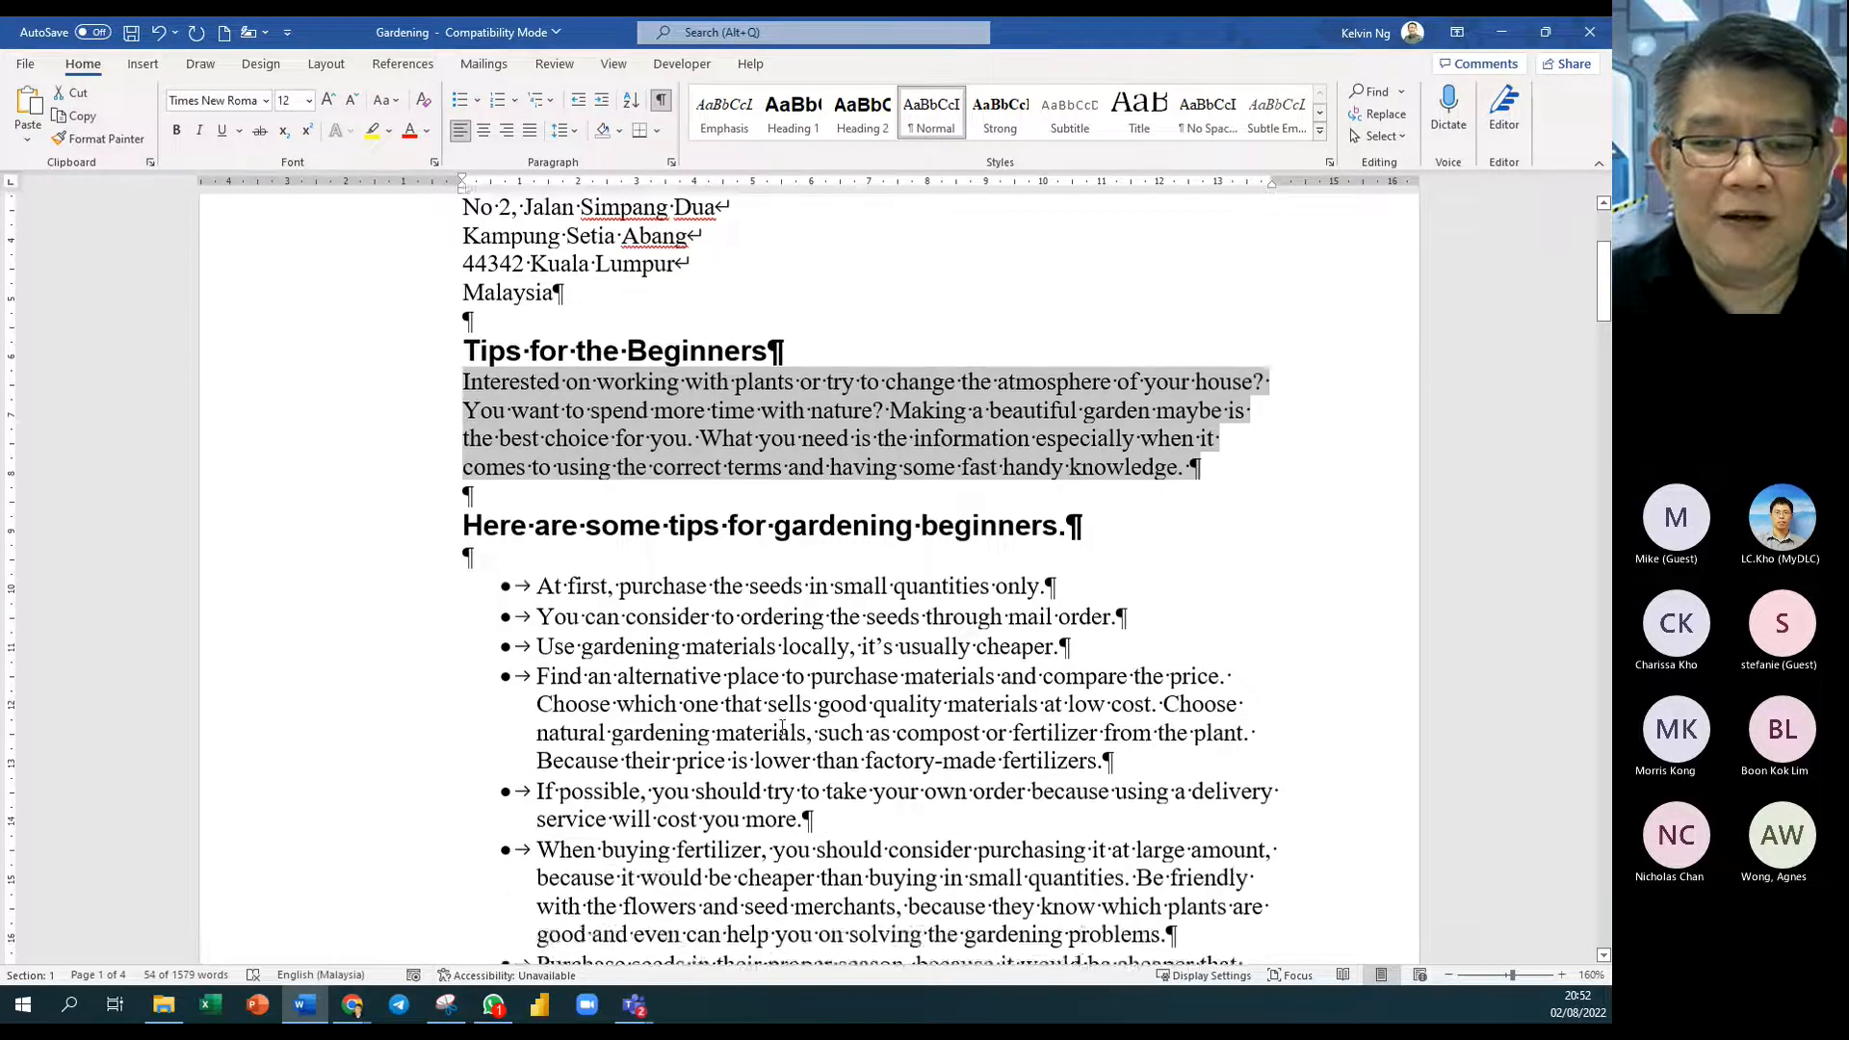
pyautogui.scroll(-1, 783, 729)
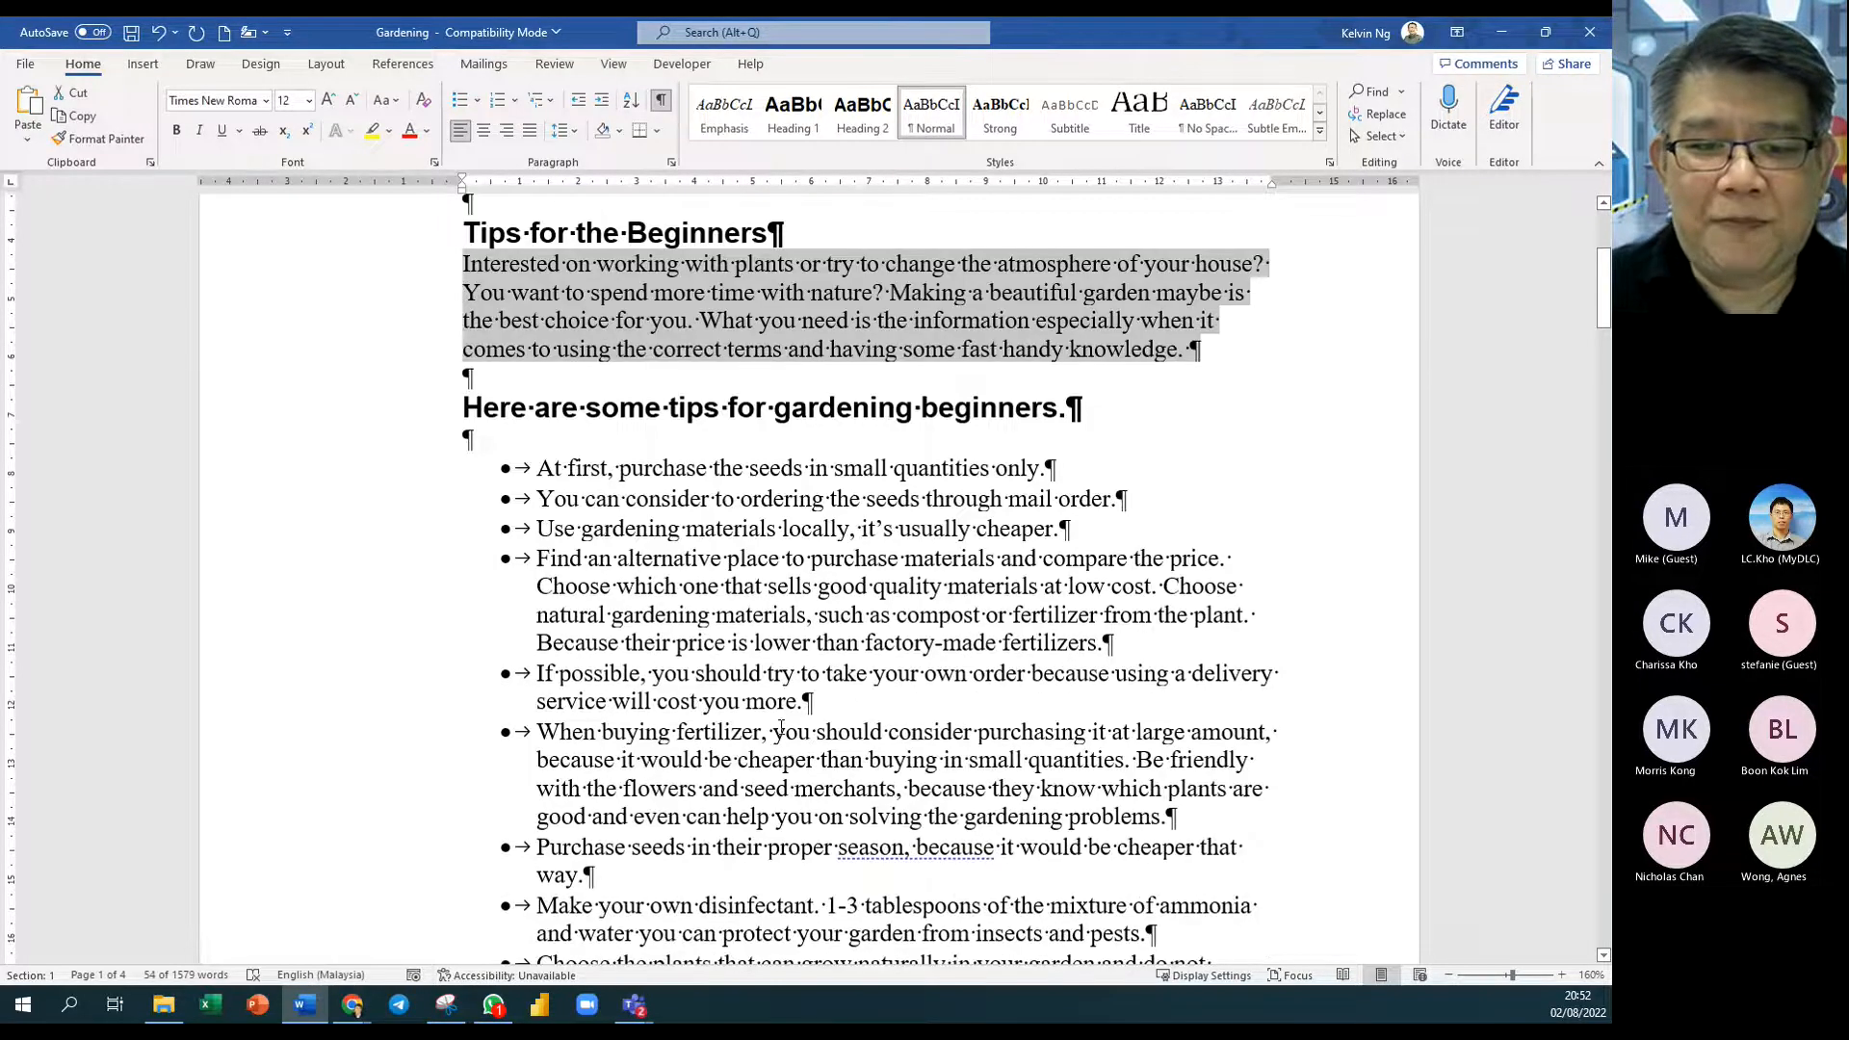
pyautogui.tripleClick(653, 501)
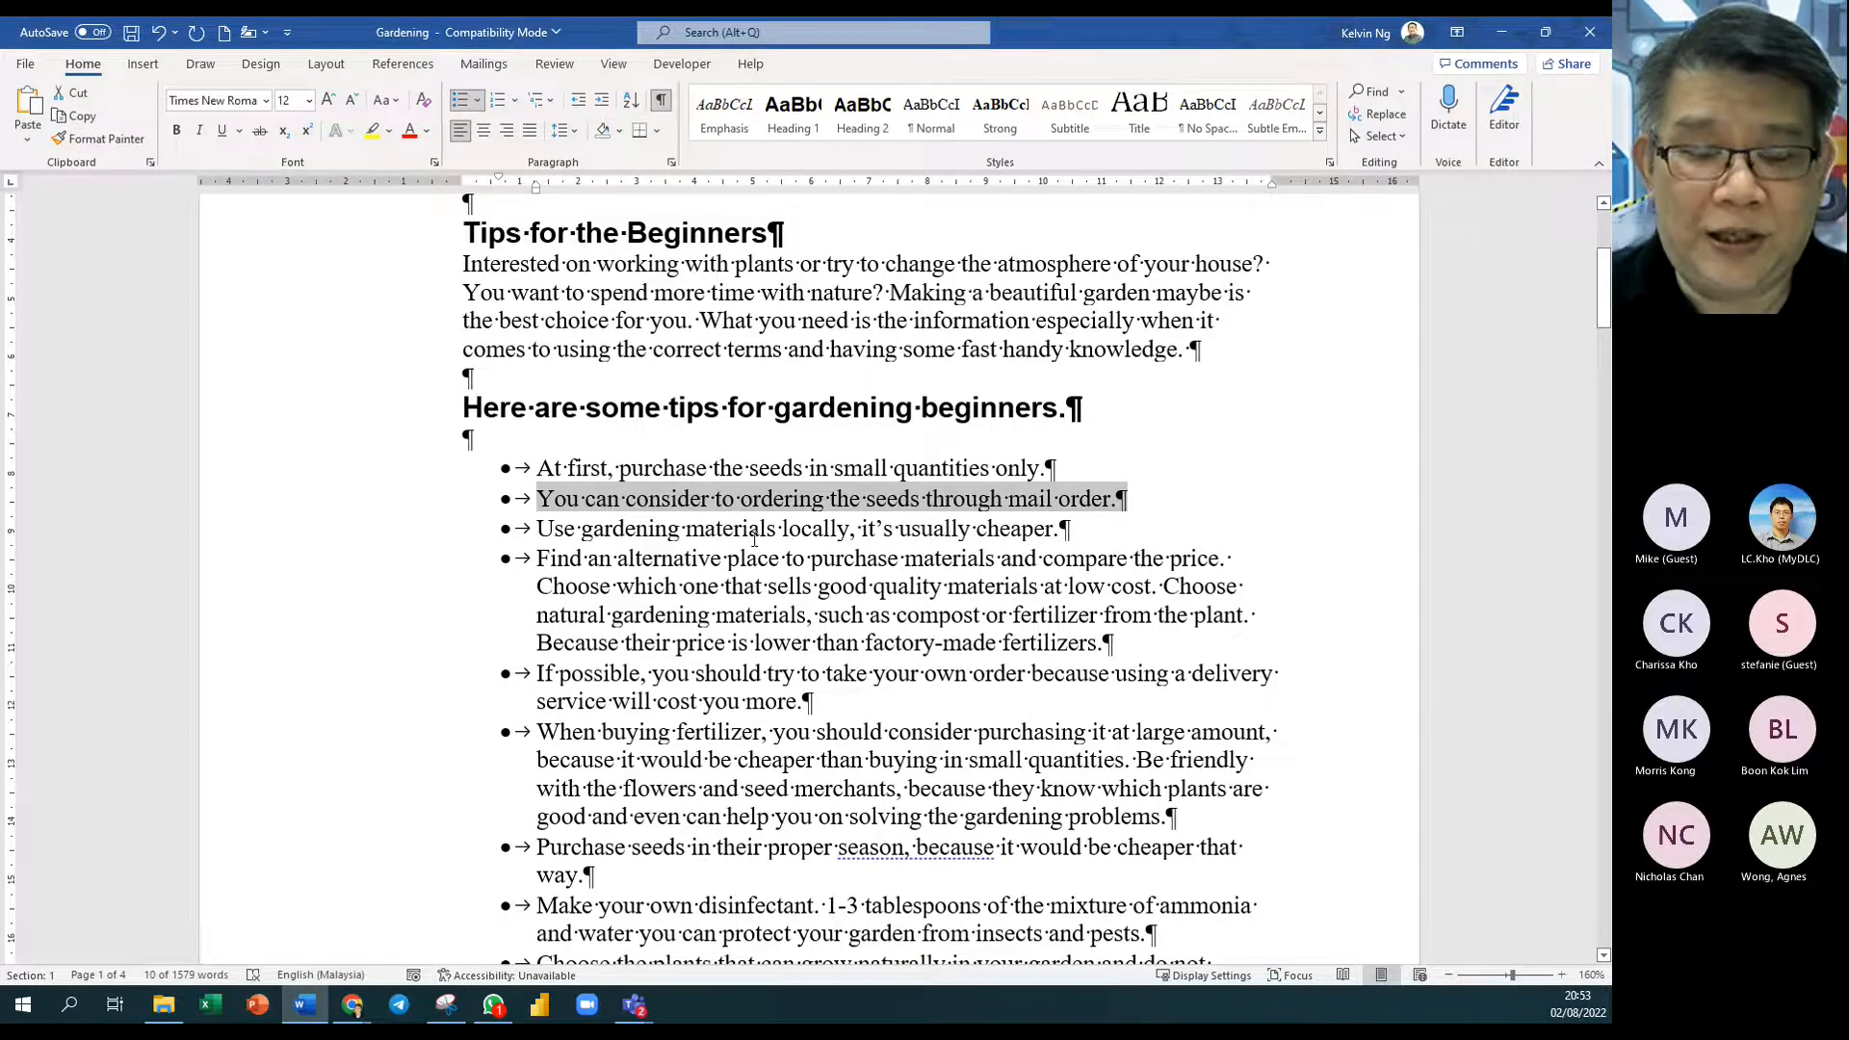
# Step: Select the first line of the "Interested on working with plants" paragraph, extending to the full paragraph and finally the entire document
pyautogui.scroll(4, 754, 539)
pyautogui.click(778, 511)
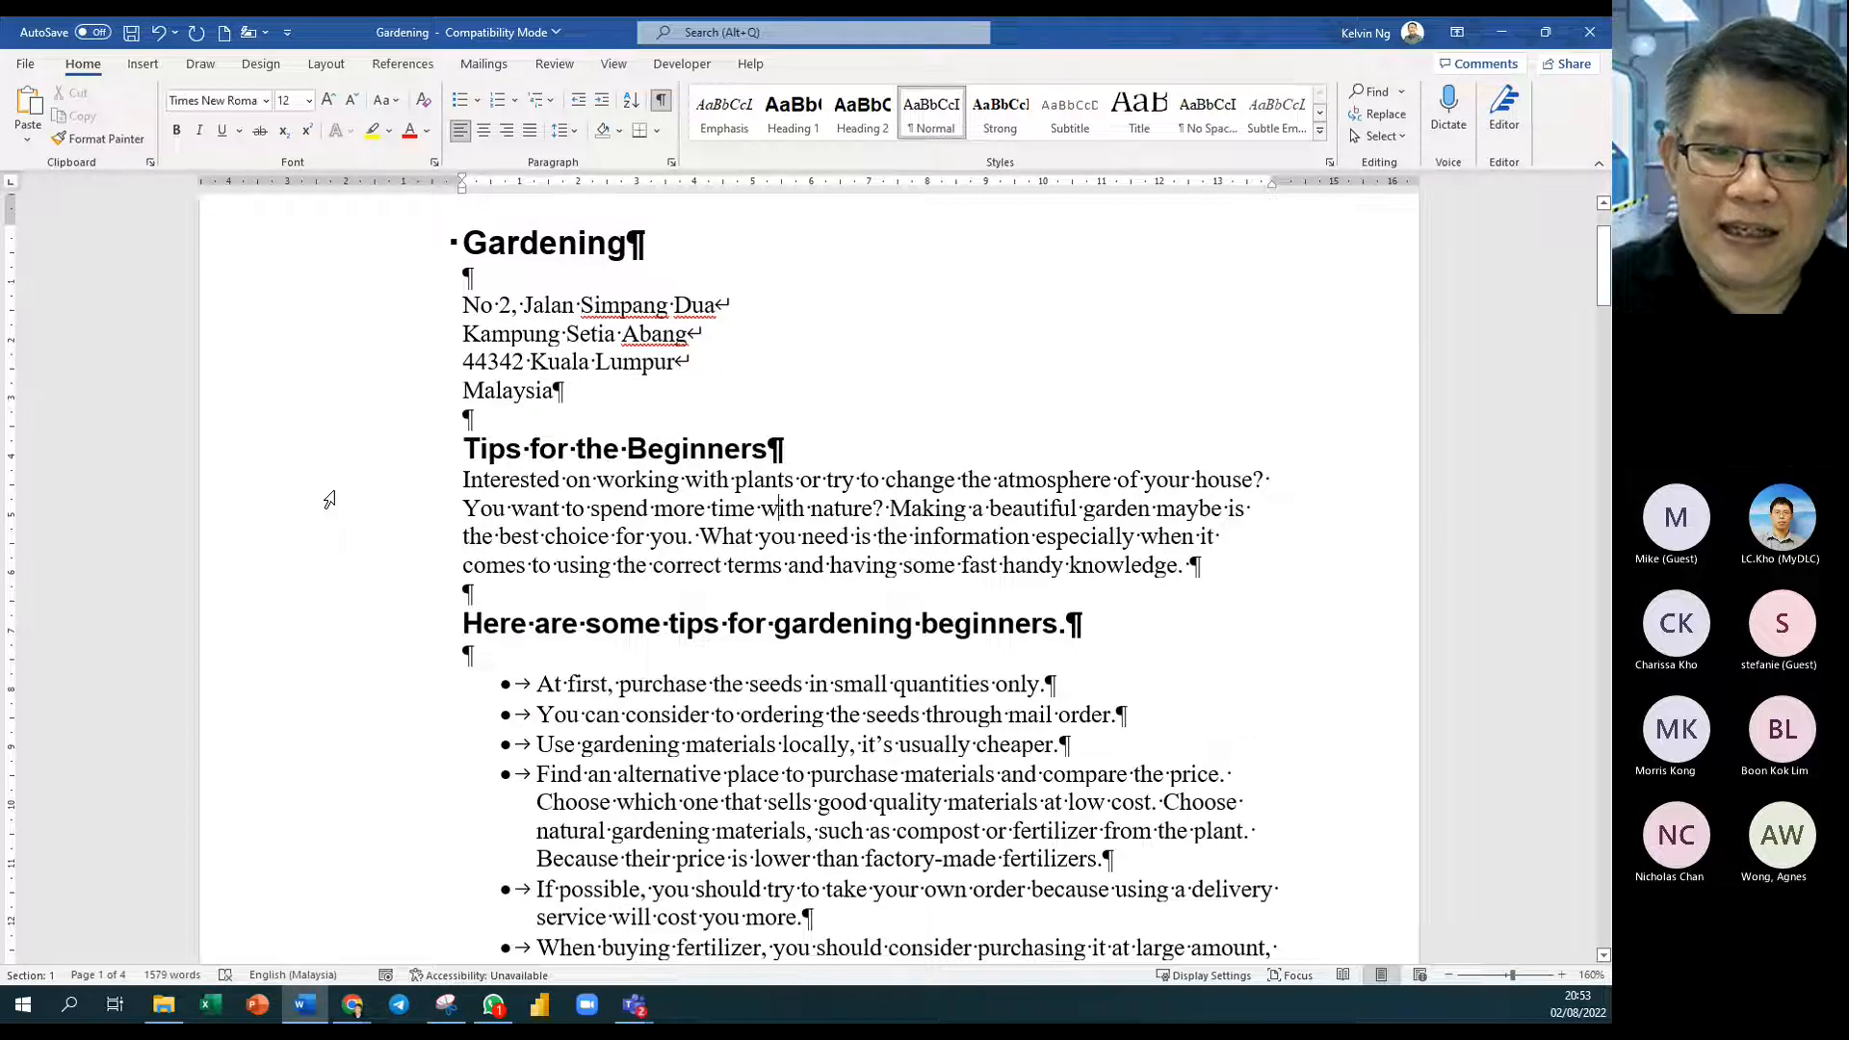
pyautogui.click(329, 499)
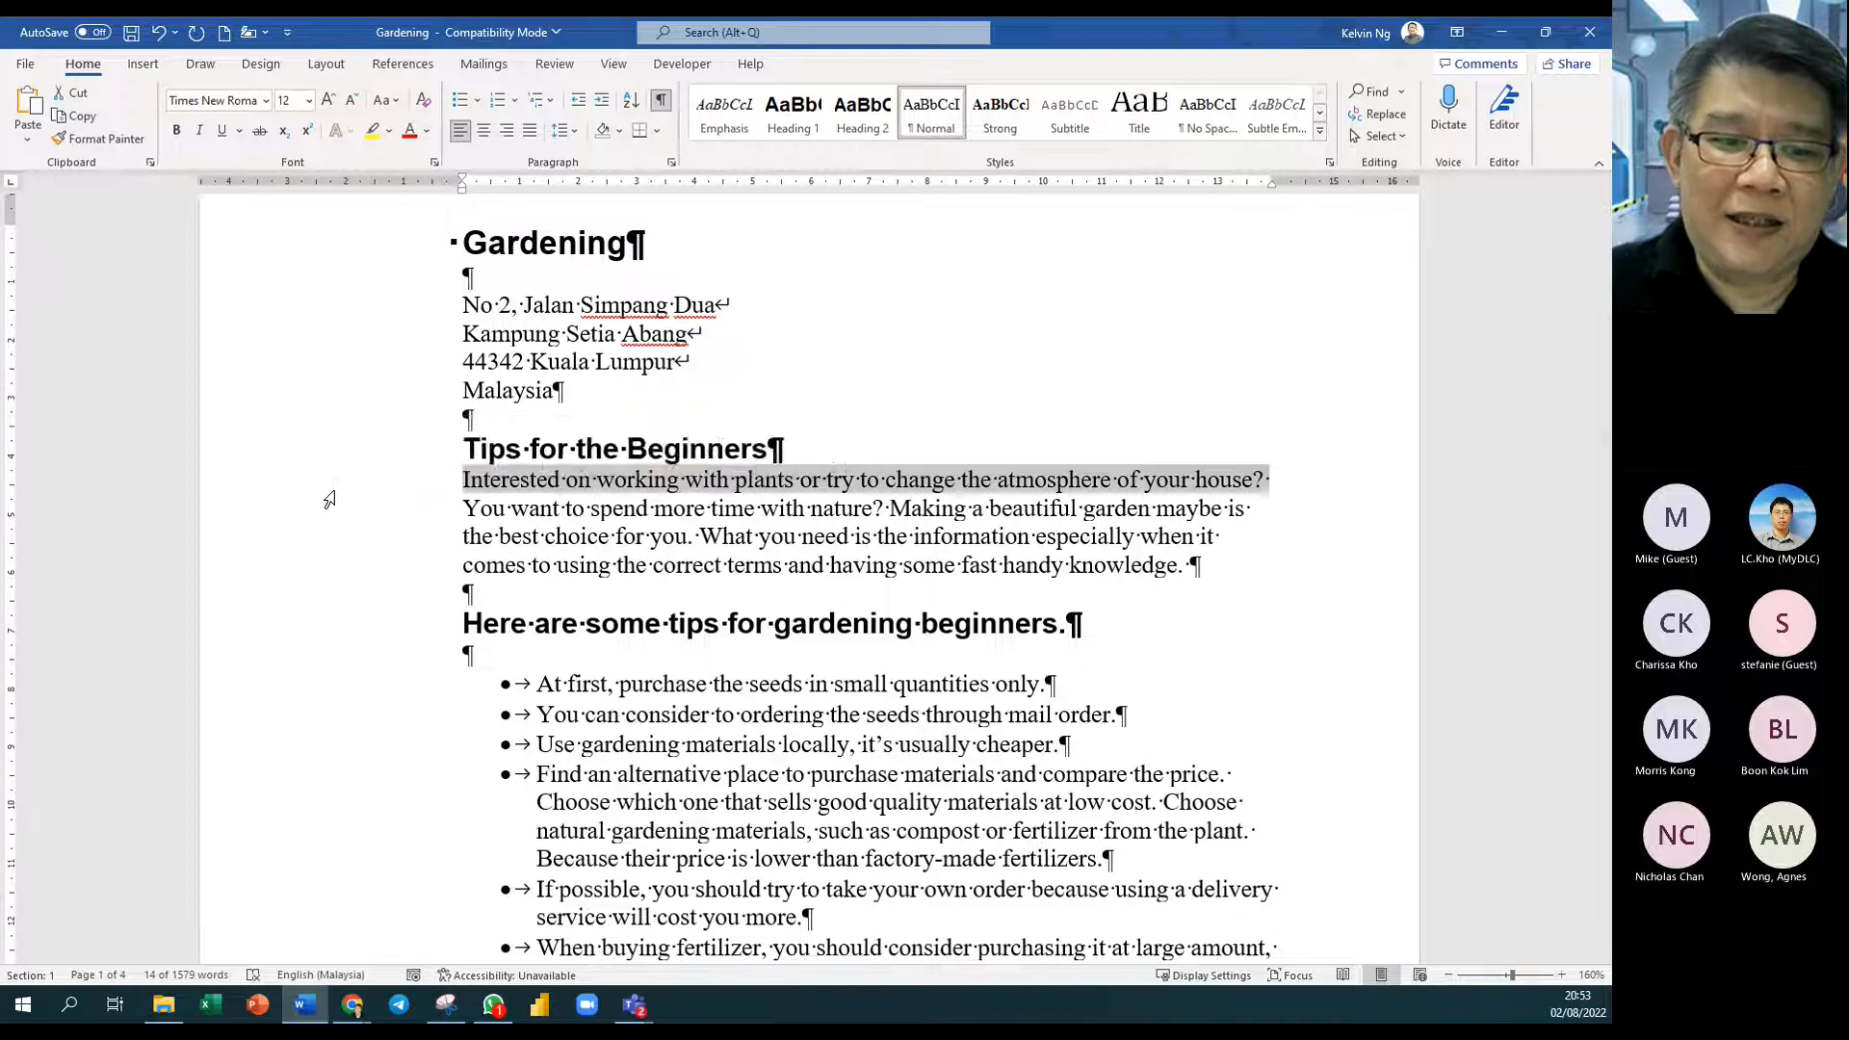
pyautogui.doubleClick(330, 499)
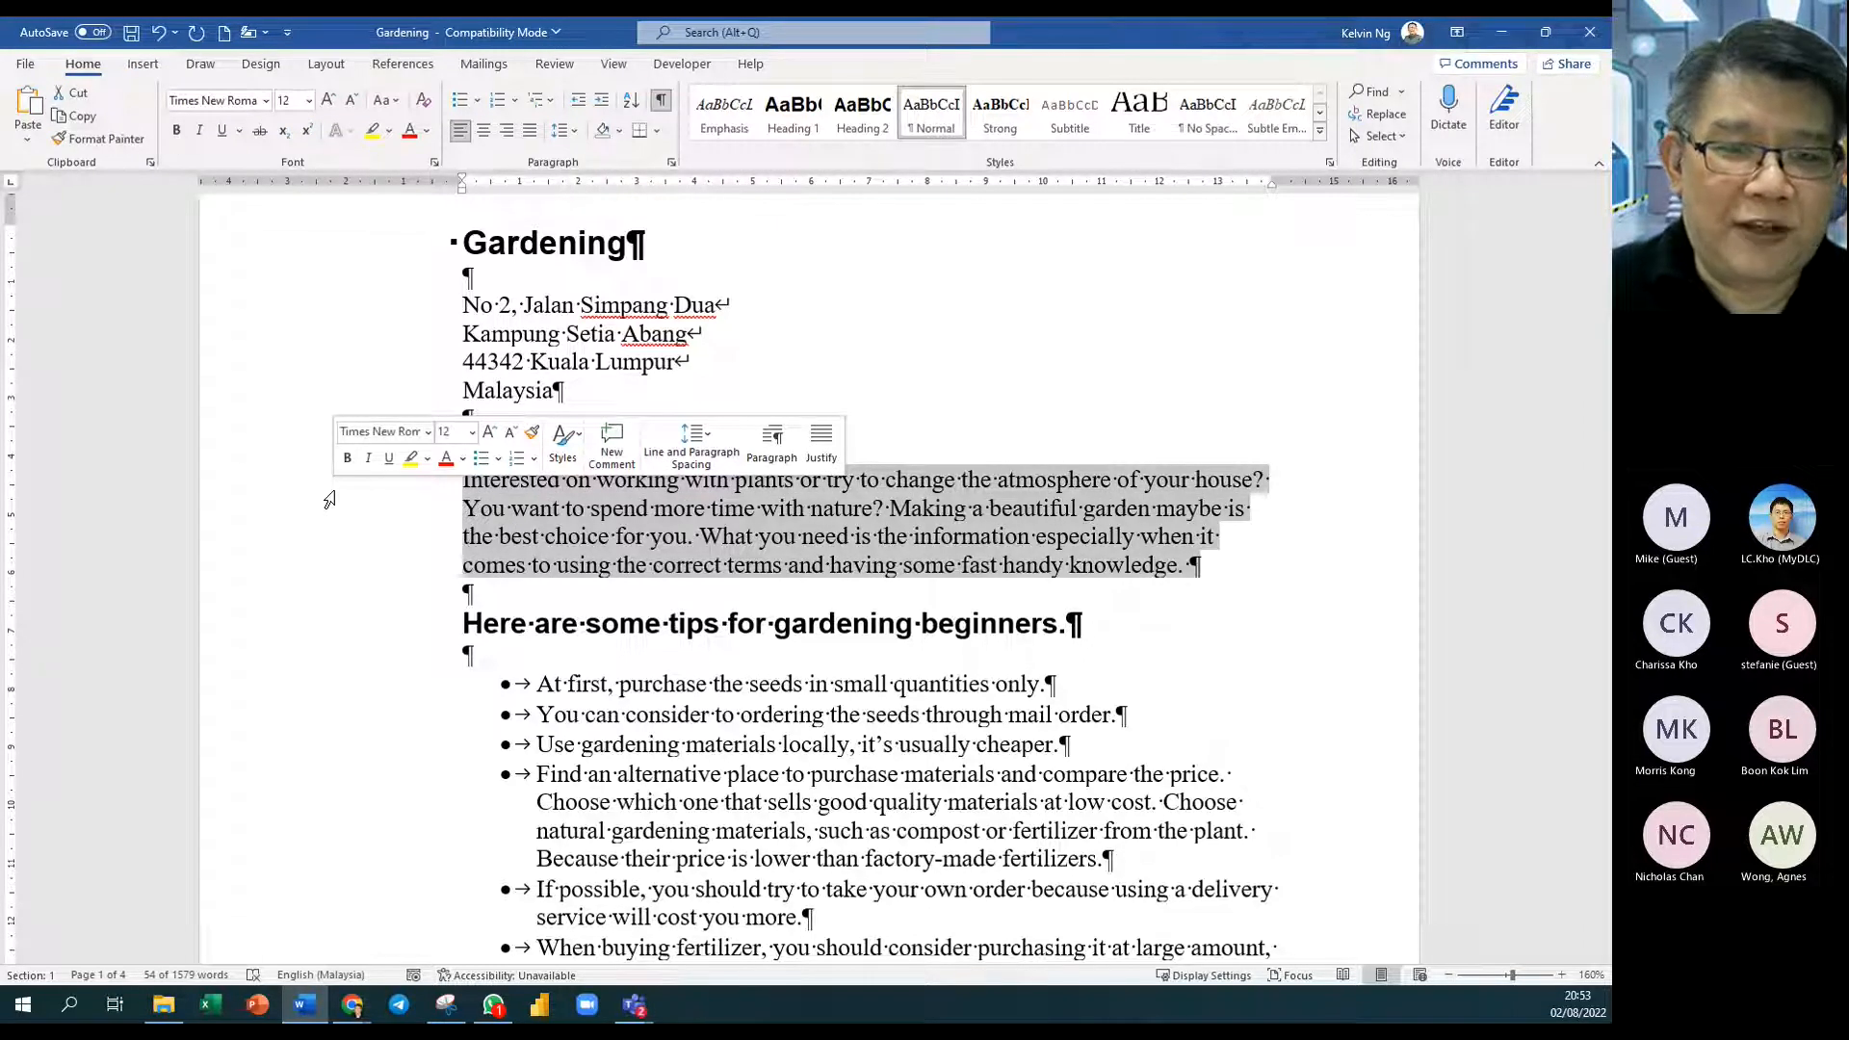
pyautogui.tripleClick(330, 499)
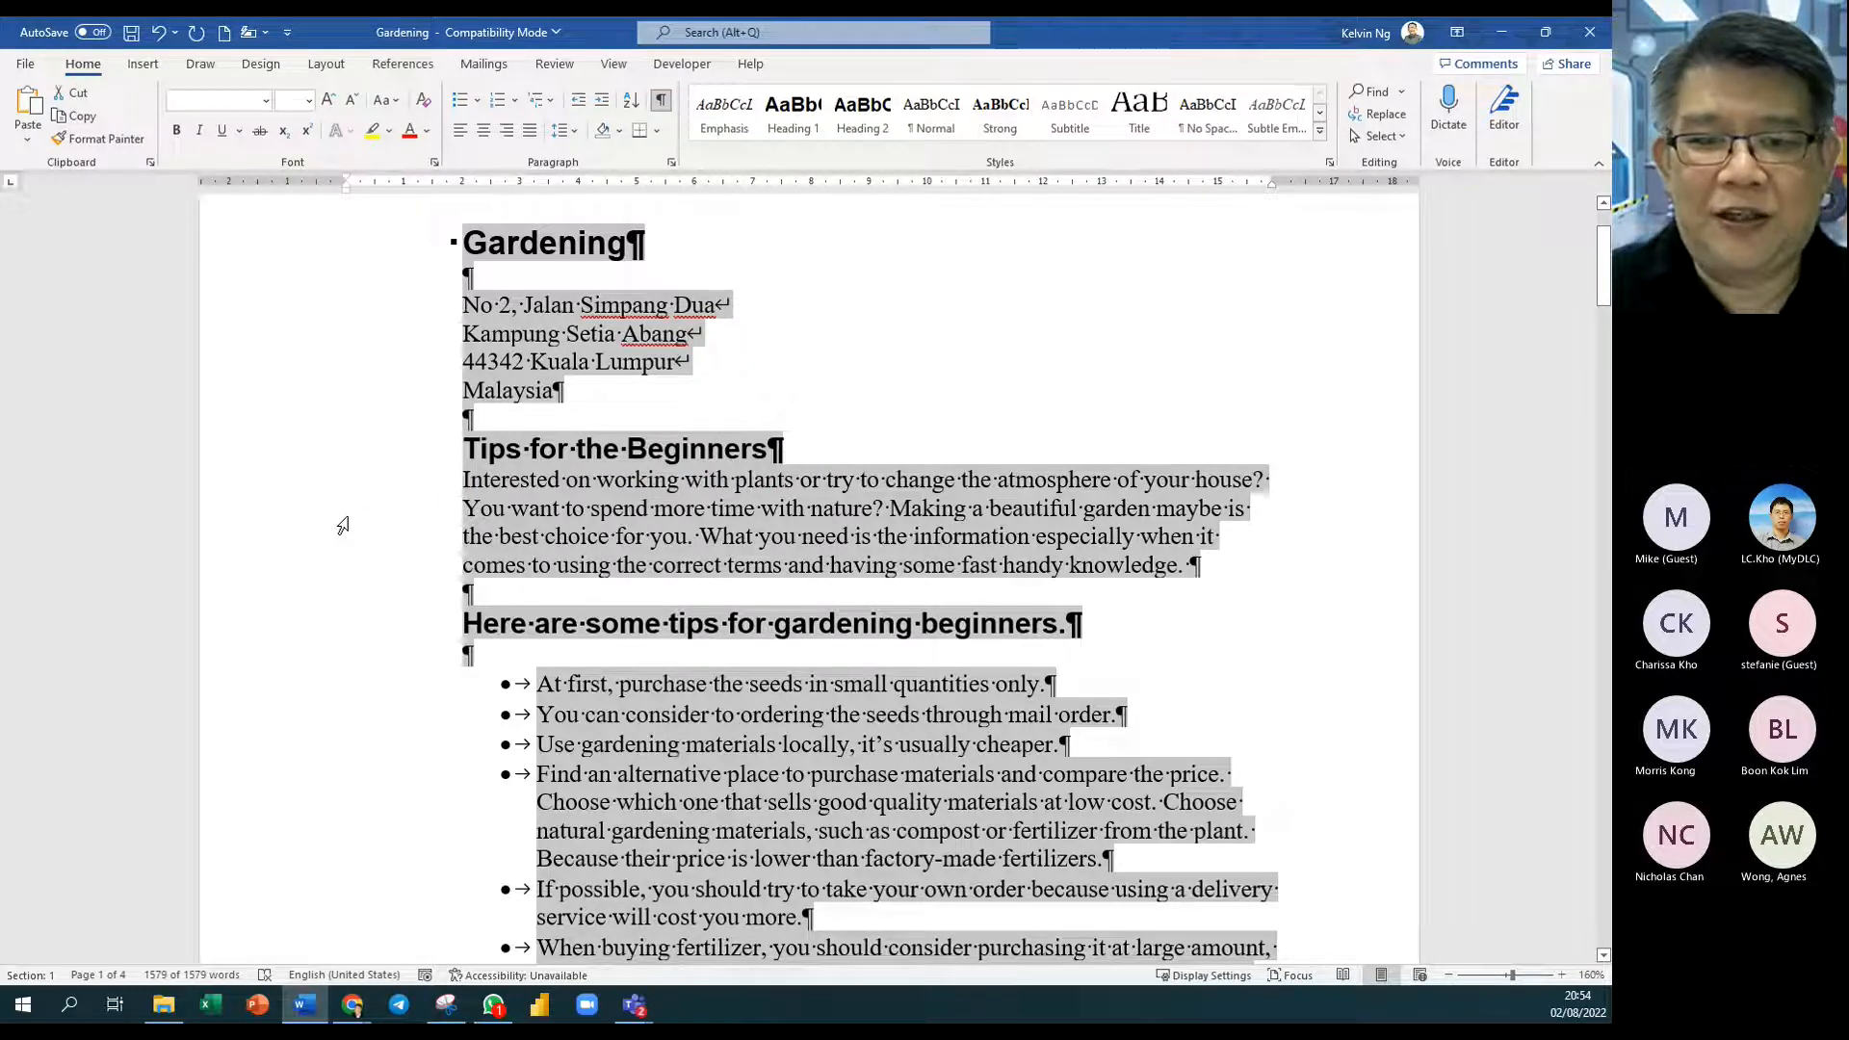
# Step: Replace the document-wide selection with the text from "try to change" through "fast handy", then deselect it
pyautogui.click(897, 420)
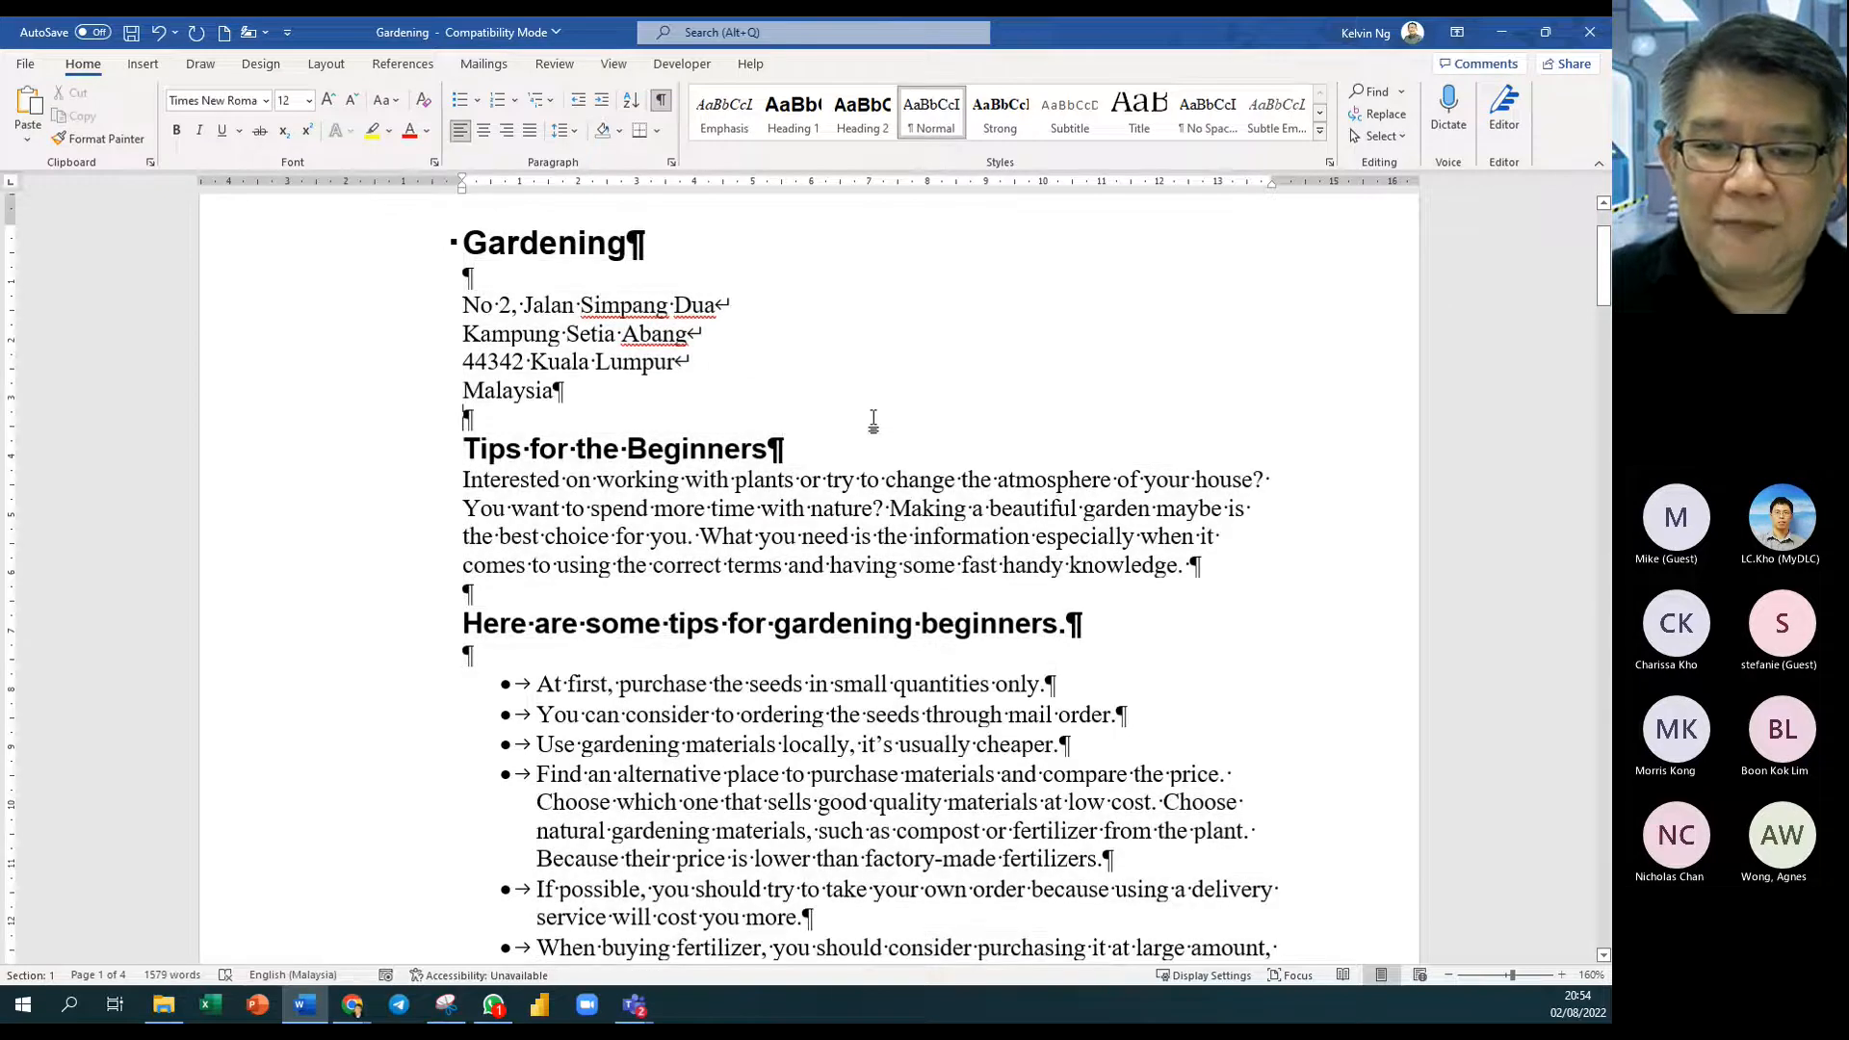
pyautogui.moveTo(826, 480); pyautogui.dragTo(1067, 565)
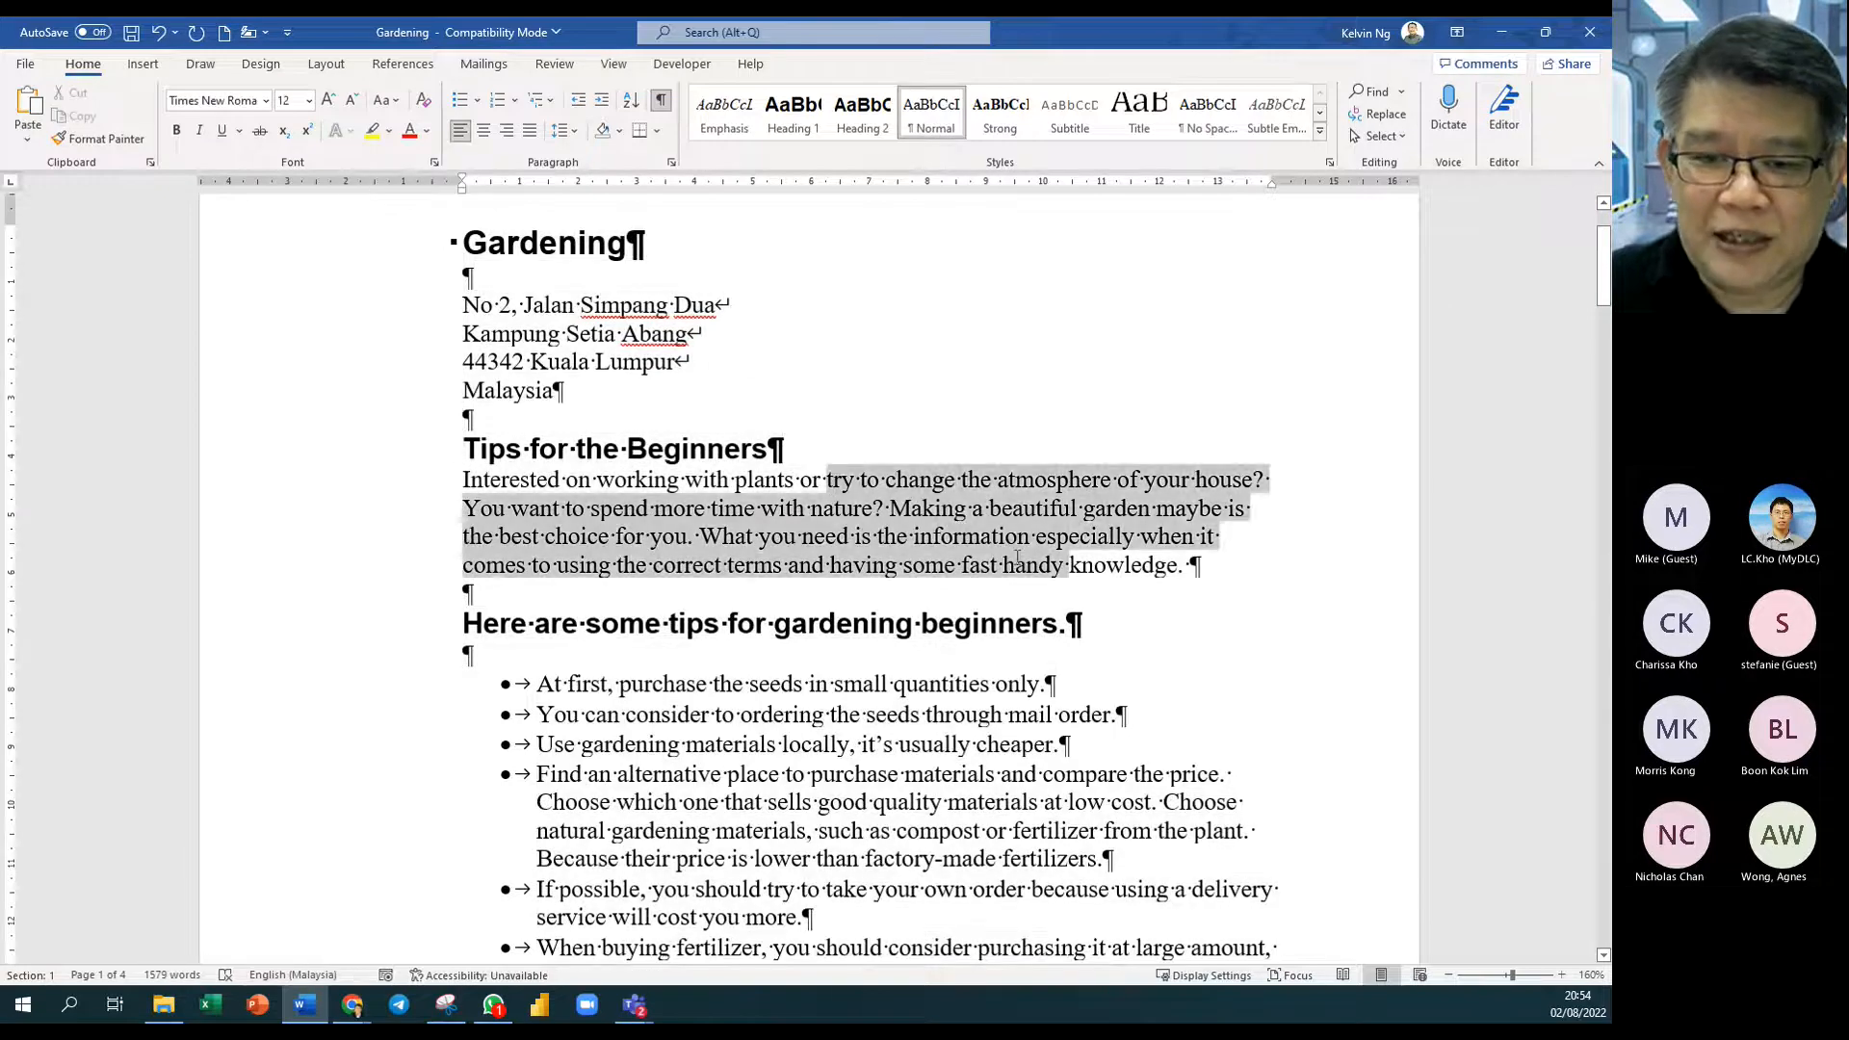
pyautogui.click(767, 402)
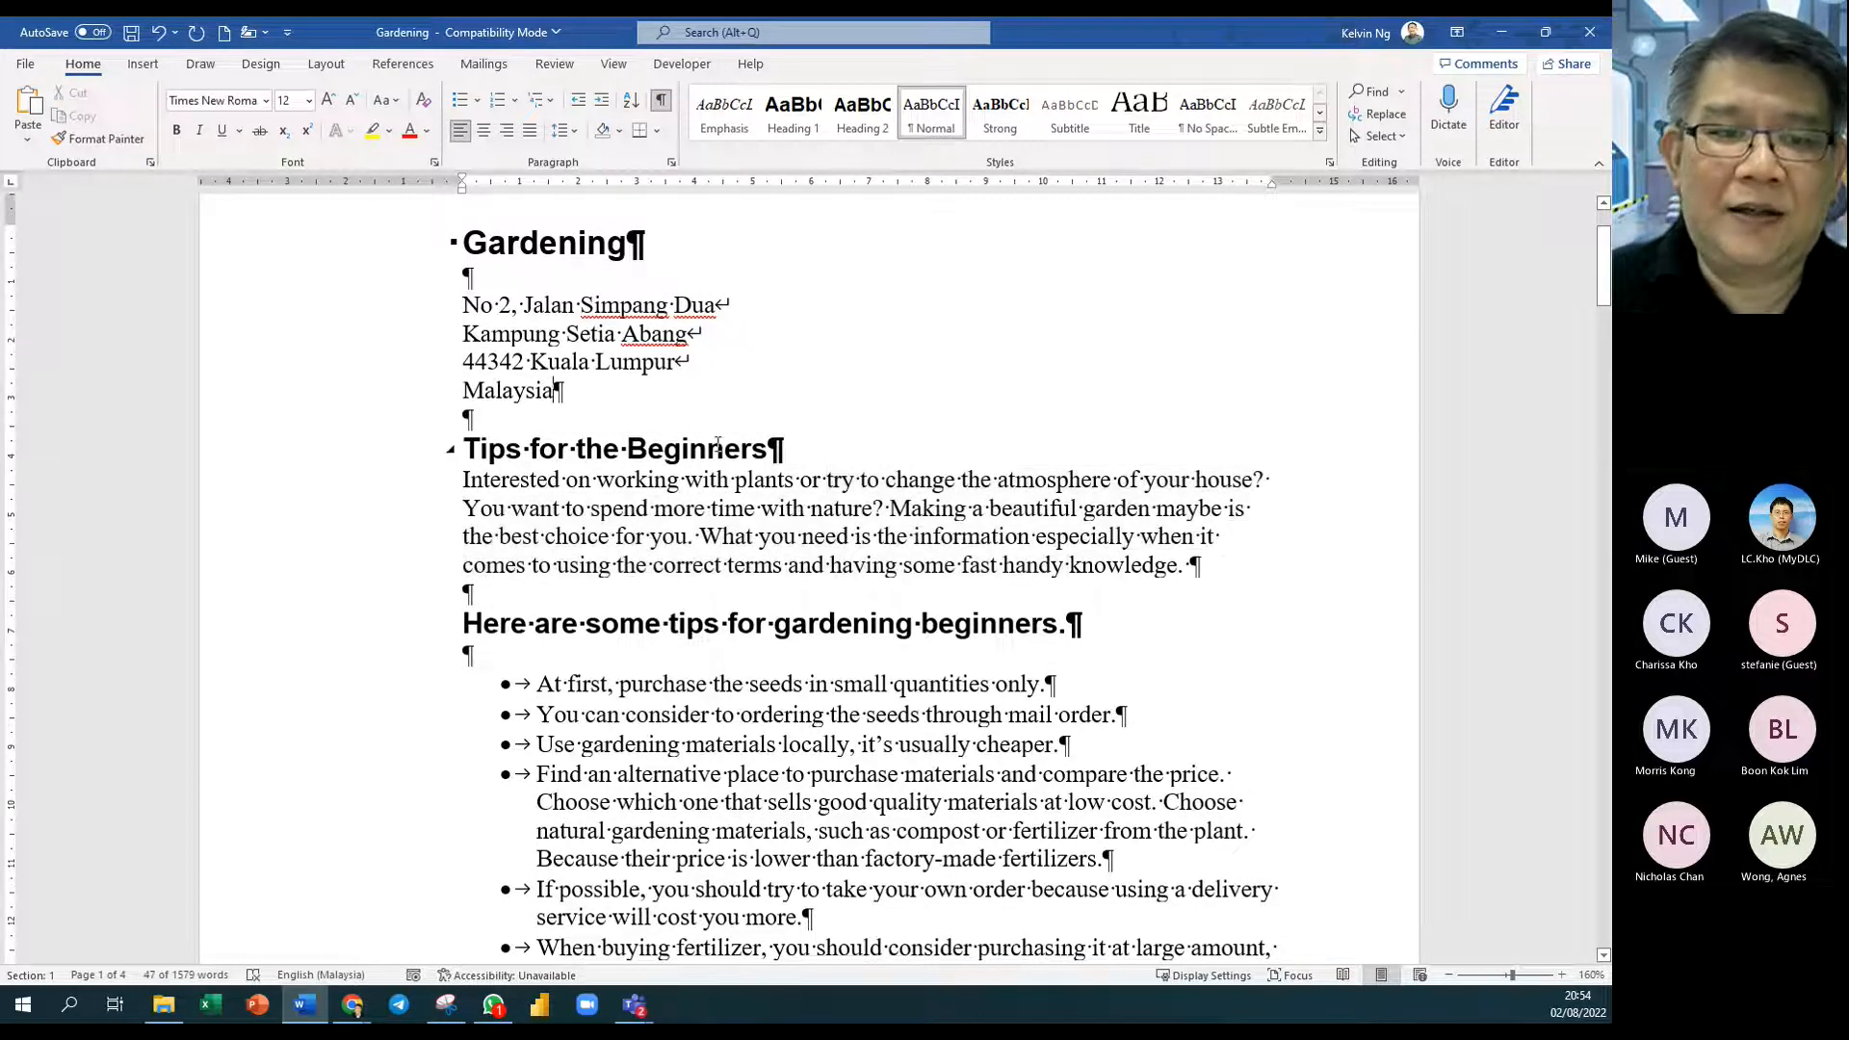
# Step: Repeat the progressive selection of the paragraph's first line, the whole paragraph and the complete document, then clear it
pyautogui.click(358, 495)
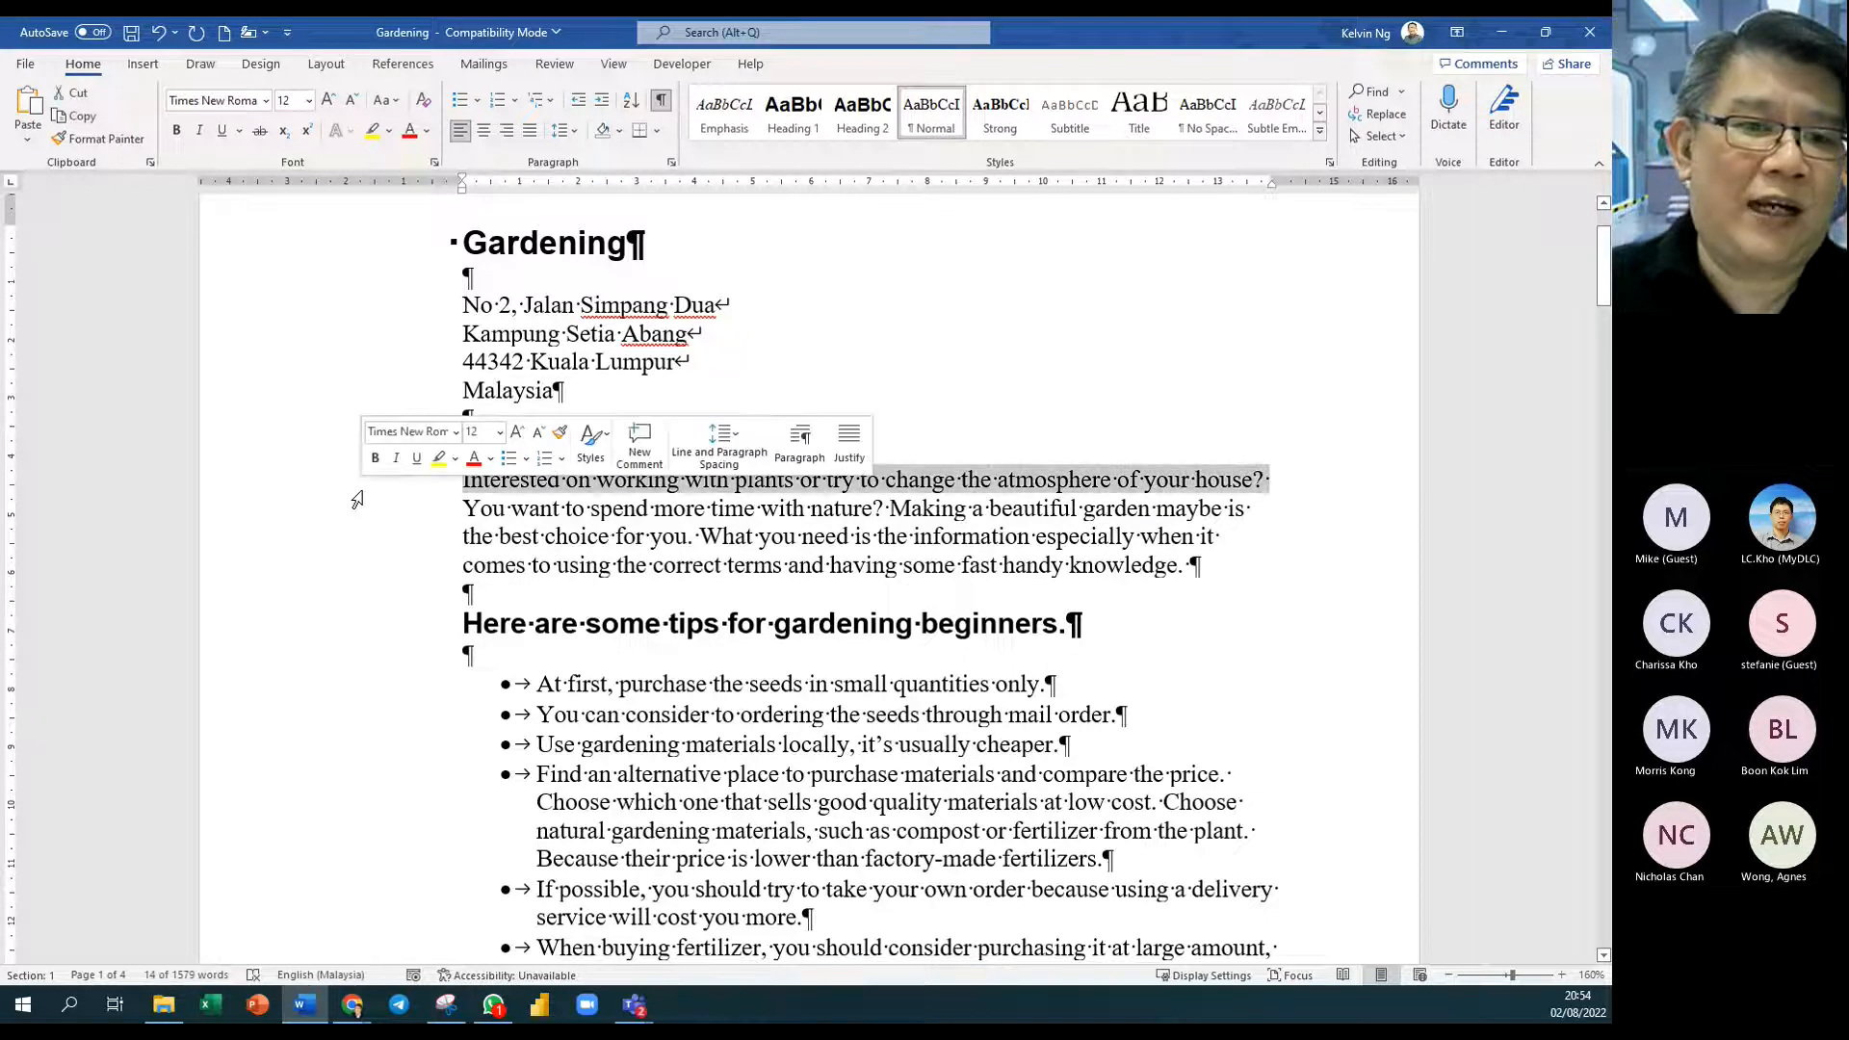
pyautogui.doubleClick(356, 499)
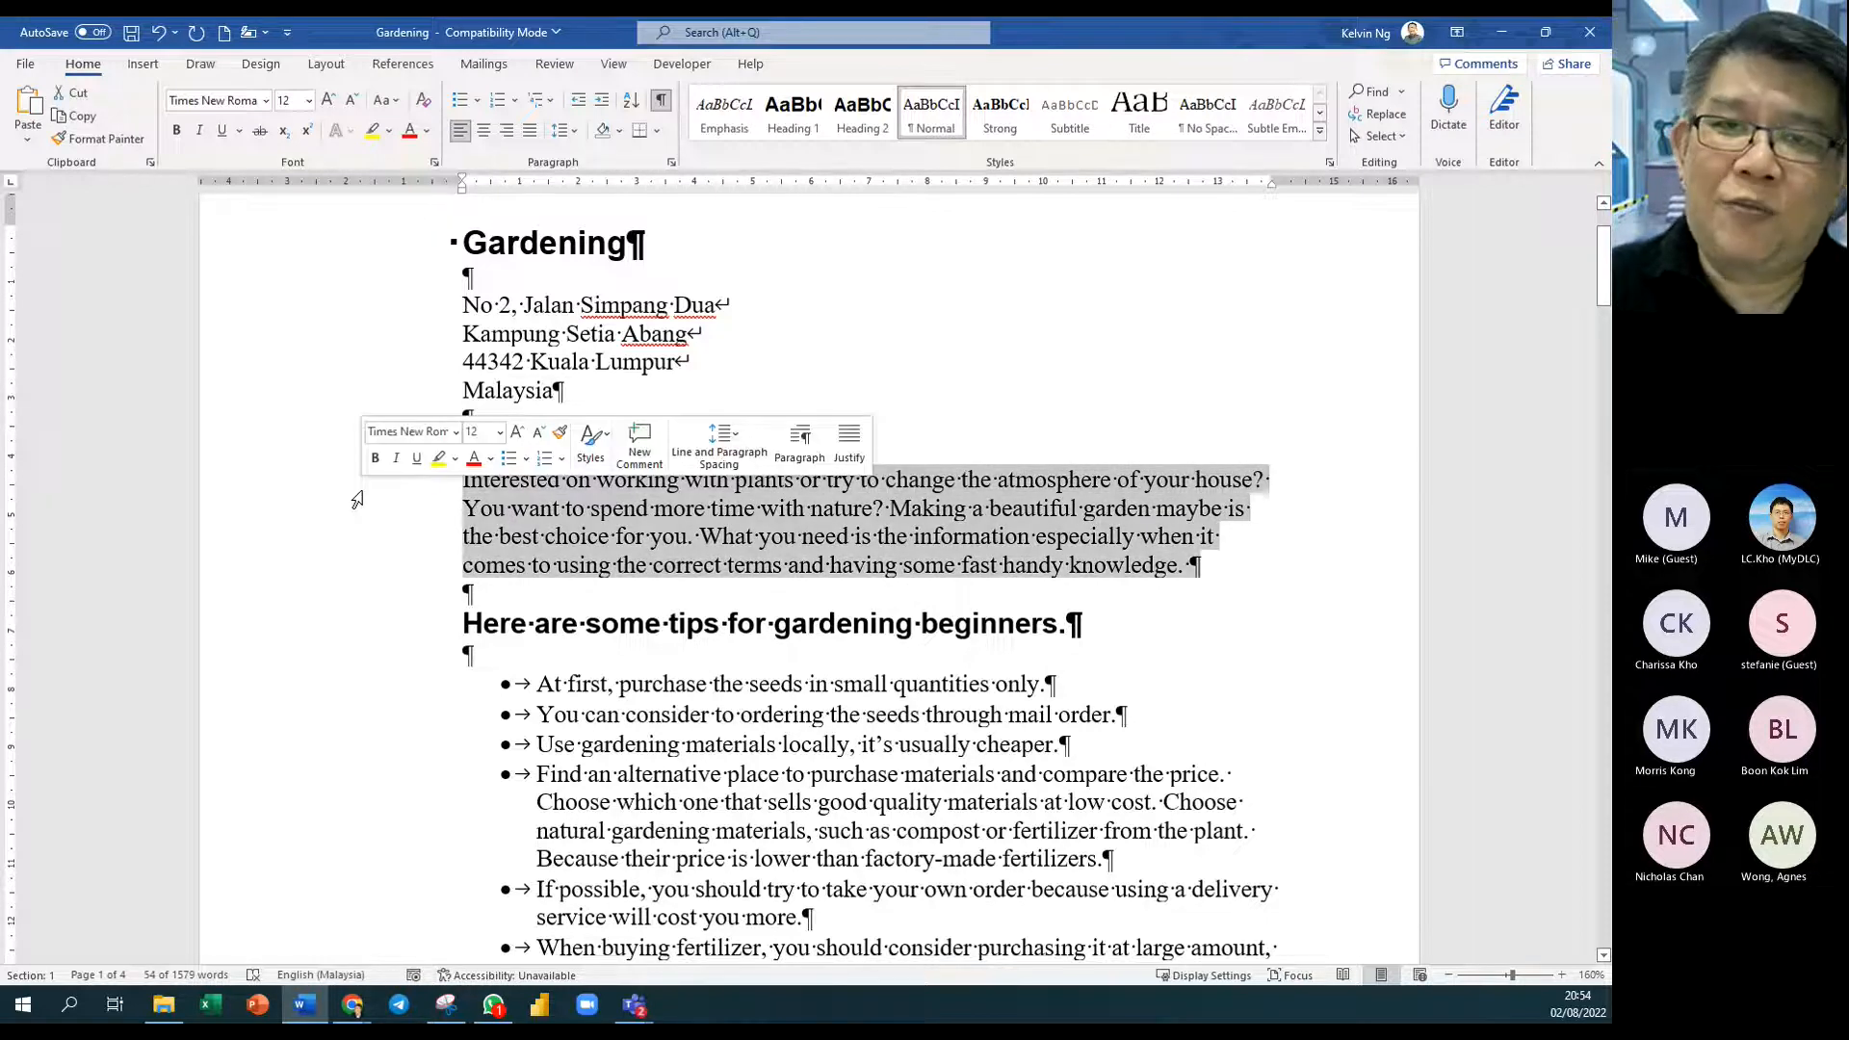
pyautogui.tripleClick(356, 499)
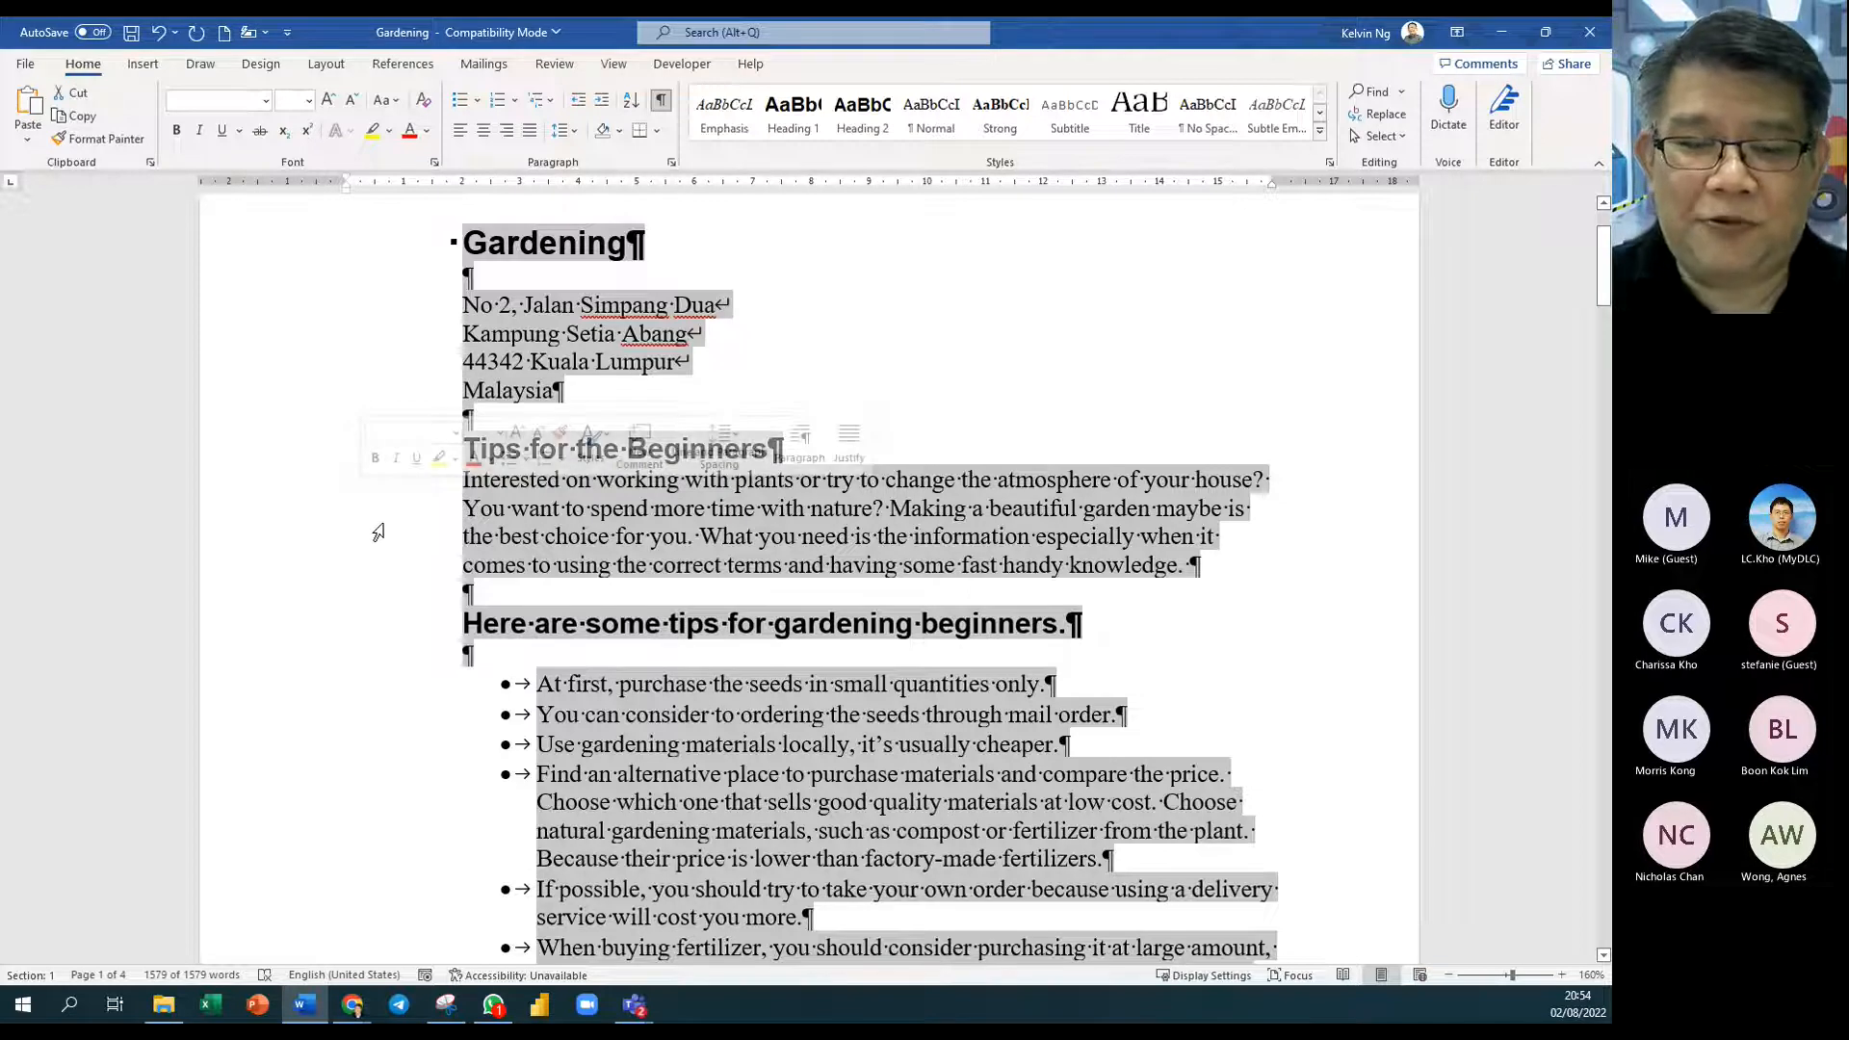
pyautogui.click(793, 542)
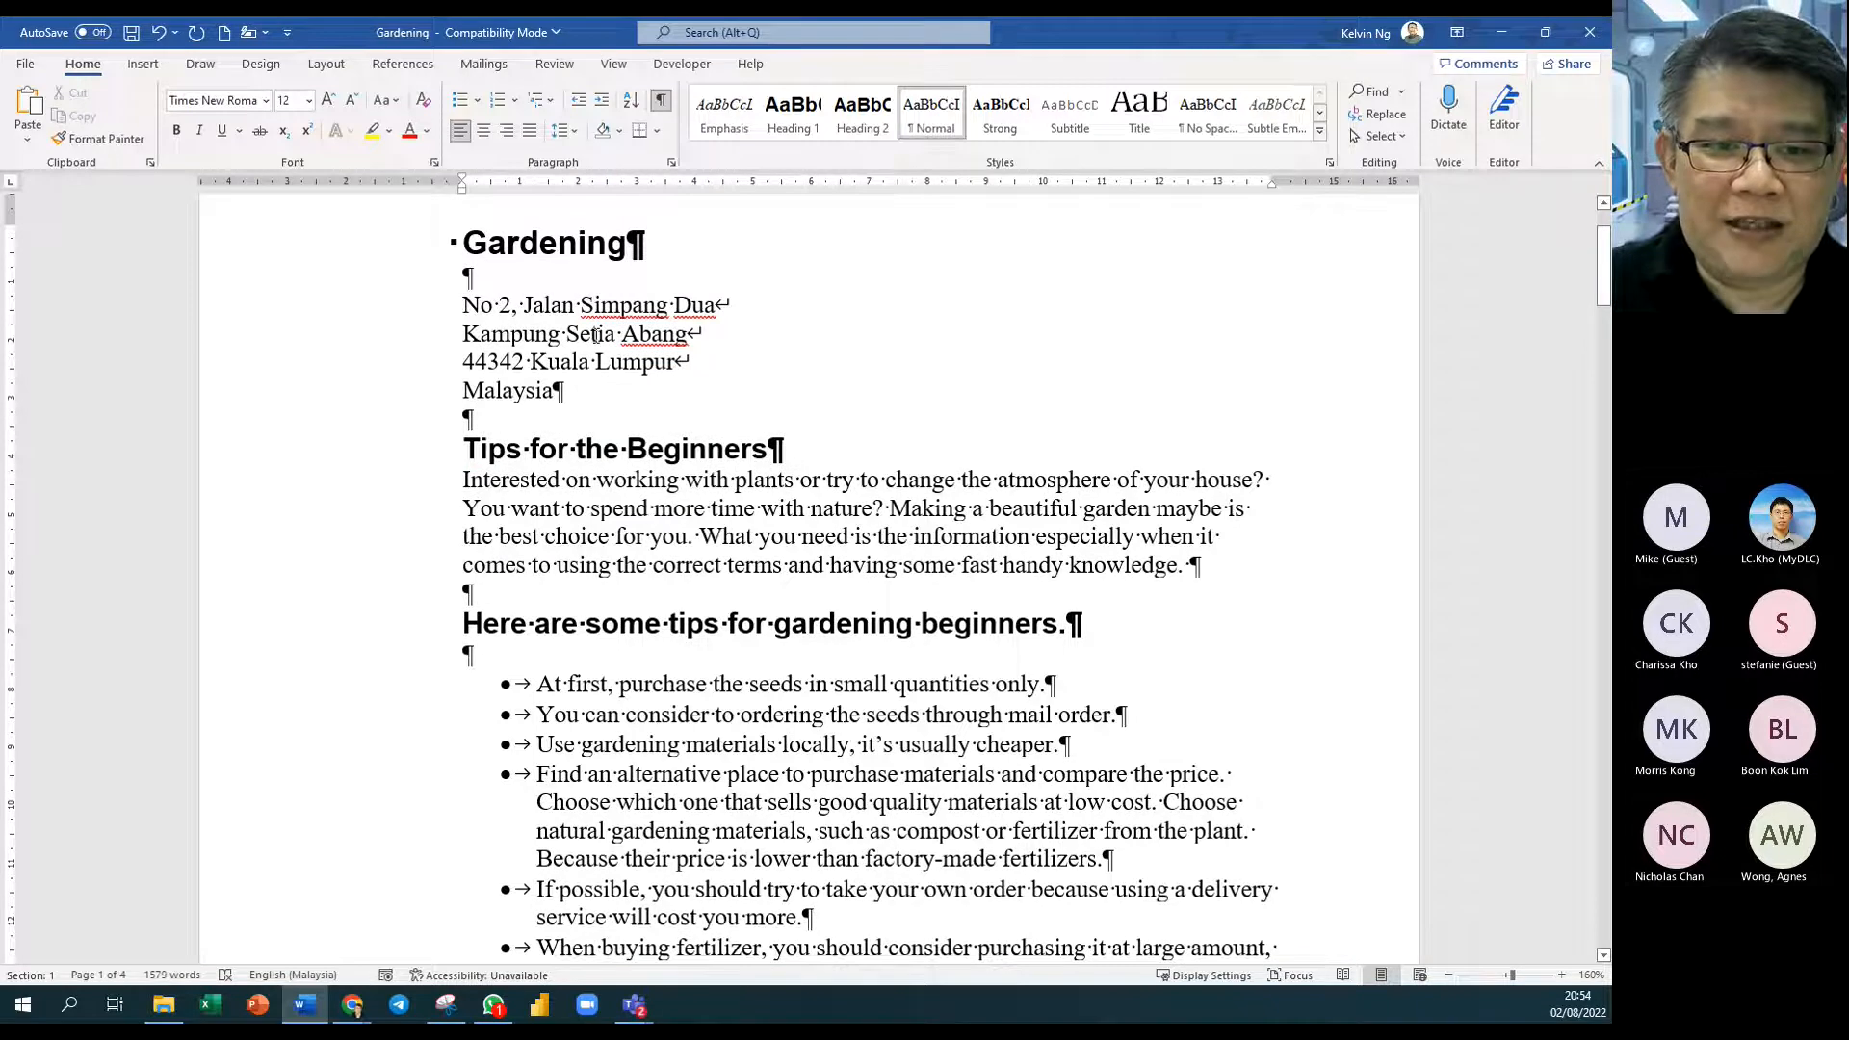
# Step: Select all text in the document, look through its pages to check the selection, then return to the first page and deselect
pyautogui.tripleClick(382, 520)
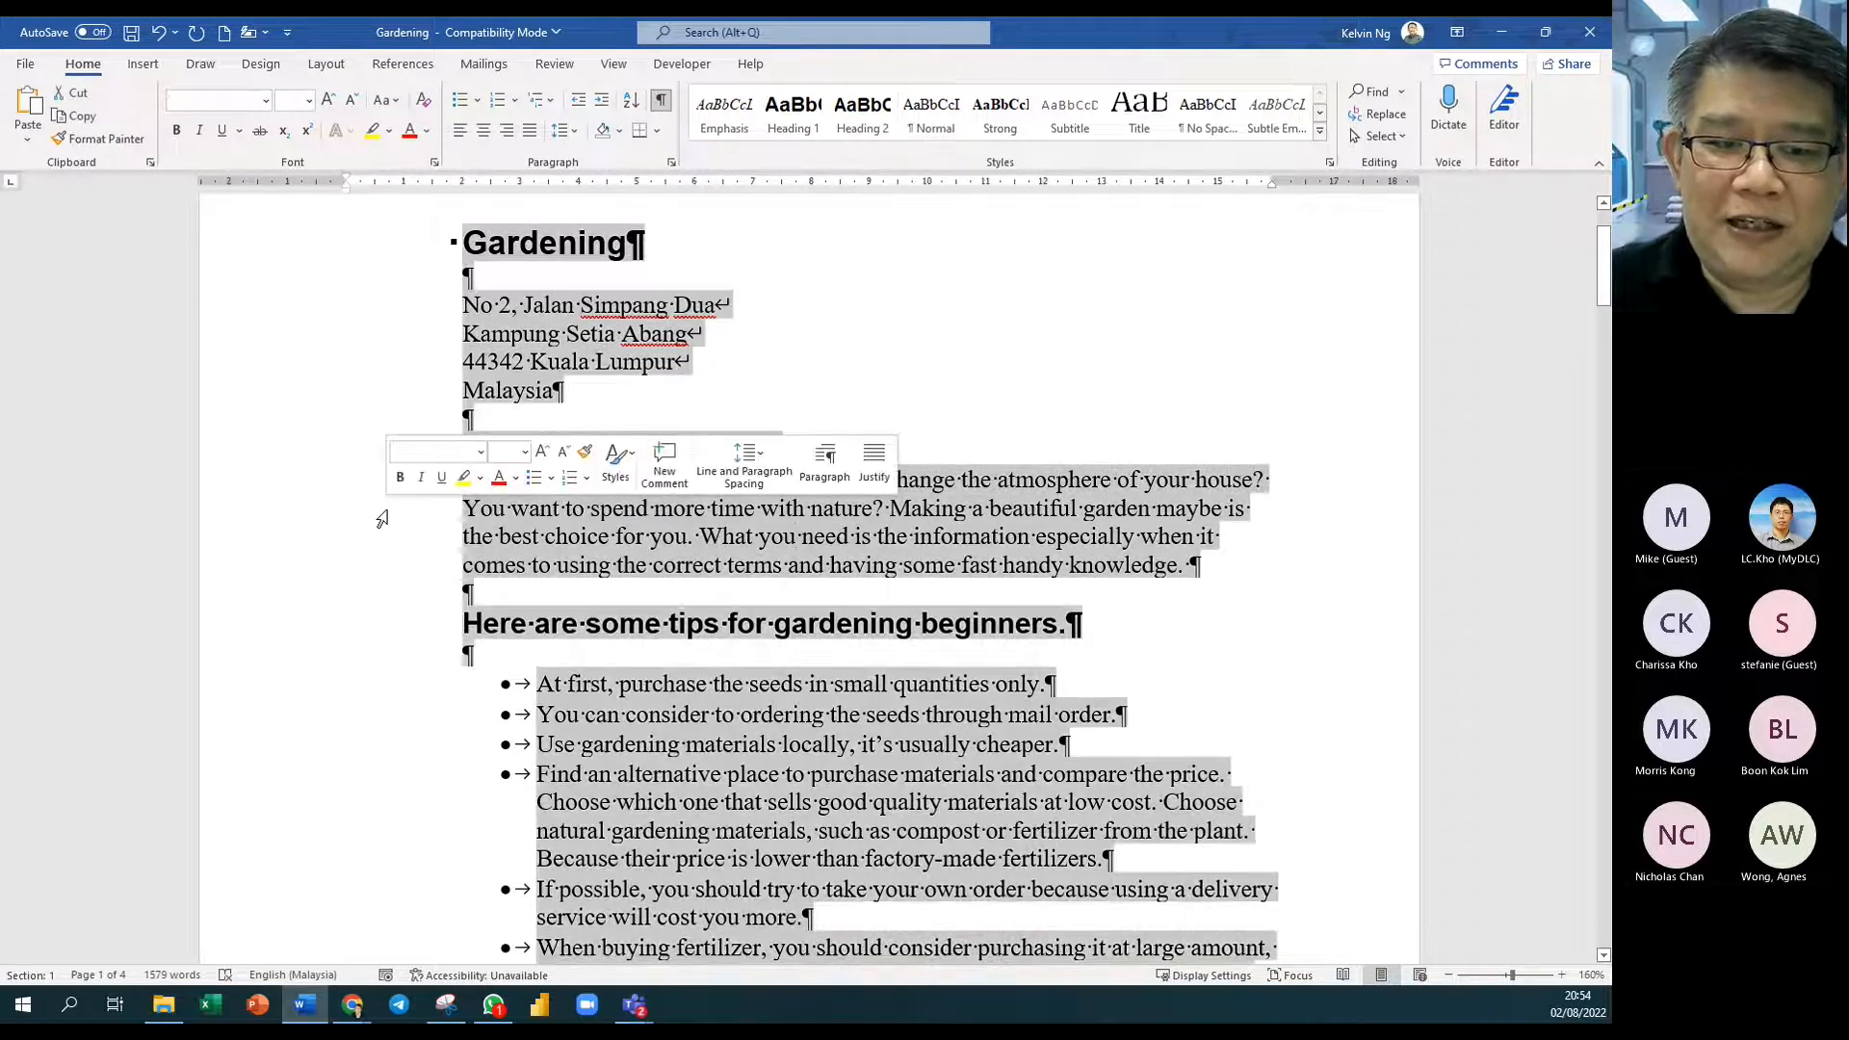
pyautogui.scroll(-1, 781, 636)
pyautogui.scroll(-20, 781, 633)
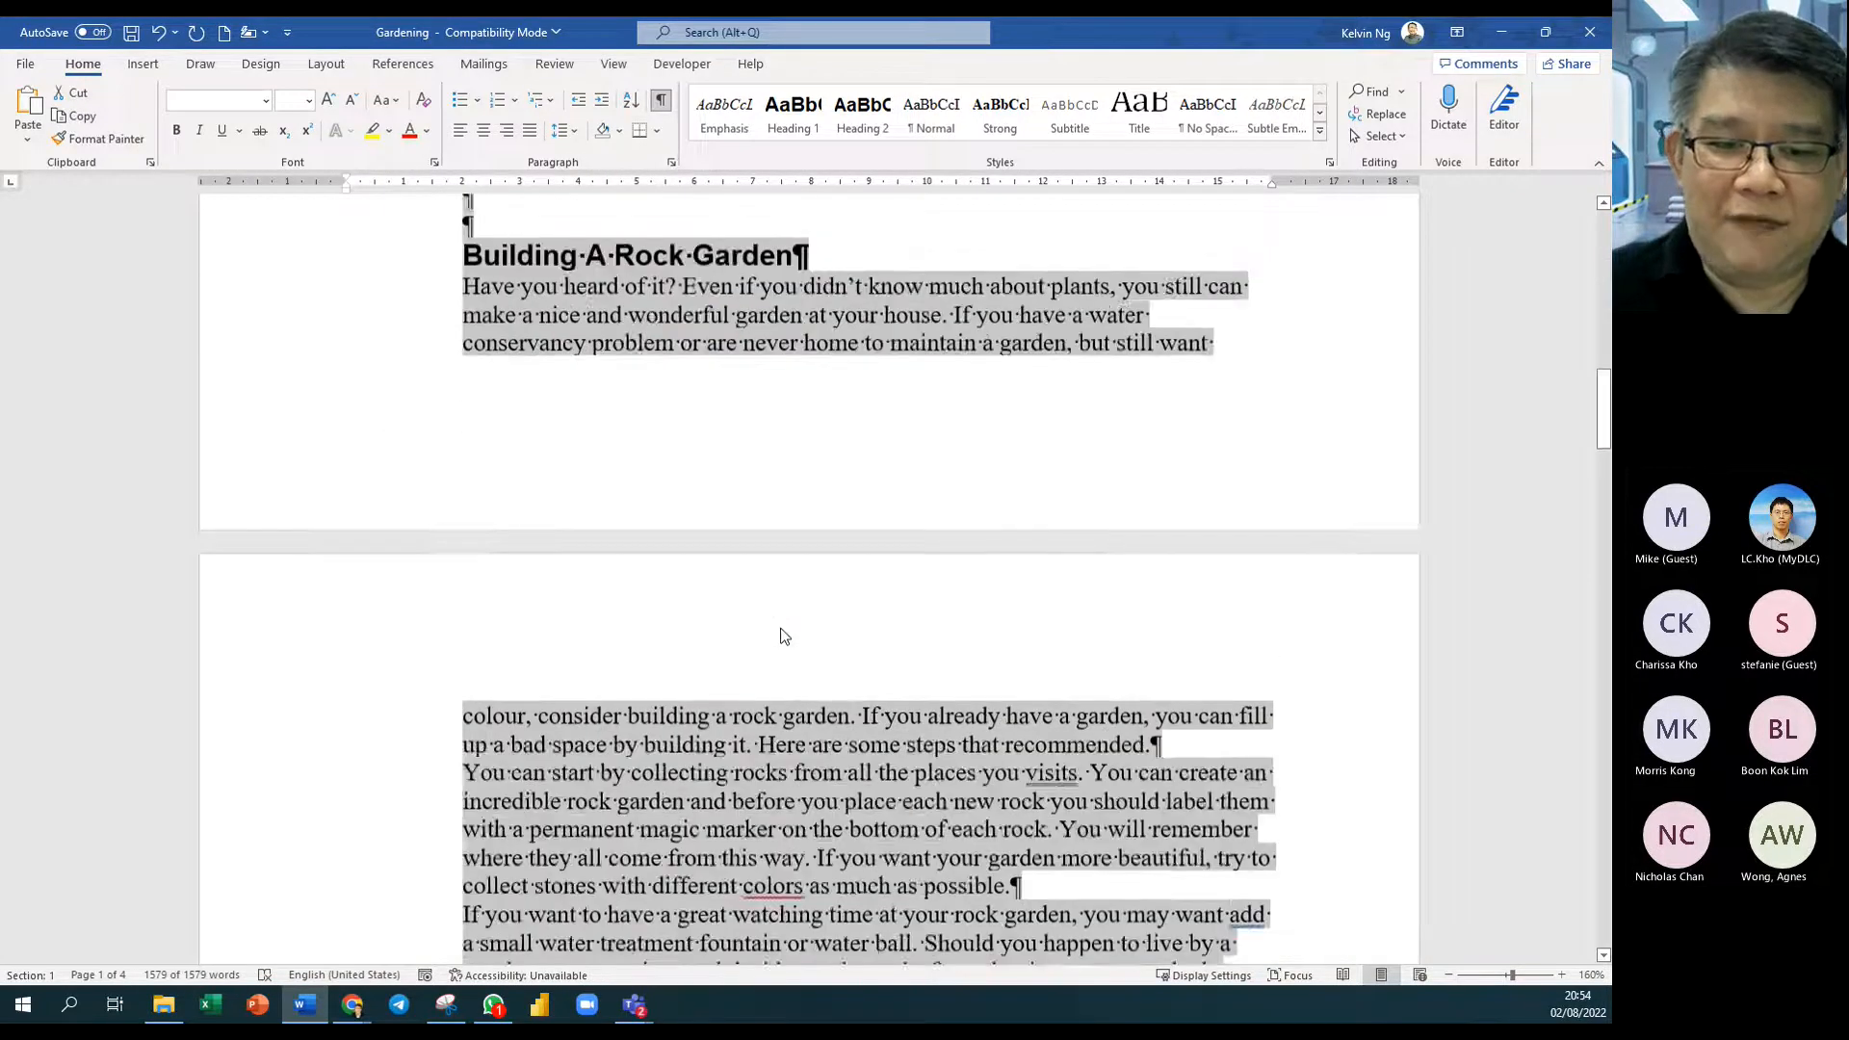
pyautogui.scroll(-15, 780, 628)
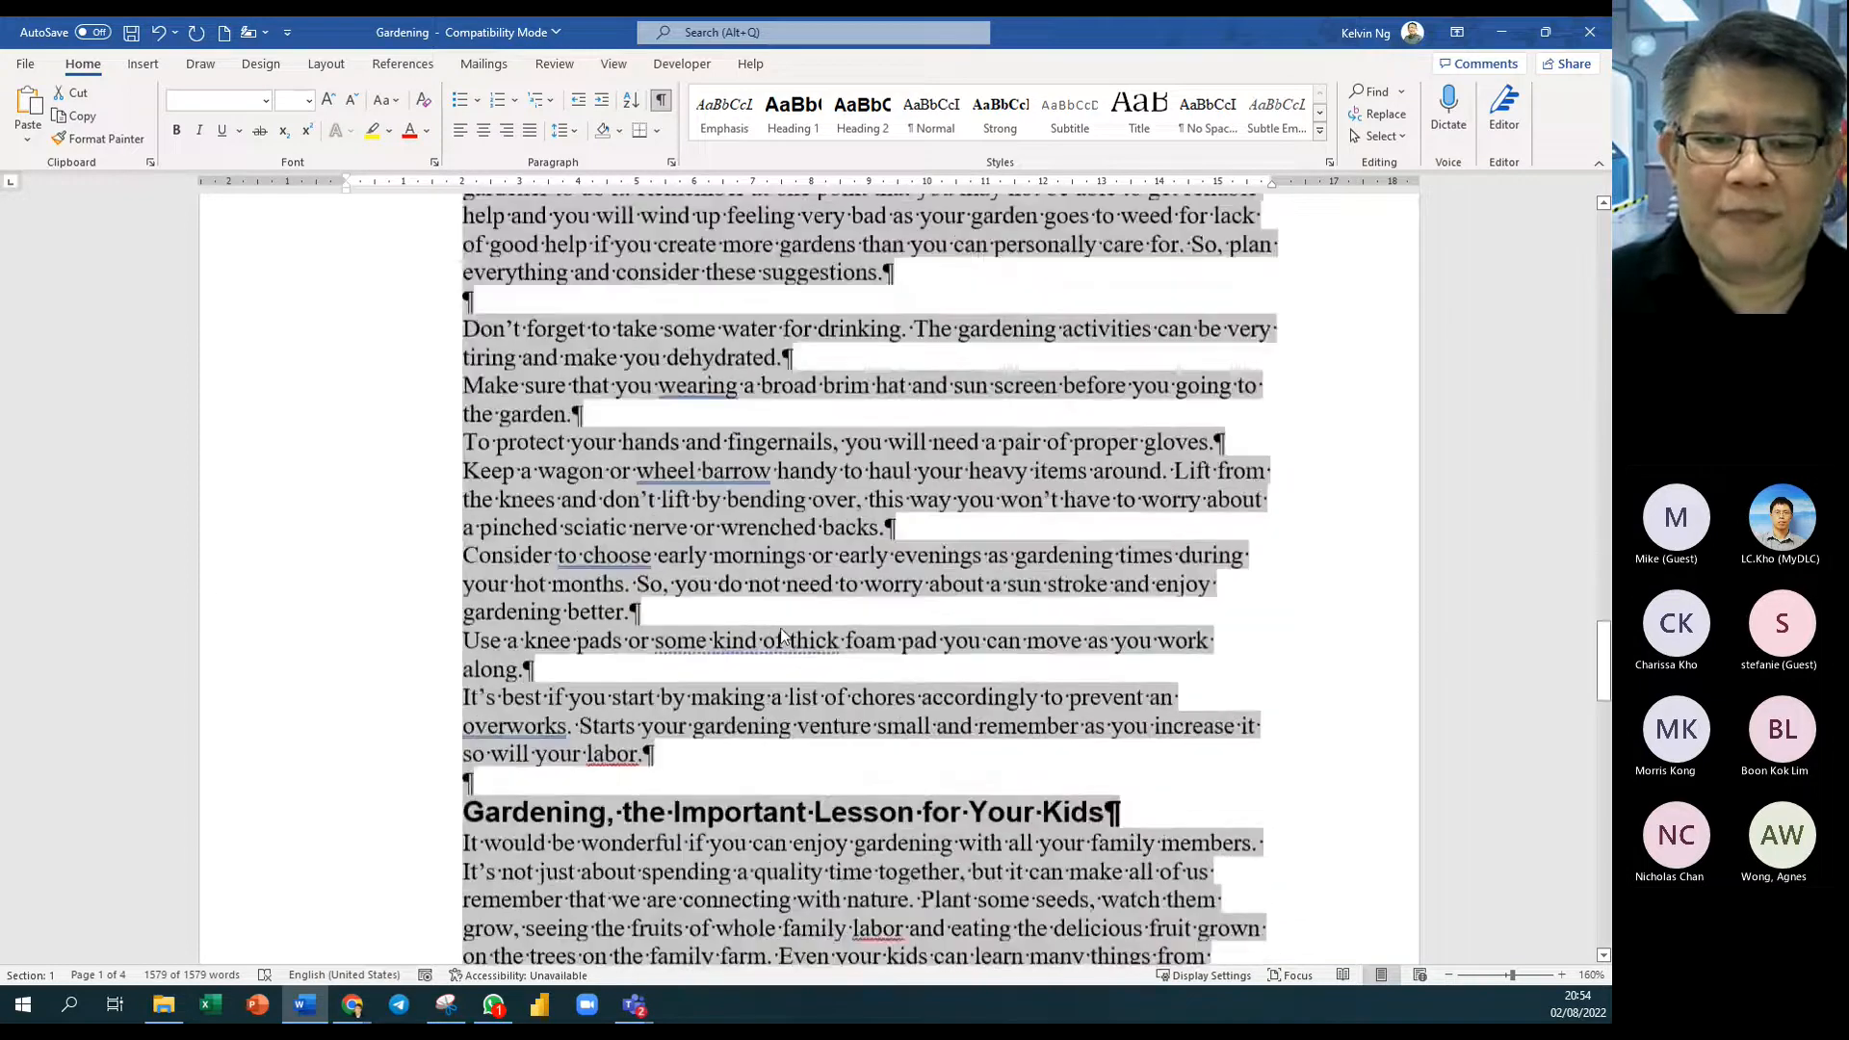
pyautogui.scroll(10, 780, 631)
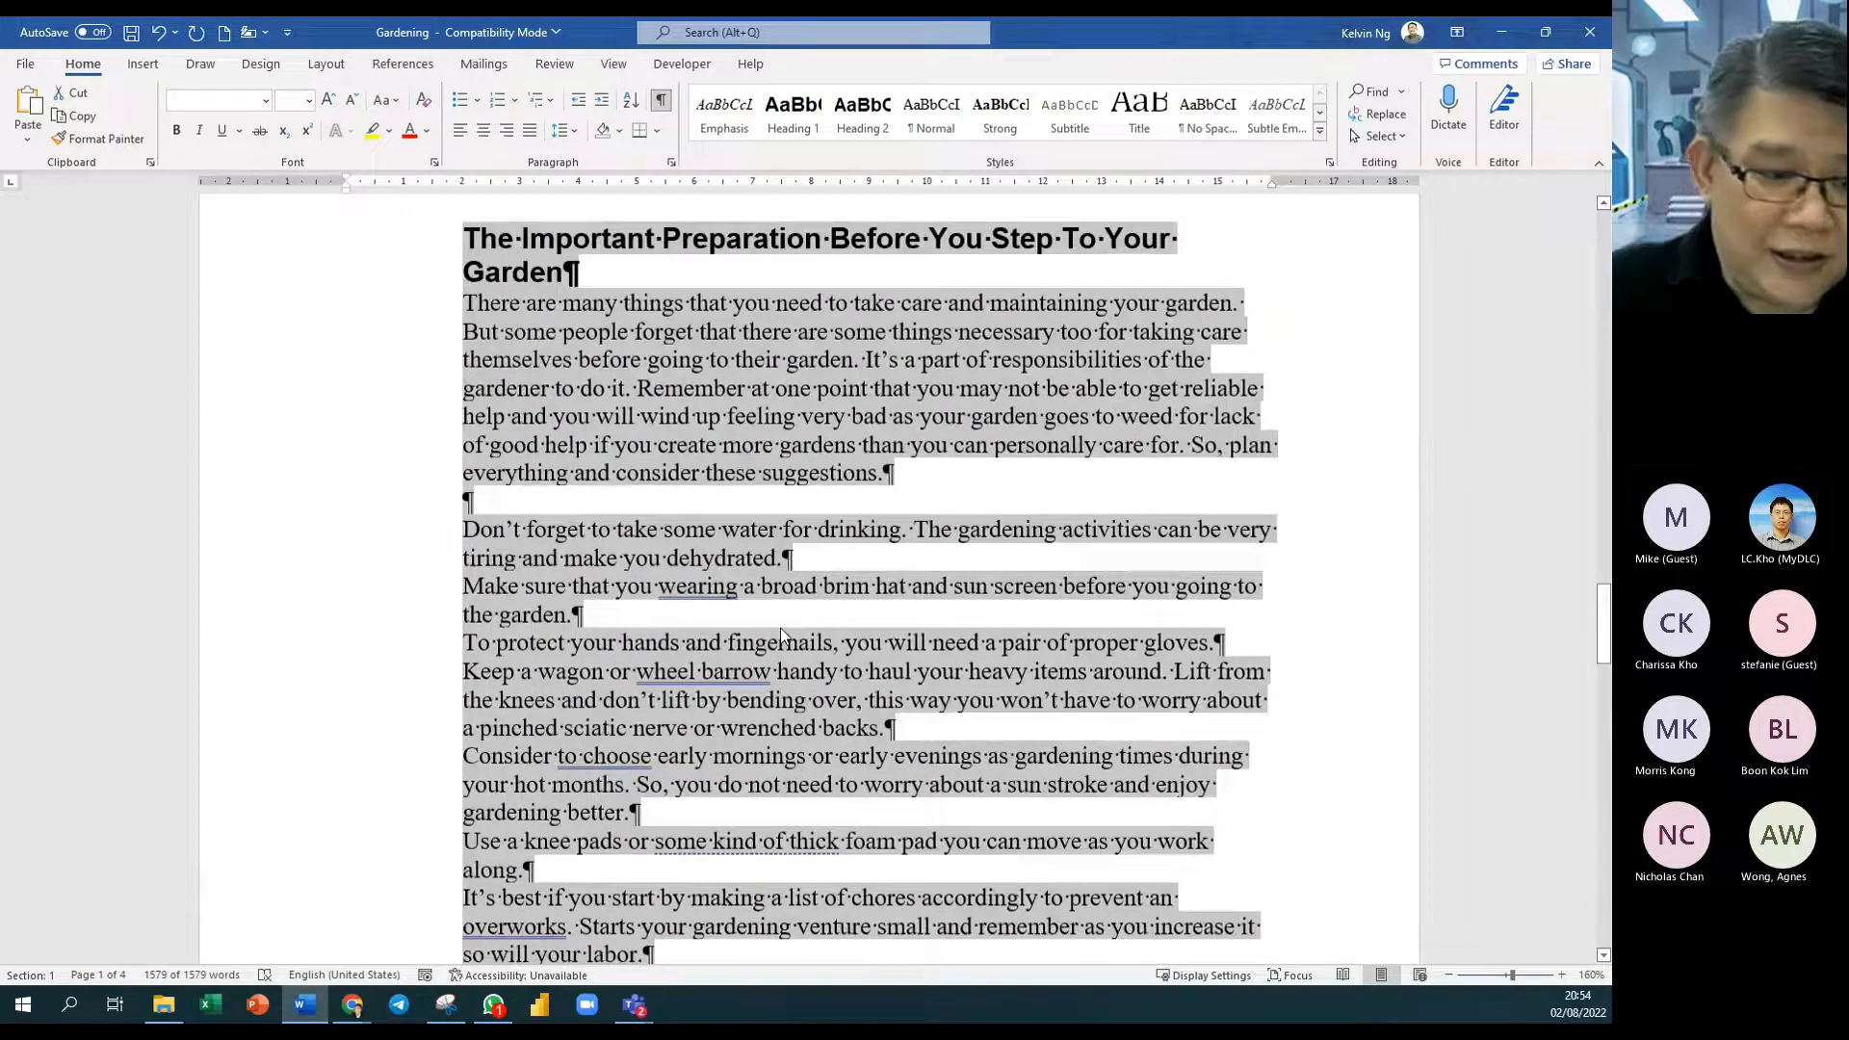
pyautogui.scroll(12, 781, 634)
pyautogui.scroll(15, 780, 628)
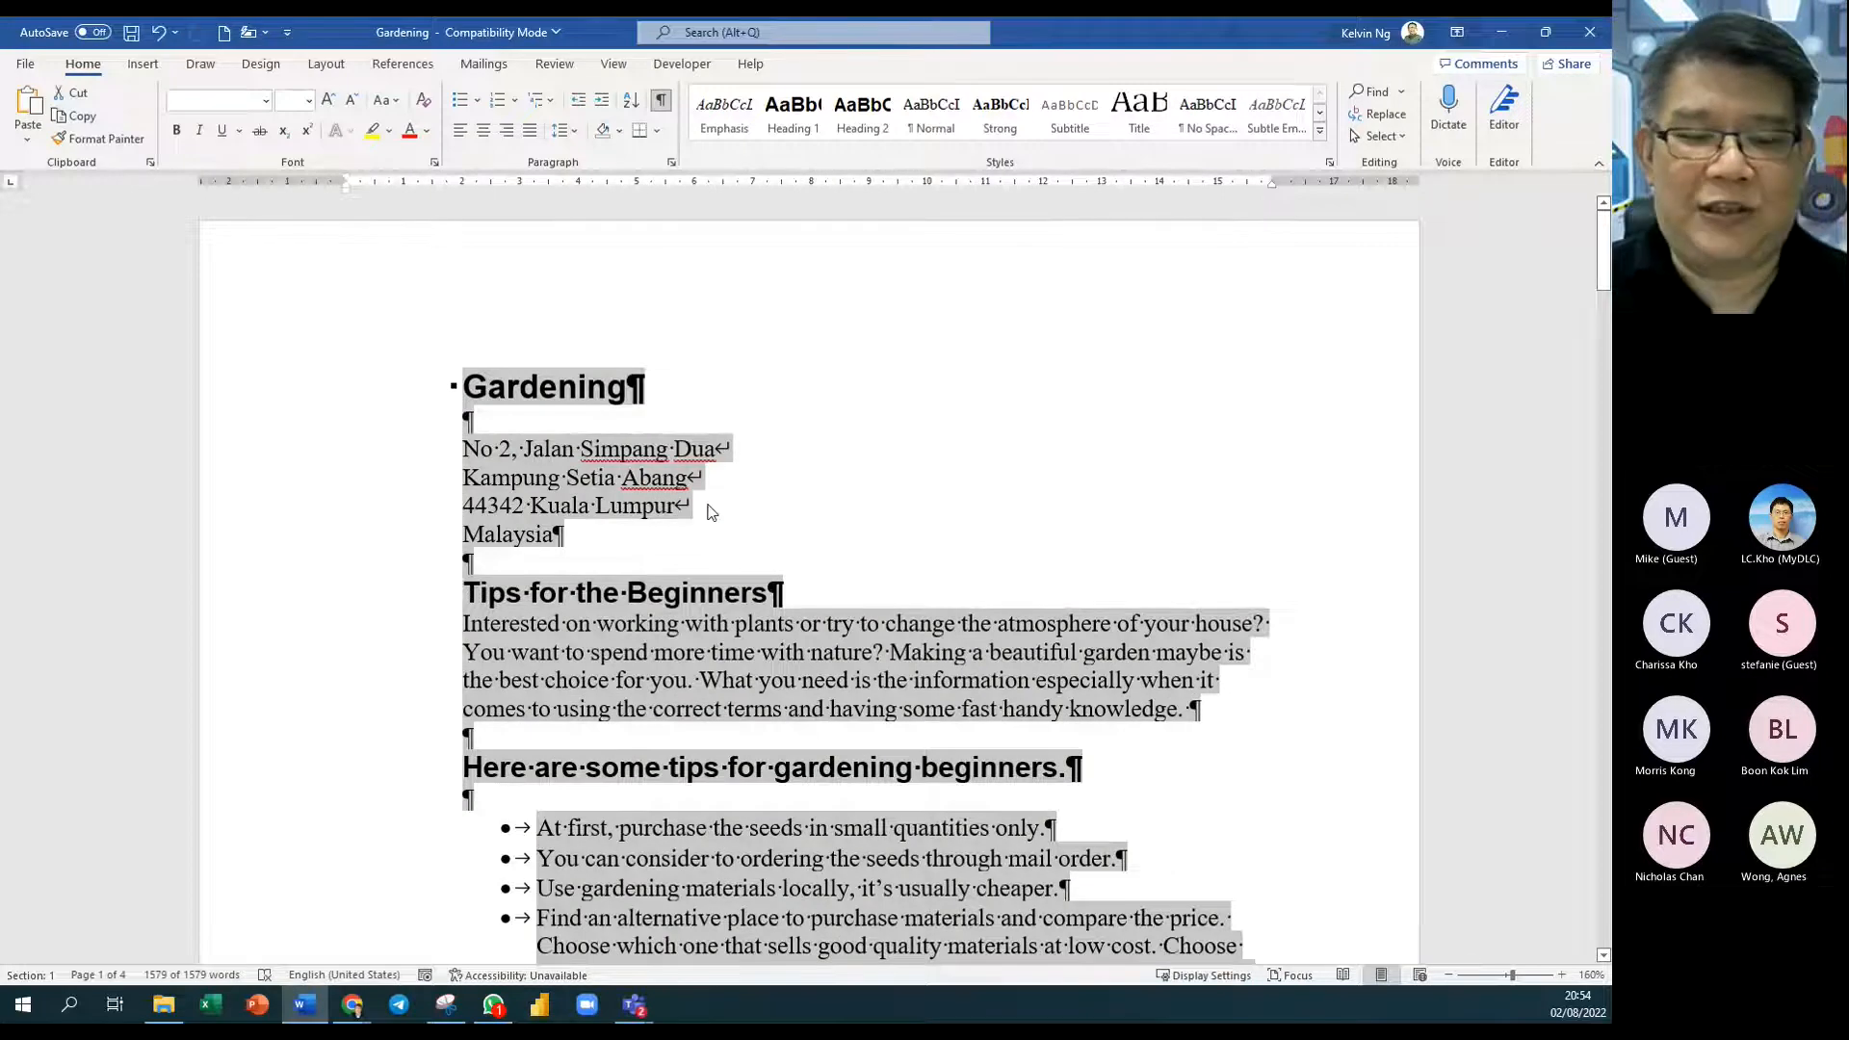
pyautogui.click(771, 675)
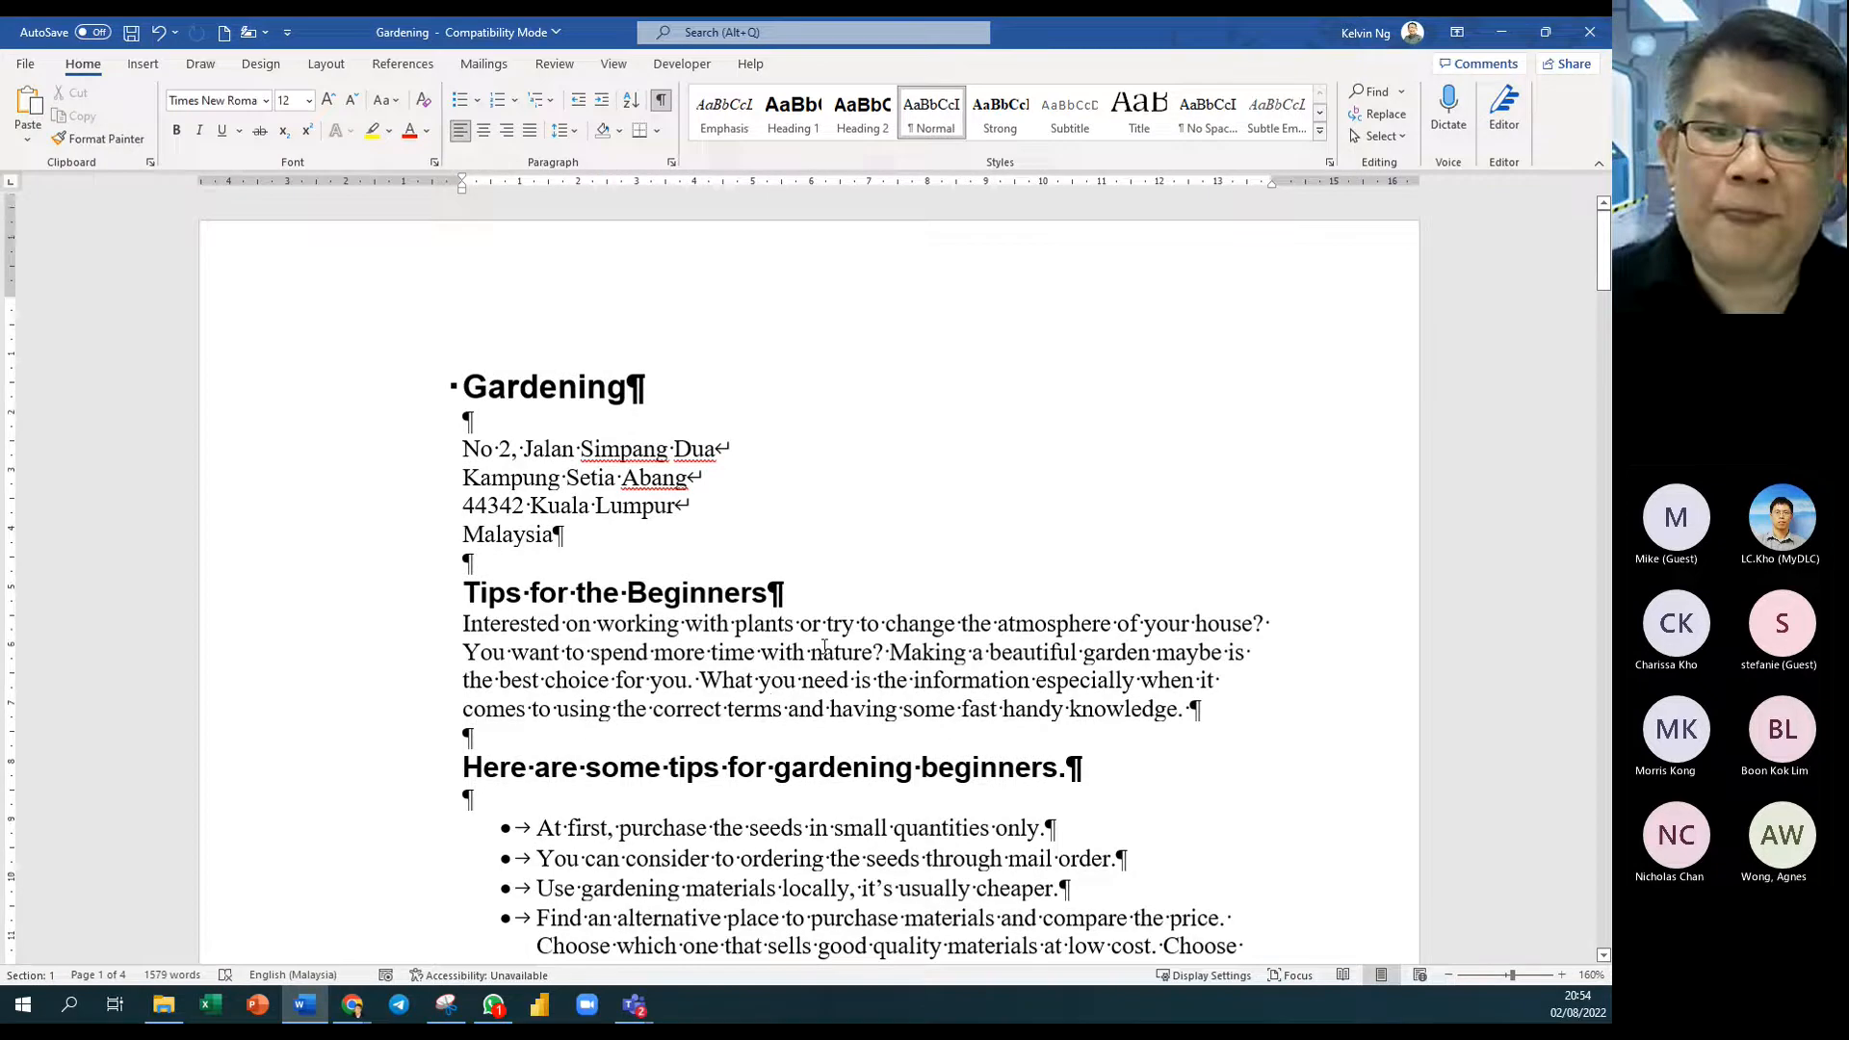
# Step: Select the word "Interested" character by character at the start of the paragraph under "Tips for the Beginners", then deselect it
pyautogui.scroll(-5, 824, 647)
pyautogui.scroll(2, 825, 647)
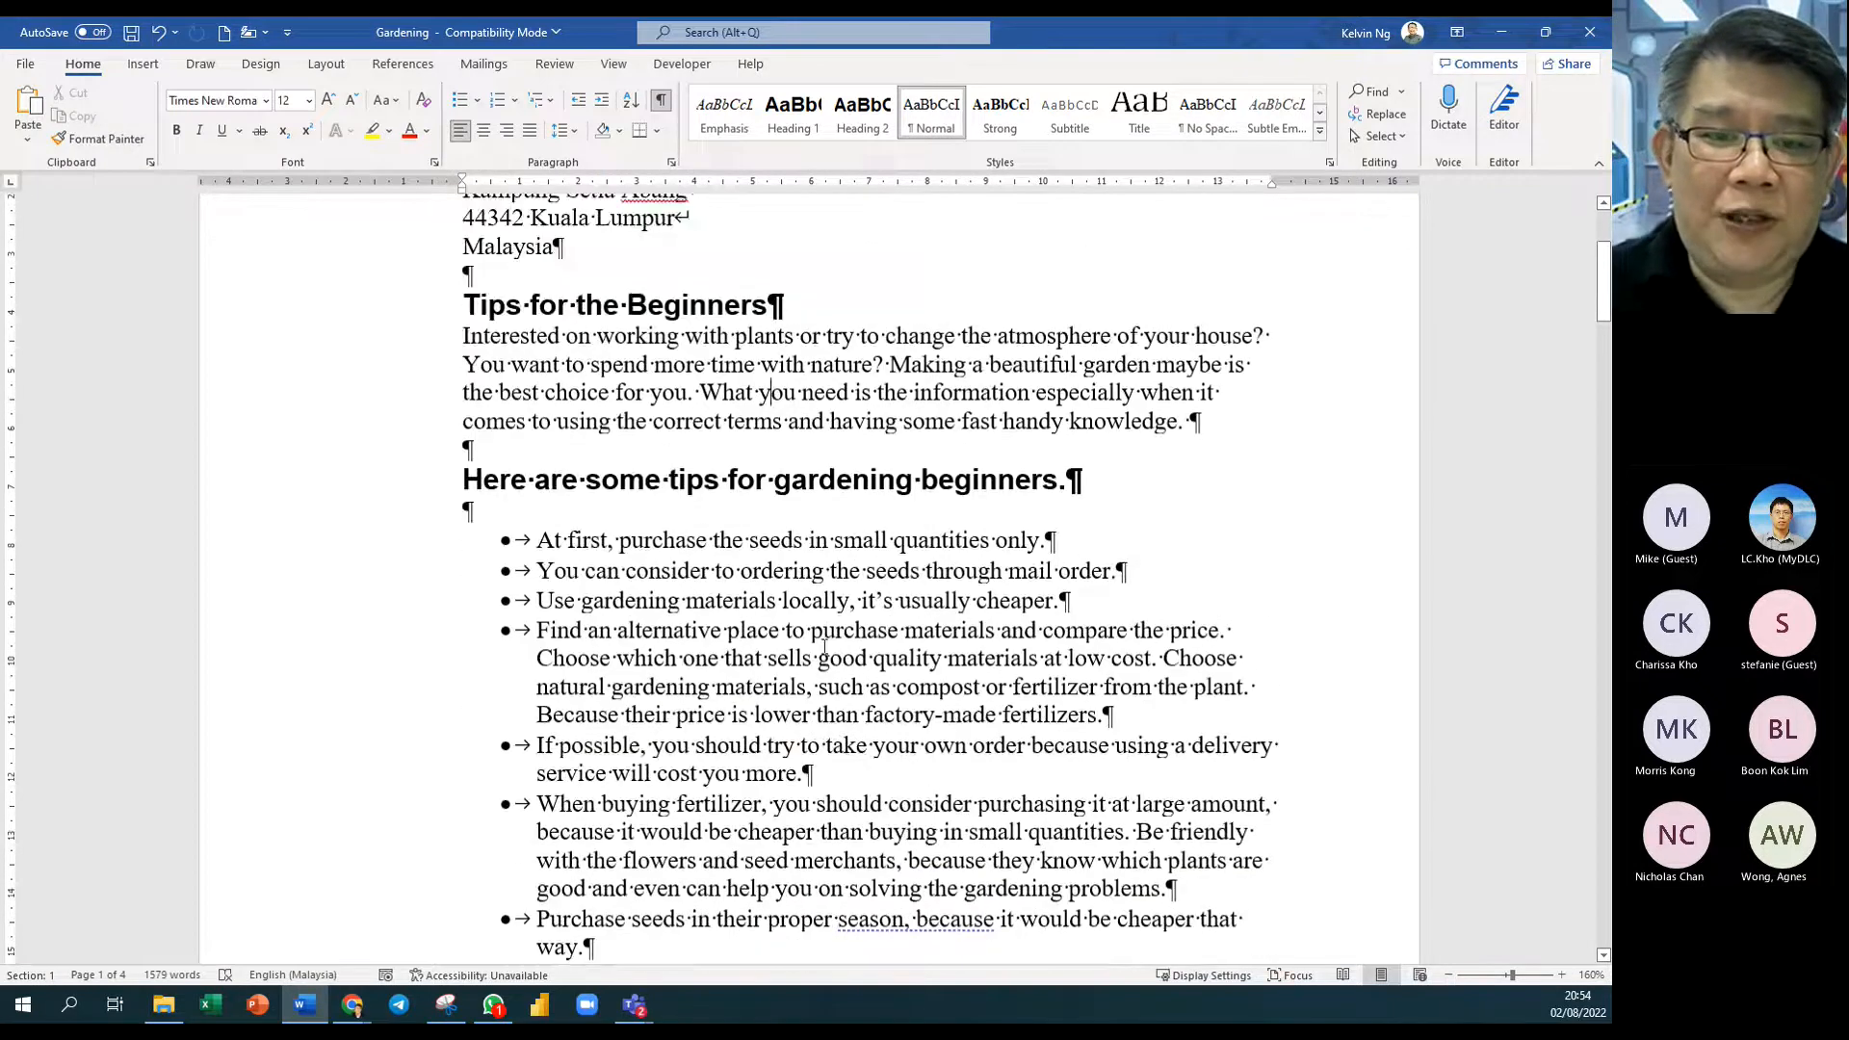
pyautogui.scroll(1, 824, 647)
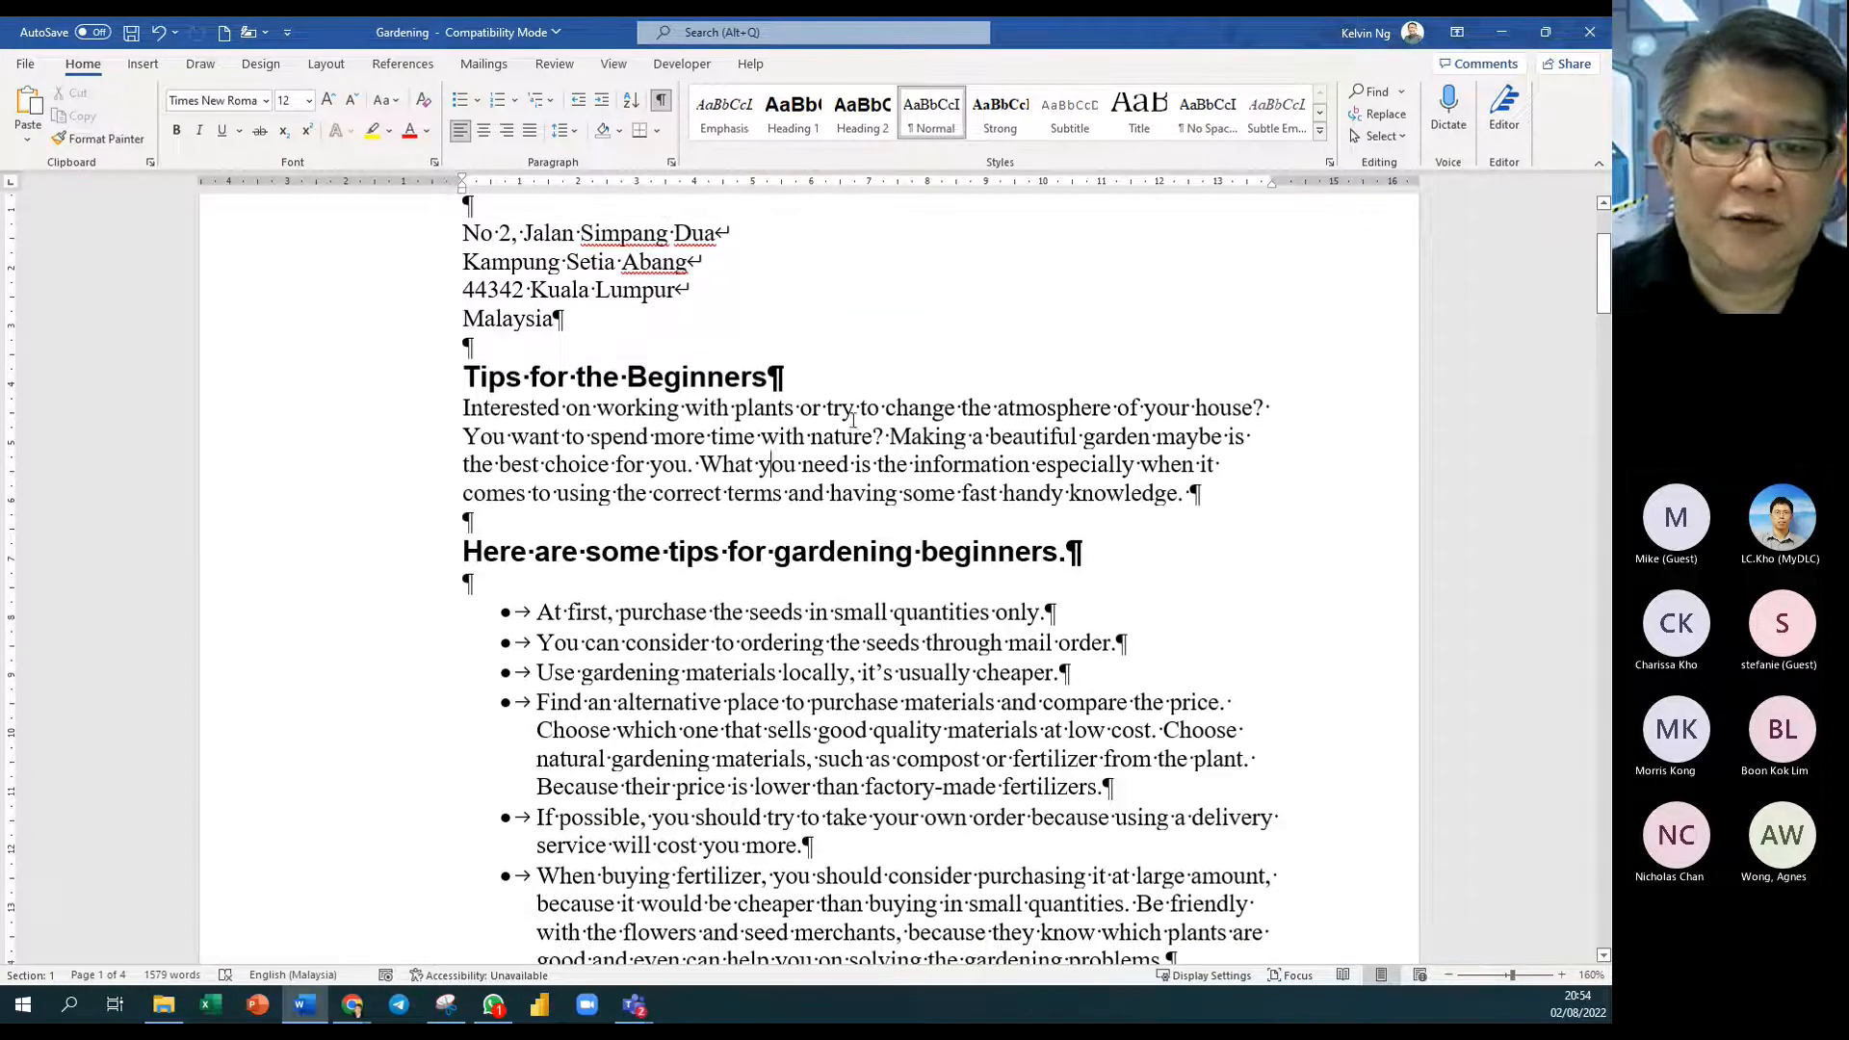
pyautogui.scroll(2, 853, 420)
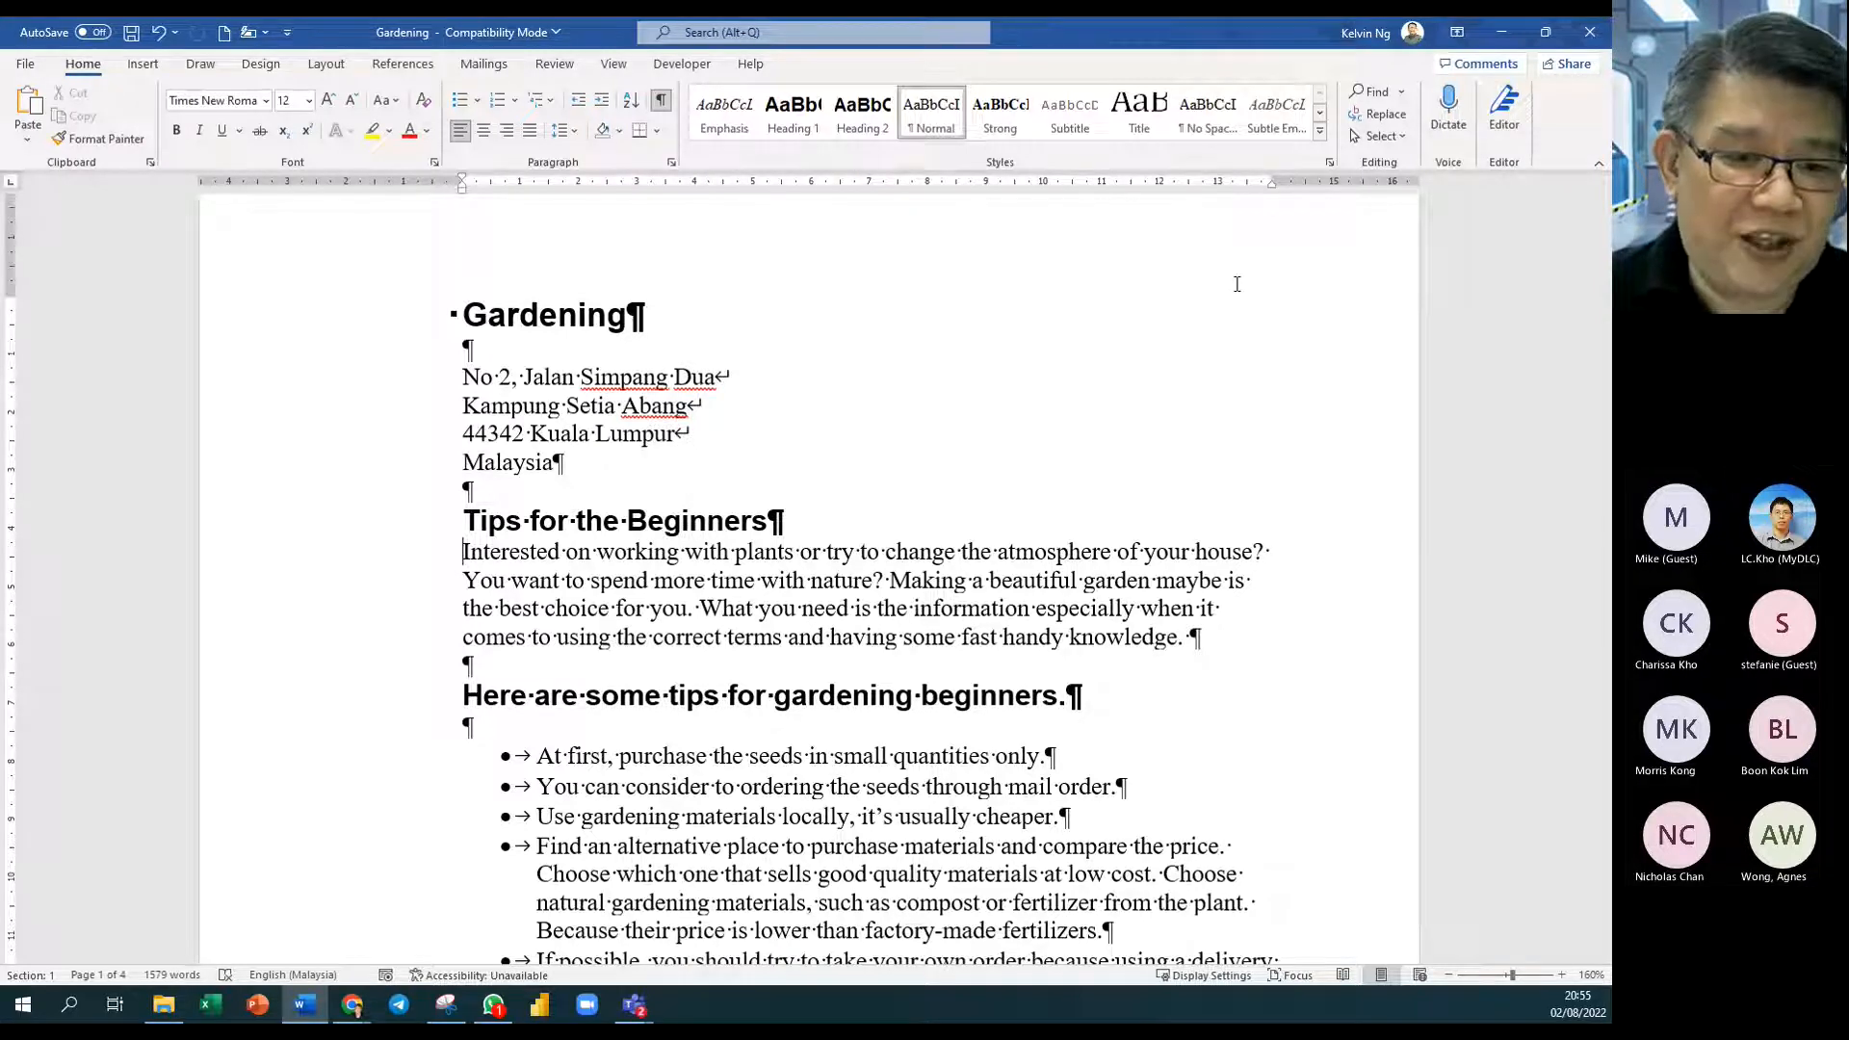
pyautogui.hotkey('shift', 'Right')
pyautogui.hotkey('shift', 'Right')
pyautogui.hotkey('shift', 'Right')
pyautogui.hotkey('shift', 'Right')
pyautogui.hotkey('shift', 'Right')
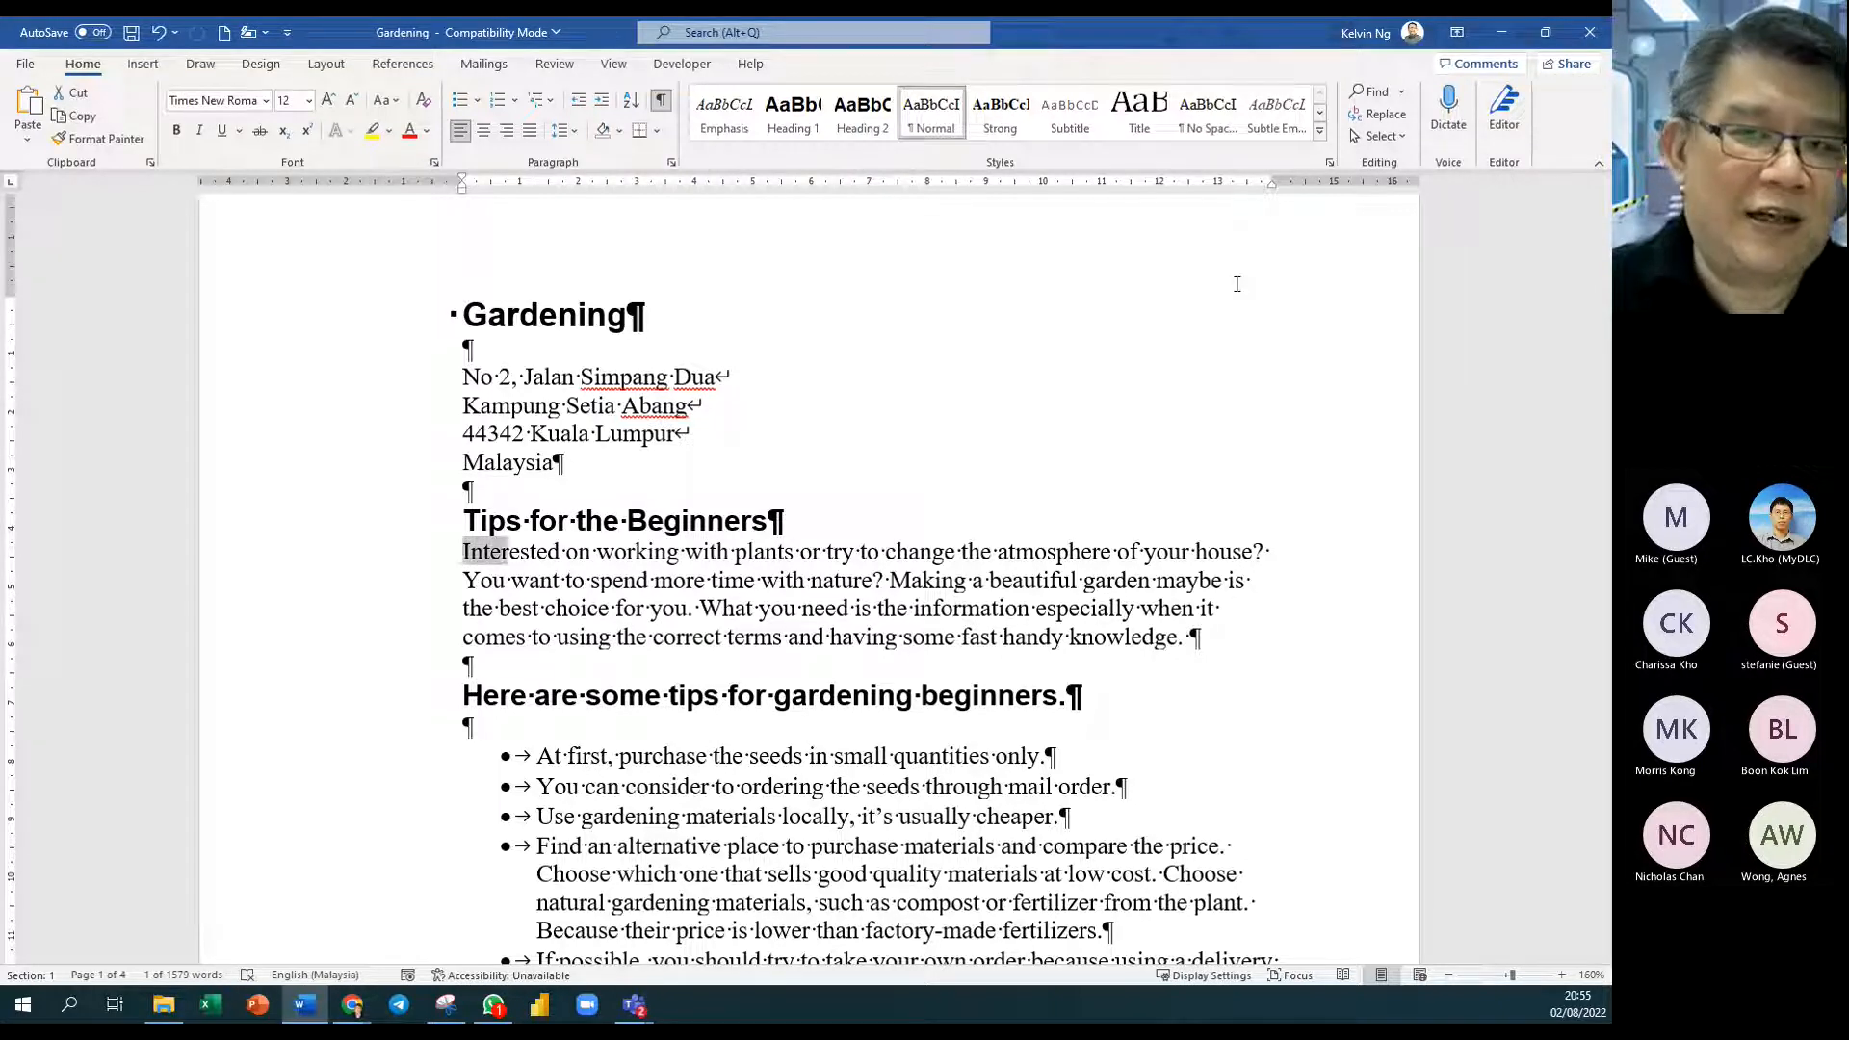
pyautogui.hotkey('shift', 'Right')
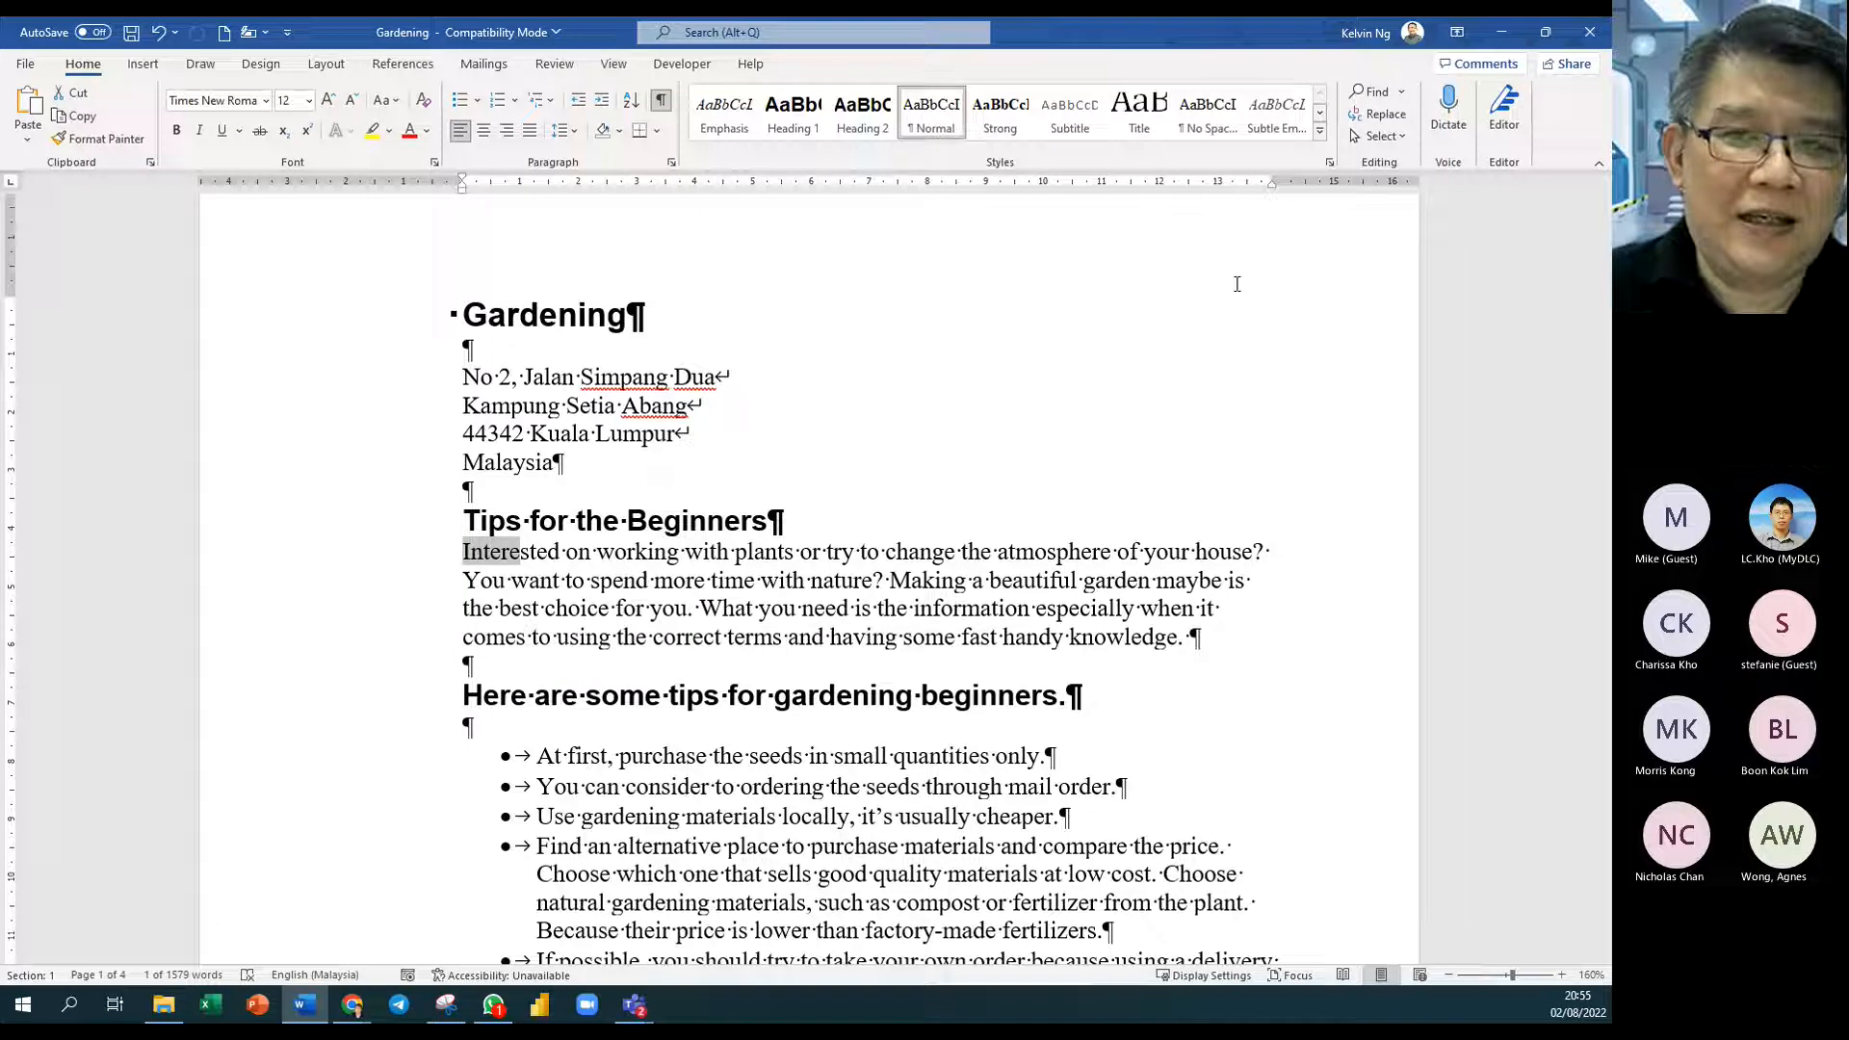
pyautogui.hotkey('shift', 'Right')
pyautogui.hotkey('shift', 'Right')
pyautogui.hotkey('shift', 'Right')
pyautogui.hotkey('shift', 'Right')
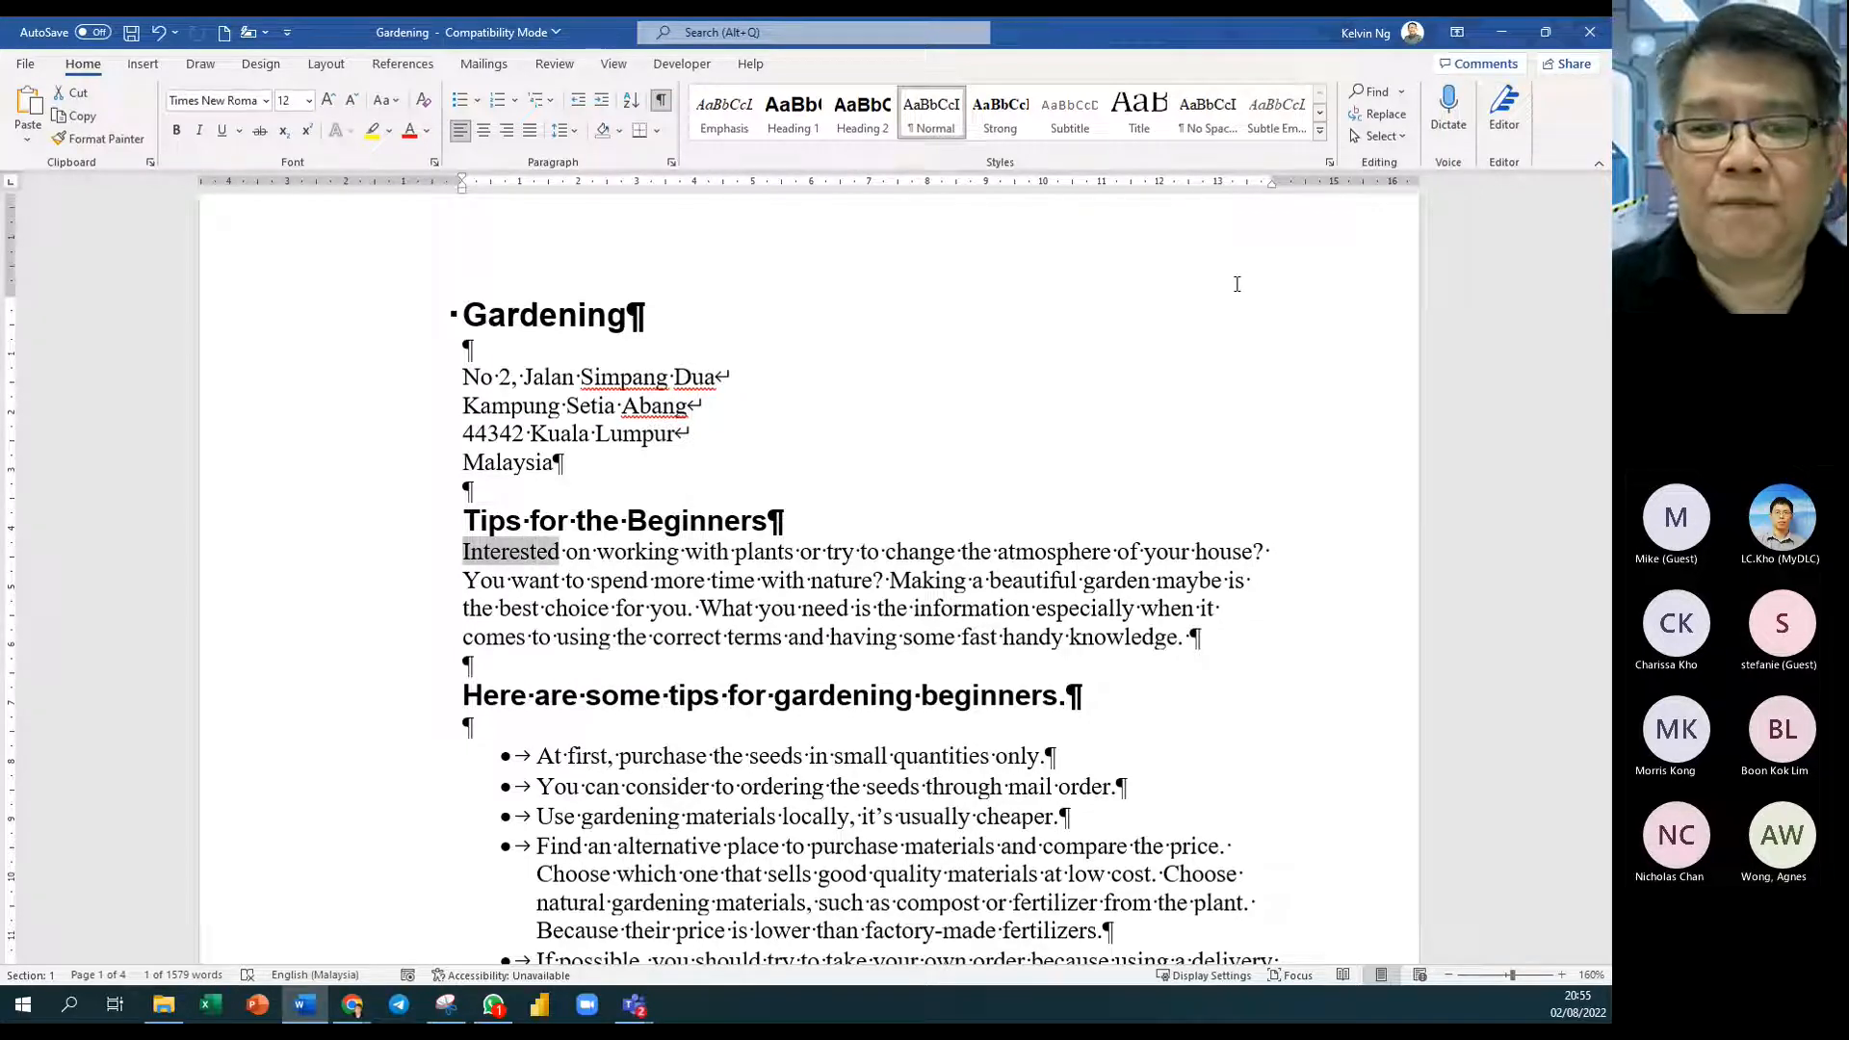
pyautogui.press('Left')
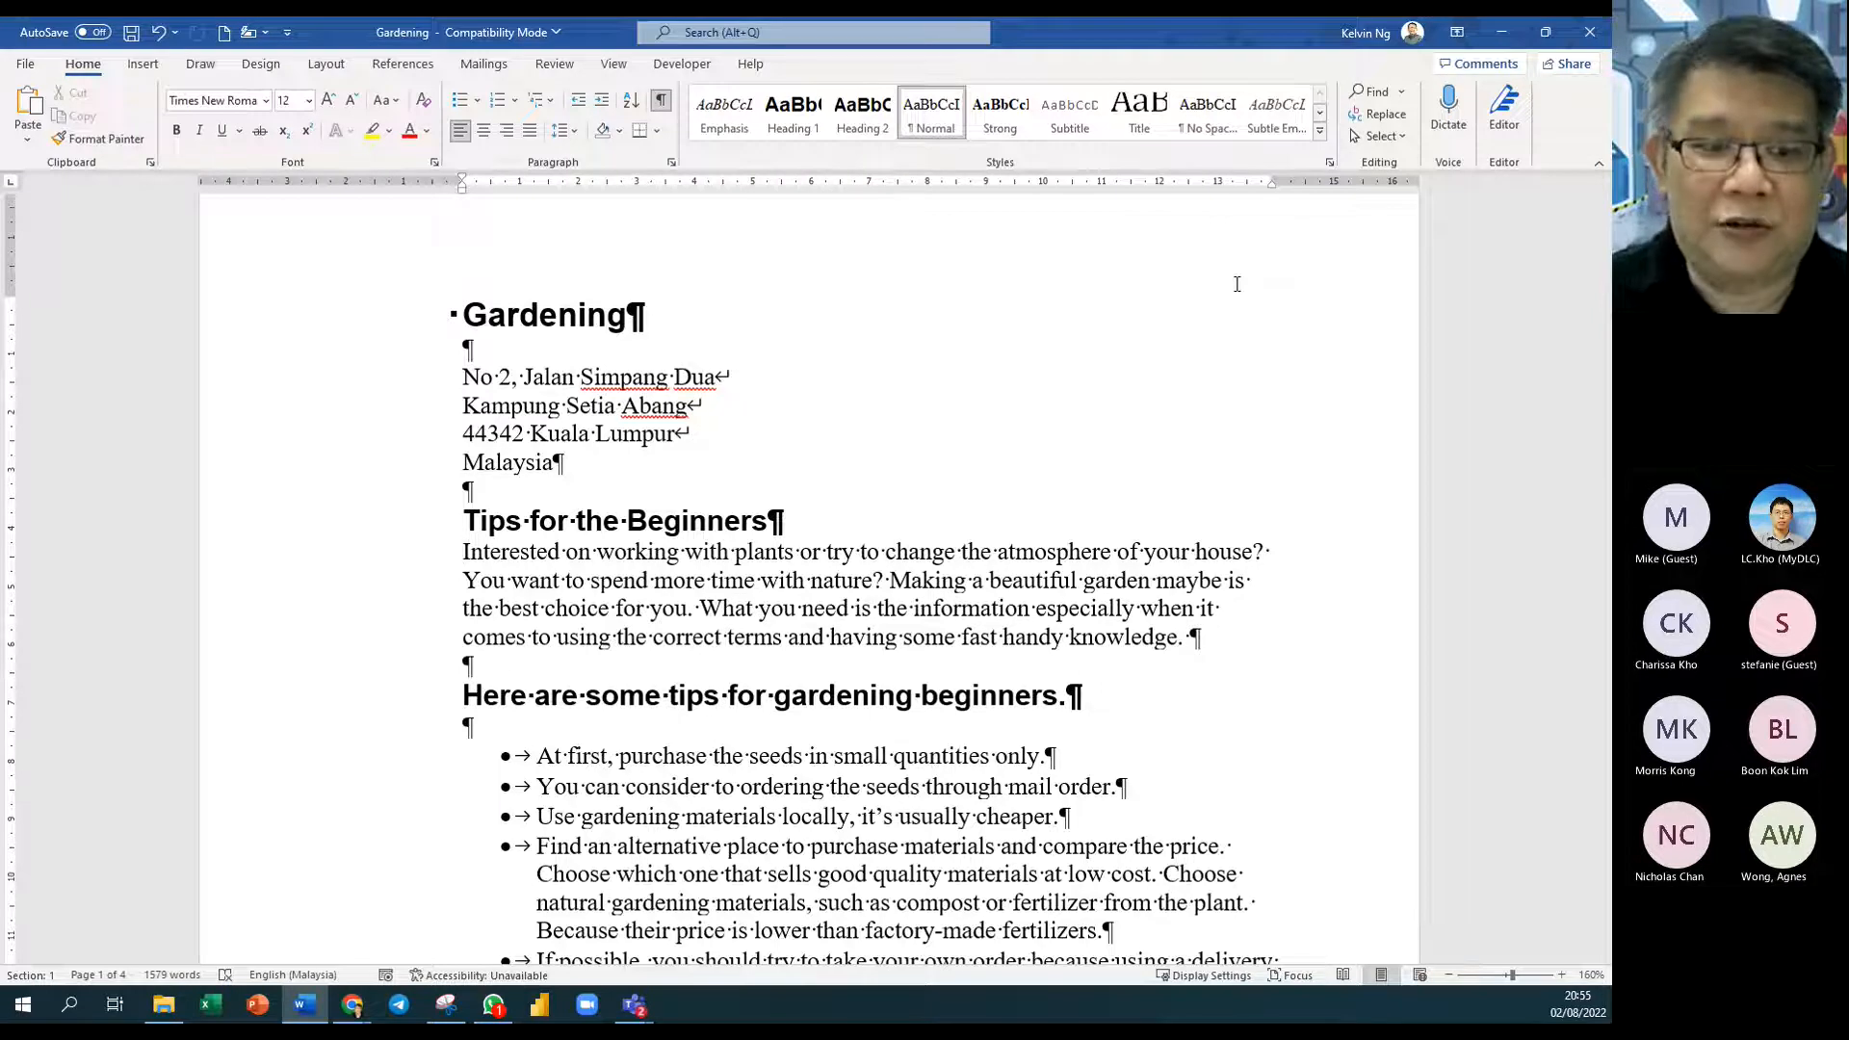
# Step: Extend a selection word by word from "Interested" through "change" in the paragraph's first line, then clear it
pyautogui.hotkey('ctrl', 'shift', 'Right')
pyautogui.hotkey('ctrl', 'shift', 'Right')
pyautogui.hotkey('ctrl', 'shift', 'Right')
pyautogui.hotkey('ctrl', 'shift', 'Right')
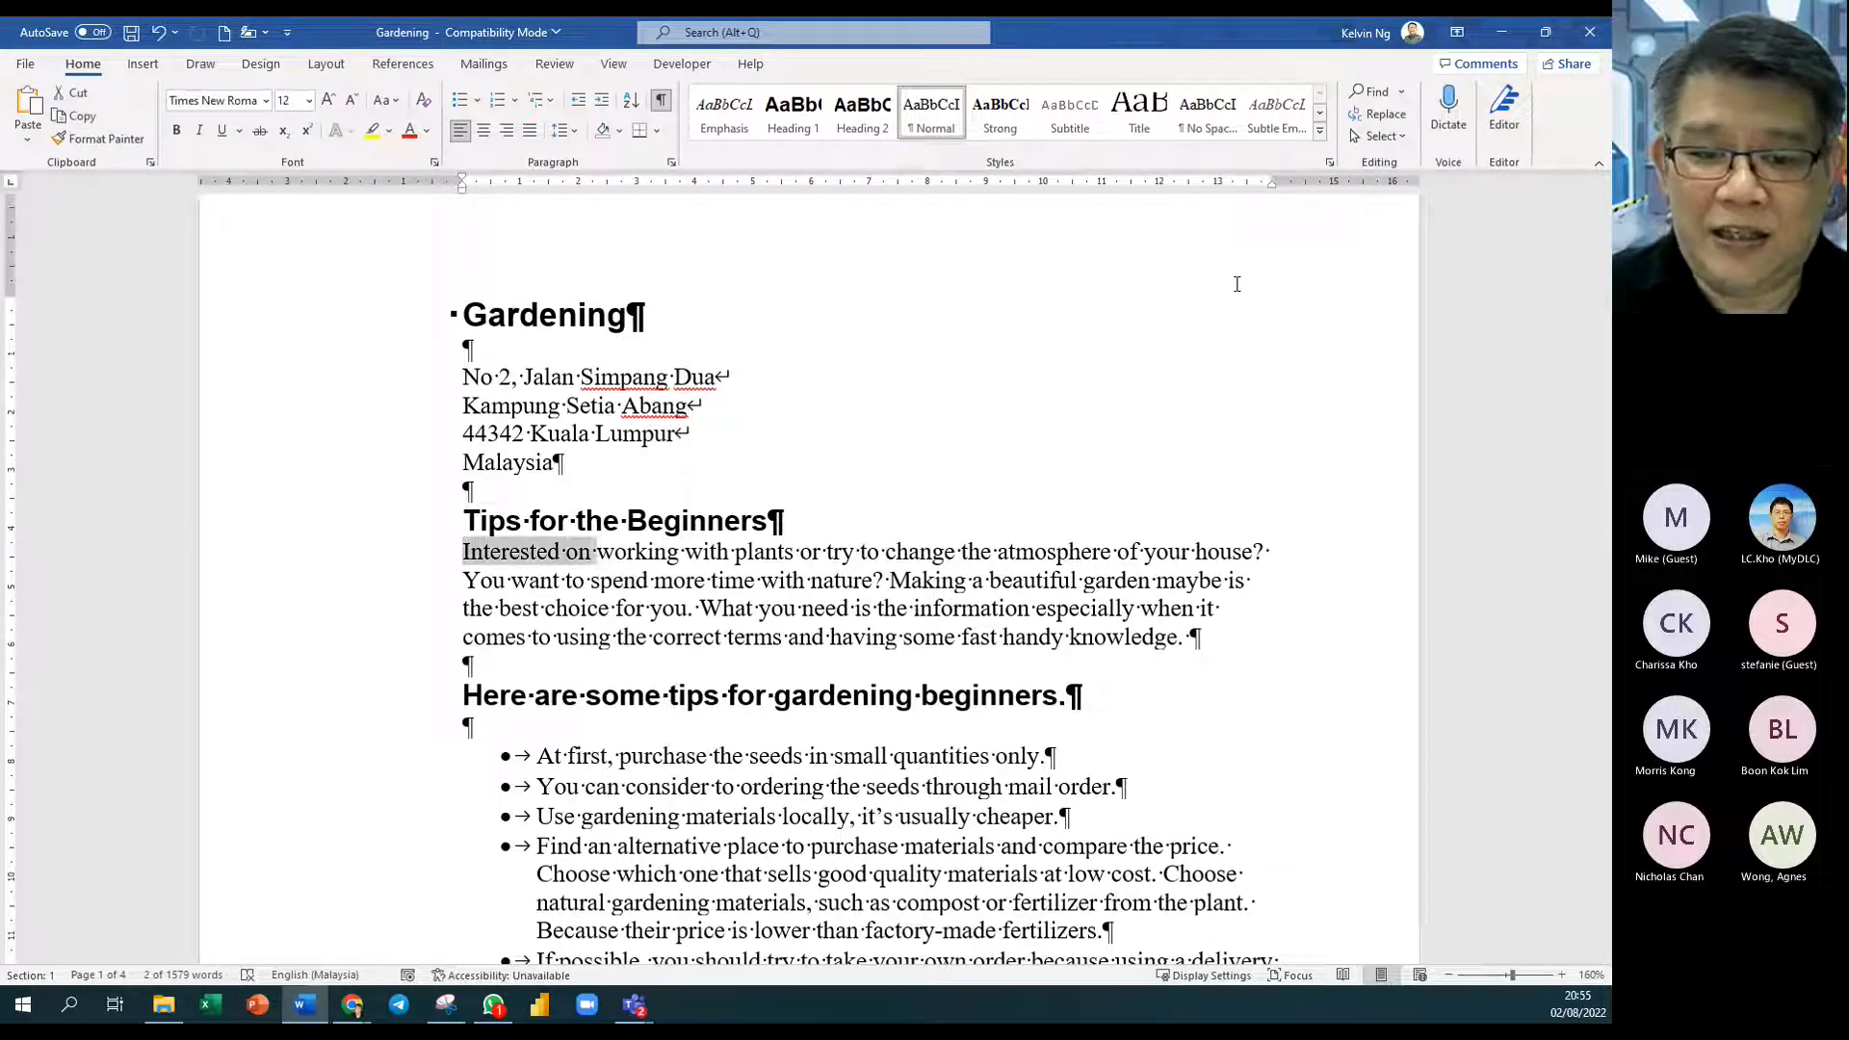
pyautogui.hotkey('ctrl', 'shift', 'Right')
pyautogui.hotkey('ctrl', 'shift', 'Right')
pyautogui.hotkey('ctrl', 'shift', 'Right')
pyautogui.hotkey('ctrl', 'shift', 'Right')
pyautogui.hotkey('ctrl', 'shift', 'Right')
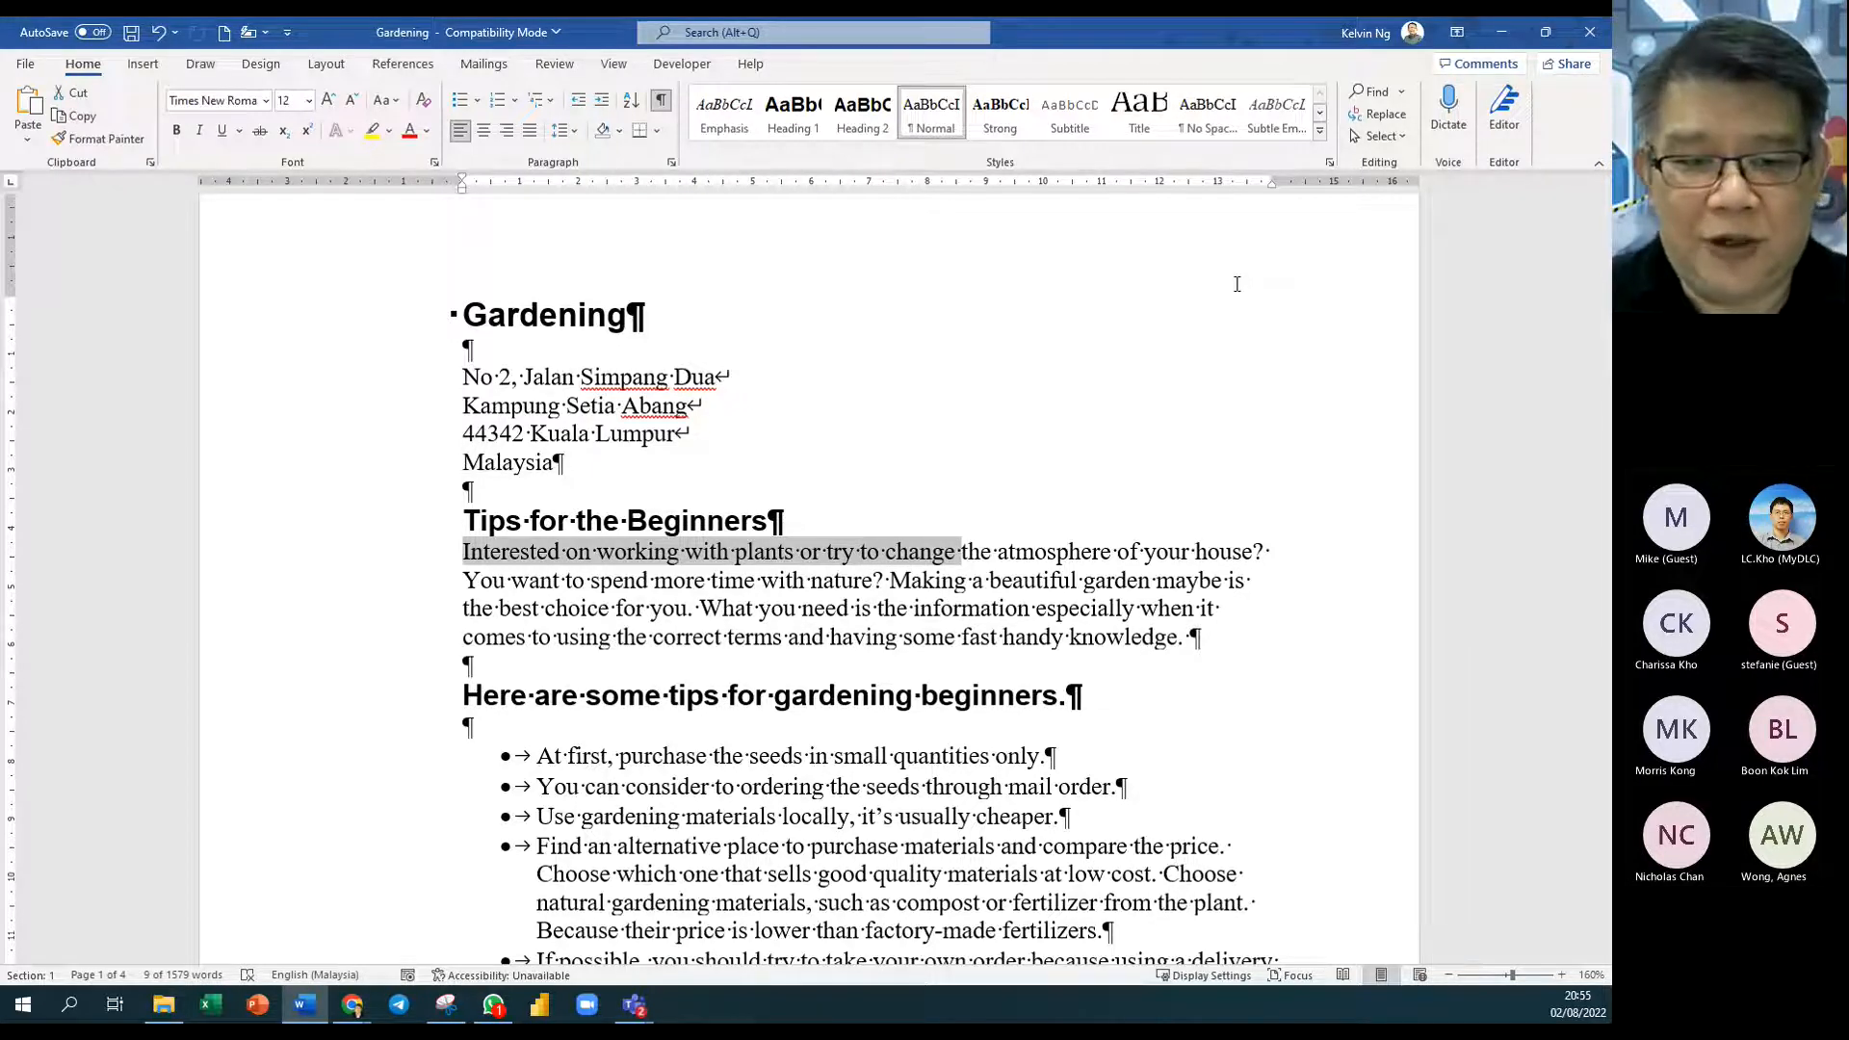
pyautogui.click(1238, 284)
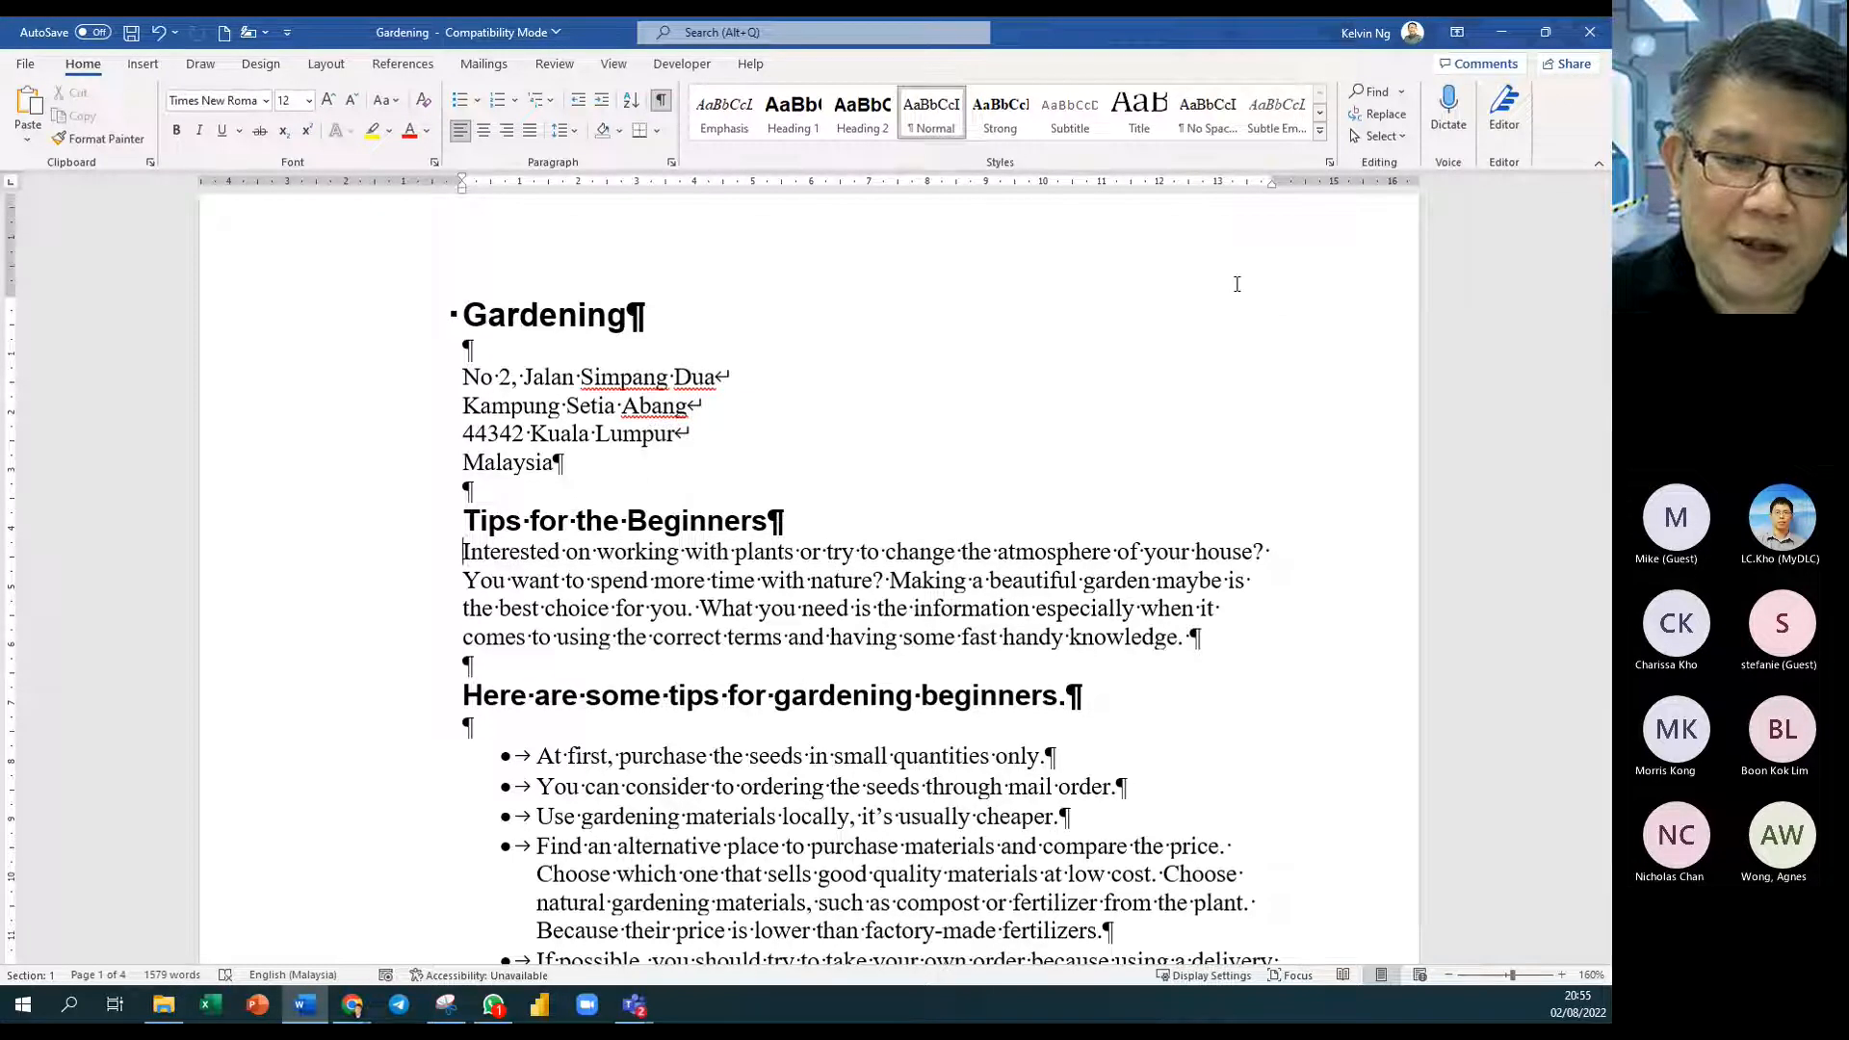
# Step: Compare selecting the whole "Interested on working with plants" paragraph at once with selecting its first three lines line by line, clearing each selection
pyautogui.hotkey('ctrl', 'shift', 'Down')
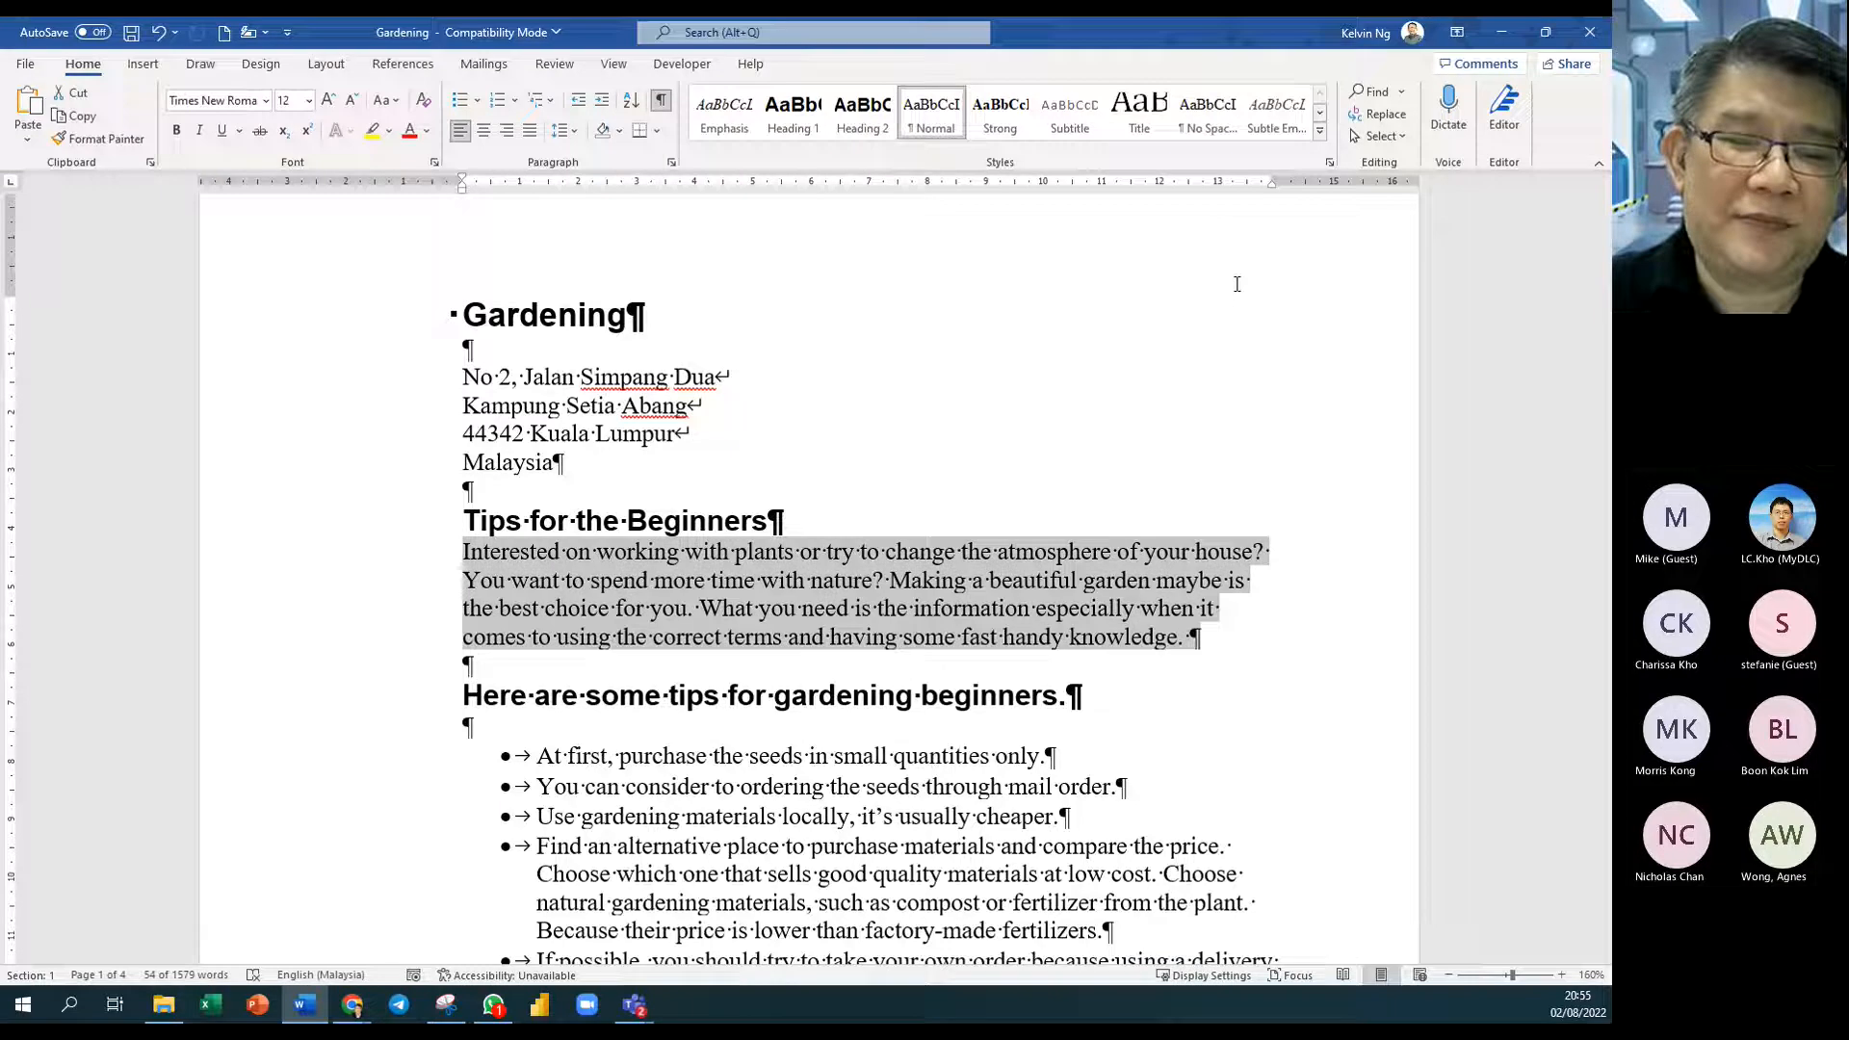
pyautogui.press('Left')
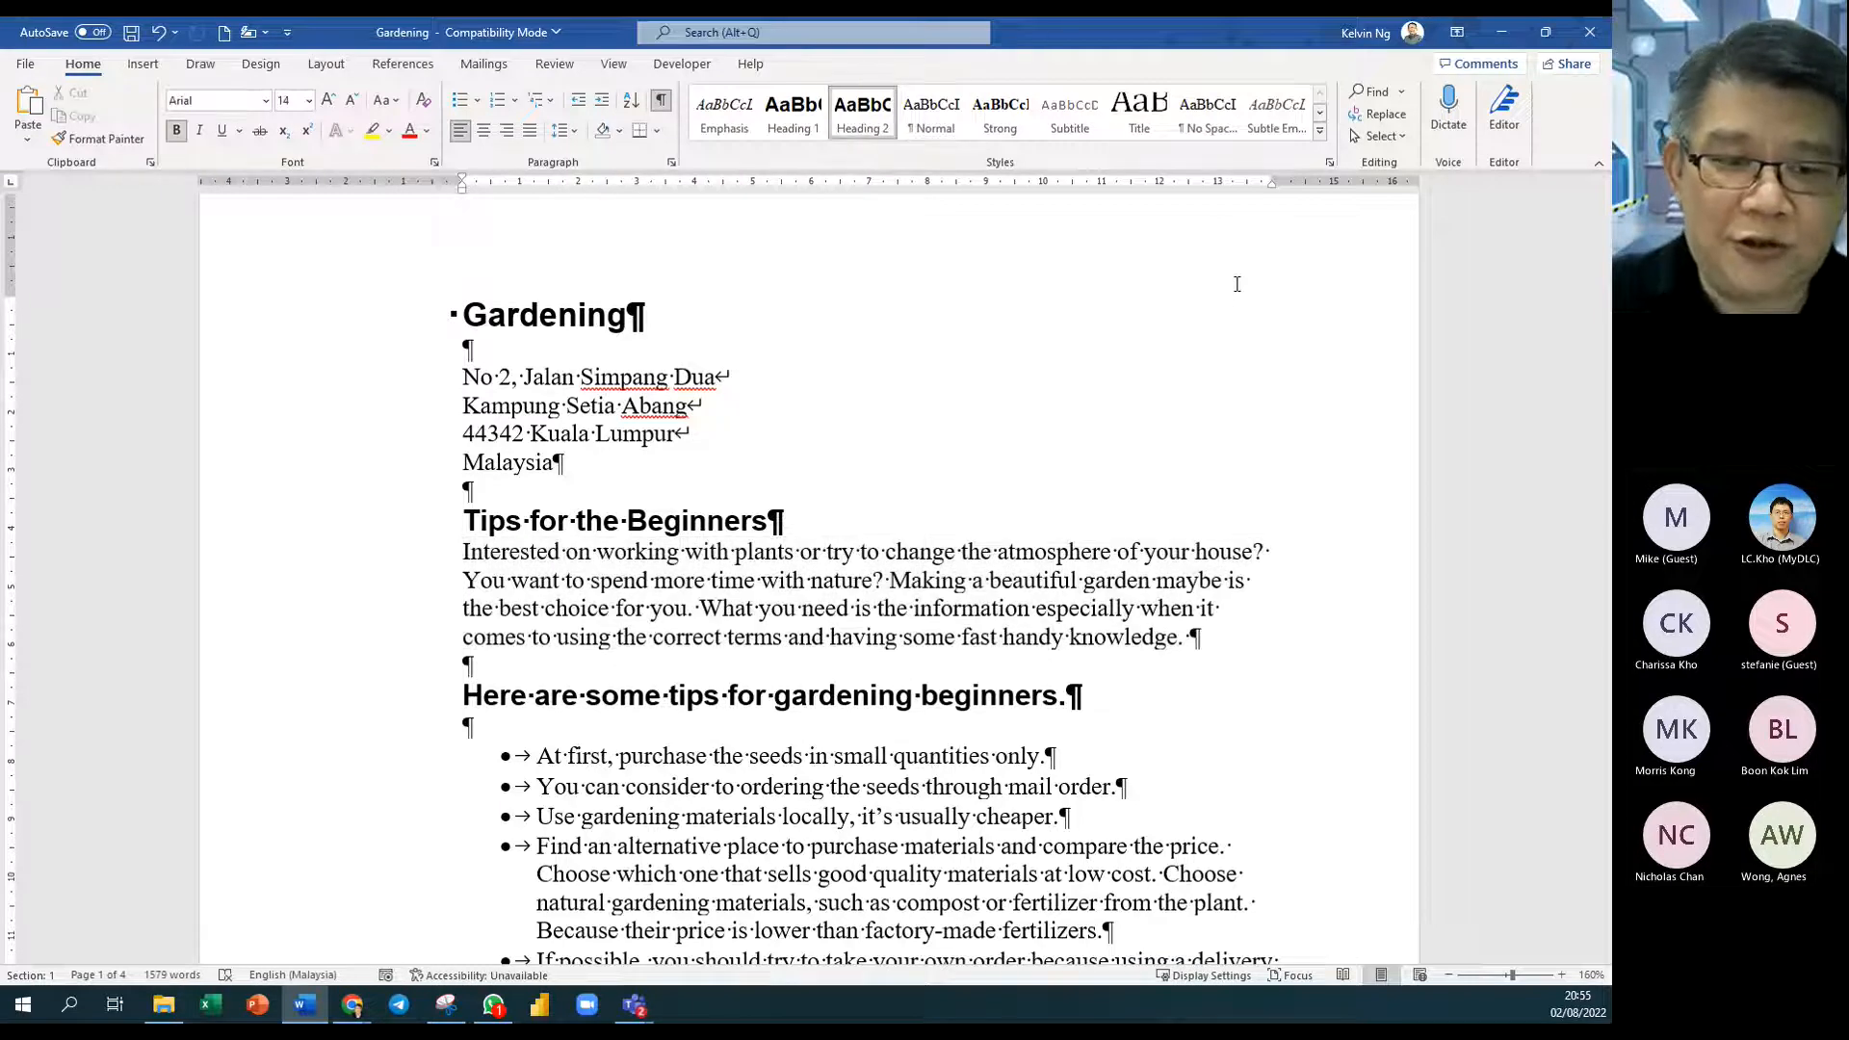
pyautogui.hotkey('shift', 'Down')
pyautogui.hotkey('shift', 'Down')
pyautogui.hotkey('shift', 'Down')
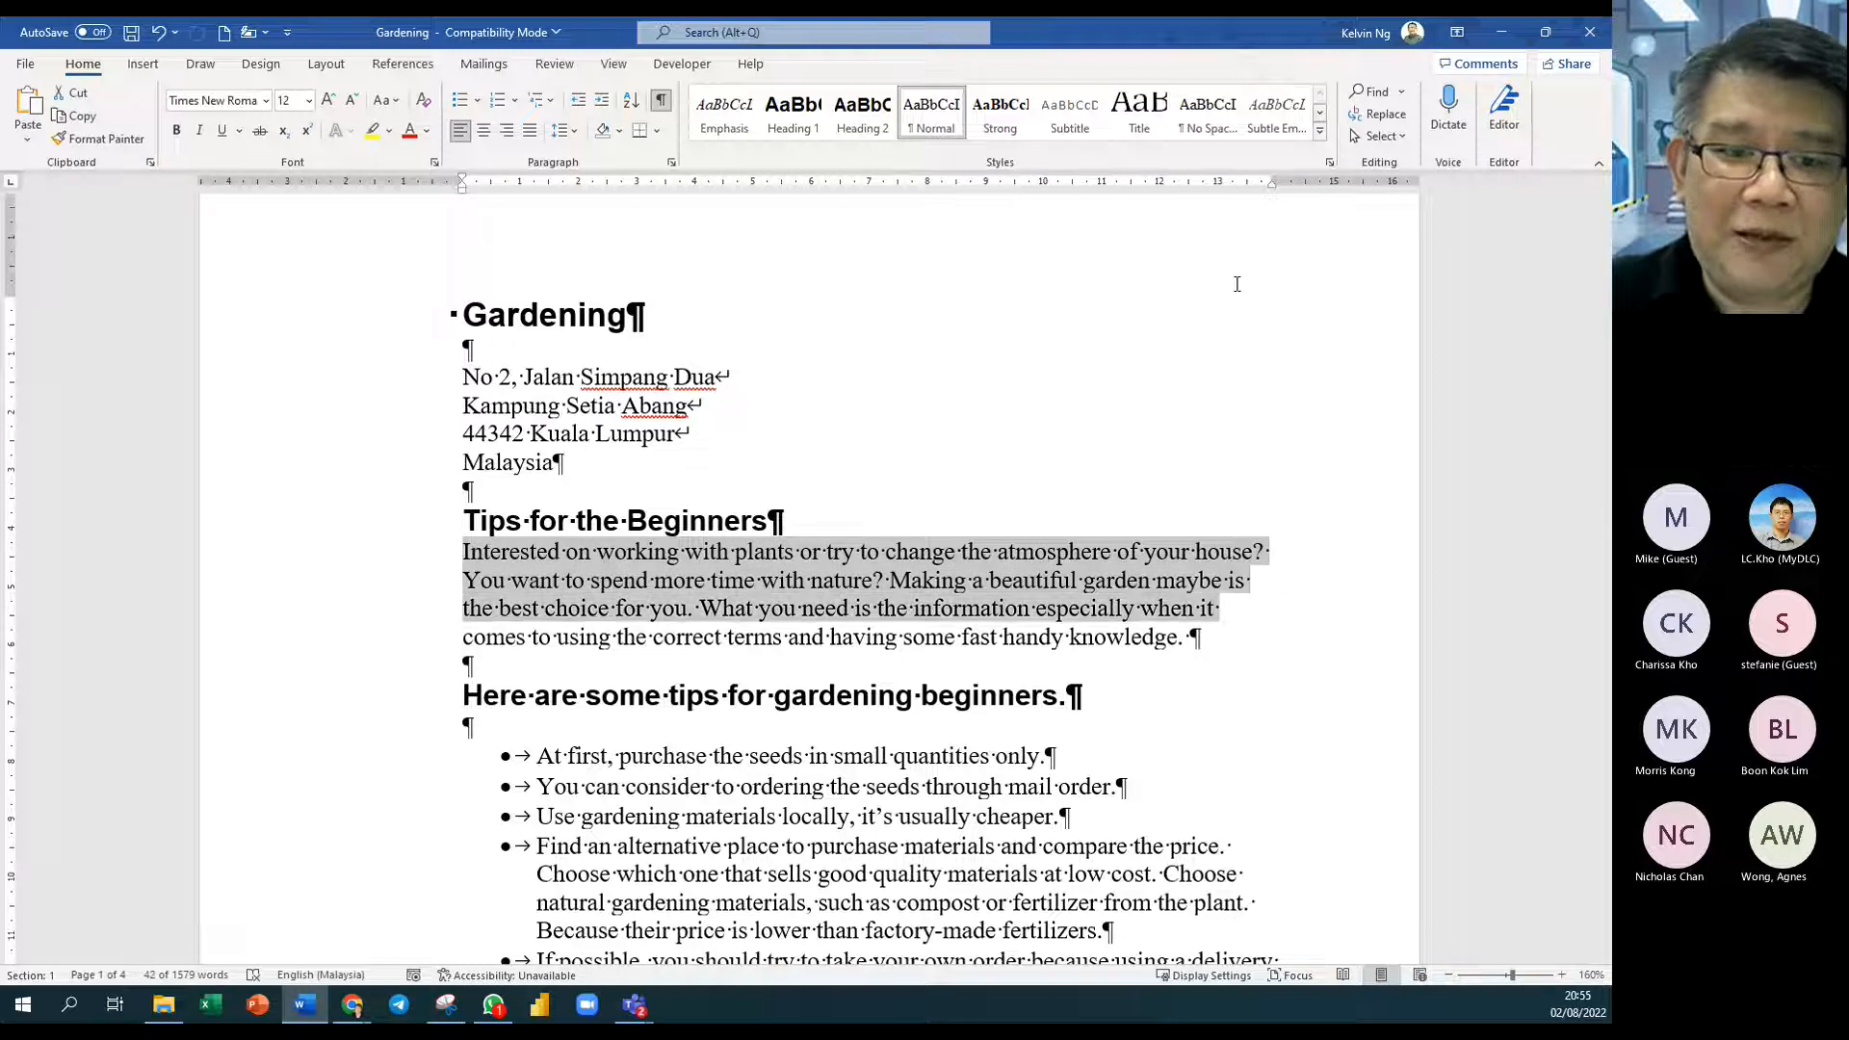
pyautogui.press('Left')
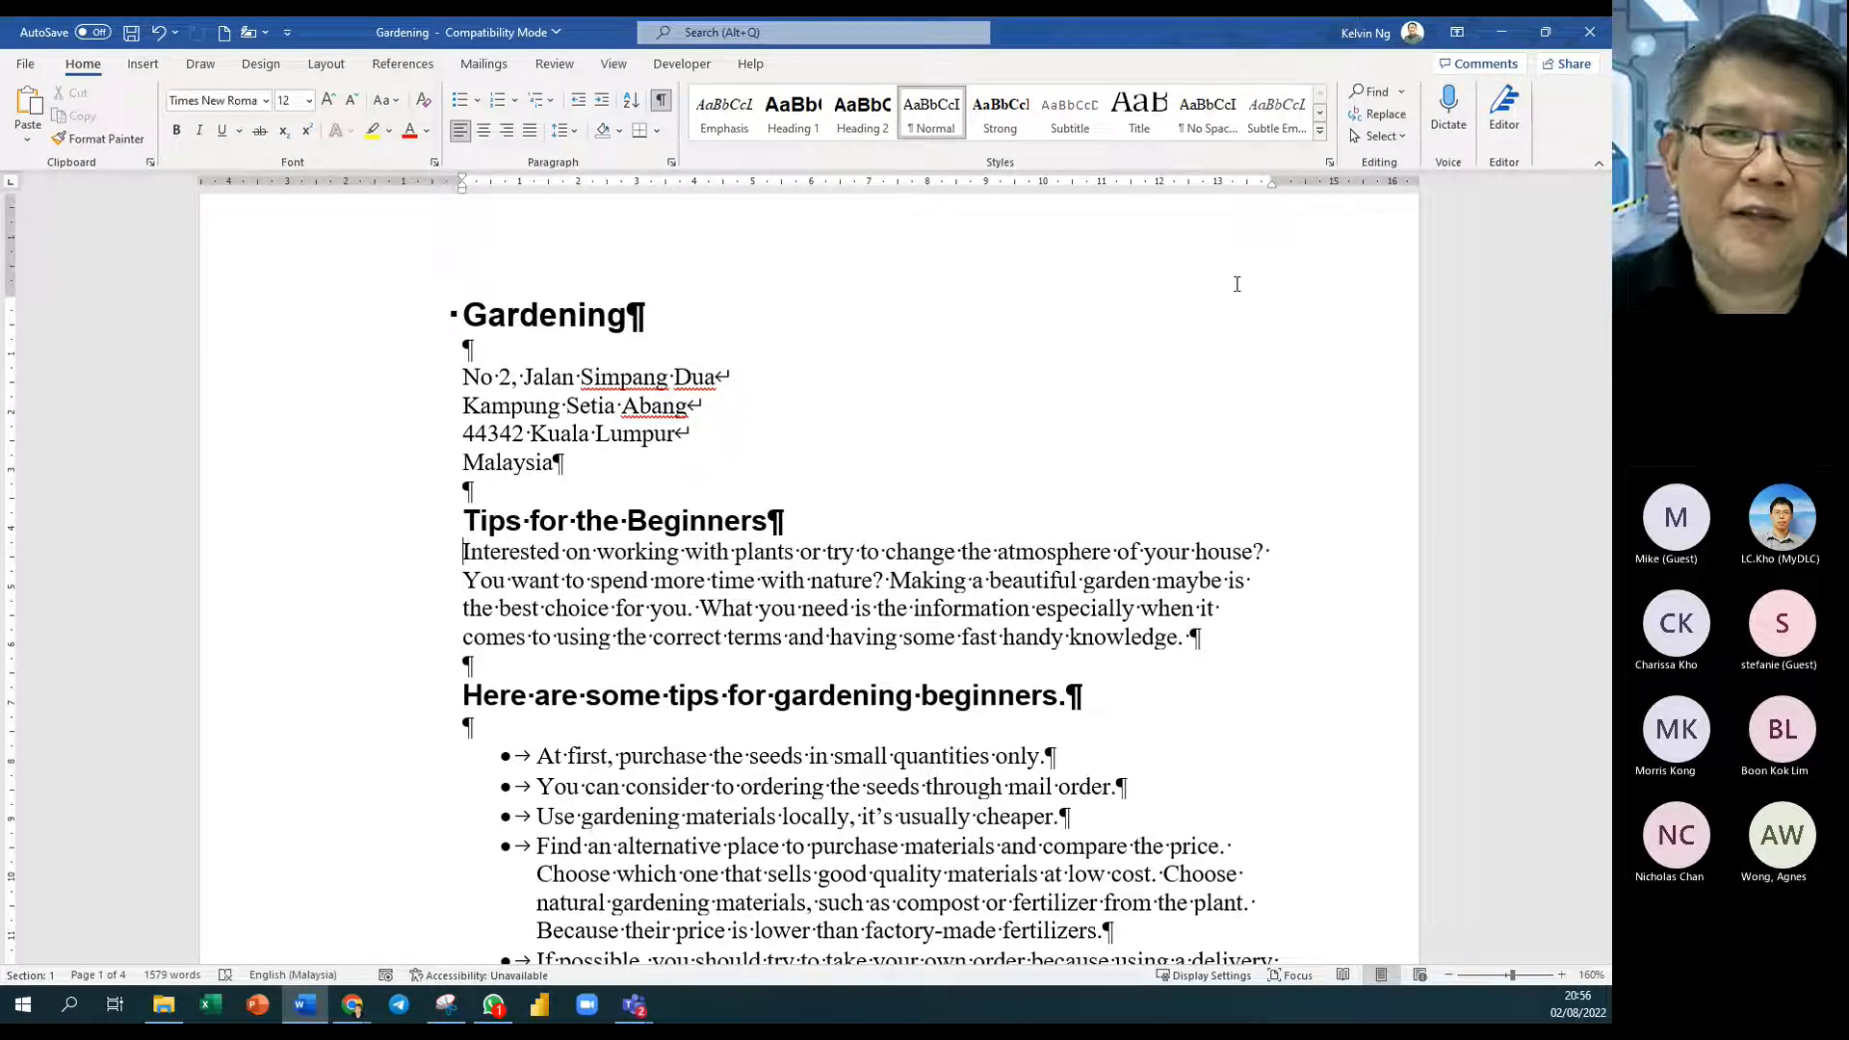
pyautogui.hotkey('ctrl', 'shift', 'Down')
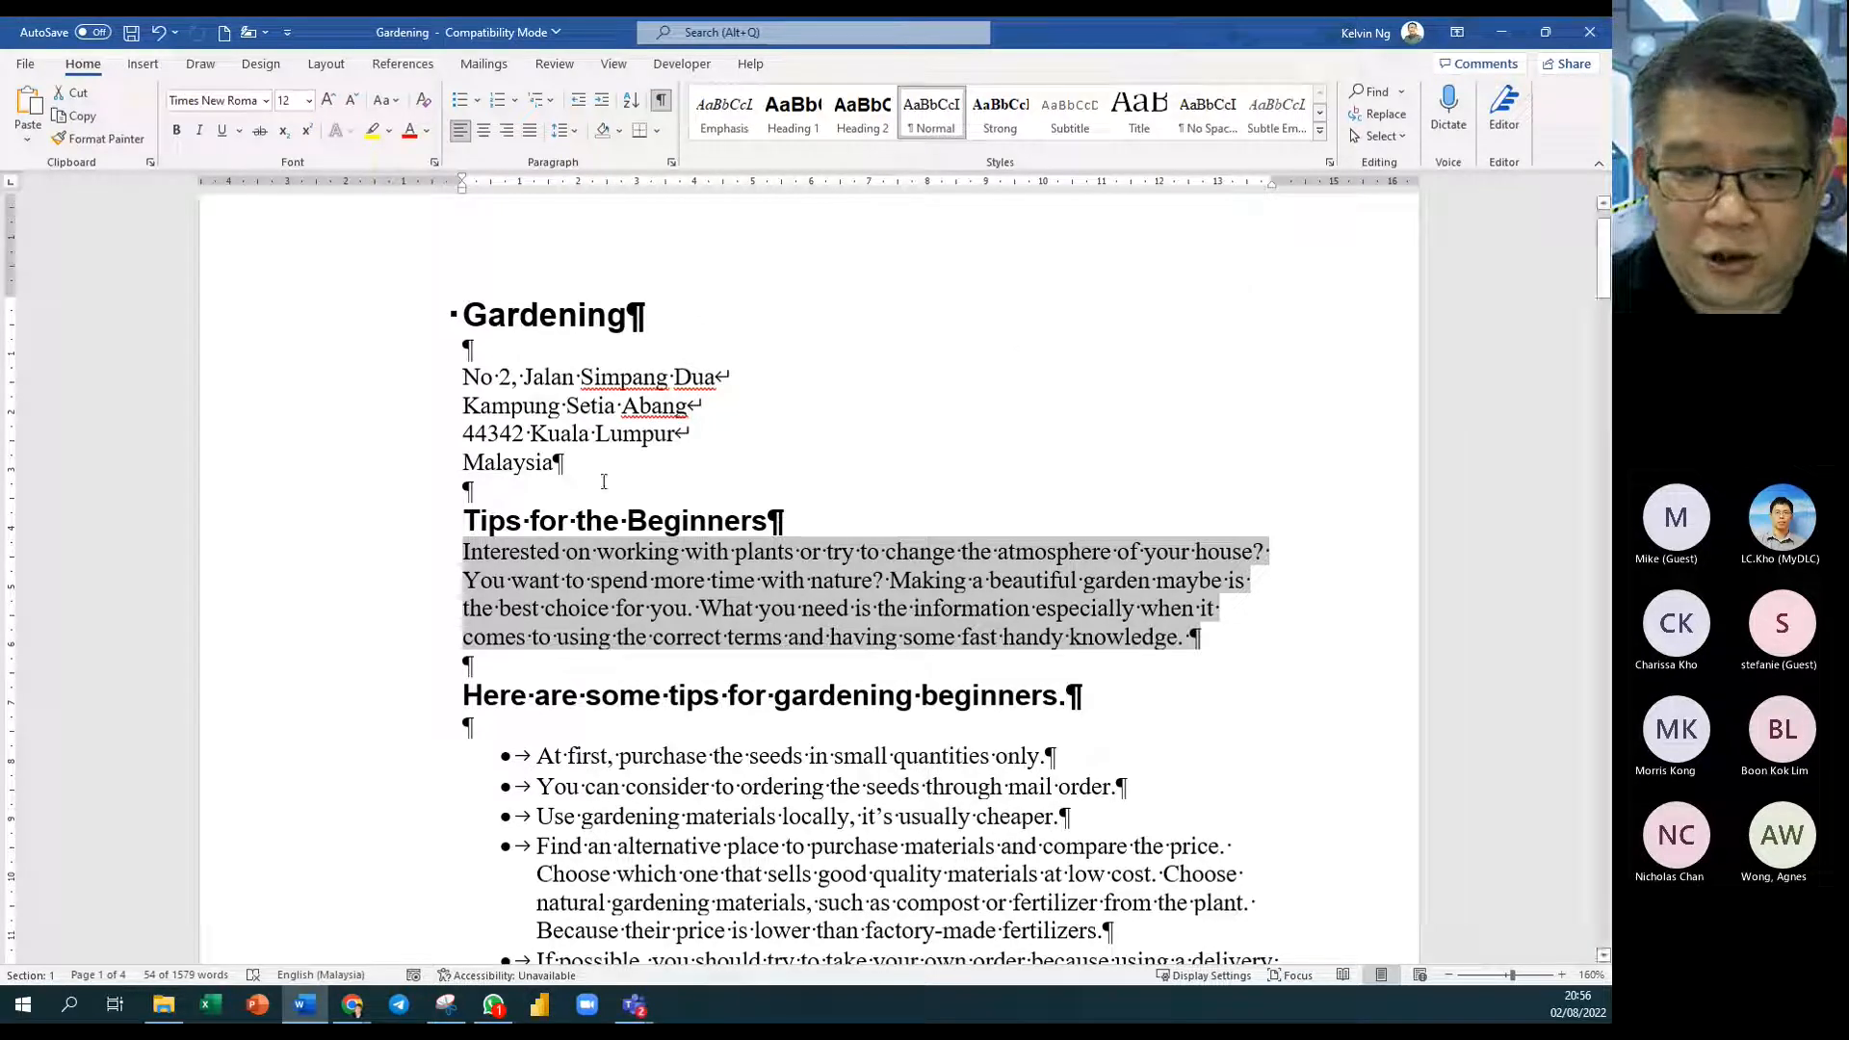
pyautogui.click(584, 567)
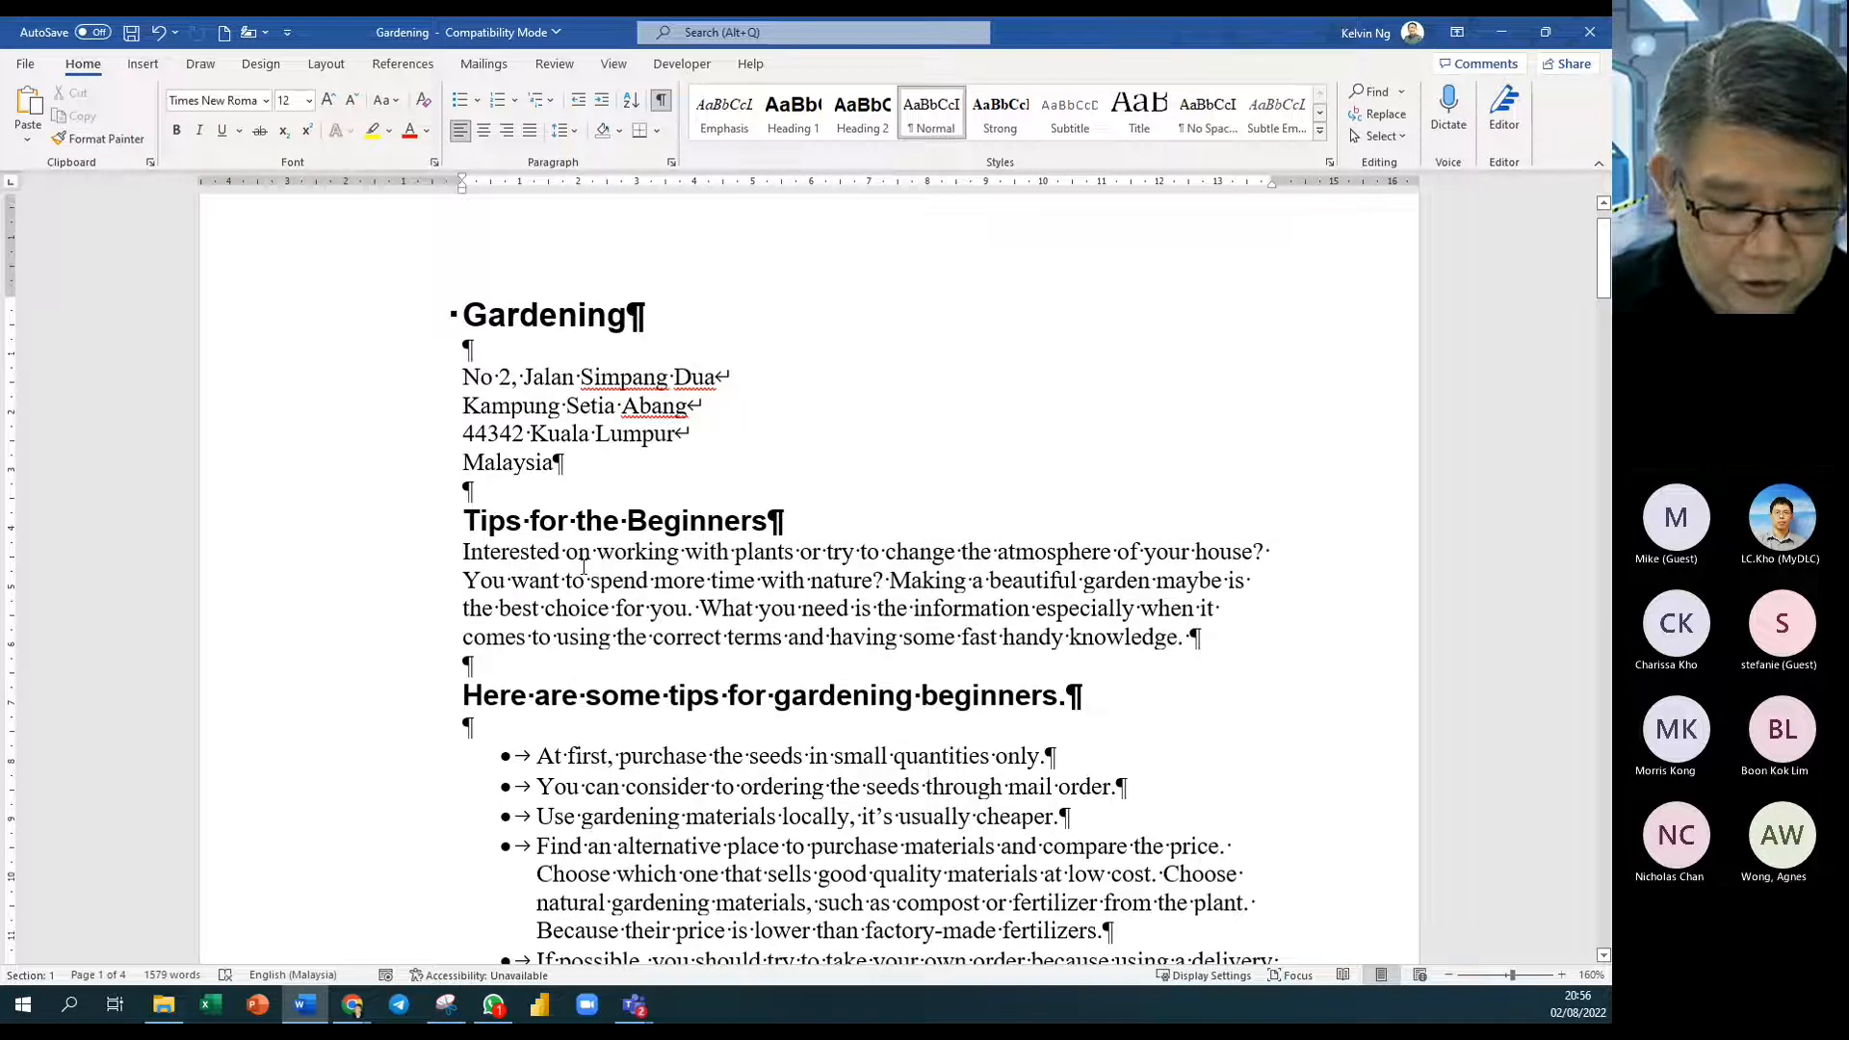
# Step: Move the insertion point word by word to just before "to change" and select "to ch" character by character
pyautogui.hotkey('ctrl', 'Right')
pyautogui.hotkey('ctrl', 'Right')
pyautogui.hotkey('ctrl', 'Right')
pyautogui.hotkey('ctrl', 'Right')
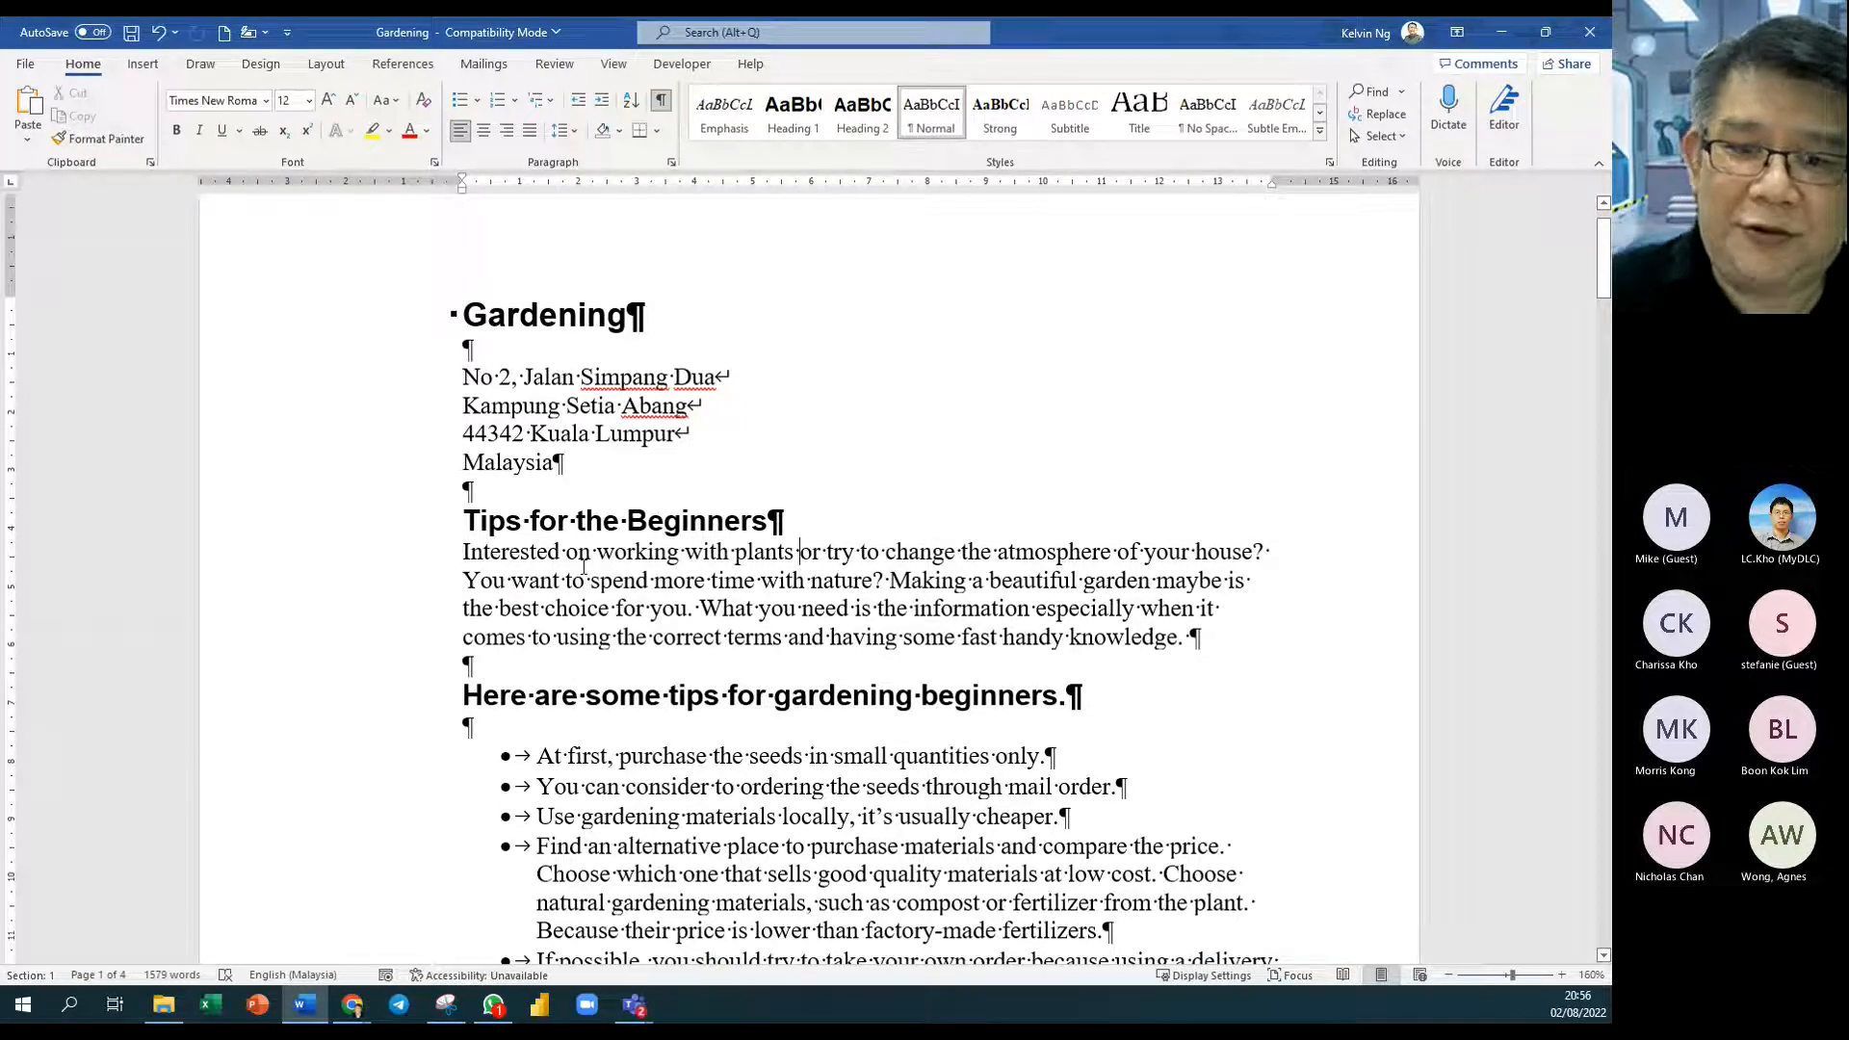
pyautogui.hotkey('ctrl', 'Right')
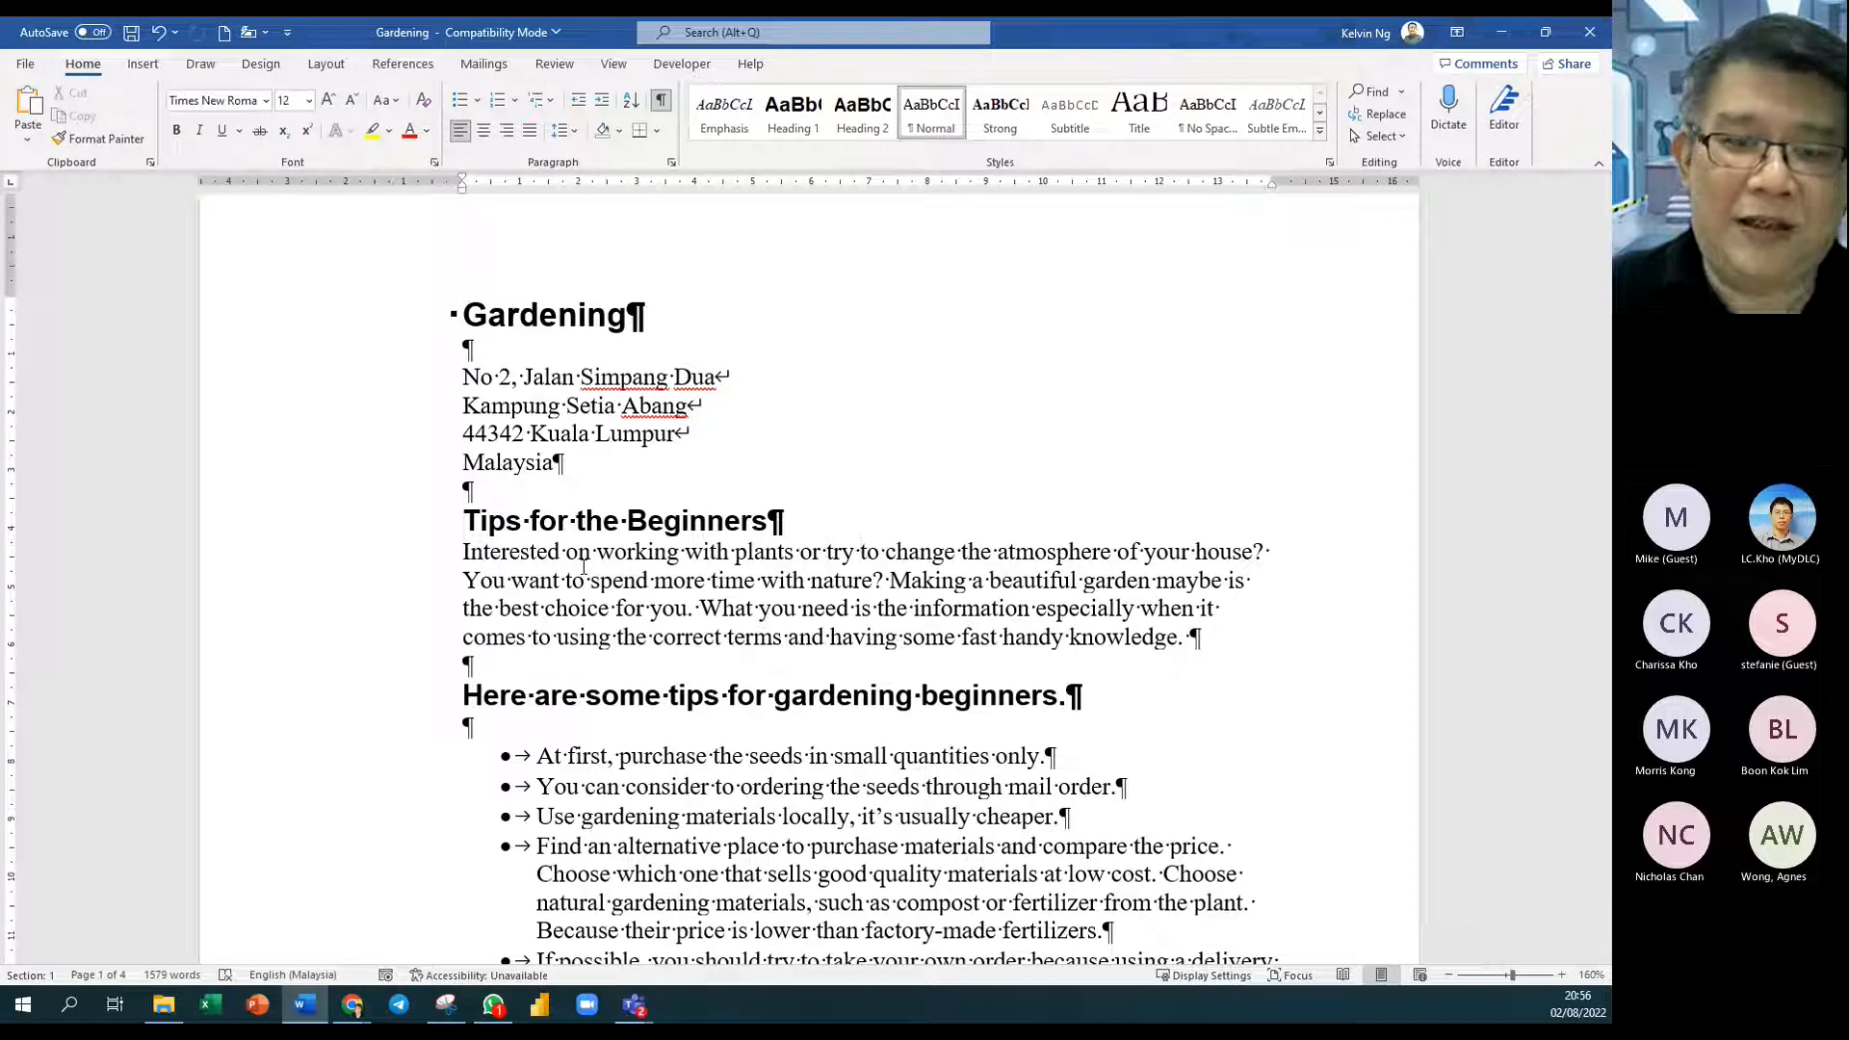
pyautogui.hotkey('shift', 'Right')
pyautogui.hotkey('shift', 'Right')
pyautogui.hotkey('shift', 'Right')
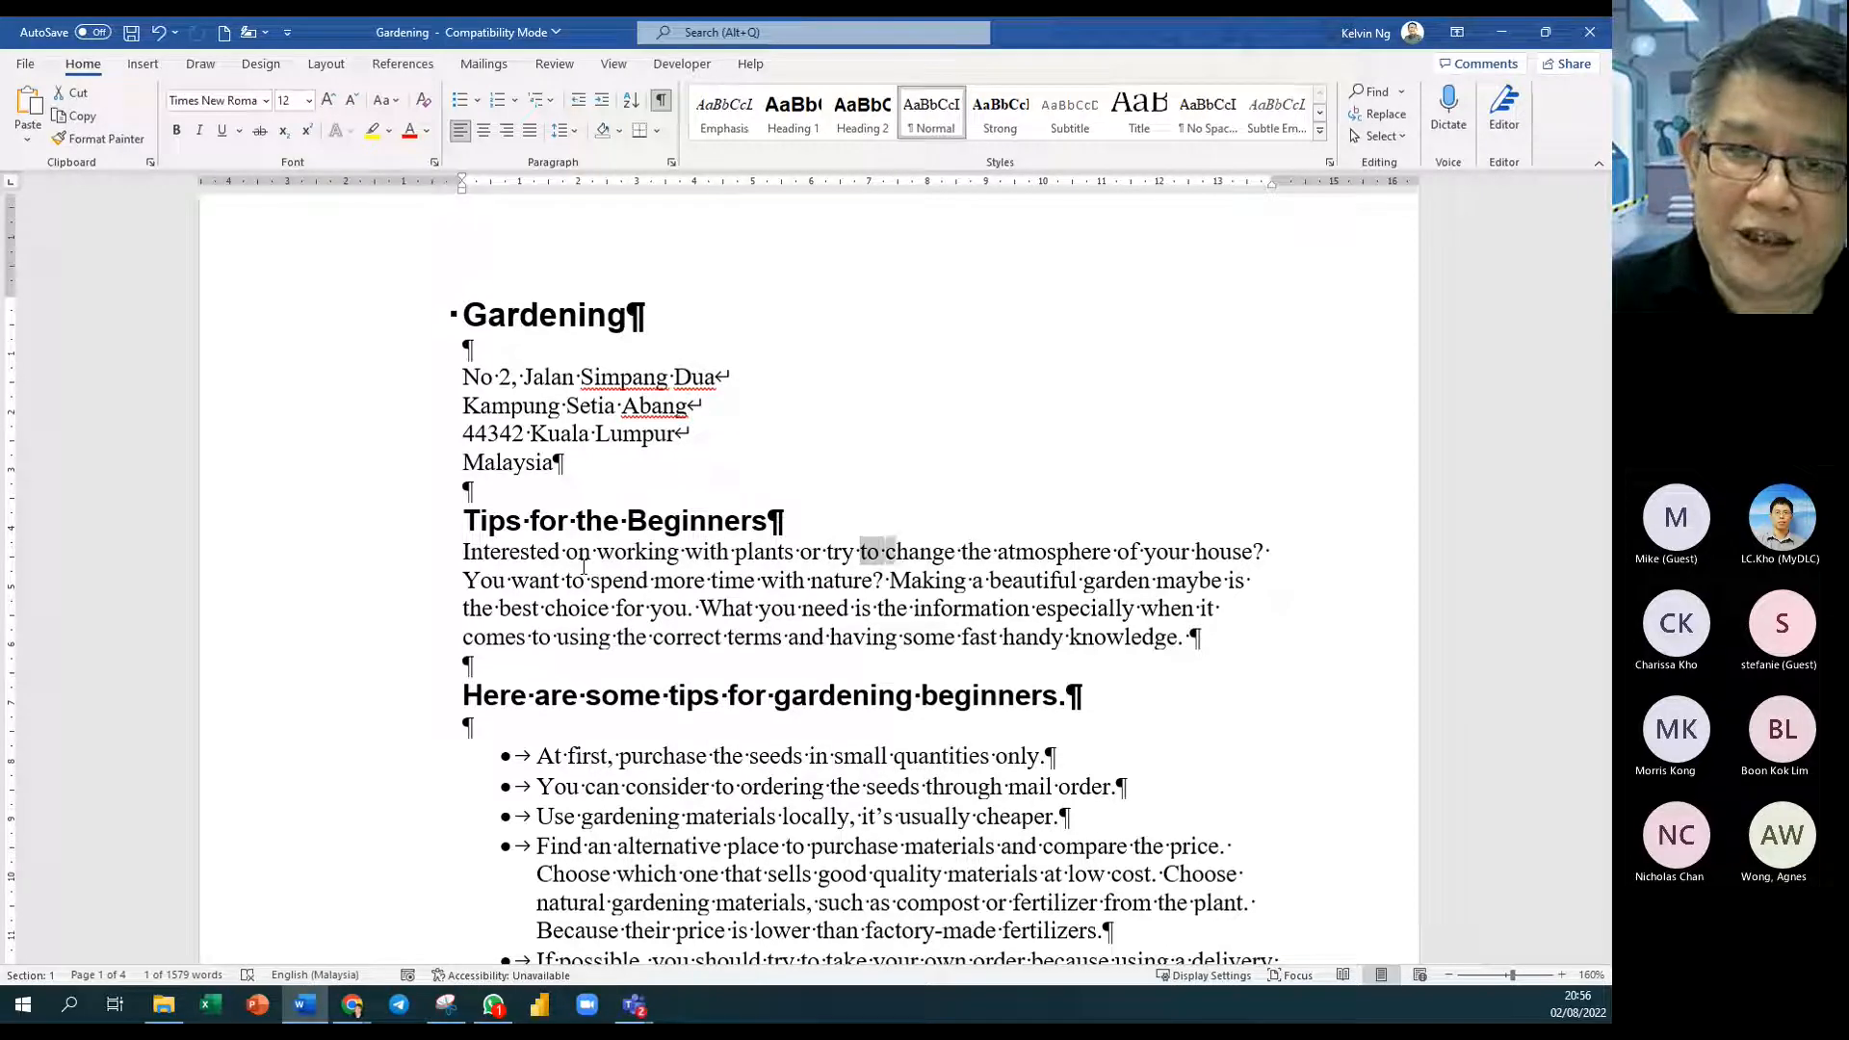
pyautogui.hotkey('shift', 'Right')
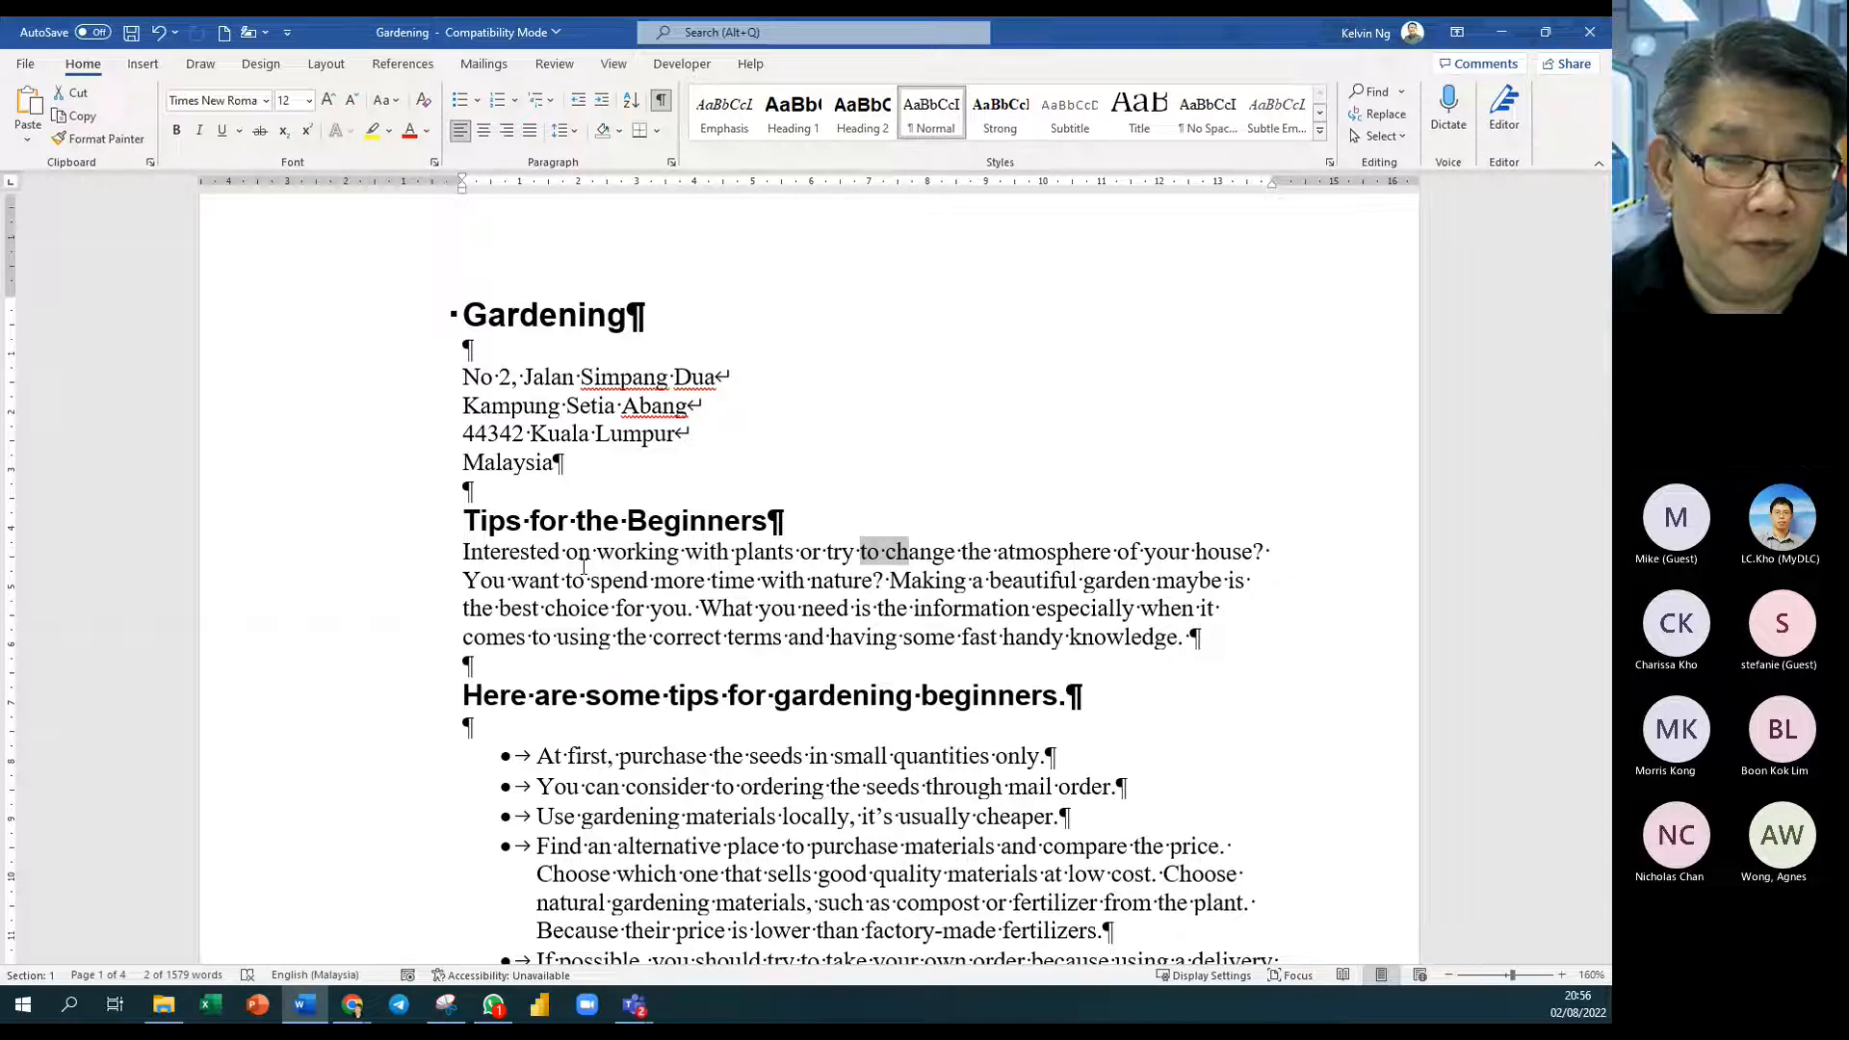
# Step: Clear the partial selection and move the insertion point back word by word to the start of the paragraph
pyautogui.press('Left')
pyautogui.press('Left')
pyautogui.press('Left')
pyautogui.hotkey('shift', 'Left')
pyautogui.hotkey('shift', 'Left')
pyautogui.hotkey('ctrl', 'Left')
pyautogui.hotkey('ctrl', 'Left')
pyautogui.hotkey('ctrl', 'Left')
pyautogui.hotkey('ctrl', 'Left')
pyautogui.hotkey('ctrl', 'Left')
pyautogui.hotkey('ctrl', 'Left')
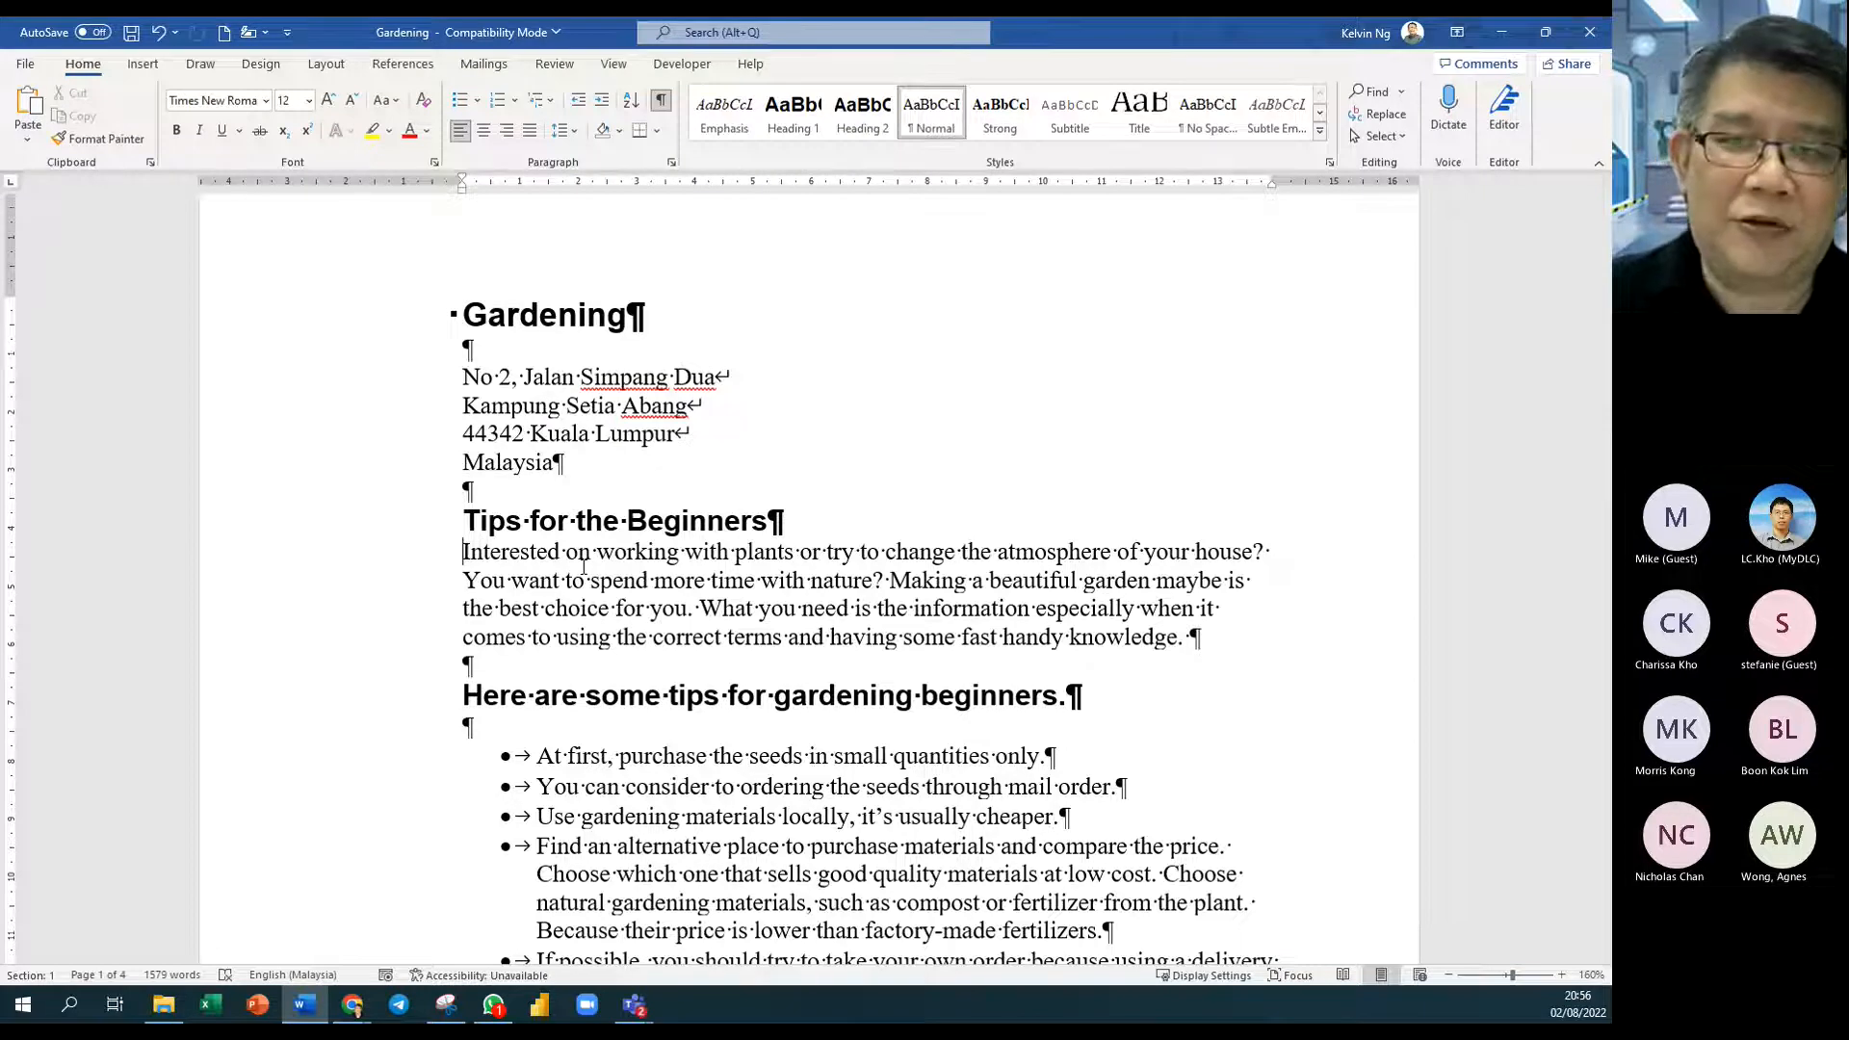
# Step: Select "Interested on" word by word, then select the whole paragraph instead, and return the insertion point unselected to its start
pyautogui.hotkey('ctrl', 'shift', 'Right')
pyautogui.hotkey('ctrl', 'shift', 'Right')
pyautogui.hotkey('ctrl', 'shift', 'Right')
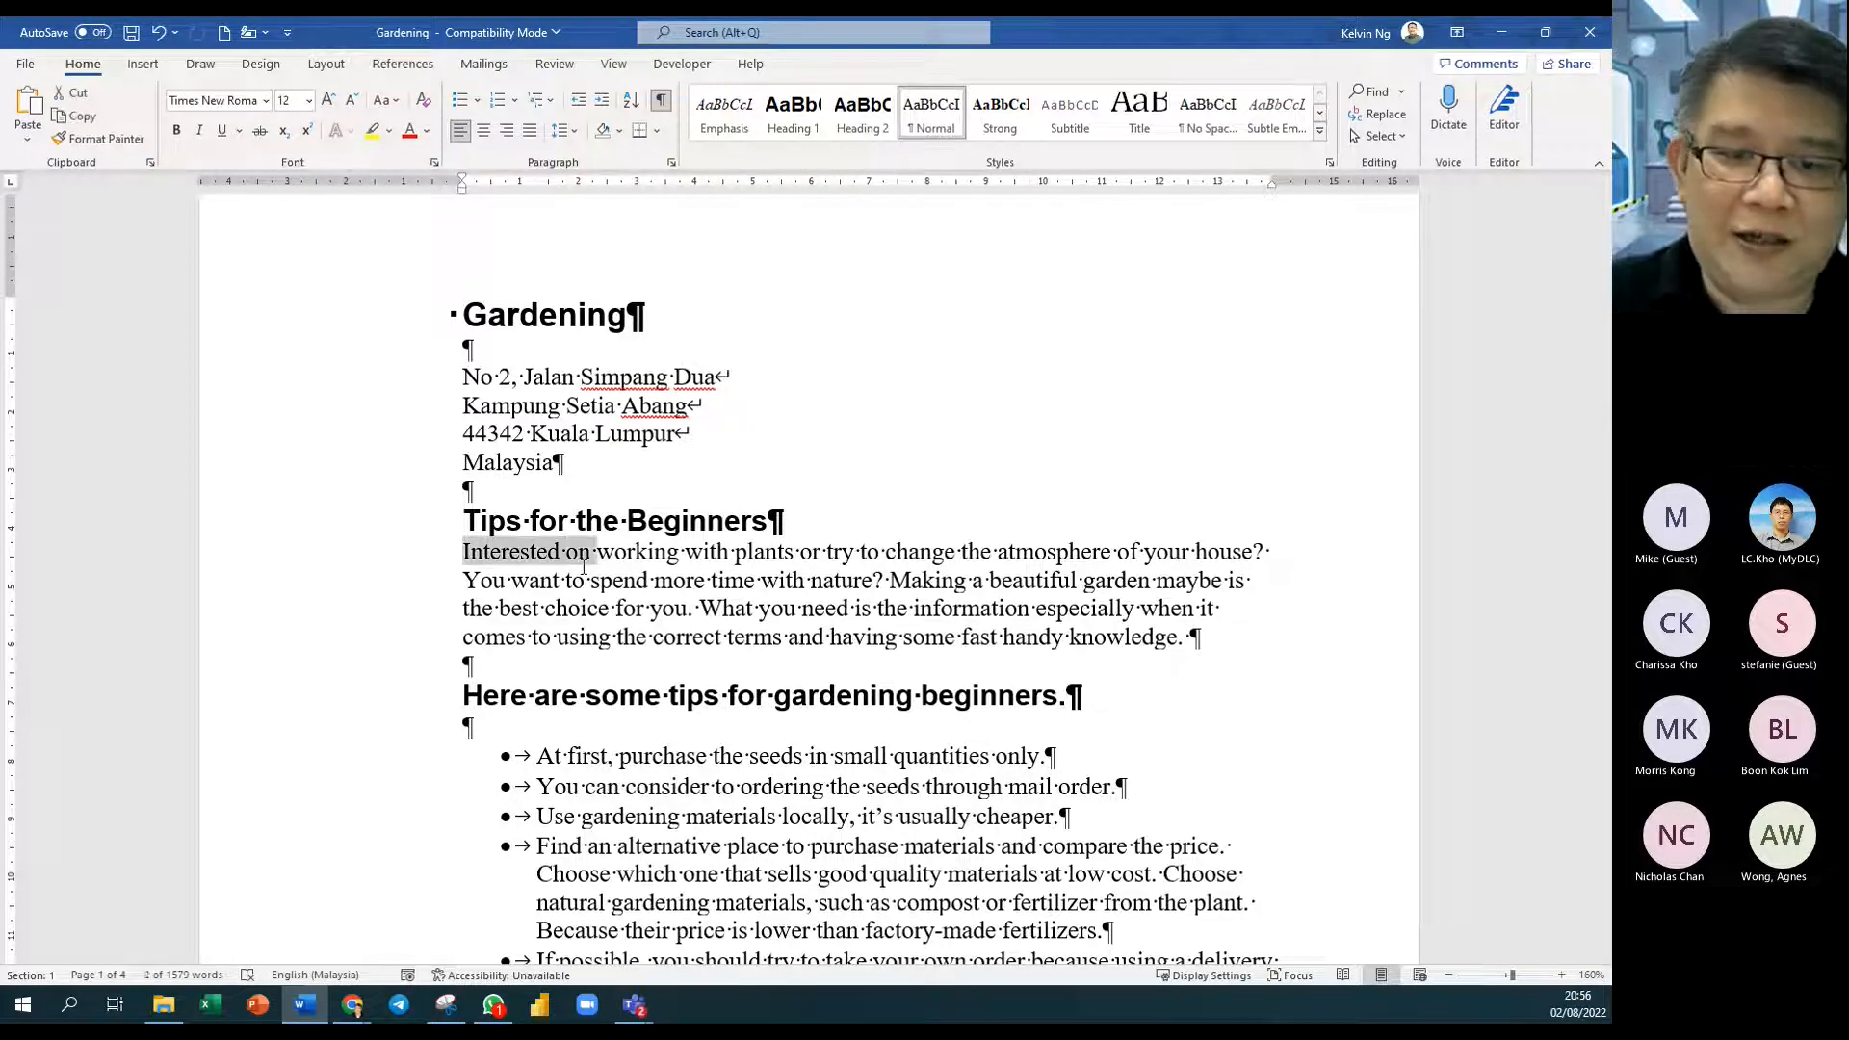
pyautogui.press('Left')
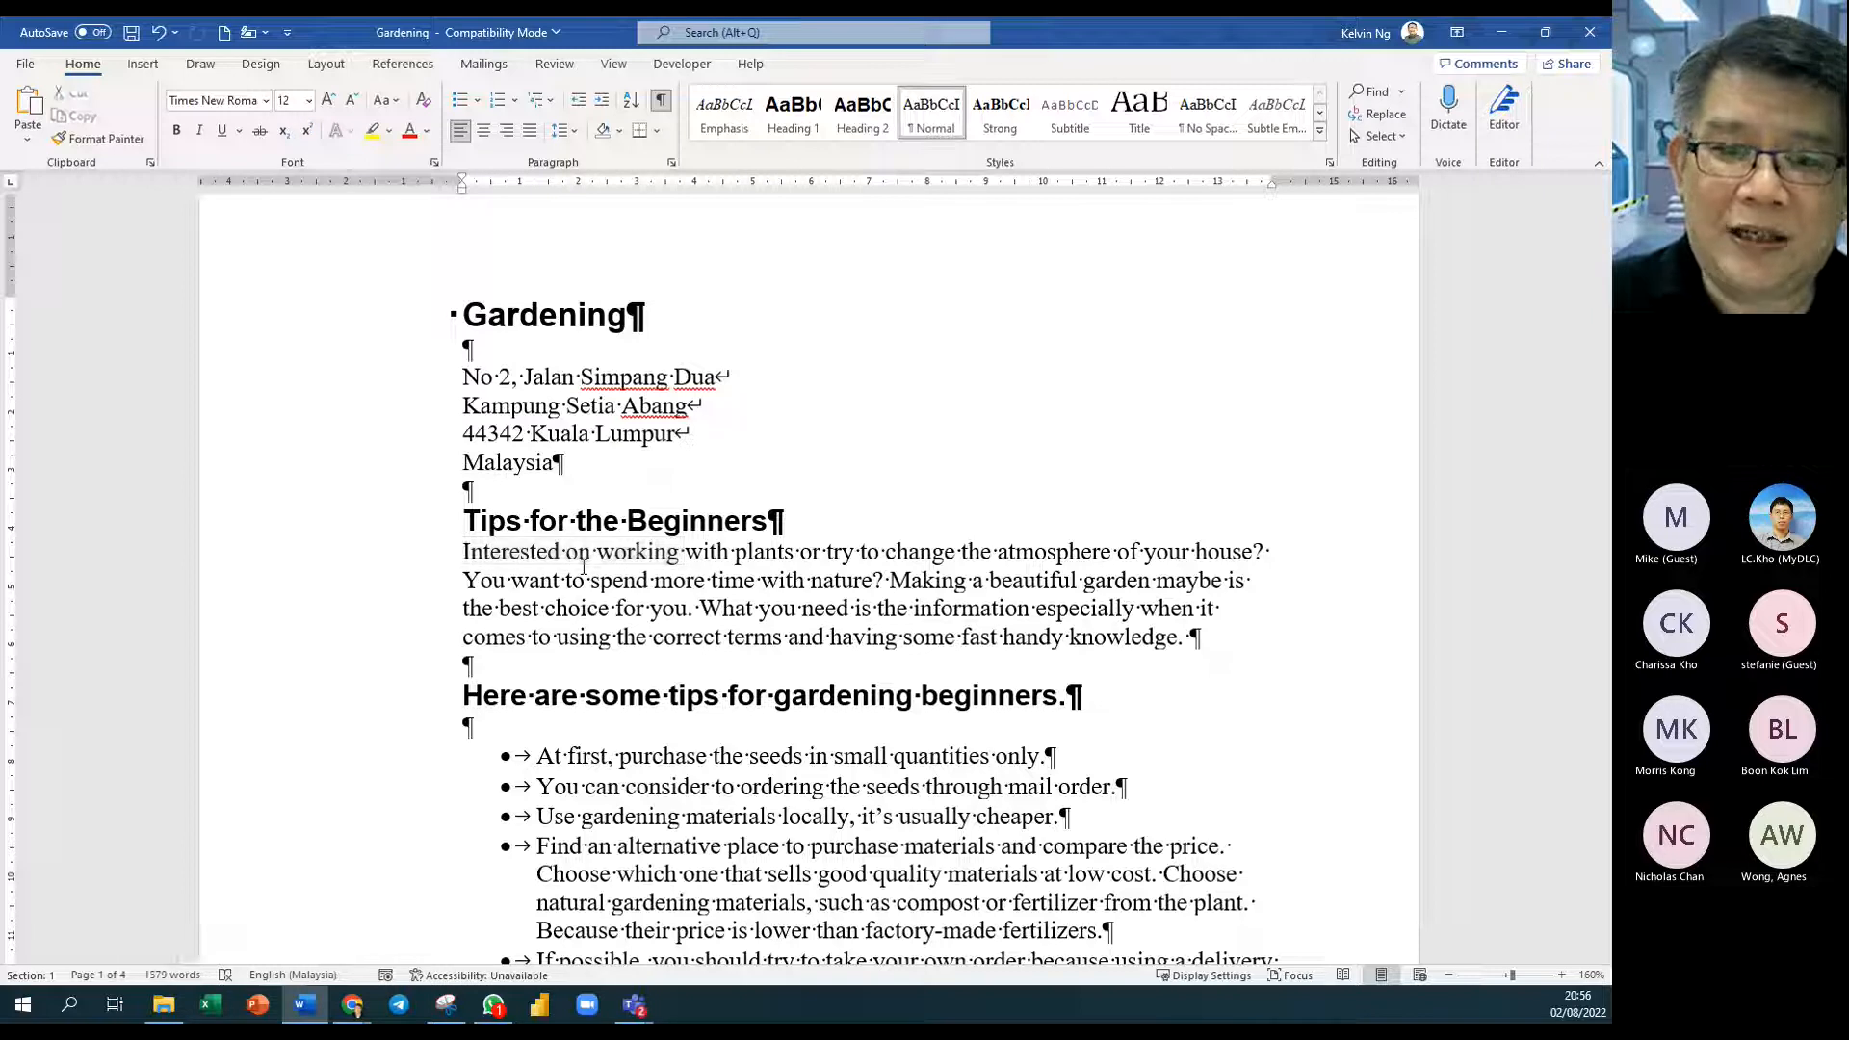
pyautogui.hotkey('ctrl', 'shift', 'Down')
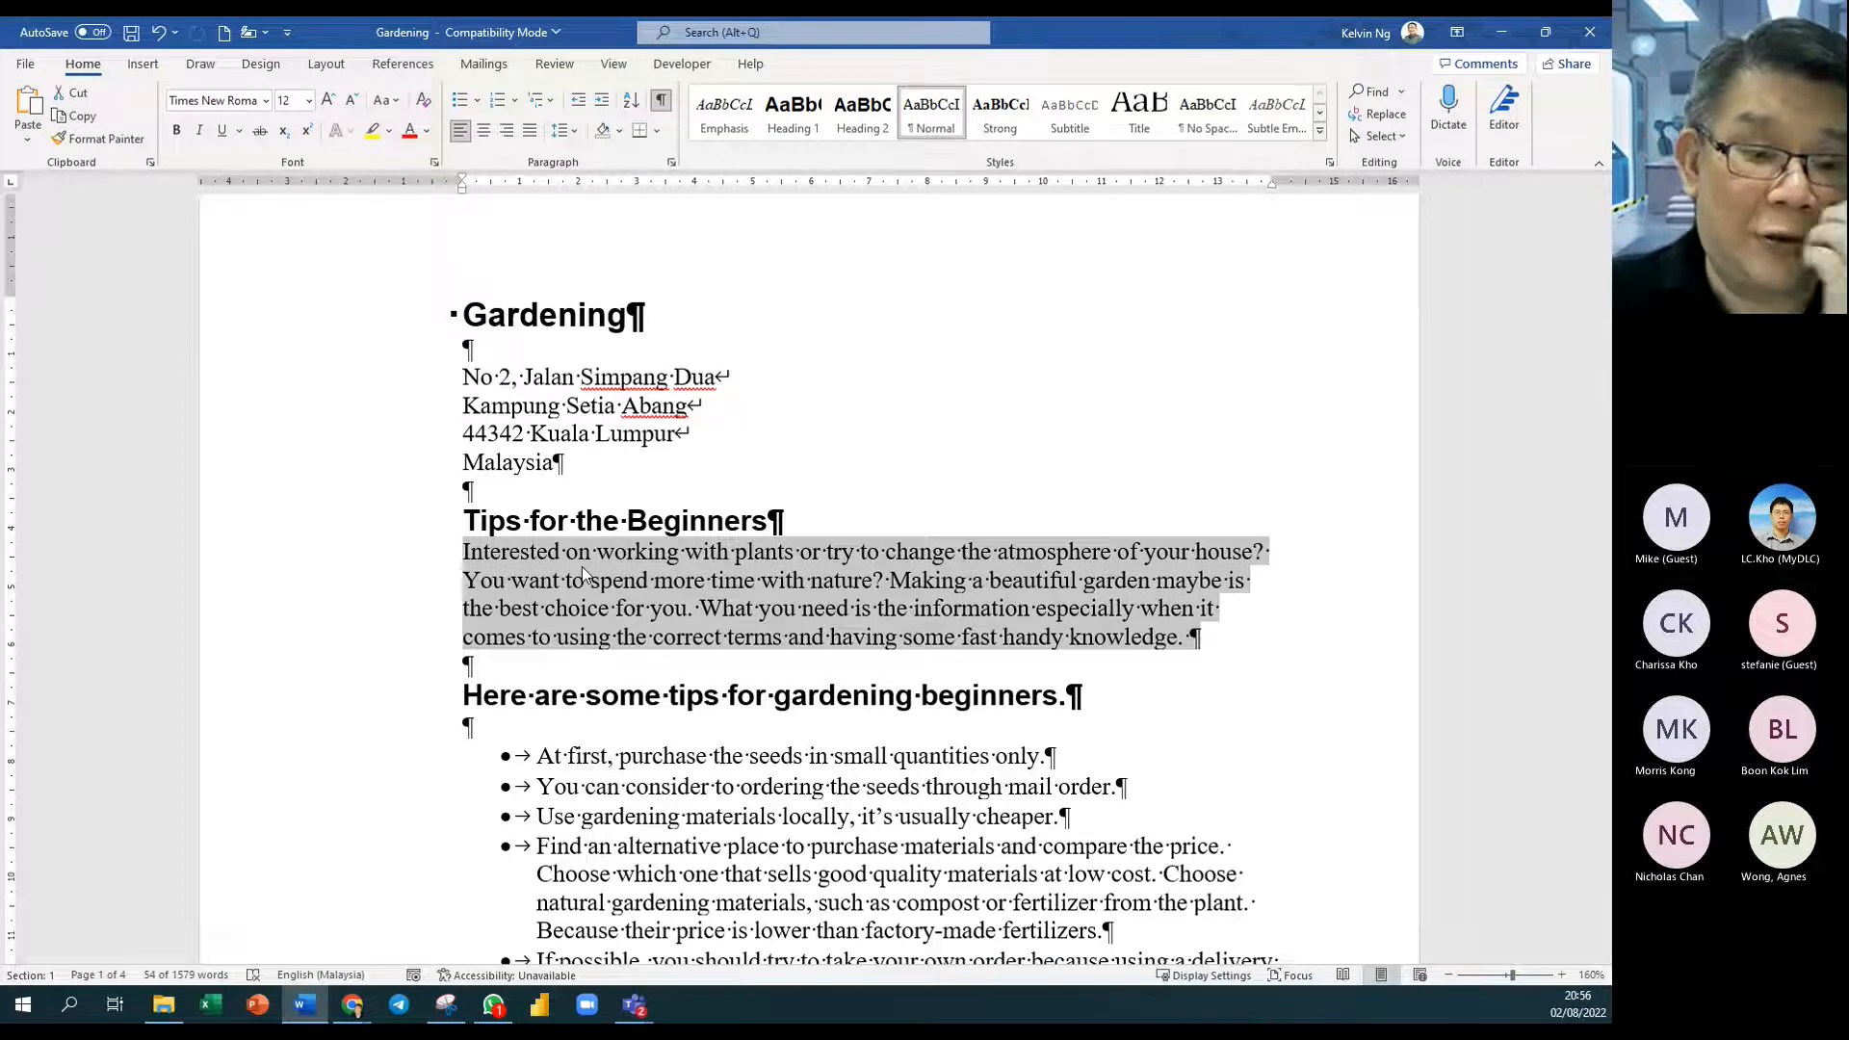
pyautogui.press('Up')
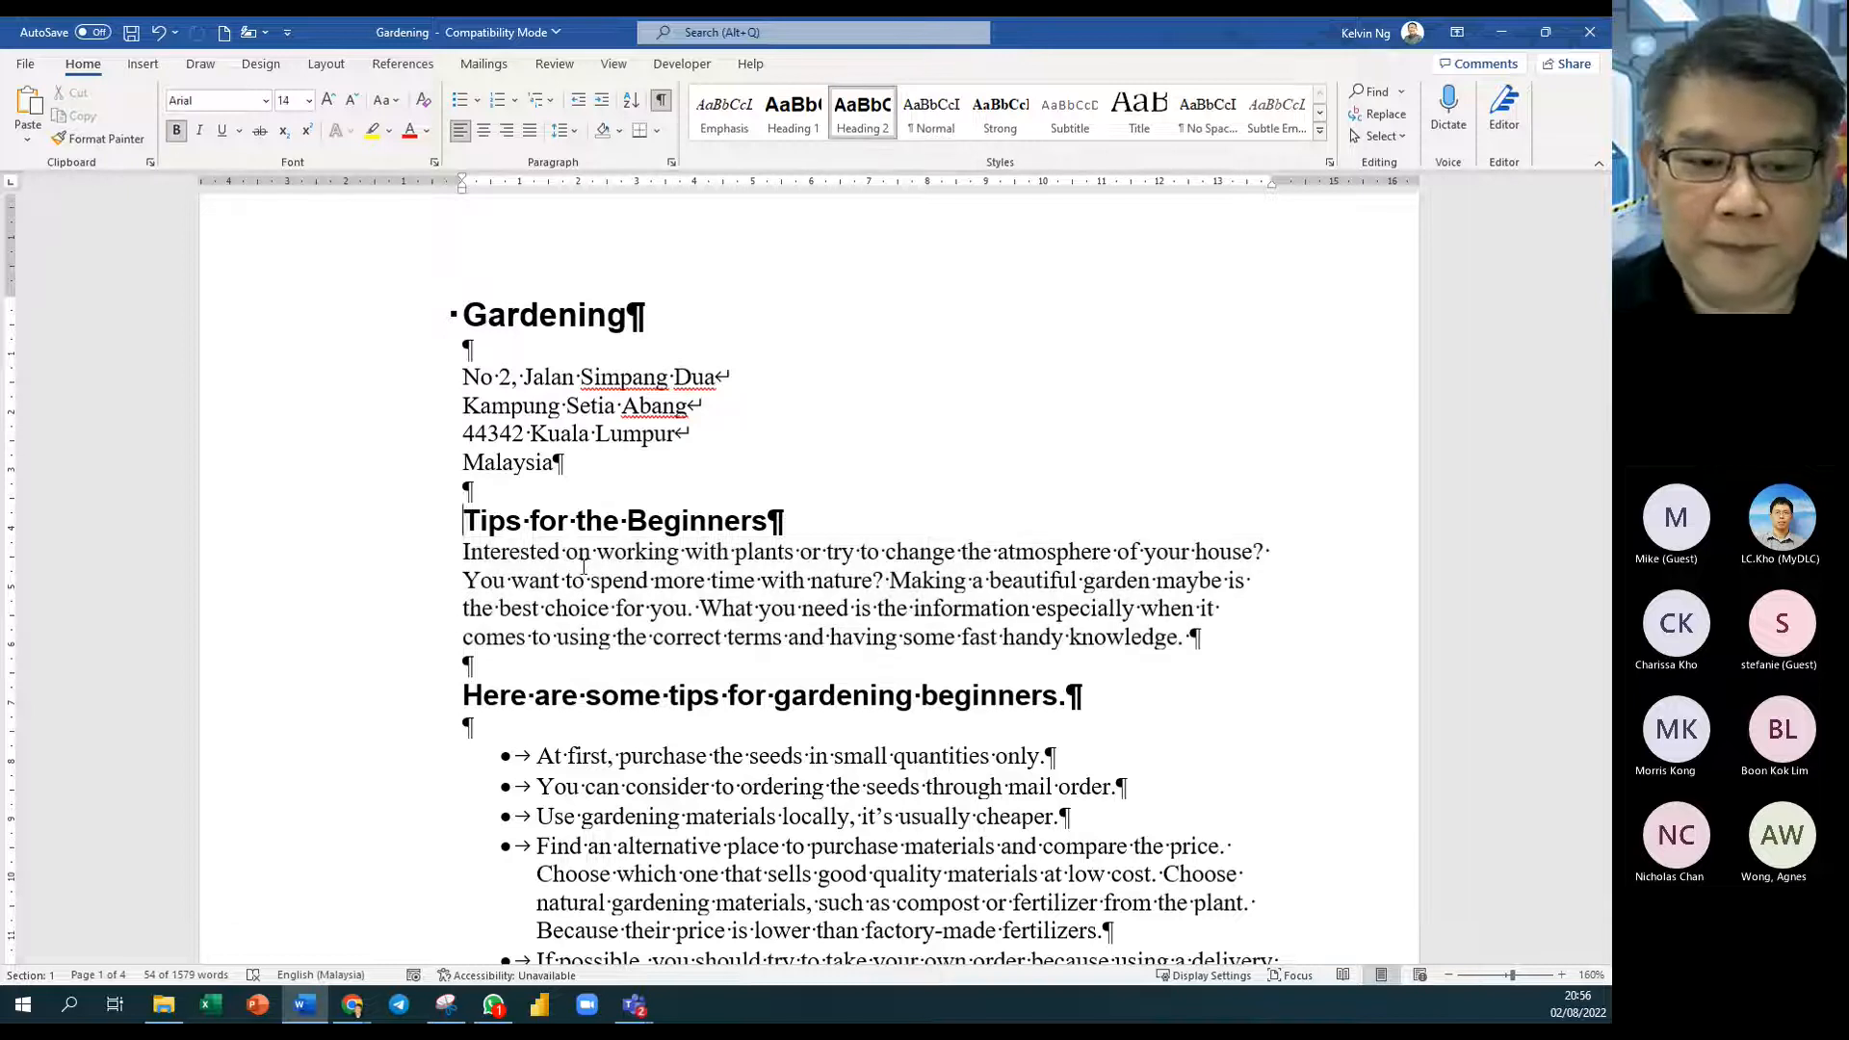
pyautogui.press('Down')
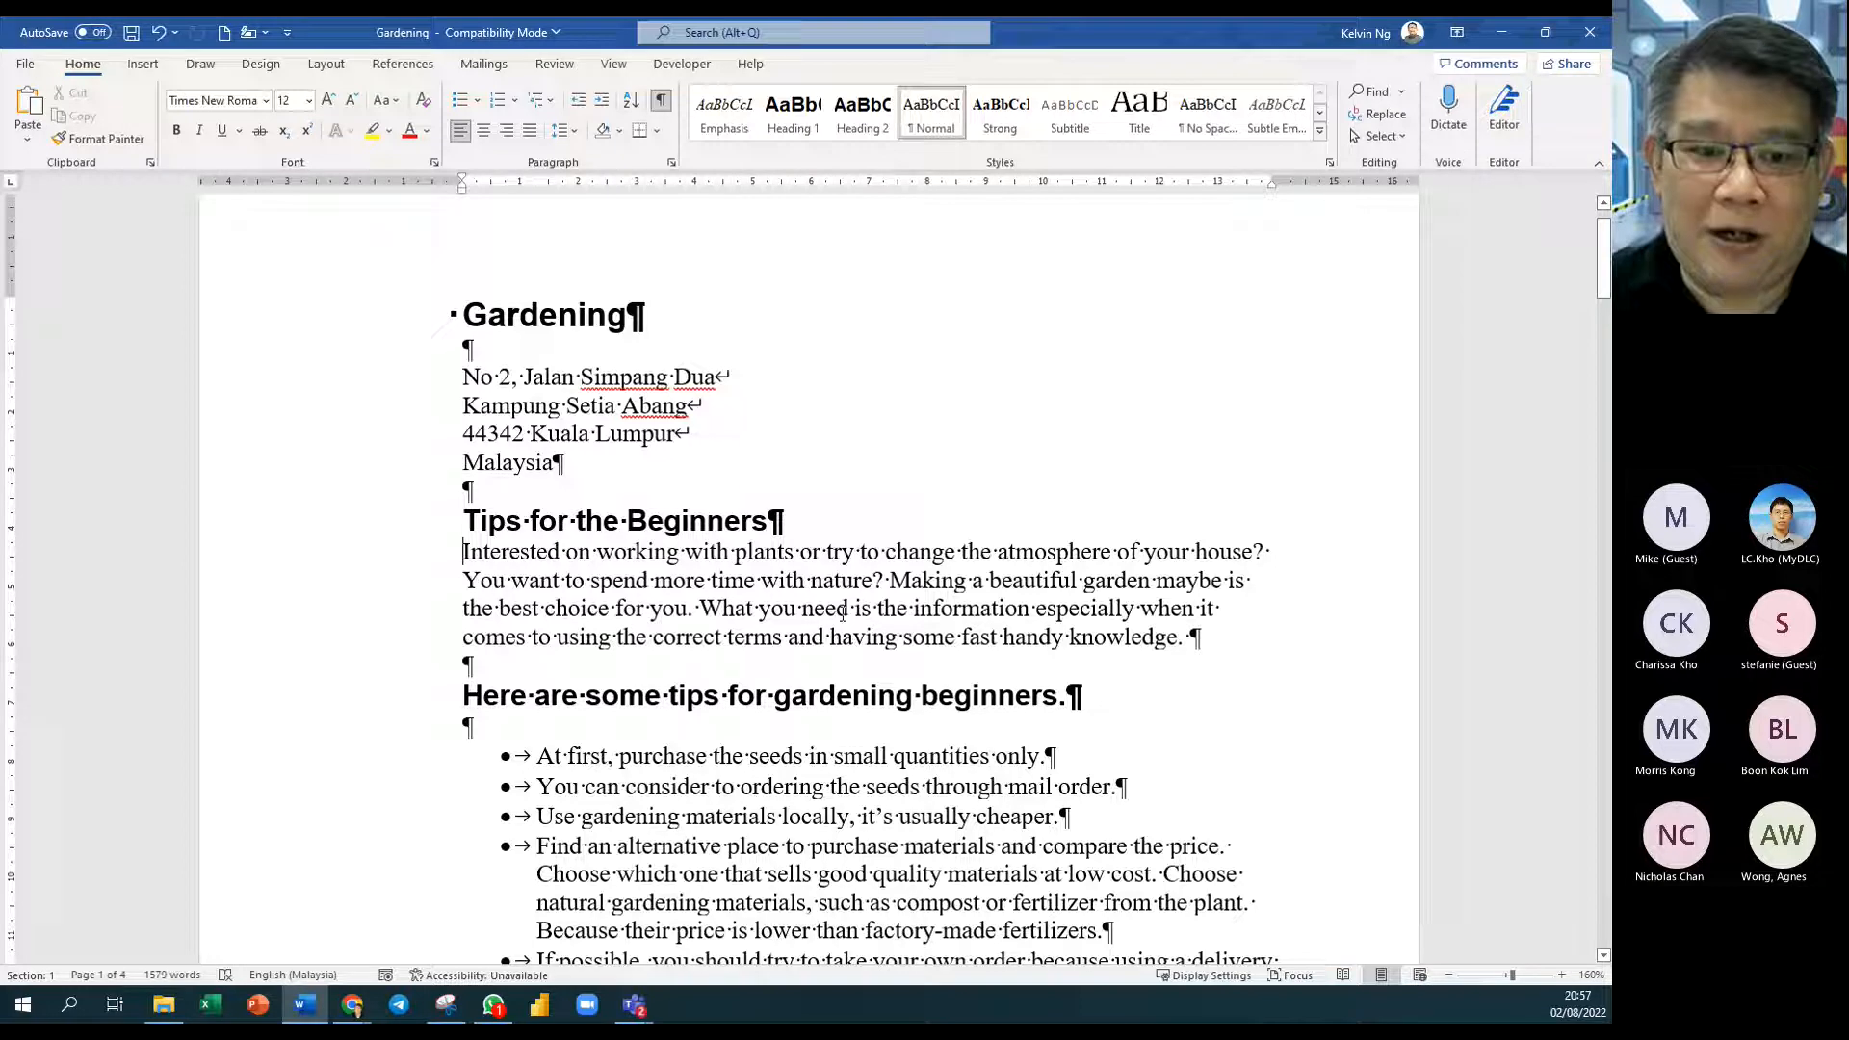
# Step: Select the word "change" in the first line, then the whole paragraph that contains it
pyautogui.doubleClick(920, 554)
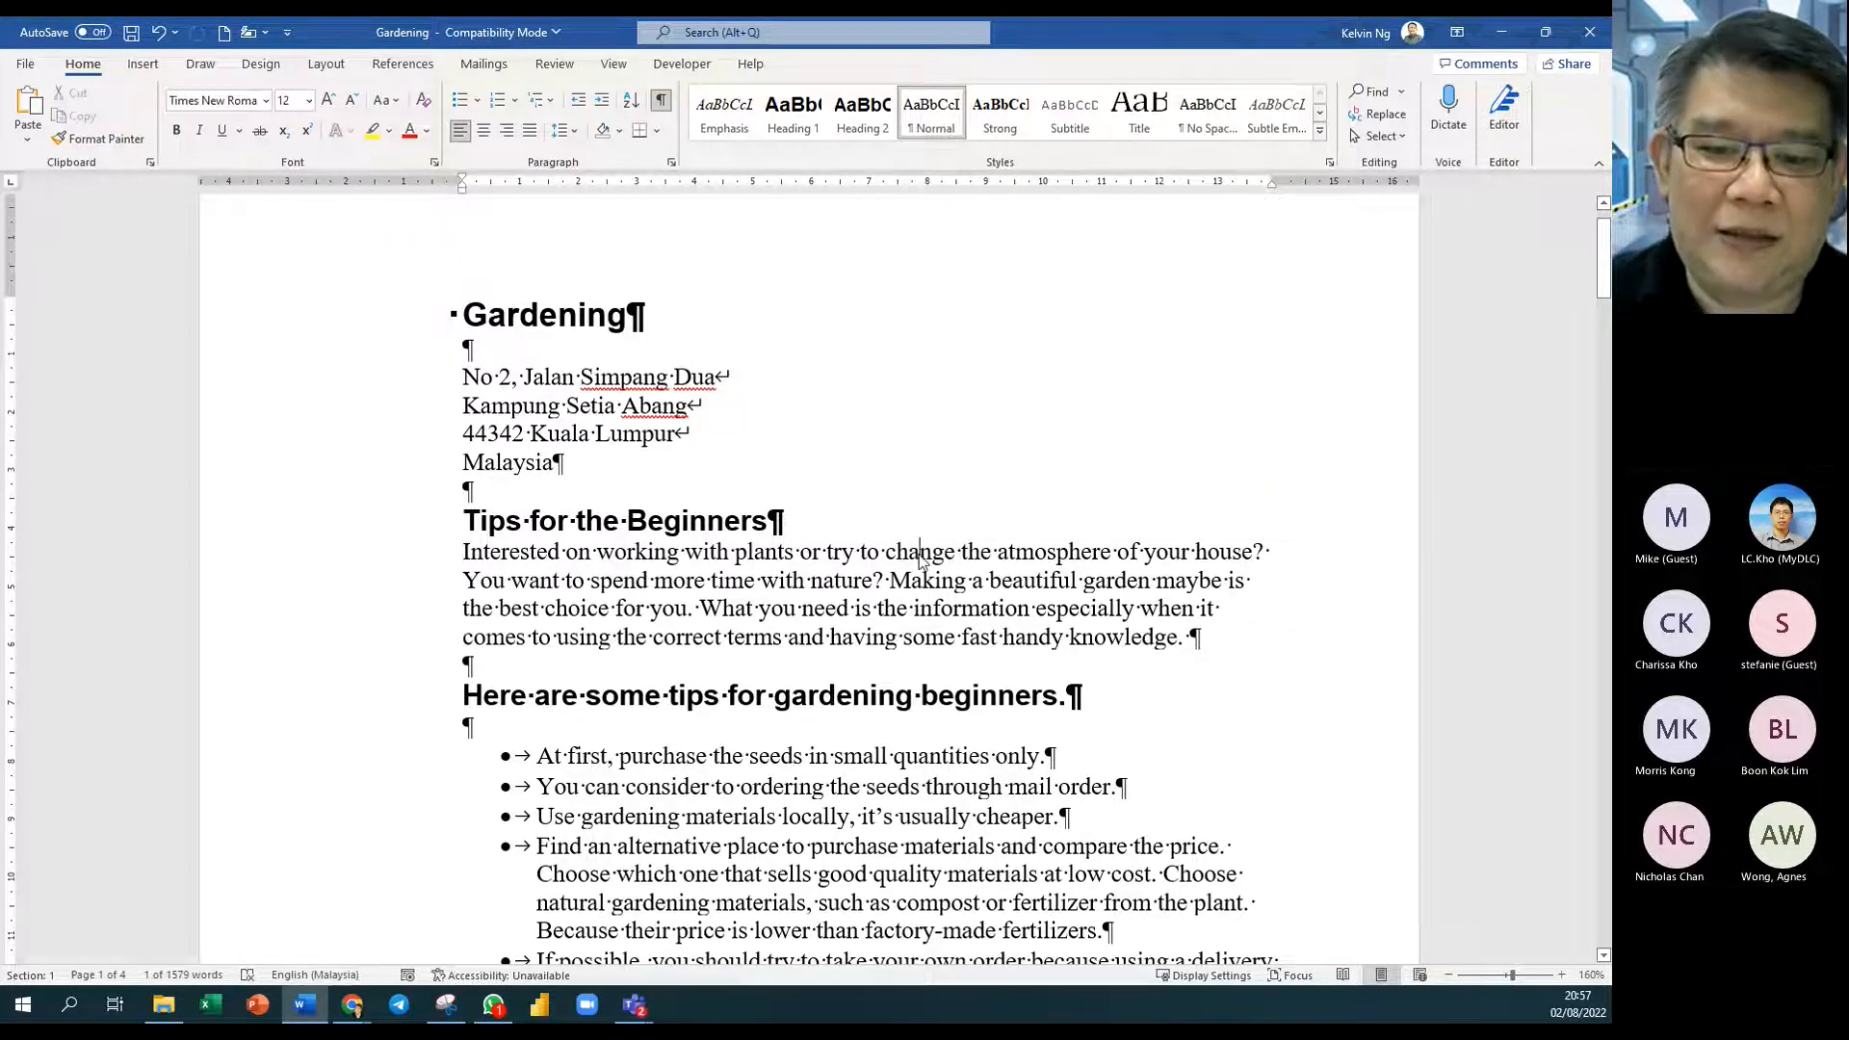
pyautogui.tripleClick(920, 556)
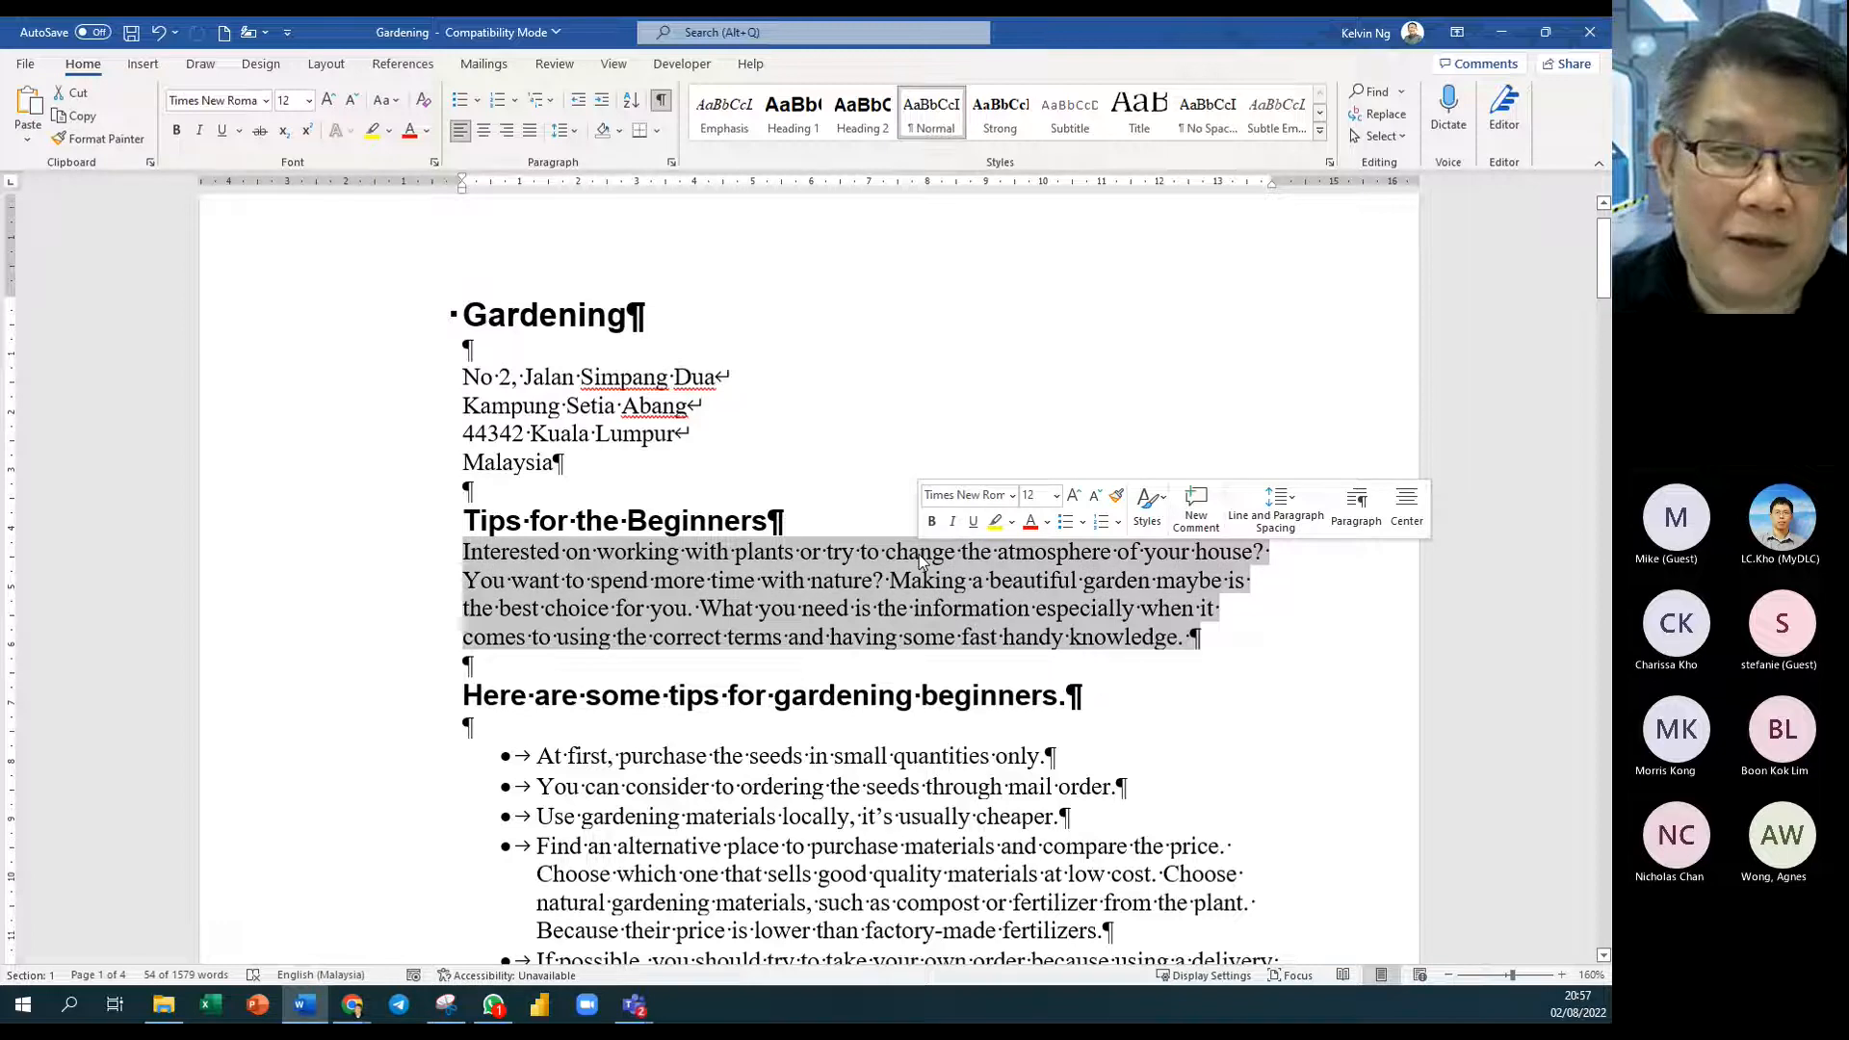
pyautogui.tripleClick(921, 560)
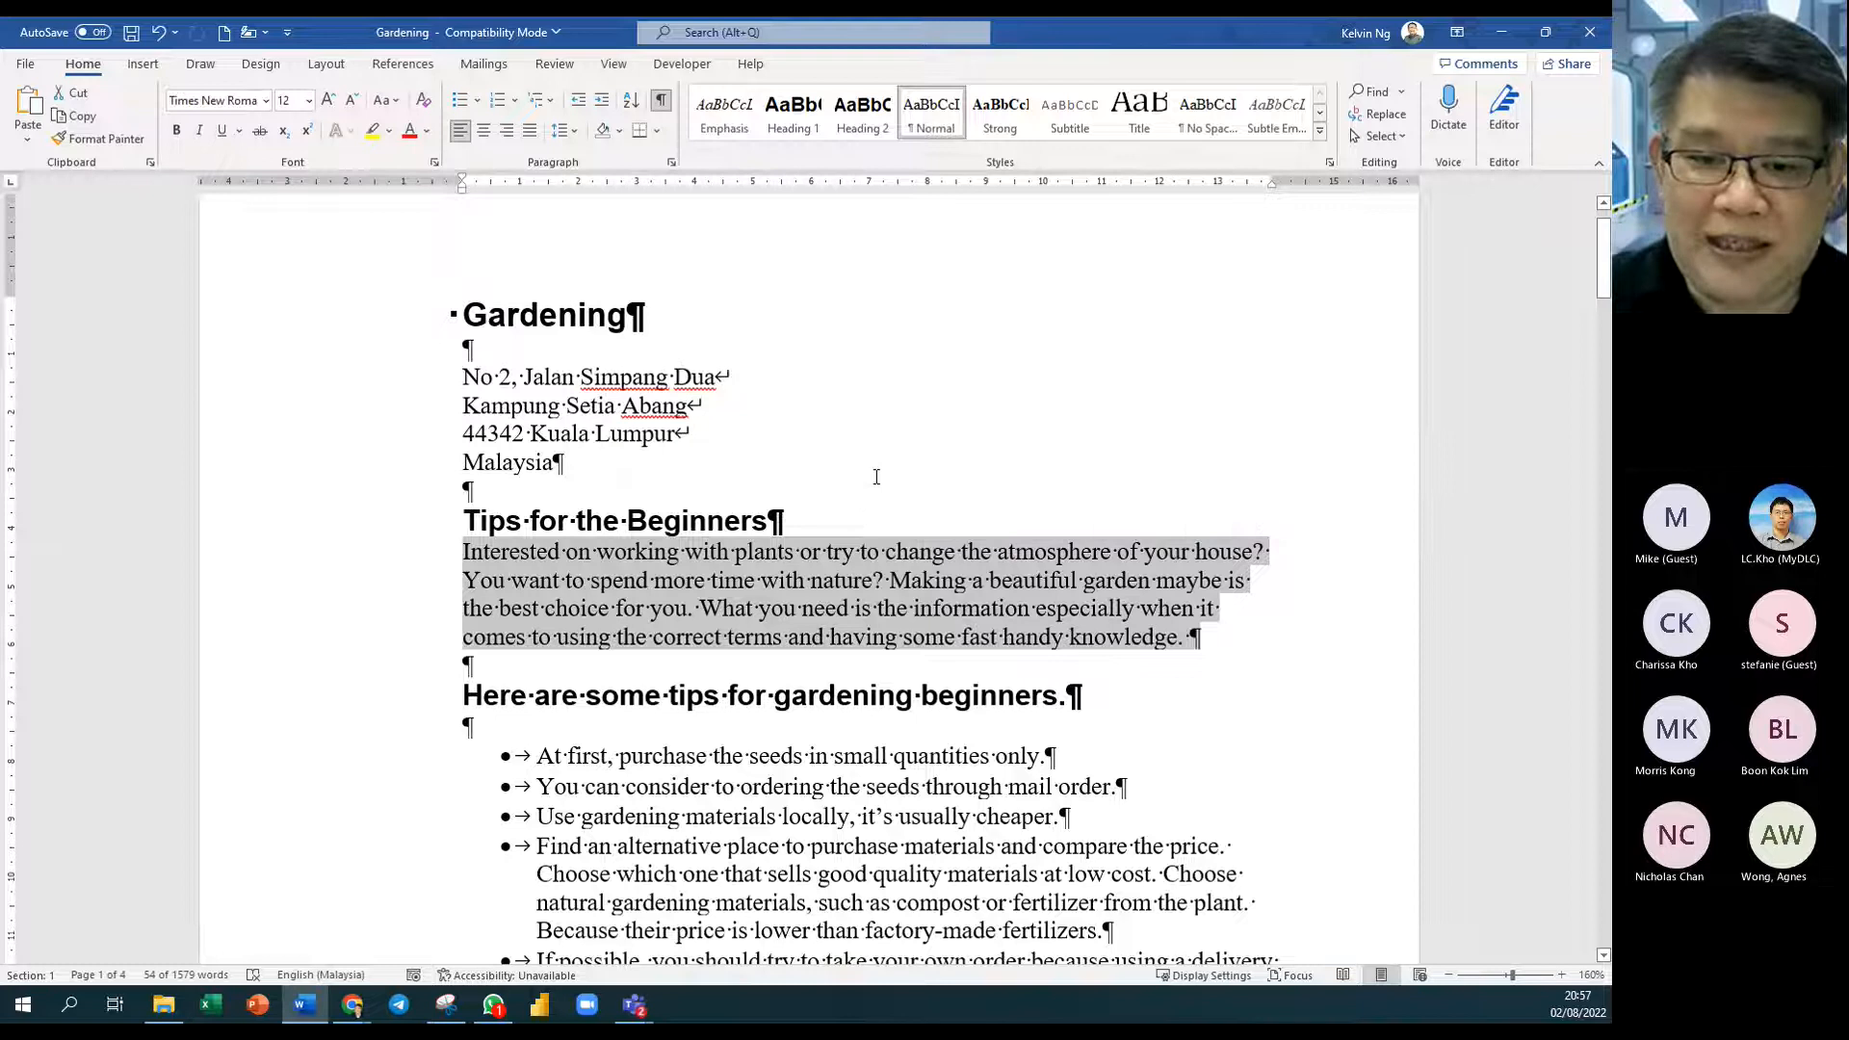
# Step: Select progressively from the margin: the "Tips for the Beginners" heading, the paragraph's first line and the entire document, then deselect
pyautogui.click(289, 525)
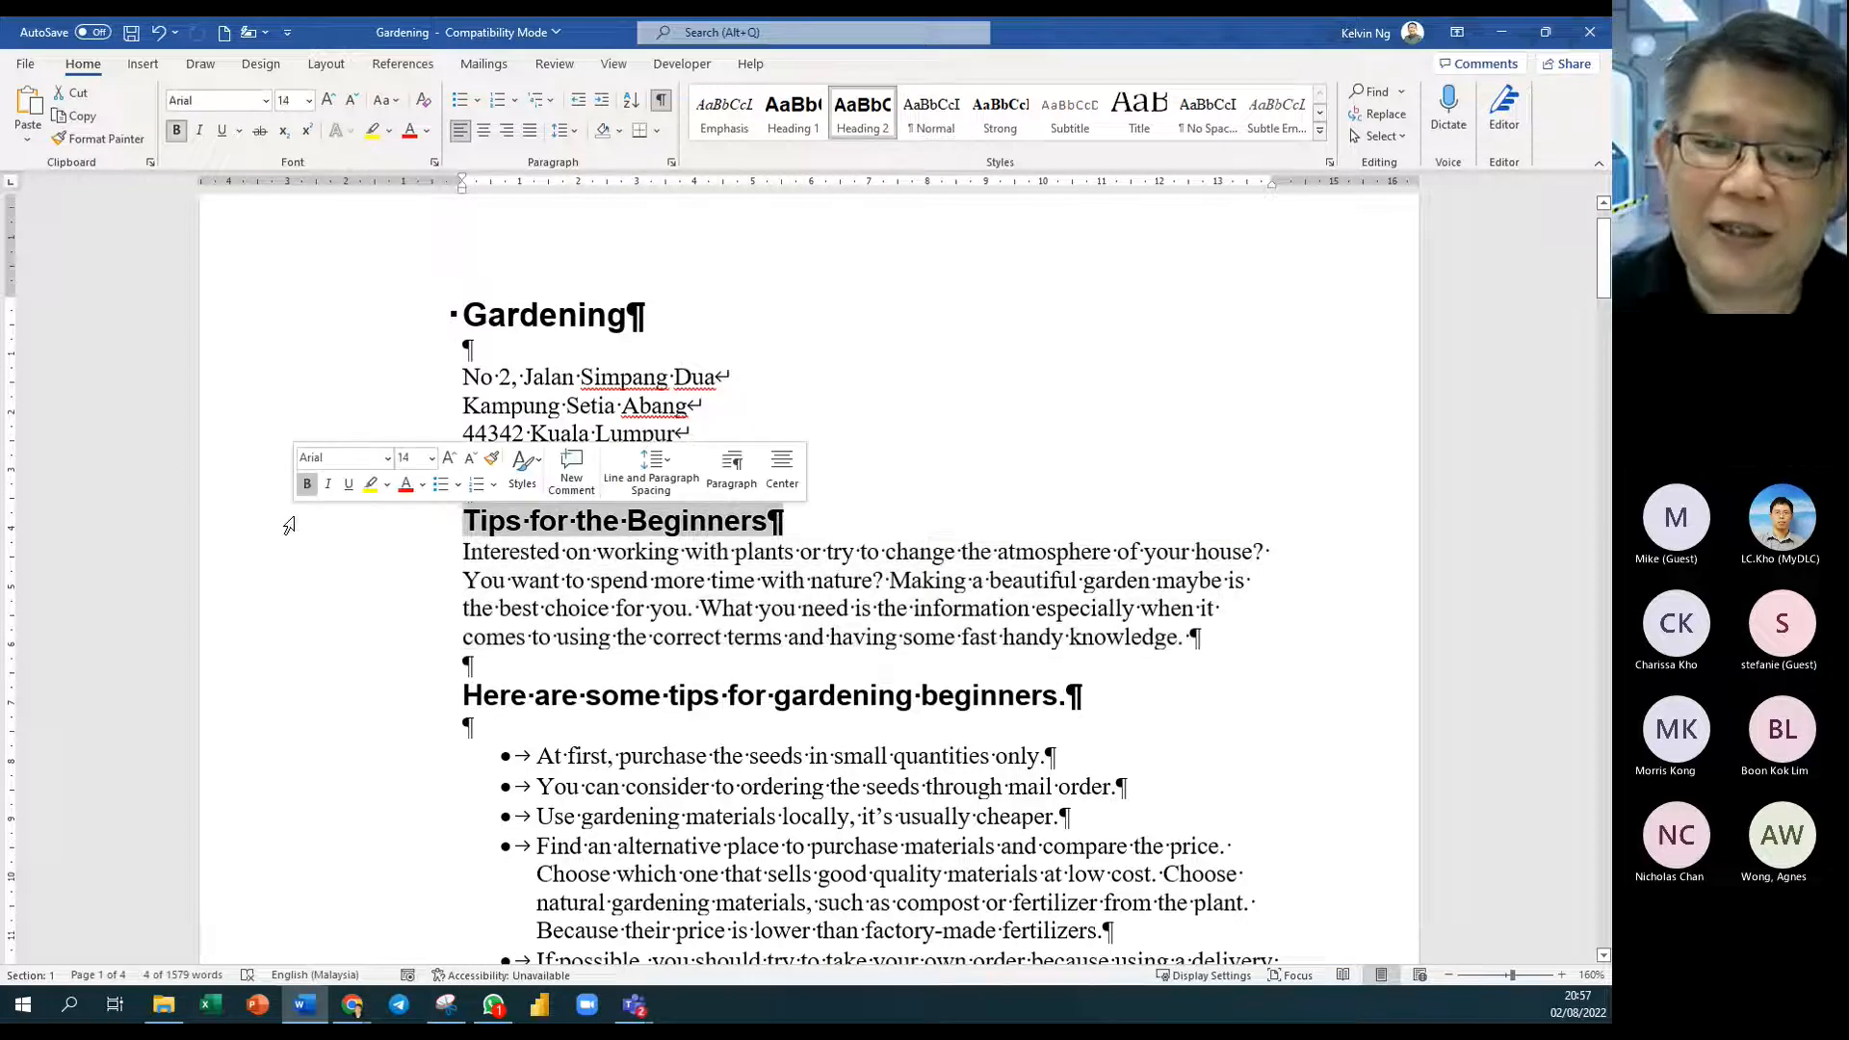
pyautogui.doubleClick(304, 558)
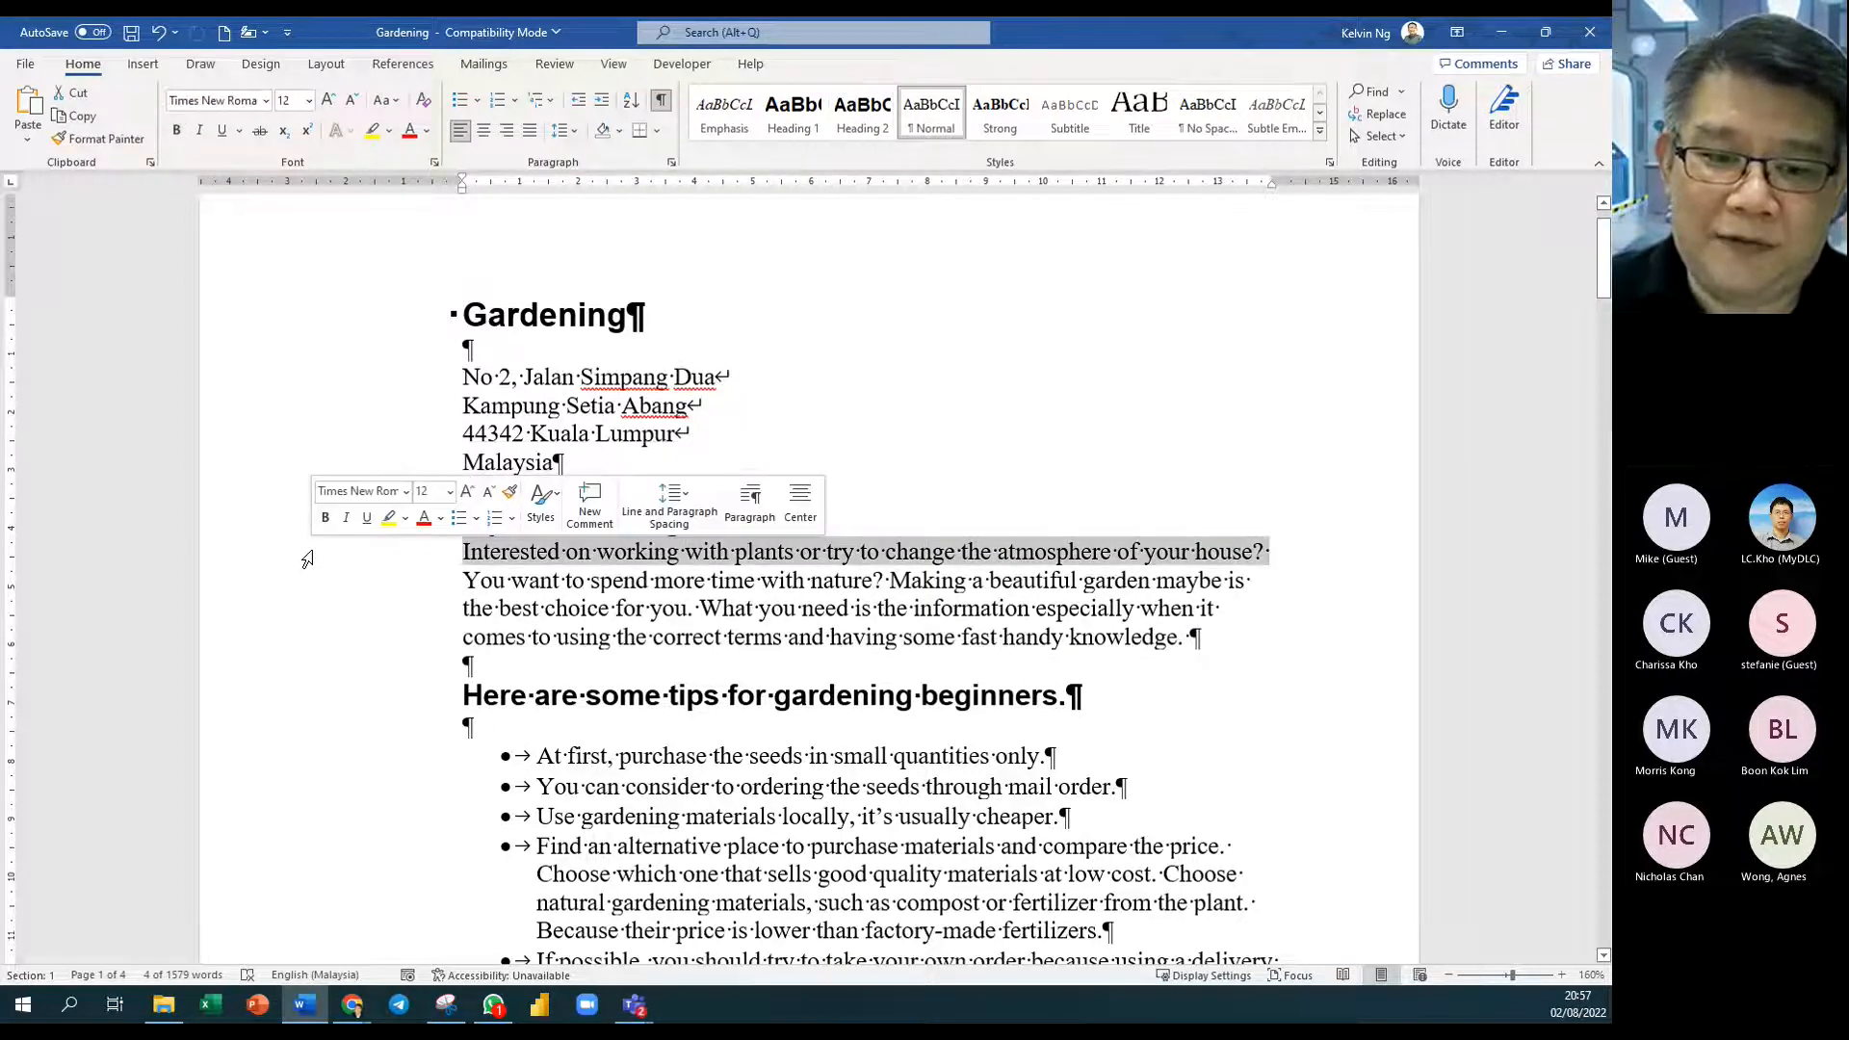
pyautogui.tripleClick(307, 559)
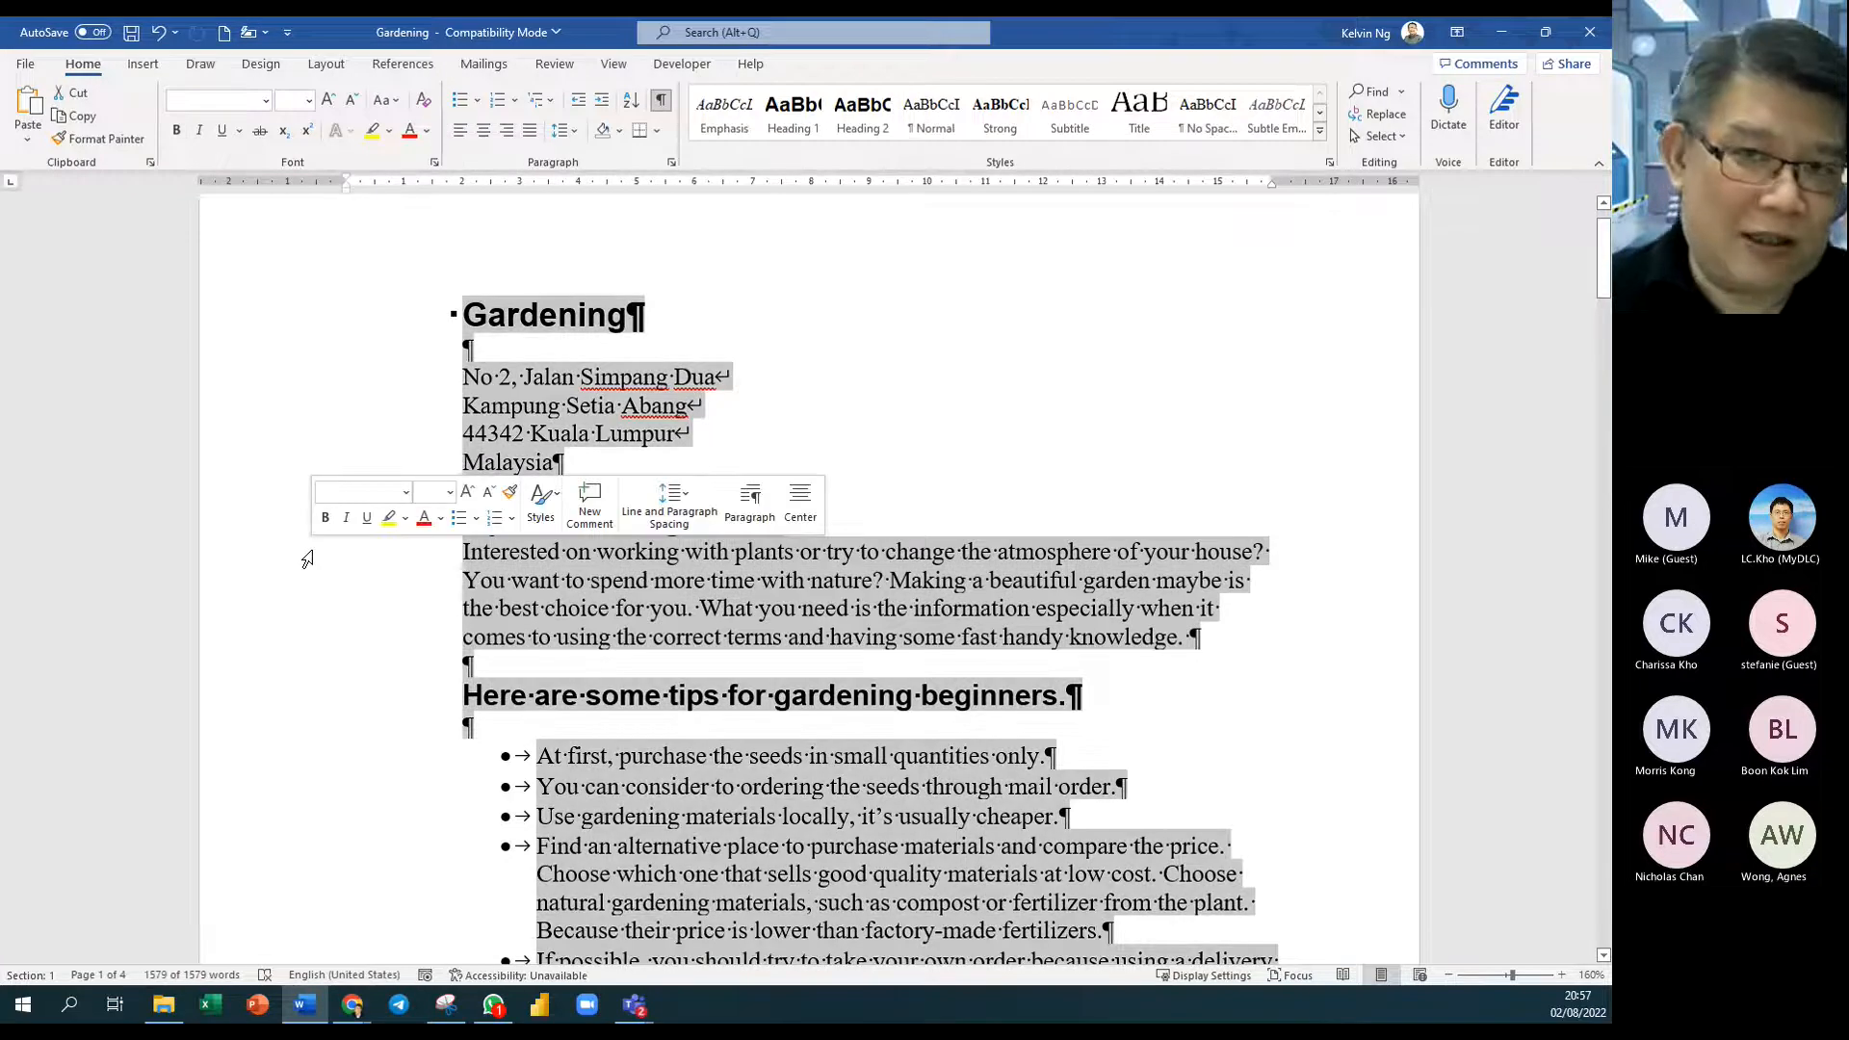
pyautogui.click(957, 597)
# Step: Select a rectangular block of text across the bulleted tips, from "purchase" in the first bullet down to the "hot area" line
pyautogui.scroll(-2, 959, 596)
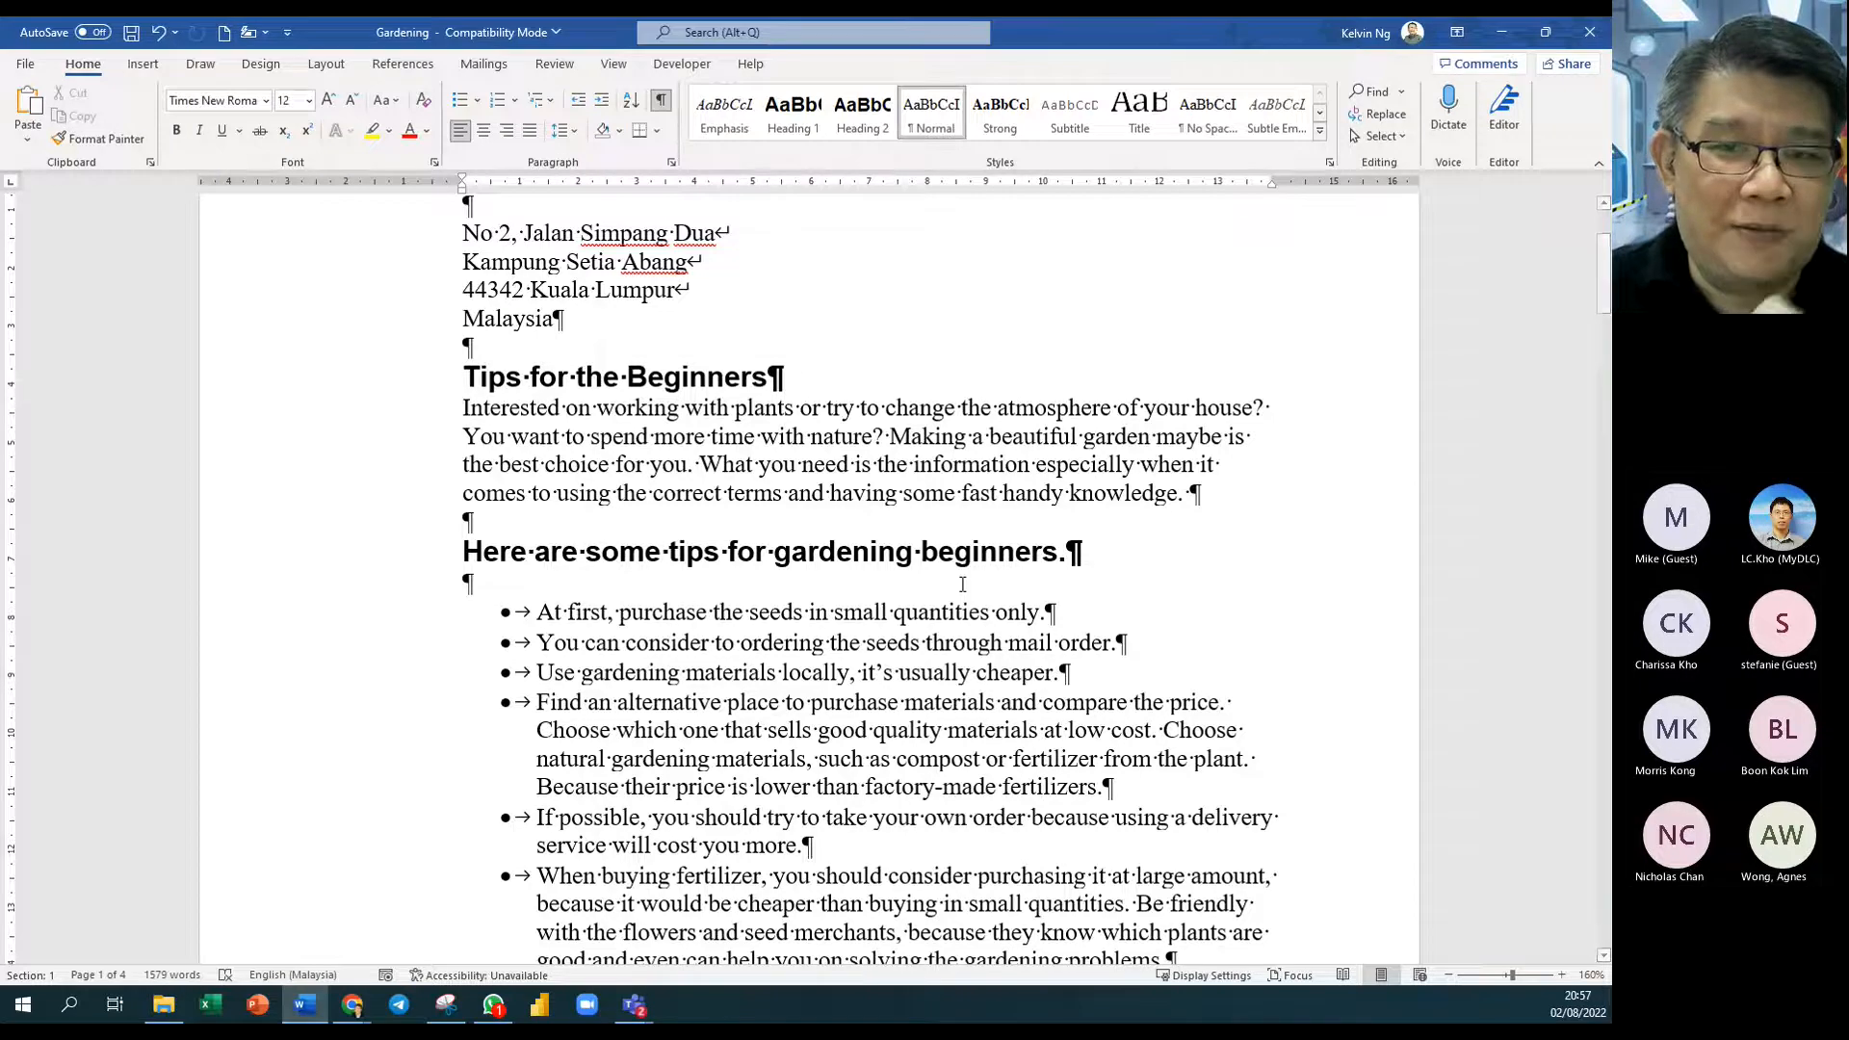
pyautogui.scroll(-4, 971, 588)
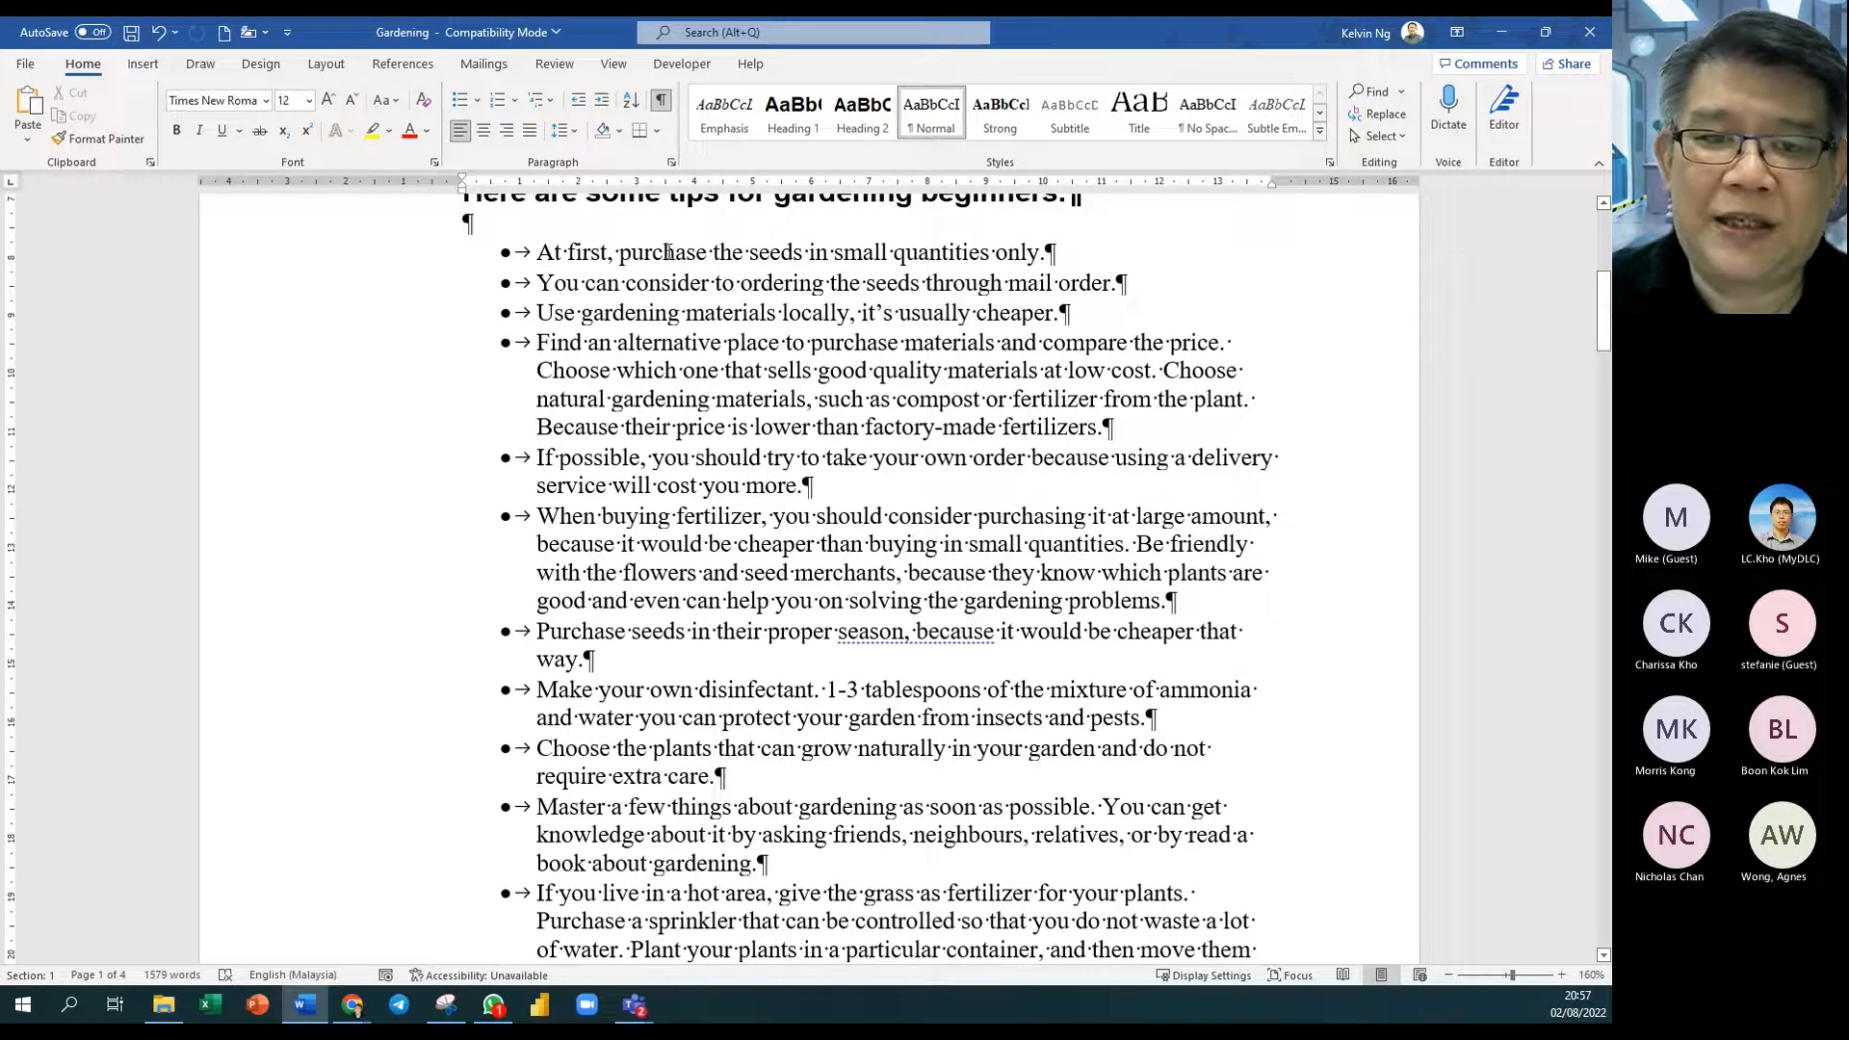
pyautogui.moveTo(674, 252); pyautogui.dragTo(1002, 894)
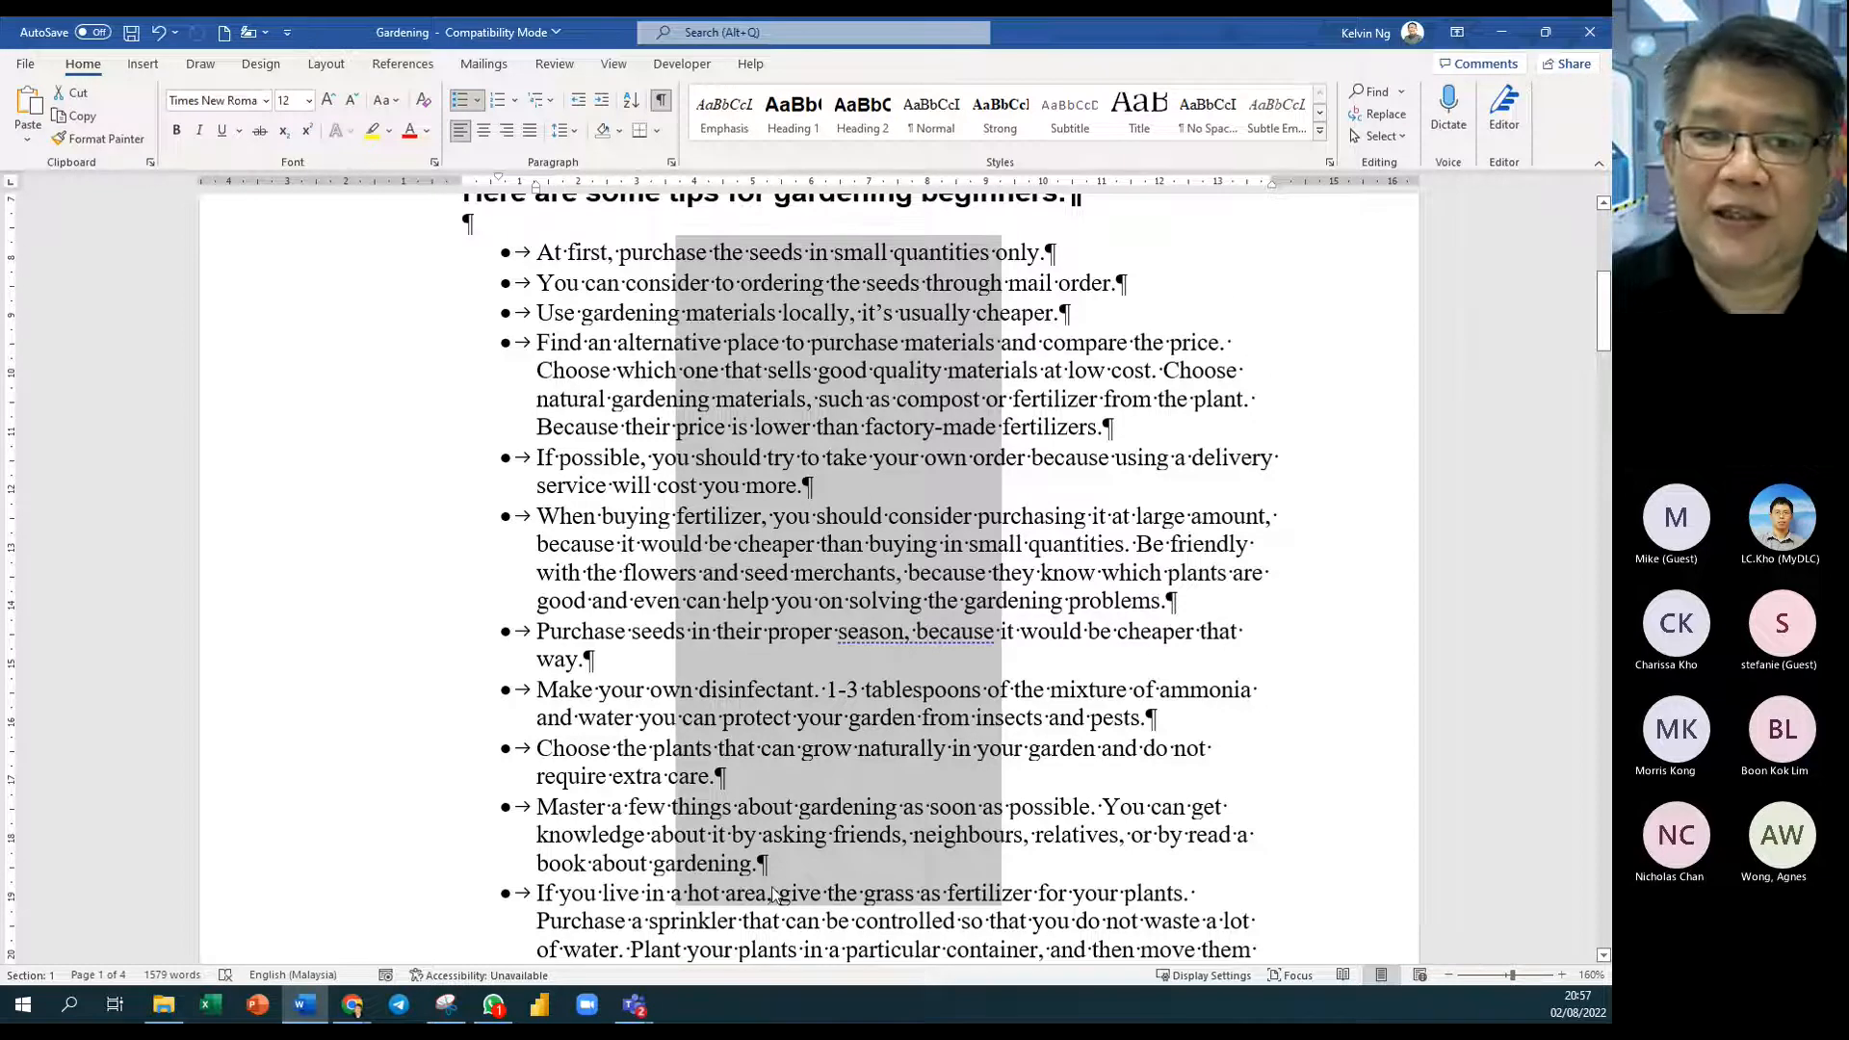
# Step: Apply red font colour to the selected rectangular block of text, then undo the colouring and deselect
pyautogui.click(416, 141)
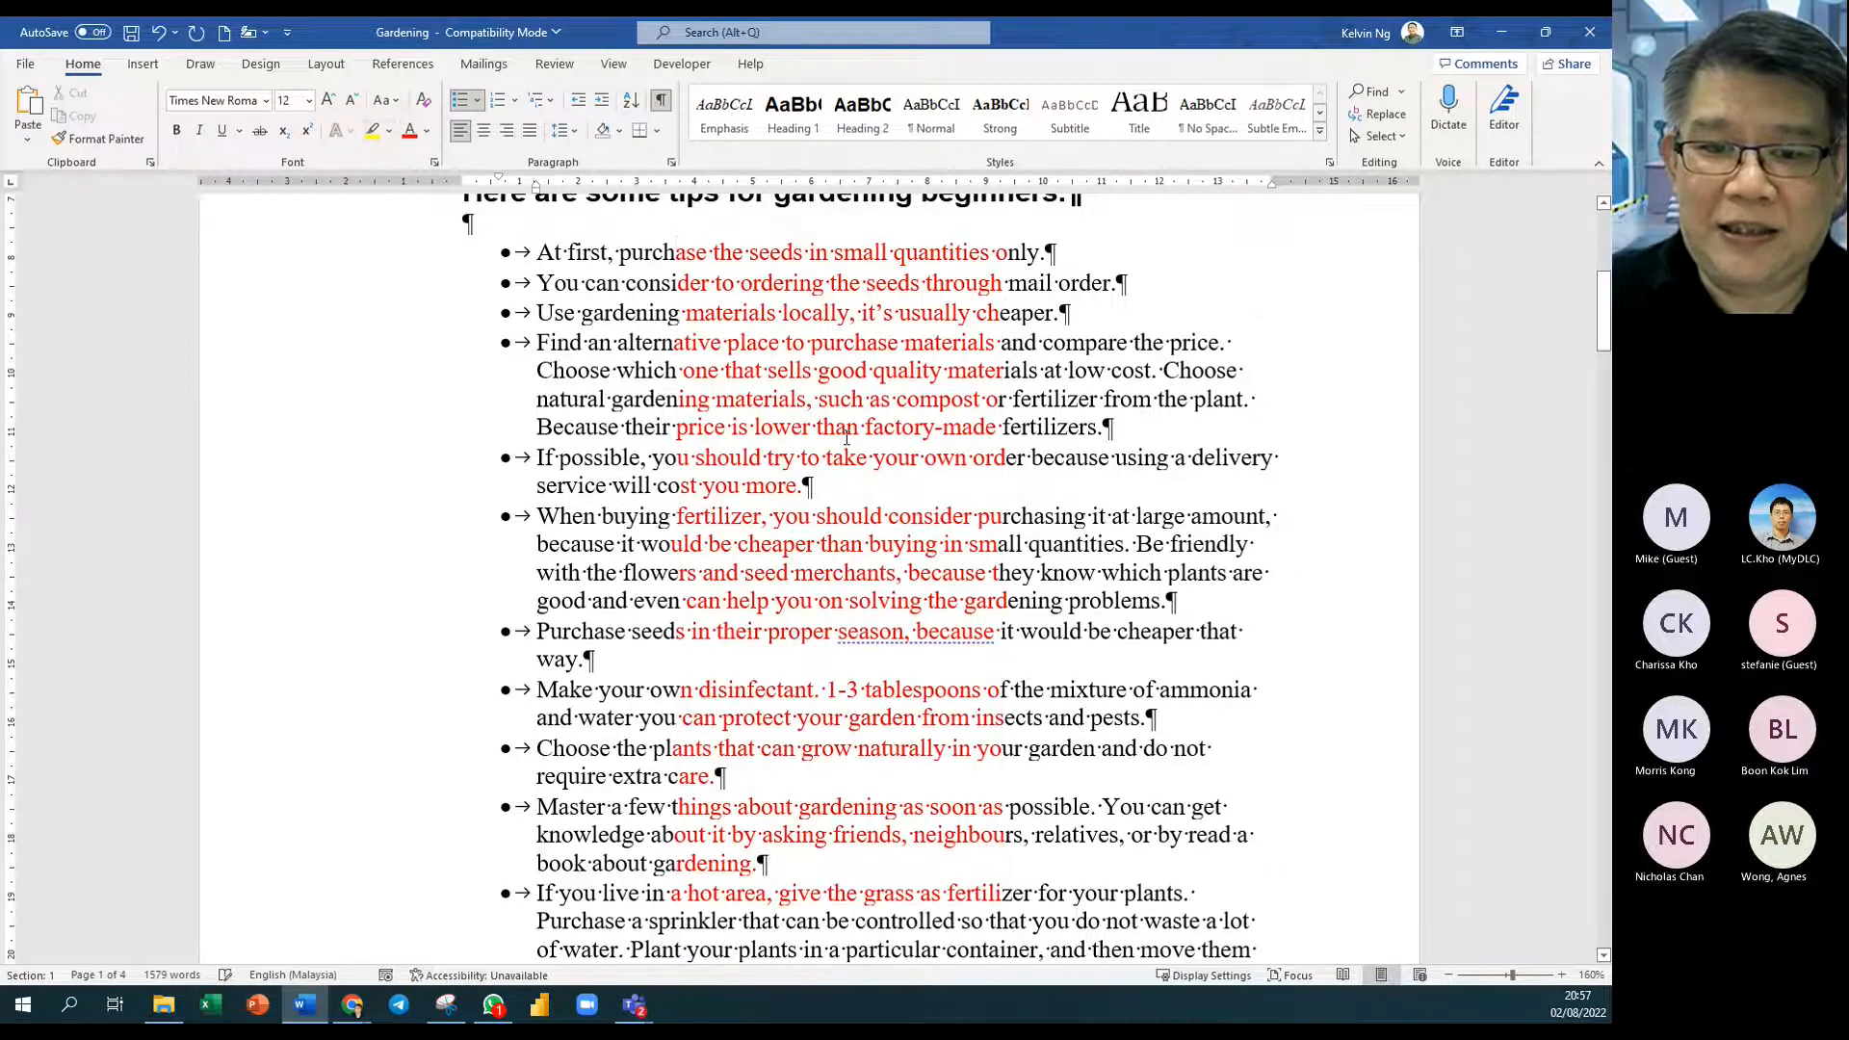
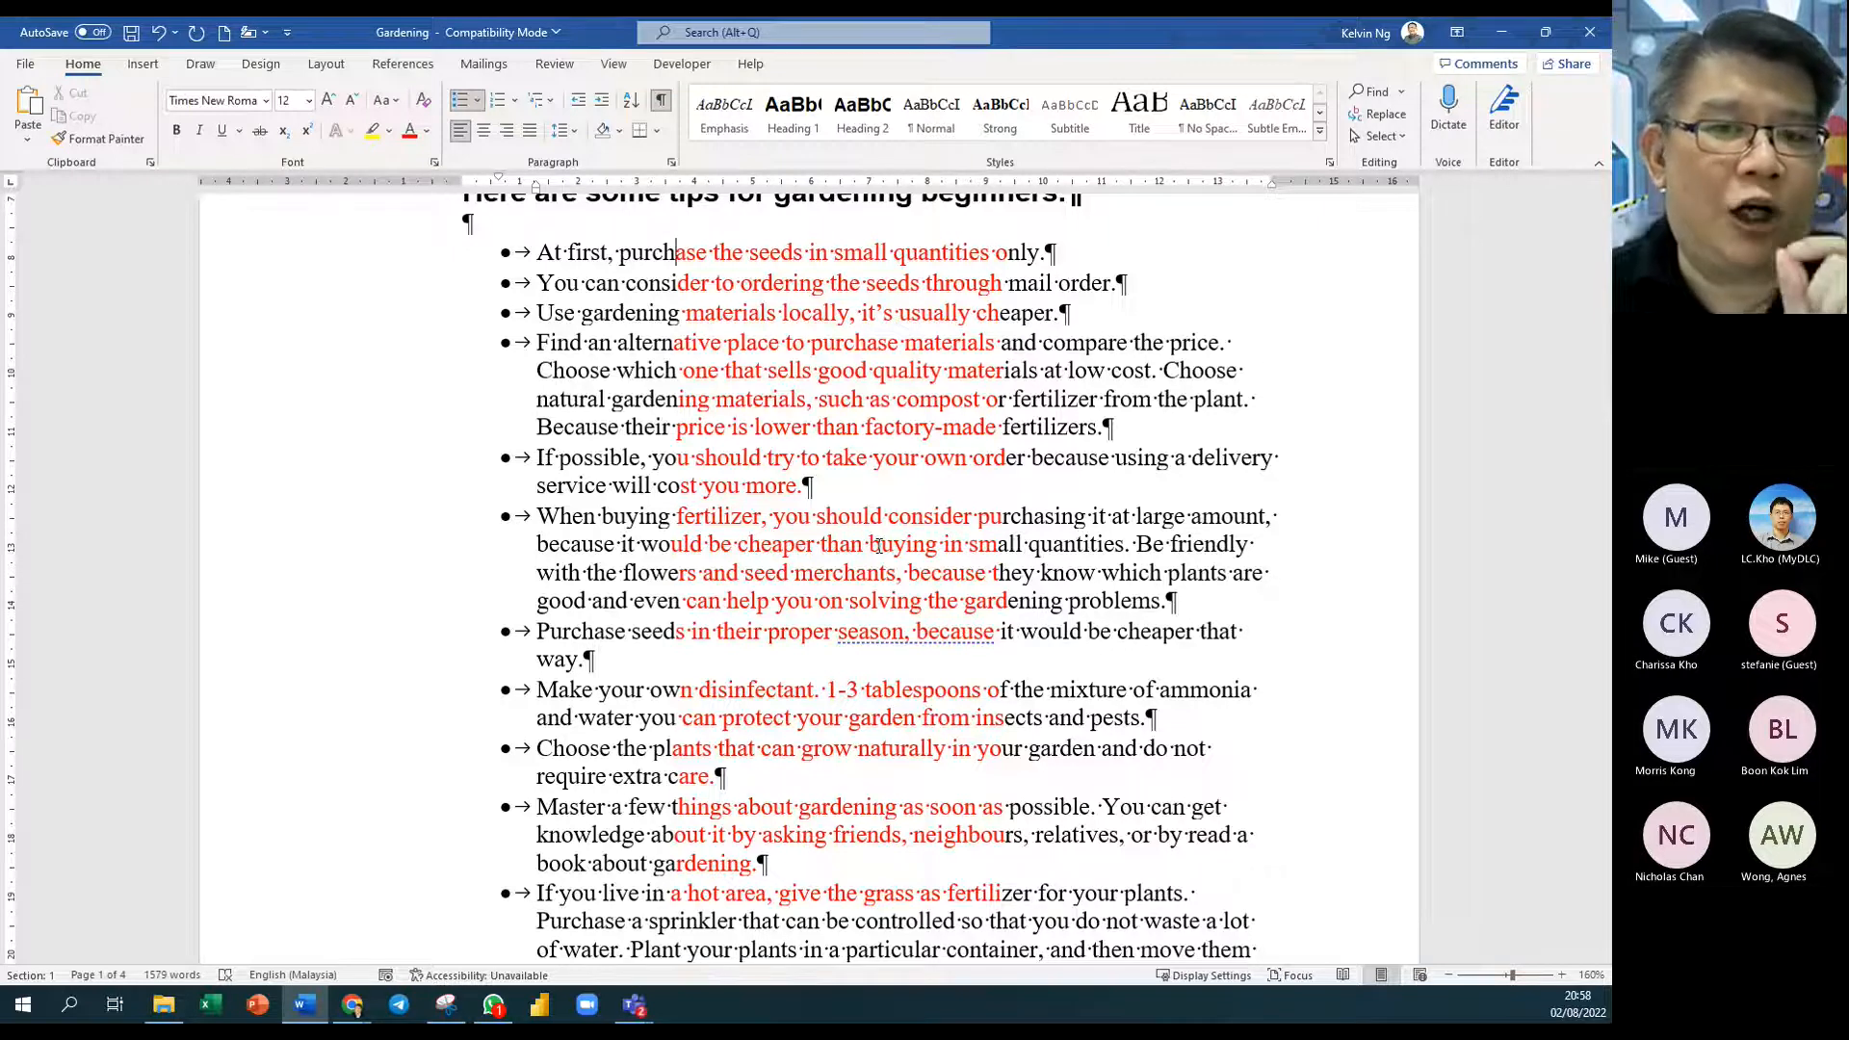
pyautogui.hotkey('ctrl', 'z')
pyautogui.click(879, 546)
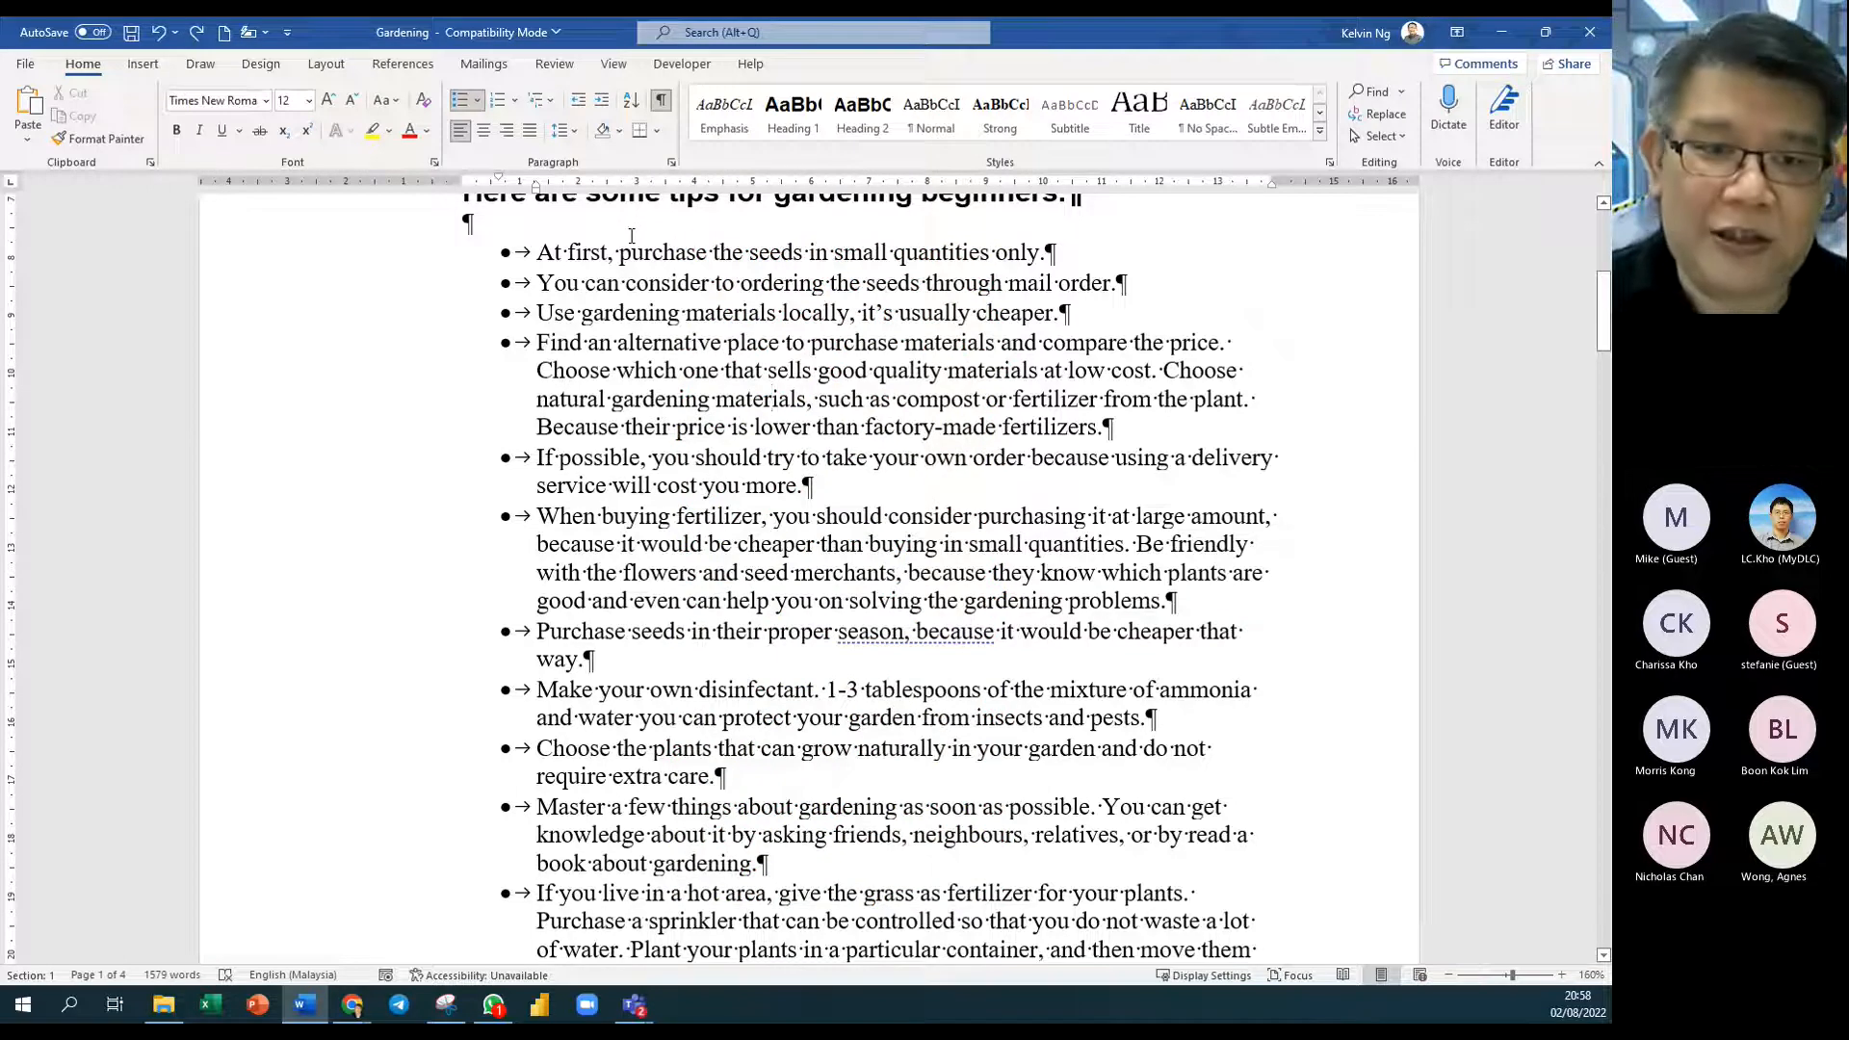
# Step: Select a vertical block across the bulleted tips from "purchase" in the first bullet to the "hot area" line, then deselect it
pyautogui.moveTo(653, 240); pyautogui.dragTo(923, 892)
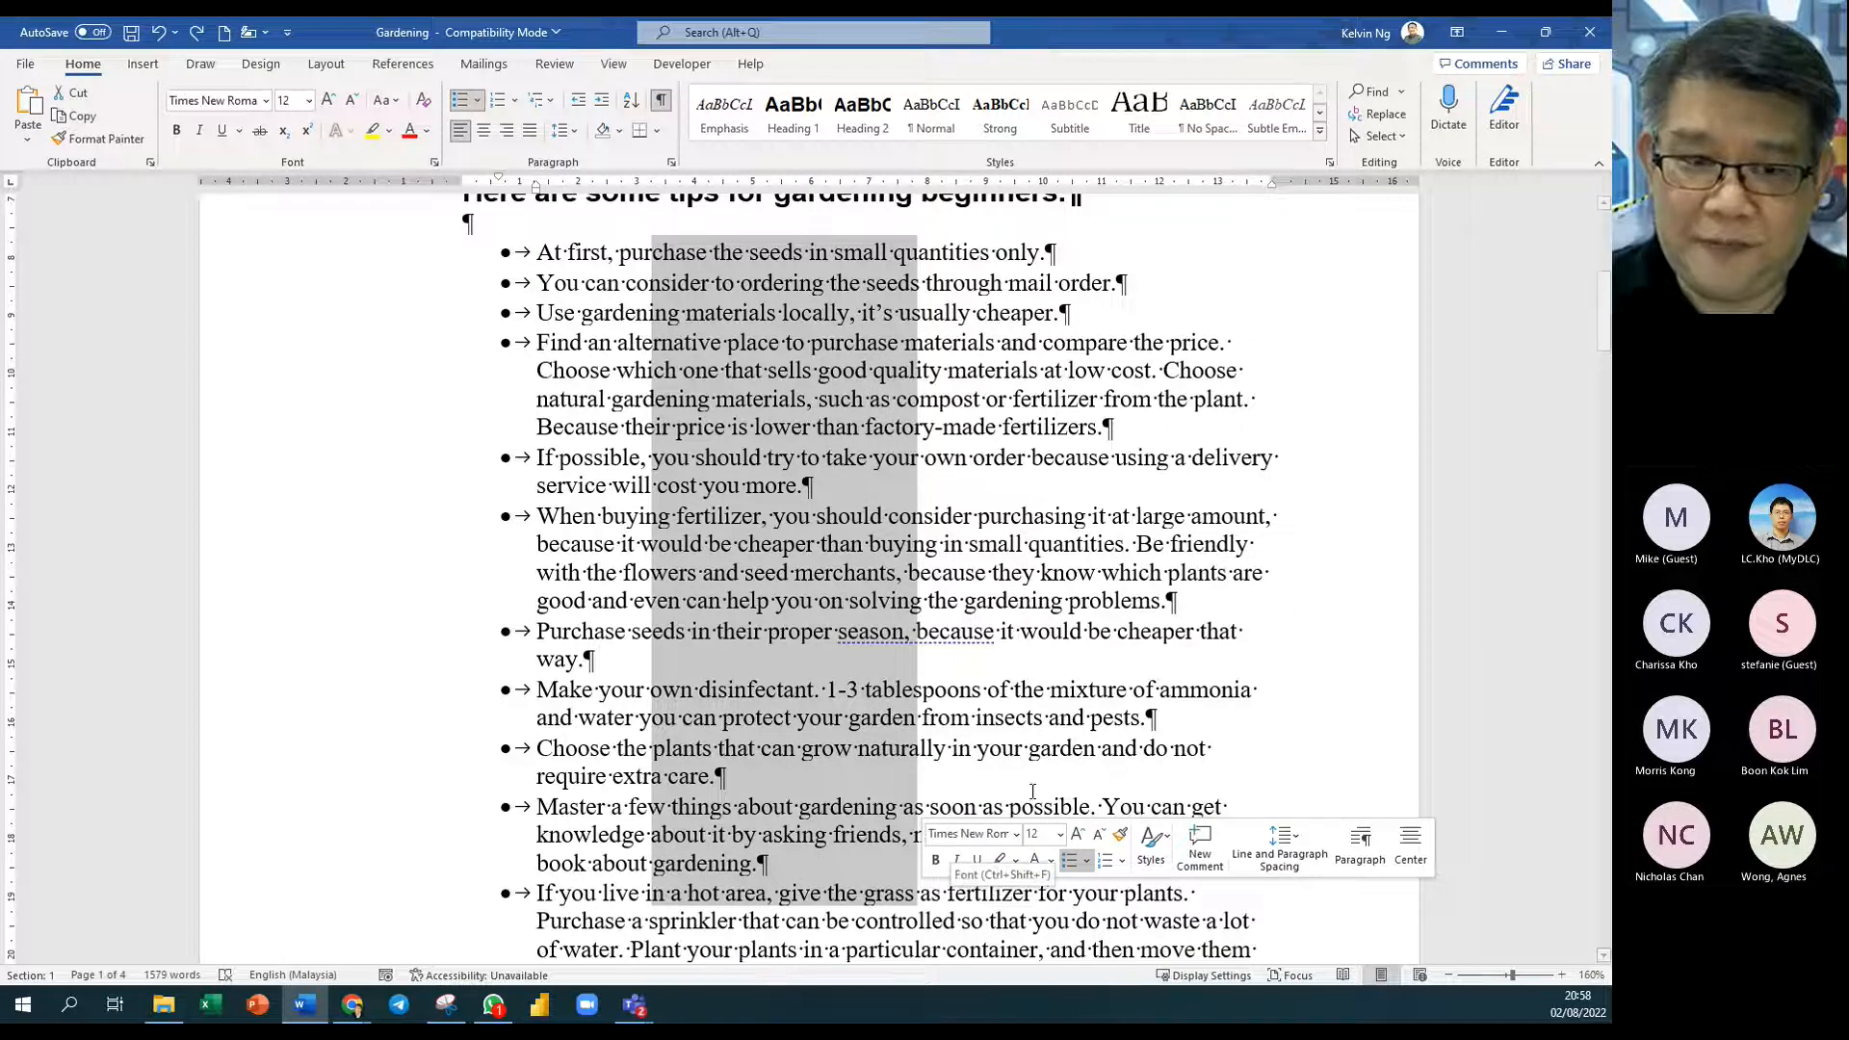
pyautogui.click(1063, 724)
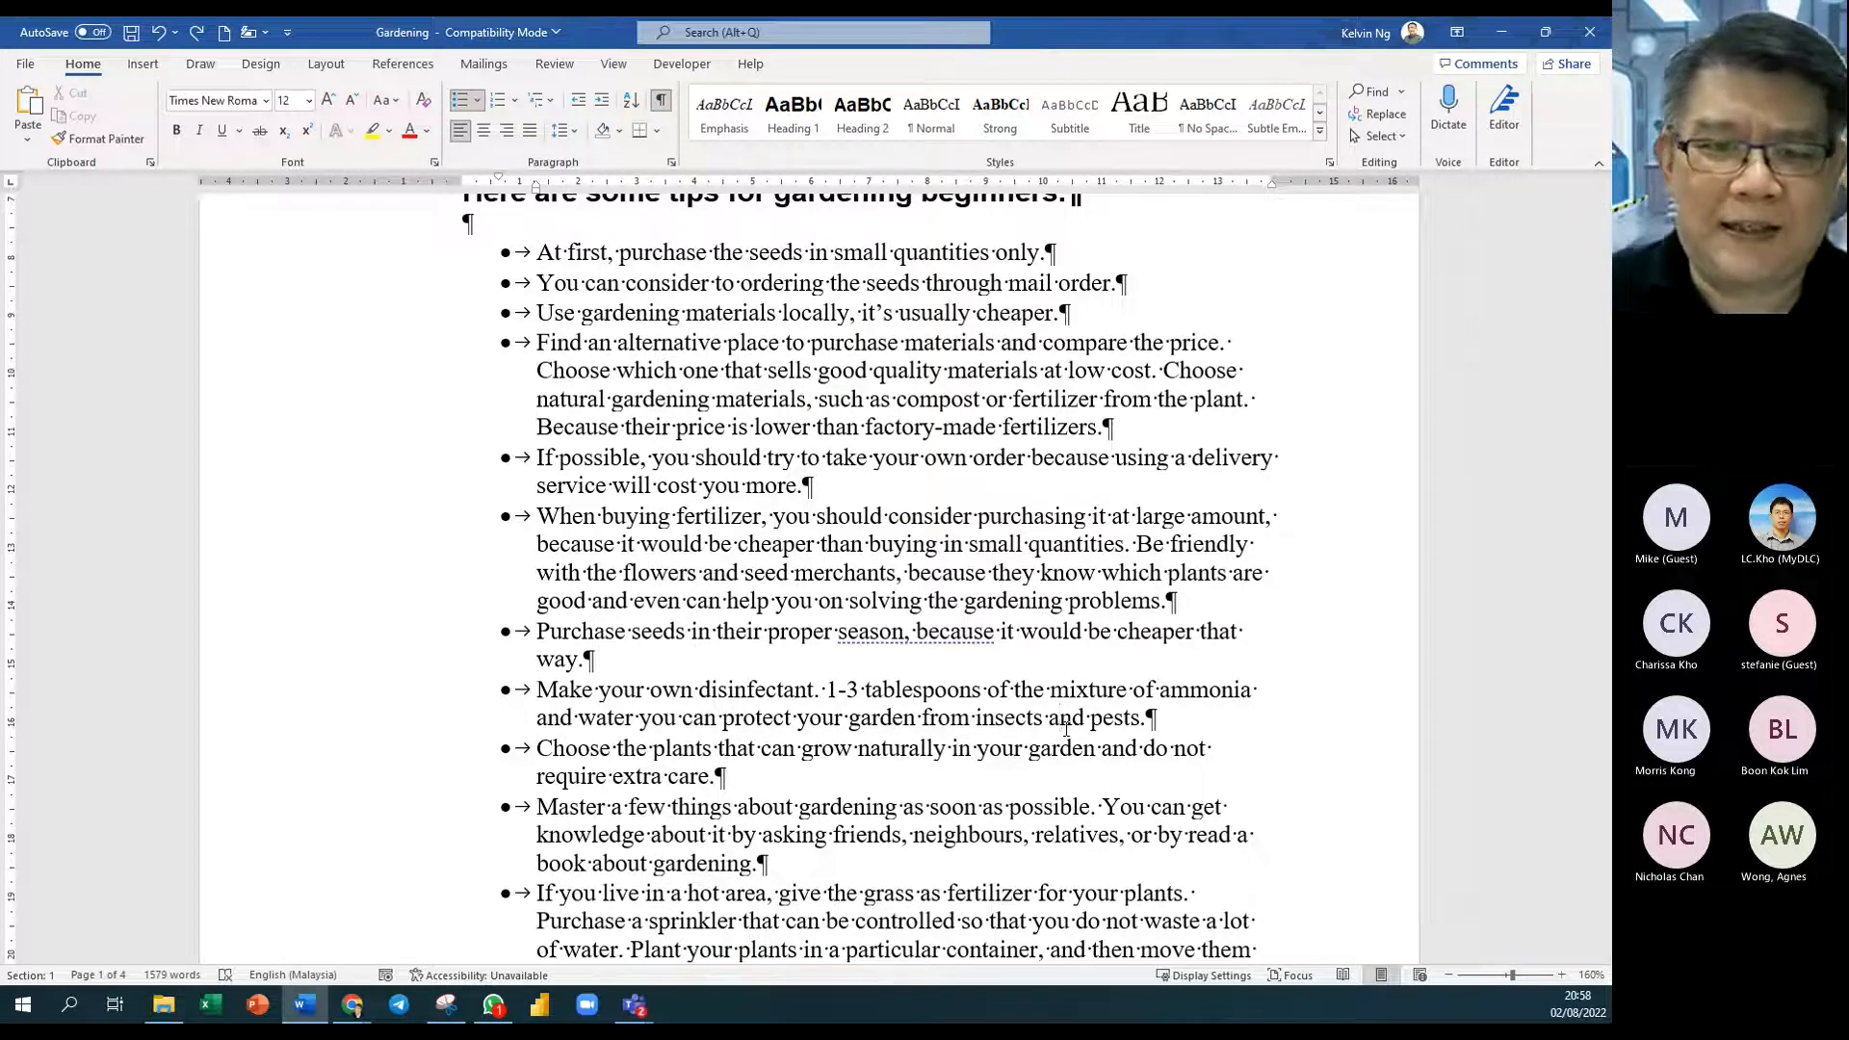
# Step: Create a new blank document and enter "Topic 1", a tab and filler text that wraps onto a second line
pyautogui.click(222, 33)
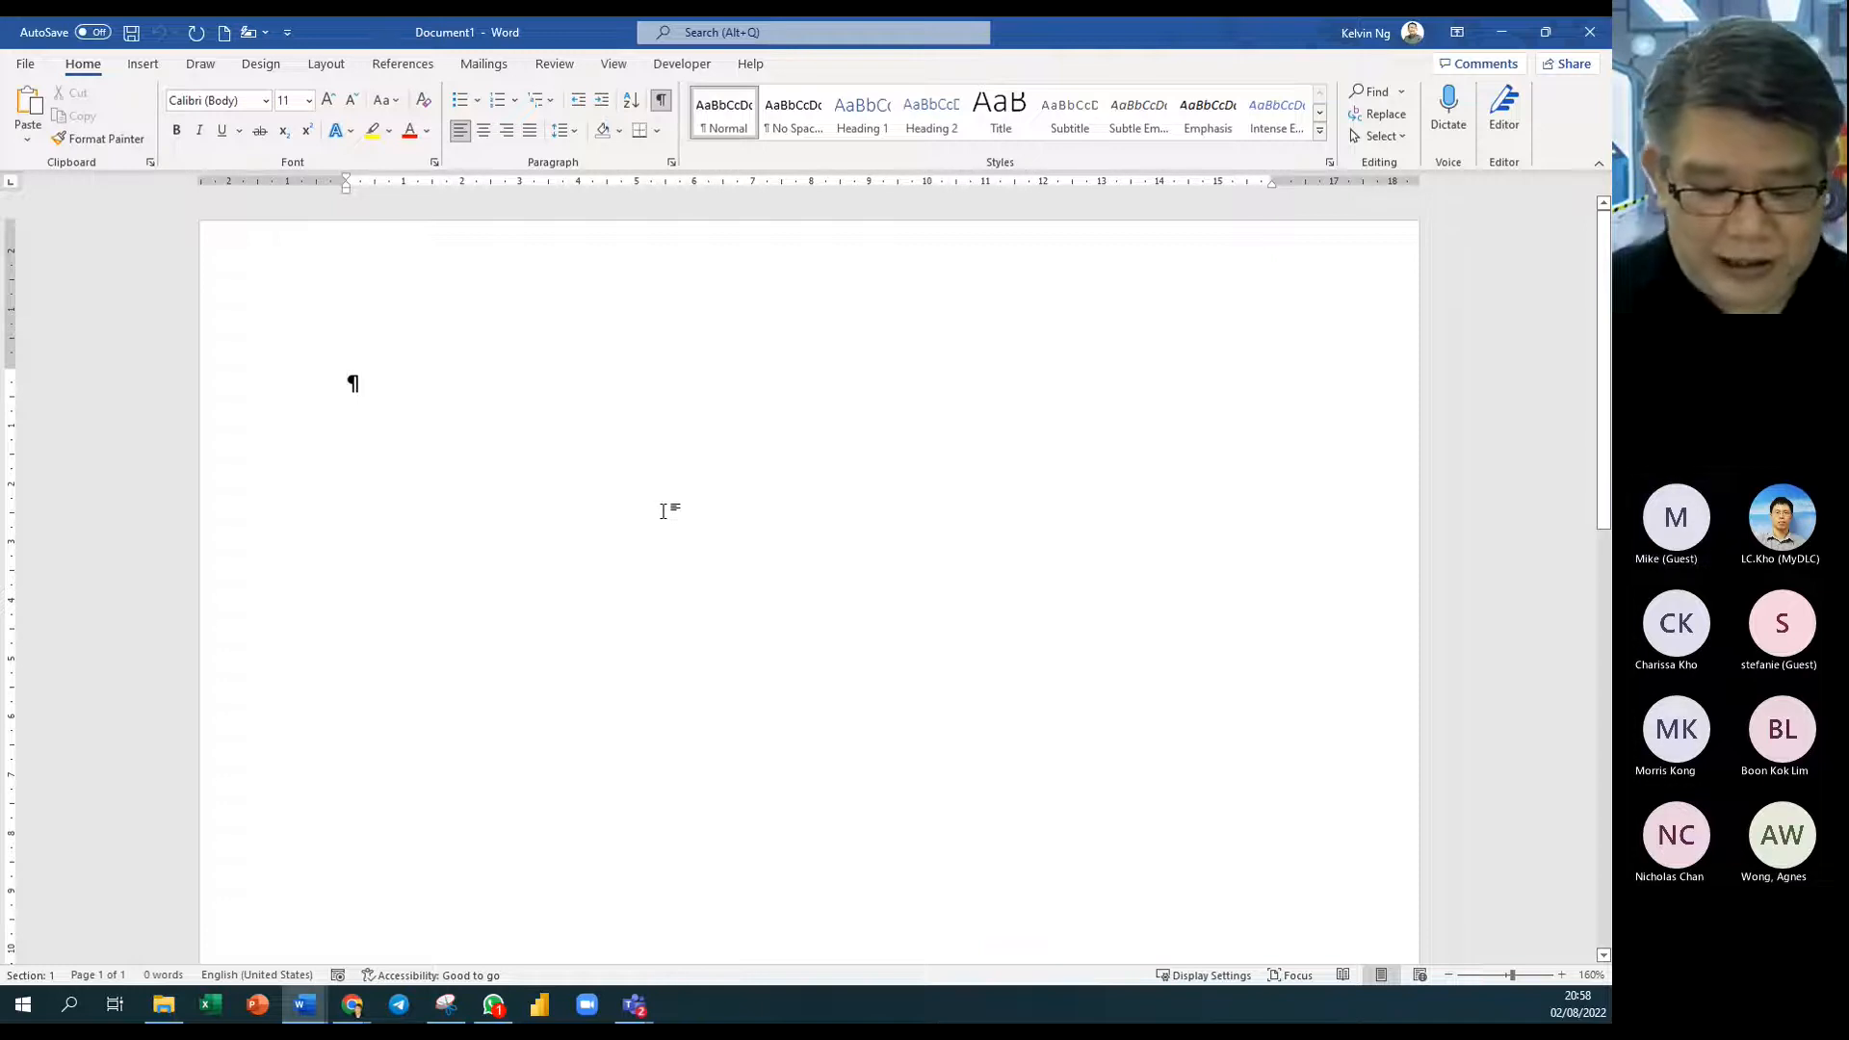
pyautogui.write('To')
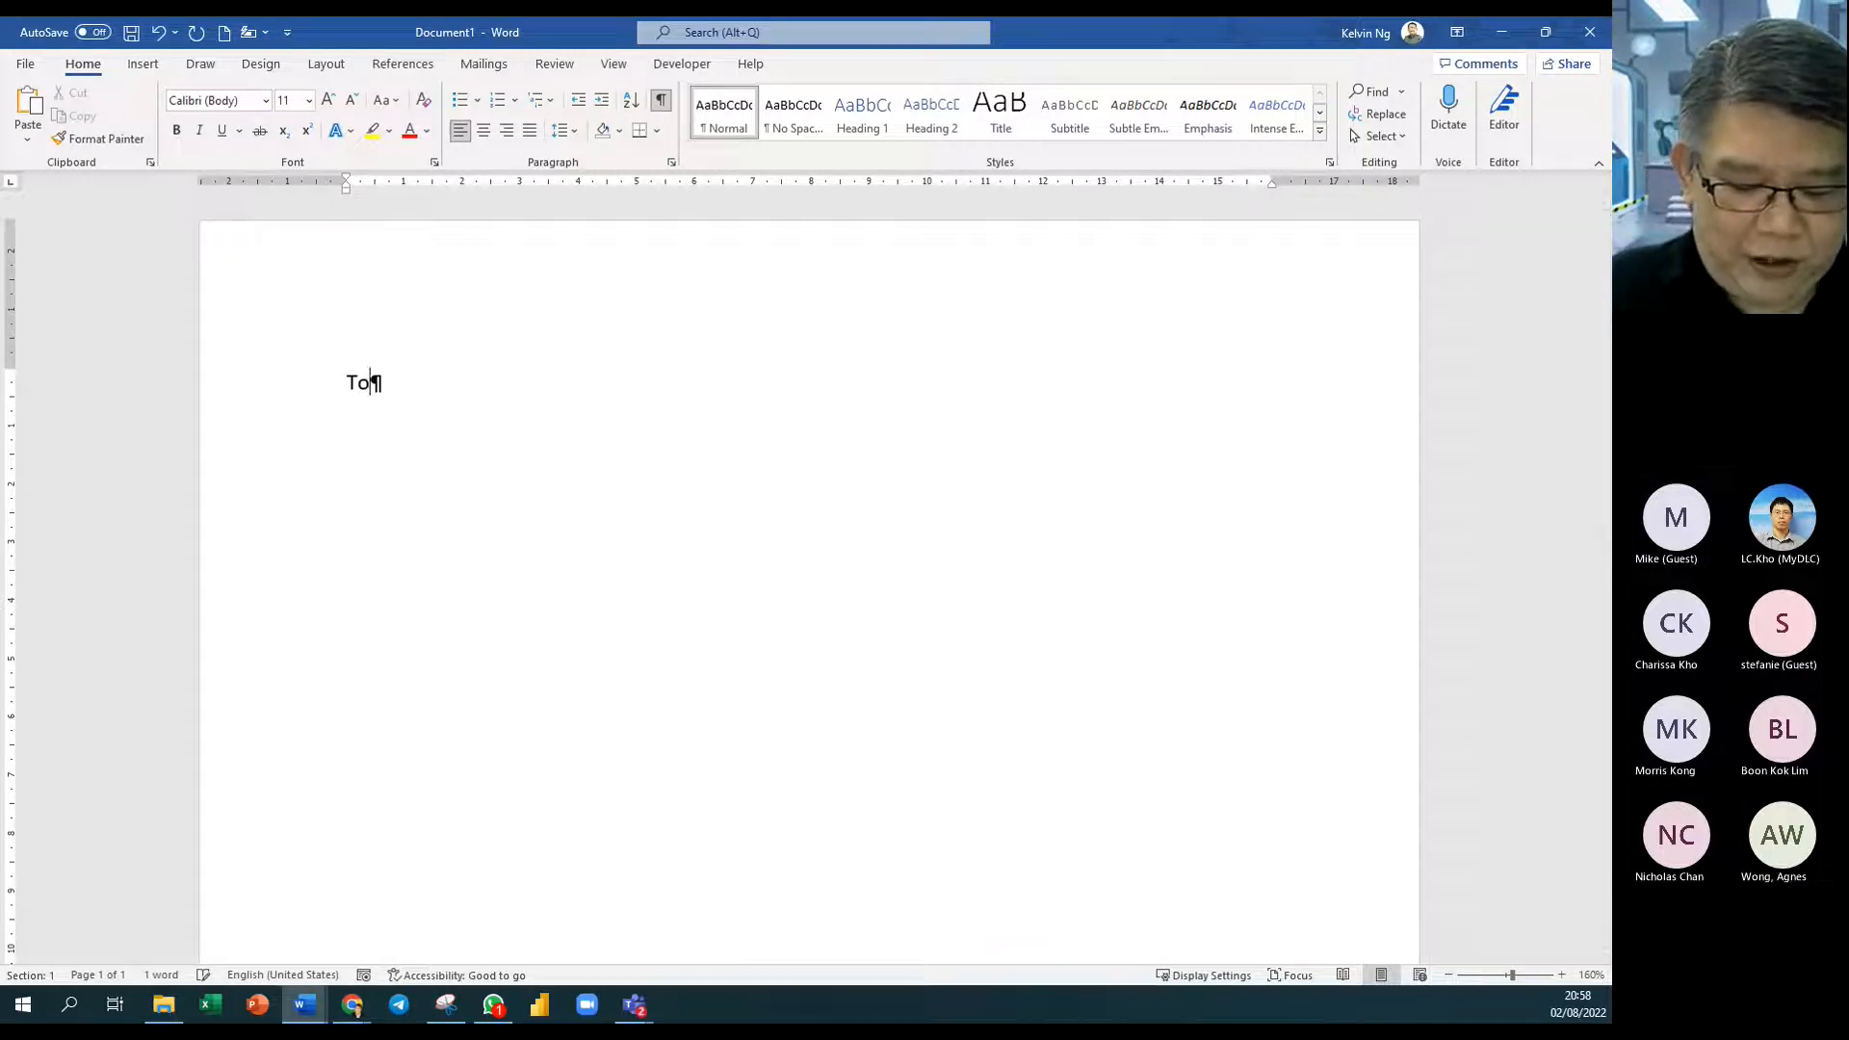
pyautogui.write('pic 1')
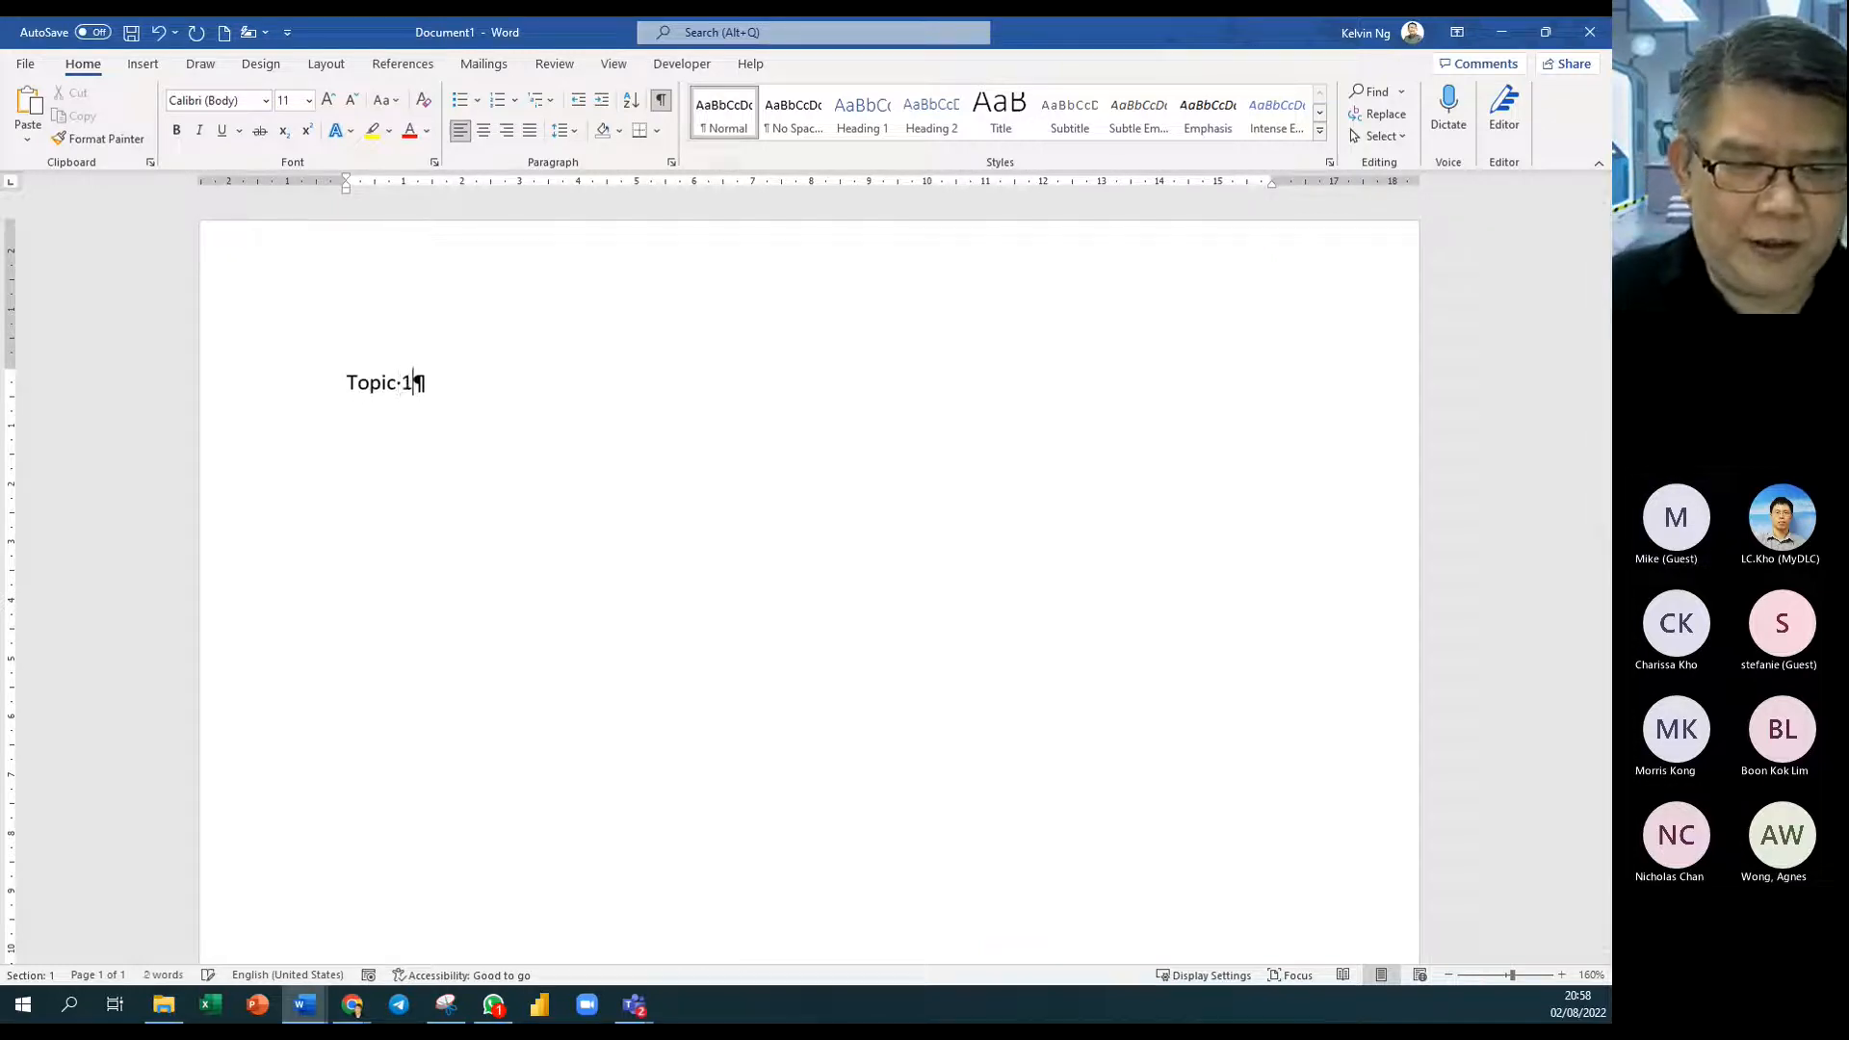
pyautogui.press('Tab')
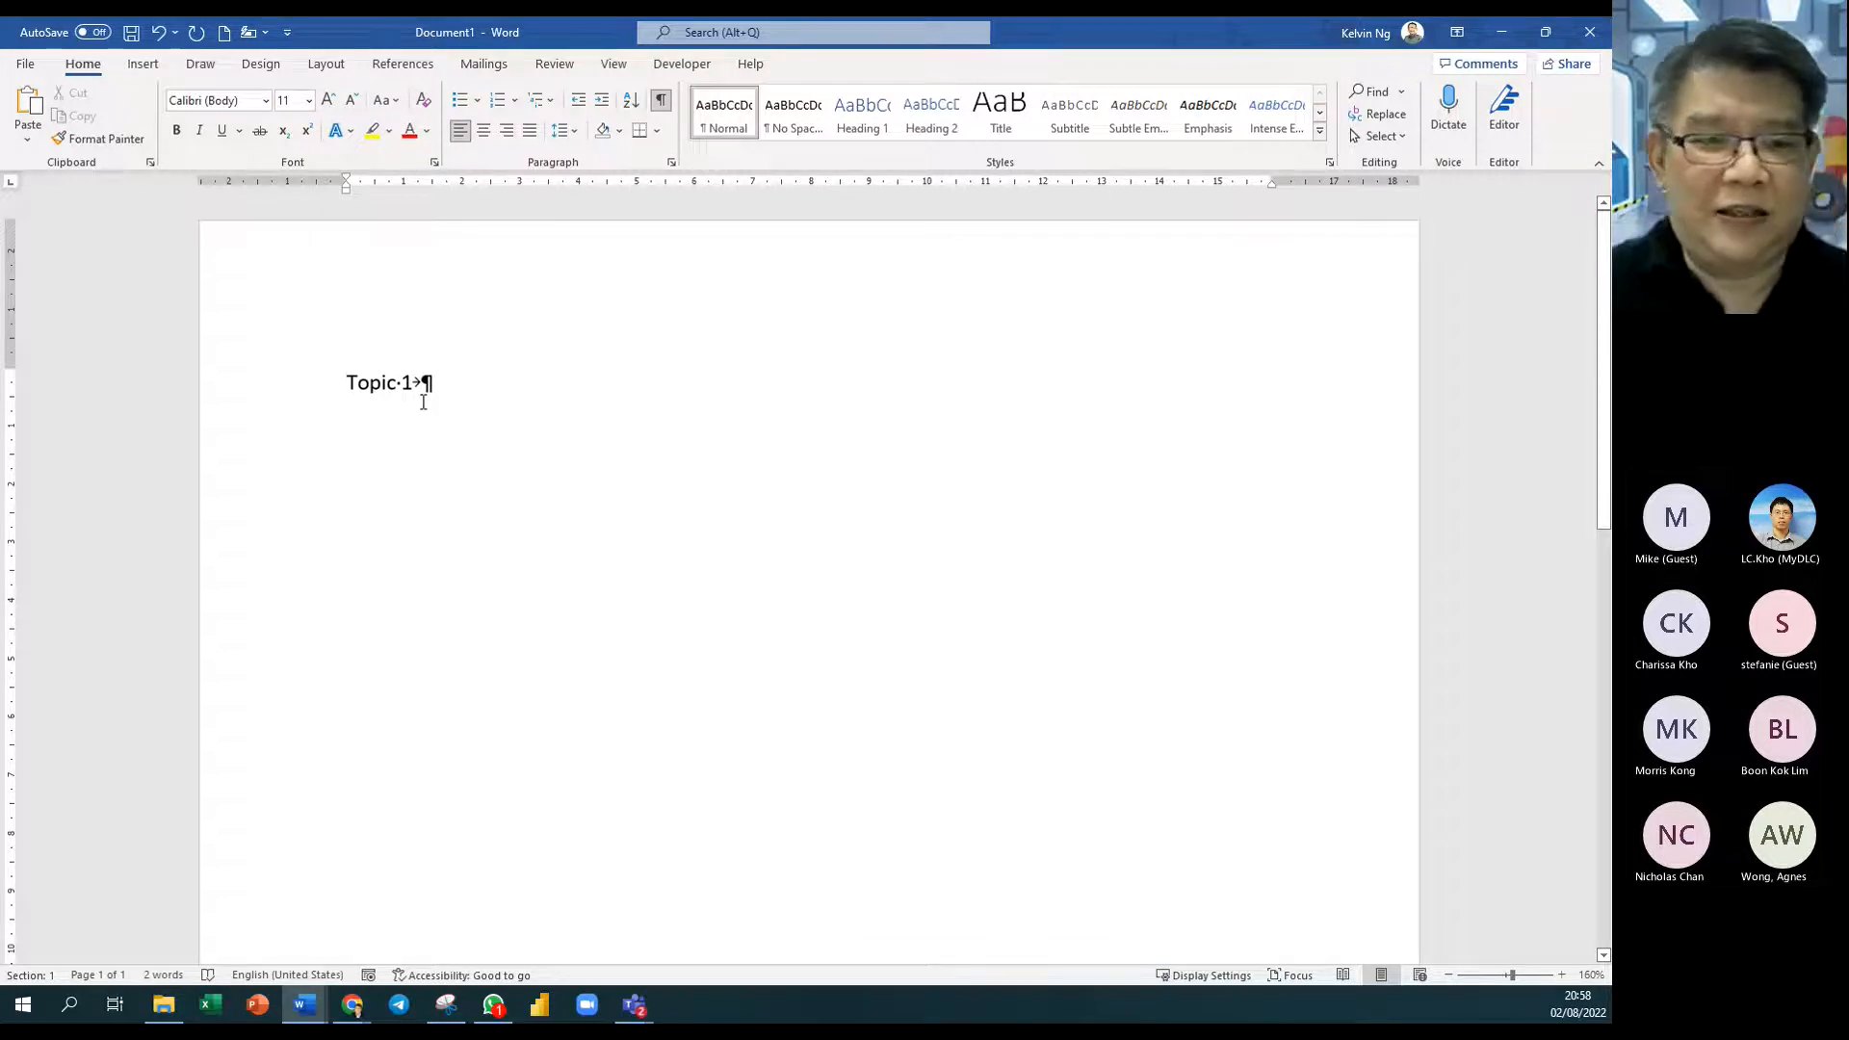
pyautogui.write('hsodifghsdfih gsouhgiuh gfosd ihf')
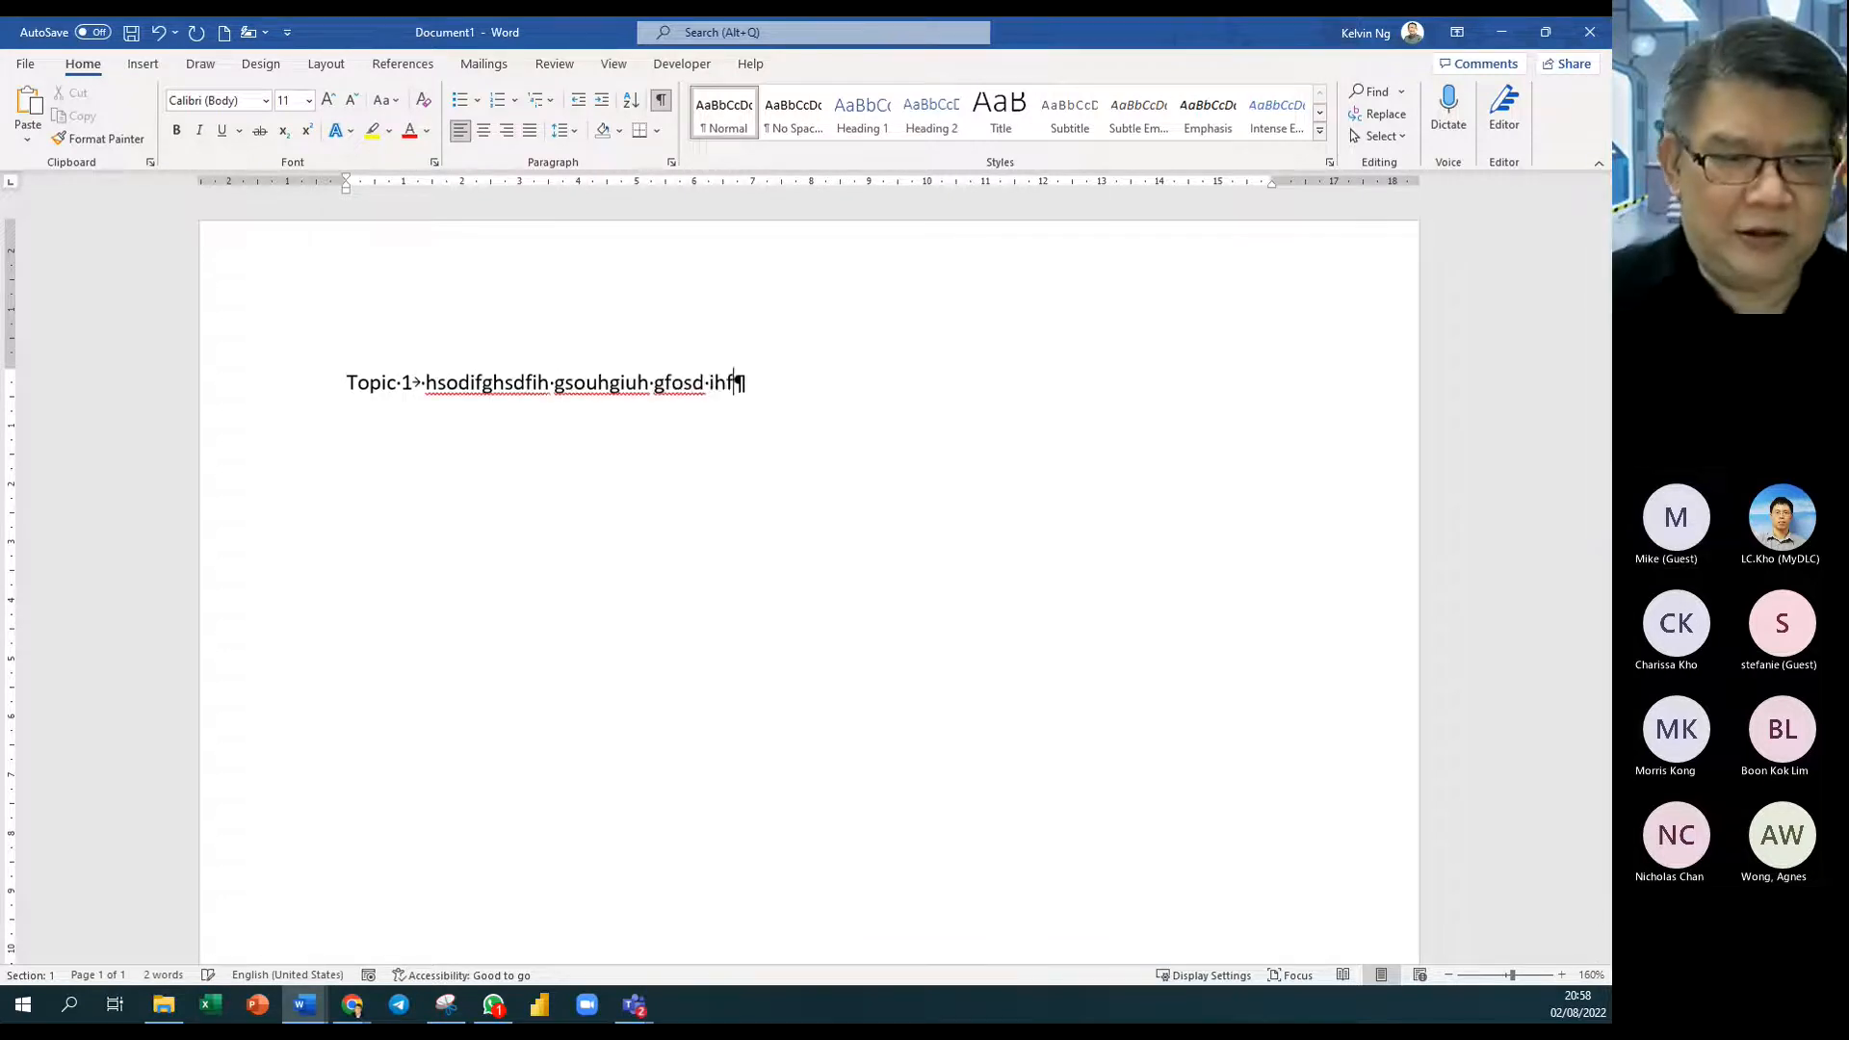
pyautogui.write(' goldfo lighodh bo dhbo sdghsoidghodif shgsodfh')
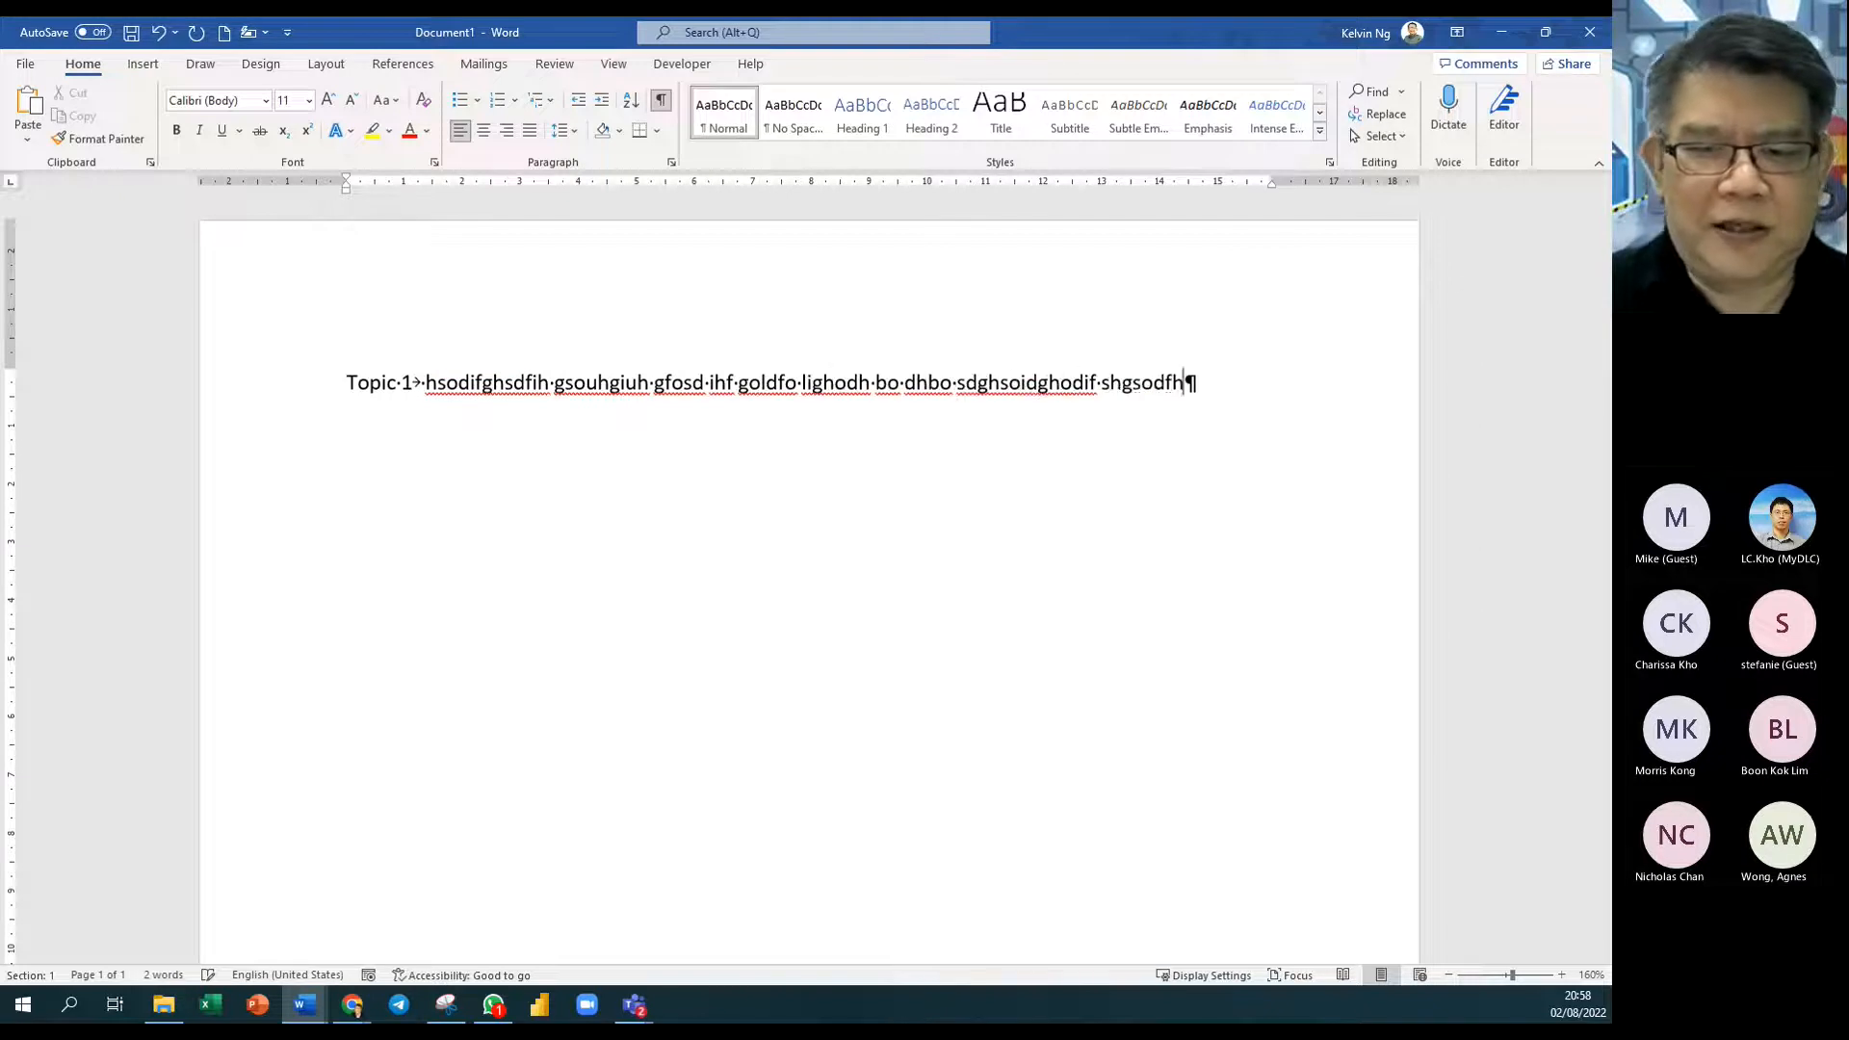
pyautogui.write(';sod fhgo shg;sodfho;sif ;dfhb;osdfhg;osihg;o ifdho; sdhg osdfhgsih dg;osdfh g sodi')
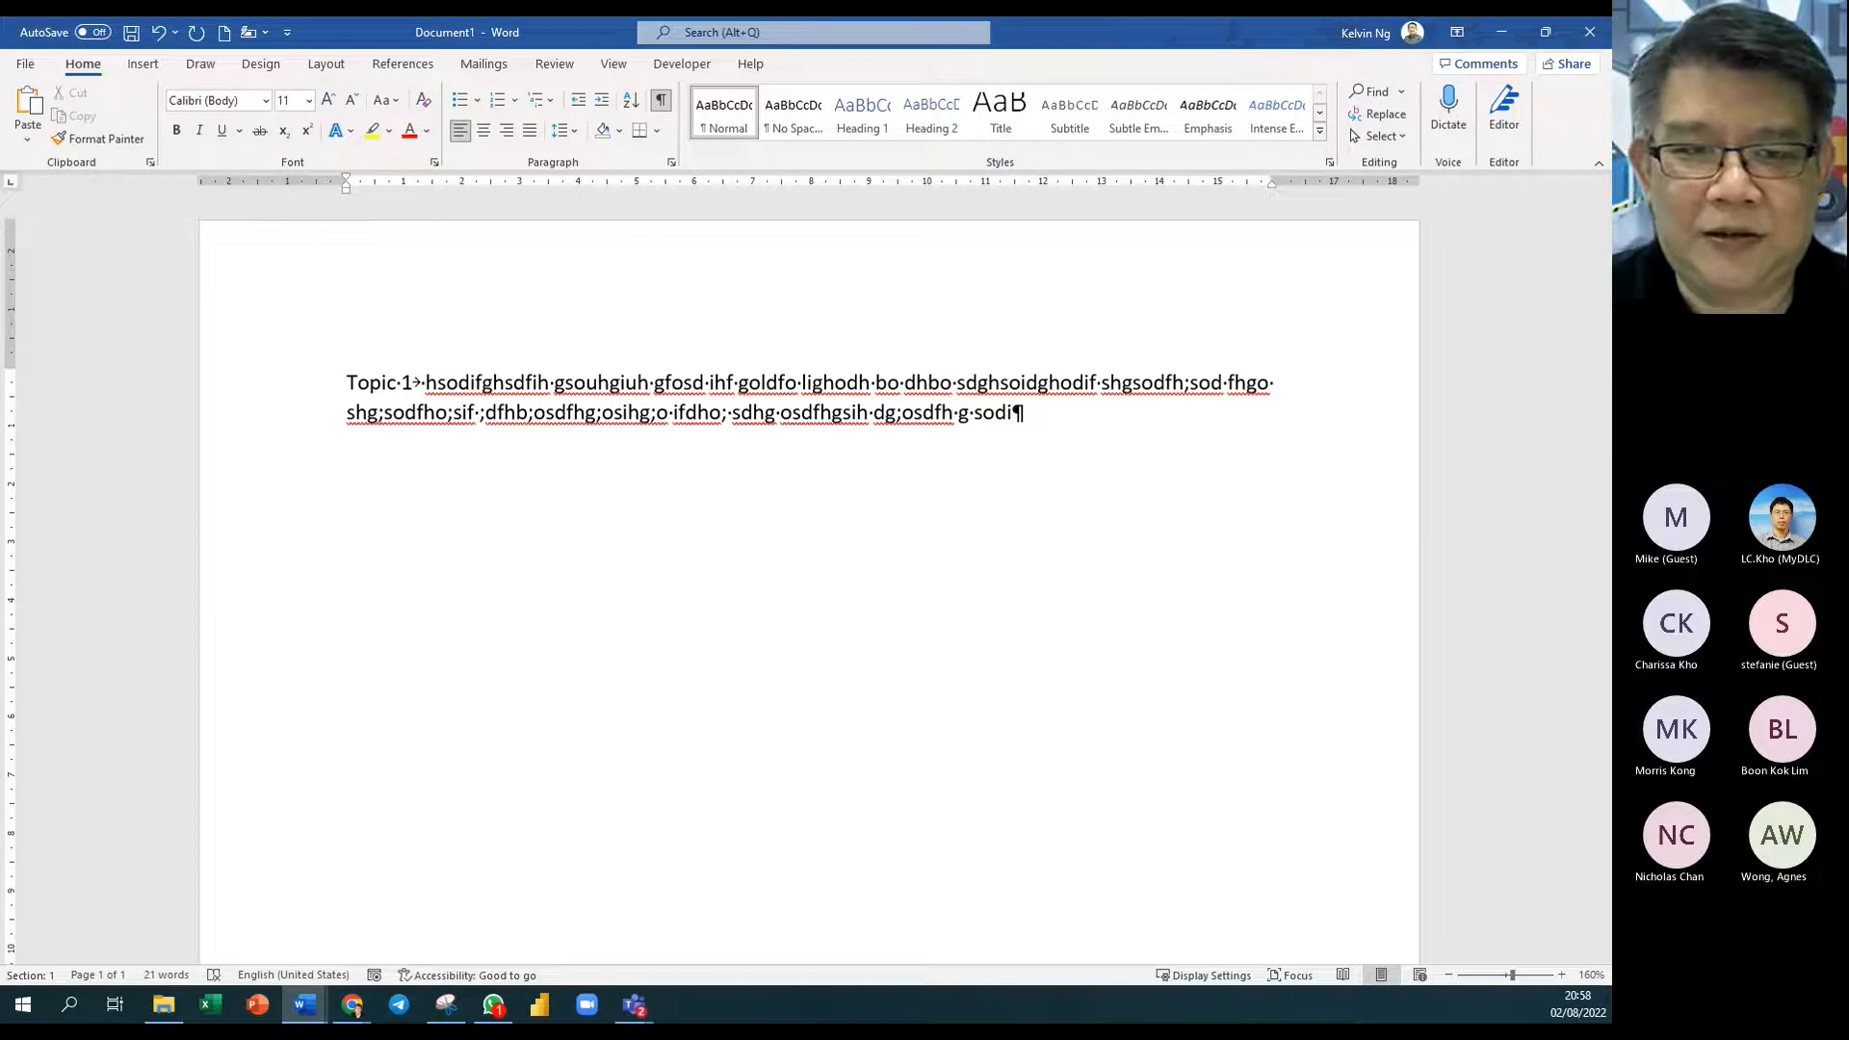
# Step: Annotate the magnified screen with a red arrow pointing to the ruler's hanging indent marker and the label text "hangin"
pyautogui.doubleClick(428, 382)
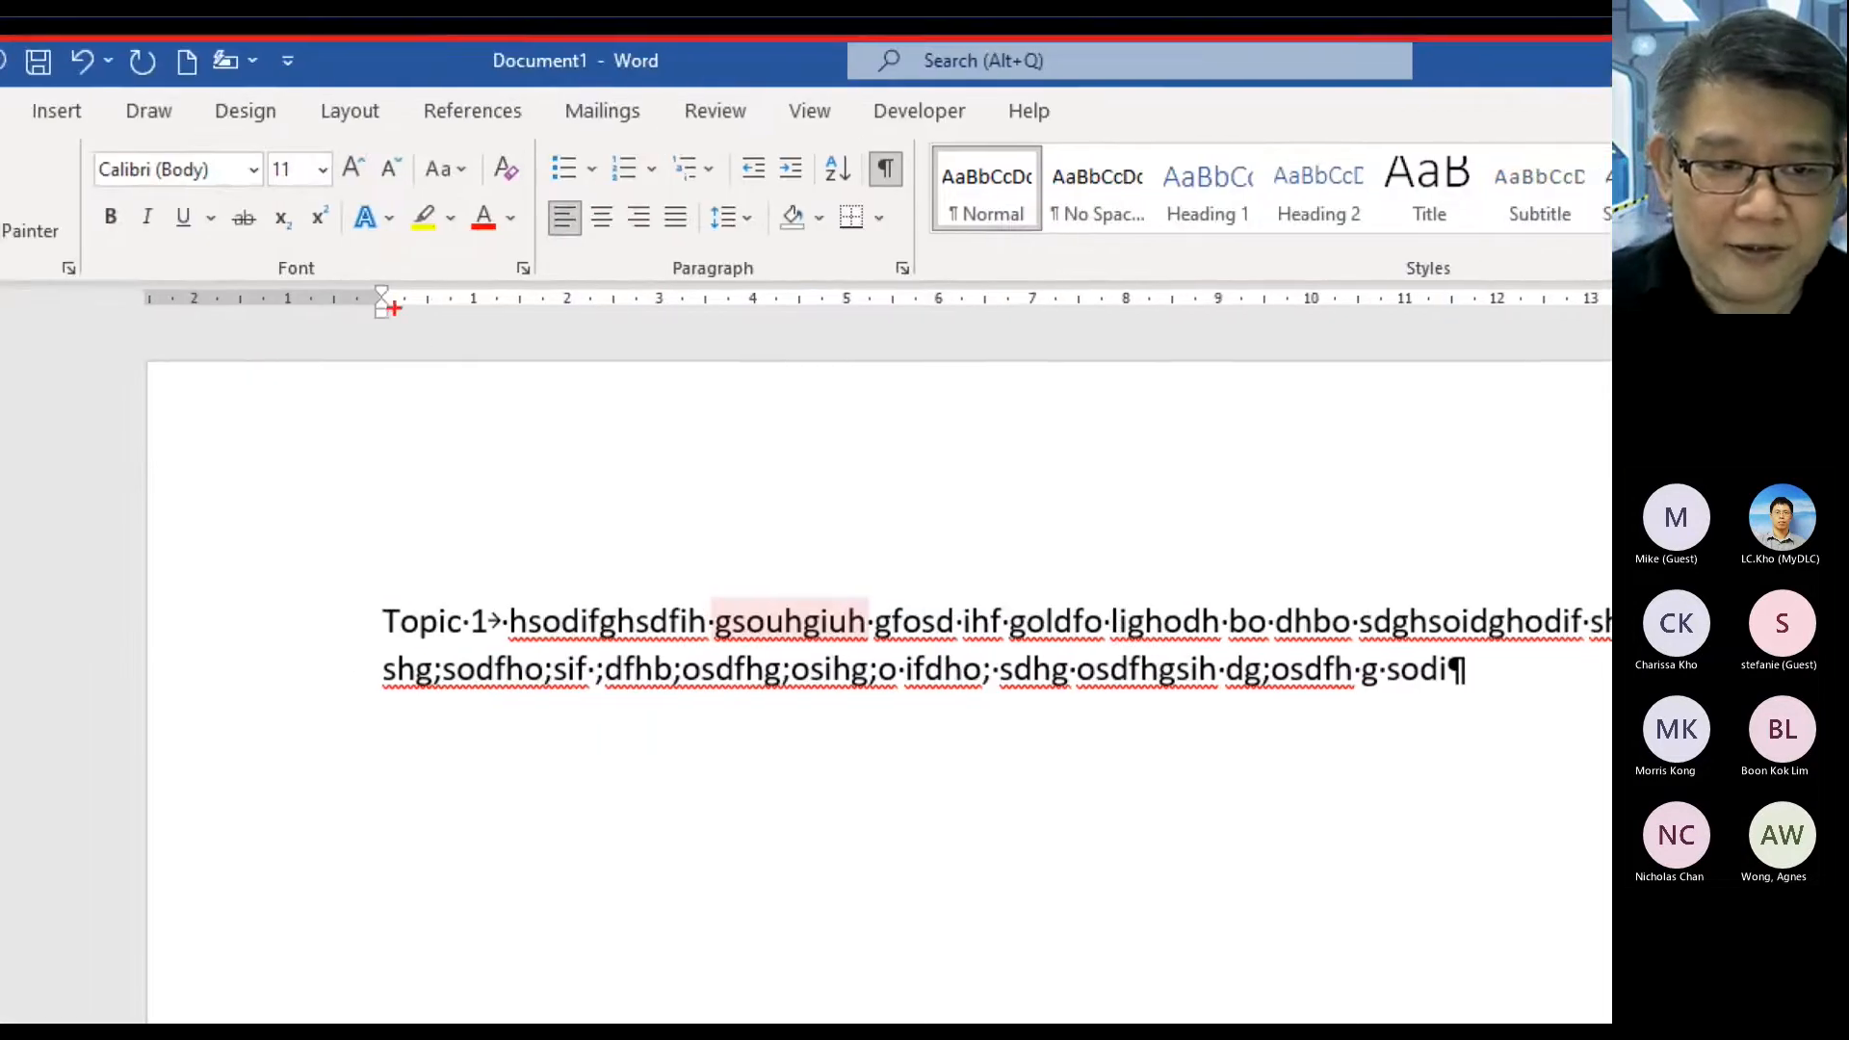
pyautogui.moveTo(385, 310); pyautogui.dragTo(421, 346)
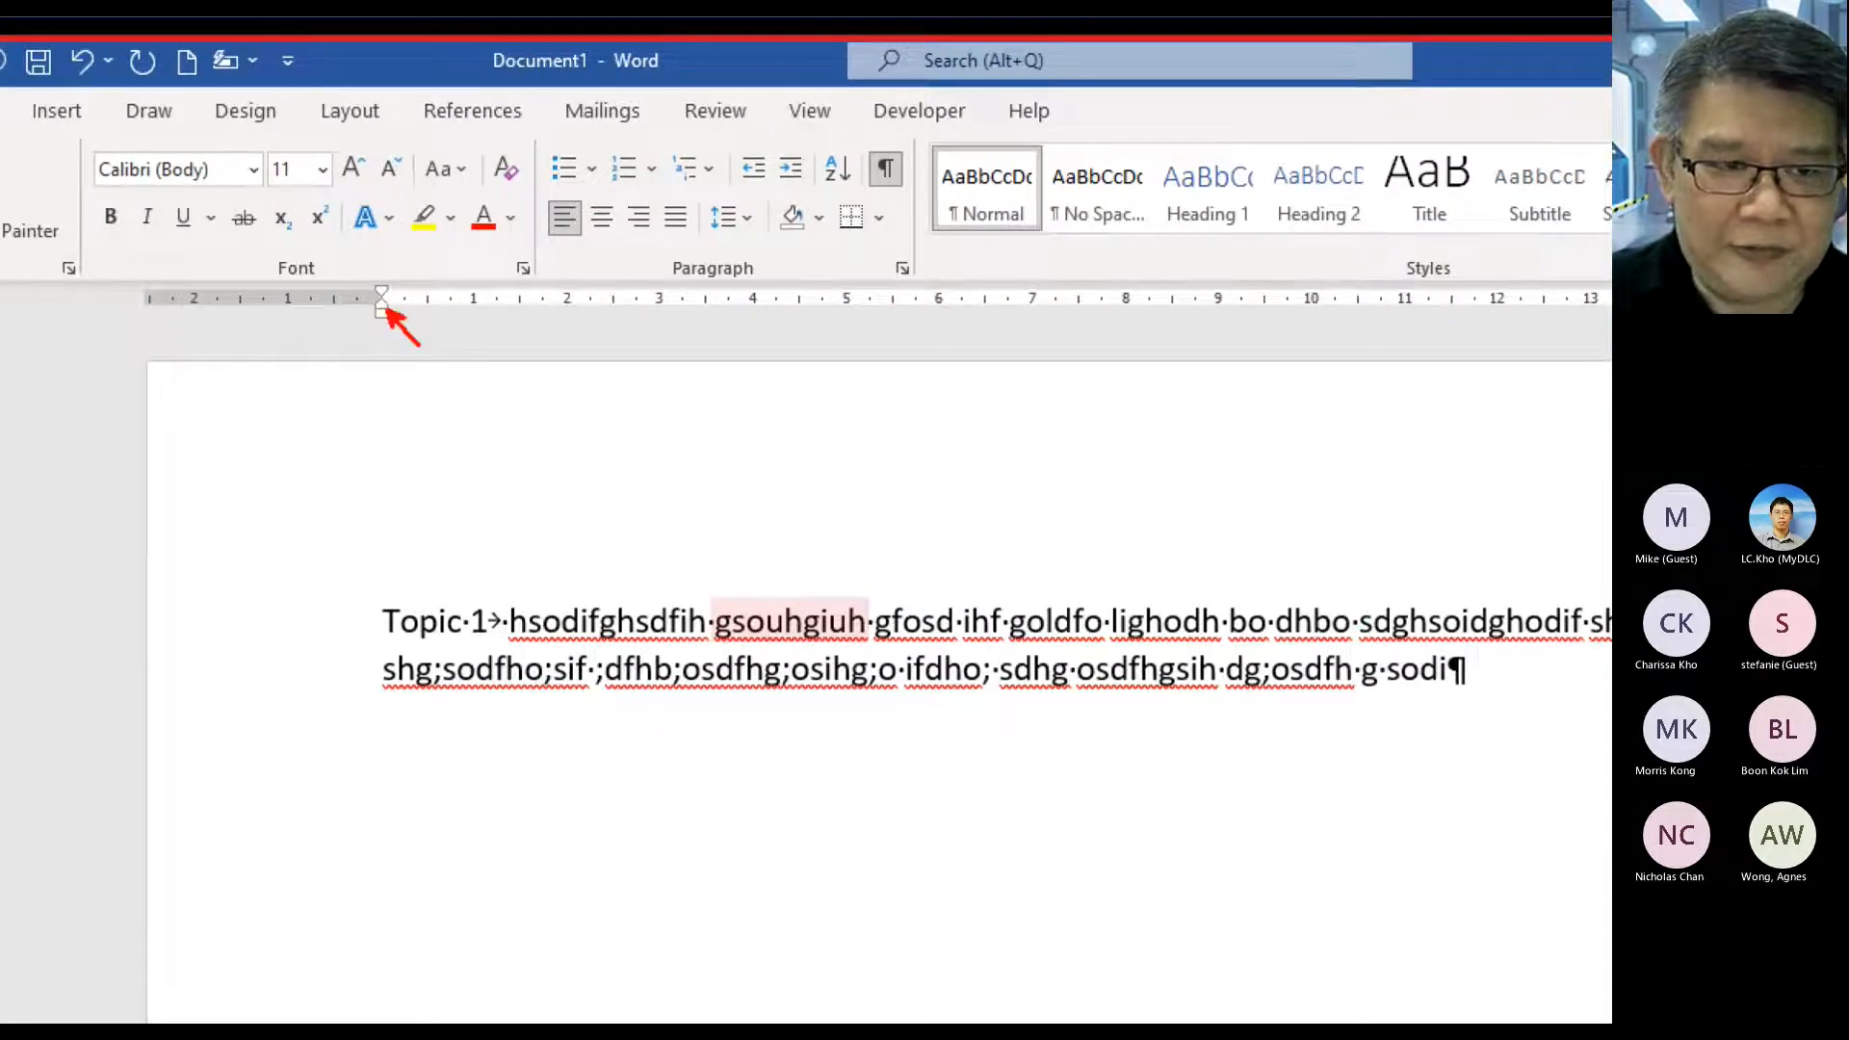
pyautogui.press('t')
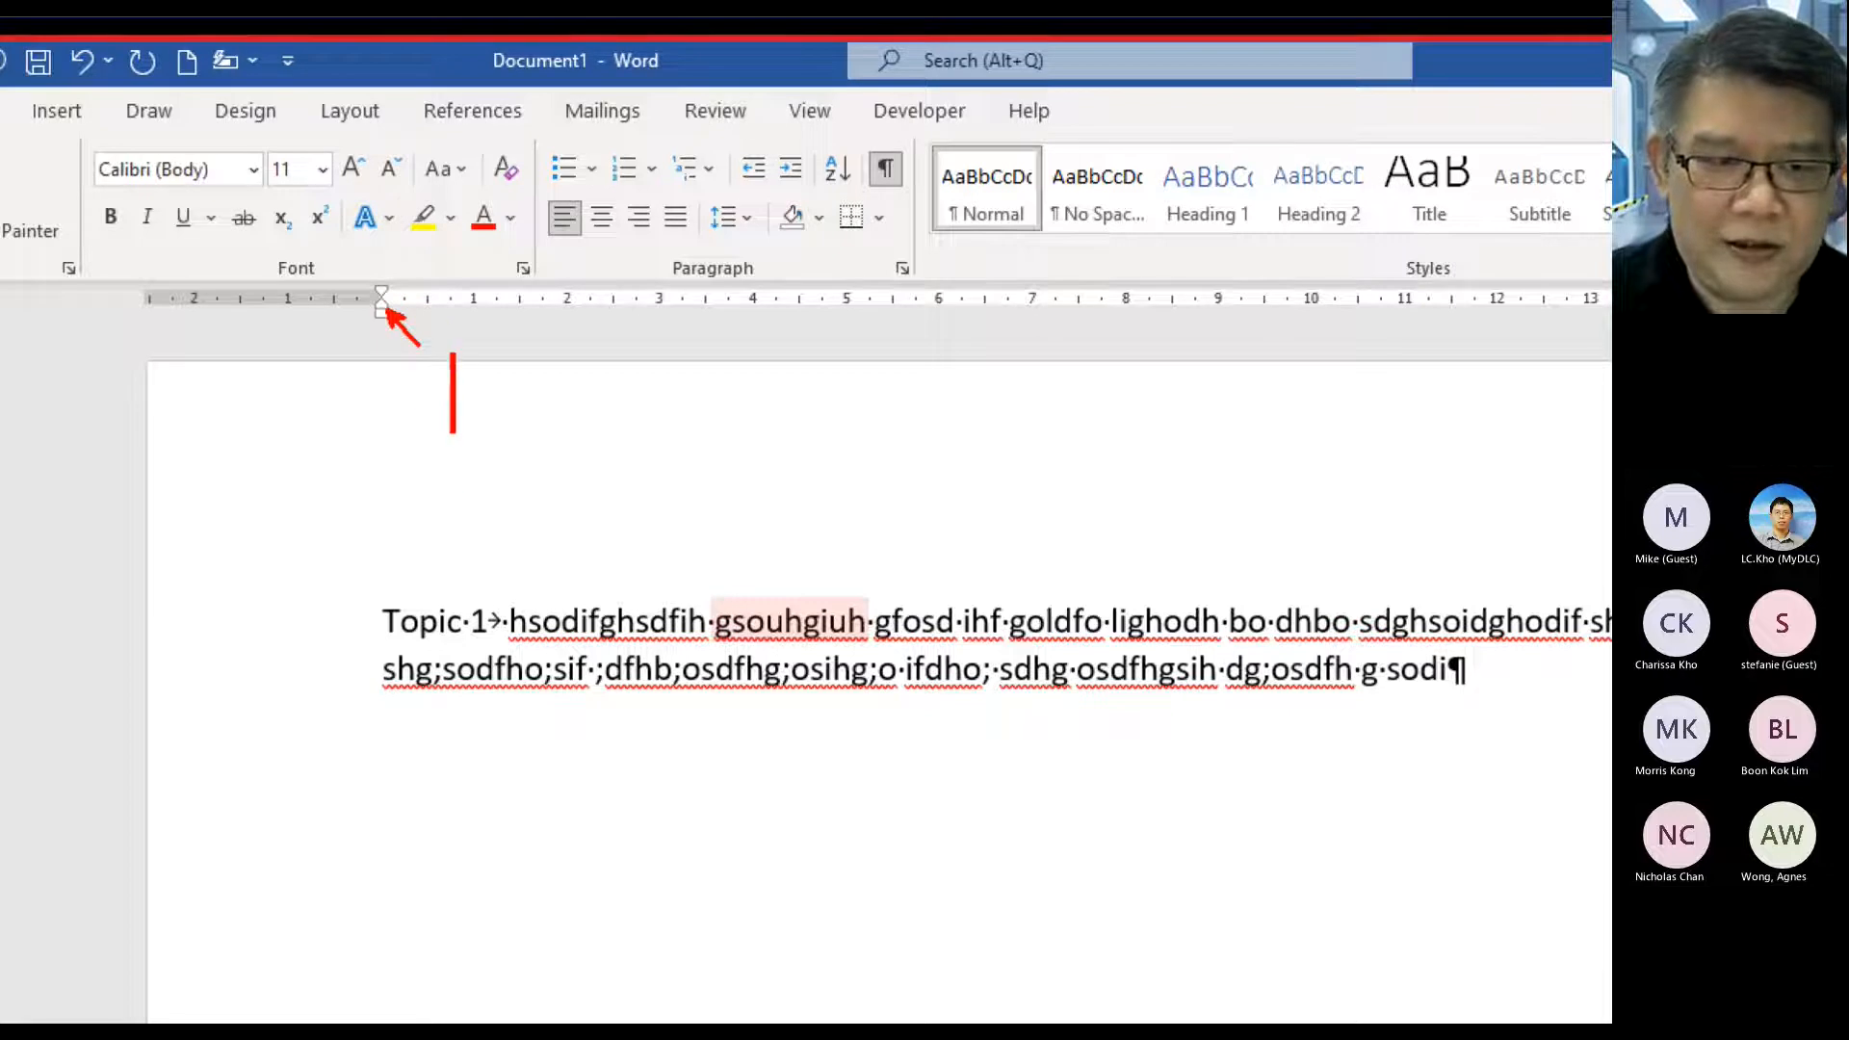
pyautogui.write('hangin')
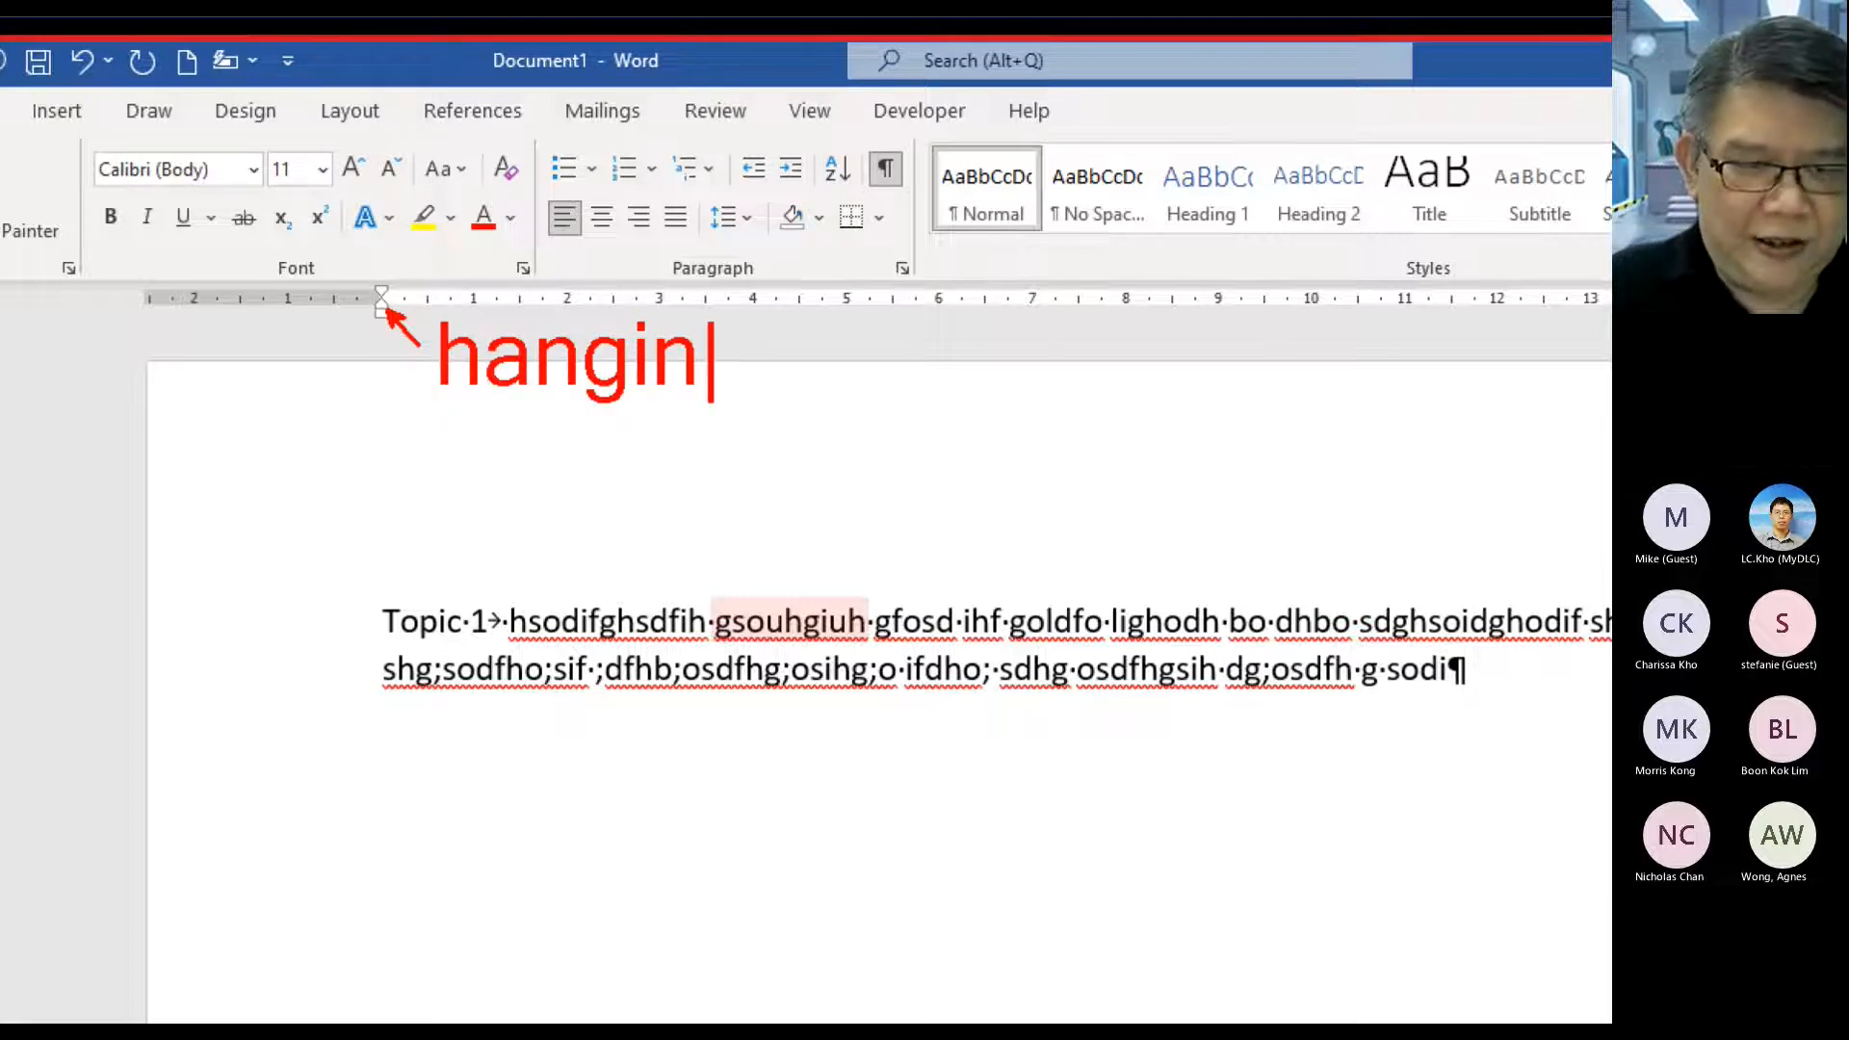
# Step: Complete the on-screen annotation beside the ruler's indent marker as "hangin Indentation" and leave annotation mode
pyautogui.write(' In')
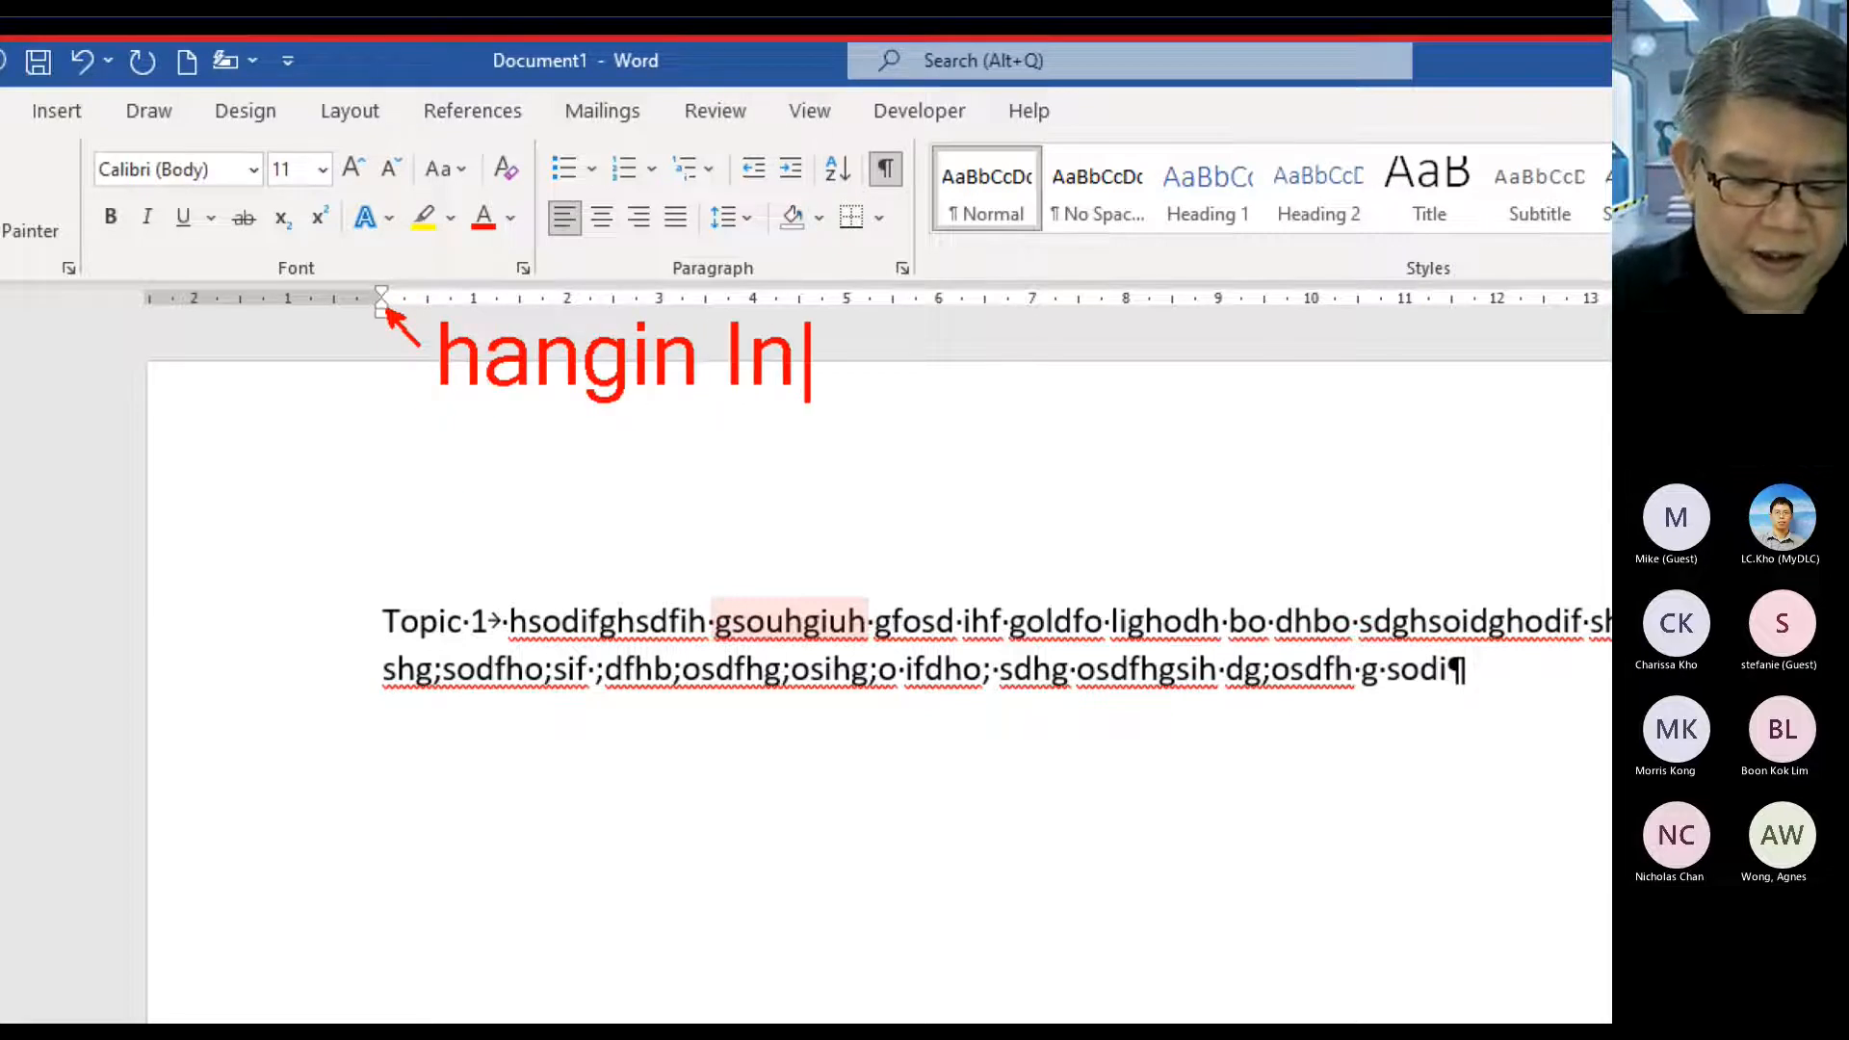
pyautogui.write('dentatin')
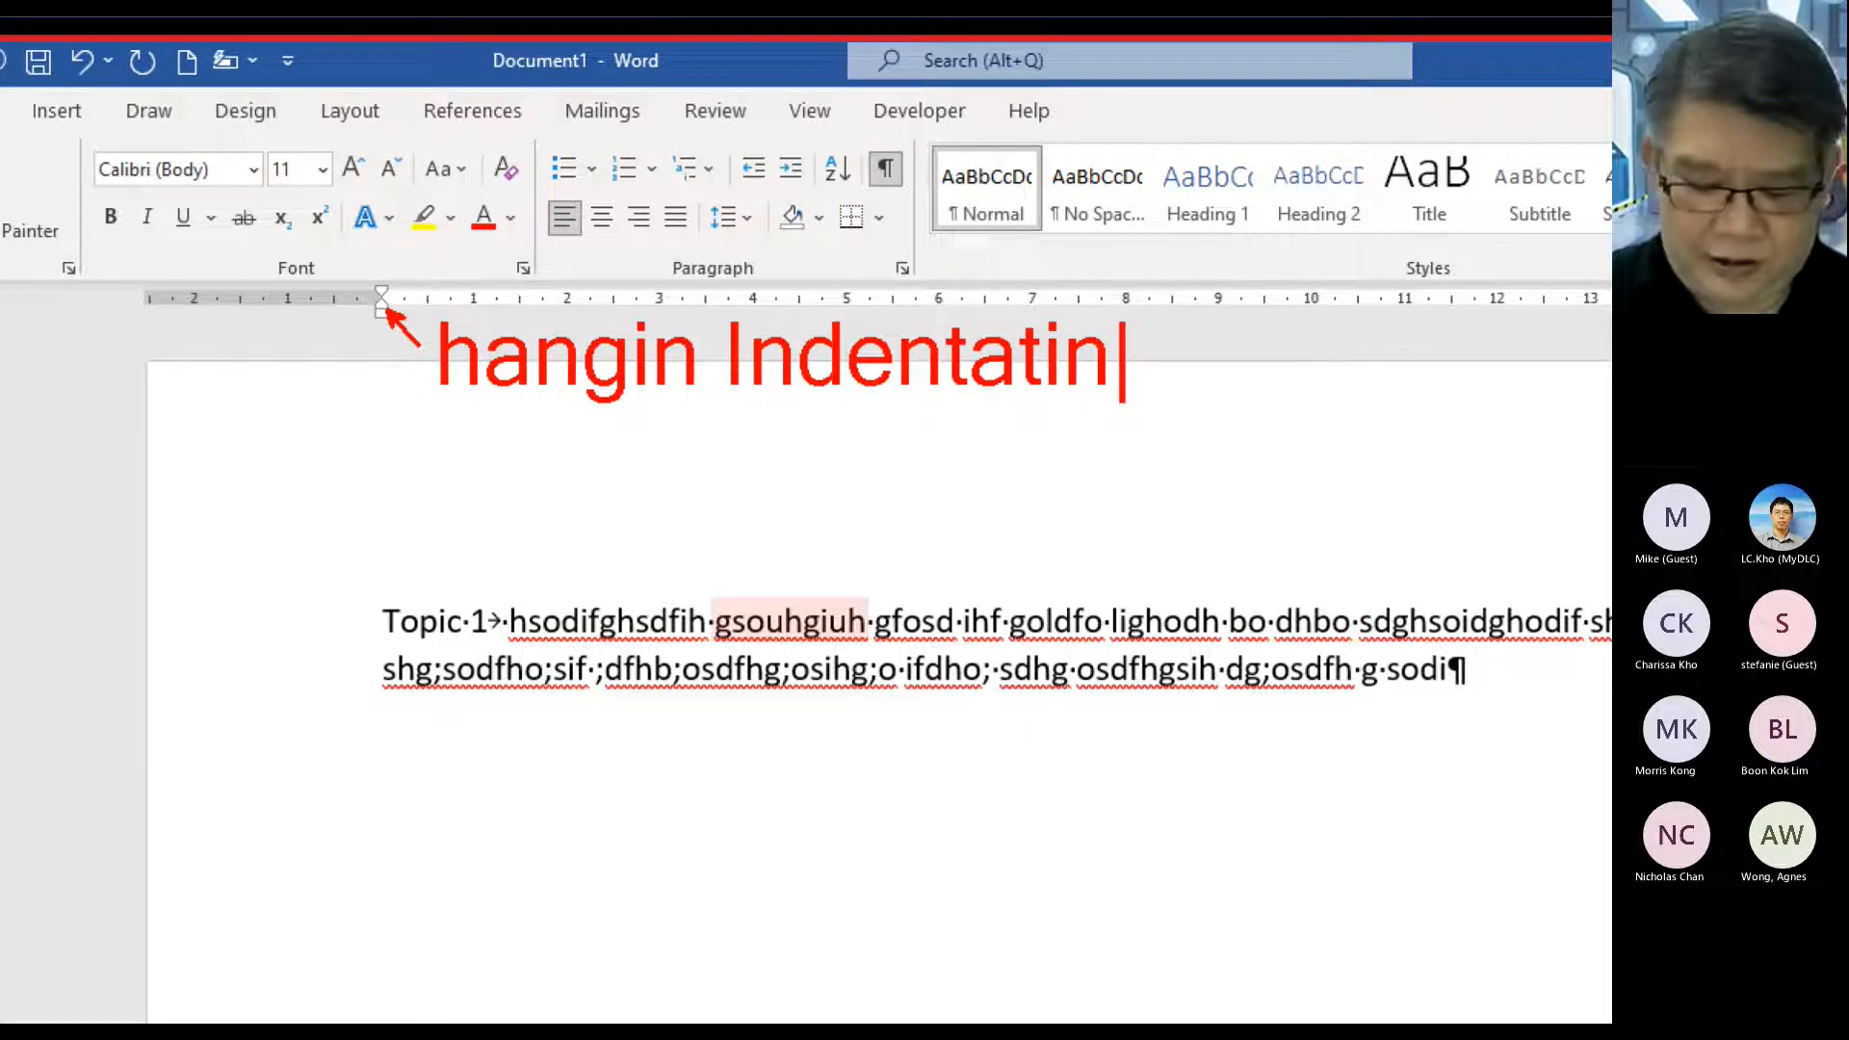
pyautogui.press('BackSpace')
pyautogui.write('om')
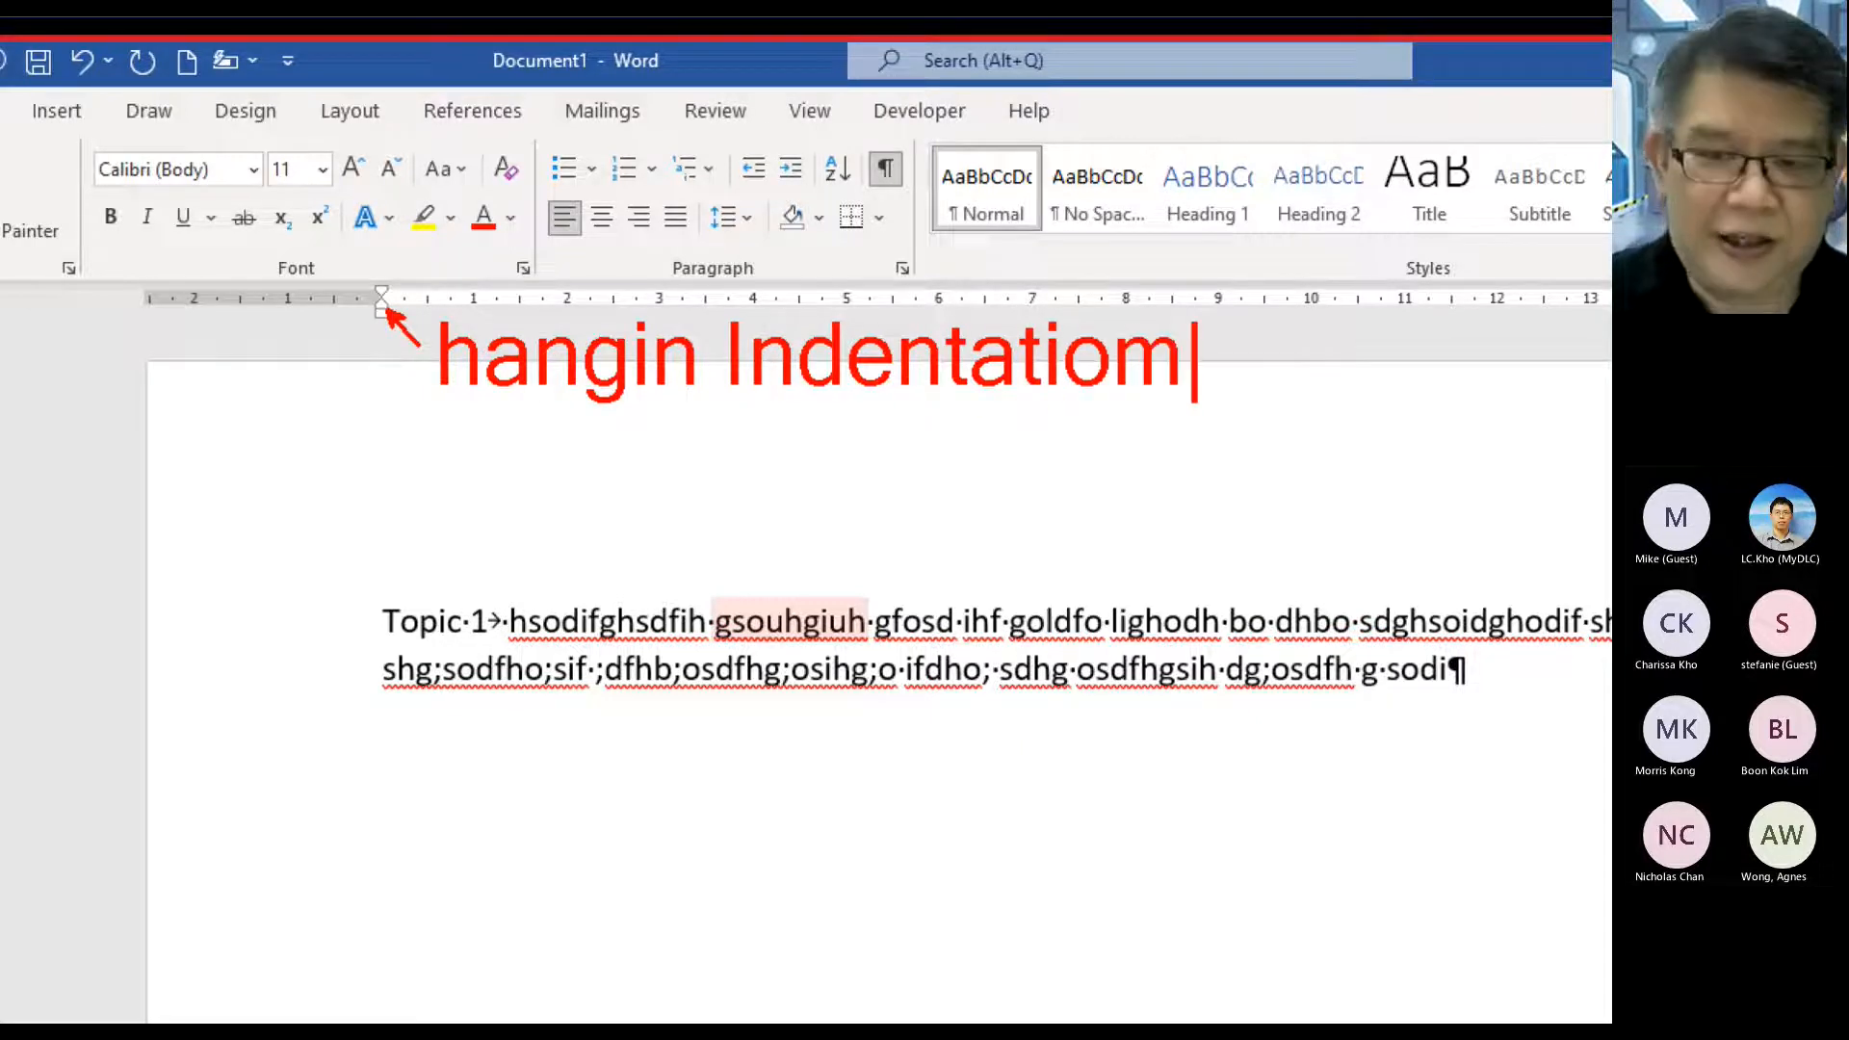
pyautogui.press('BackSpace')
pyautogui.write('n')
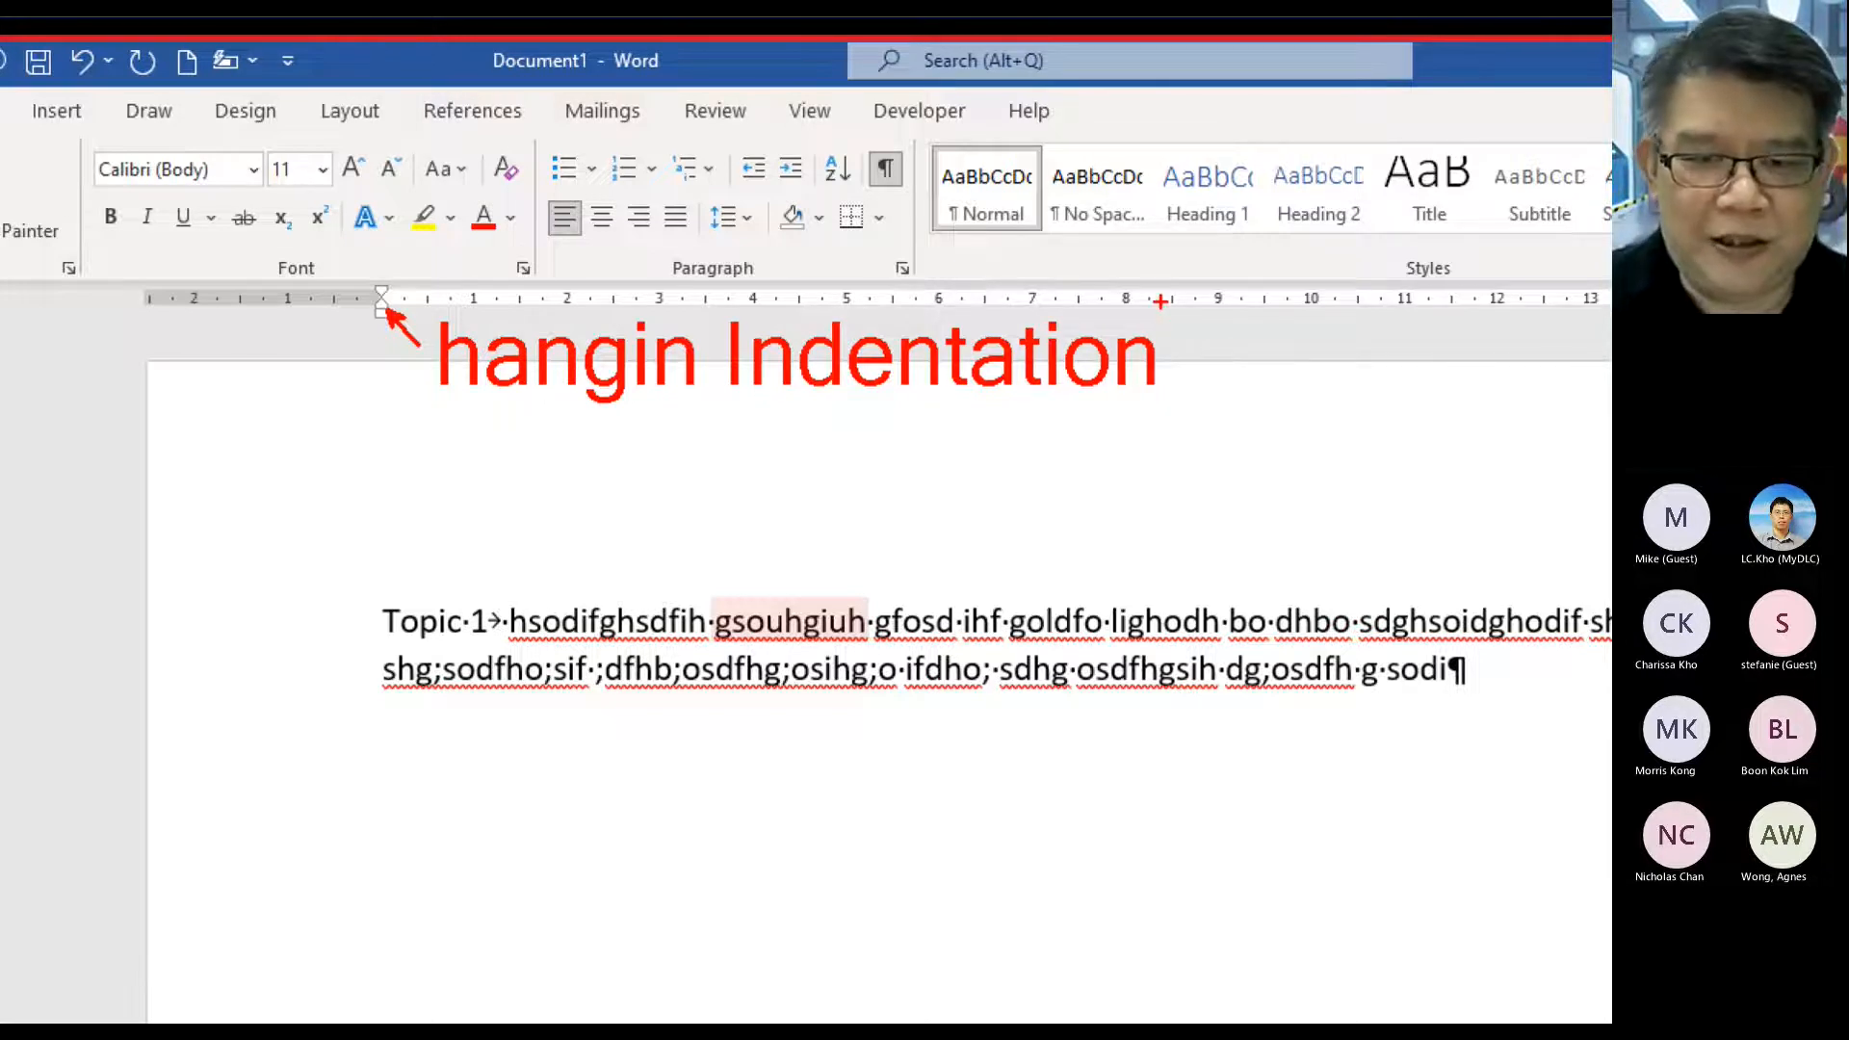
pyautogui.press('Escape')
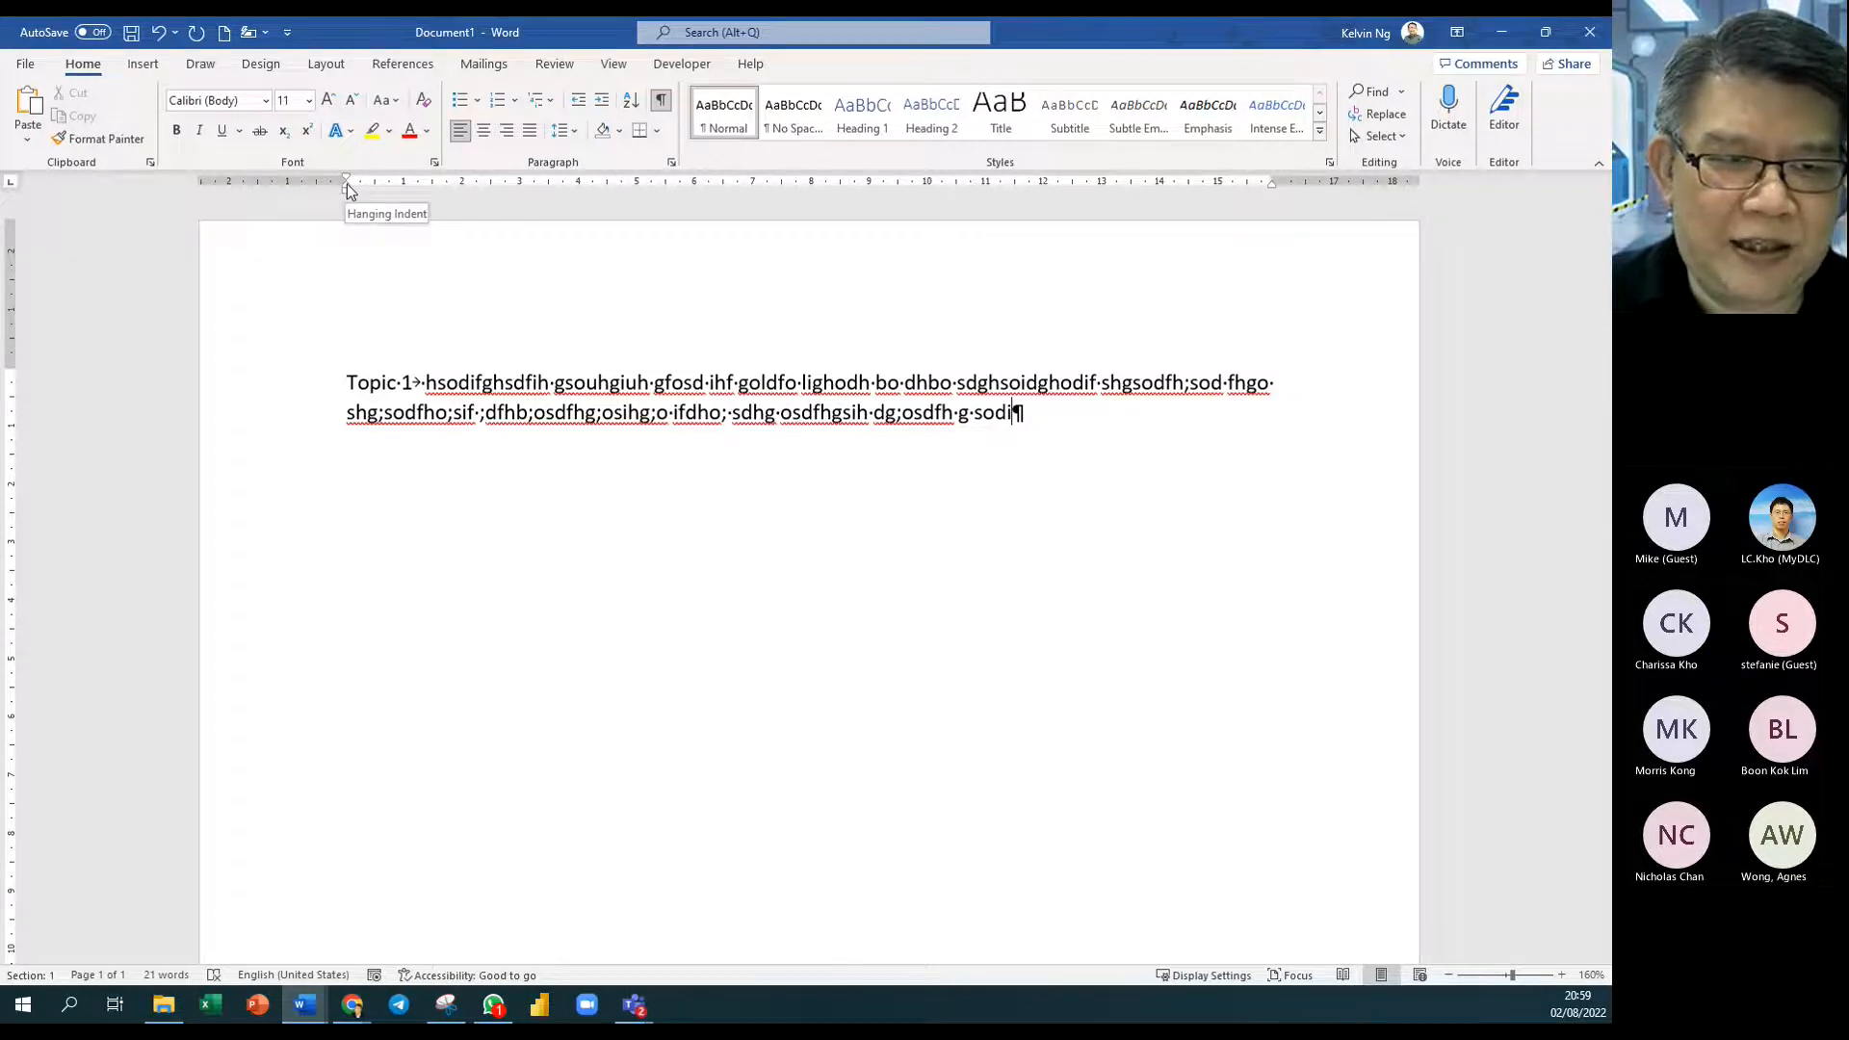
# Step: Set a hanging indent of about 2.5 on the ruler for the Topic 1 paragraph and copy its description text
pyautogui.moveTo(346, 185); pyautogui.dragTo(491, 191)
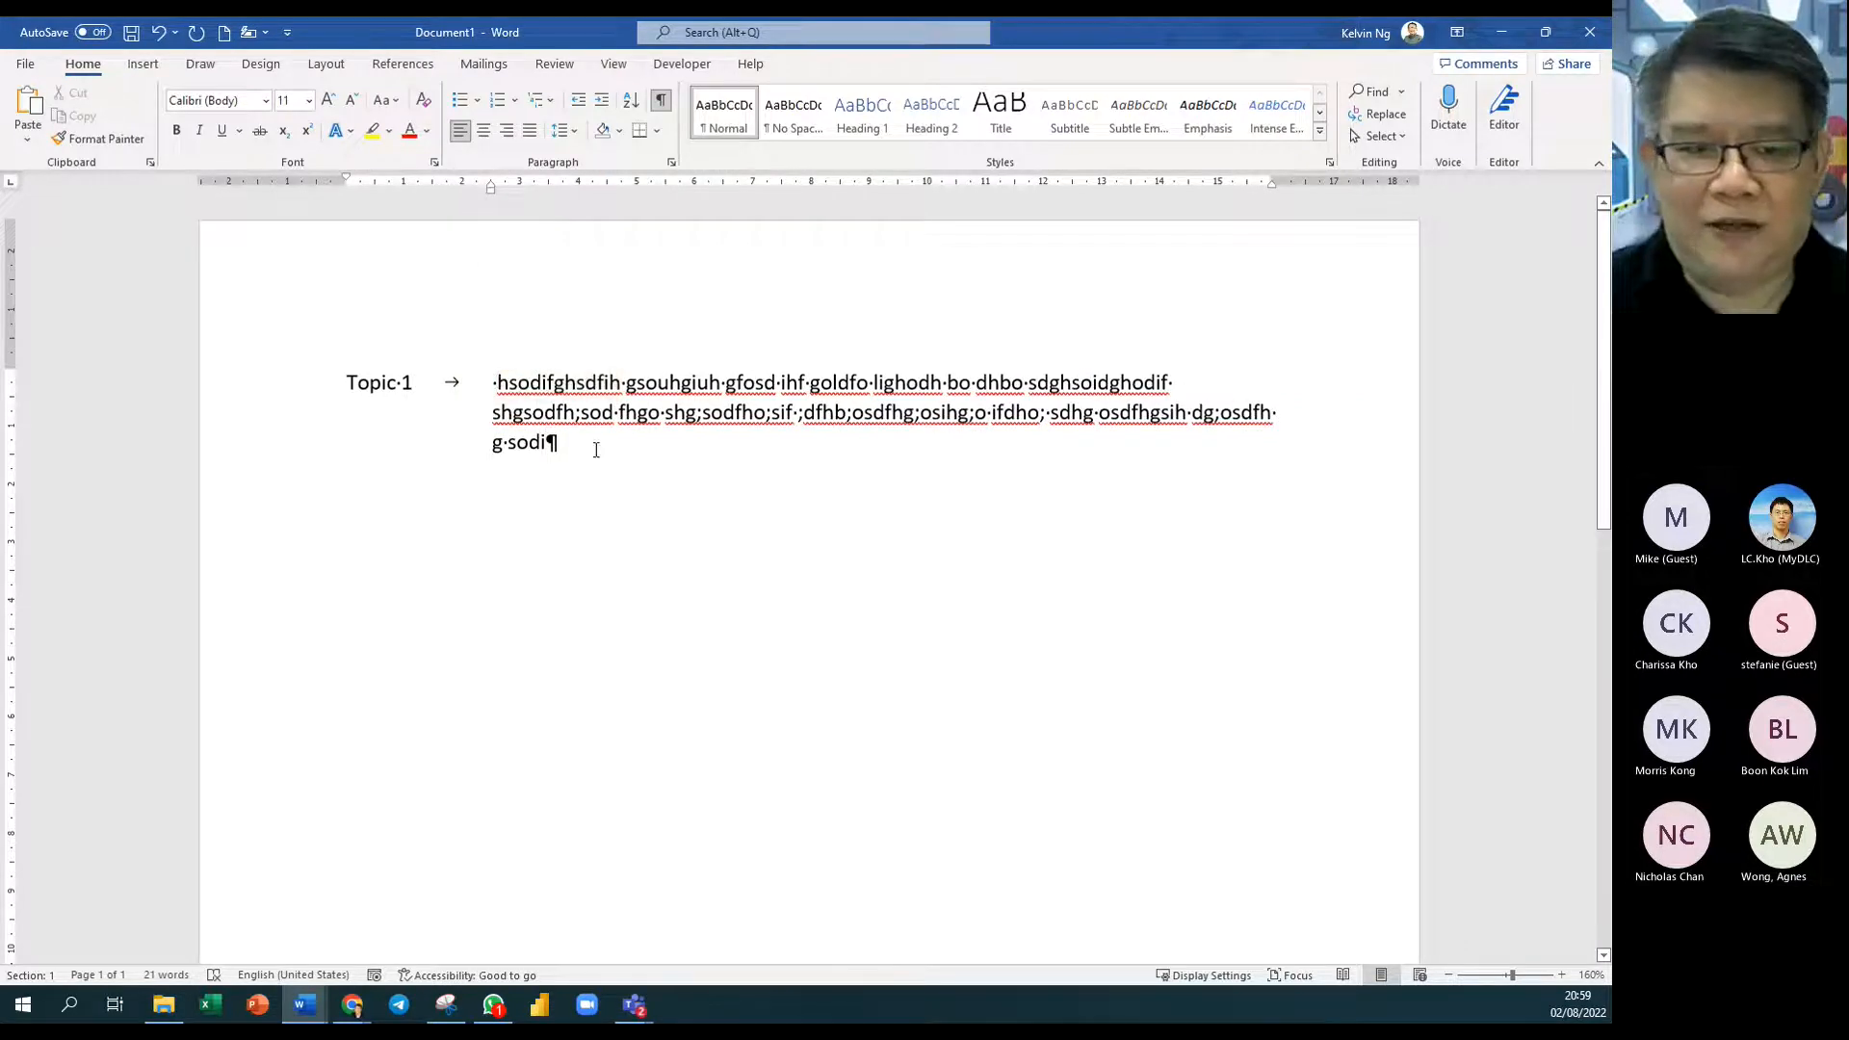
pyautogui.moveTo(568, 443); pyautogui.dragTo(499, 382)
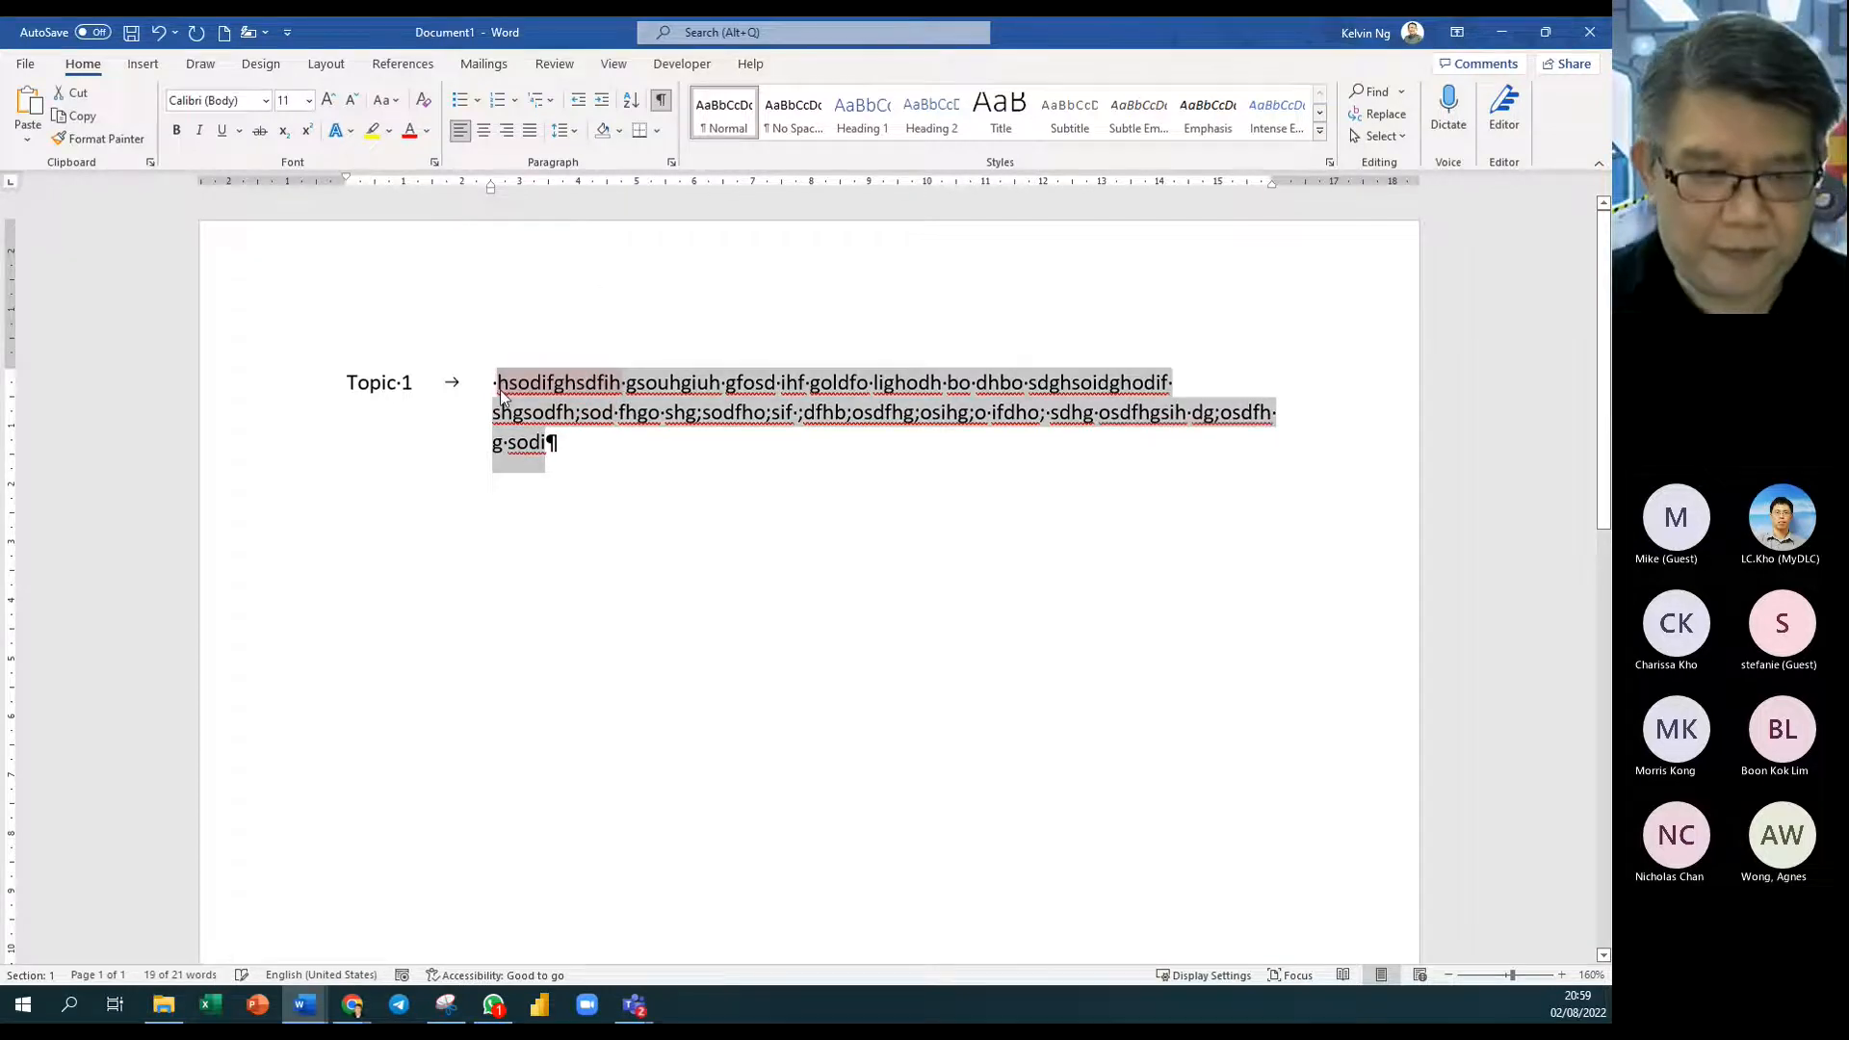
pyautogui.click(565, 444)
pyautogui.moveTo(565, 444); pyautogui.dragTo(496, 383)
pyautogui.hotkey('ctrl', 'c')
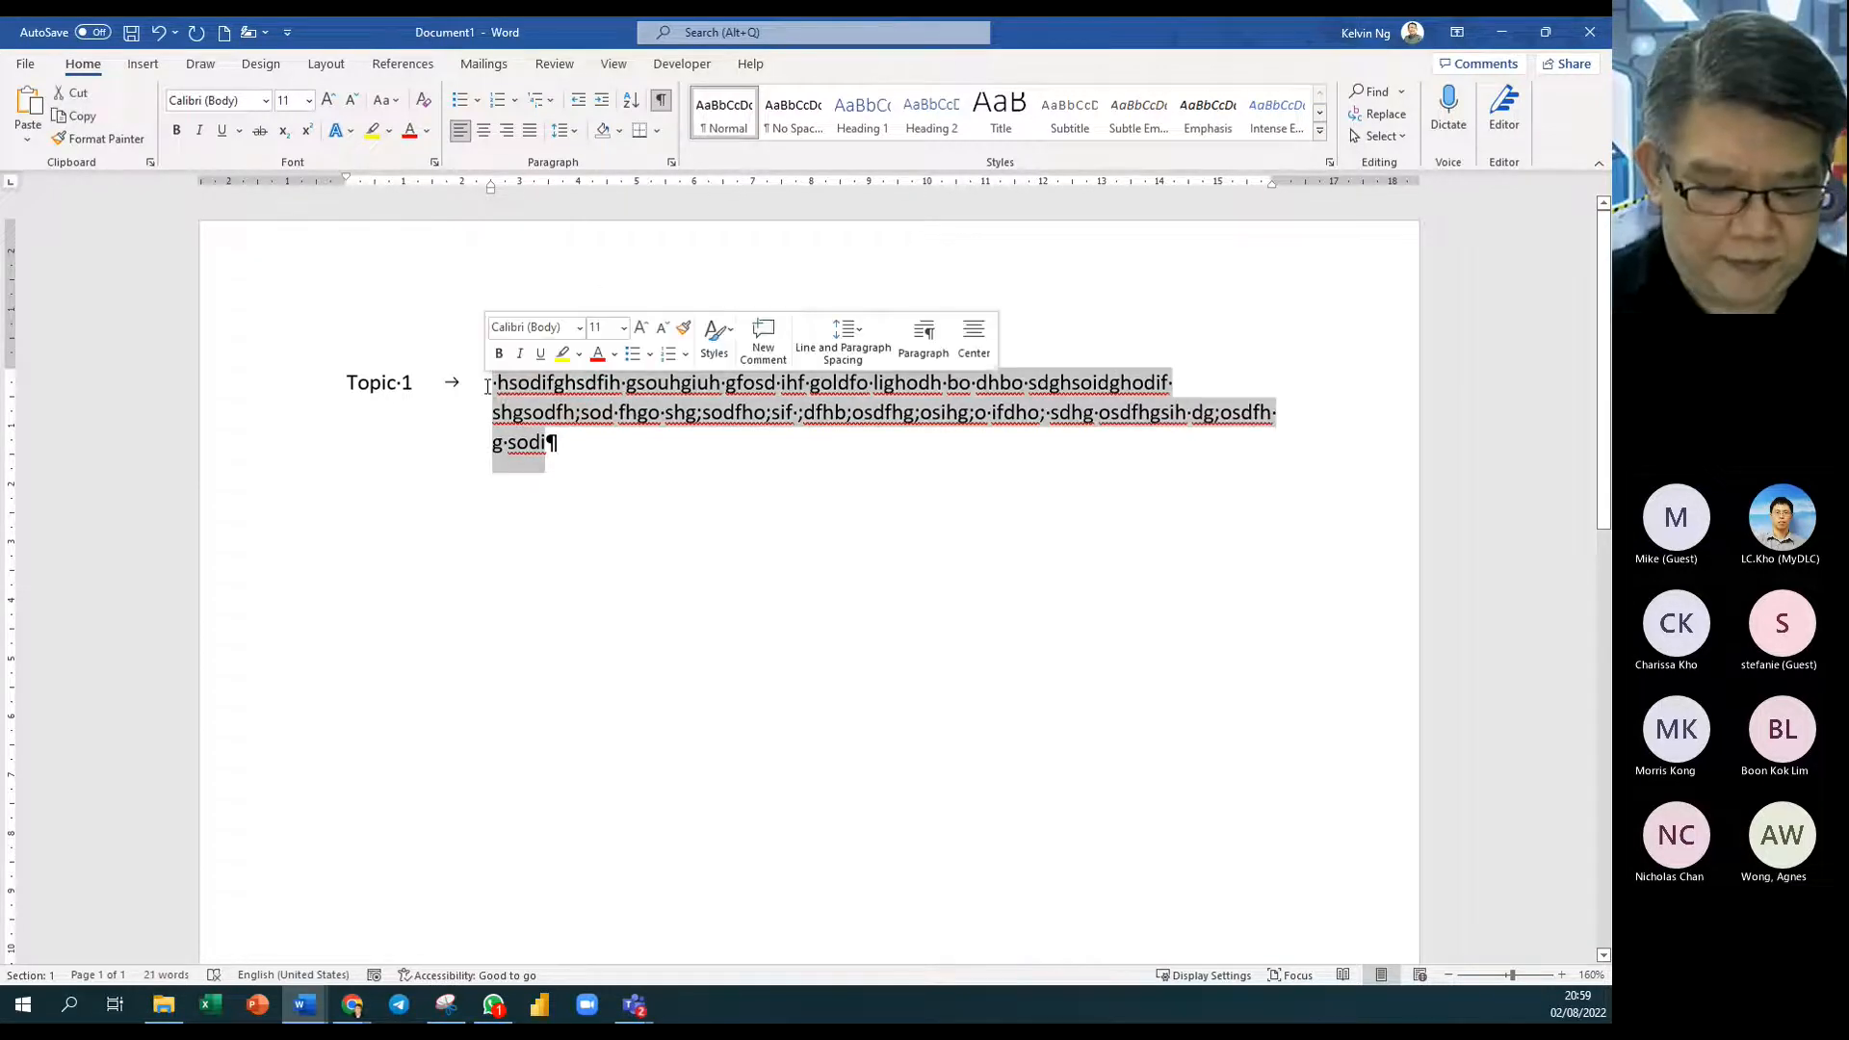
# Step: Add a new paragraph labelled "Topic 2", followed by a tab and the copied description text
pyautogui.click(583, 444)
pyautogui.press('Return')
pyautogui.write('T')
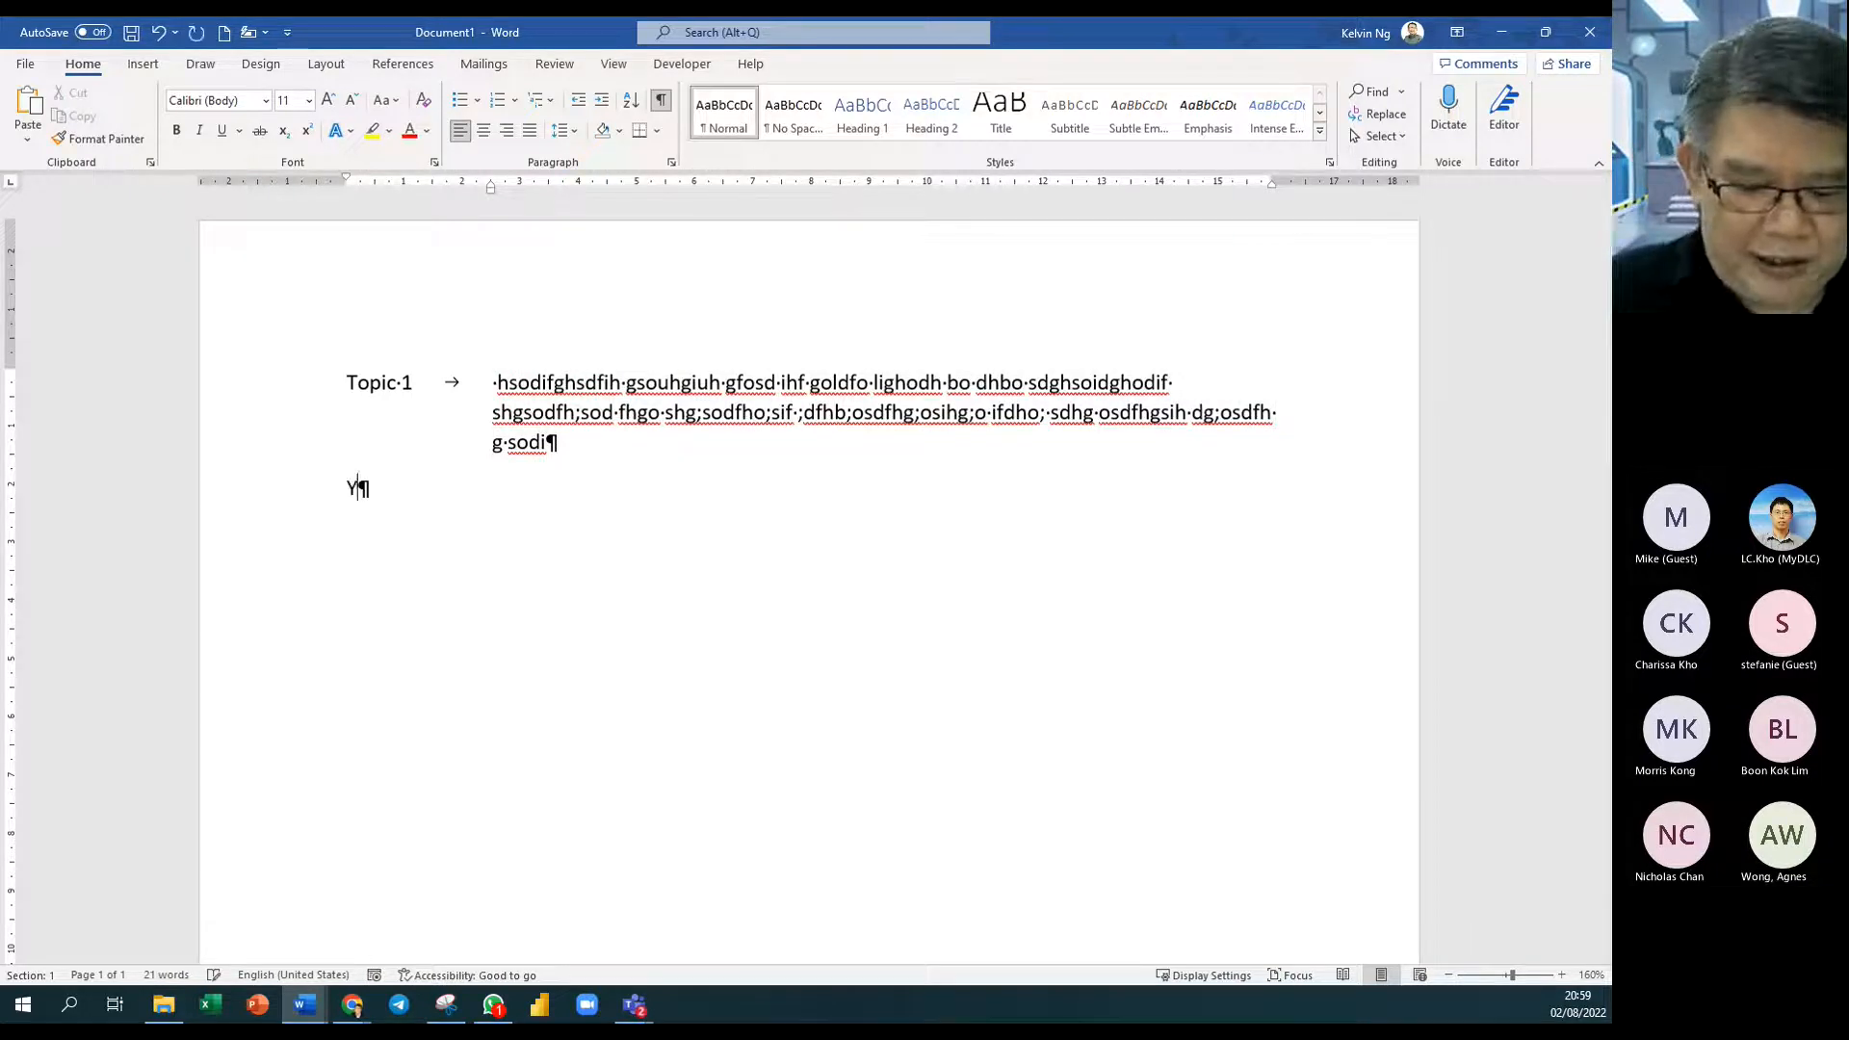
pyautogui.write('opic 2')
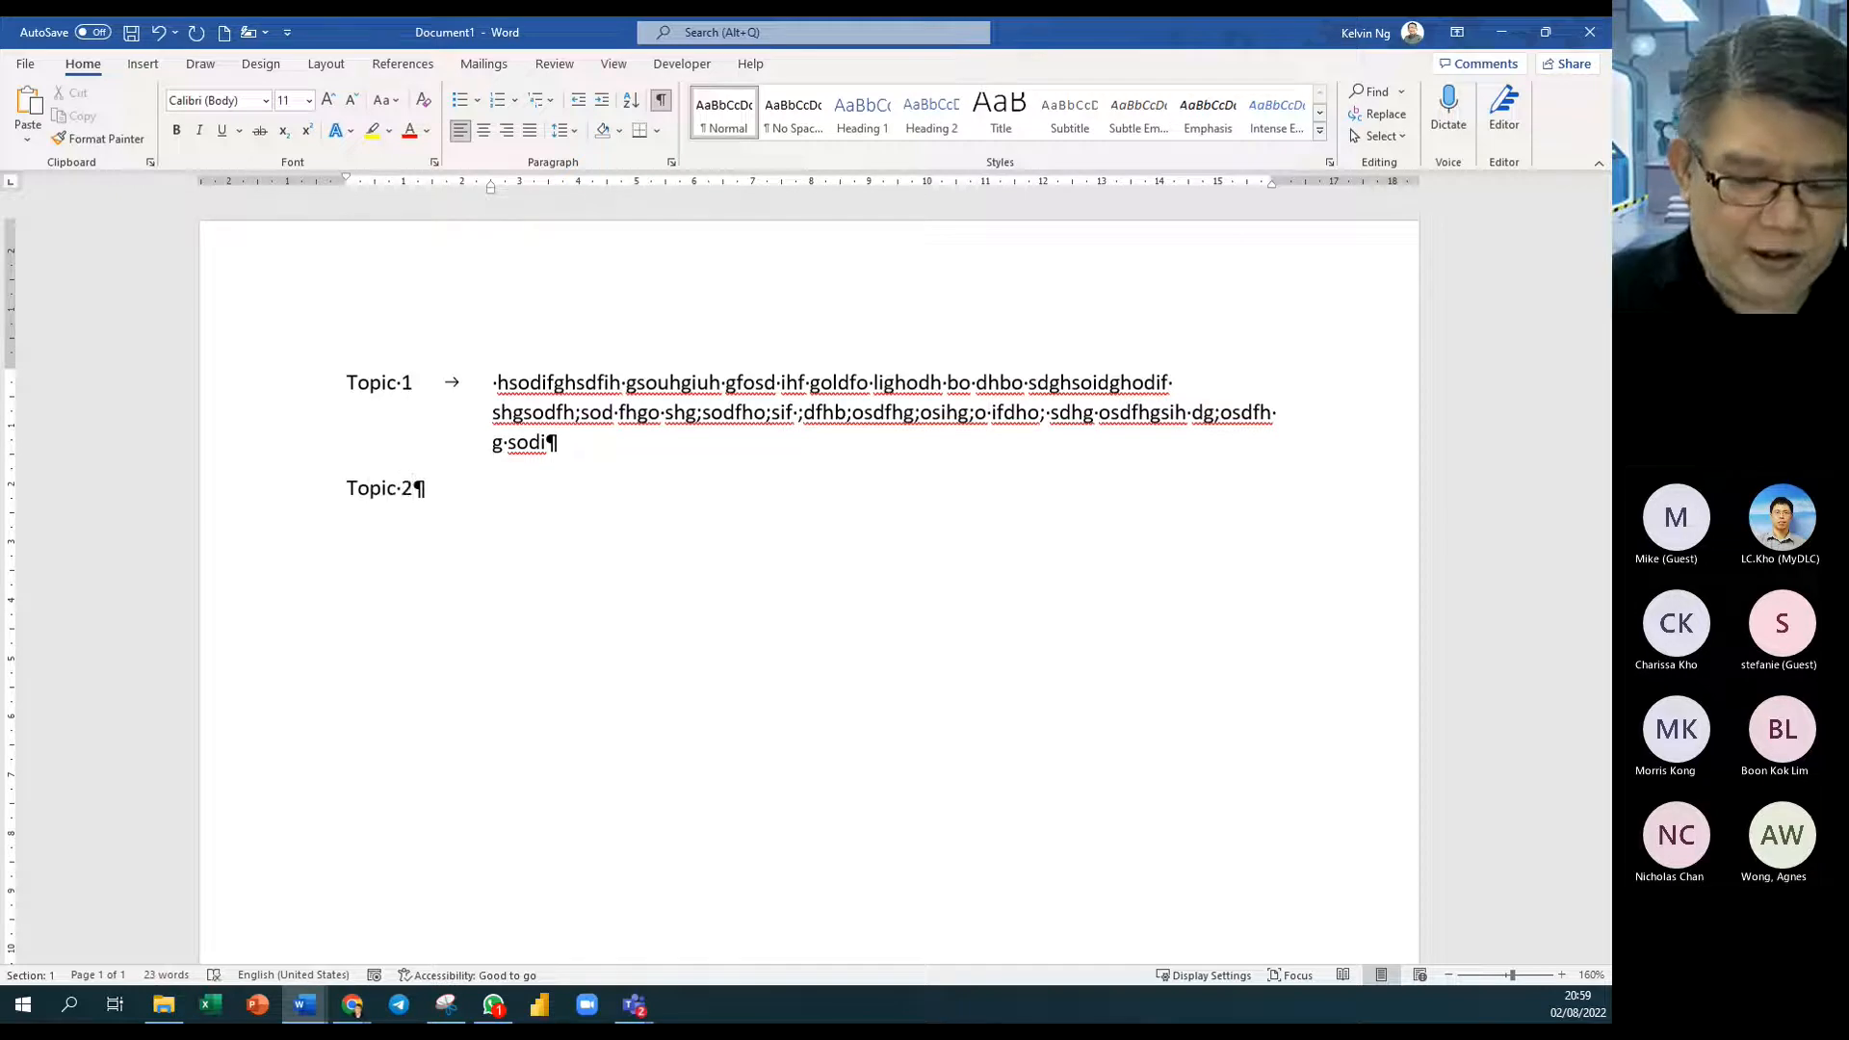
pyautogui.press('Tab')
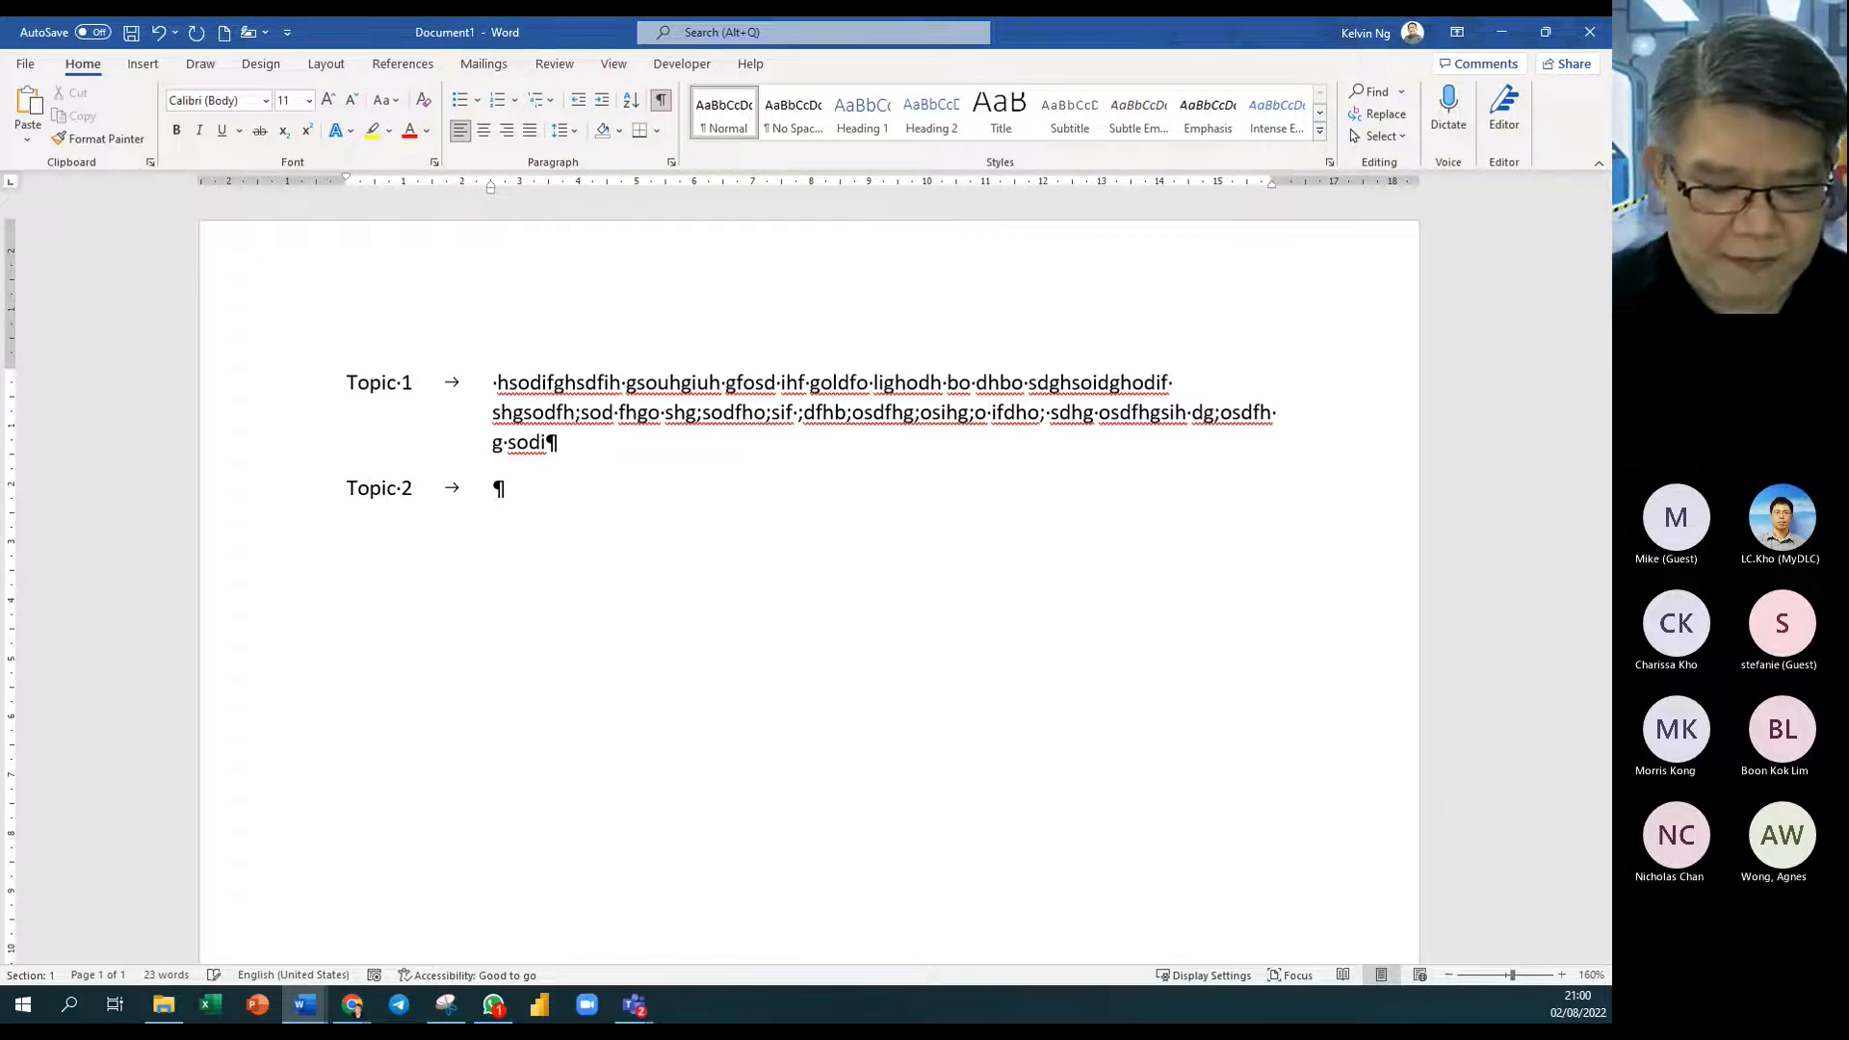
pyautogui.hotkey('ctrl', 'v')
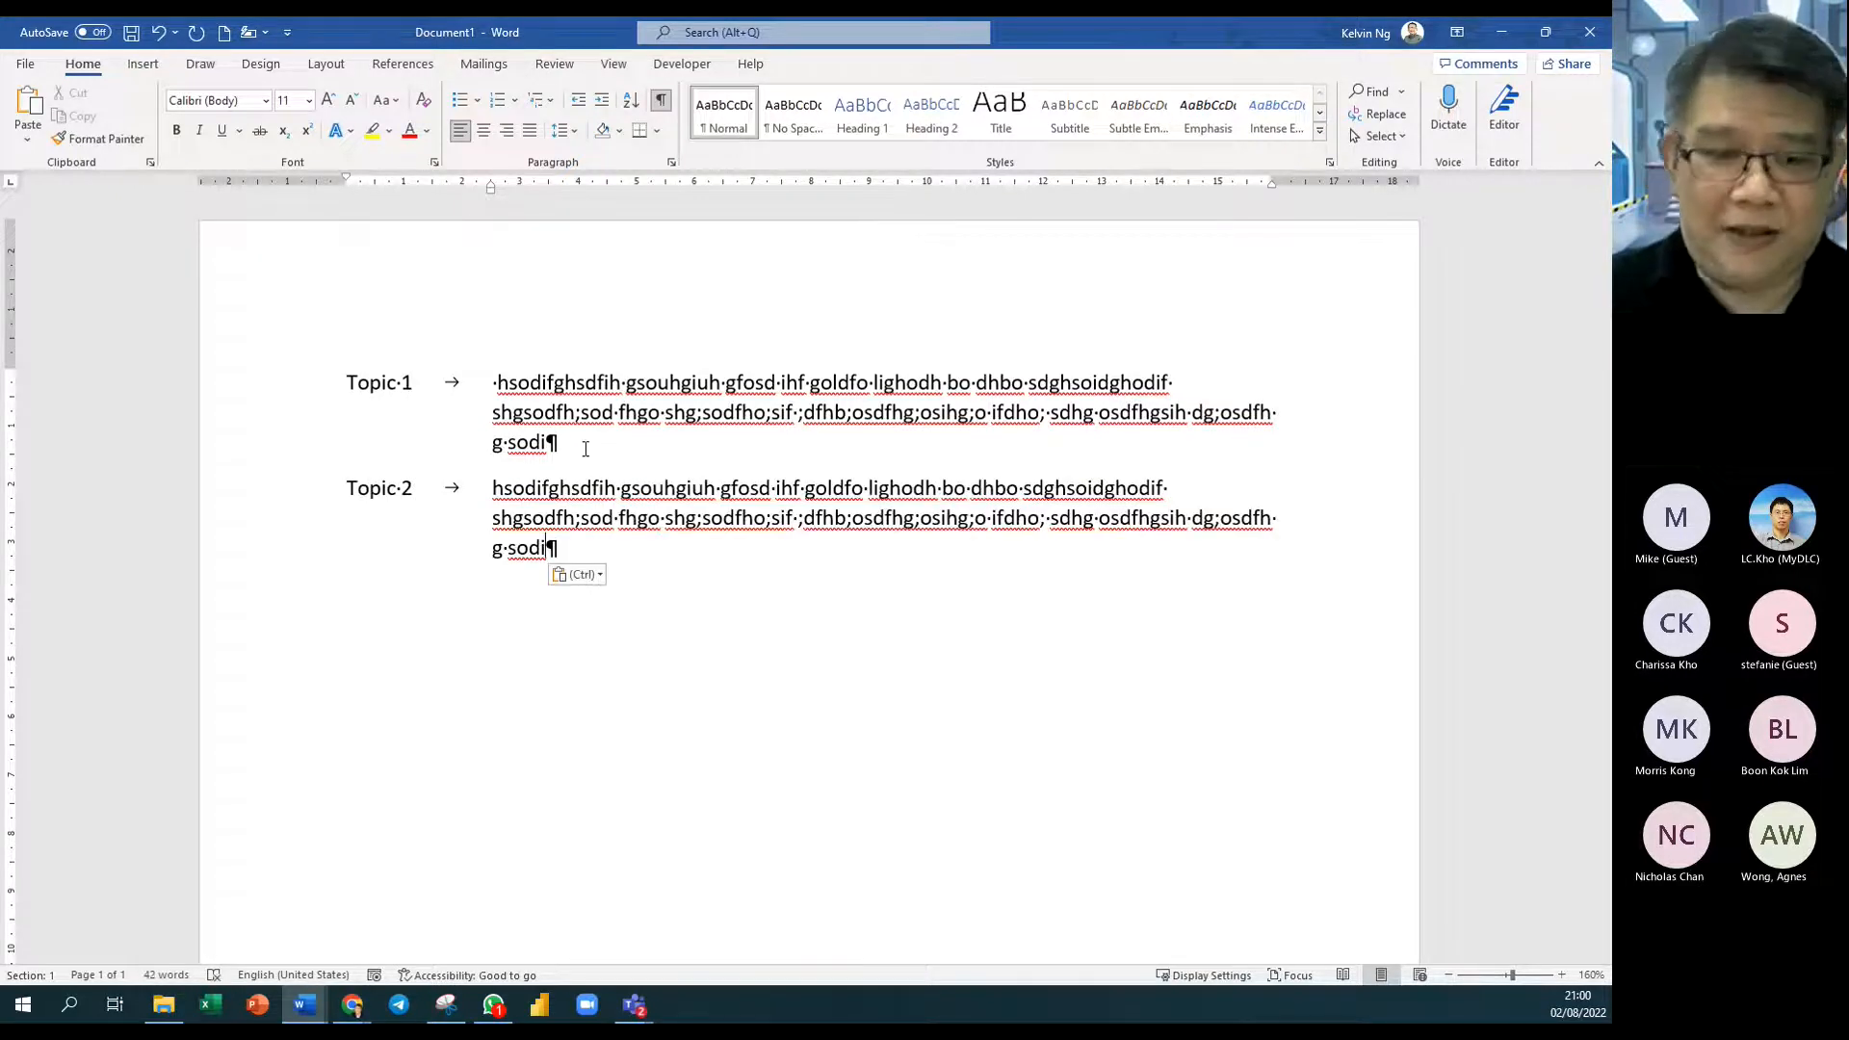
# Step: Add another paragraph labelled "Topic 3", followed by a tab and the same copied description text
pyautogui.press('Return')
pyautogui.write('T')
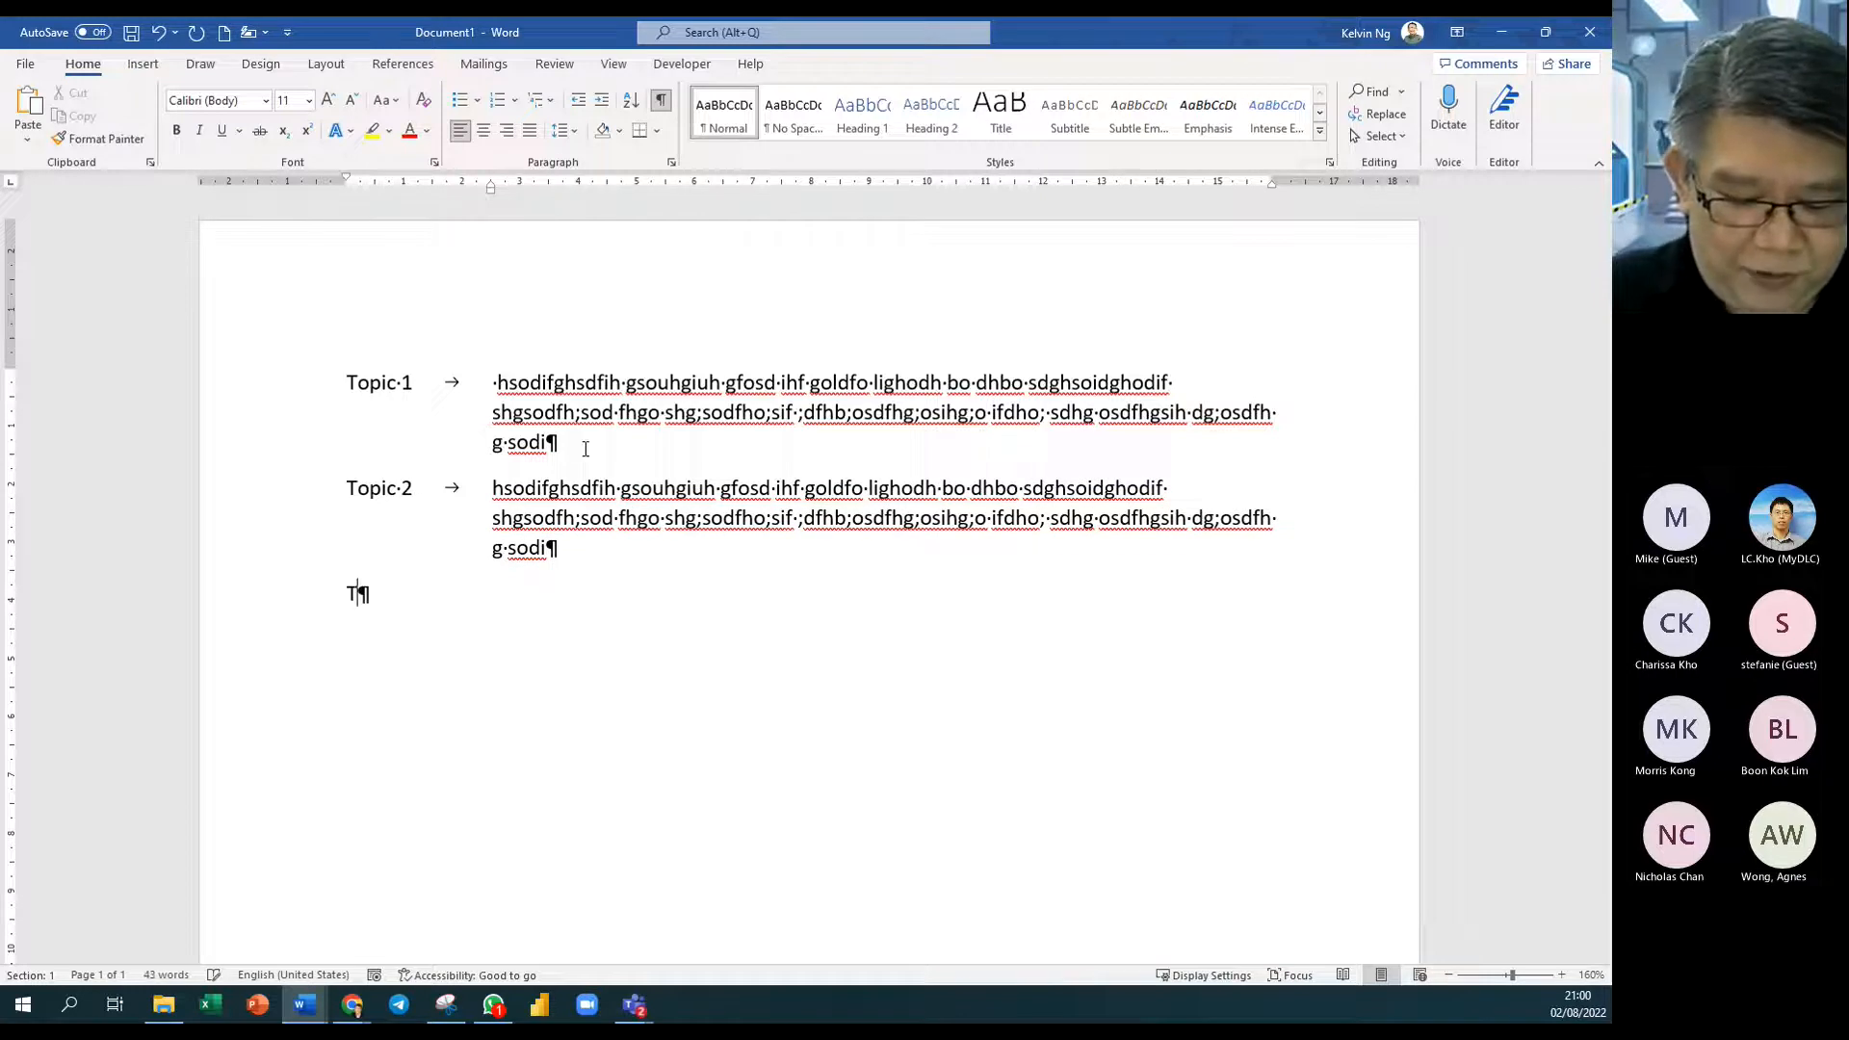
pyautogui.write('opic 3')
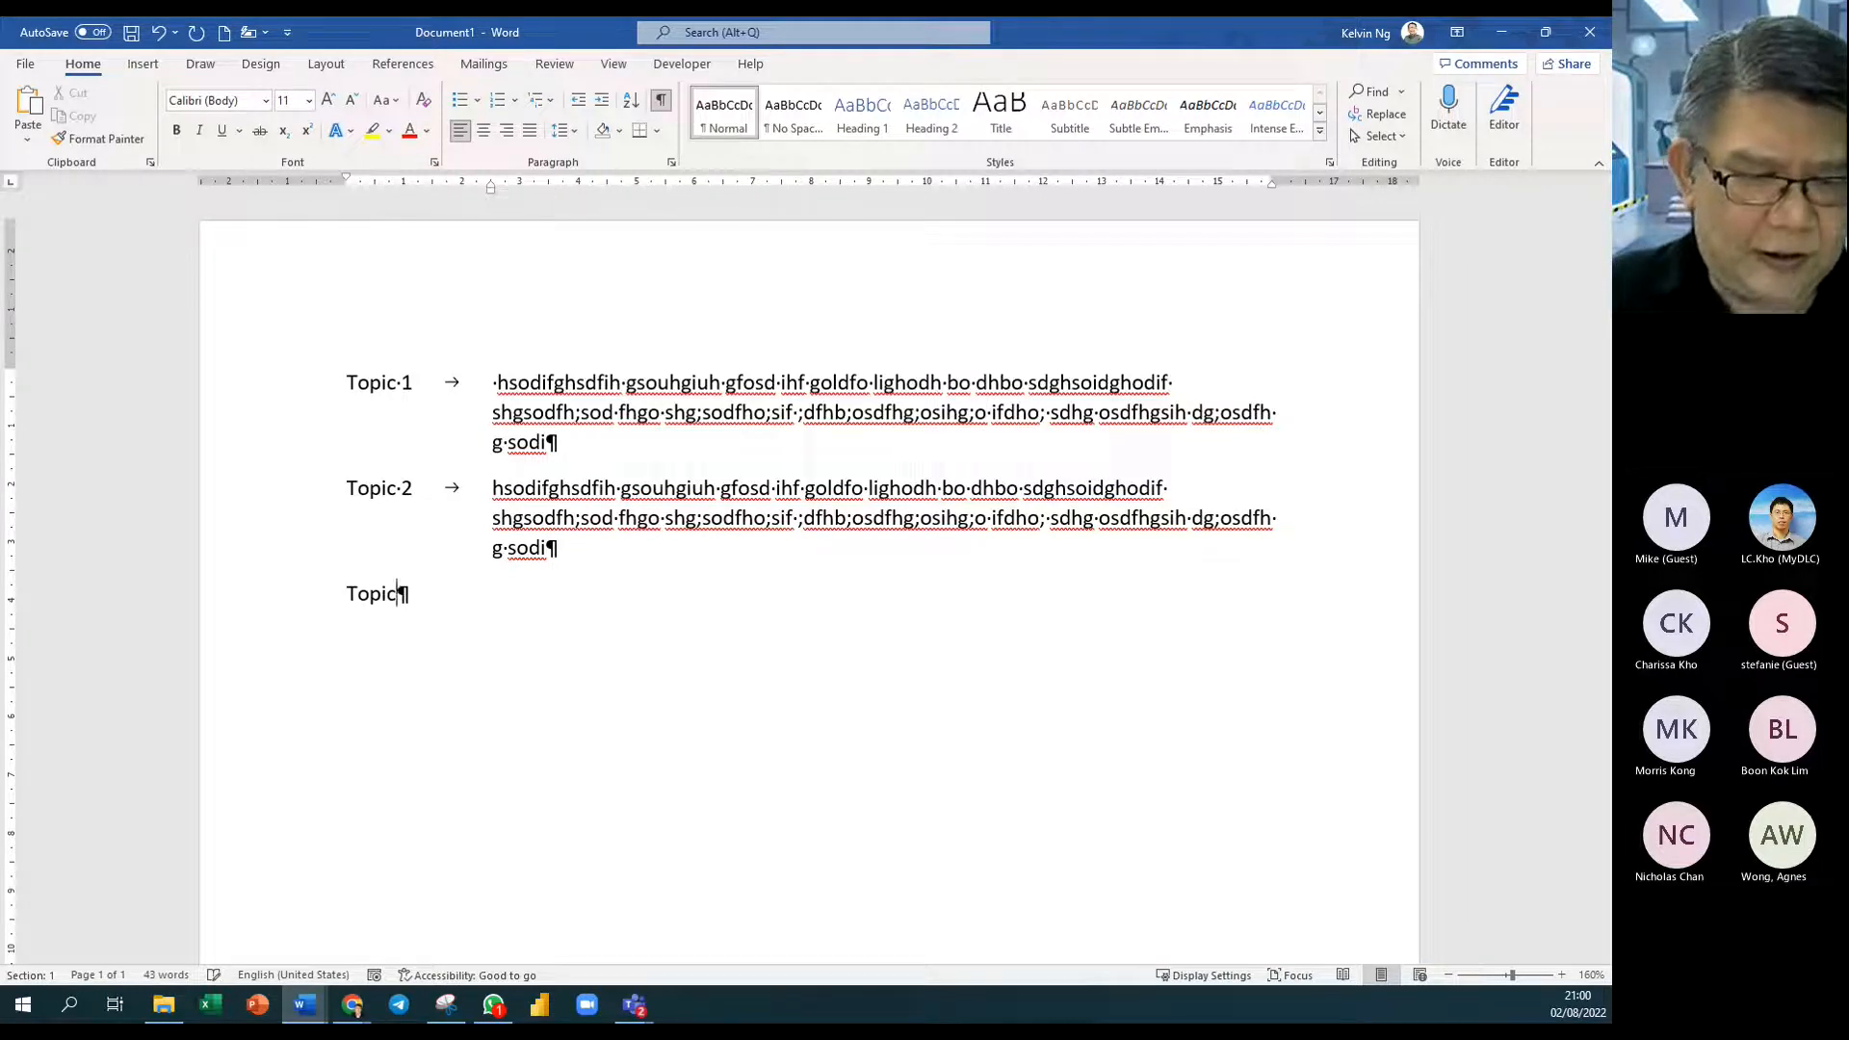
pyautogui.press('Tab')
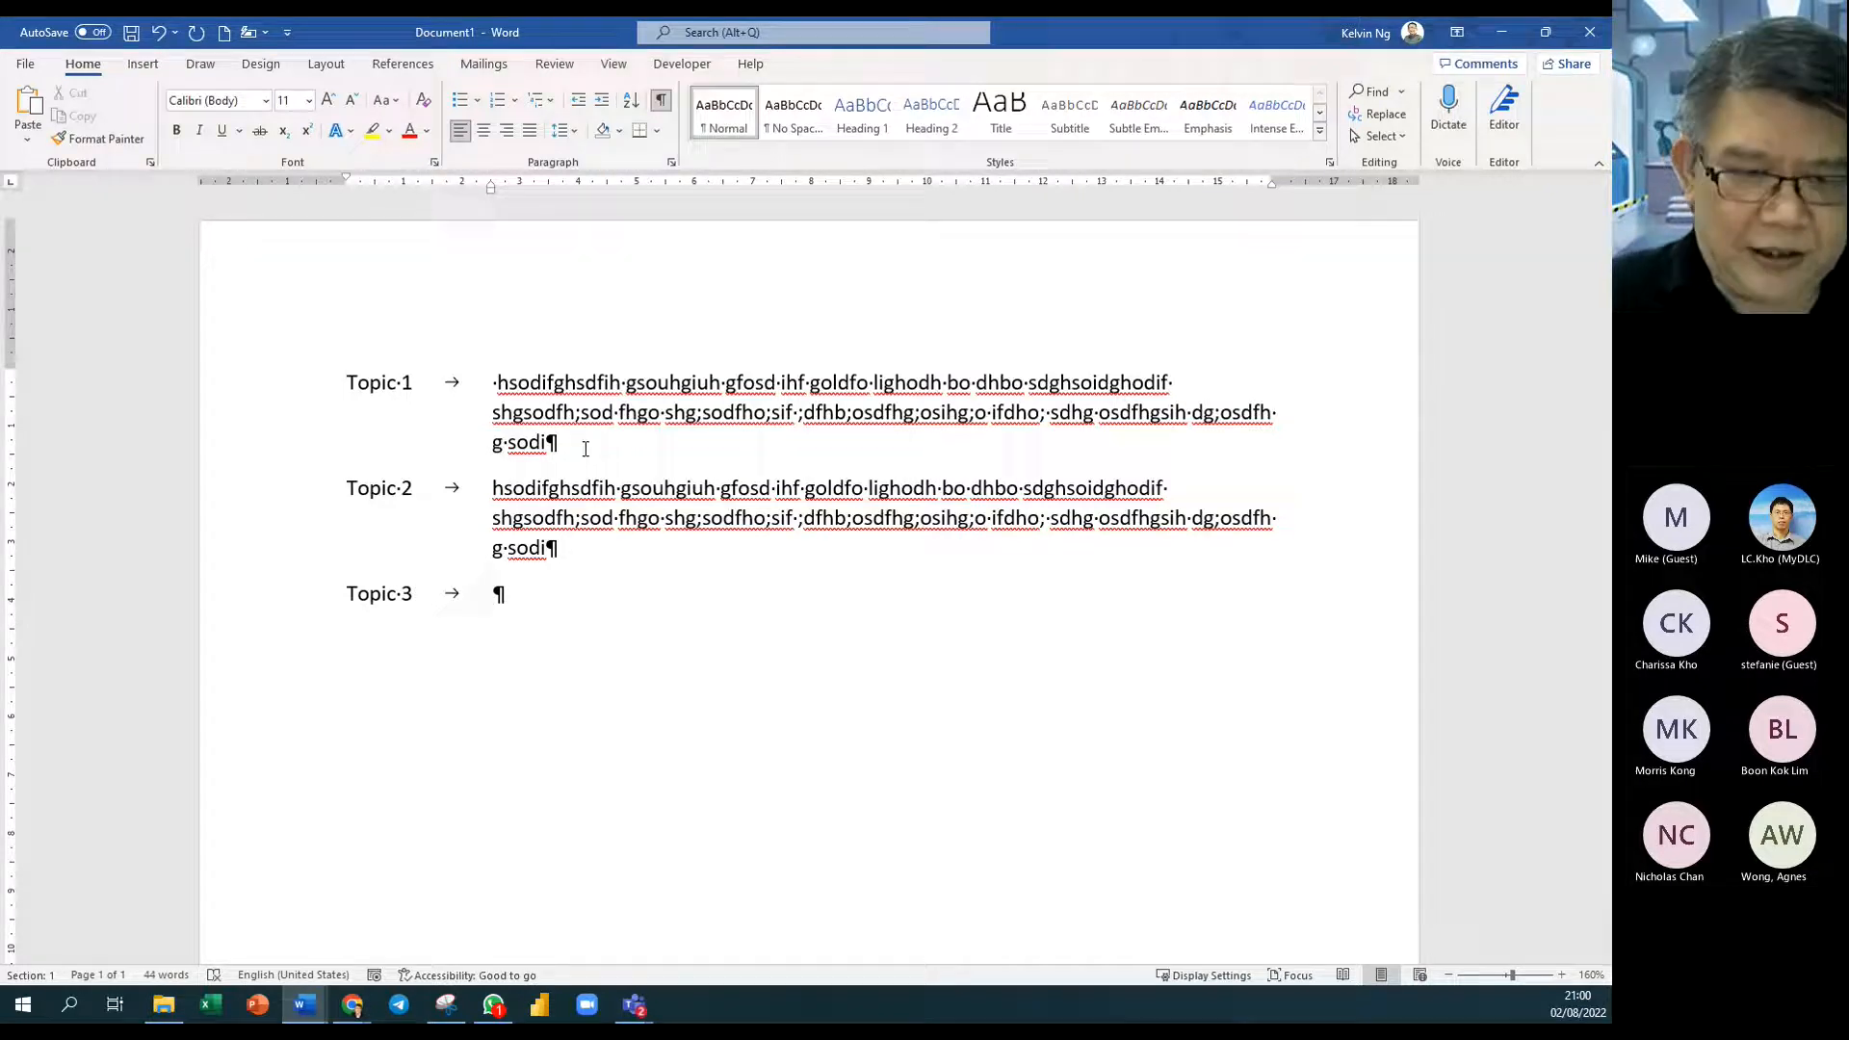
pyautogui.hotkey('ctrl', 'v')
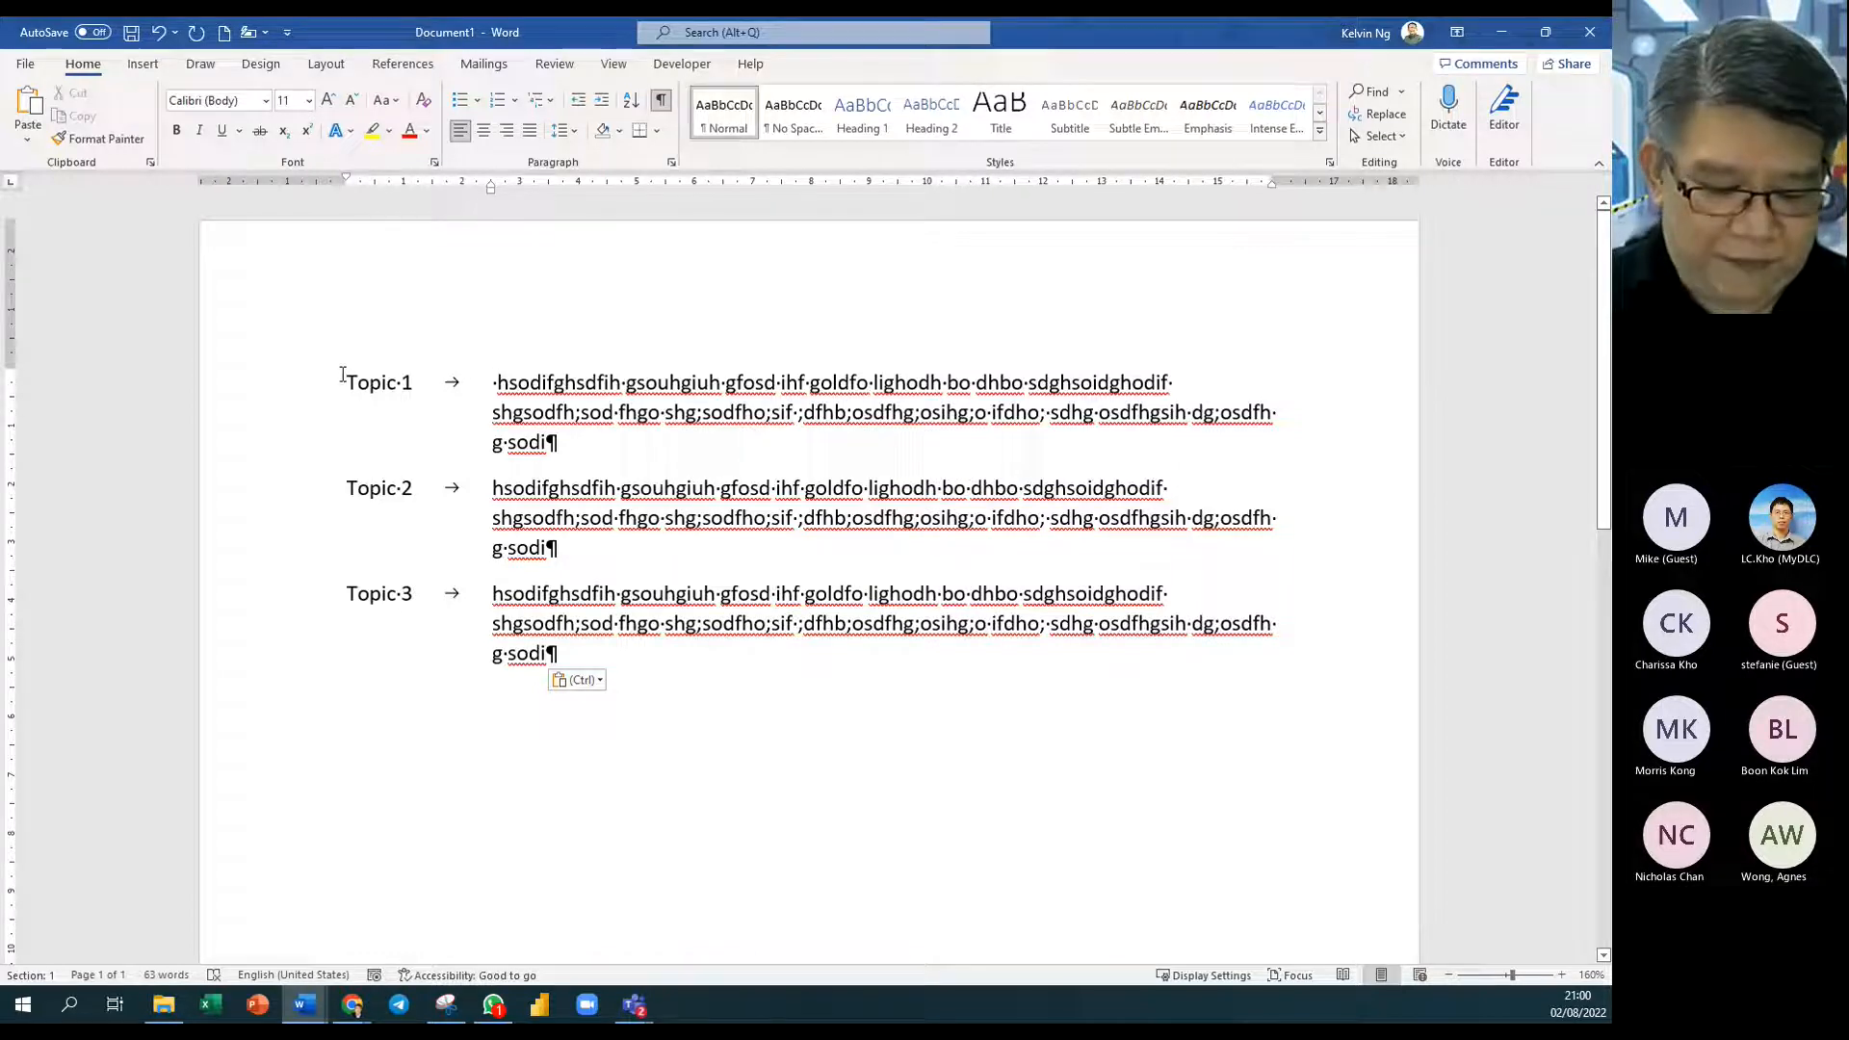
# Step: Using vertical block selections, colour the three topic labels red and their description texts theme blue
pyautogui.moveTo(342, 375); pyautogui.dragTo(429, 683)
pyautogui.click(409, 129)
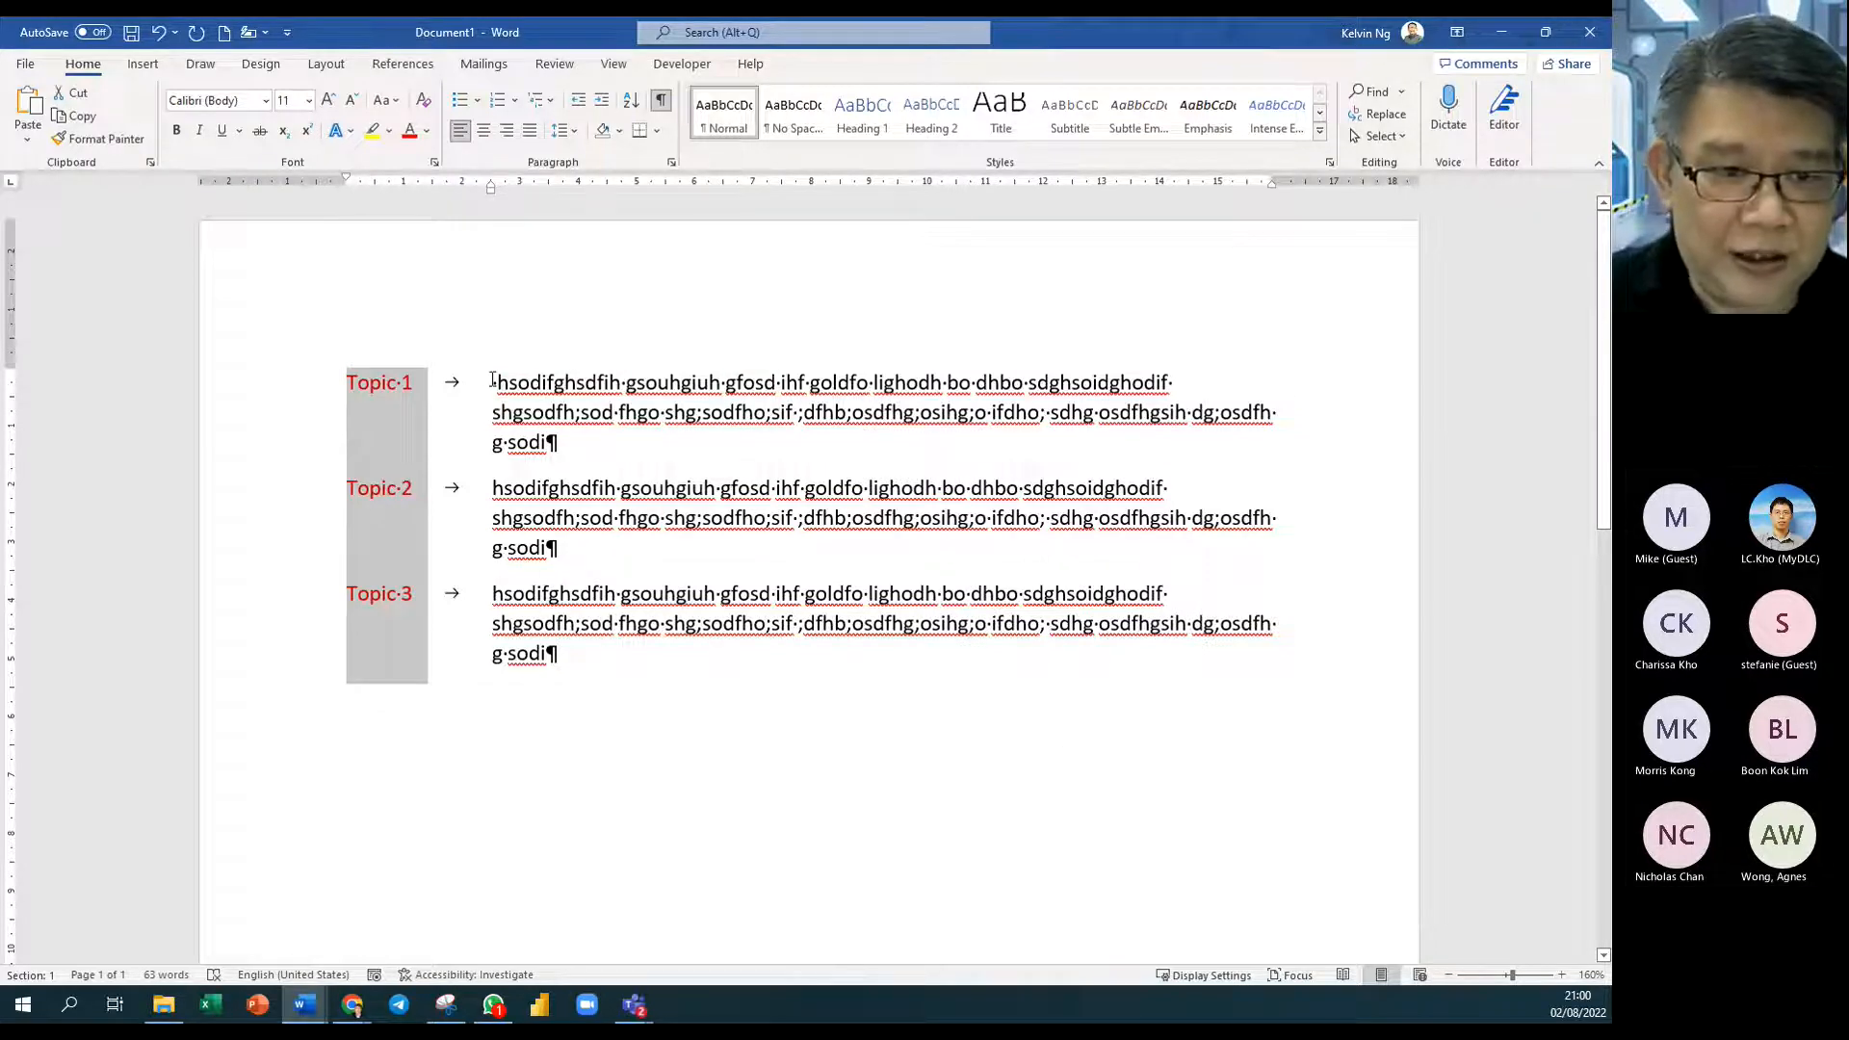
pyautogui.moveTo(487, 362); pyautogui.dragTo(1296, 690)
pyautogui.click(427, 131)
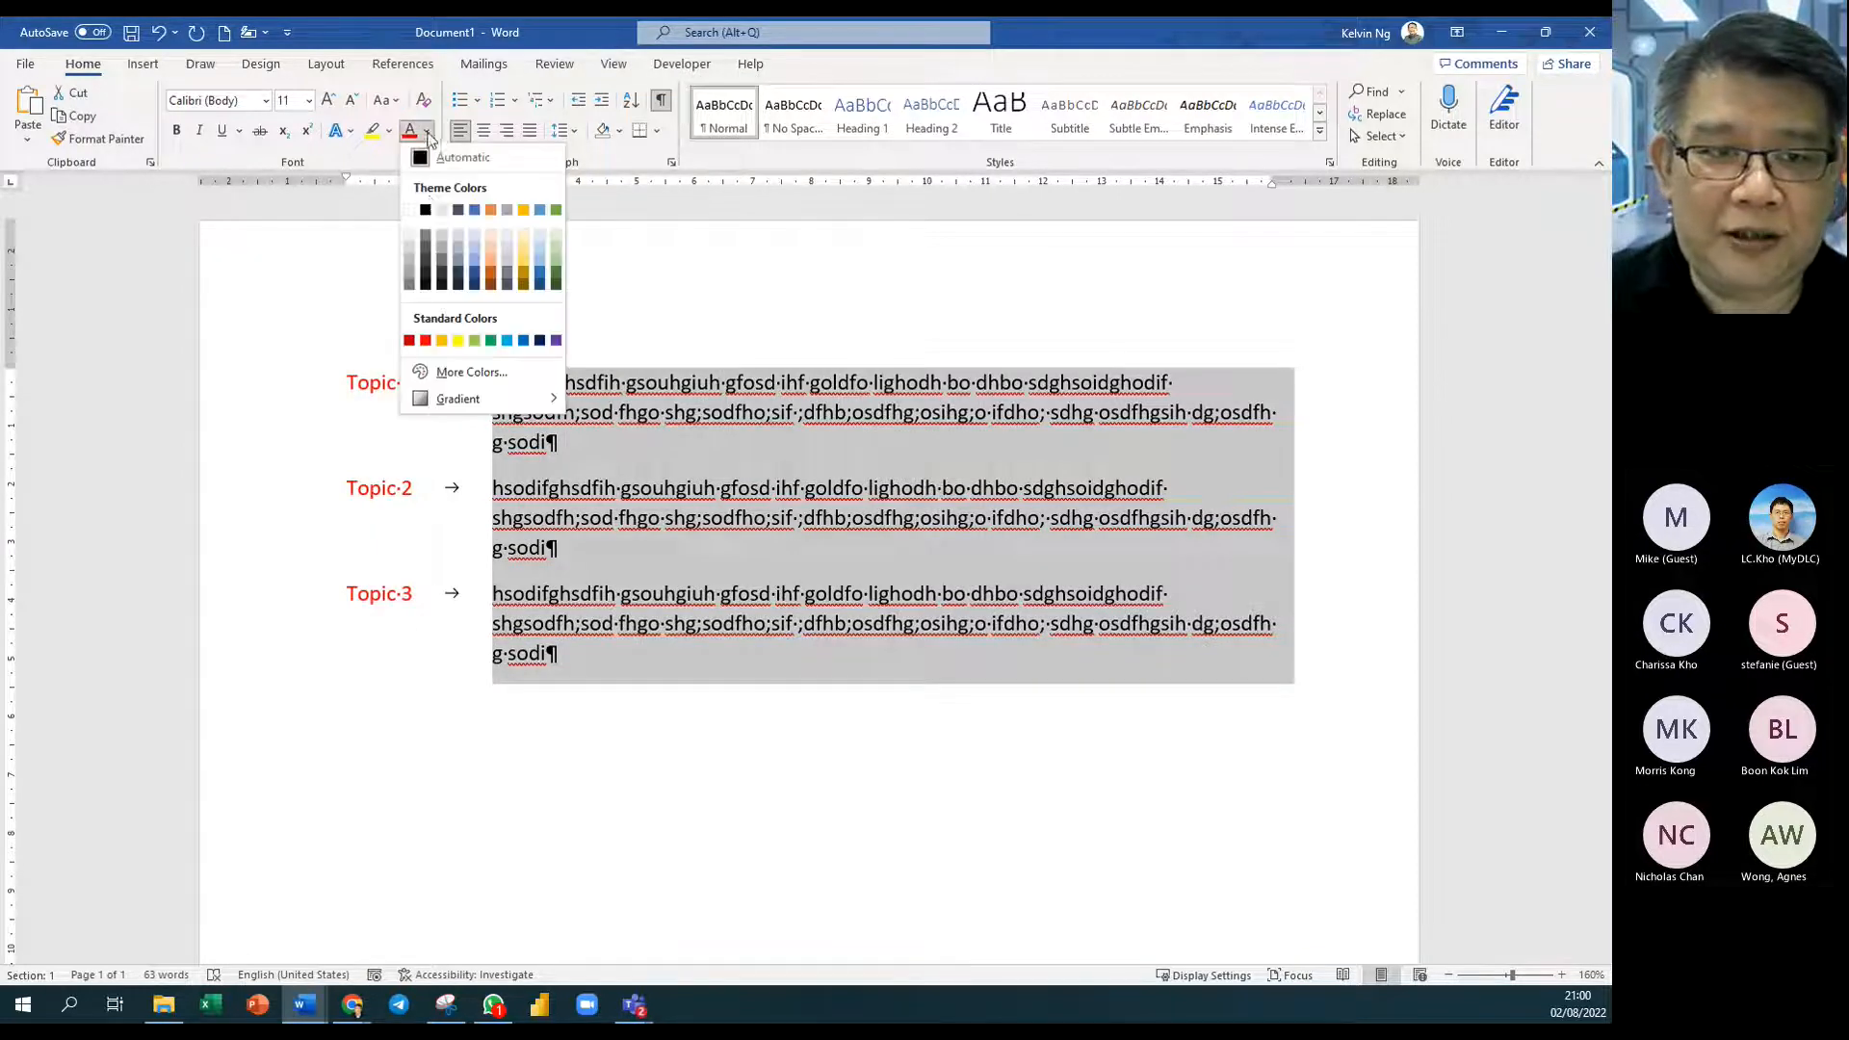
pyautogui.click(474, 211)
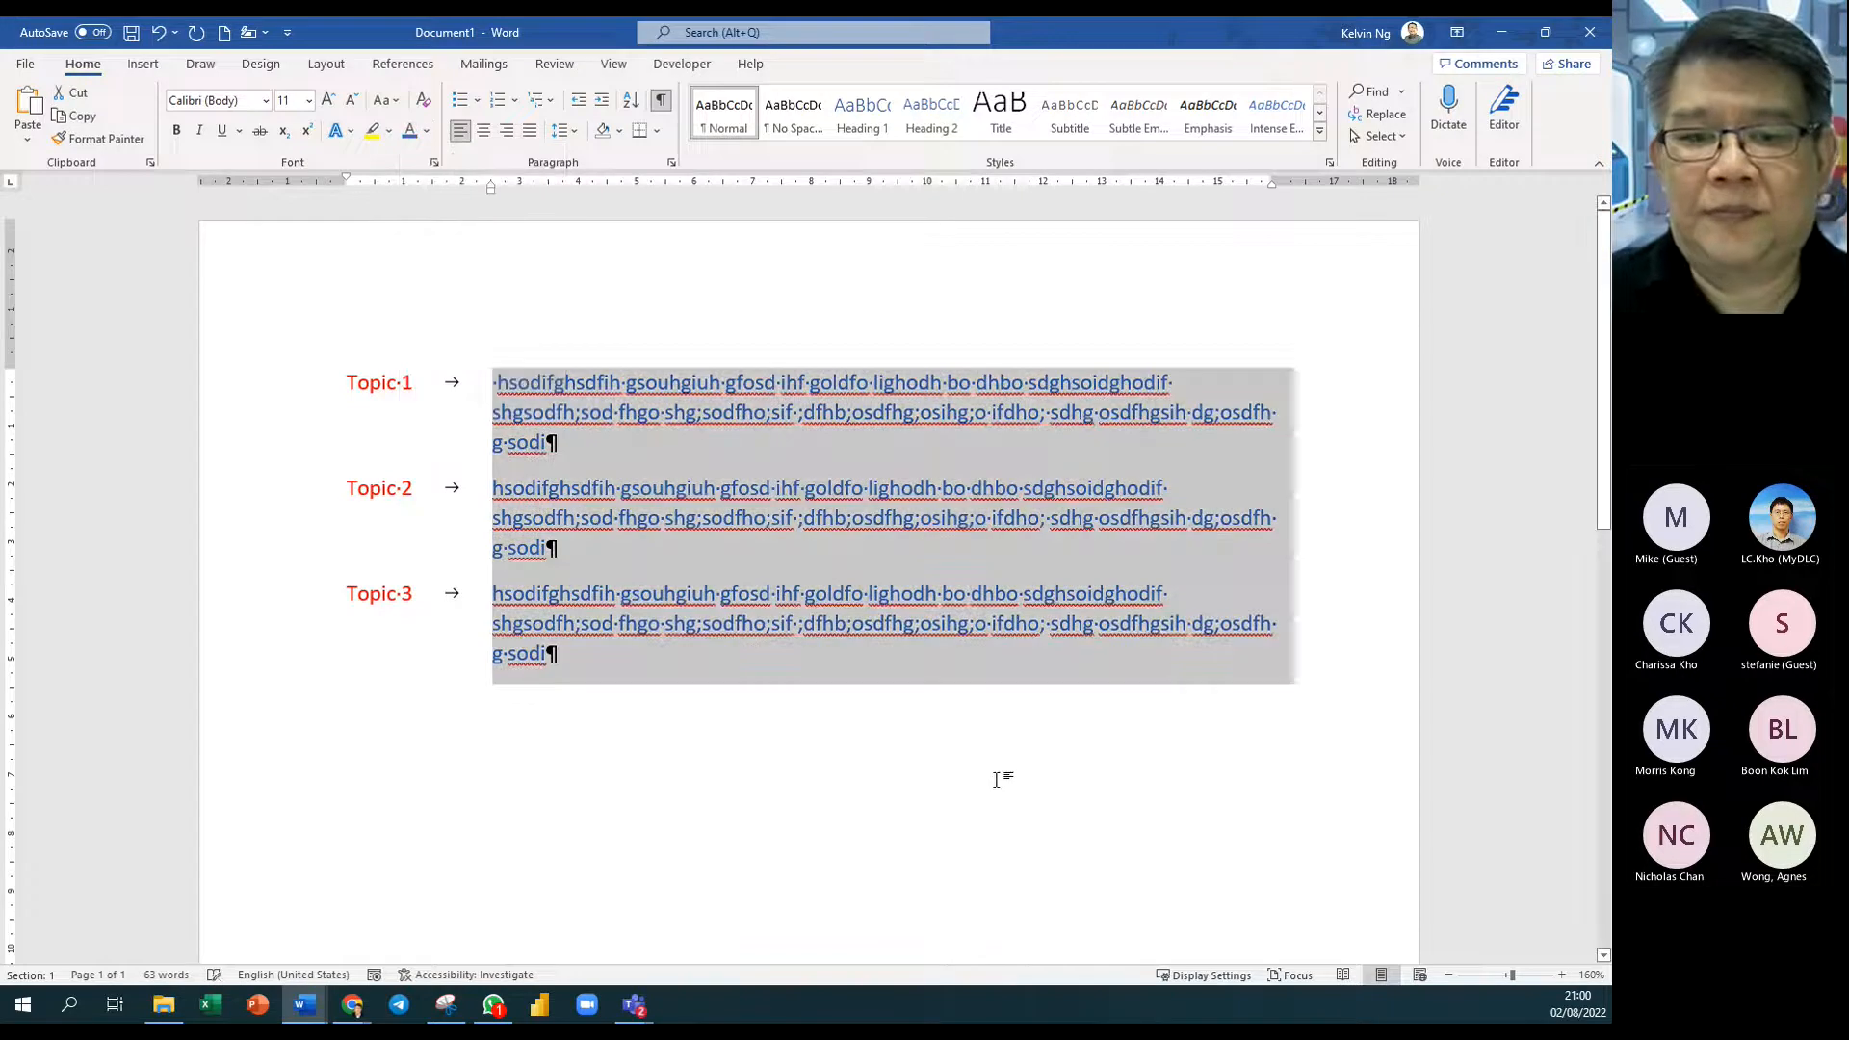
pyautogui.click(1030, 794)
# Step: Close the topic practice document without saving its changes
pyautogui.moveTo(493, 382); pyautogui.dragTo(643, 446)
pyautogui.moveTo(495, 488); pyautogui.dragTo(554, 653)
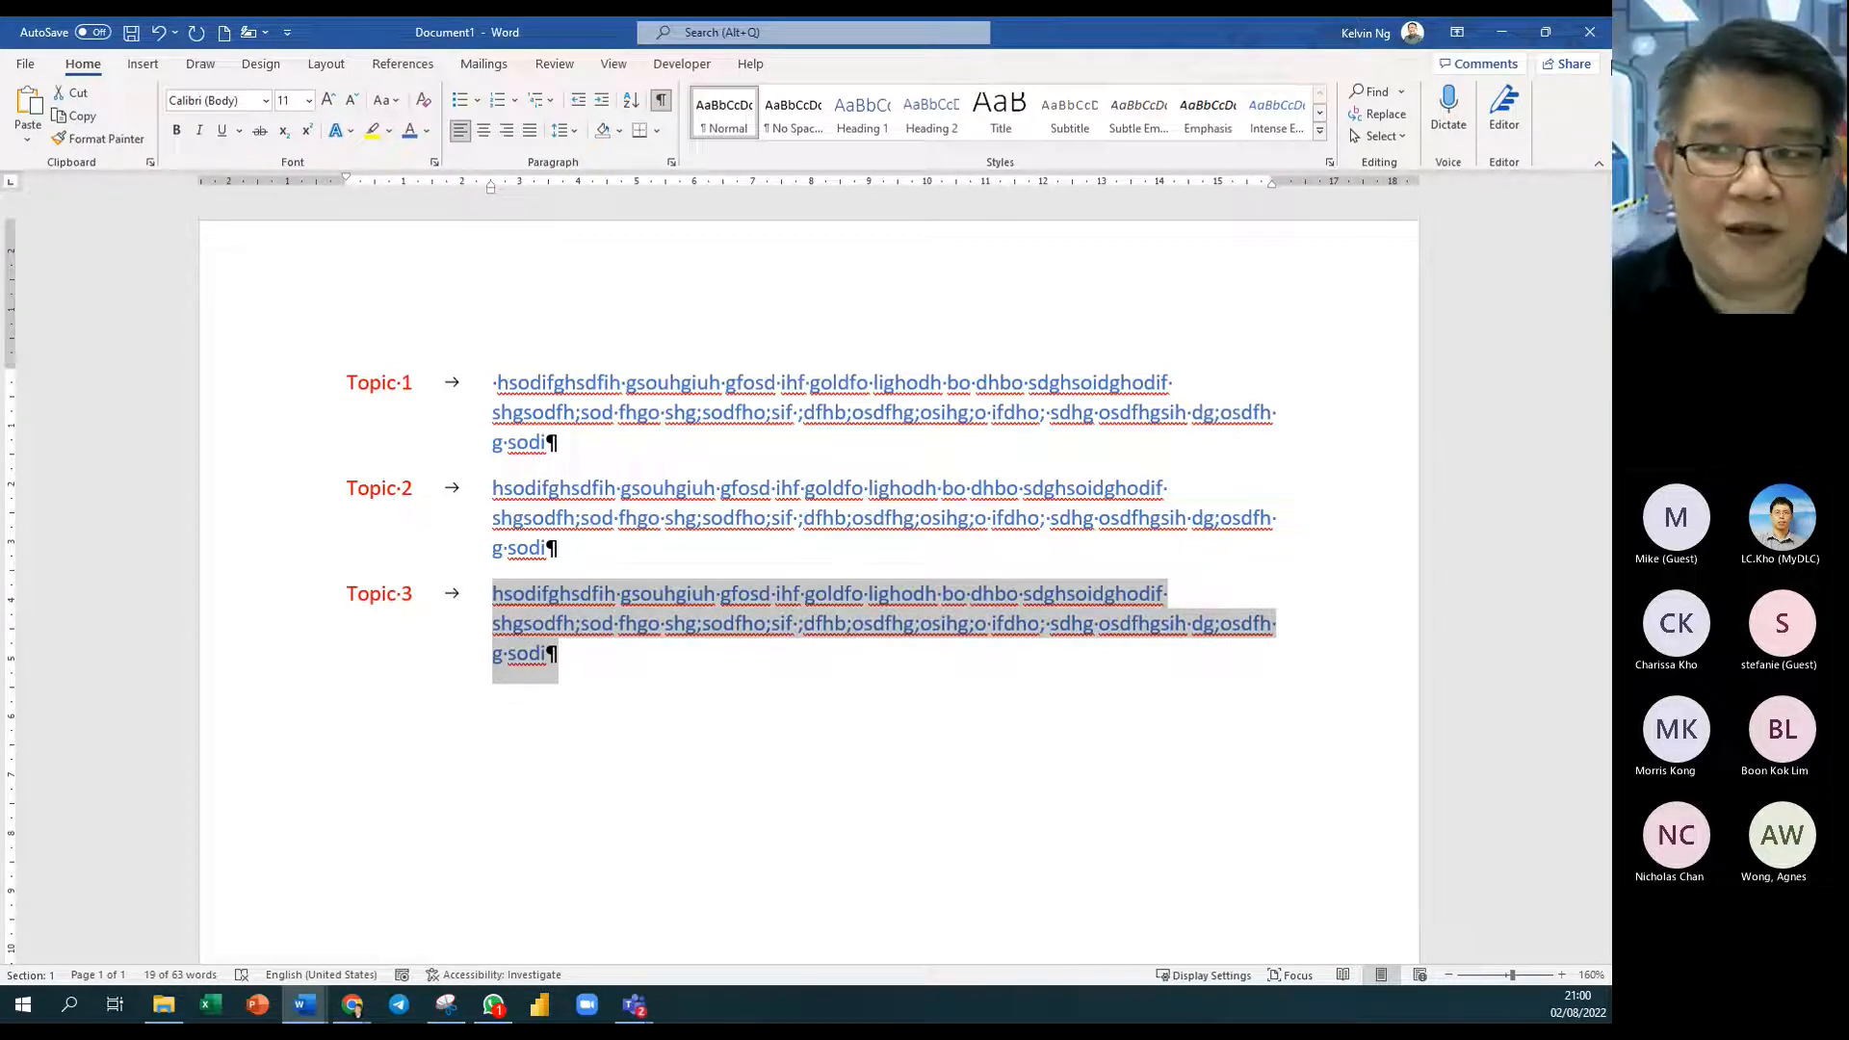
pyautogui.click(1589, 35)
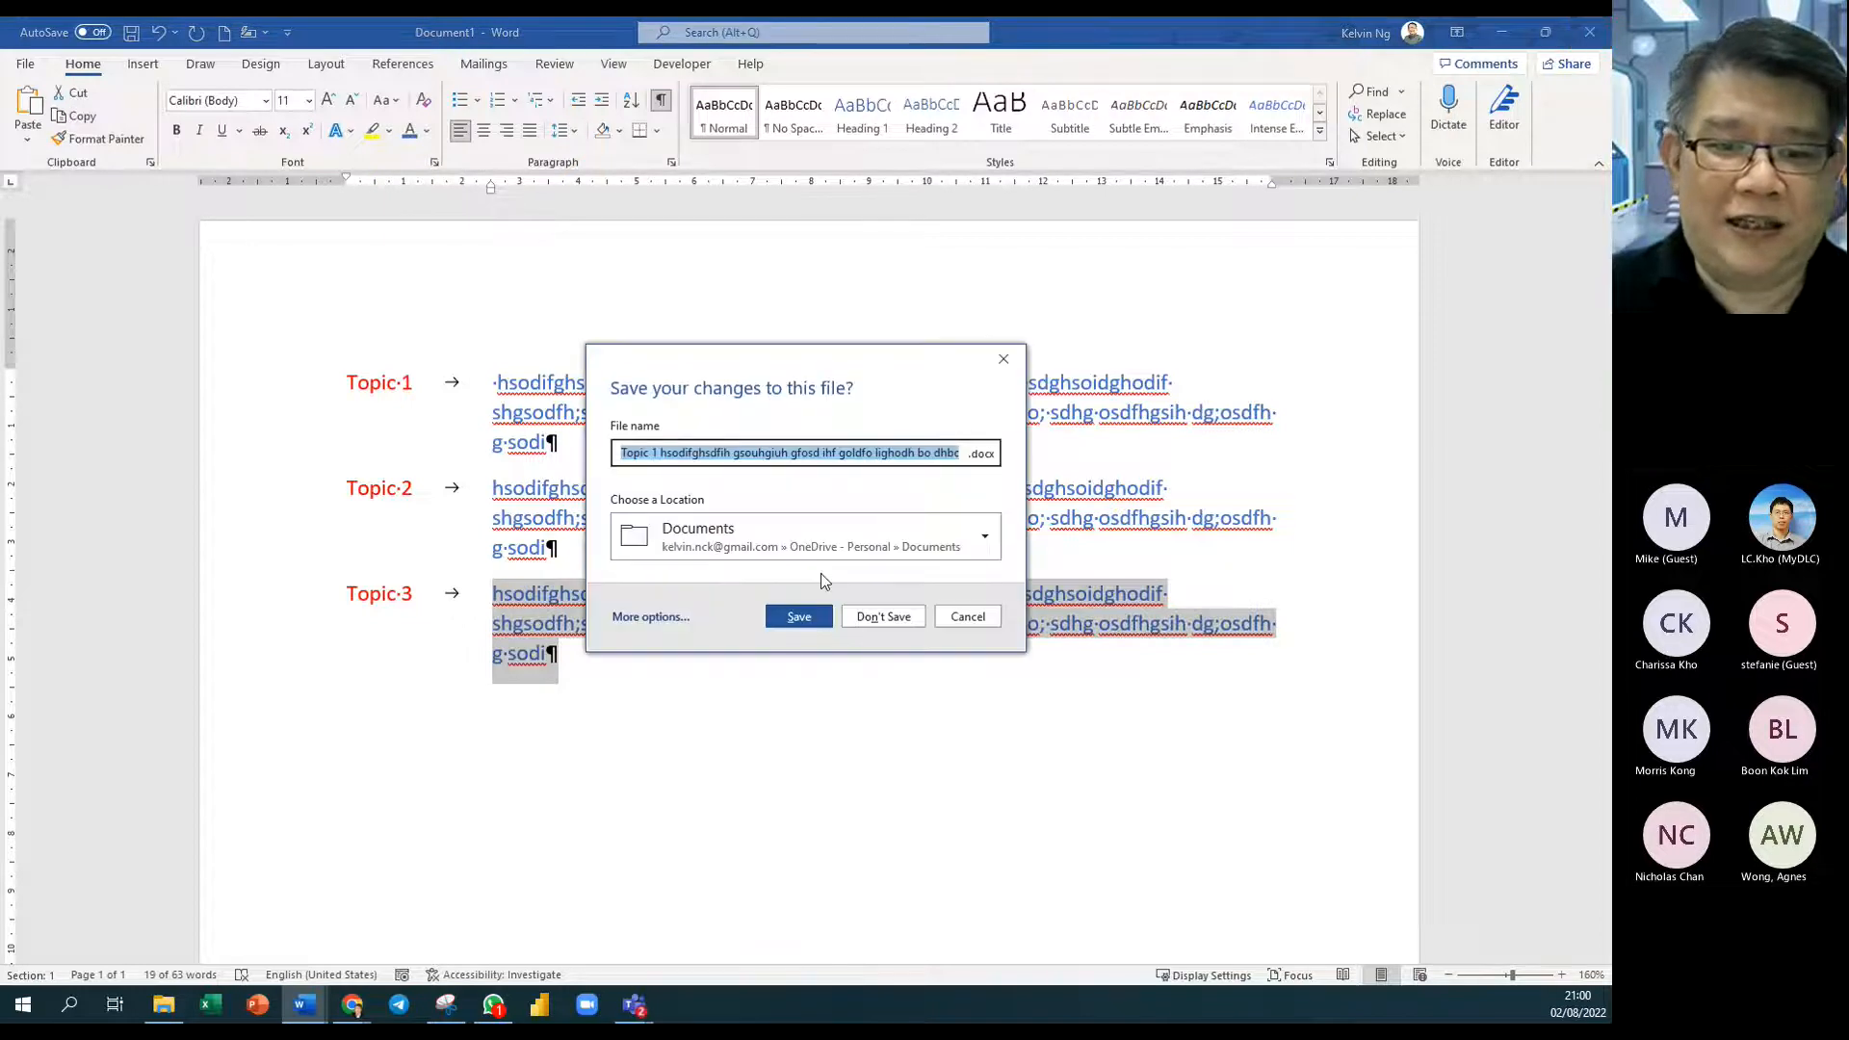
pyautogui.click(907, 615)
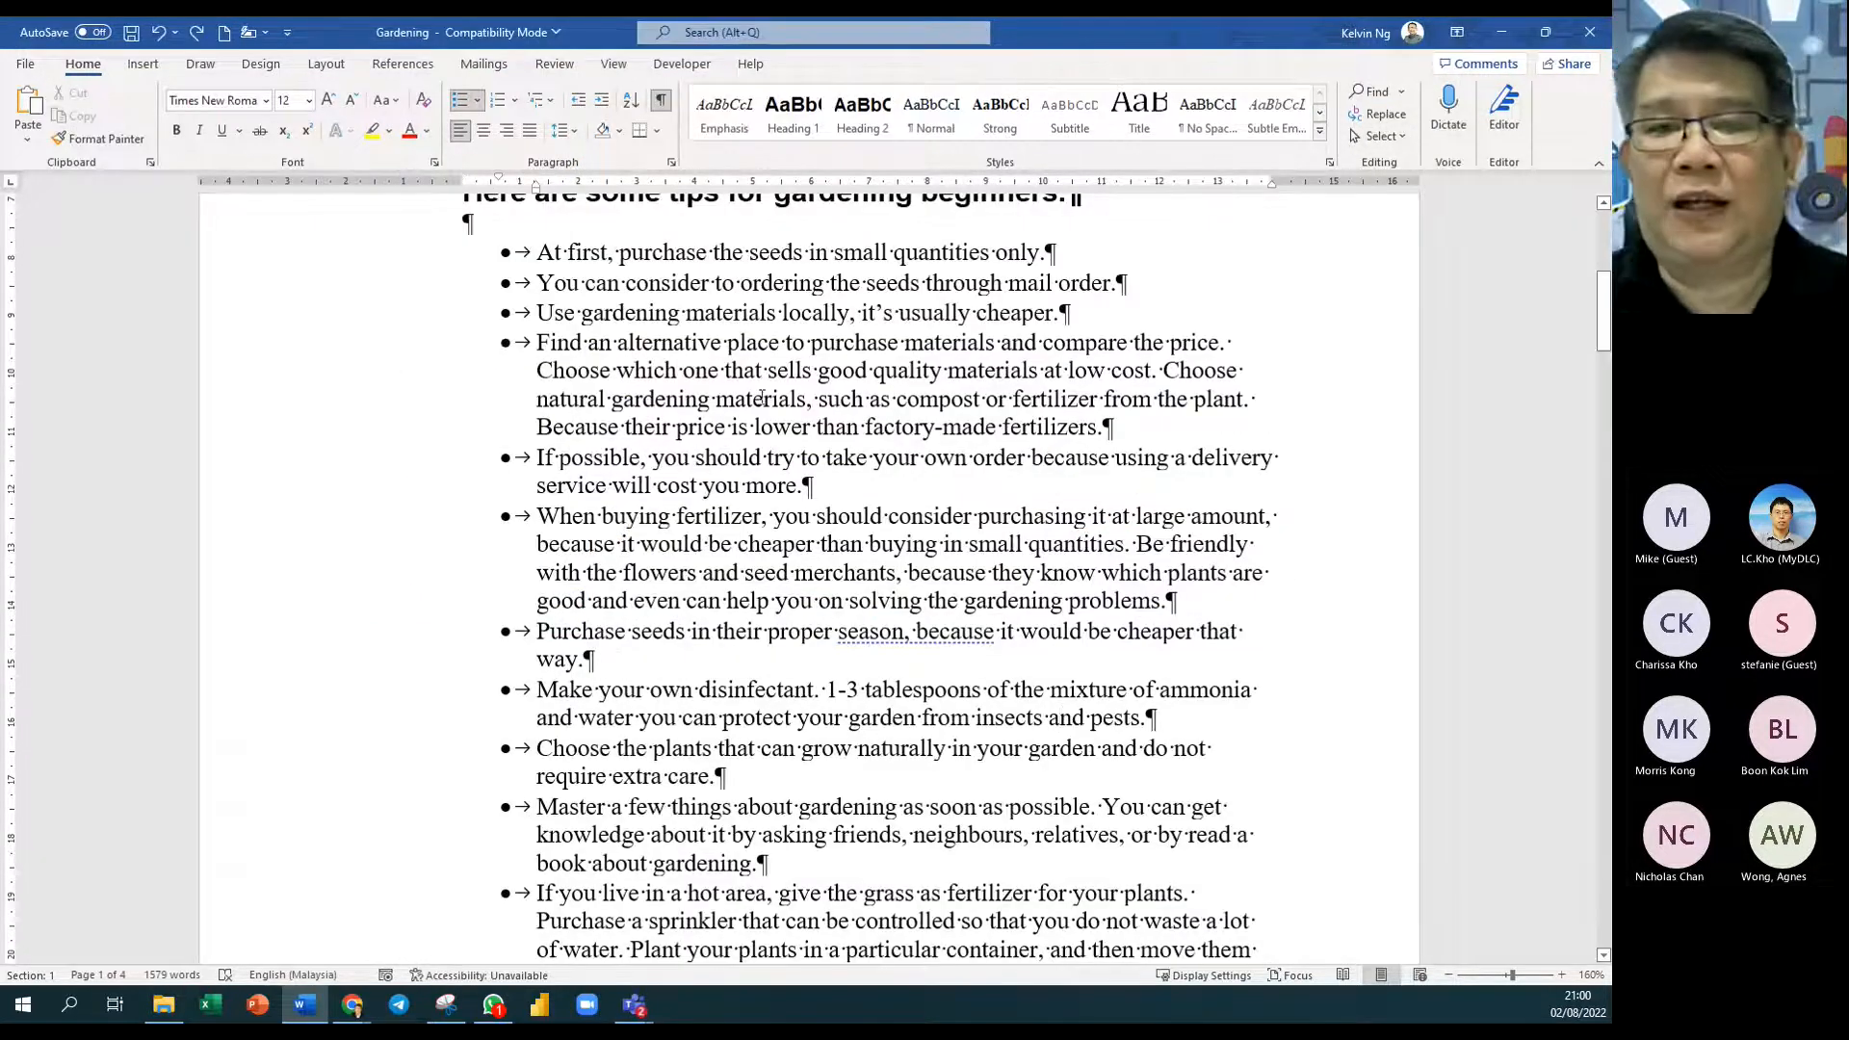
# Step: Select a rectangular block across the bulleted gardening tips, deselect it, and look over the document's opening and tips list
pyautogui.moveTo(673, 339); pyautogui.dragTo(871, 742)
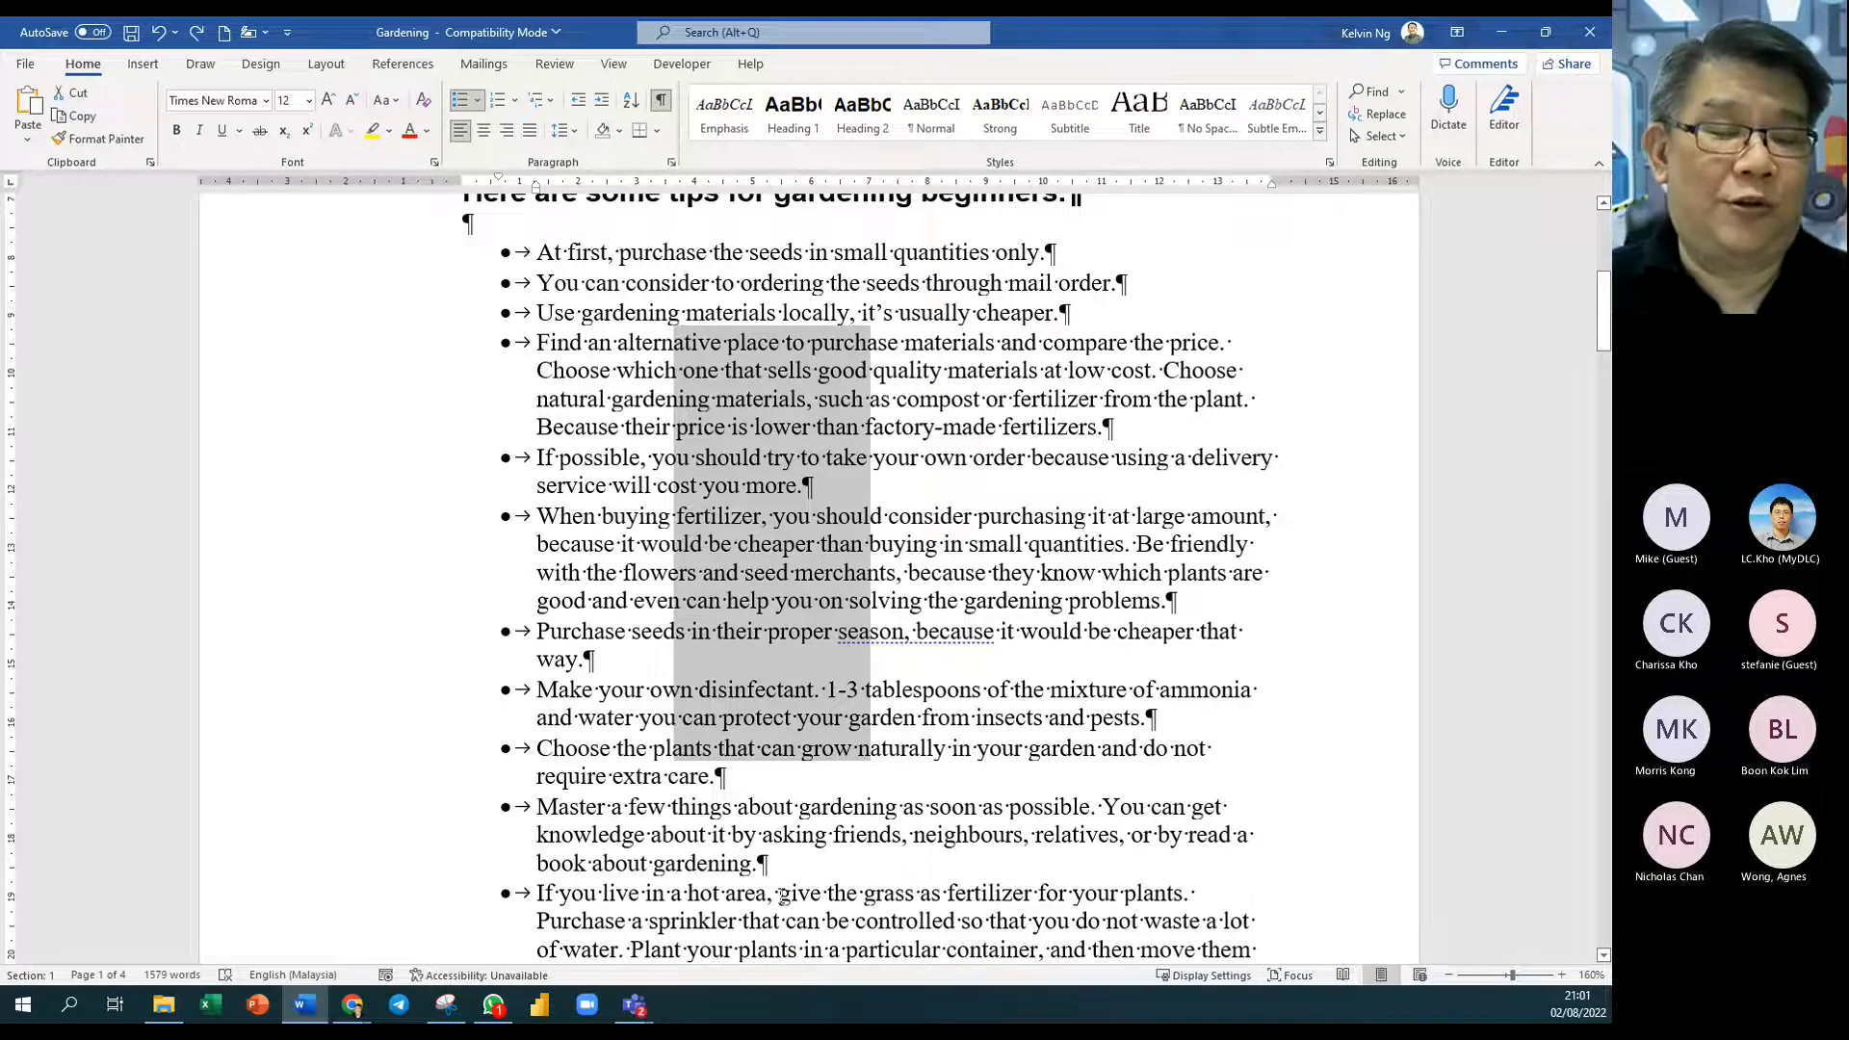
pyautogui.click(911, 602)
pyautogui.scroll(3, 911, 598)
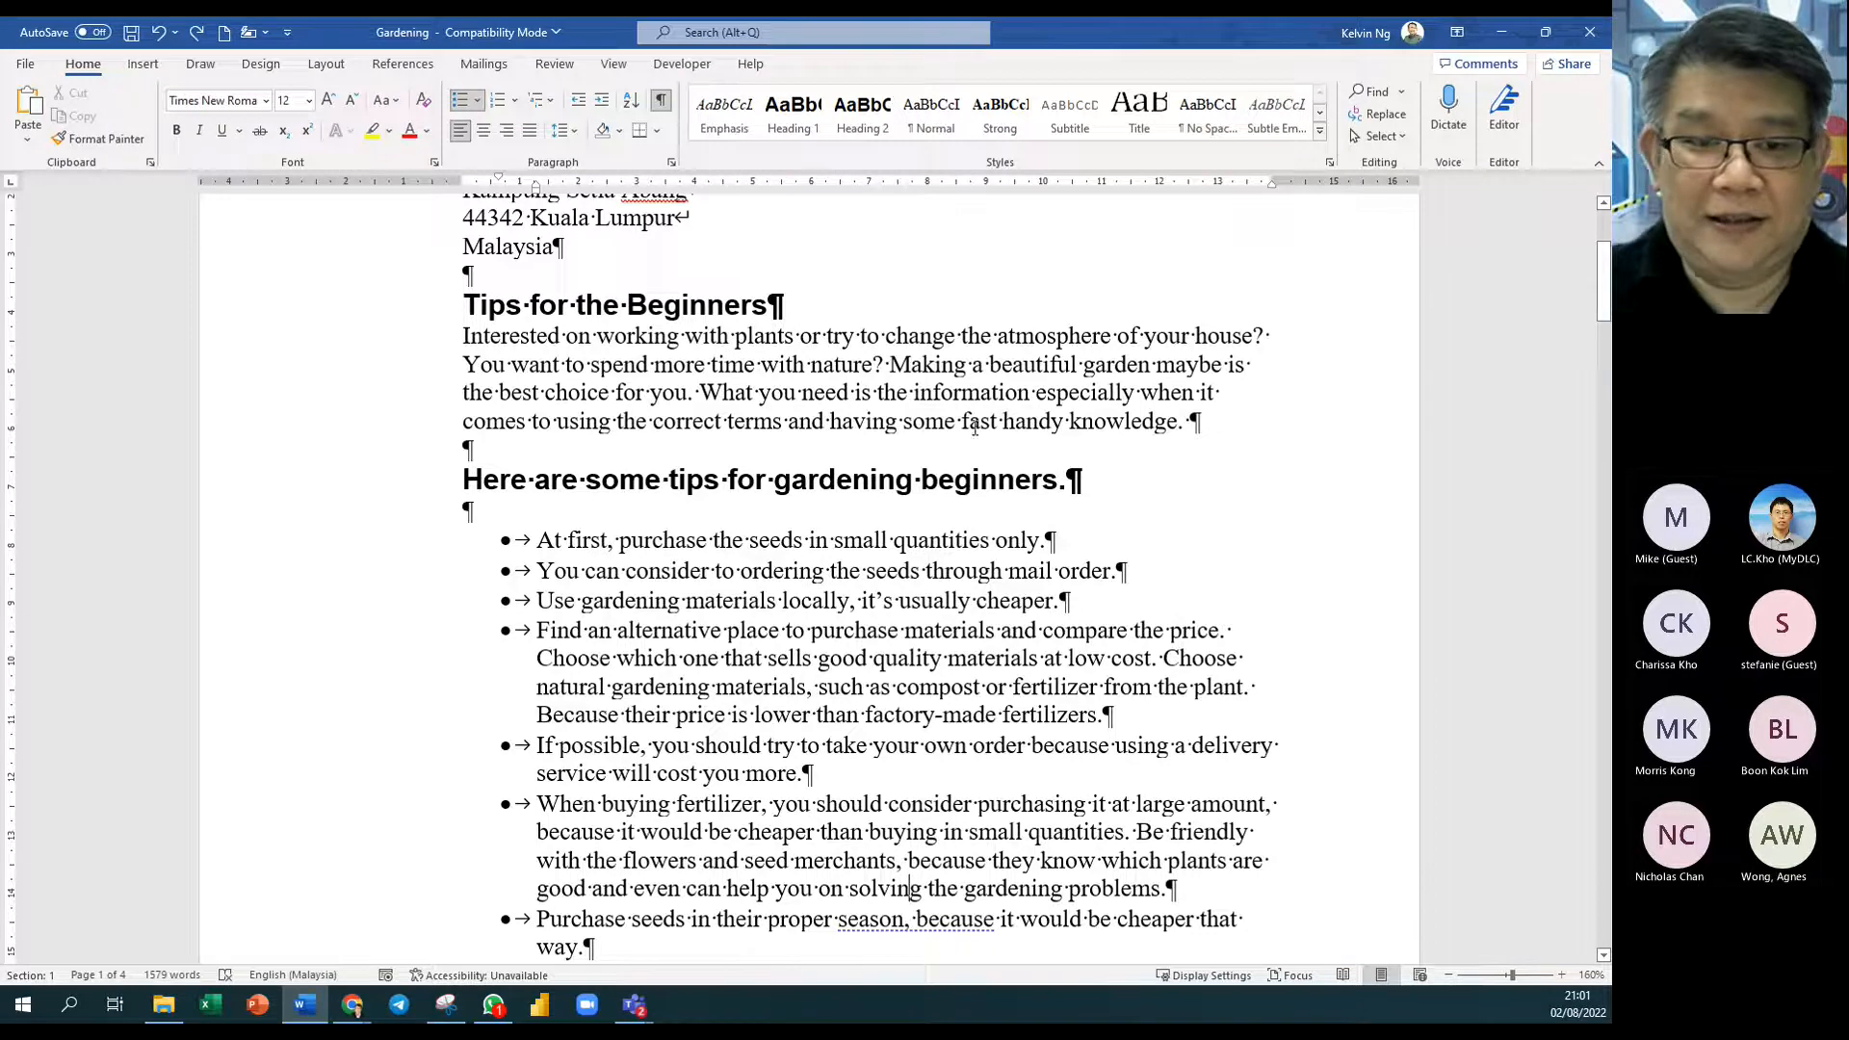
pyautogui.scroll(3, 1007, 454)
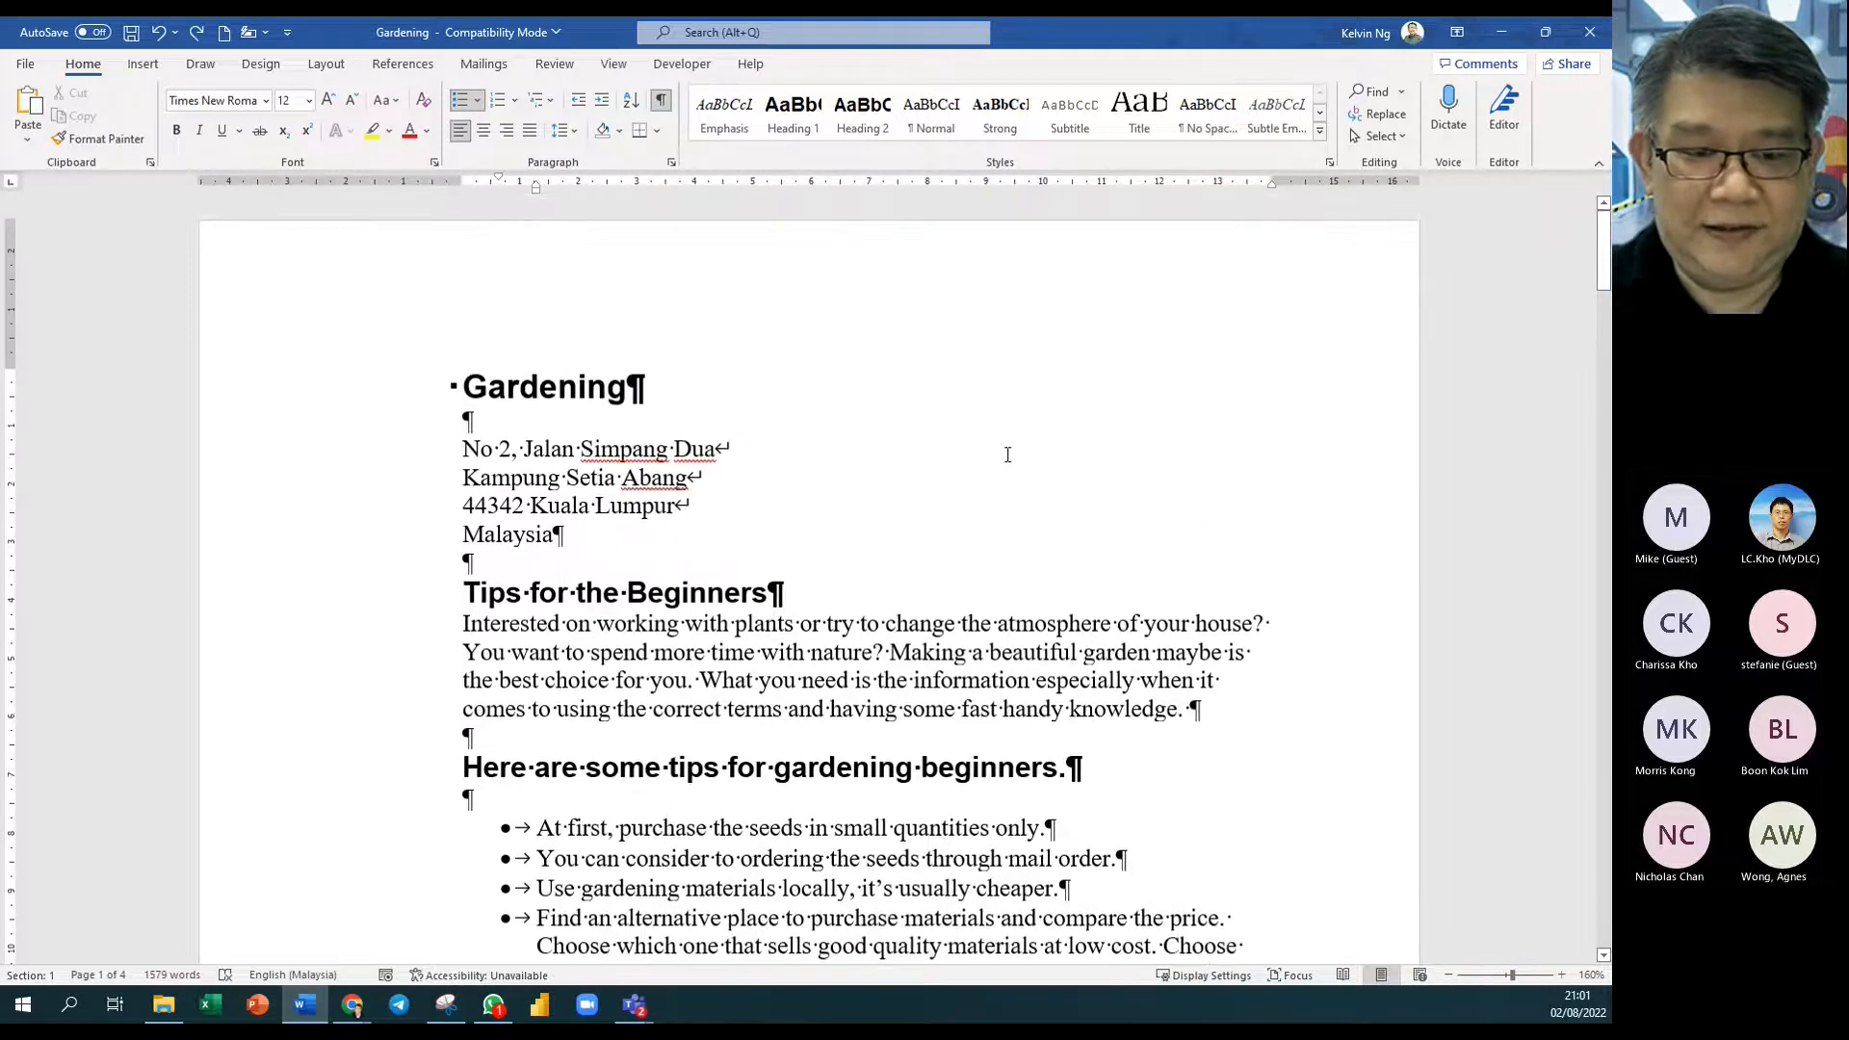
pyautogui.scroll(-2, 1007, 454)
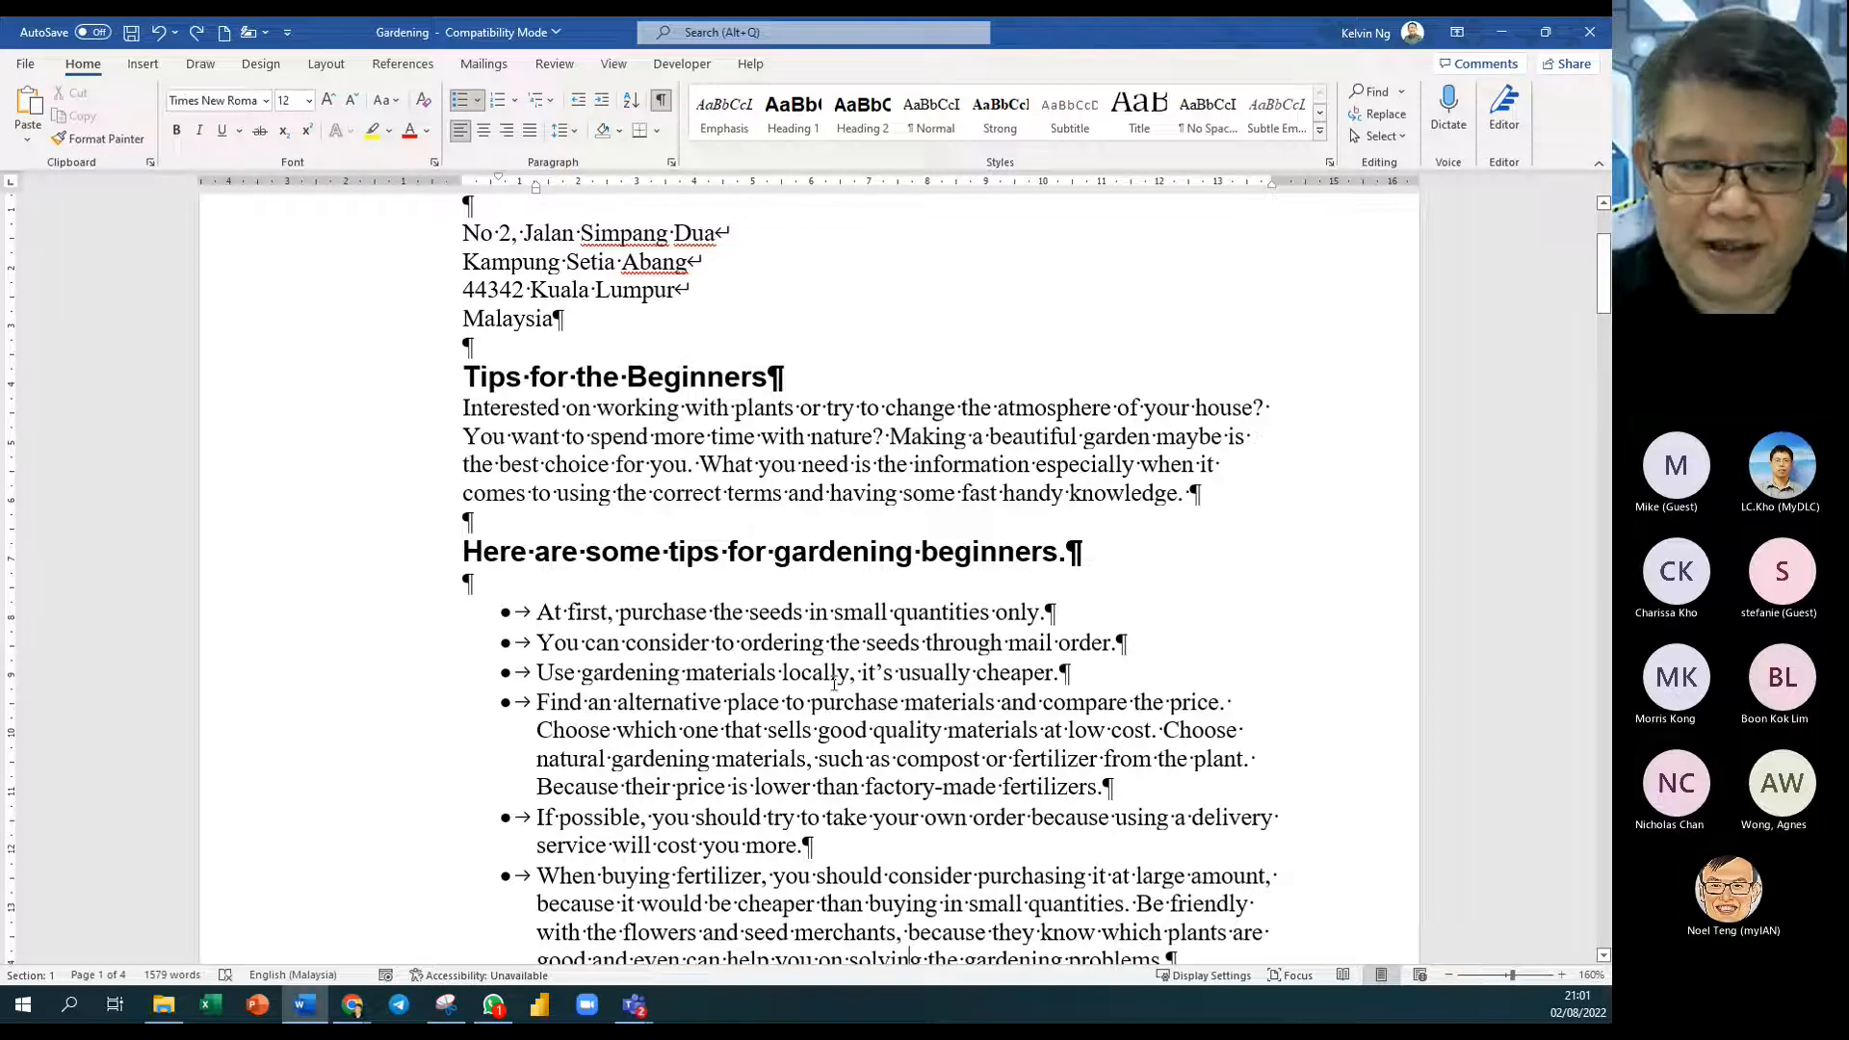
pyautogui.scroll(-5, 707, 633)
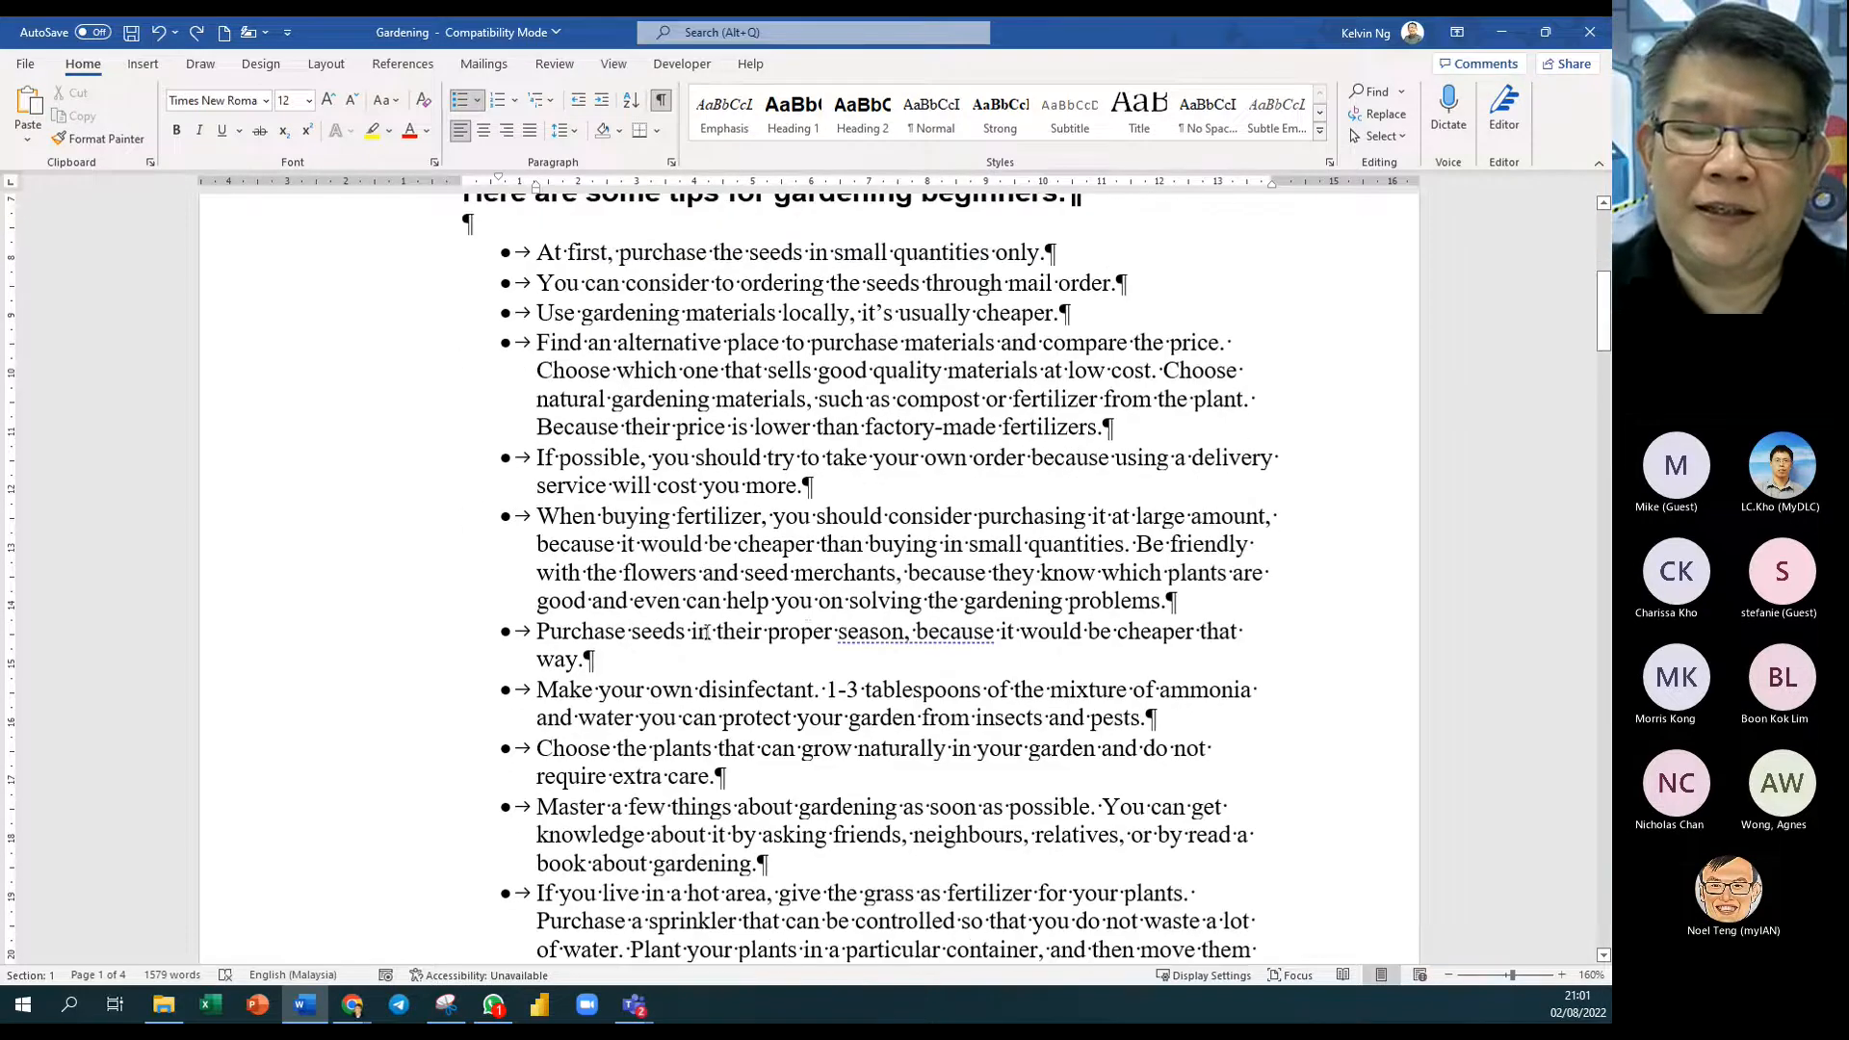
pyautogui.scroll(3, 800, 611)
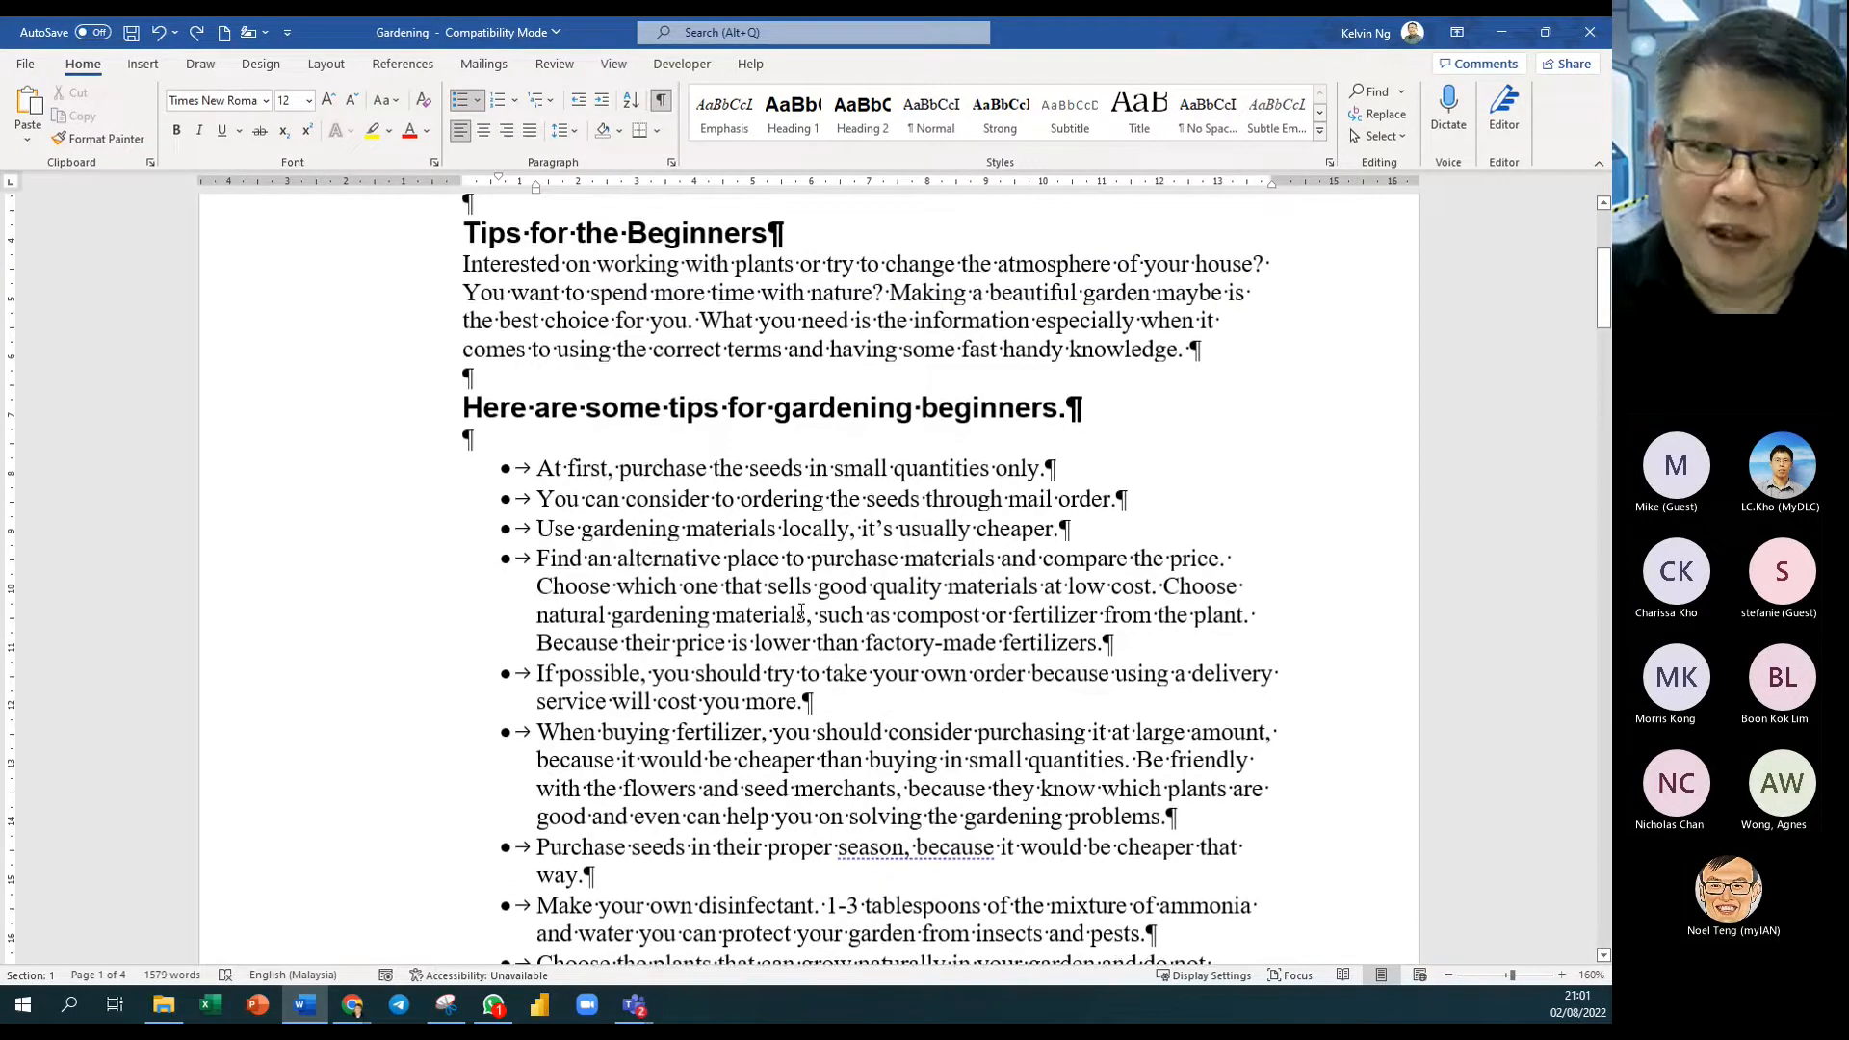
pyautogui.scroll(-7, 801, 610)
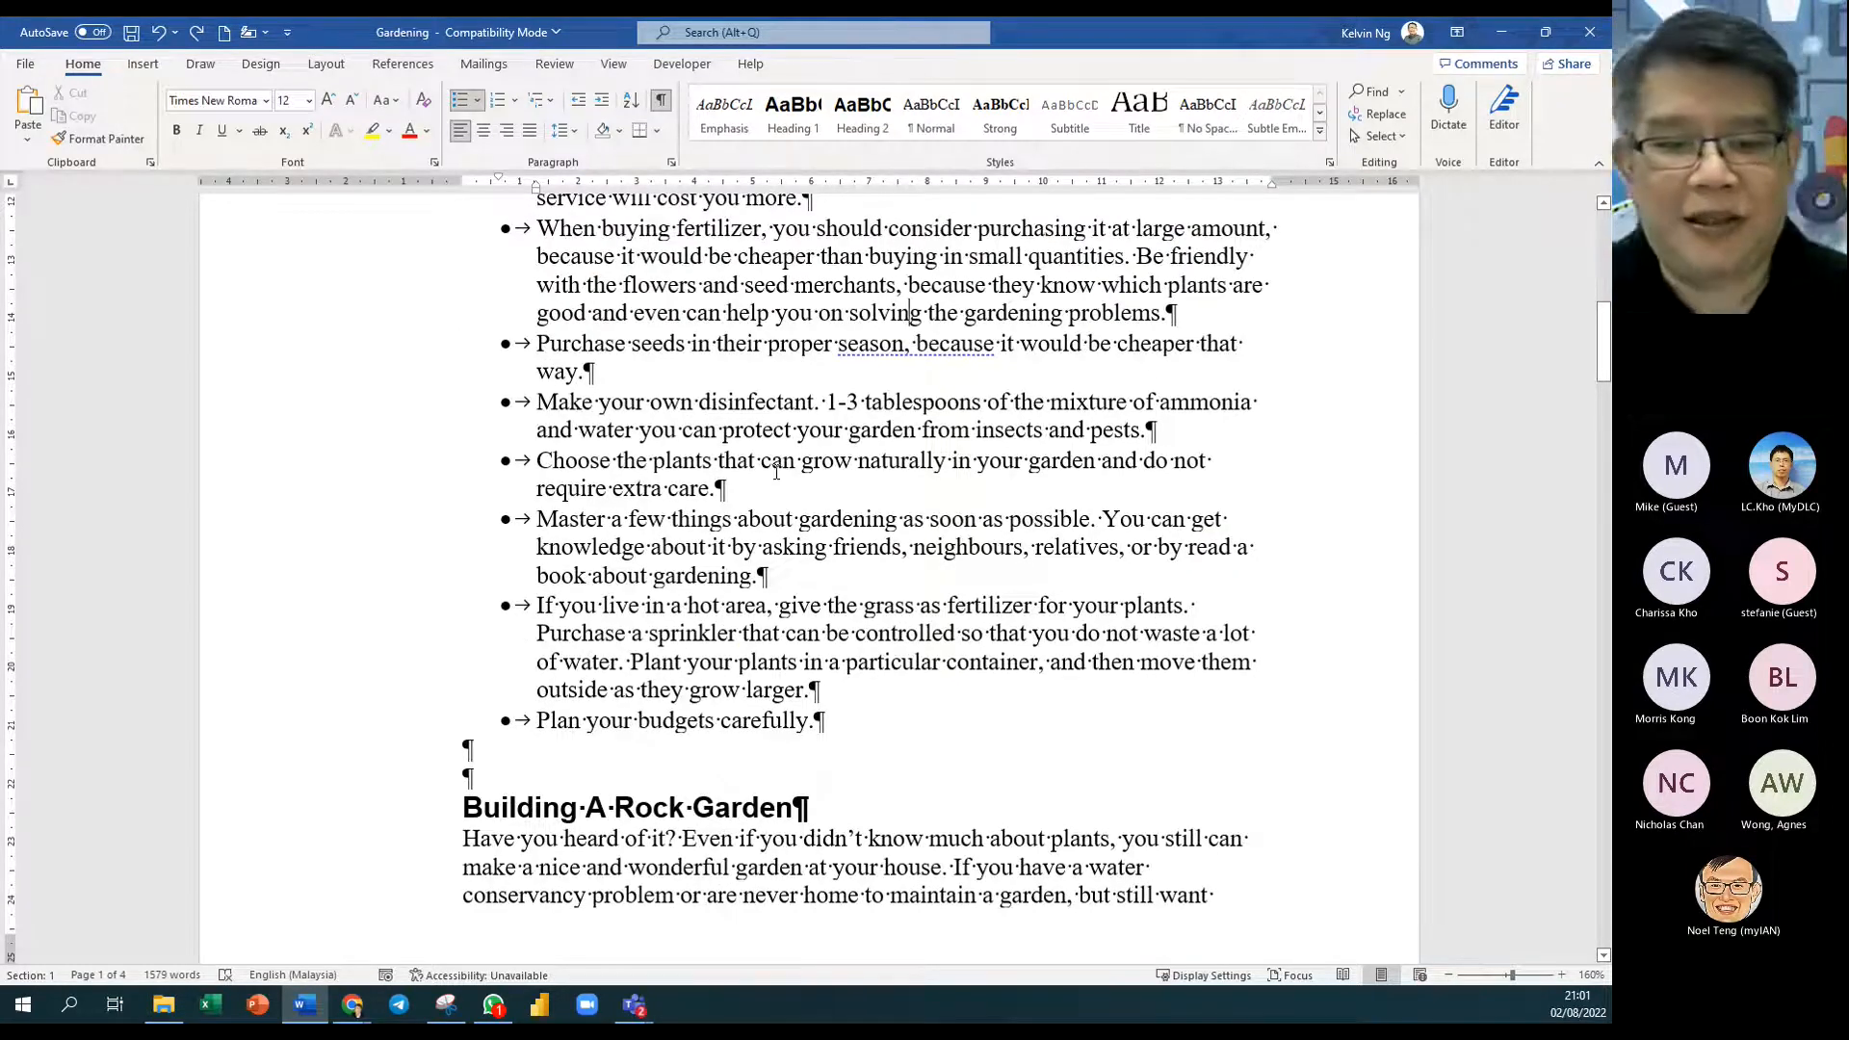
pyautogui.scroll(-3, 776, 472)
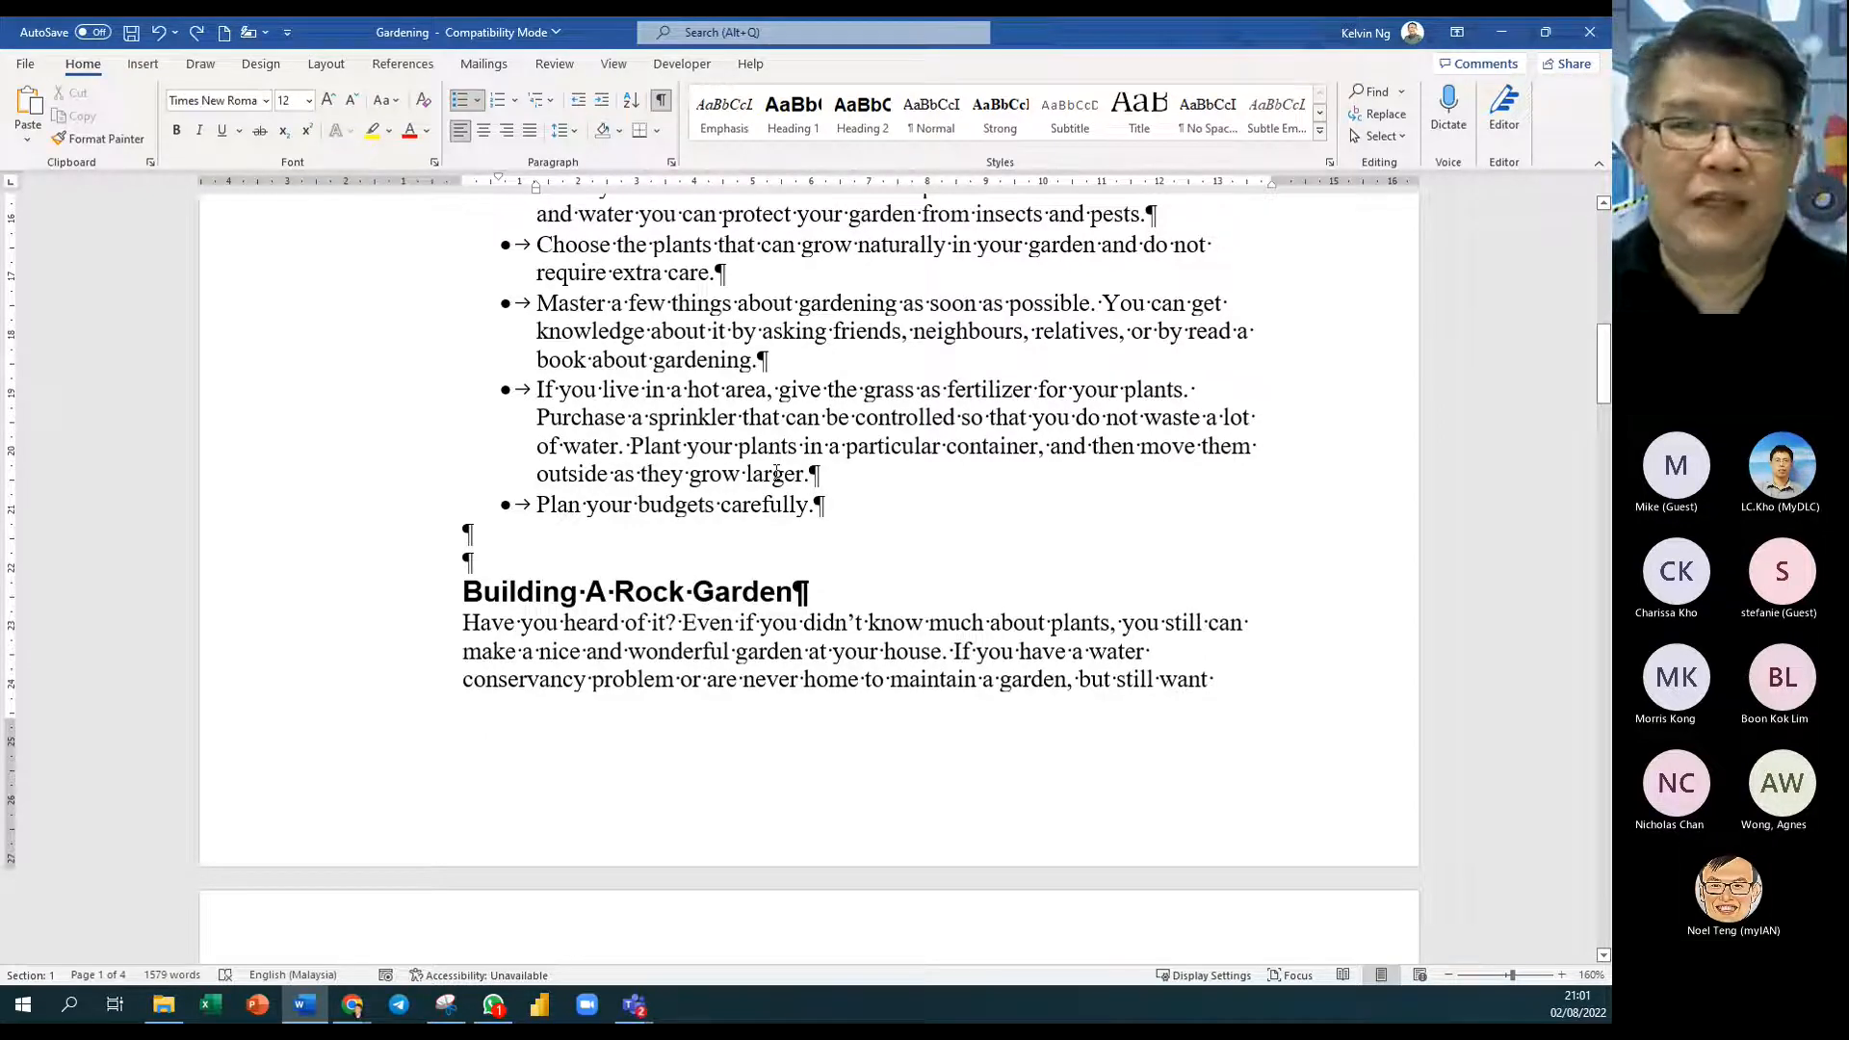
# Step: Select and deselect the "Building A Rock Garden" heading text, and look through the sections down to the end of the peanut-growing paragraphs
pyautogui.click(466, 595)
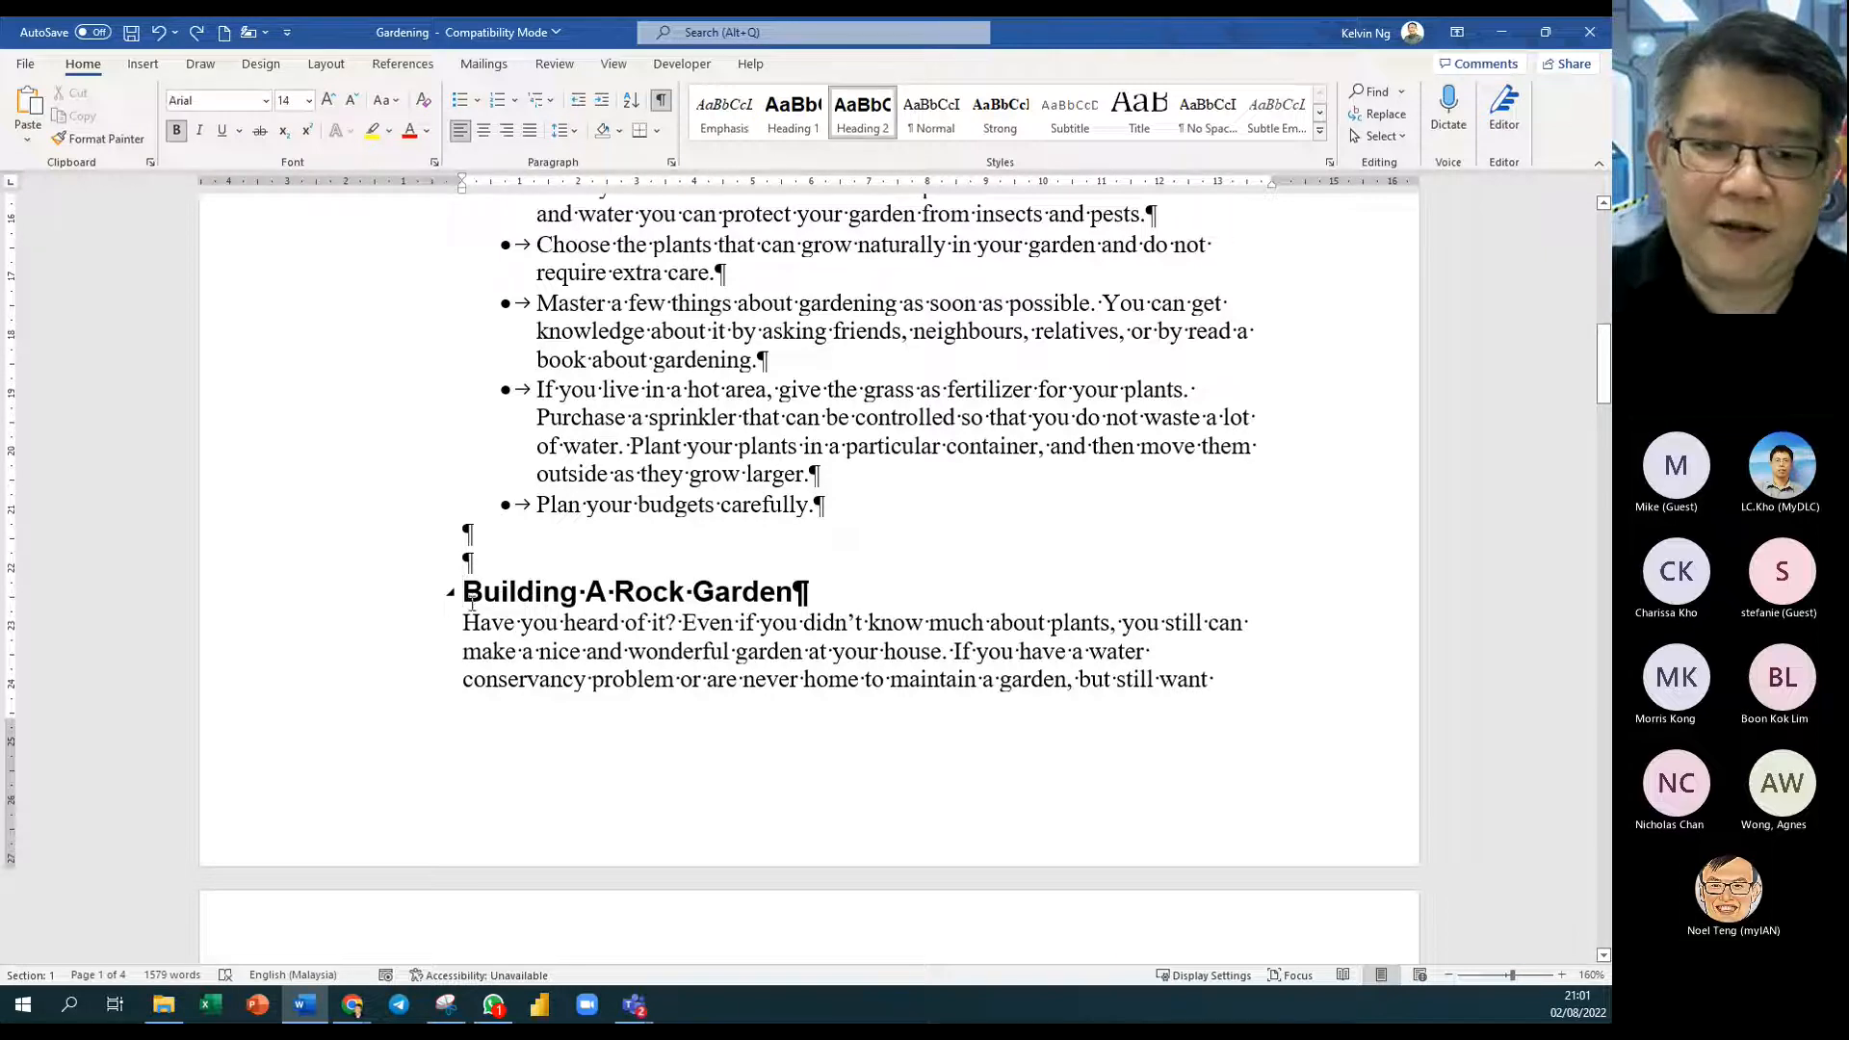
pyautogui.moveTo(465, 594); pyautogui.dragTo(739, 603)
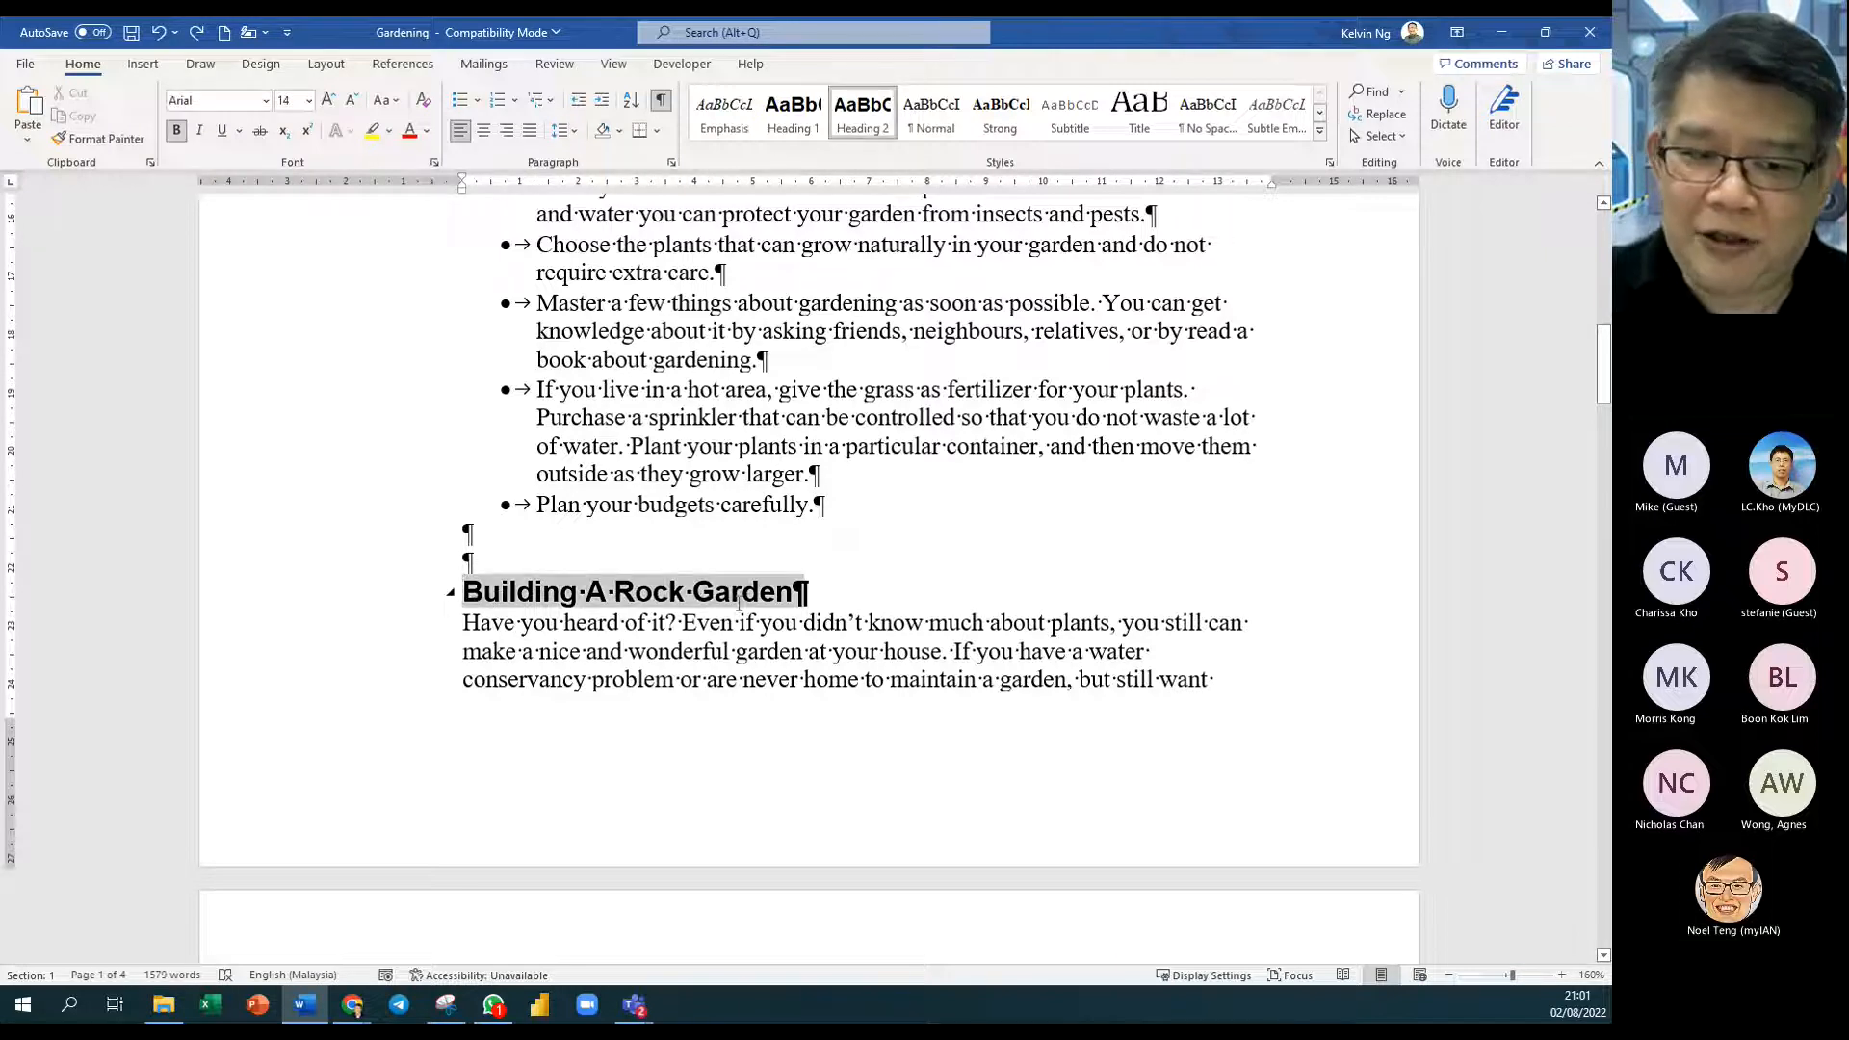
pyautogui.click(458, 605)
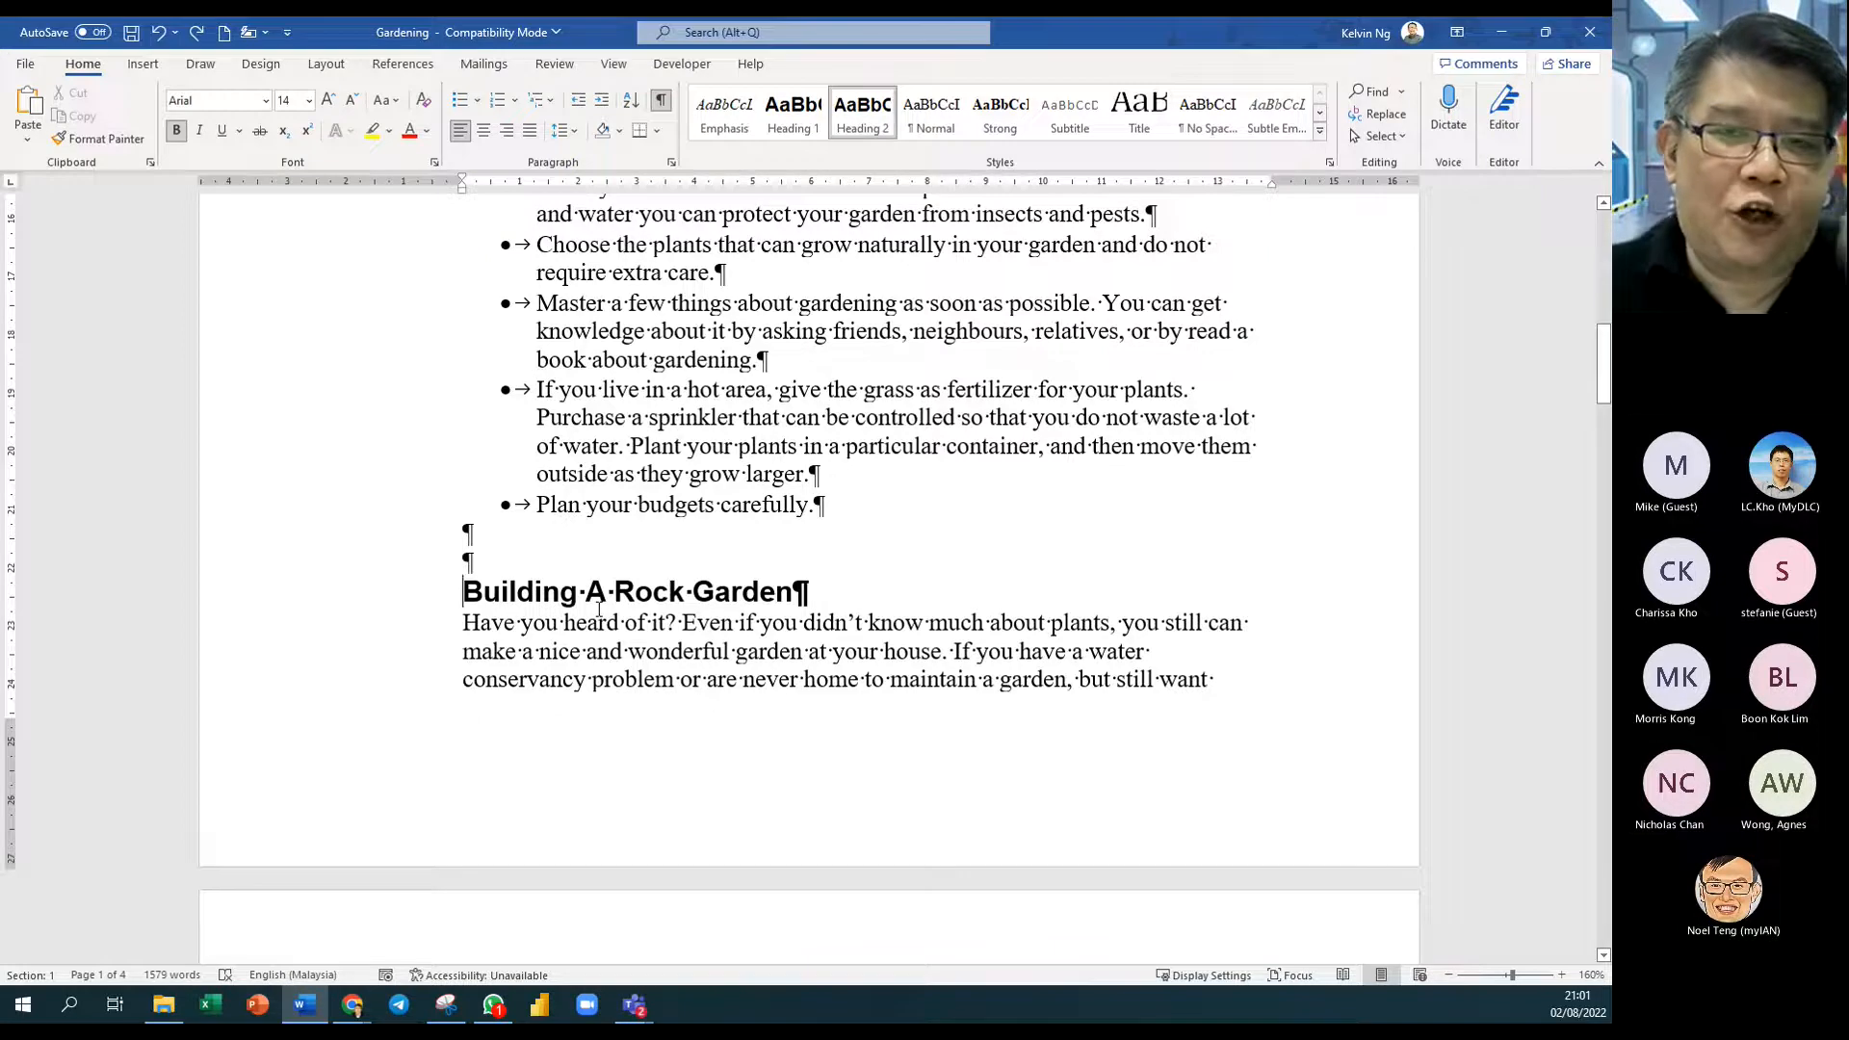
pyautogui.scroll(-10, 599, 608)
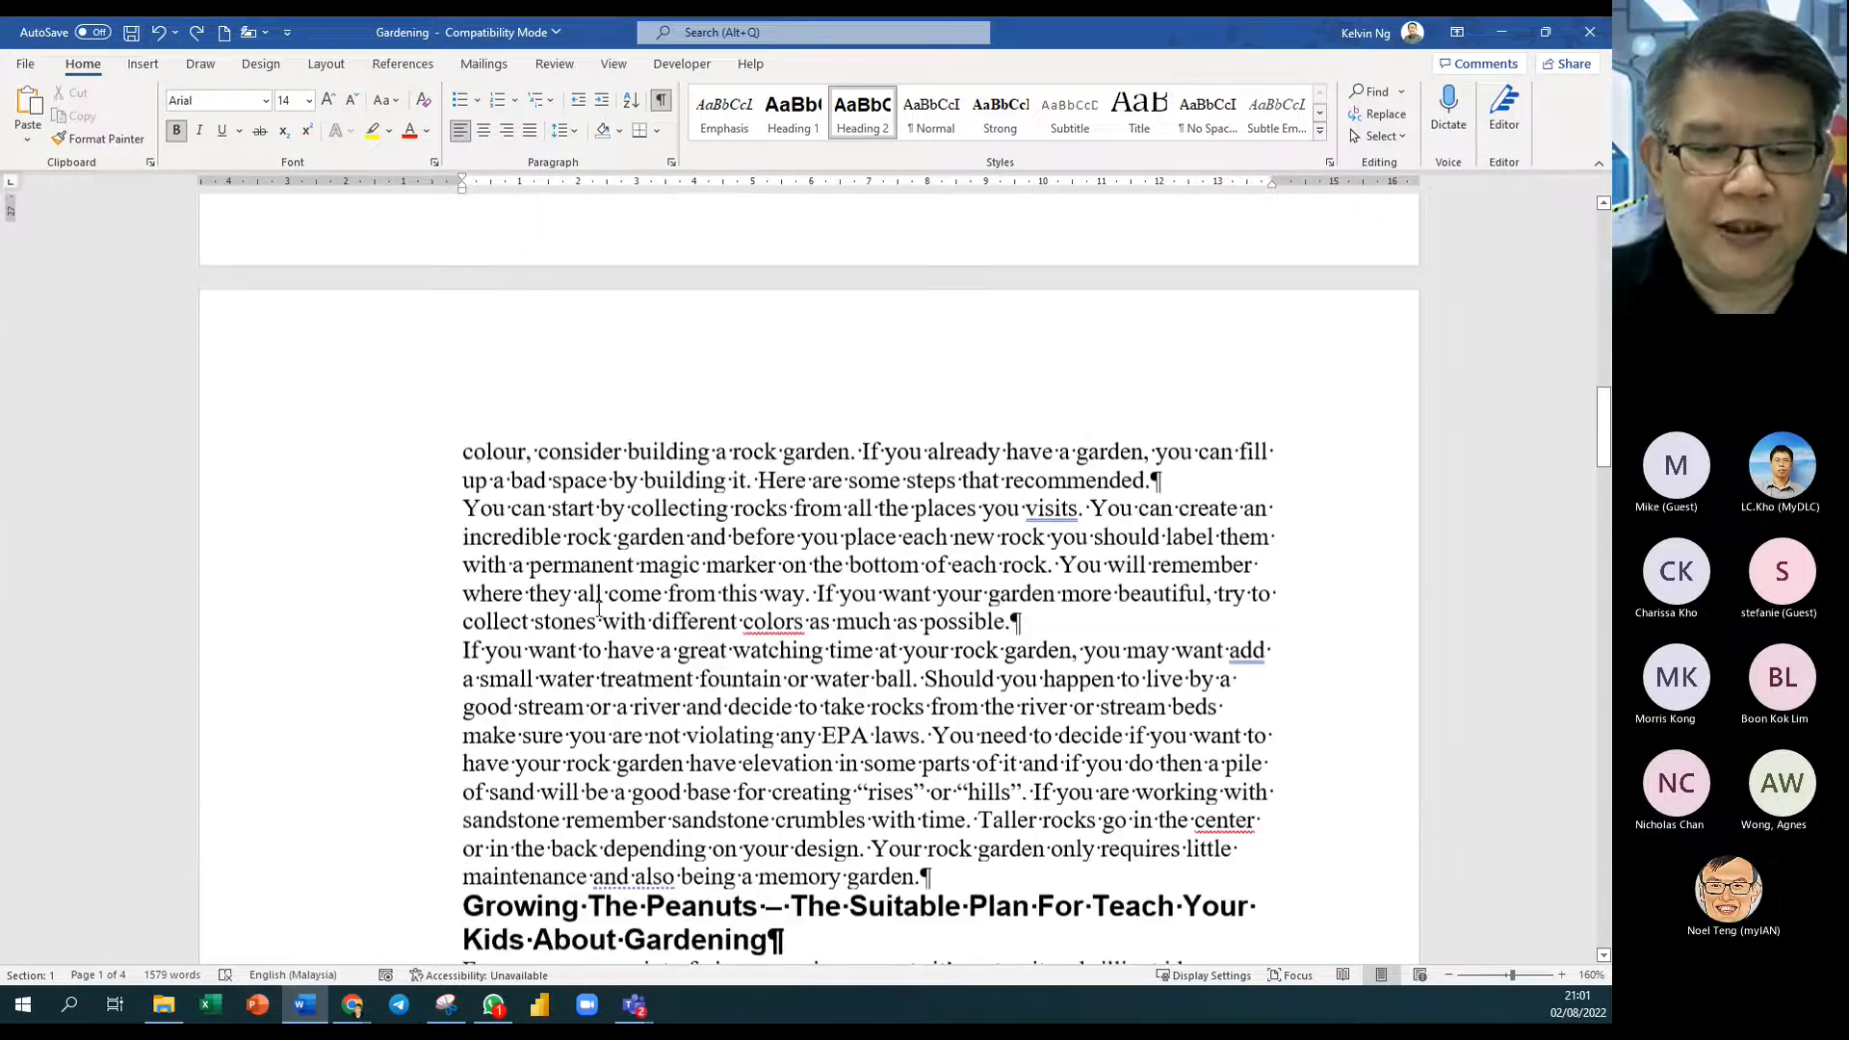
pyautogui.scroll(-5, 599, 608)
pyautogui.scroll(-4, 599, 609)
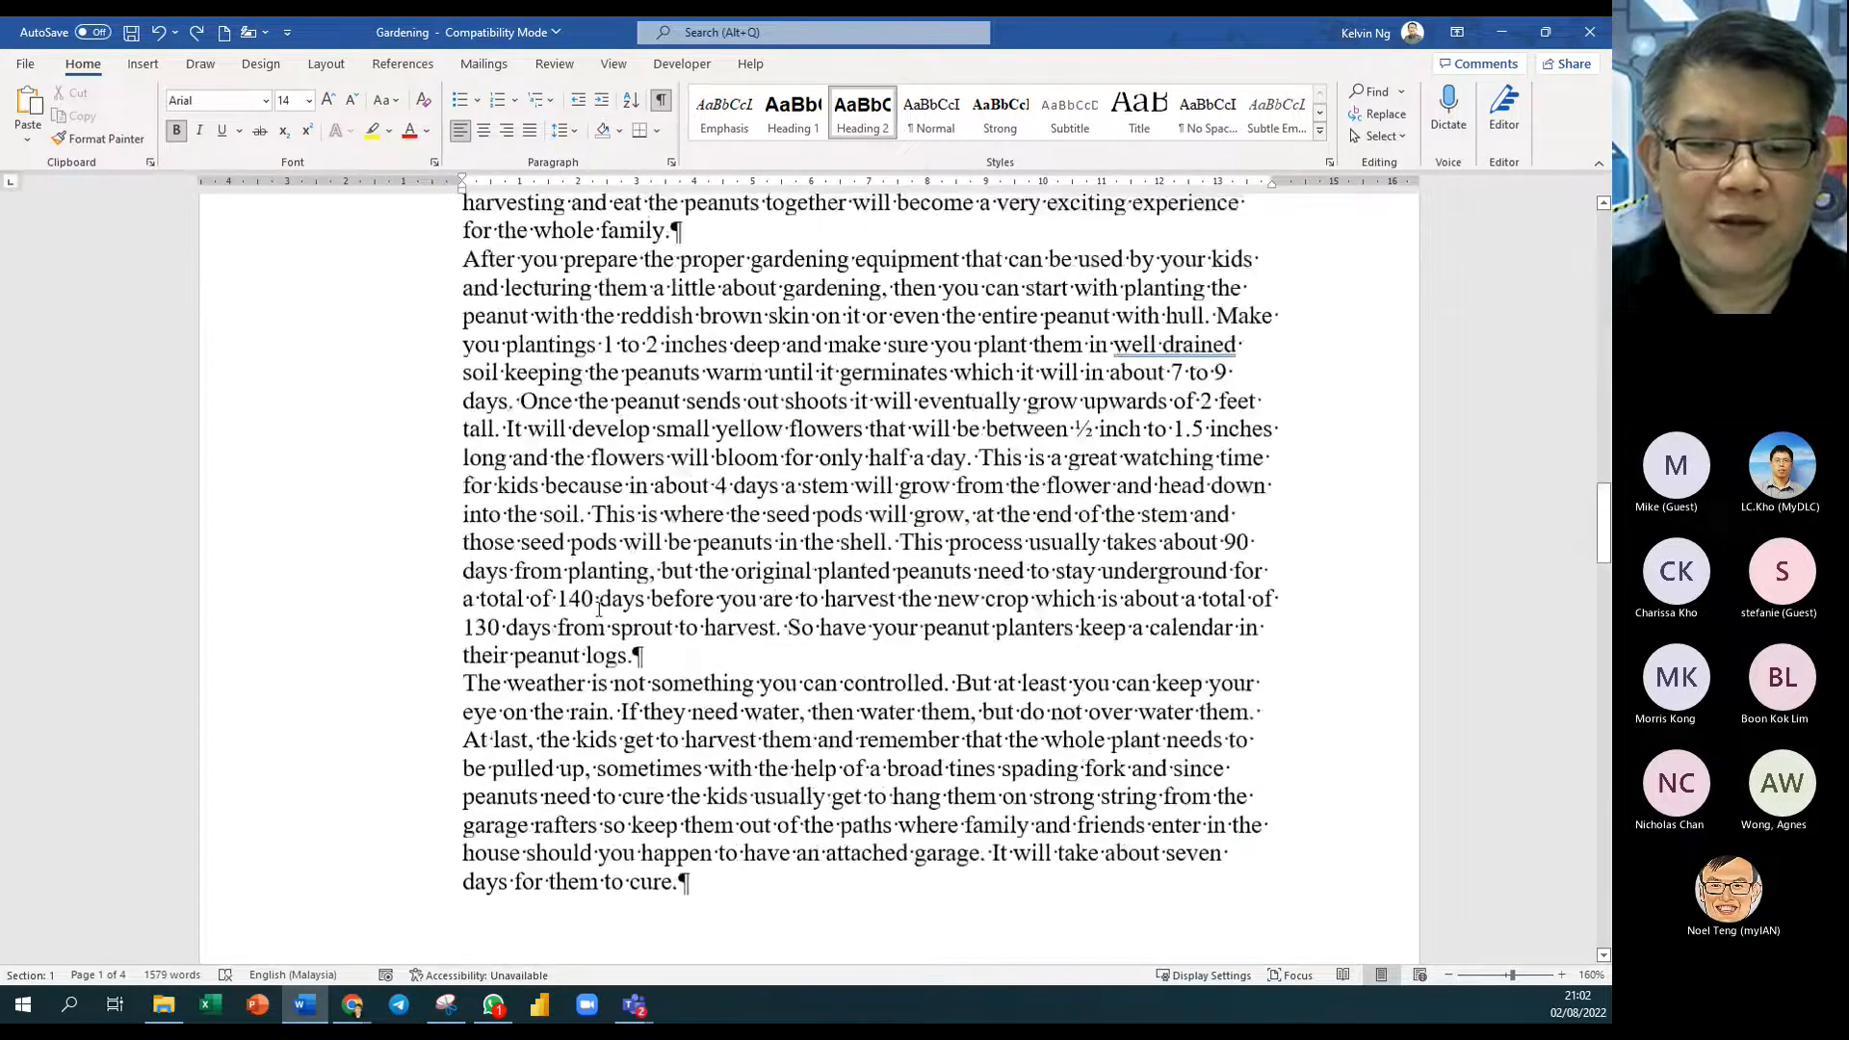
pyautogui.scroll(-3, 599, 609)
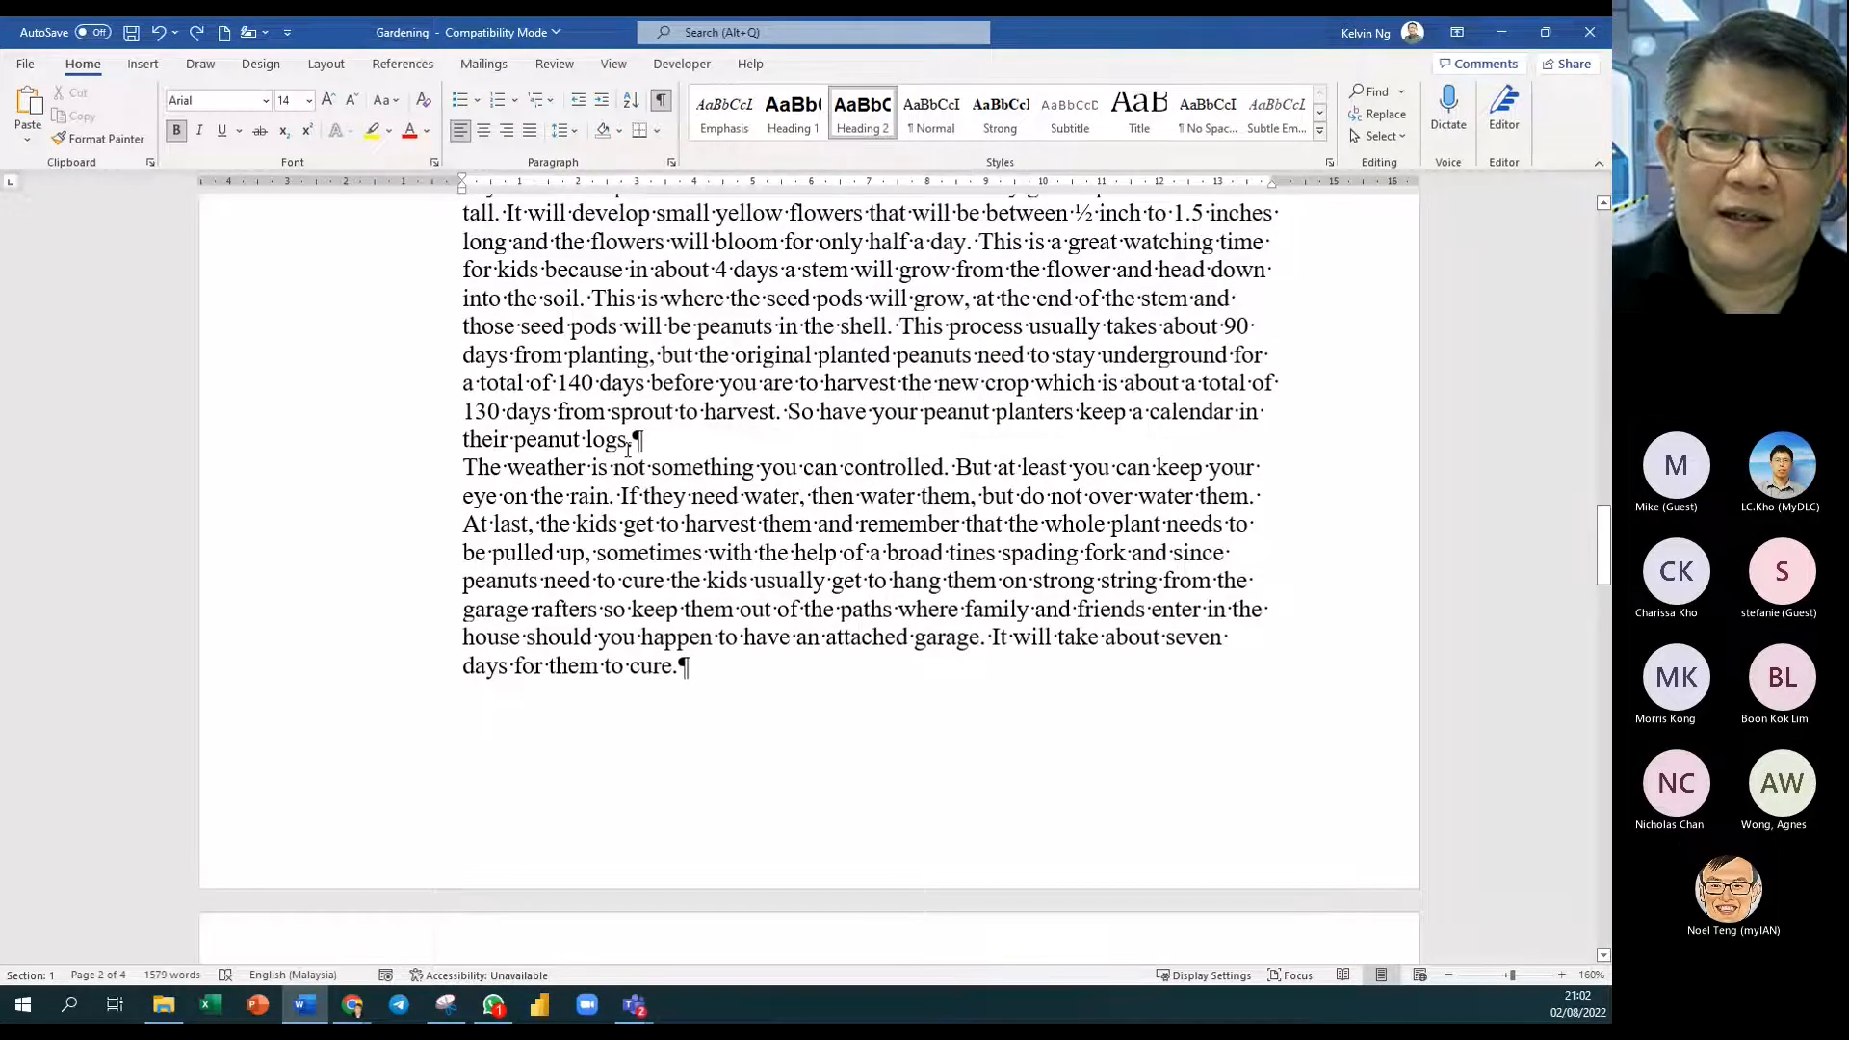
pyautogui.scroll(8, 675, 496)
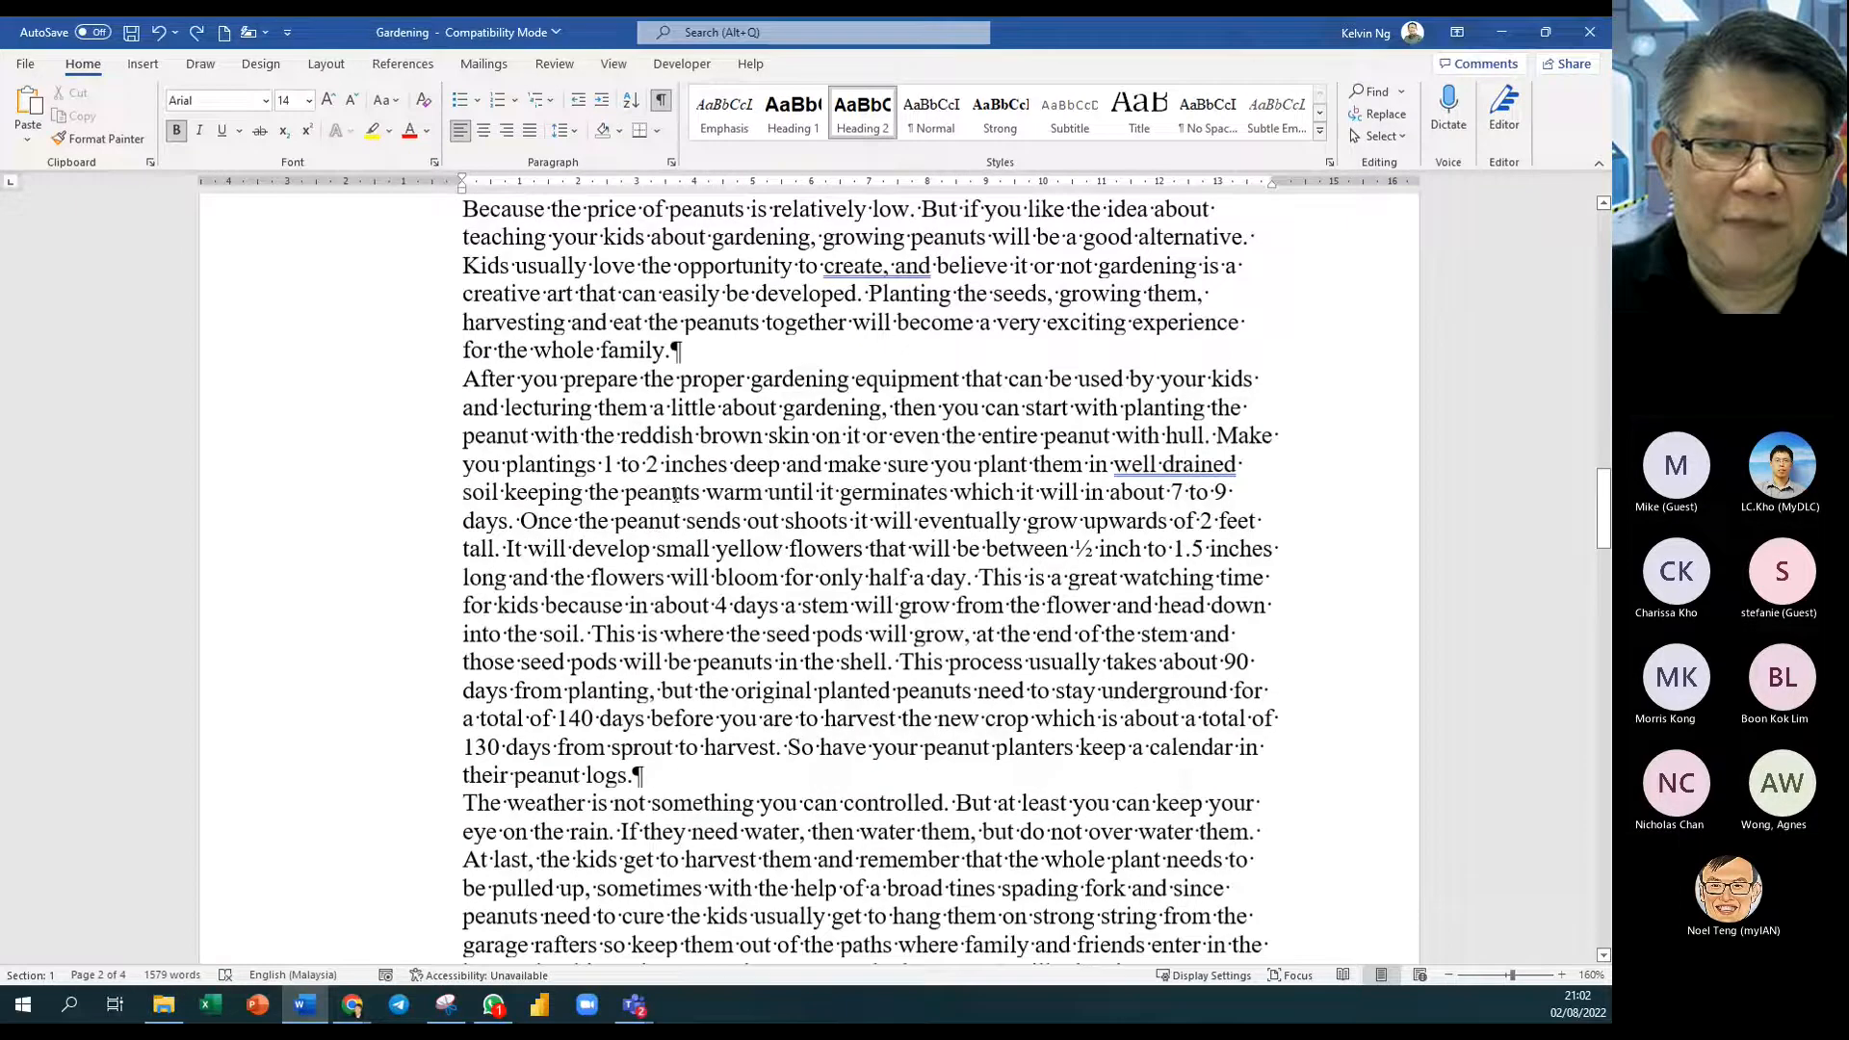
pyautogui.scroll(12, 675, 496)
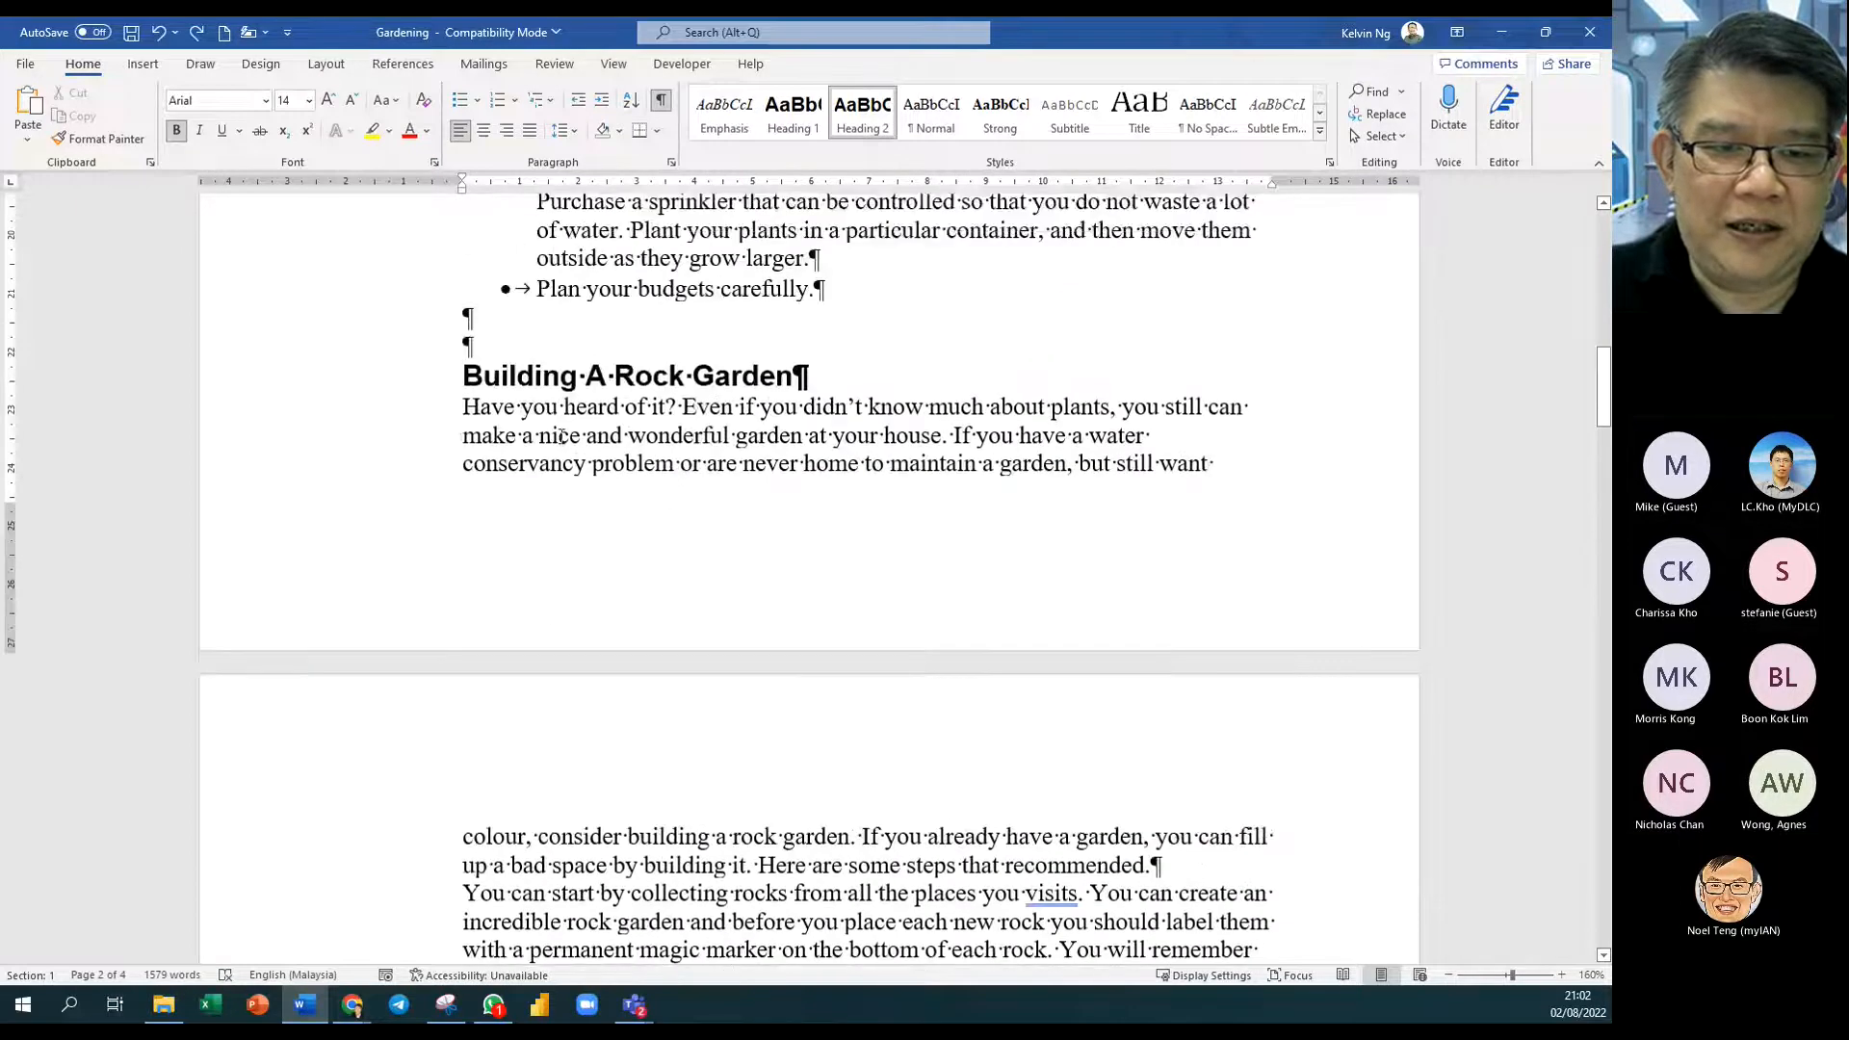
# Step: Select the text from the "Building A Rock Garden" heading through the paragraph ending "their peanut logs." and check its extent
pyautogui.moveTo(465, 376); pyautogui.dragTo(647, 453)
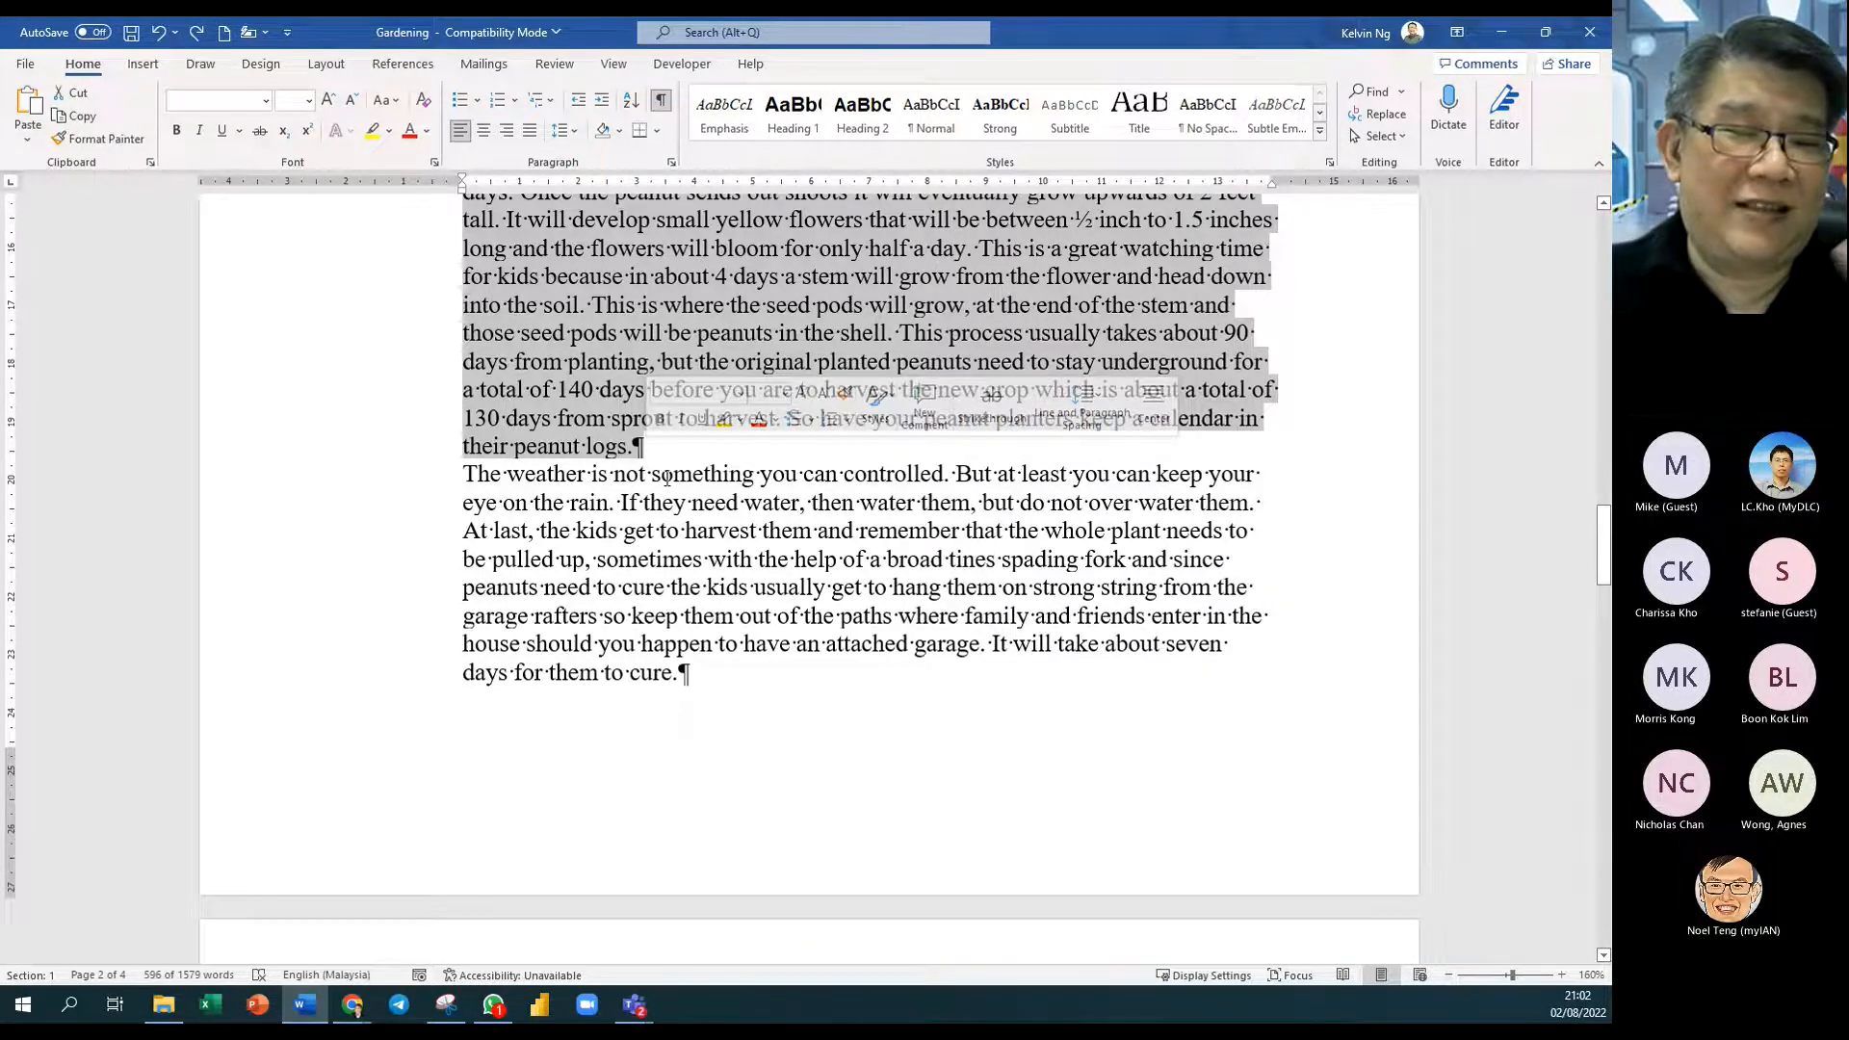
pyautogui.scroll(15, 666, 478)
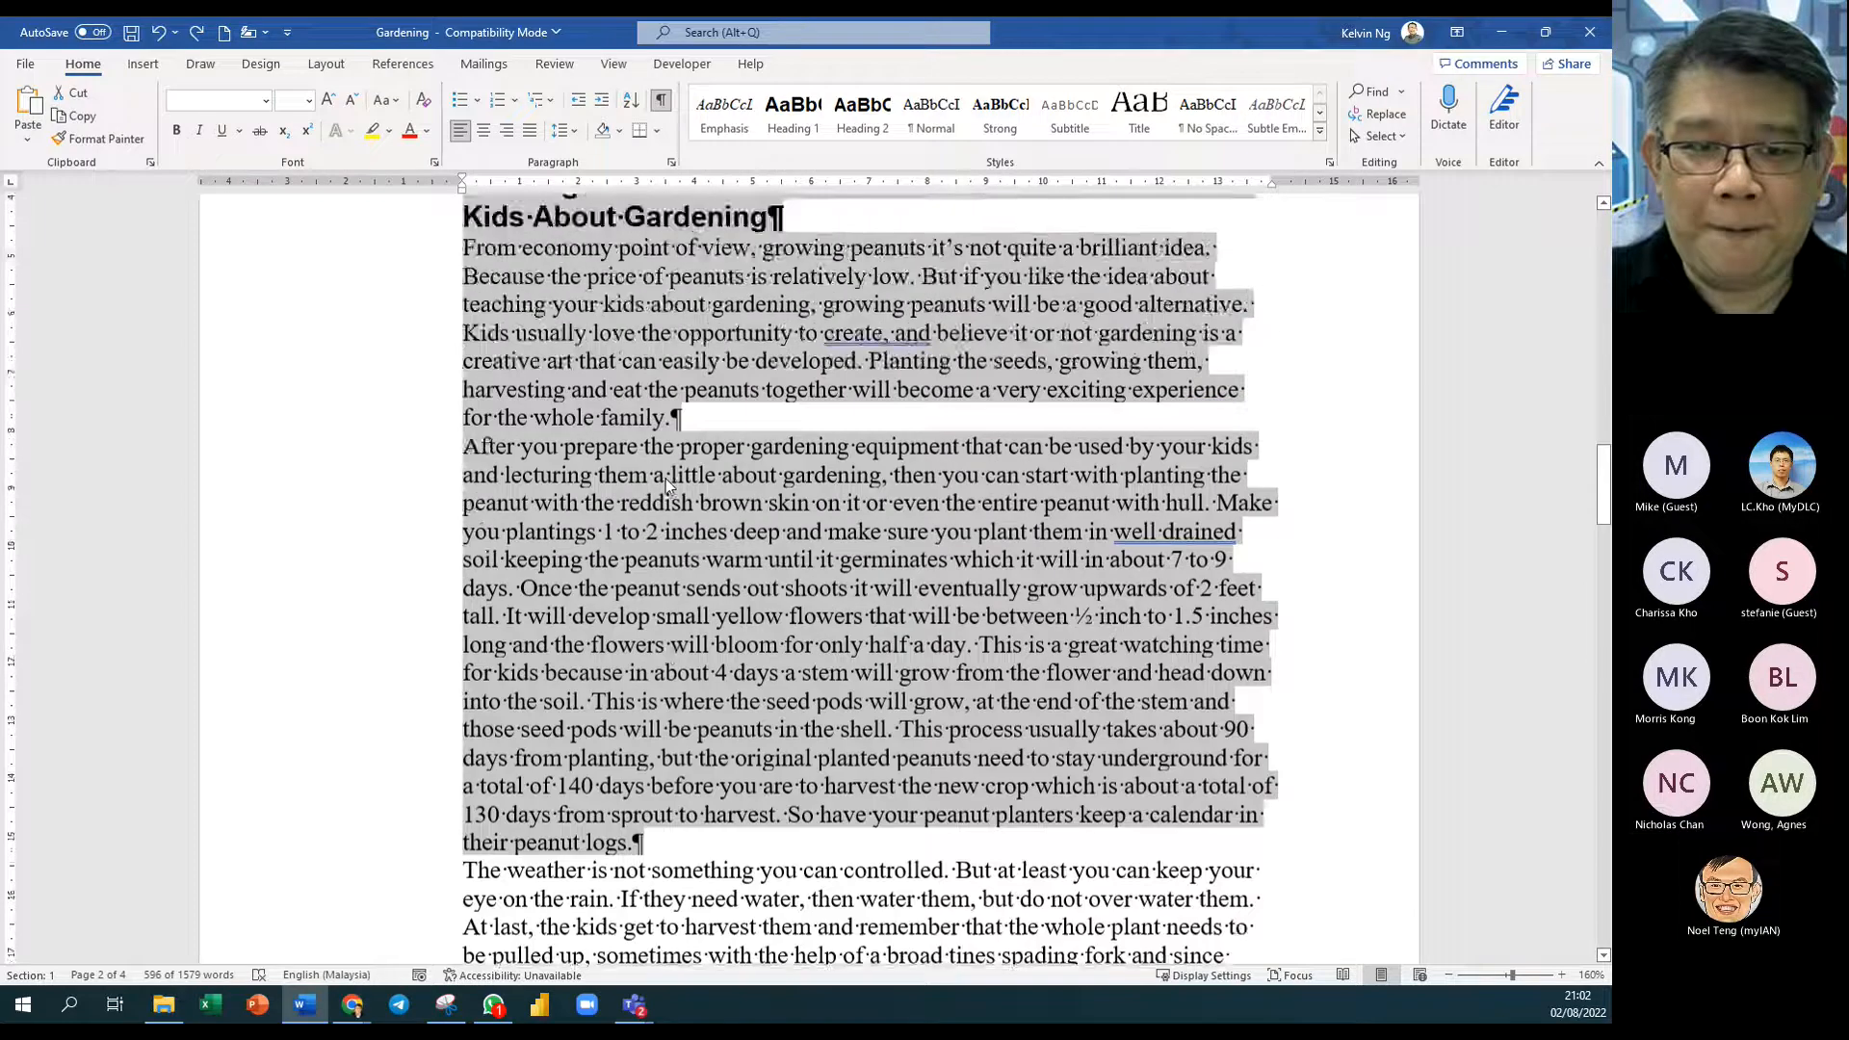
pyautogui.scroll(5, 666, 478)
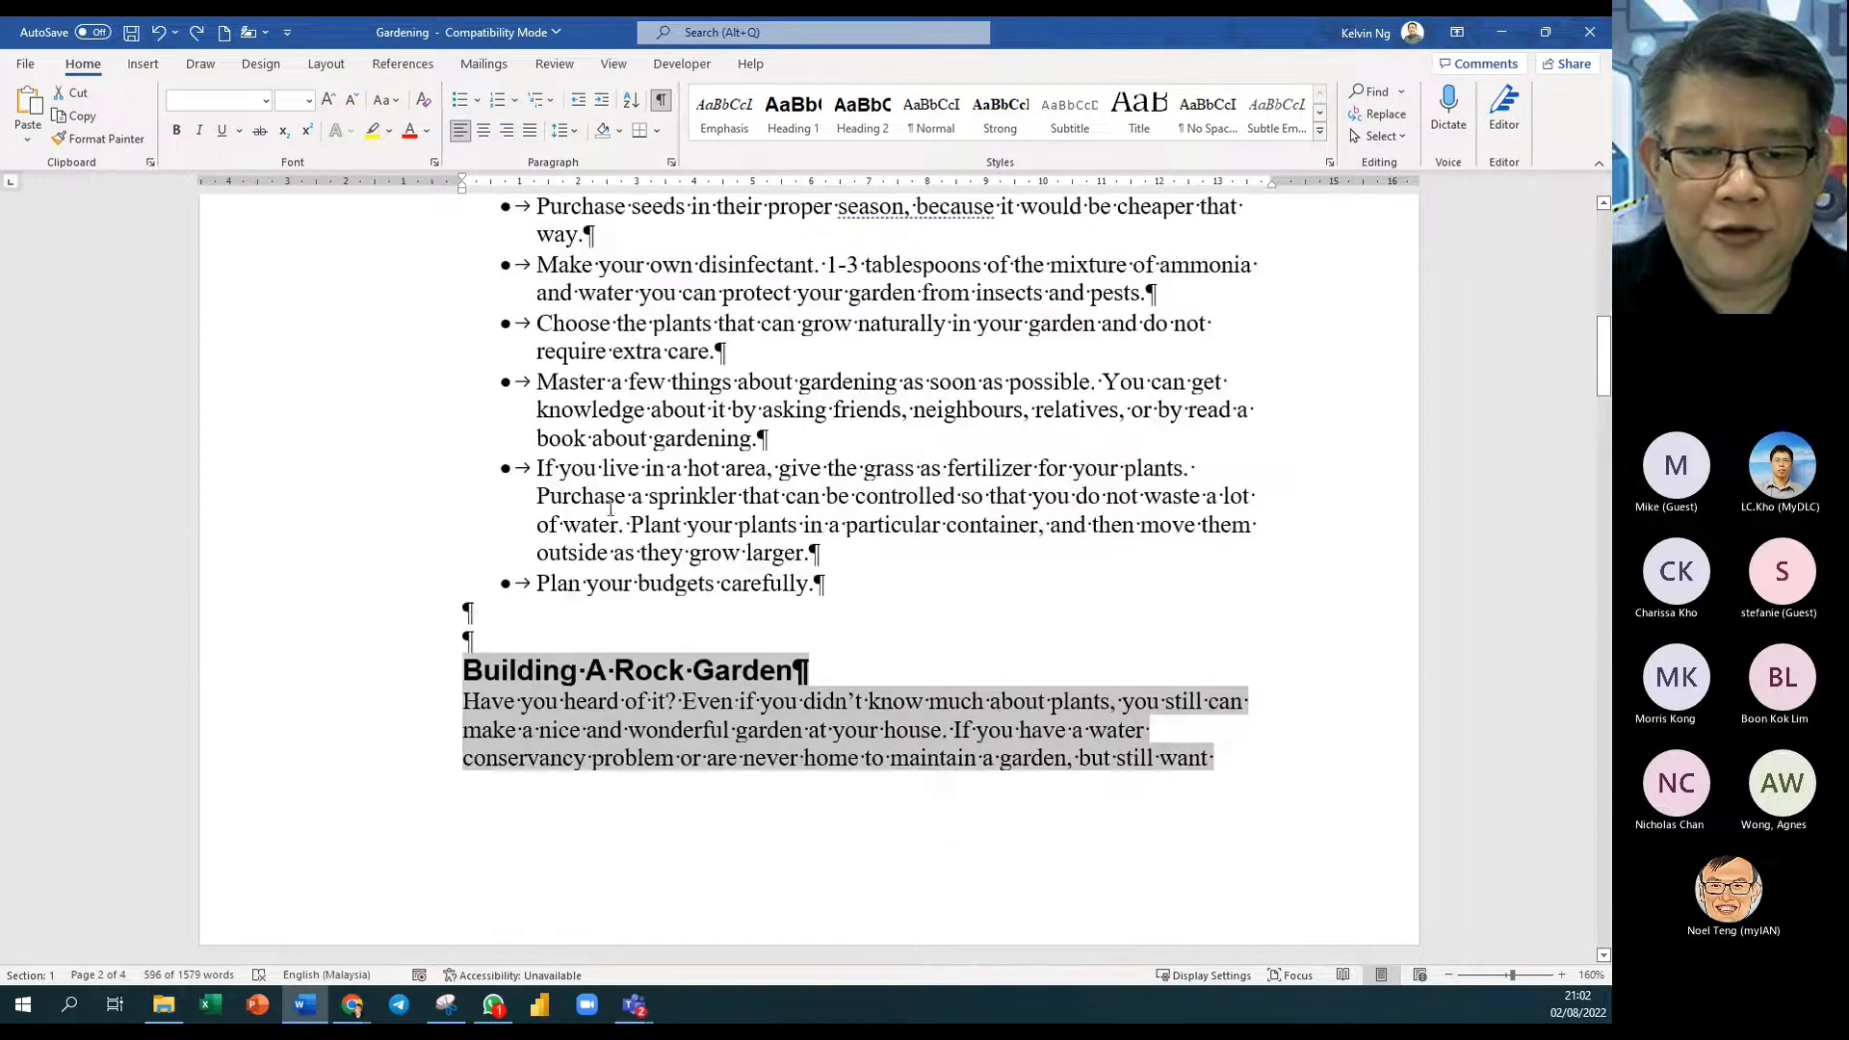
# Step: Clear the selection and reselect the range from before "Building A Rock Garden" to the end of "their peanut logs."
pyautogui.click(469, 671)
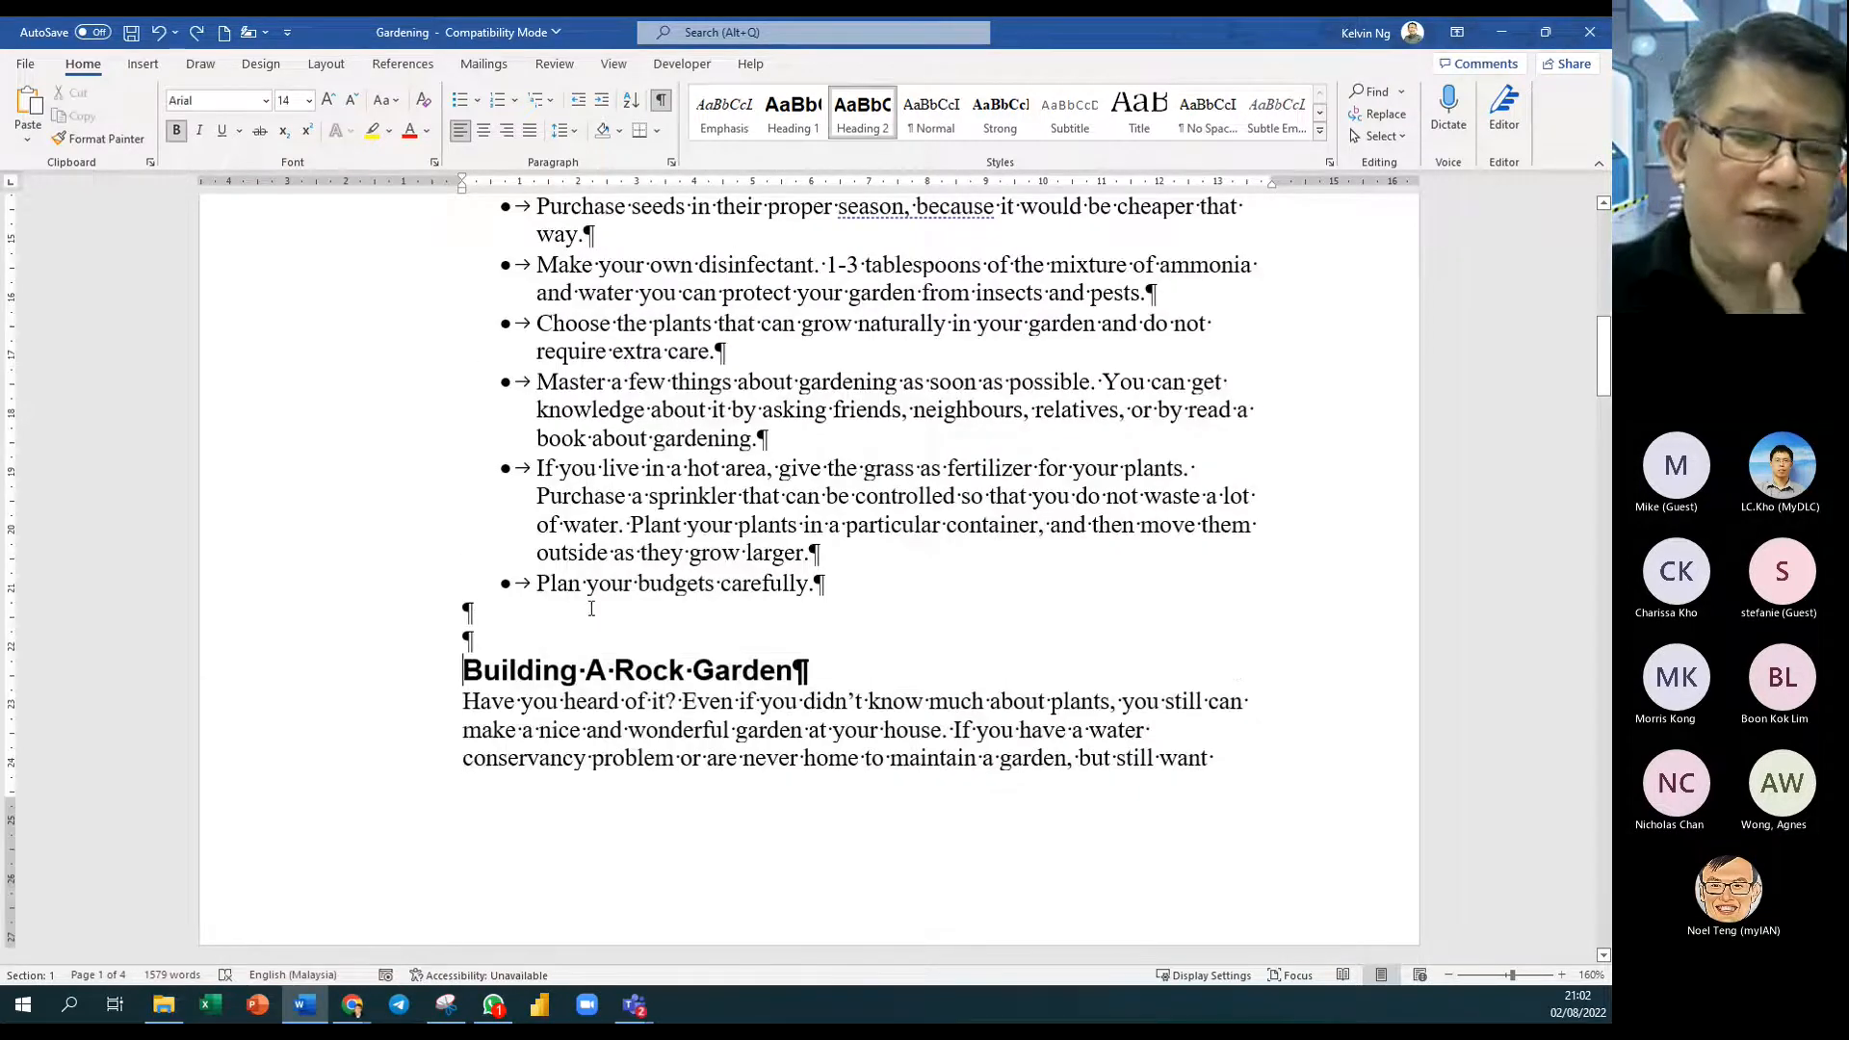
pyautogui.scroll(-20, 599, 725)
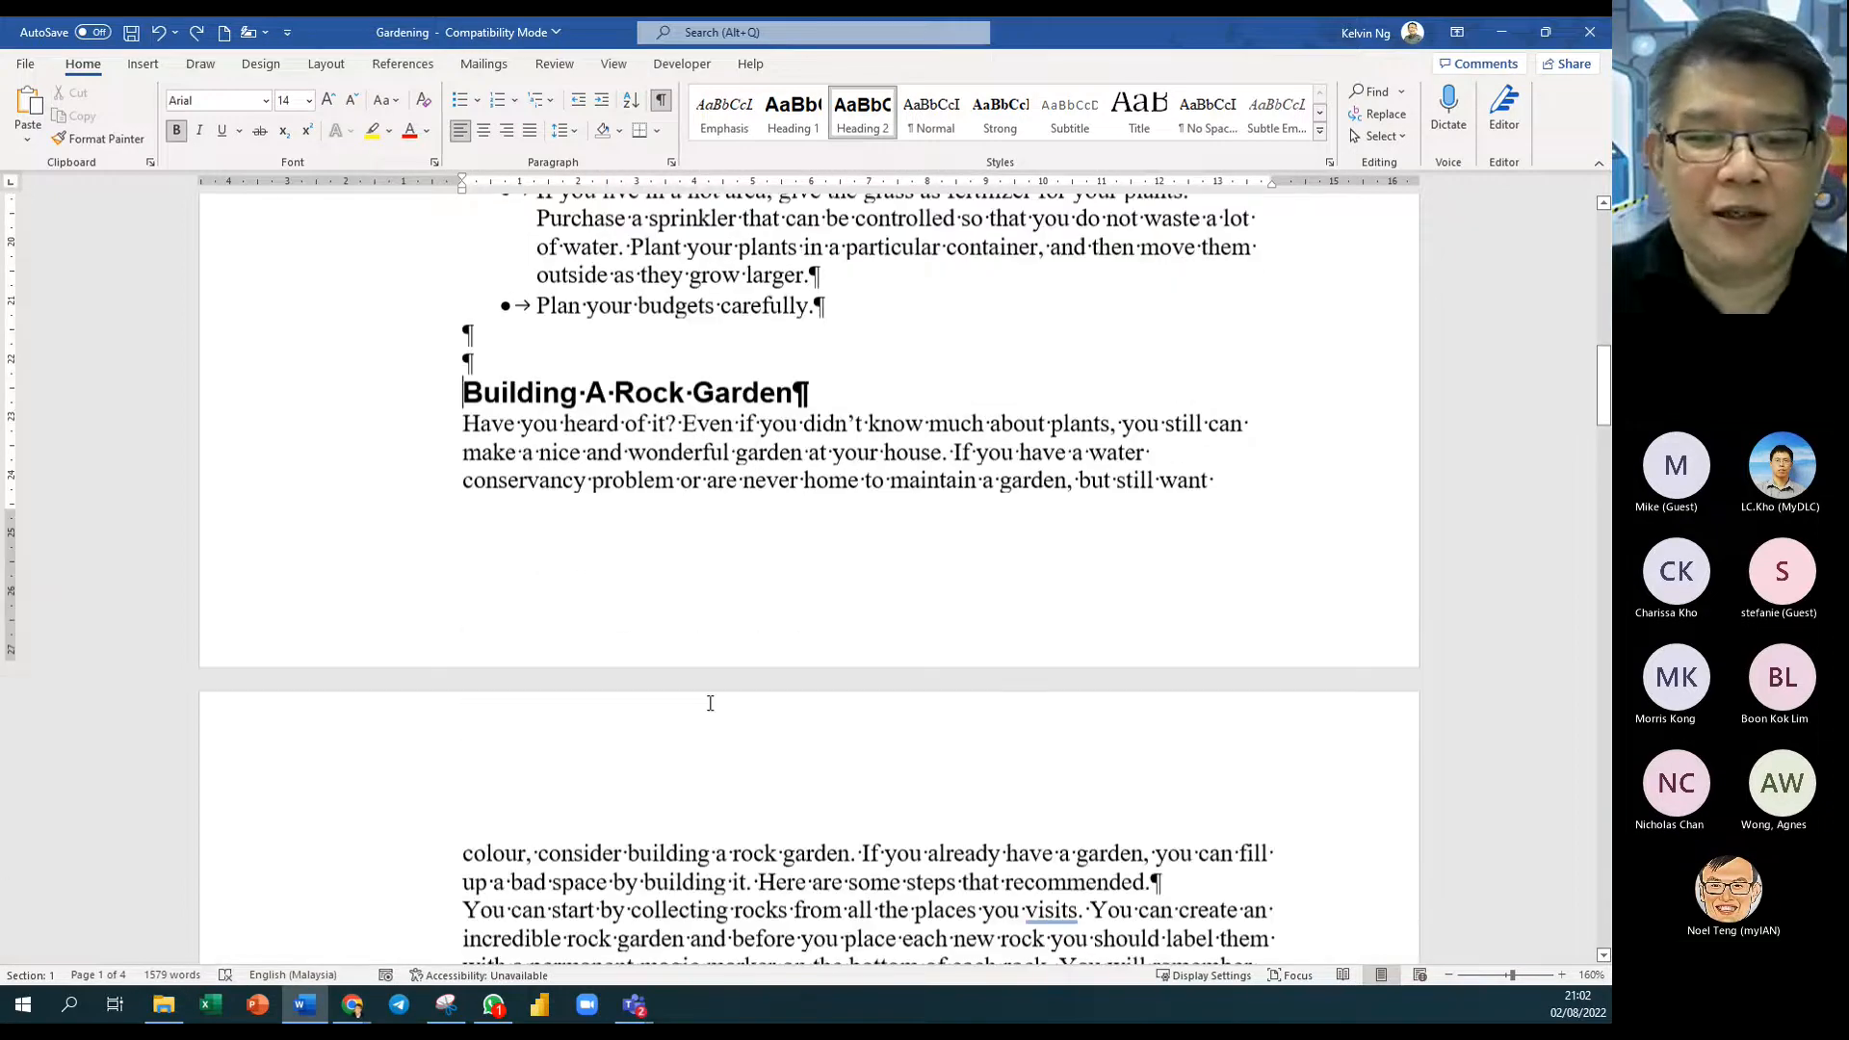
pyautogui.scroll(-4, 709, 703)
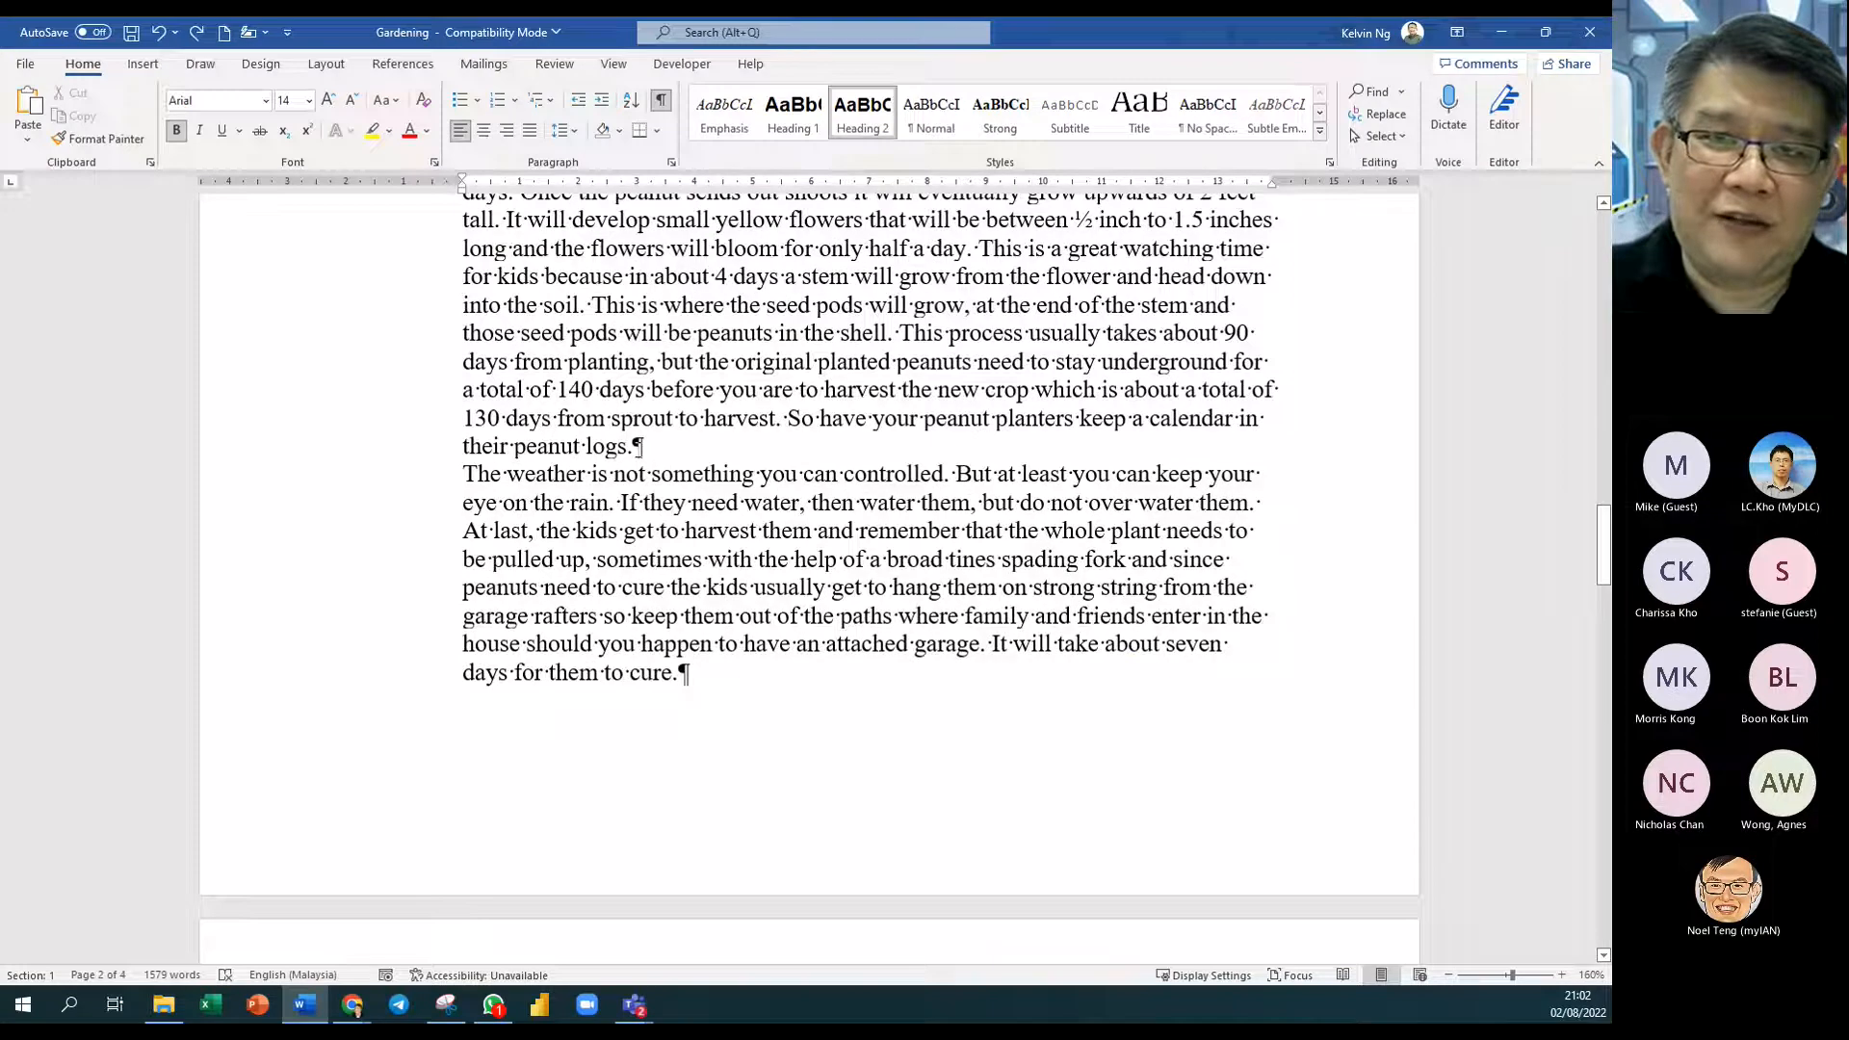
pyautogui.tripleClick(661, 449)
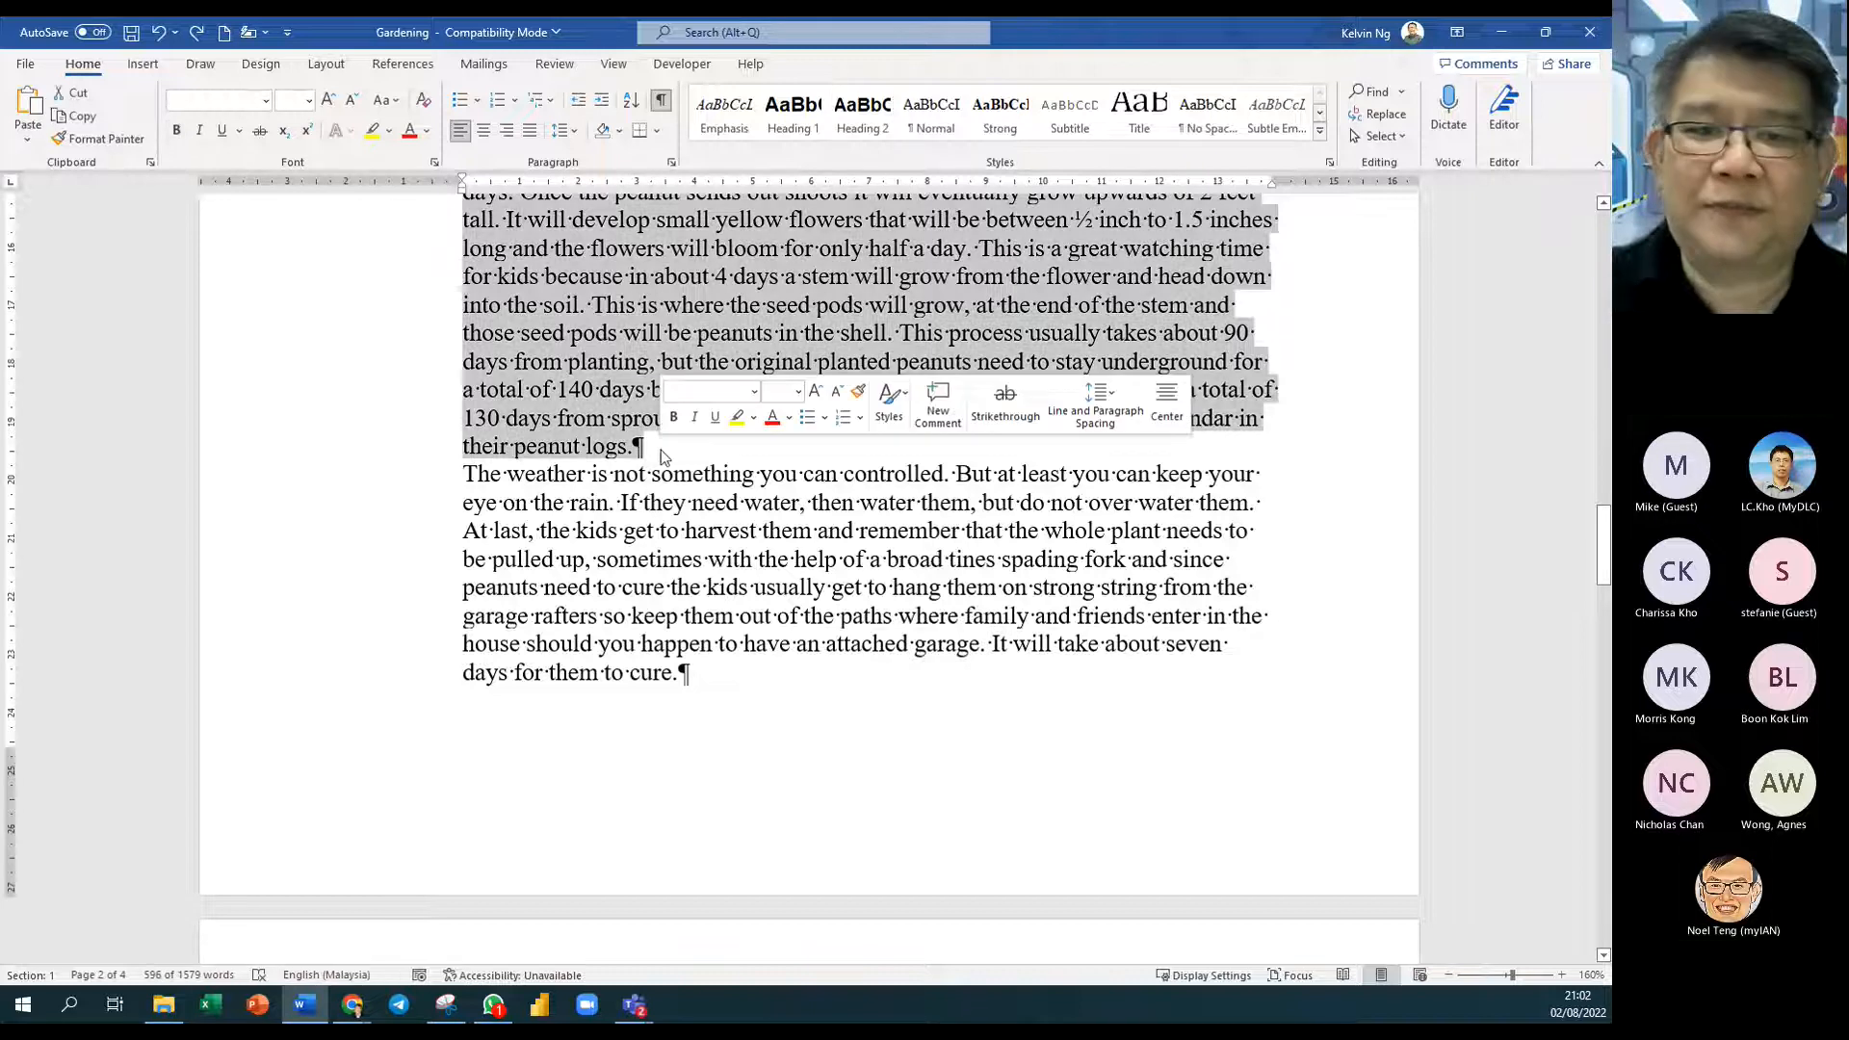
# Step: Examine the extent of the selected multi-page range, from its last line back up to the "Building A Rock Garden" heading
pyautogui.scroll(15, 661, 448)
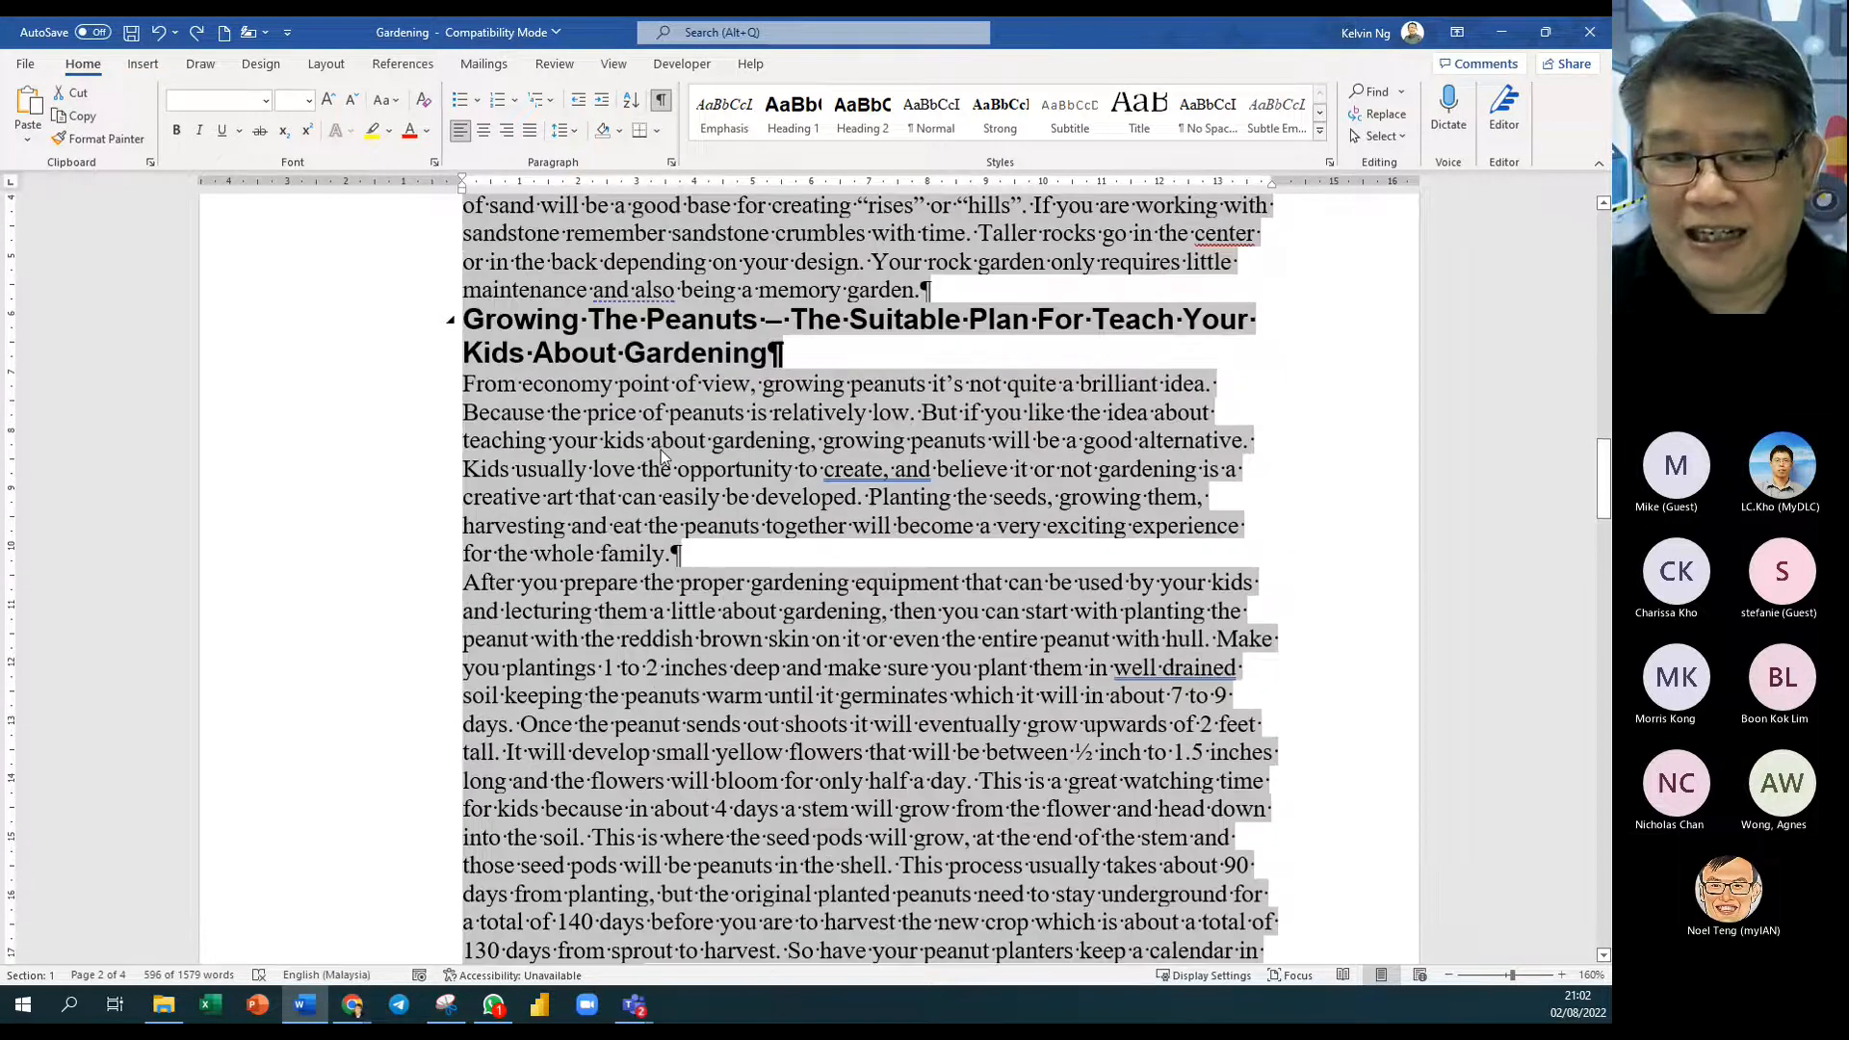
pyautogui.scroll(-15, 662, 449)
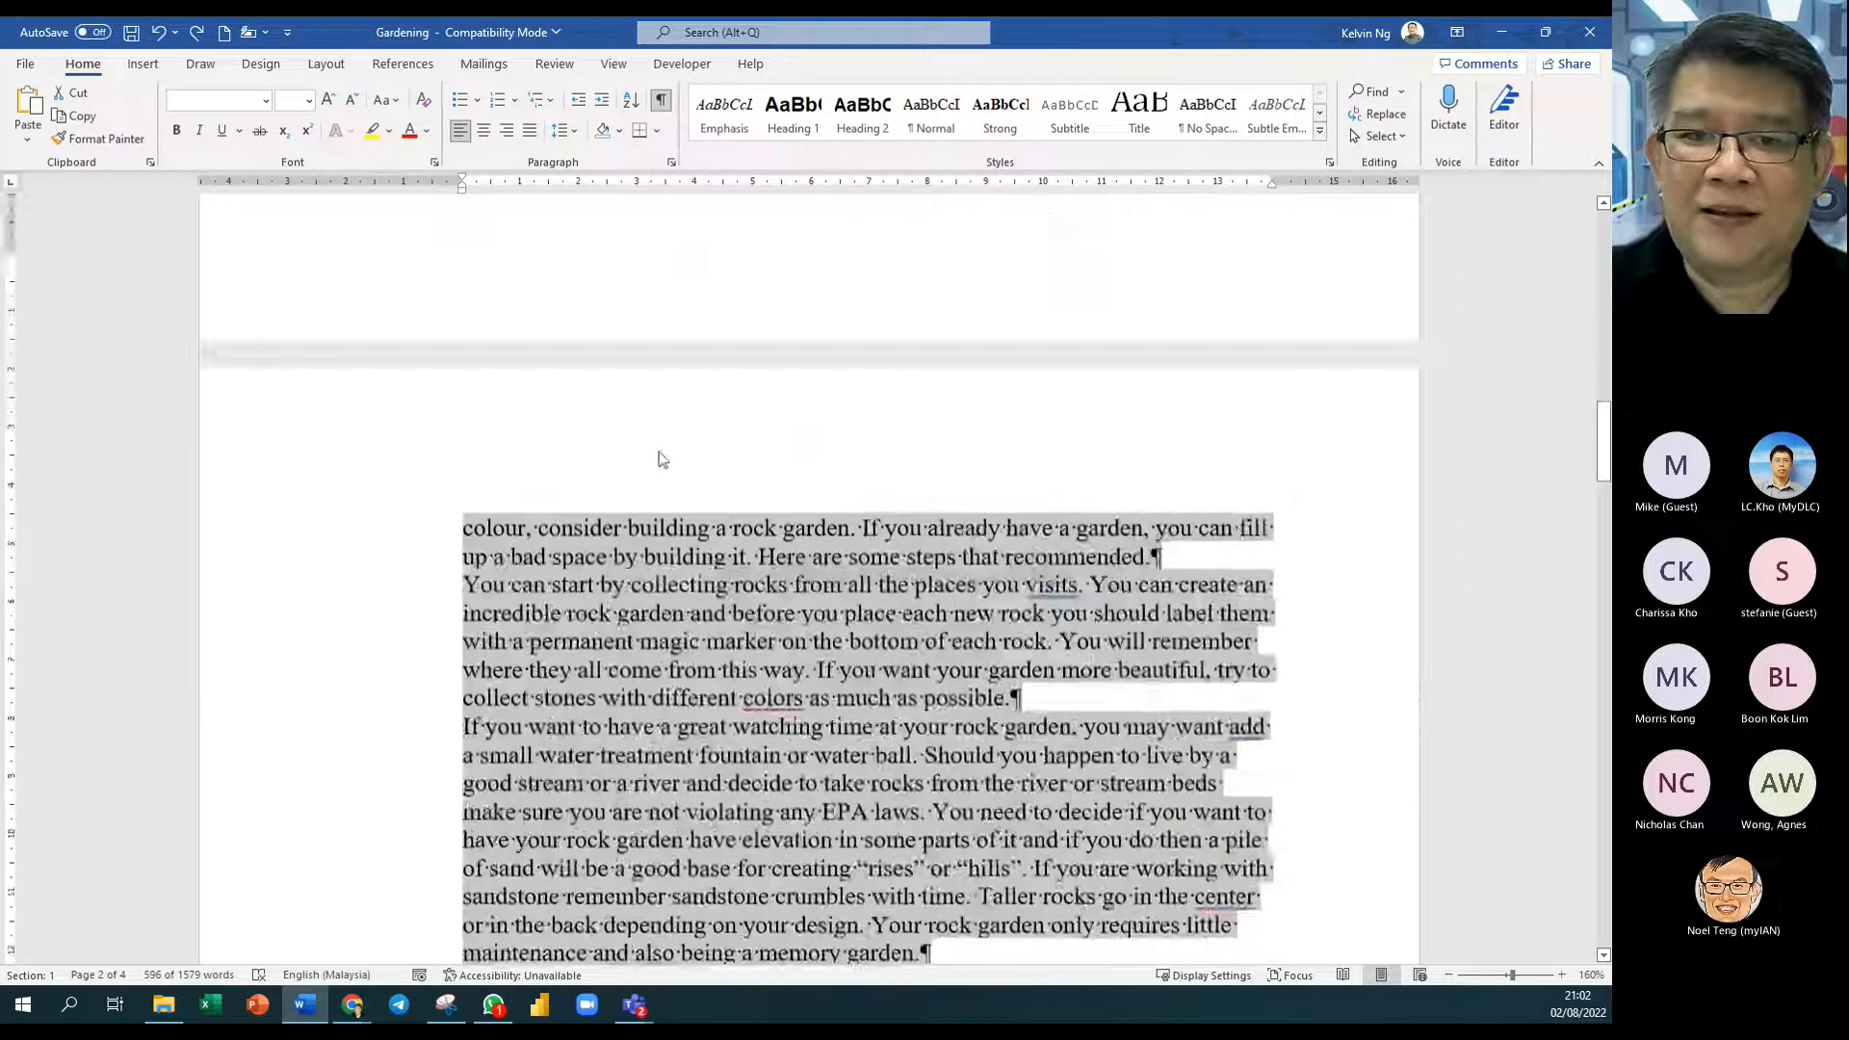
pyautogui.scroll(15, 657, 453)
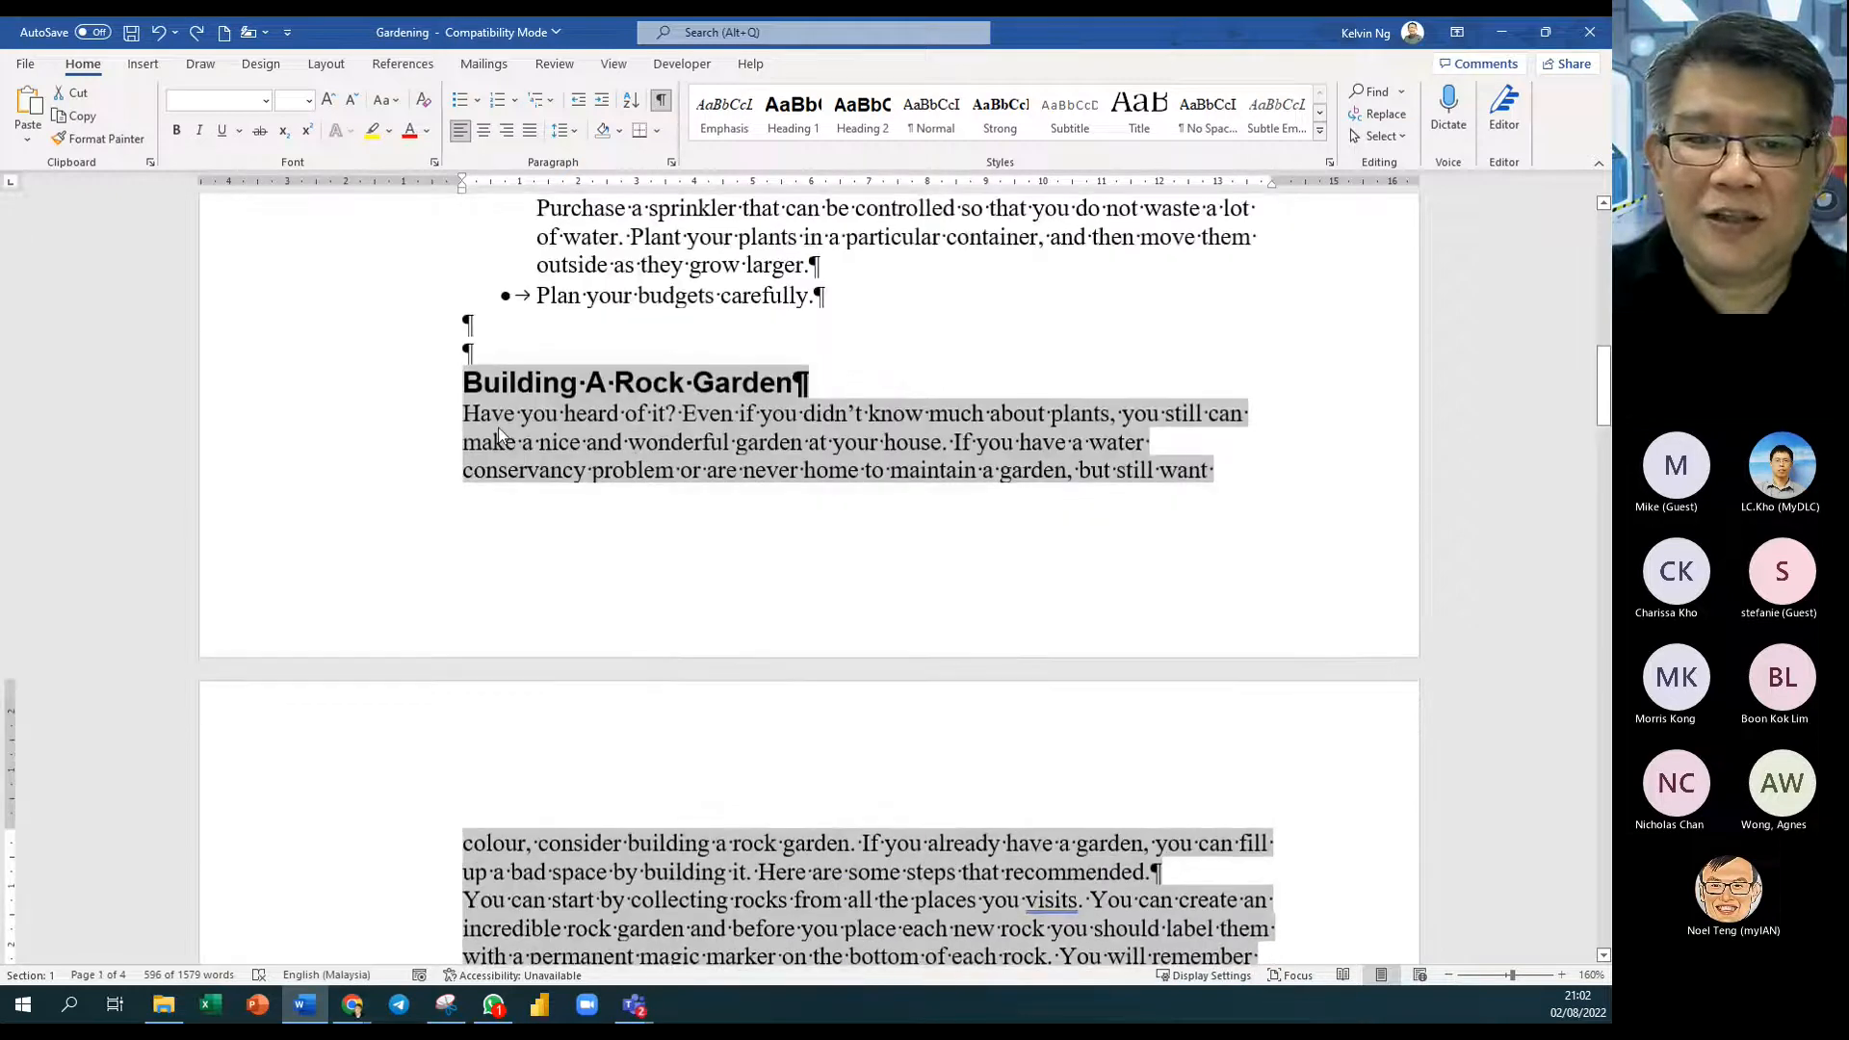
pyautogui.scroll(-20, 713, 643)
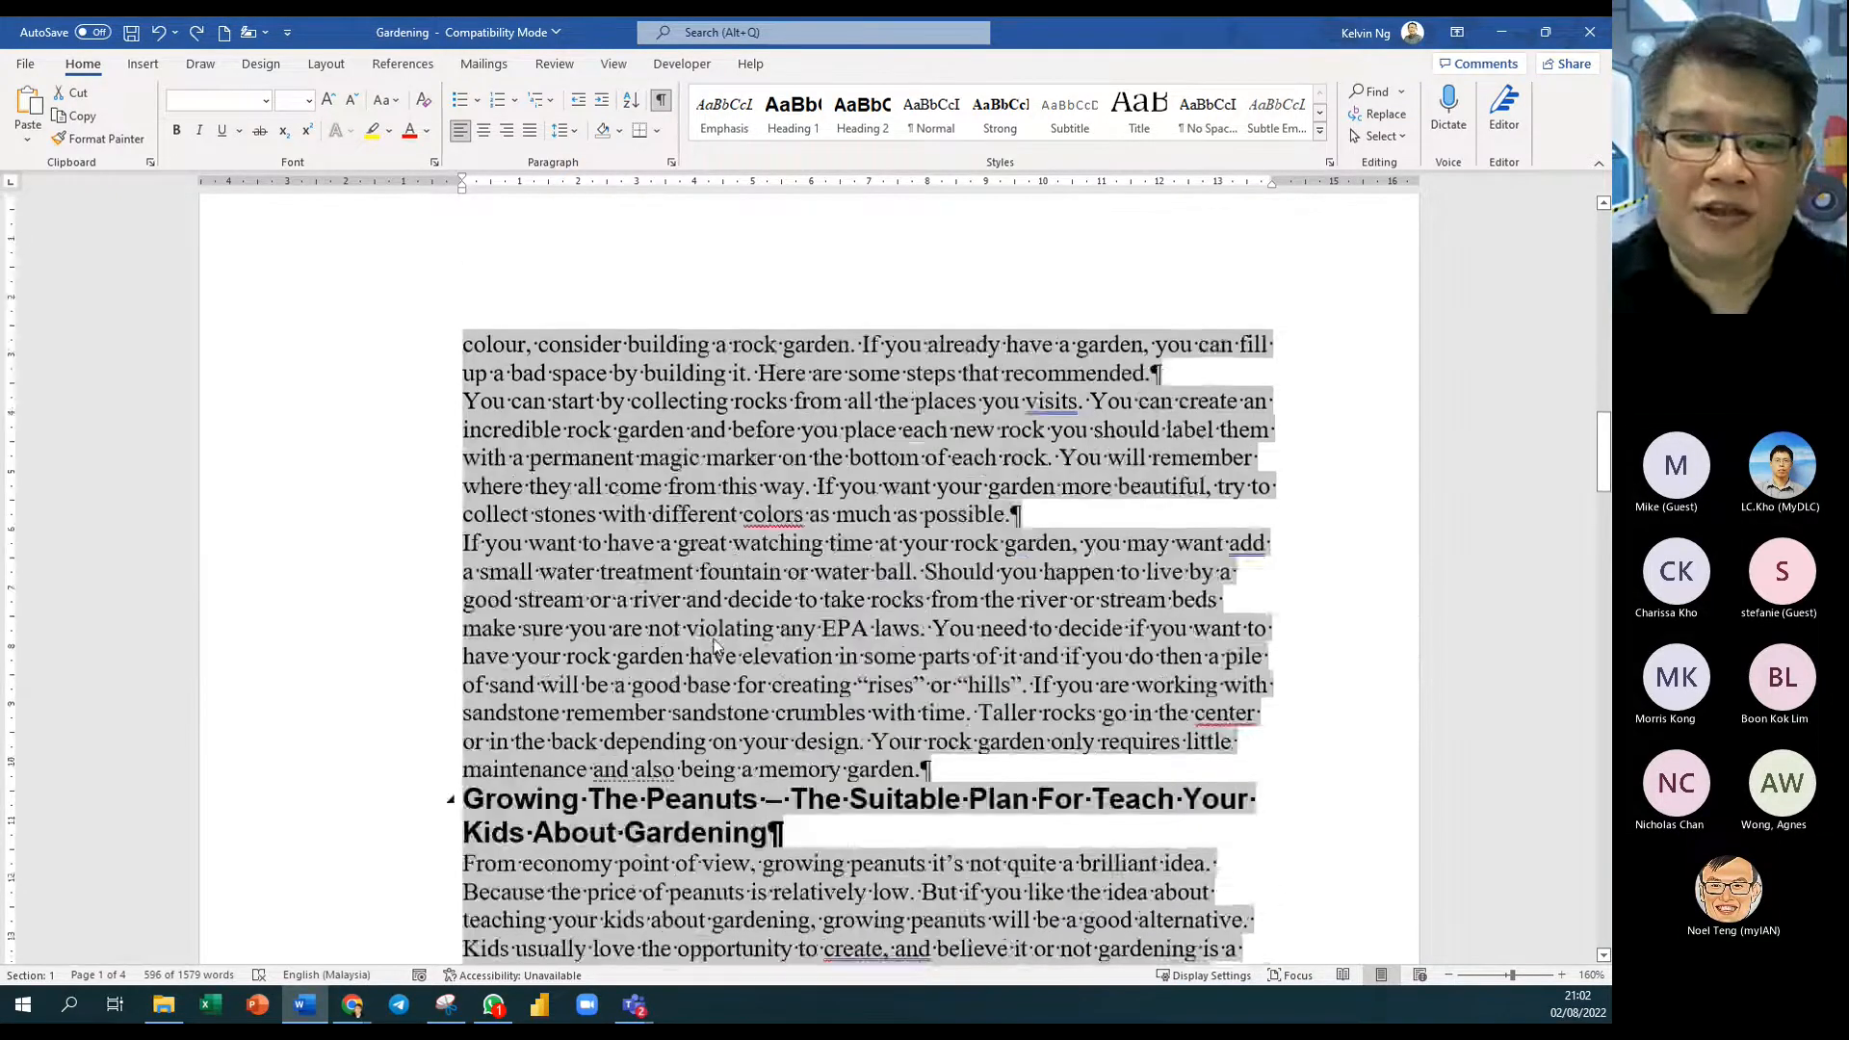
pyautogui.scroll(-1, 702, 562)
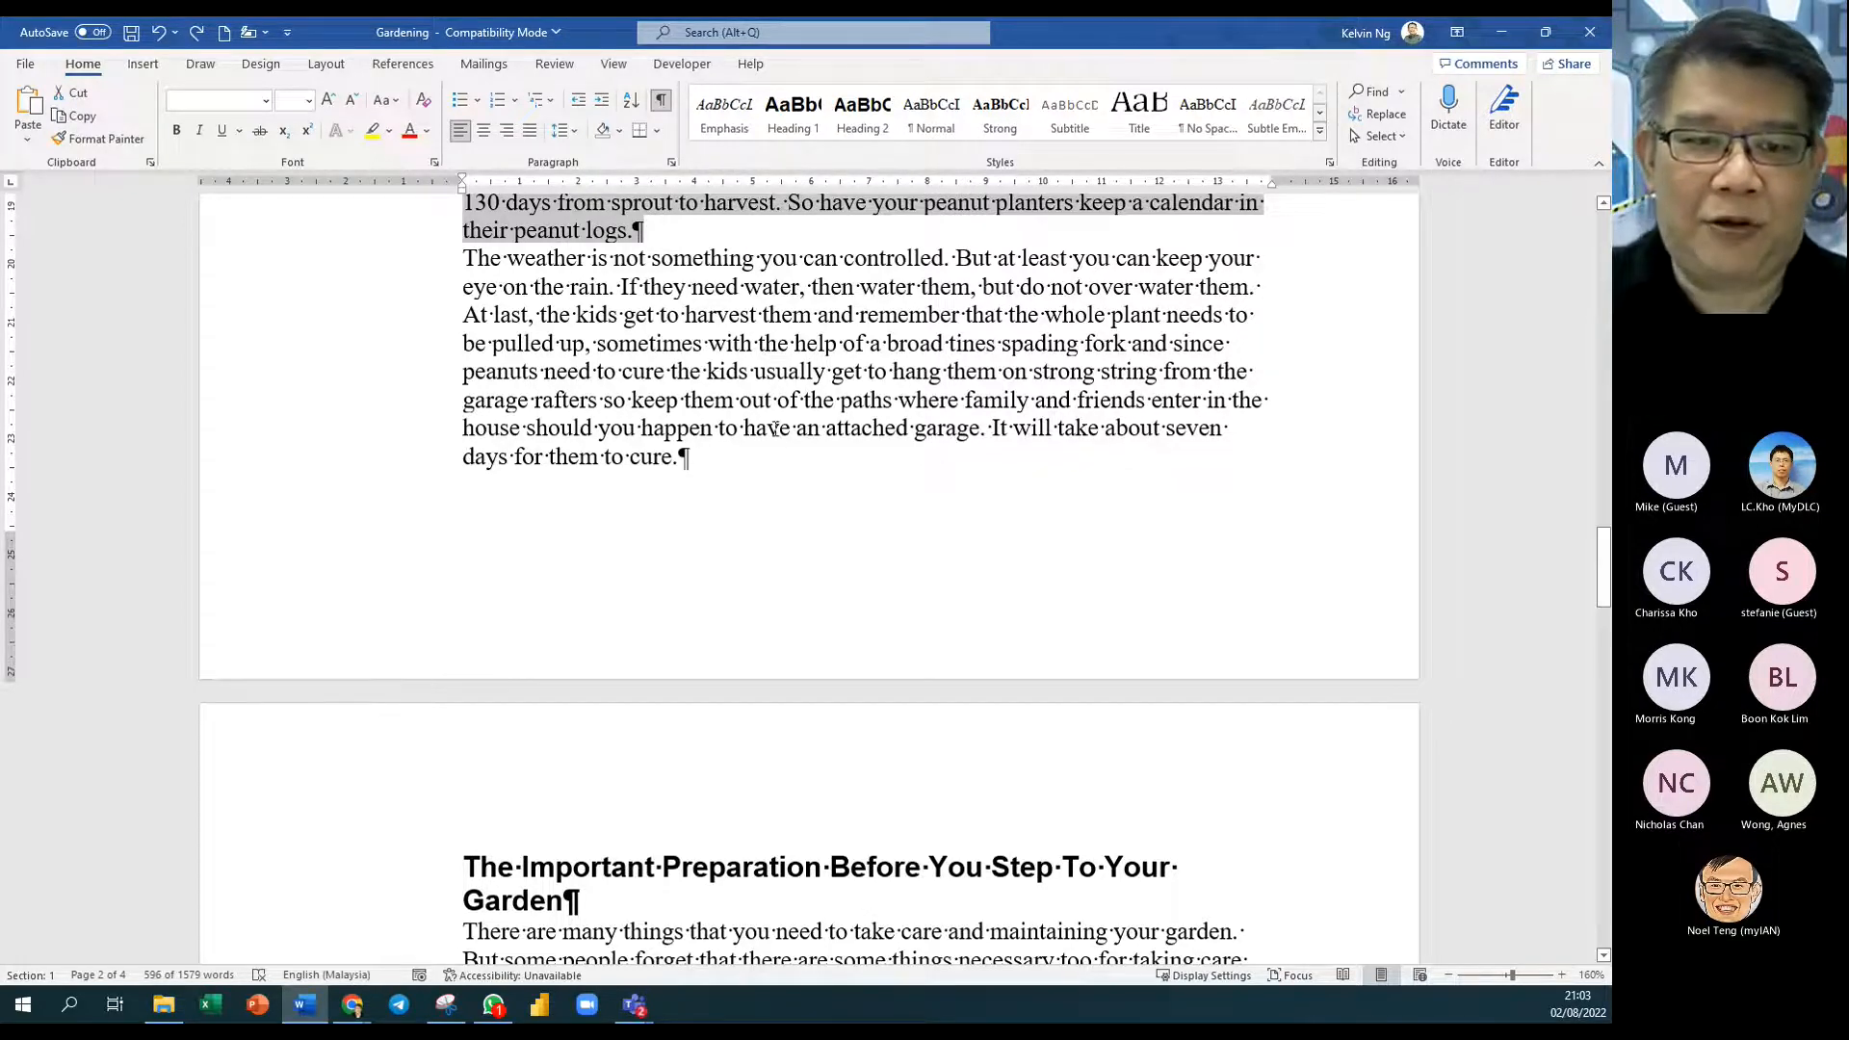
pyautogui.scroll(3, 775, 427)
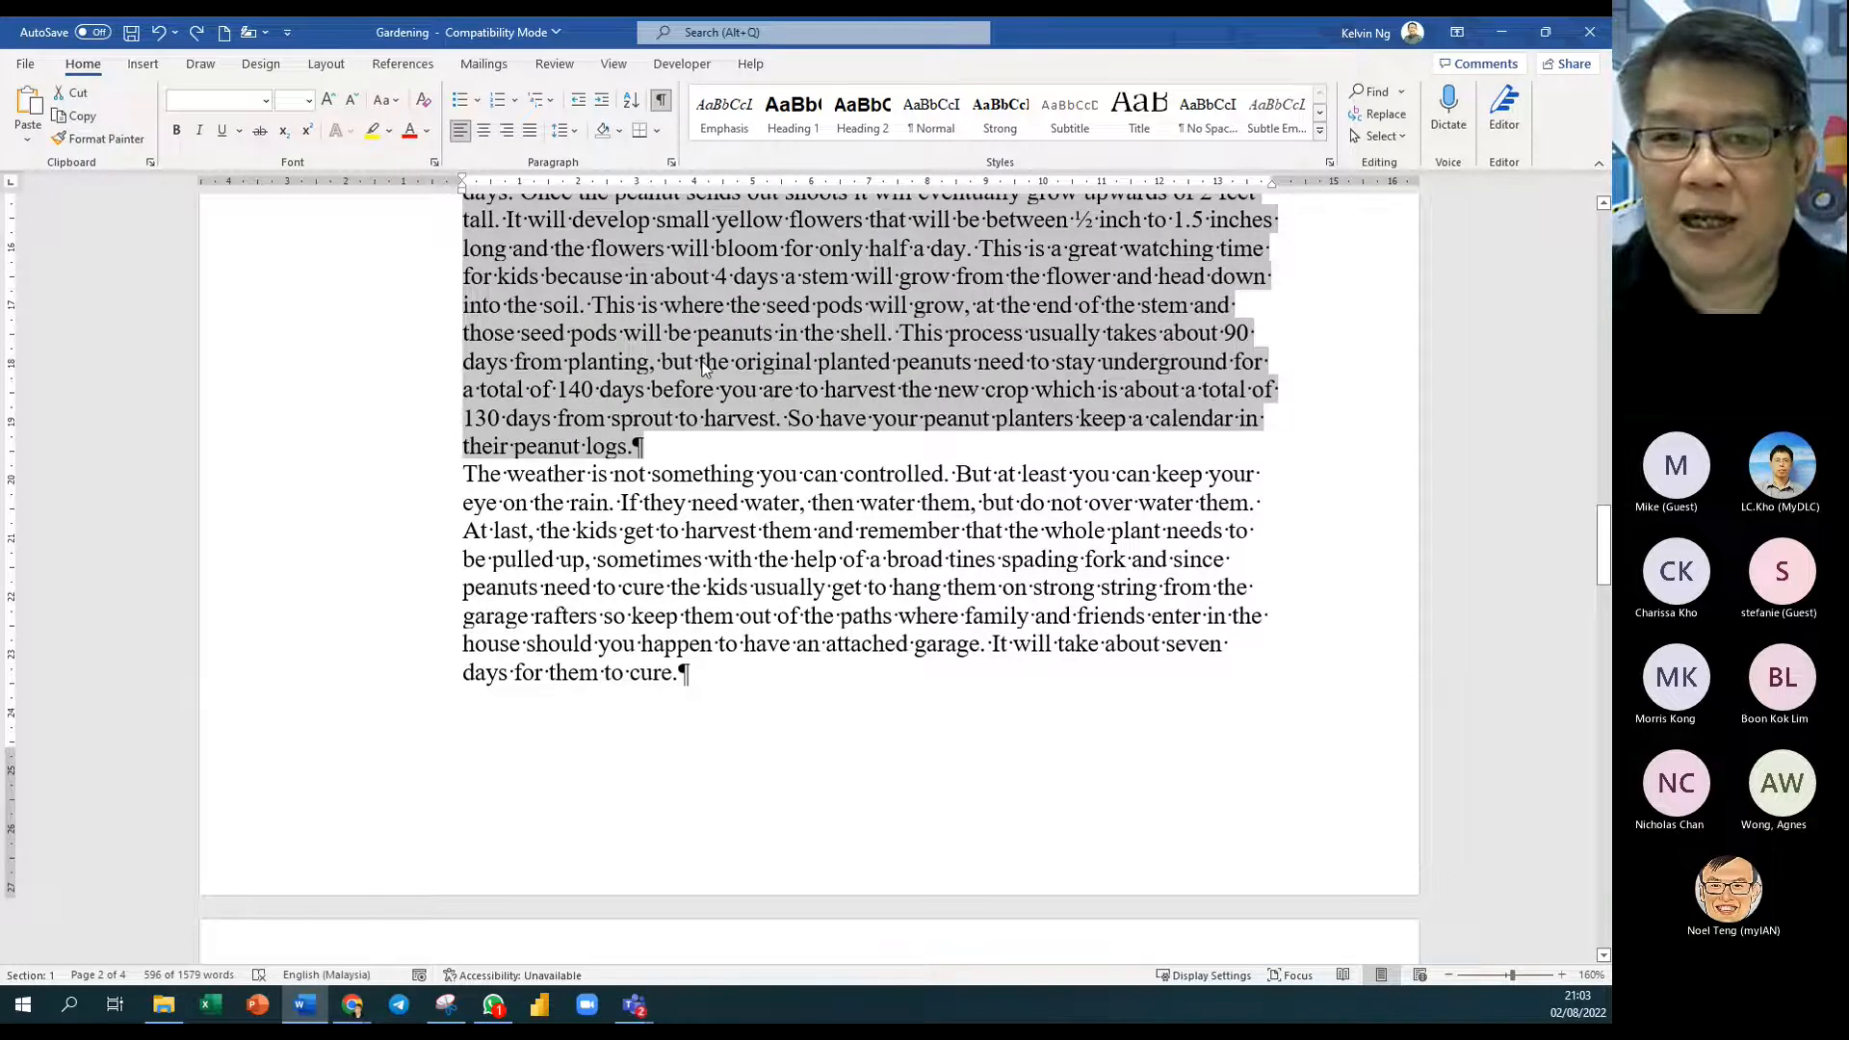
pyautogui.scroll(5, 703, 369)
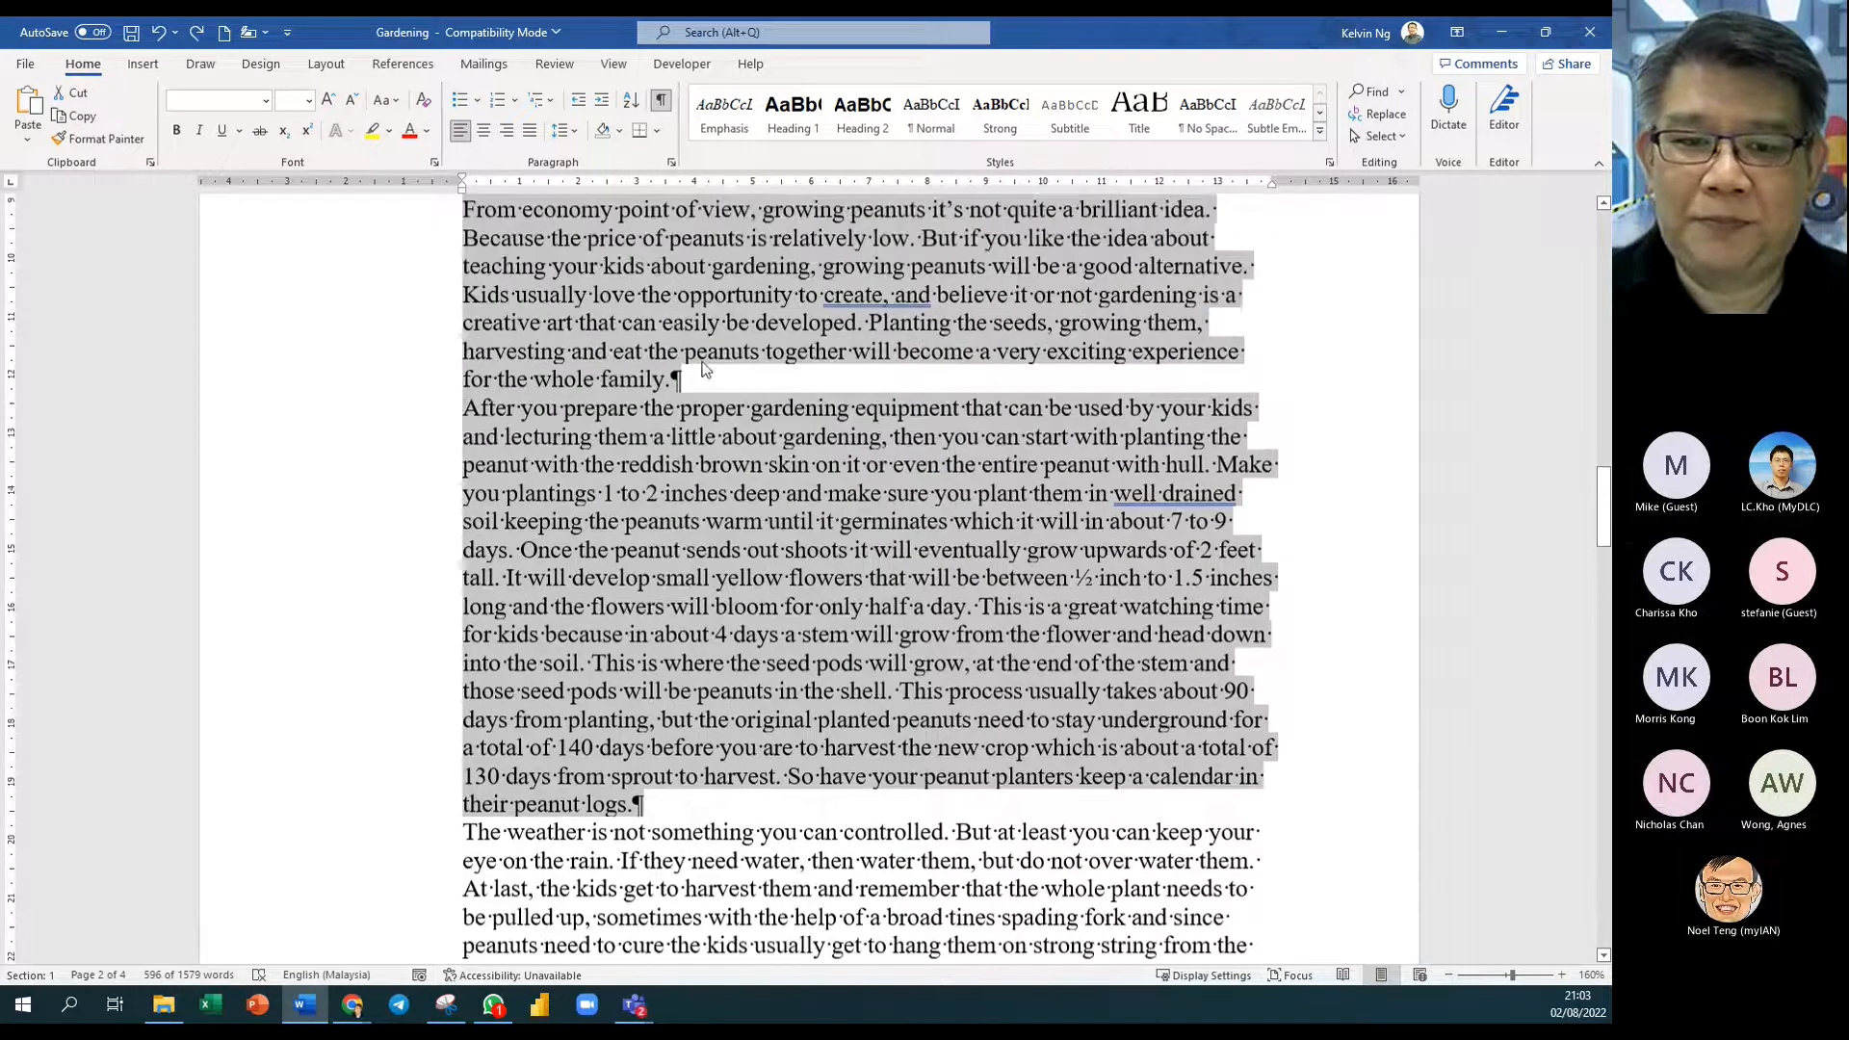
pyautogui.scroll(15, 703, 369)
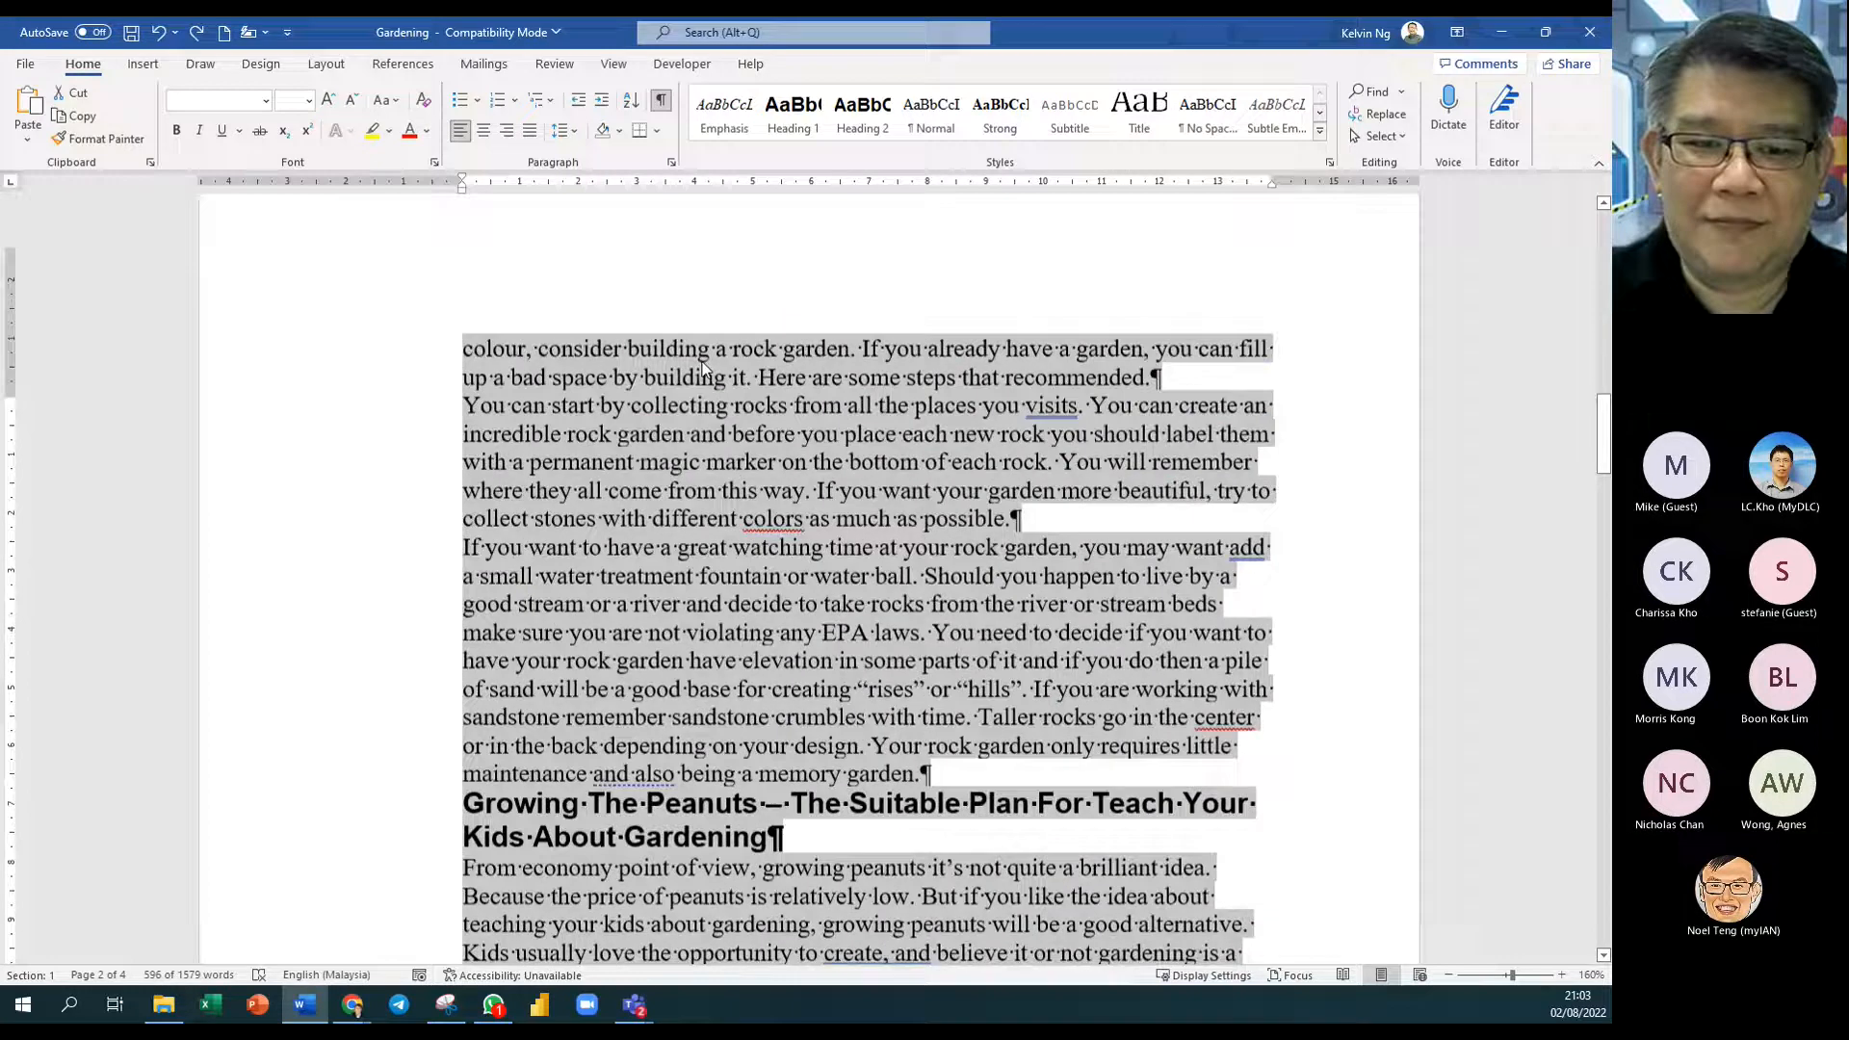
pyautogui.scroll(3, 703, 362)
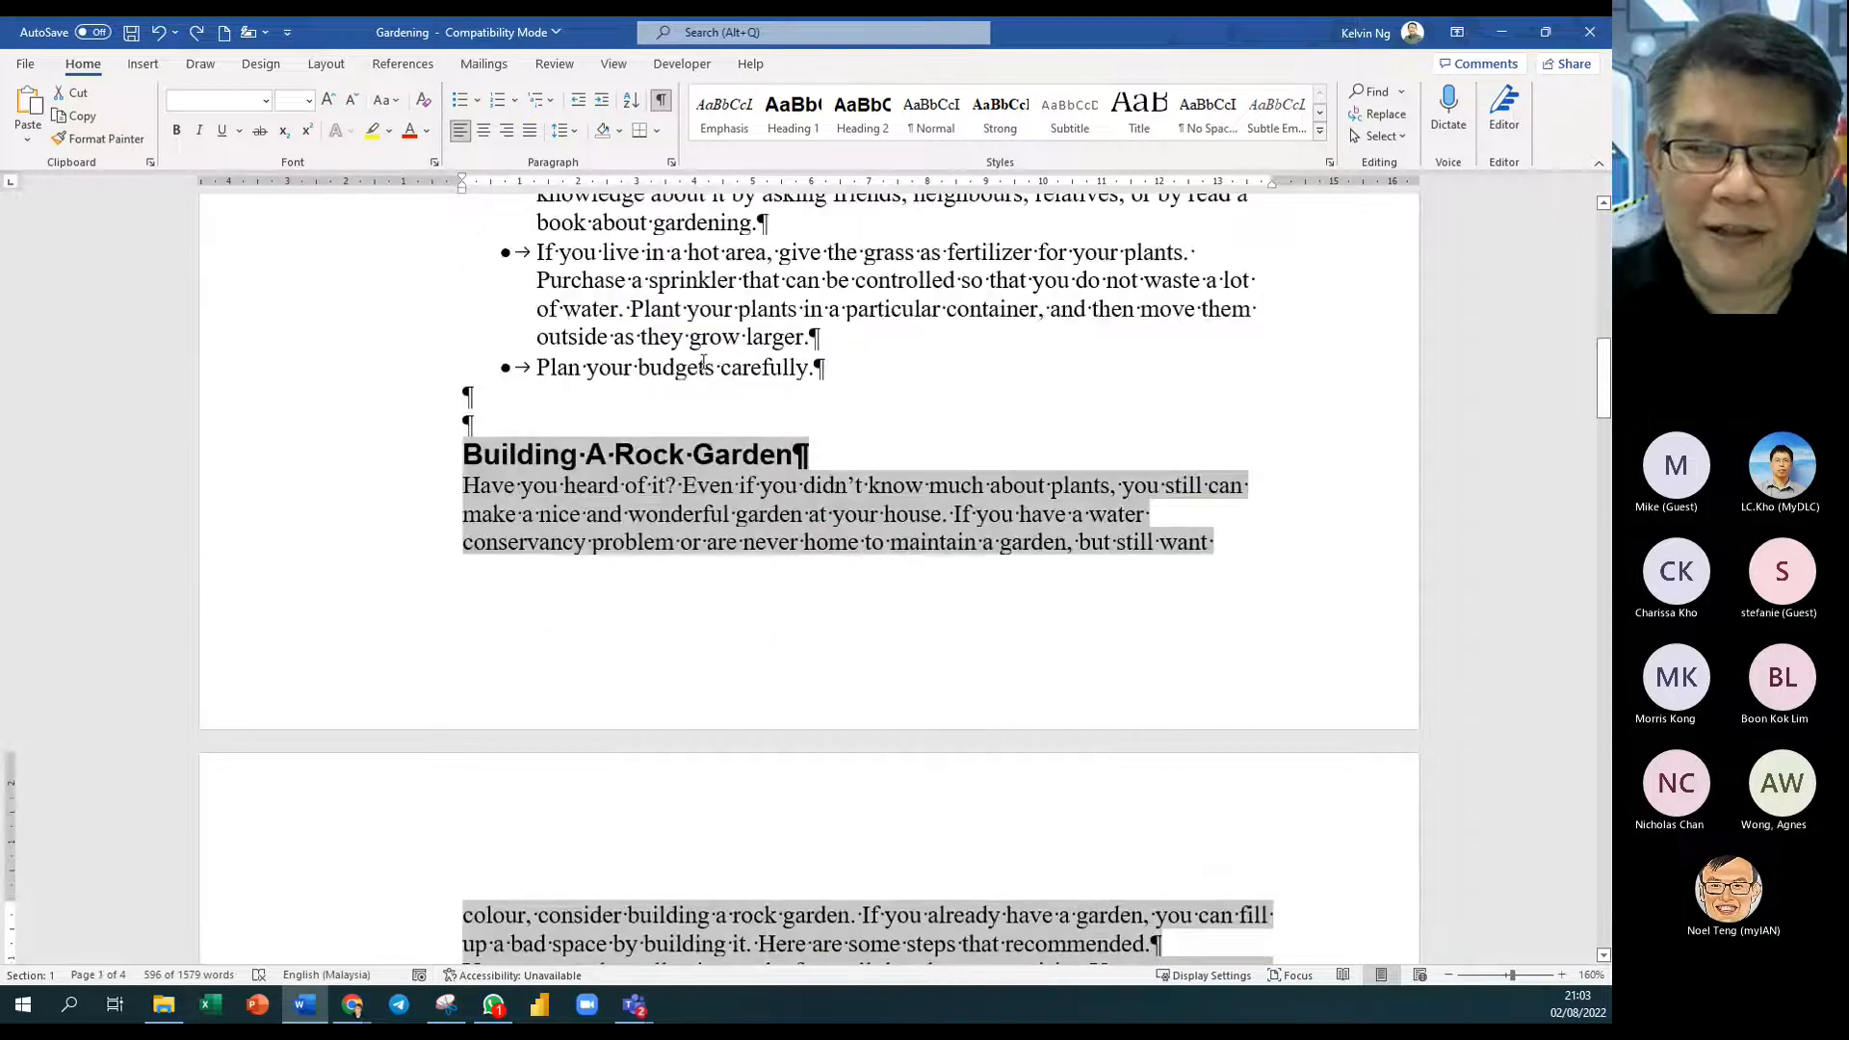
# Step: Select everything from before the "Building A Rock Garden" heading through the paragraph ending "the circle of life."
pyautogui.click(575, 489)
pyautogui.click(503, 460)
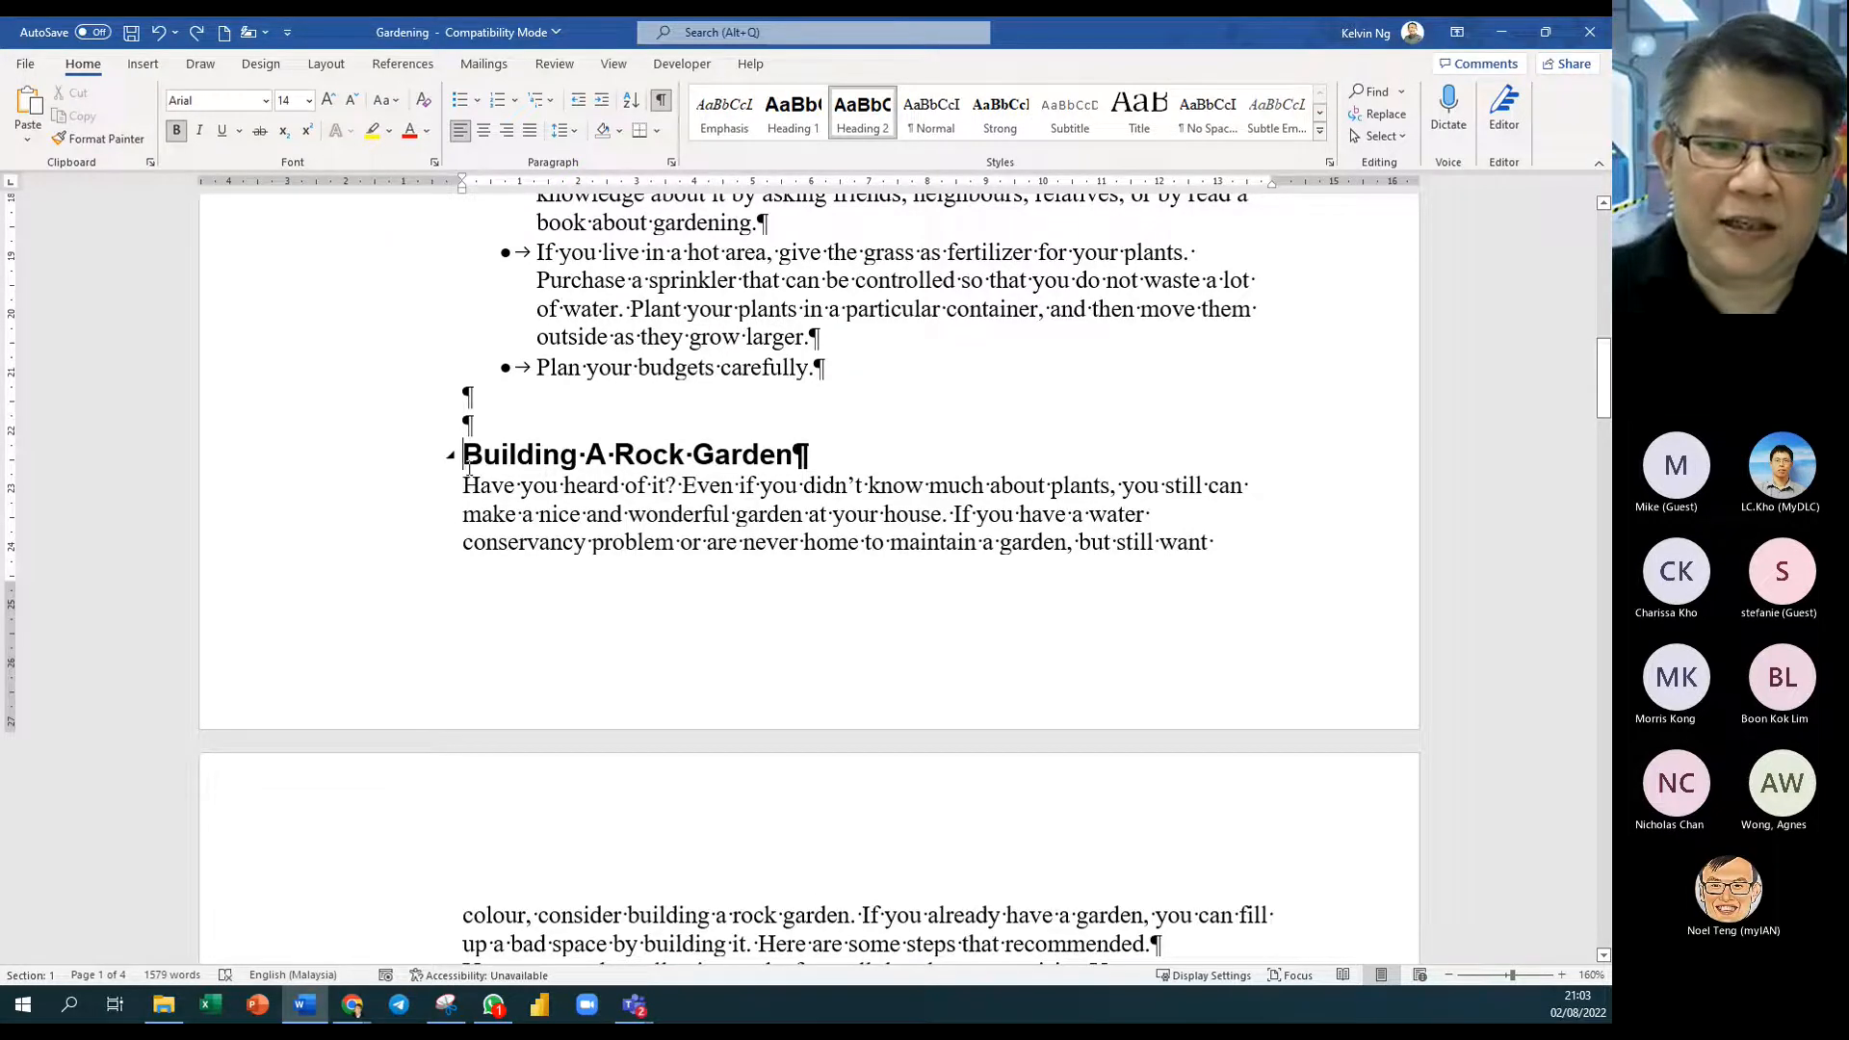
pyautogui.scroll(-15, 795, 700)
pyautogui.scroll(-20, 795, 700)
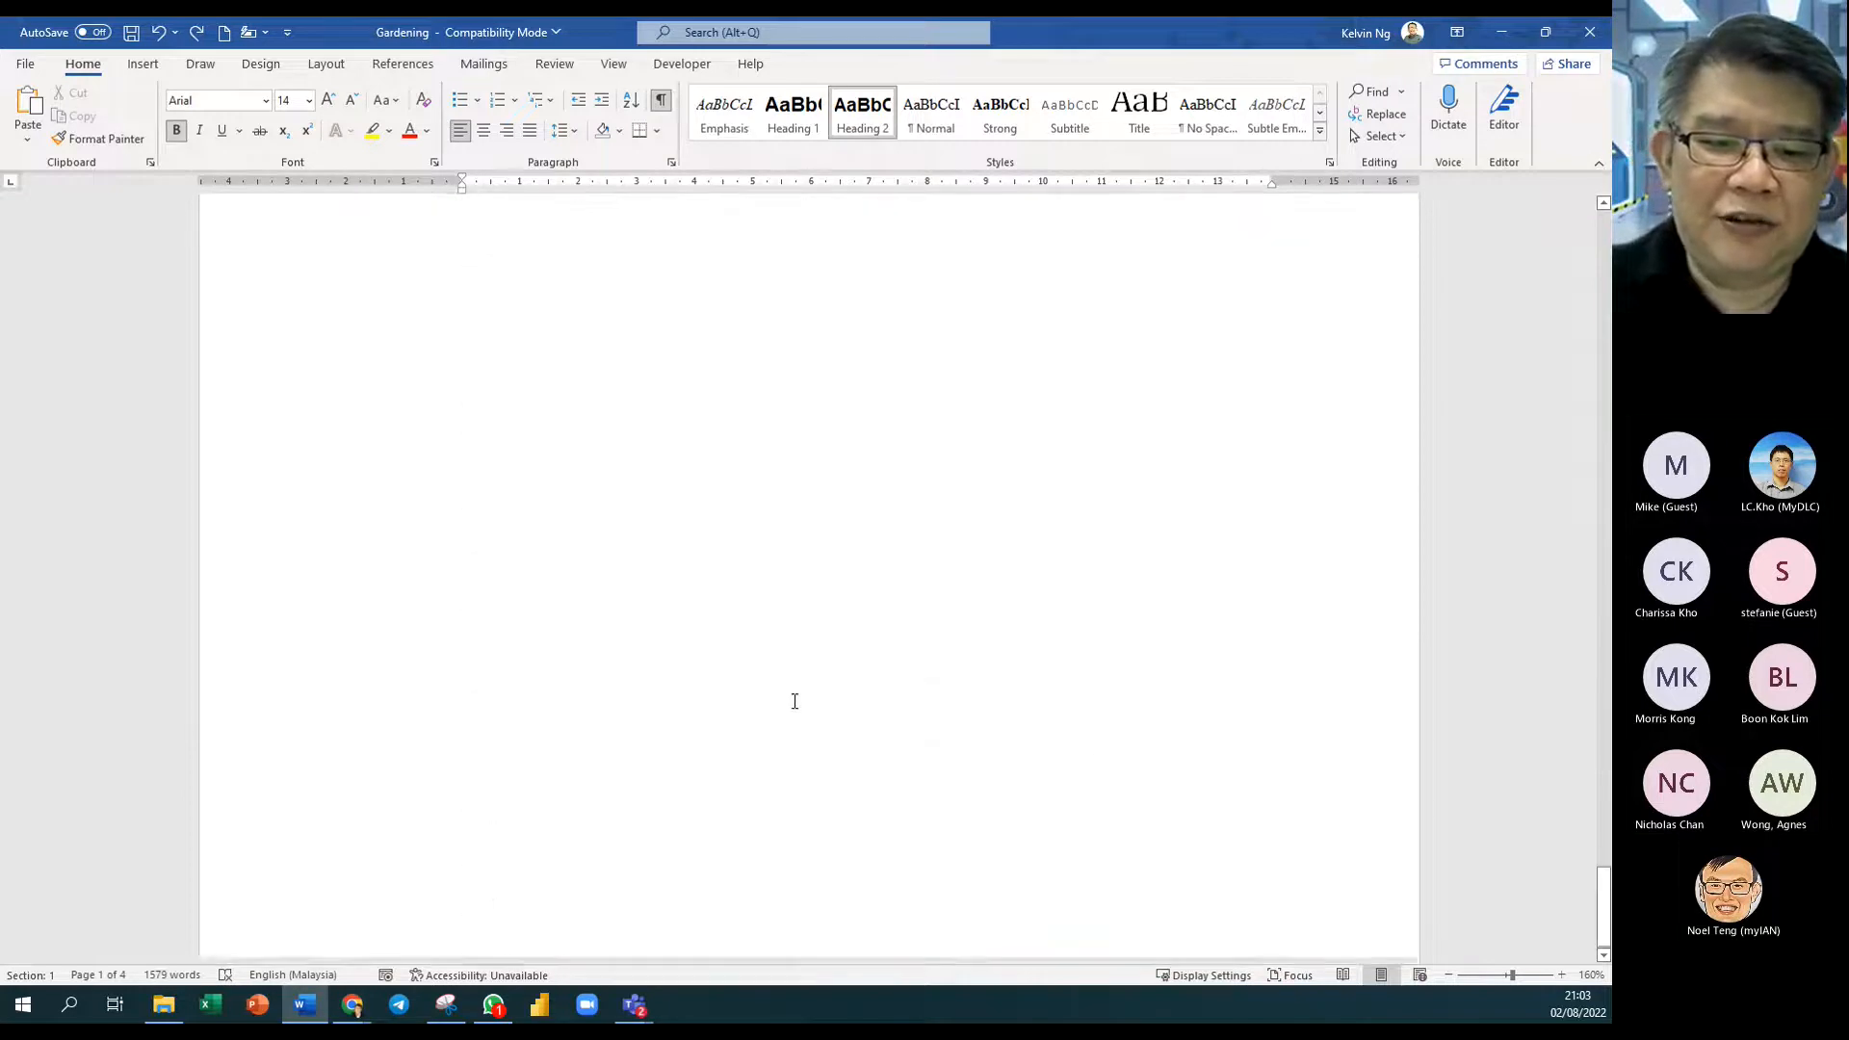
pyautogui.scroll(8, 795, 701)
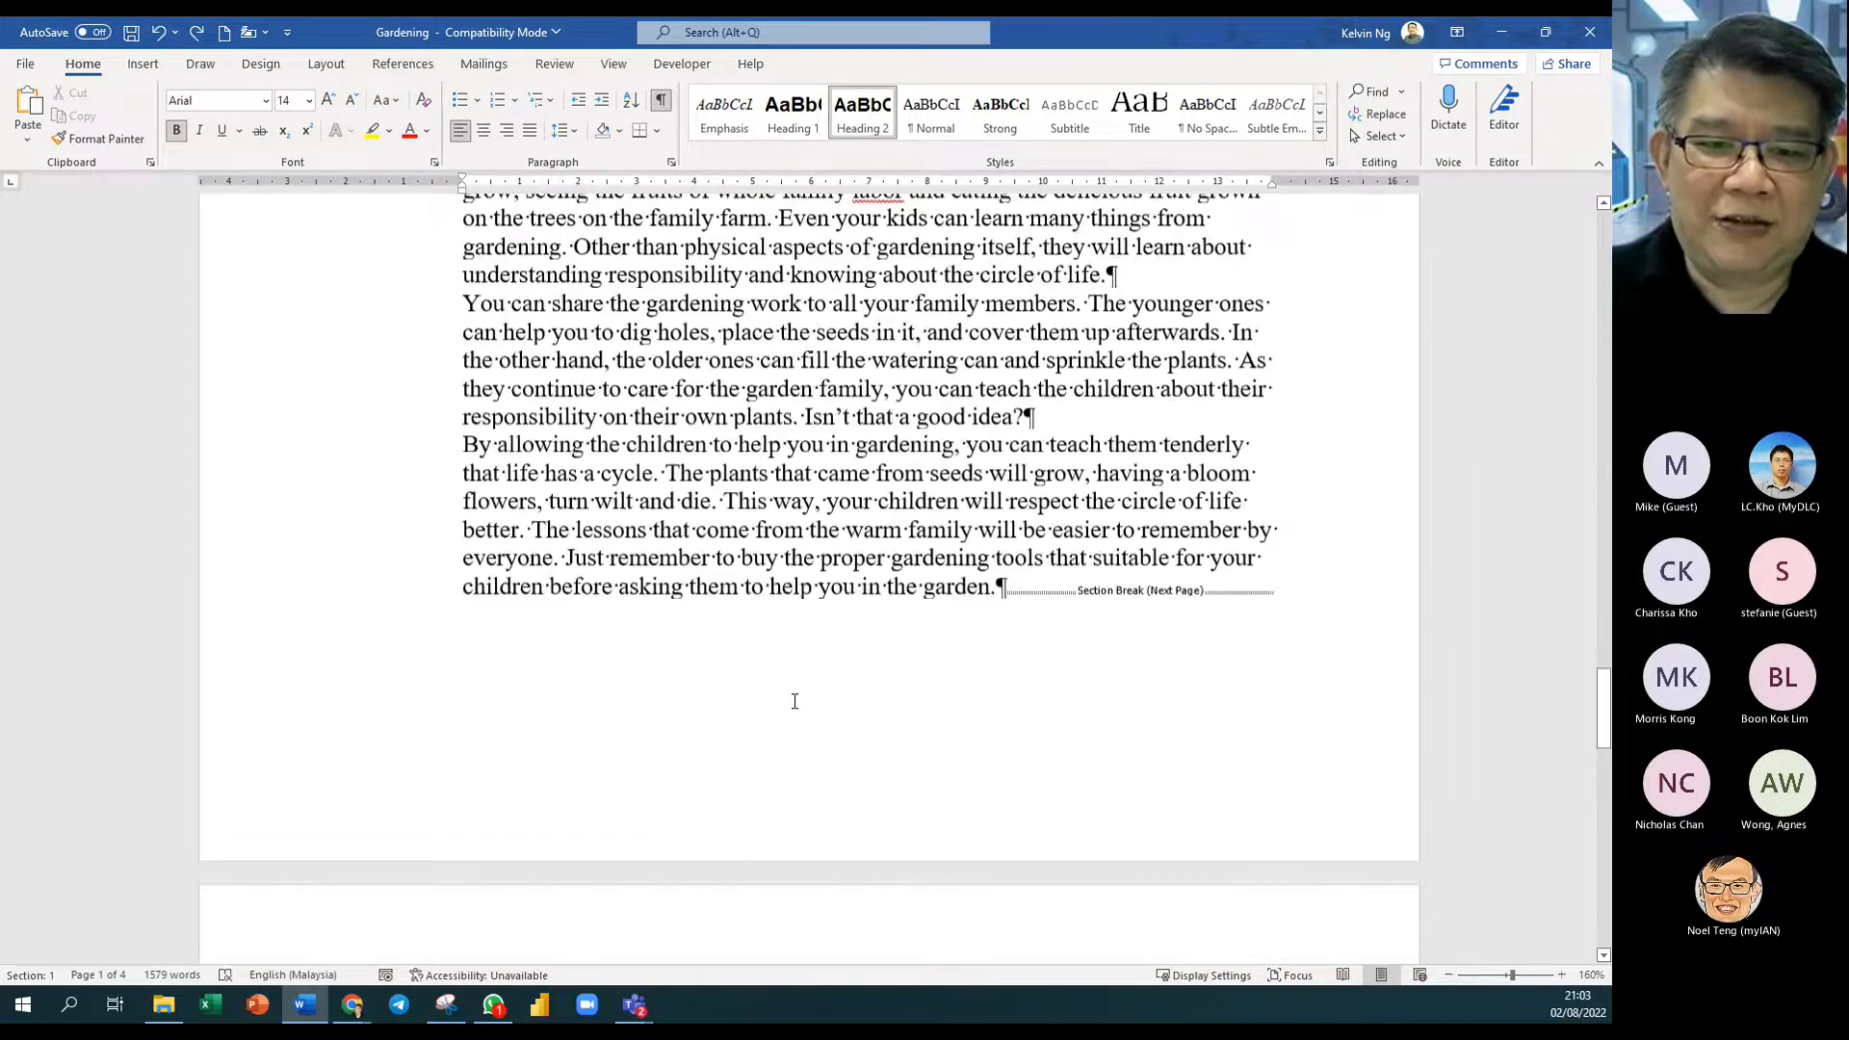
pyautogui.scroll(5, 794, 700)
pyautogui.scroll(-3, 794, 701)
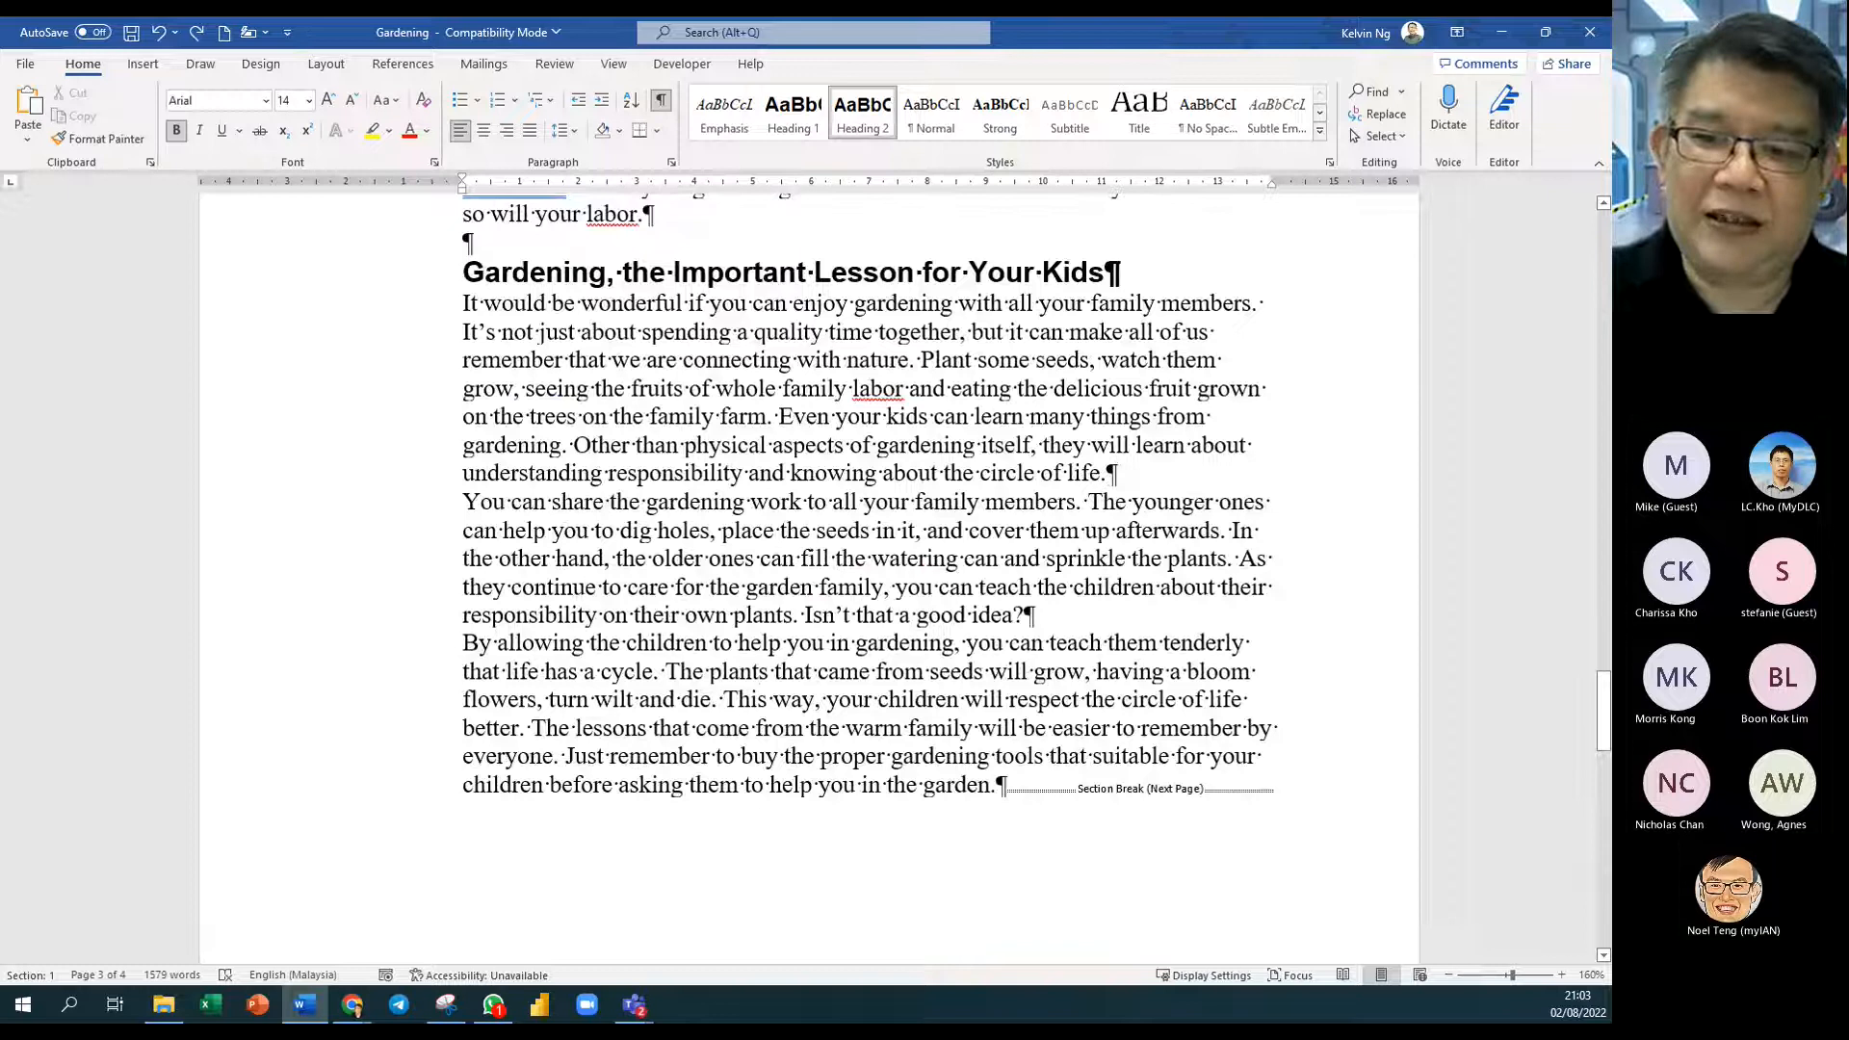
pyautogui.keyDown('shift'); pyautogui.click(1117, 474); pyautogui.keyUp('shift')
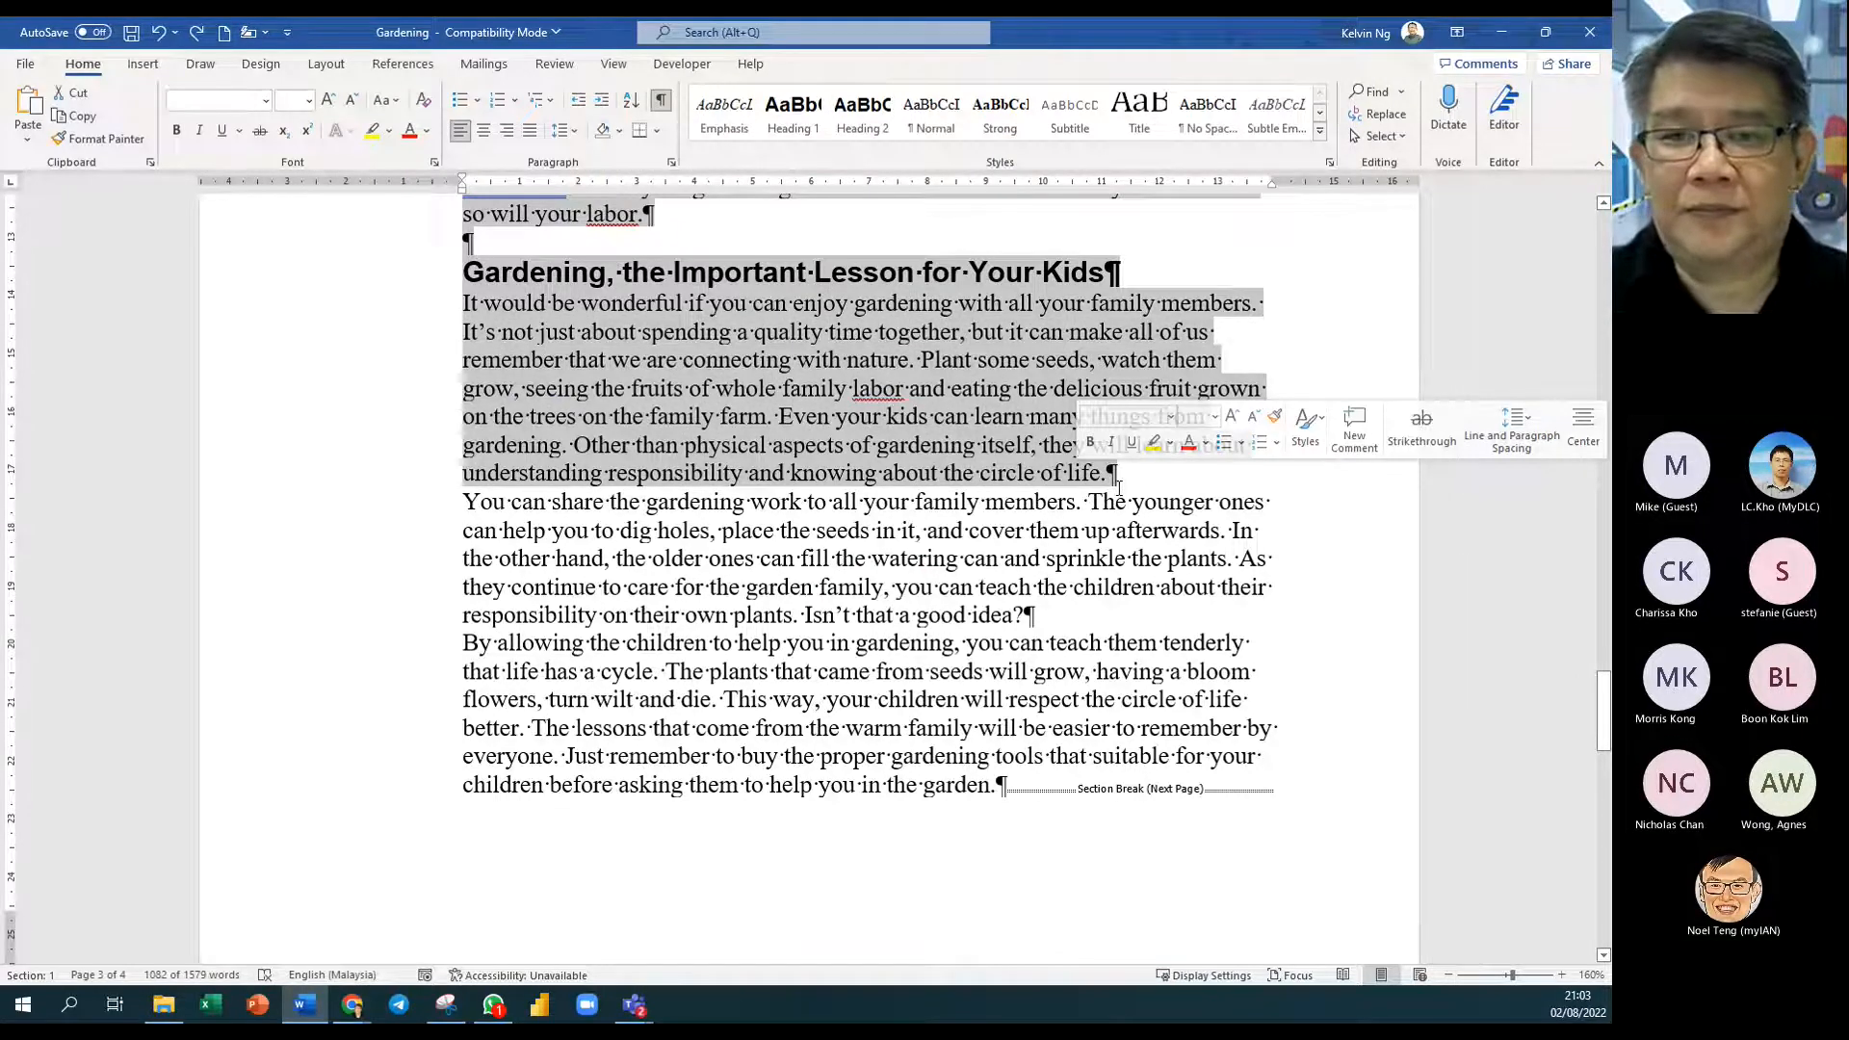
# Step: Clear the long selection and select the word "Lesson" in the heading "Gardening, the Important Lesson for Your Kids"
pyautogui.click(597, 563)
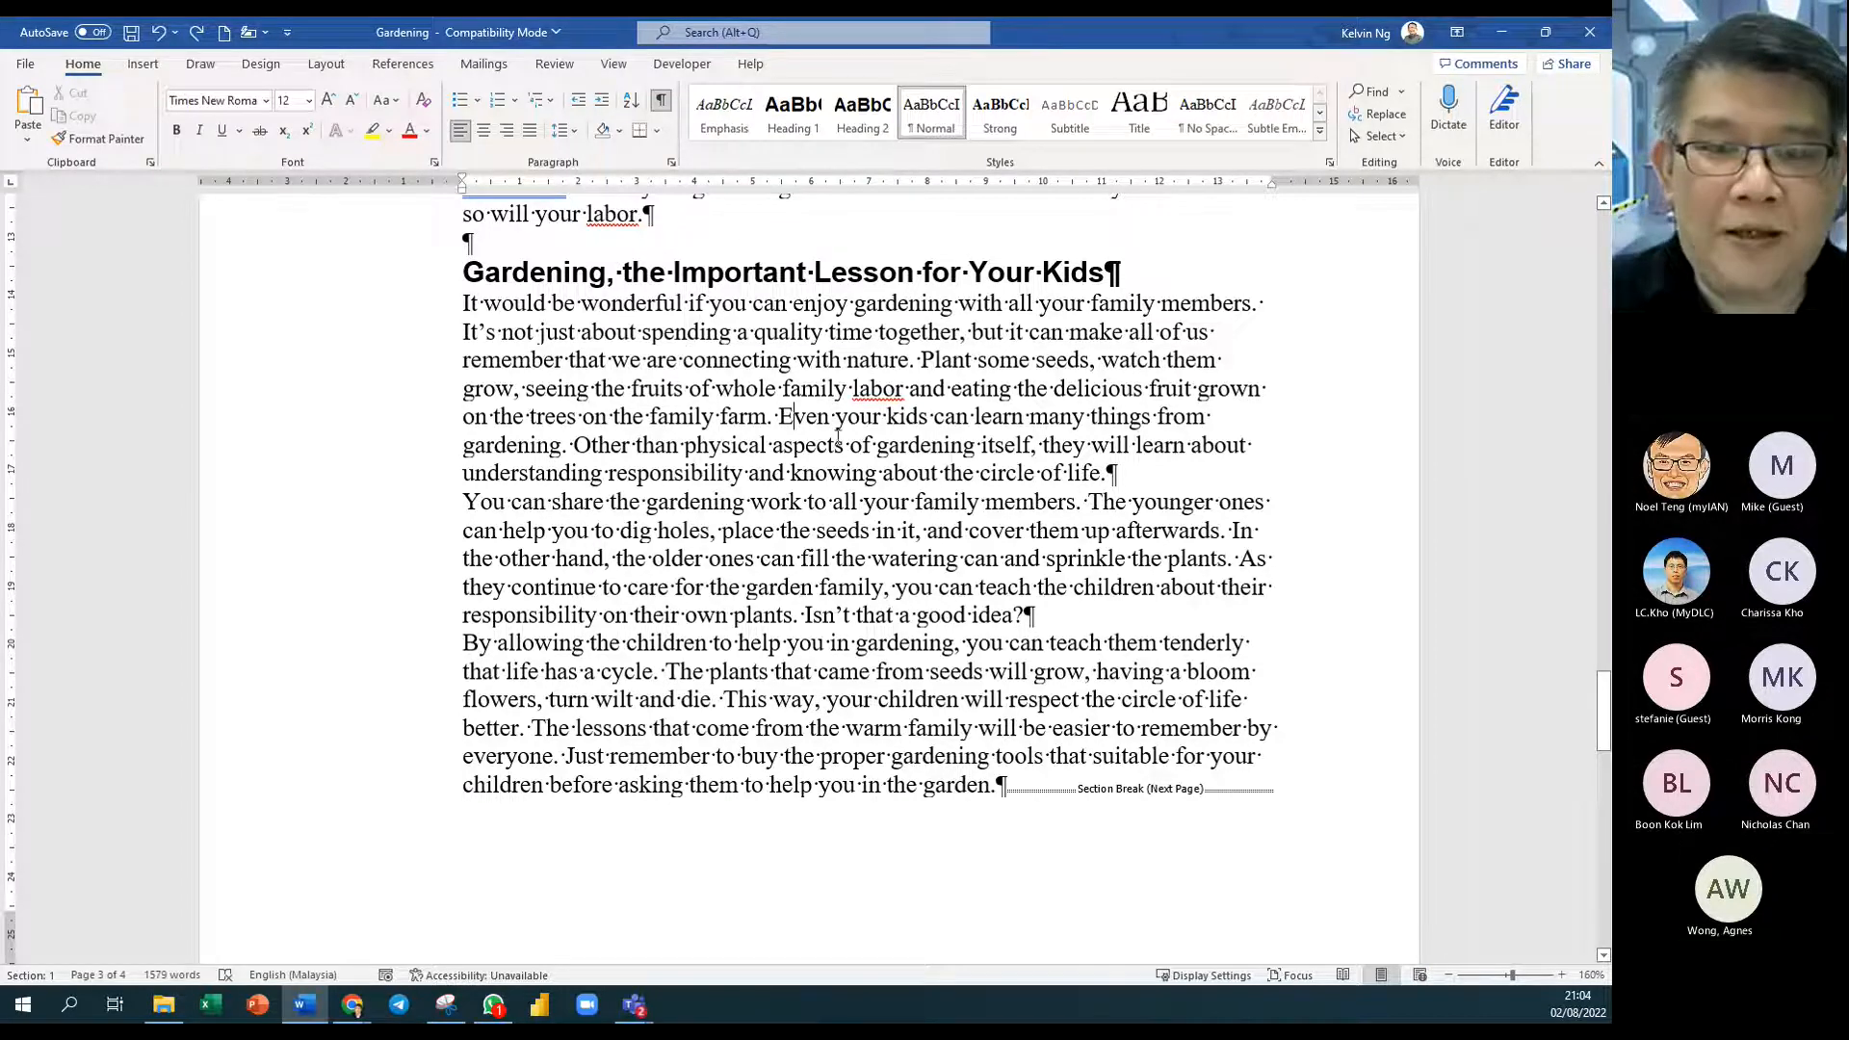
pyautogui.scroll(3, 775, 462)
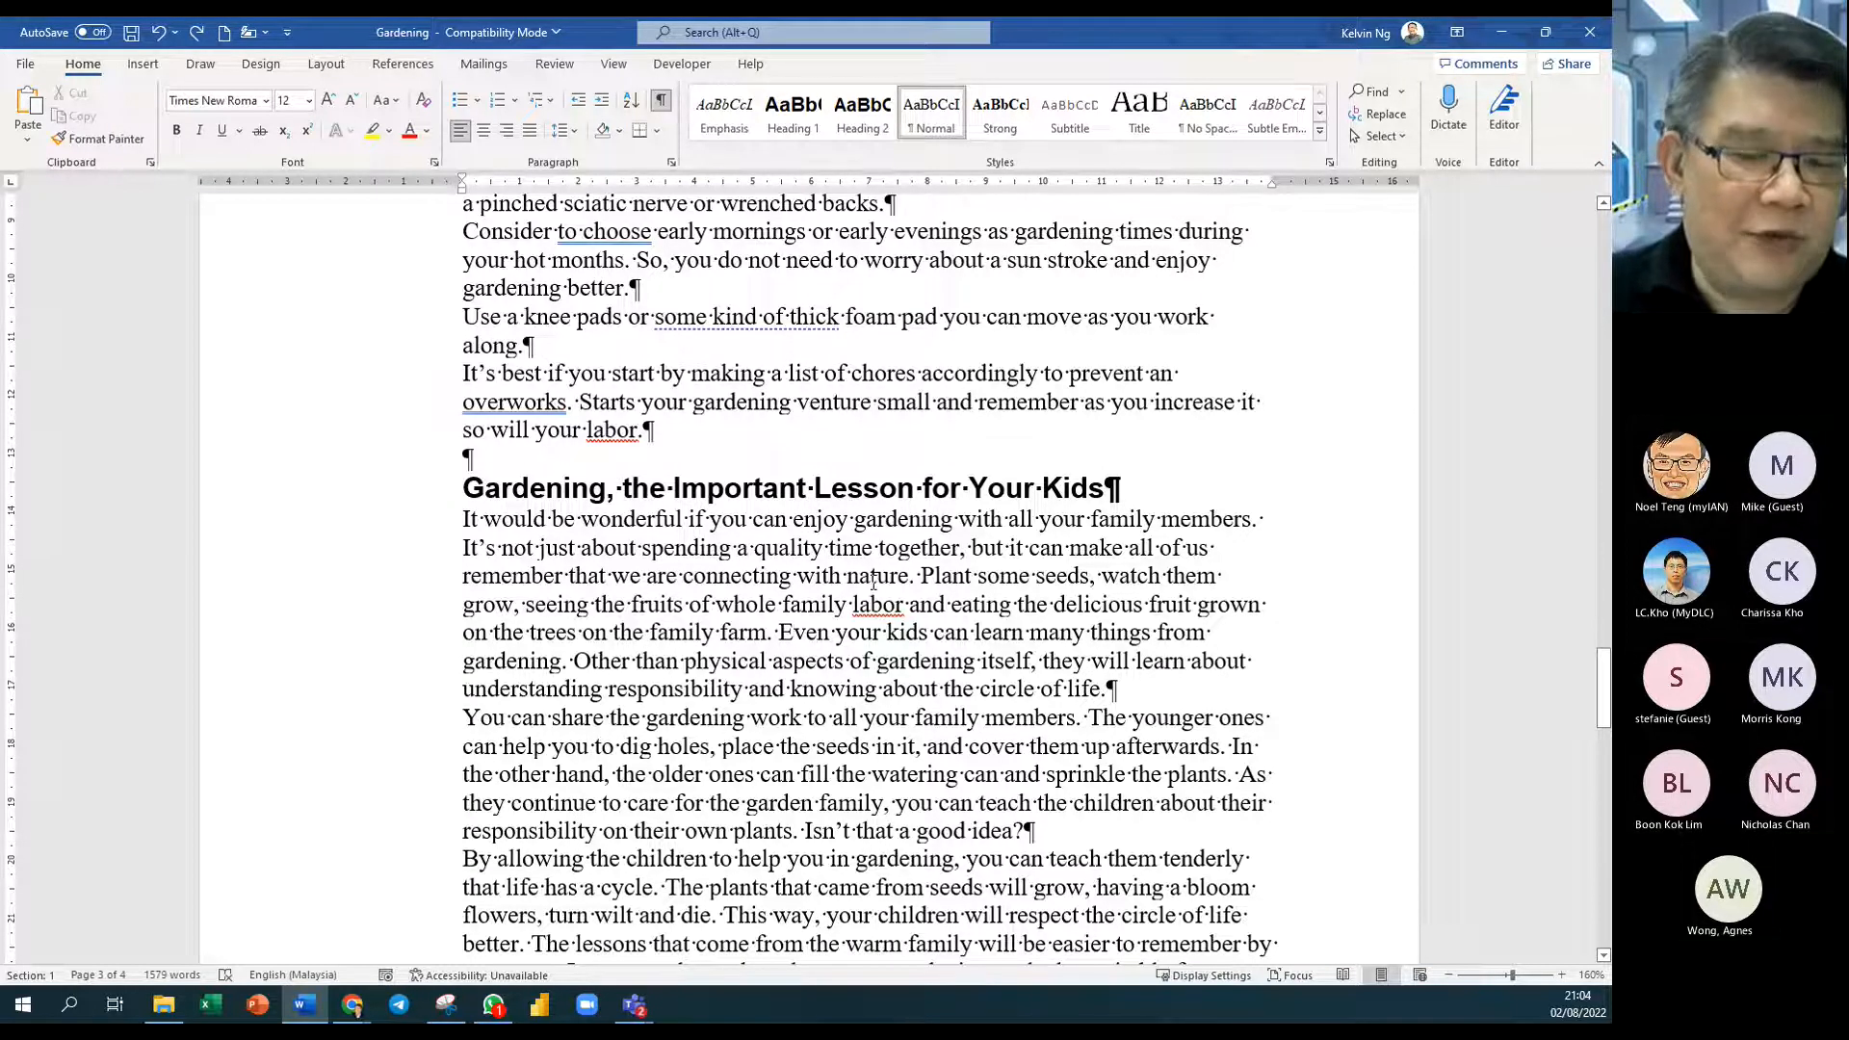
pyautogui.scroll(4, 874, 584)
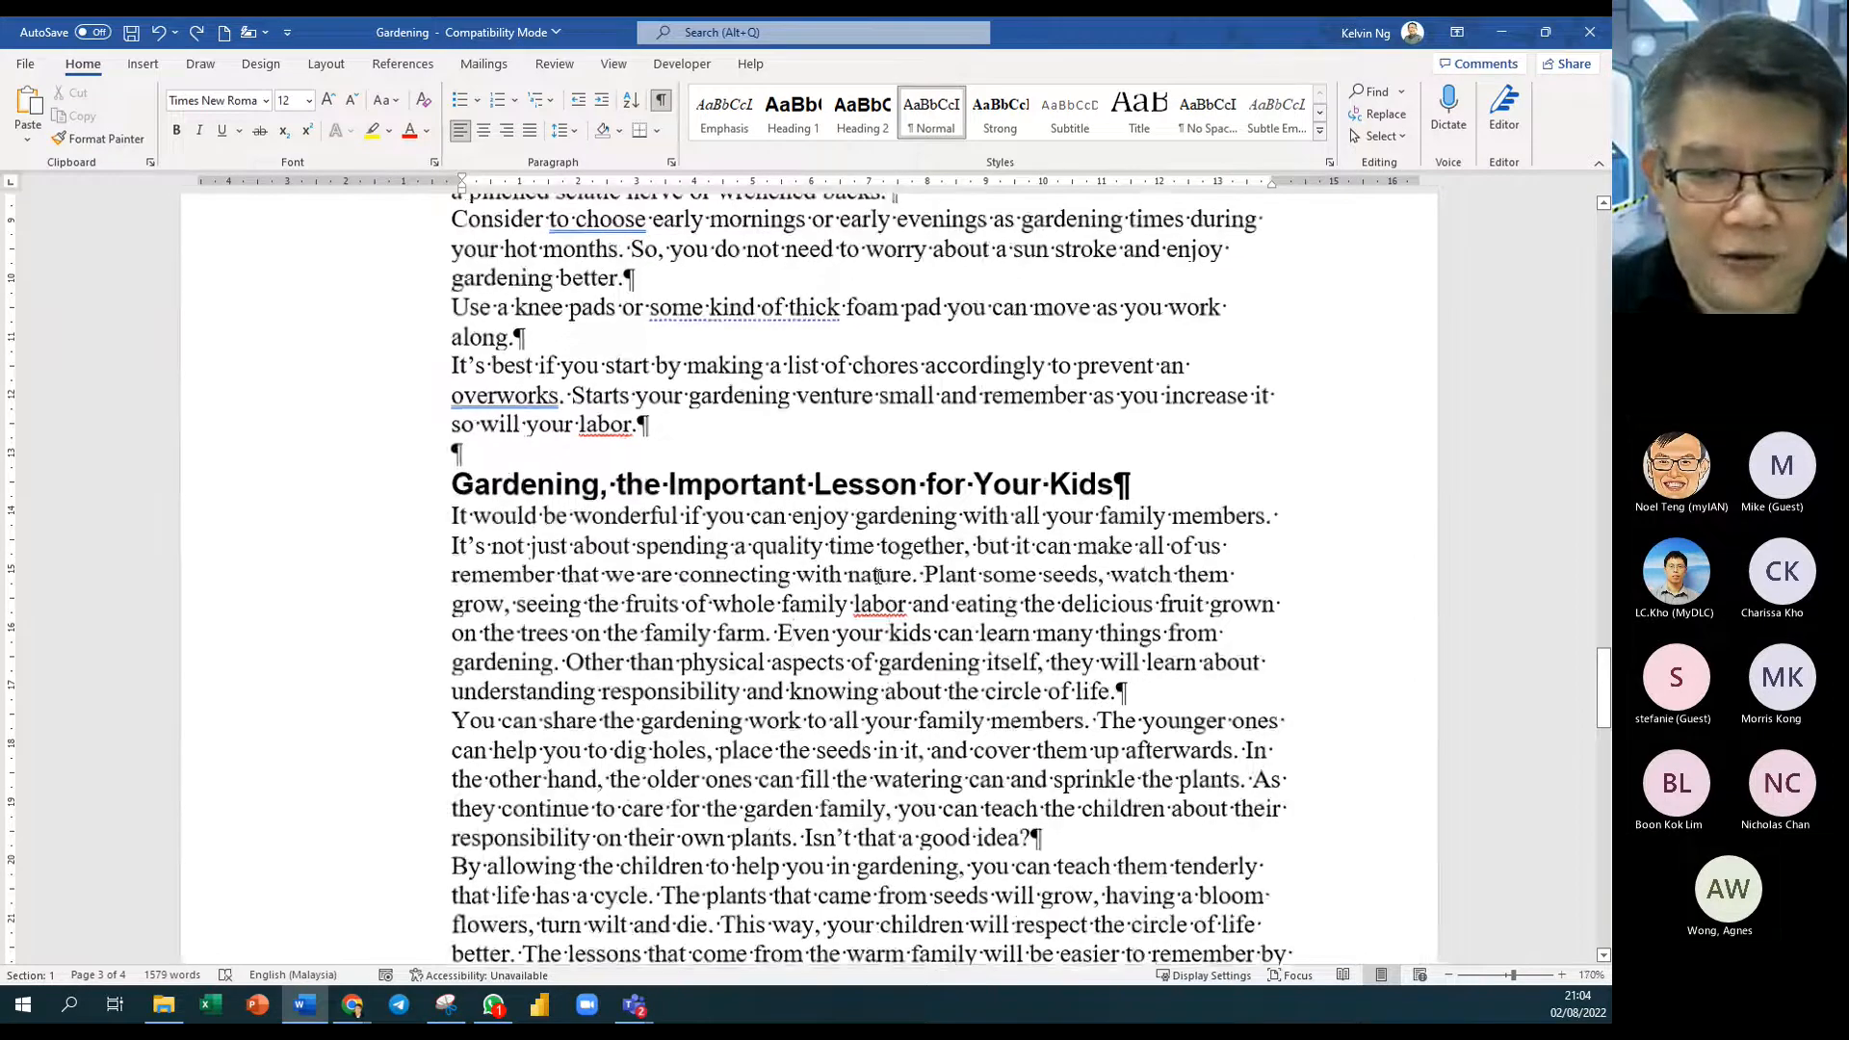
pyautogui.scroll(1, 878, 563)
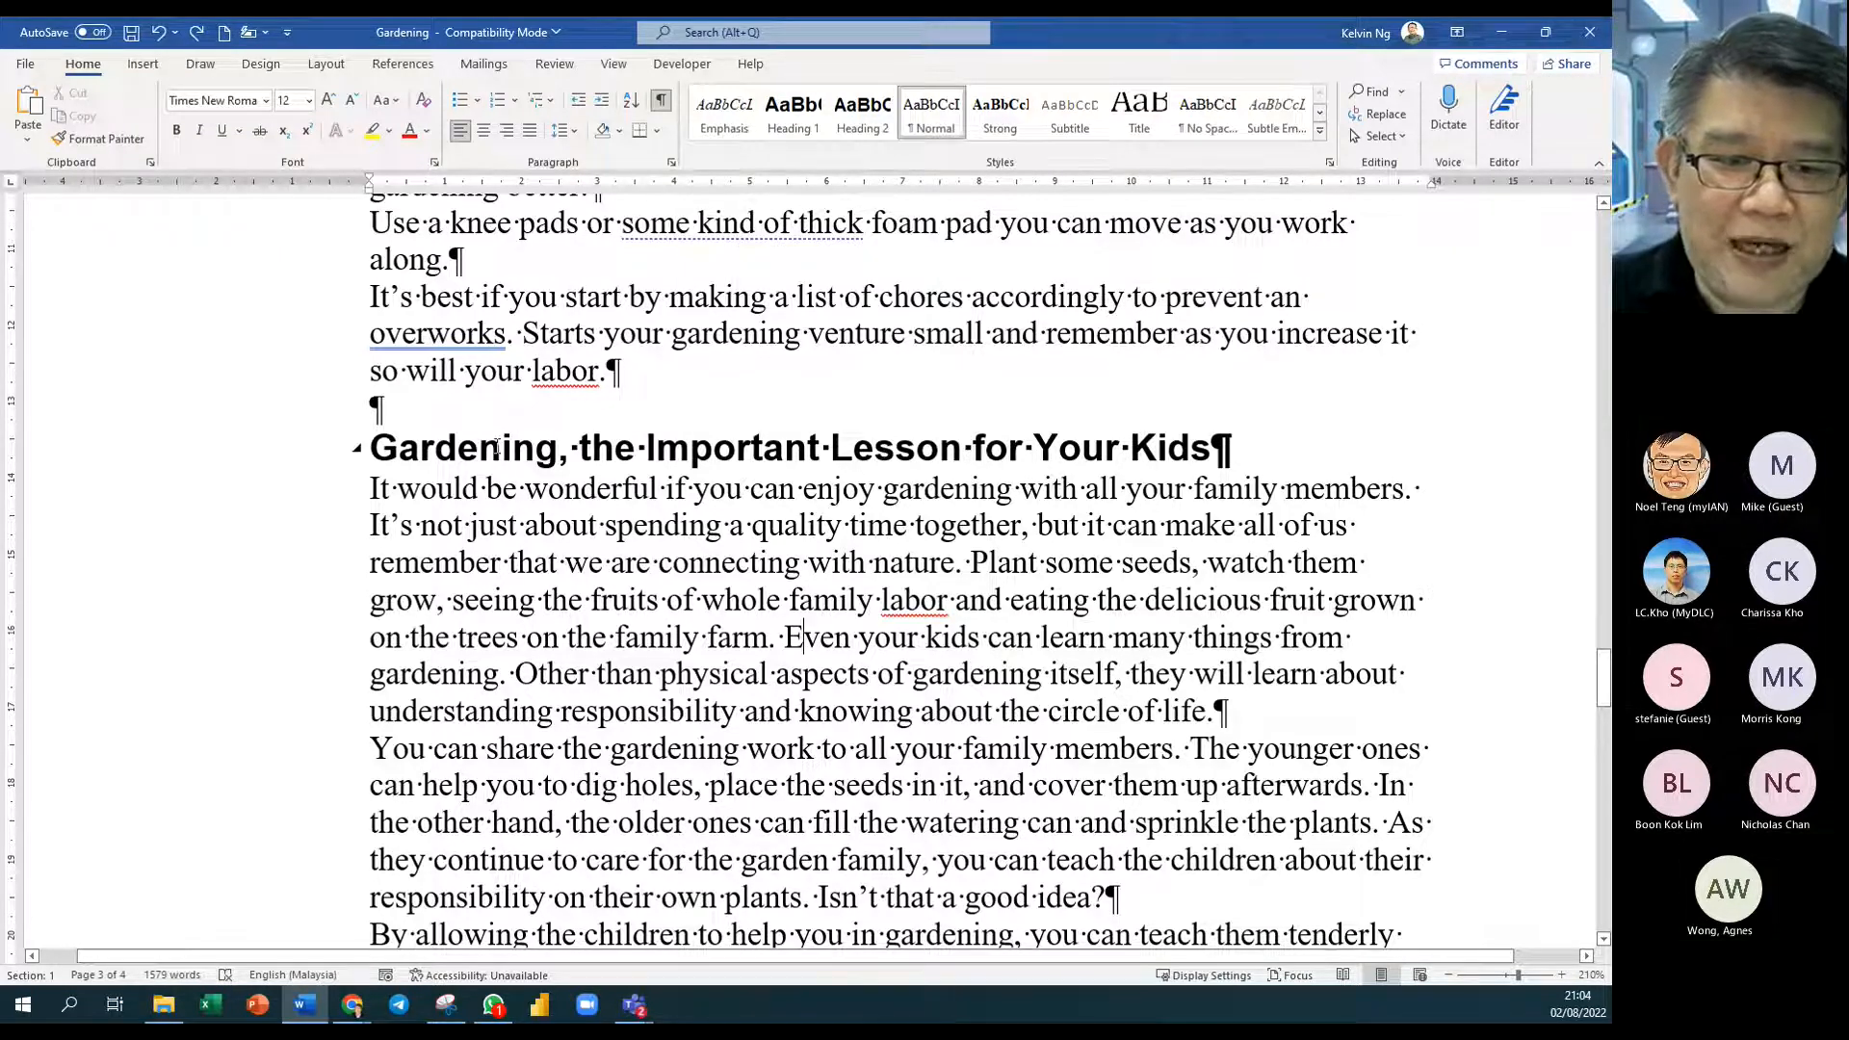
pyautogui.doubleClick(898, 449)
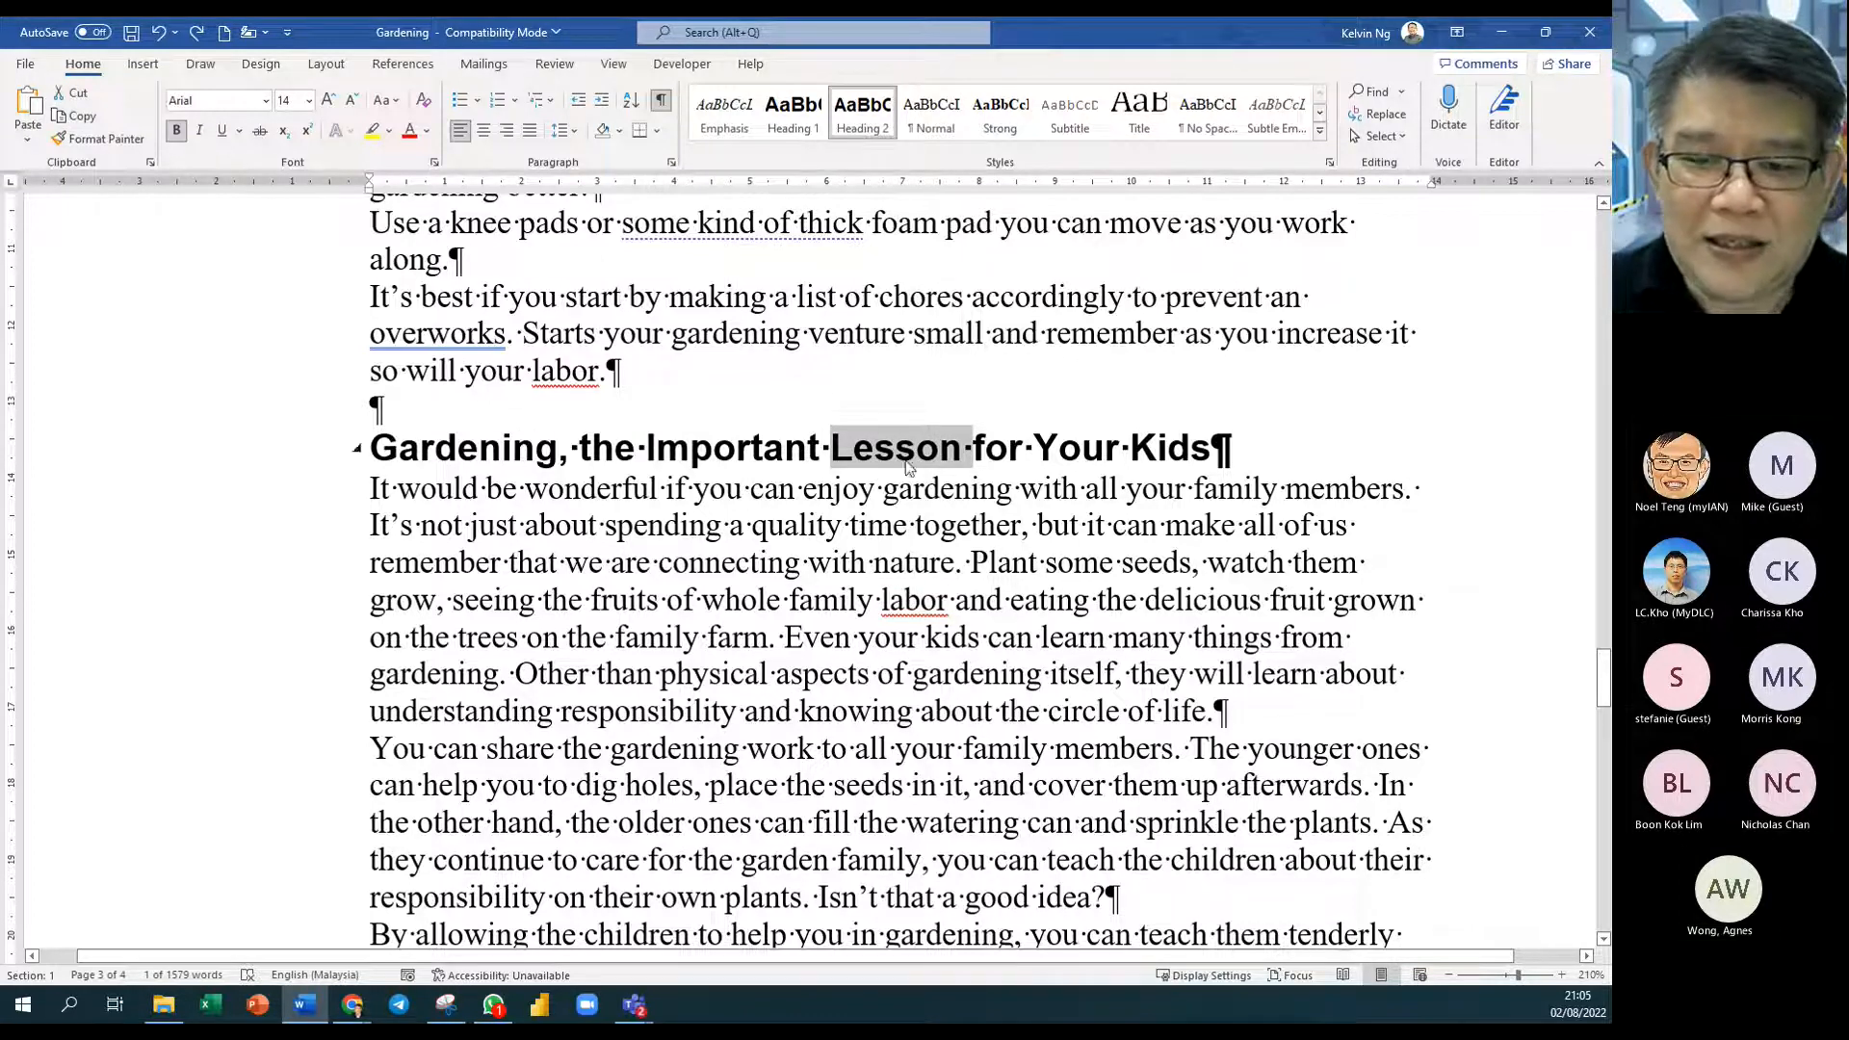
pyautogui.keyDown('ctrl'); pyautogui.scroll(10, 1006, 464); pyautogui.keyUp('ctrl')
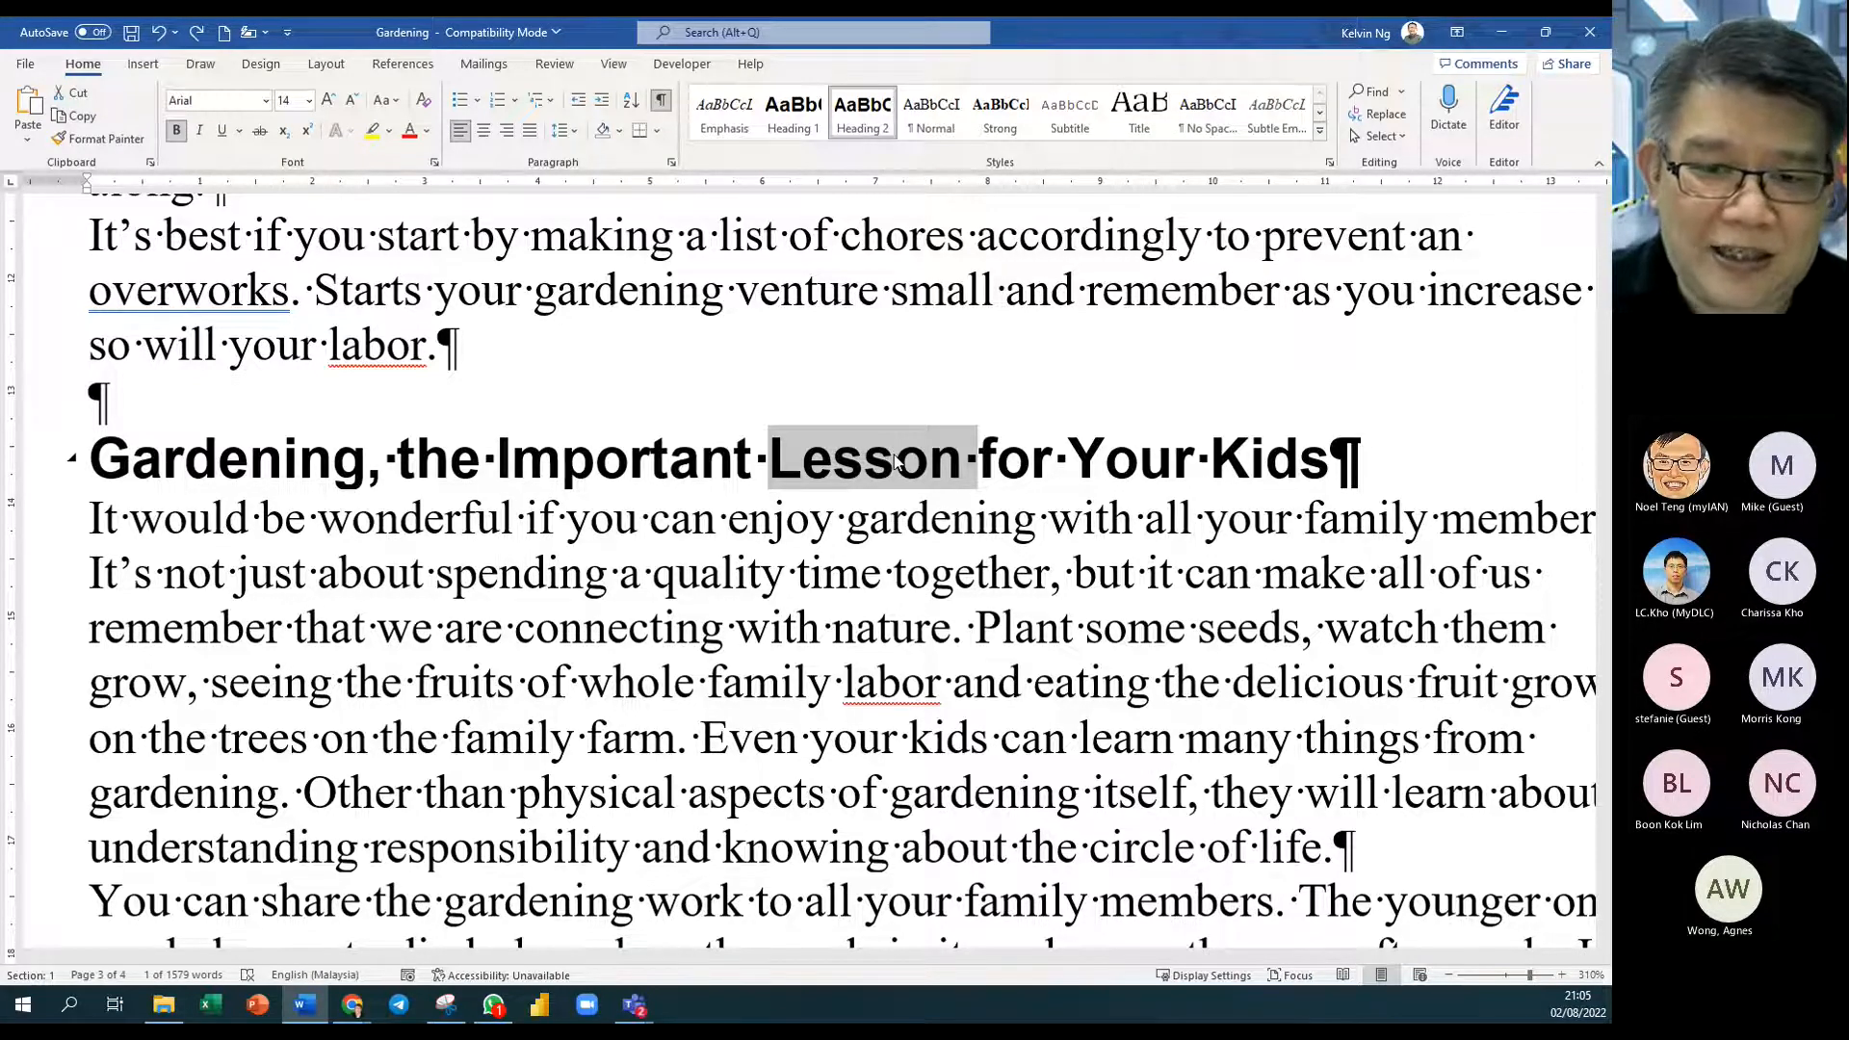
# Step: Rearrange the heading by moving "Lesson" after "Gardening" and back before "for", and place "Gardening" in front of "Lesson"
pyautogui.moveTo(896, 461); pyautogui.dragTo(376, 461)
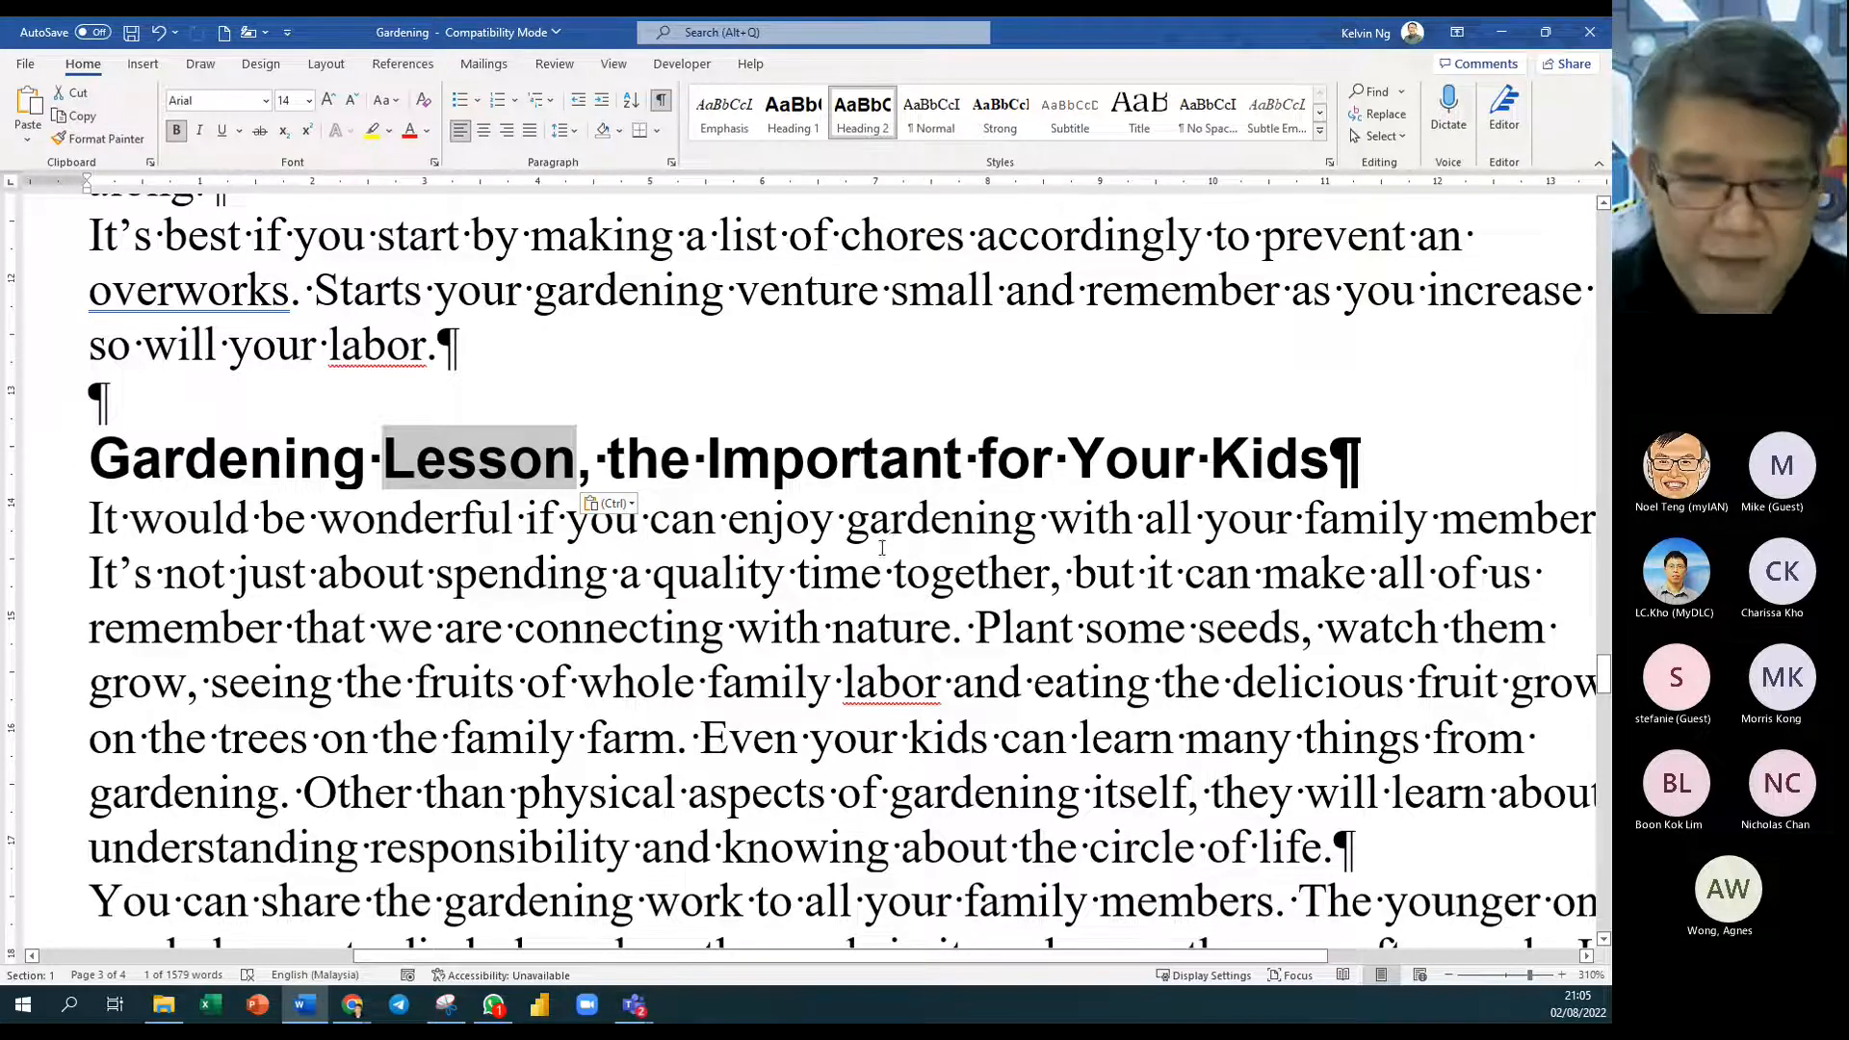
pyautogui.moveTo(506, 467); pyautogui.dragTo(1019, 479)
pyautogui.doubleClick(151, 468)
pyautogui.moveTo(151, 467); pyautogui.dragTo(776, 477)
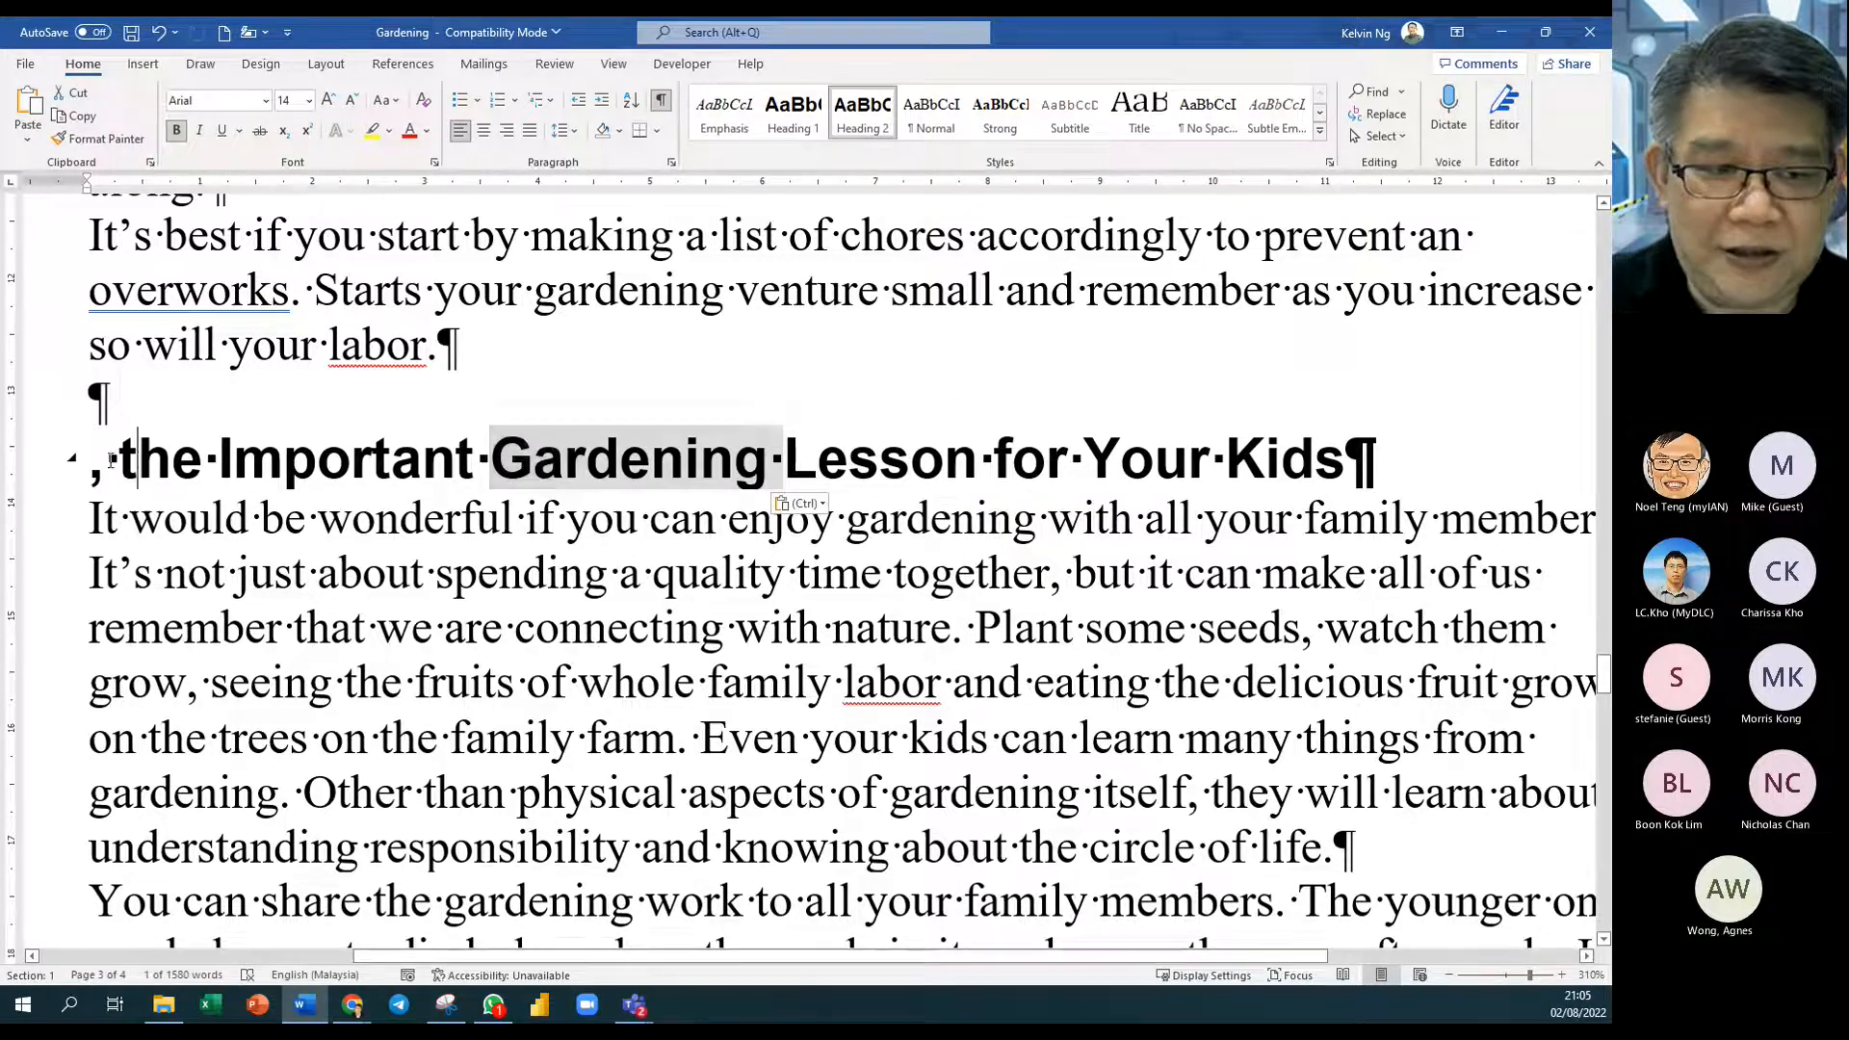
# Step: Replace the leftover ", the" at the start of the heading with "The" and leave the heading
pyautogui.moveTo(202, 468); pyautogui.dragTo(71, 467)
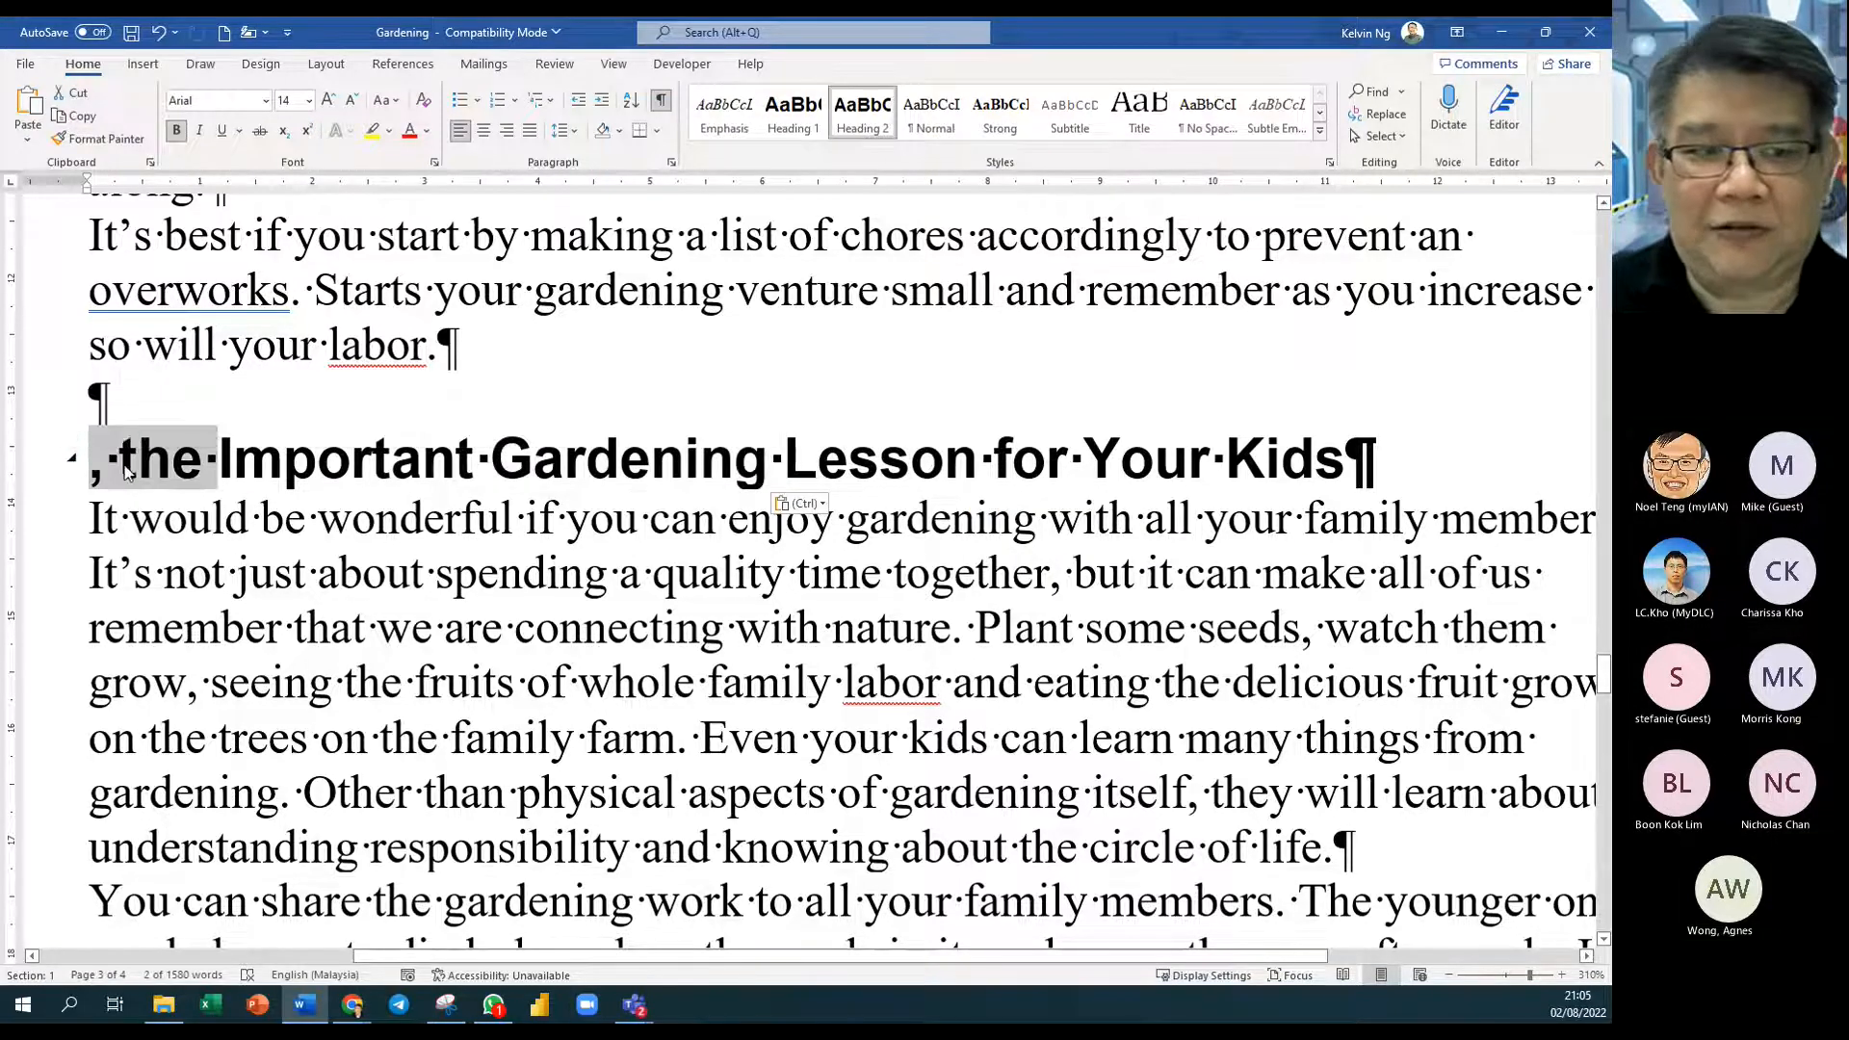
pyautogui.click(118, 469)
pyautogui.moveTo(140, 461); pyautogui.dragTo(97, 471)
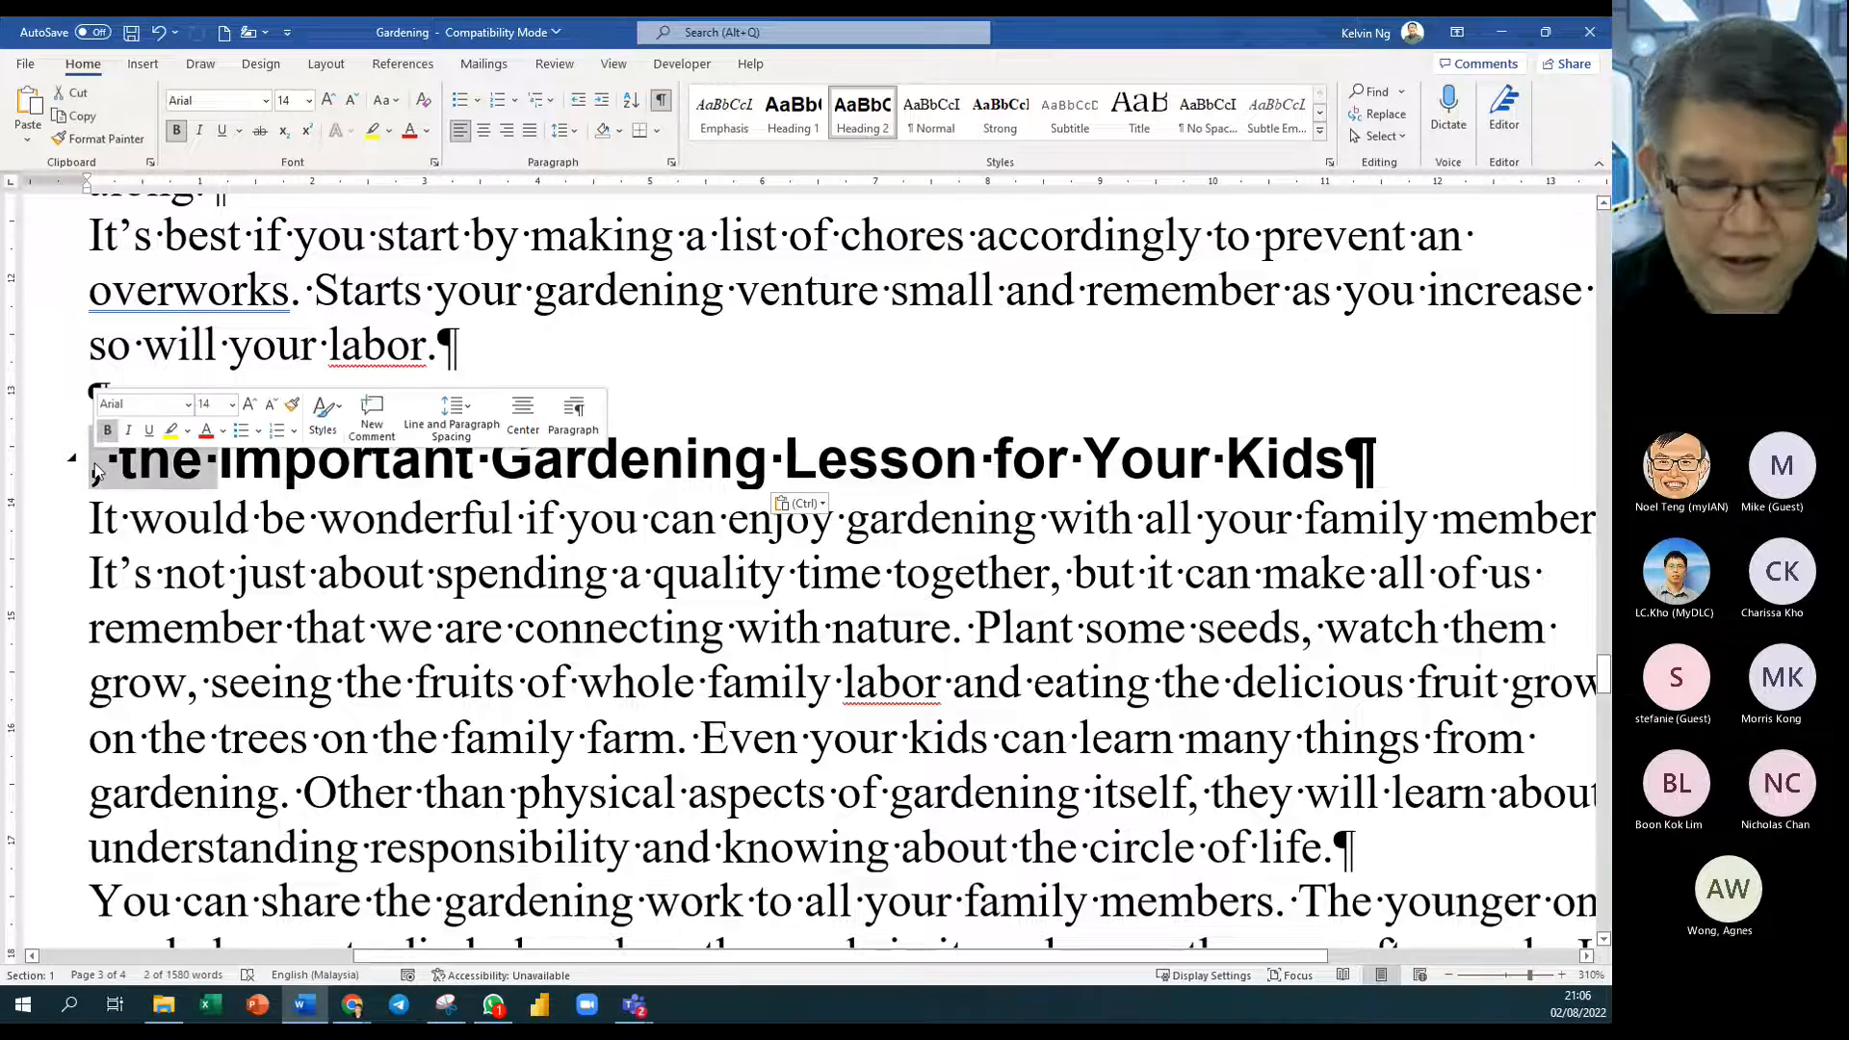
pyautogui.write('The')
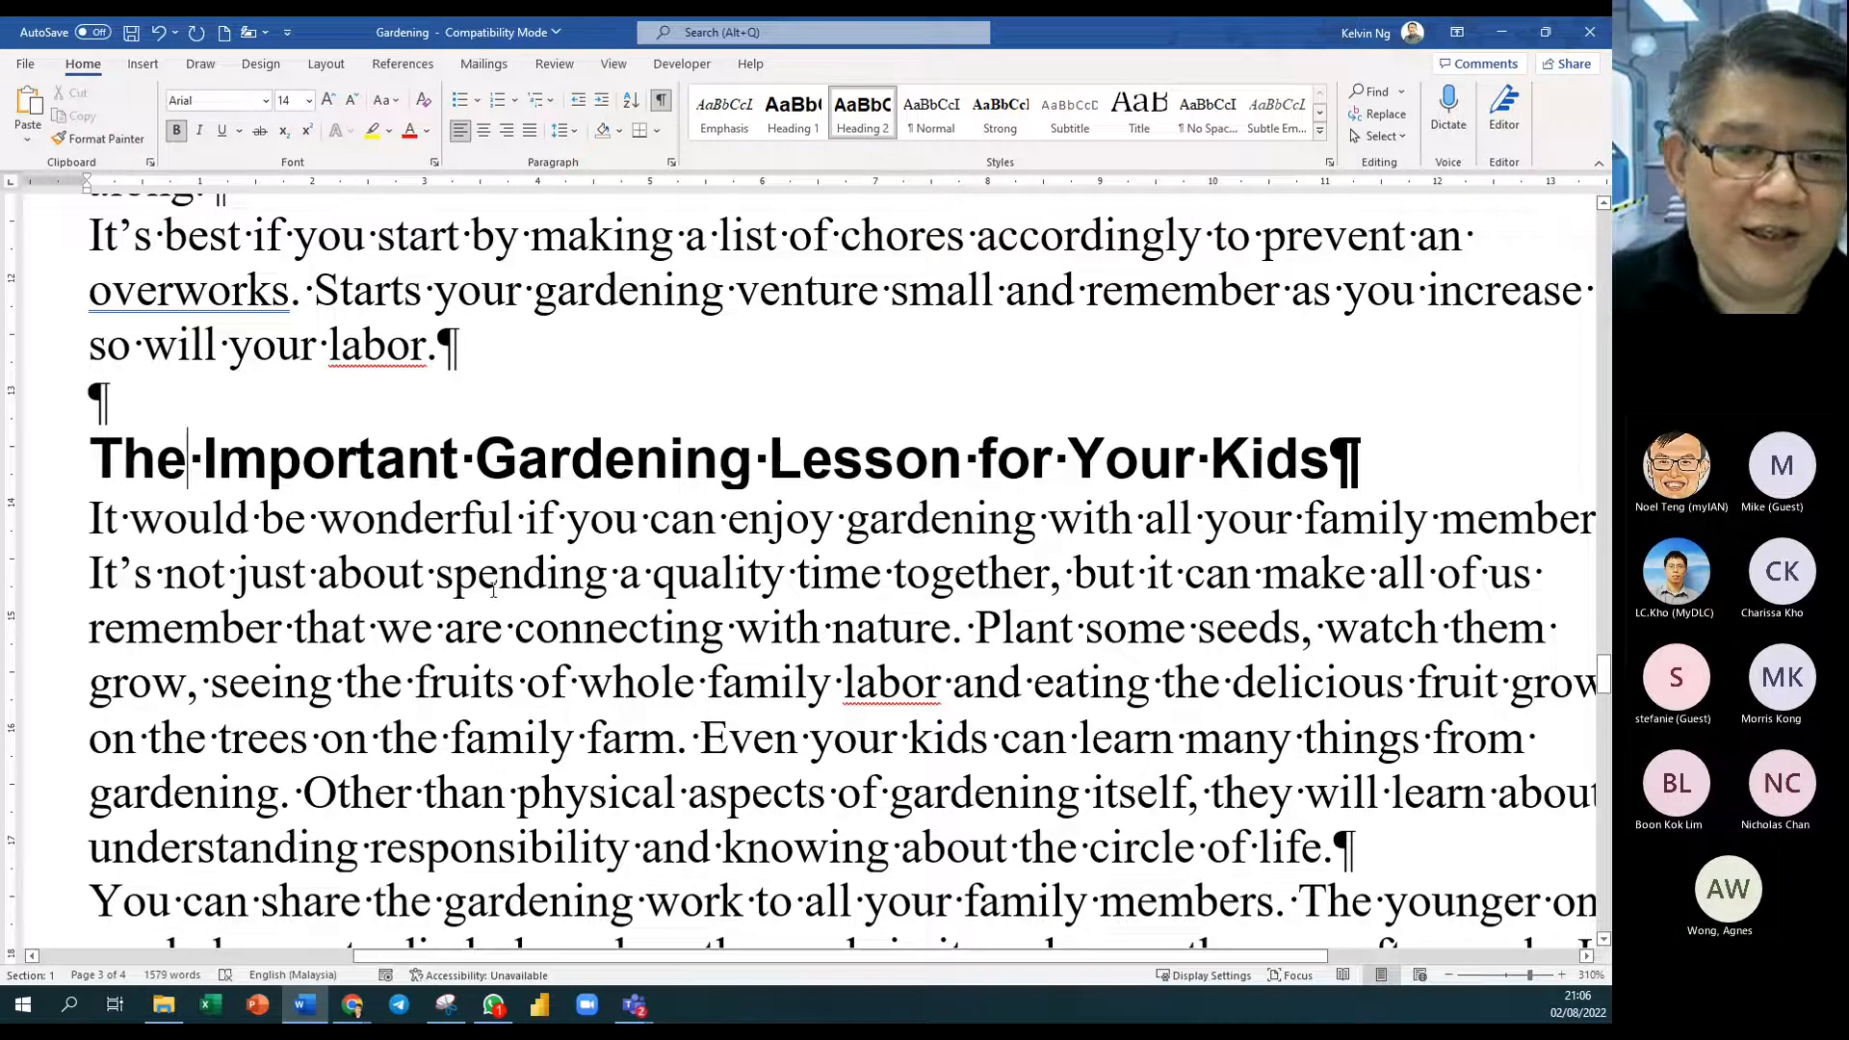
pyautogui.click(701, 520)
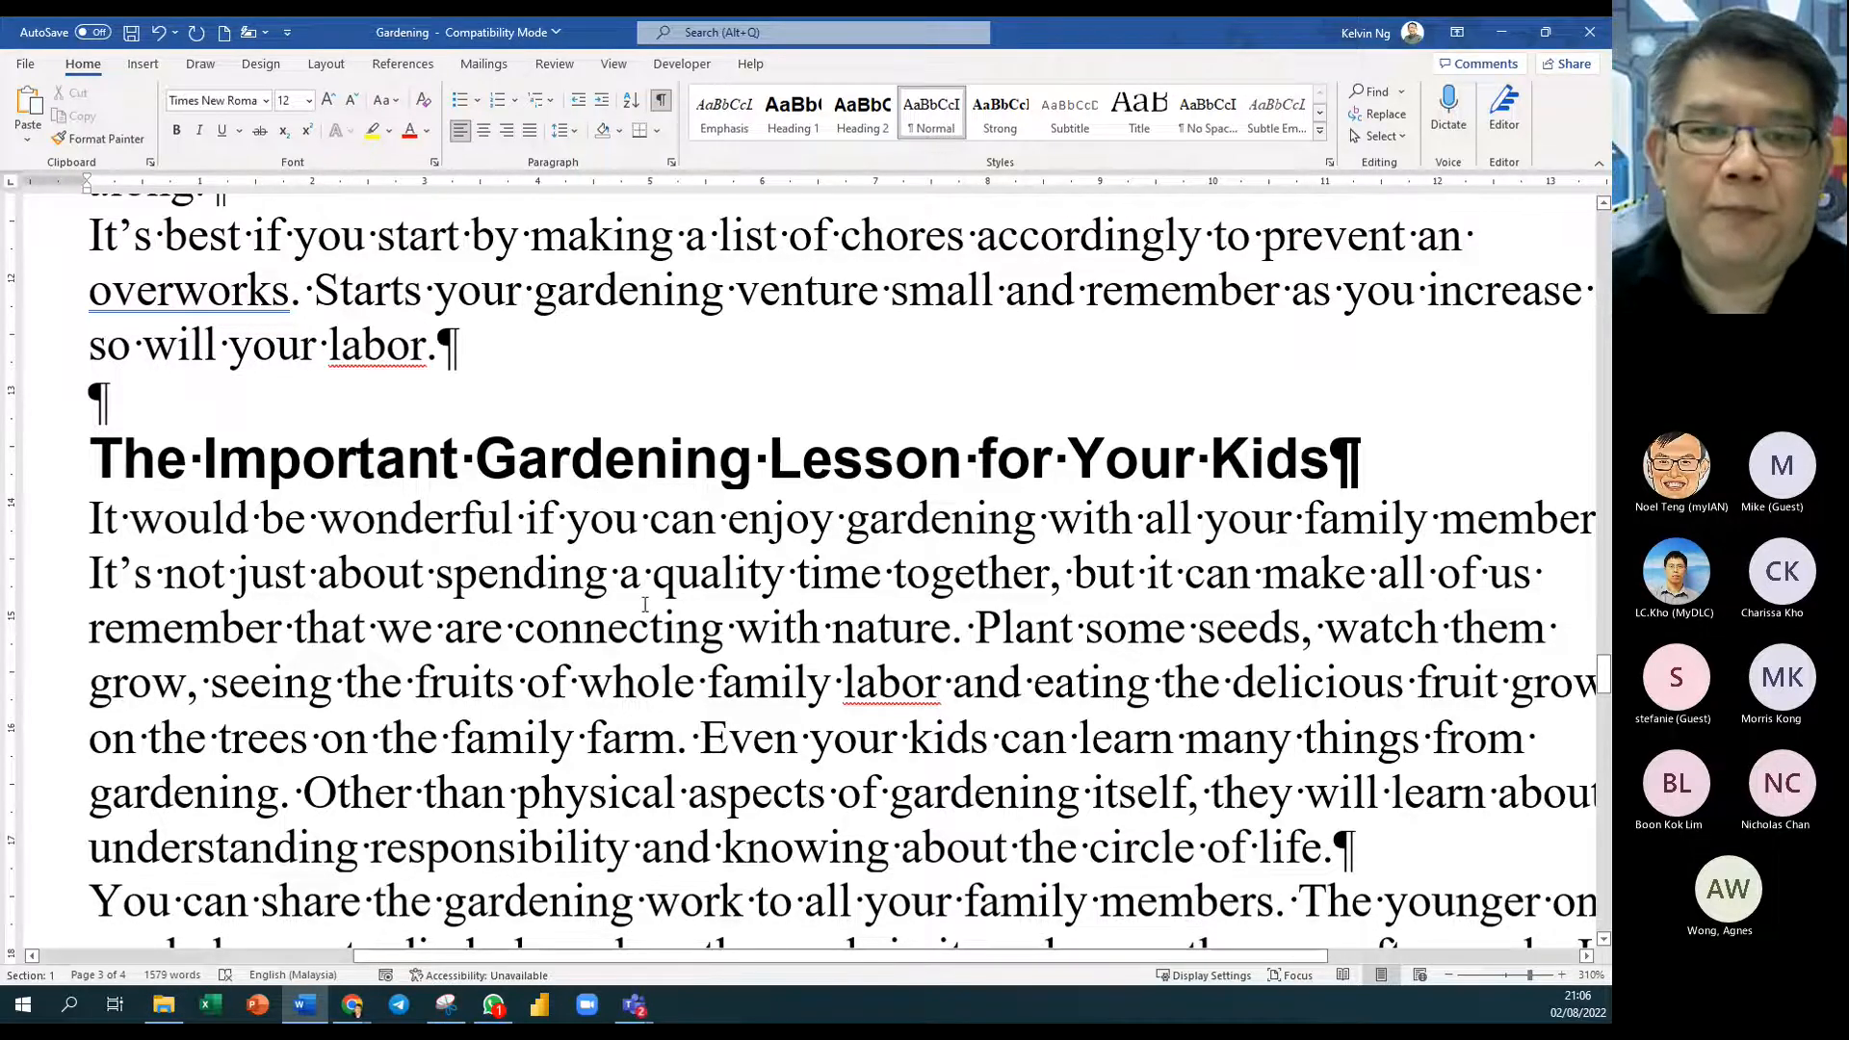
# Step: Move the word "gardening" from the first sentence under the heading to before "family members" in the following paragraph, and undo the move
pyautogui.scroll(-2, 644, 603)
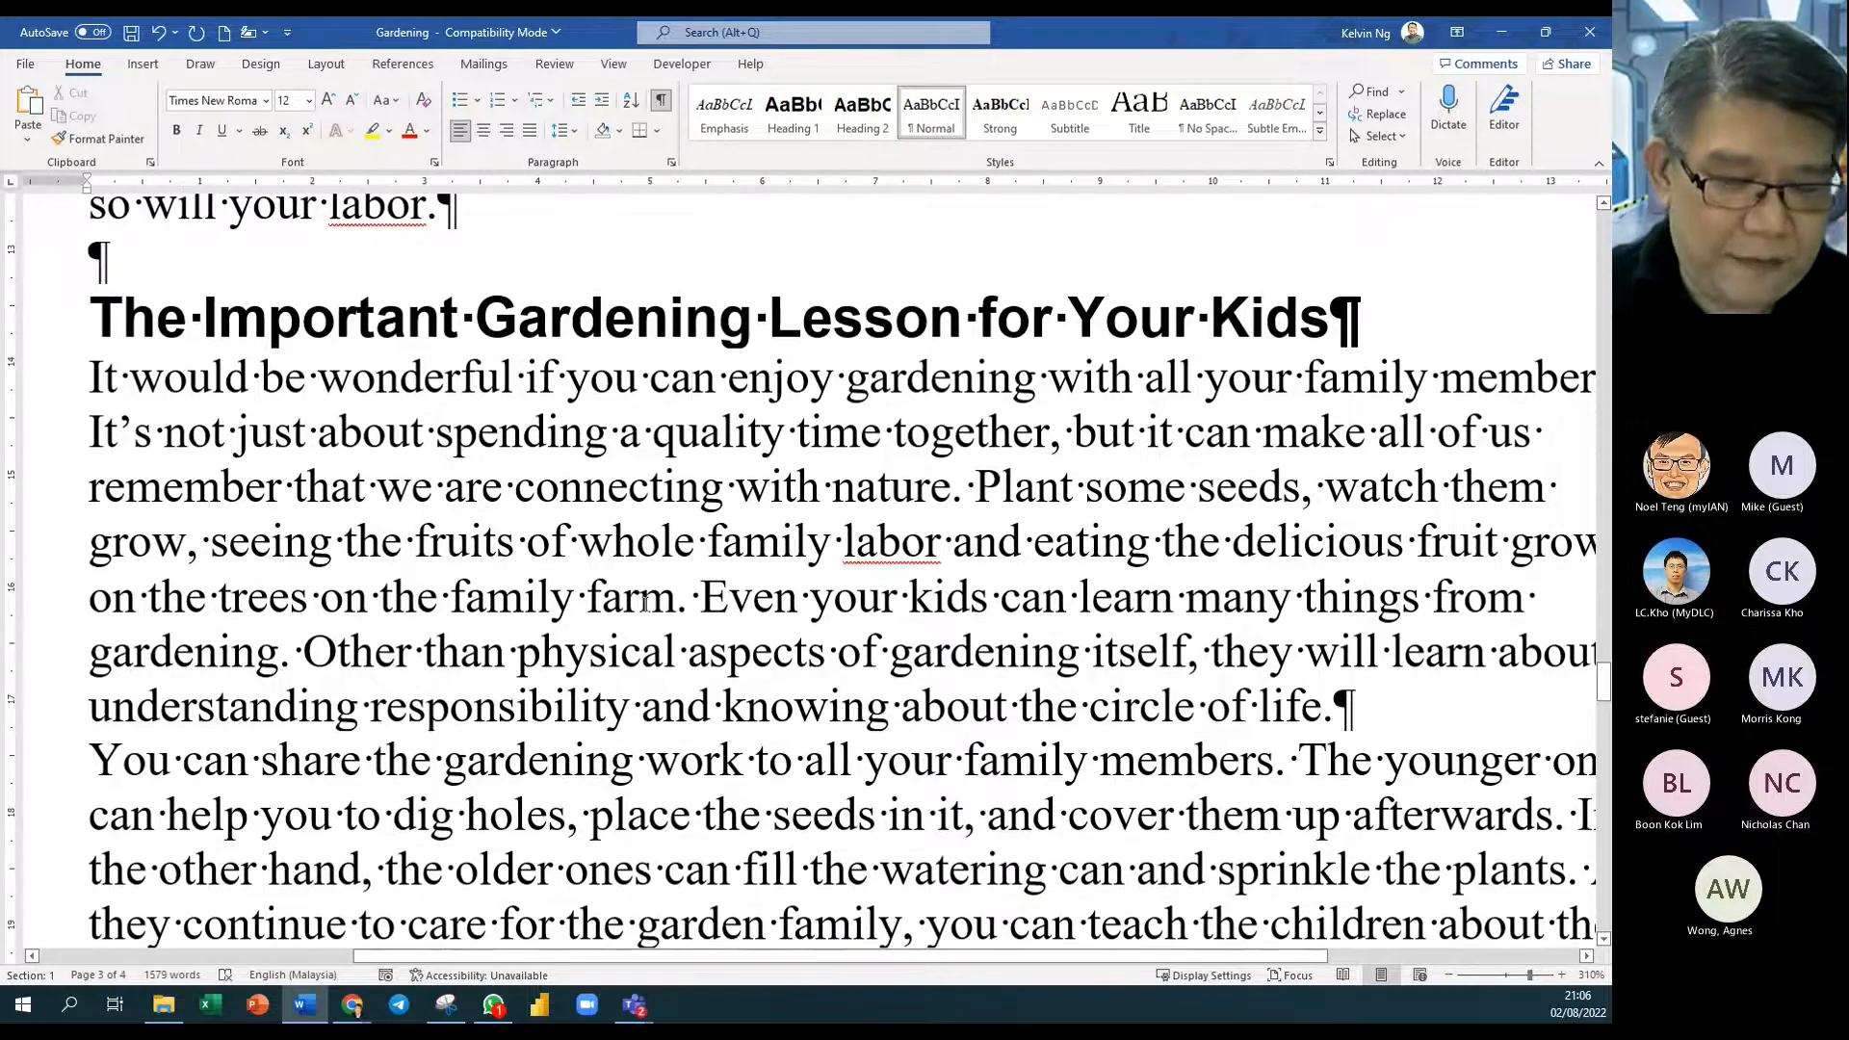
pyautogui.keyDown('ctrl'); pyautogui.scroll(-7, 645, 604); pyautogui.keyUp('ctrl')
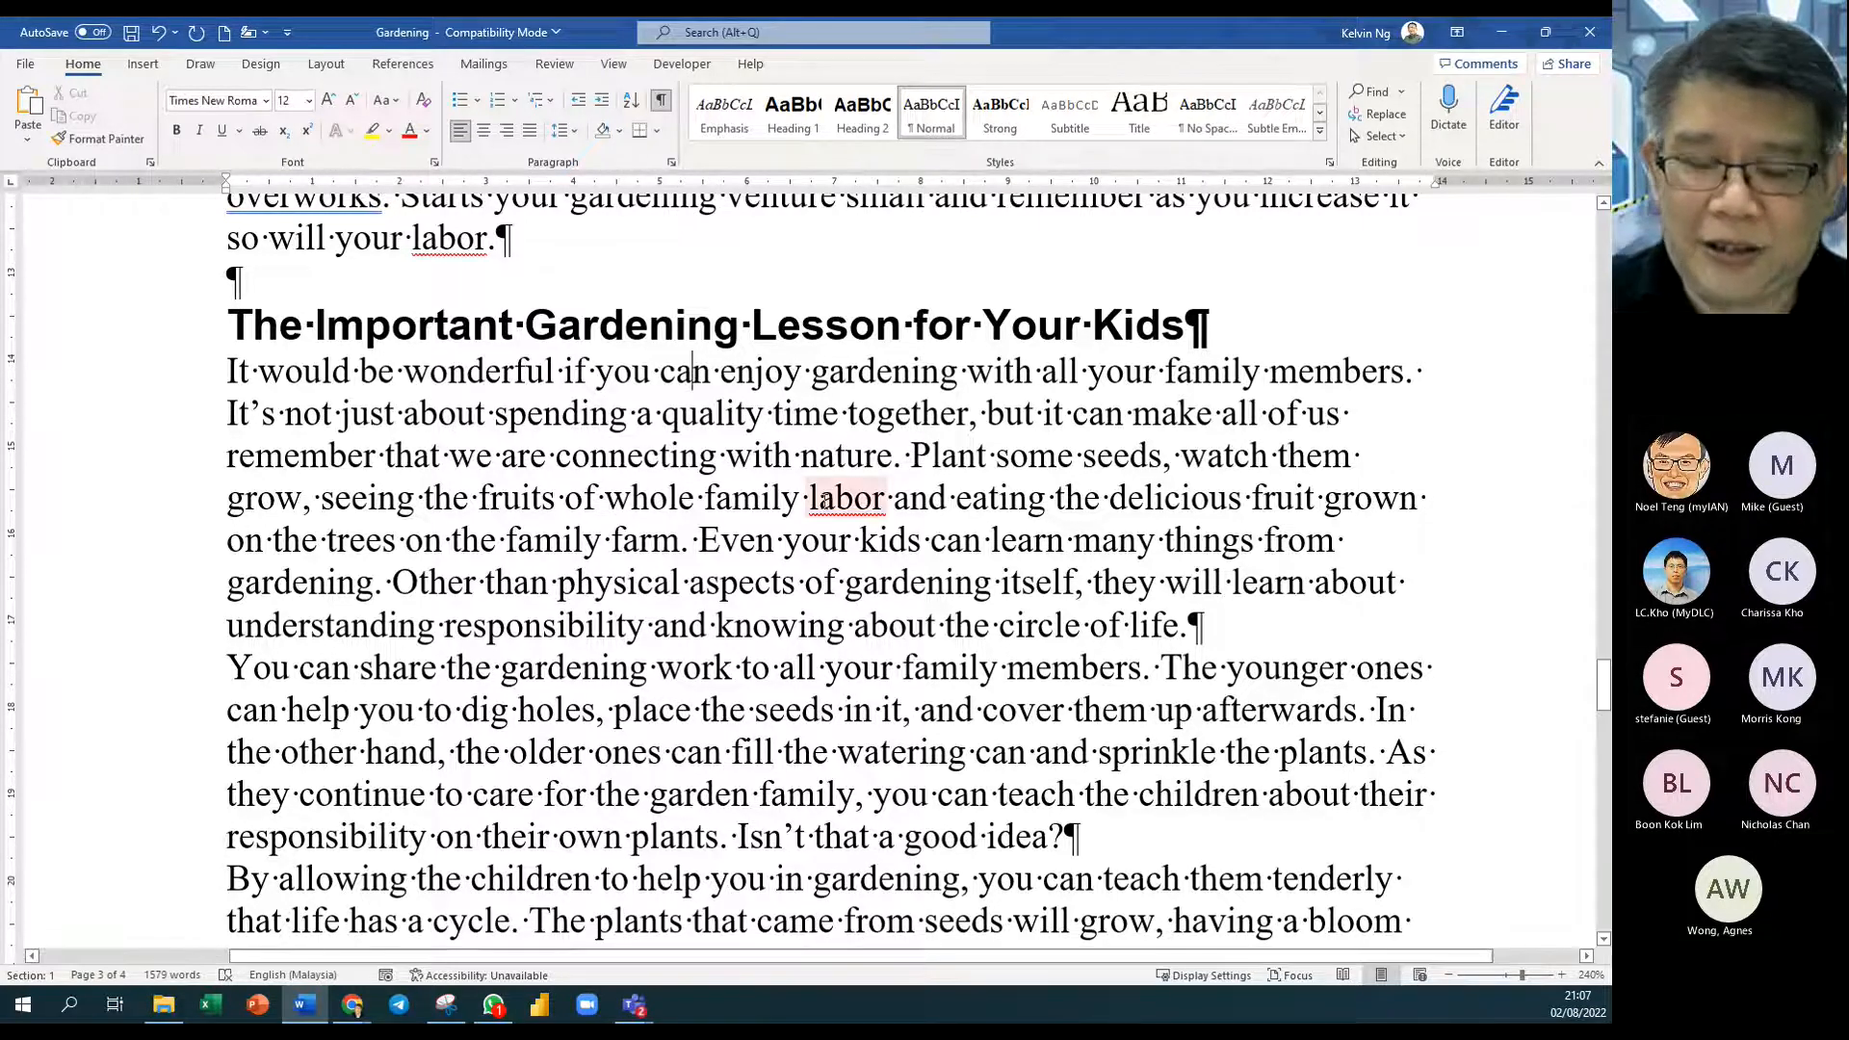
pyautogui.scroll(-2, 955, 591)
pyautogui.scroll(2, 335, 412)
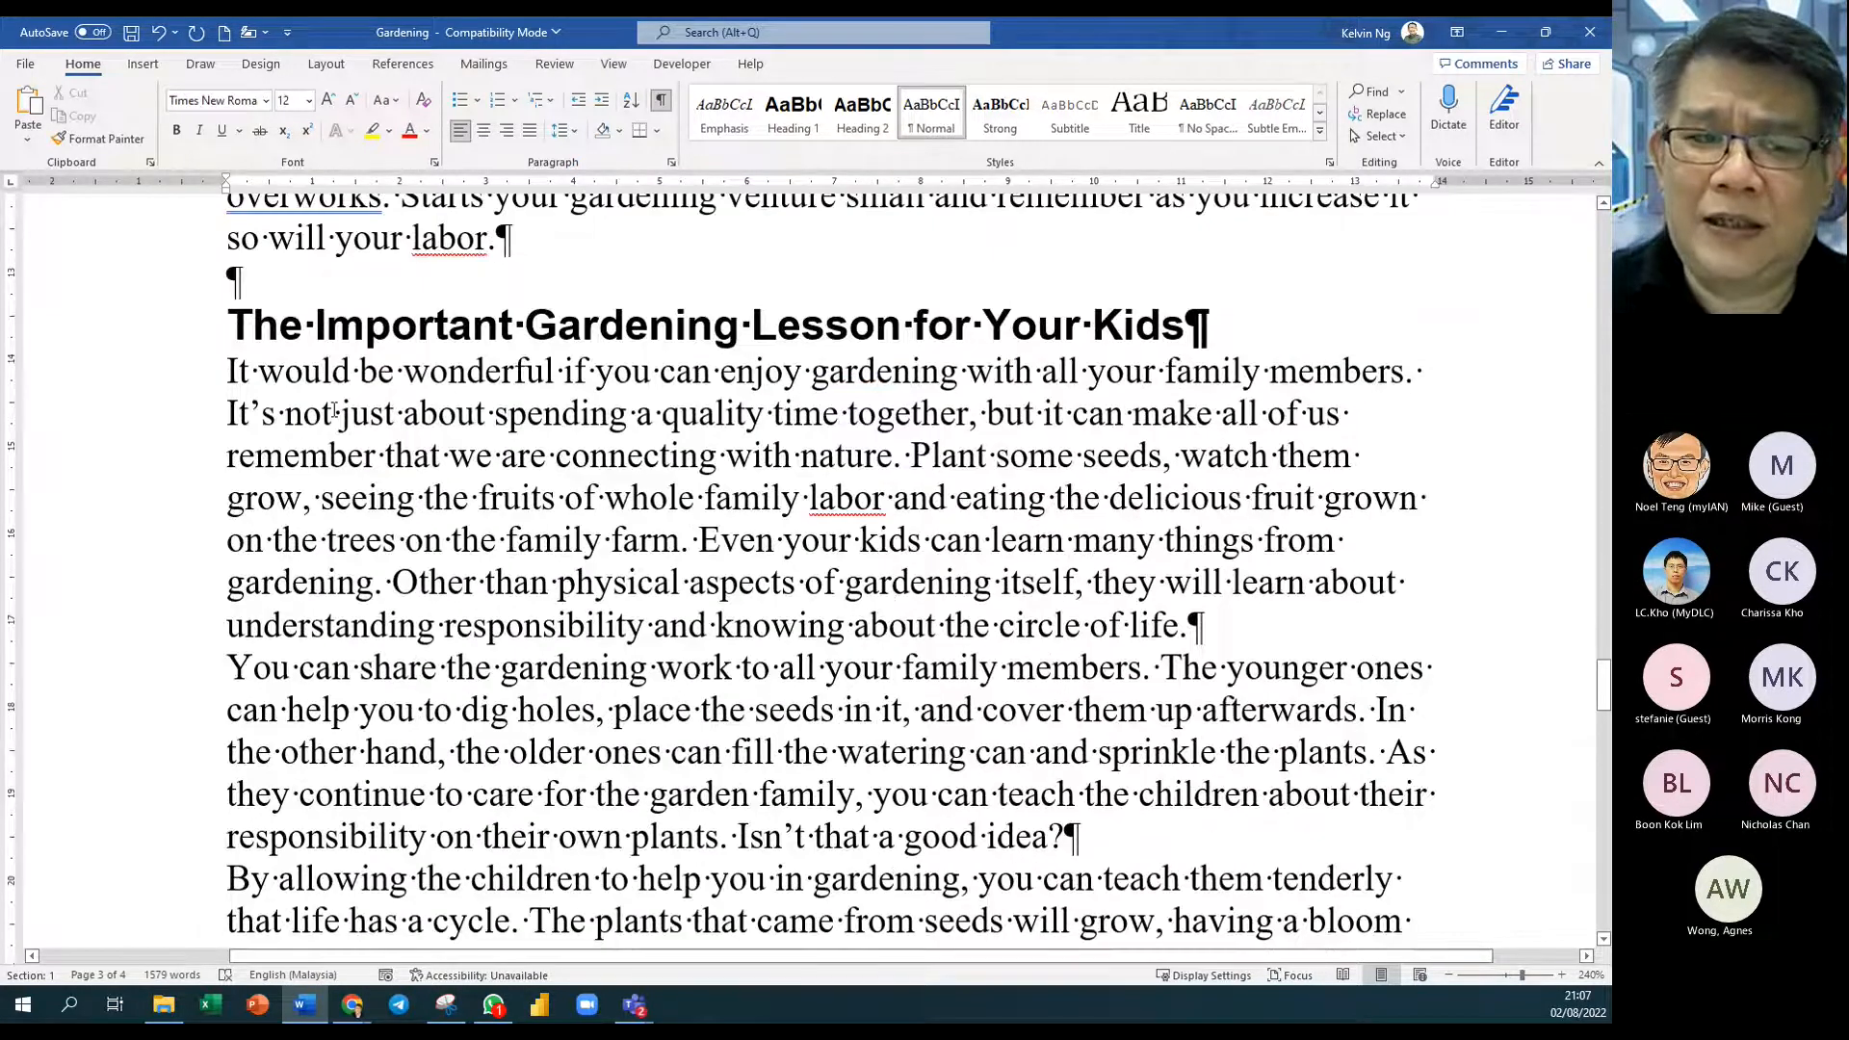
pyautogui.doubleClick(390, 326)
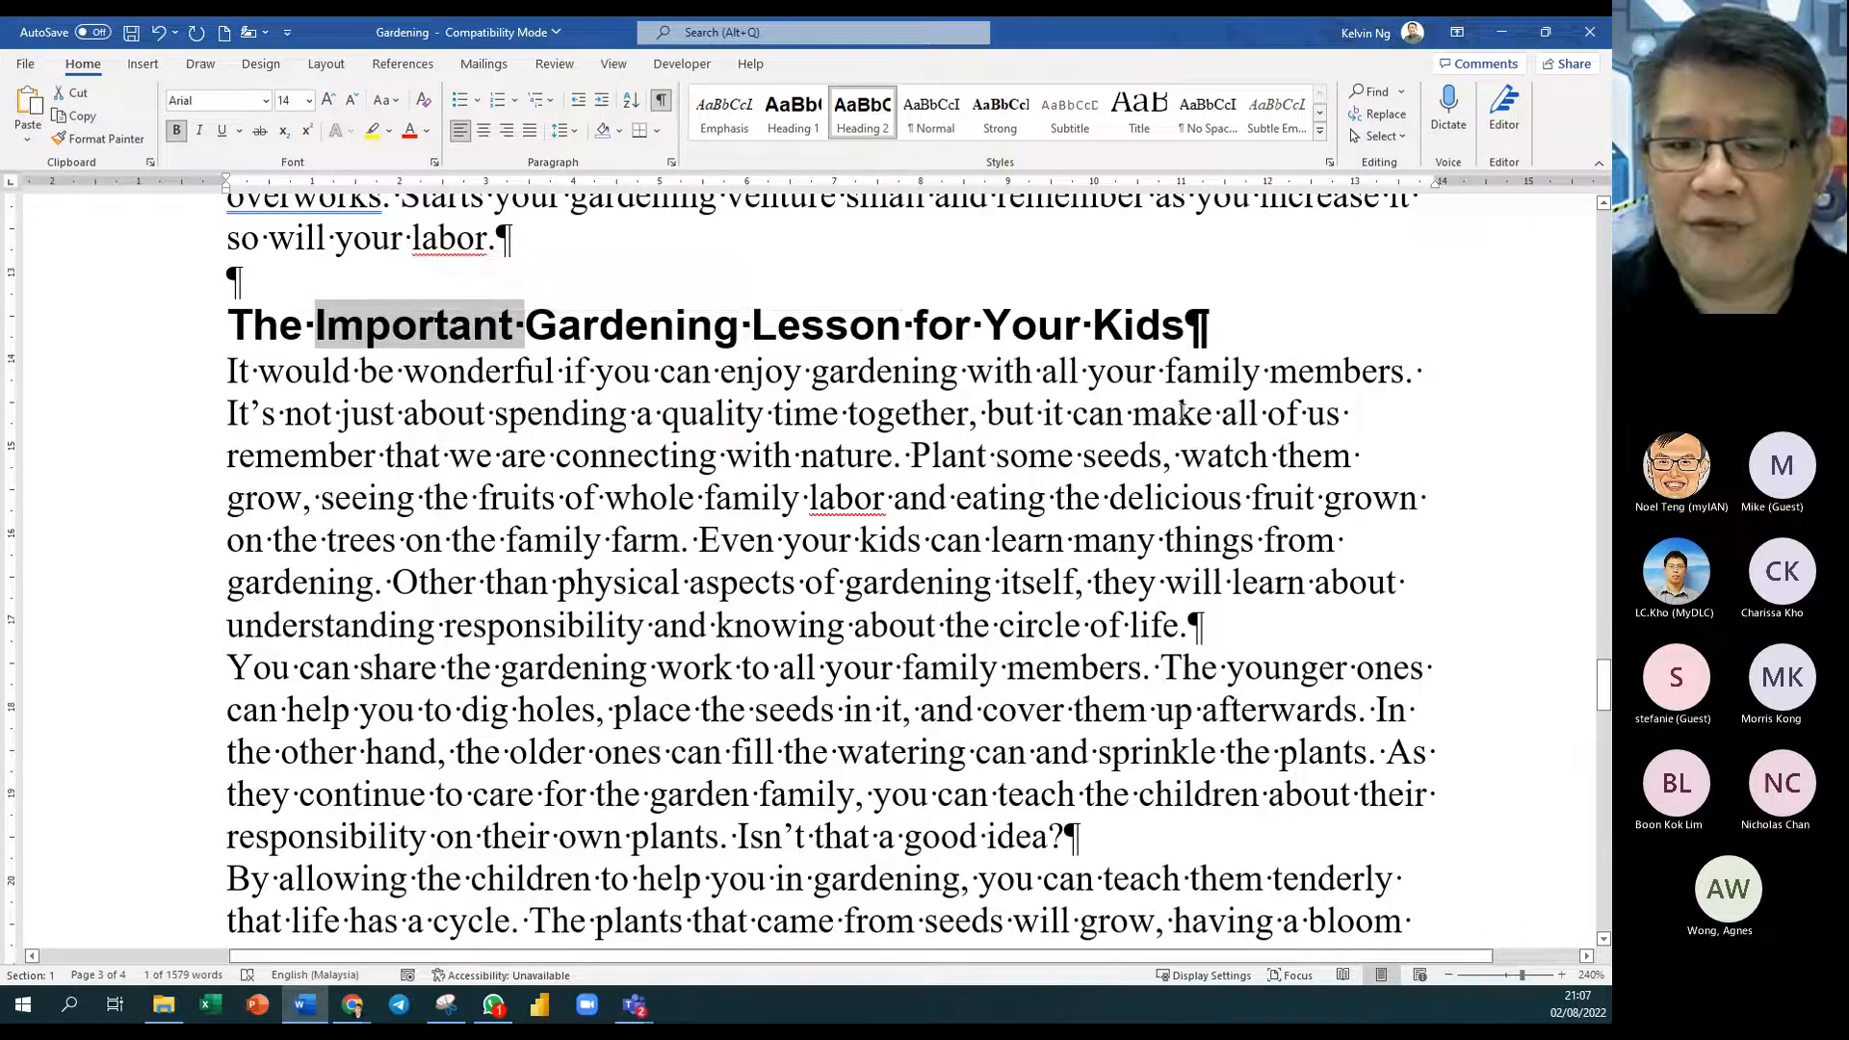
pyautogui.doubleClick(884, 372)
pyautogui.moveTo(884, 372); pyautogui.dragTo(888, 671)
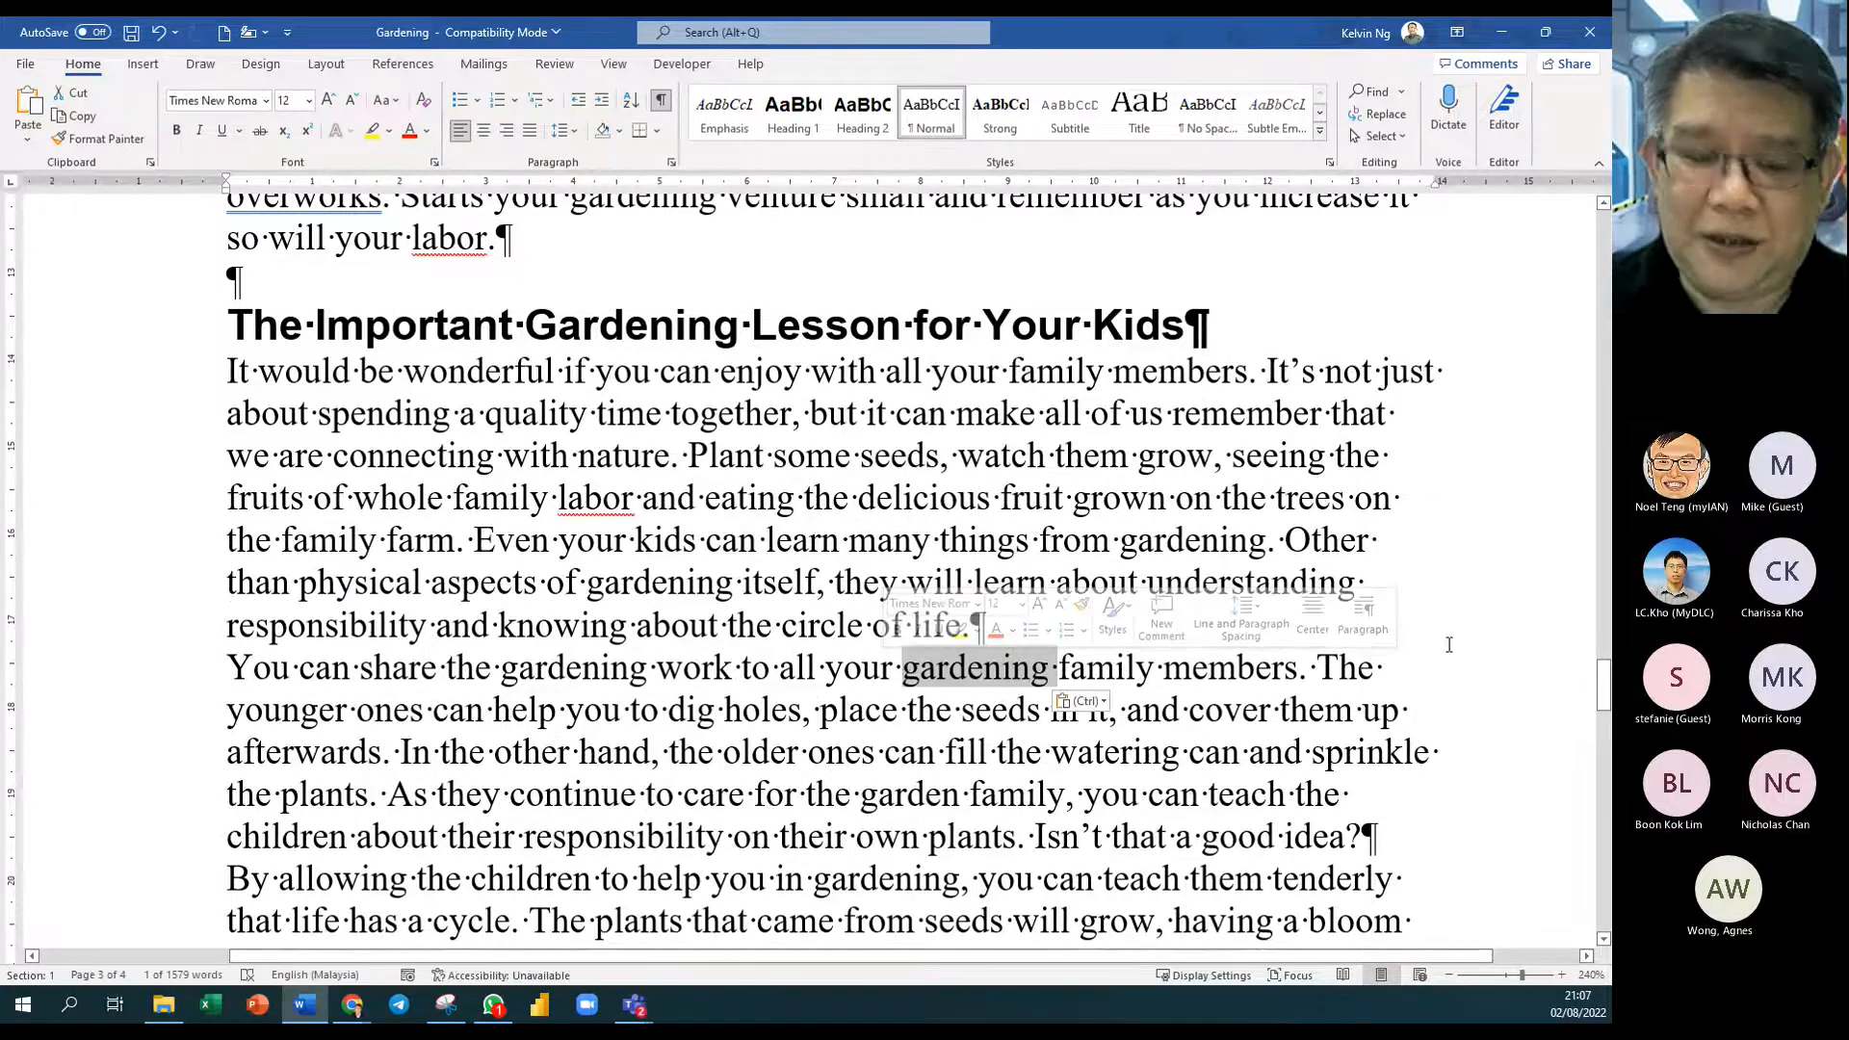
pyautogui.hotkey('ctrl', 'z')
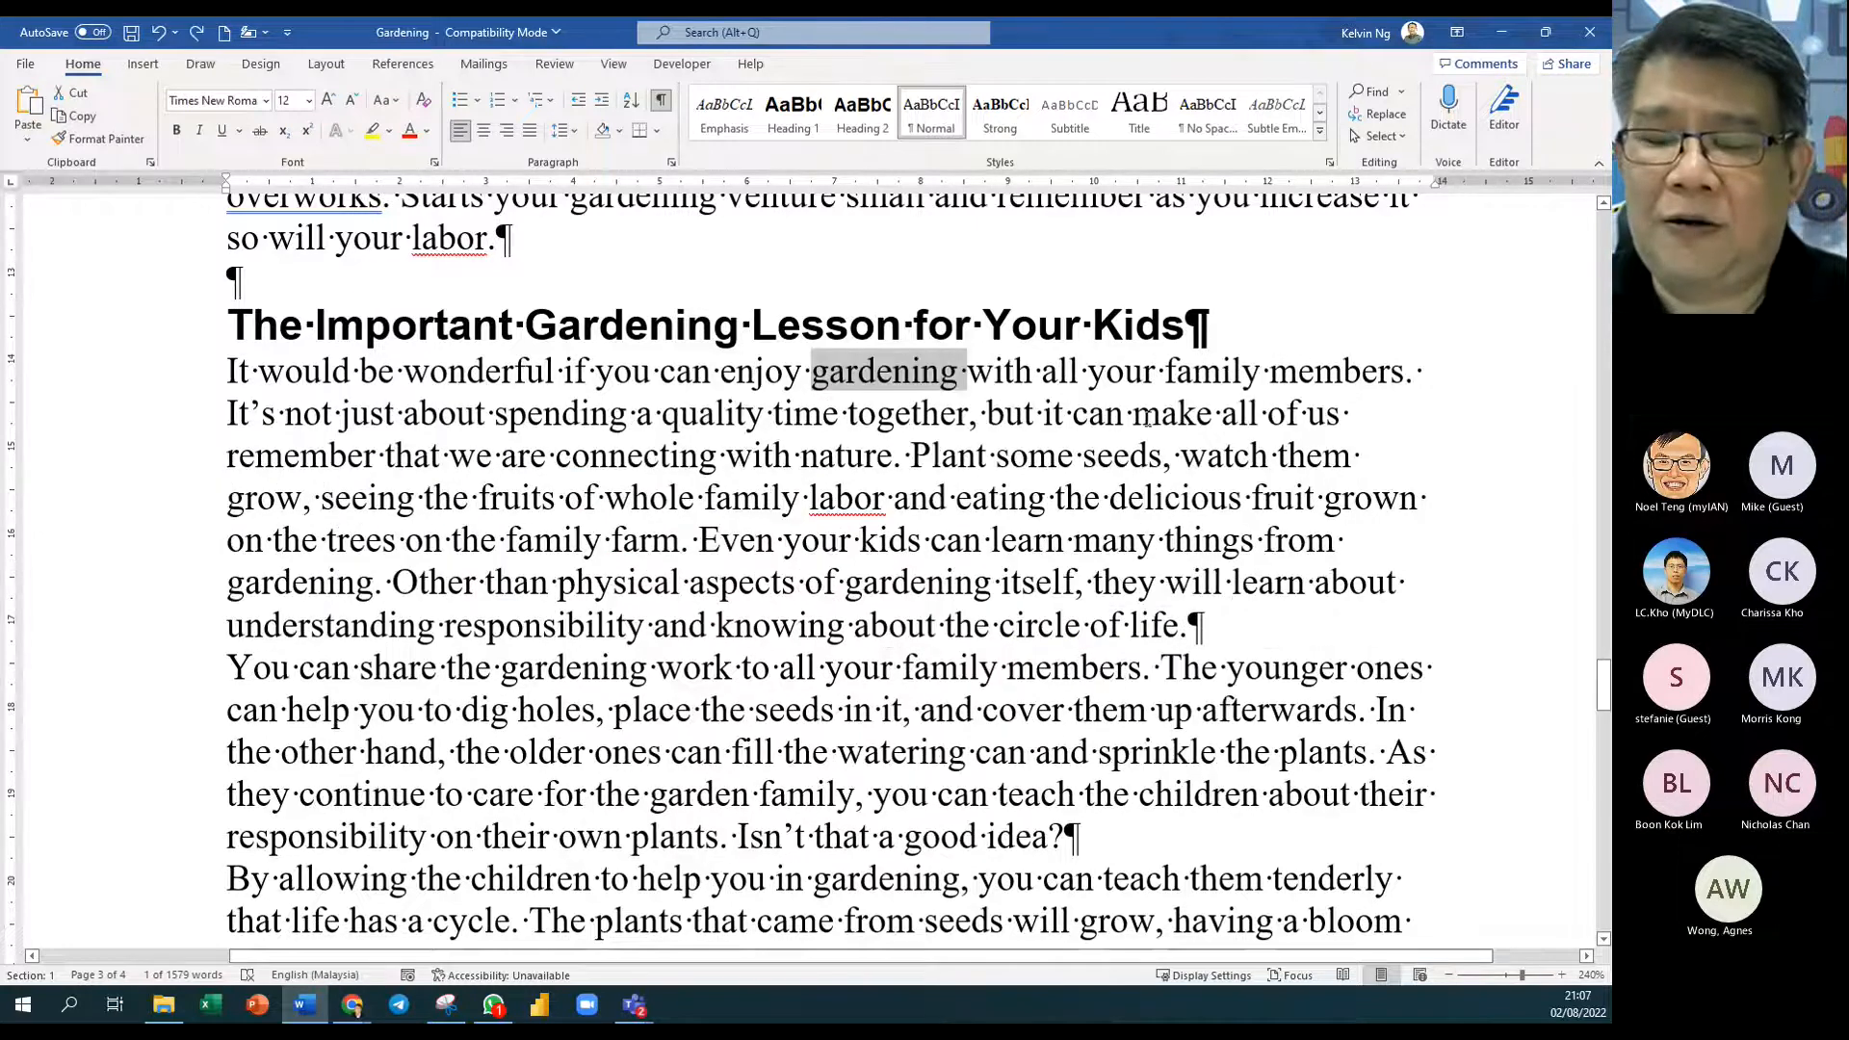
# Step: Move the whole paragraph starting "Don't forget to take some water" to just before the paragraph starting "Use a knee pads"
pyautogui.scroll(2, 984, 322)
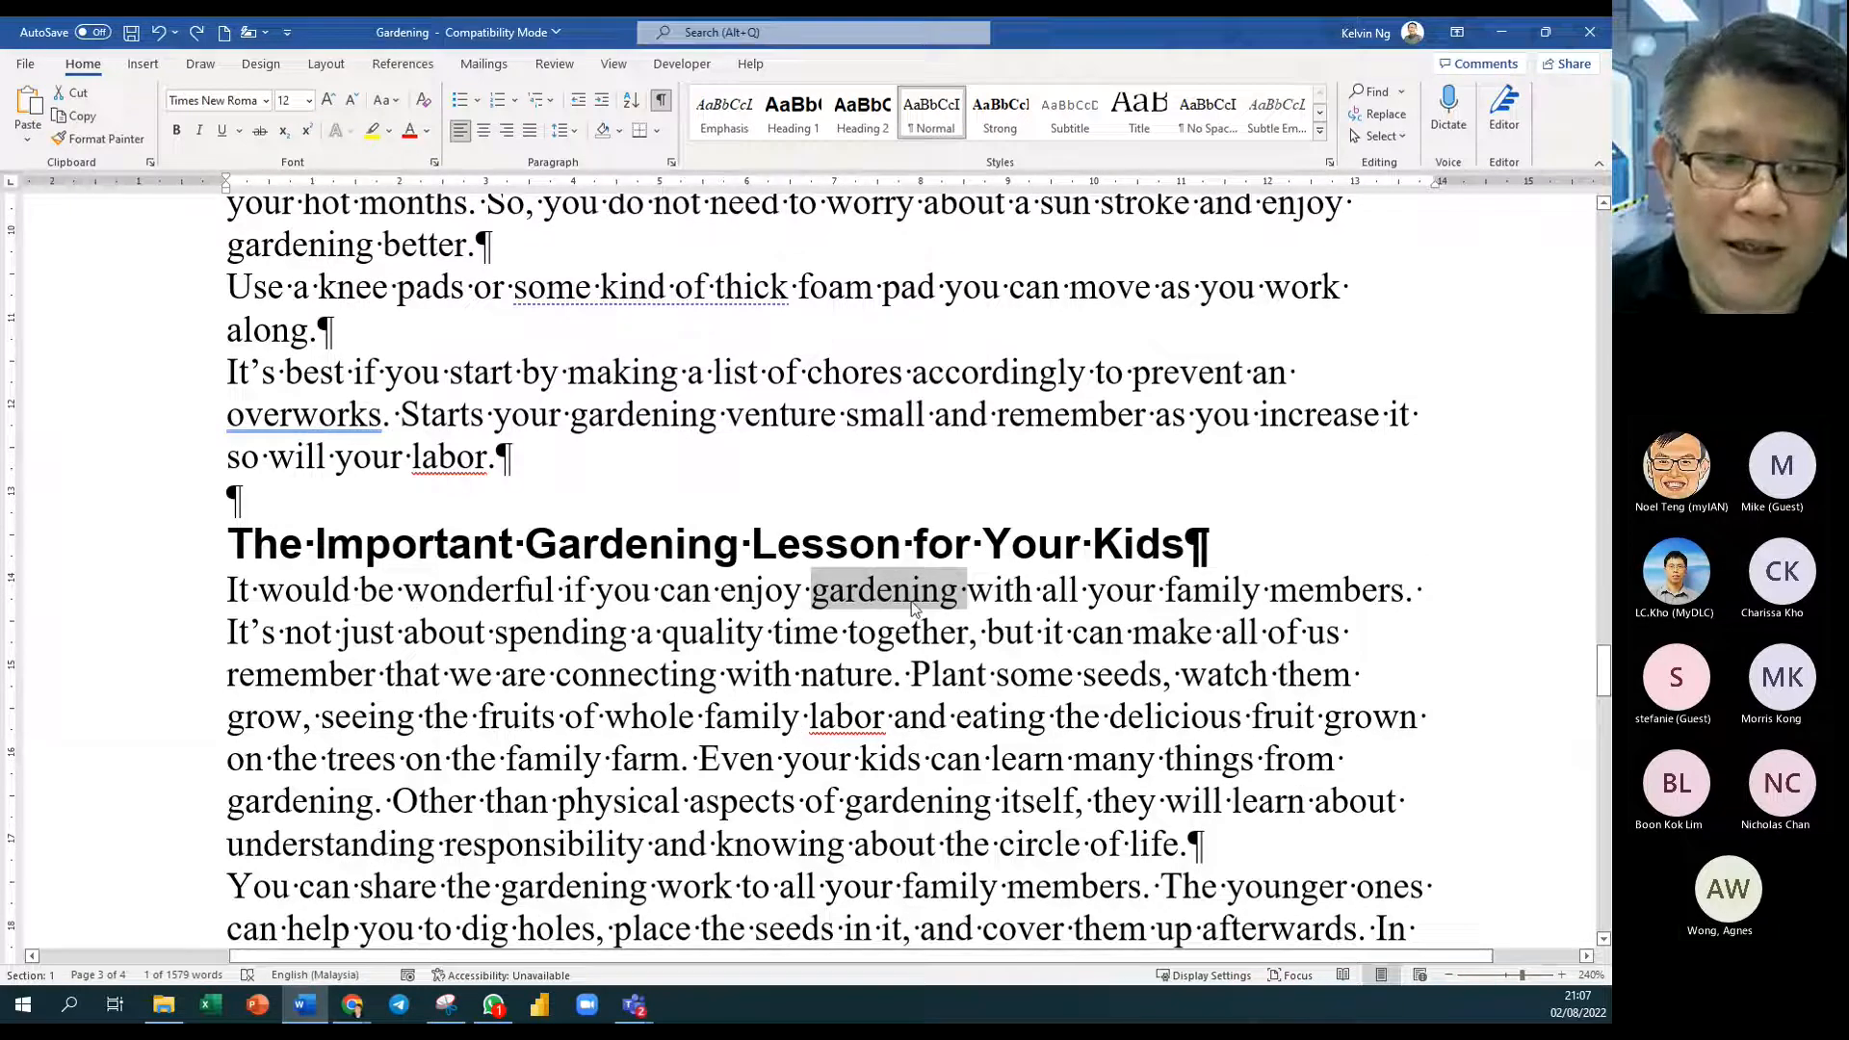
pyautogui.keyDown('ctrl'); pyautogui.scroll(-4, 911, 599); pyautogui.keyUp('ctrl')
pyautogui.scroll(4, 912, 606)
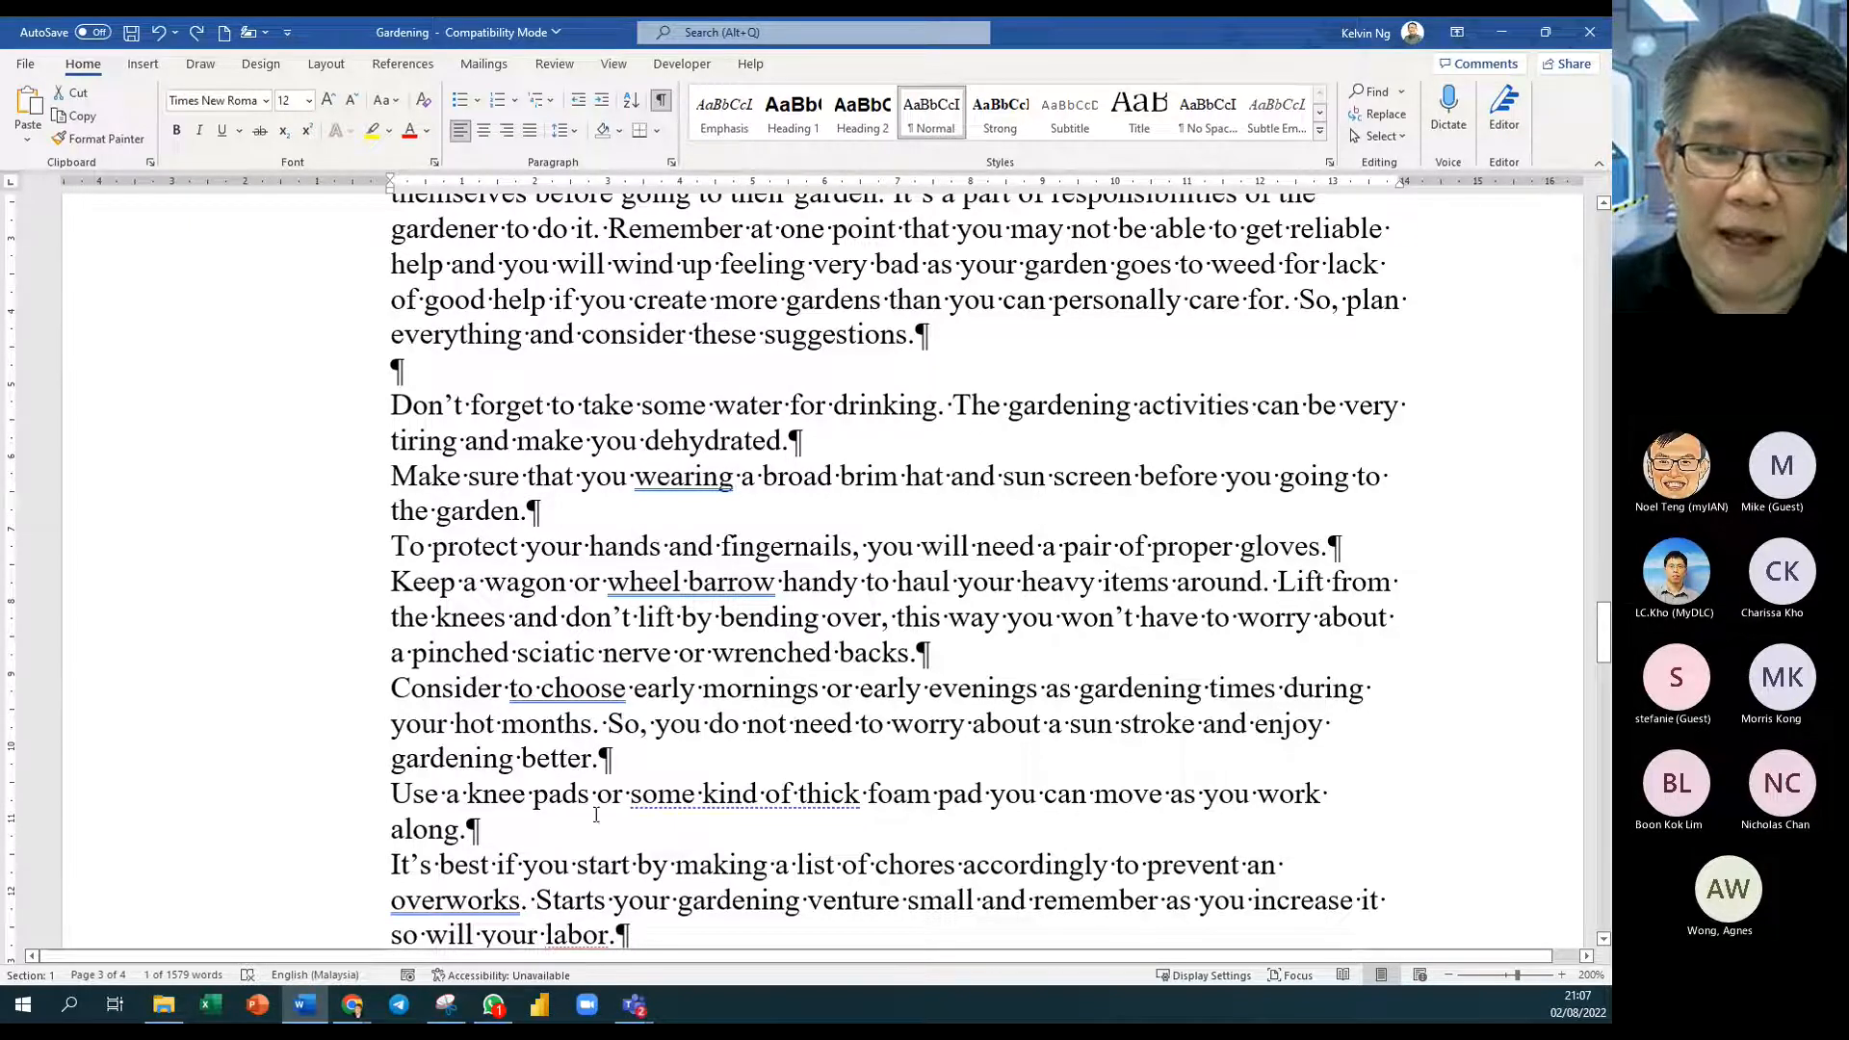
pyautogui.doubleClick(339, 424)
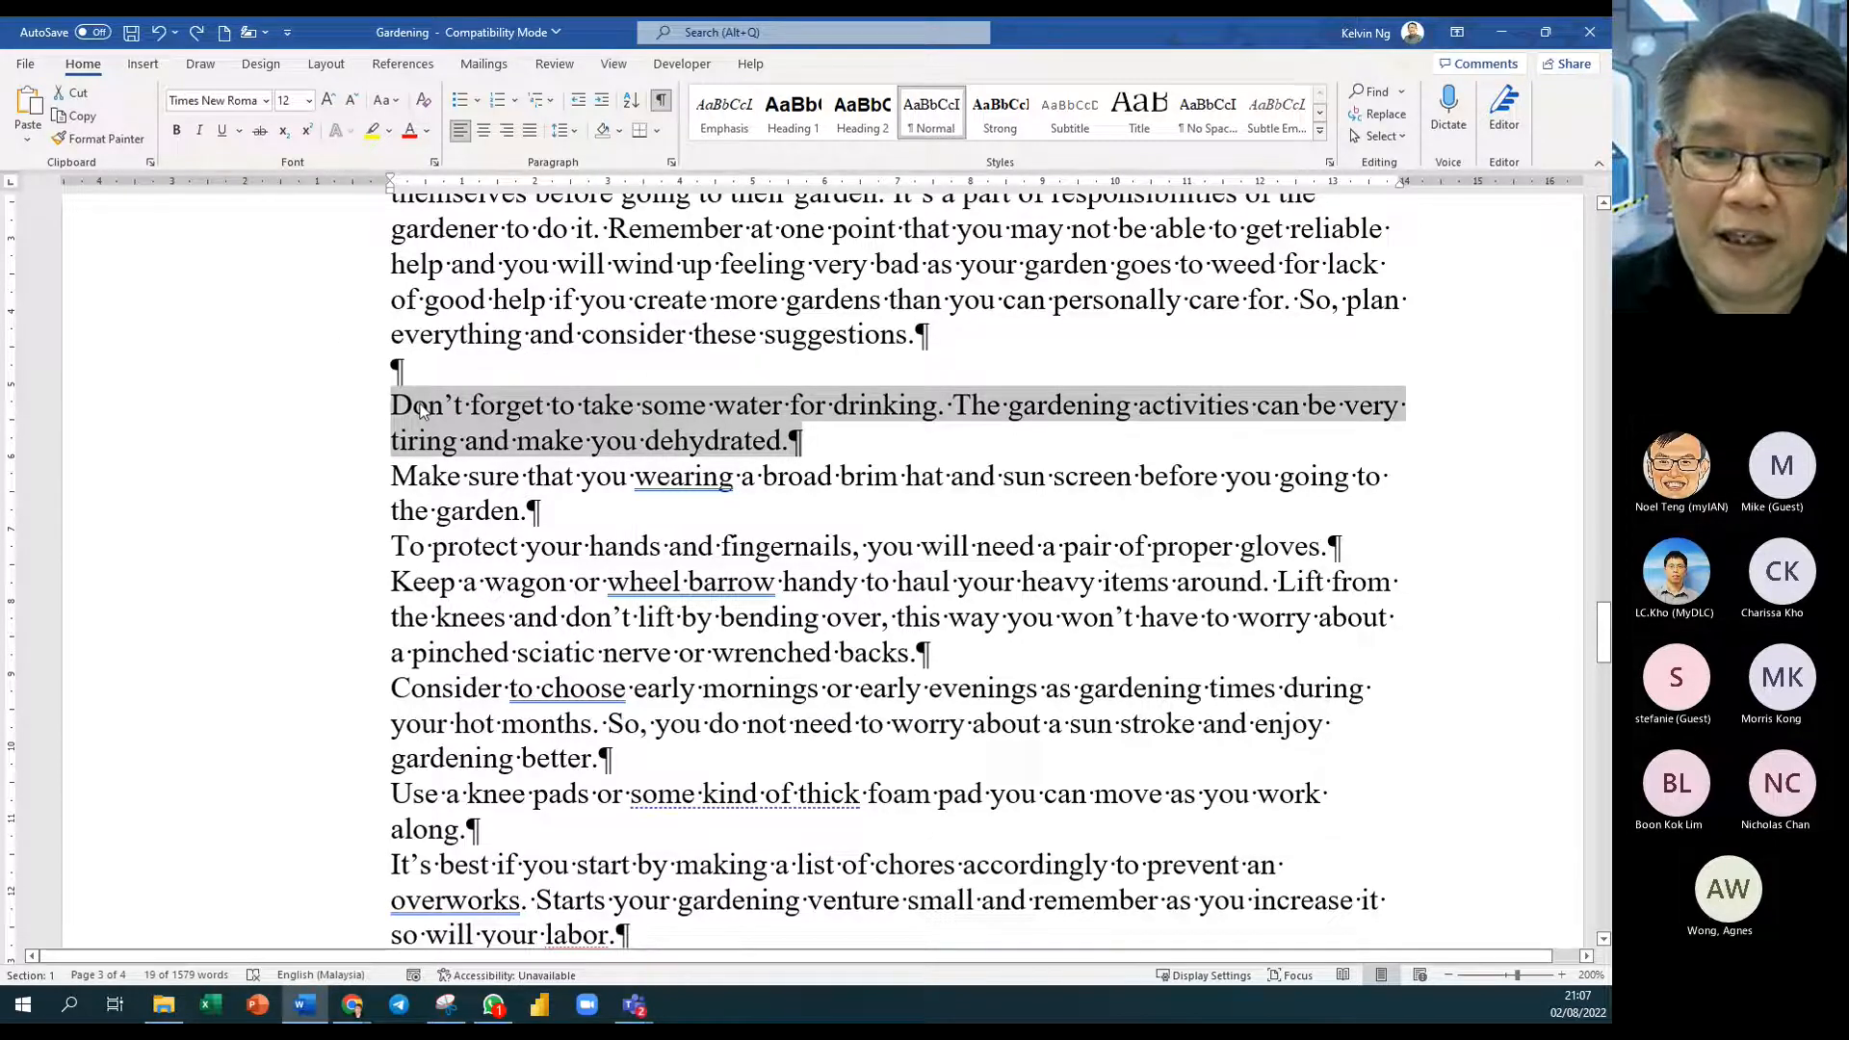
pyautogui.moveTo(420, 409); pyautogui.dragTo(420, 800)
pyautogui.click(855, 745)
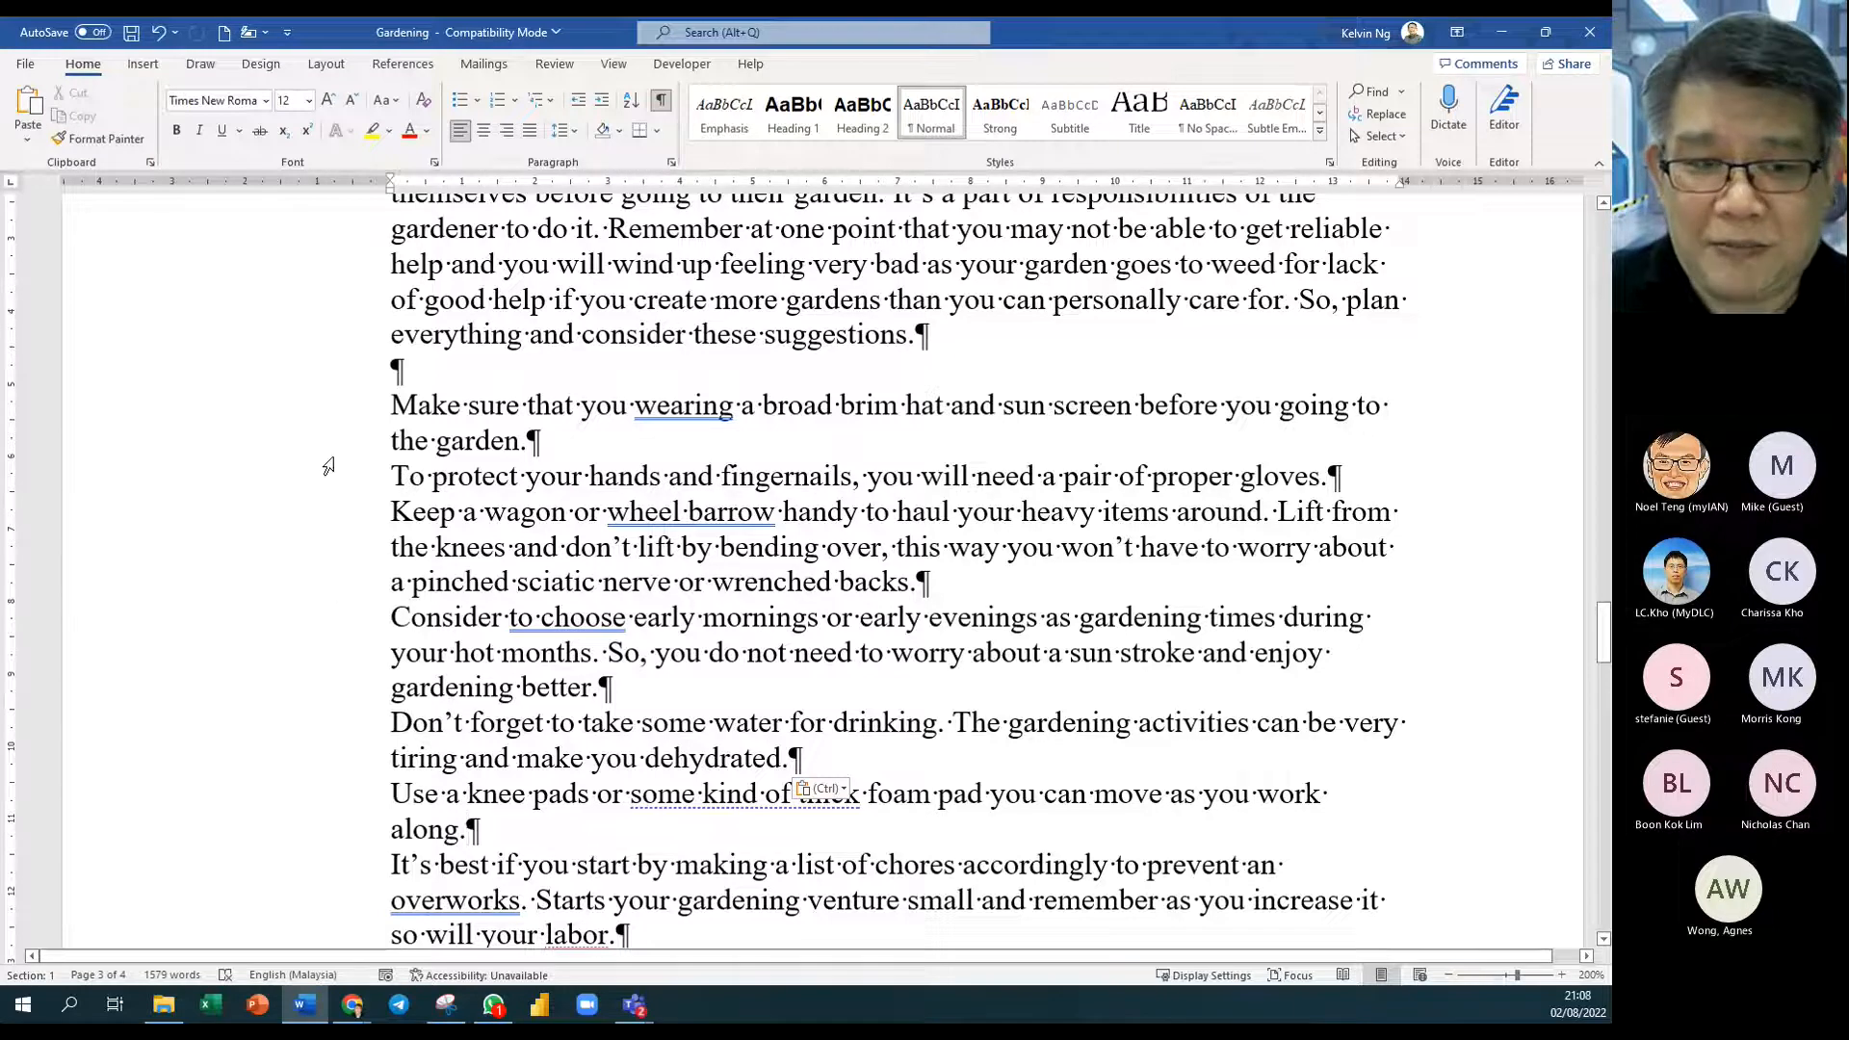
# Step: Move the paragraph starting "Make sure that you wearing" to just before the "Don't forget to take some water" paragraph and clear the selection
pyautogui.doubleClick(315, 422)
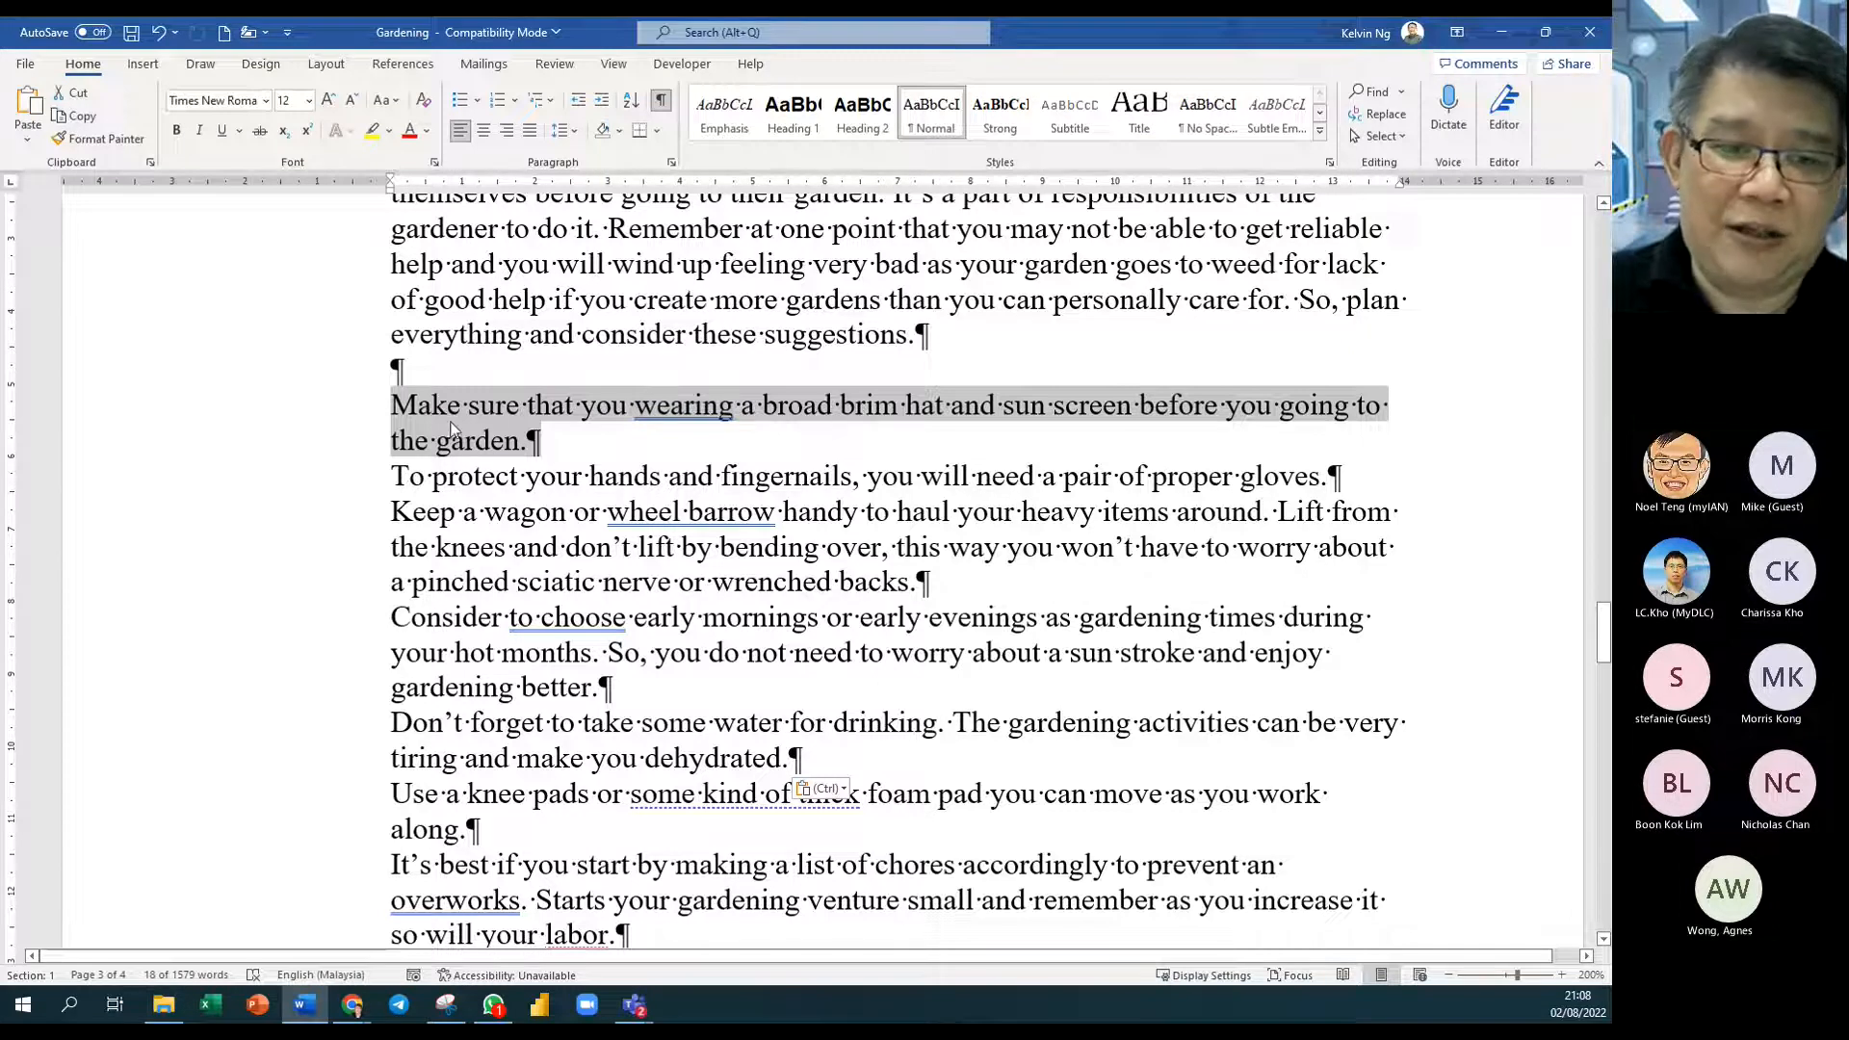
pyautogui.moveTo(432, 414); pyautogui.dragTo(400, 736)
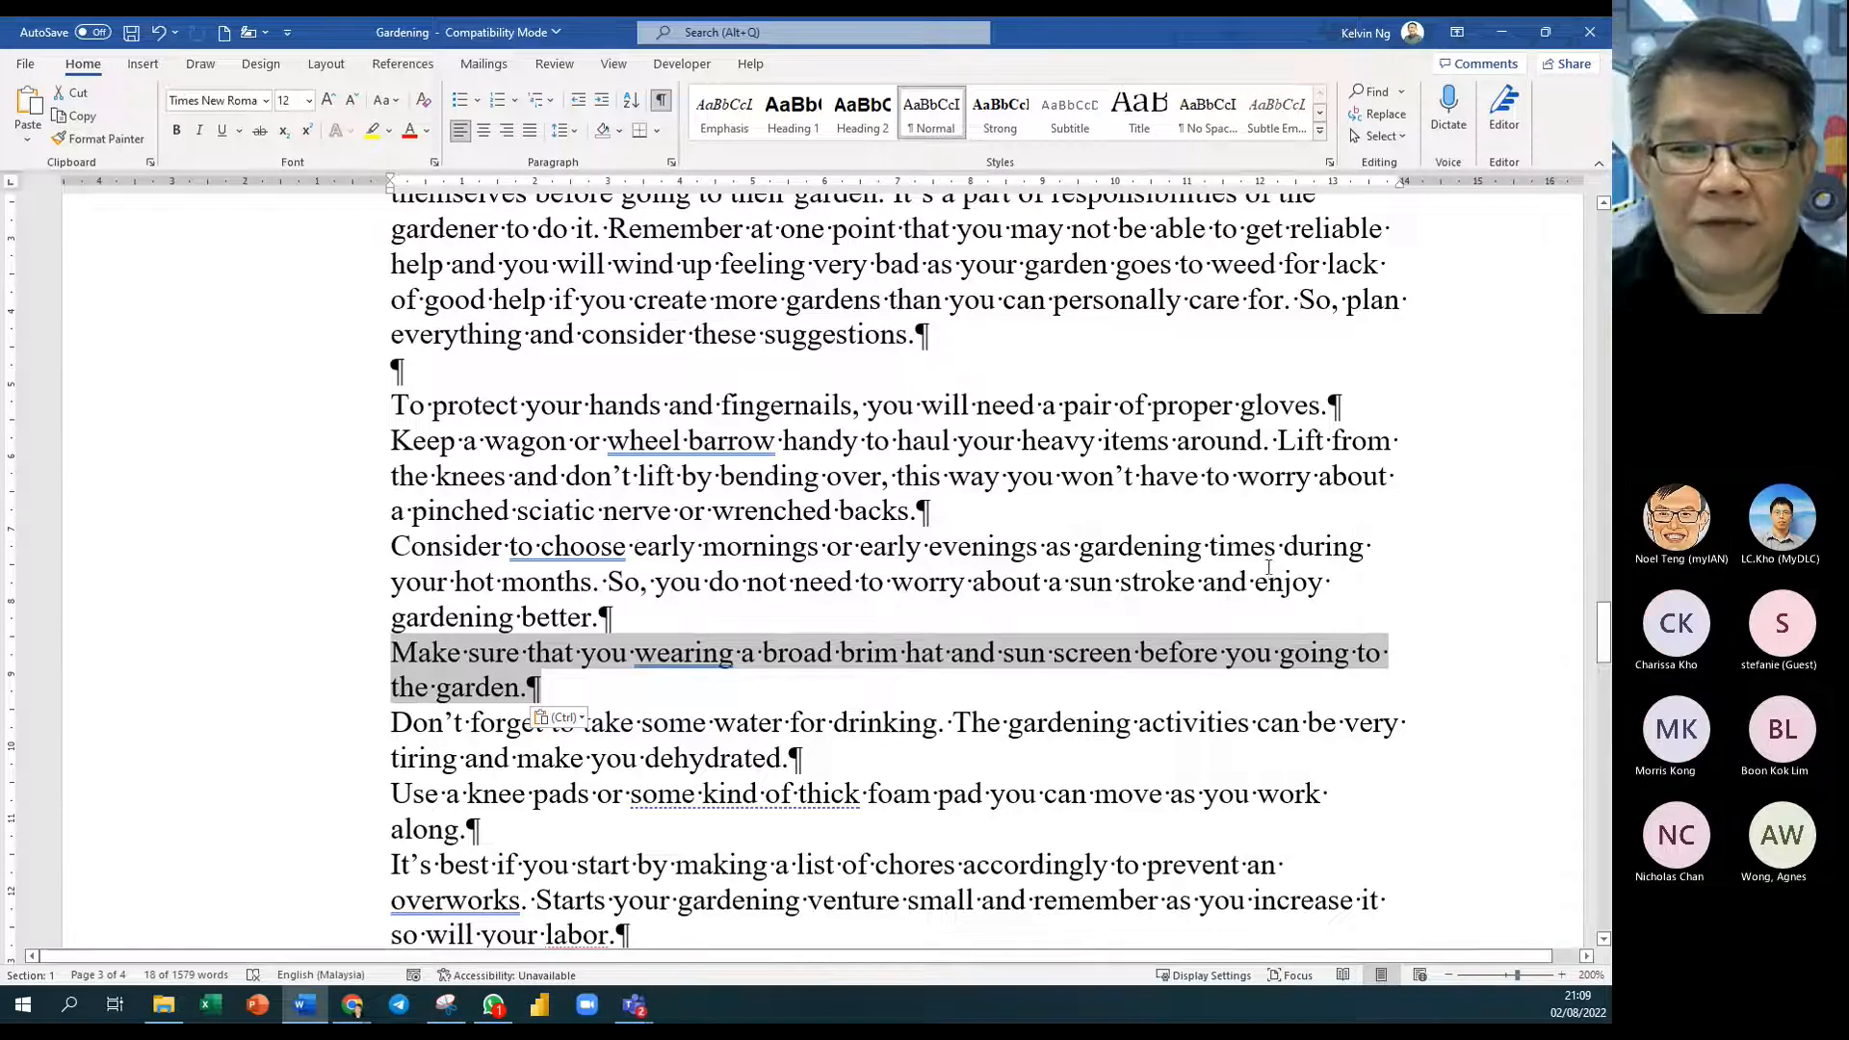
pyautogui.click(1010, 520)
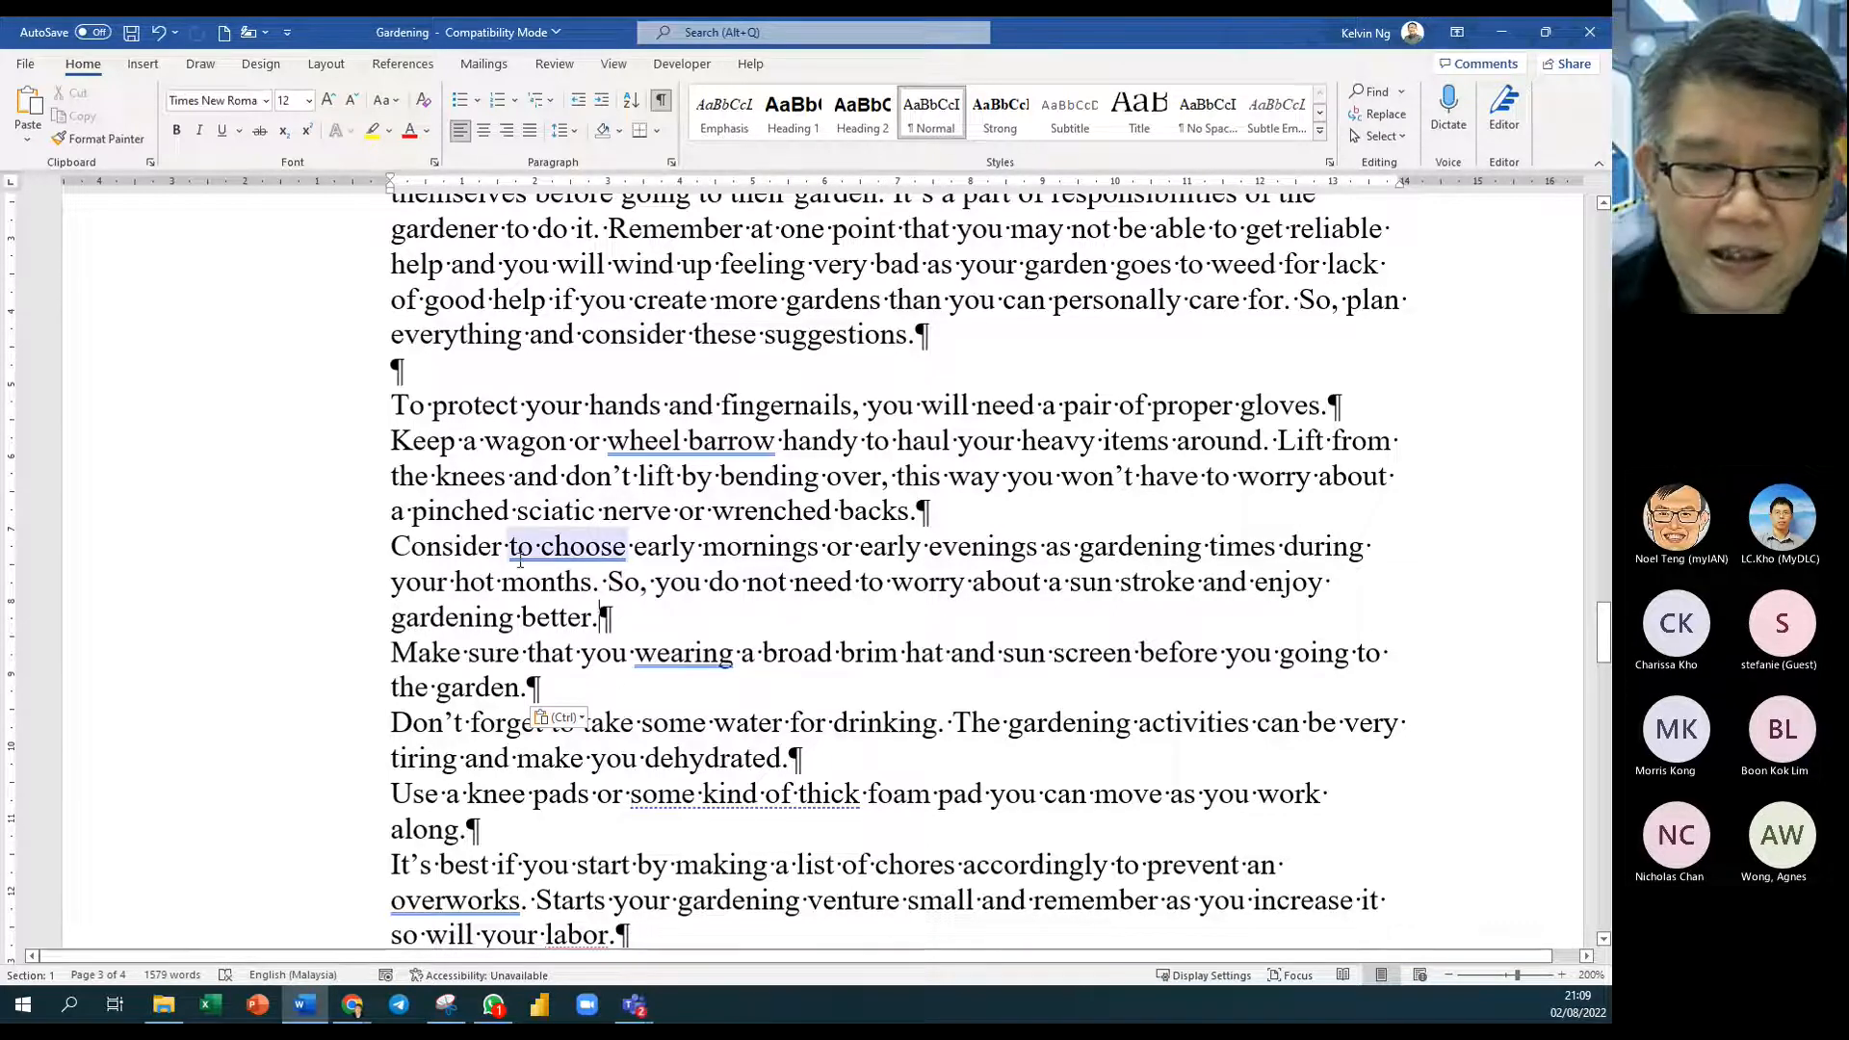
# Step: Select the whole "Consider to choose early mornings" paragraph, its last line alone, and the whole paragraph again, and place the cursor at its start
pyautogui.tripleClick(438, 585)
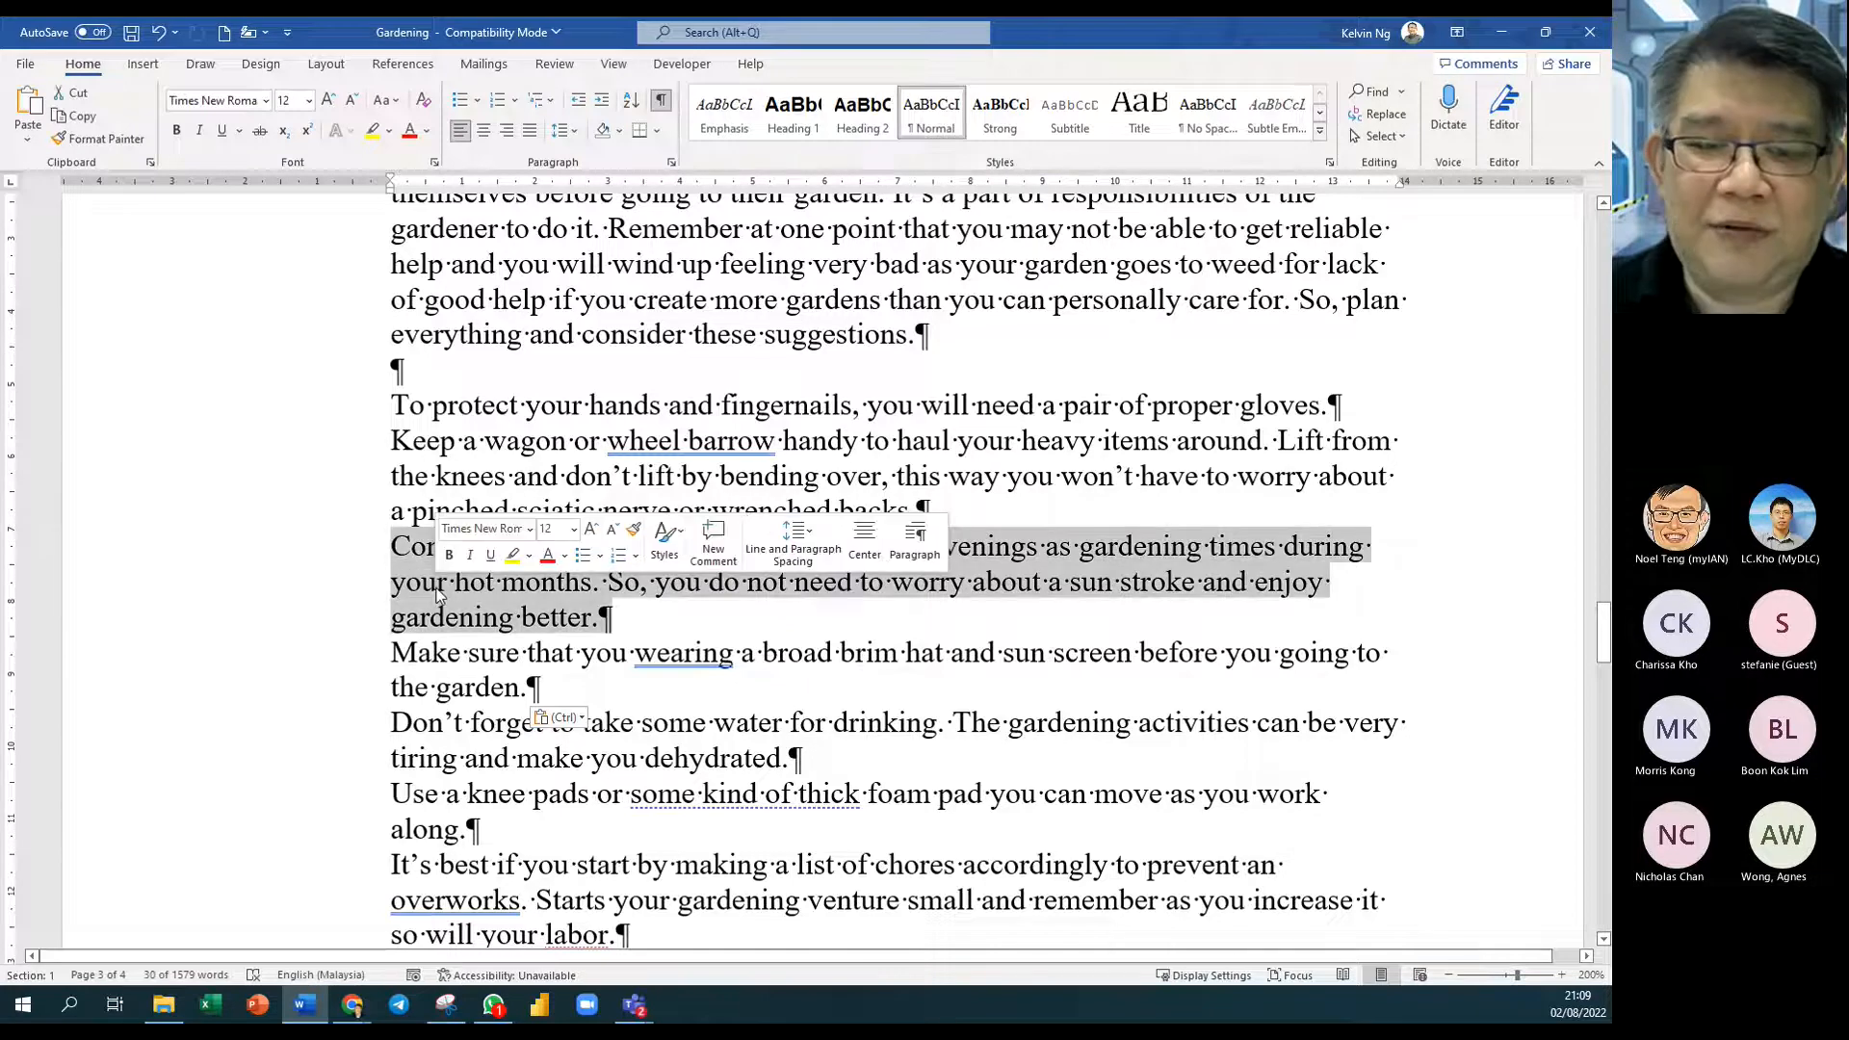
pyautogui.click(142, 634)
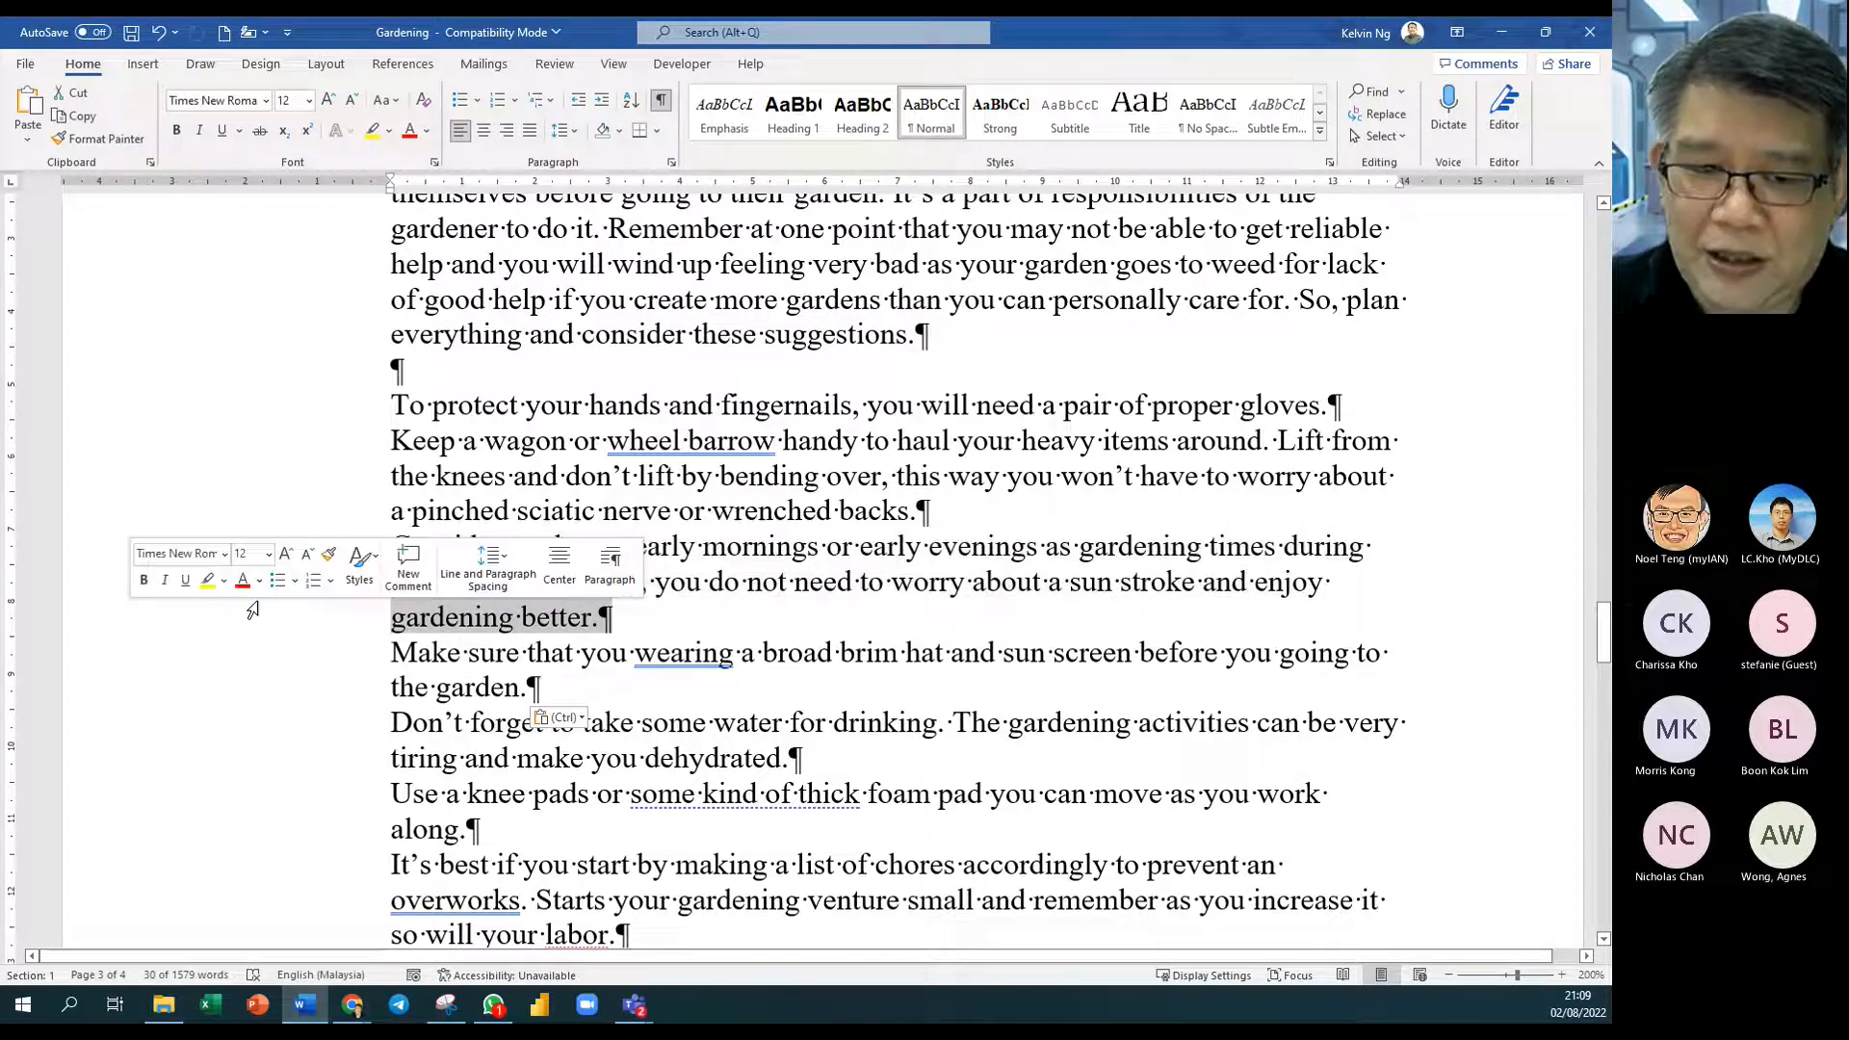
pyautogui.tripleClick(831, 590)
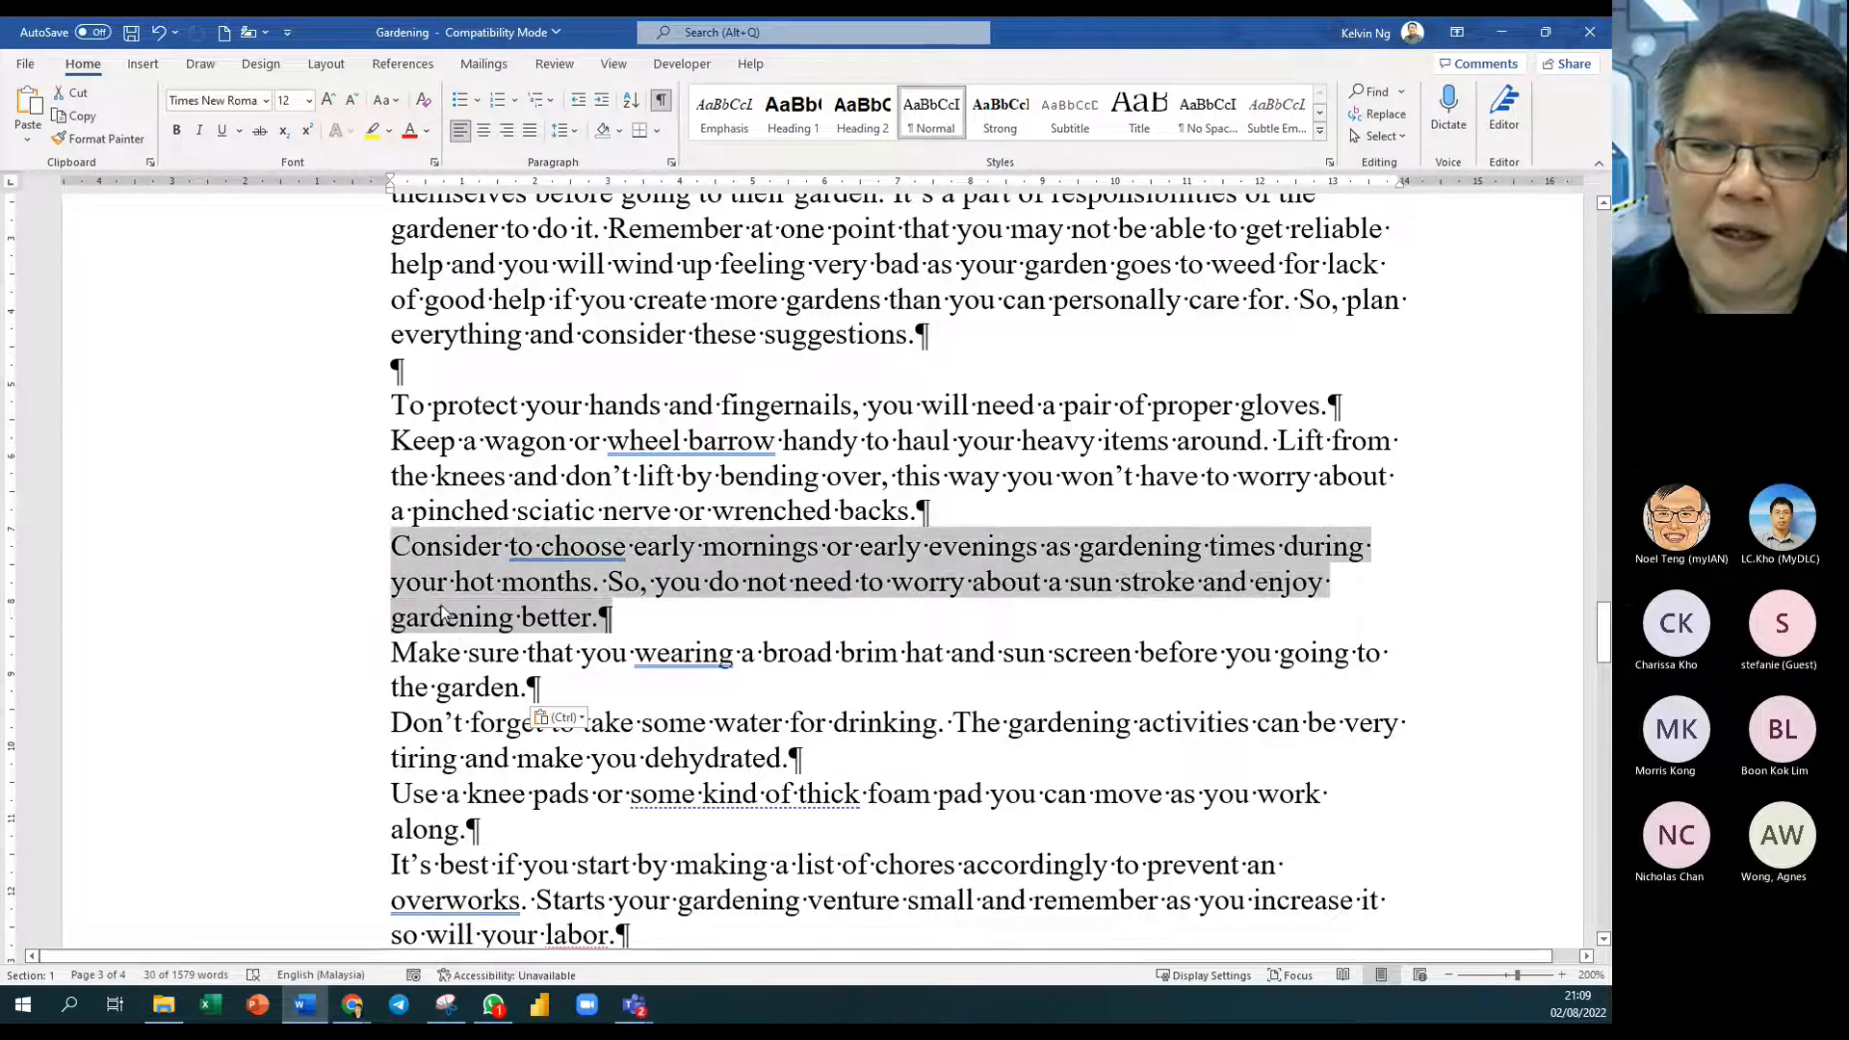
pyautogui.doubleClick(287, 589)
pyautogui.moveTo(415, 590); pyautogui.dragTo(405, 547)
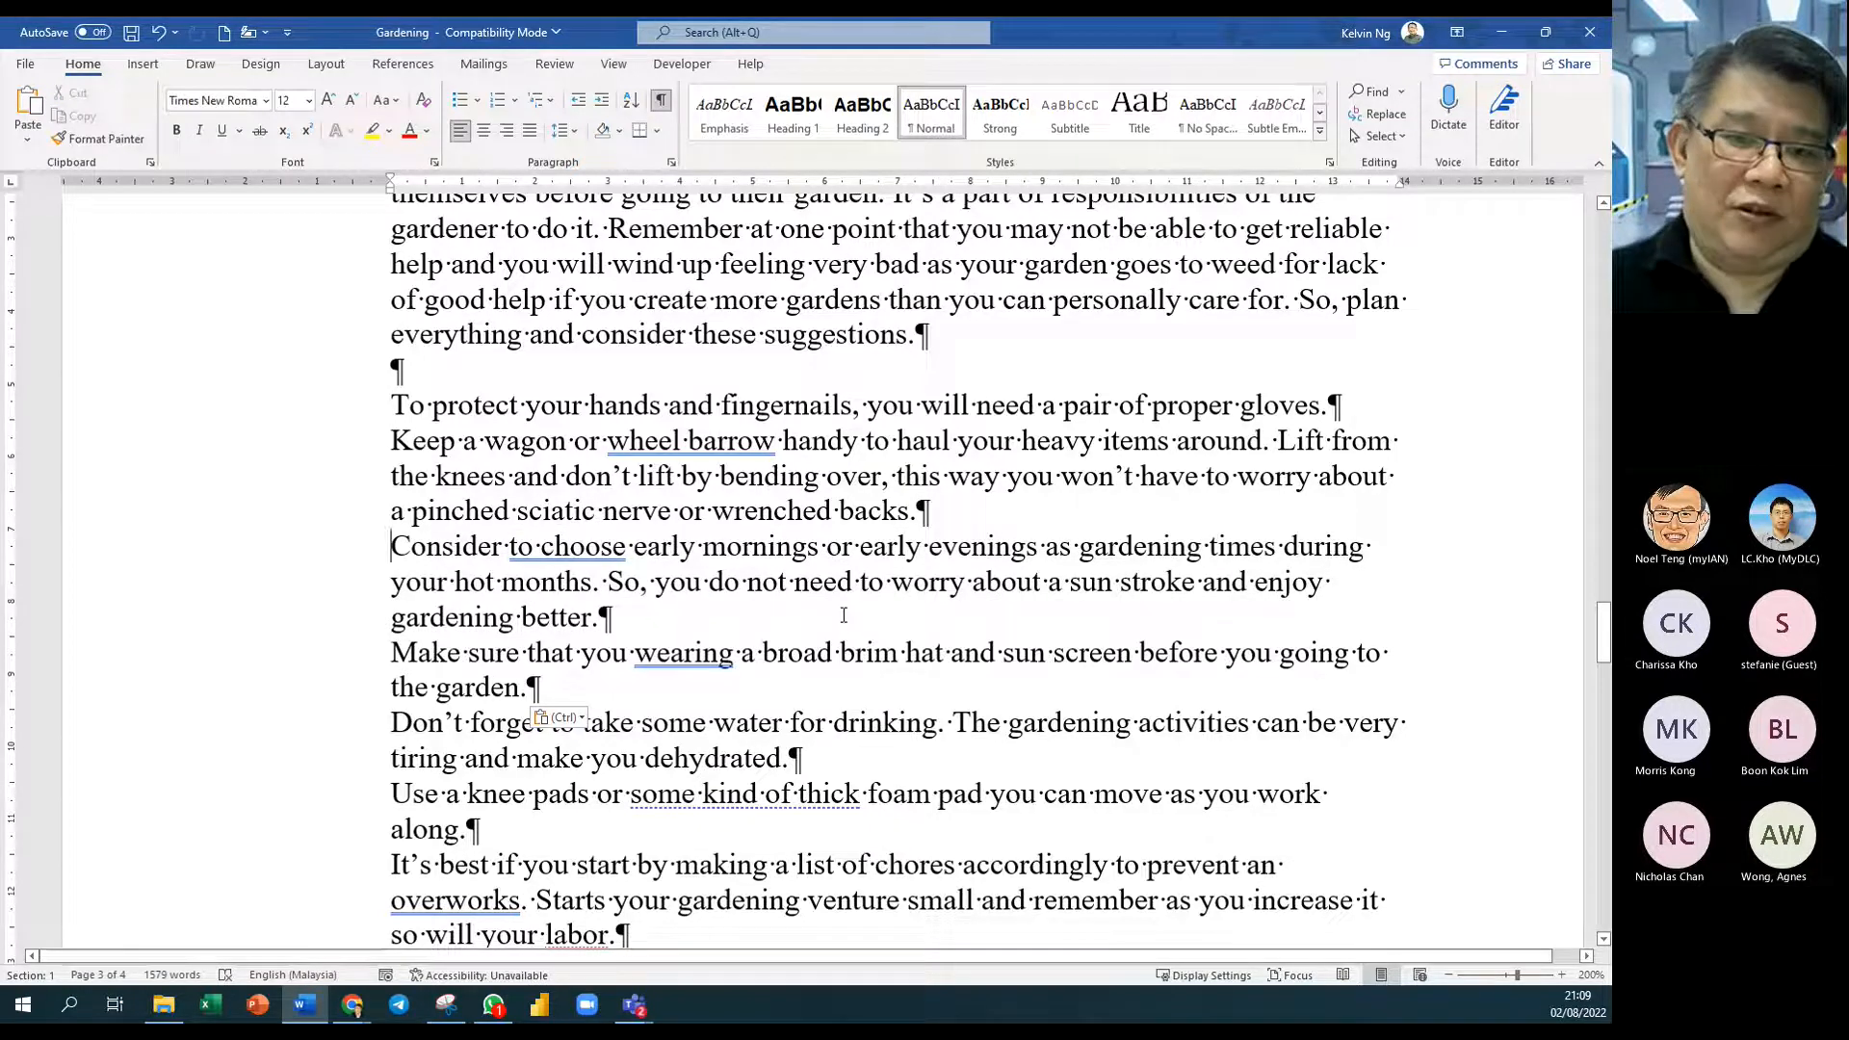
# Step: Delete the address lines beneath the "Gardening" title on the first page and draw a red arrow above "Tips for the Beginners"
pyautogui.scroll(5, 843, 615)
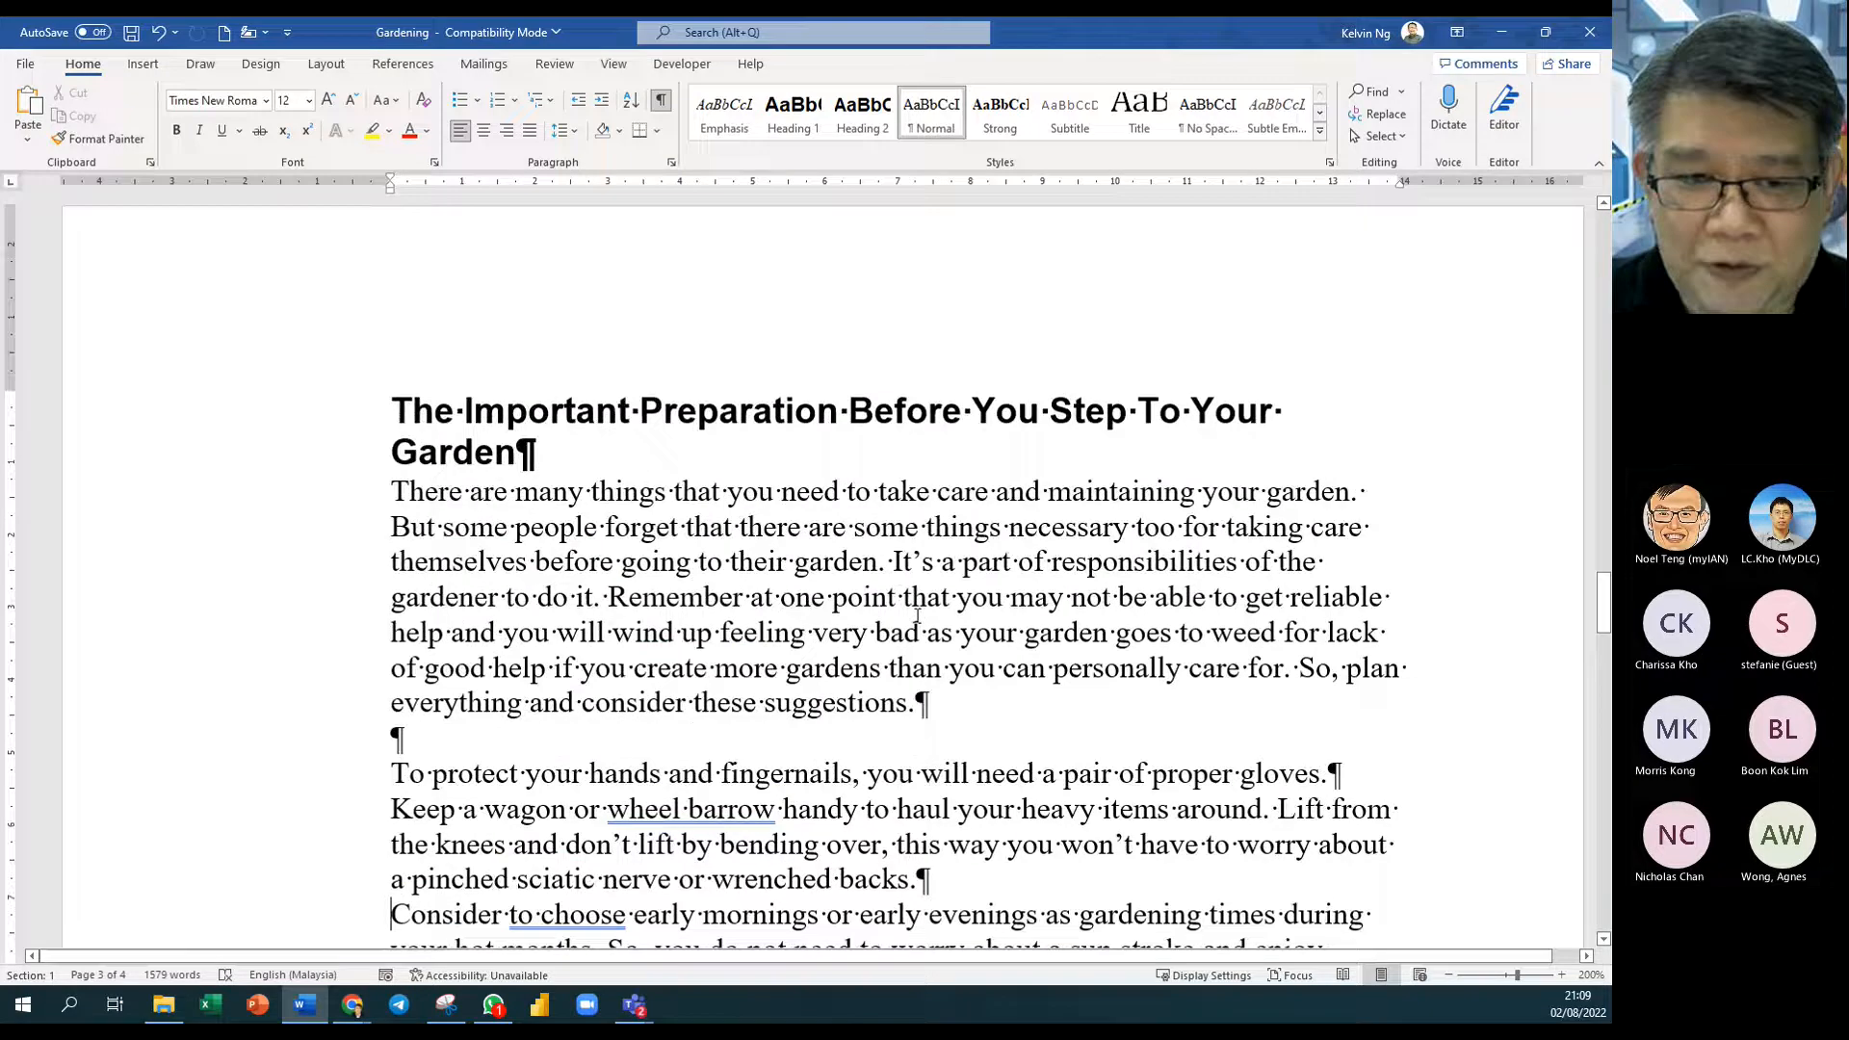
pyautogui.scroll(-1, 917, 616)
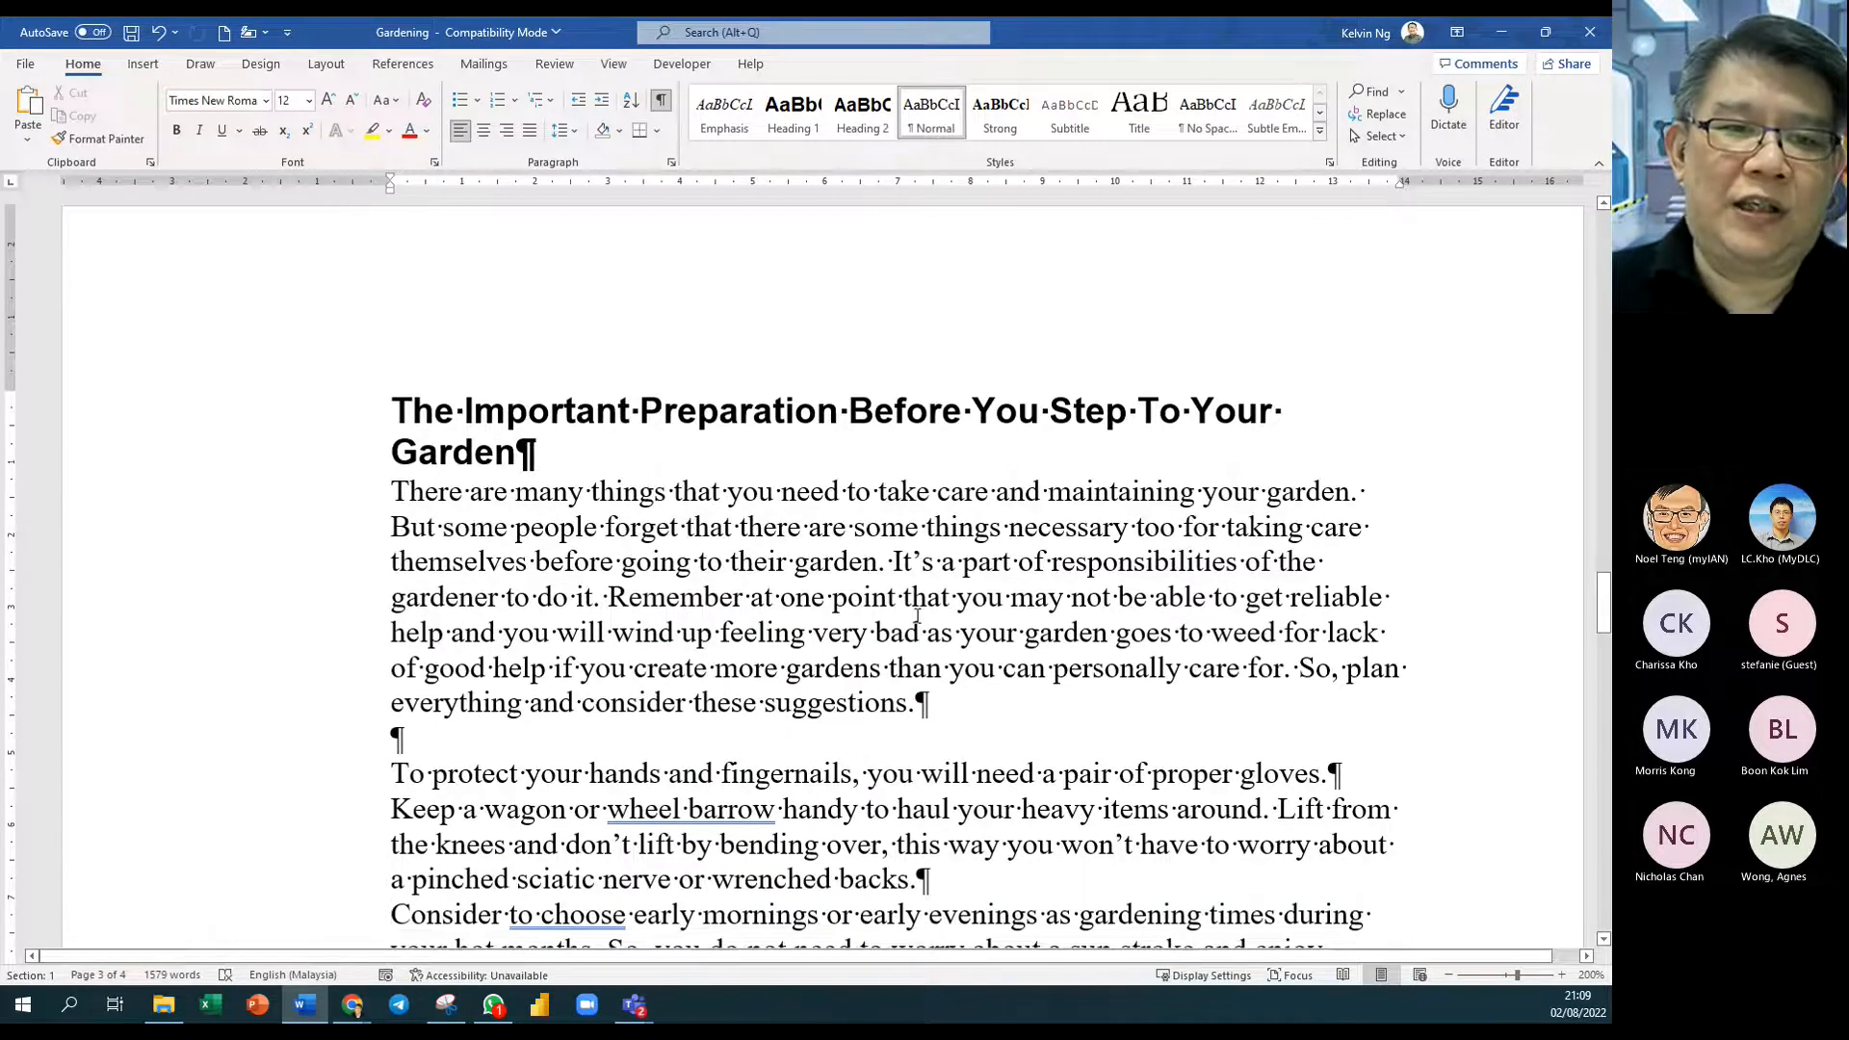
pyautogui.scroll(-2, 917, 617)
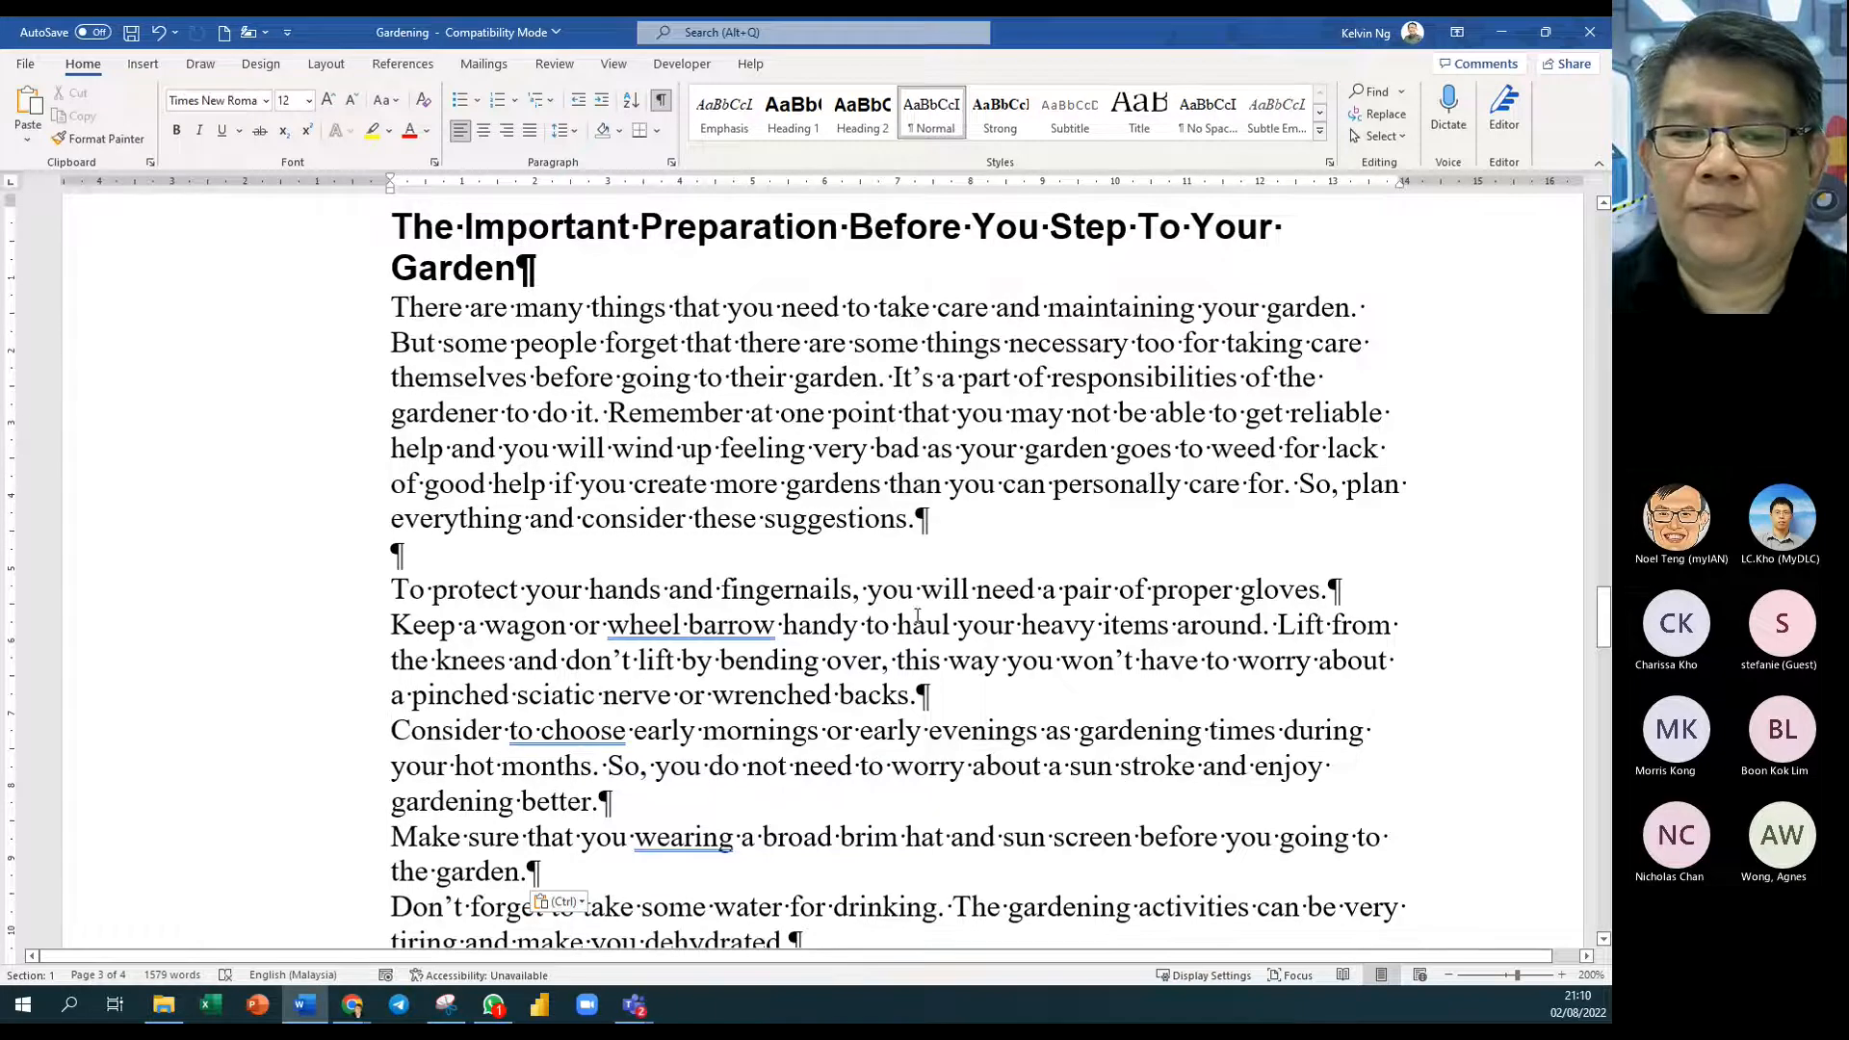
pyautogui.scroll(-3, 917, 617)
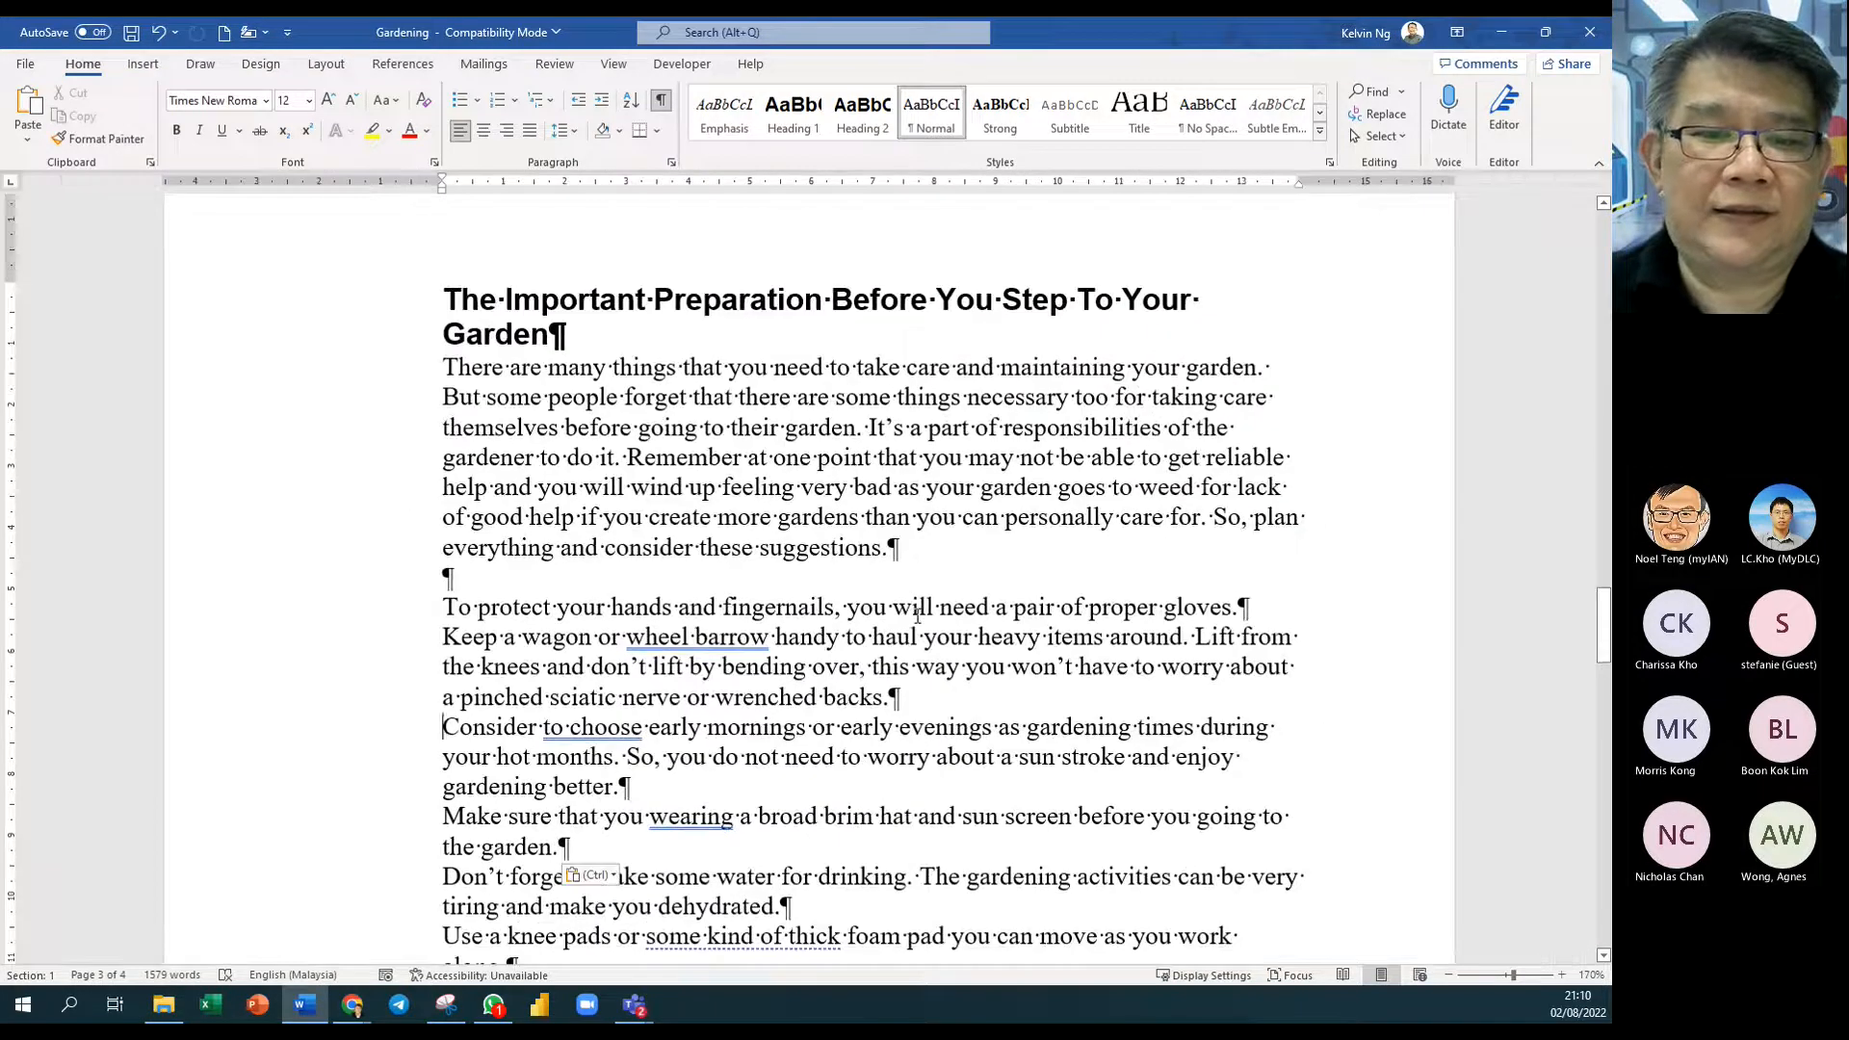
pyautogui.scroll(1, 917, 616)
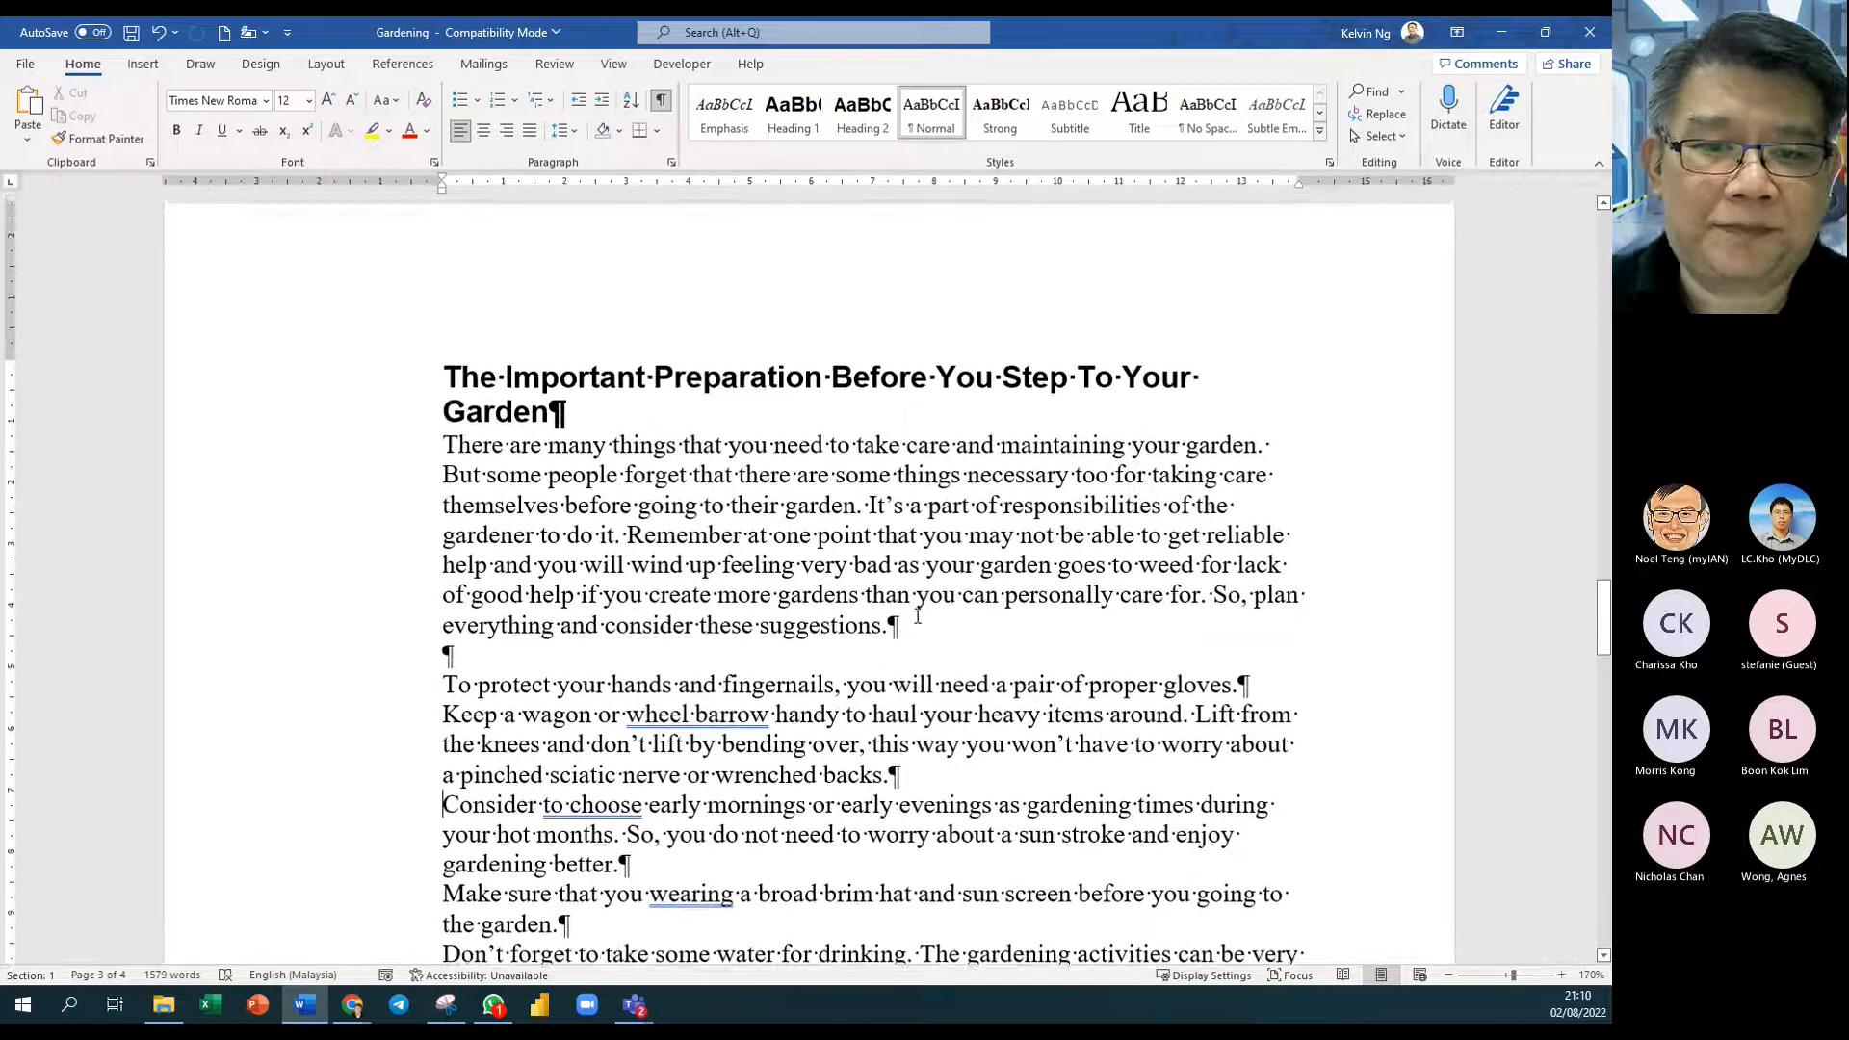
pyautogui.scroll(-4, 917, 617)
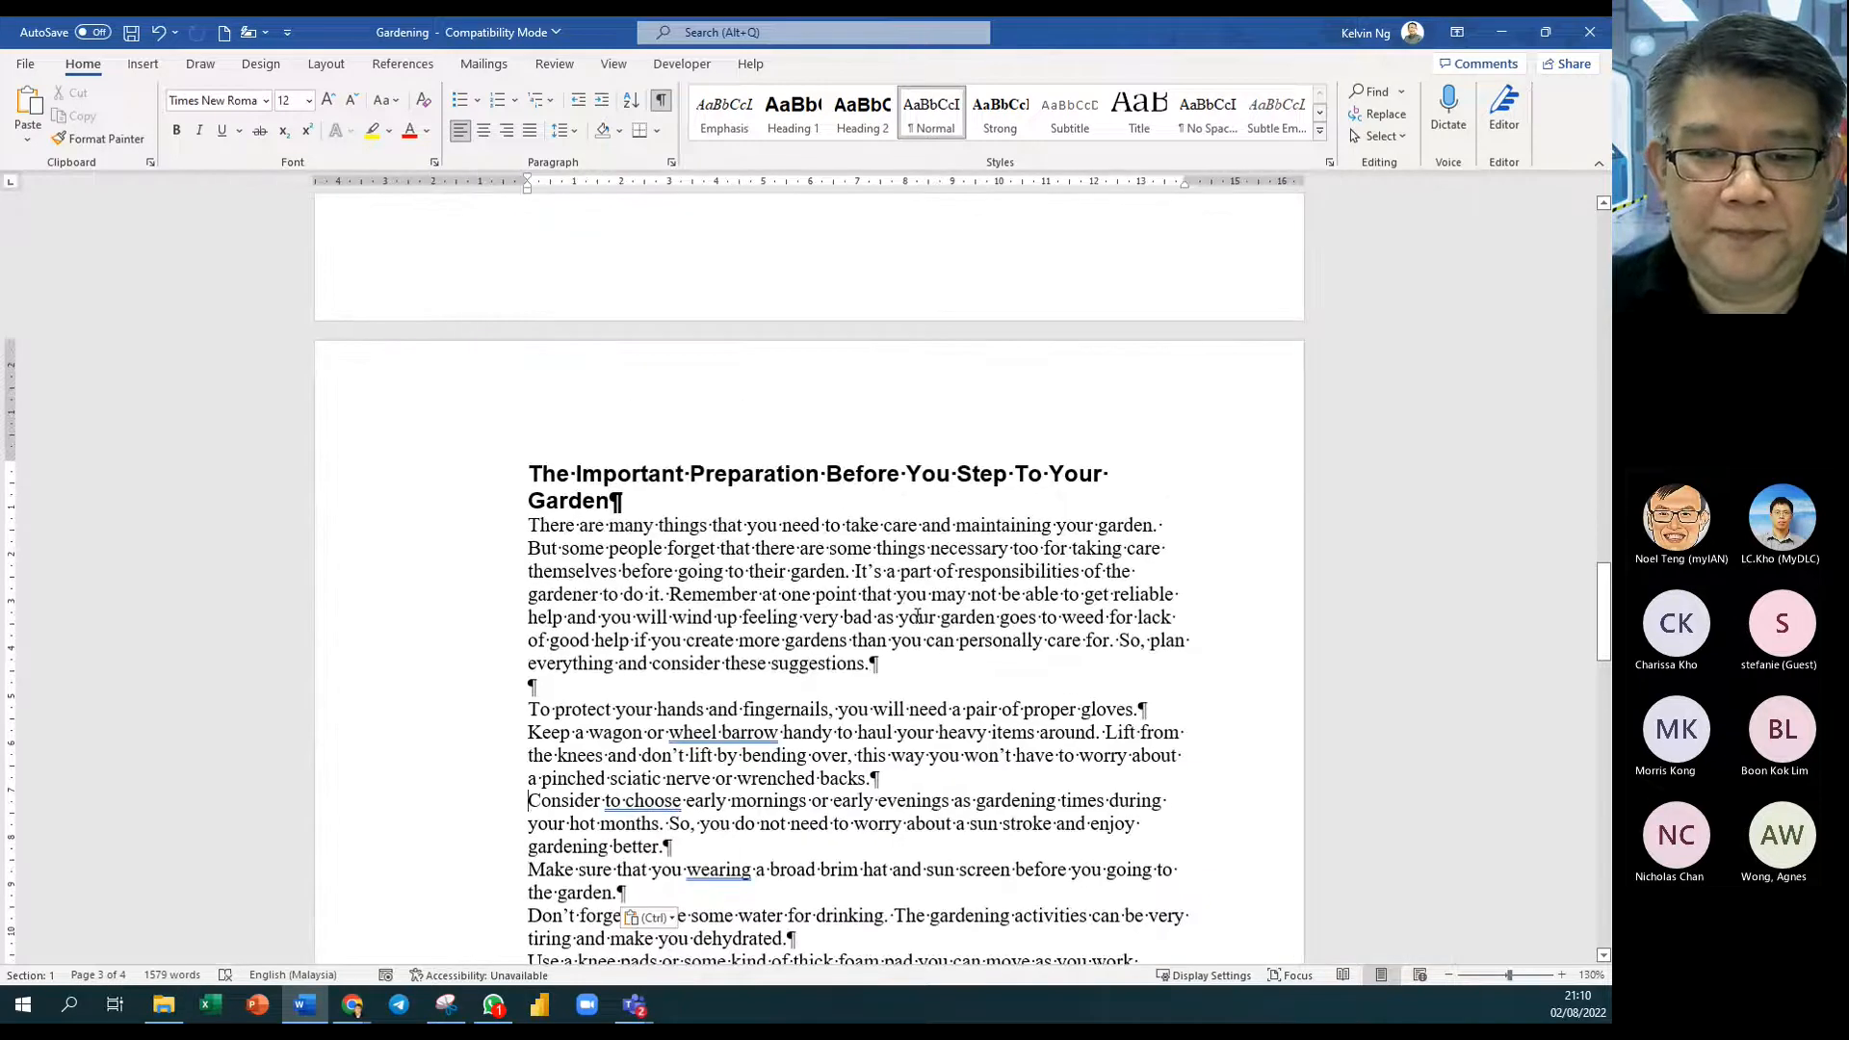
pyautogui.scroll(12, 917, 616)
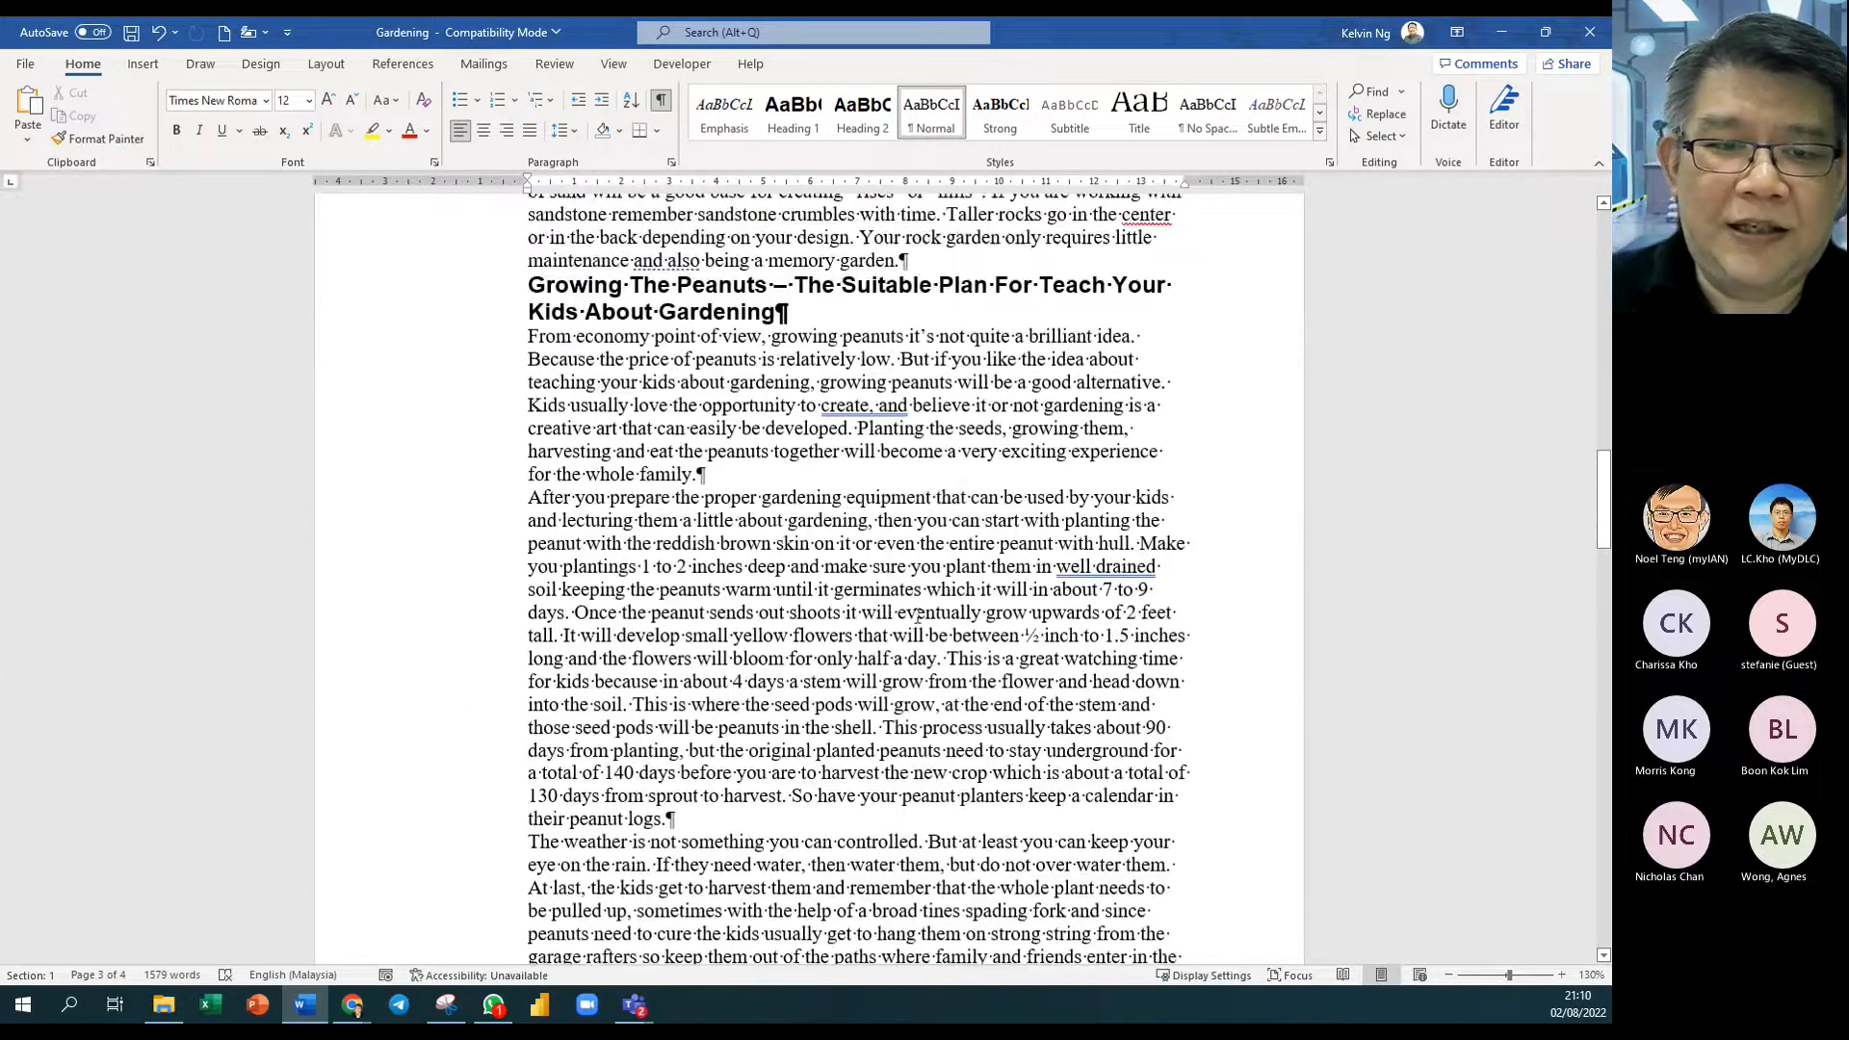
pyautogui.scroll(10, 972, 525)
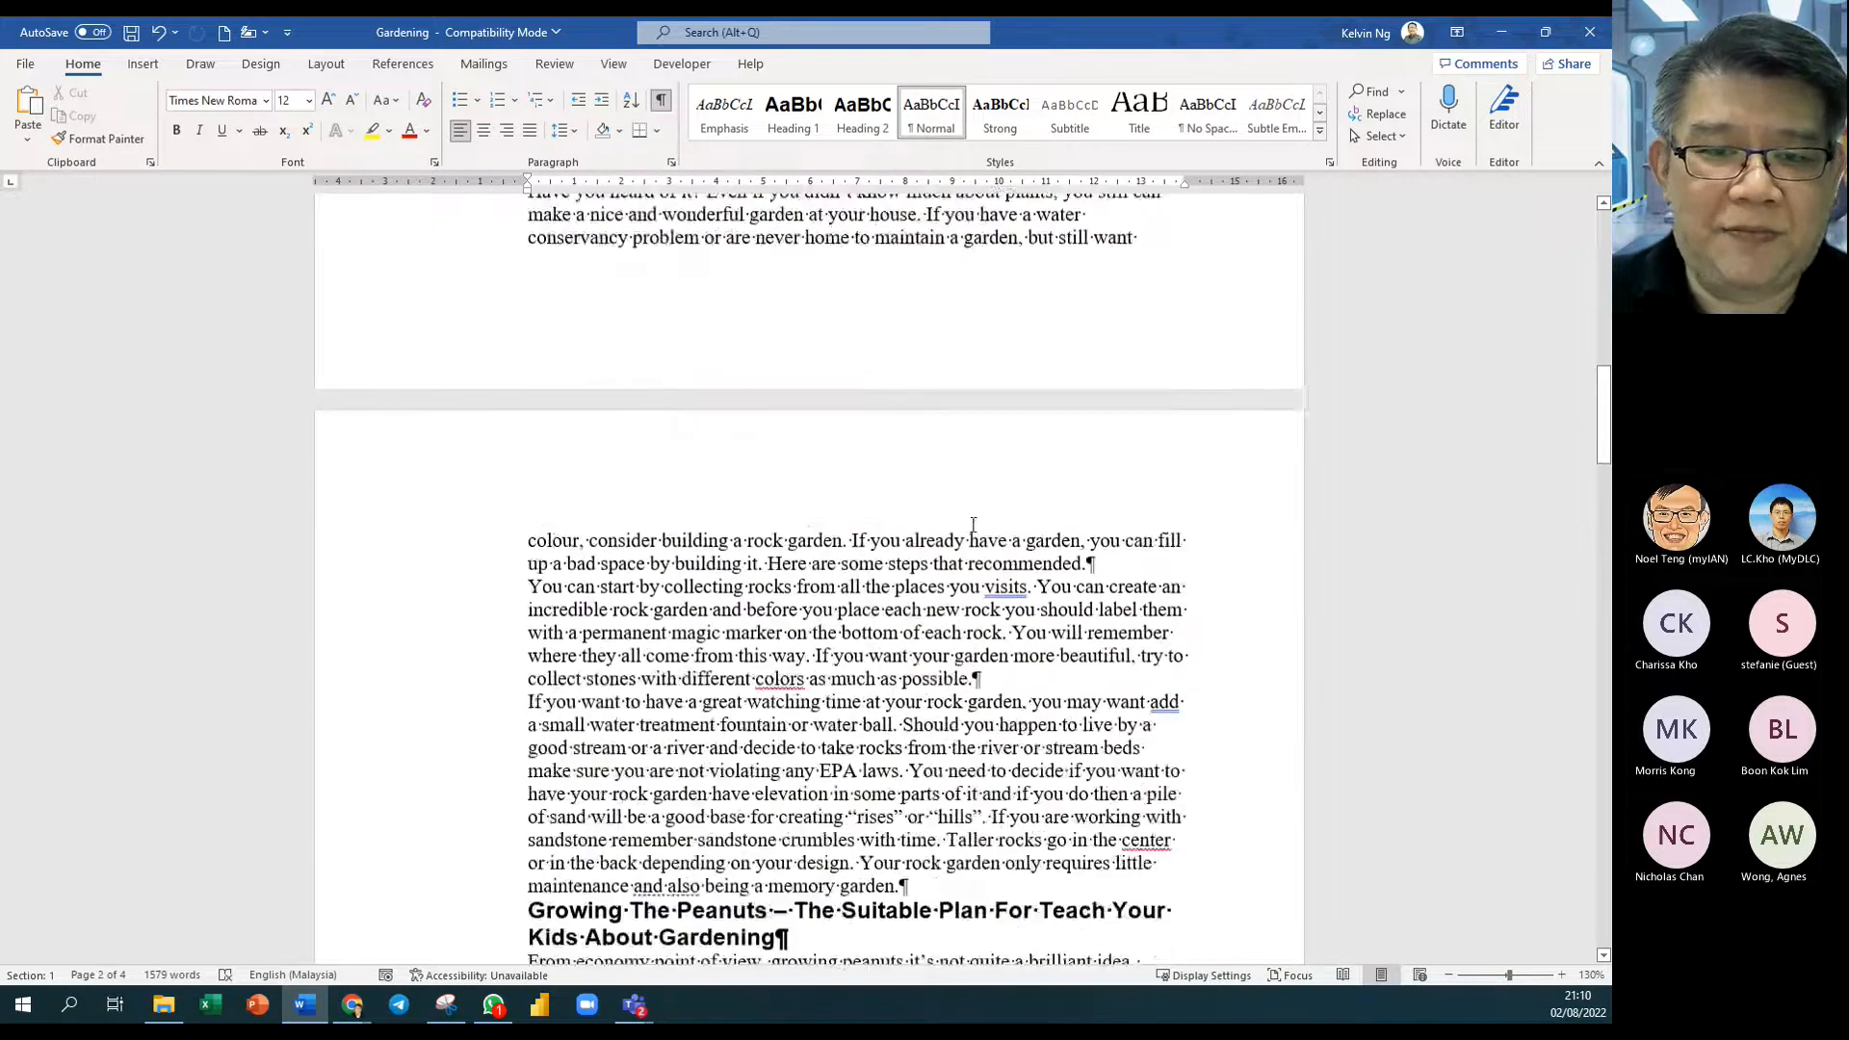
pyautogui.scroll(9, 973, 525)
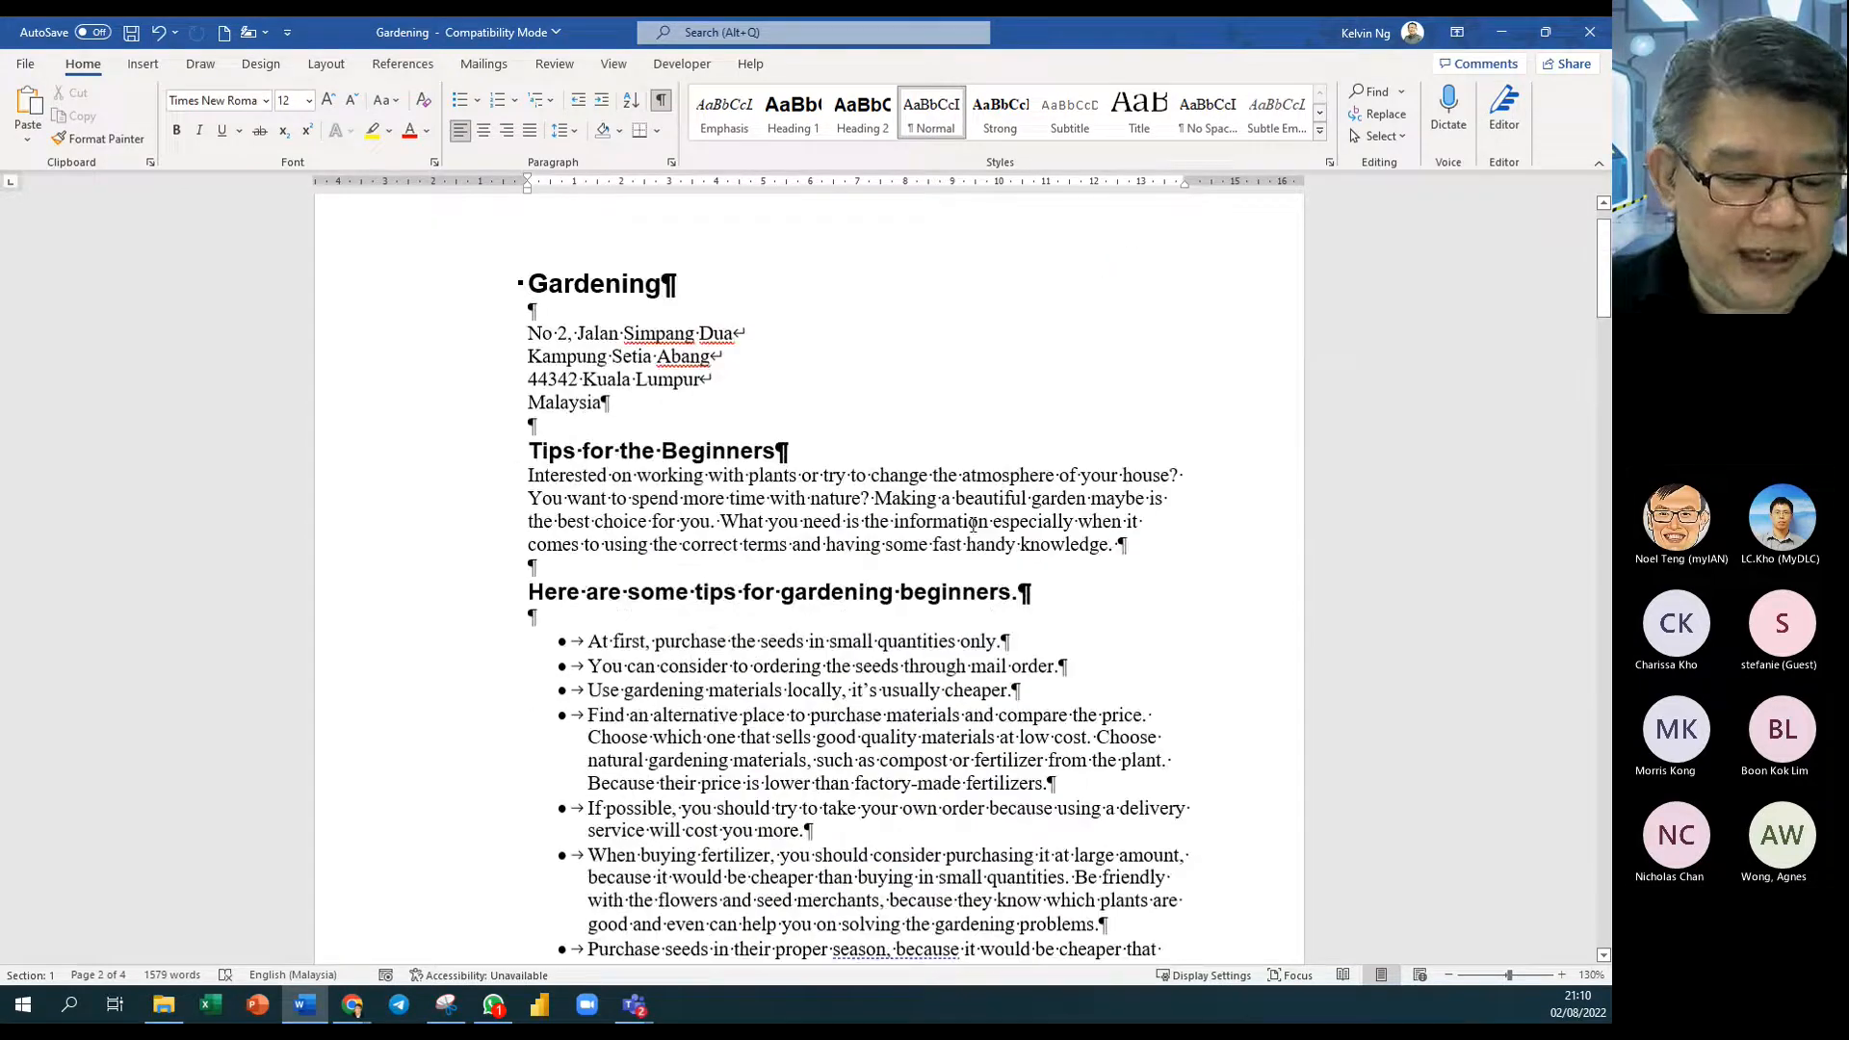
pyautogui.moveTo(475, 337); pyautogui.dragTo(471, 416)
pyautogui.press('Delete')
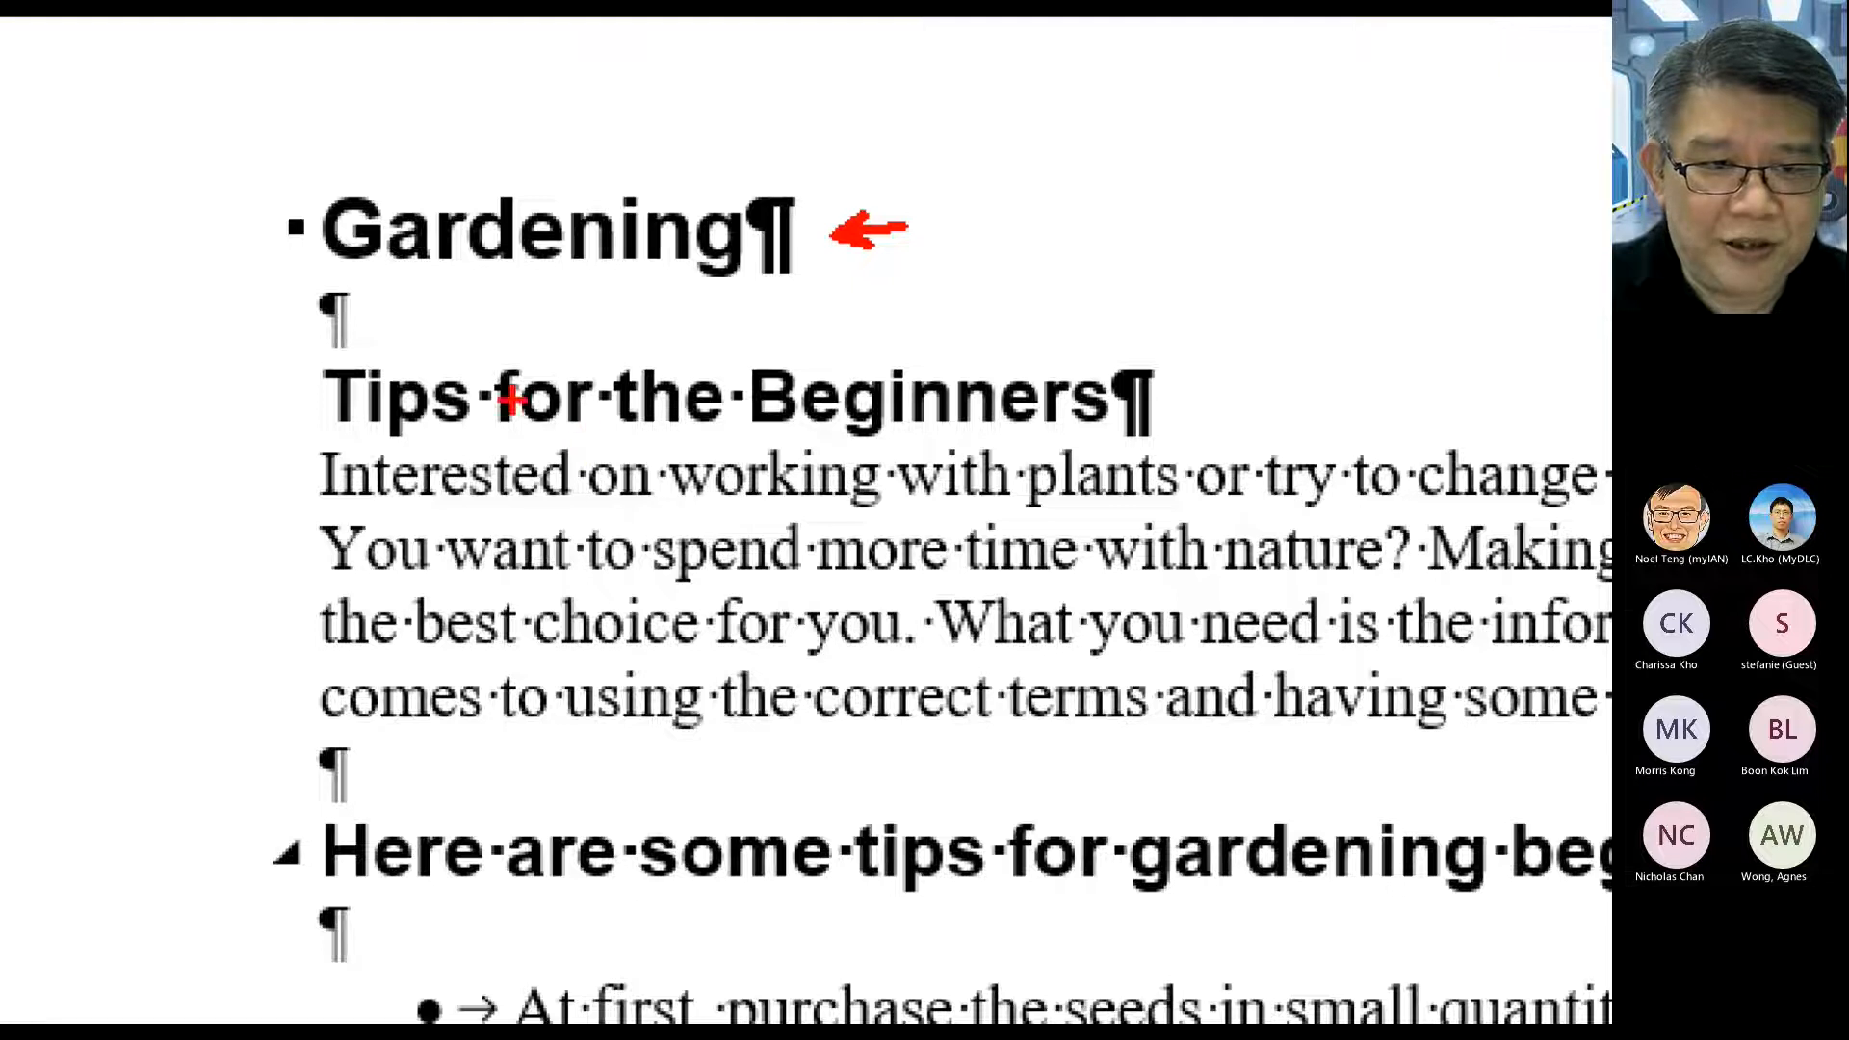
pyautogui.moveTo(489, 364); pyautogui.dragTo(495, 337)
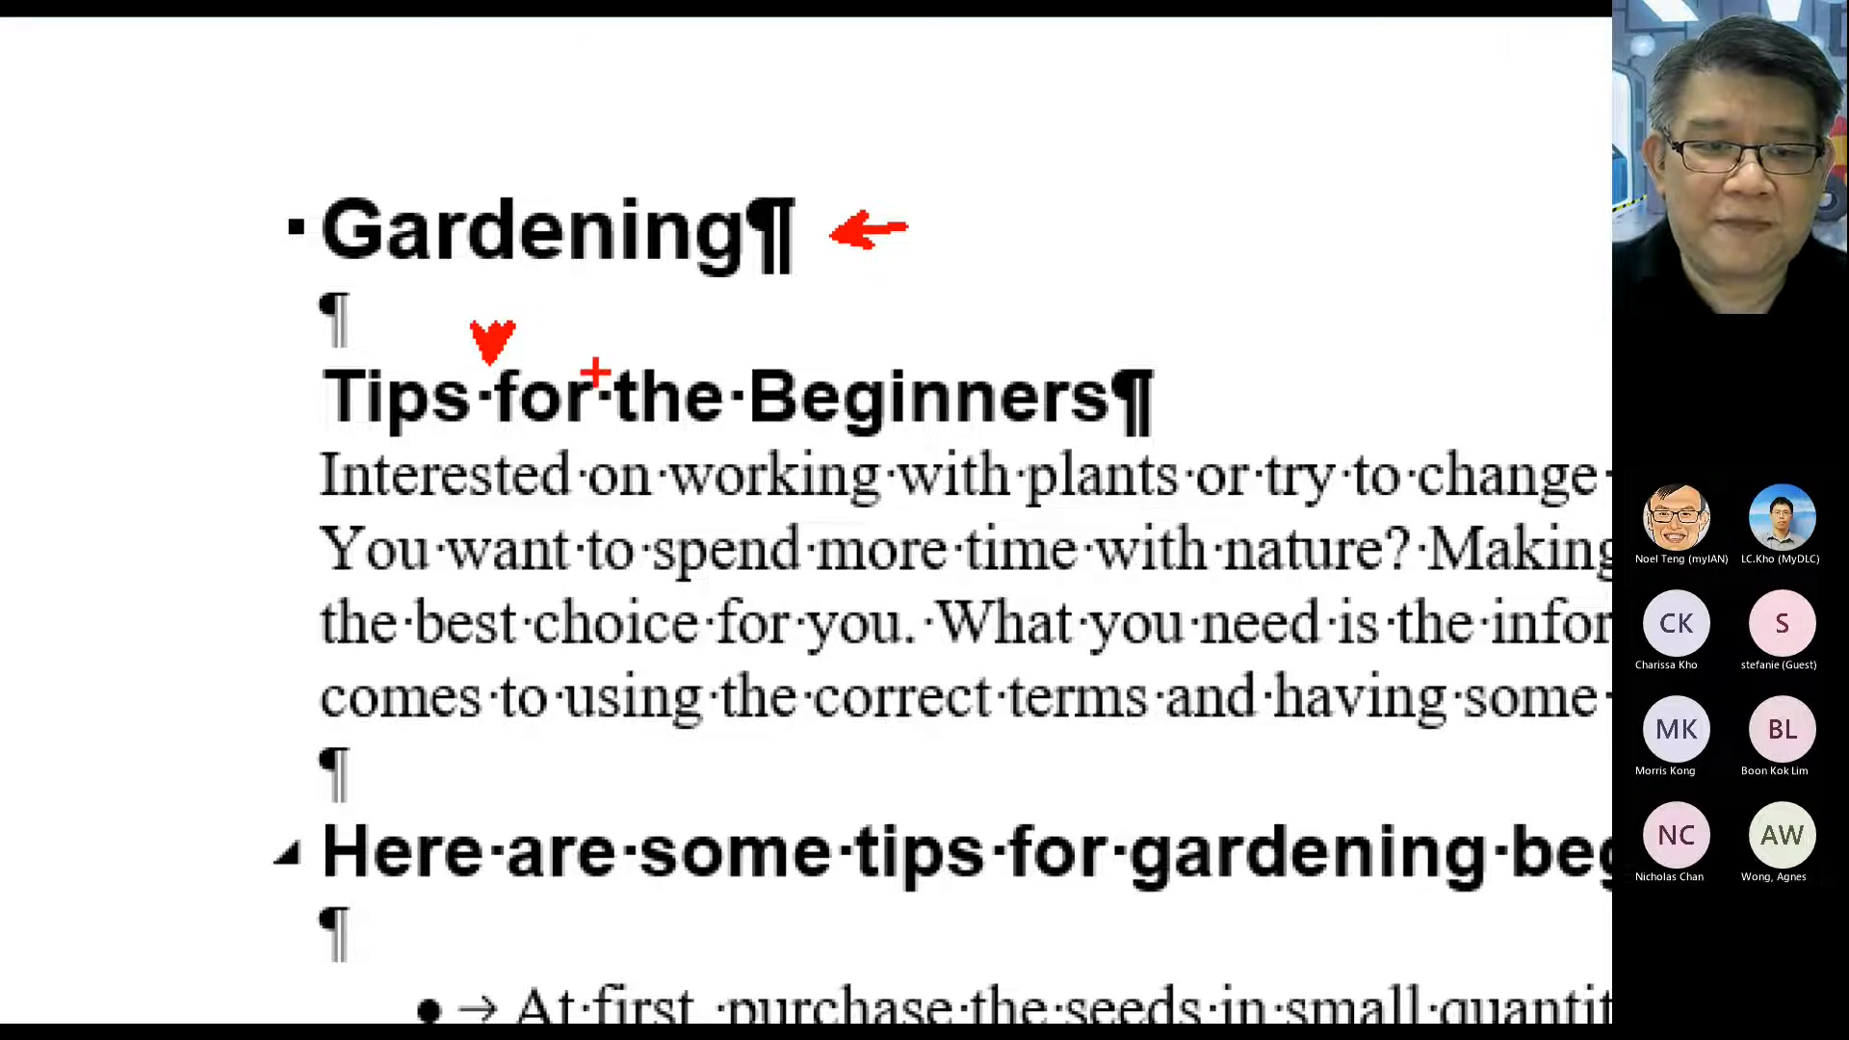
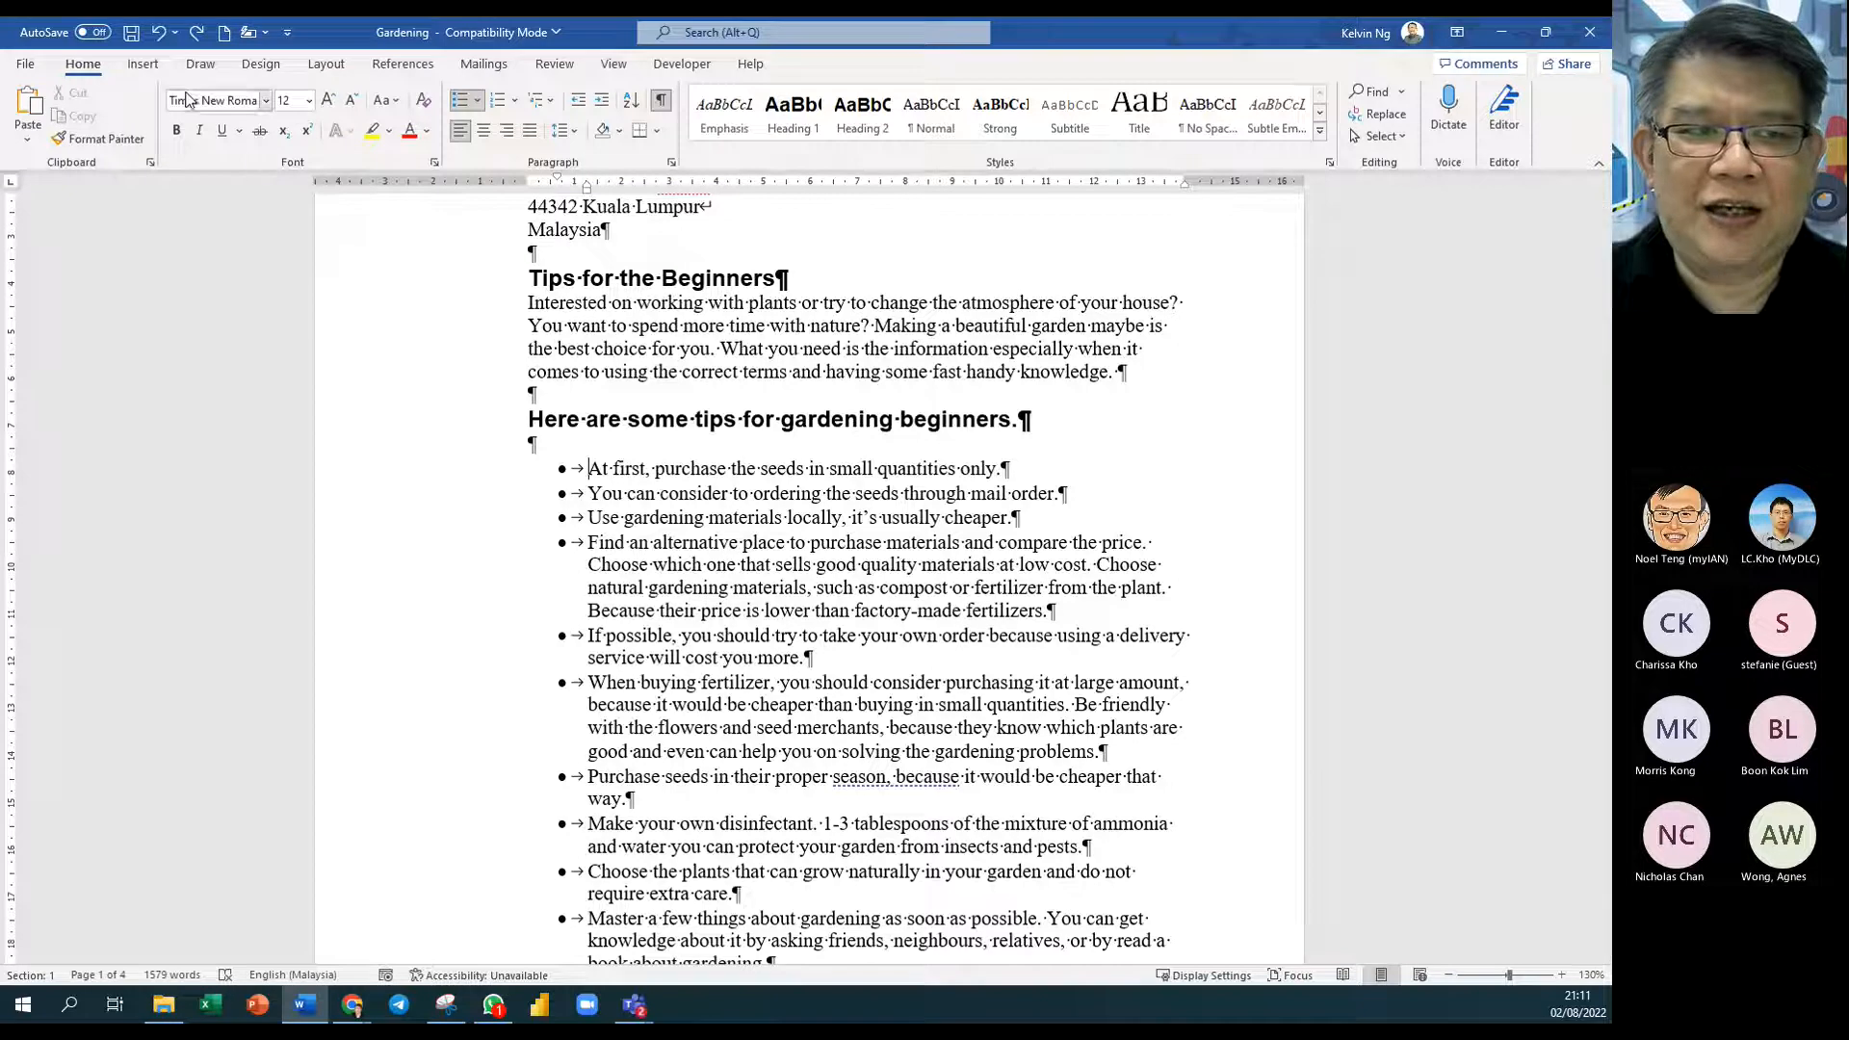
# Step: Insert a continuous section break just before the first bullet, "At first, purchase the seeds in small quantities only."
pyautogui.click(144, 65)
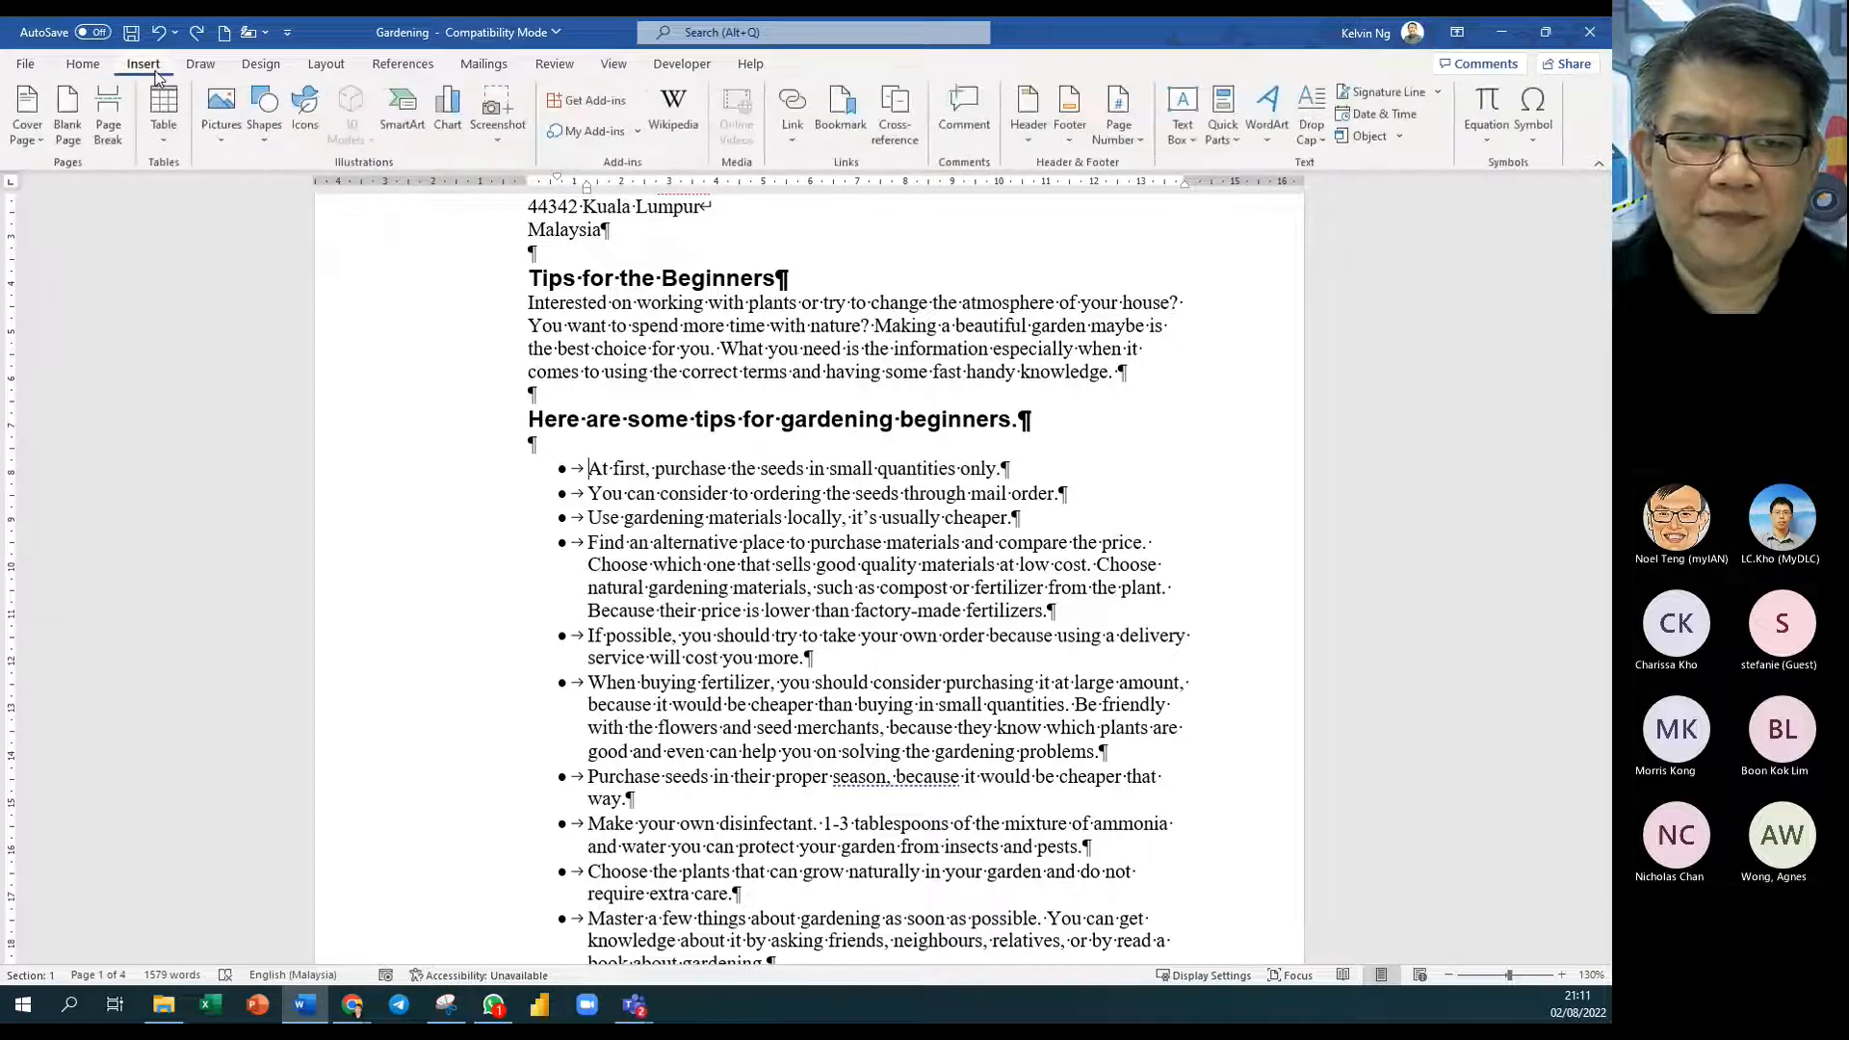
pyautogui.click(318, 71)
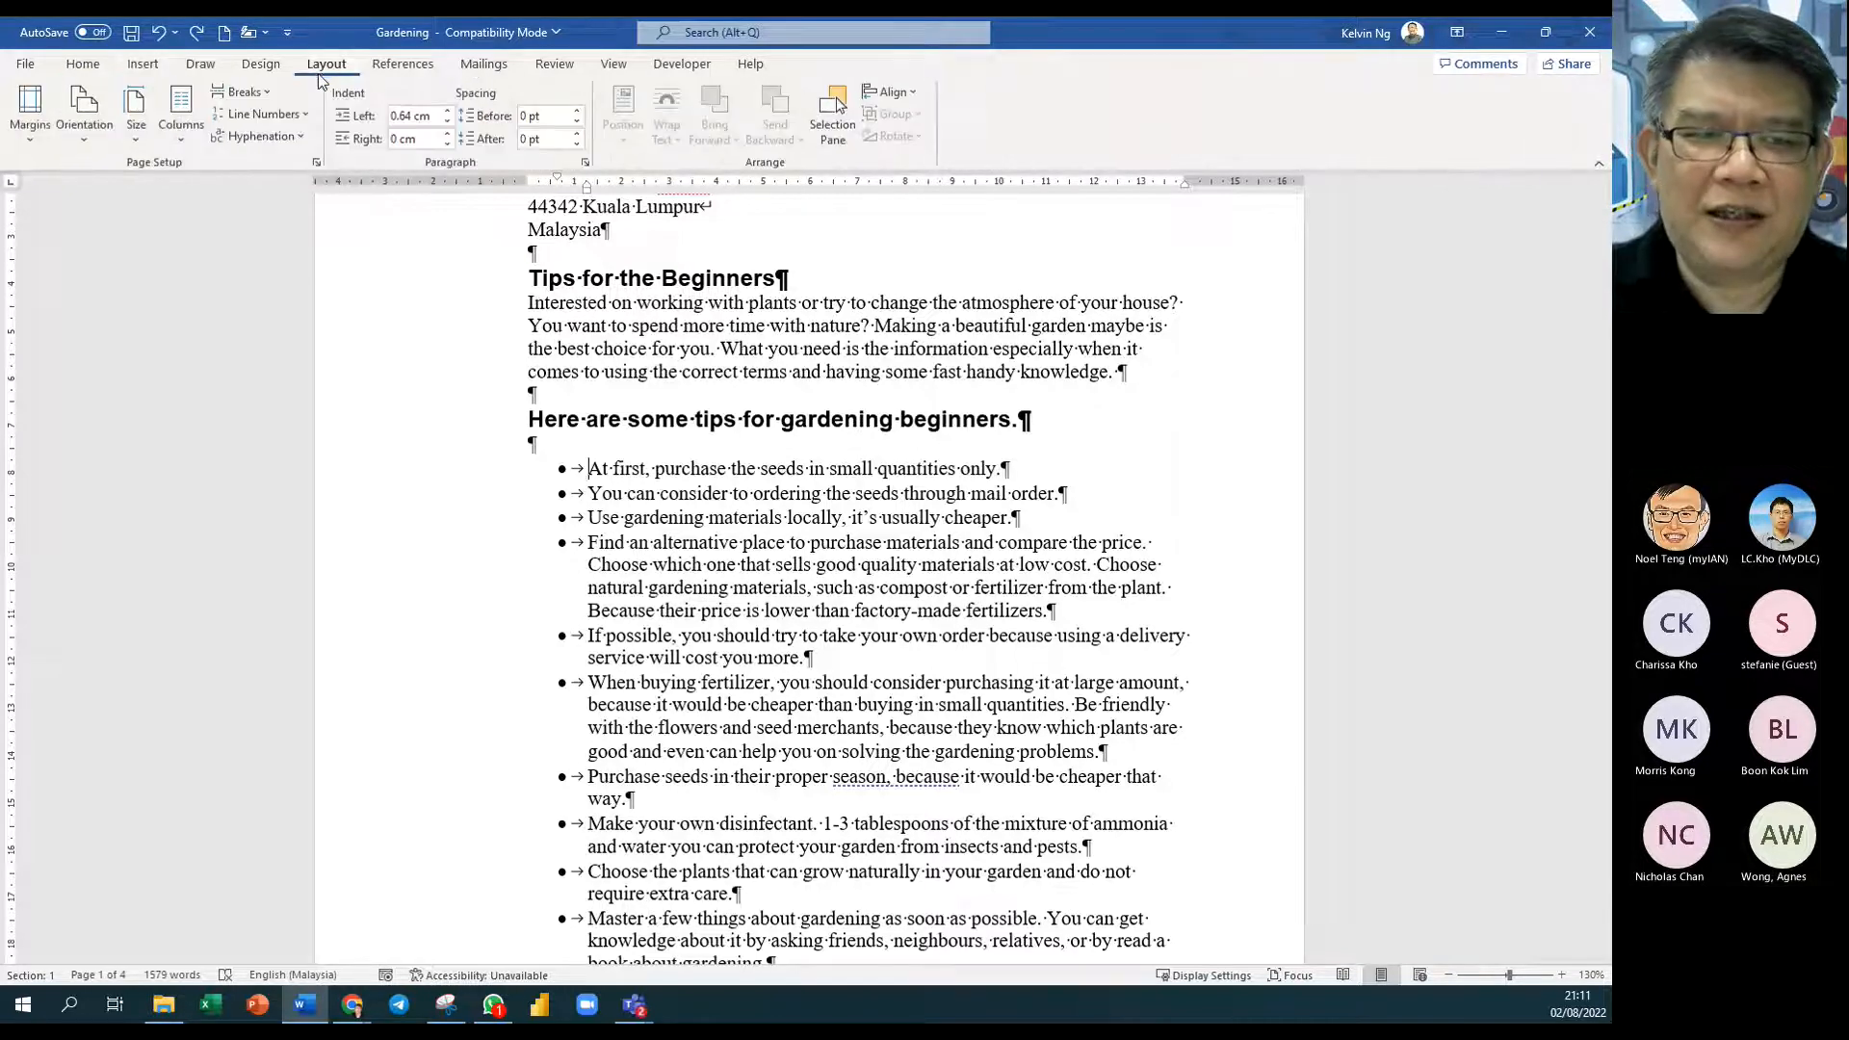
pyautogui.click(269, 95)
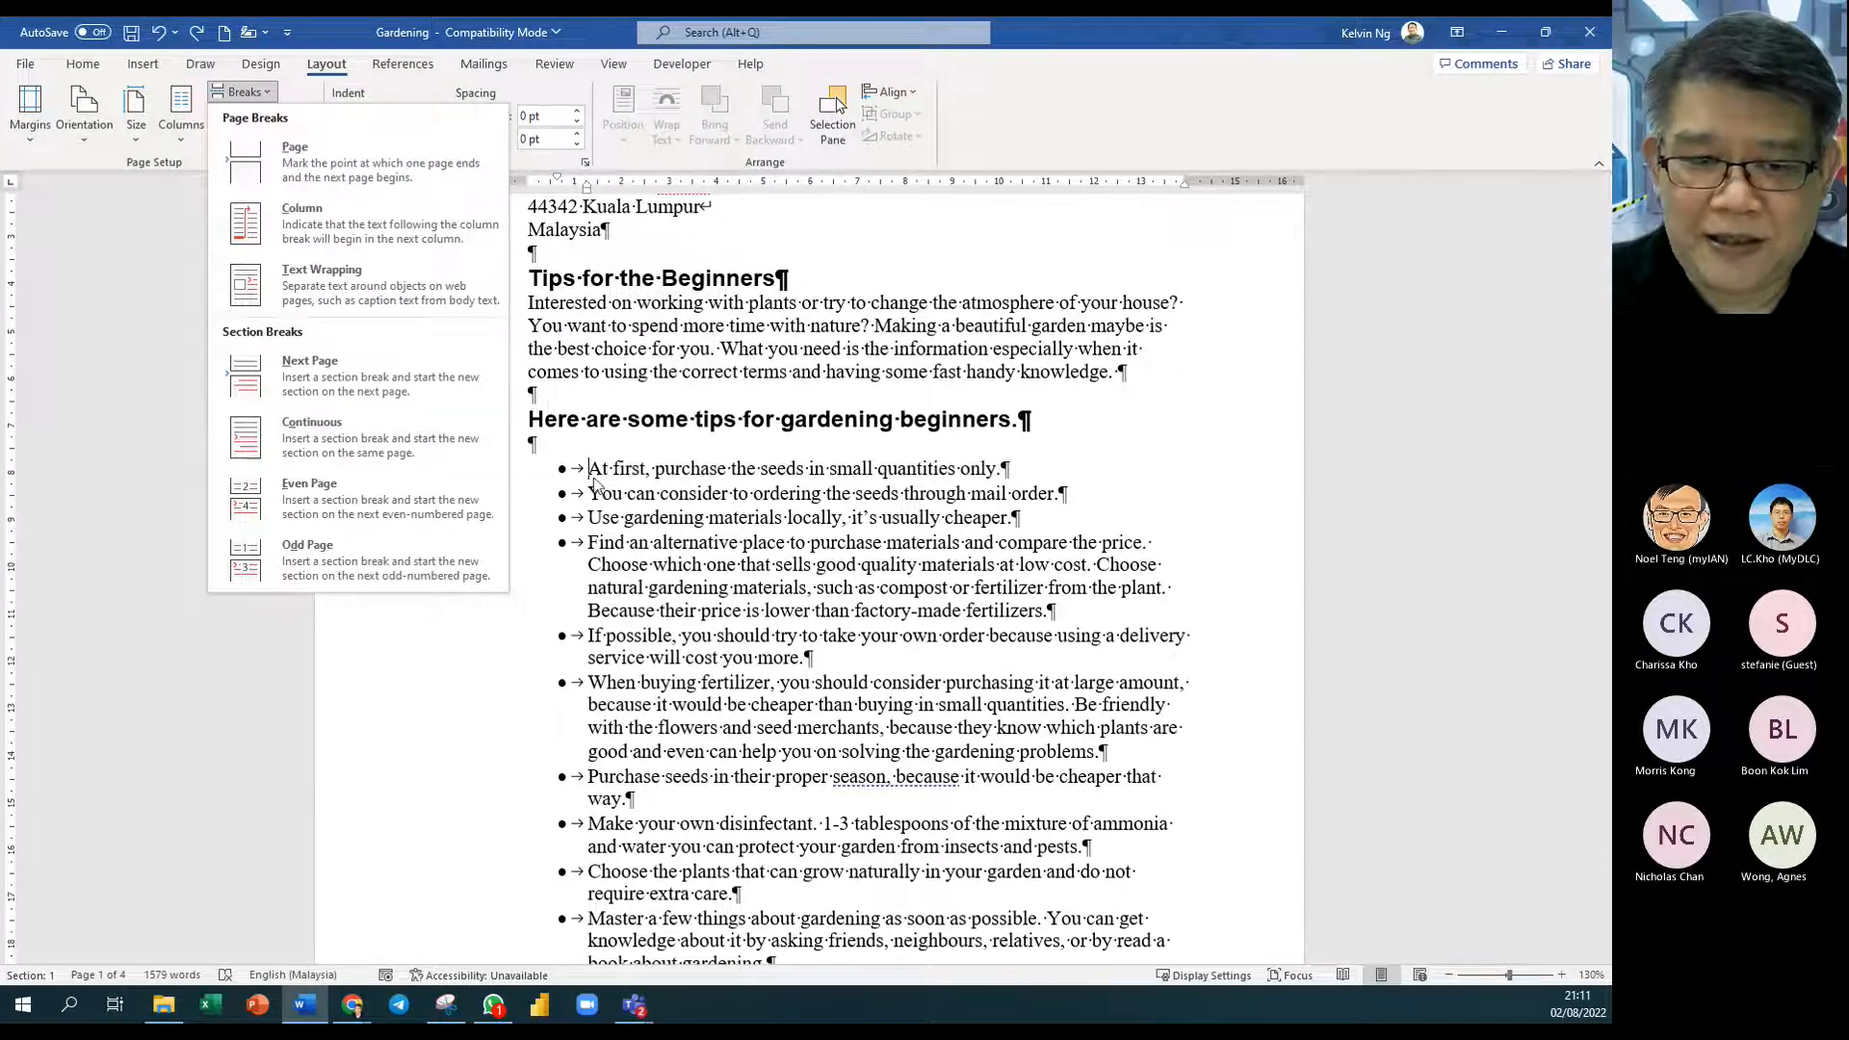
pyautogui.click(414, 447)
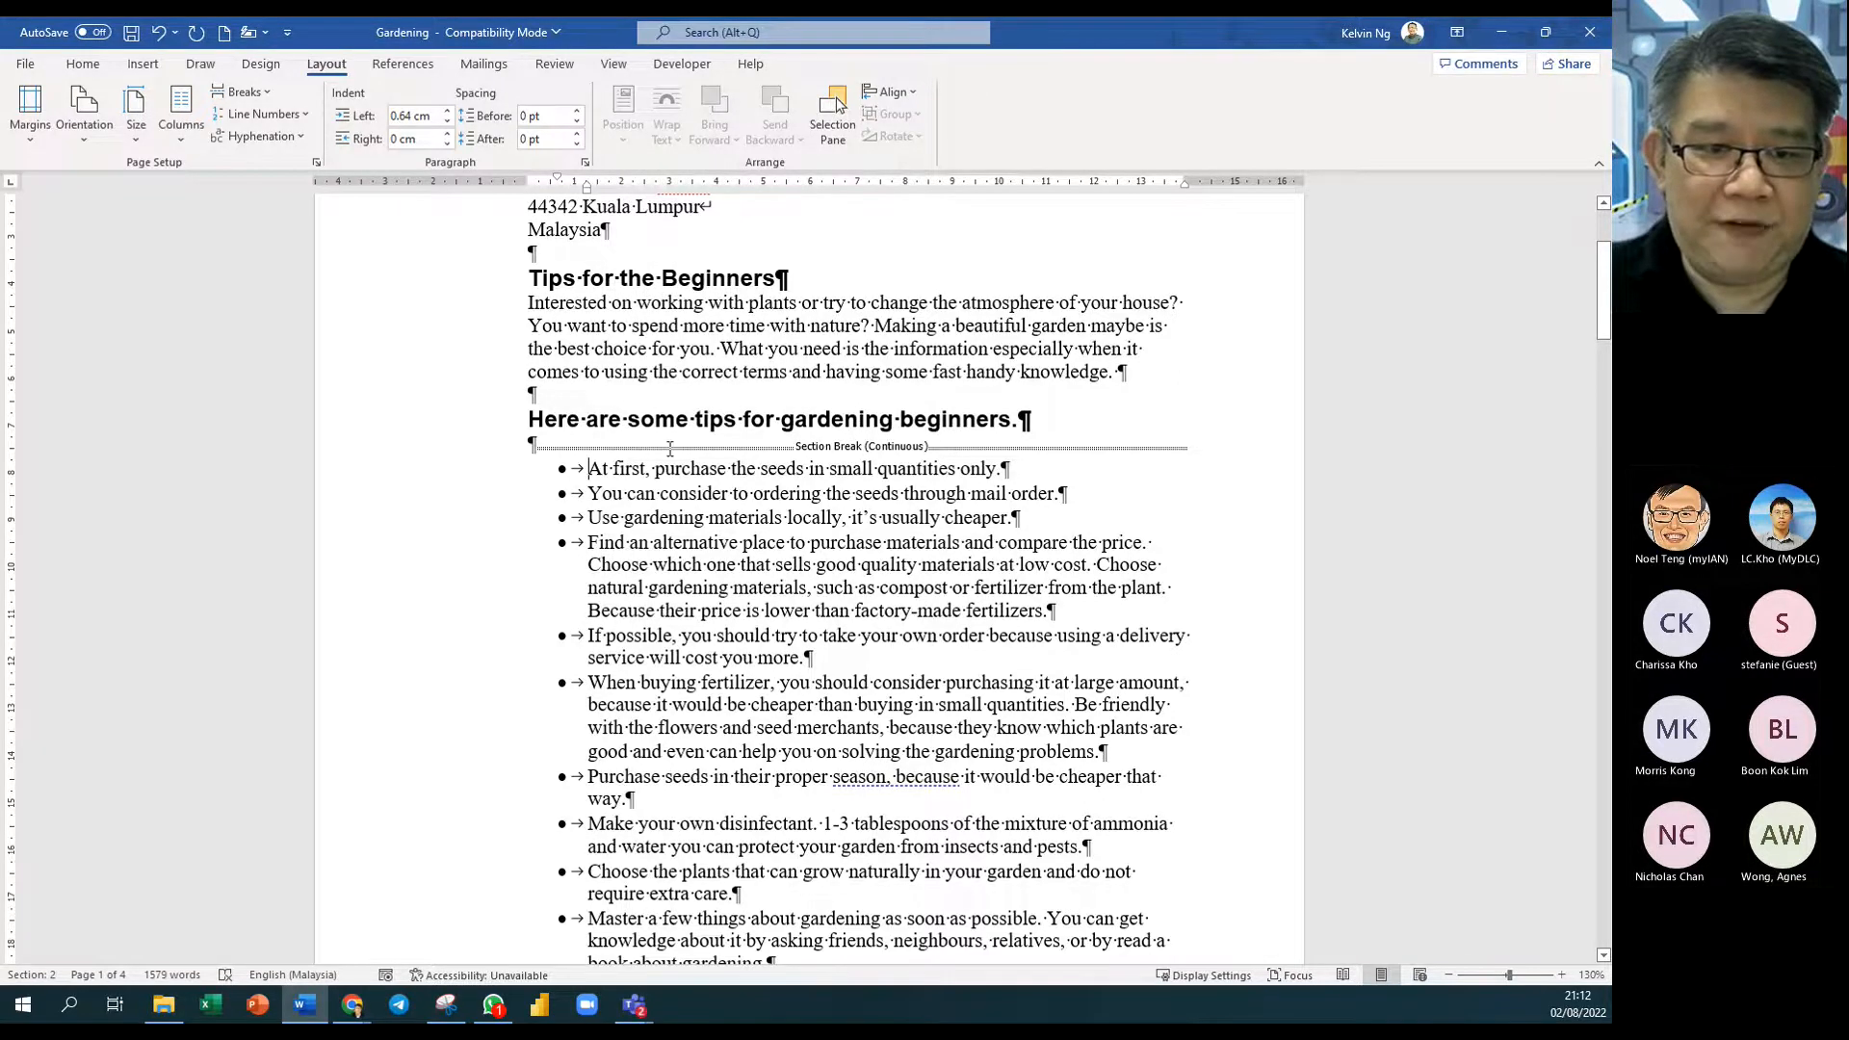
# Step: Compare the section numbers of the "Here are some tips for gardening beginners" heading and the first bullet, magnifying and marking the section indicator
pyautogui.keyDown('ctrl'); pyautogui.scroll(15, 622, 440); pyautogui.keyUp('ctrl')
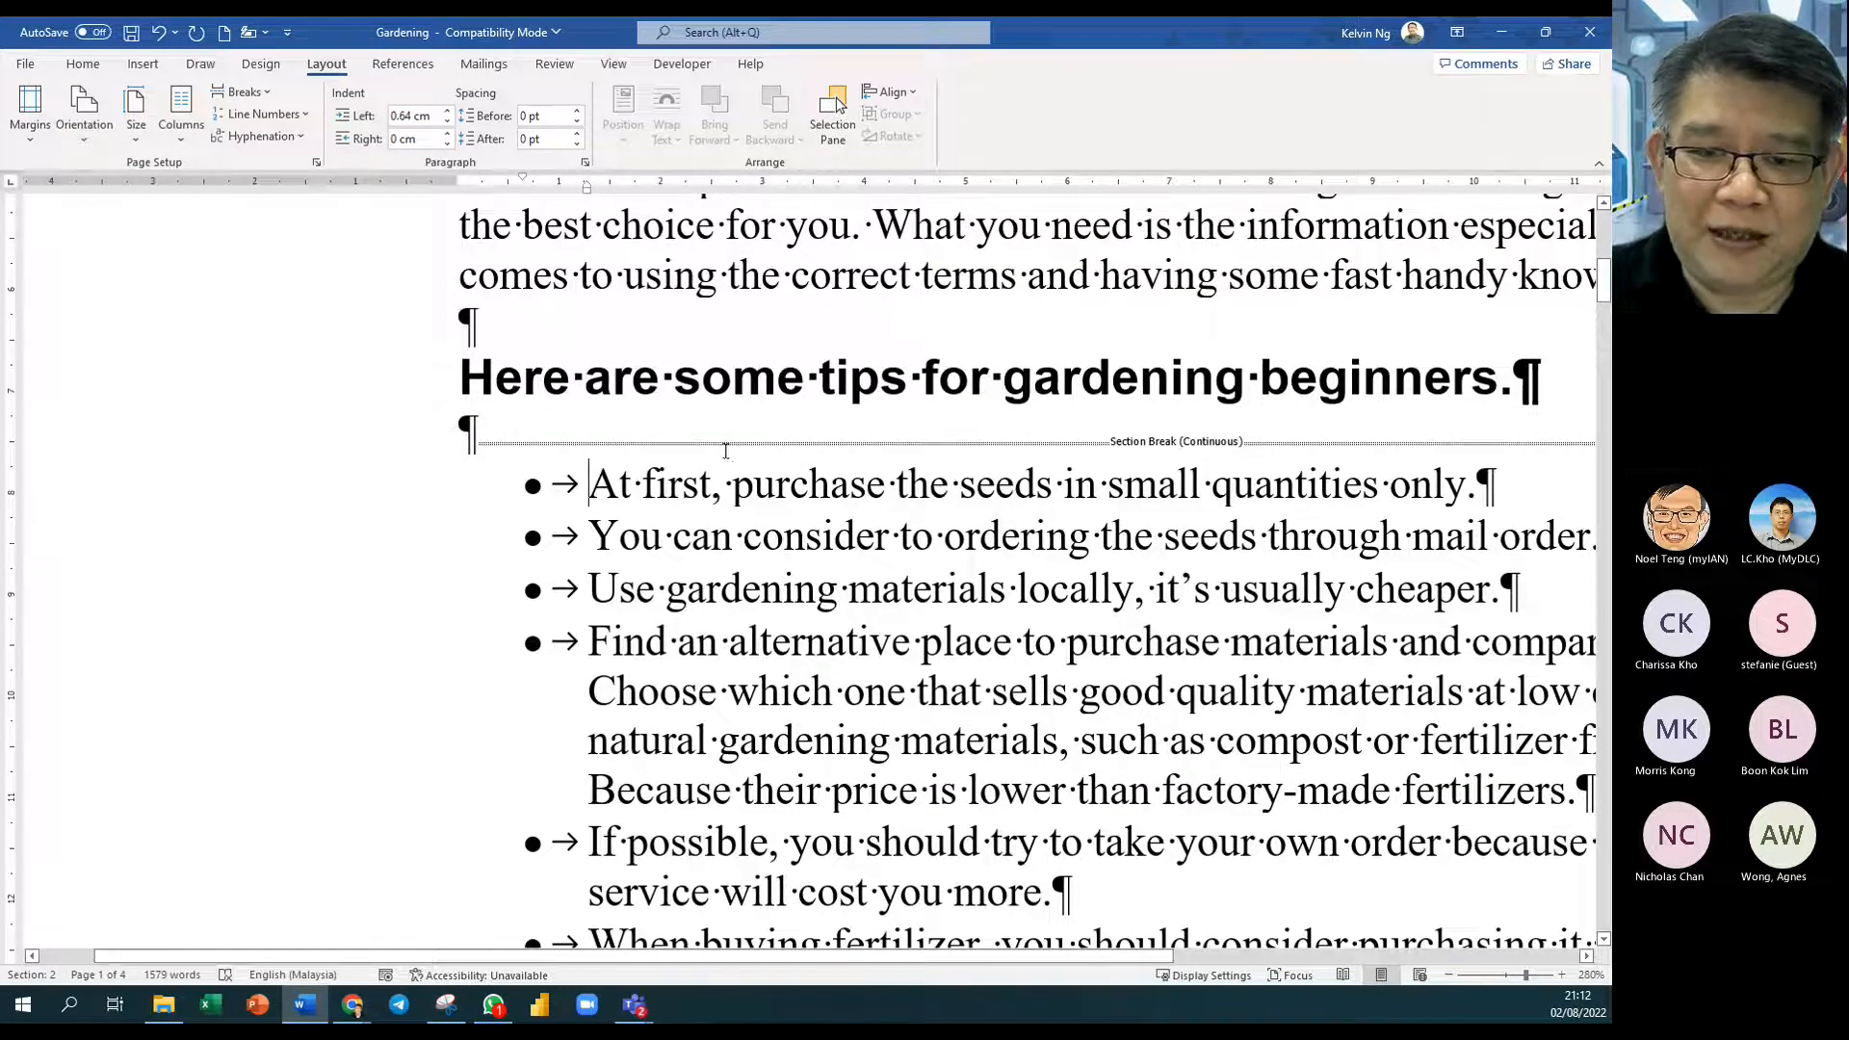
pyautogui.click(760, 378)
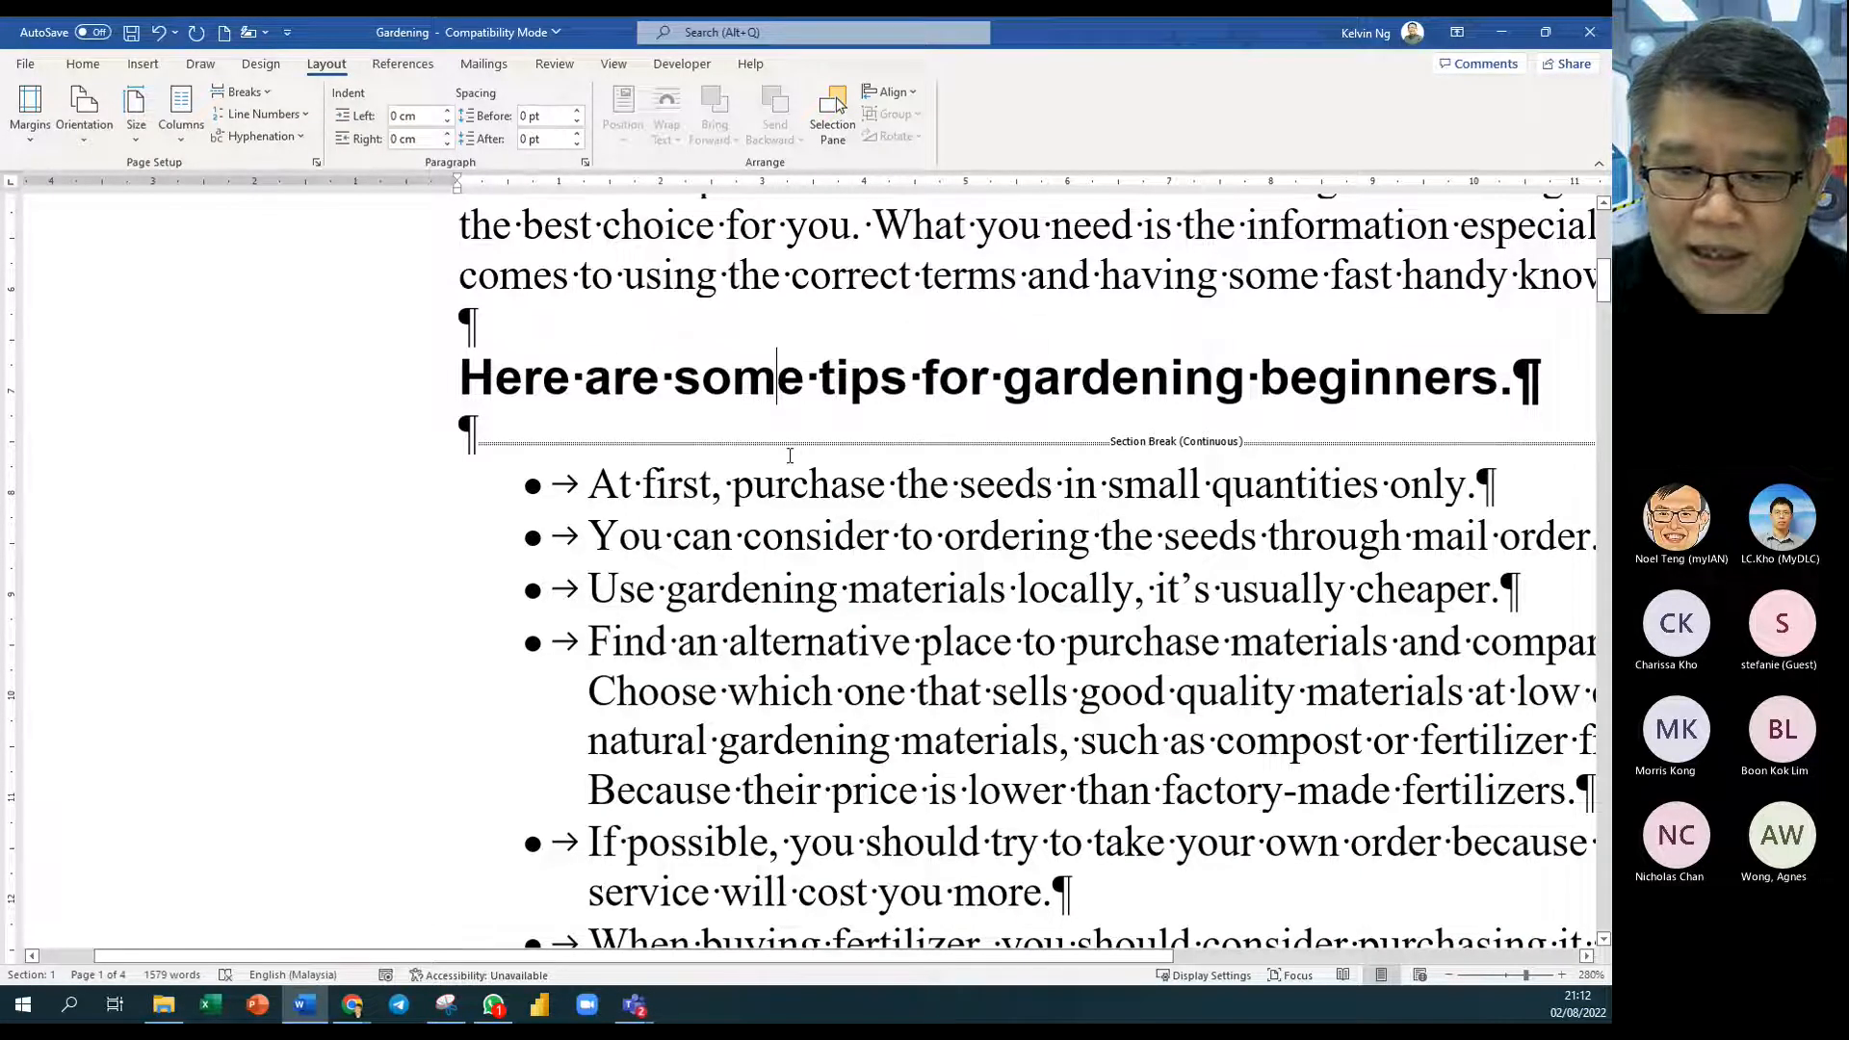
pyautogui.click(849, 487)
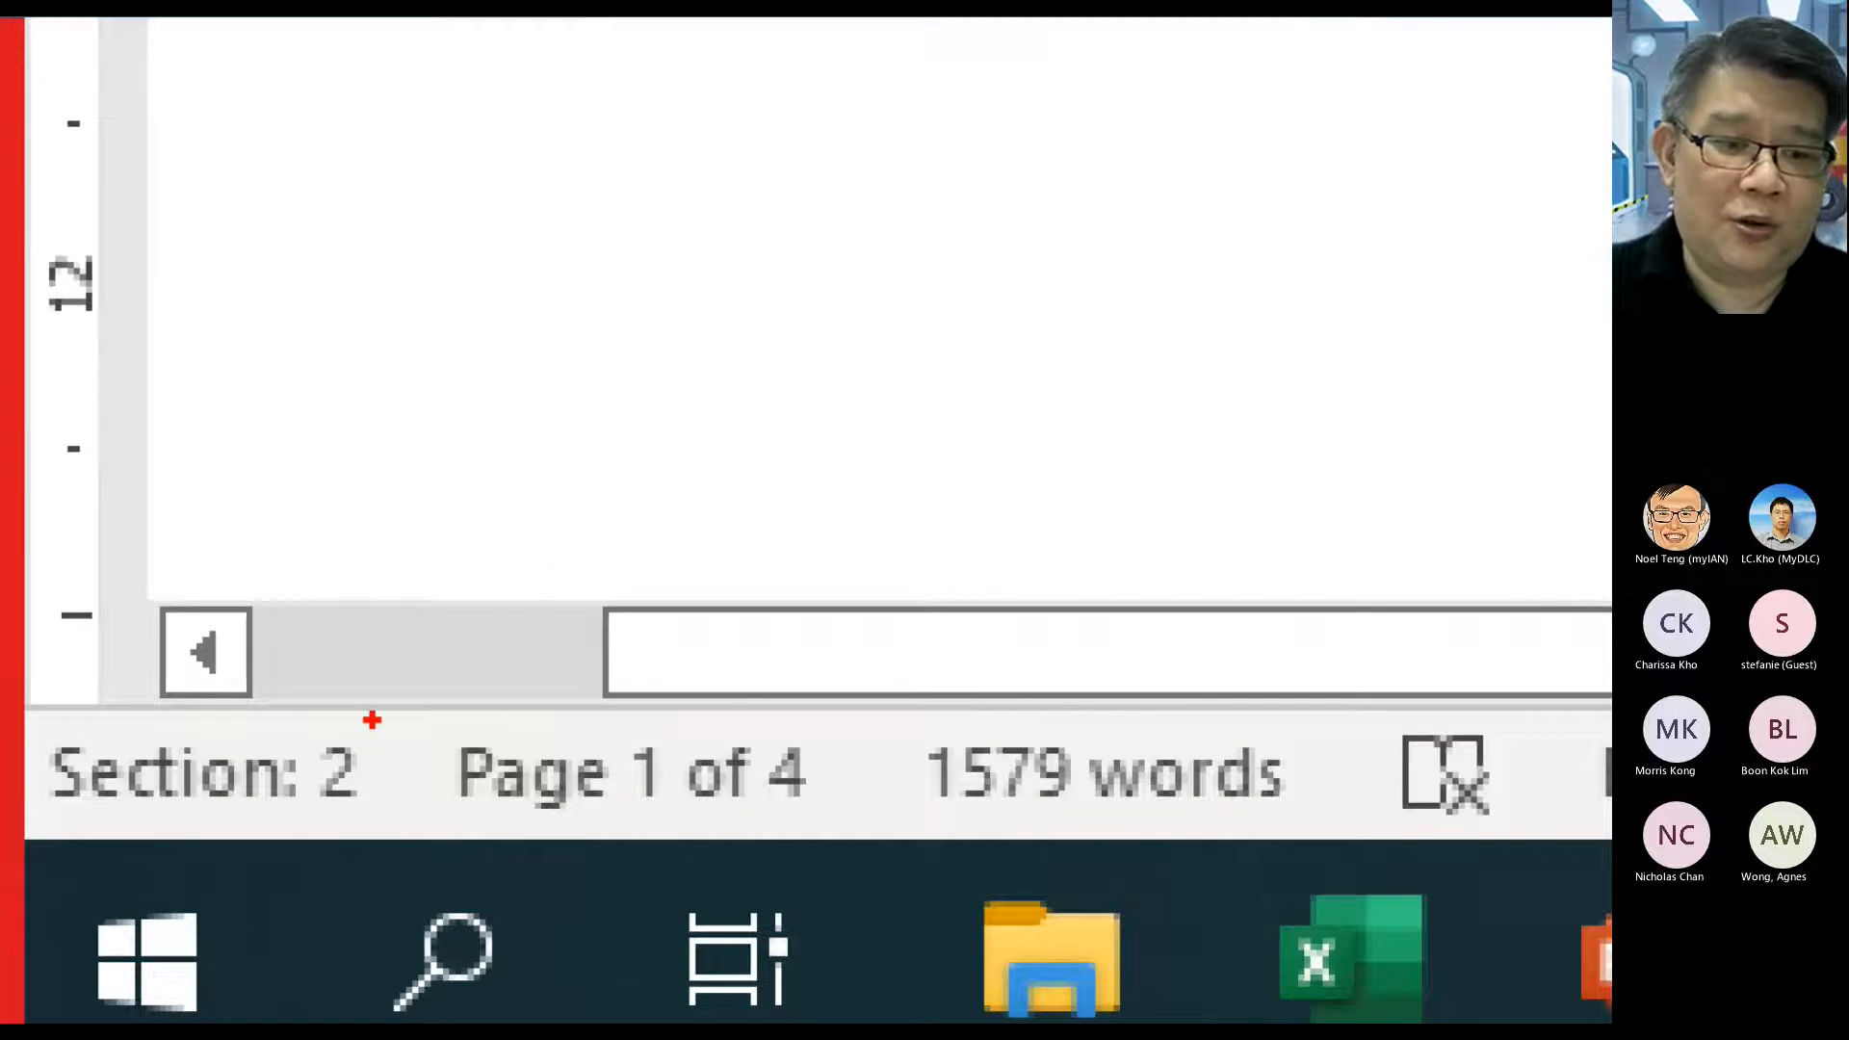
pyautogui.moveTo(373, 721); pyautogui.dragTo(631, 452)
pyautogui.press('Escape')
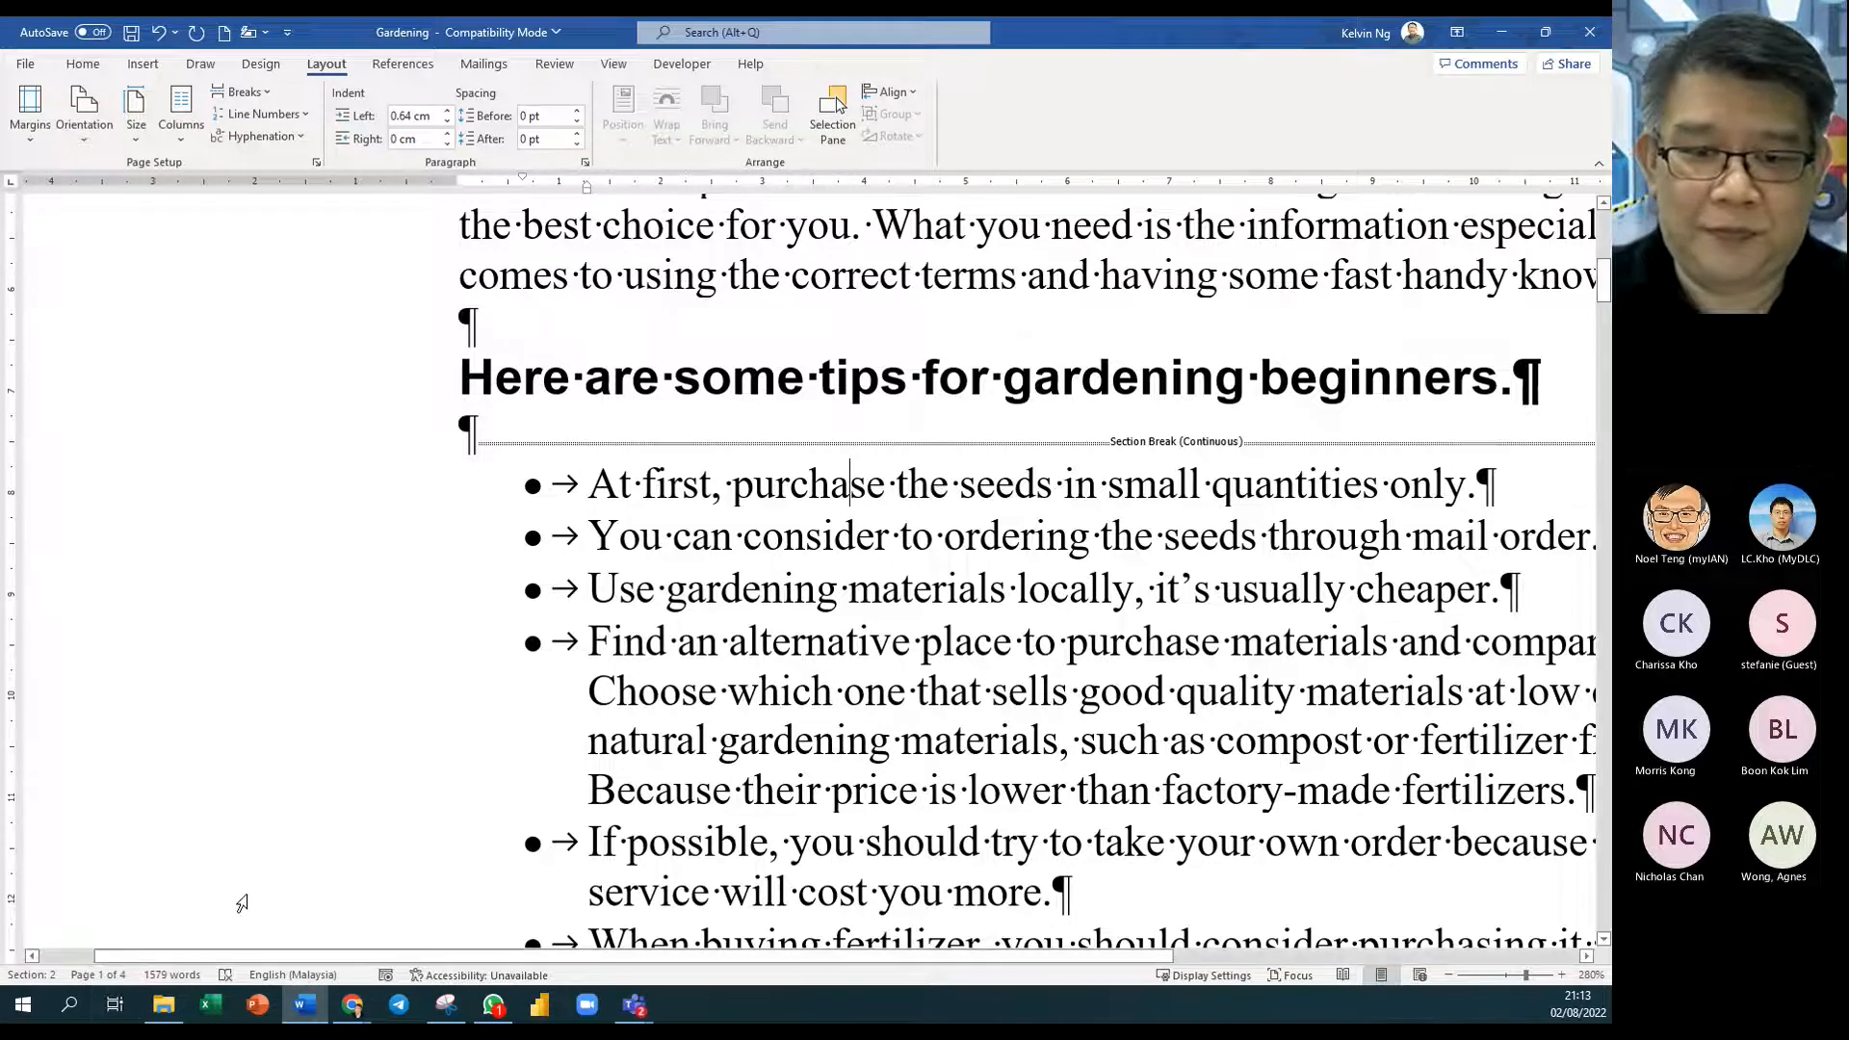
# Step: Insert a continuous section break right after the bullet "Plan your budgets carefully." and check the section numbers on both sides of it
pyautogui.click(762, 648)
pyautogui.scroll(-9, 762, 648)
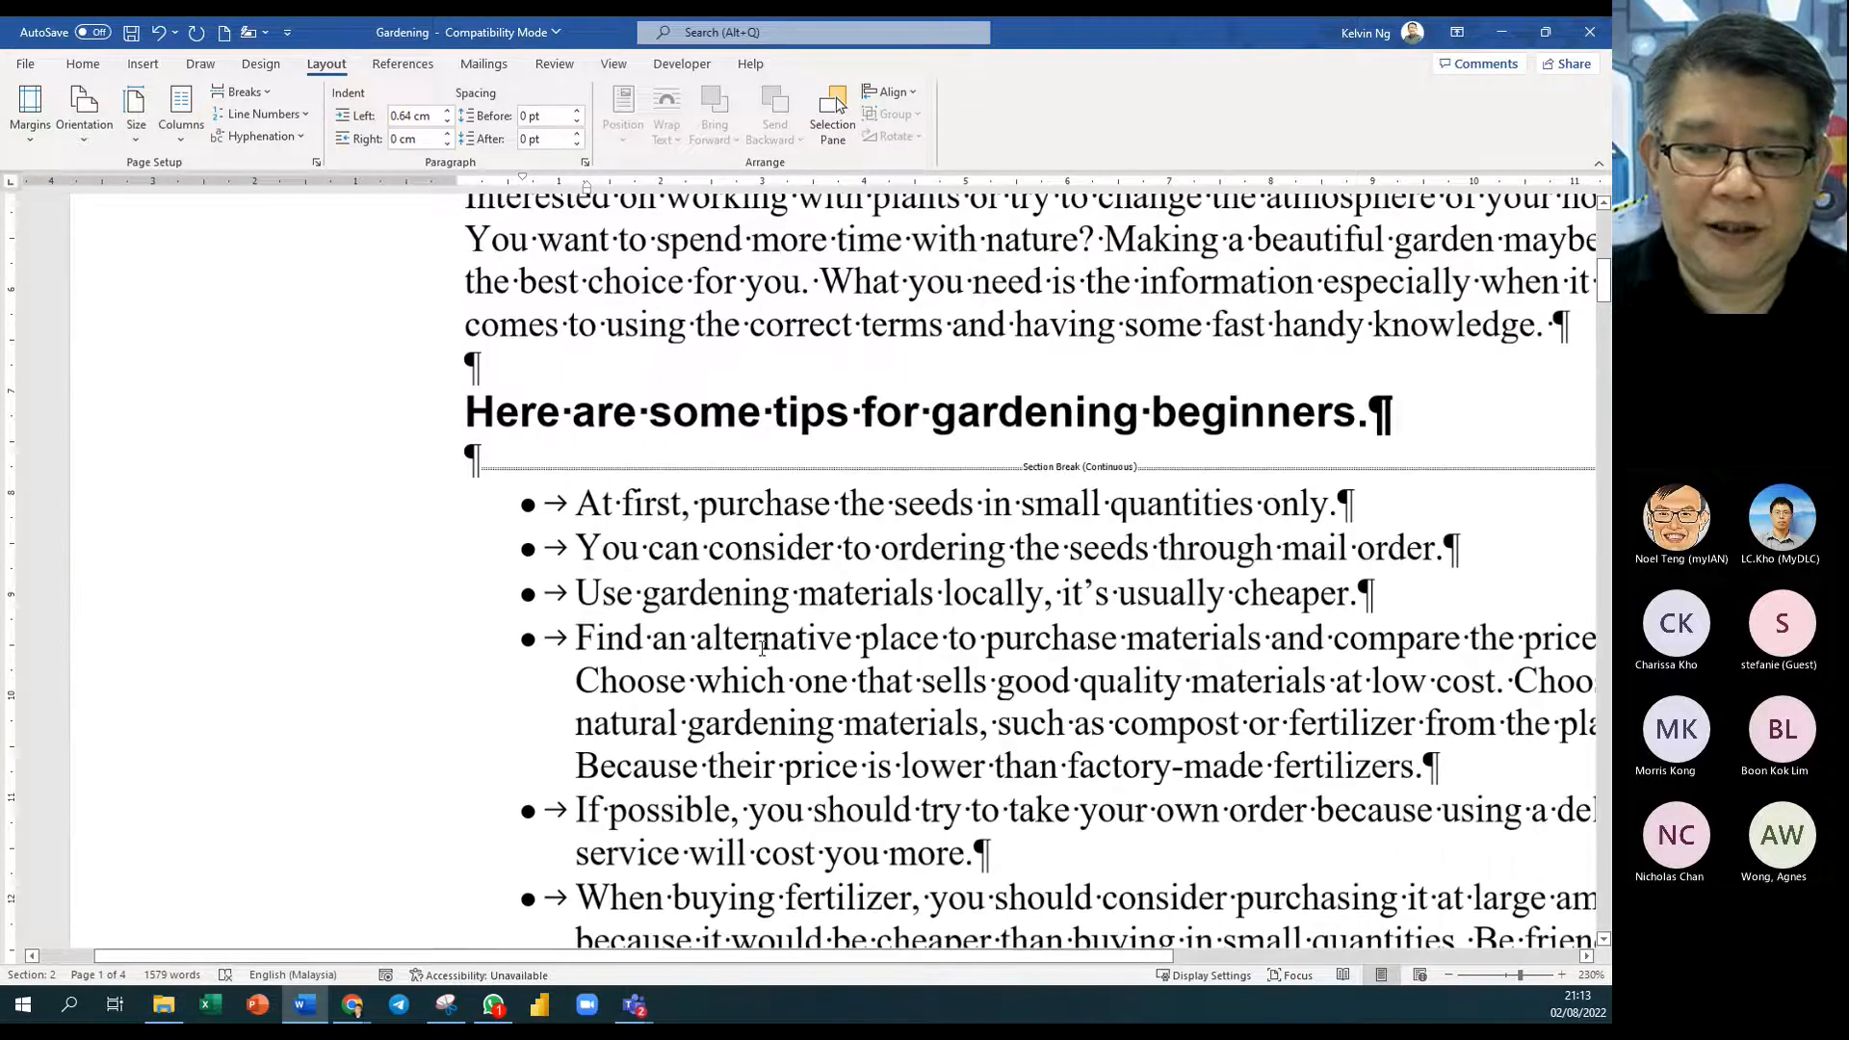
pyautogui.scroll(-7, 762, 648)
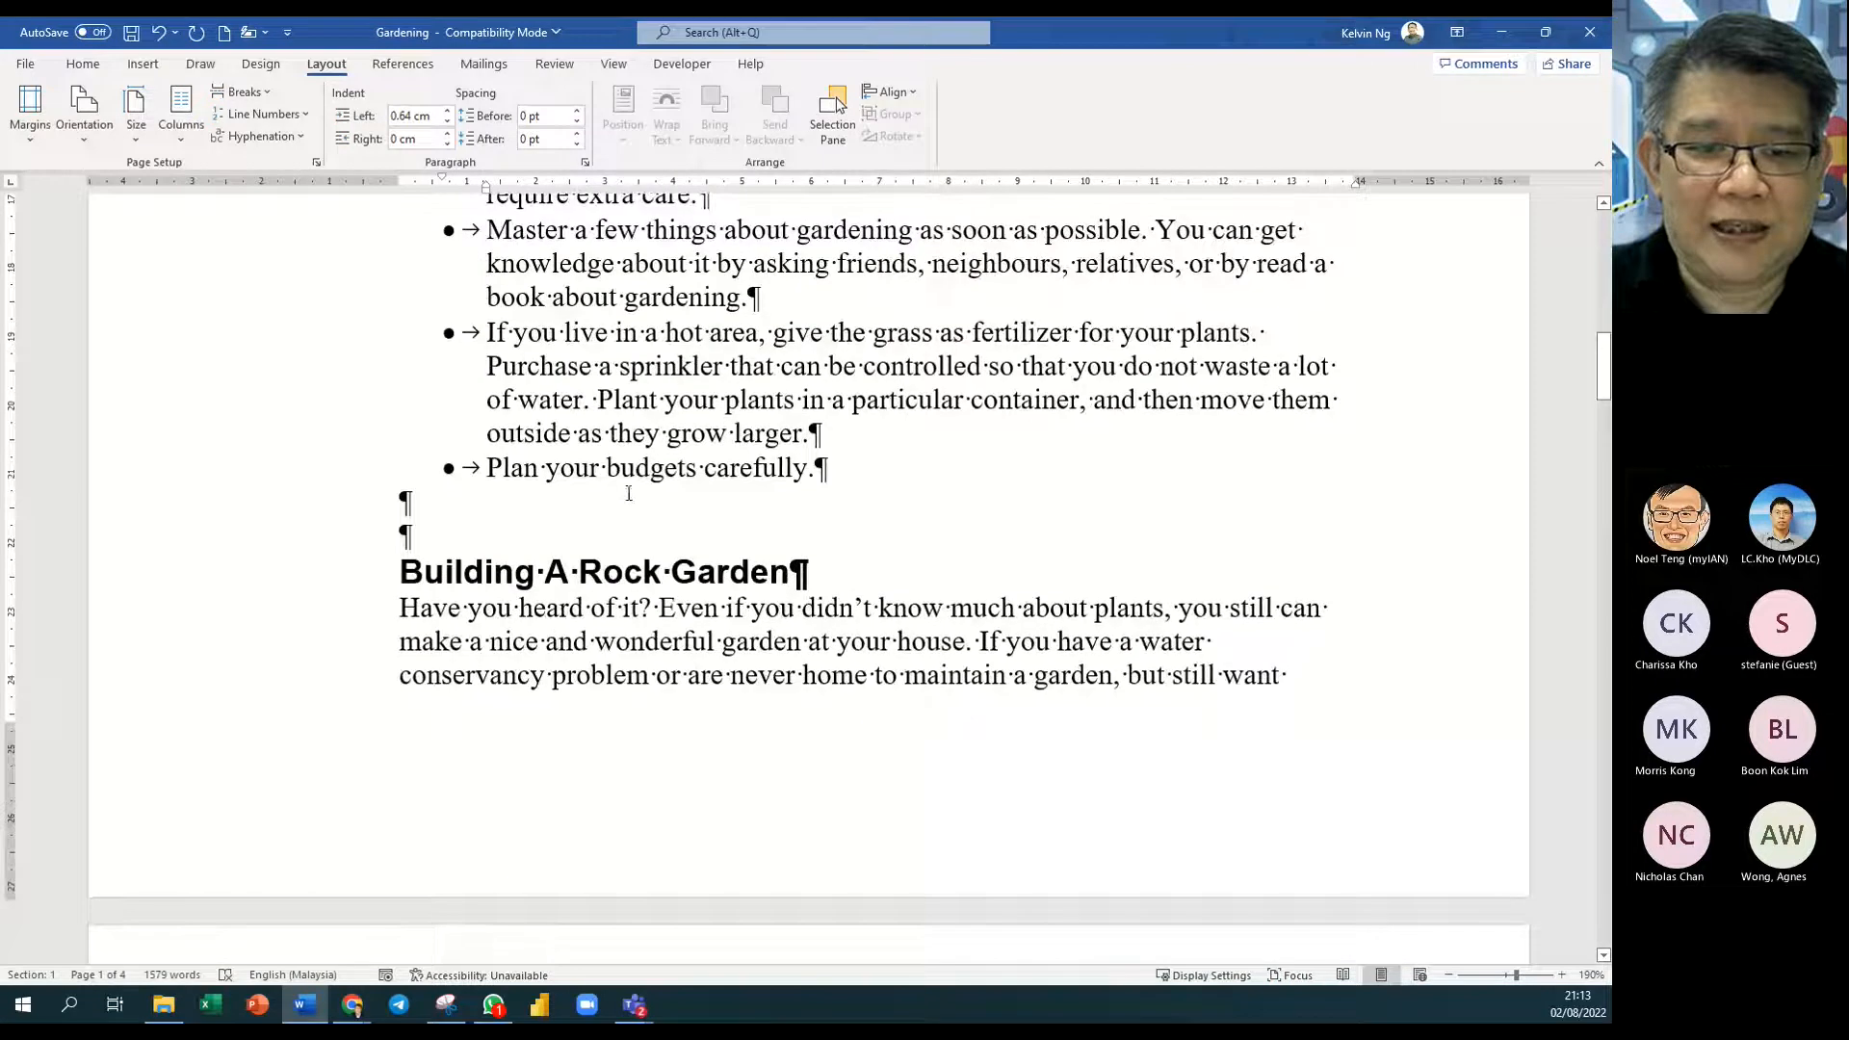
pyautogui.click(449, 497)
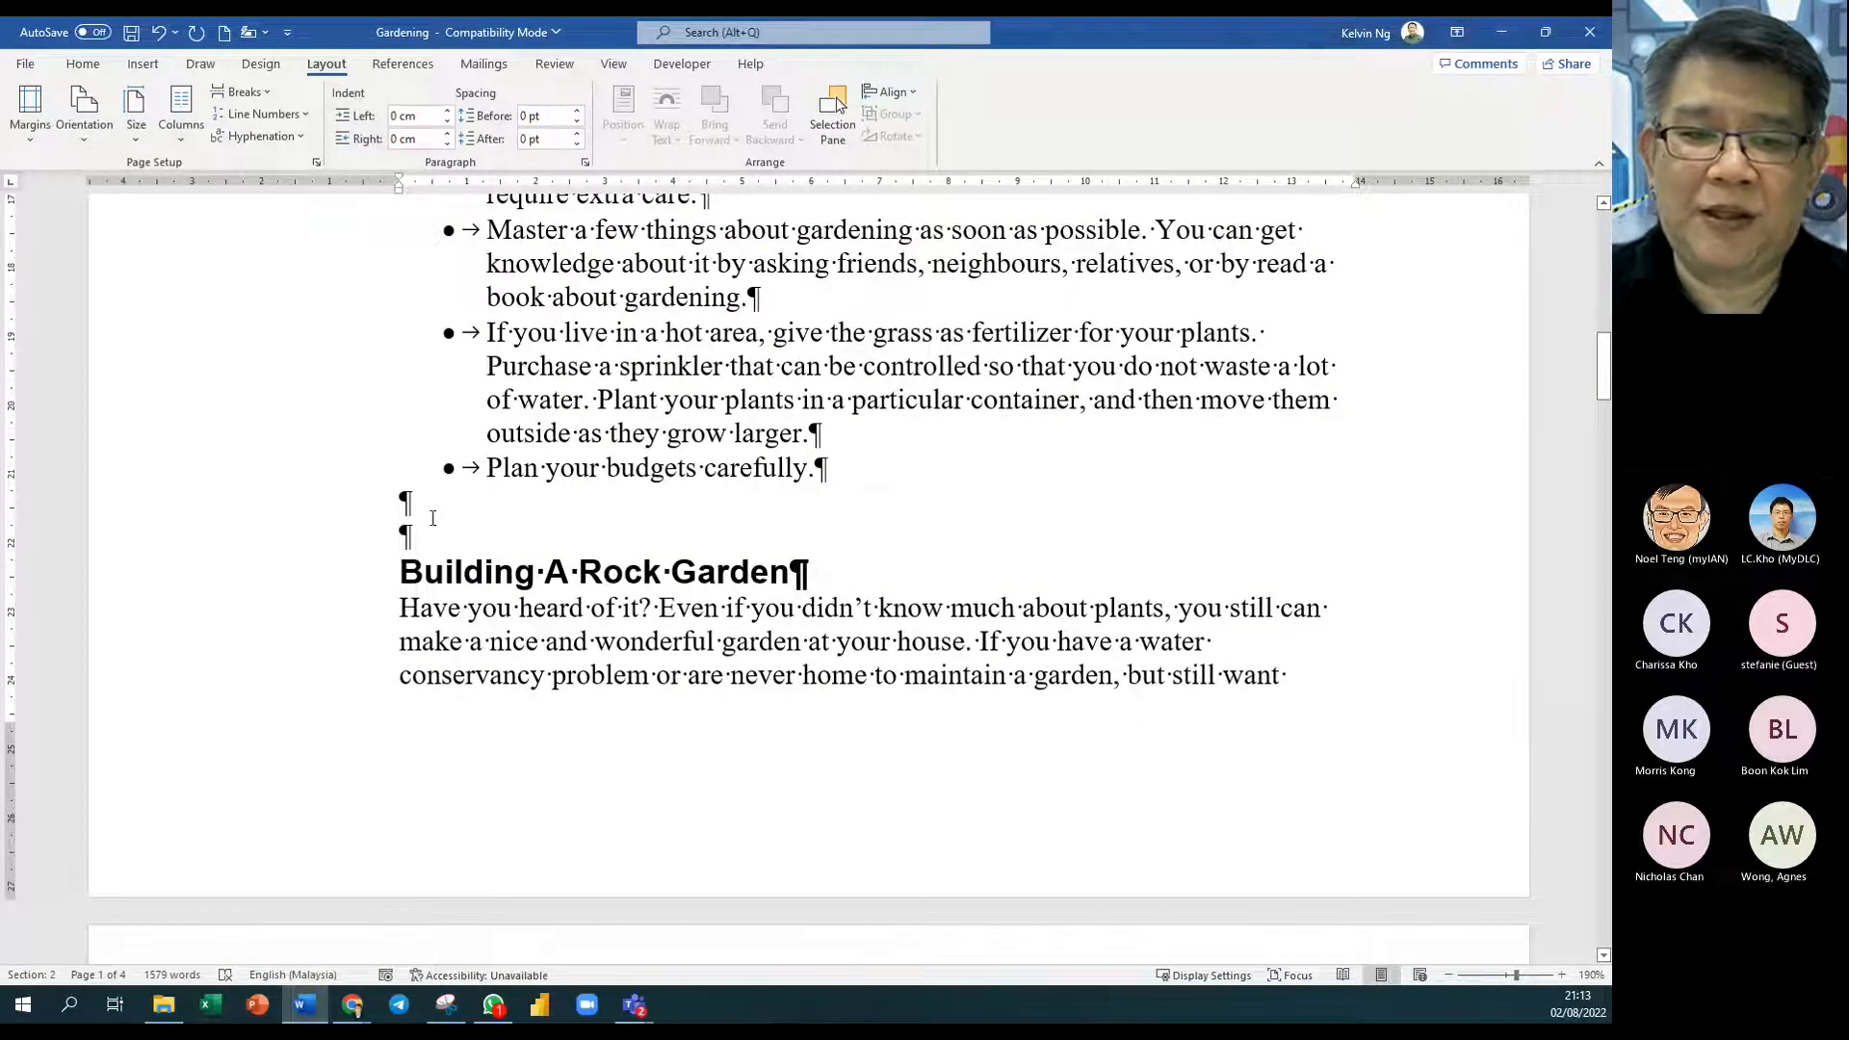
pyautogui.click(241, 92)
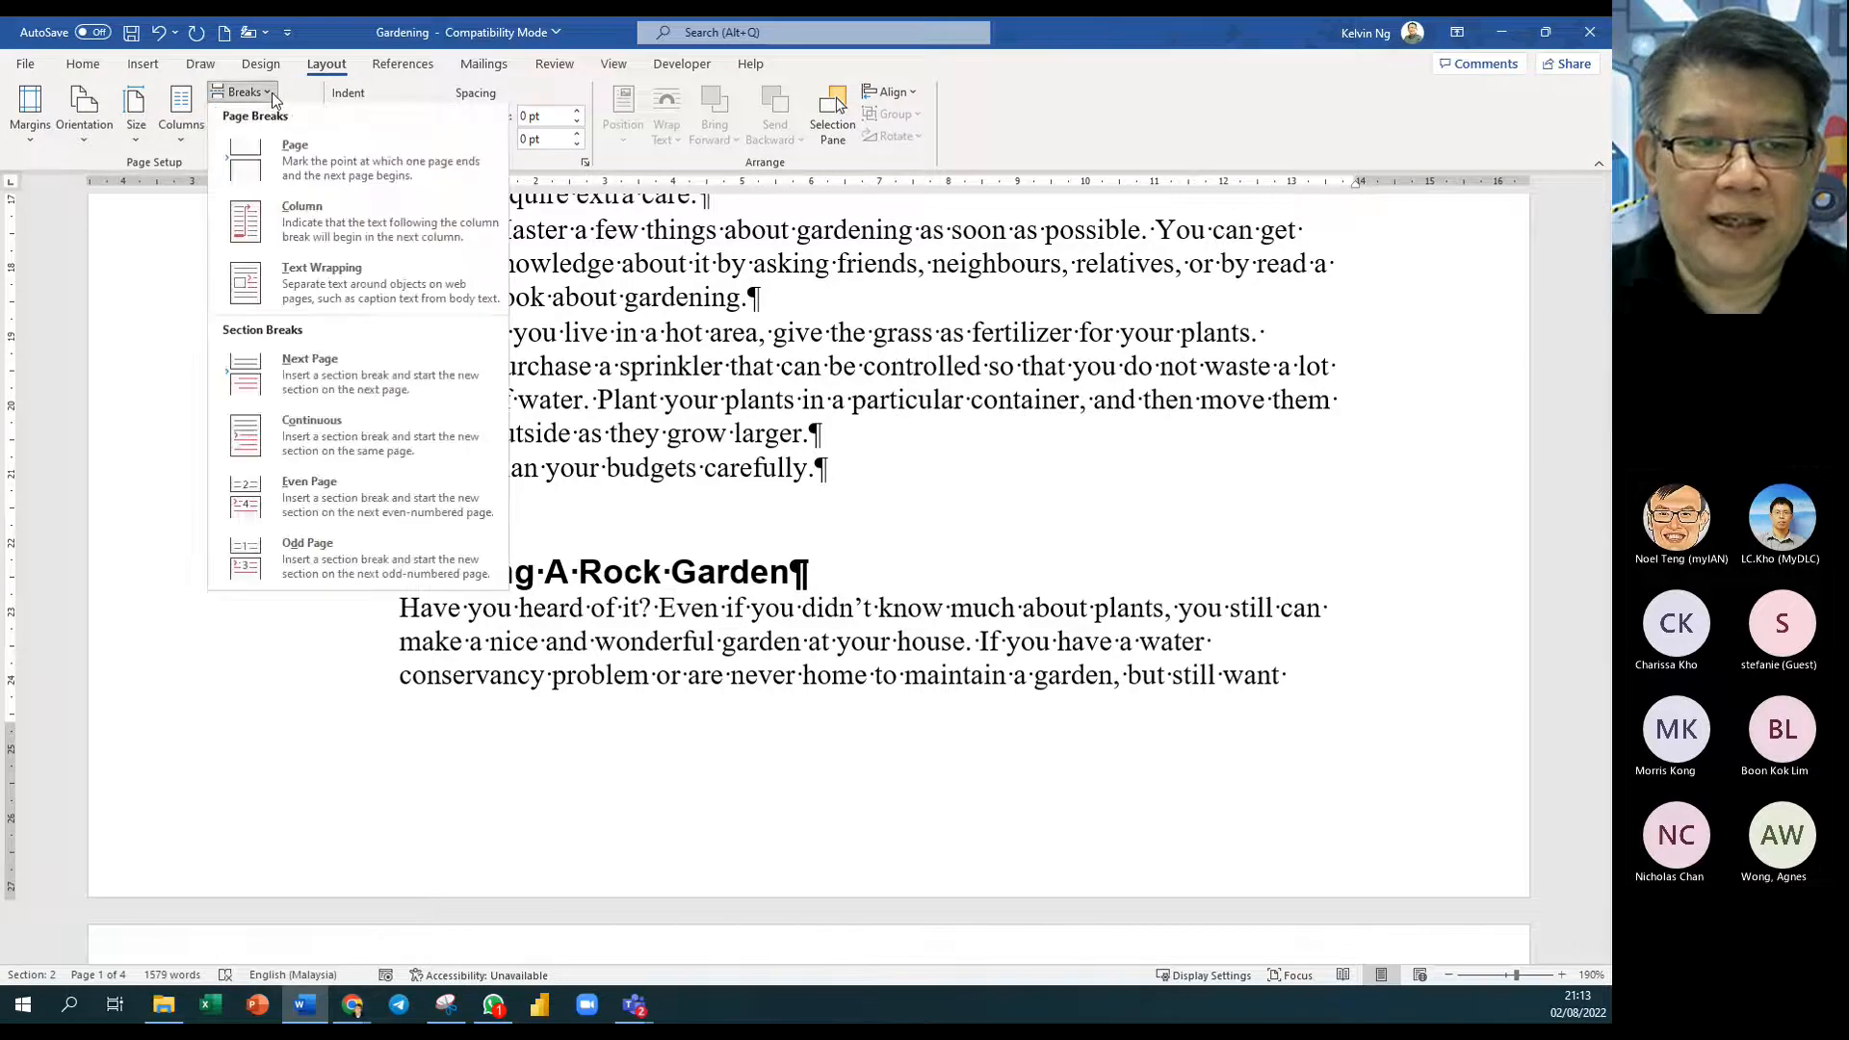
pyautogui.click(449, 440)
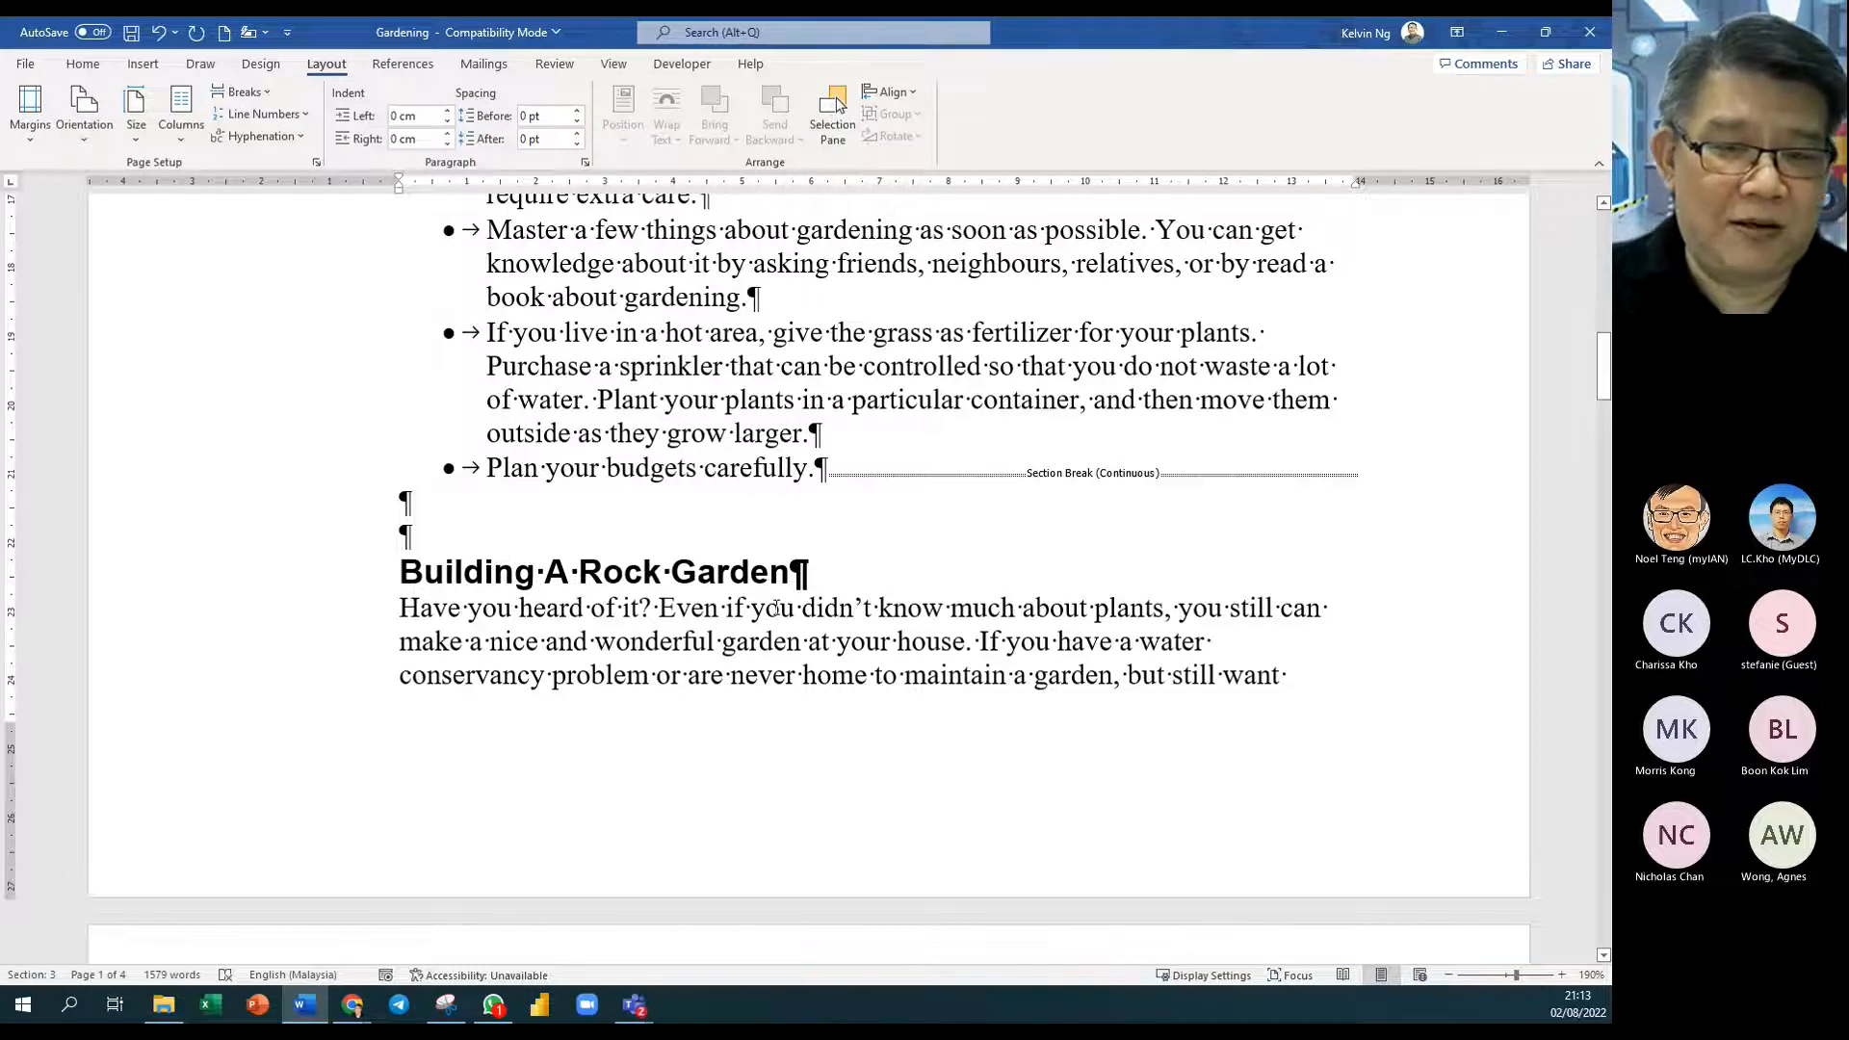
pyautogui.click(766, 401)
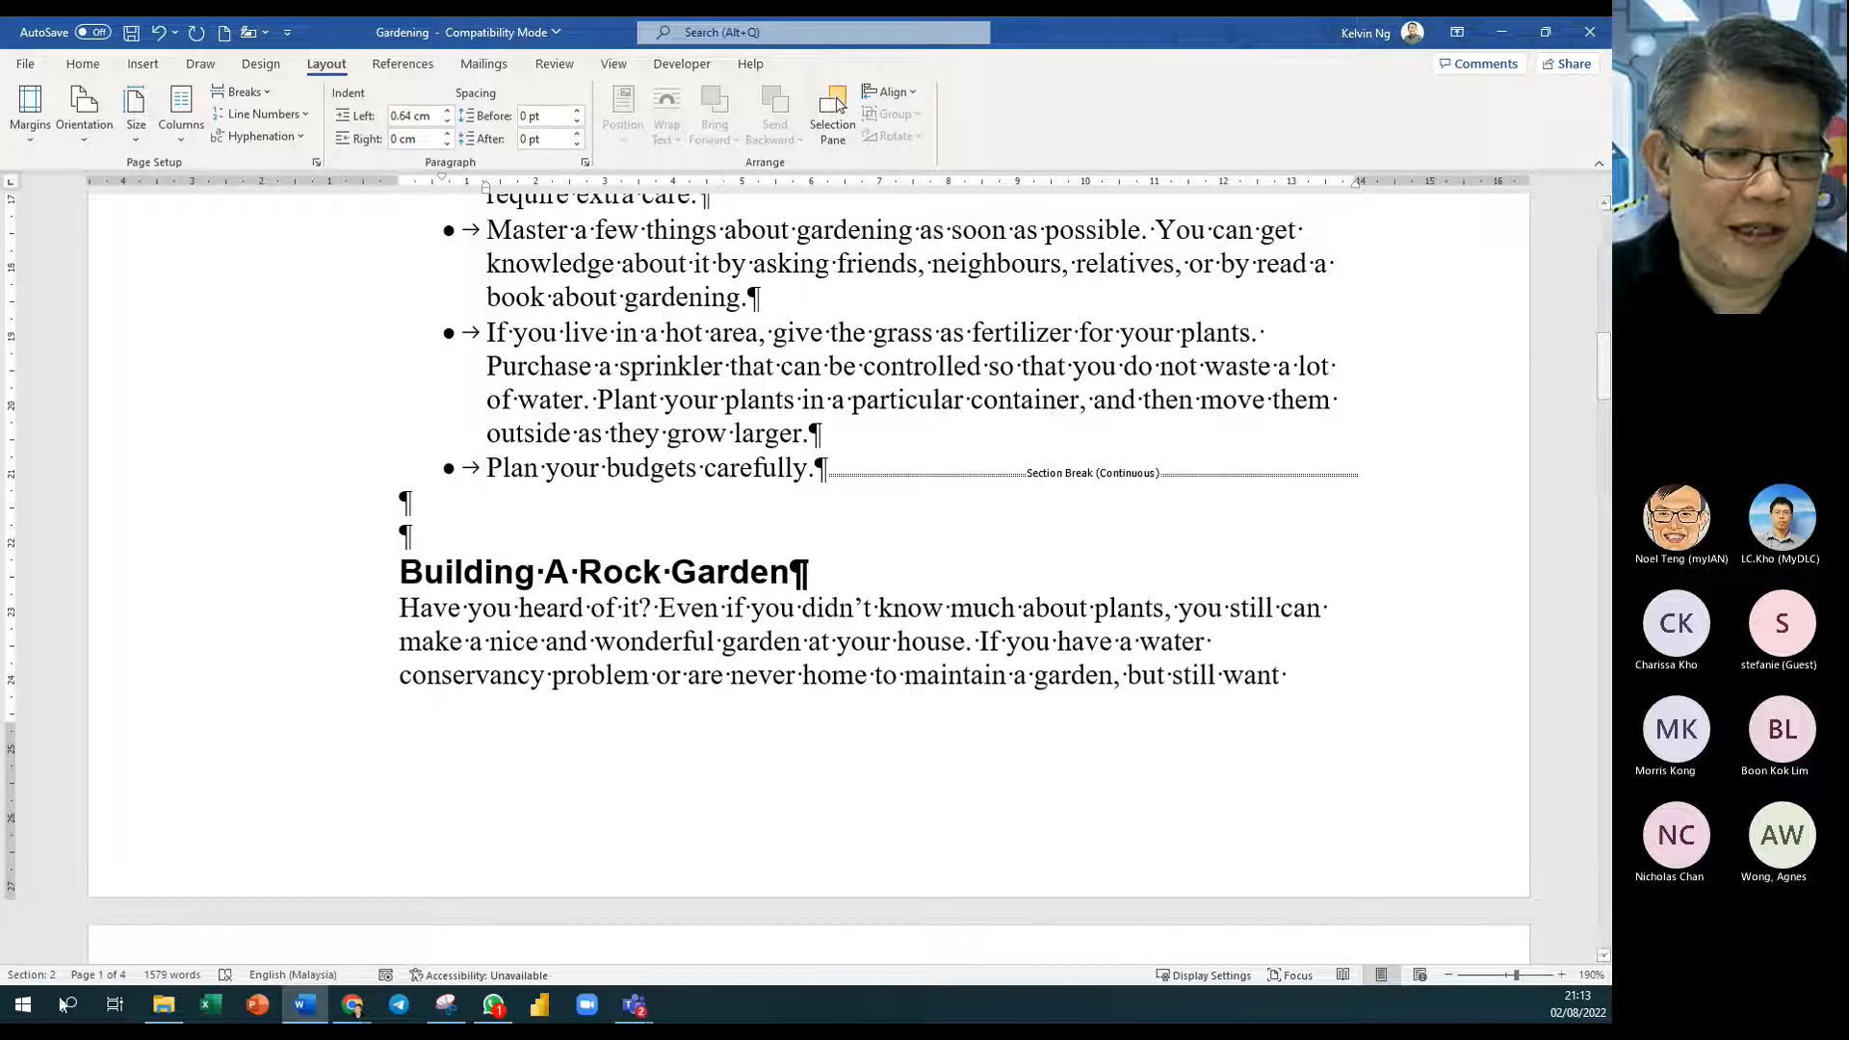
pyautogui.click(751, 576)
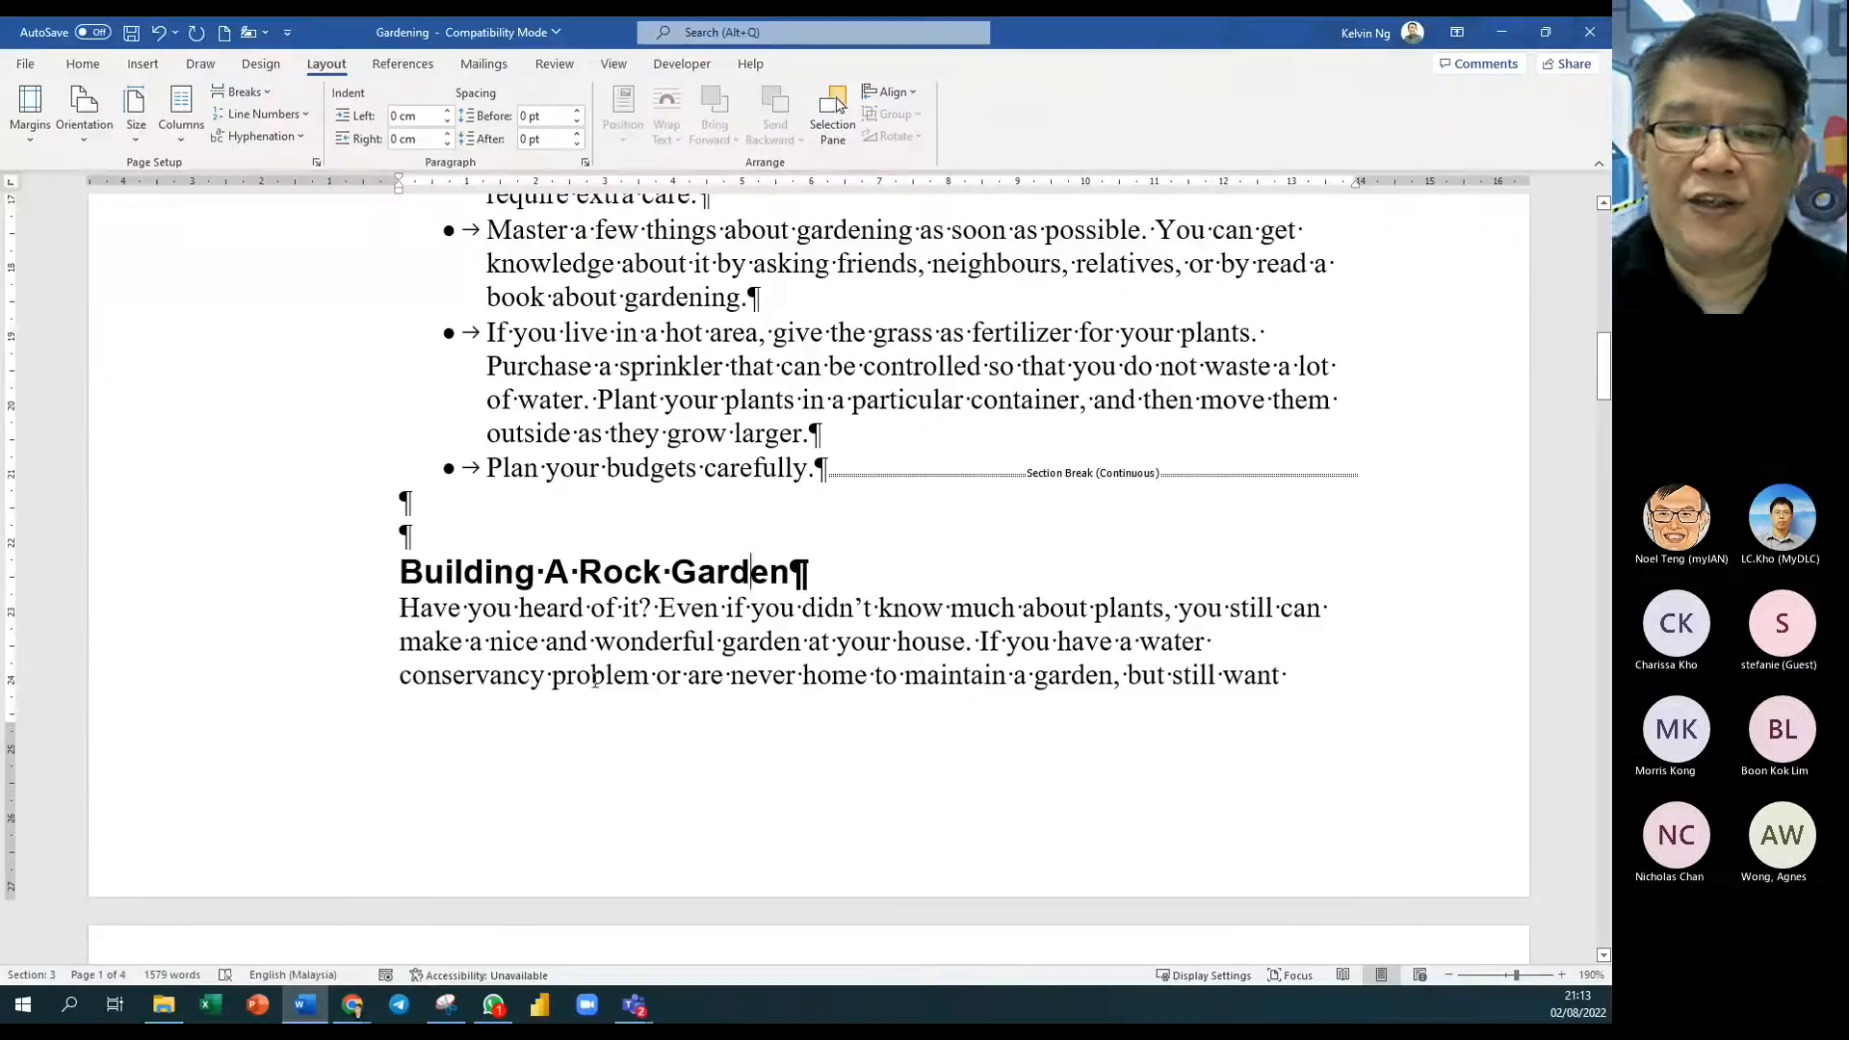
# Step: Arrange the section containing the bulleted beginner tips in two columns
pyautogui.keyDown('ctrl'); pyautogui.scroll(-6, 953, 674); pyautogui.keyUp('ctrl')
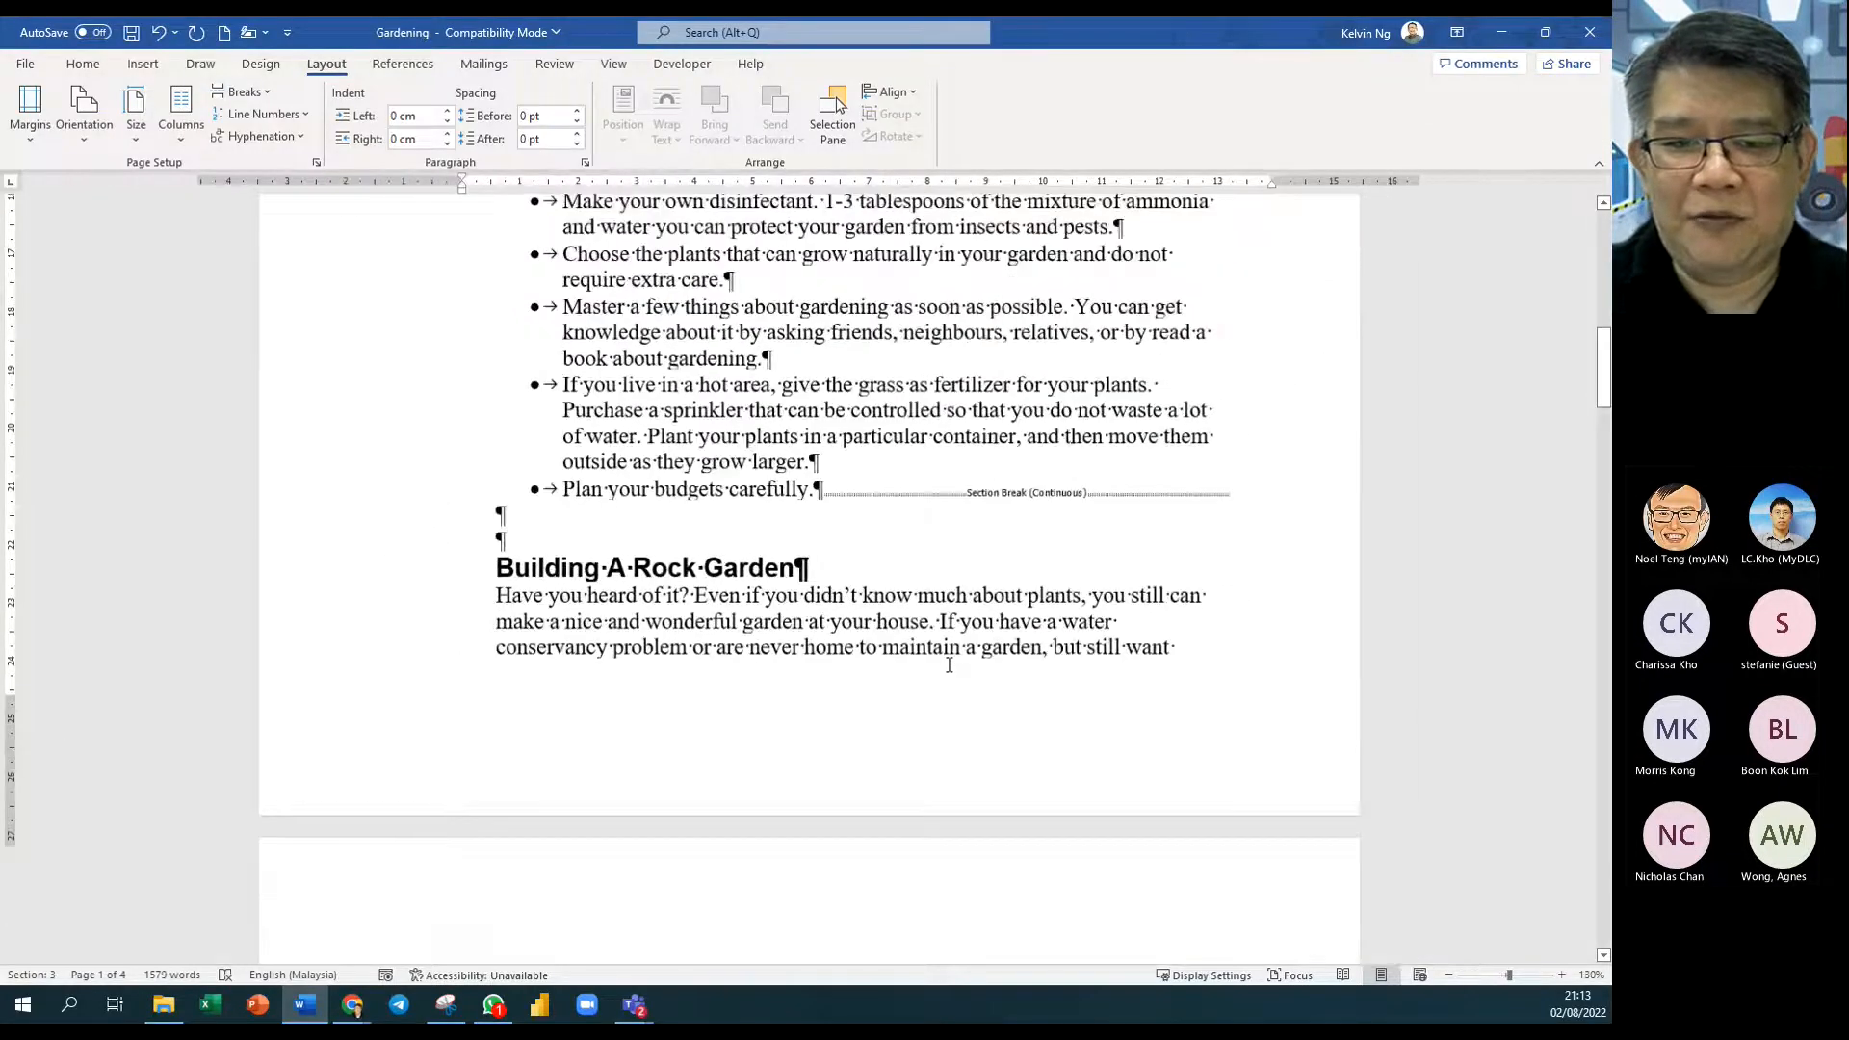
pyautogui.keyDown('ctrl'); pyautogui.scroll(-1, 949, 664); pyautogui.keyUp('ctrl')
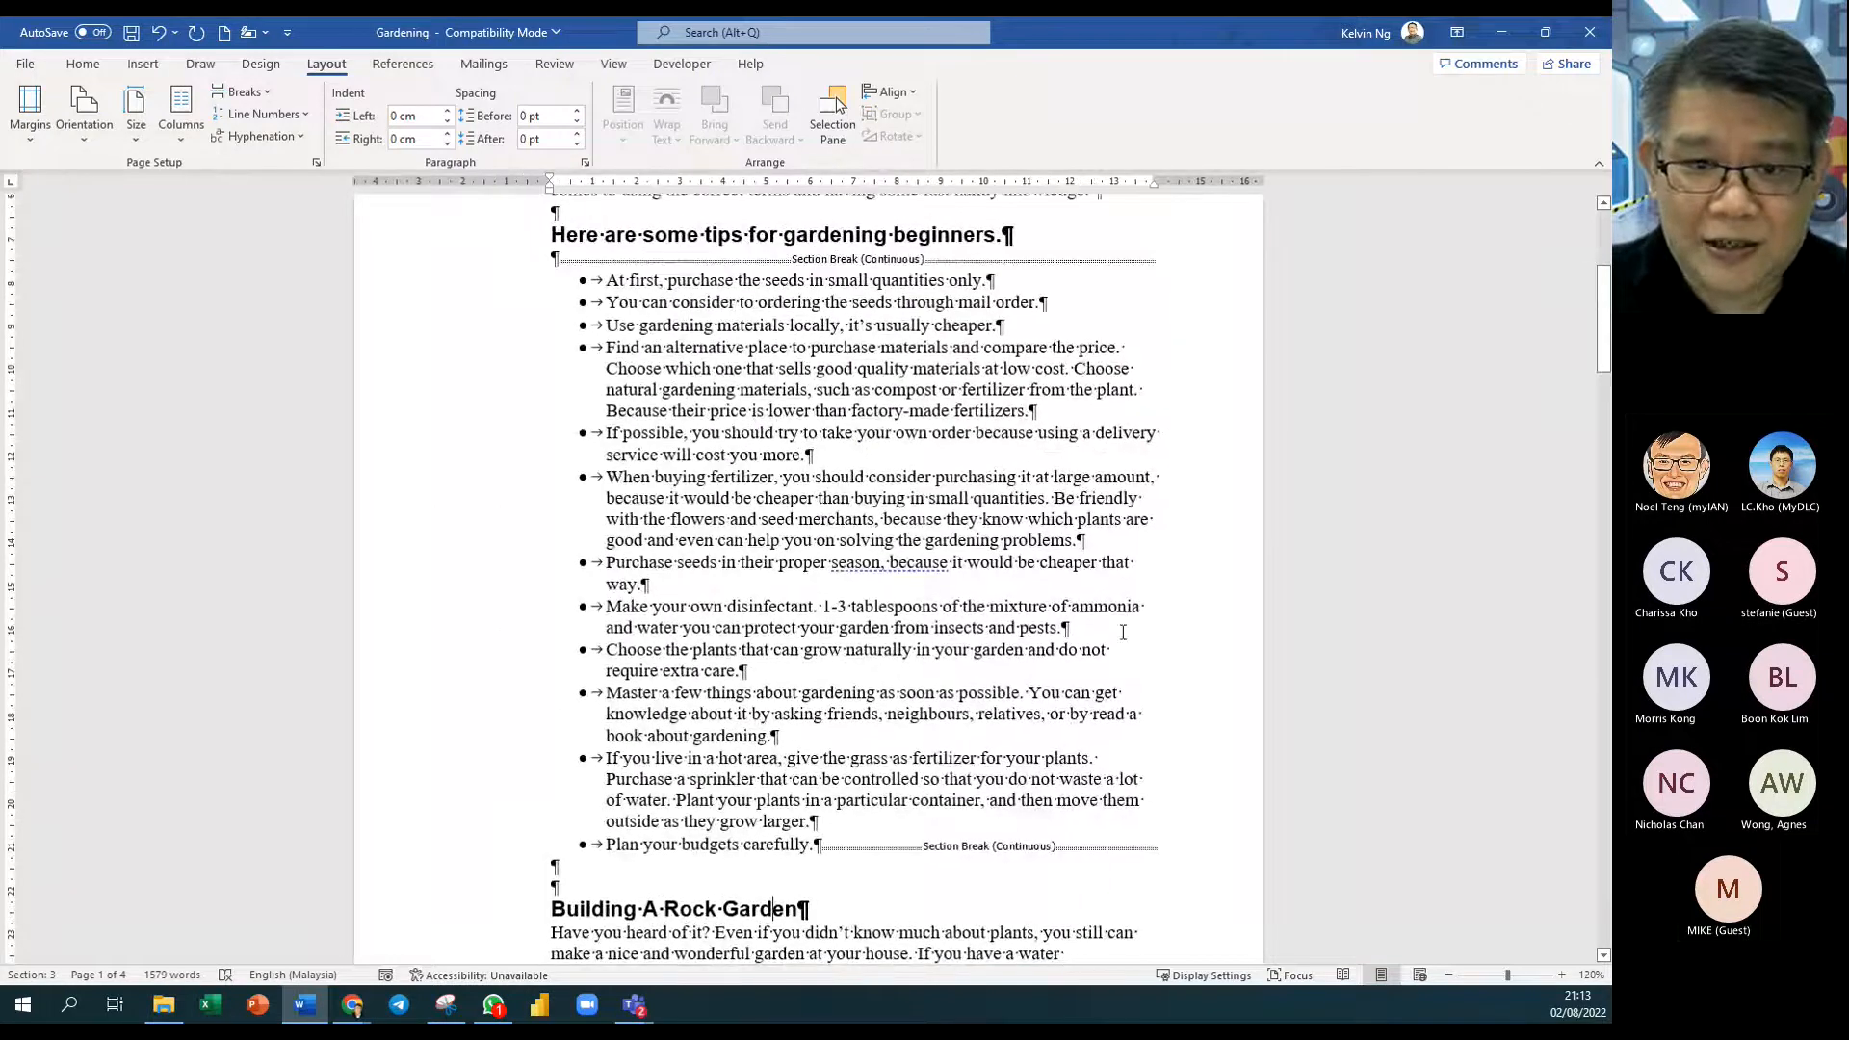
pyautogui.click(818, 394)
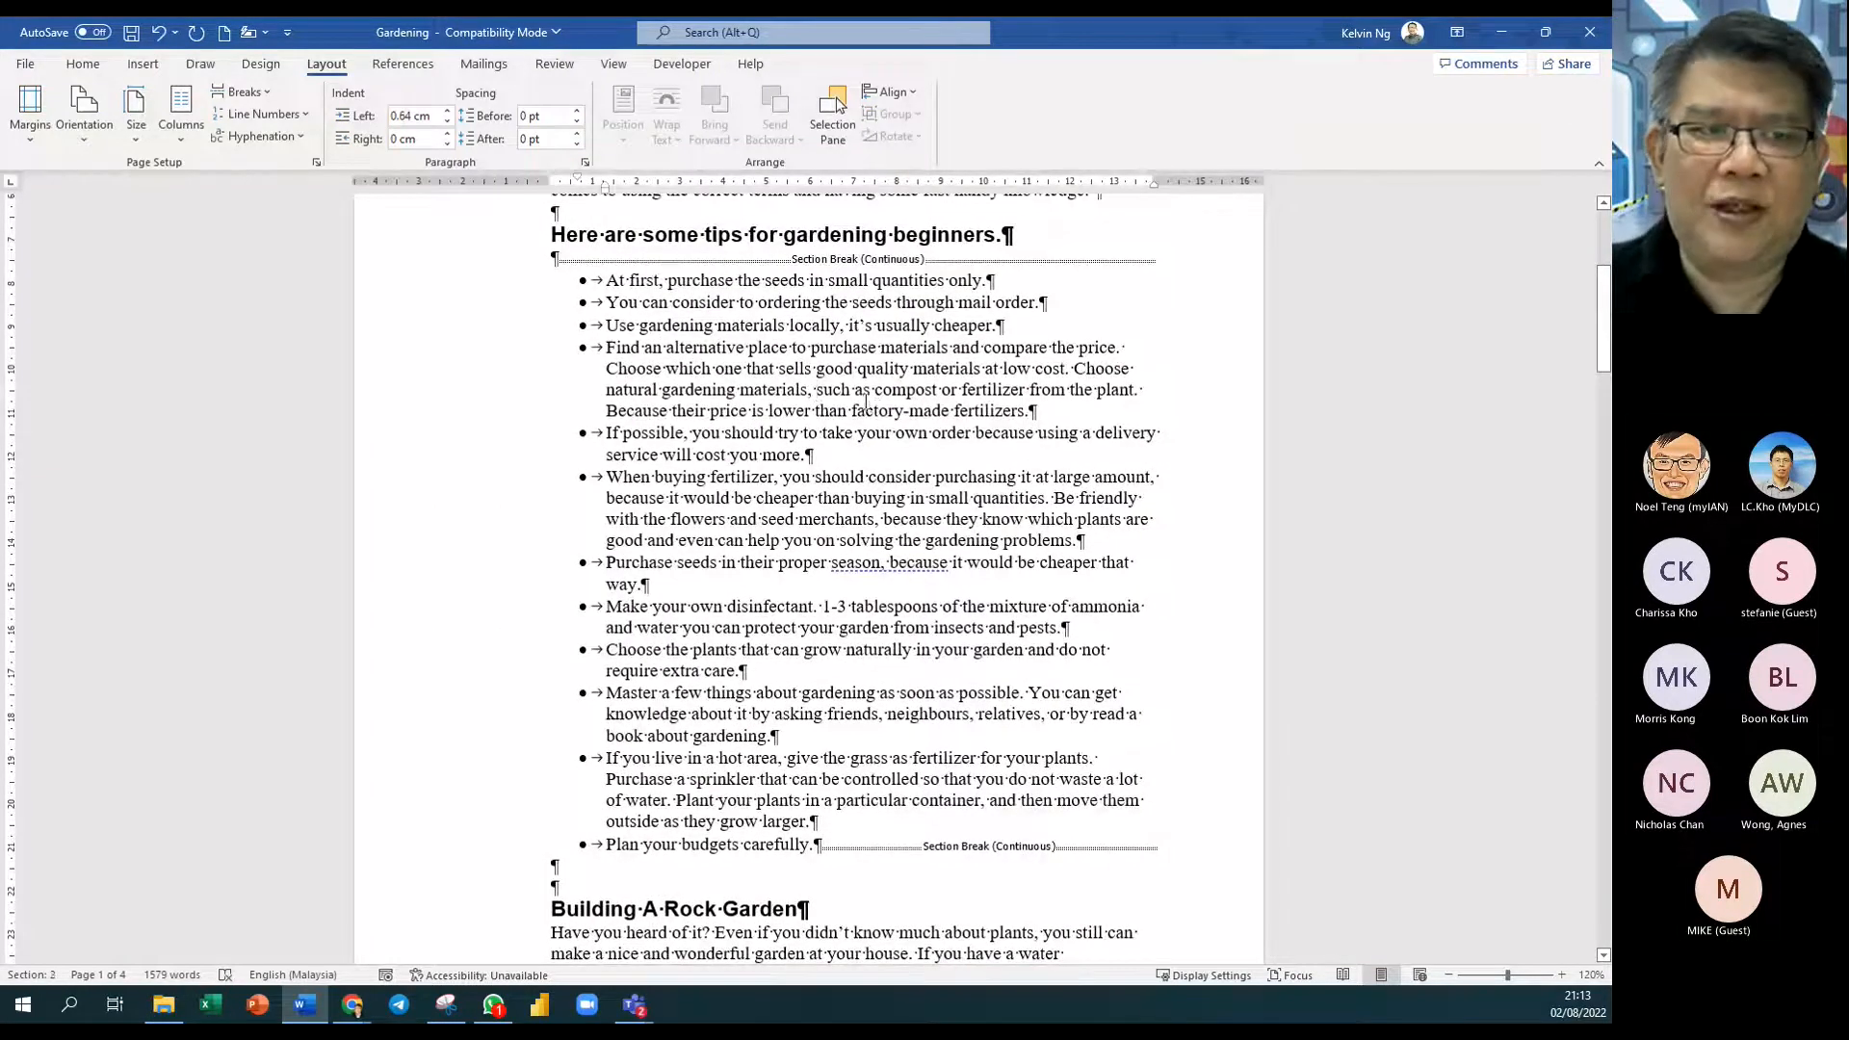
pyautogui.click(181, 113)
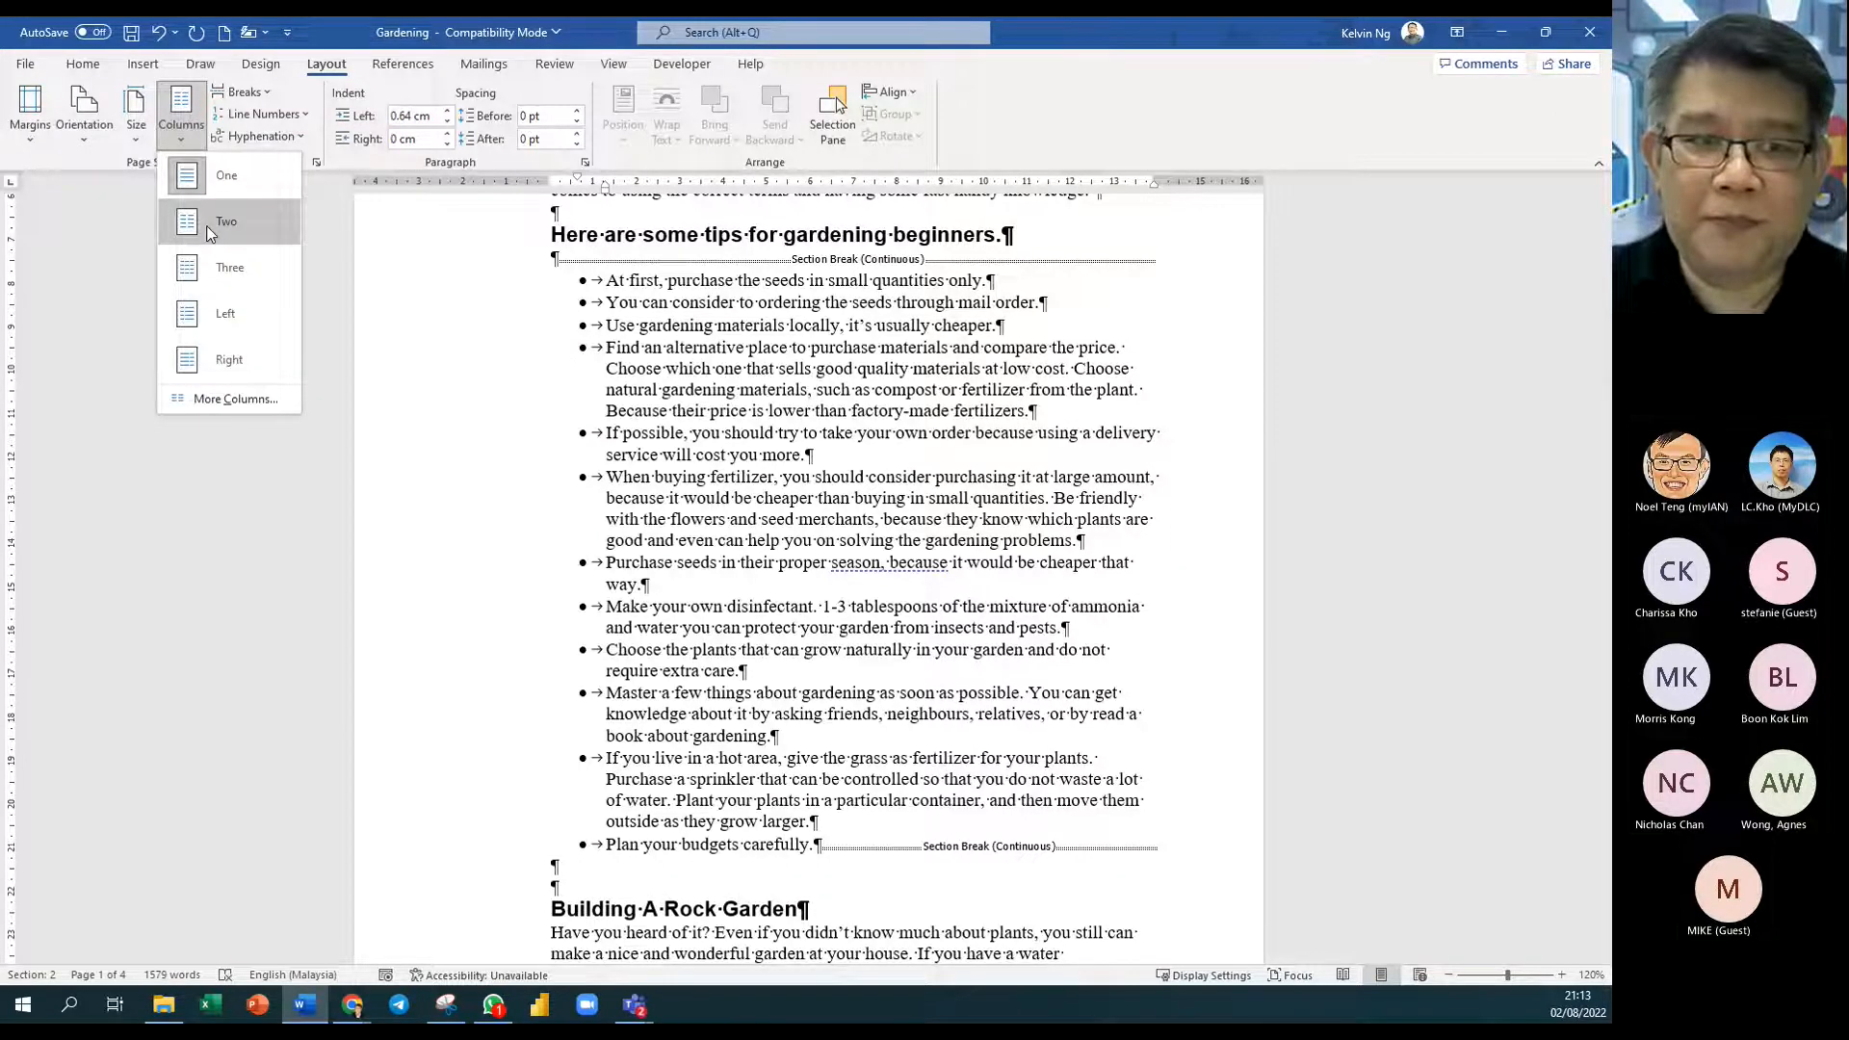
pyautogui.click(210, 233)
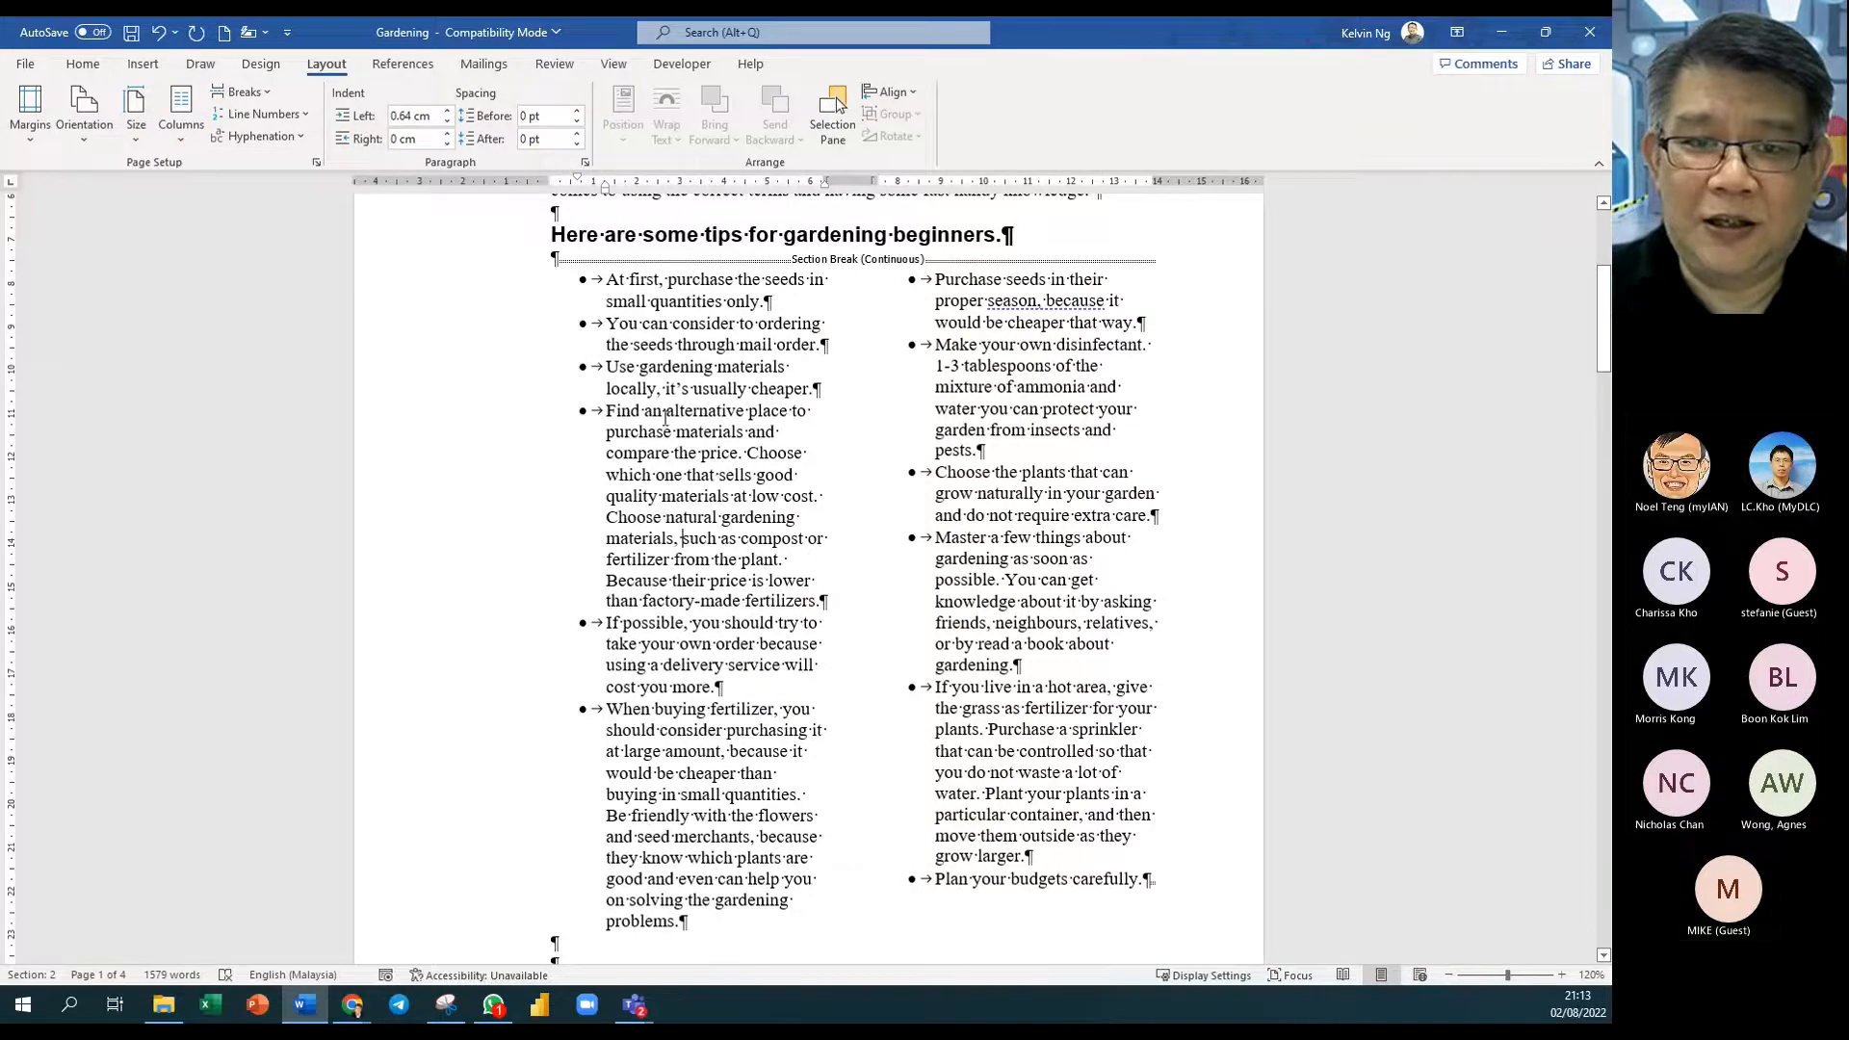
# Step: Justify all the bulleted tips in the two-column section and clear the selection
pyautogui.scroll(2, 715, 480)
pyautogui.scroll(-10, 803, 279)
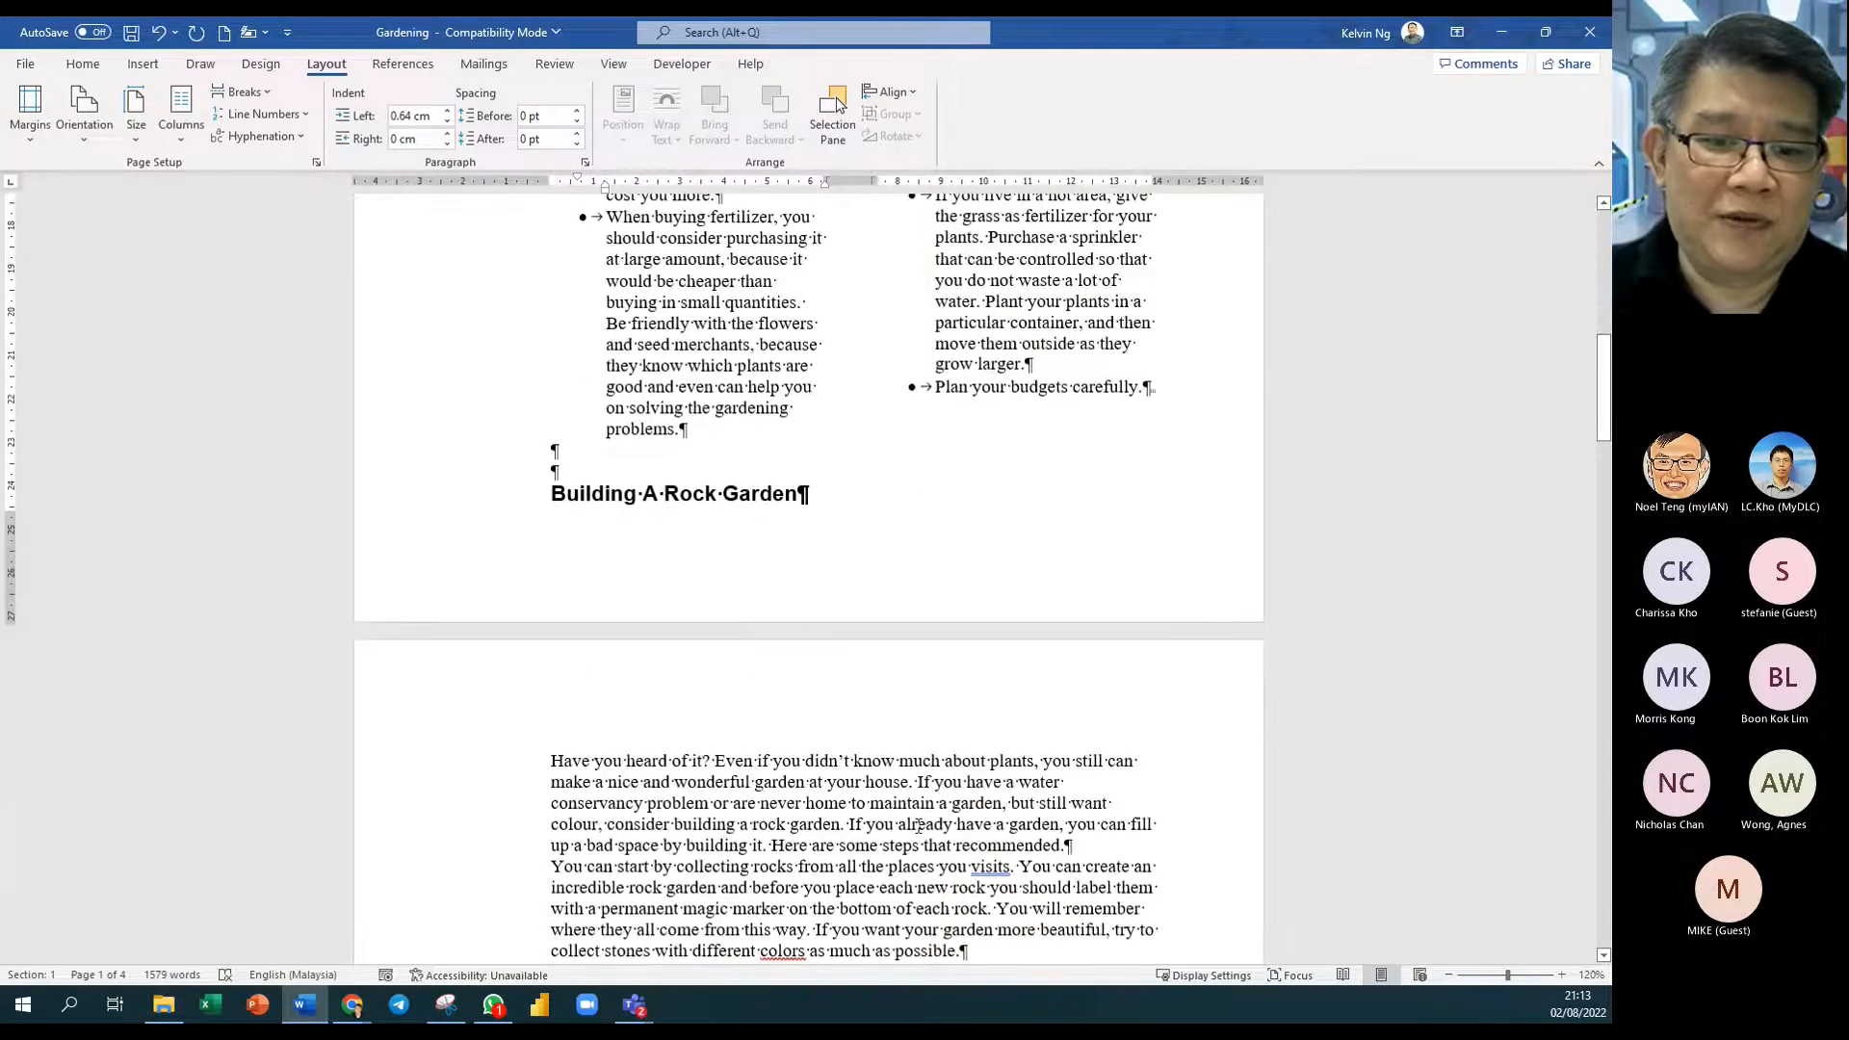
pyautogui.scroll(-2, 885, 845)
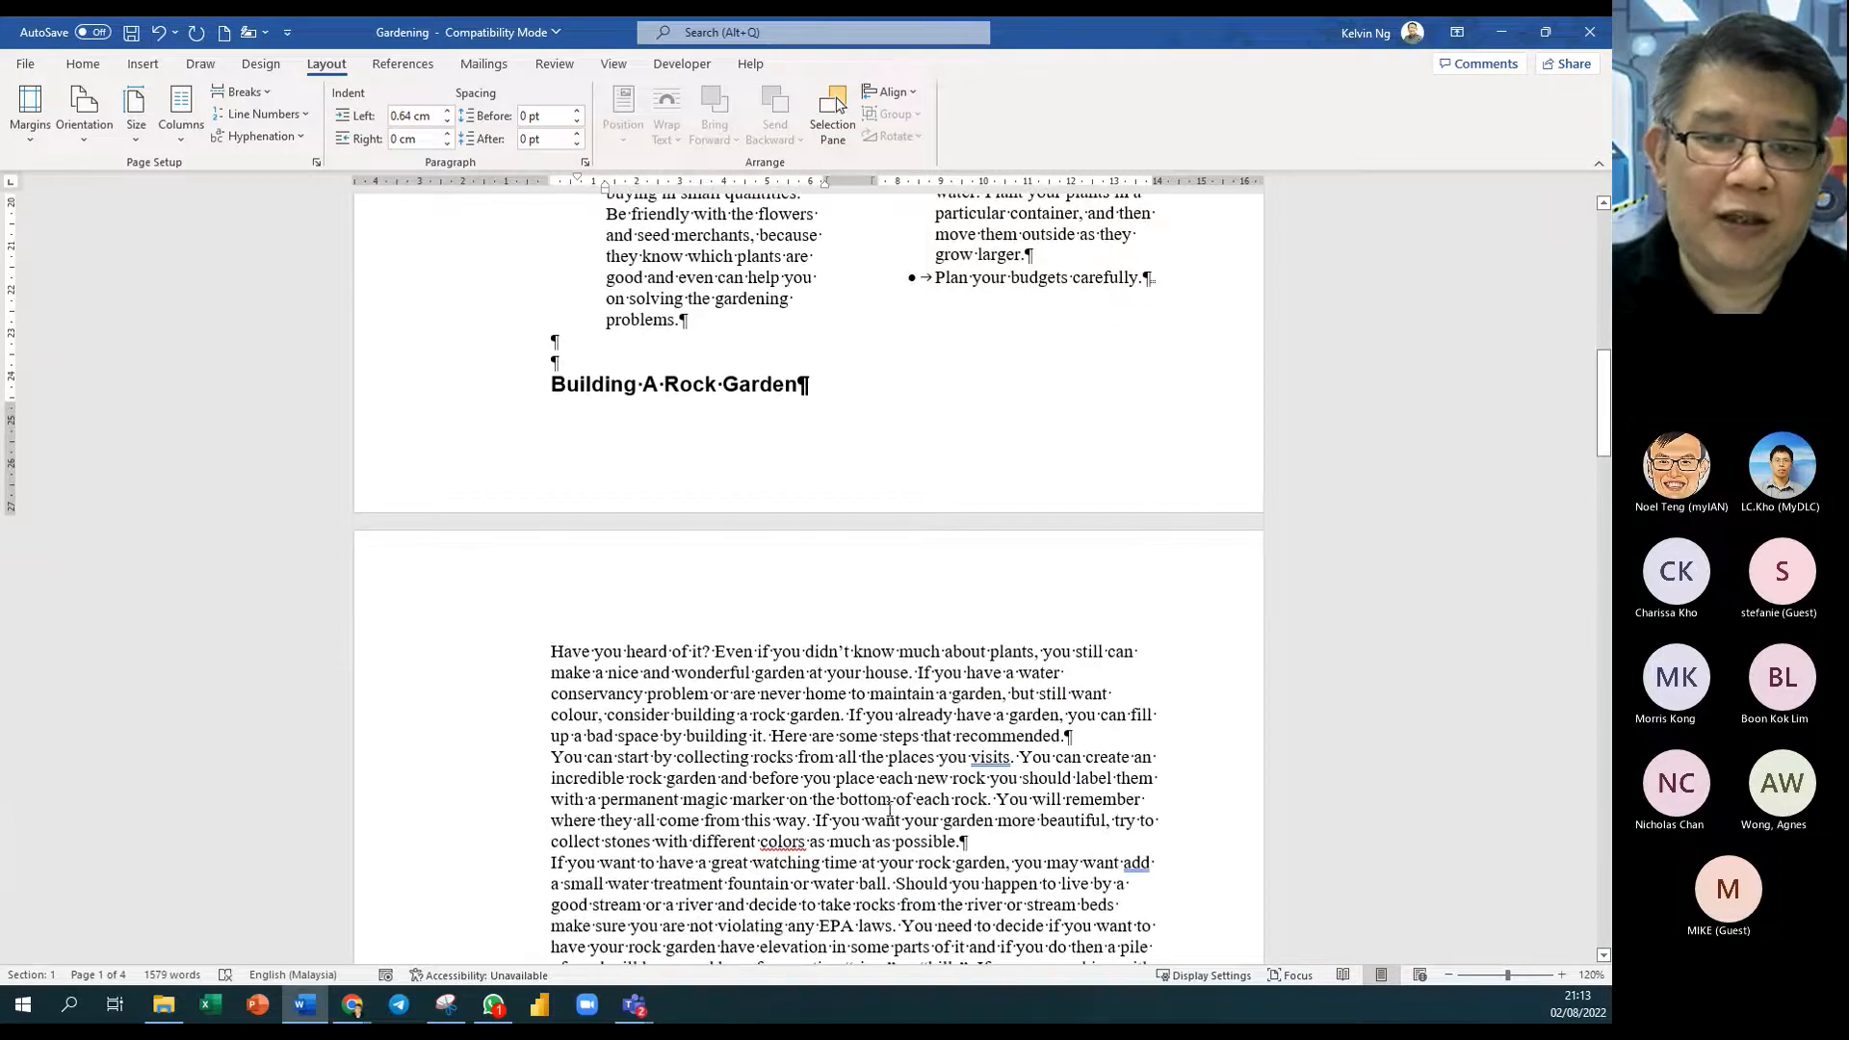
pyautogui.scroll(5, 893, 765)
pyautogui.scroll(1, 822, 479)
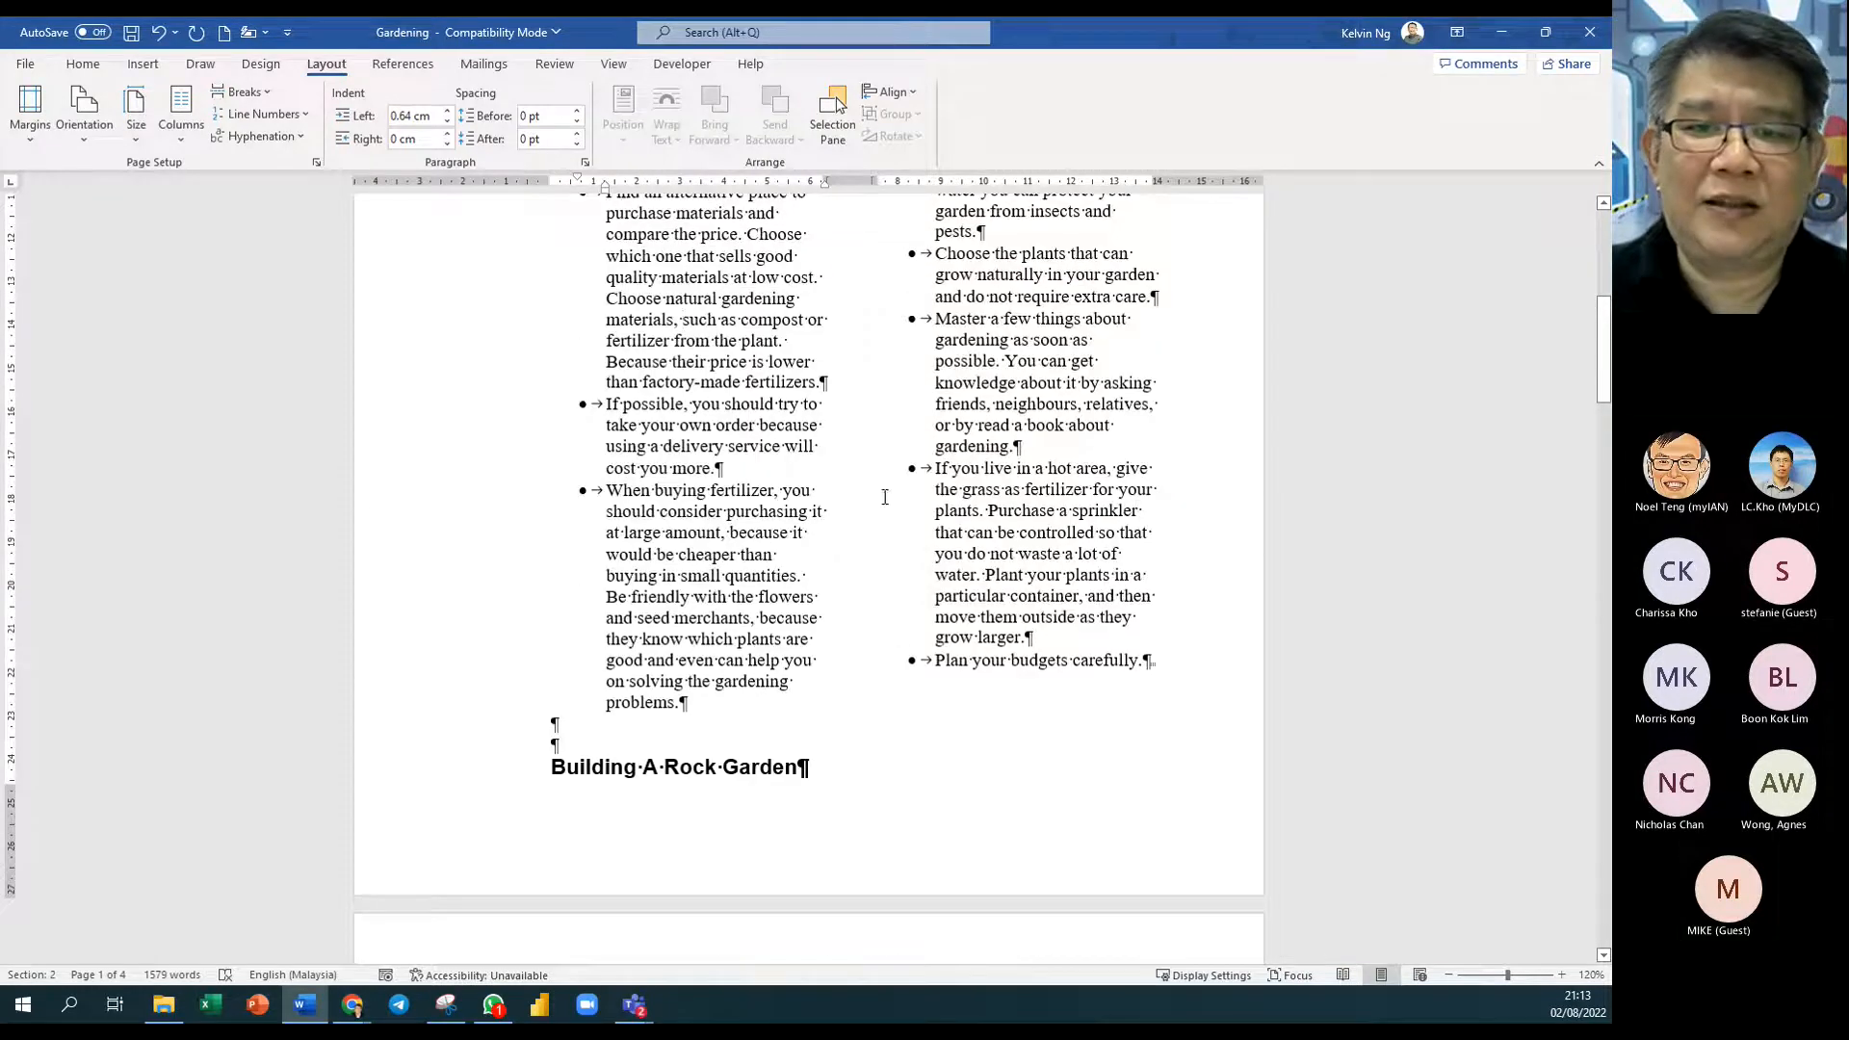
pyautogui.scroll(4, 885, 497)
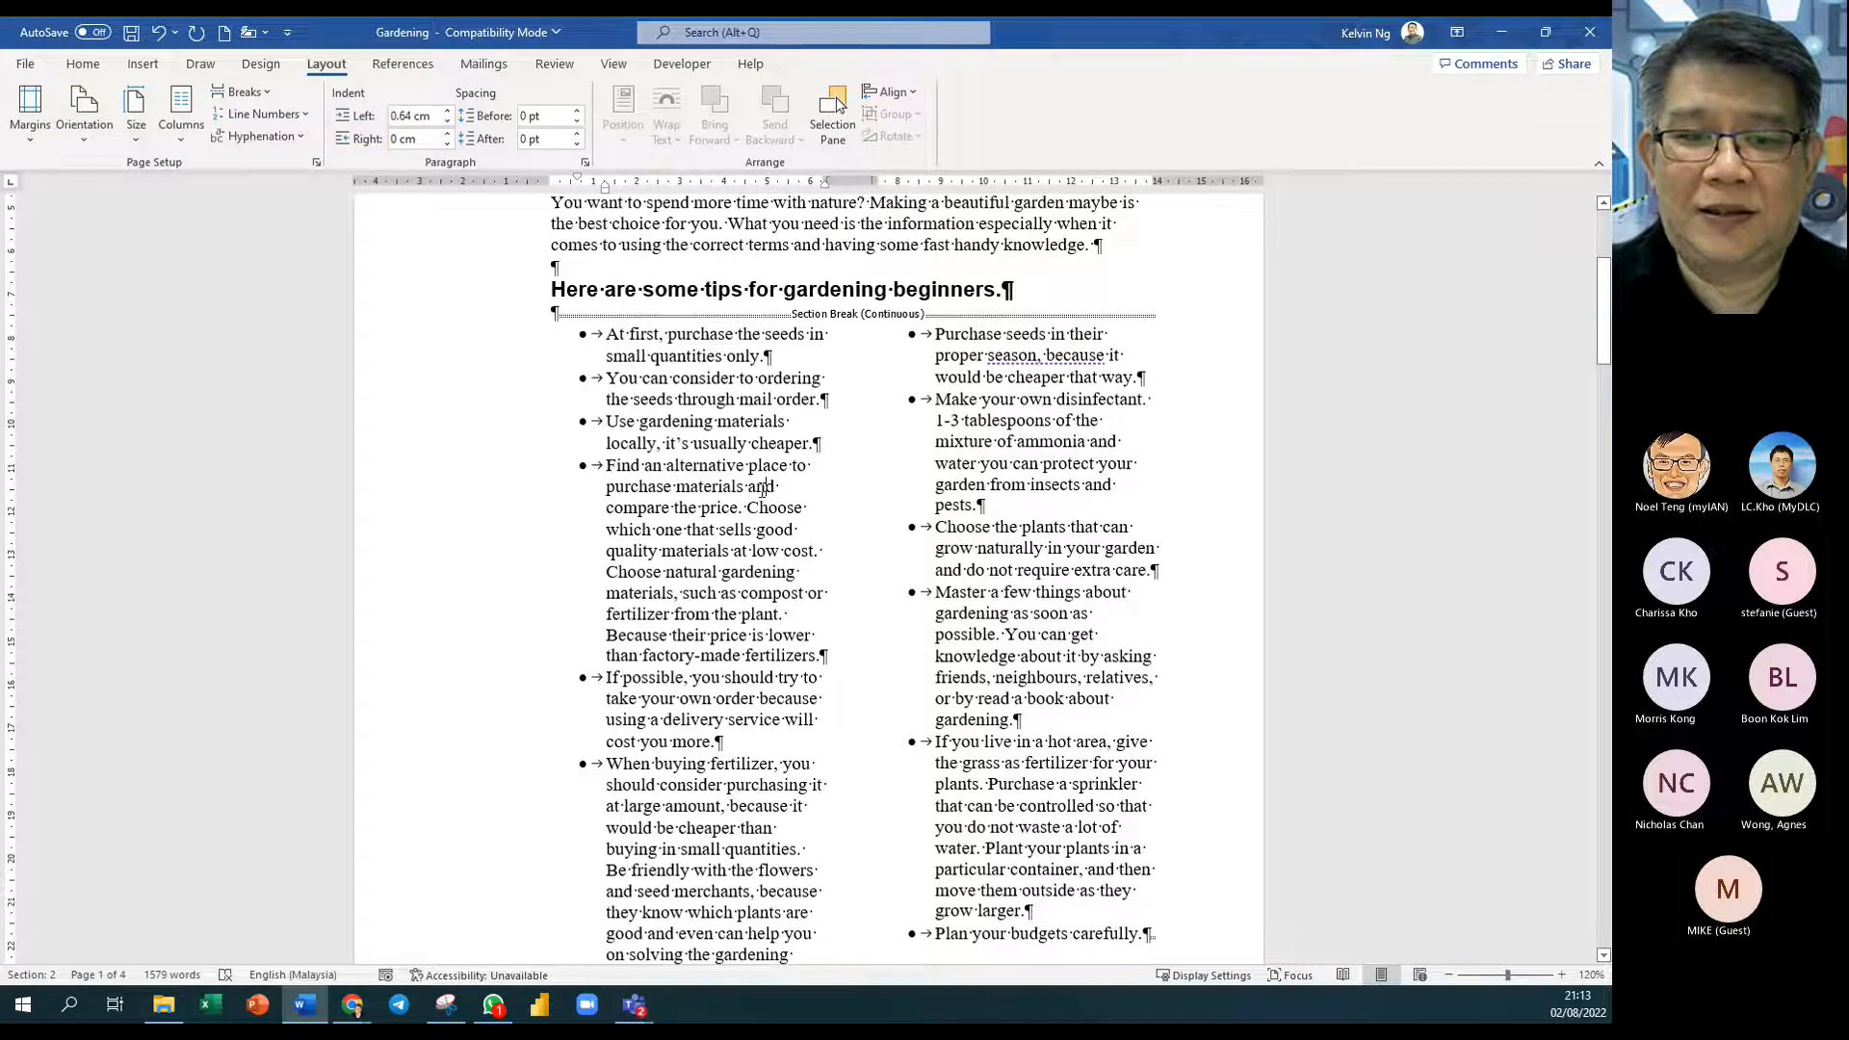
pyautogui.moveTo(613, 339); pyautogui.dragTo(1160, 850)
pyautogui.click(83, 63)
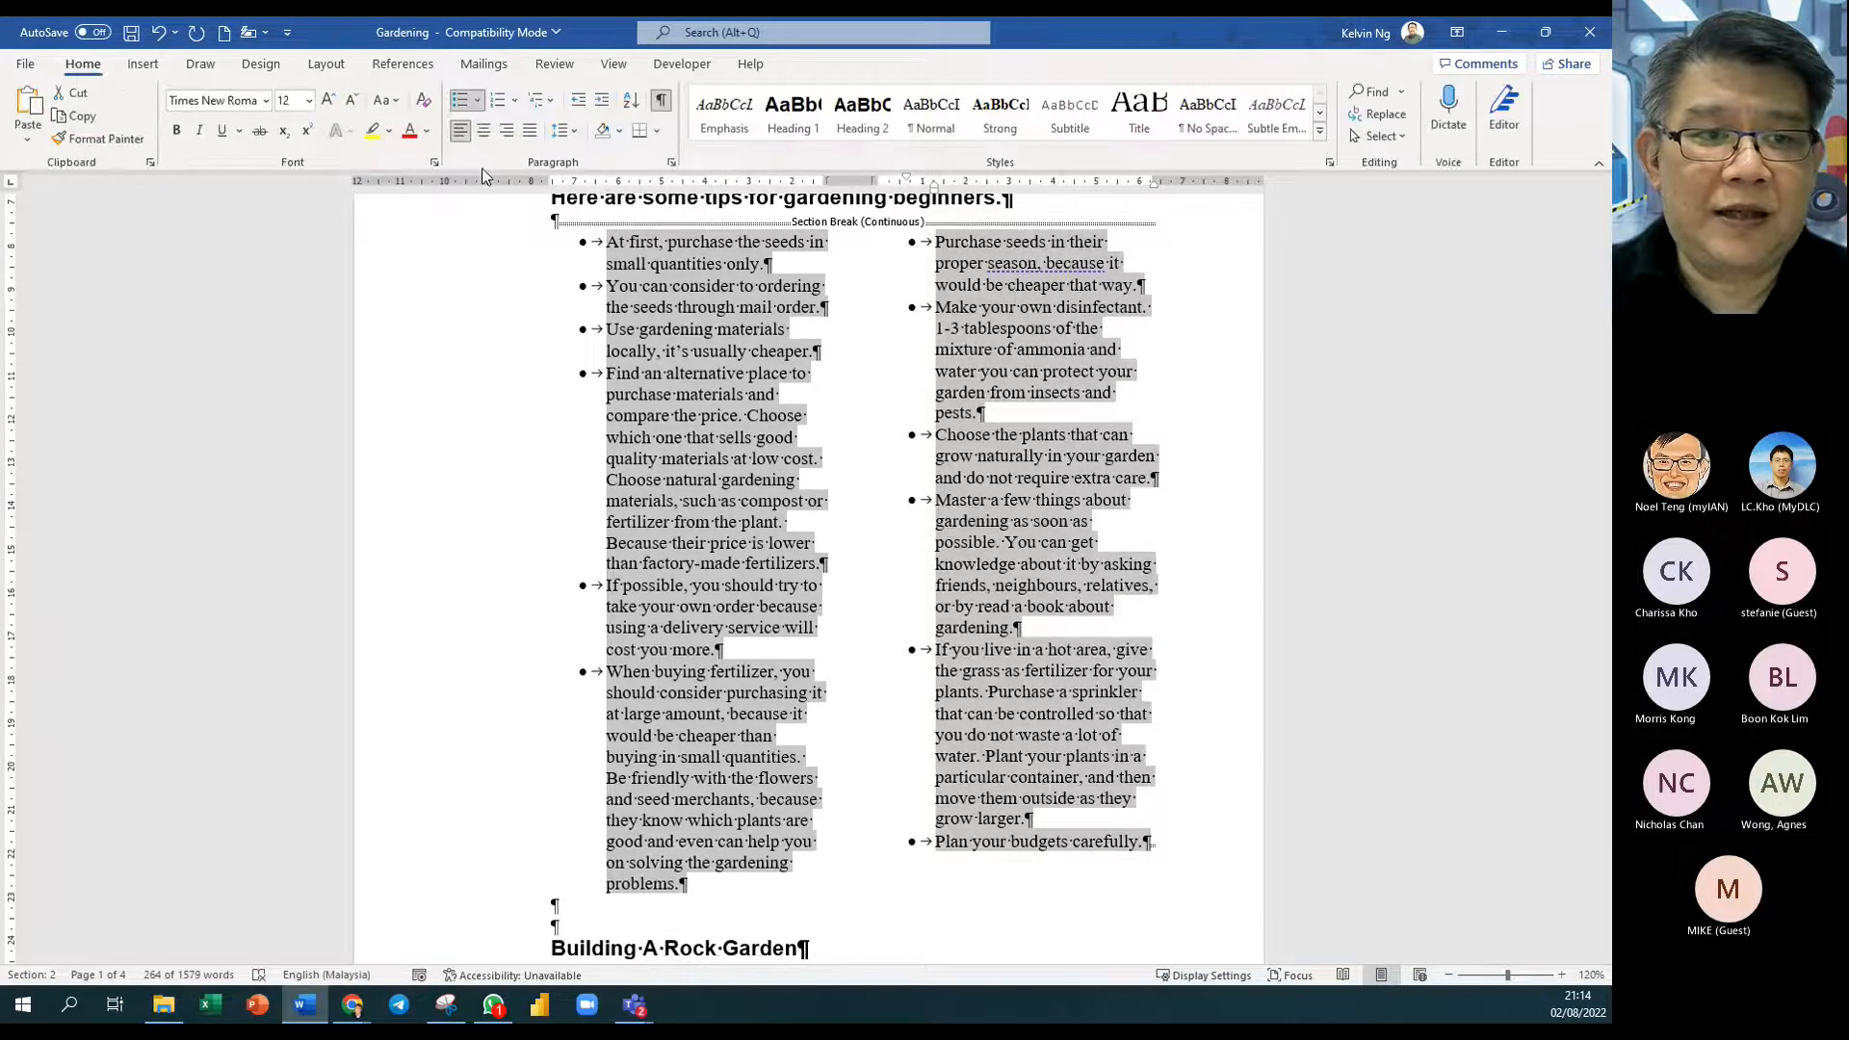
pyautogui.click(529, 132)
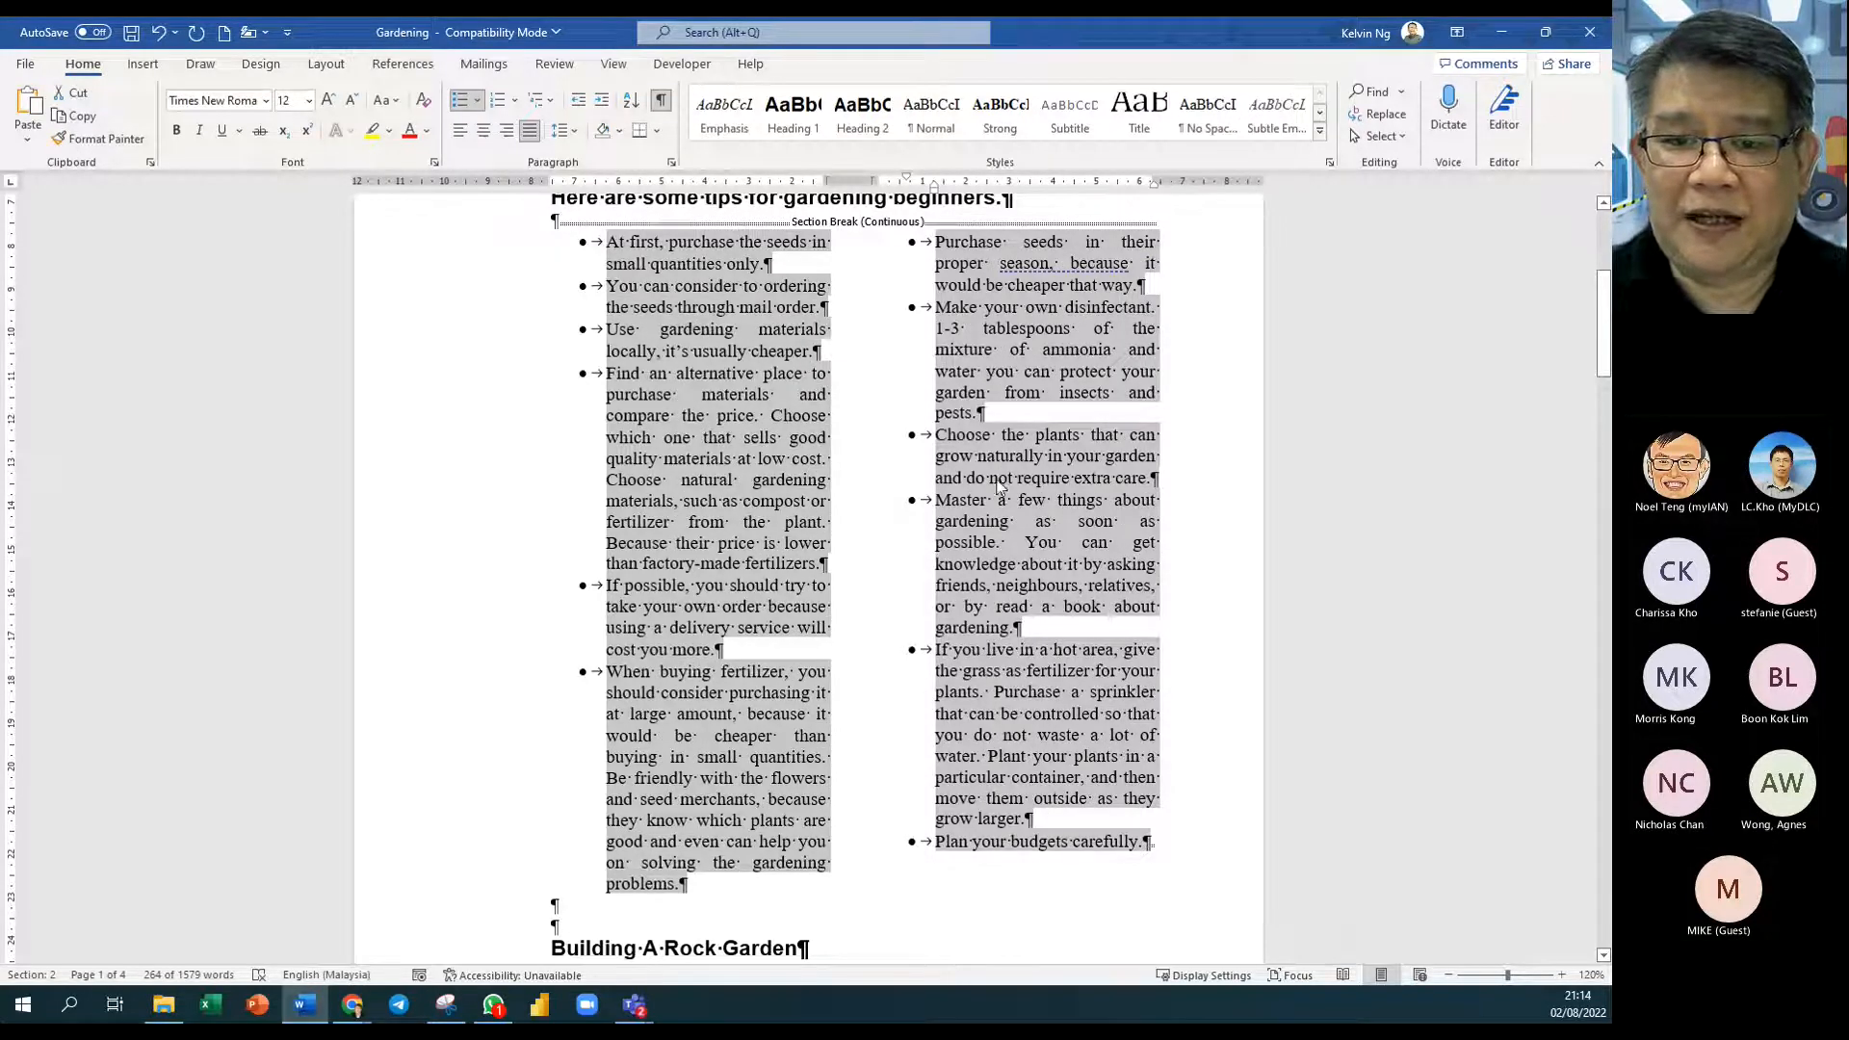
pyautogui.click(1052, 523)
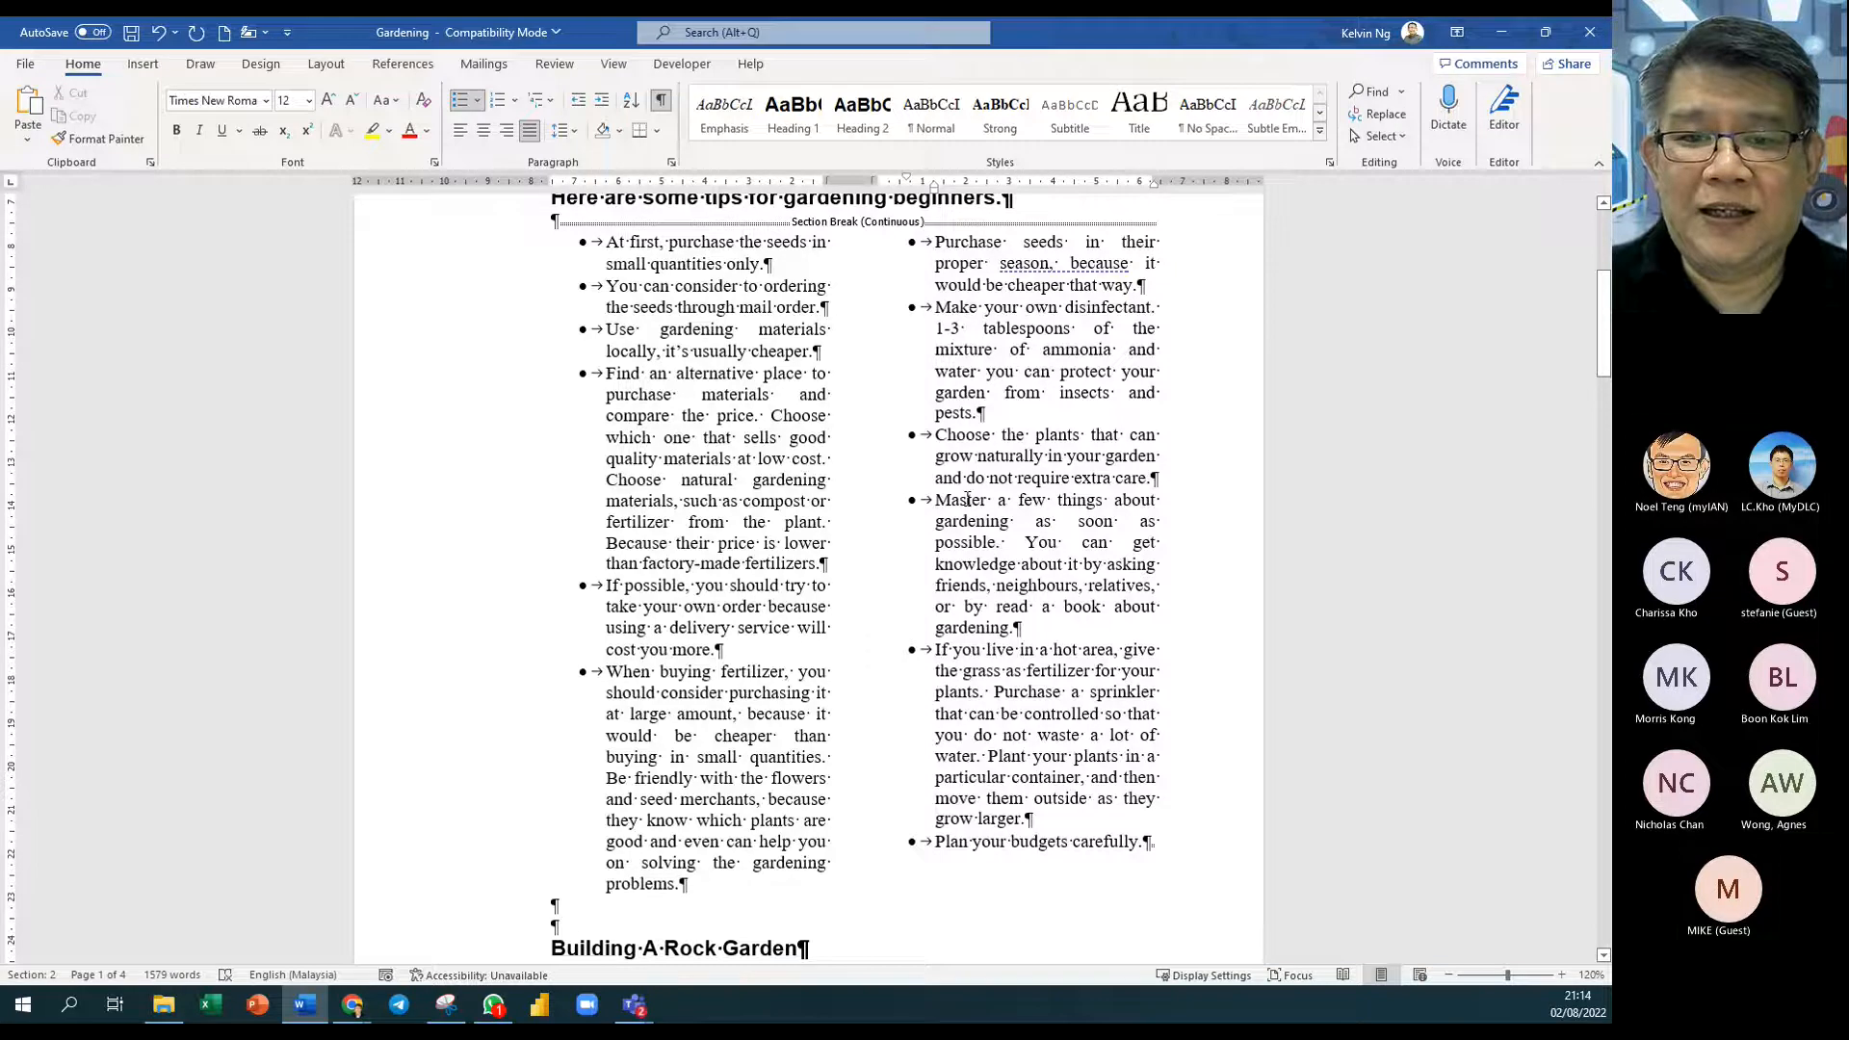
# Step: Hide the formatting marks and review the two-column layout down to the "Building A Rock Garden" heading
pyautogui.scroll(2, 967, 500)
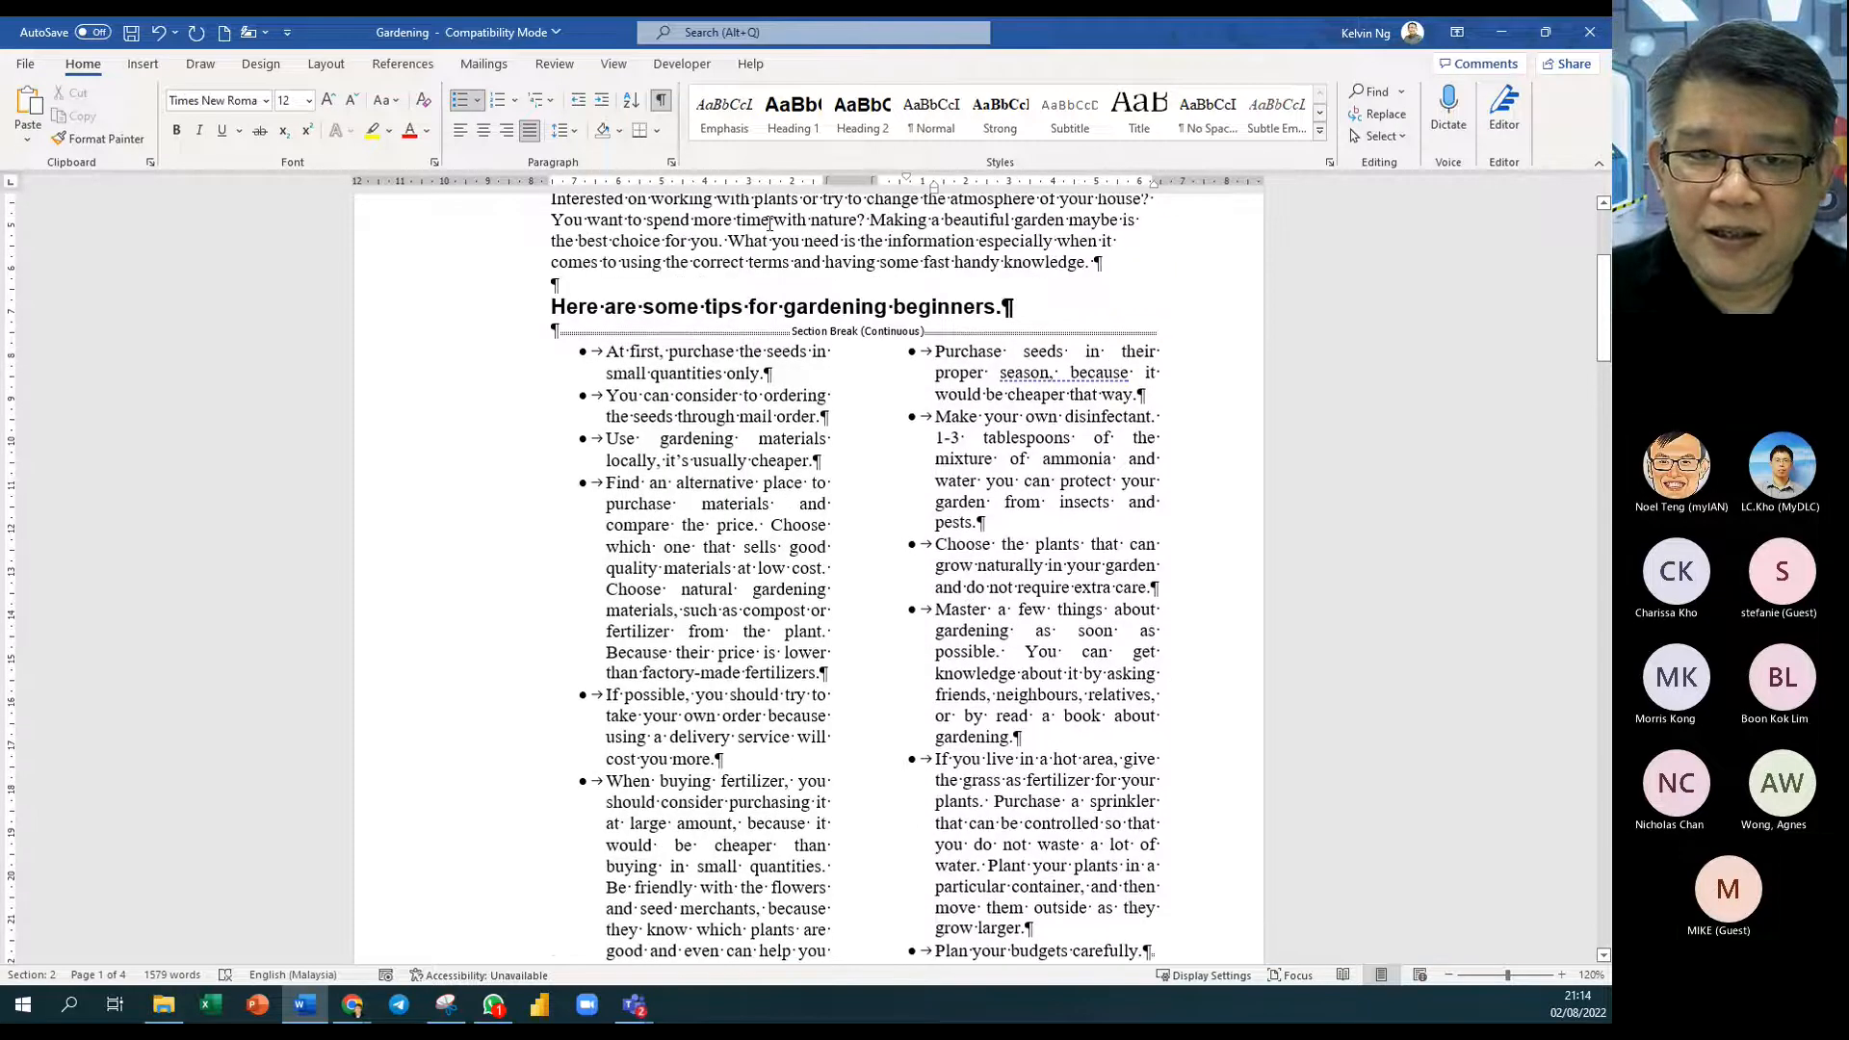
pyautogui.click(661, 102)
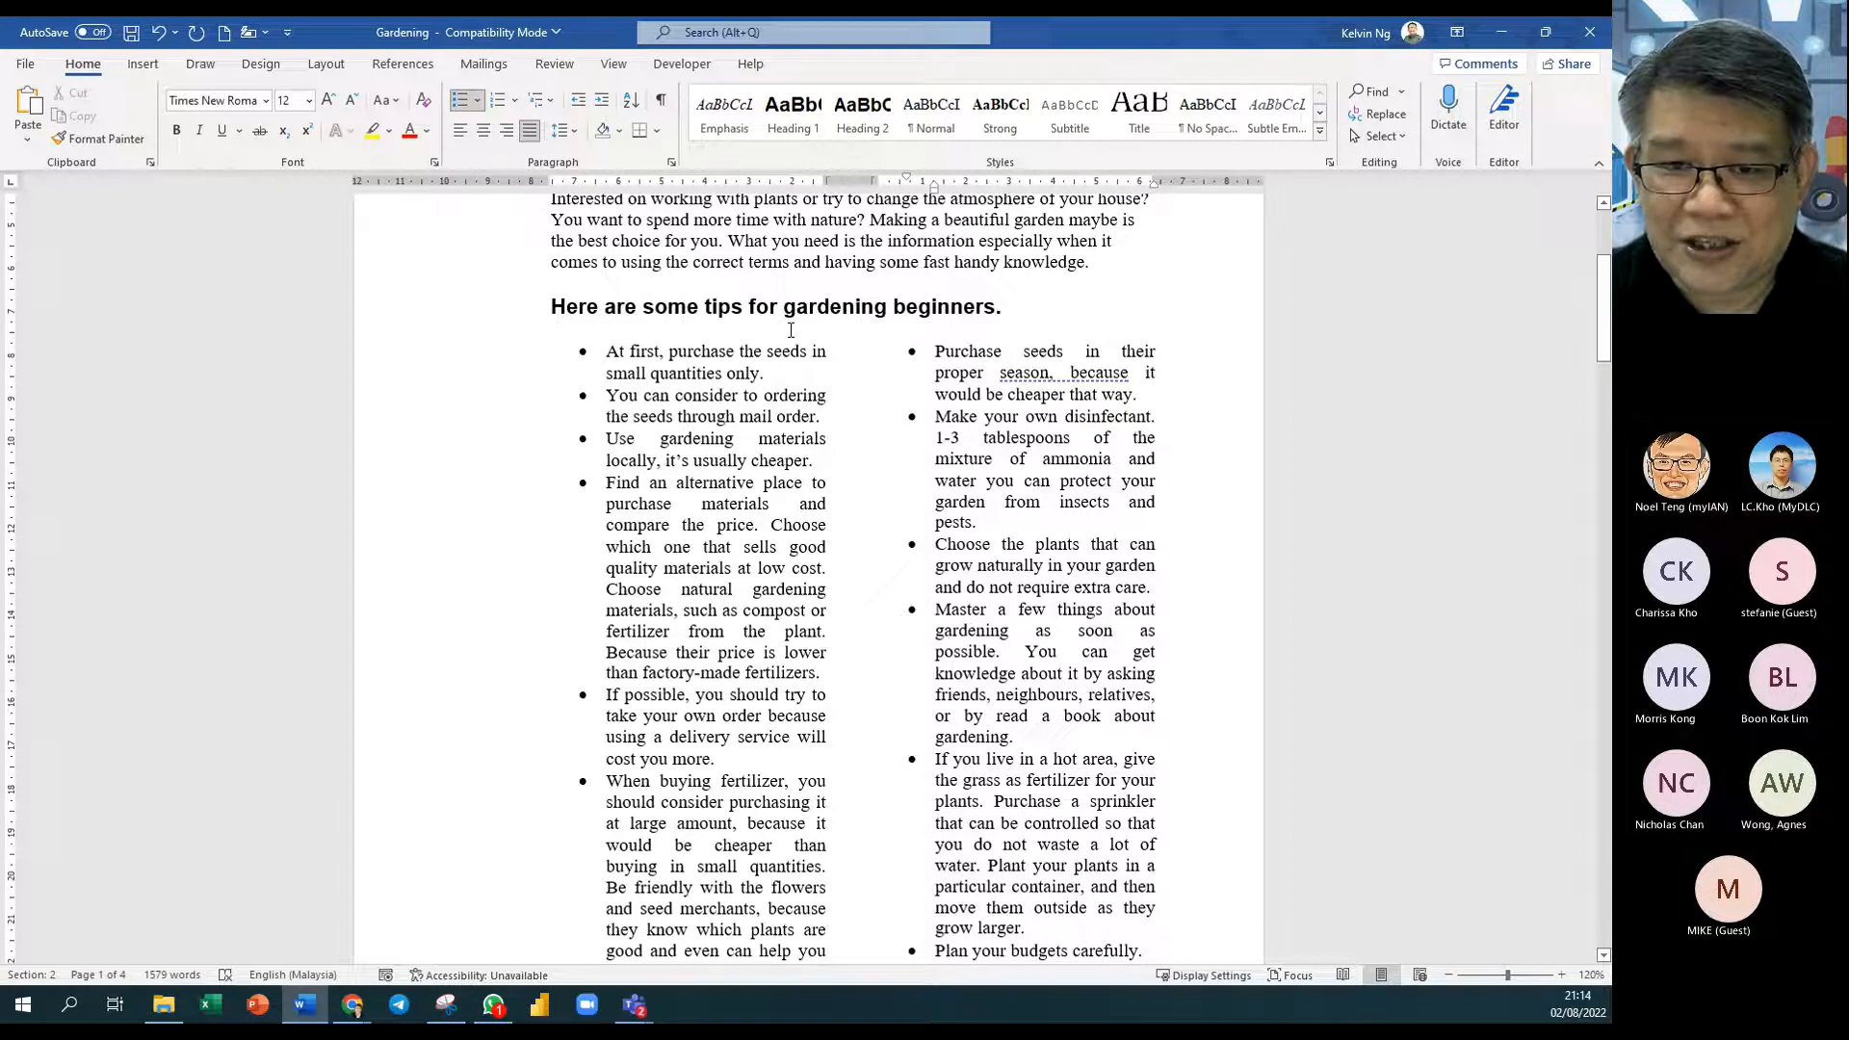
pyautogui.scroll(-5, 635, 771)
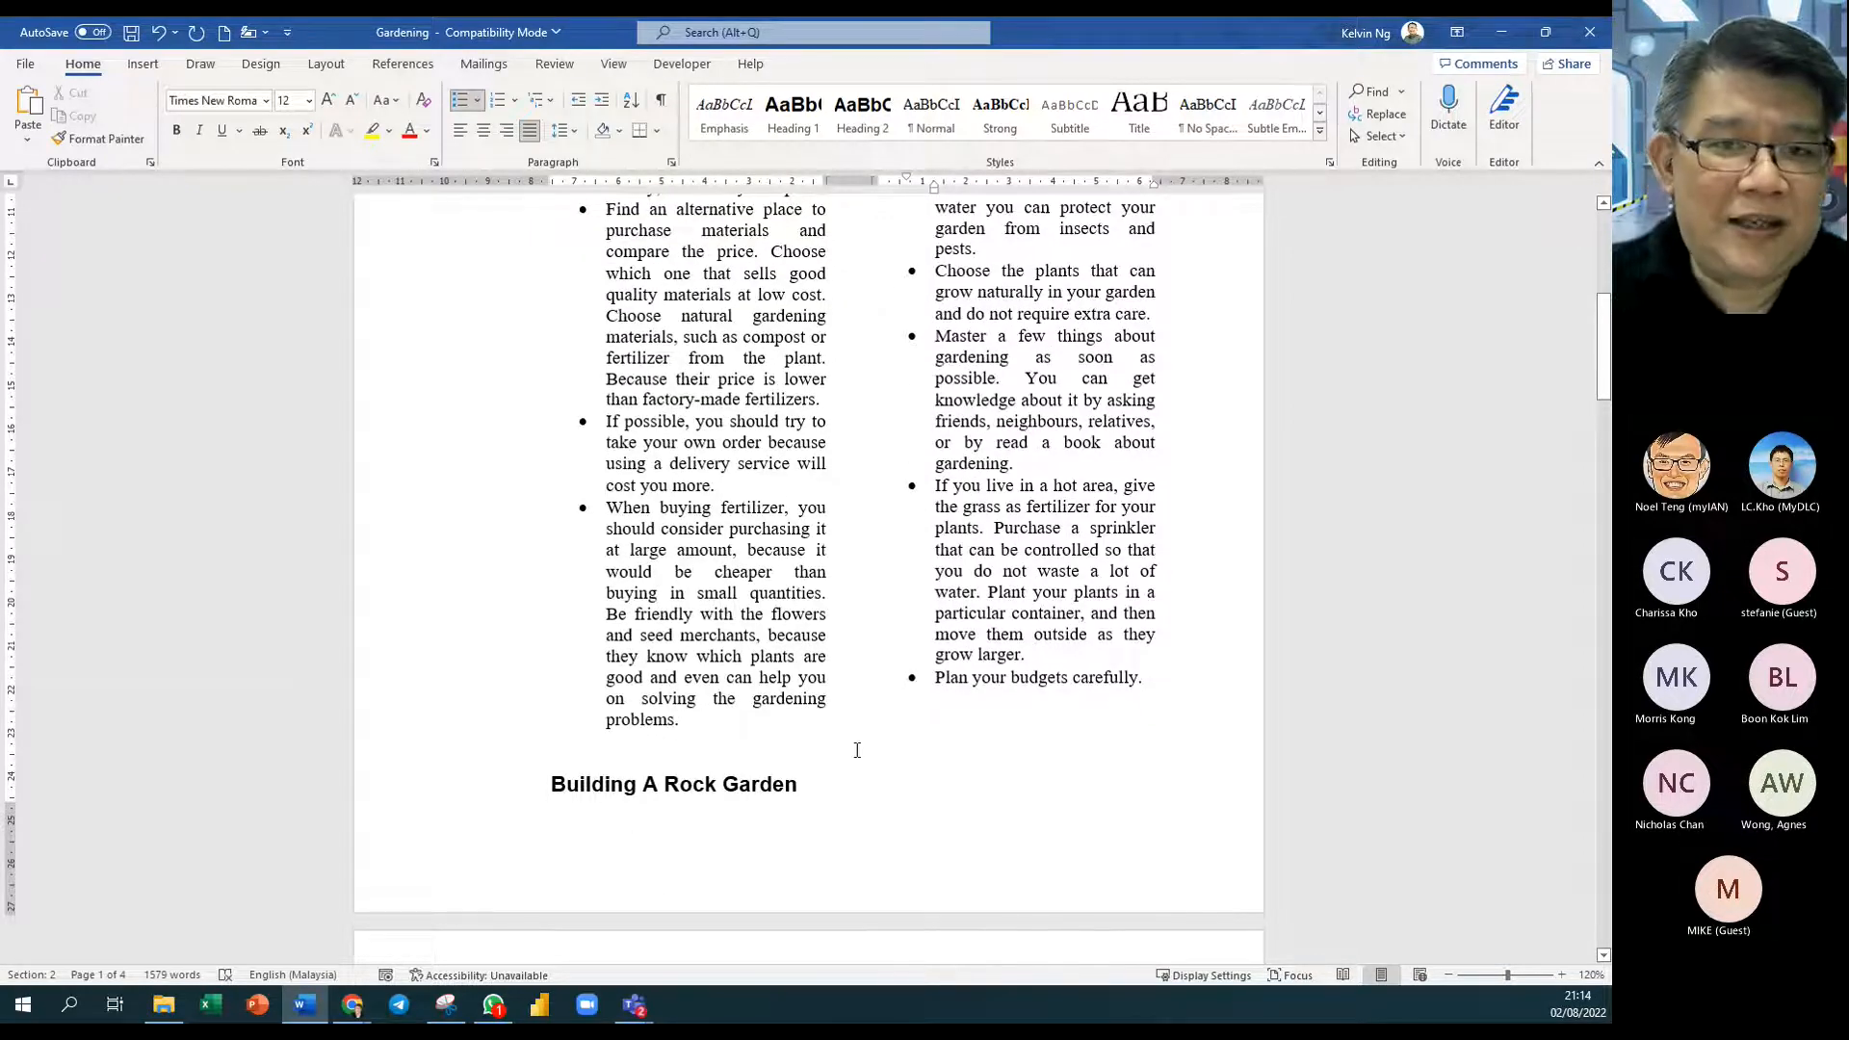
# Step: Show the formatting marks again and add an empty unbulleted line after "Plan your budgets carefully.", ahead of the section break
pyautogui.click(672, 109)
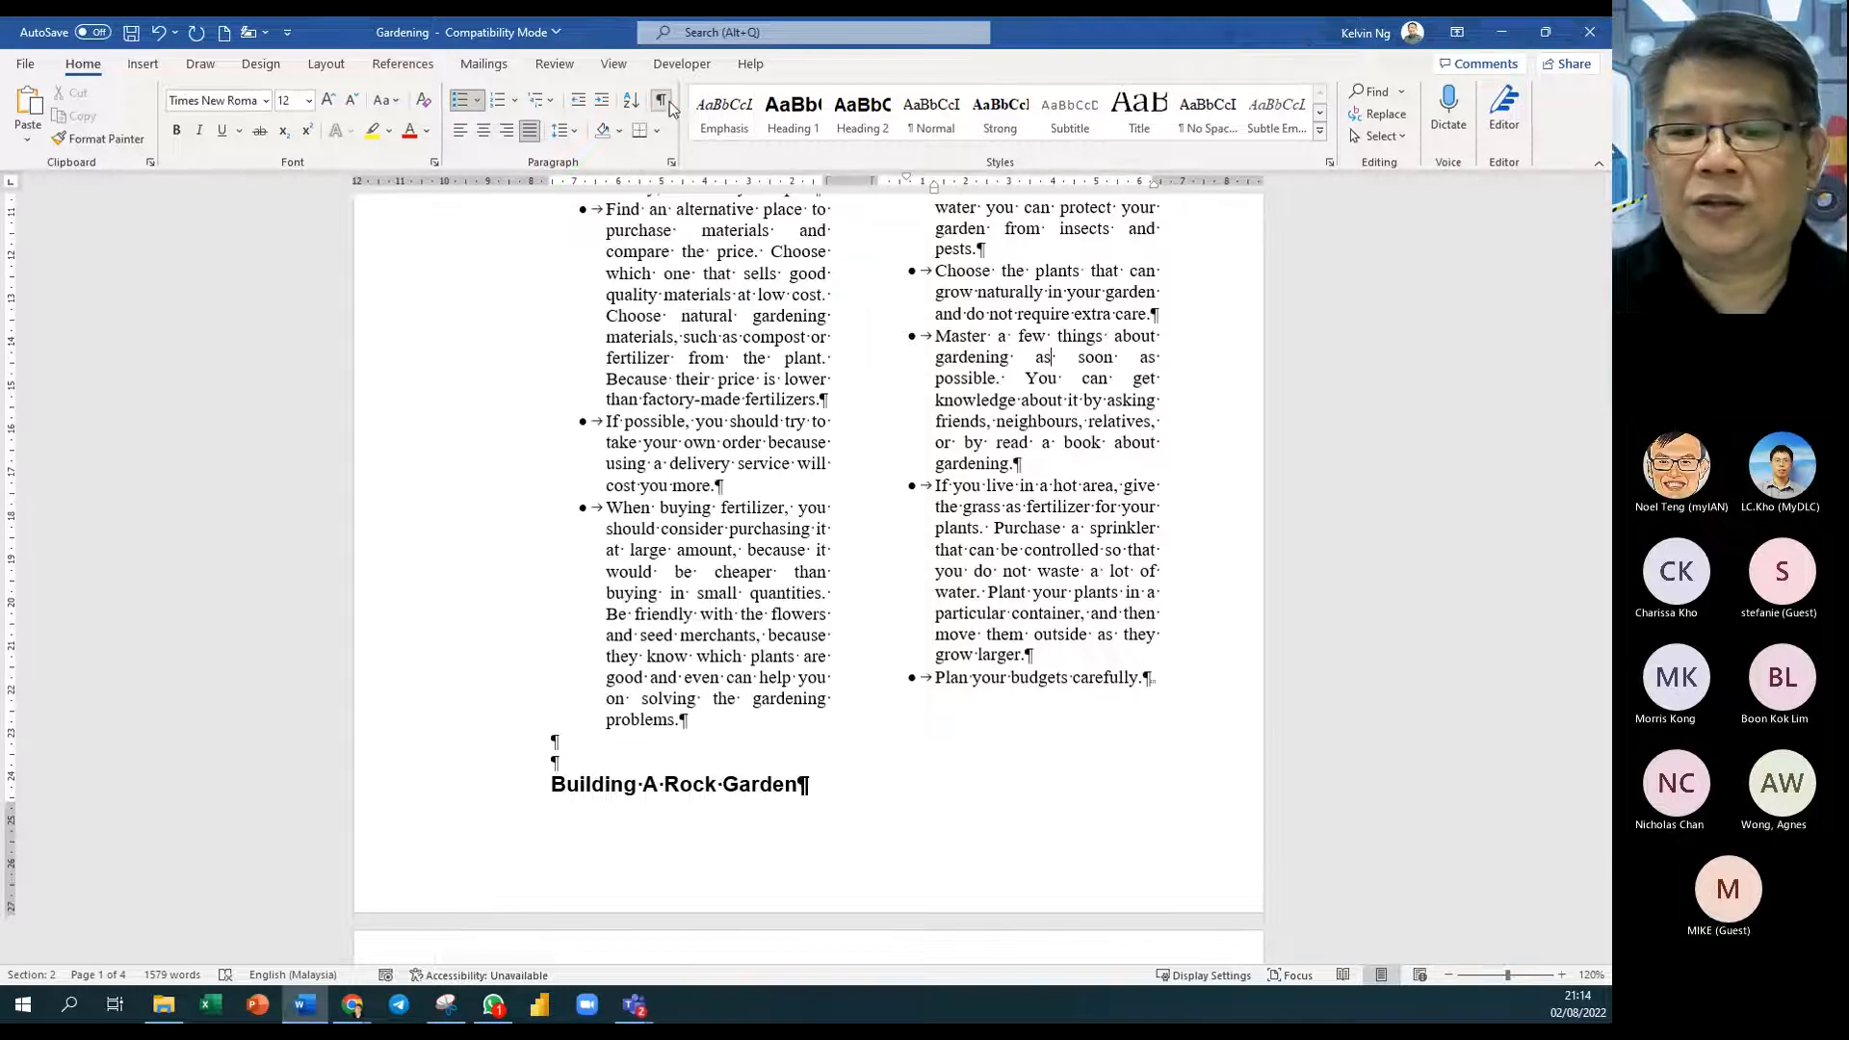
pyautogui.click(1149, 678)
pyautogui.press('Return')
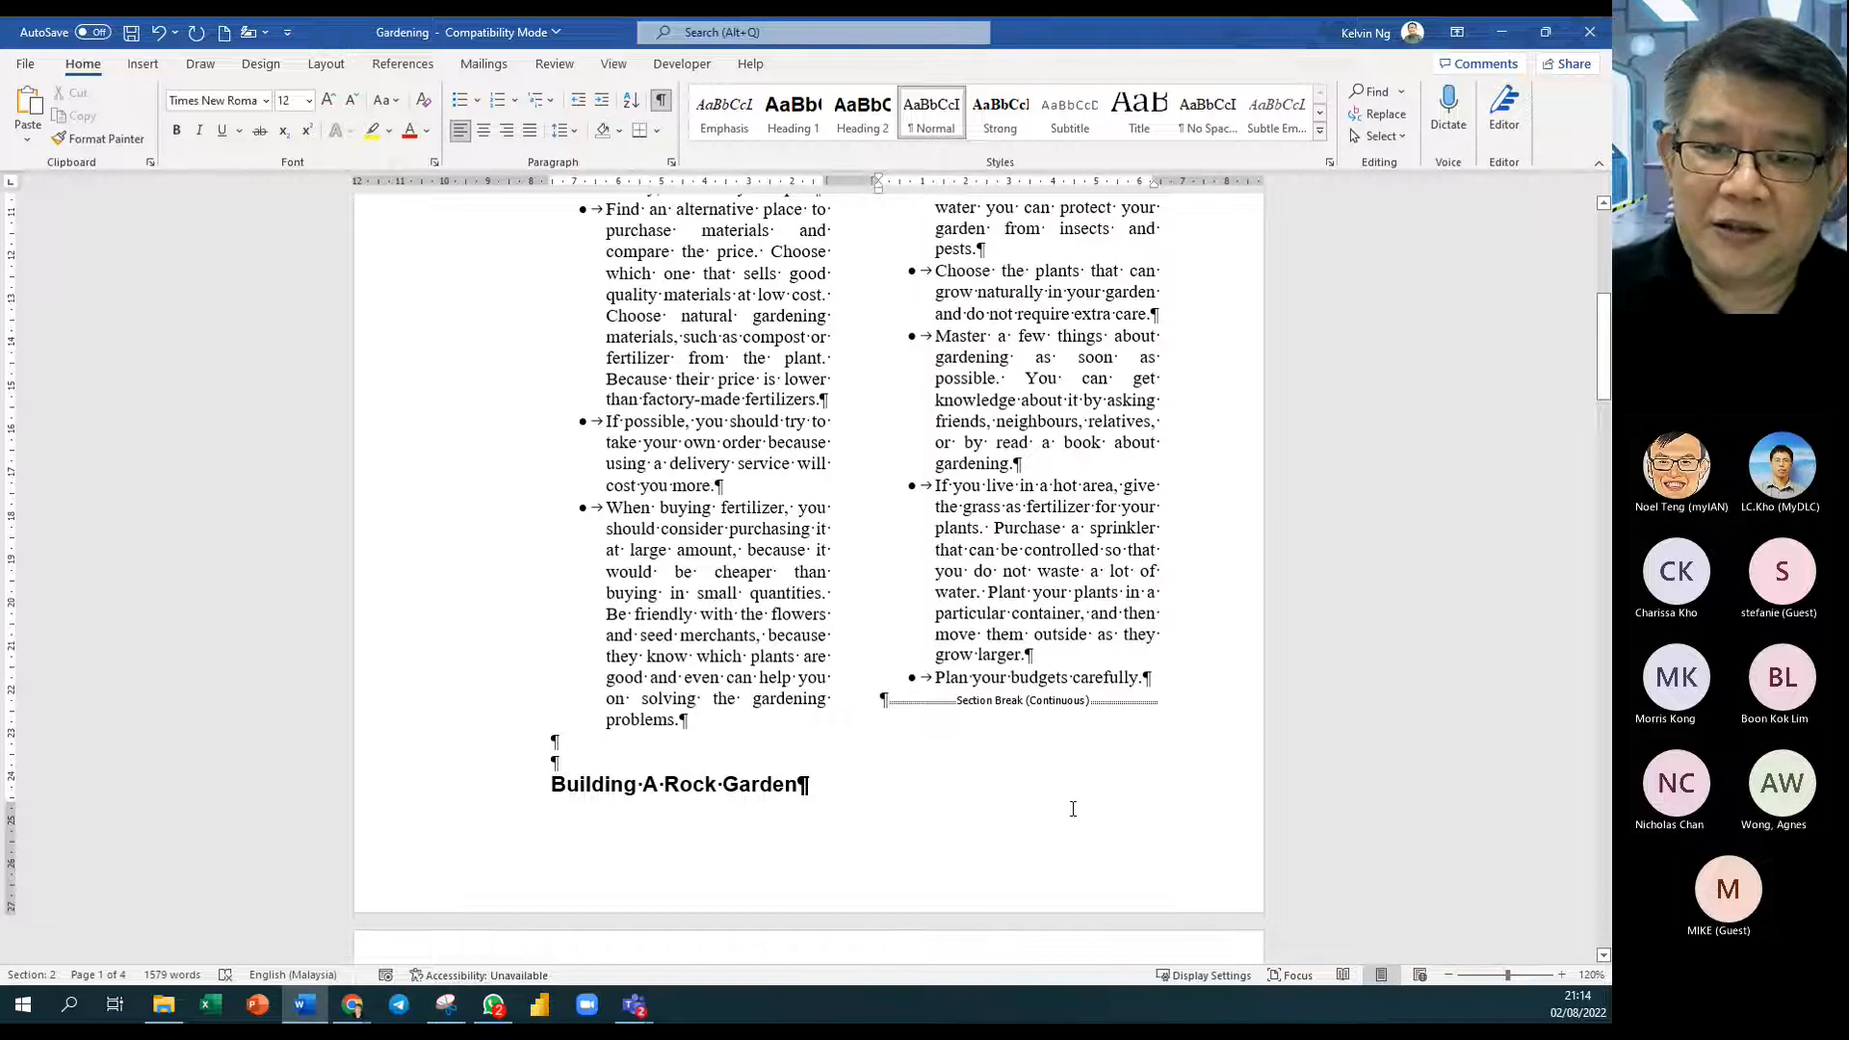
# Step: Check the column setting of the section containing the "Building A Rock Garden" heading
pyautogui.click(743, 788)
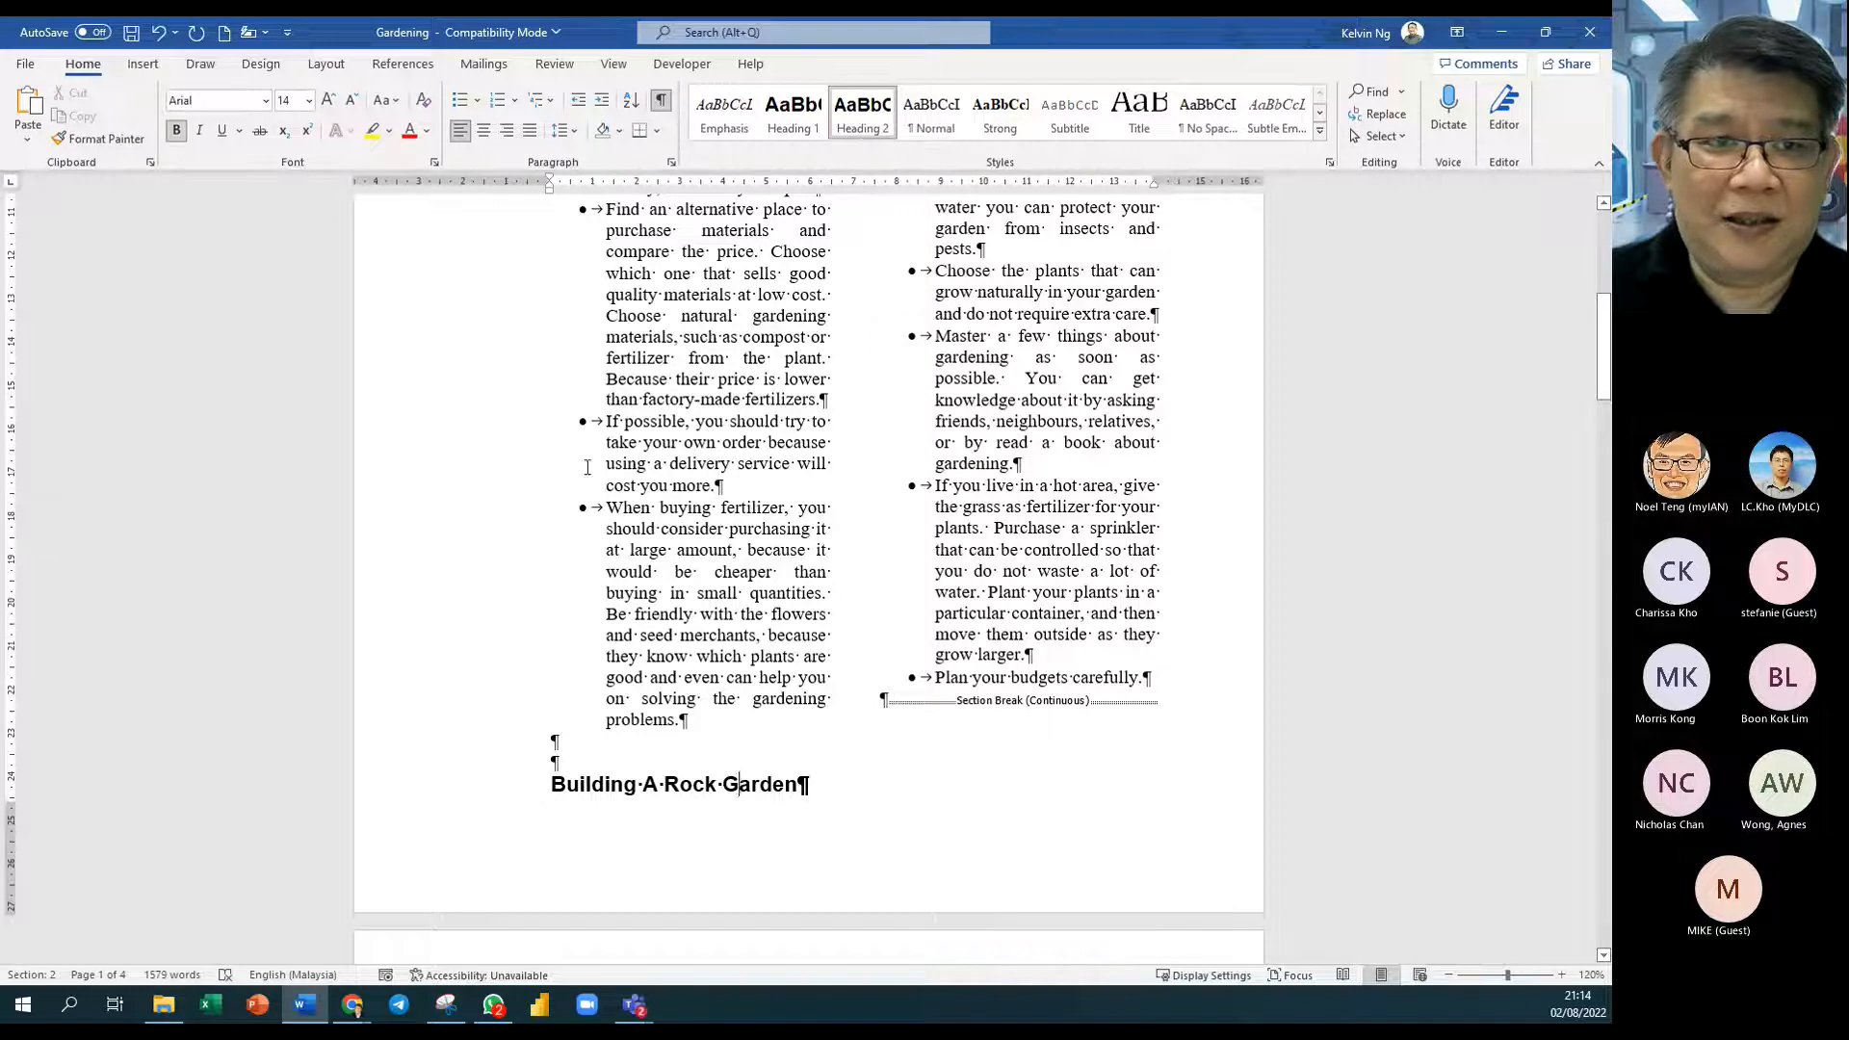
pyautogui.click(326, 64)
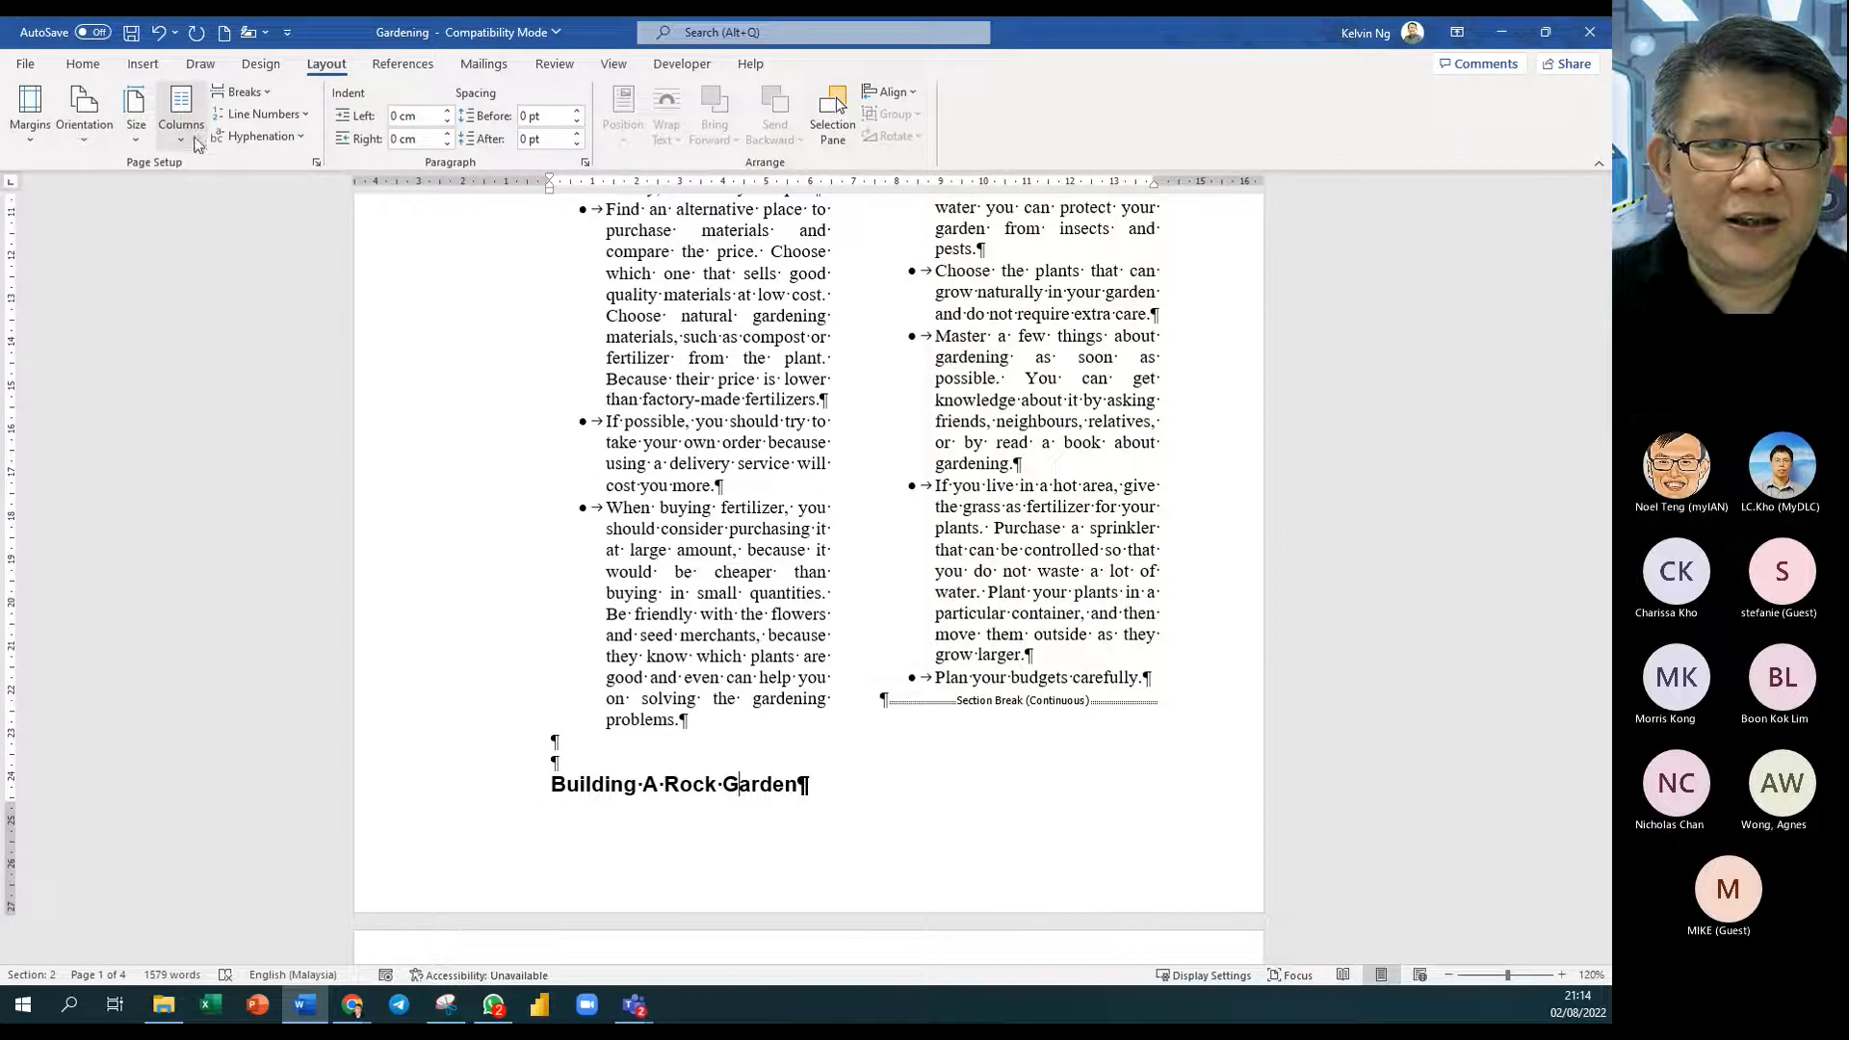
pyautogui.click(181, 111)
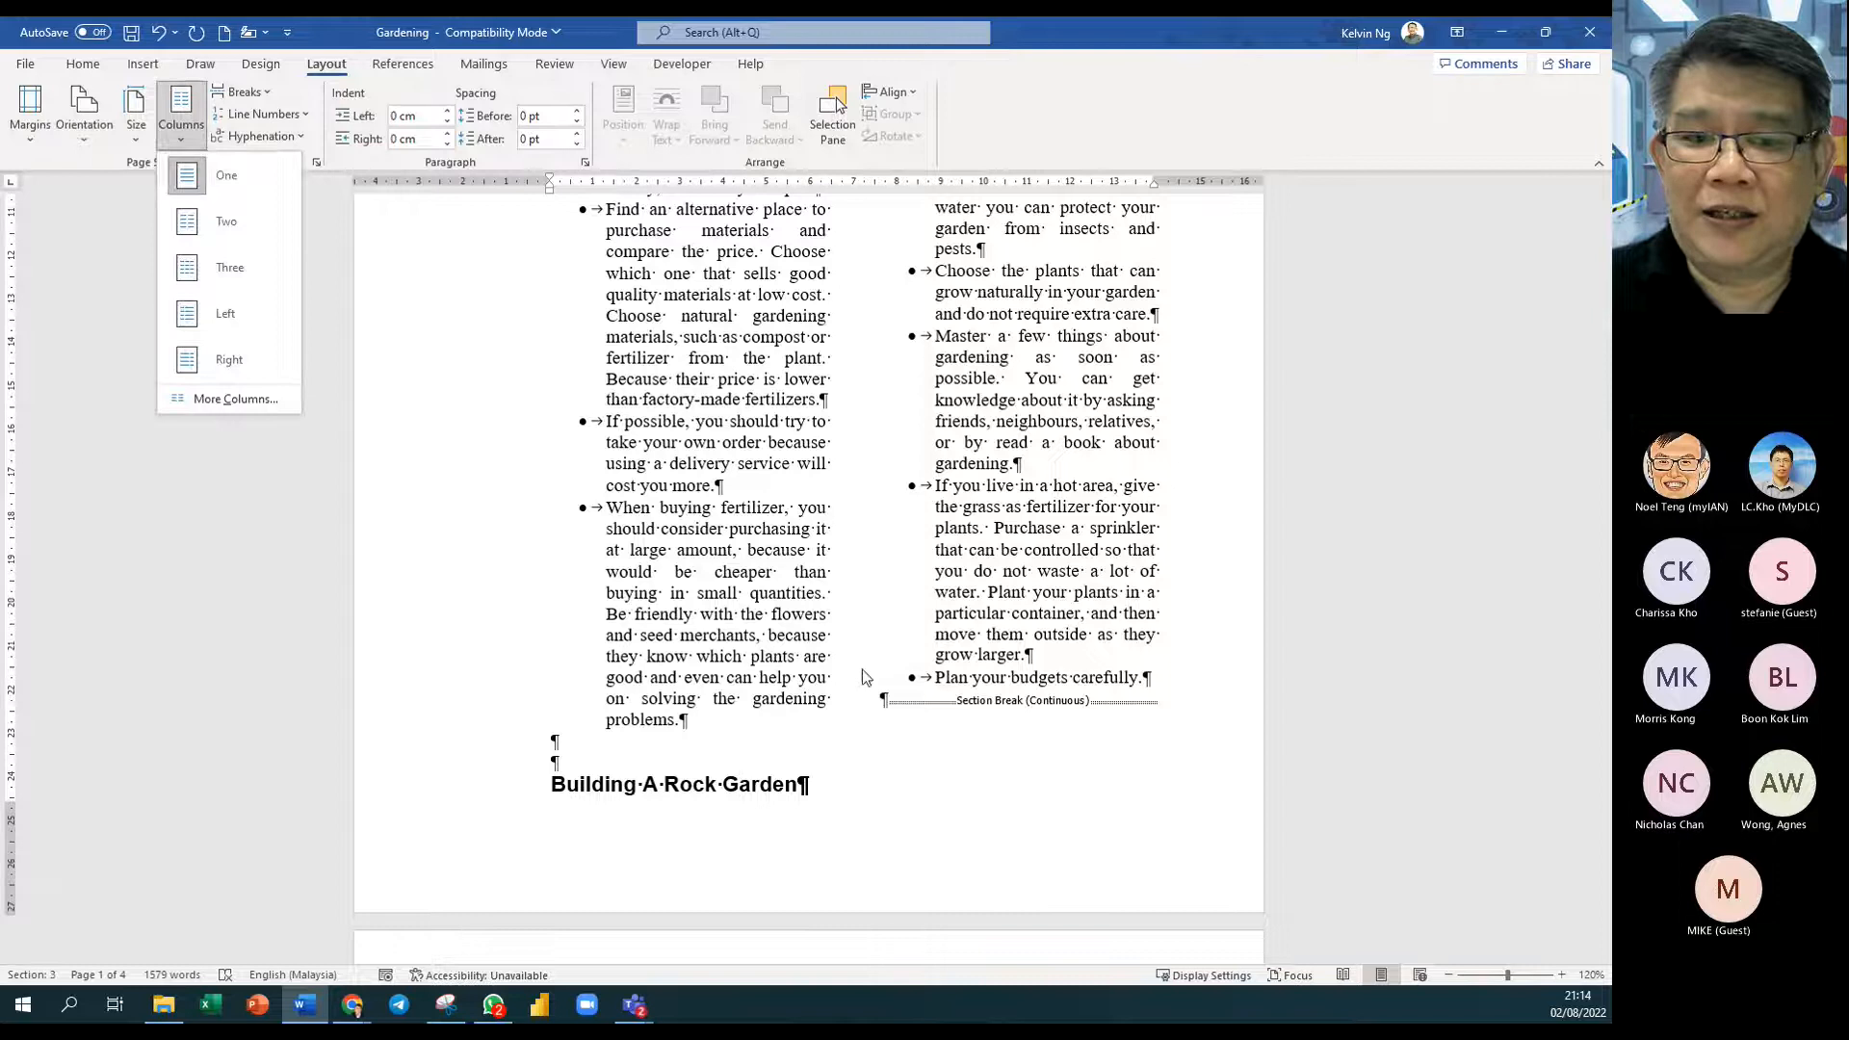
pyautogui.click(1041, 607)
# Step: Try a three-column layout on the bulleted beginner tips section and restore its two-column layout
pyautogui.scroll(1, 1042, 597)
pyautogui.scroll(6, 1038, 597)
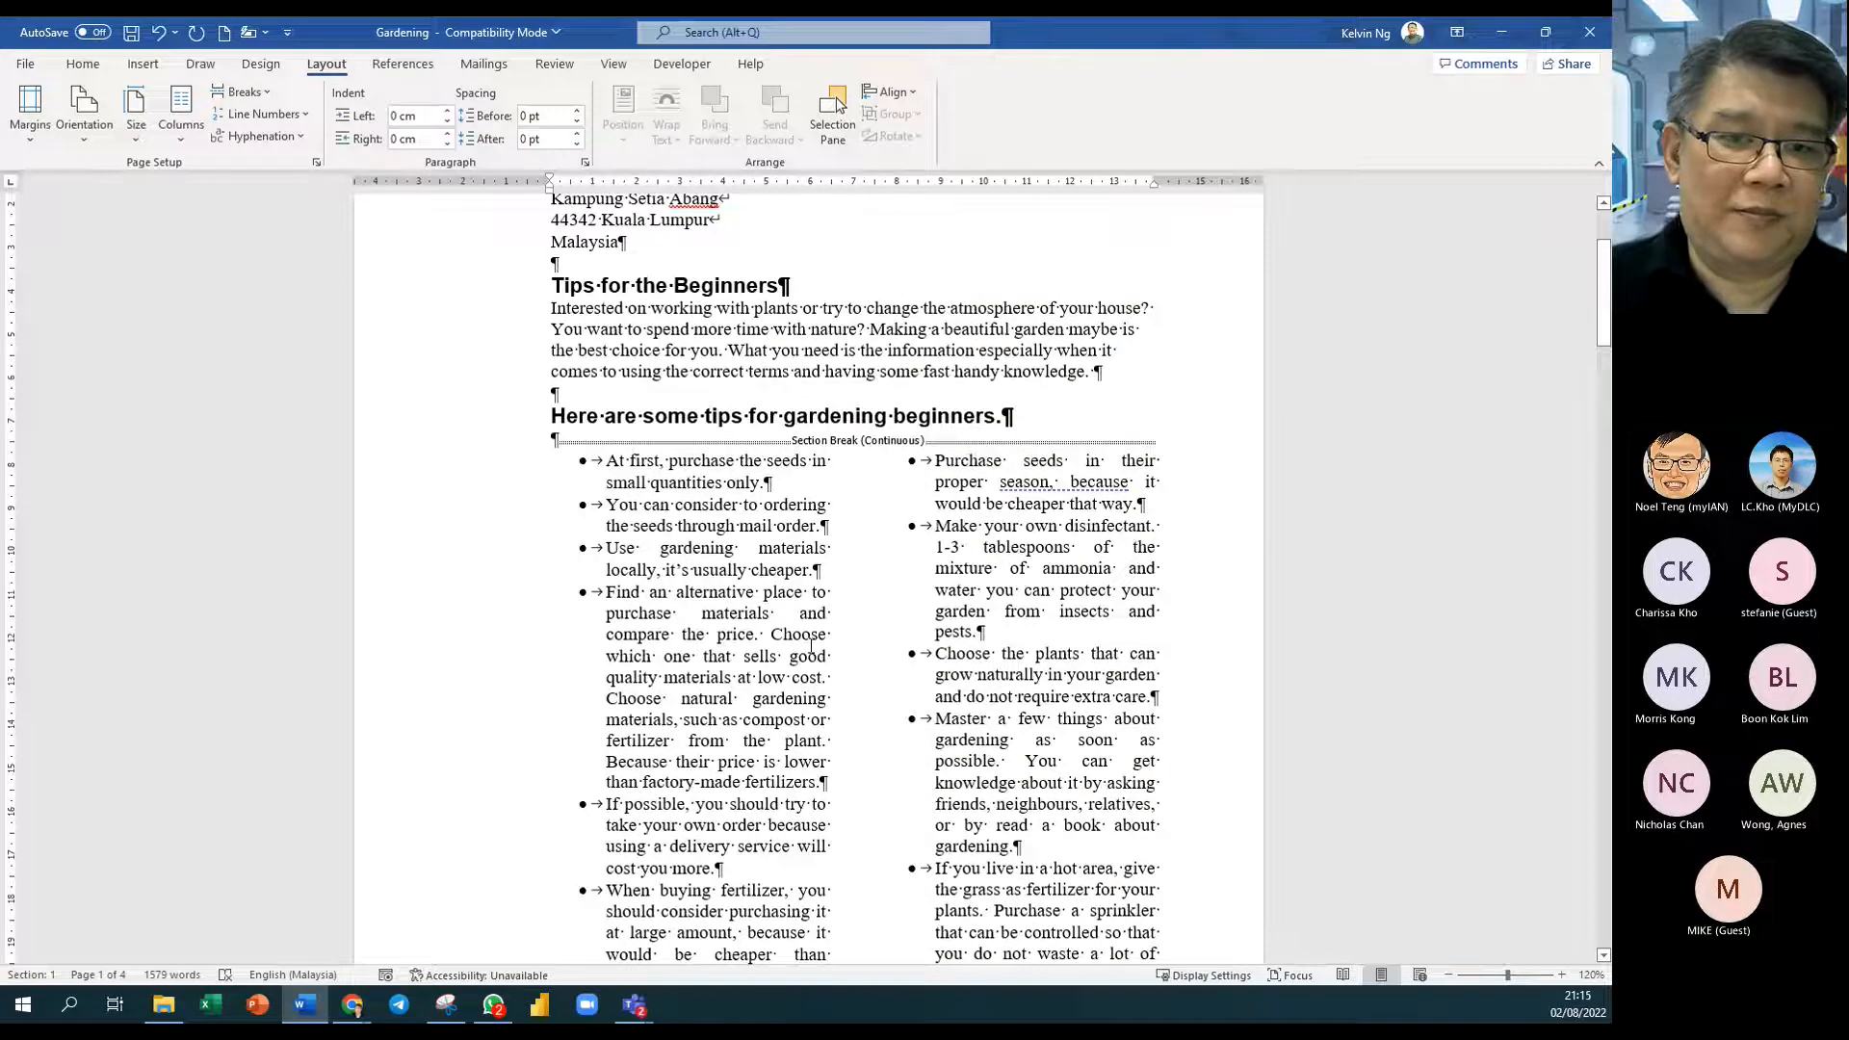
pyautogui.click(717, 661)
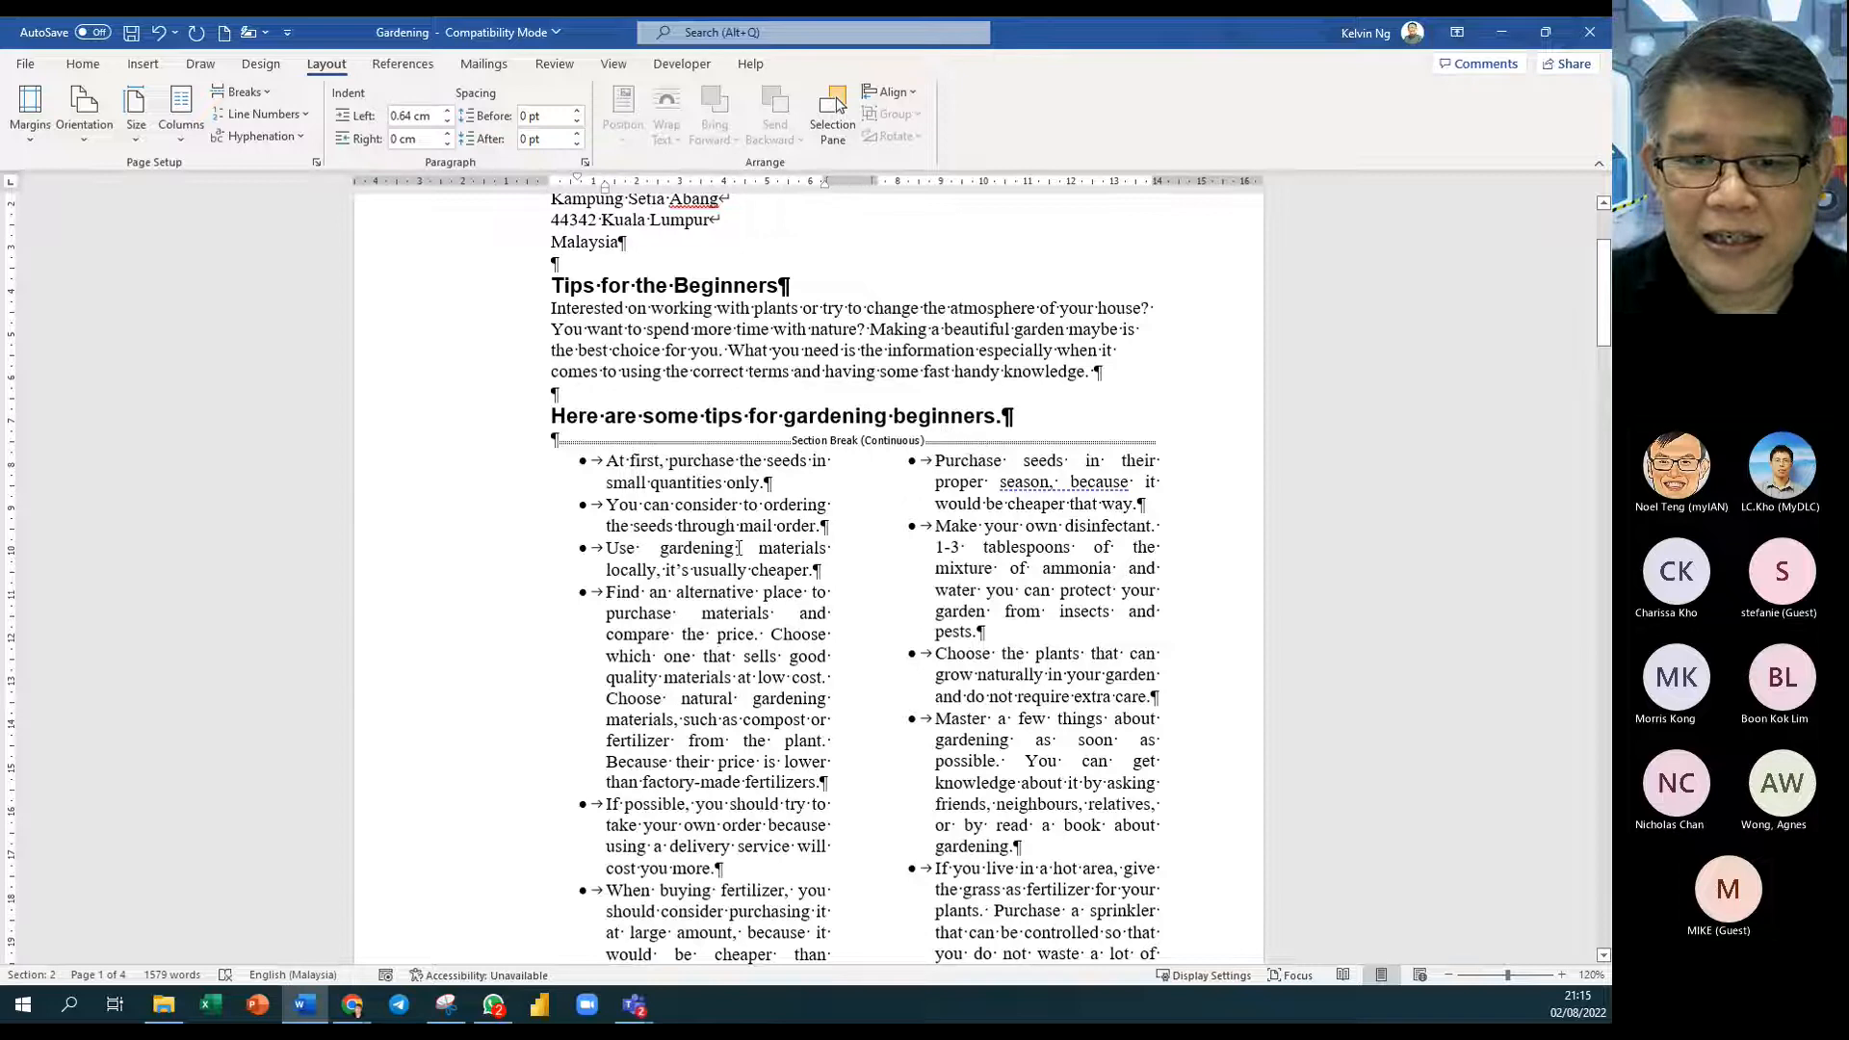
pyautogui.click(185, 125)
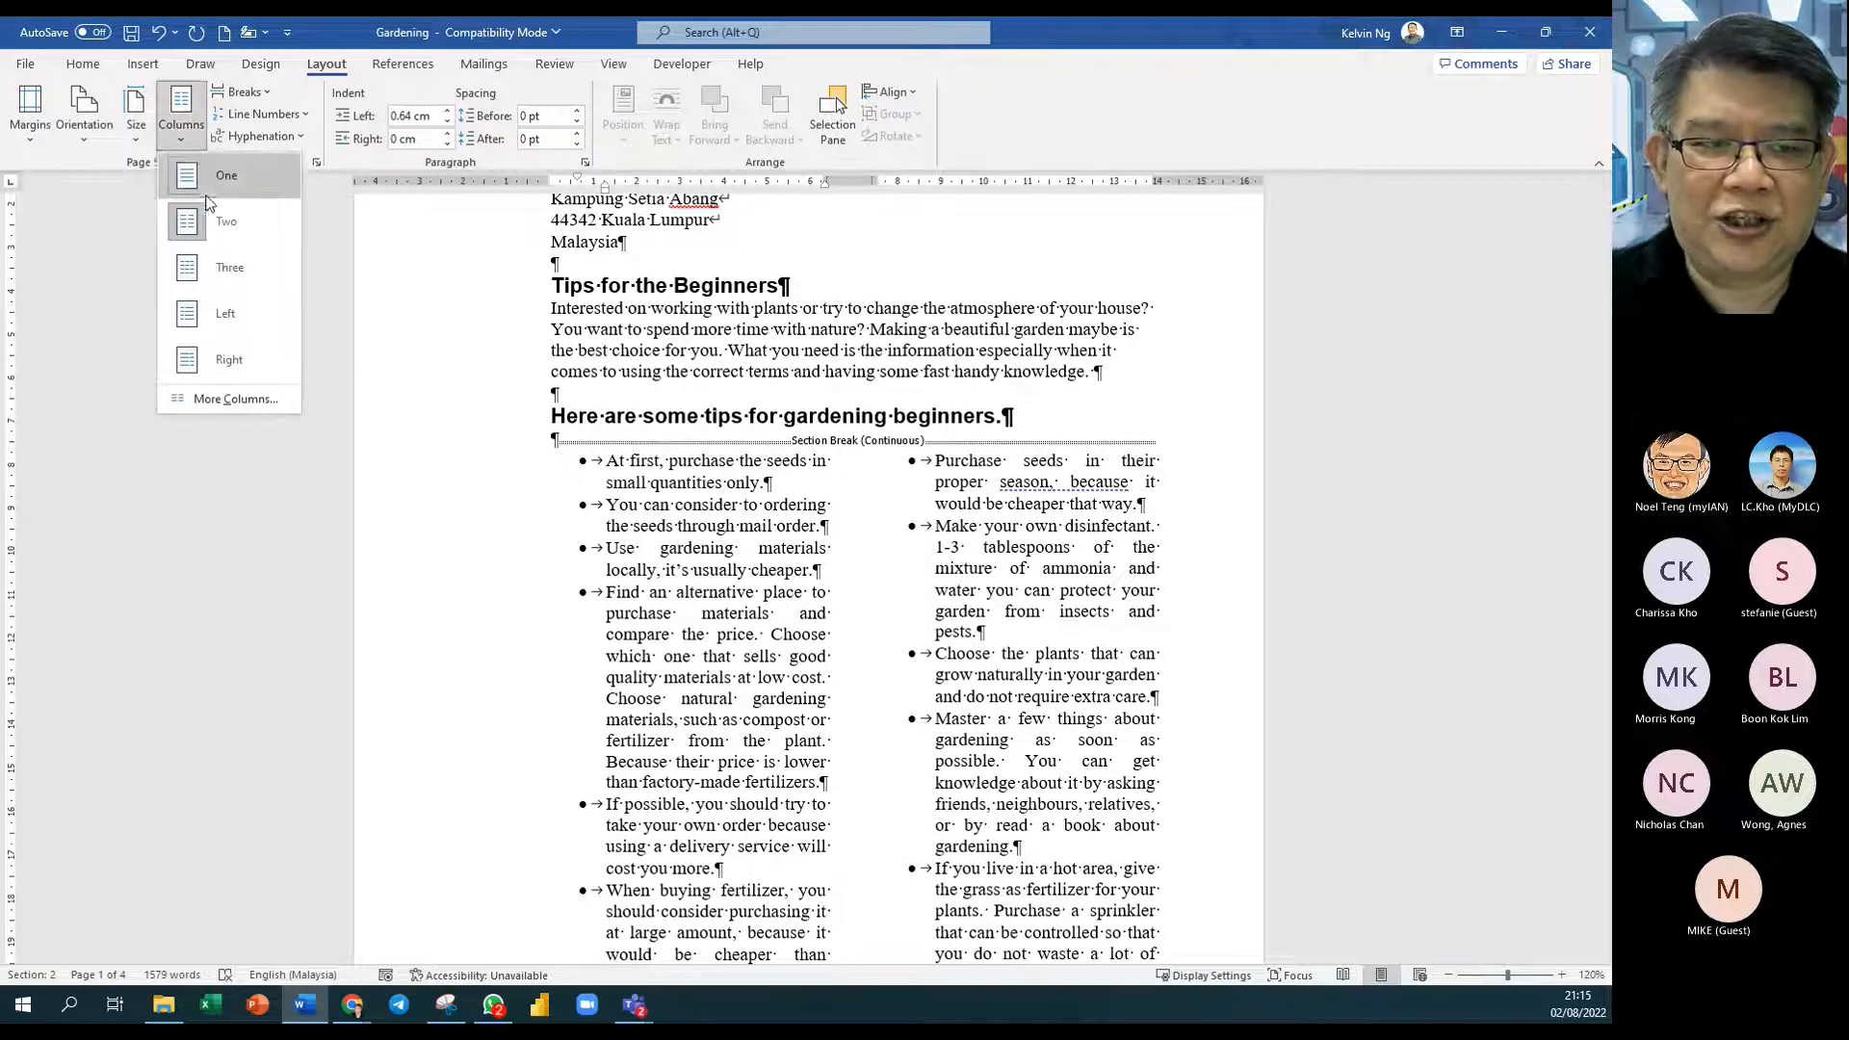
pyautogui.click(228, 274)
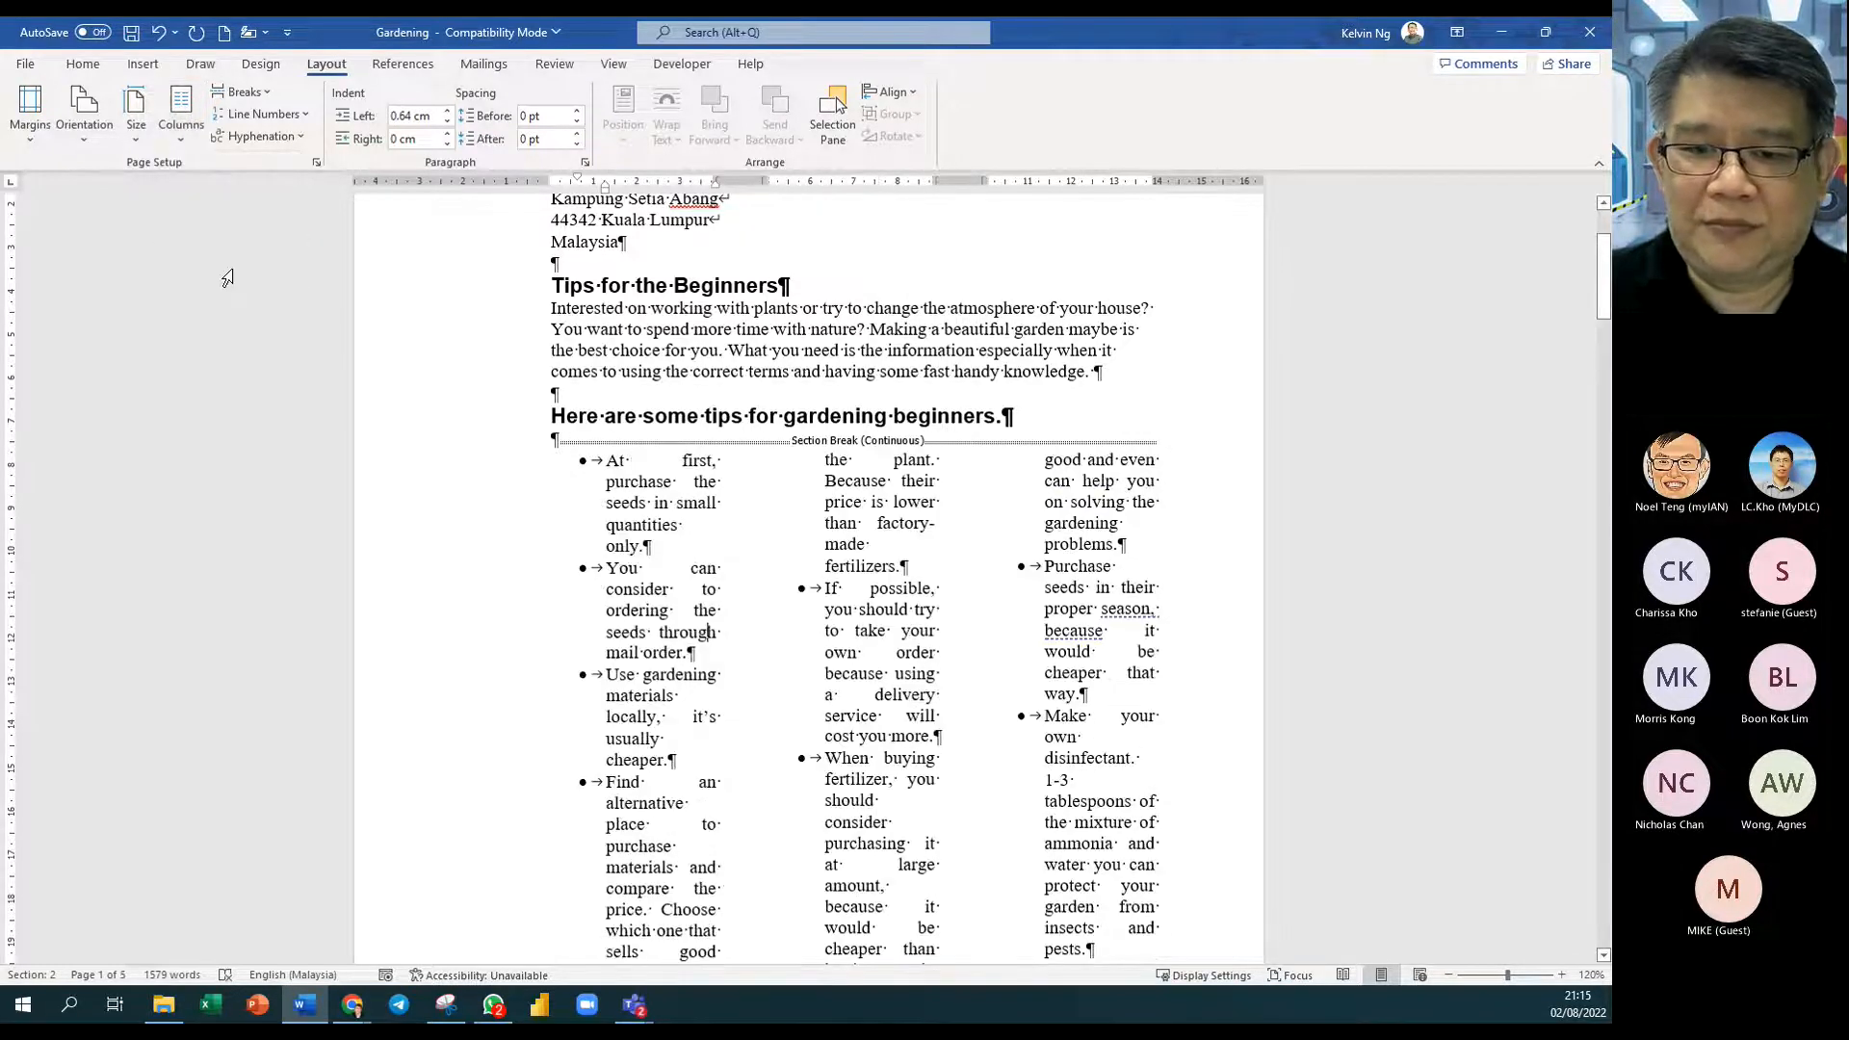
pyautogui.click(181, 108)
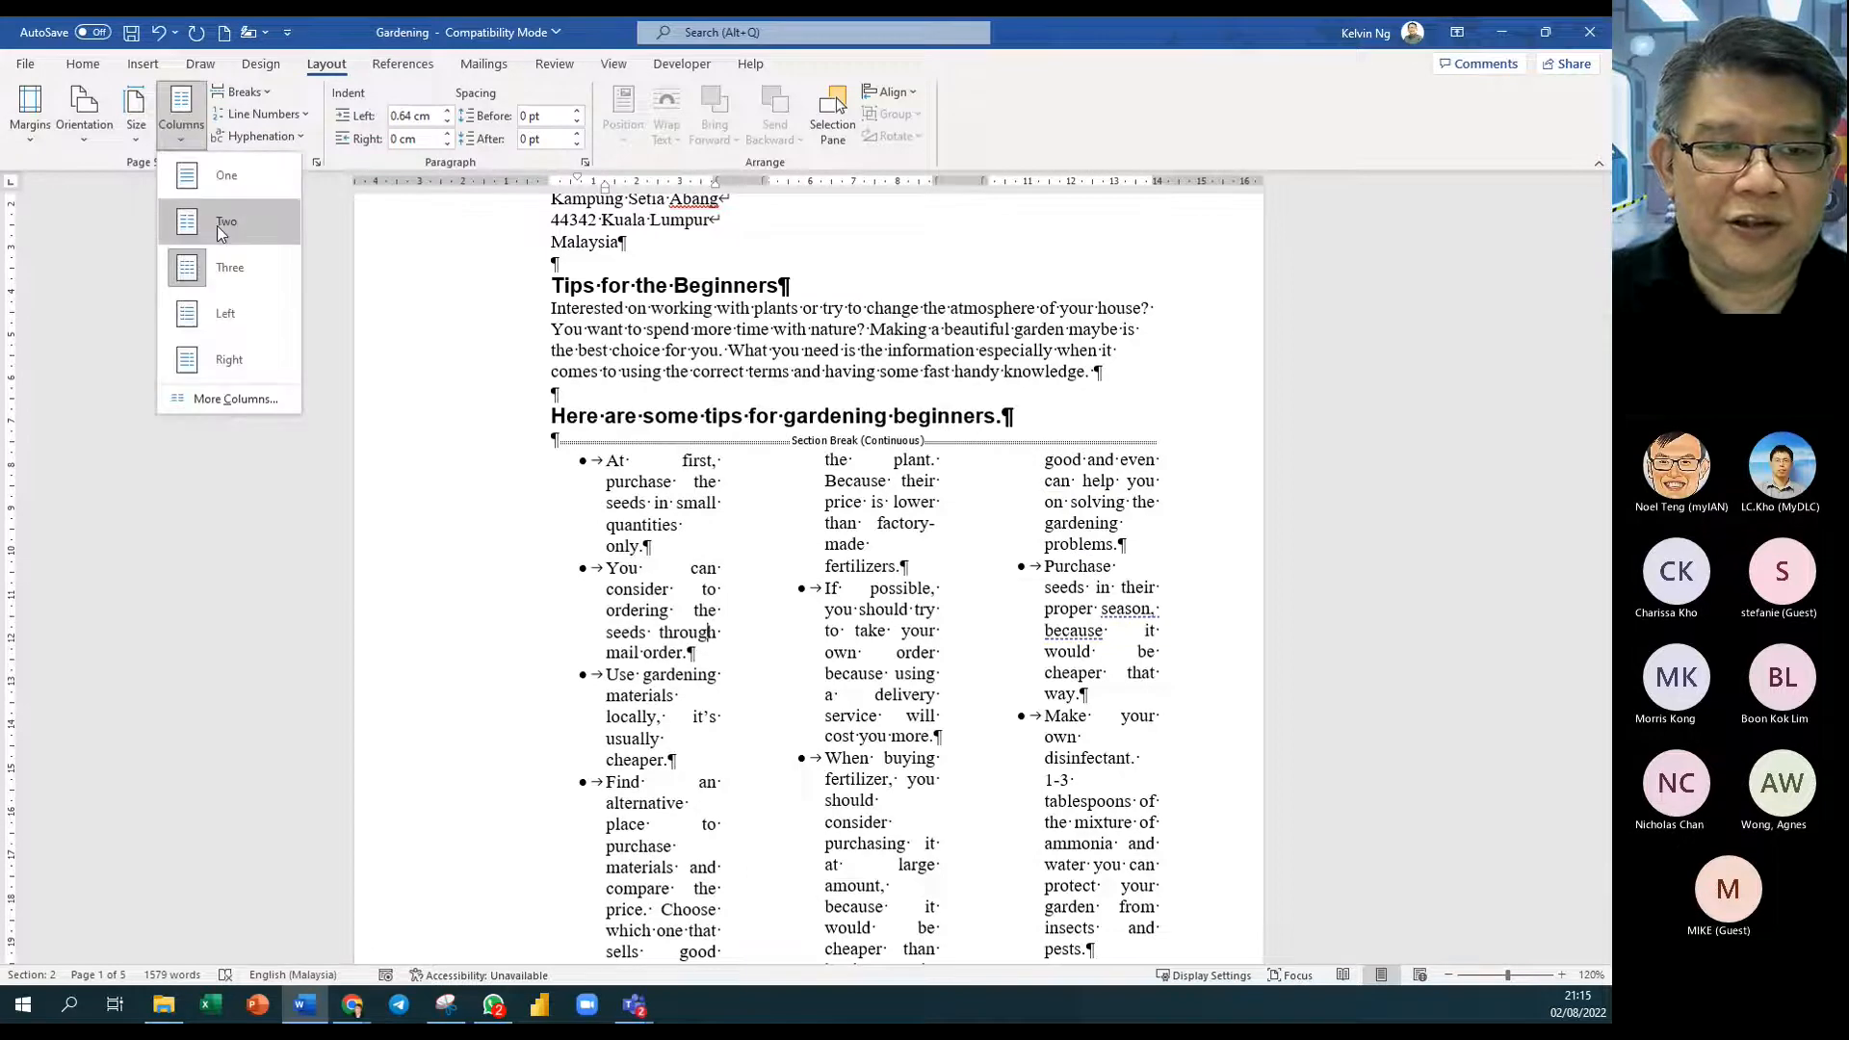
pyautogui.click(219, 223)
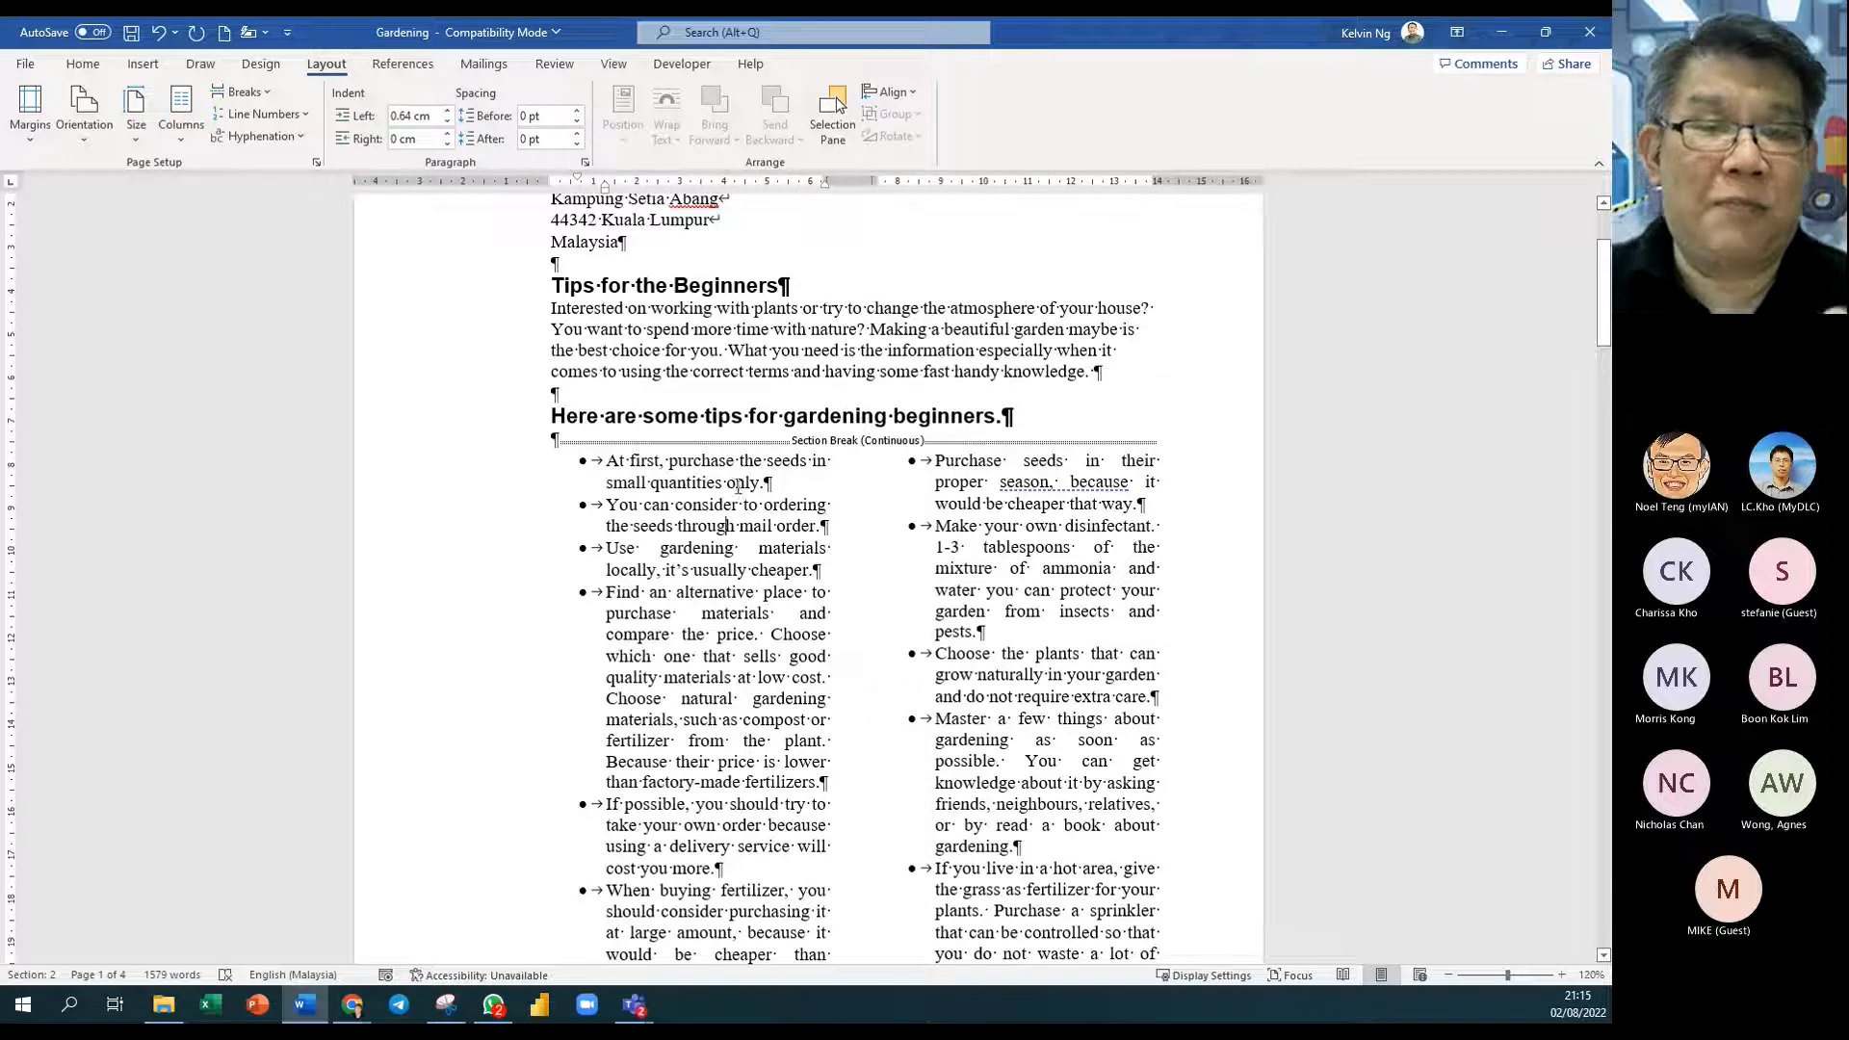
# Step: Insert a Next Page section break directly before the "Building A Rock Garden" heading
pyautogui.scroll(-8, 773, 515)
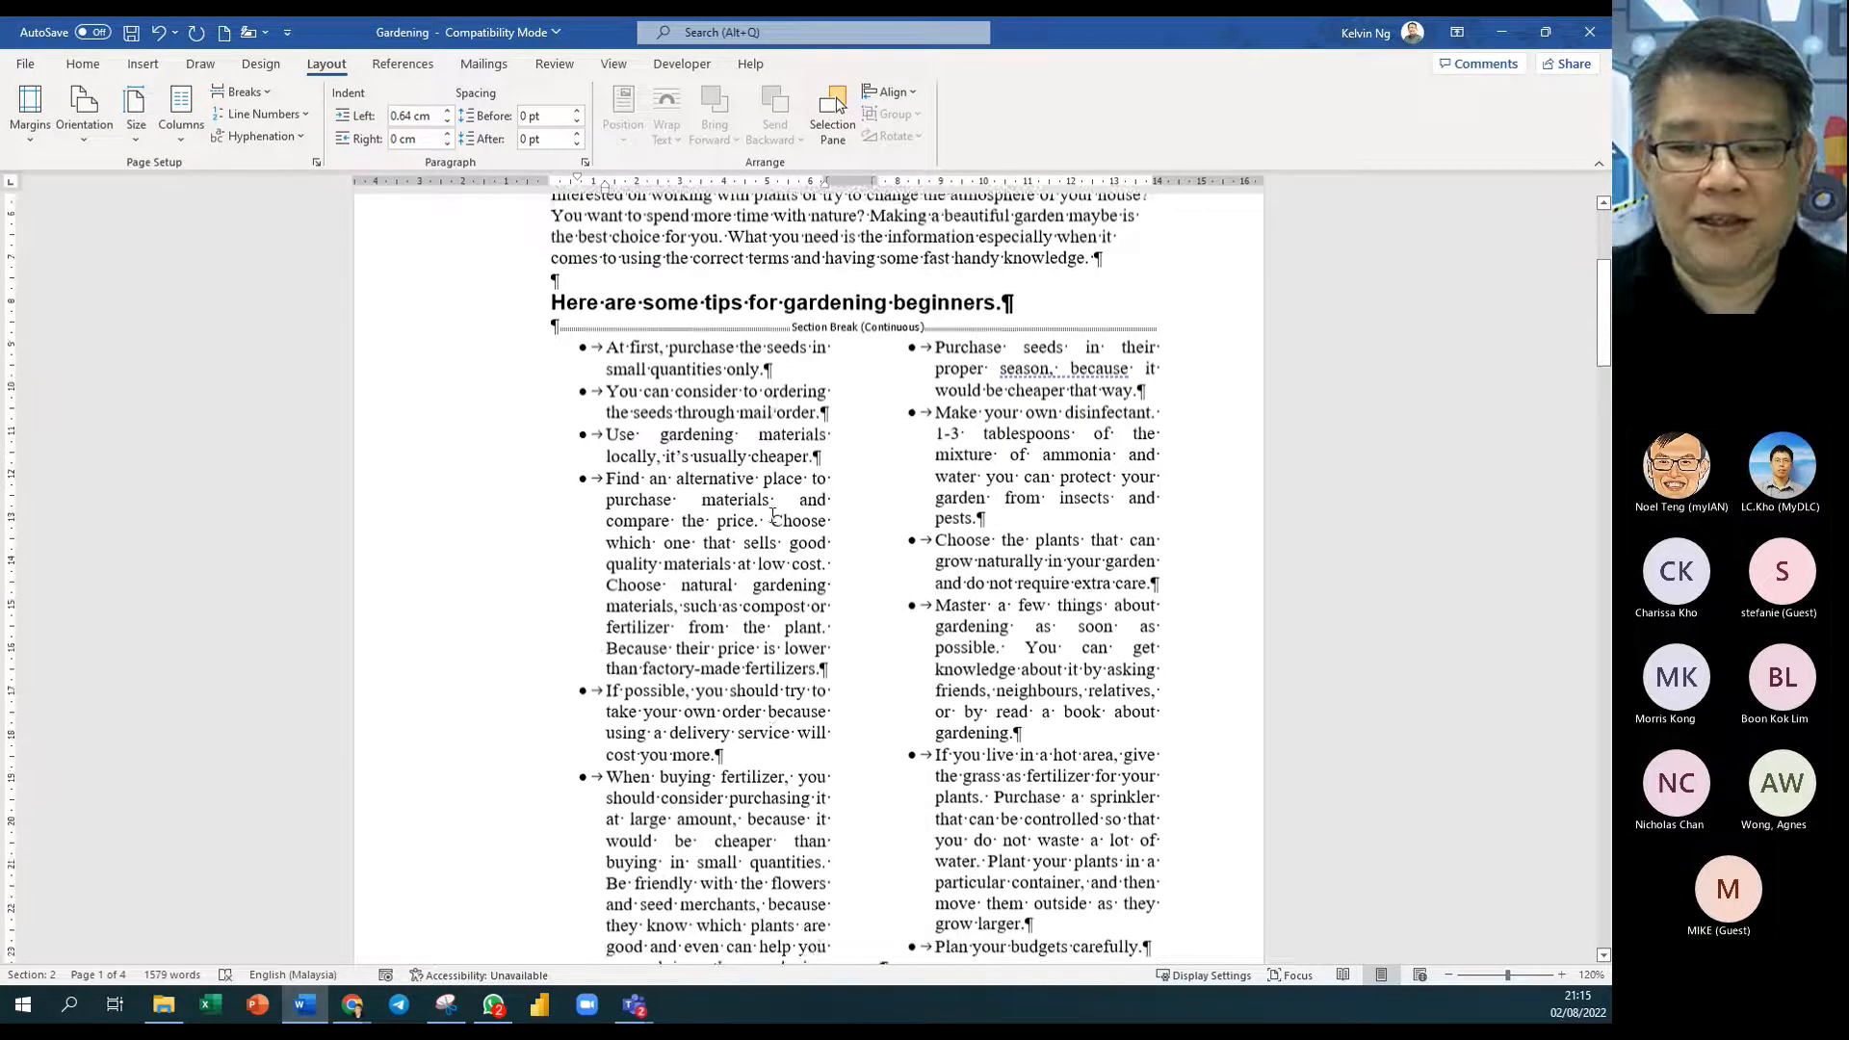
pyautogui.scroll(-3, 773, 515)
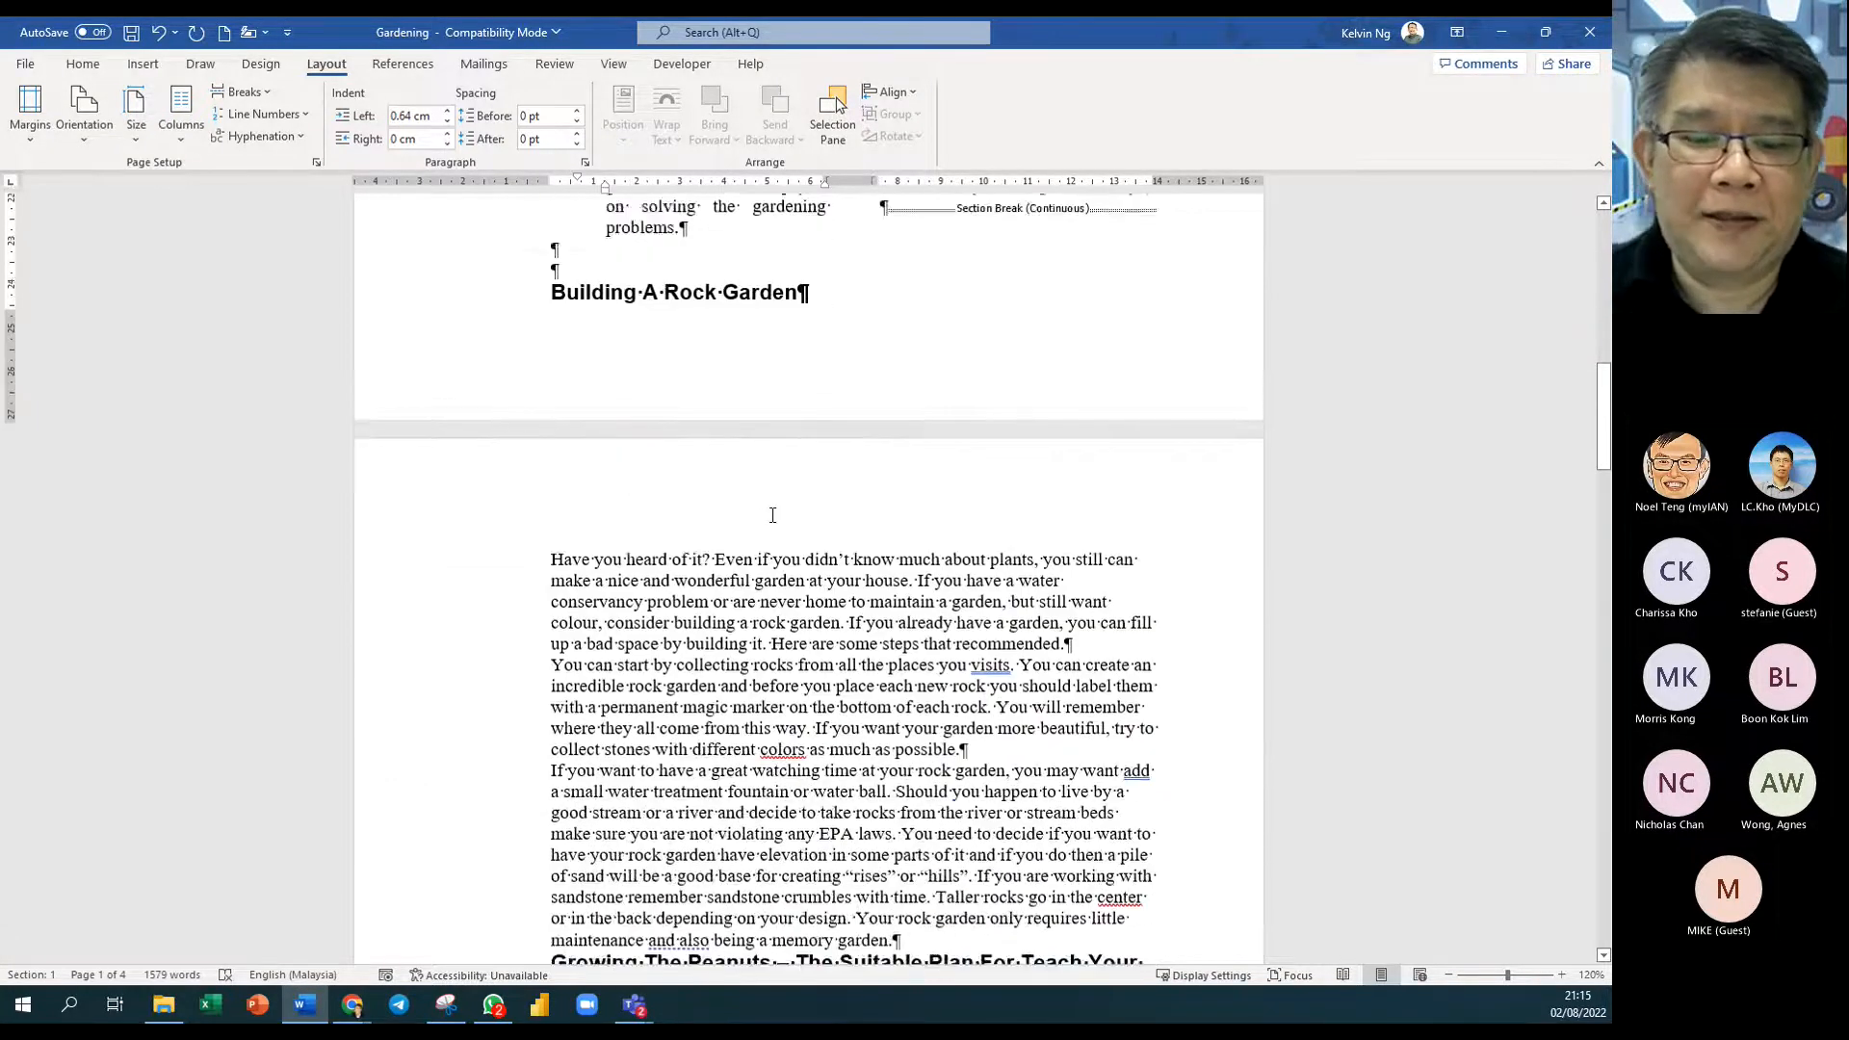
pyautogui.scroll(2, 844, 510)
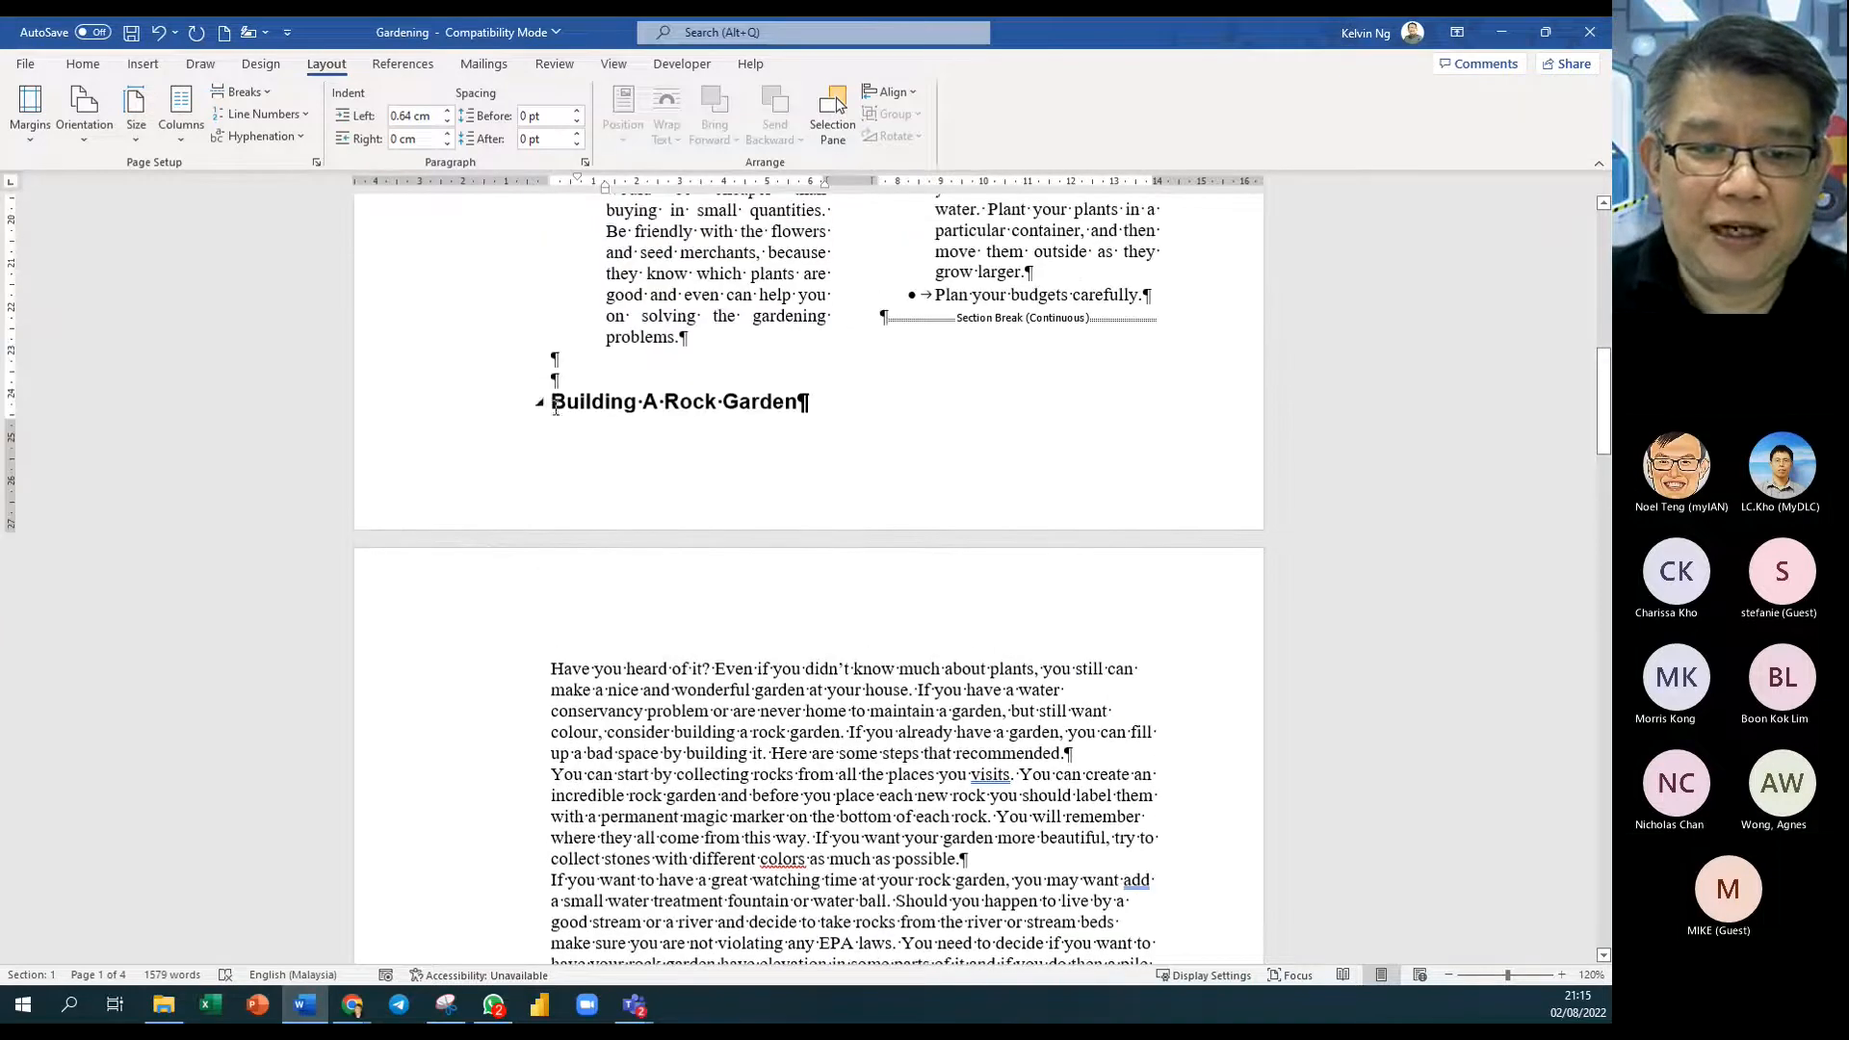
pyautogui.click(690, 412)
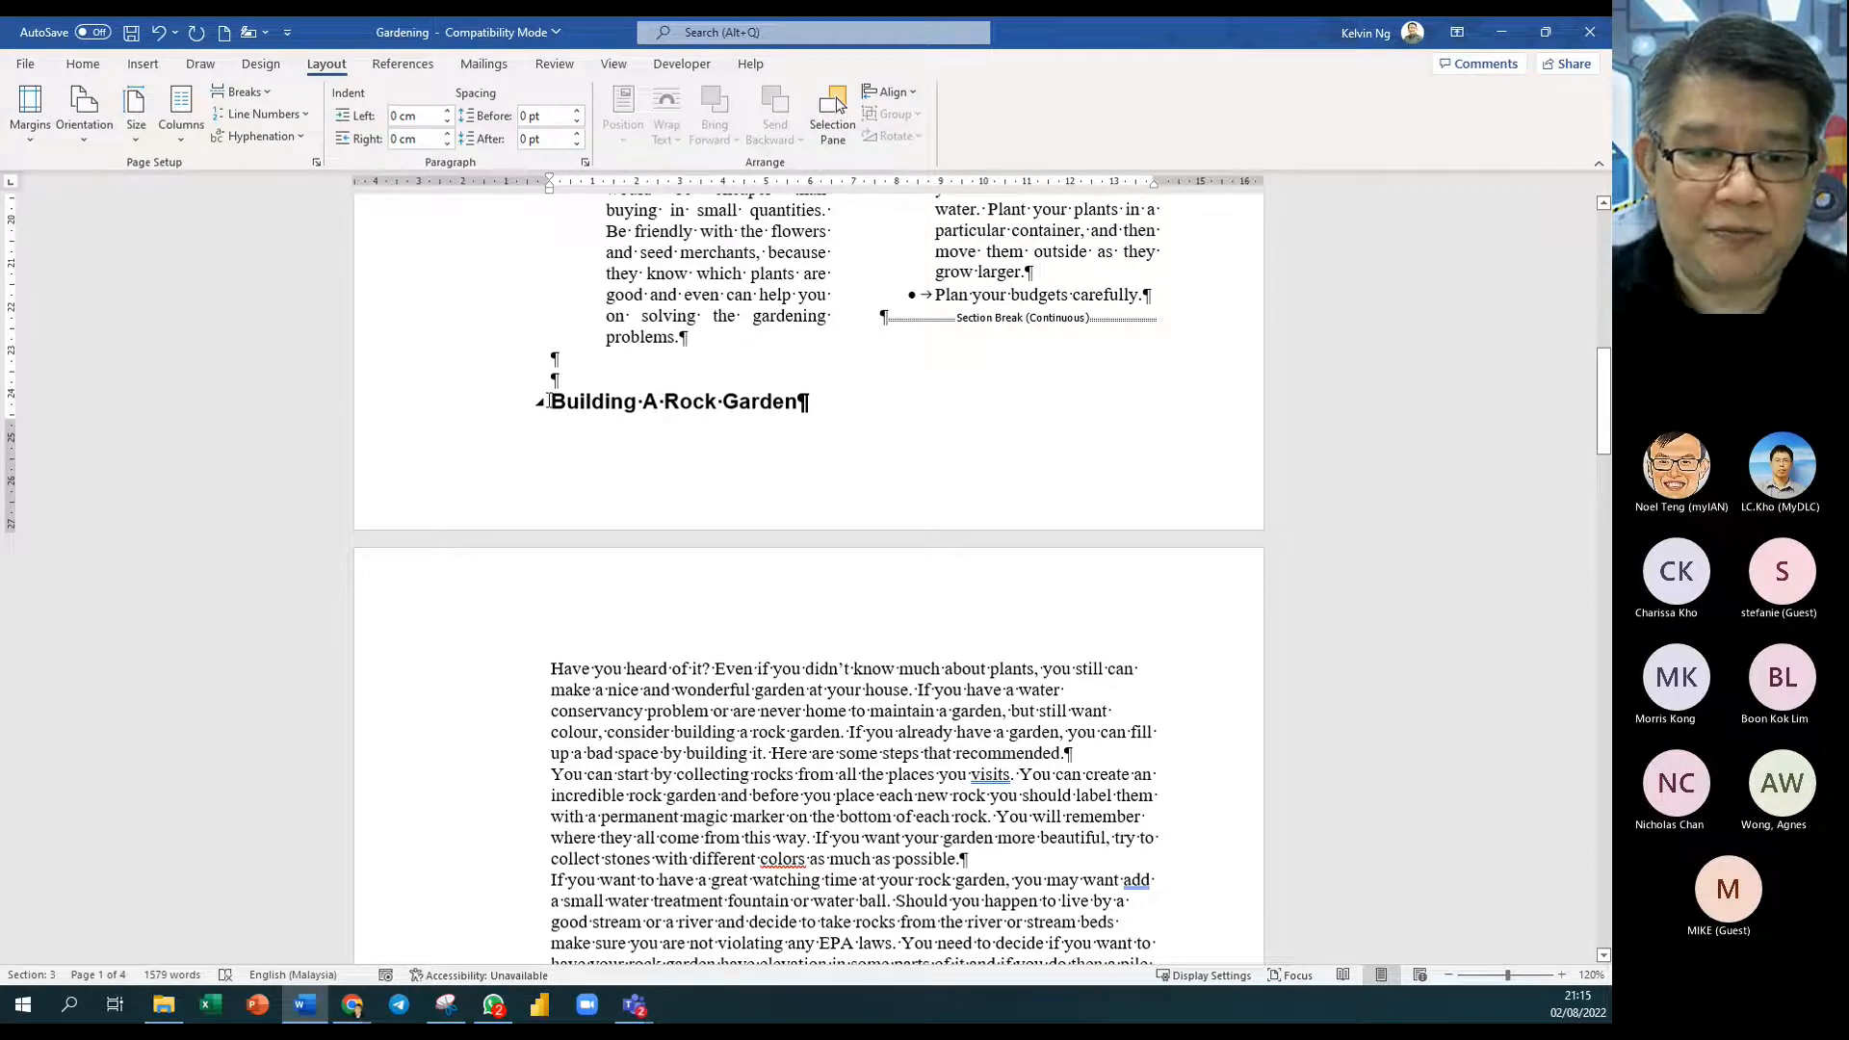
pyautogui.click(243, 92)
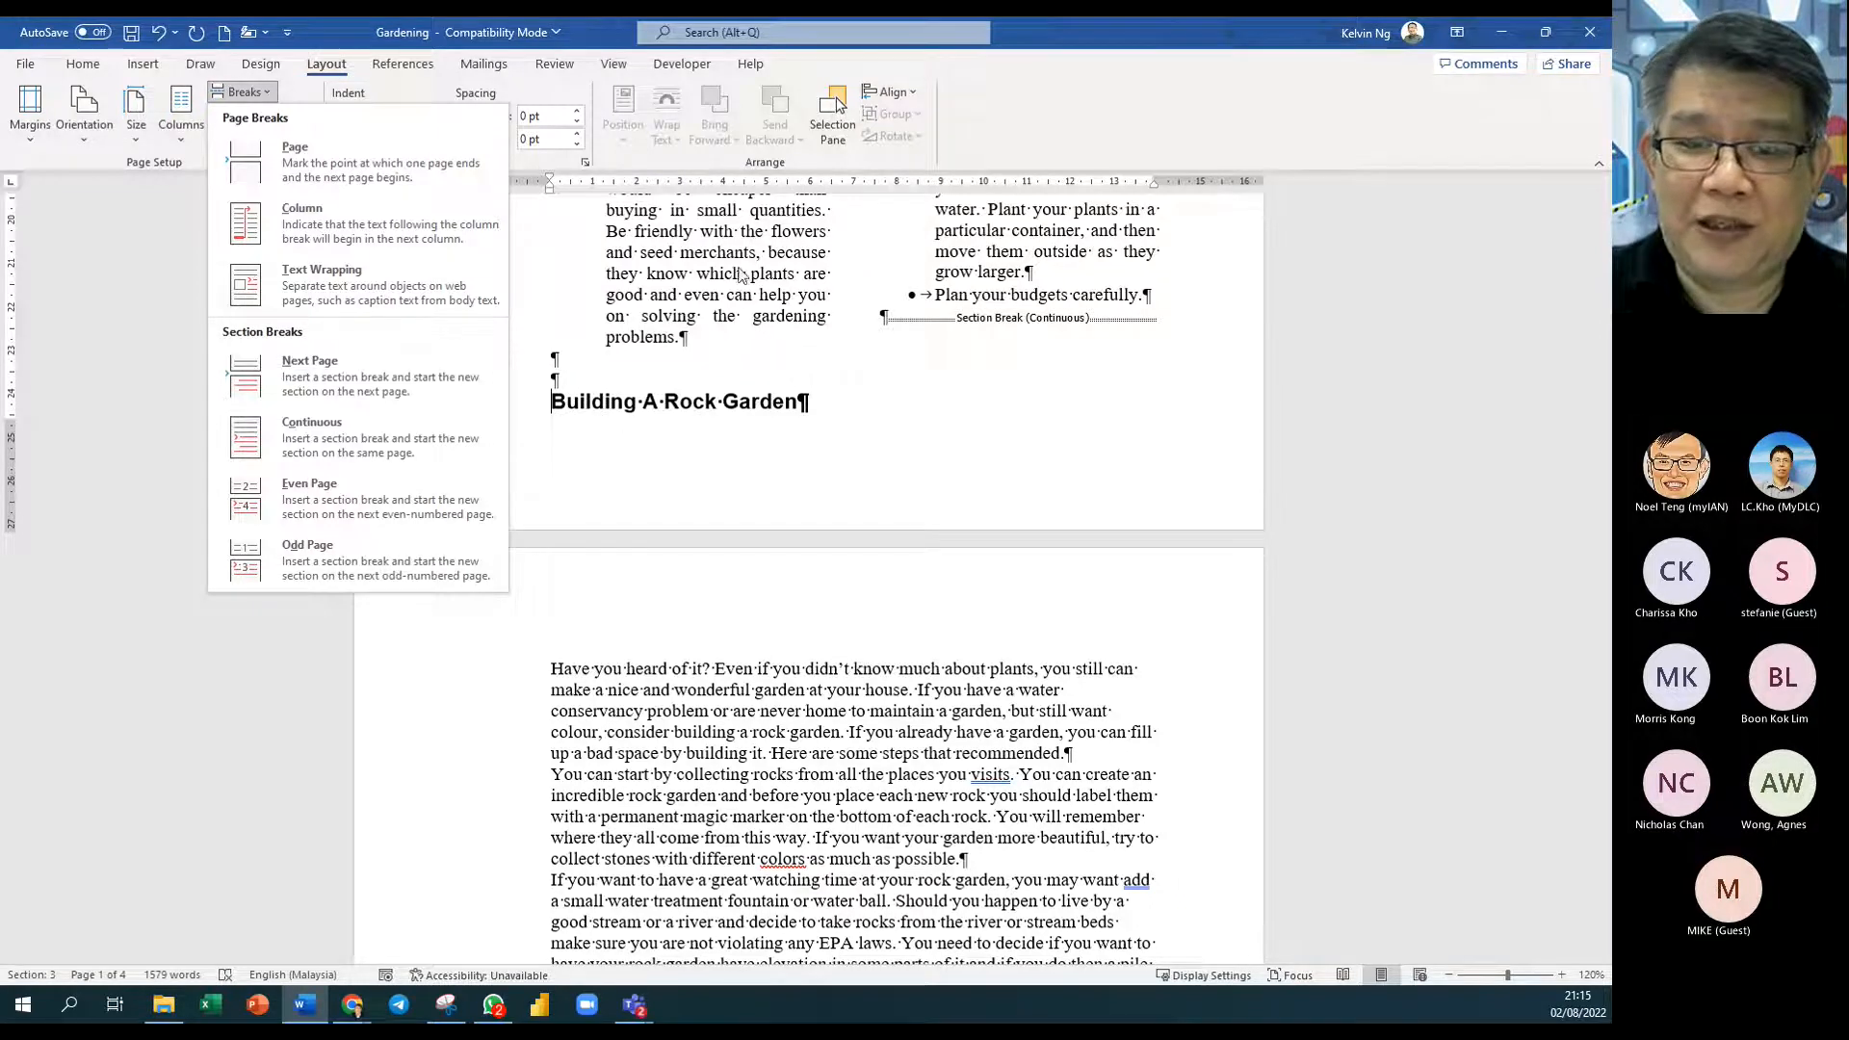
pyautogui.click(399, 364)
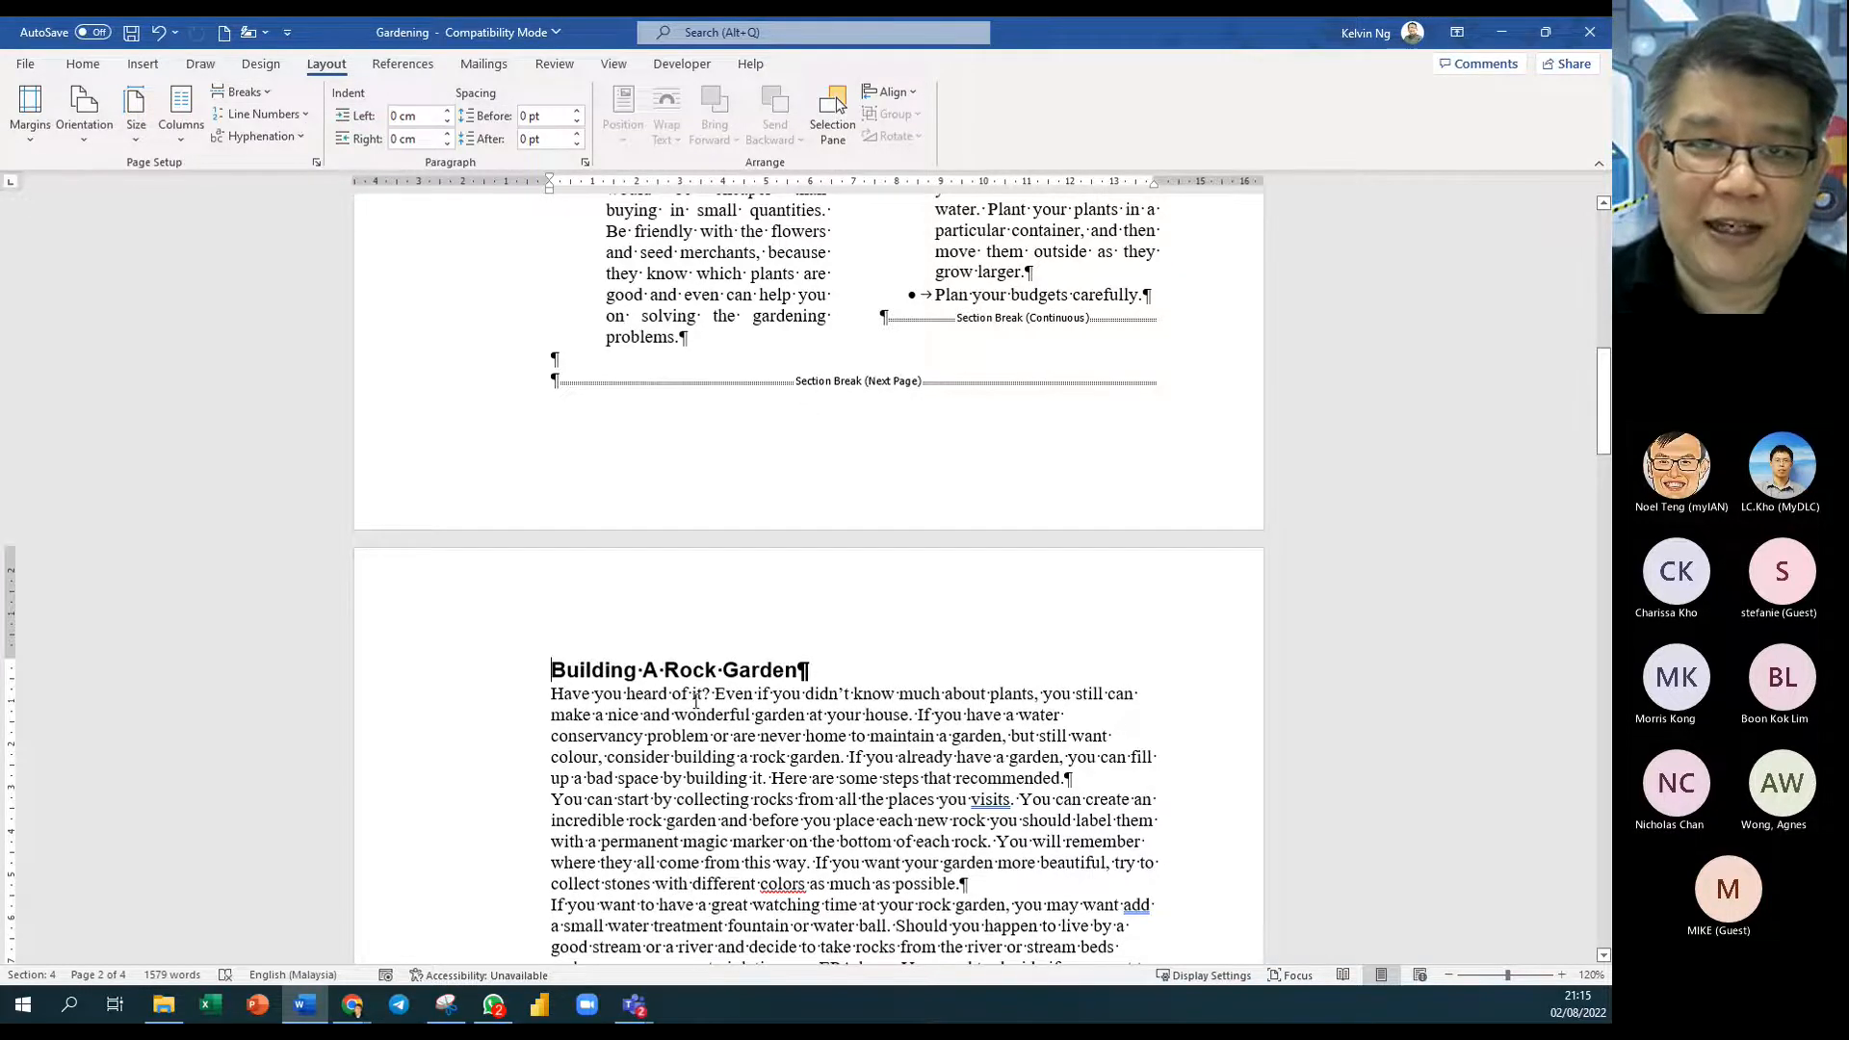
# Step: Insert a Next Page section break directly before the "Growing The Peanuts" heading
pyautogui.scroll(-10, 695, 702)
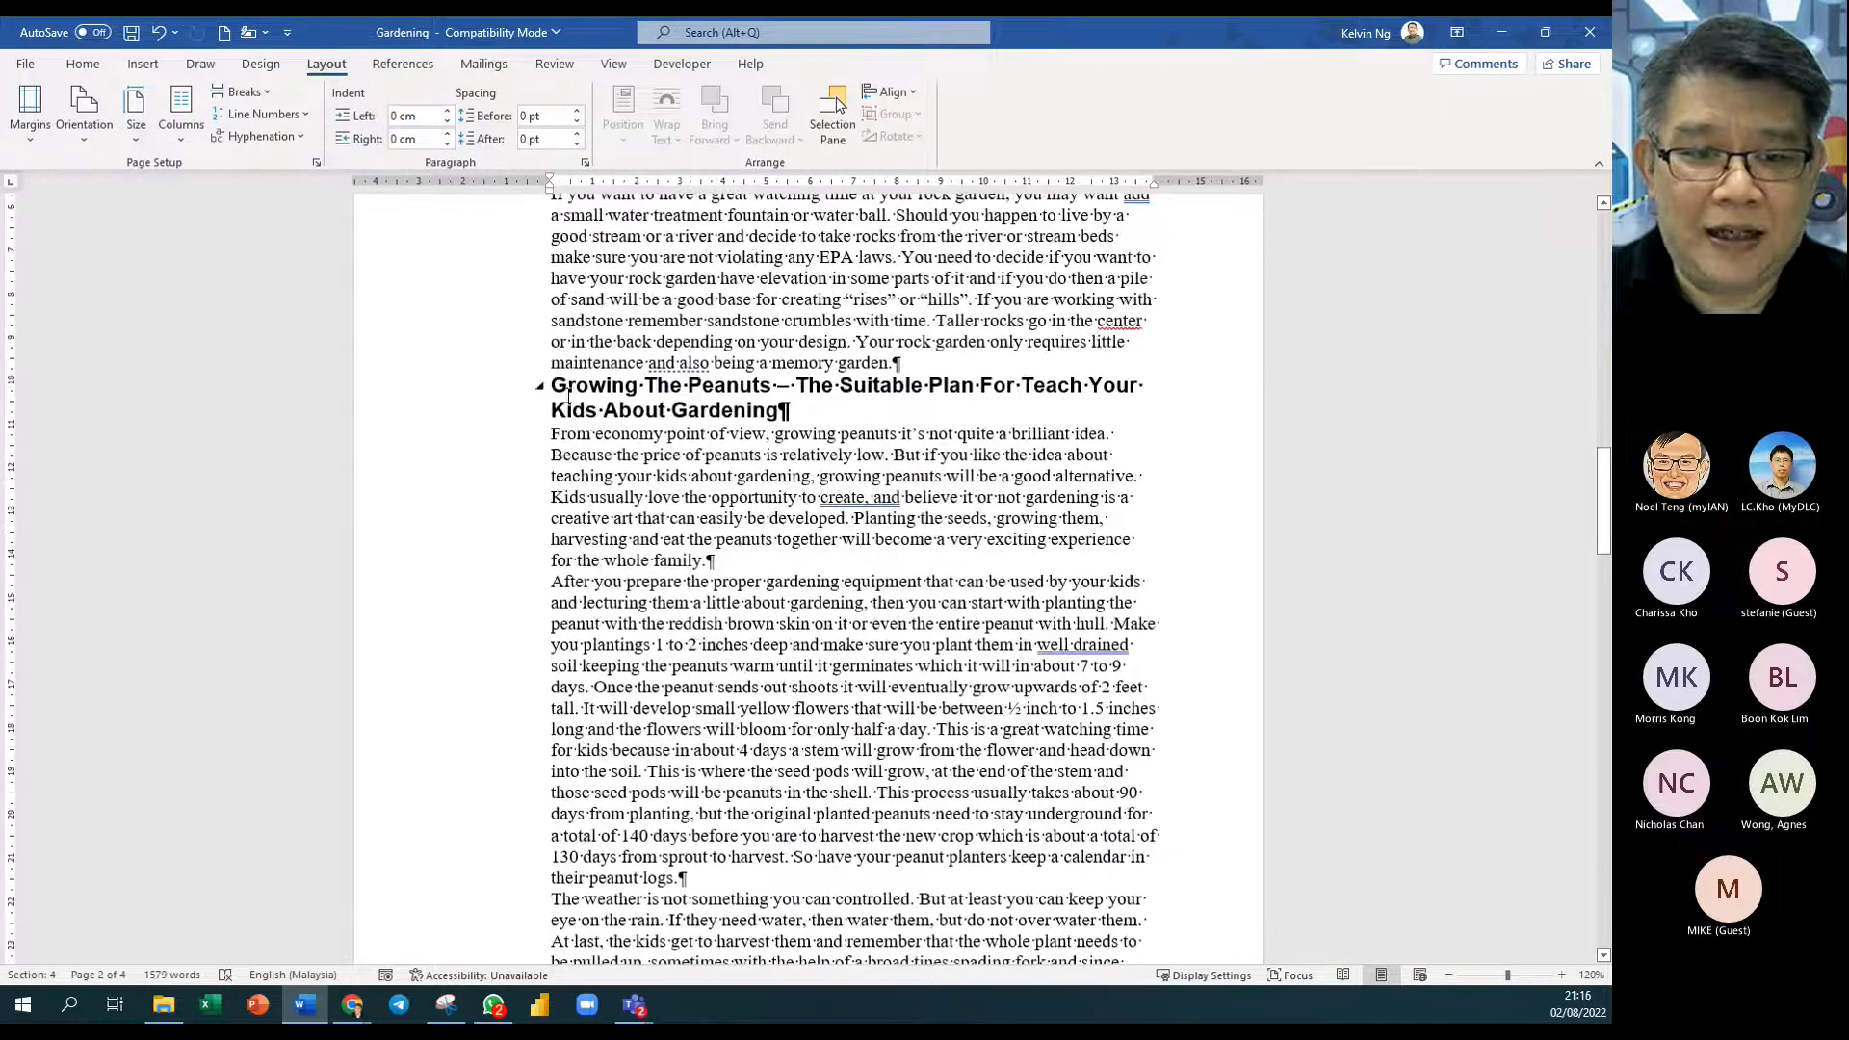
pyautogui.click(552, 383)
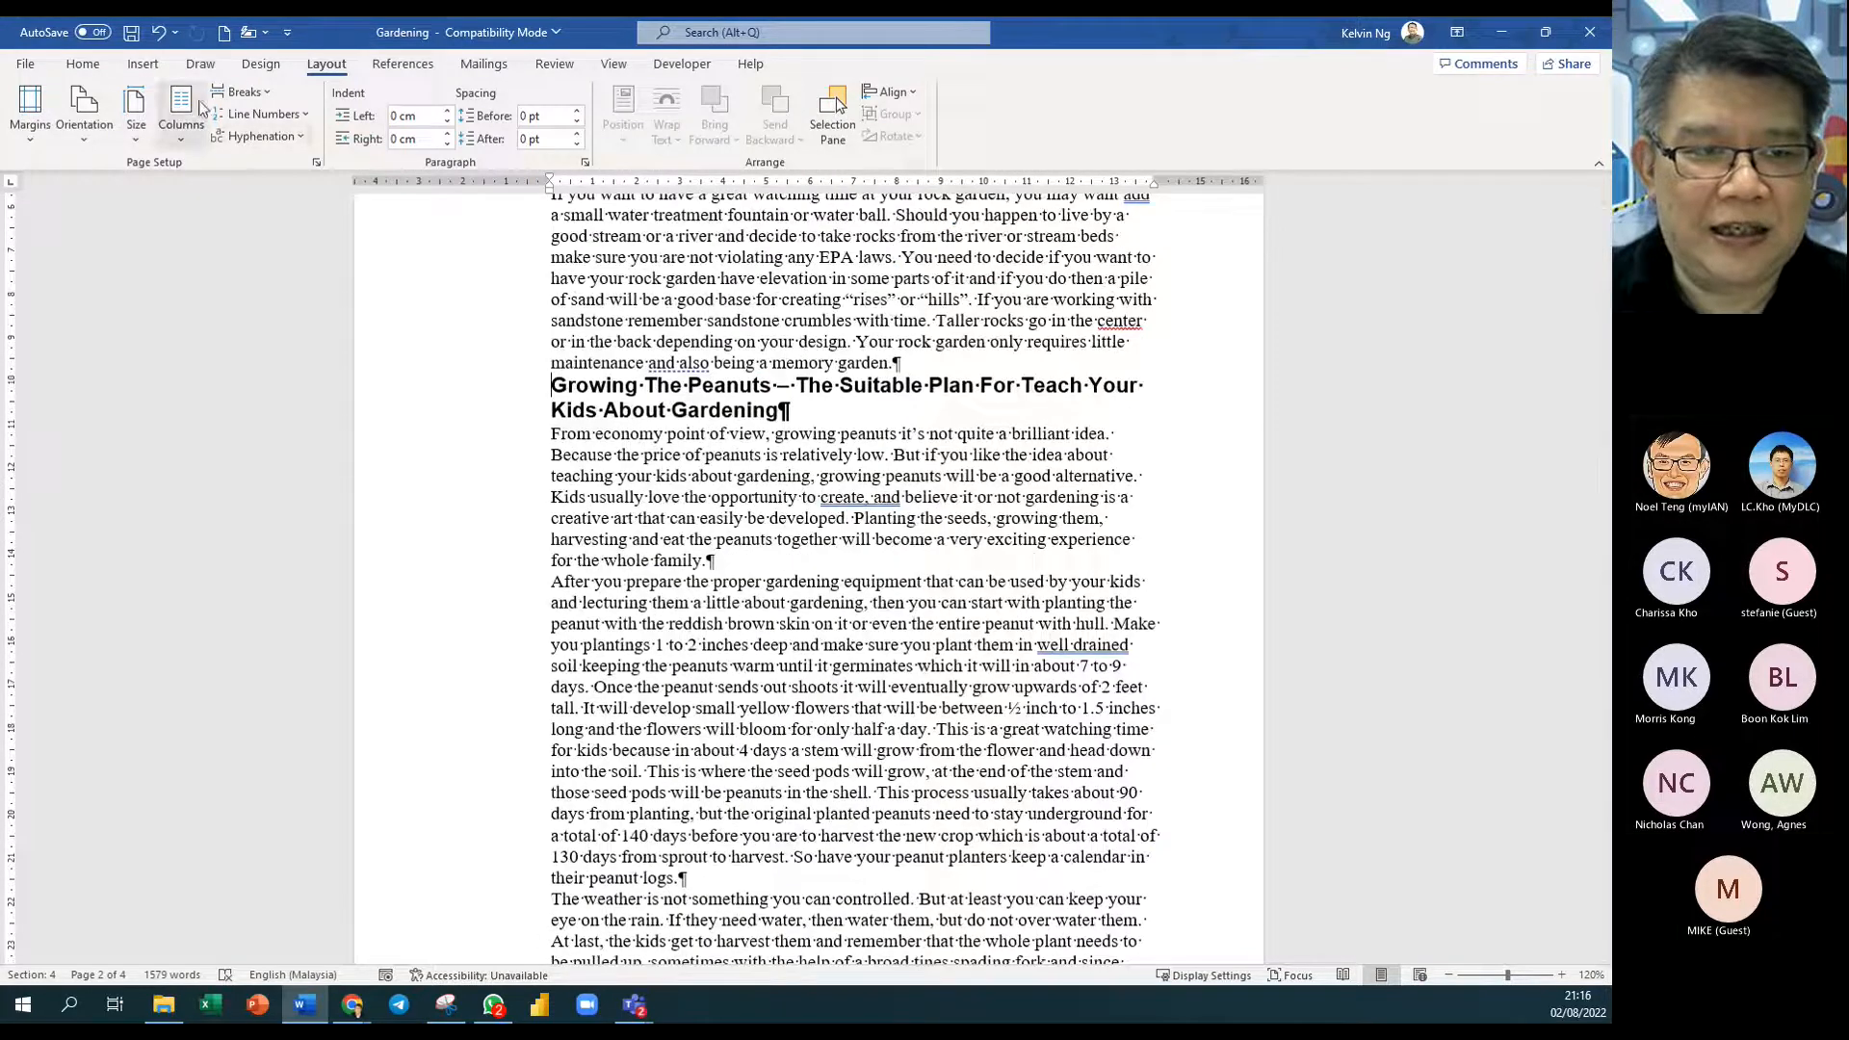
pyautogui.click(243, 92)
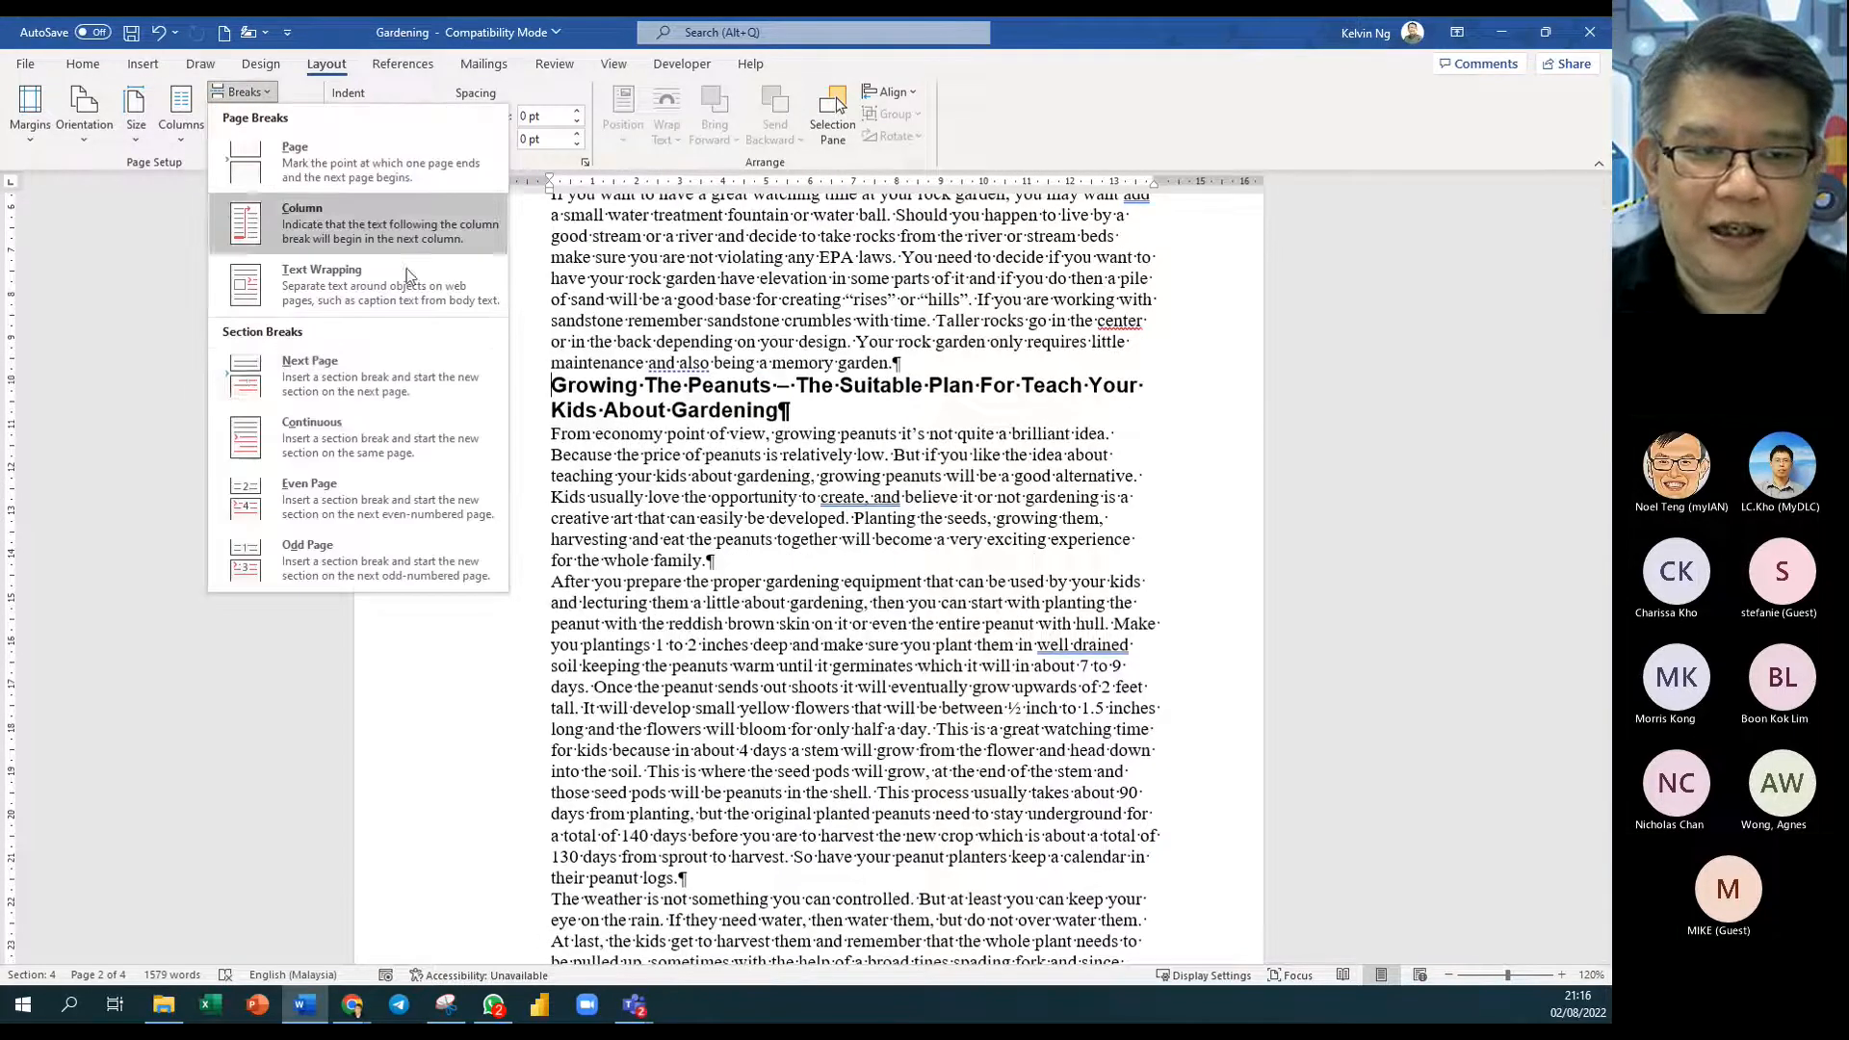
pyautogui.click(412, 376)
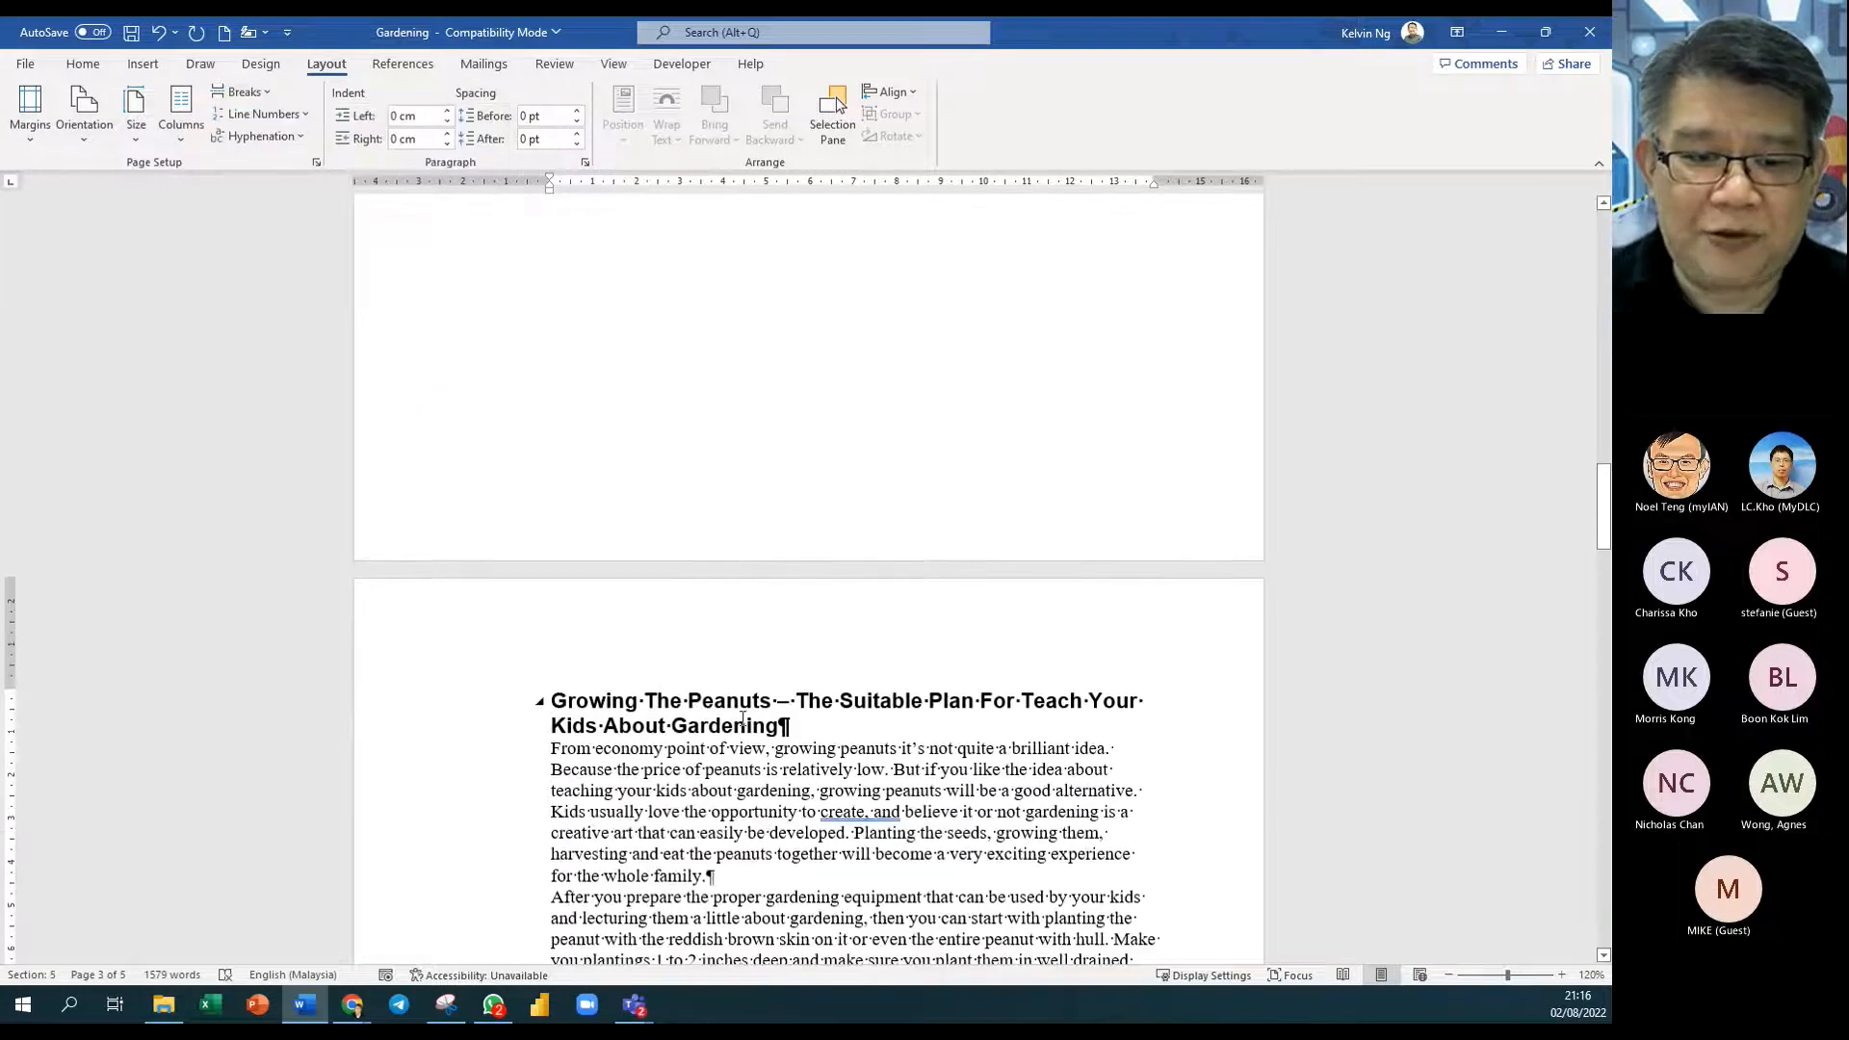
# Step: Review the rock garden page between the two Next Page section breaks, up close and in a multi-page view at 60% zoom
pyautogui.scroll(12, 701, 721)
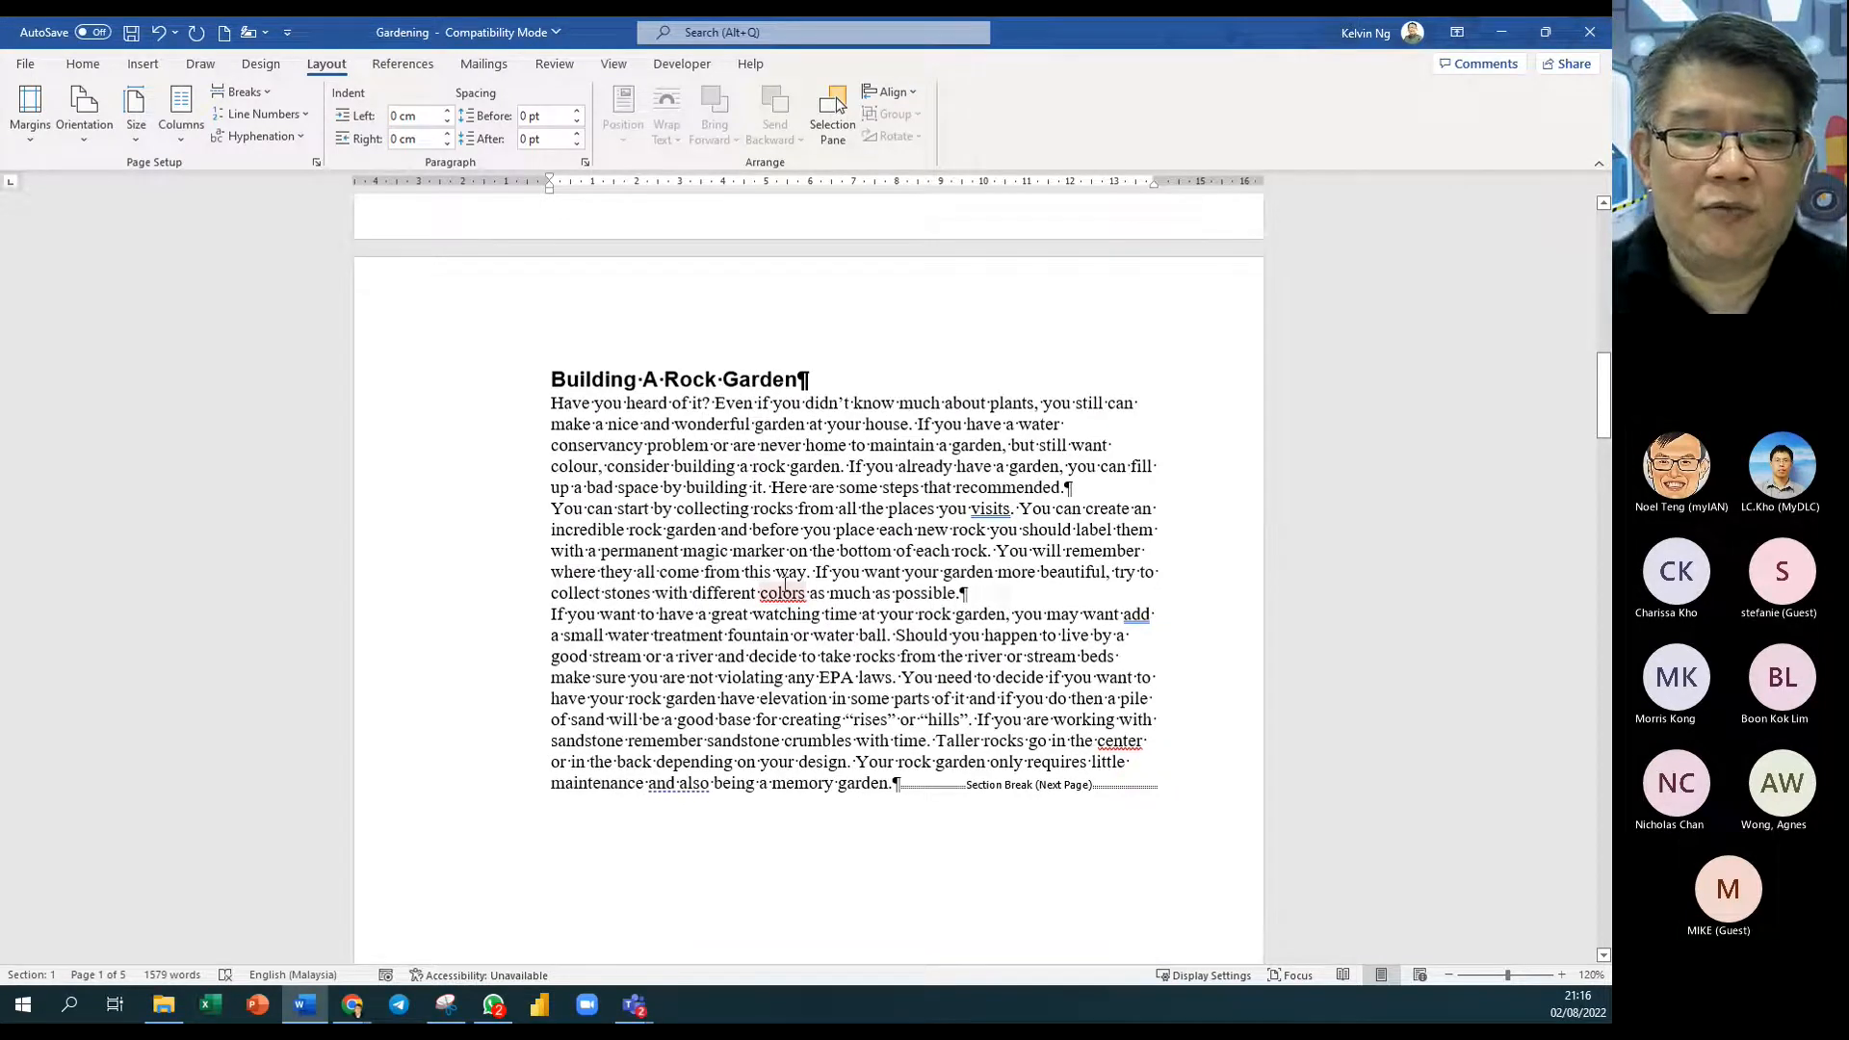
pyautogui.scroll(-12, 786, 585)
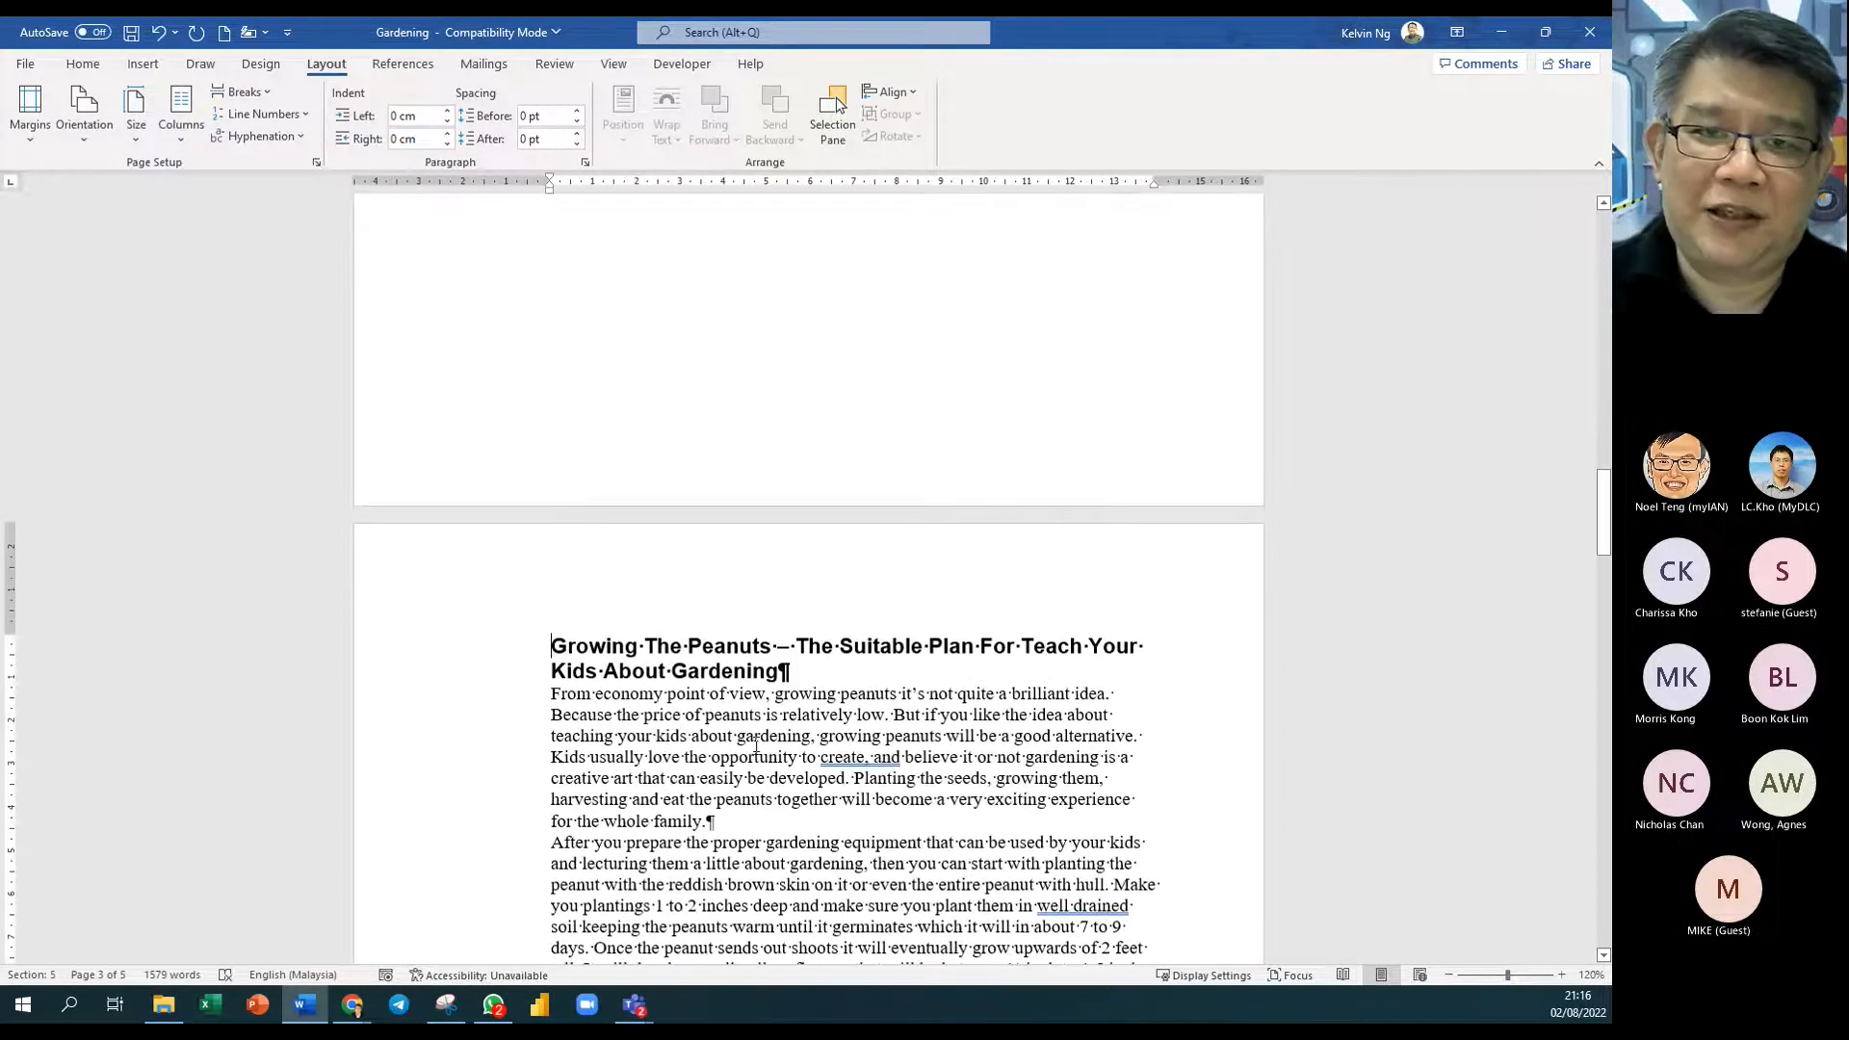
pyautogui.scroll(6, 756, 745)
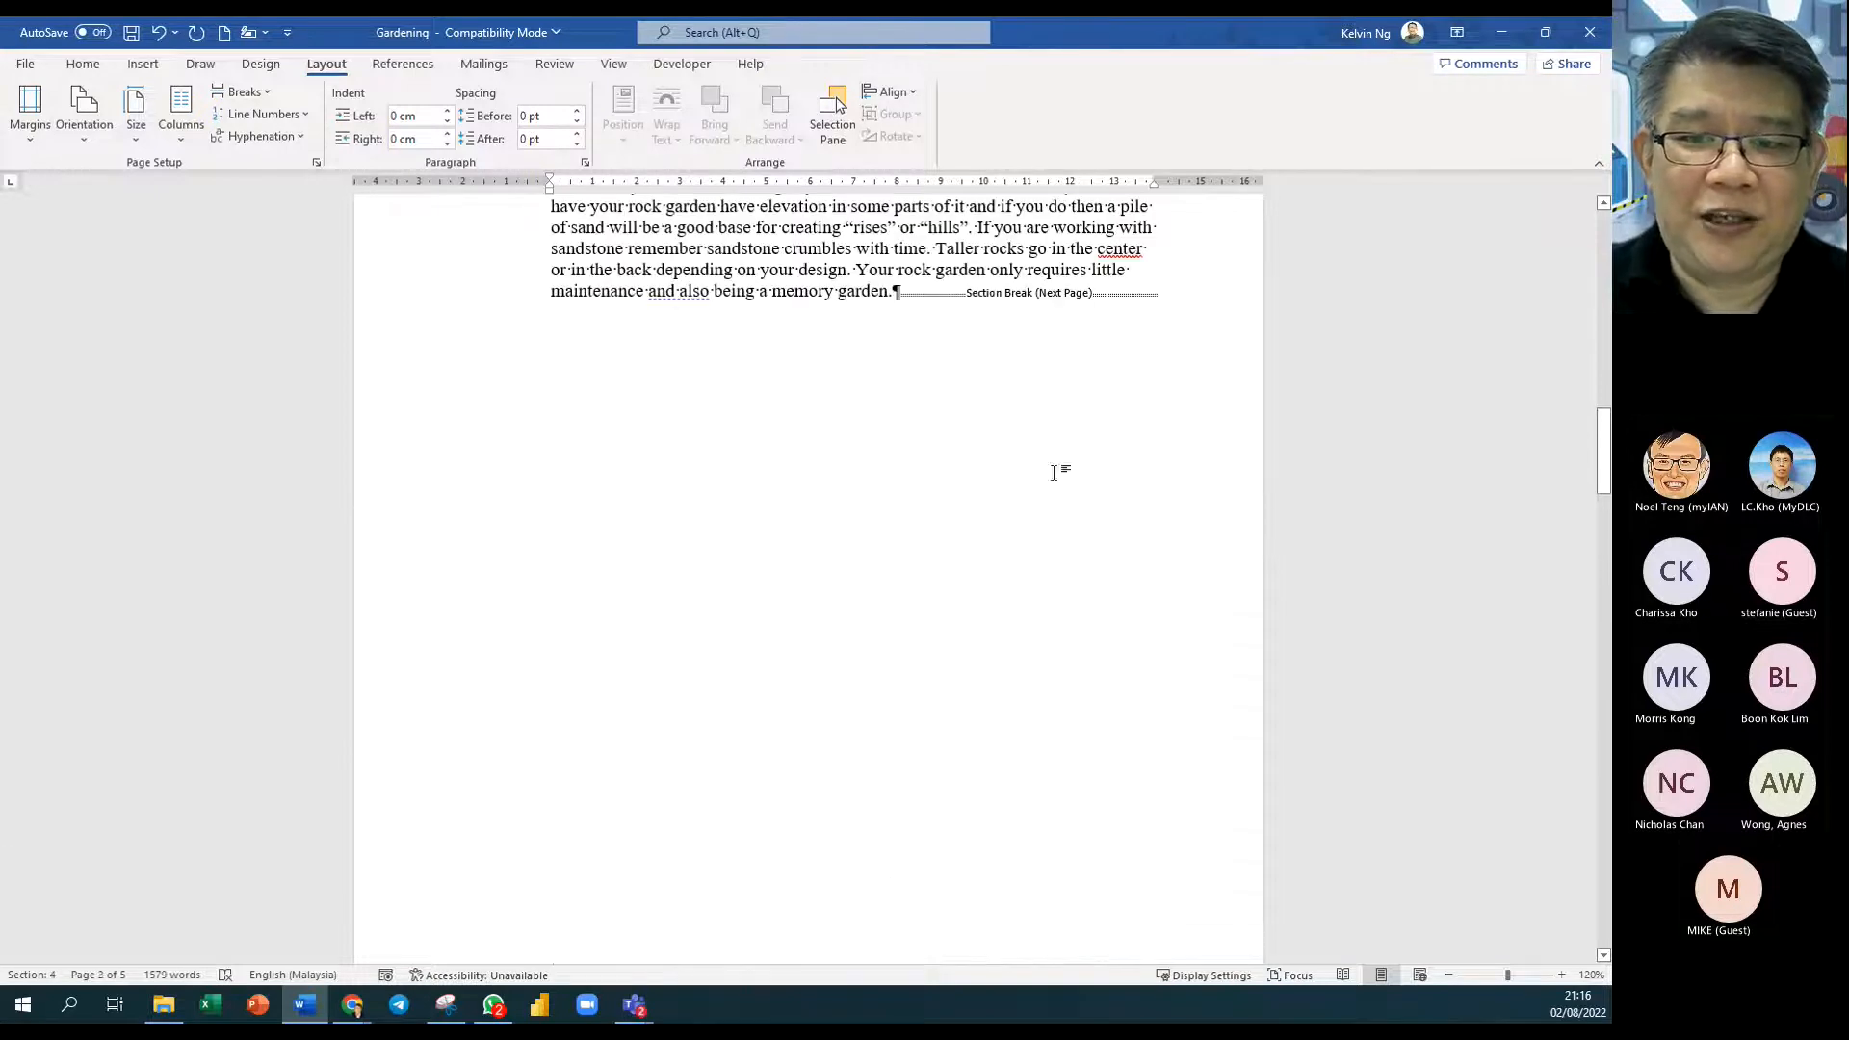
pyautogui.click(83, 64)
pyautogui.click(661, 99)
pyautogui.click(660, 100)
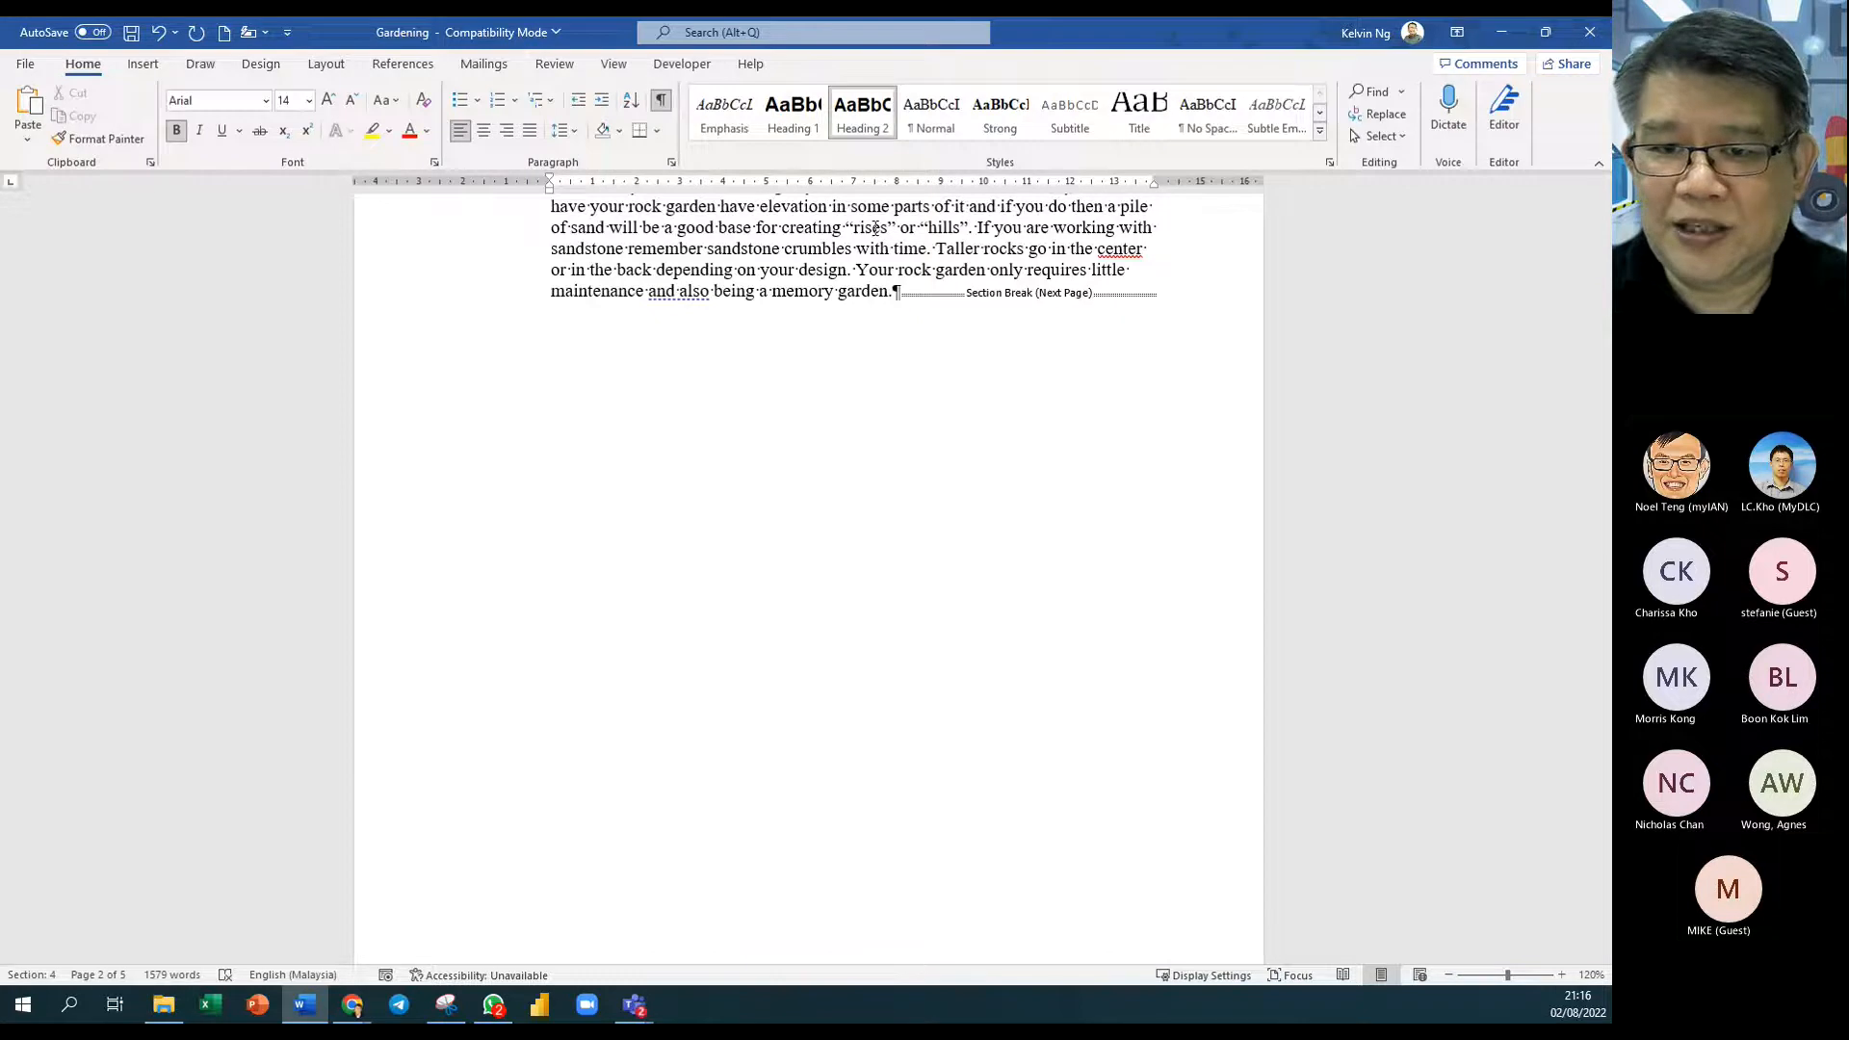
pyautogui.scroll(5, 1017, 621)
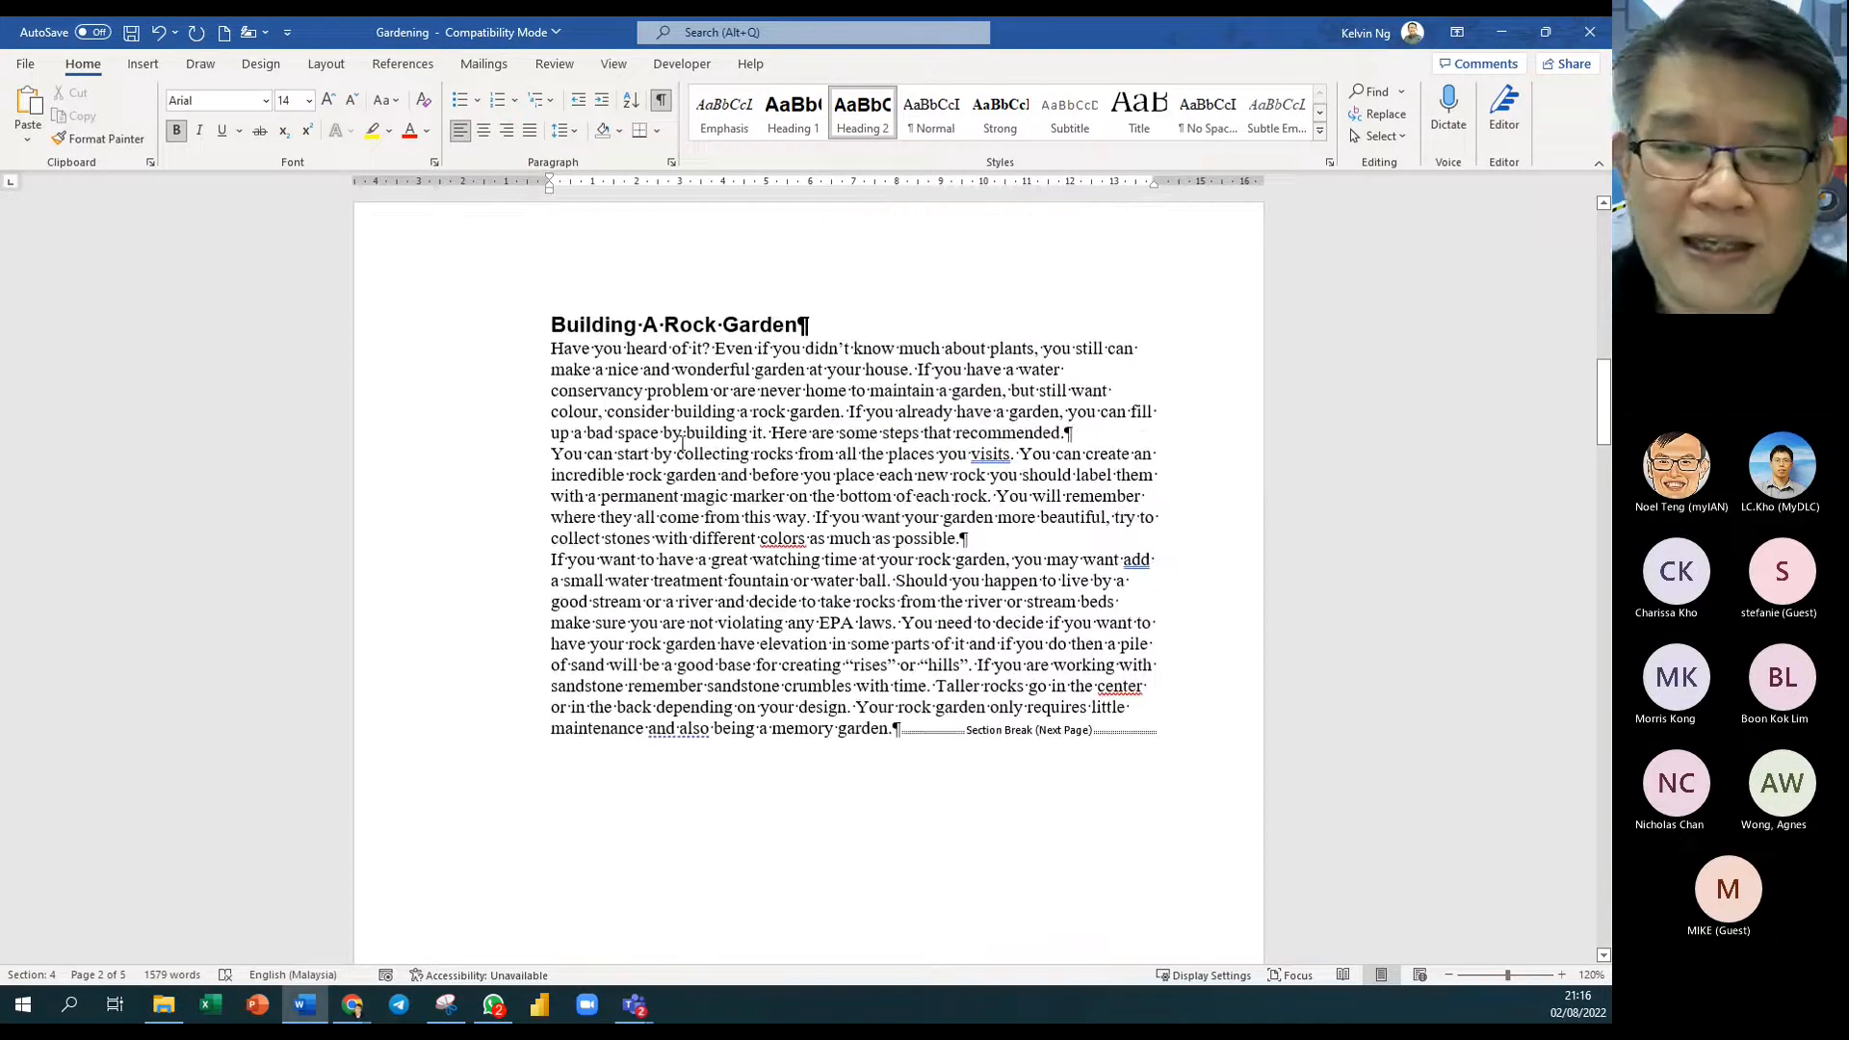
pyautogui.doubleClick(800, 529)
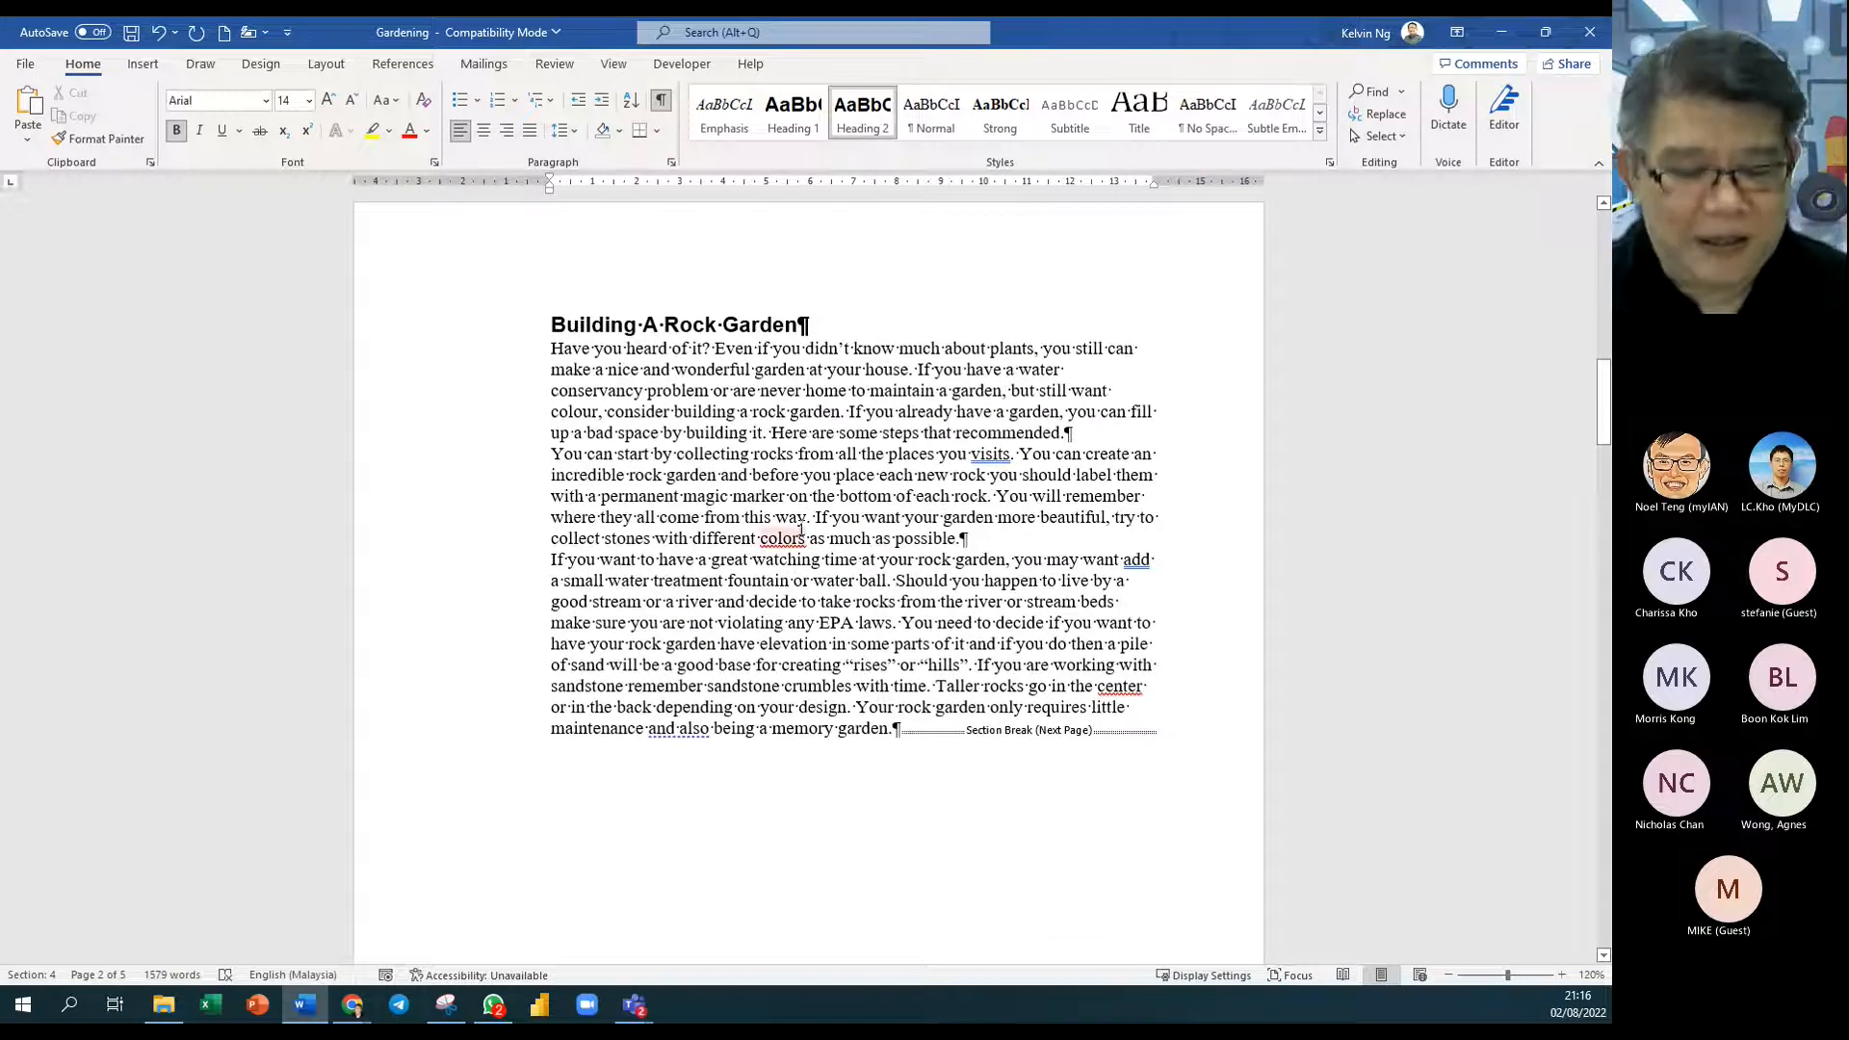
pyautogui.scroll(-5, 800, 529)
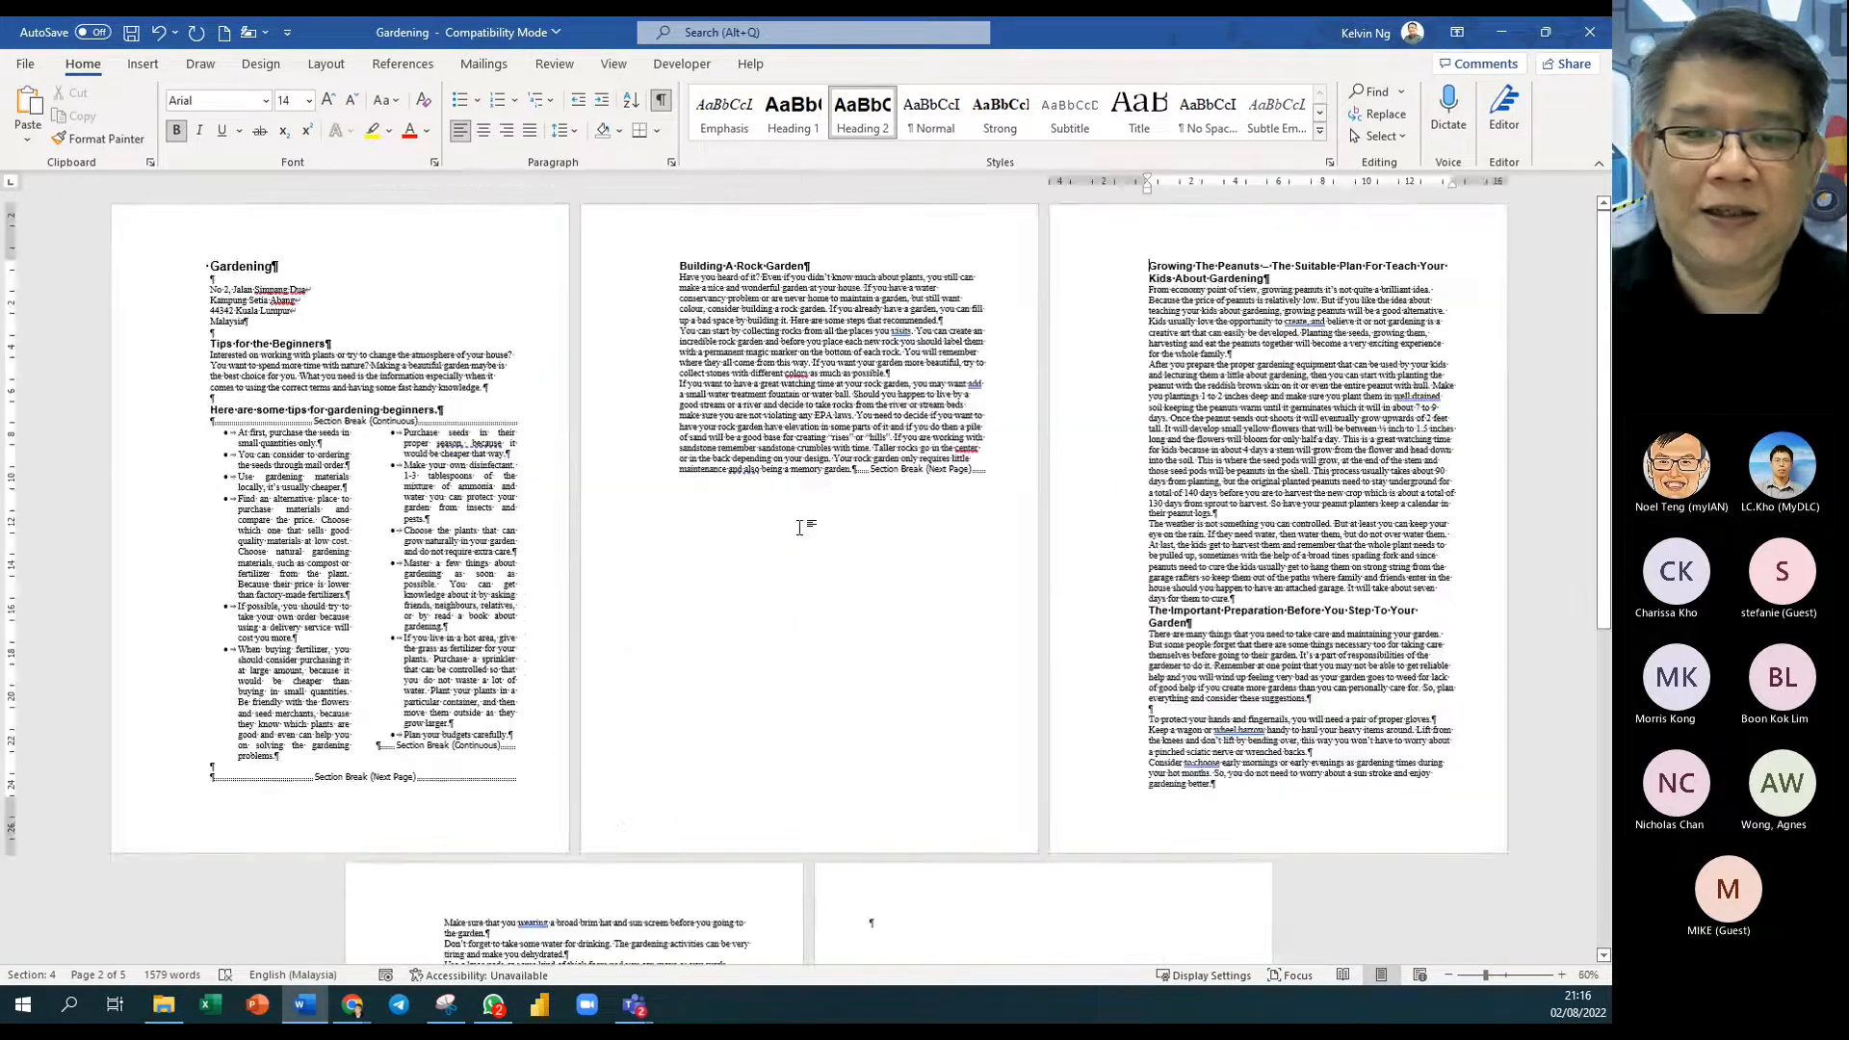
# Step: Set the "Building A Rock Garden" section to landscape orientation and compare it with the surrounding pages
pyautogui.click(743, 321)
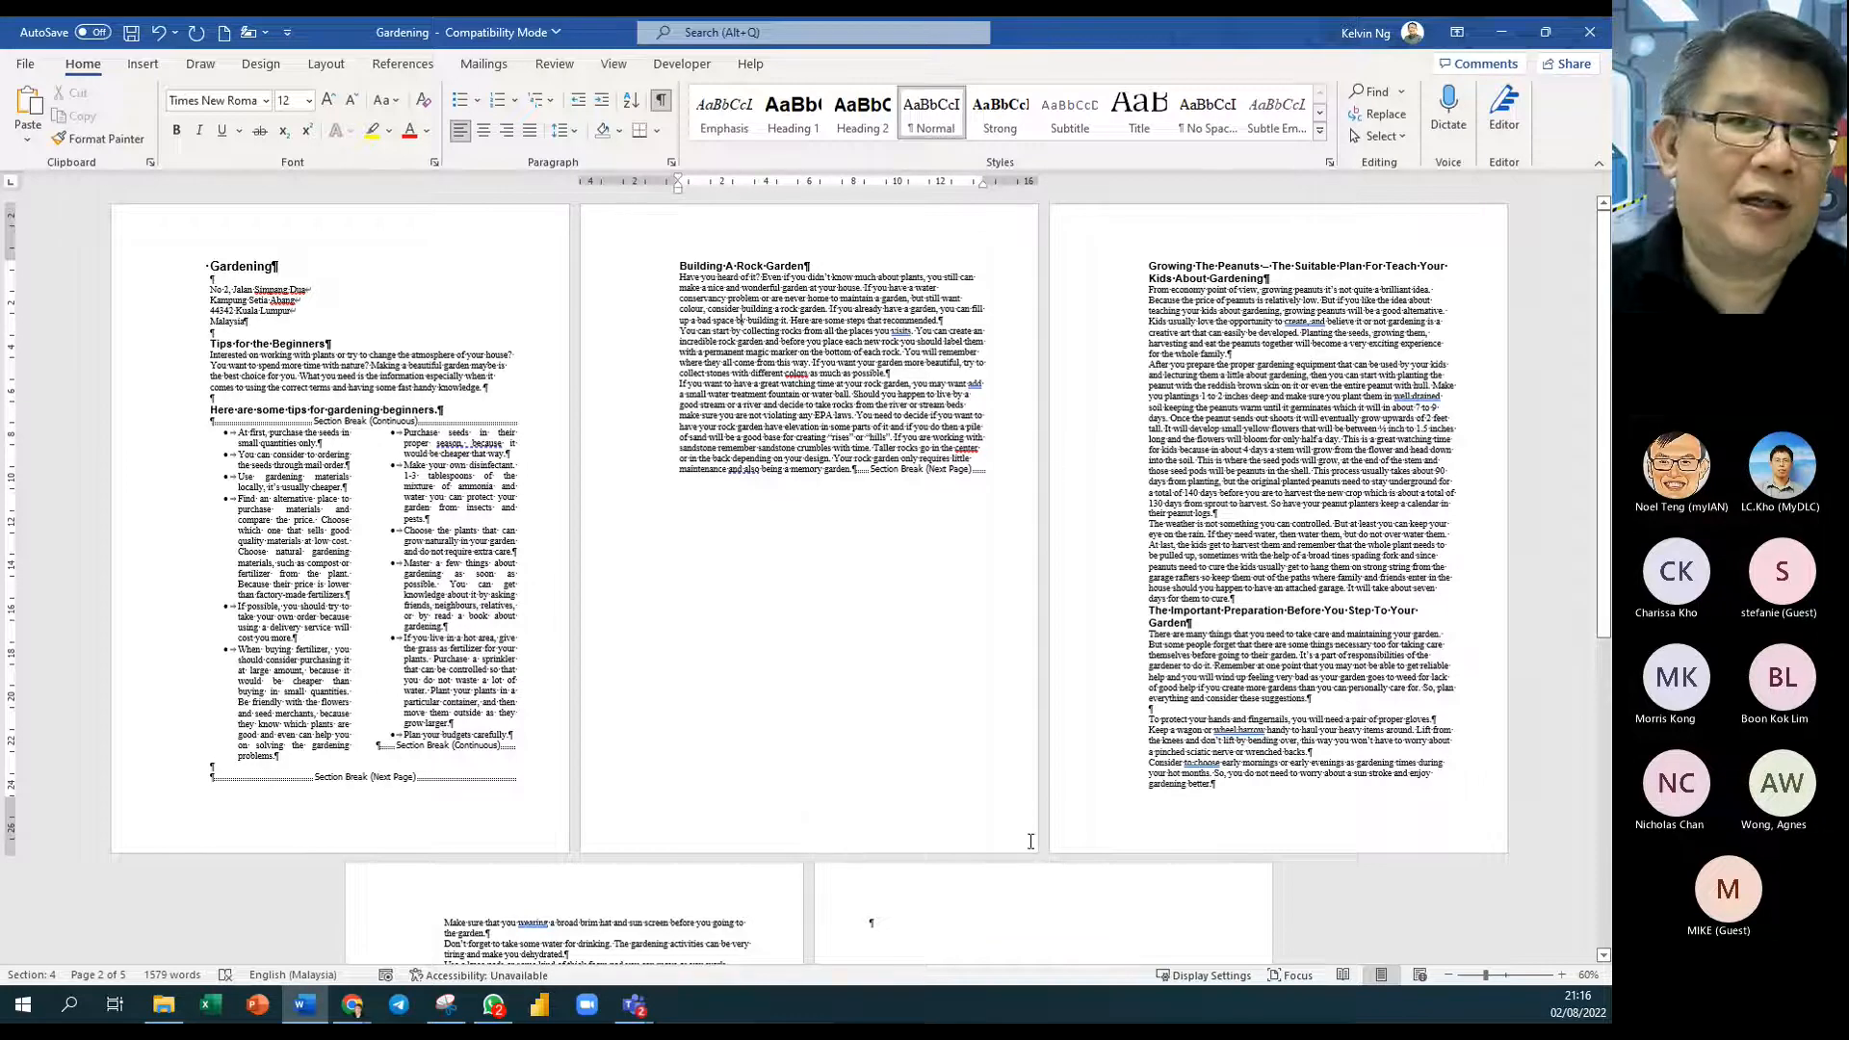
pyautogui.click(325, 64)
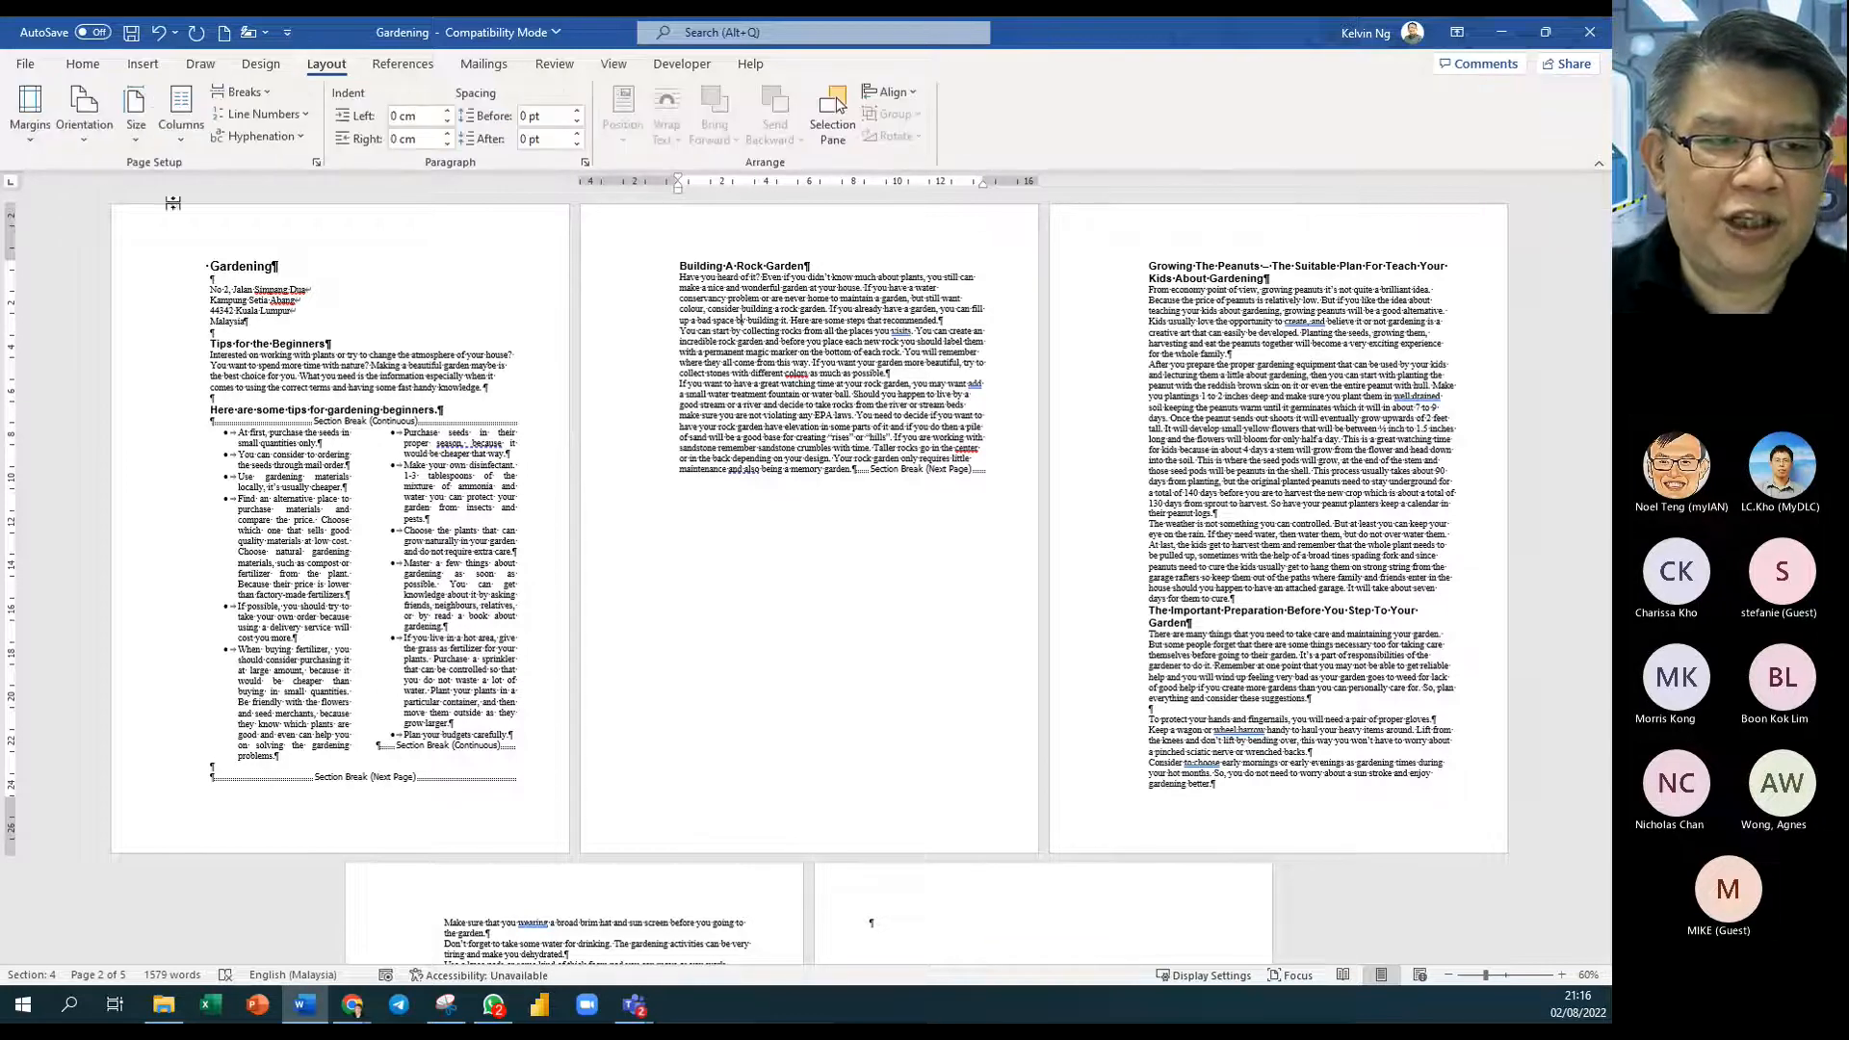
pyautogui.click(89, 142)
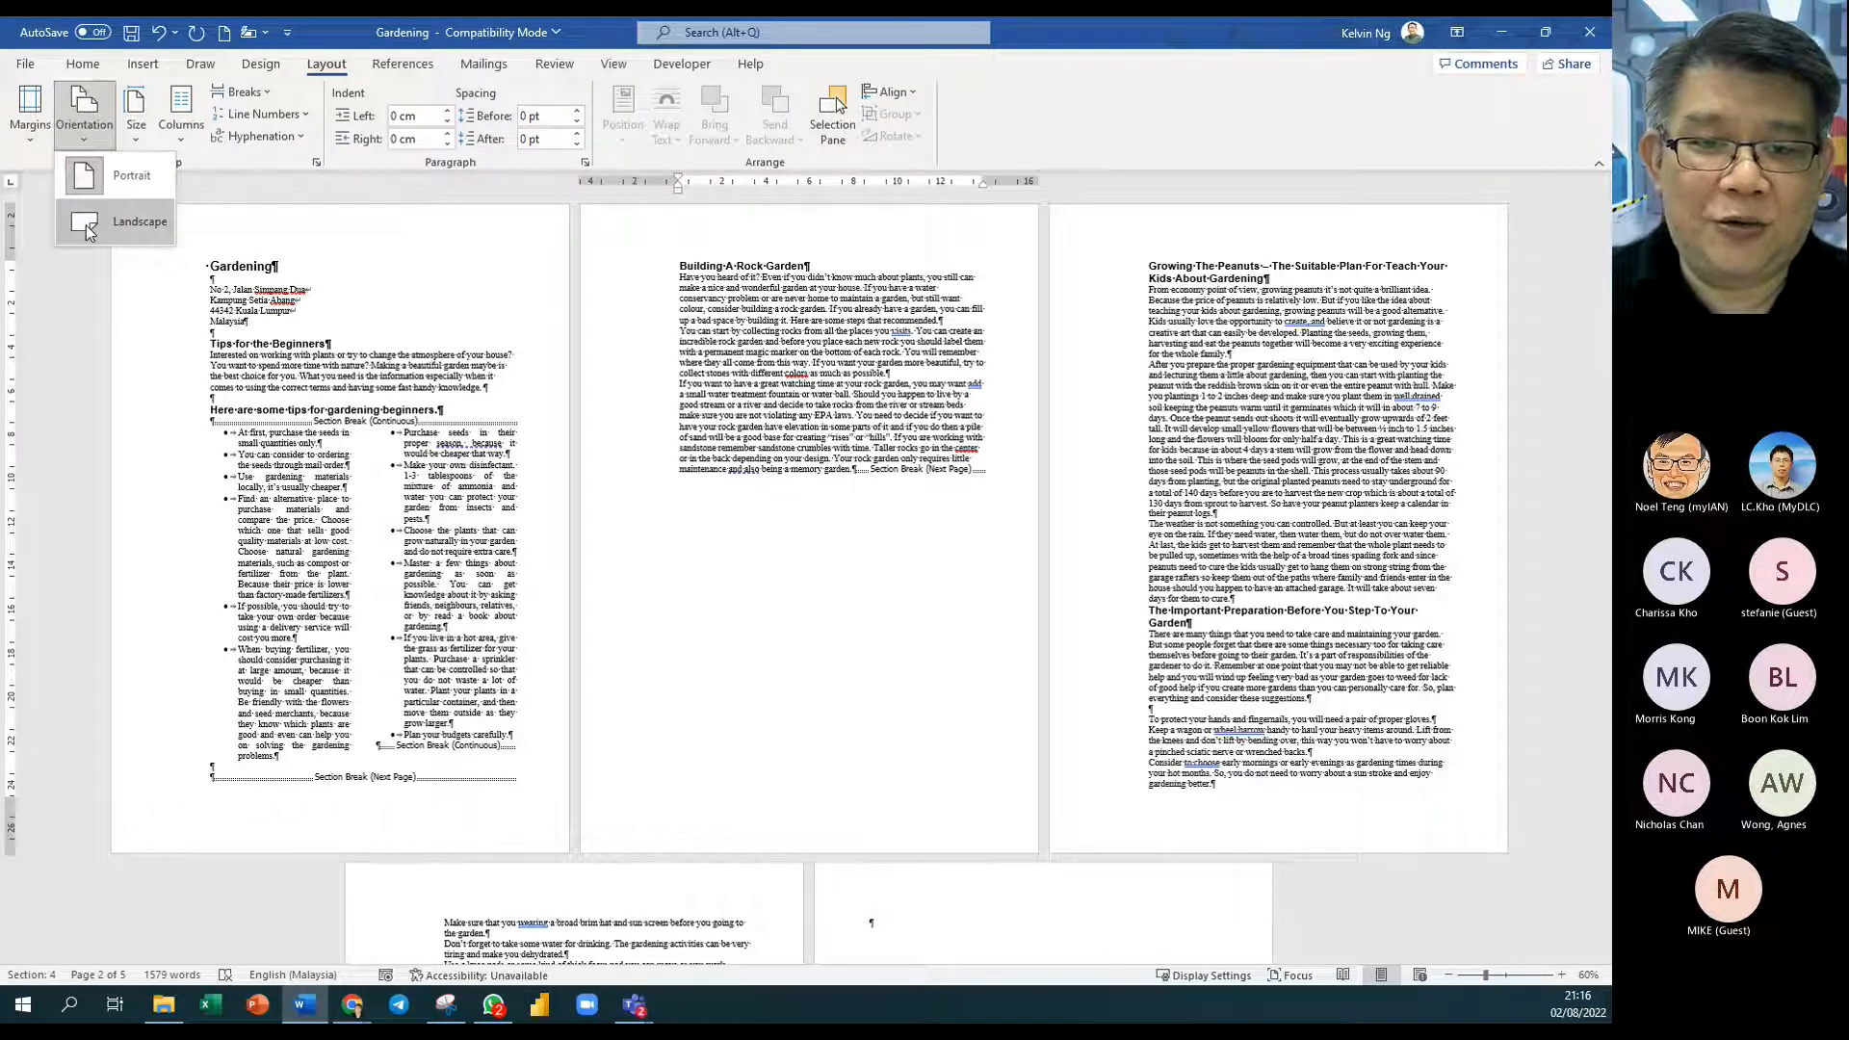
pyautogui.click(85, 225)
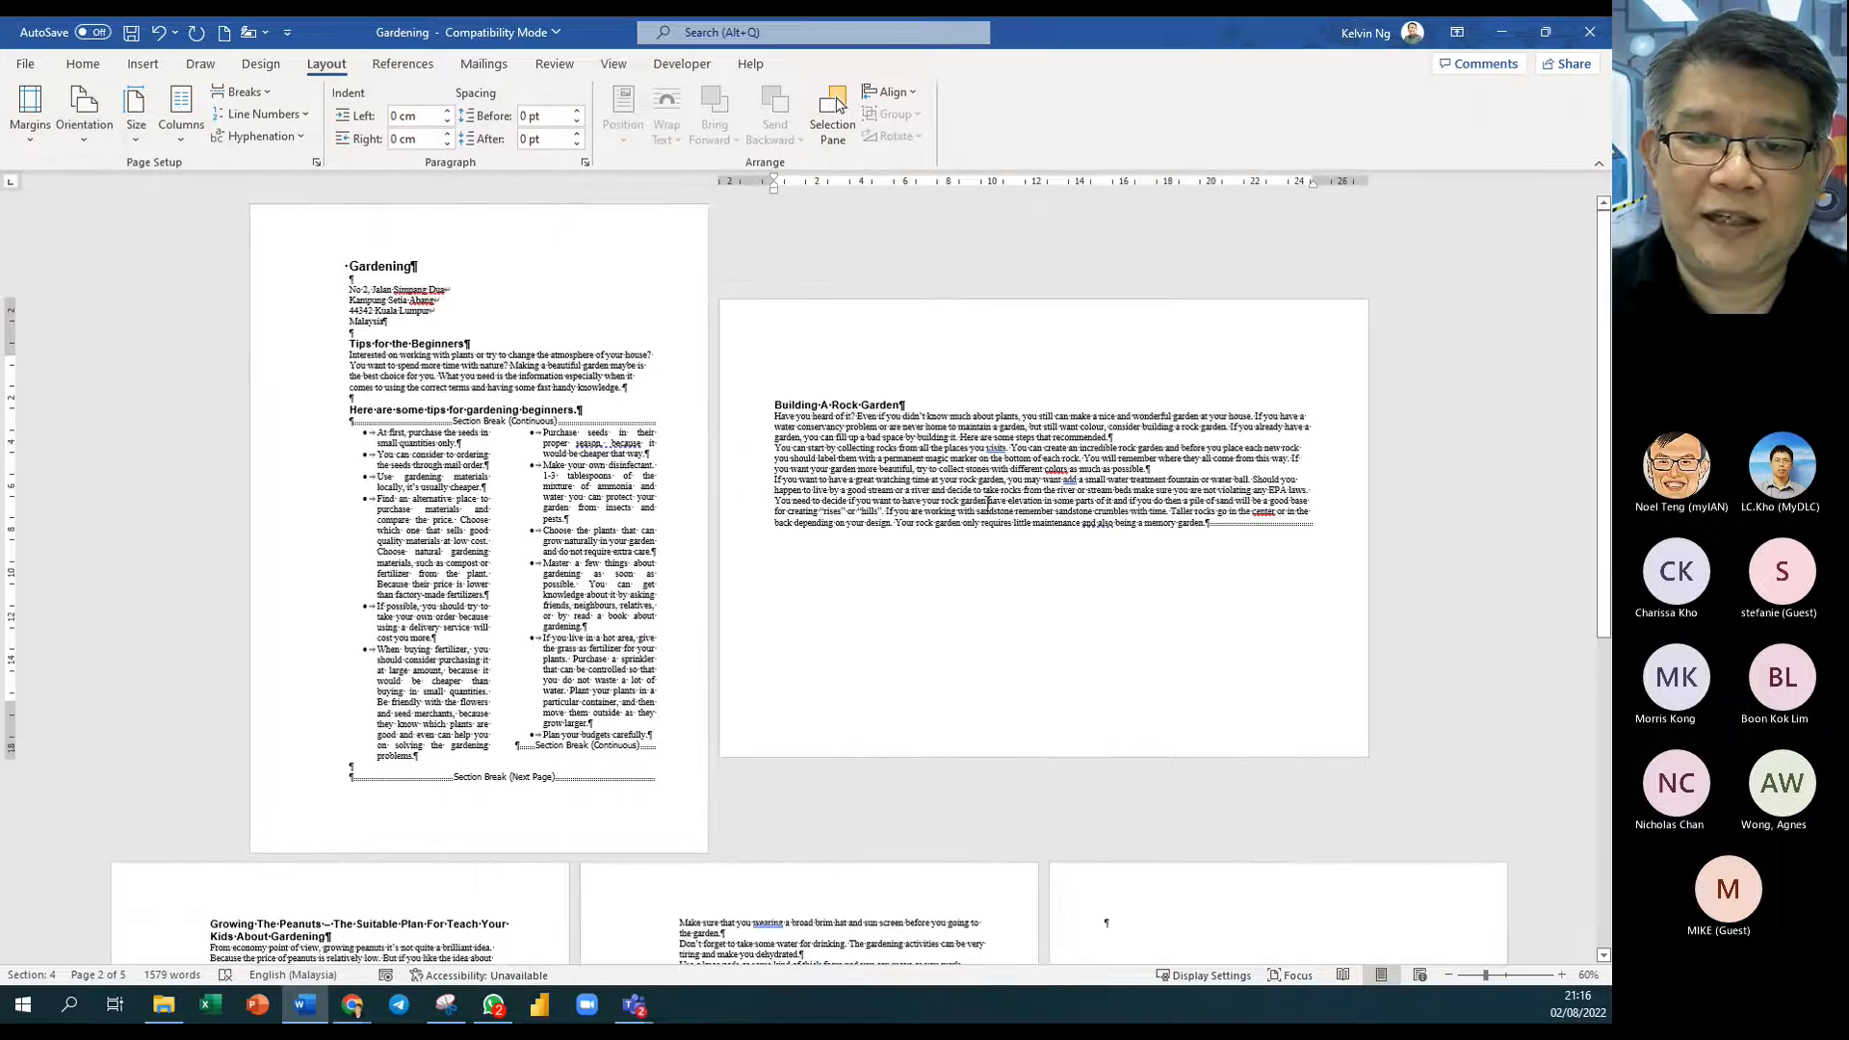
pyautogui.scroll(-5, 986, 501)
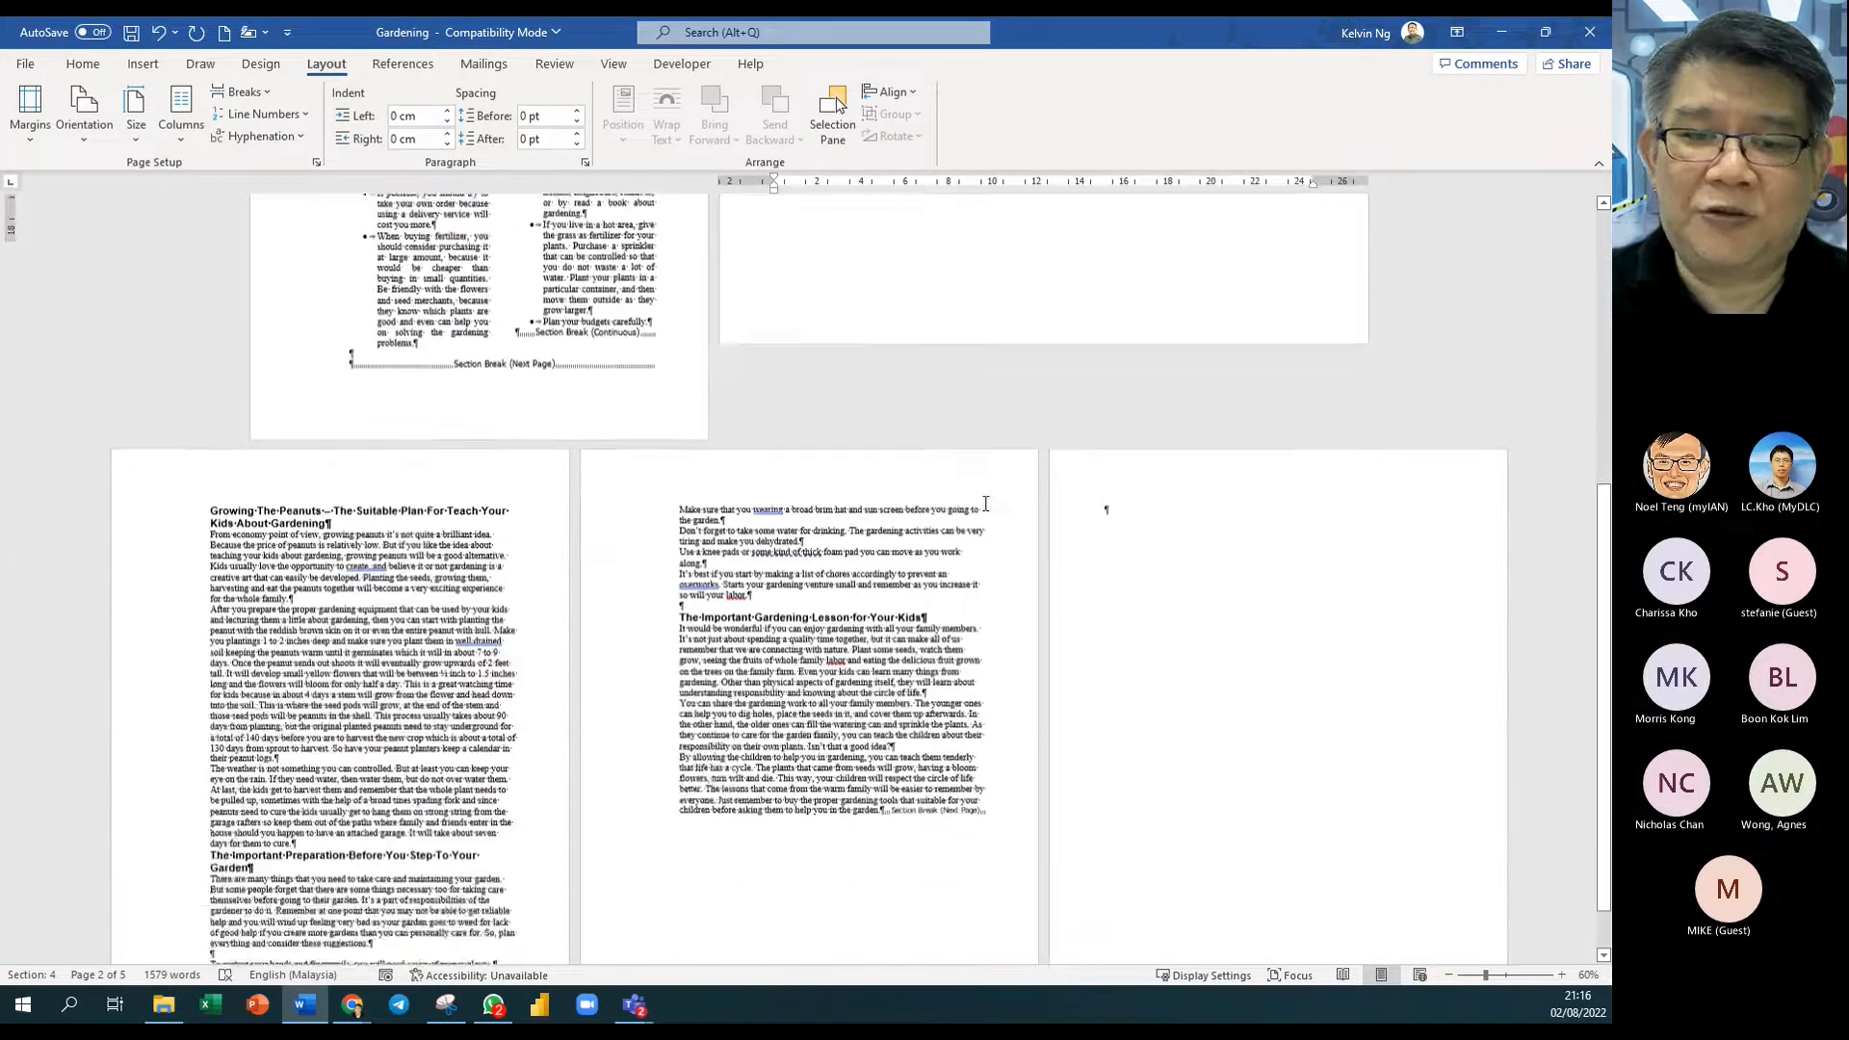
pyautogui.scroll(5, 986, 501)
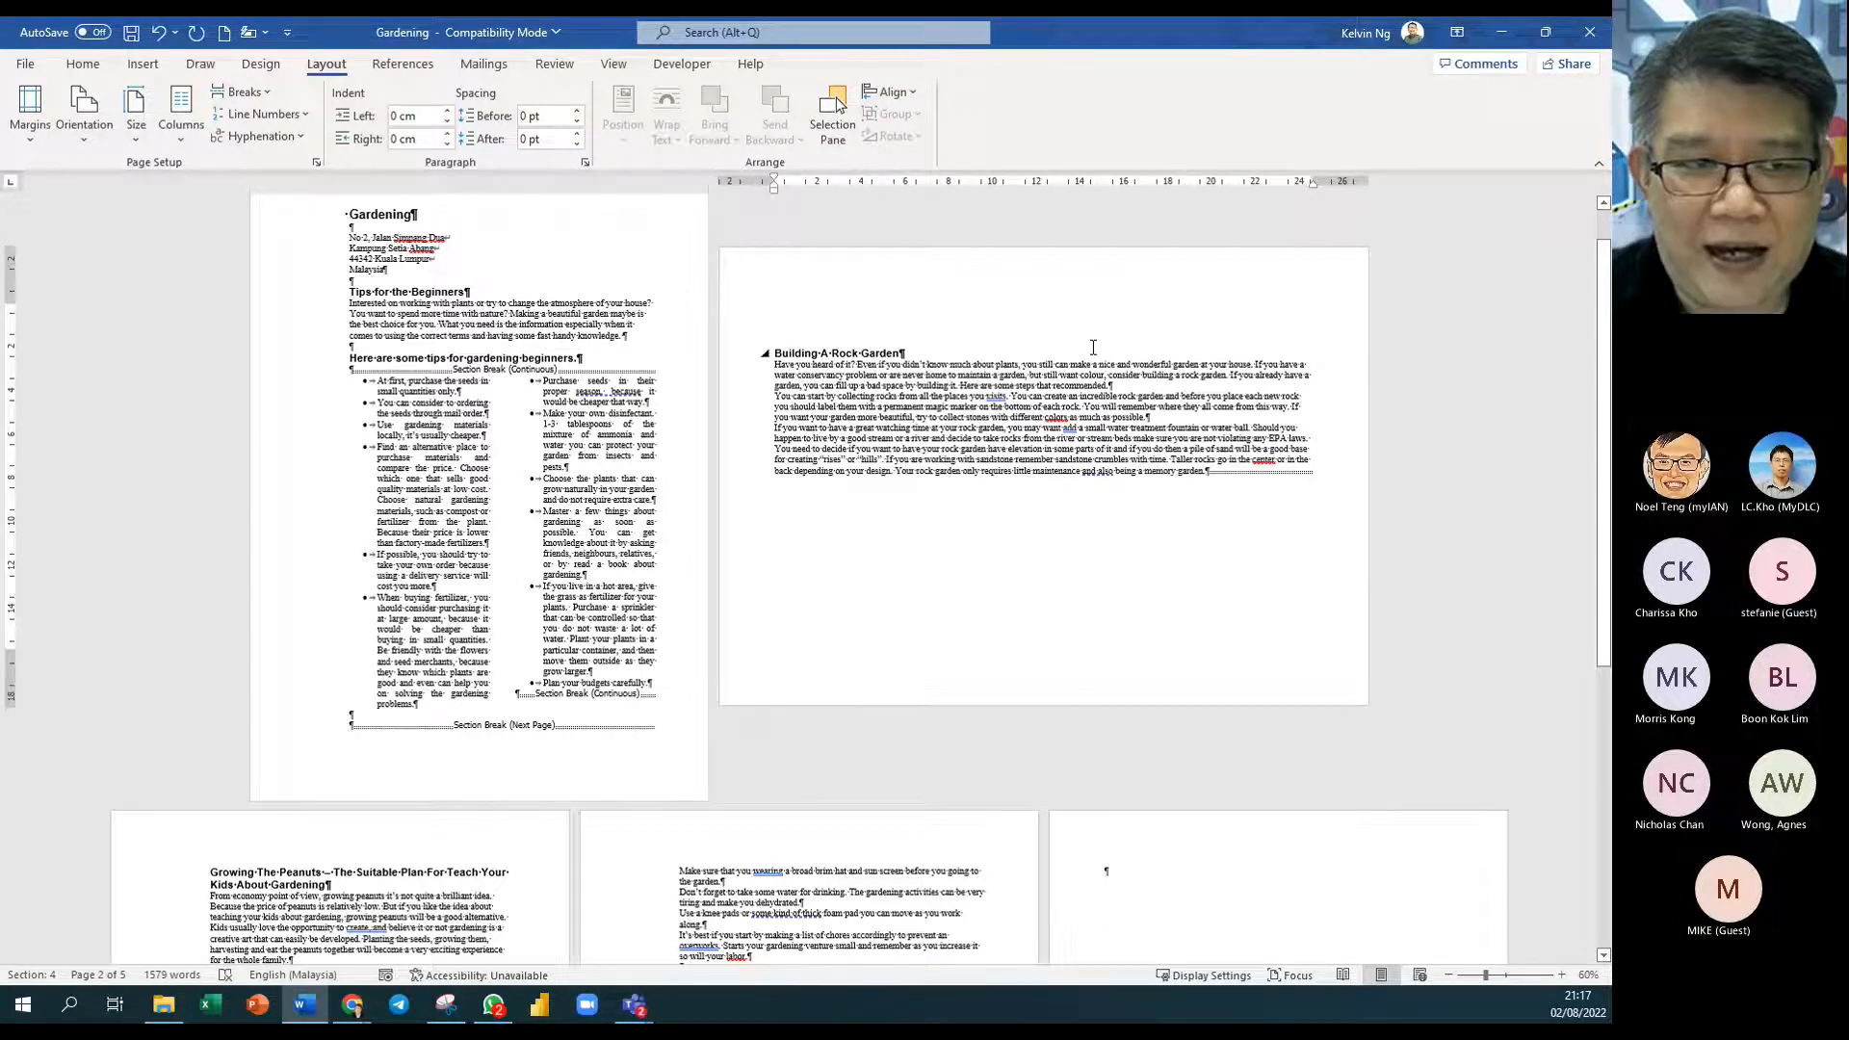
# Step: Hide the formatting marks and enlarge the view of the landscape rock garden page to 130%
pyautogui.click(82, 64)
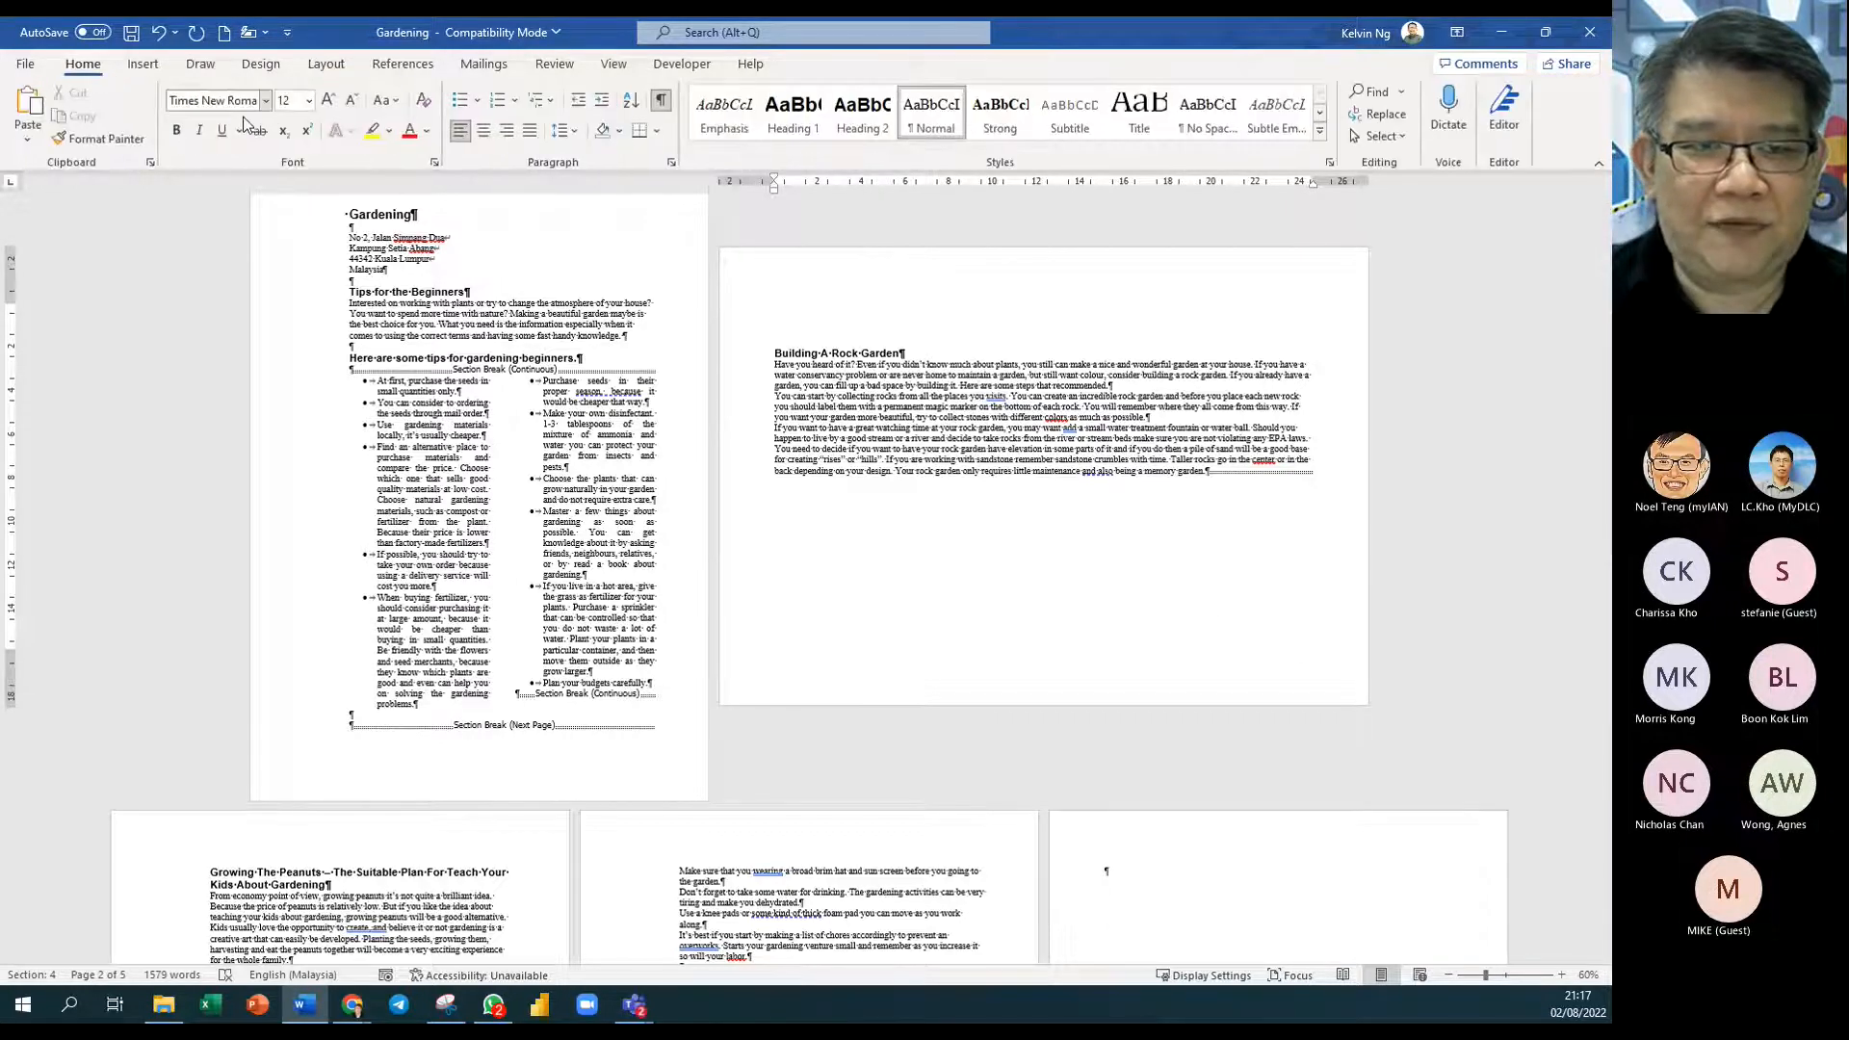
pyautogui.click(661, 99)
pyautogui.scroll(3, 525, 429)
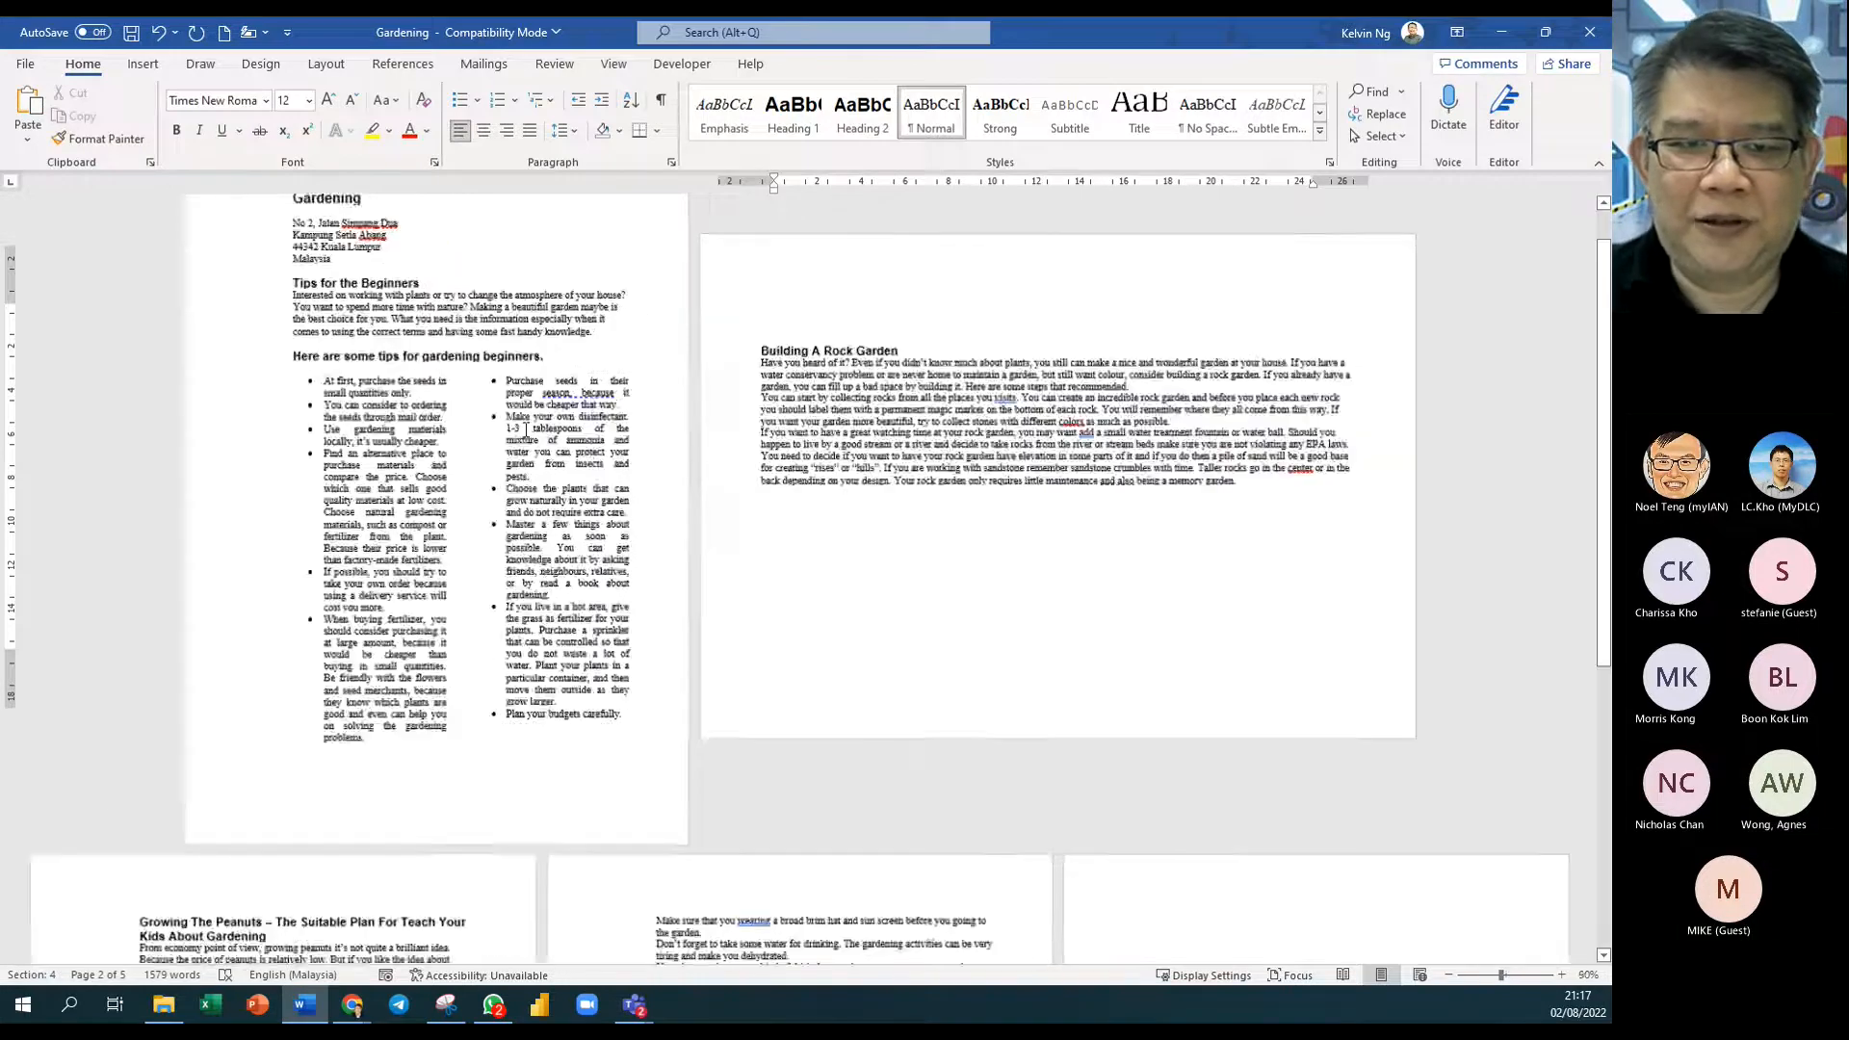
pyautogui.scroll(2, 526, 428)
pyautogui.scroll(1, 502, 461)
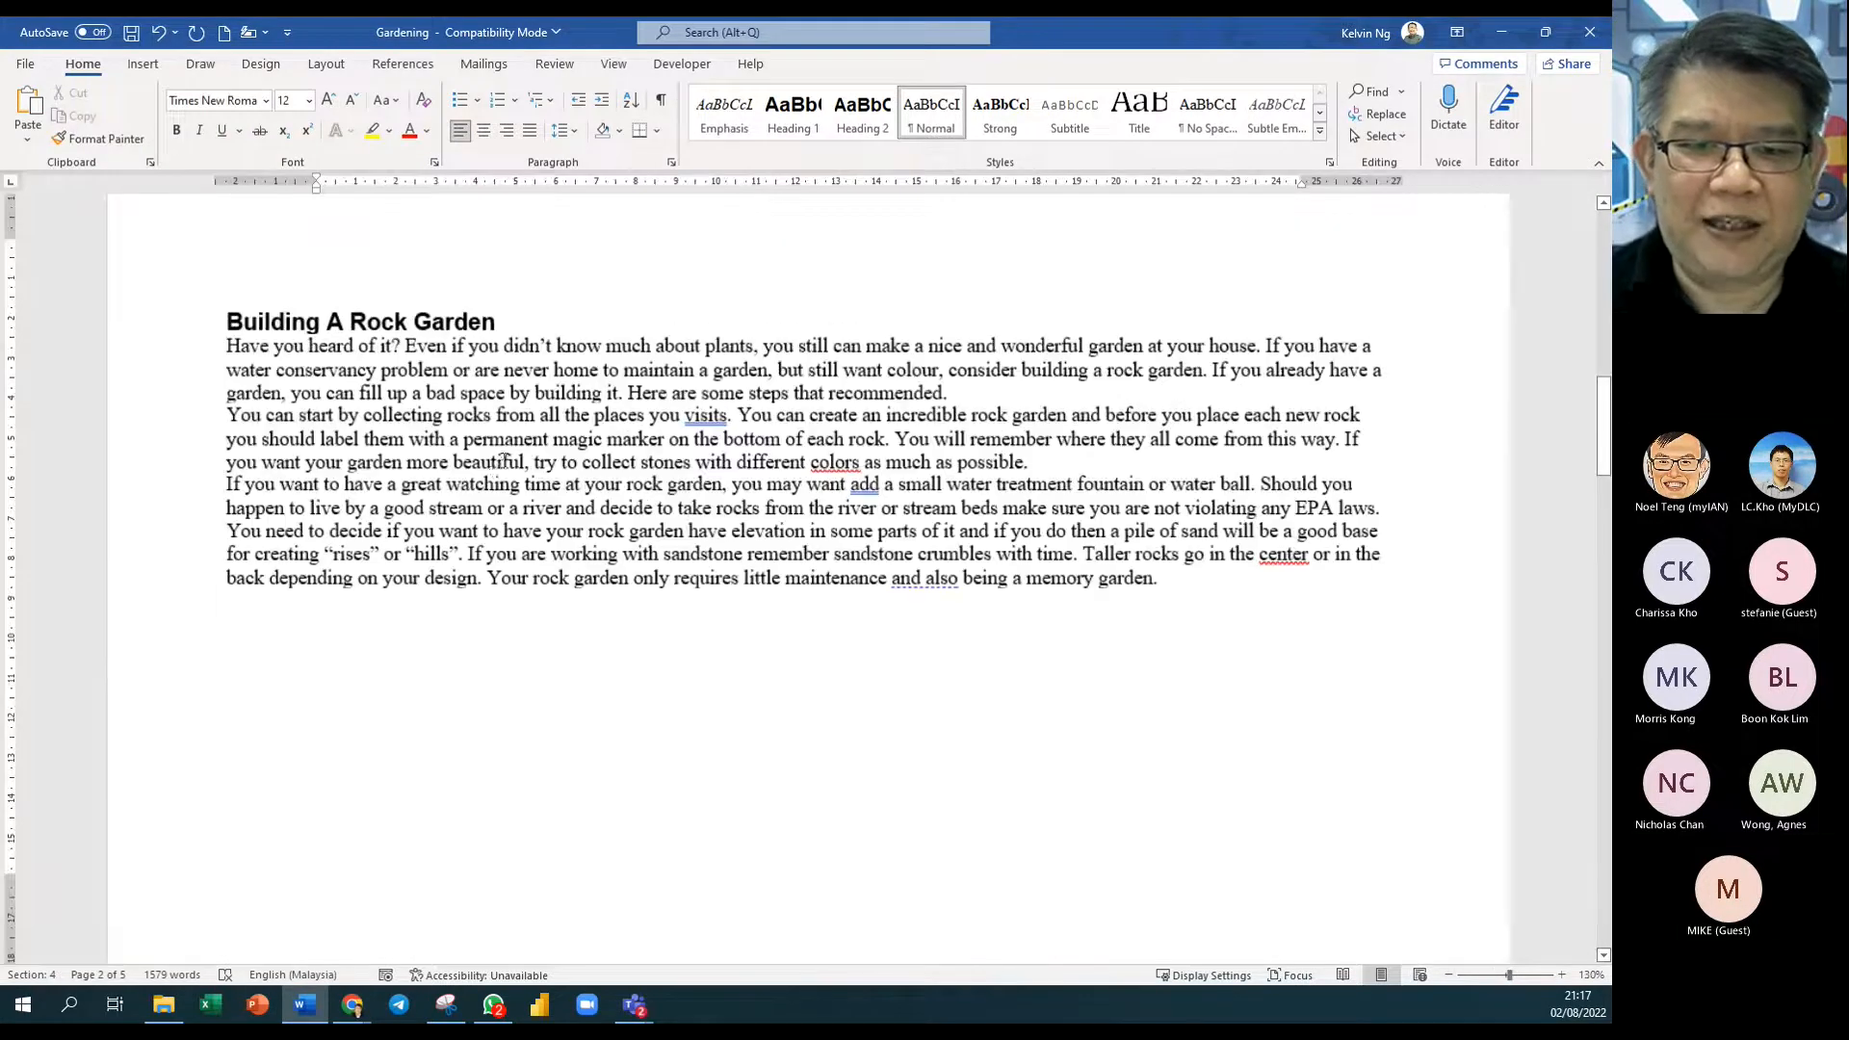
# Step: Show the formatting marks so the section break at the end of the "Building A Rock Garden" text can be located
pyautogui.scroll(6, 495, 466)
pyautogui.scroll(10, 841, 601)
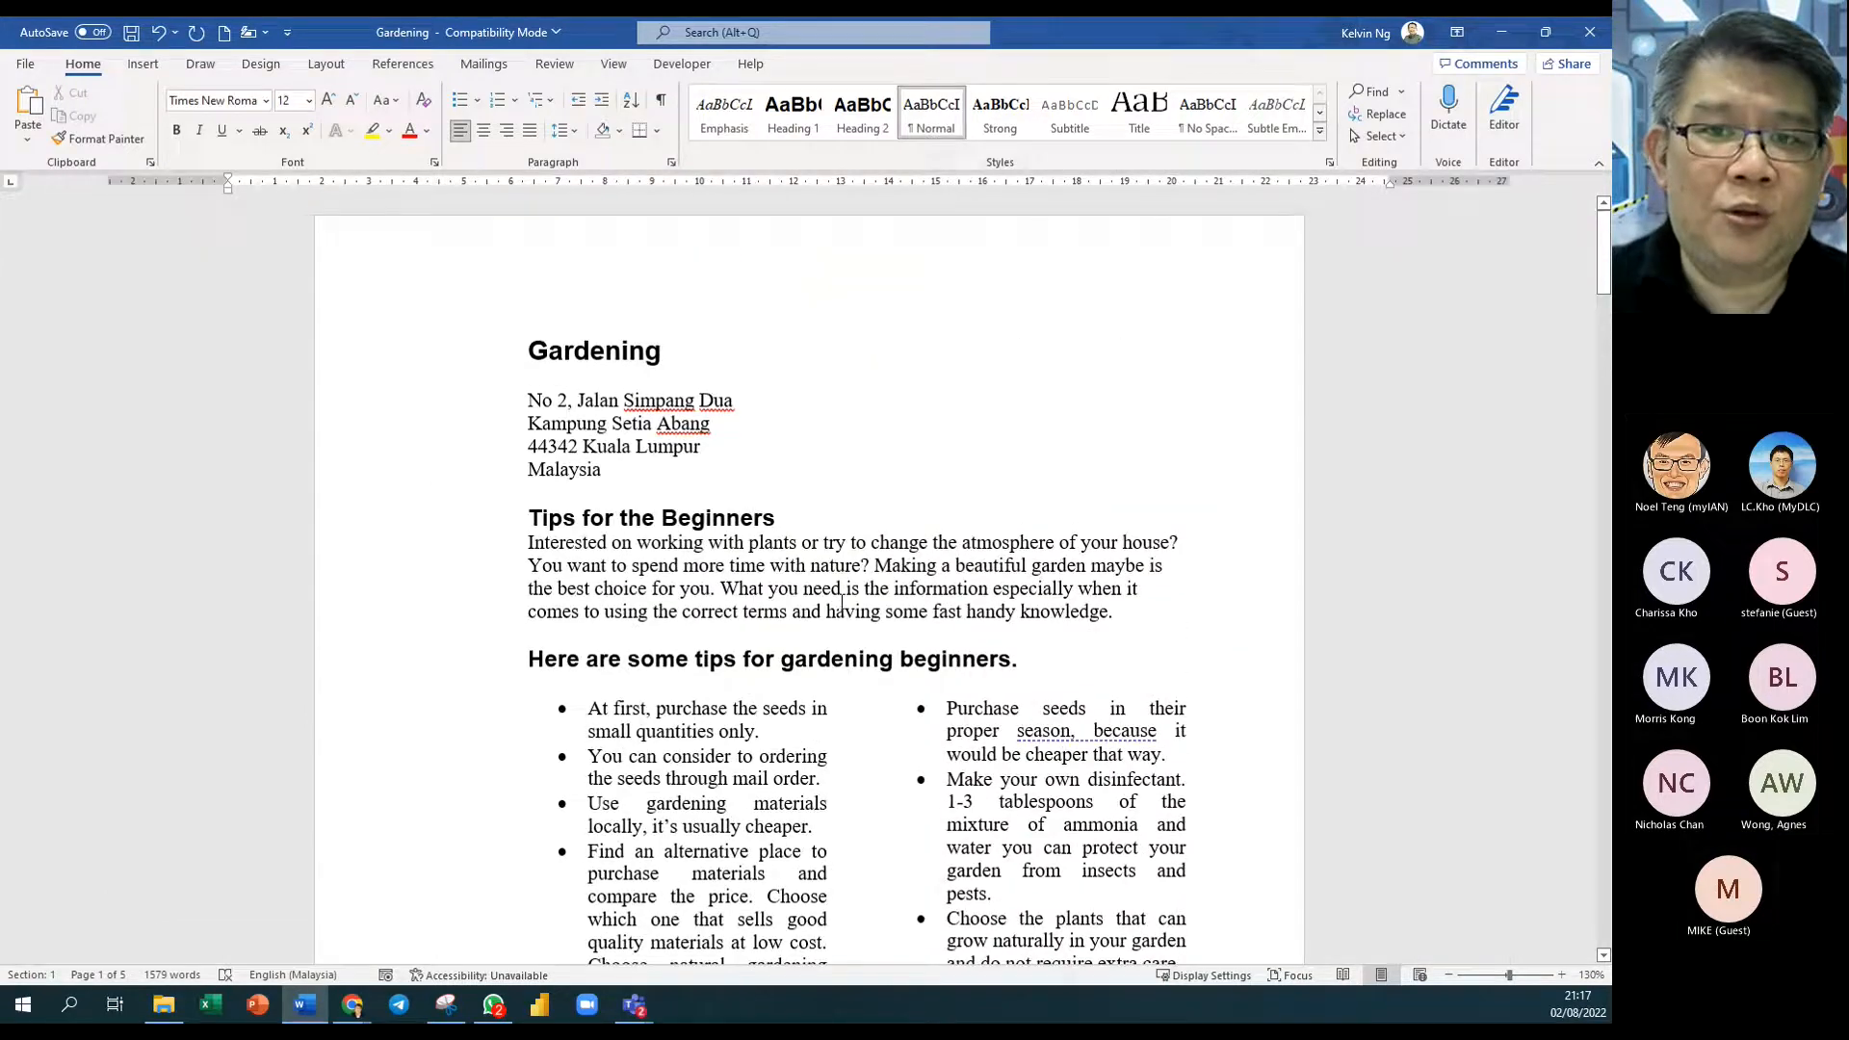
pyautogui.scroll(-5, 842, 601)
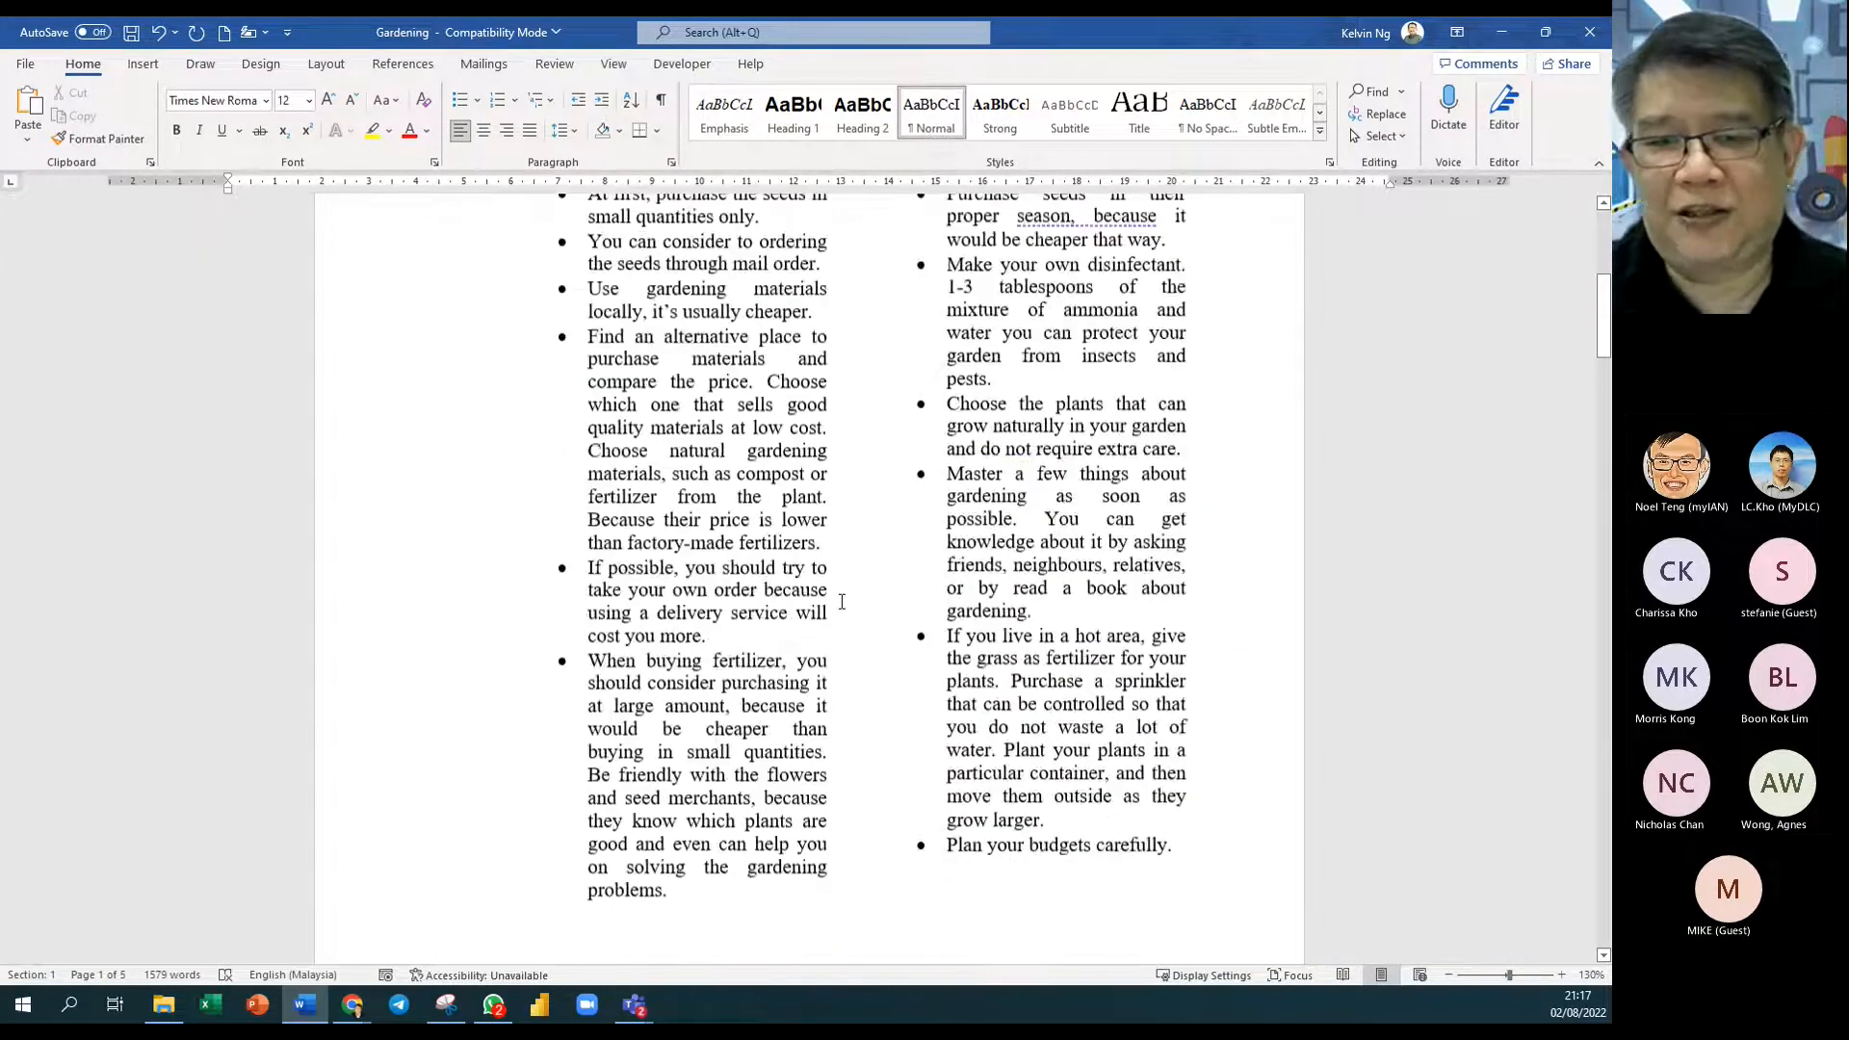
pyautogui.scroll(-5, 841, 601)
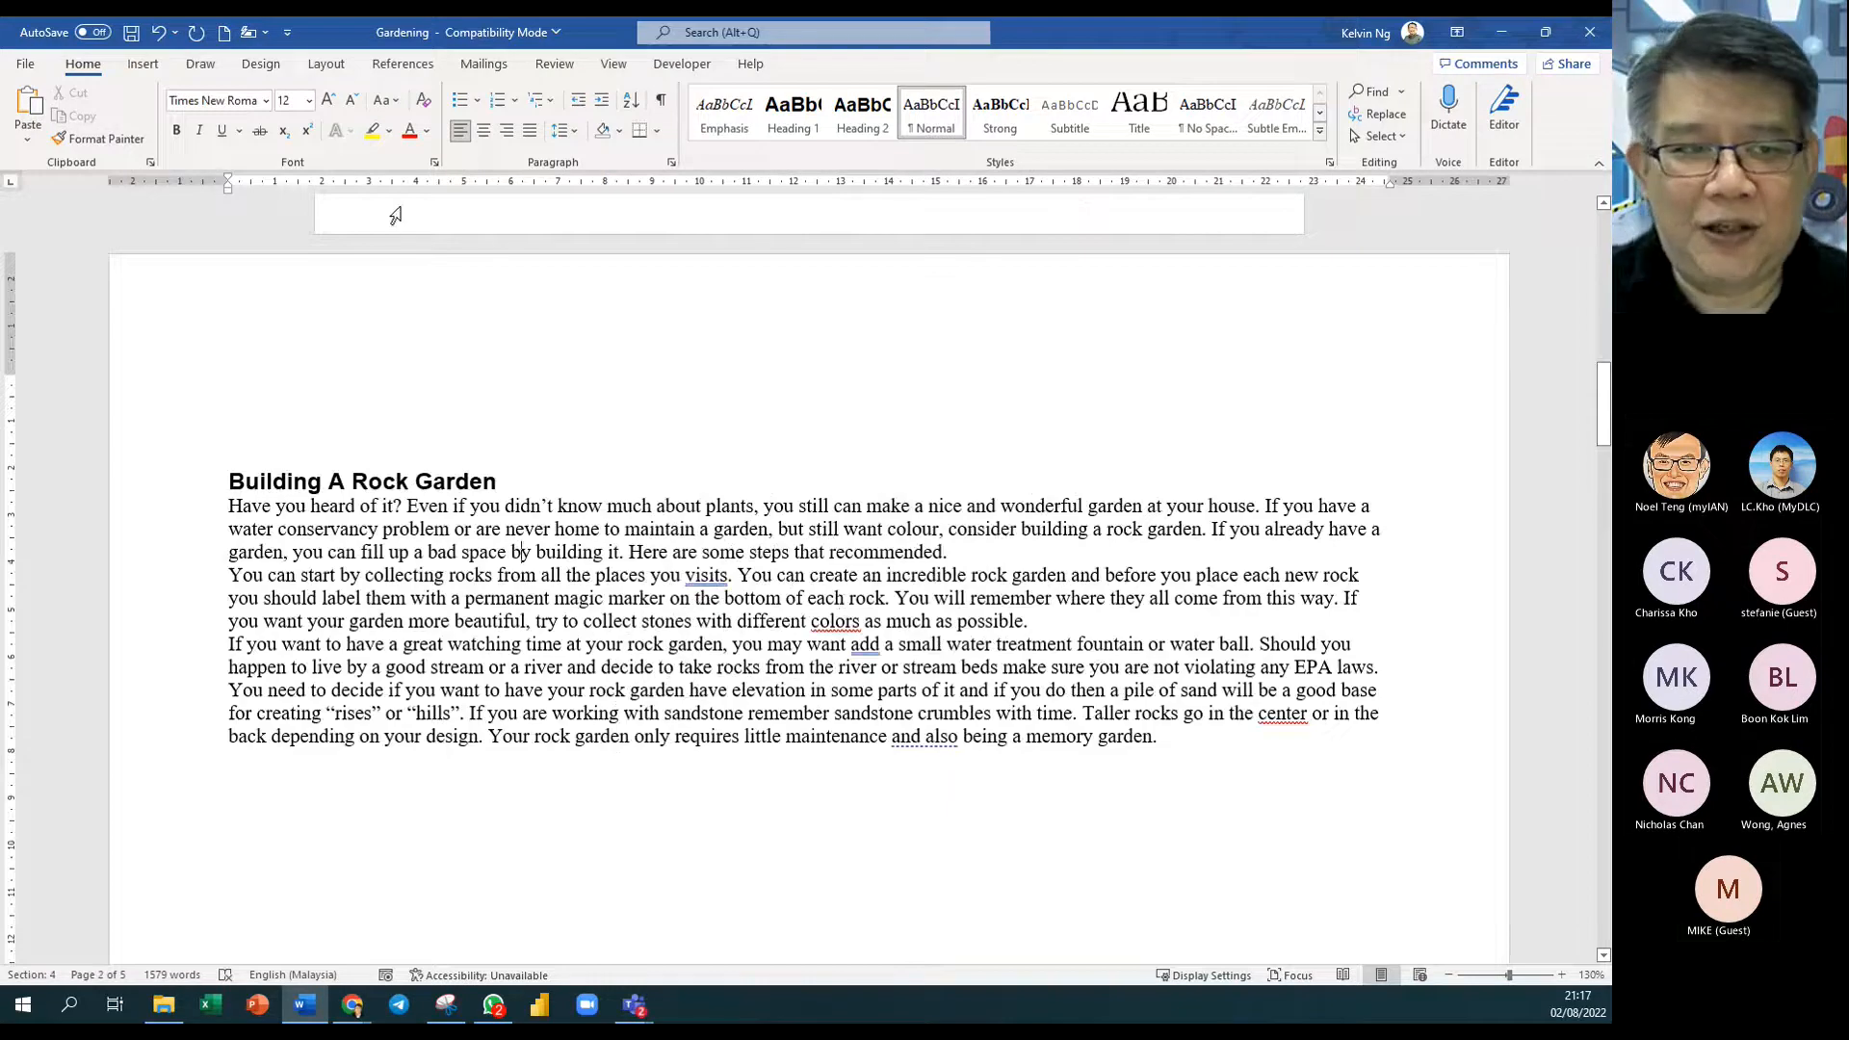
pyautogui.click(326, 64)
pyautogui.click(83, 64)
pyautogui.click(661, 100)
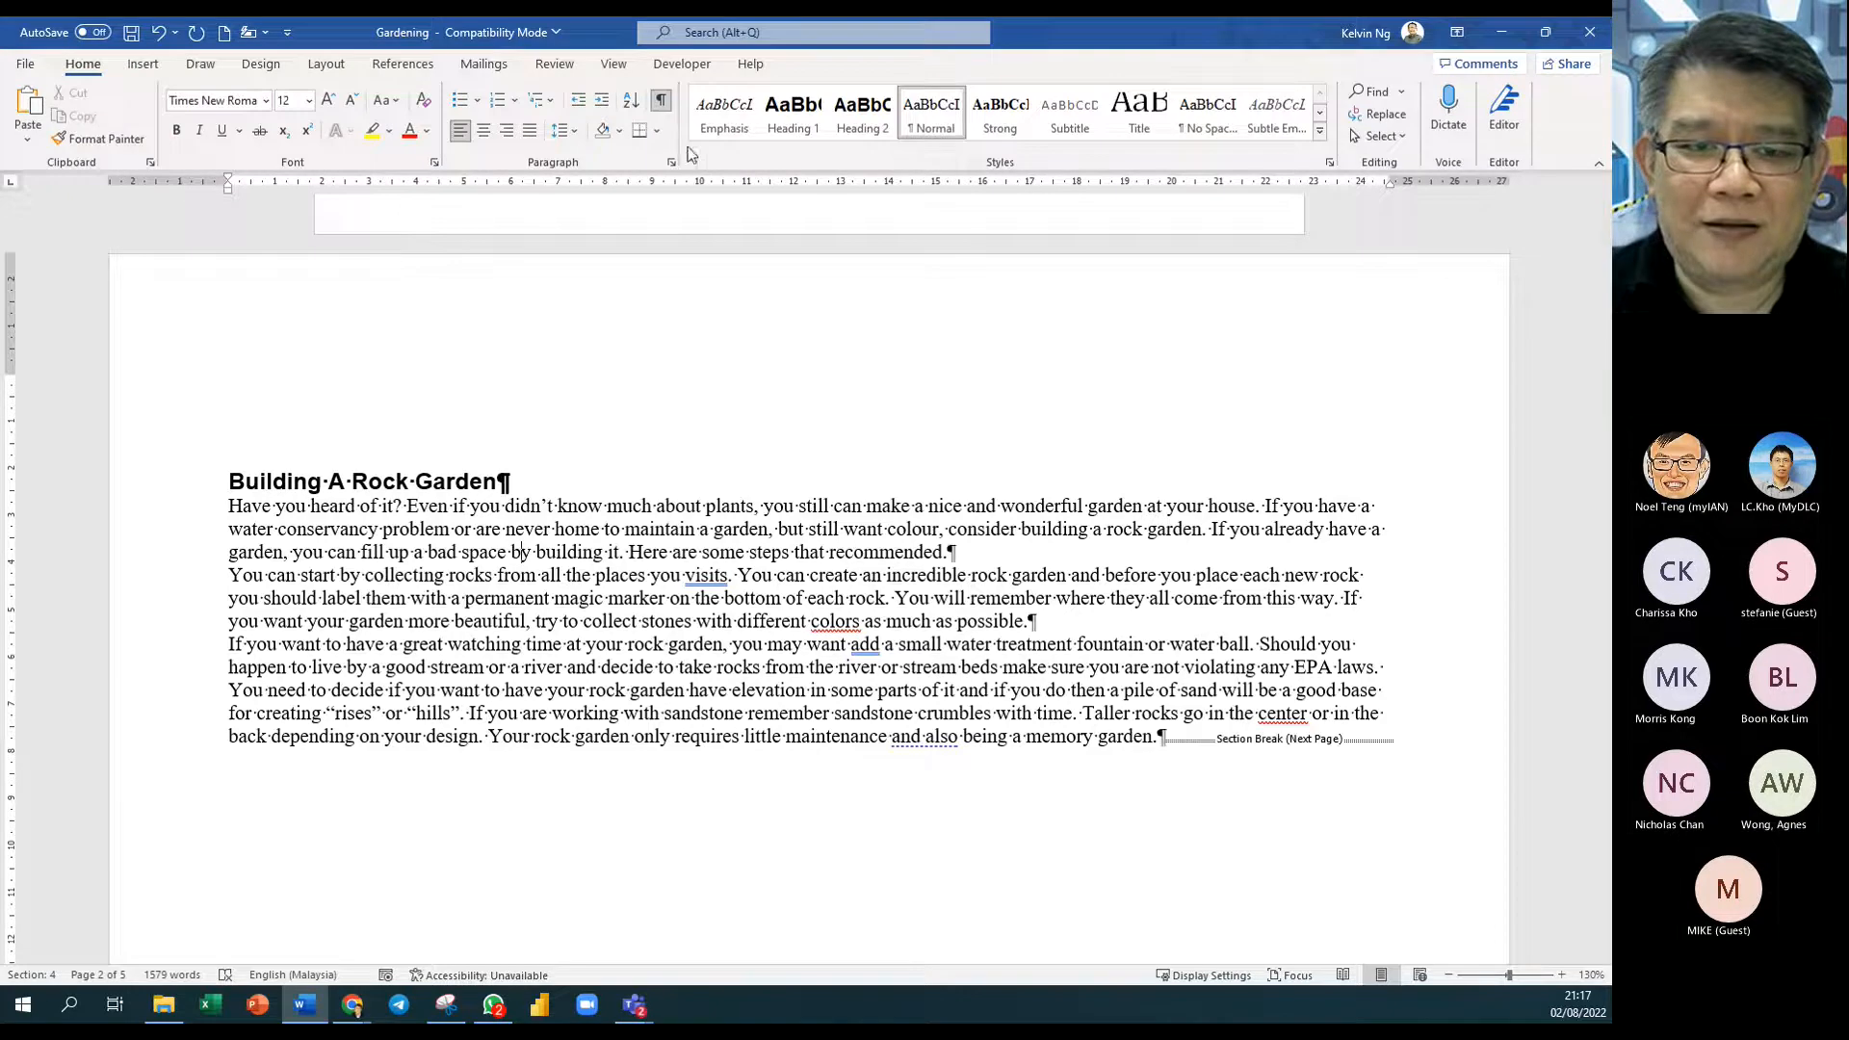
# Step: Insert a paragraph break after the rock garden text so the Next Page section break sits on its own line
pyautogui.scroll(4, 979, 506)
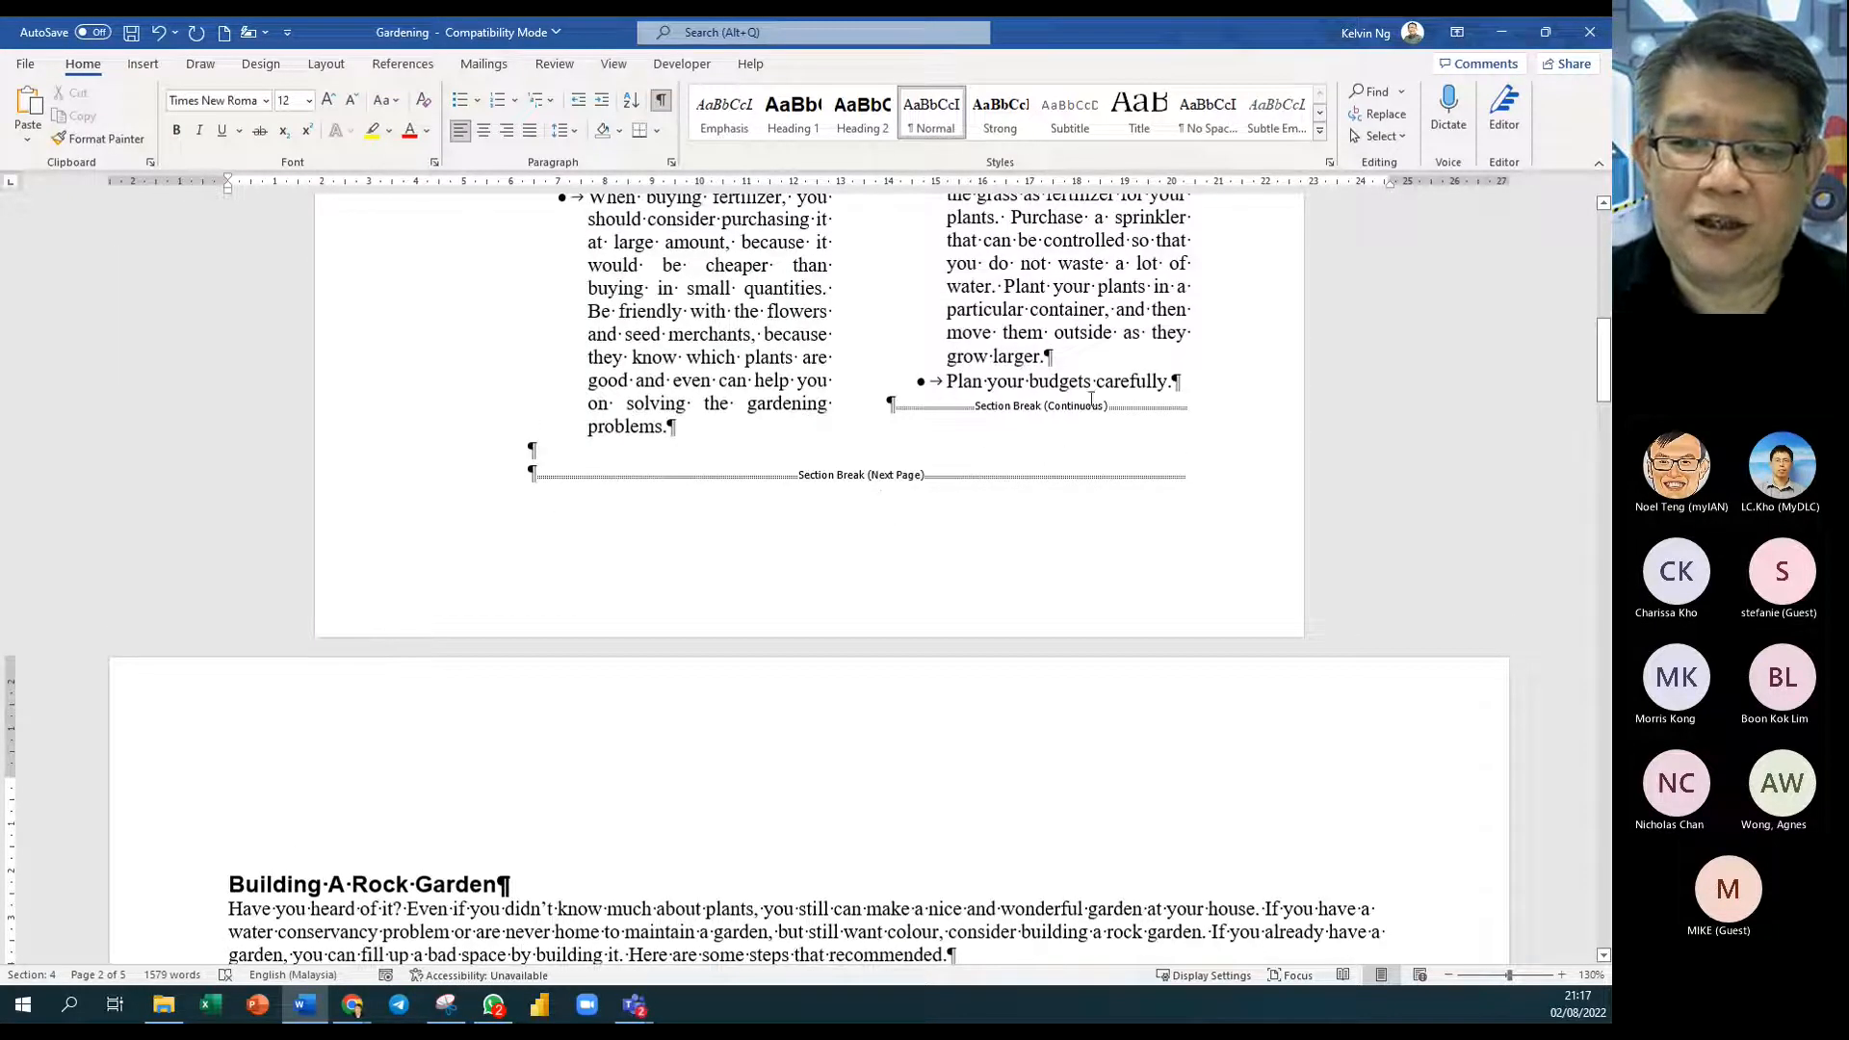
pyautogui.scroll(-15, 966, 727)
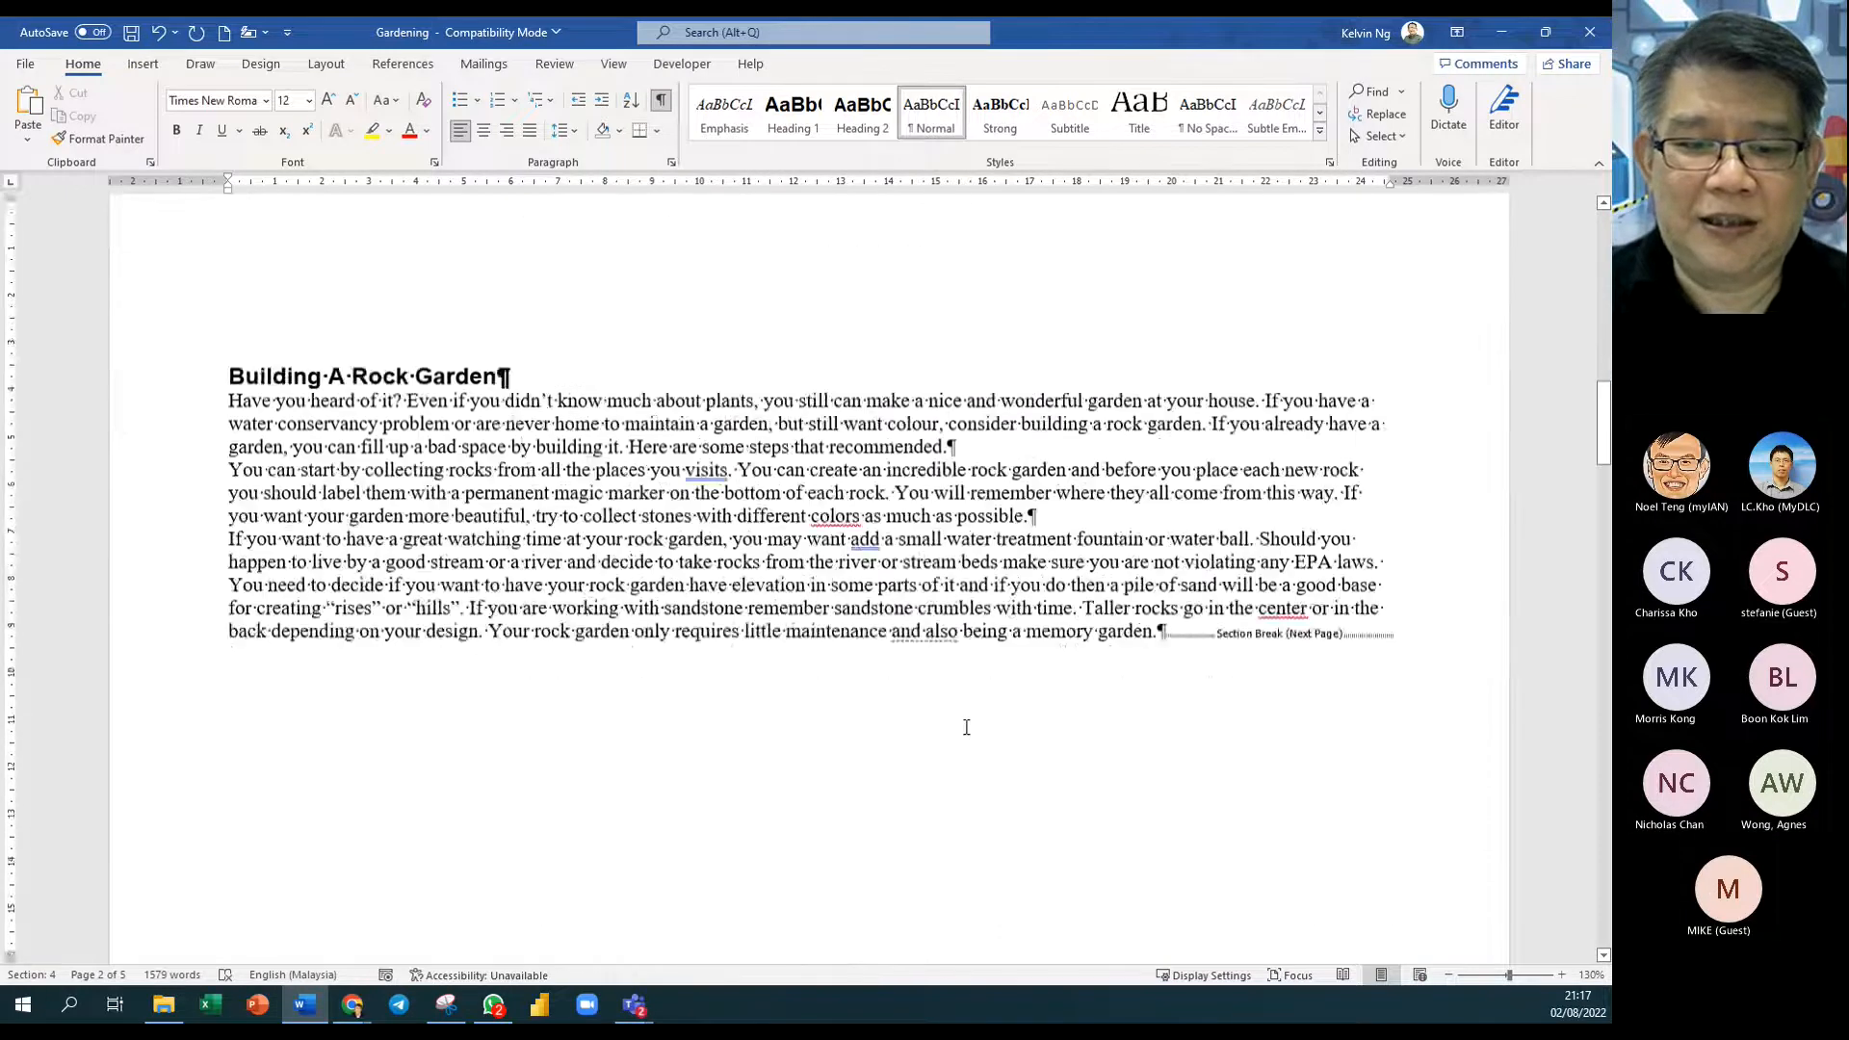
pyautogui.scroll(10, 792, 642)
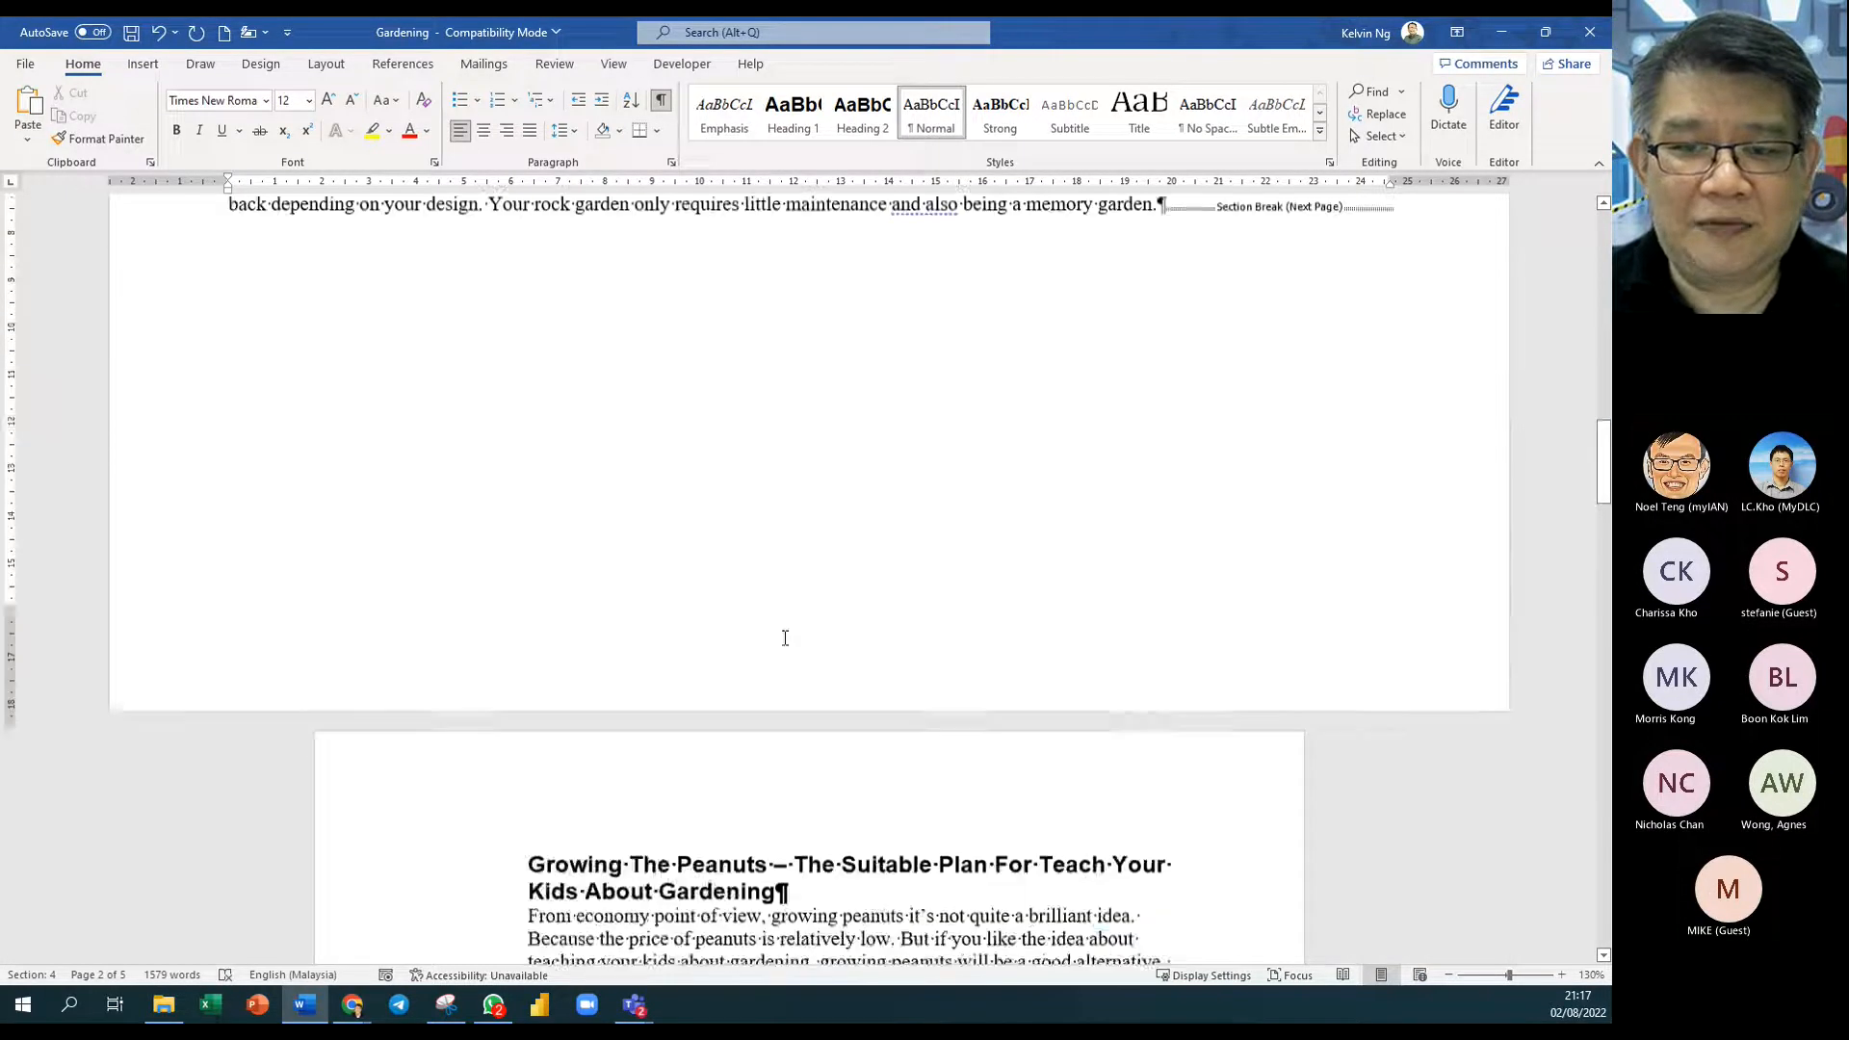
pyautogui.click(1181, 461)
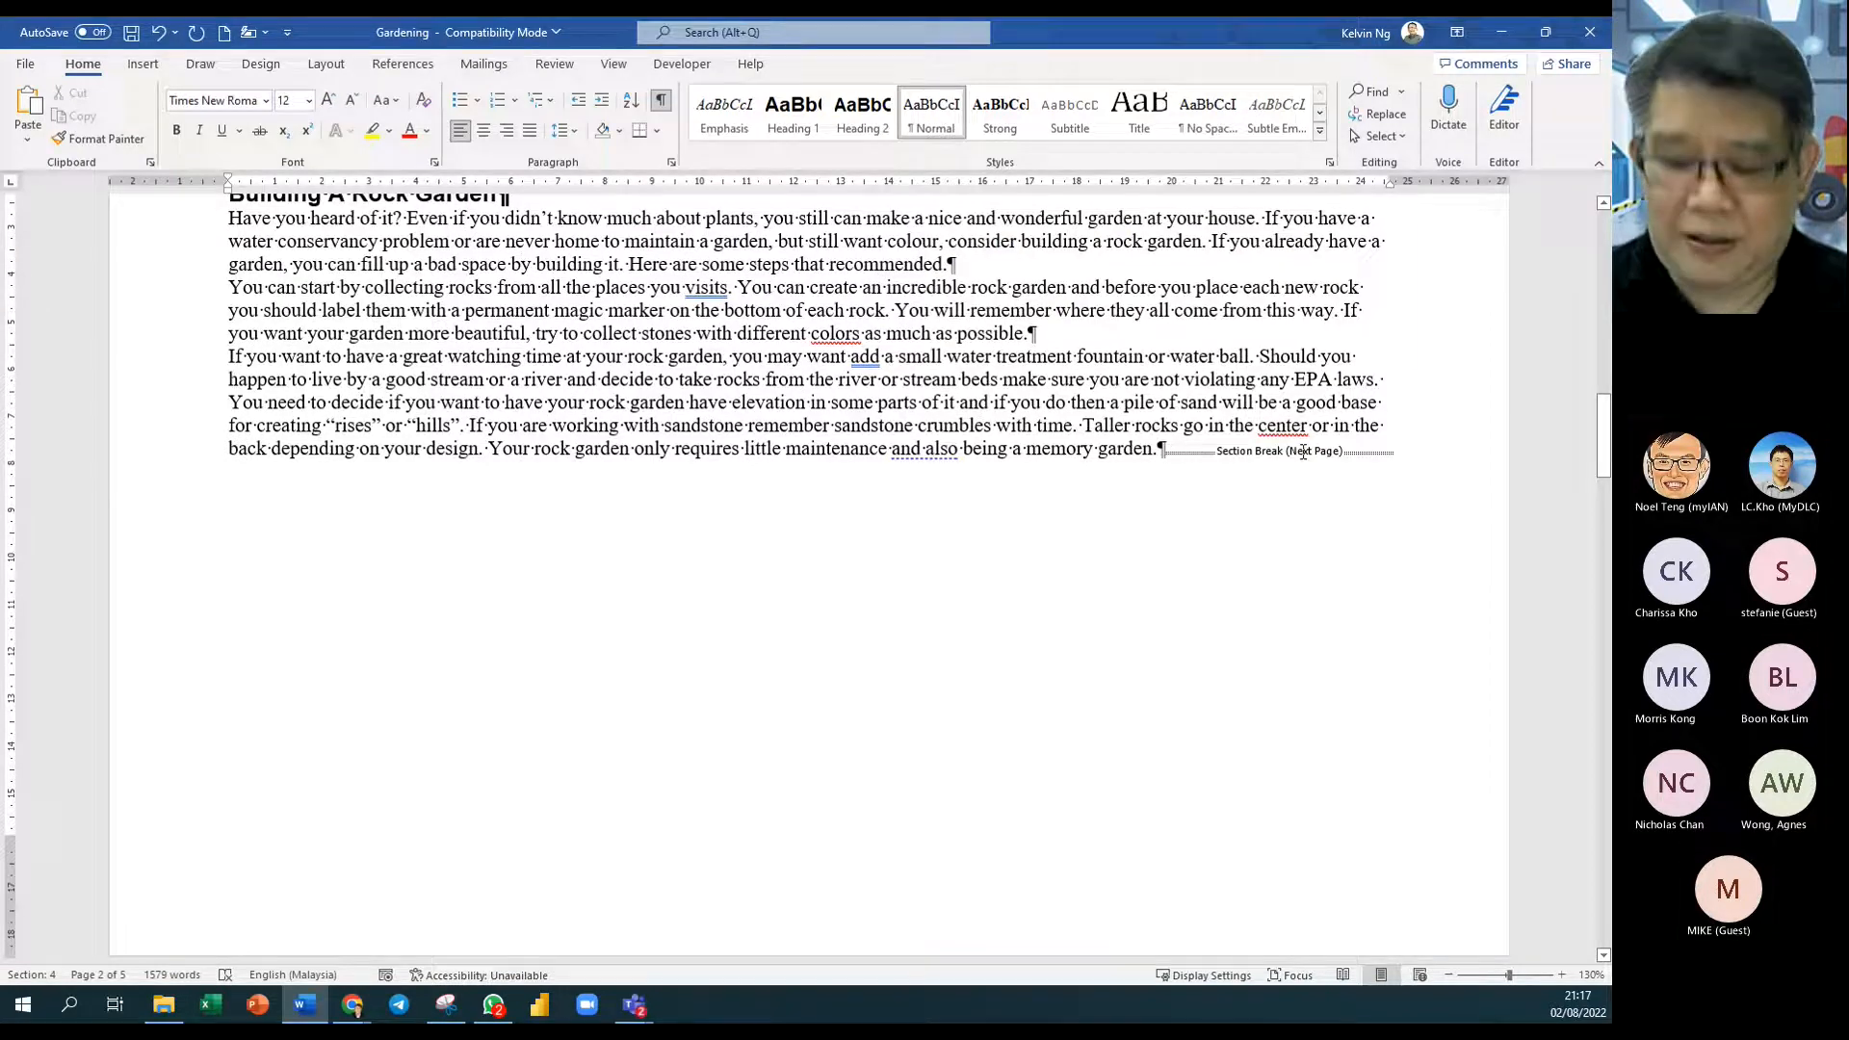
pyautogui.press('Return')
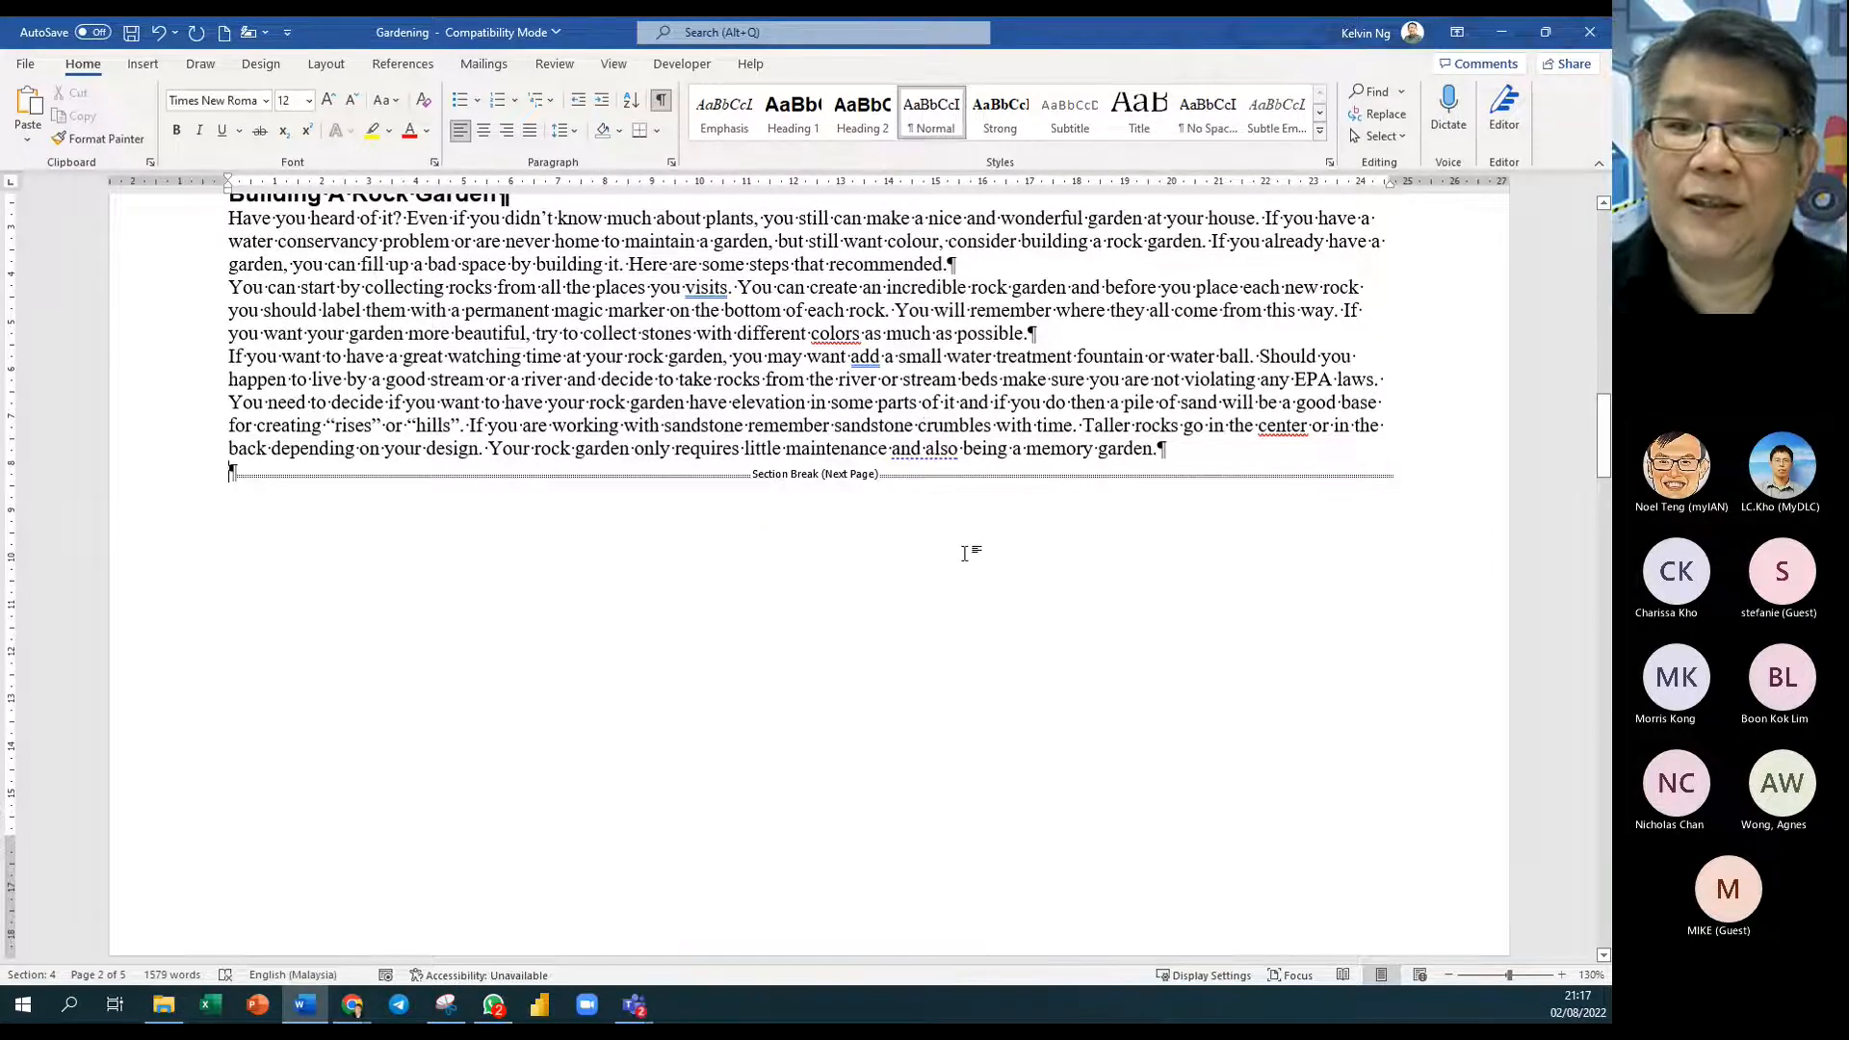
# Step: Add a paragraph of random filler text, nearly three lines long, between the last rock garden paragraph and the Next Page section break
pyautogui.scroll(-5, 961, 545)
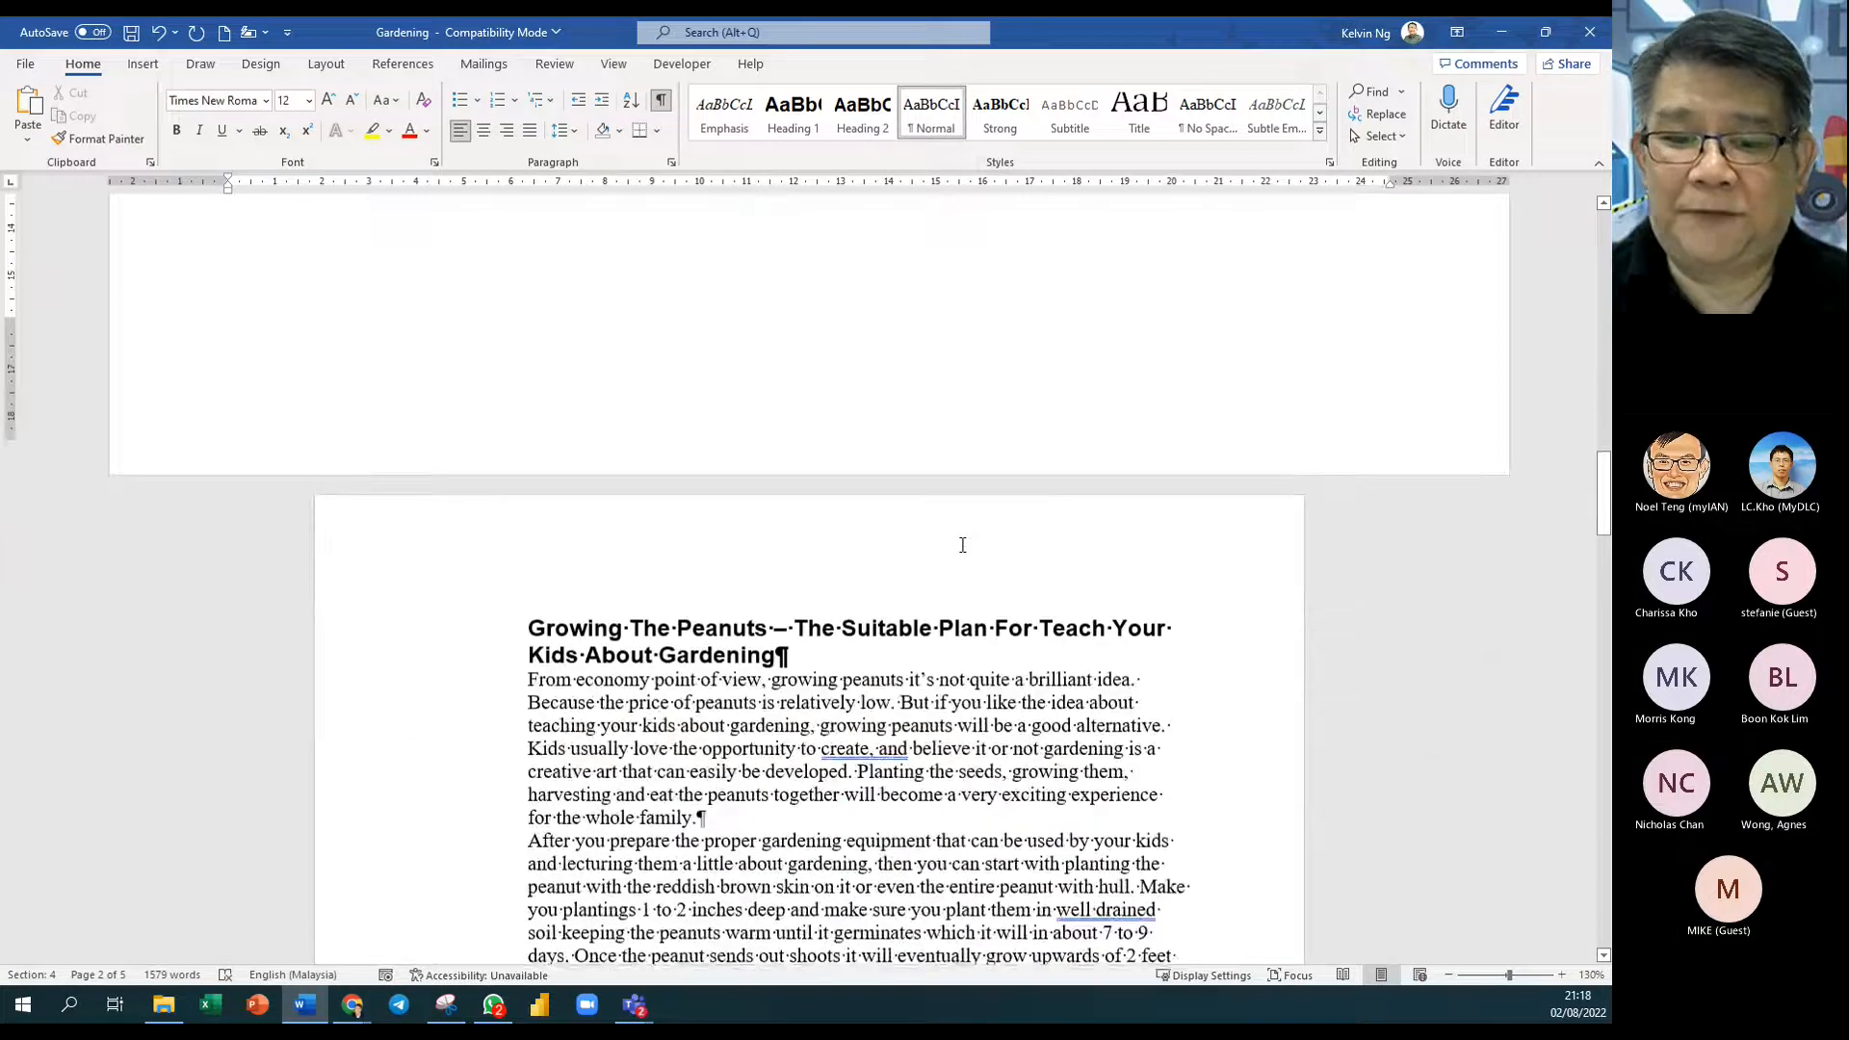
pyautogui.scroll(4, 961, 545)
pyautogui.scroll(3, 961, 545)
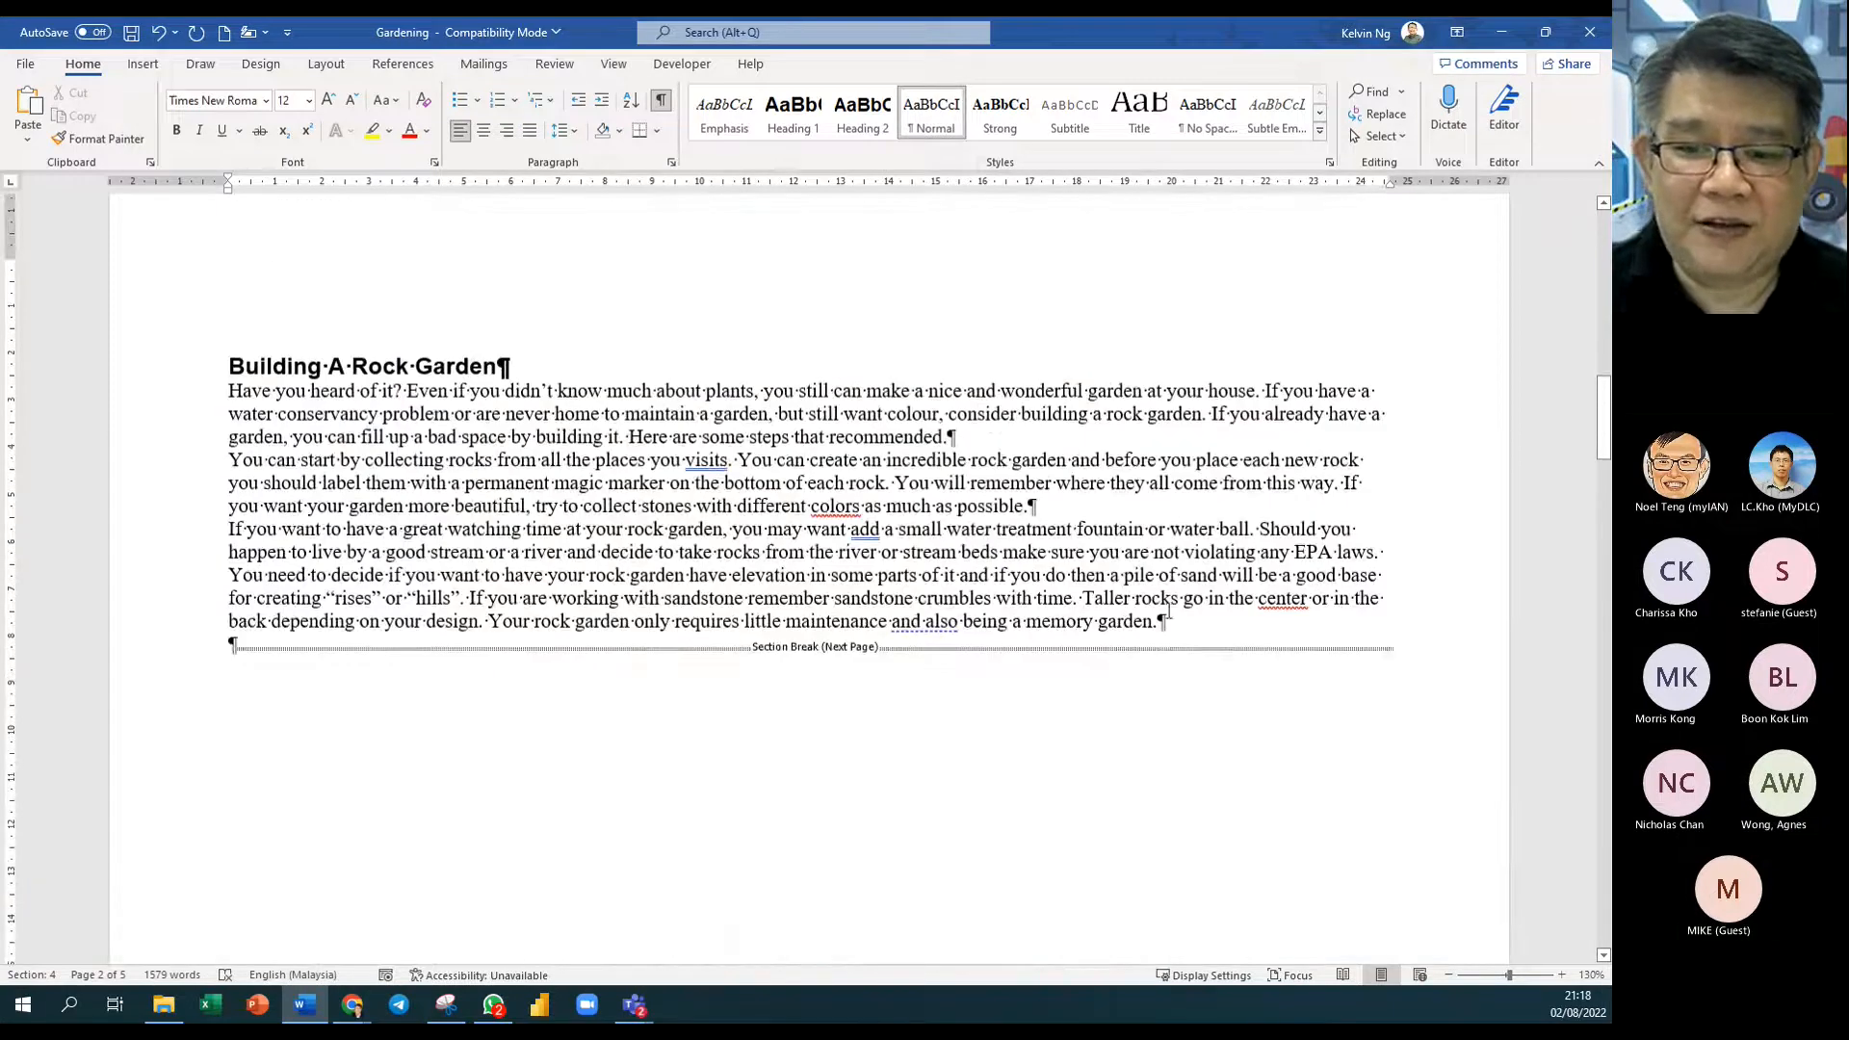
pyautogui.click(1168, 620)
pyautogui.press('Return')
pyautogui.write('Eihroeirhgejeuw0prghewph')
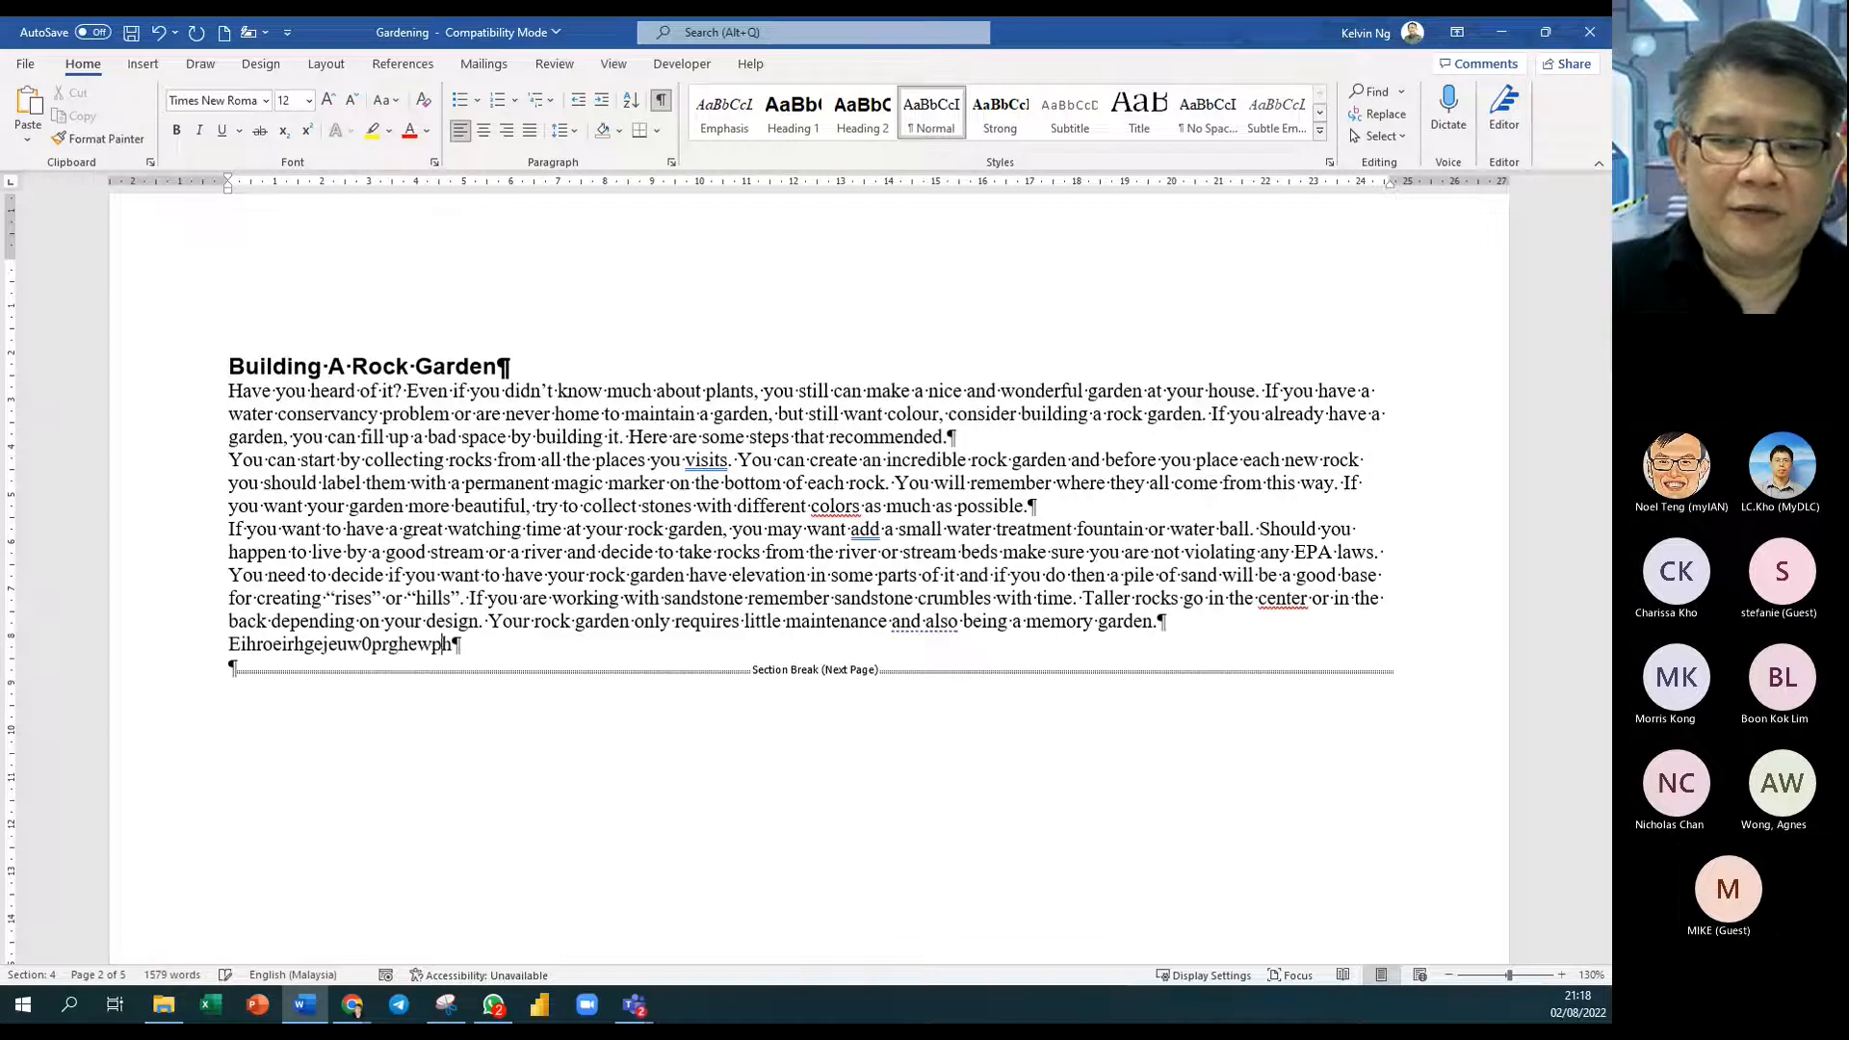
pyautogui.write('gewgspeghgspieohgso;ihgo;siehgosbspodihgfboopbdihb;oidxbhogsod;hfbs;dofhb')
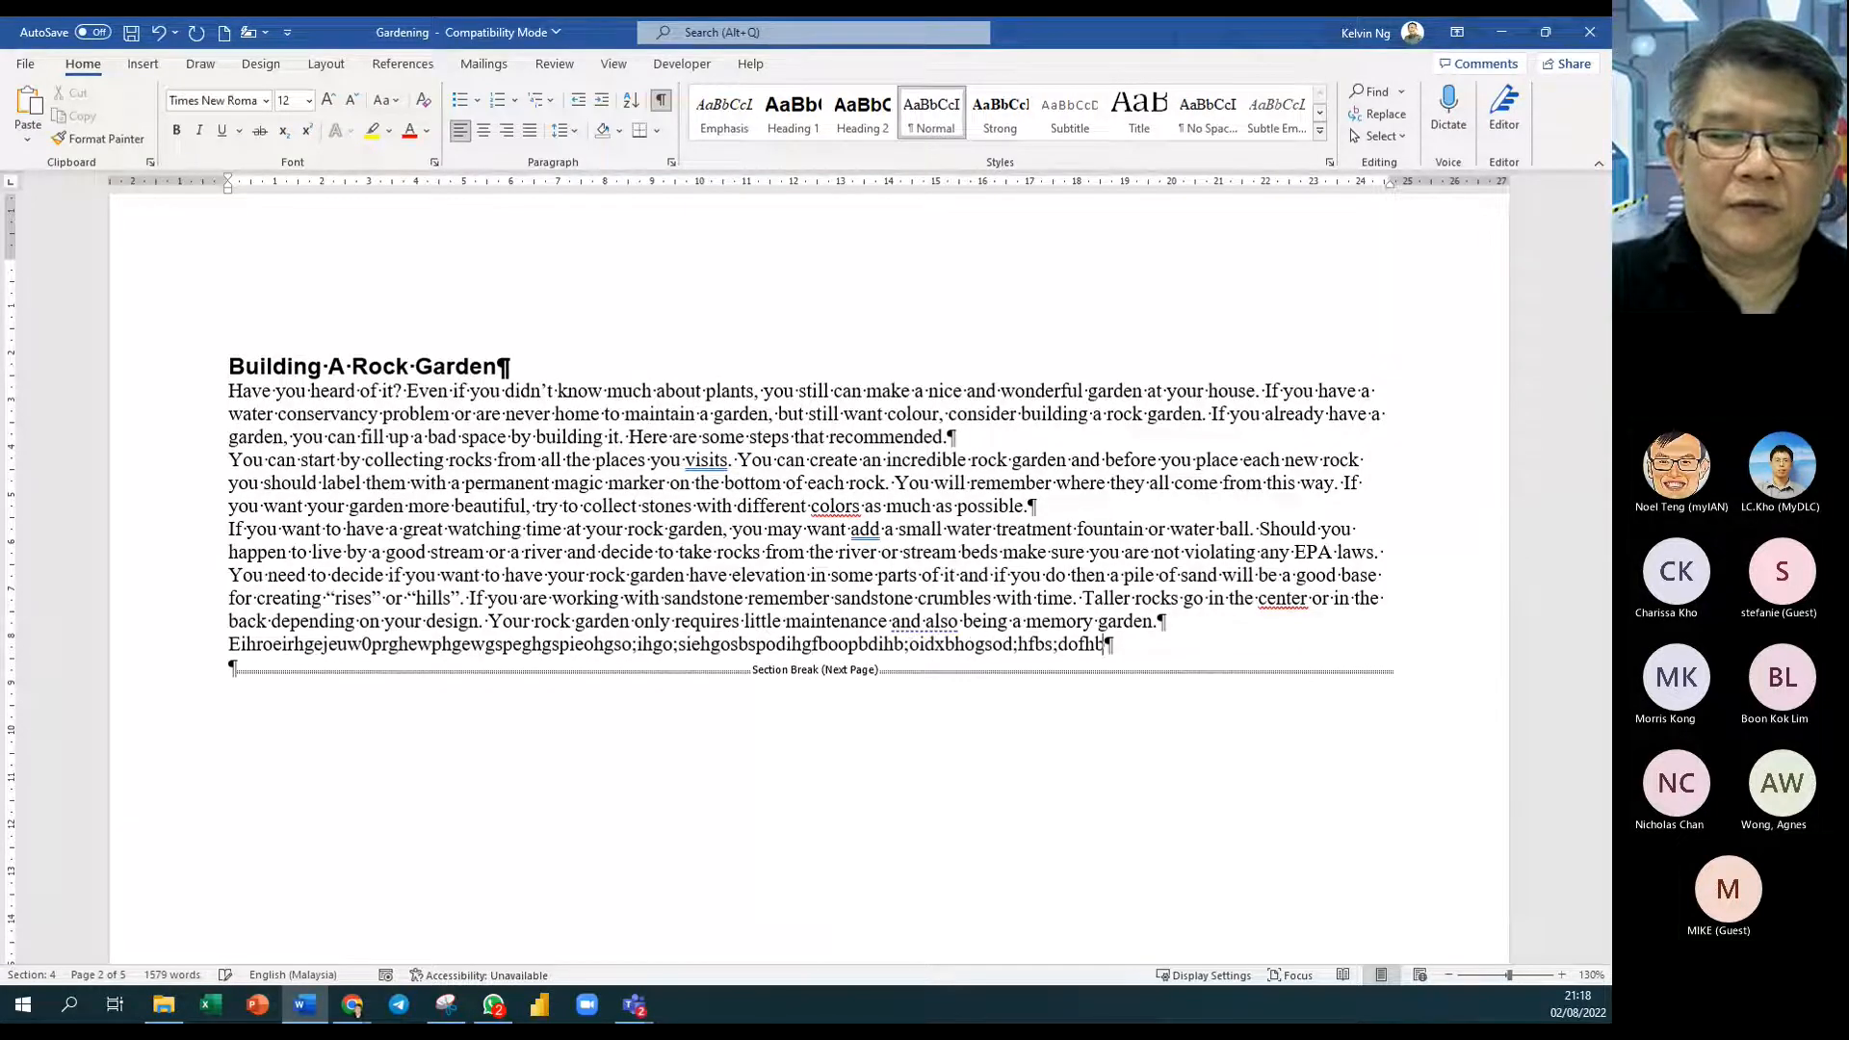
pyautogui.write('lhdf os;ghoishg so fhggoiso;o;;so')
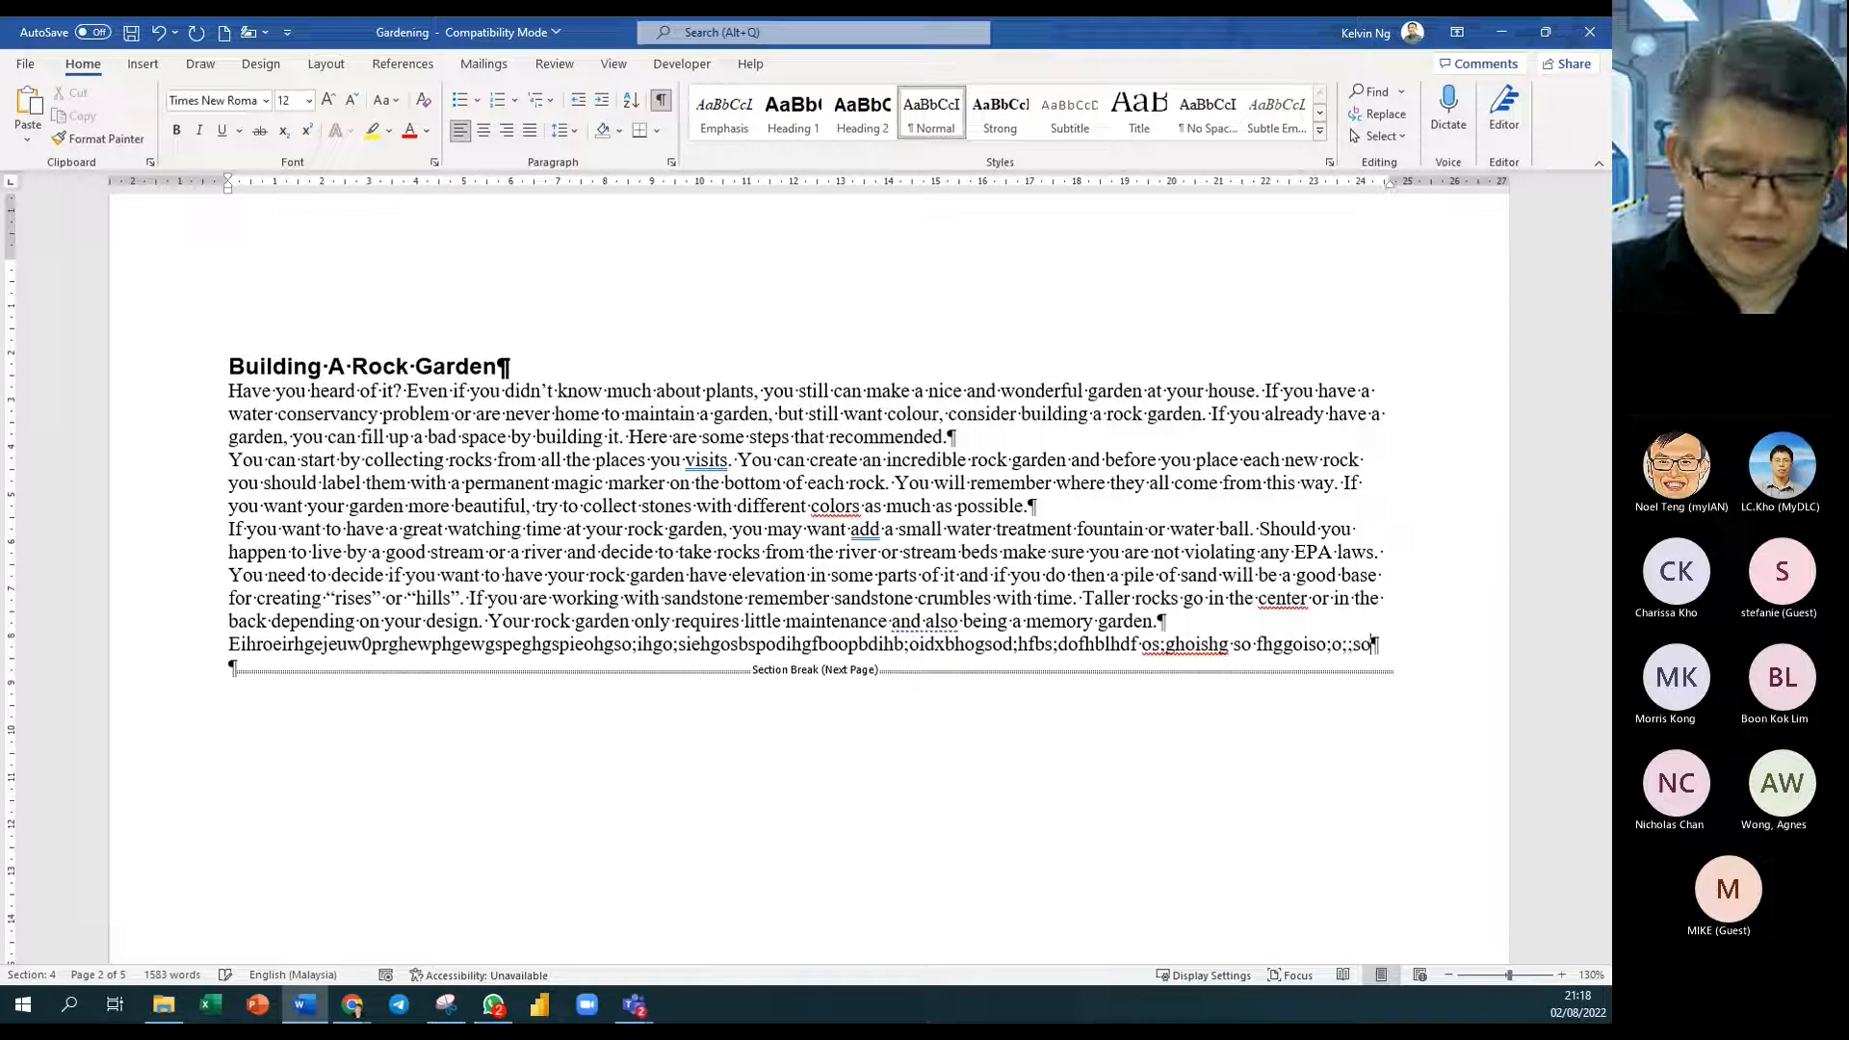
pyautogui.write(' gogh hg; oighihtoihgoperithg pihteoithgpr ihto')
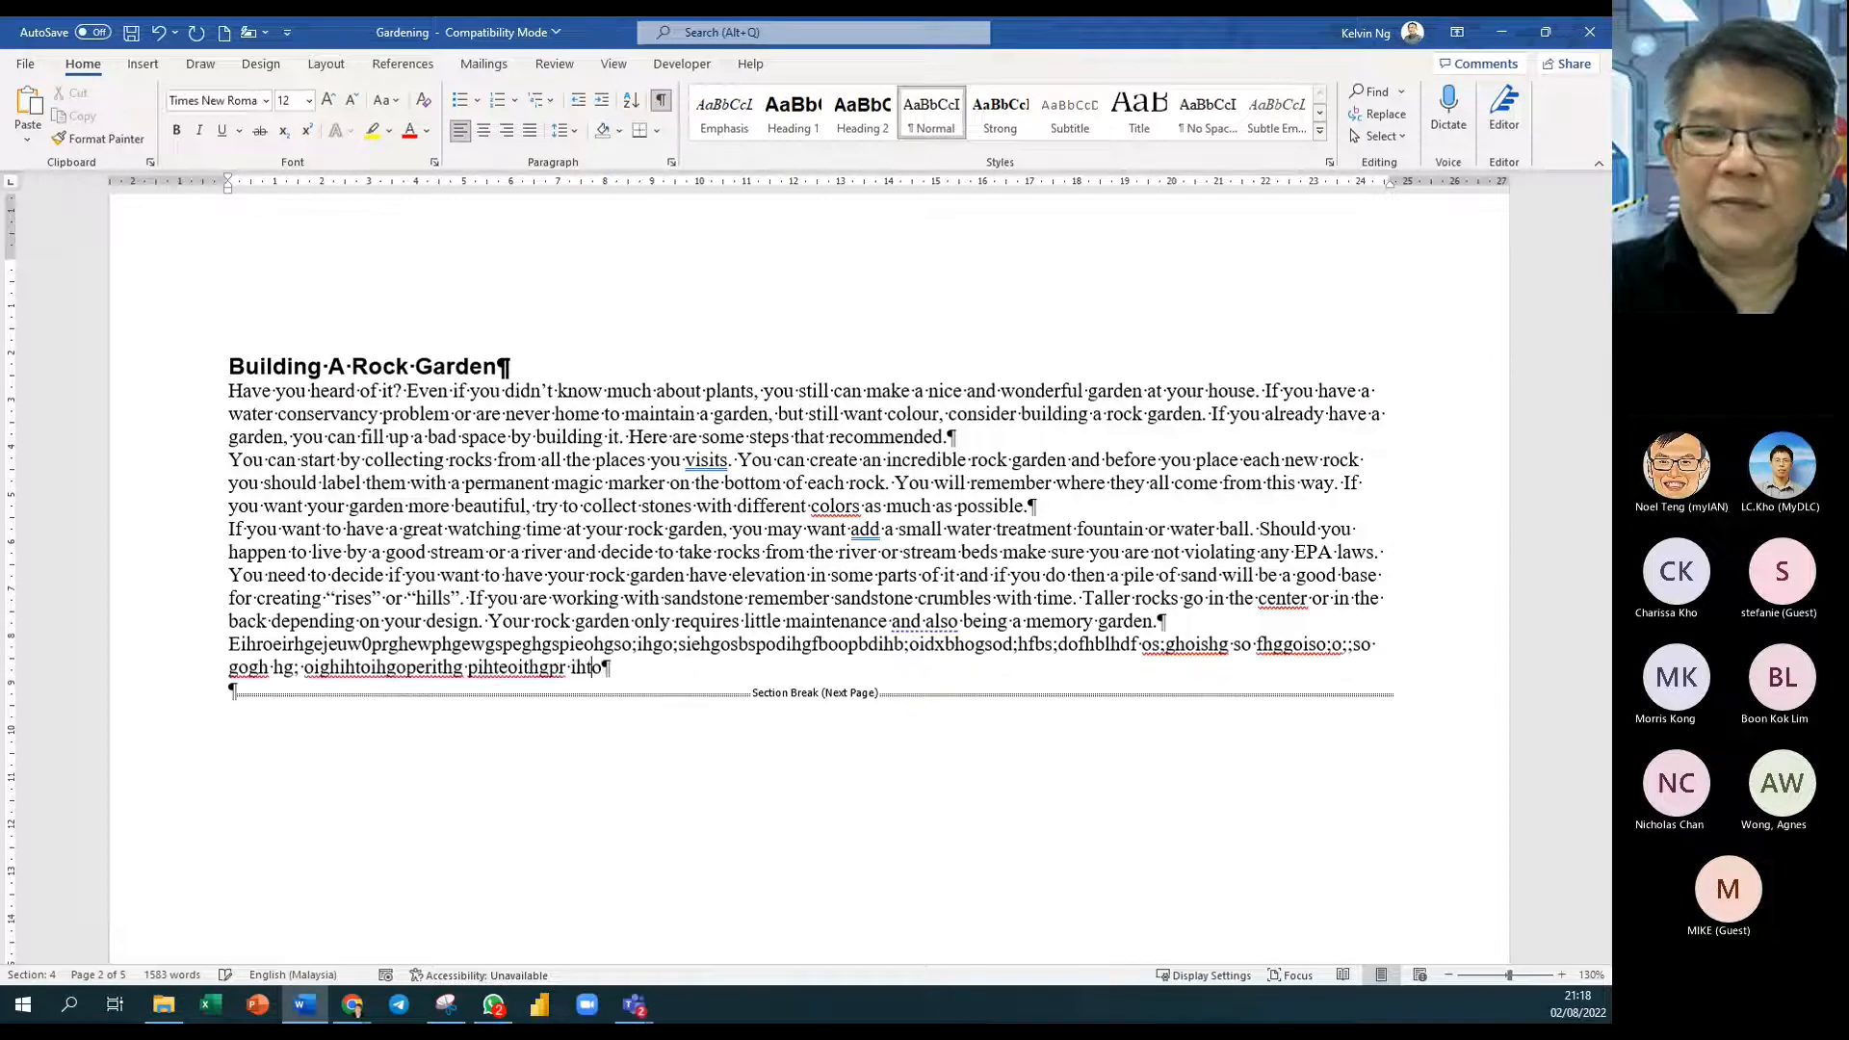
pyautogui.write('ph gpshgpporghpo sthg porihgo rgo;isrhgohgo;irghoisr sh')
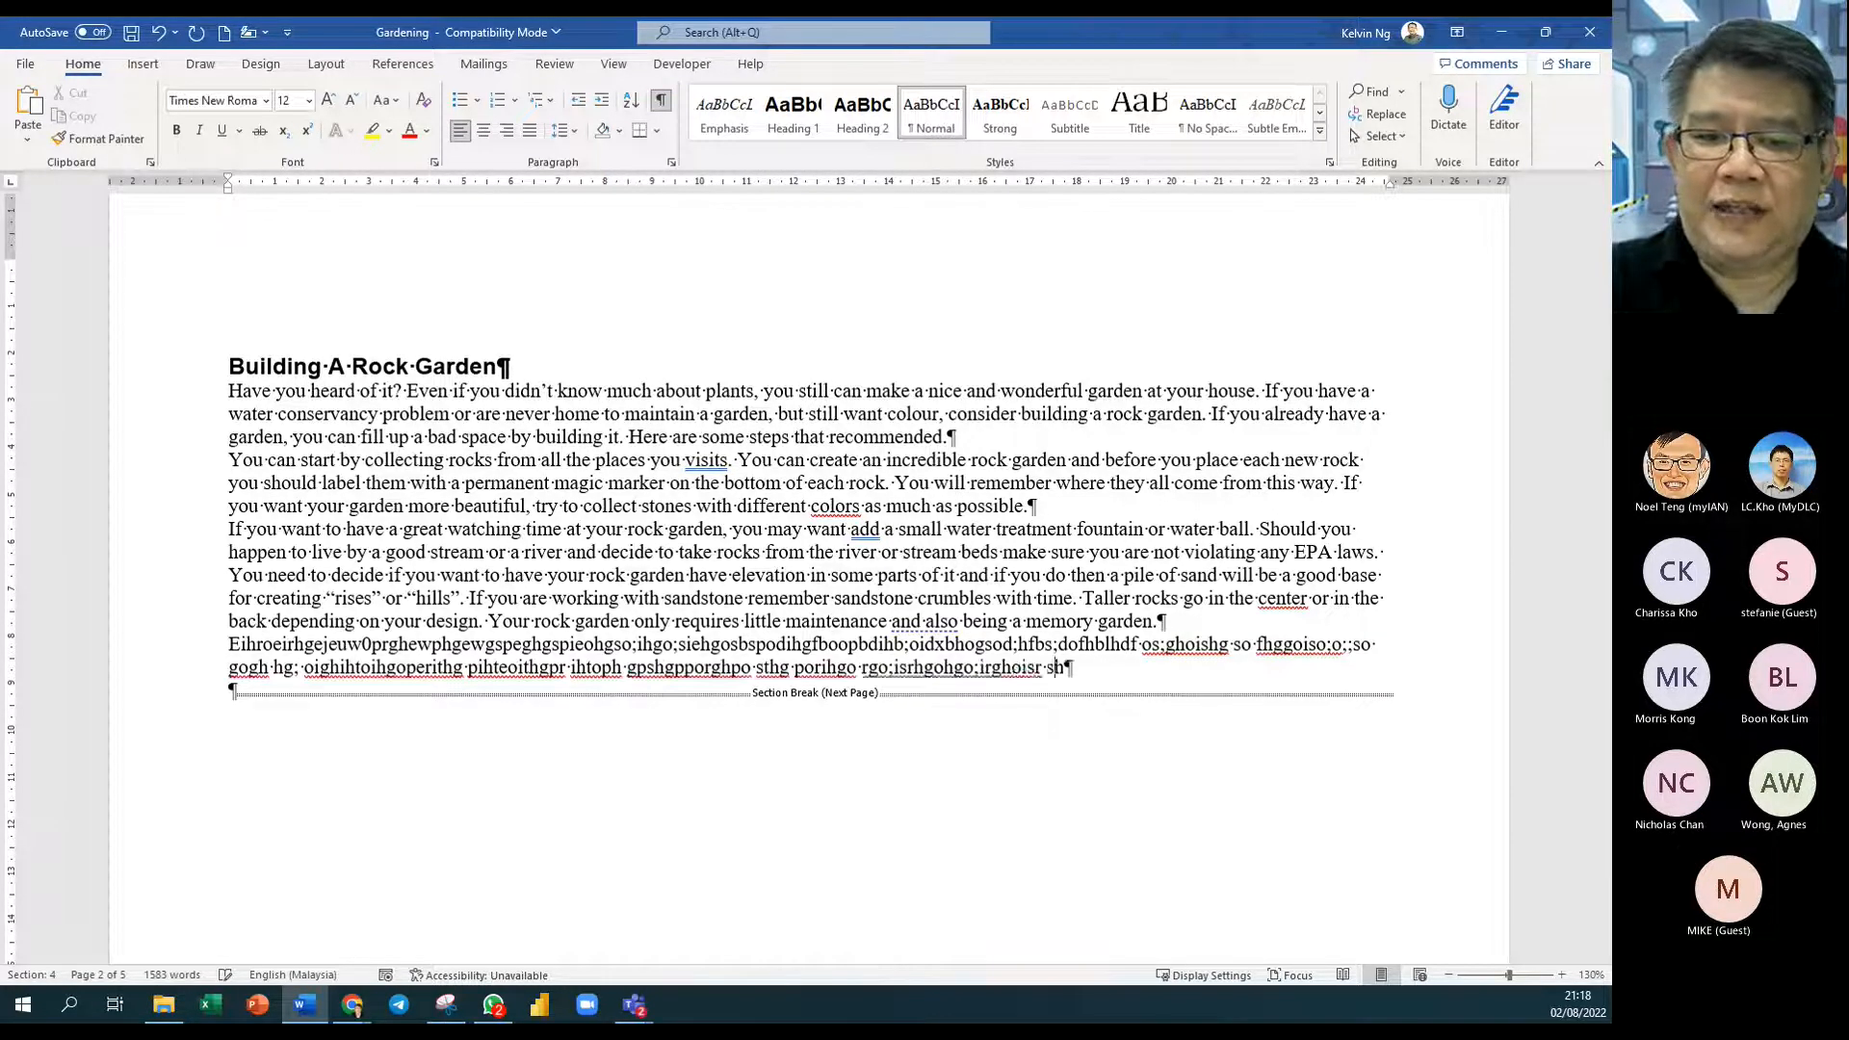
pyautogui.write('gsogstgs;o;ihgs;oihg;oihg;so ighs;o ghs gs;og h;o ;ogh;s')
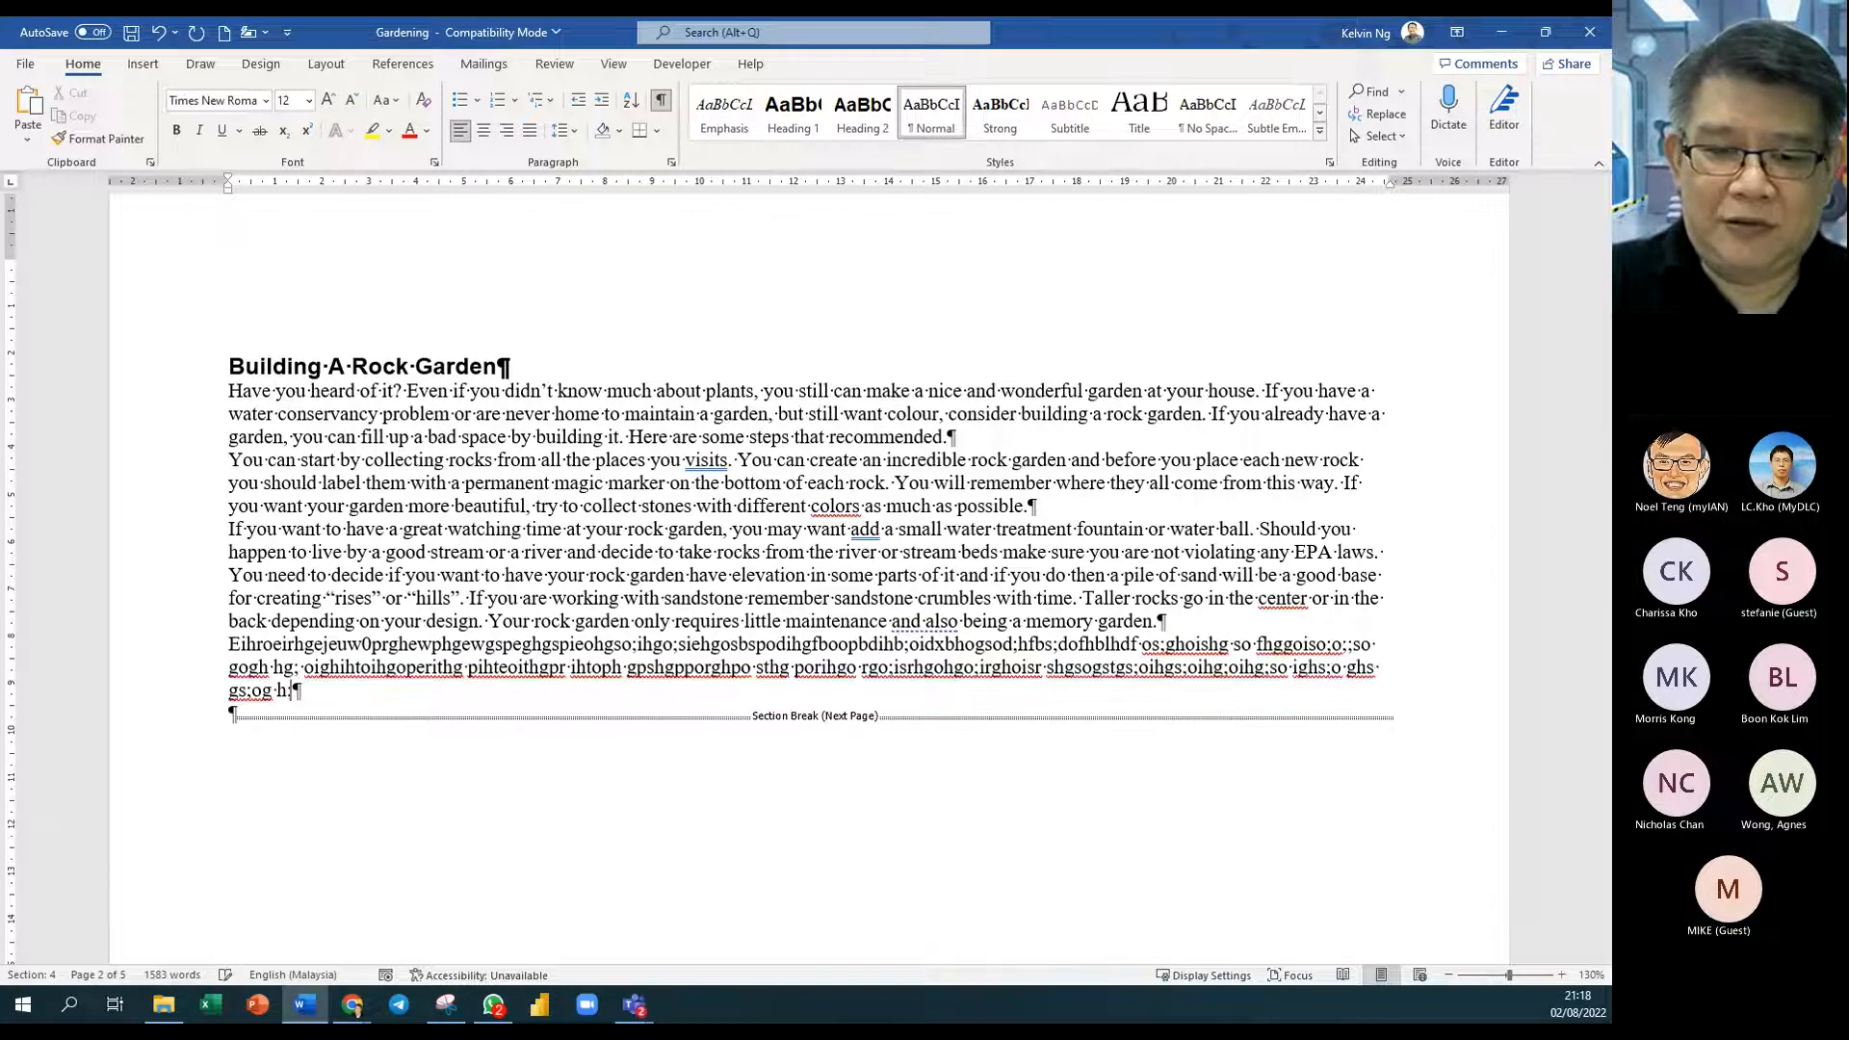
pyautogui.write('h ;igh ;othg; shgio sogh s;o hgs')
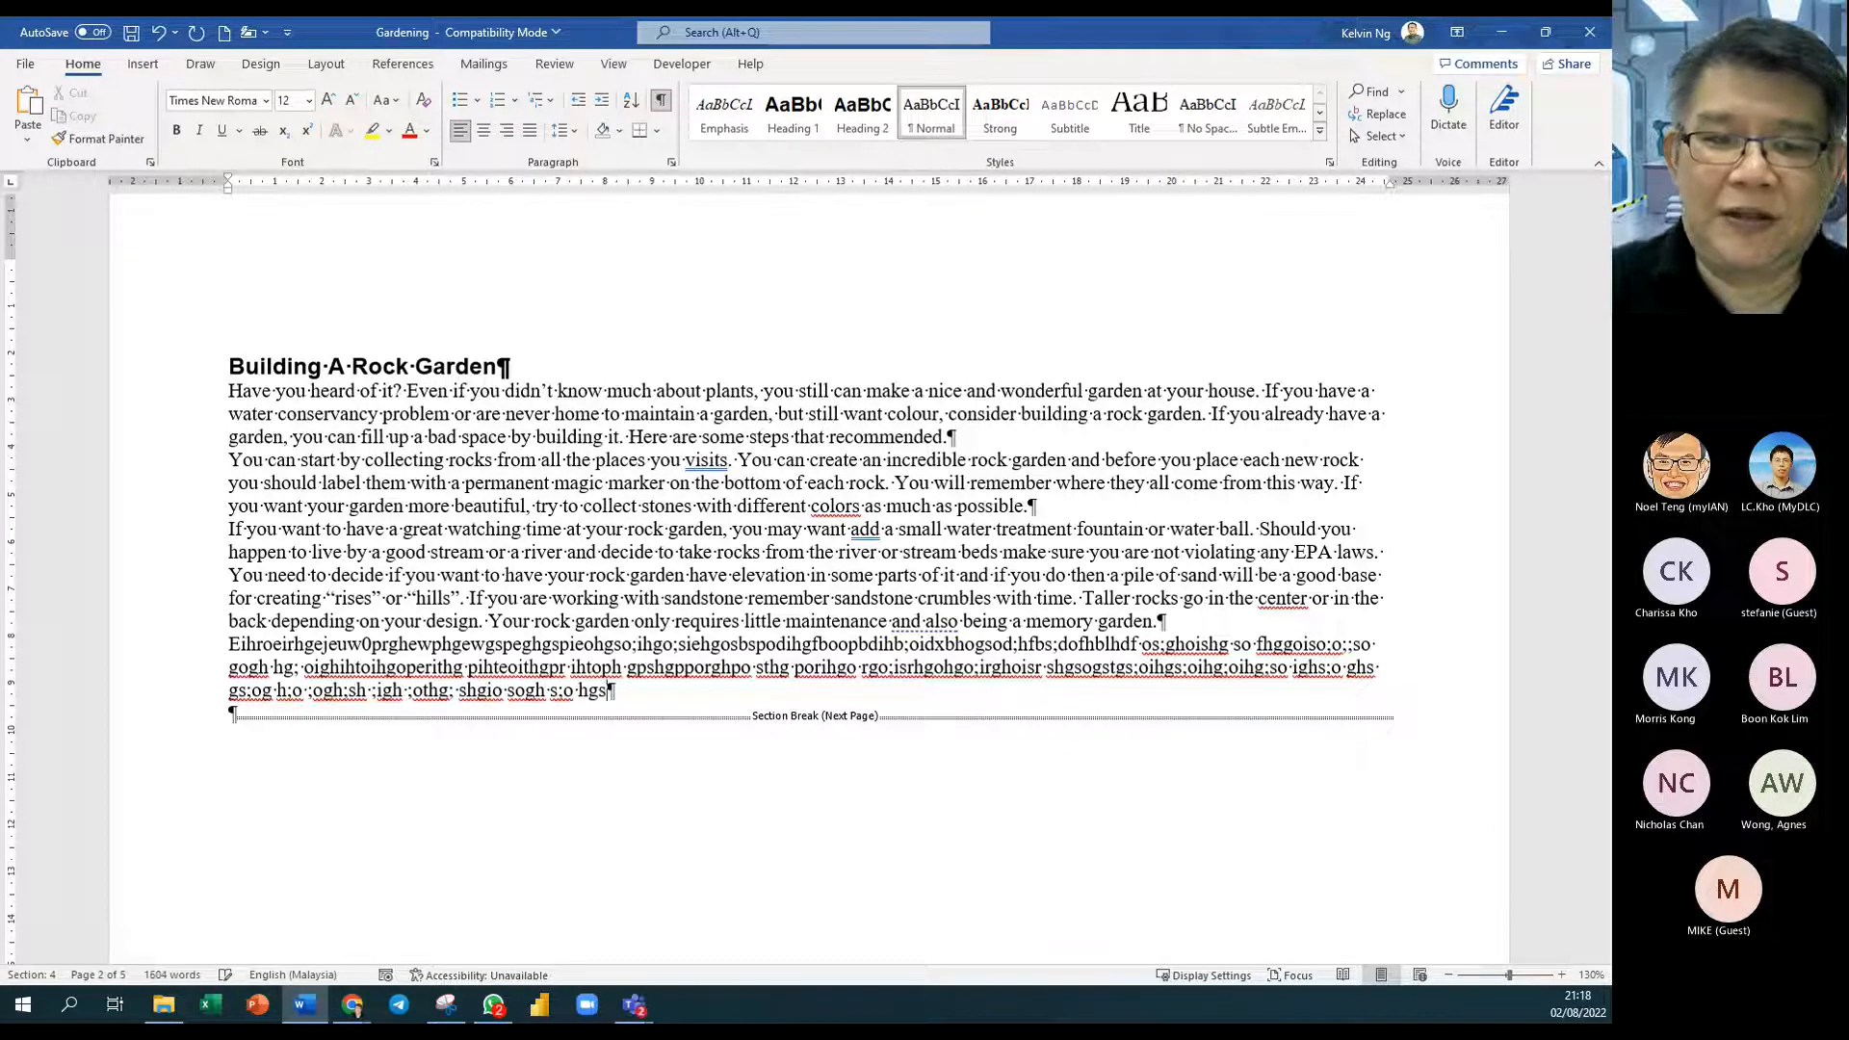
# Step: Apply the Wide margin preset to the landscape "Building A Rock Garden" section
pyautogui.scroll(-7, 936, 770)
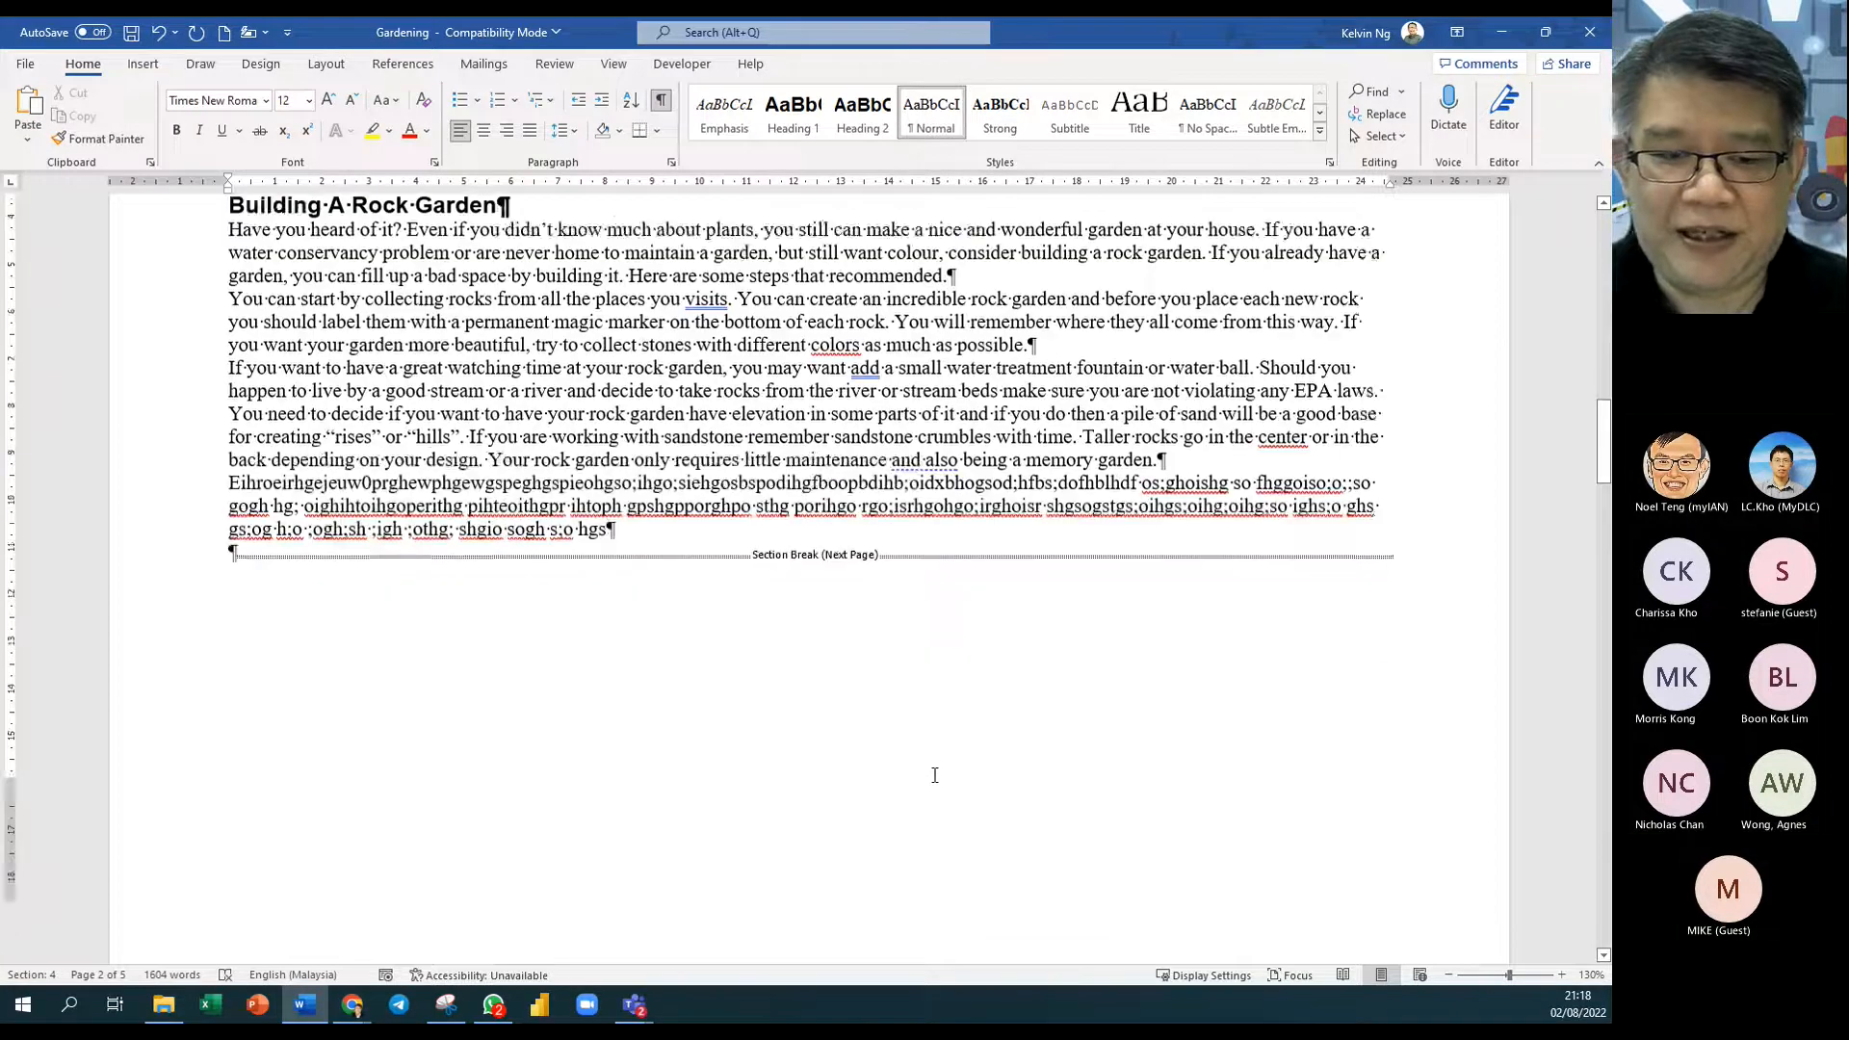
pyautogui.scroll(-1, 936, 770)
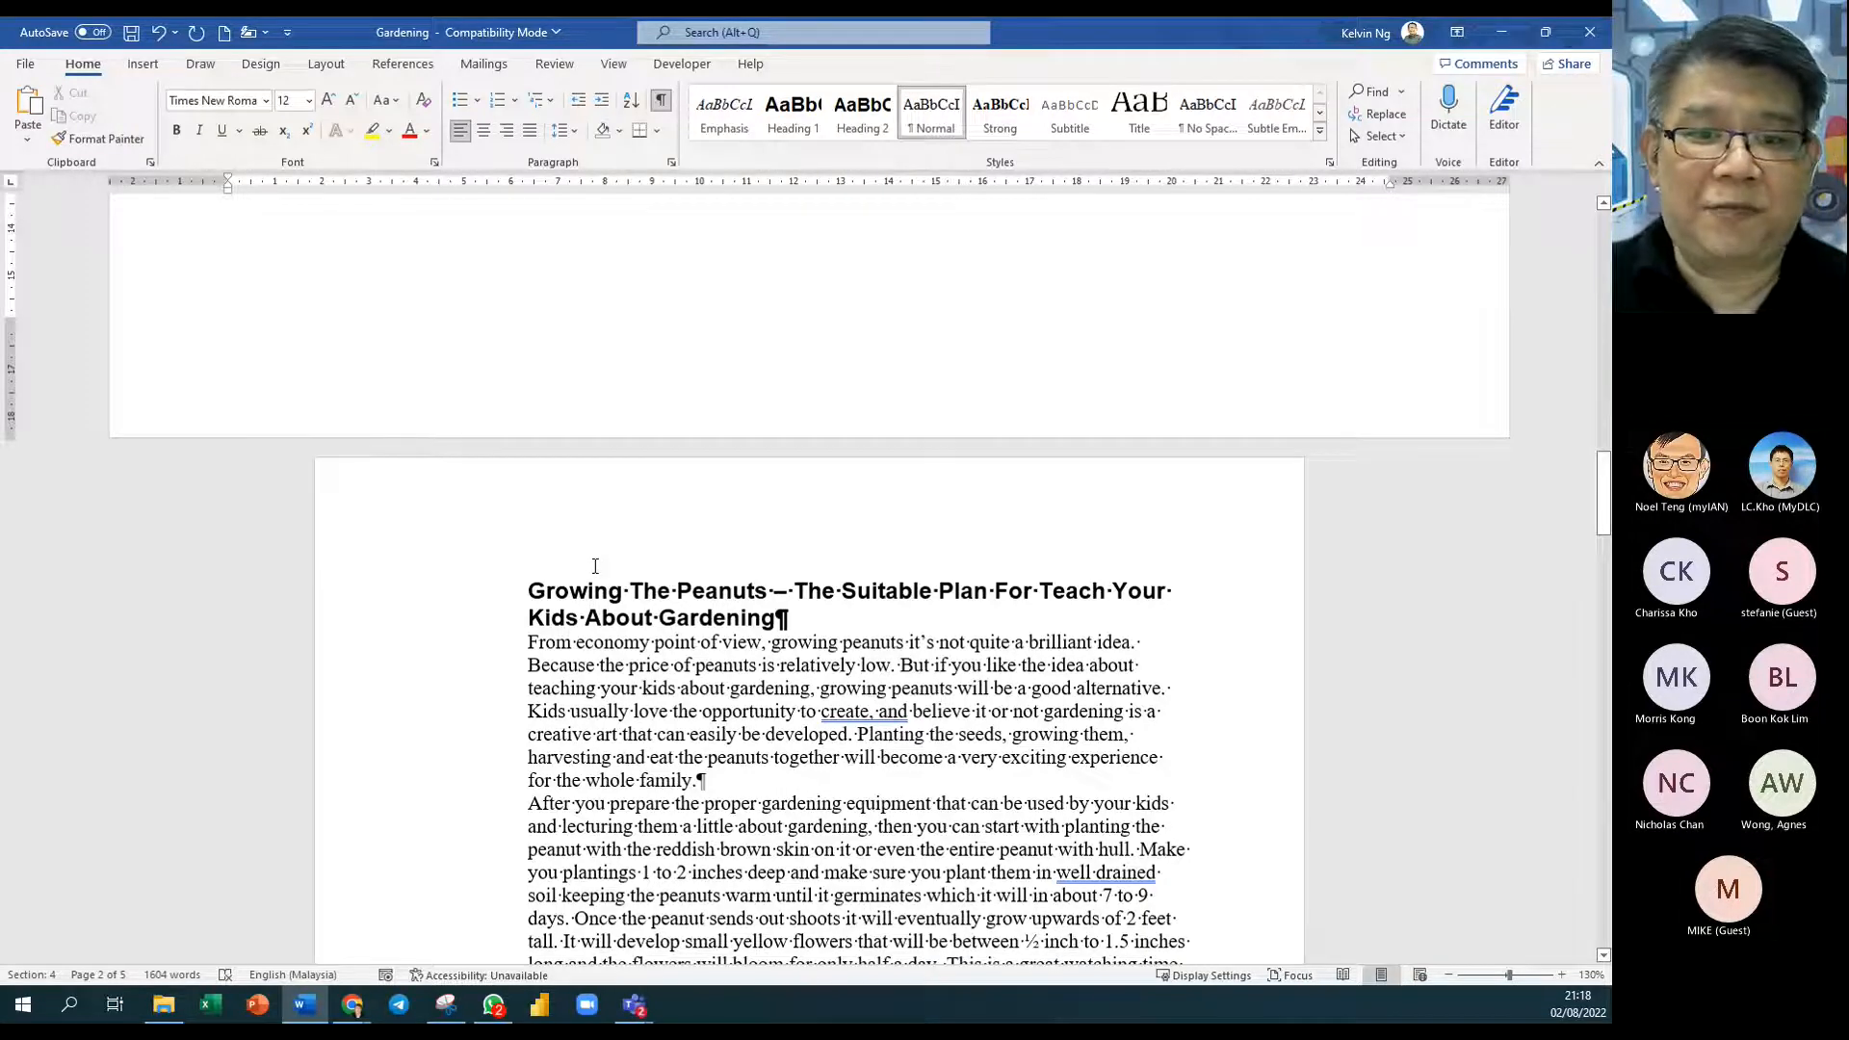
pyautogui.scroll(3, 1084, 641)
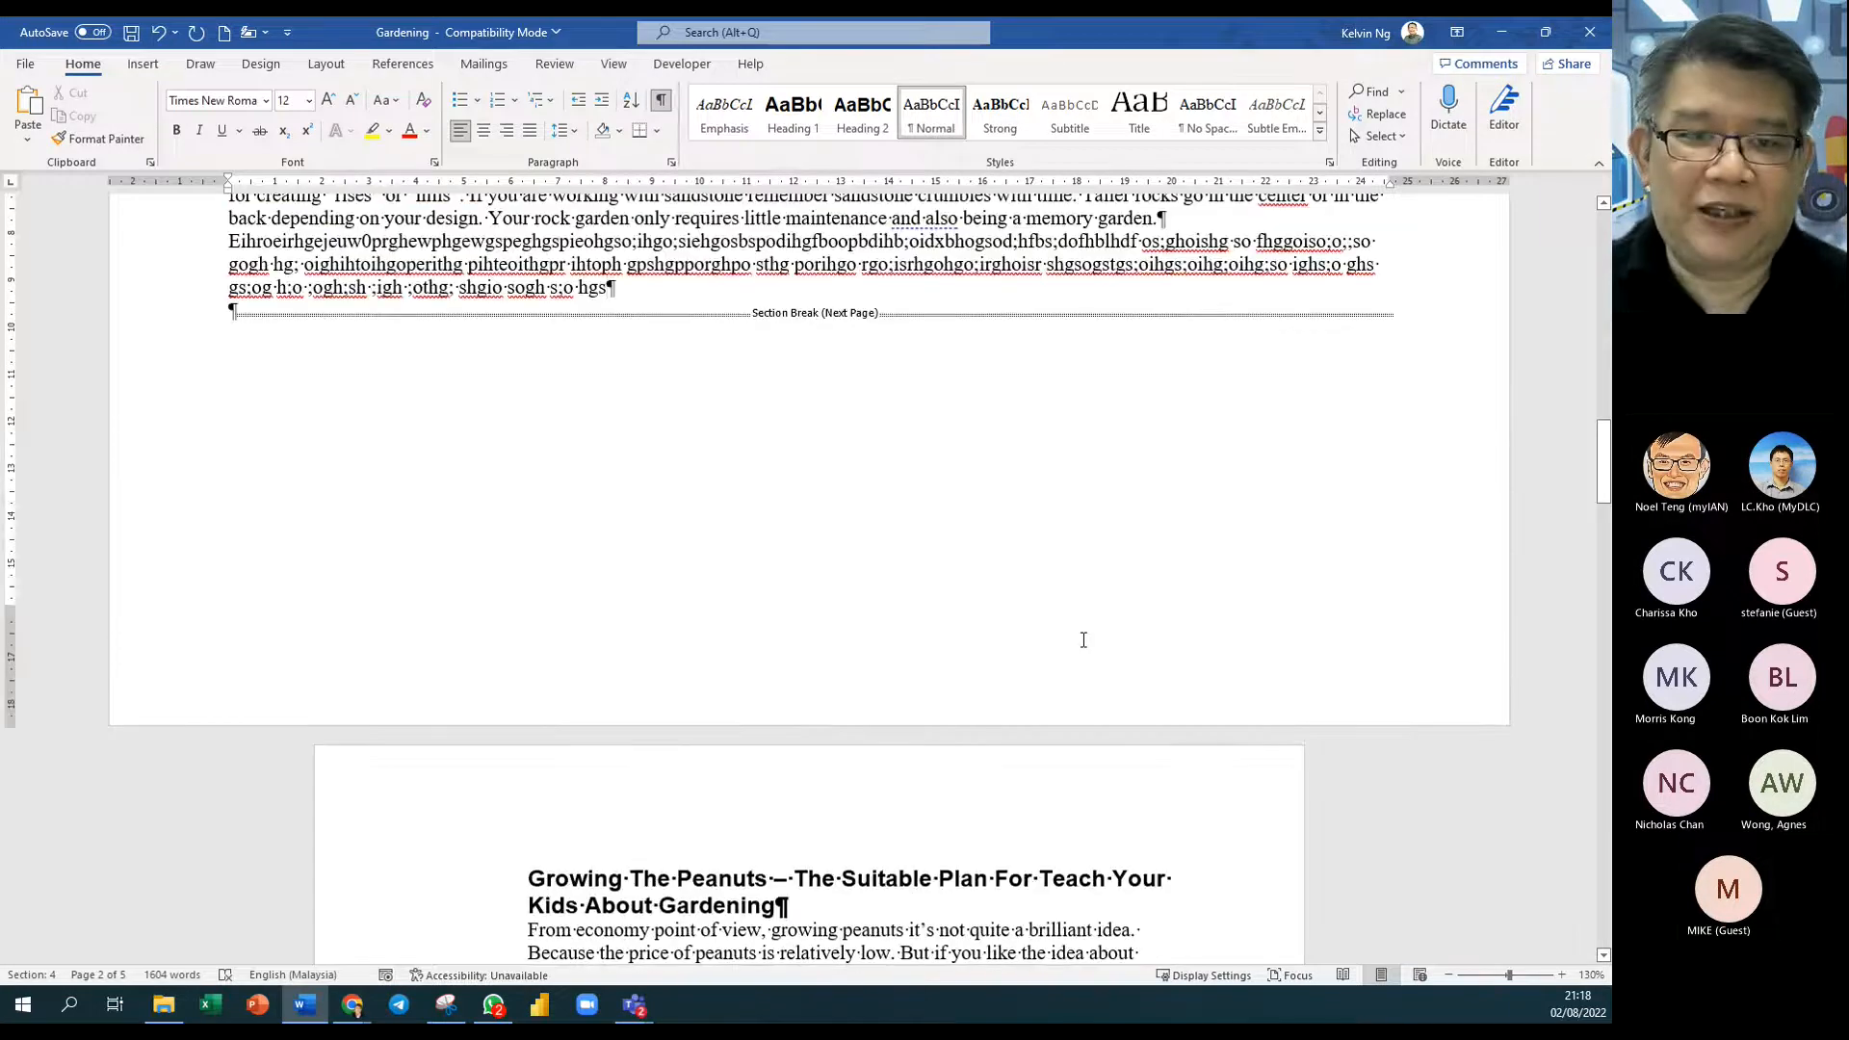
pyautogui.keyDown('ctrl'); pyautogui.scroll(-7, 1084, 641); pyautogui.keyUp('ctrl')
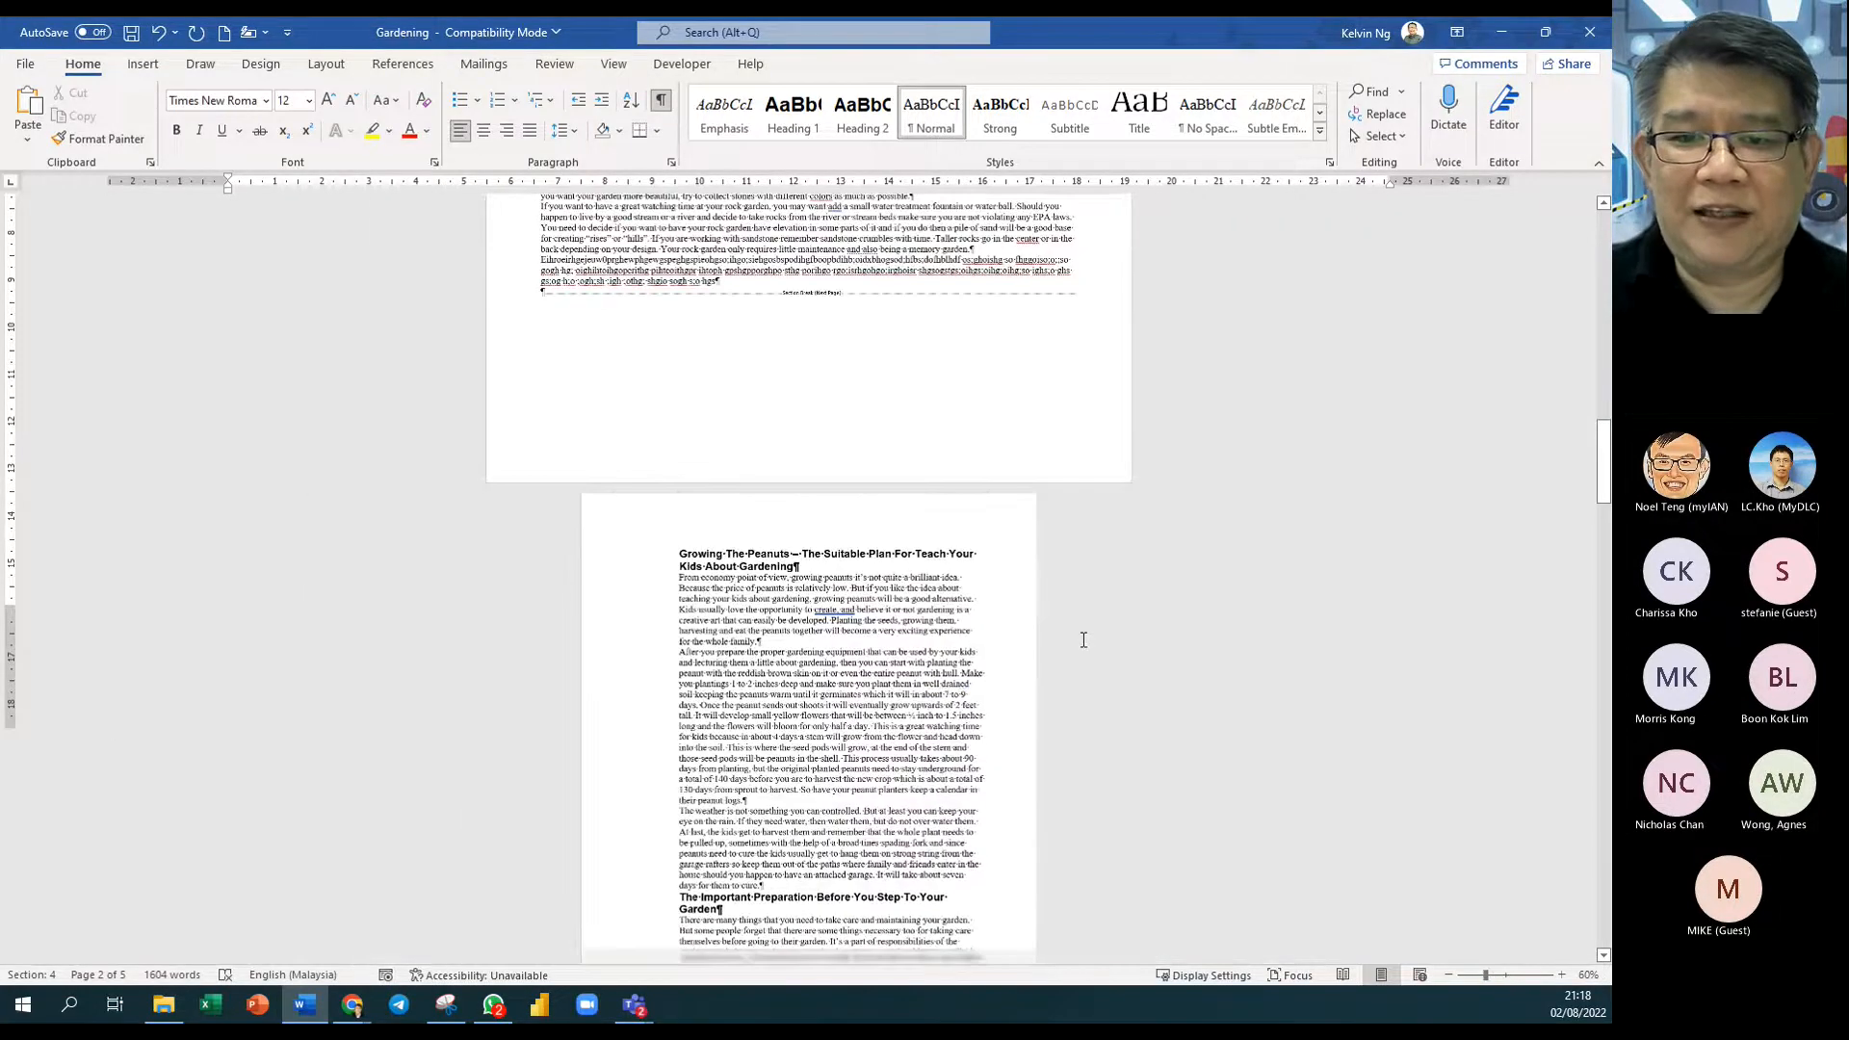
pyautogui.scroll(3, 1096, 631)
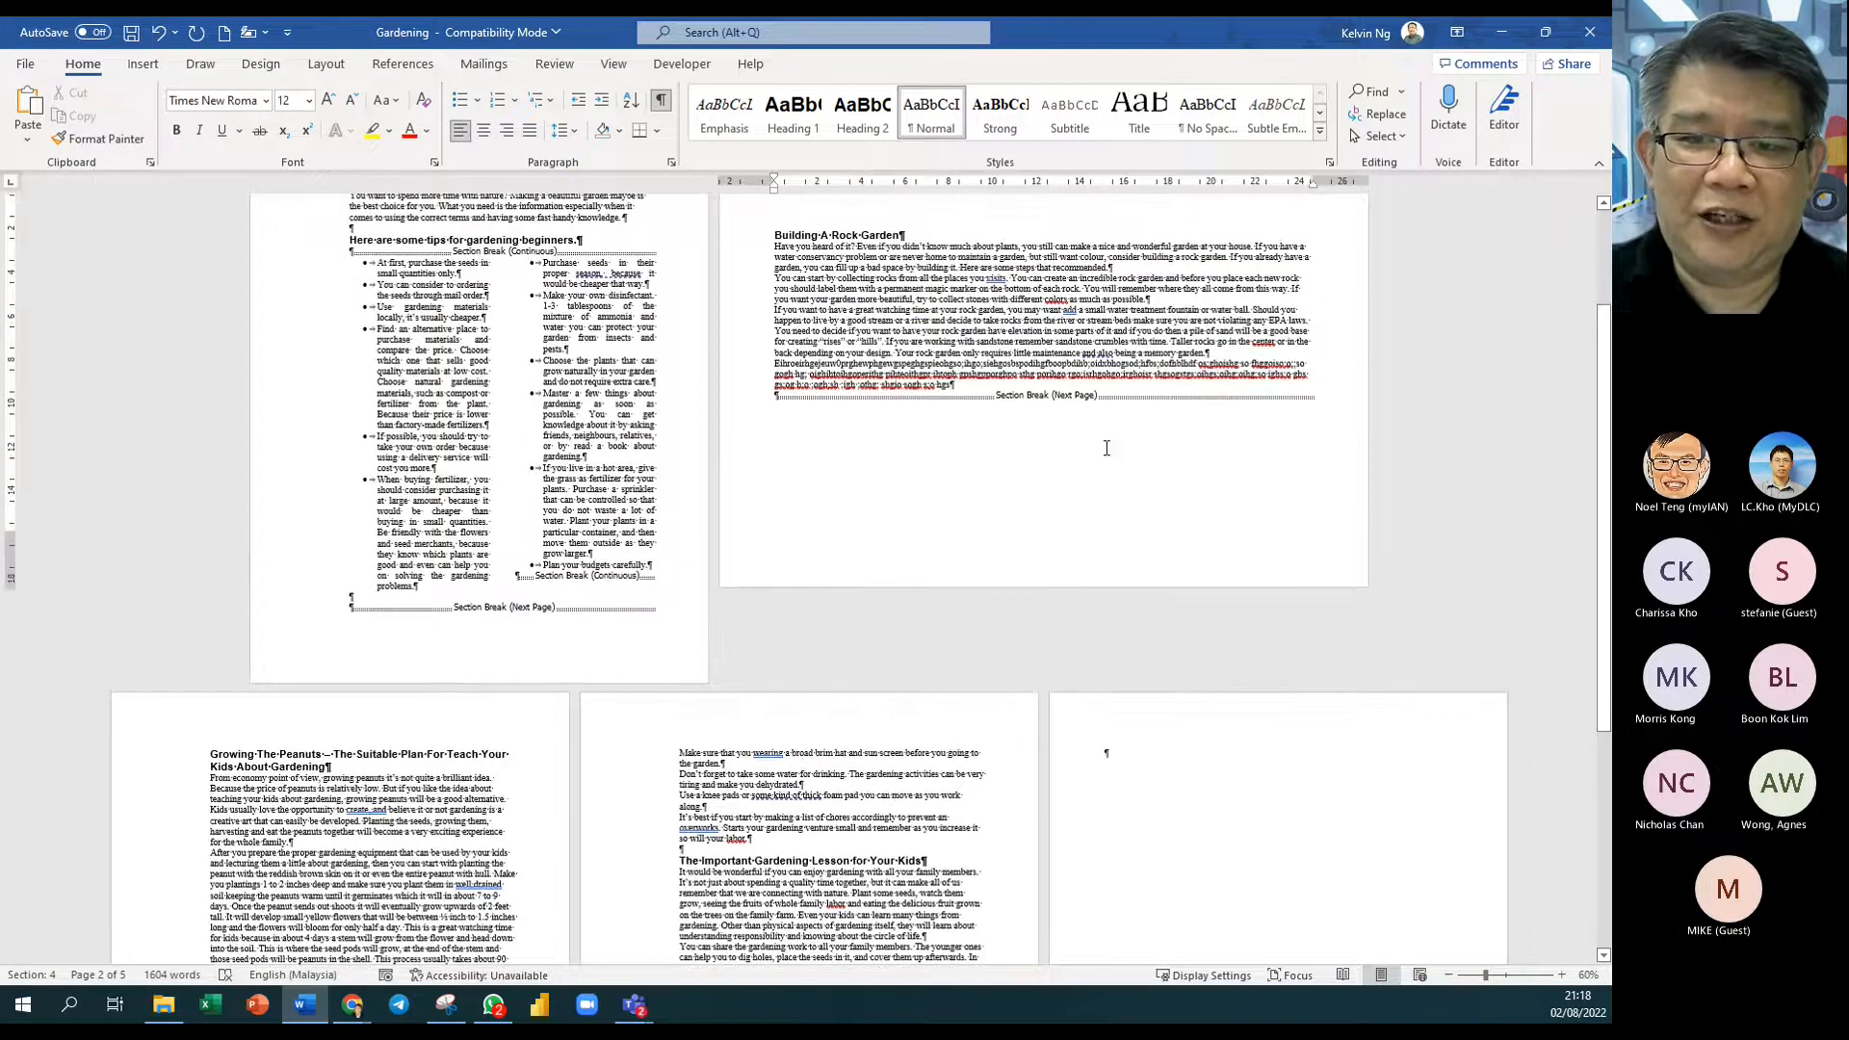
pyautogui.click(996, 355)
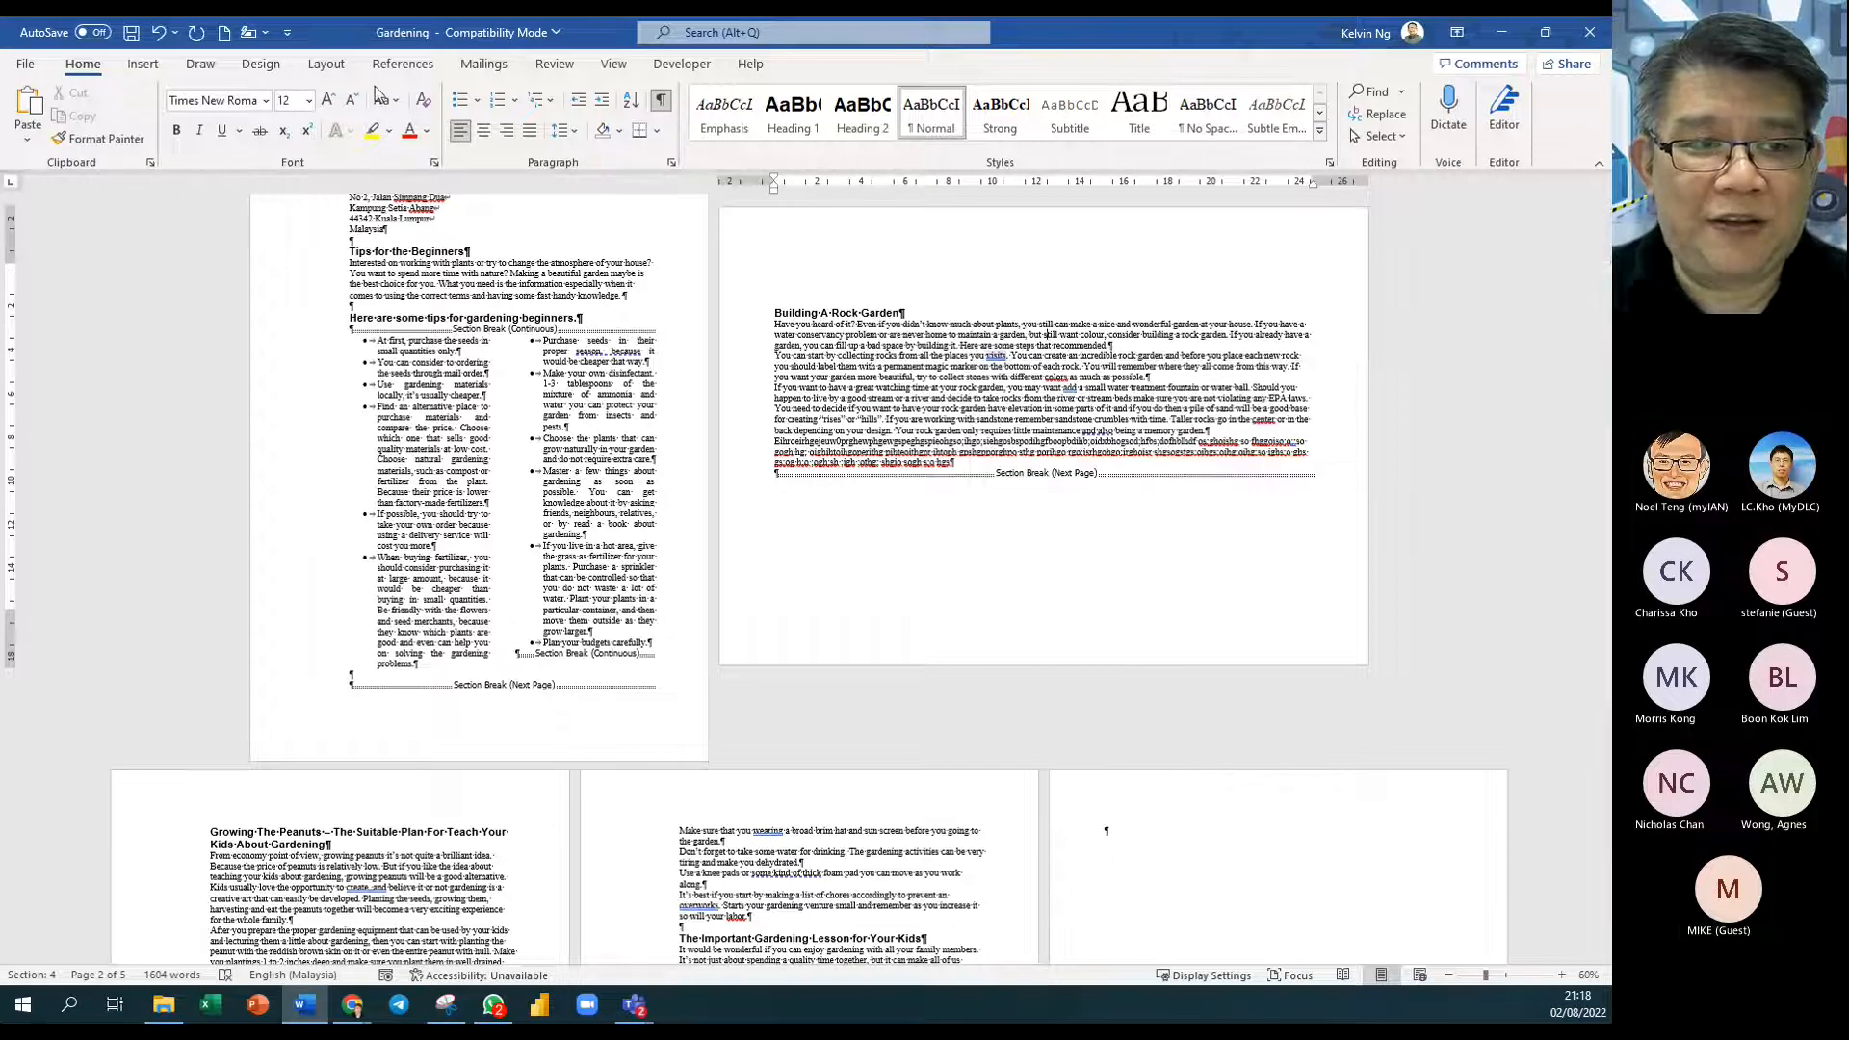
pyautogui.click(325, 67)
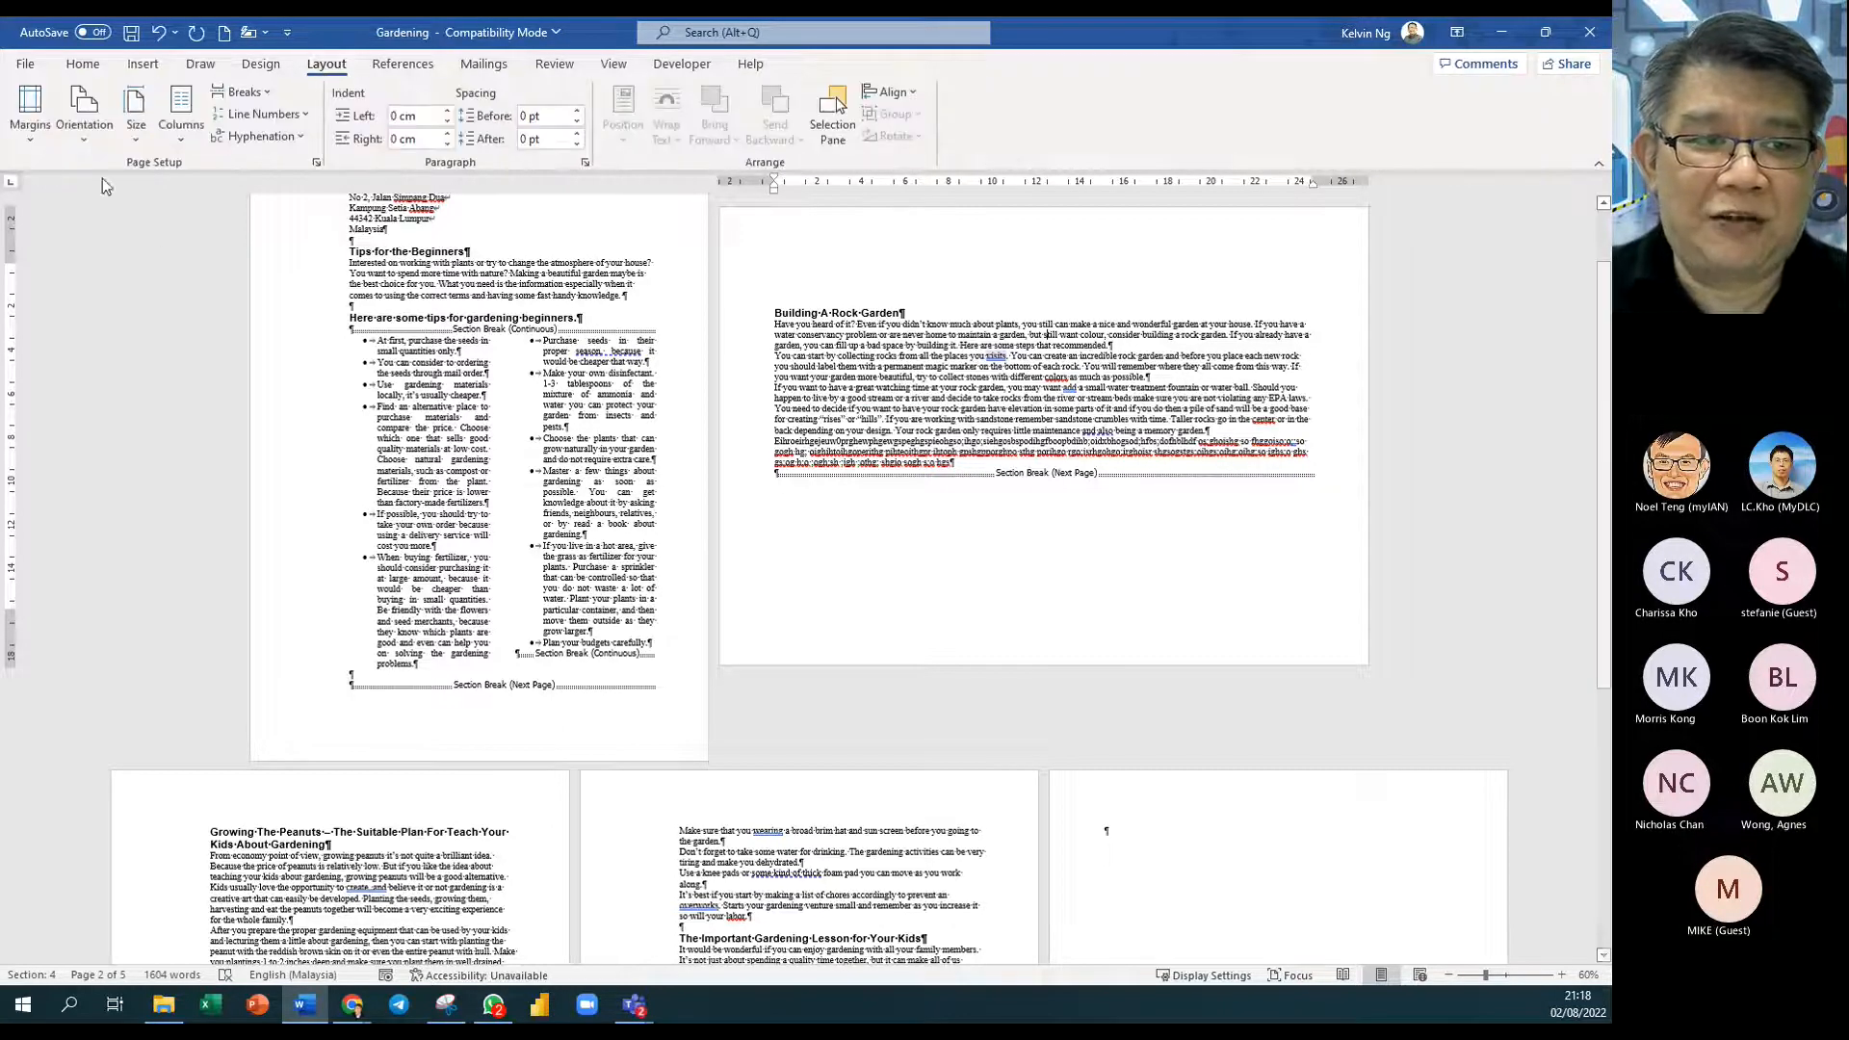
pyautogui.click(32, 144)
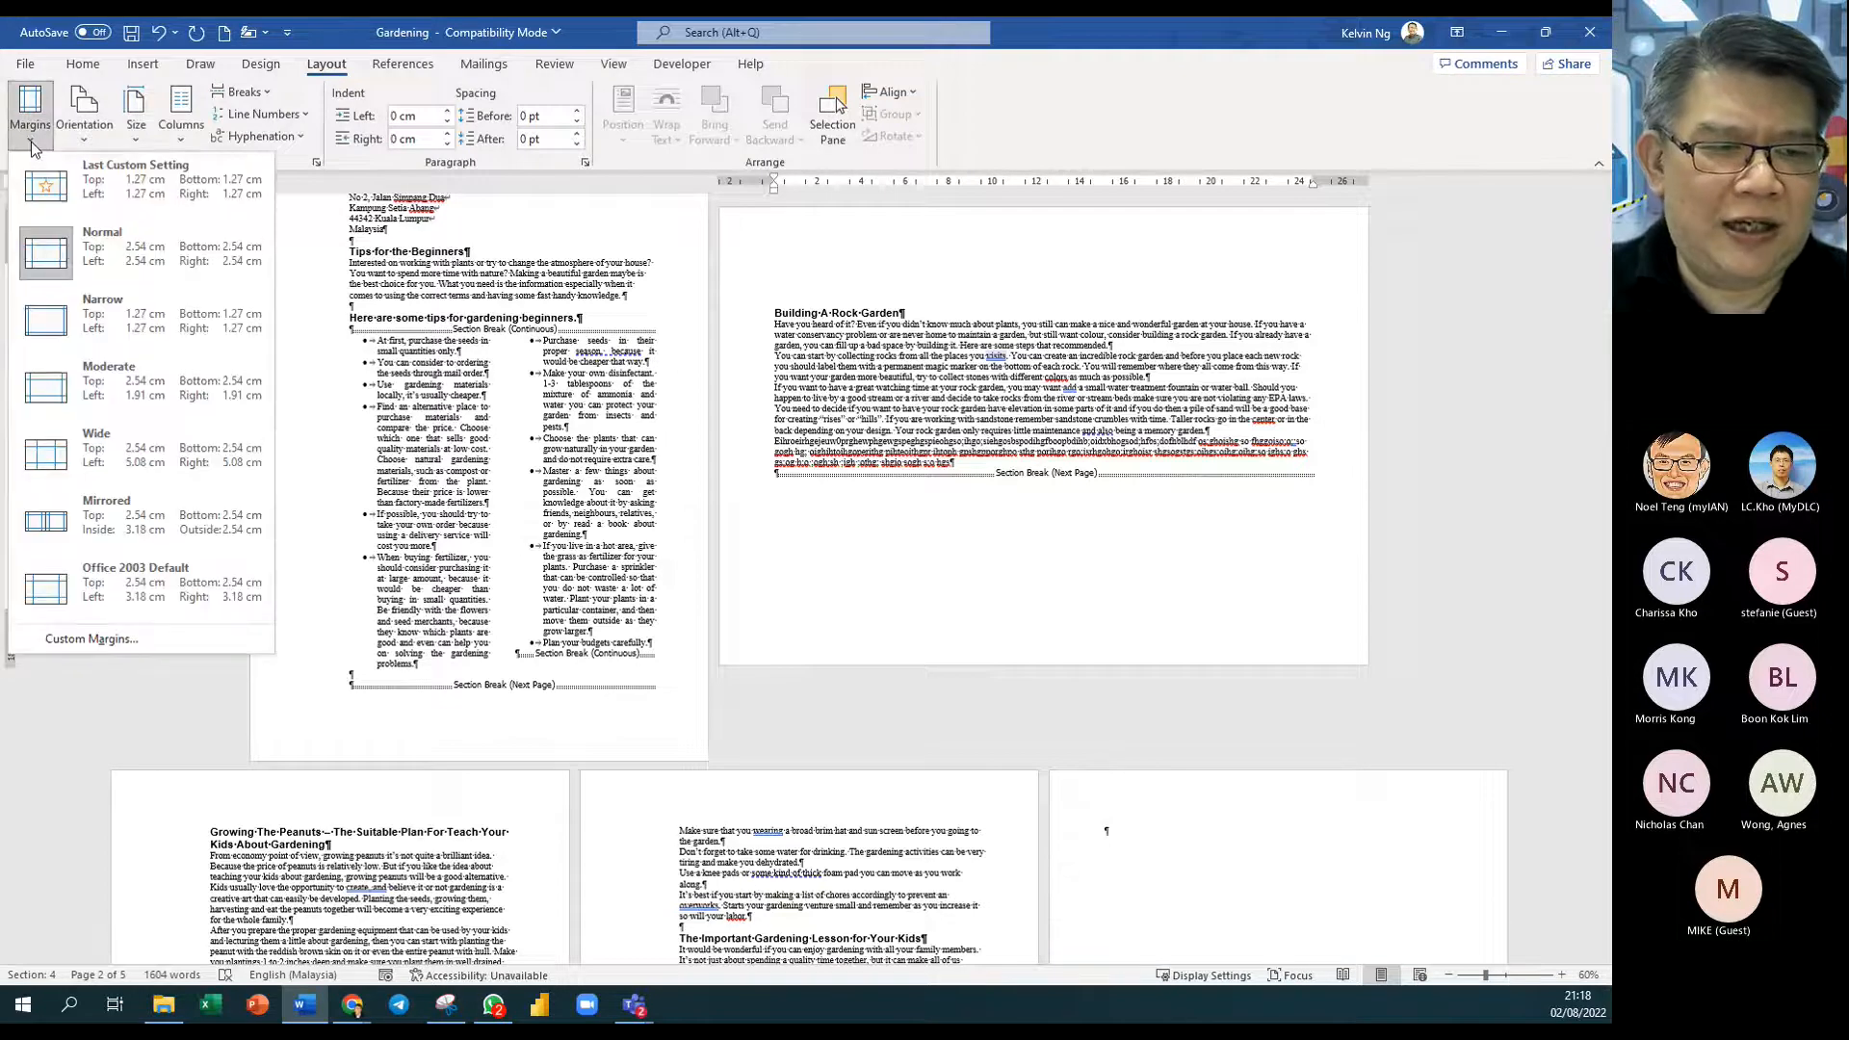
pyautogui.click(48, 452)
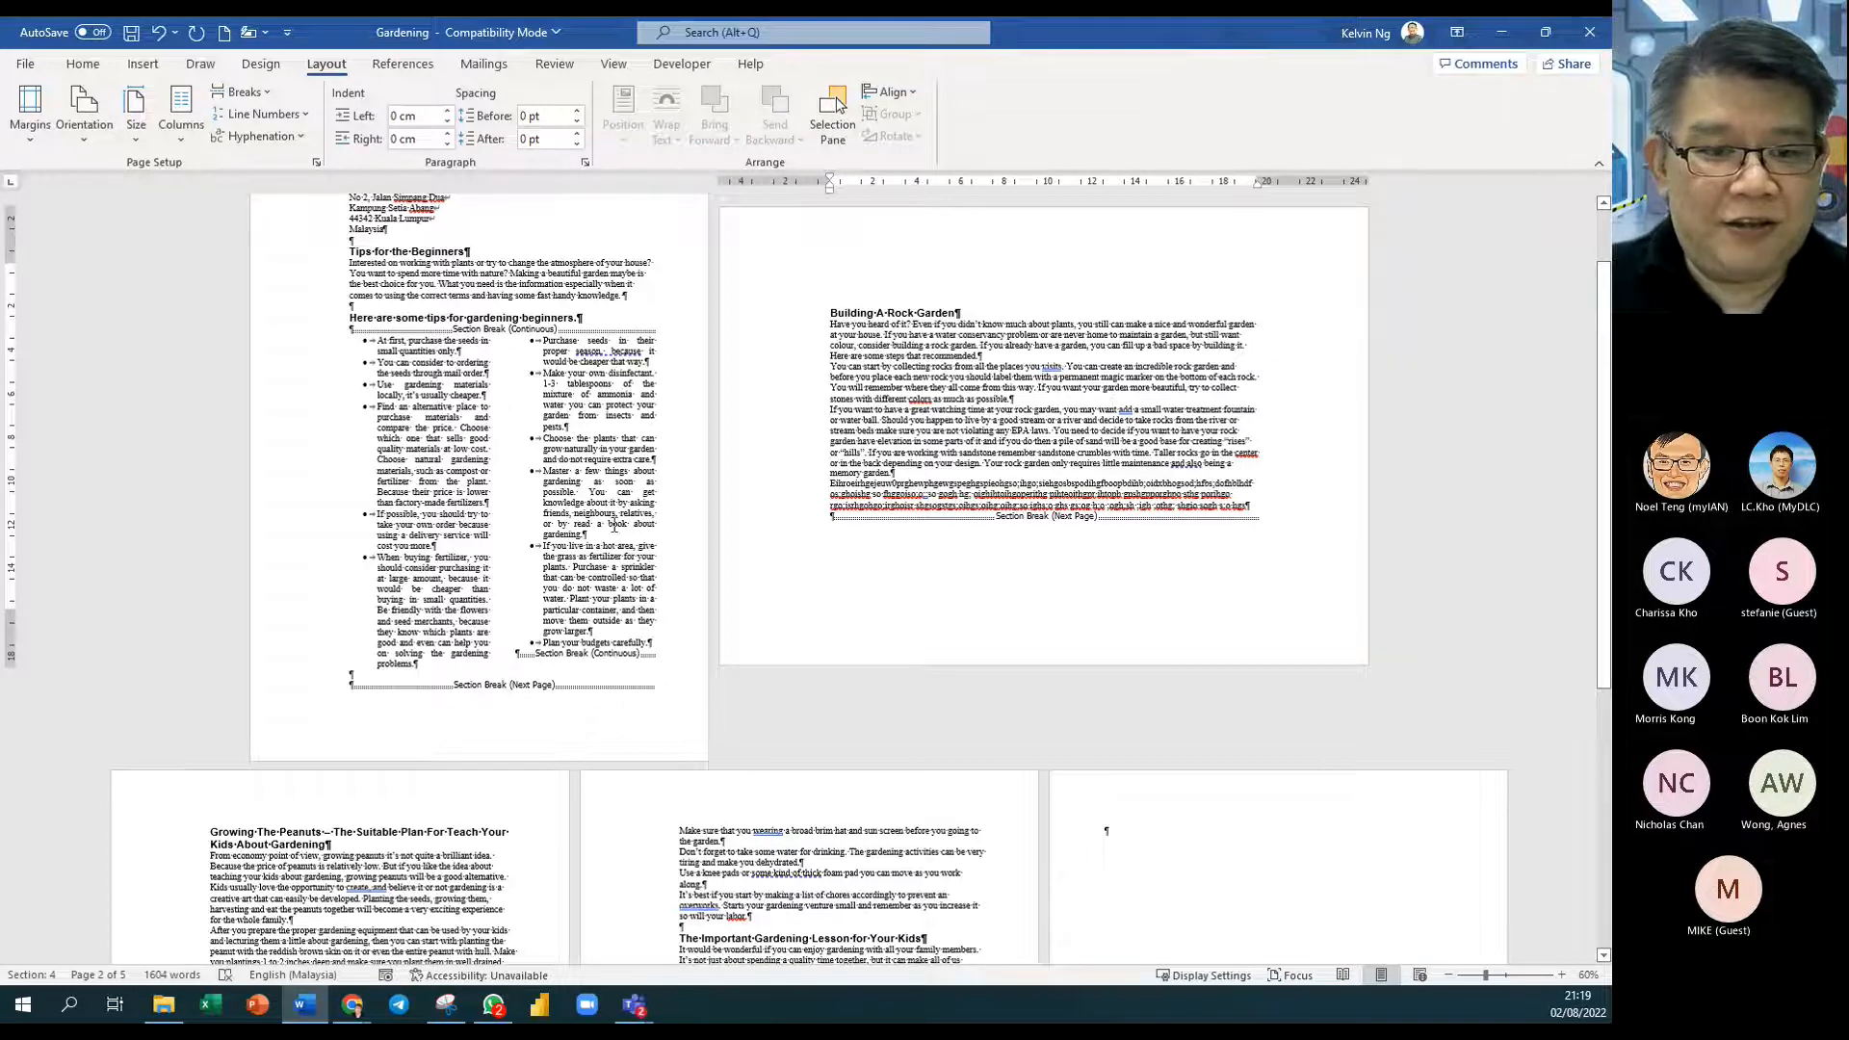
# Step: Hide the formatting marks after checking the other sections' pages, and return to the "Tips for the Beginners" text
pyautogui.scroll(-5, 613, 525)
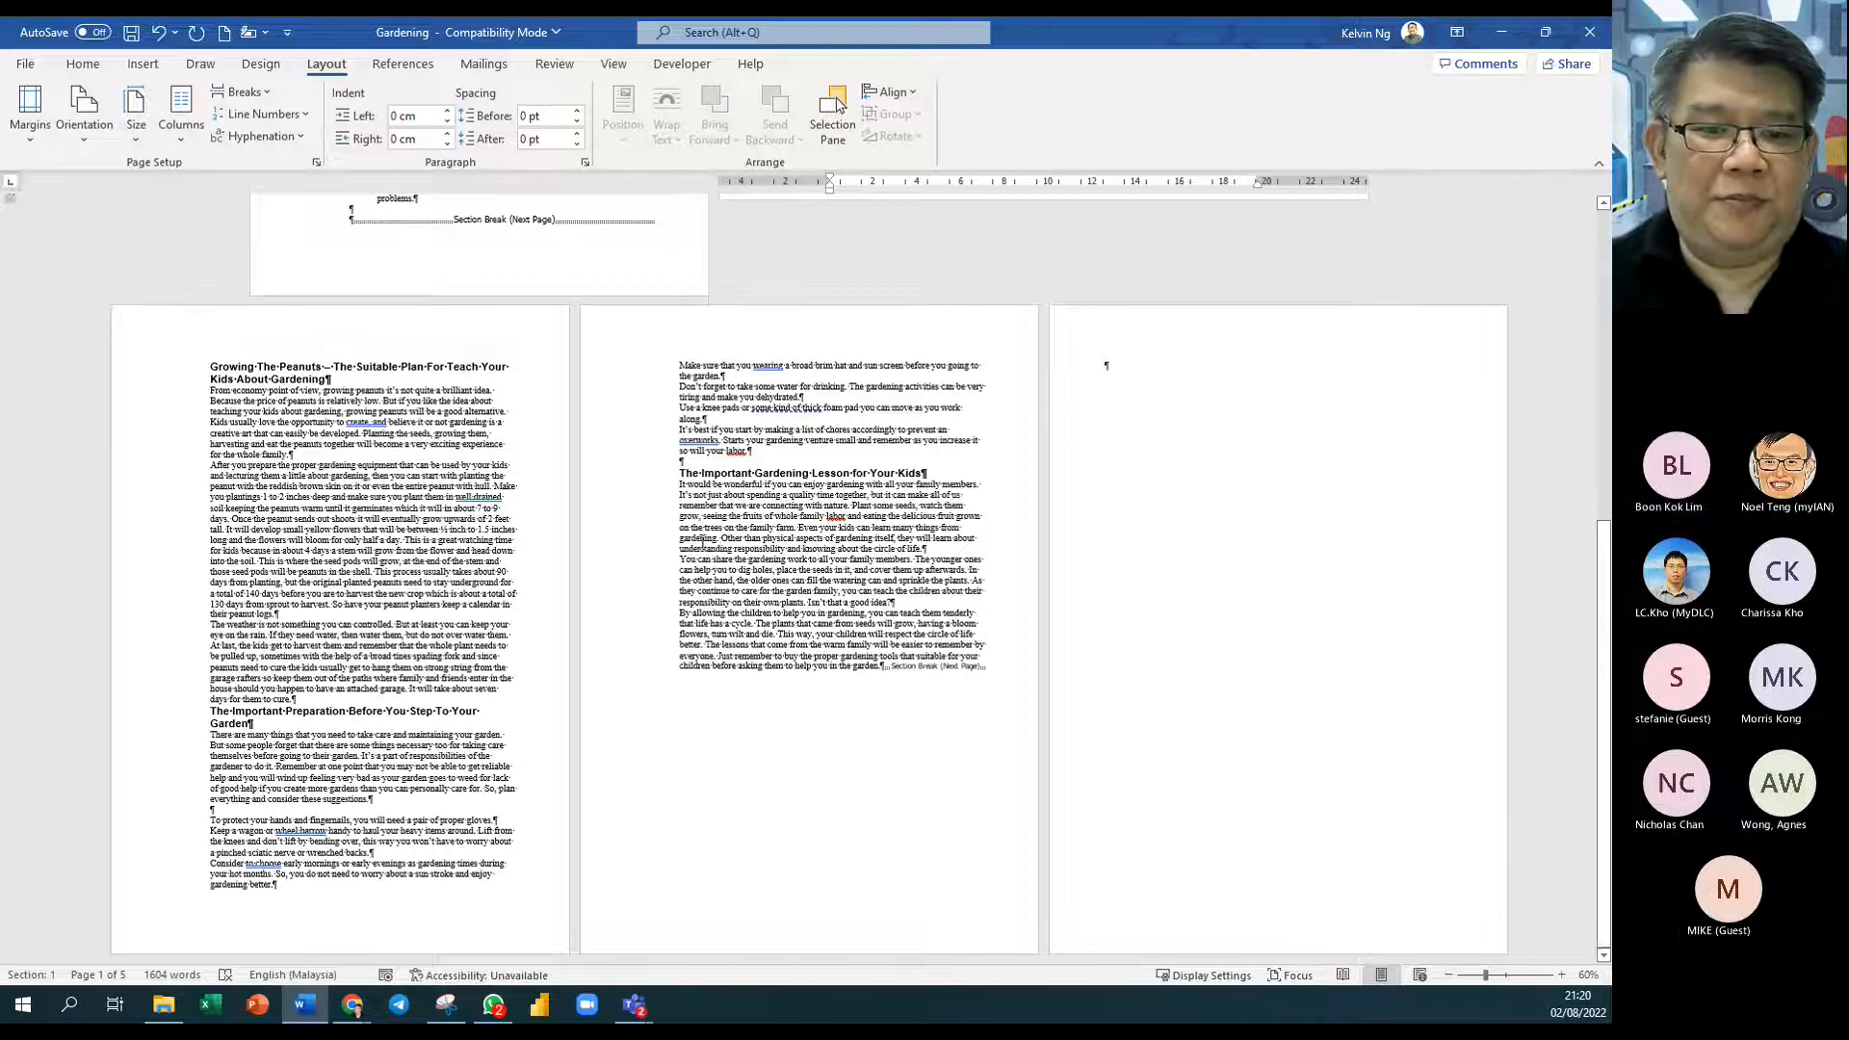
pyautogui.scroll(2, 733, 438)
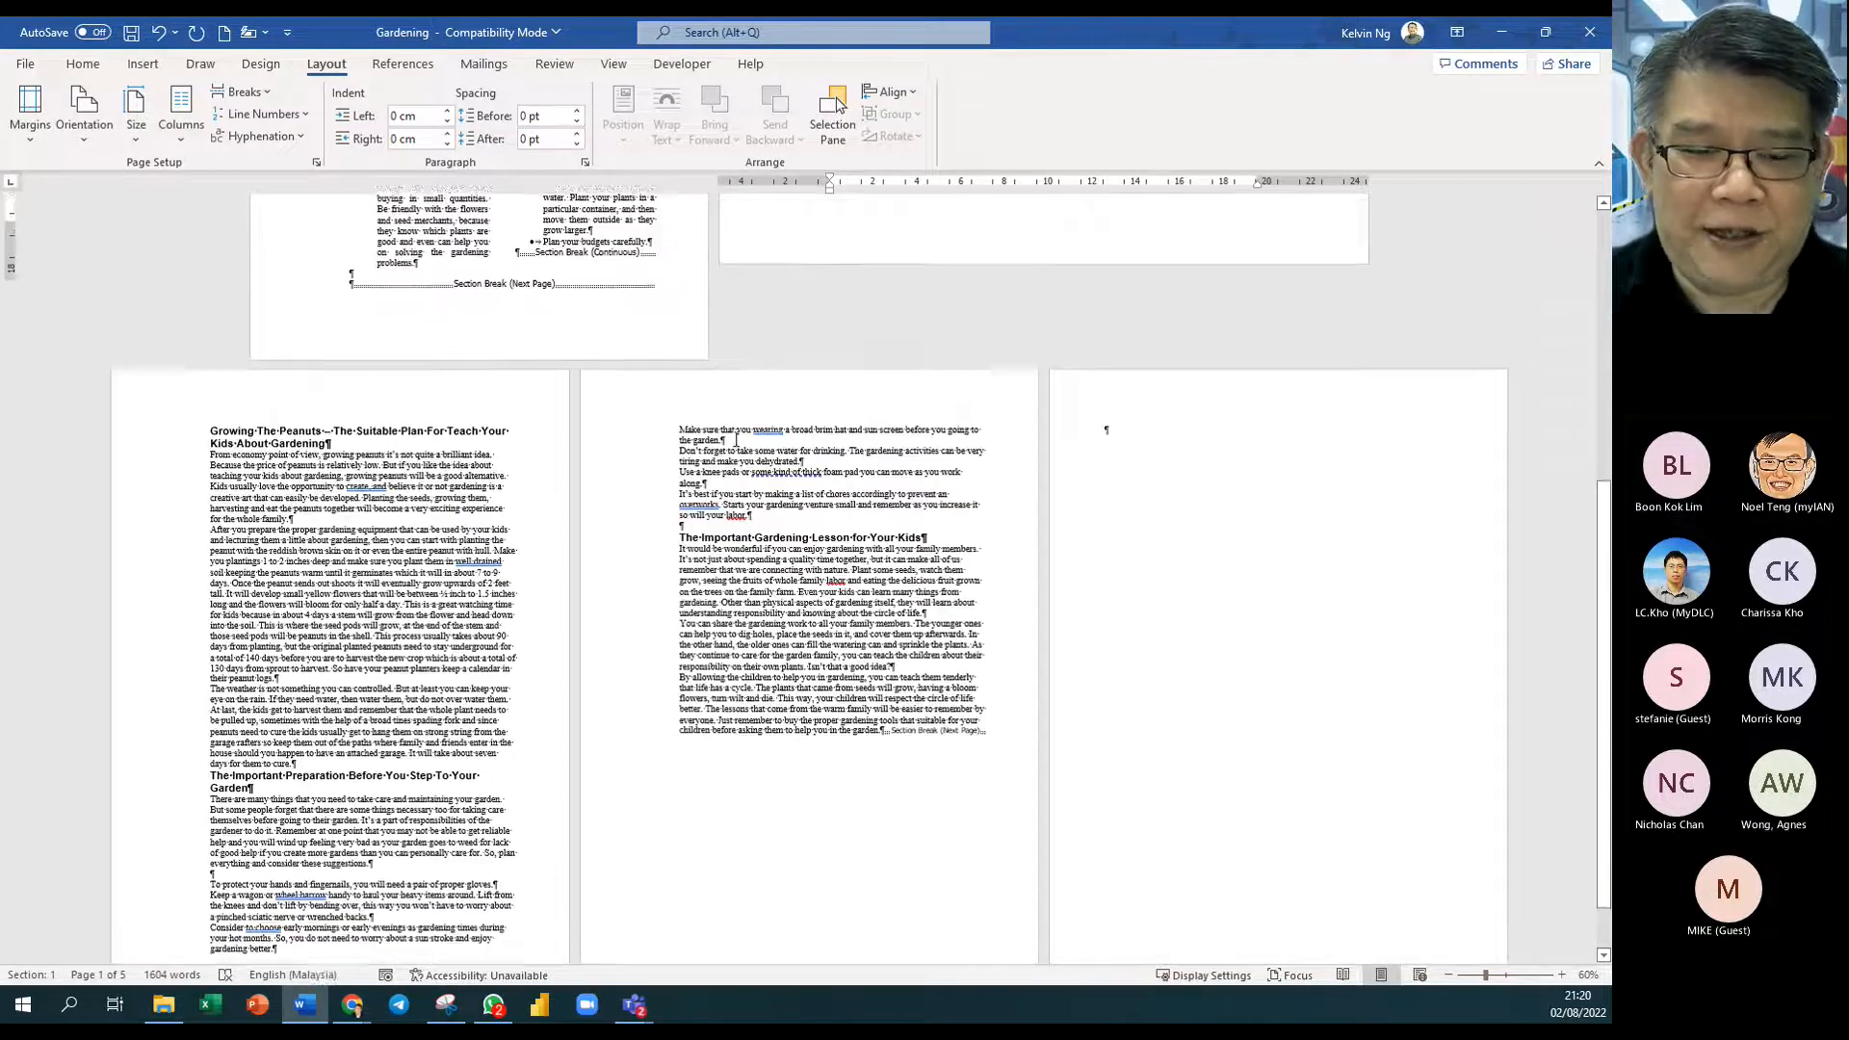
pyautogui.scroll(-1, 735, 438)
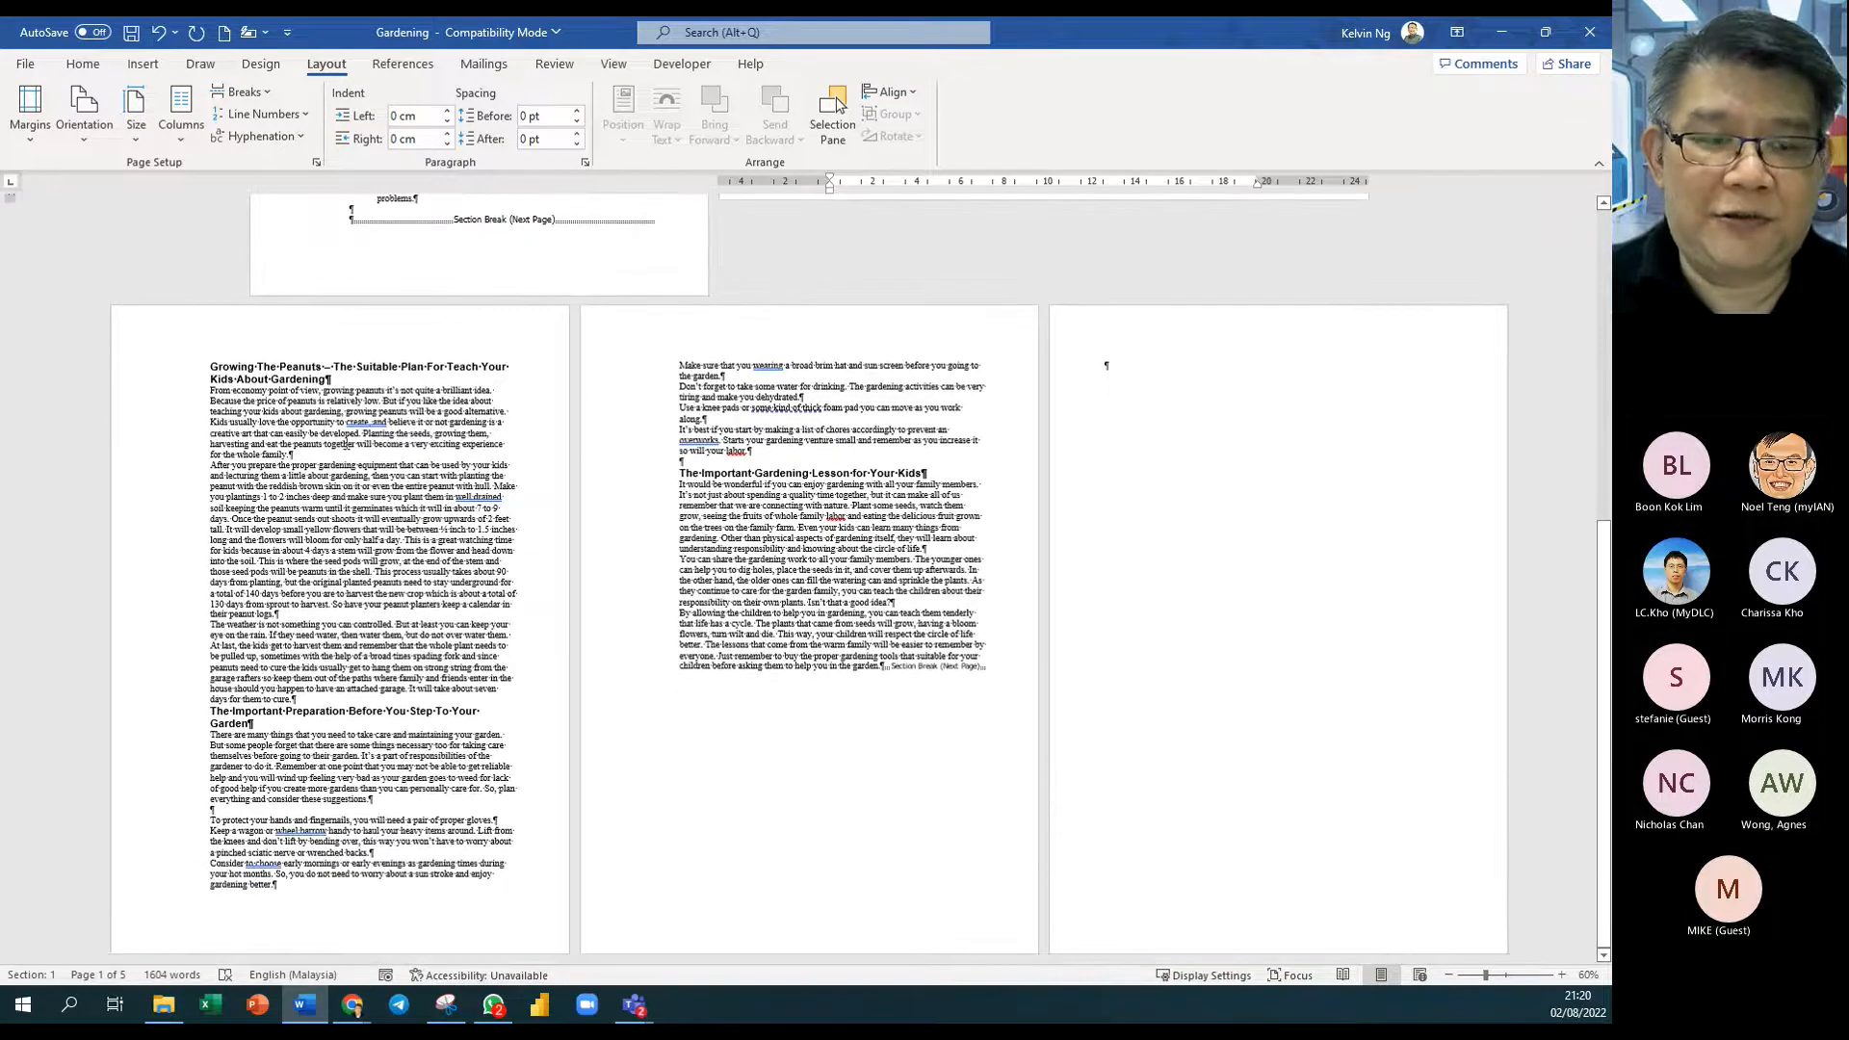
pyautogui.scroll(10, 714, 448)
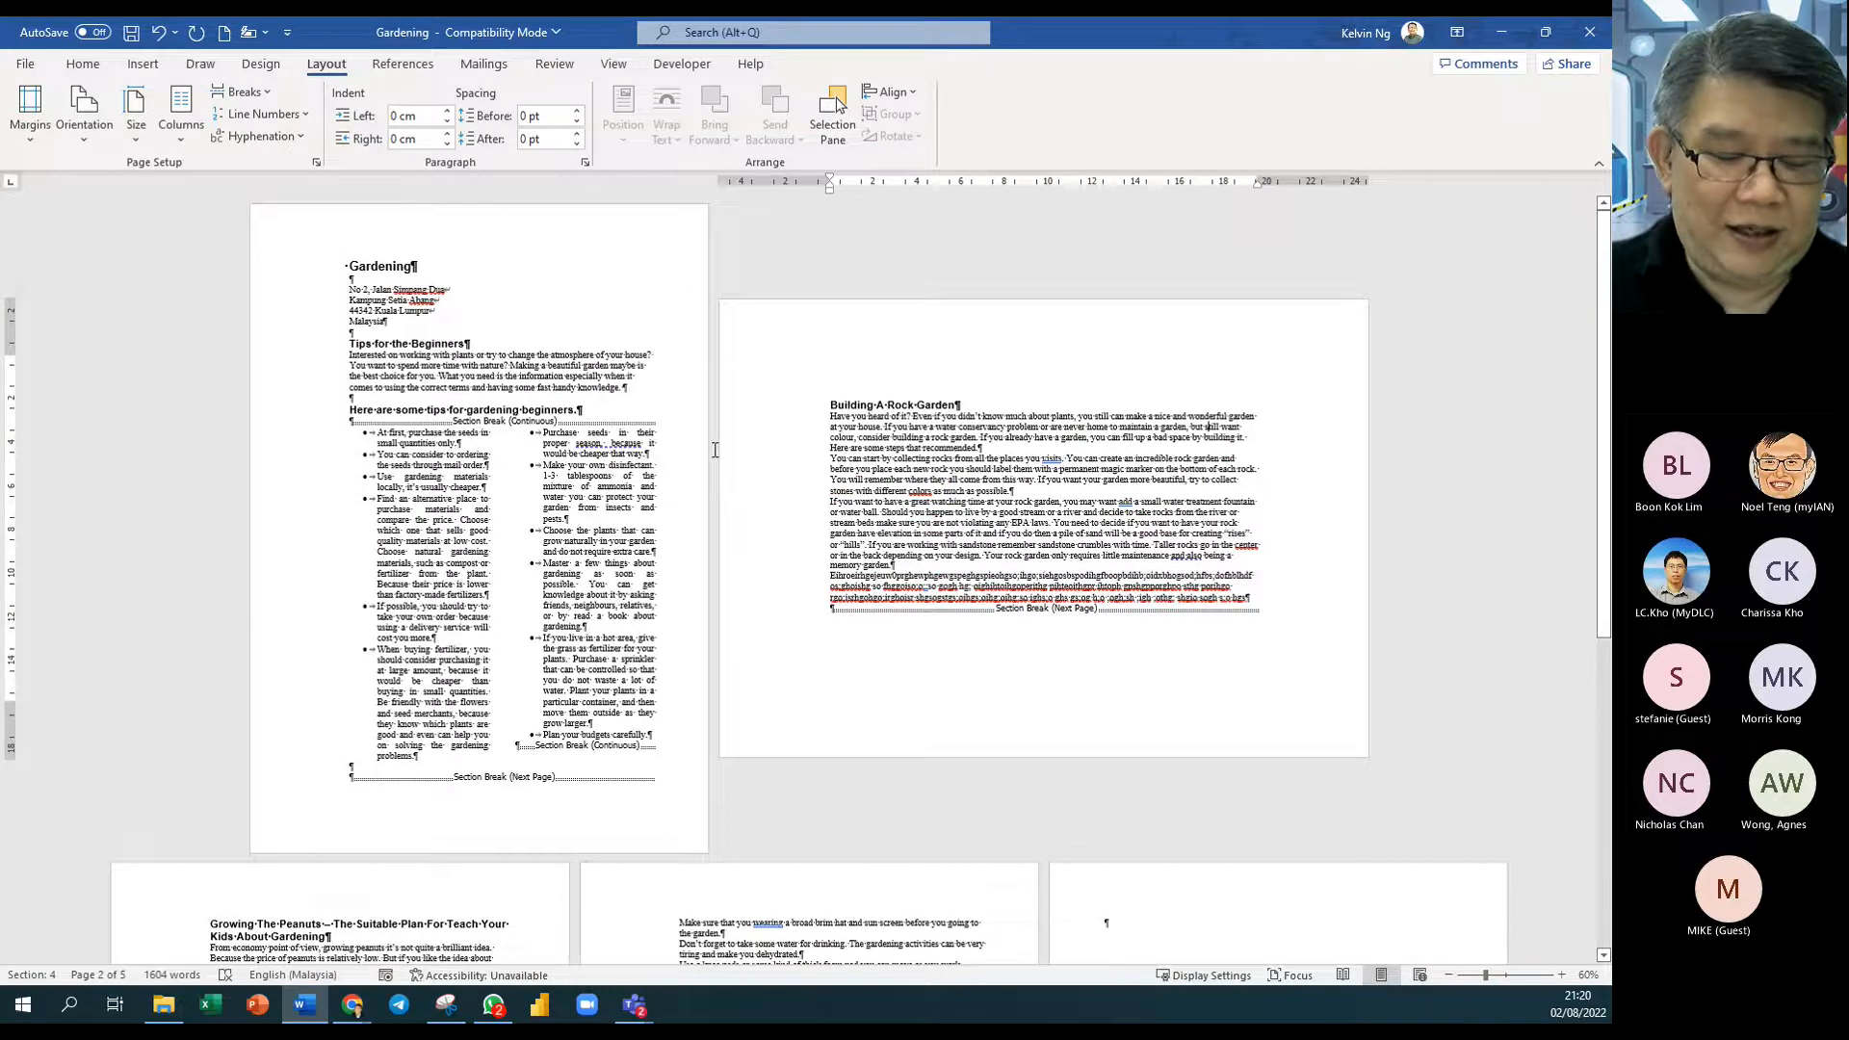
pyautogui.scroll(6, 396, 361)
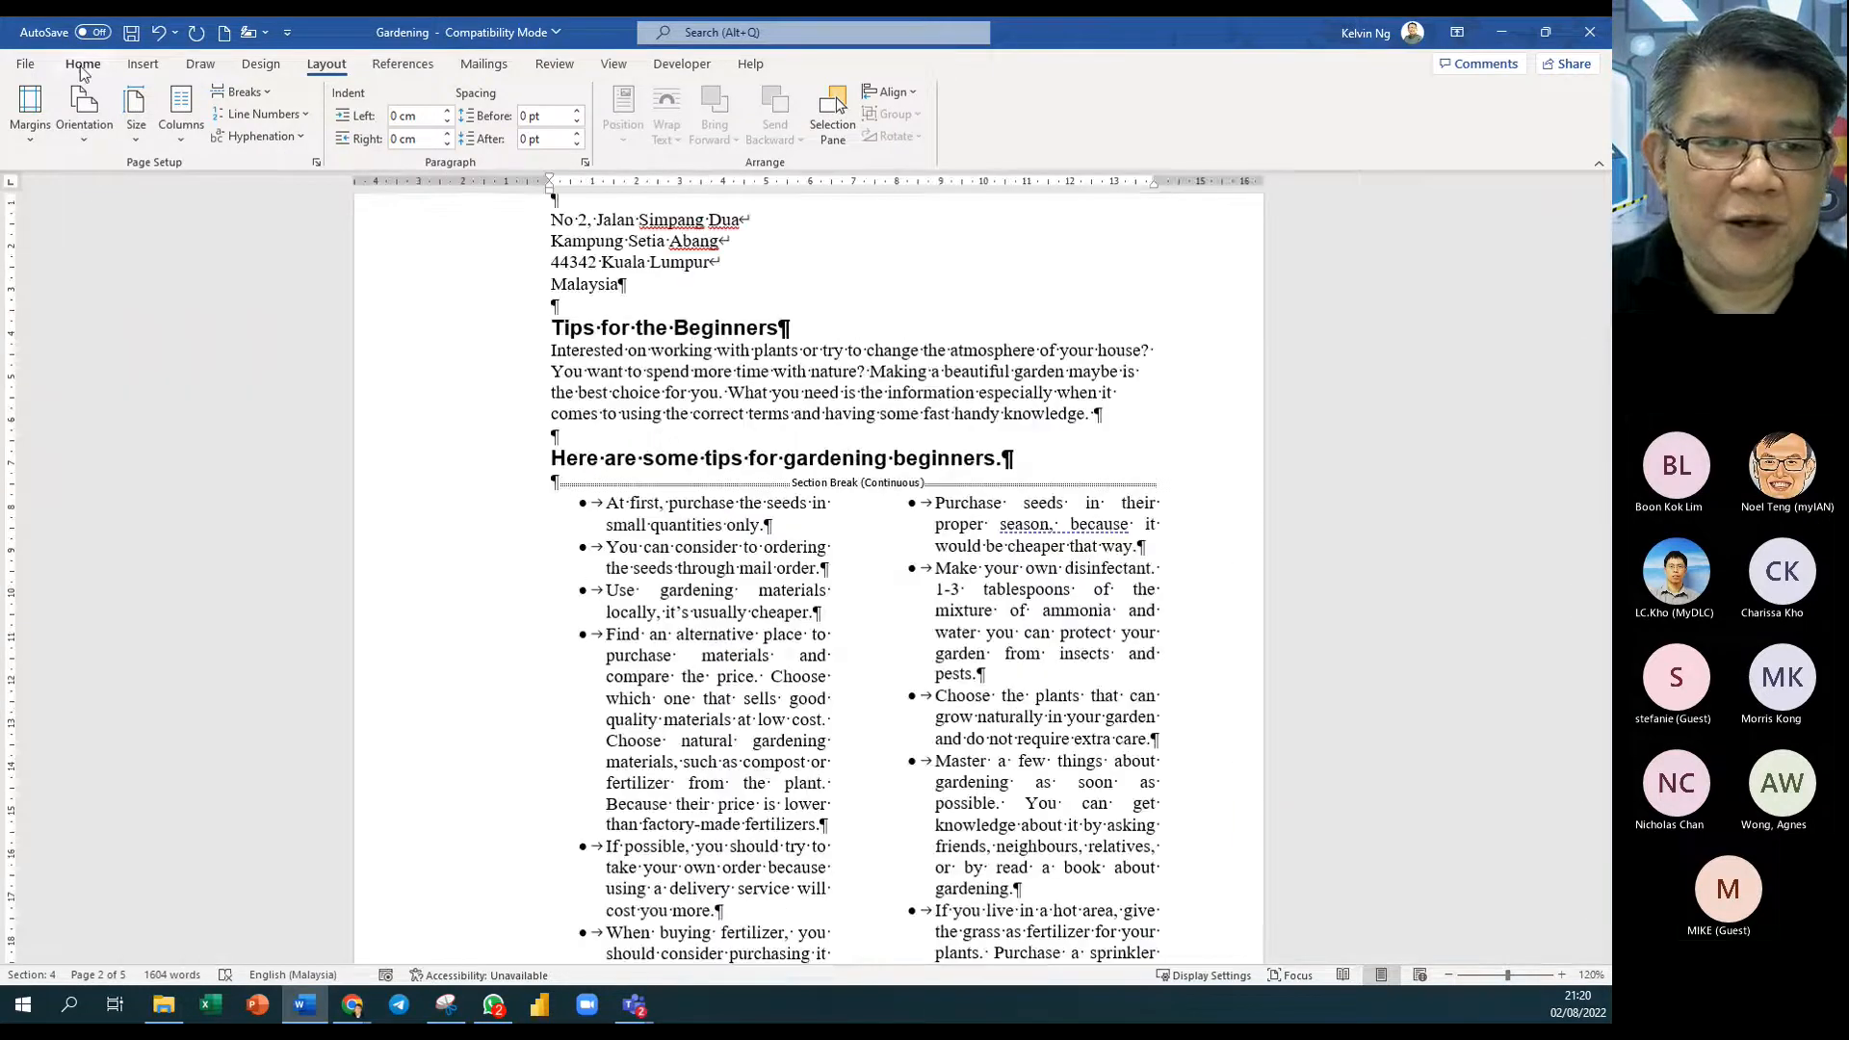
pyautogui.click(81, 67)
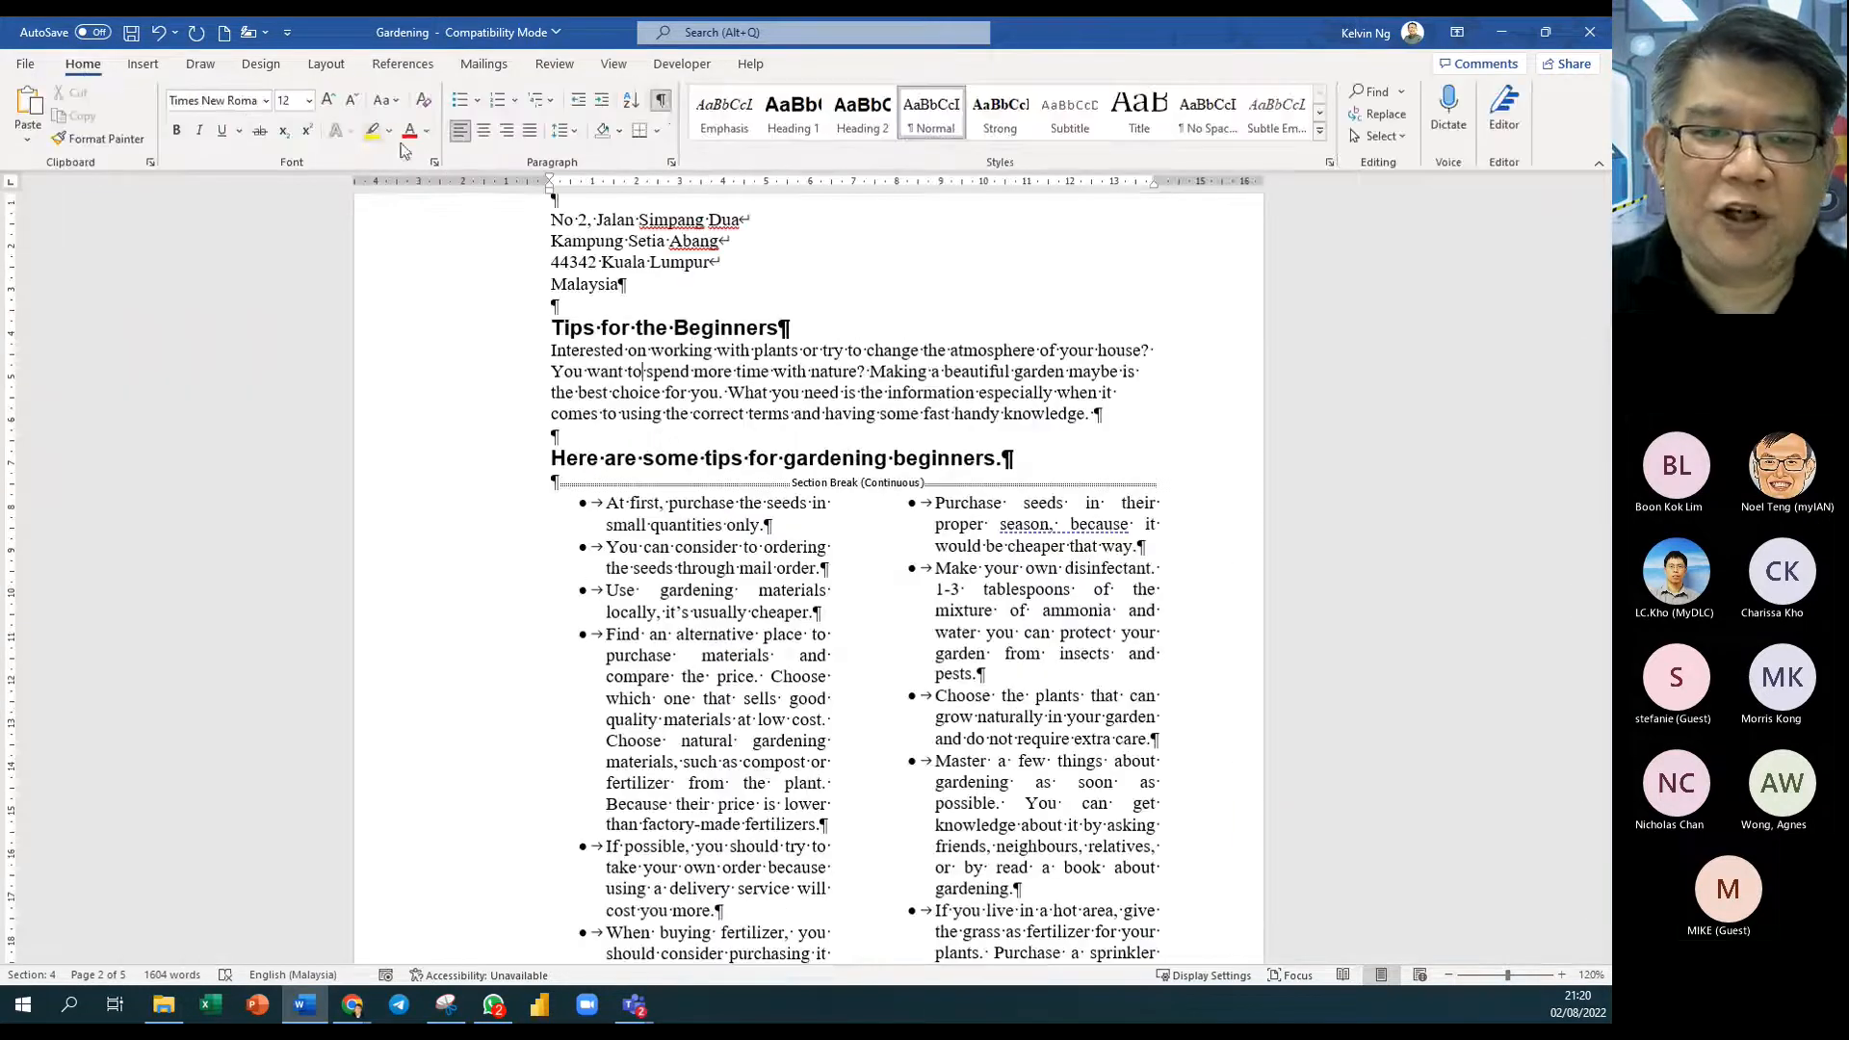
pyautogui.click(663, 102)
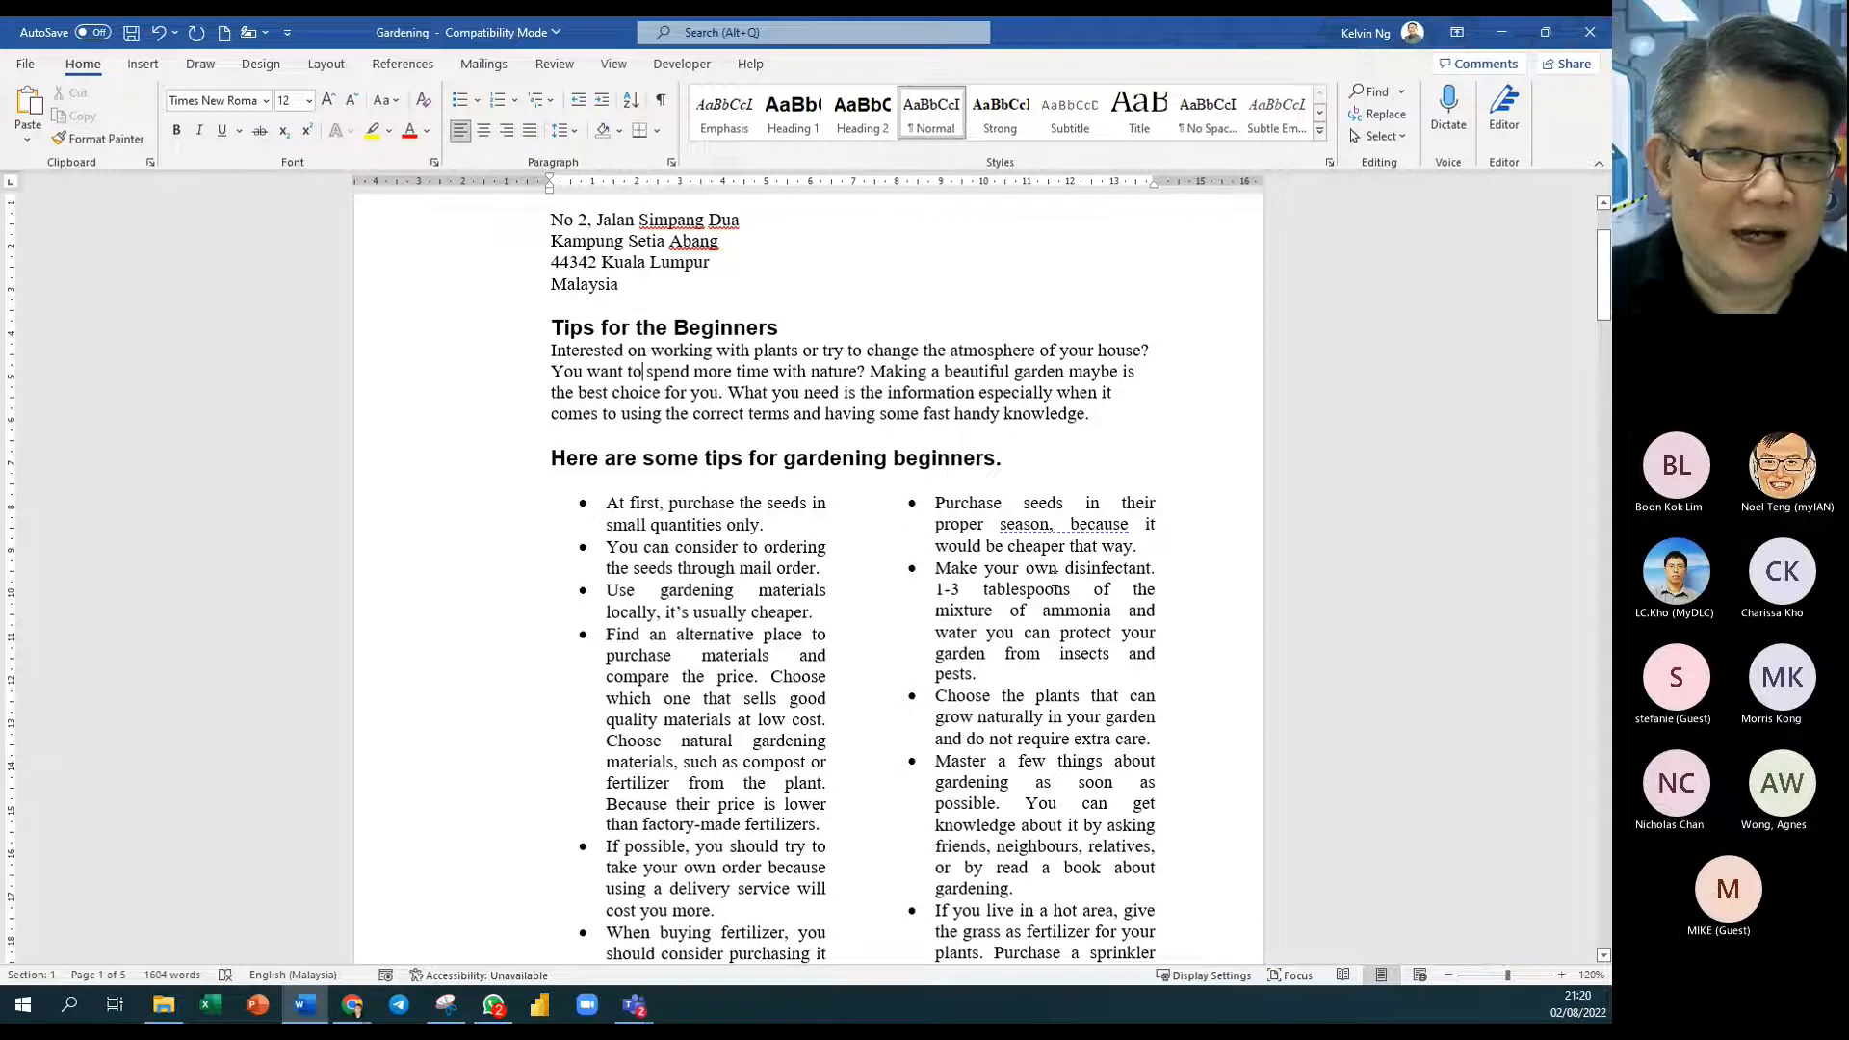
pyautogui.click(1119, 414)
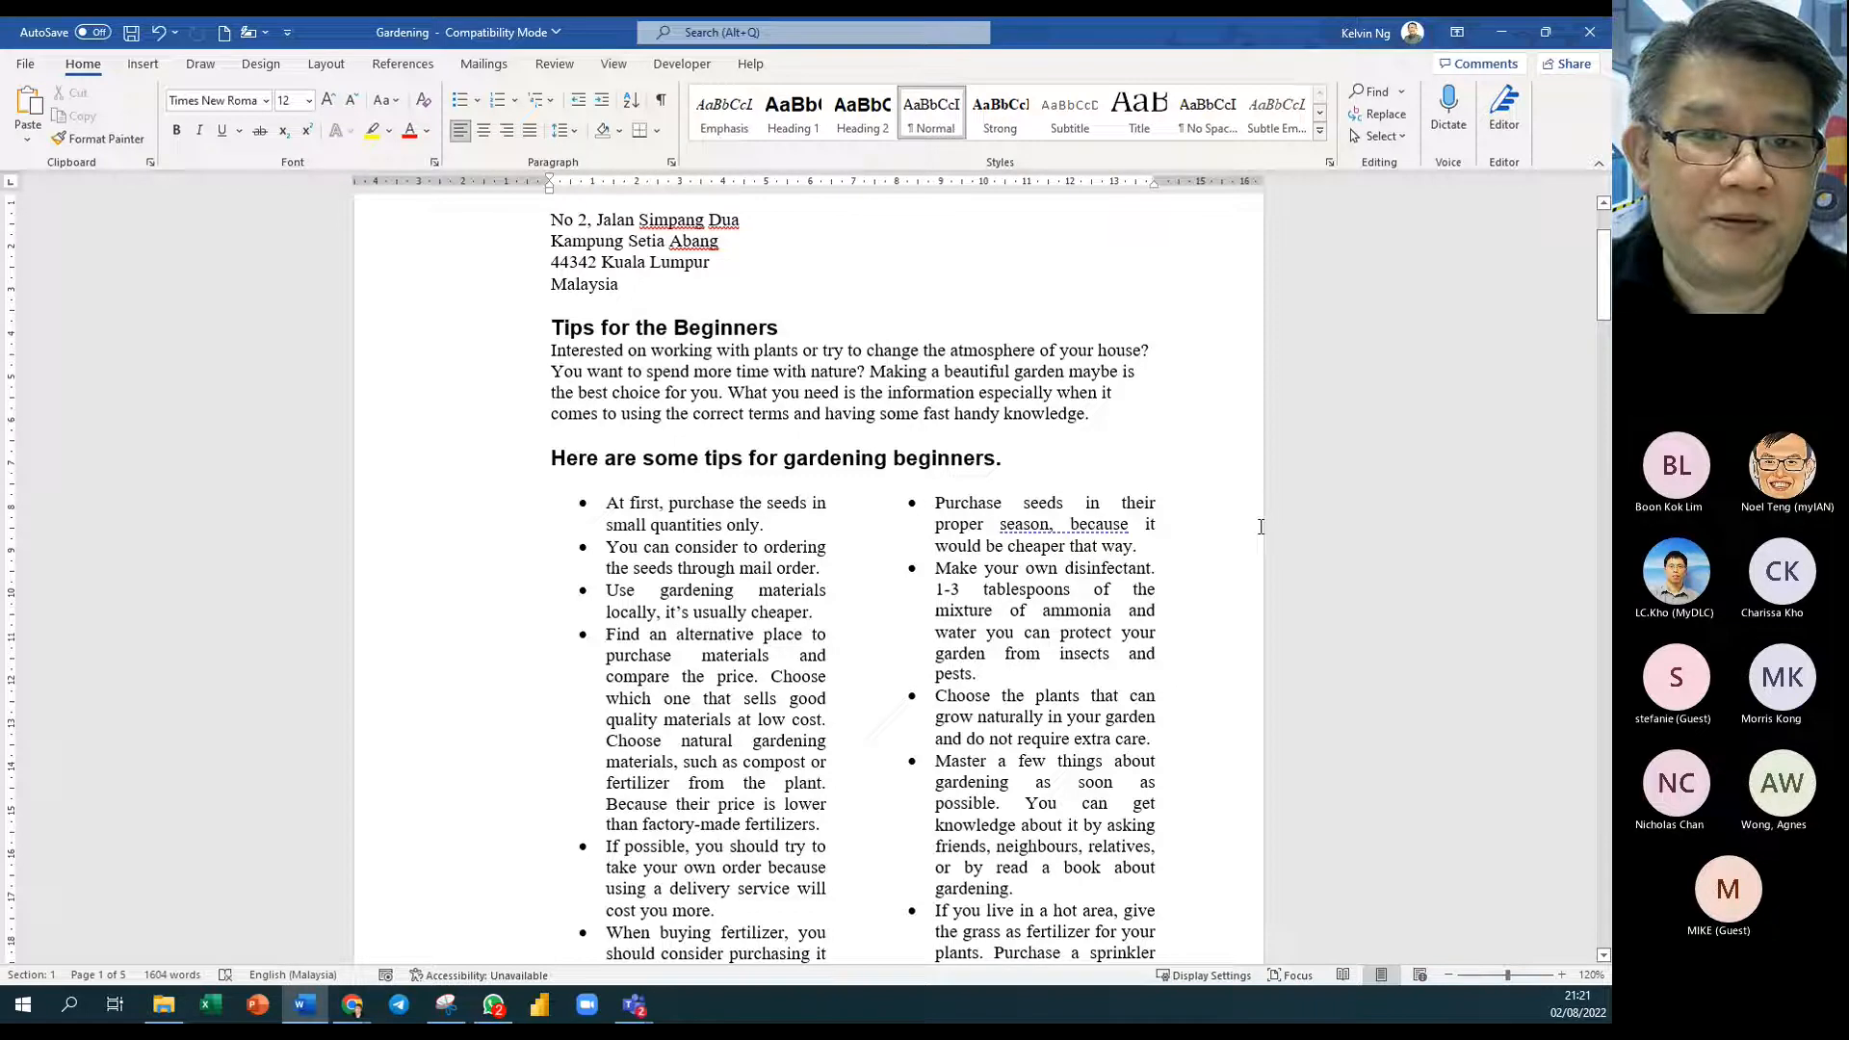
# Step: Show the formatting marks and remove the bullets from the two-column list of gardening tips
pyautogui.click(662, 101)
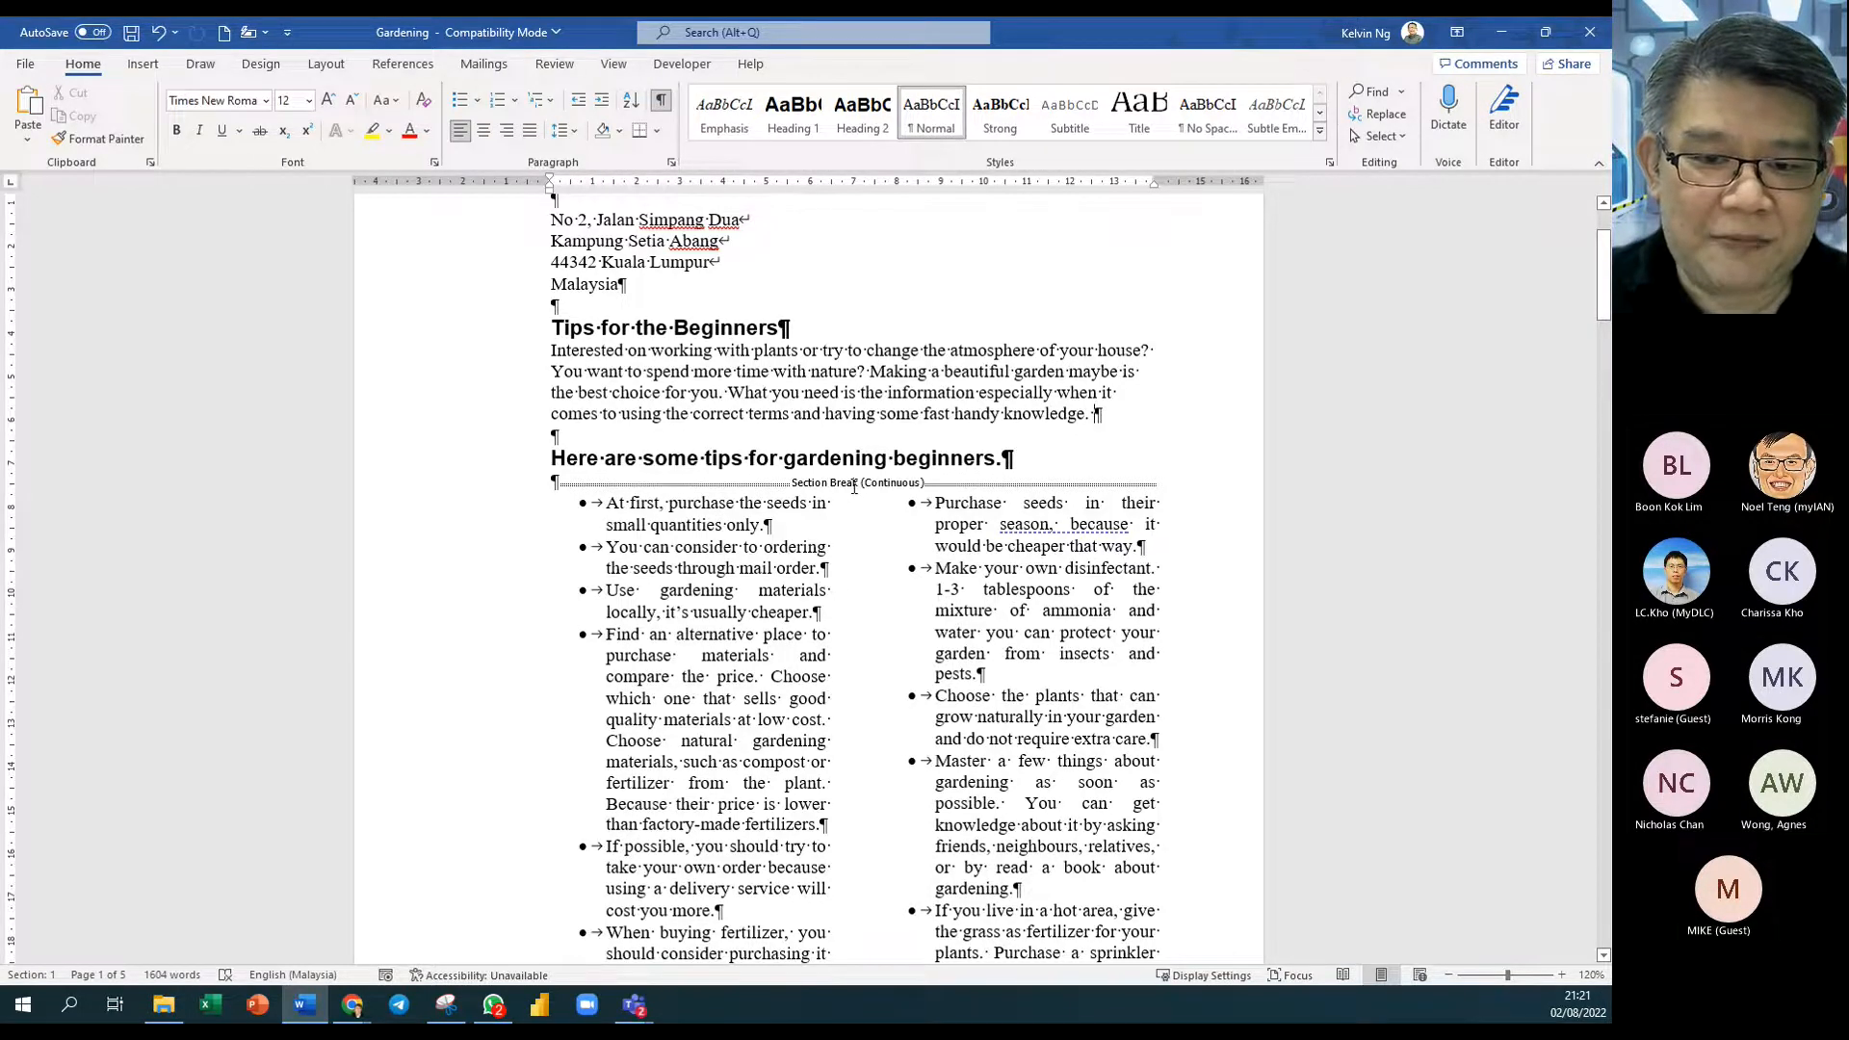
pyautogui.scroll(-8, 893, 618)
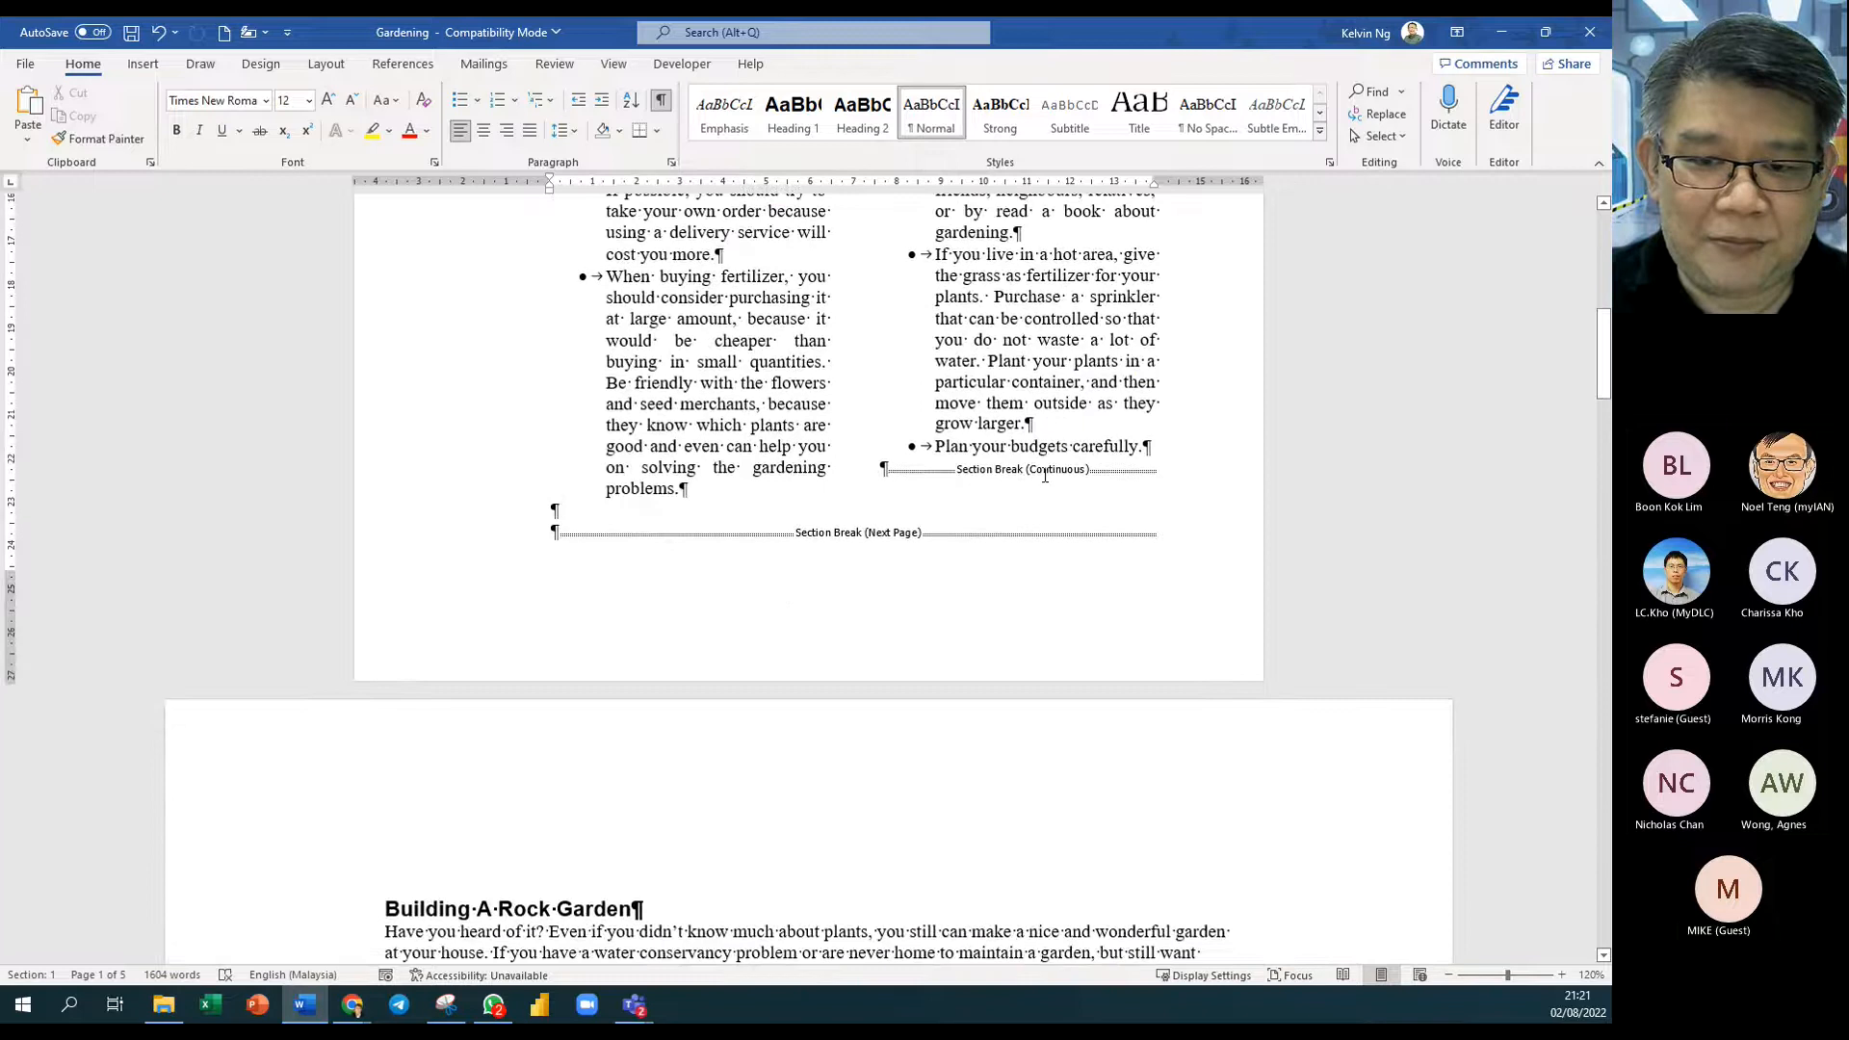
pyautogui.click(738, 318)
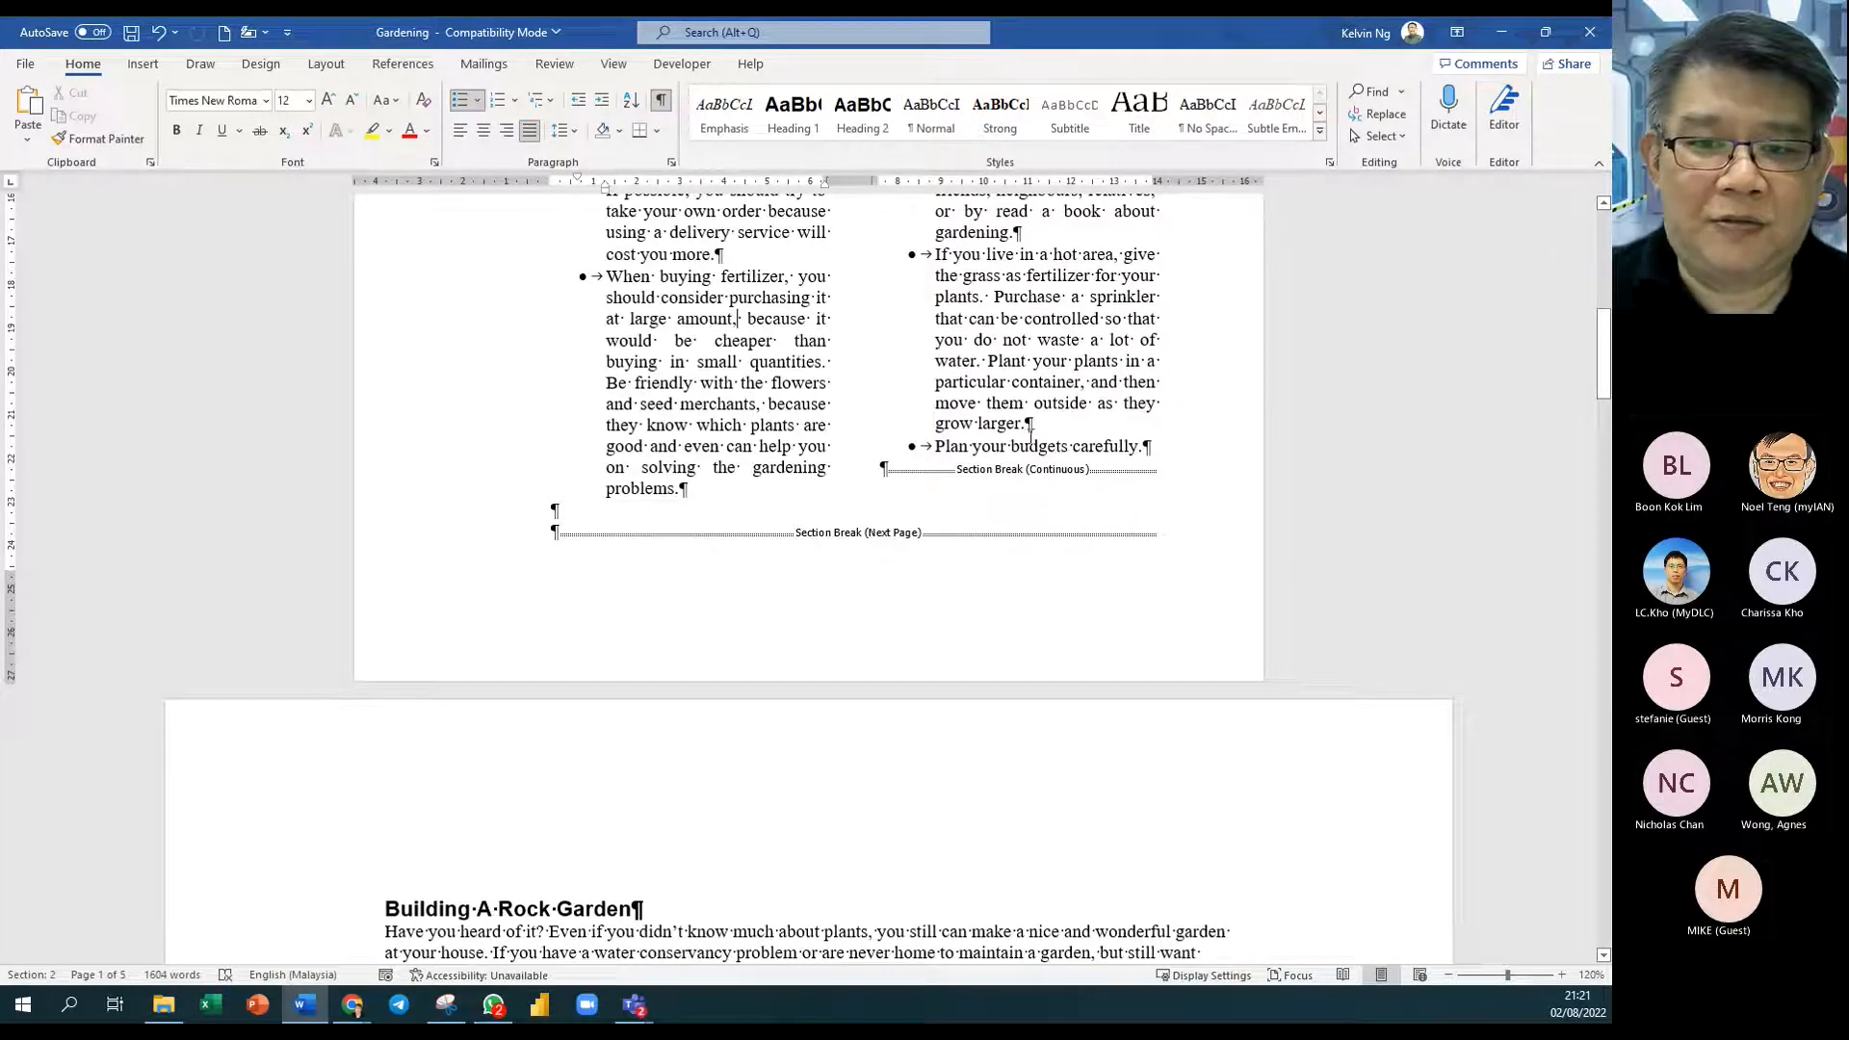
pyautogui.moveTo(1073, 446); pyautogui.dragTo(671, 631)
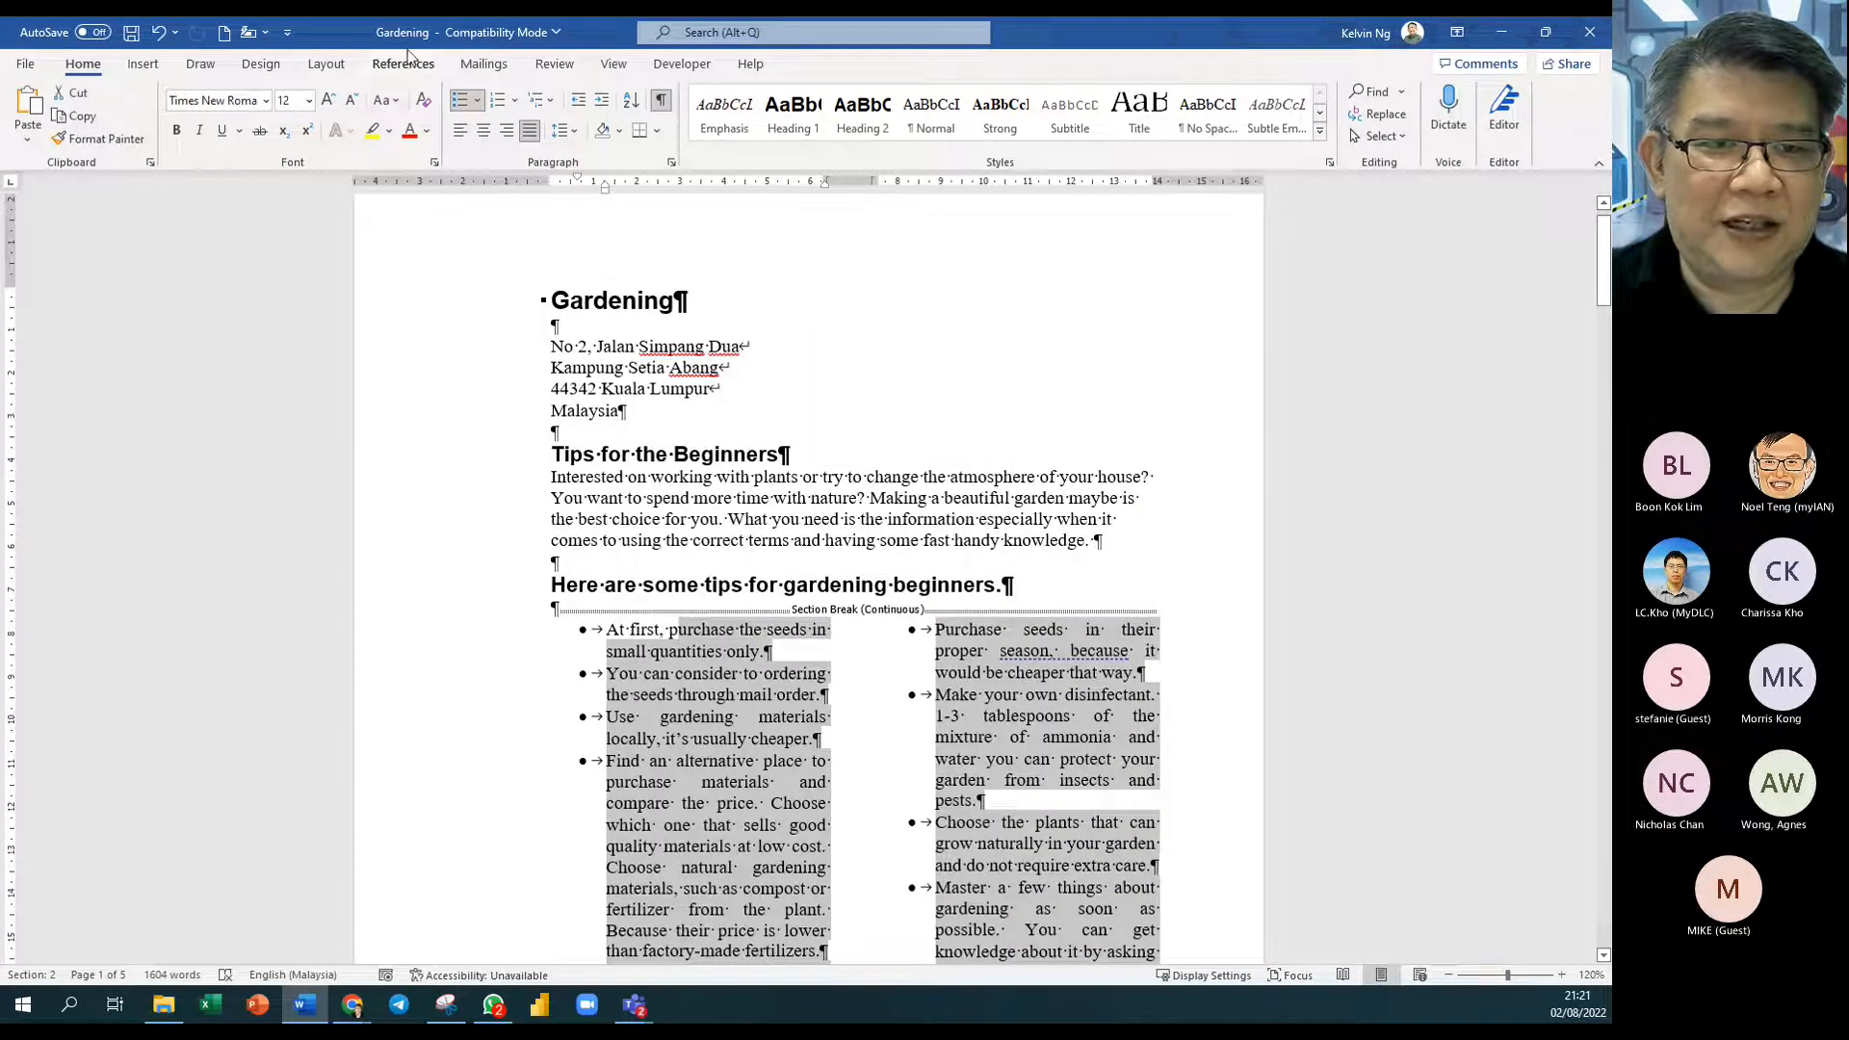
pyautogui.click(460, 102)
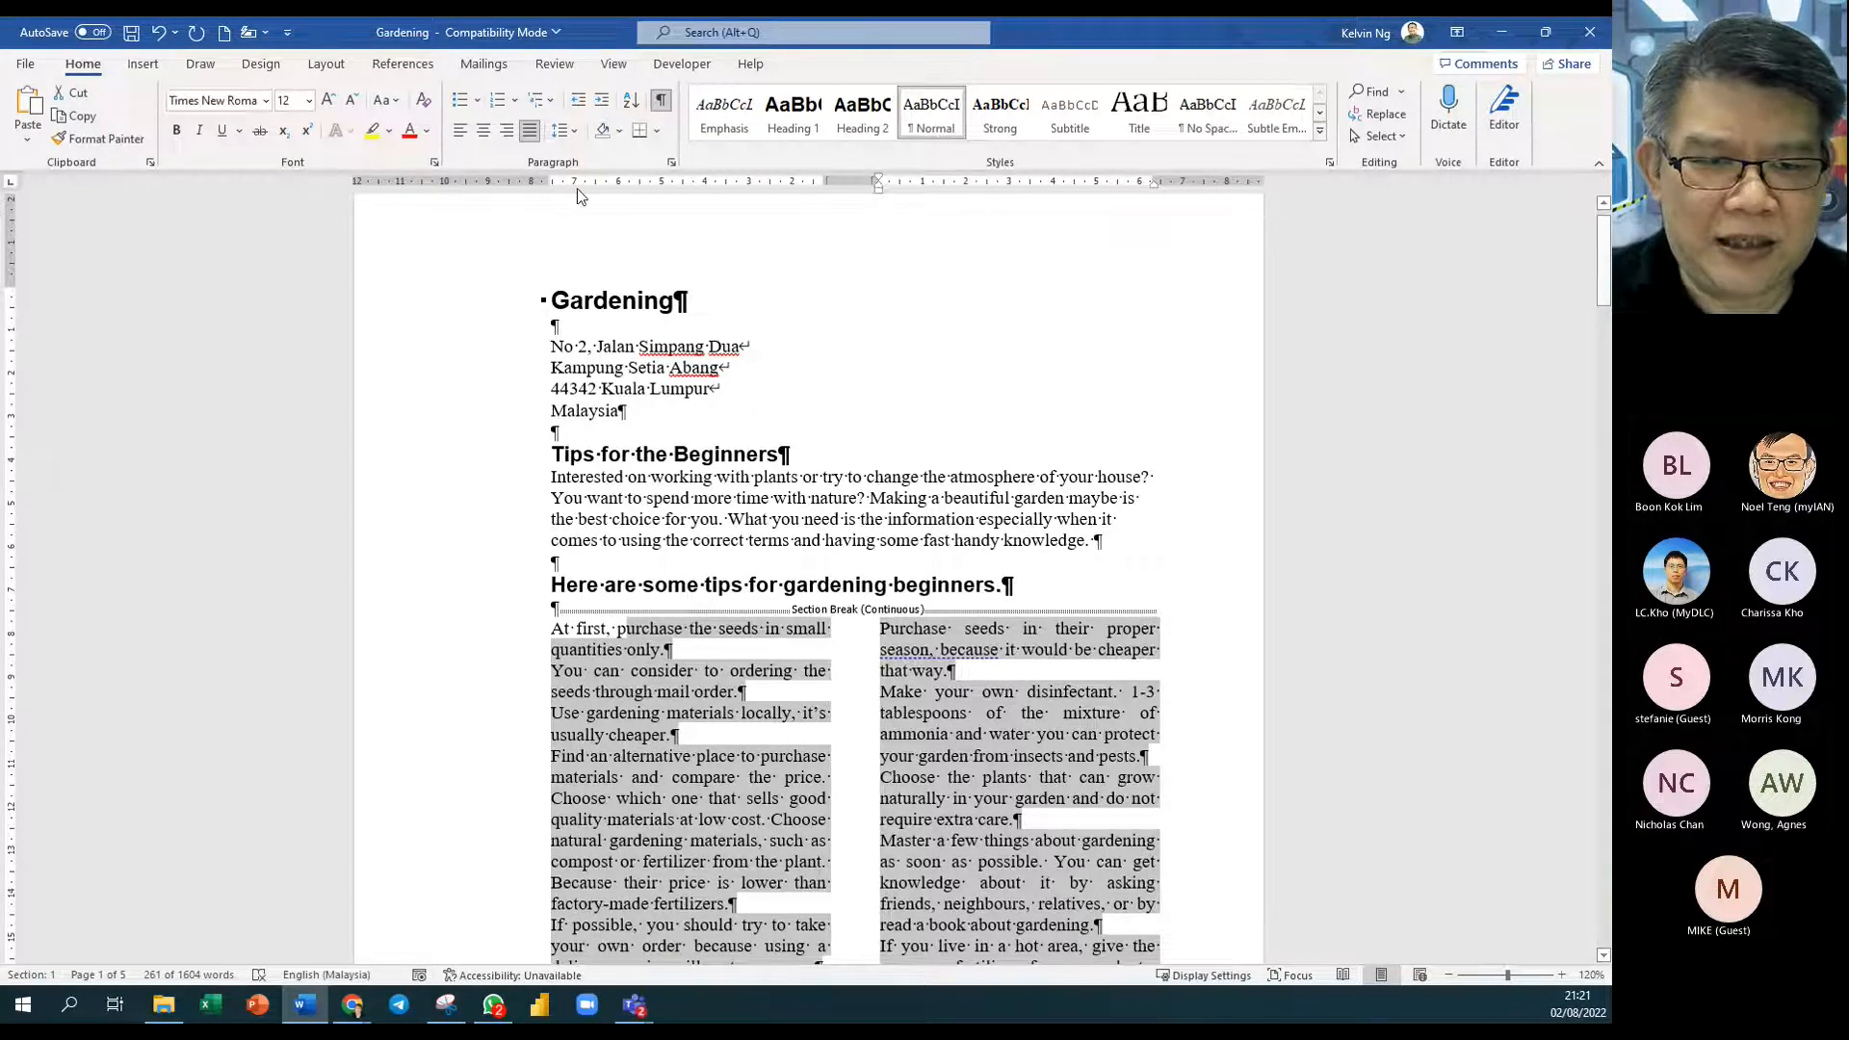
# Step: Give all the paragraphs in the two-column tips section a first-line indent of about 0.5 cm
pyautogui.click(638, 646)
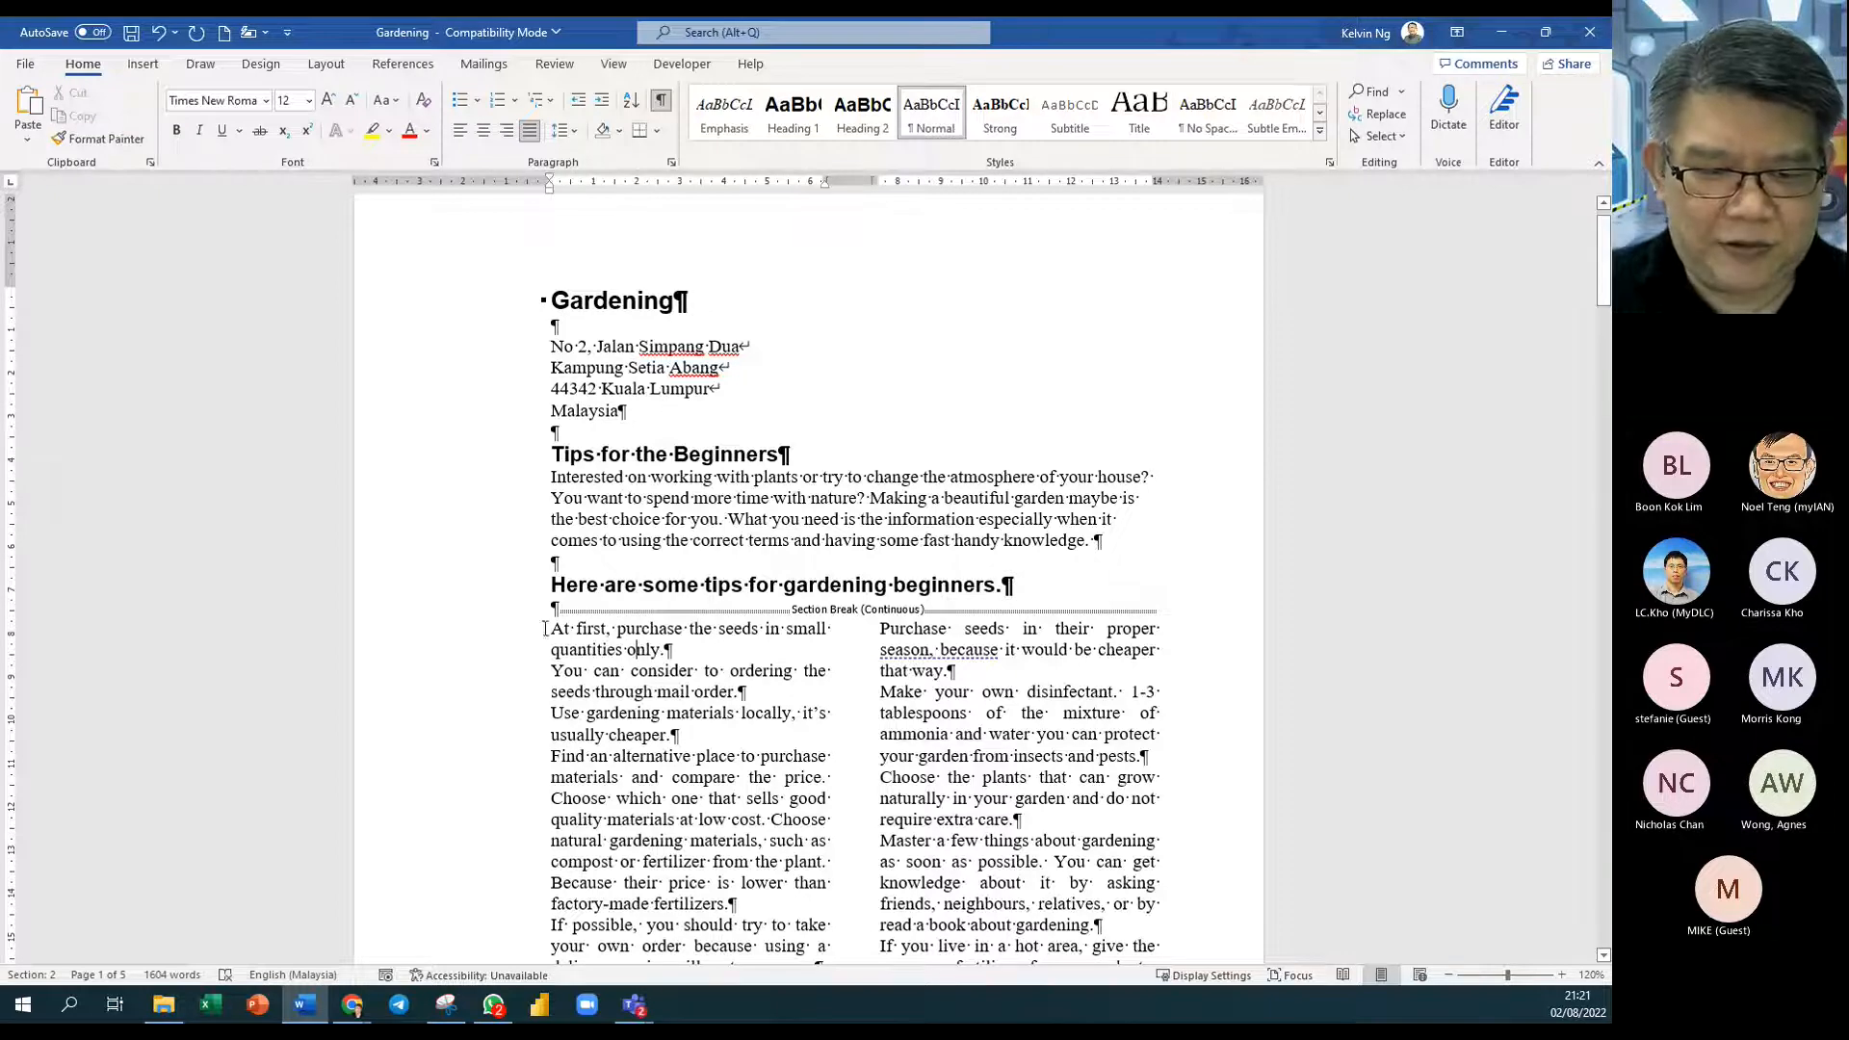
pyautogui.moveTo(550, 628); pyautogui.dragTo(1102, 703)
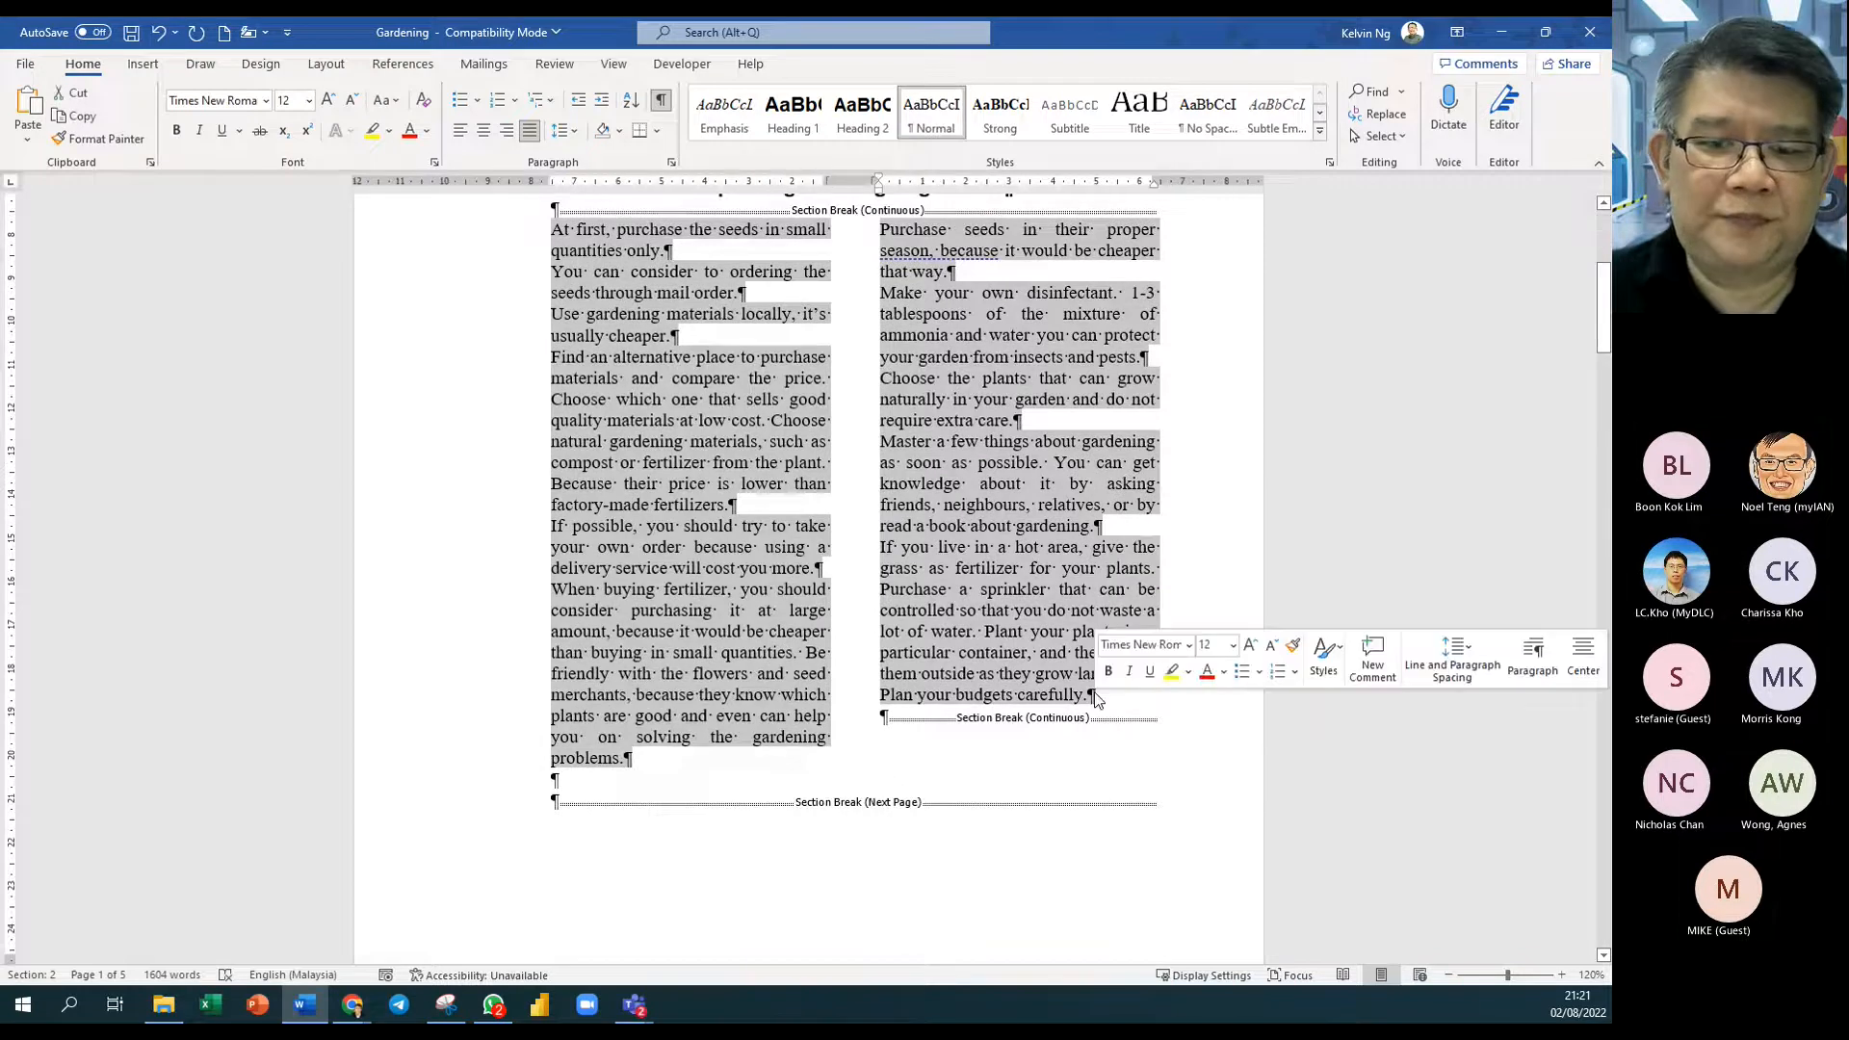
pyautogui.scroll(6, 780, 423)
pyautogui.scroll(1, 780, 423)
pyautogui.moveTo(880, 185); pyautogui.dragTo(904, 185)
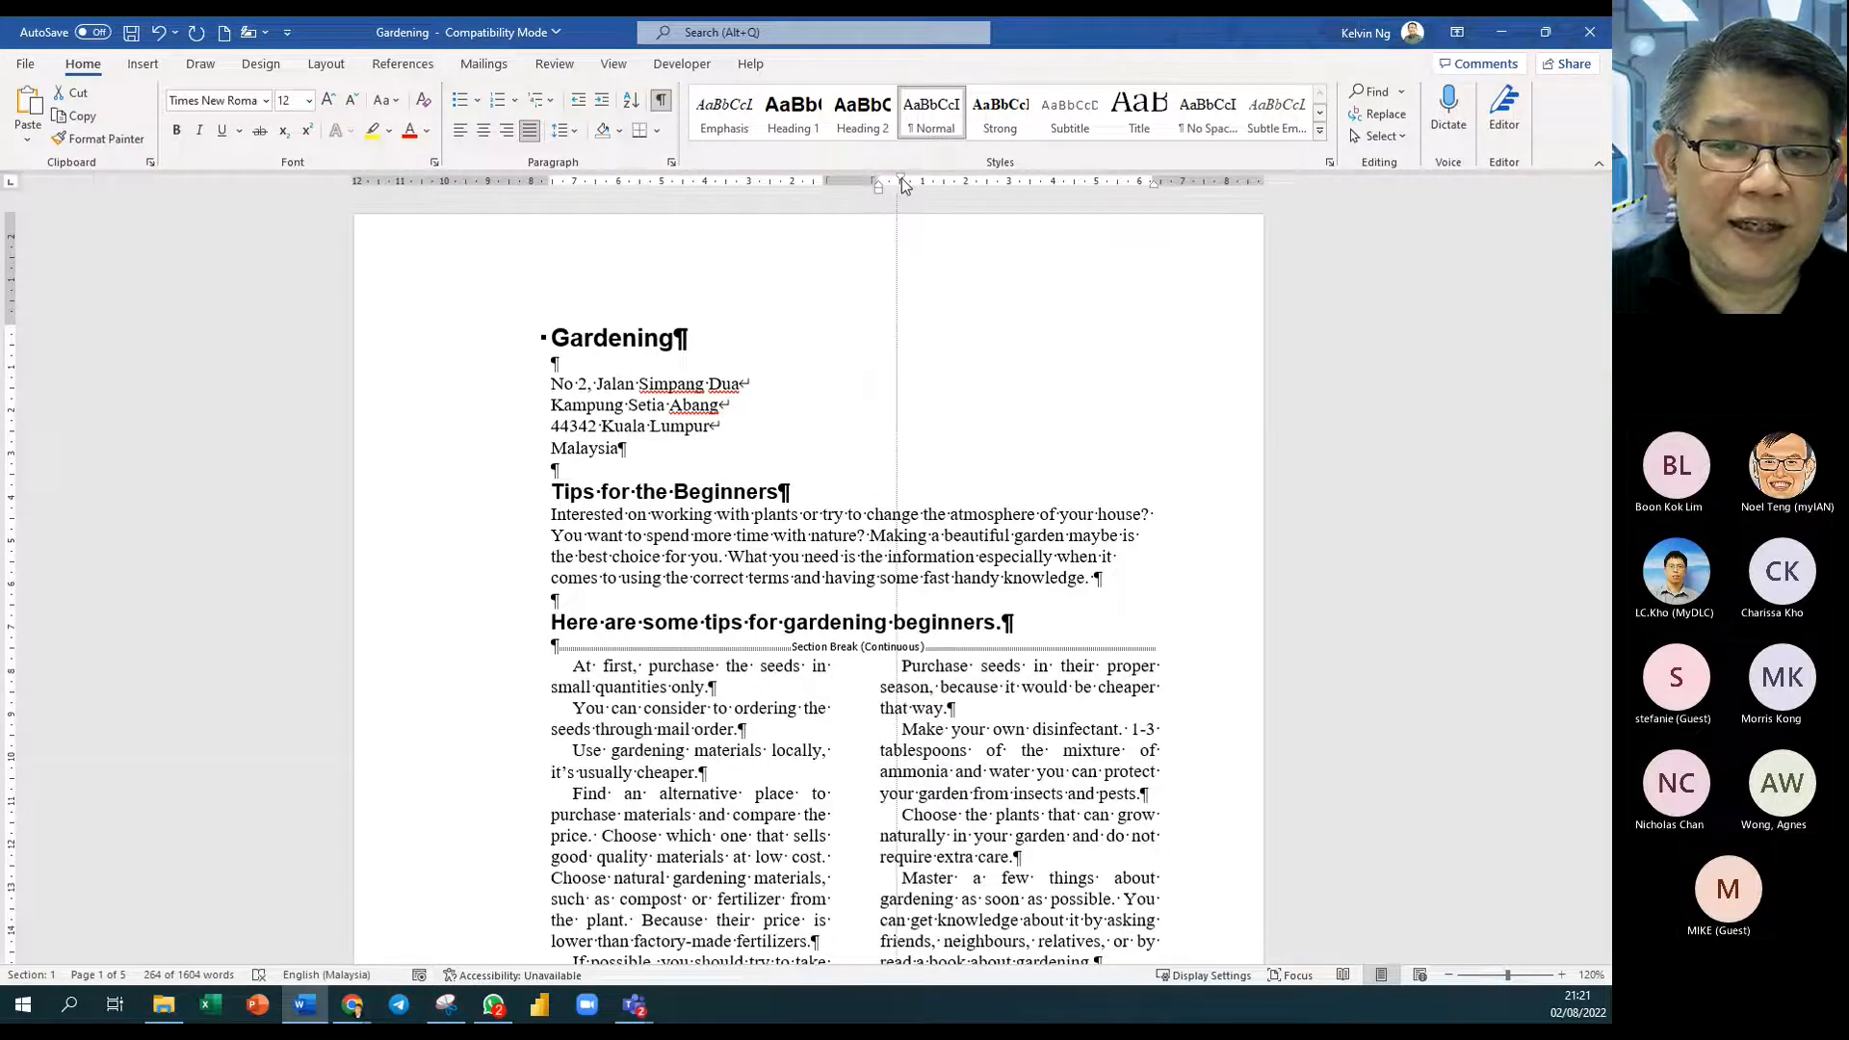
pyautogui.moveTo(906, 184); pyautogui.dragTo(906, 185)
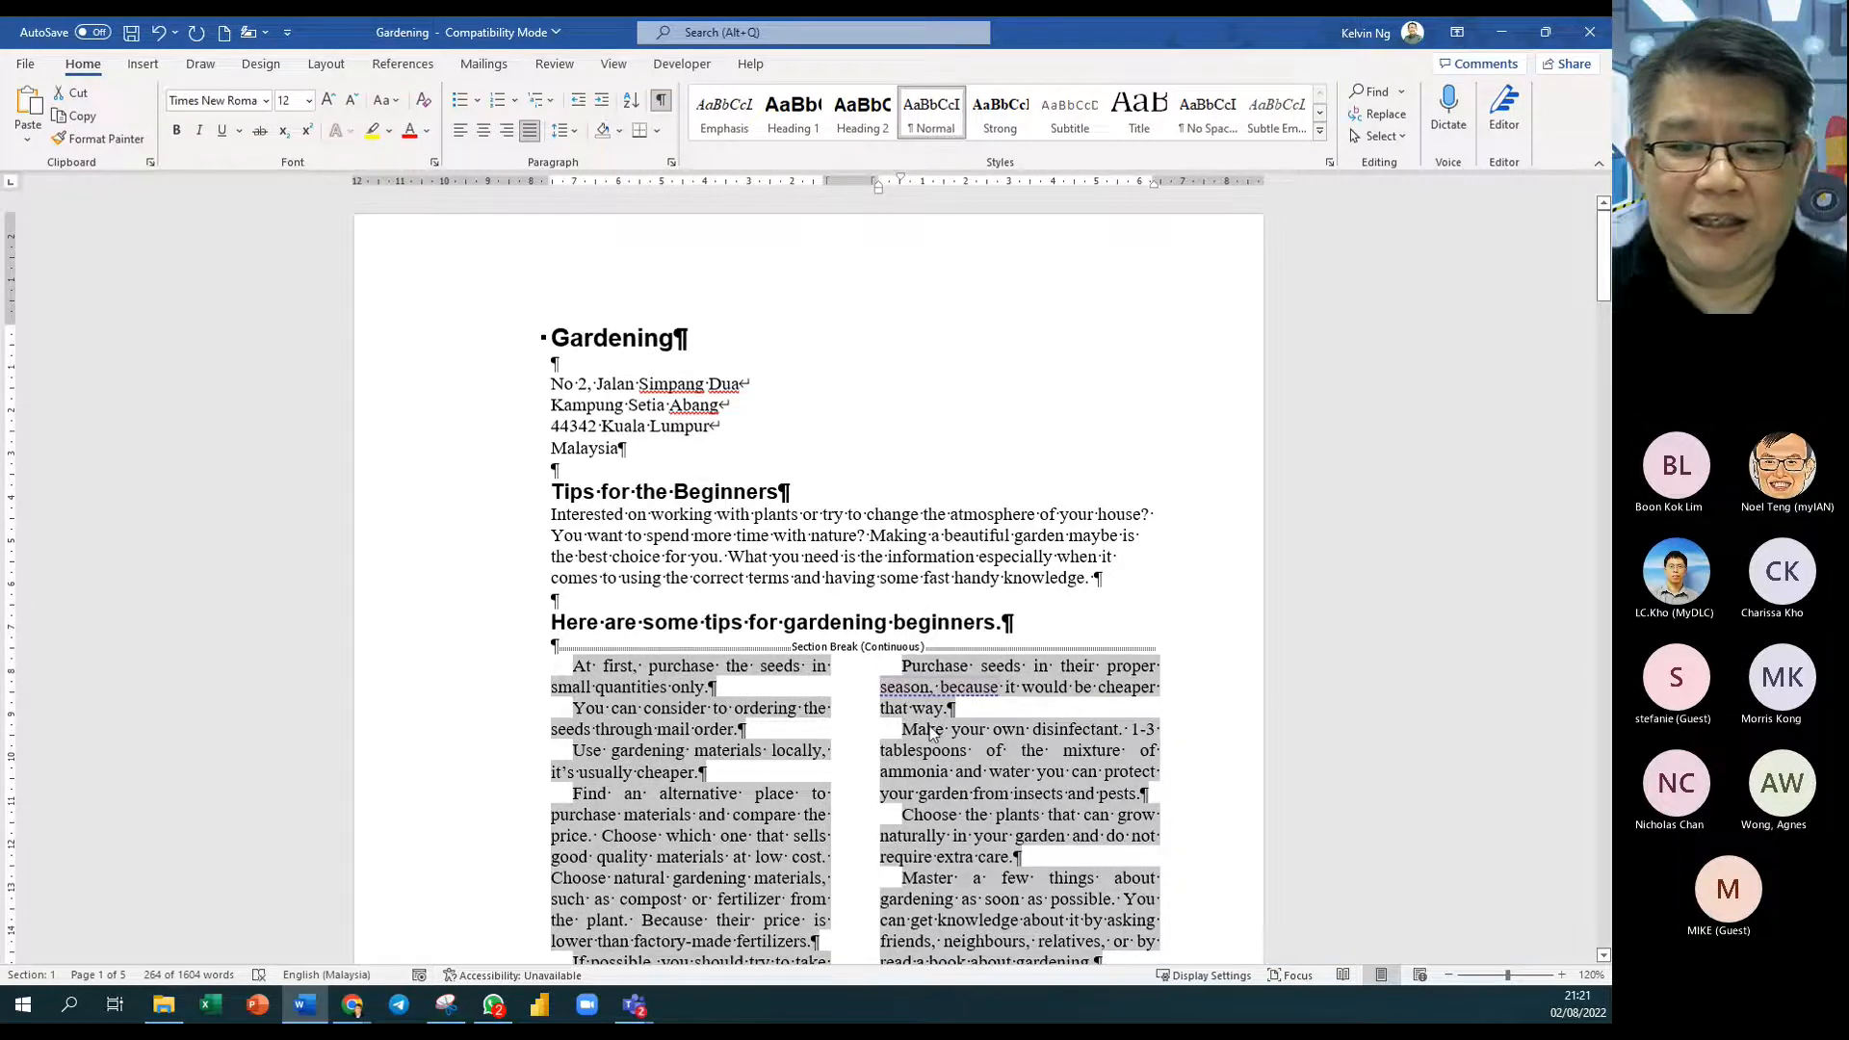
pyautogui.scroll(-3, 934, 732)
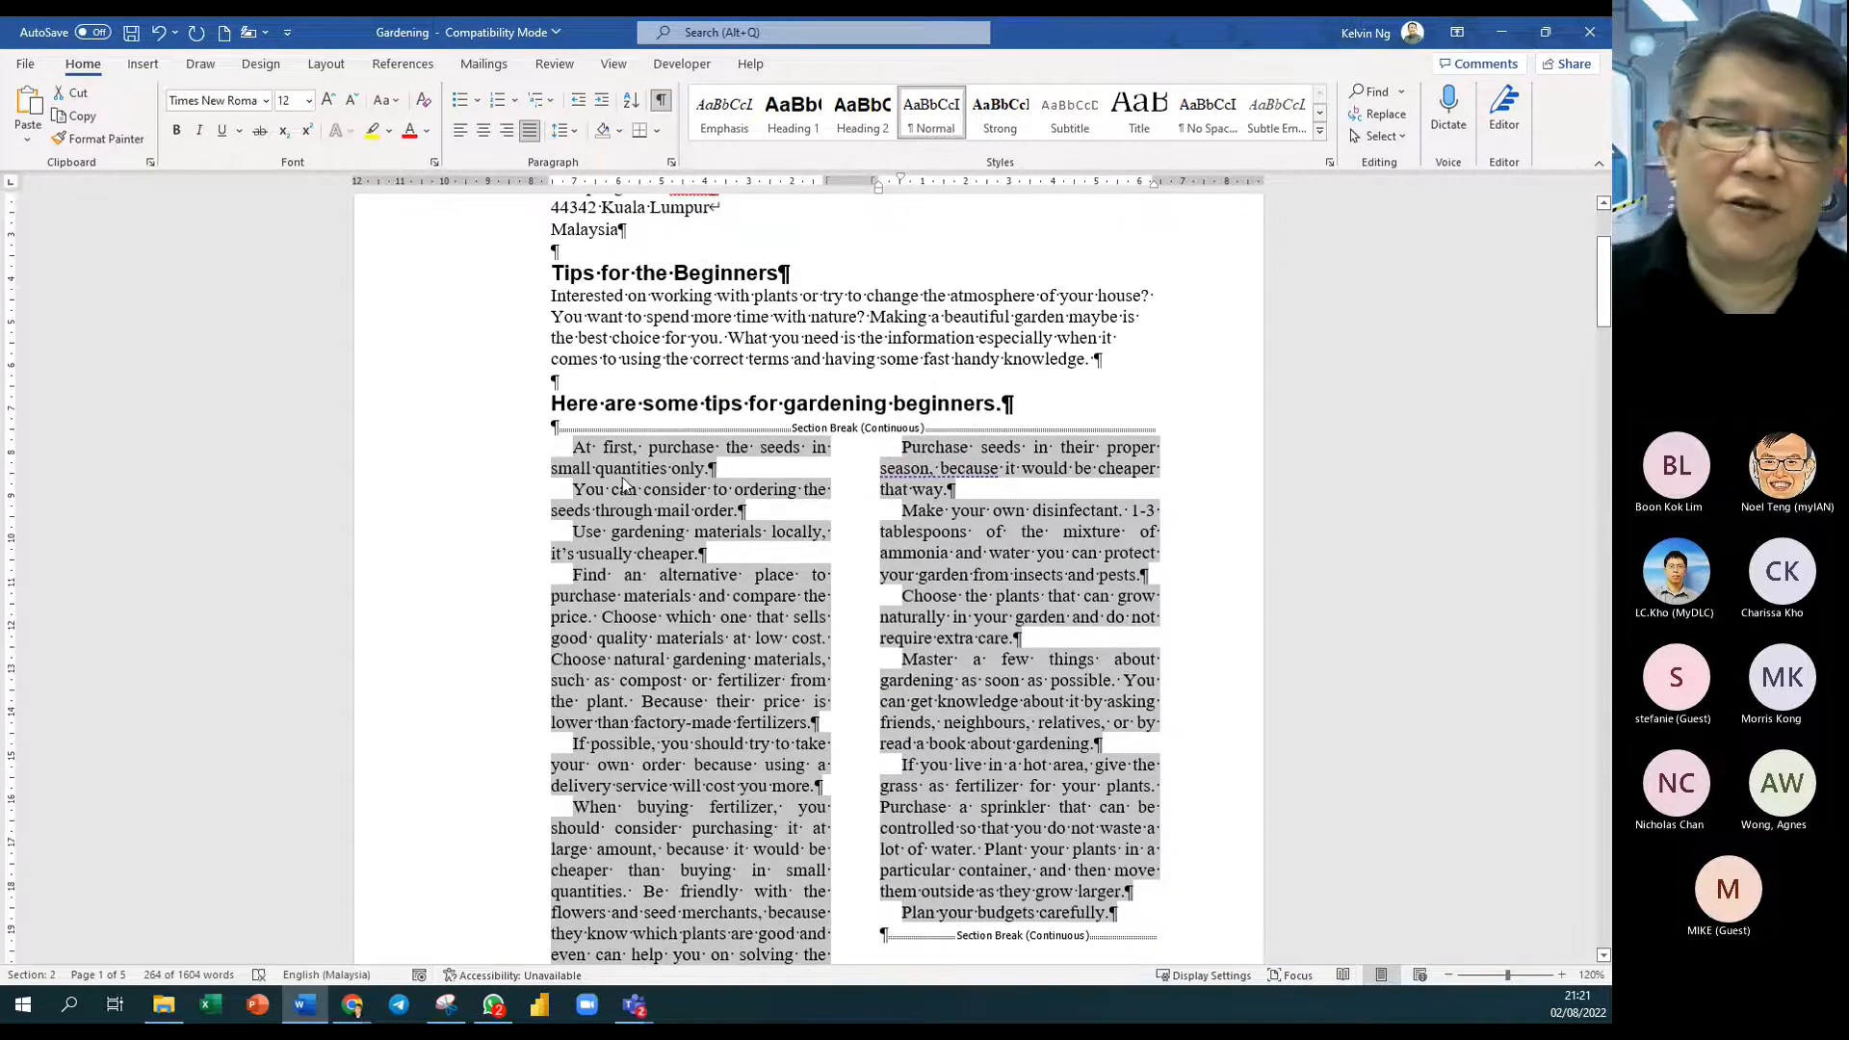
pyautogui.click(658, 616)
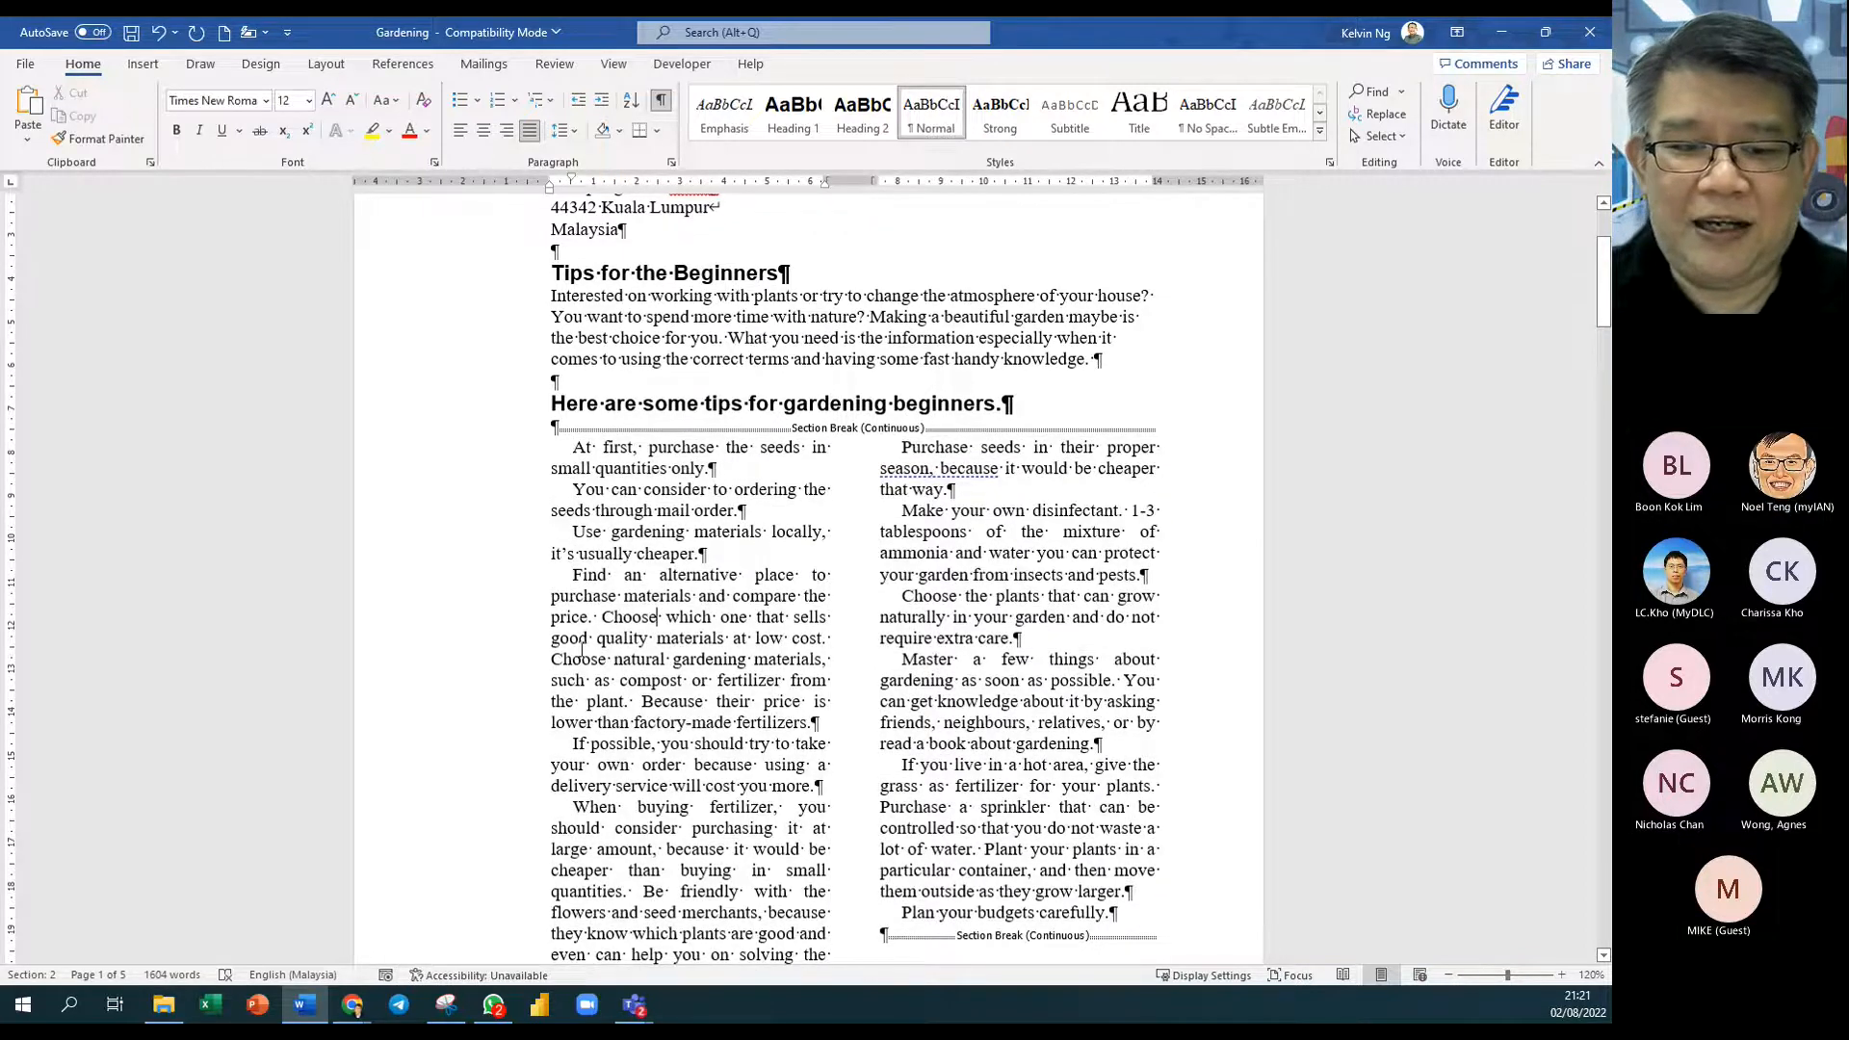
pyautogui.scroll(-2, 582, 650)
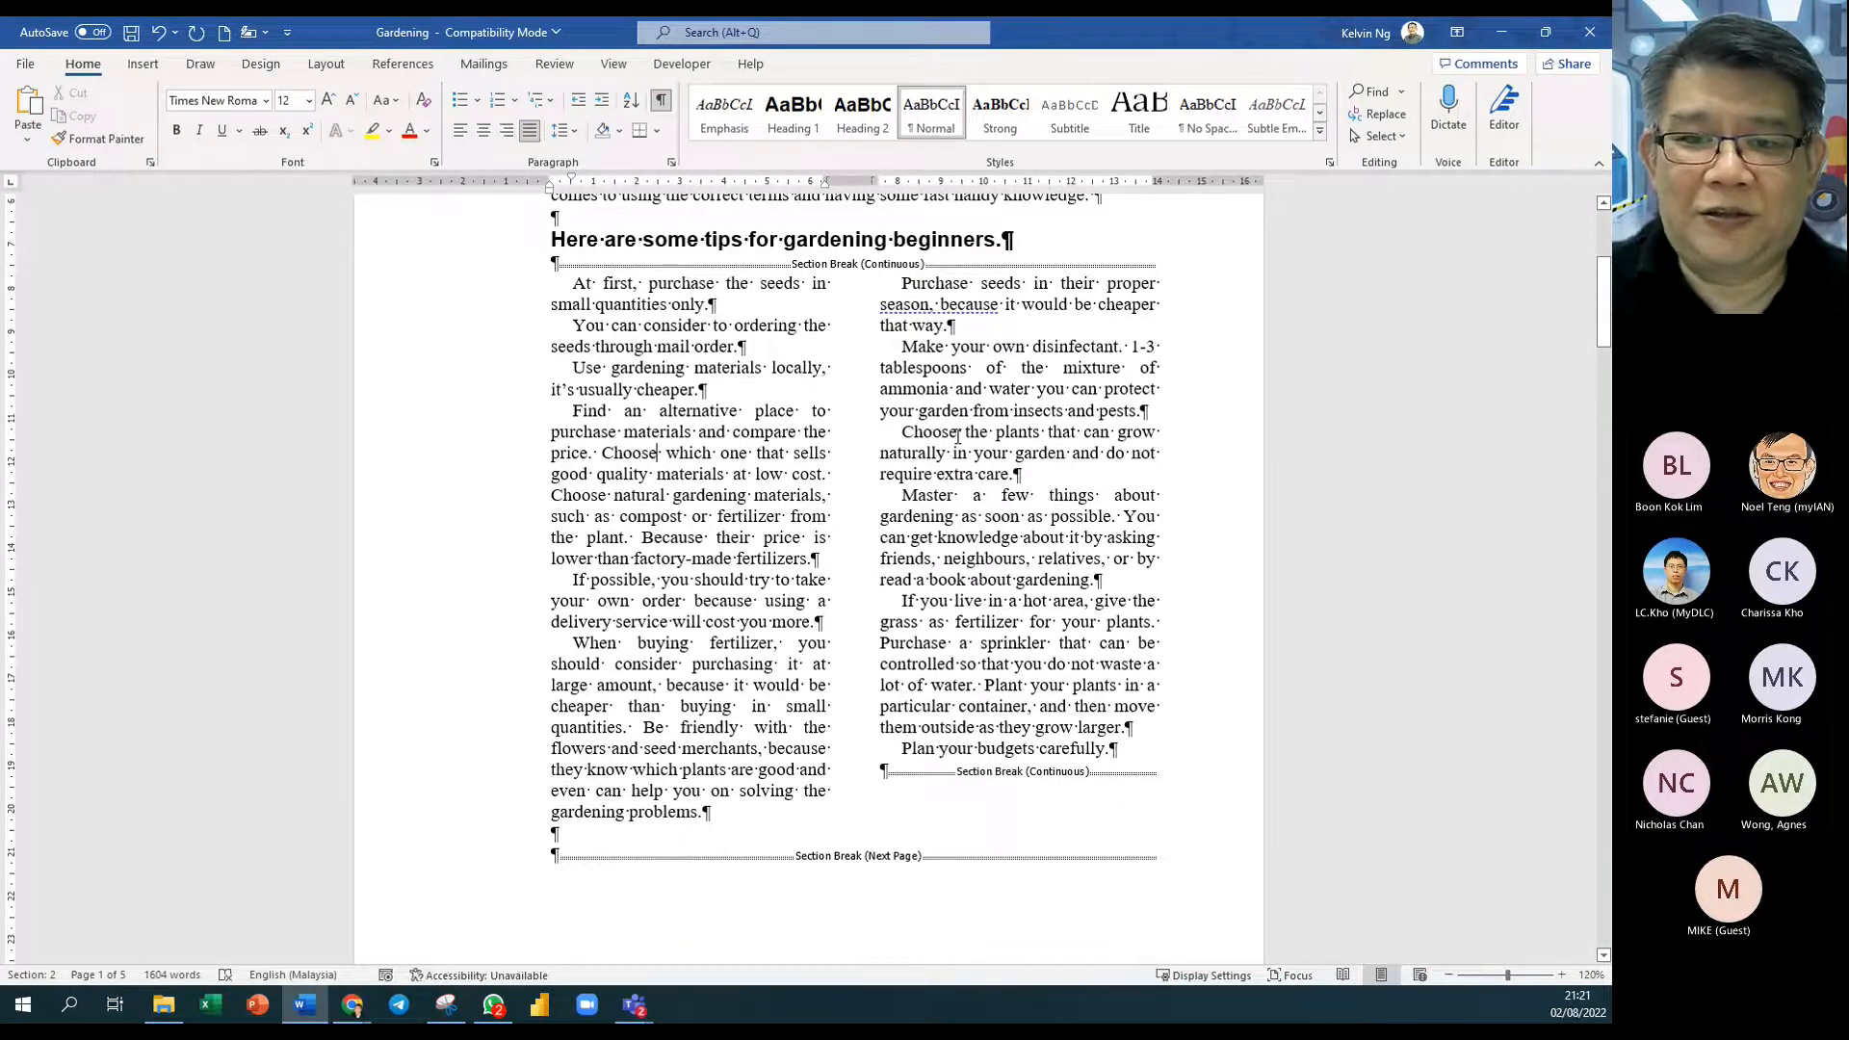
pyautogui.scroll(2, 958, 438)
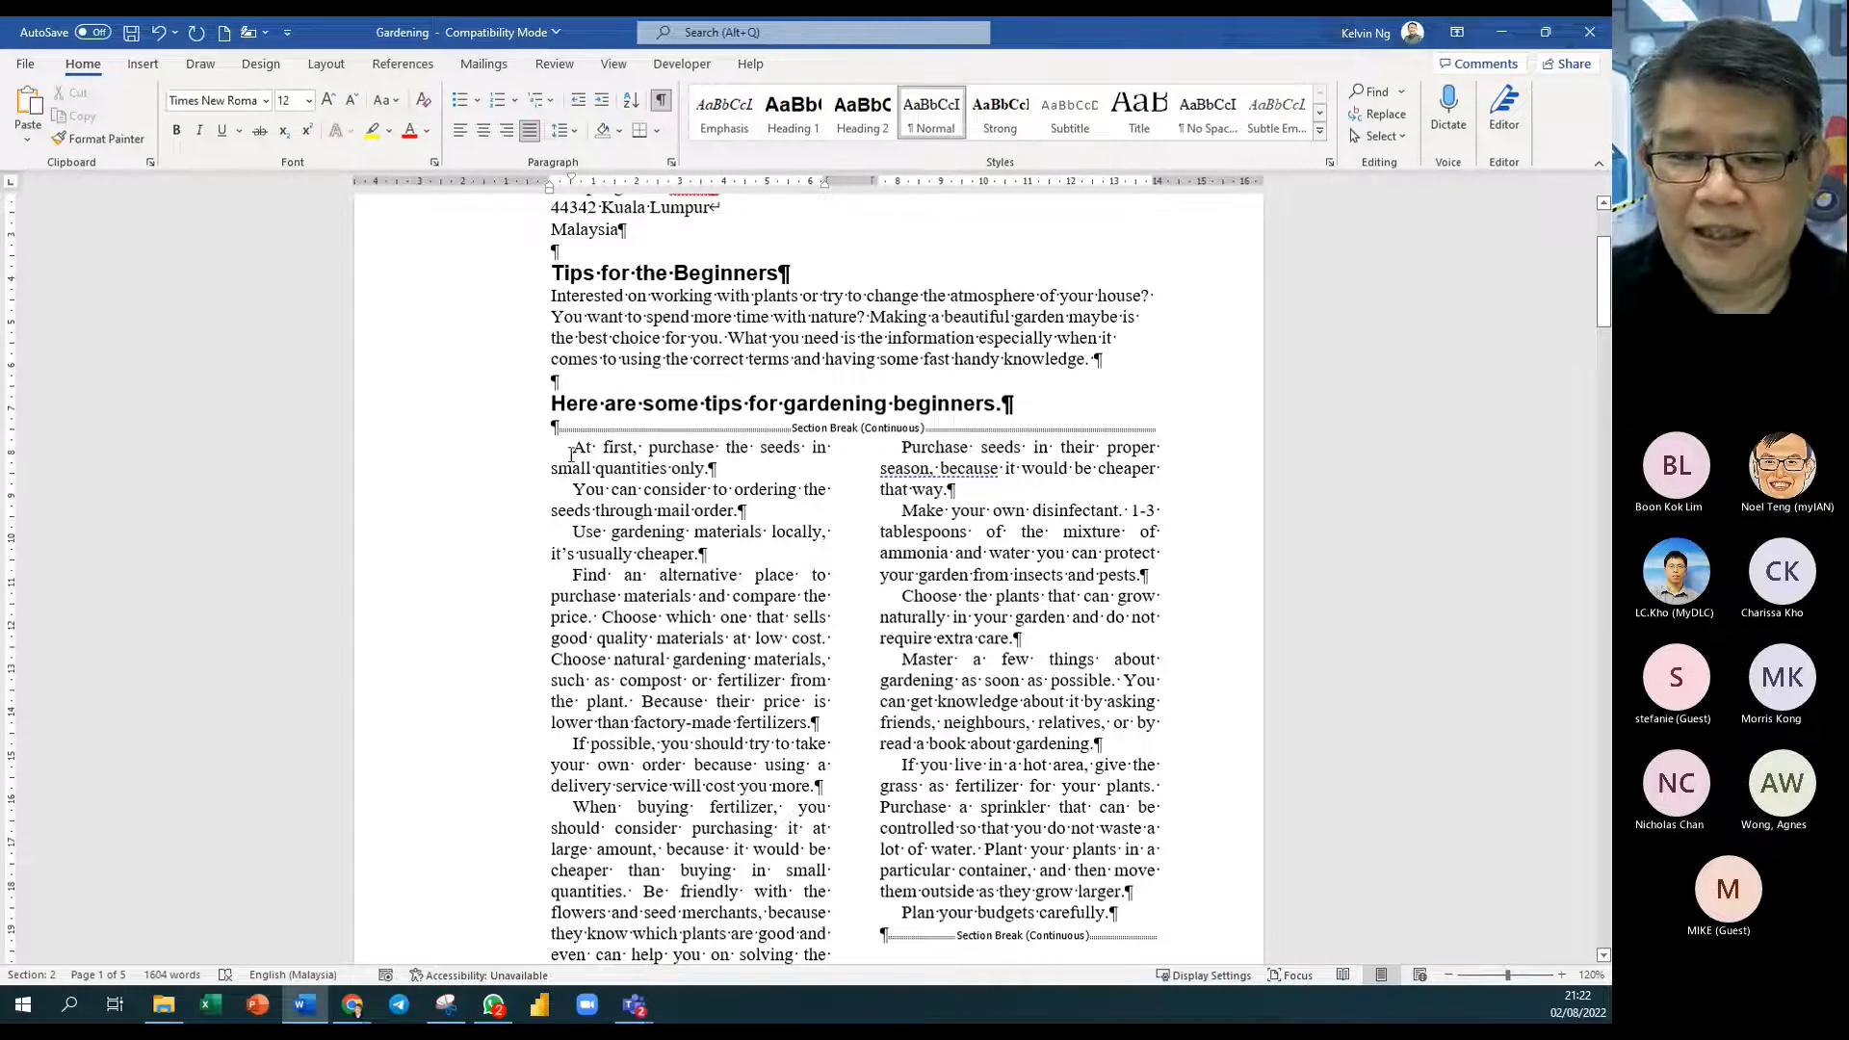
# Step: Give the body paragraphs under "Building A Rock Garden" a first-line indent of about 0.75 cm
pyautogui.scroll(-7, 657, 767)
pyautogui.scroll(-10, 658, 768)
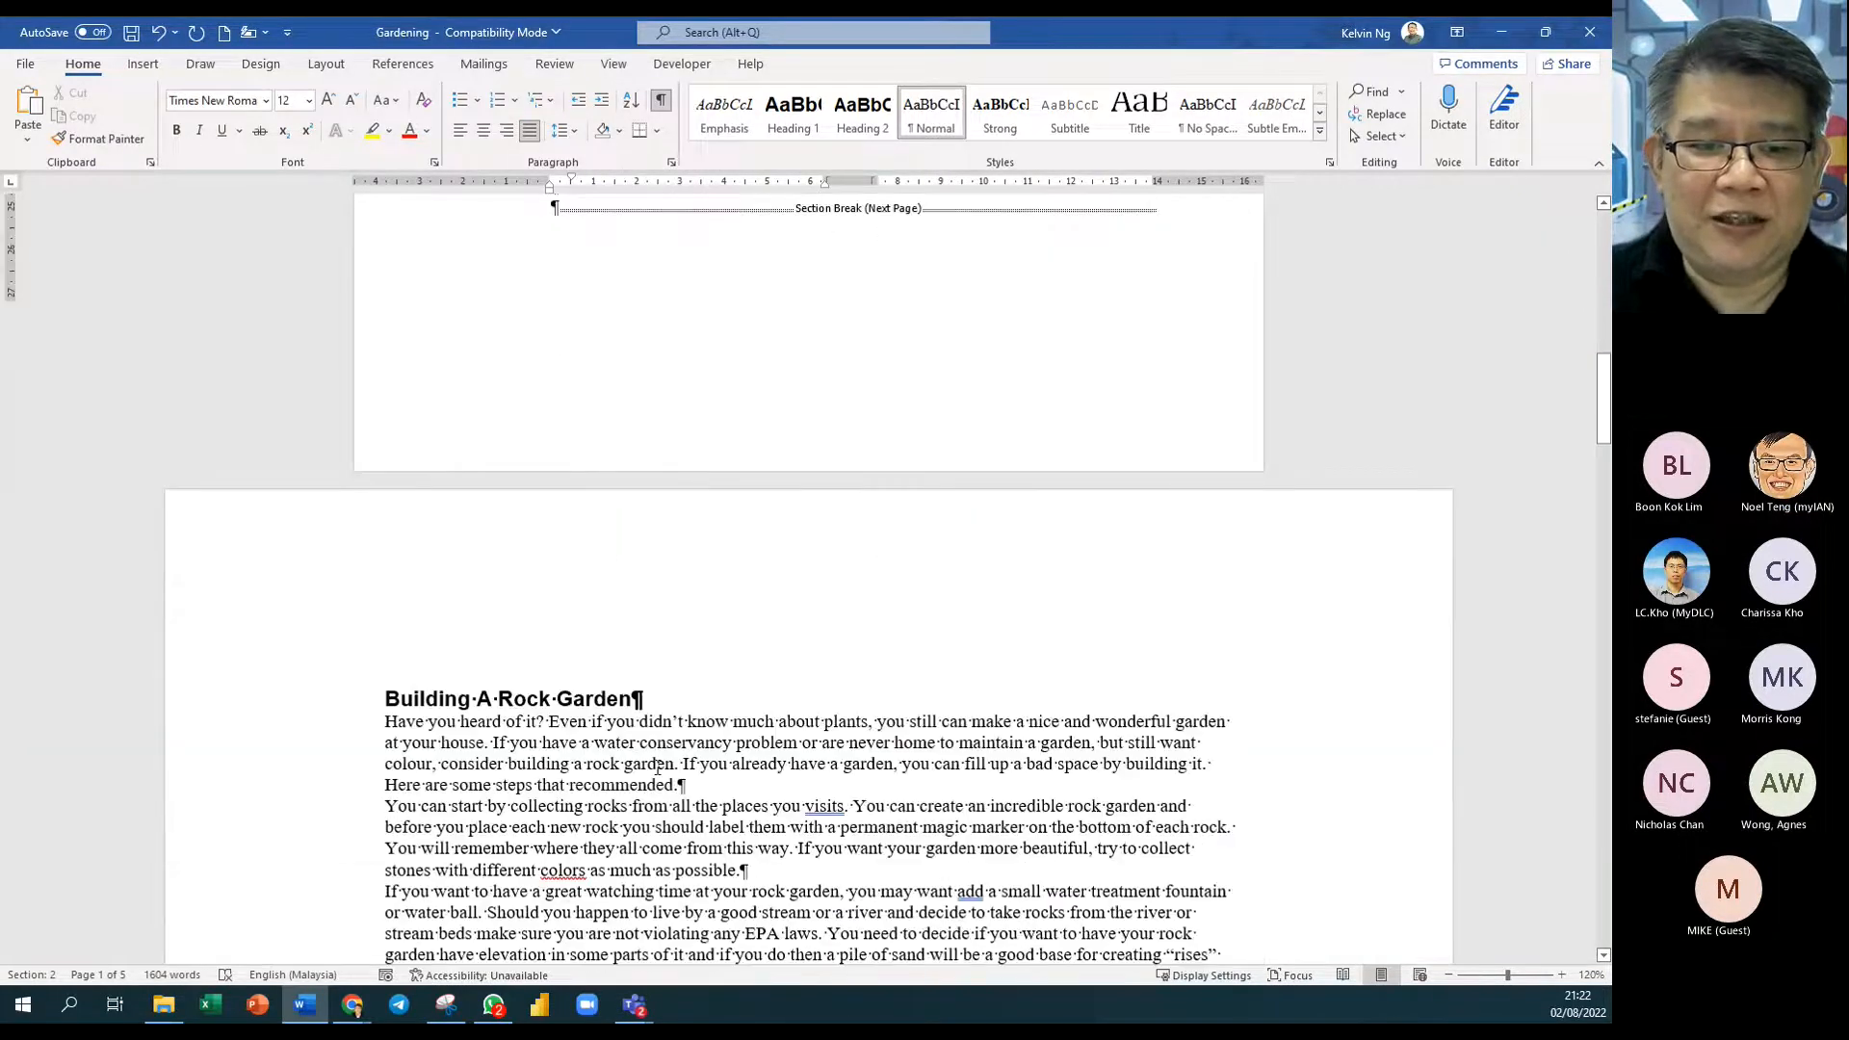
pyautogui.moveTo(403, 274); pyautogui.dragTo(920, 633)
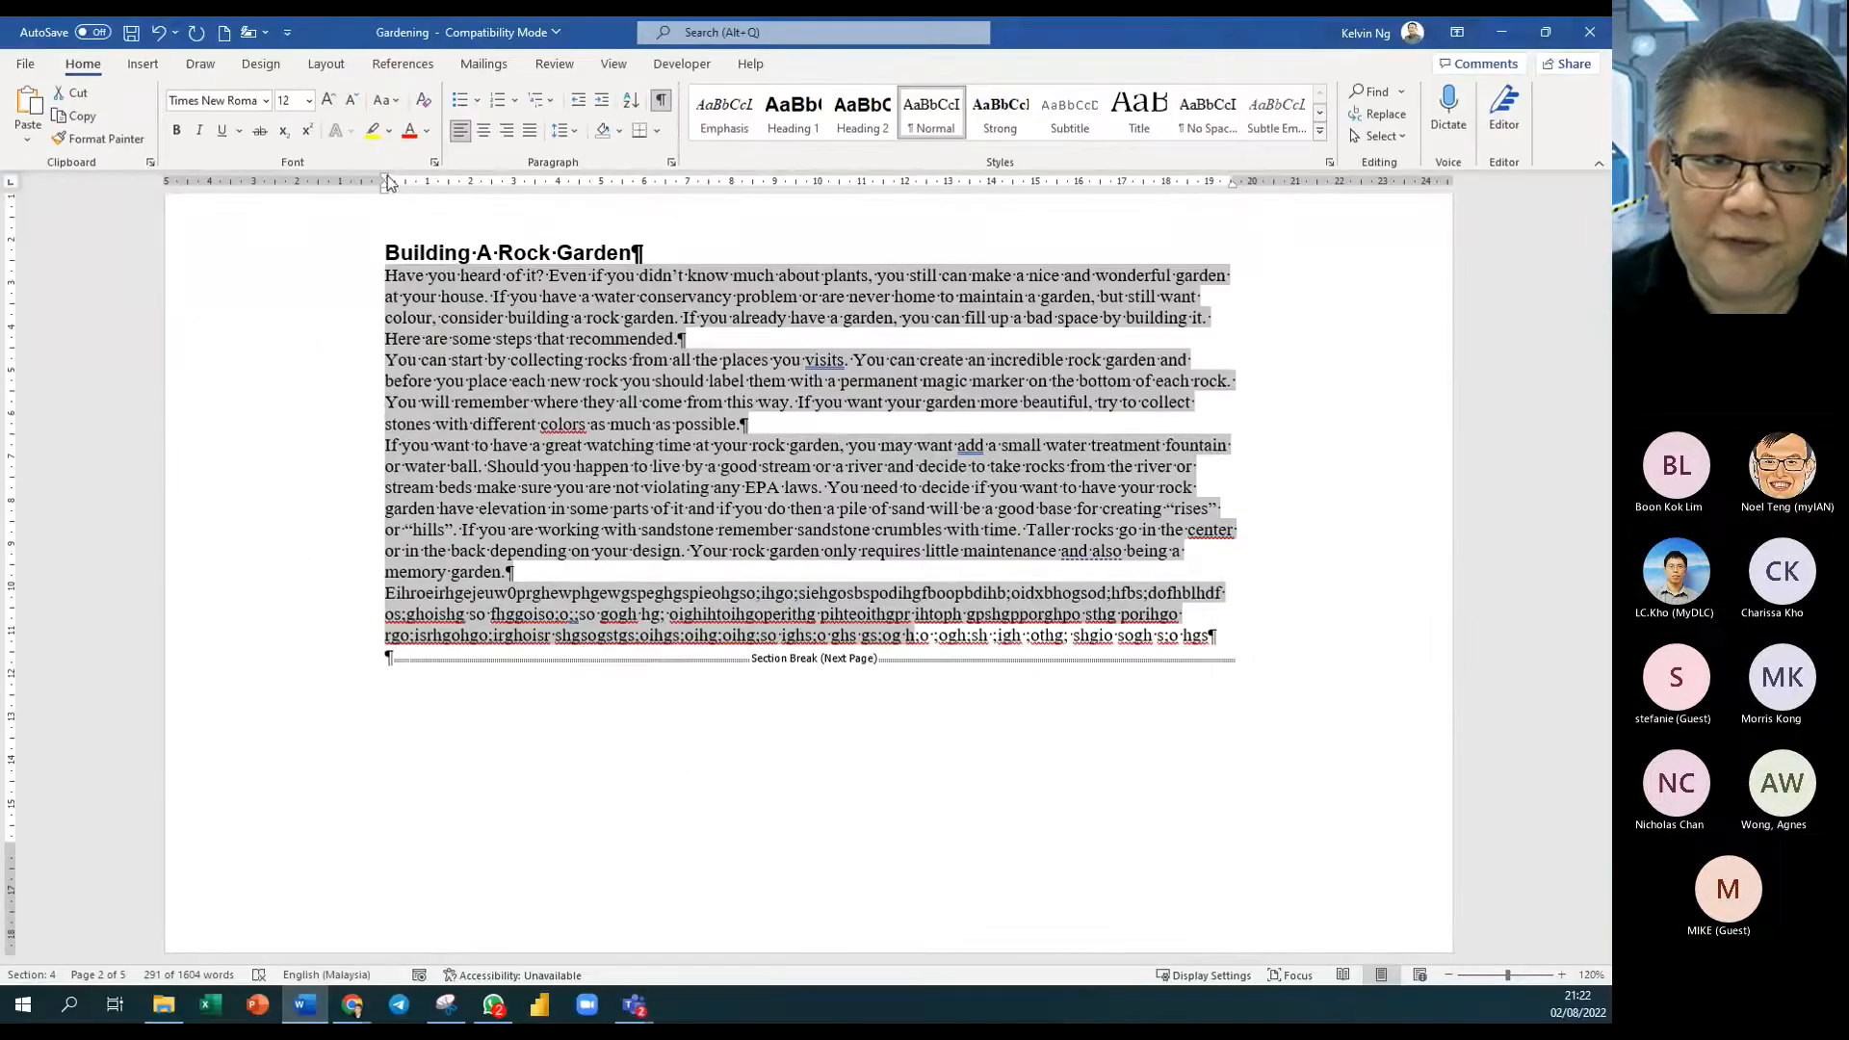
pyautogui.moveTo(388, 182); pyautogui.dragTo(417, 189)
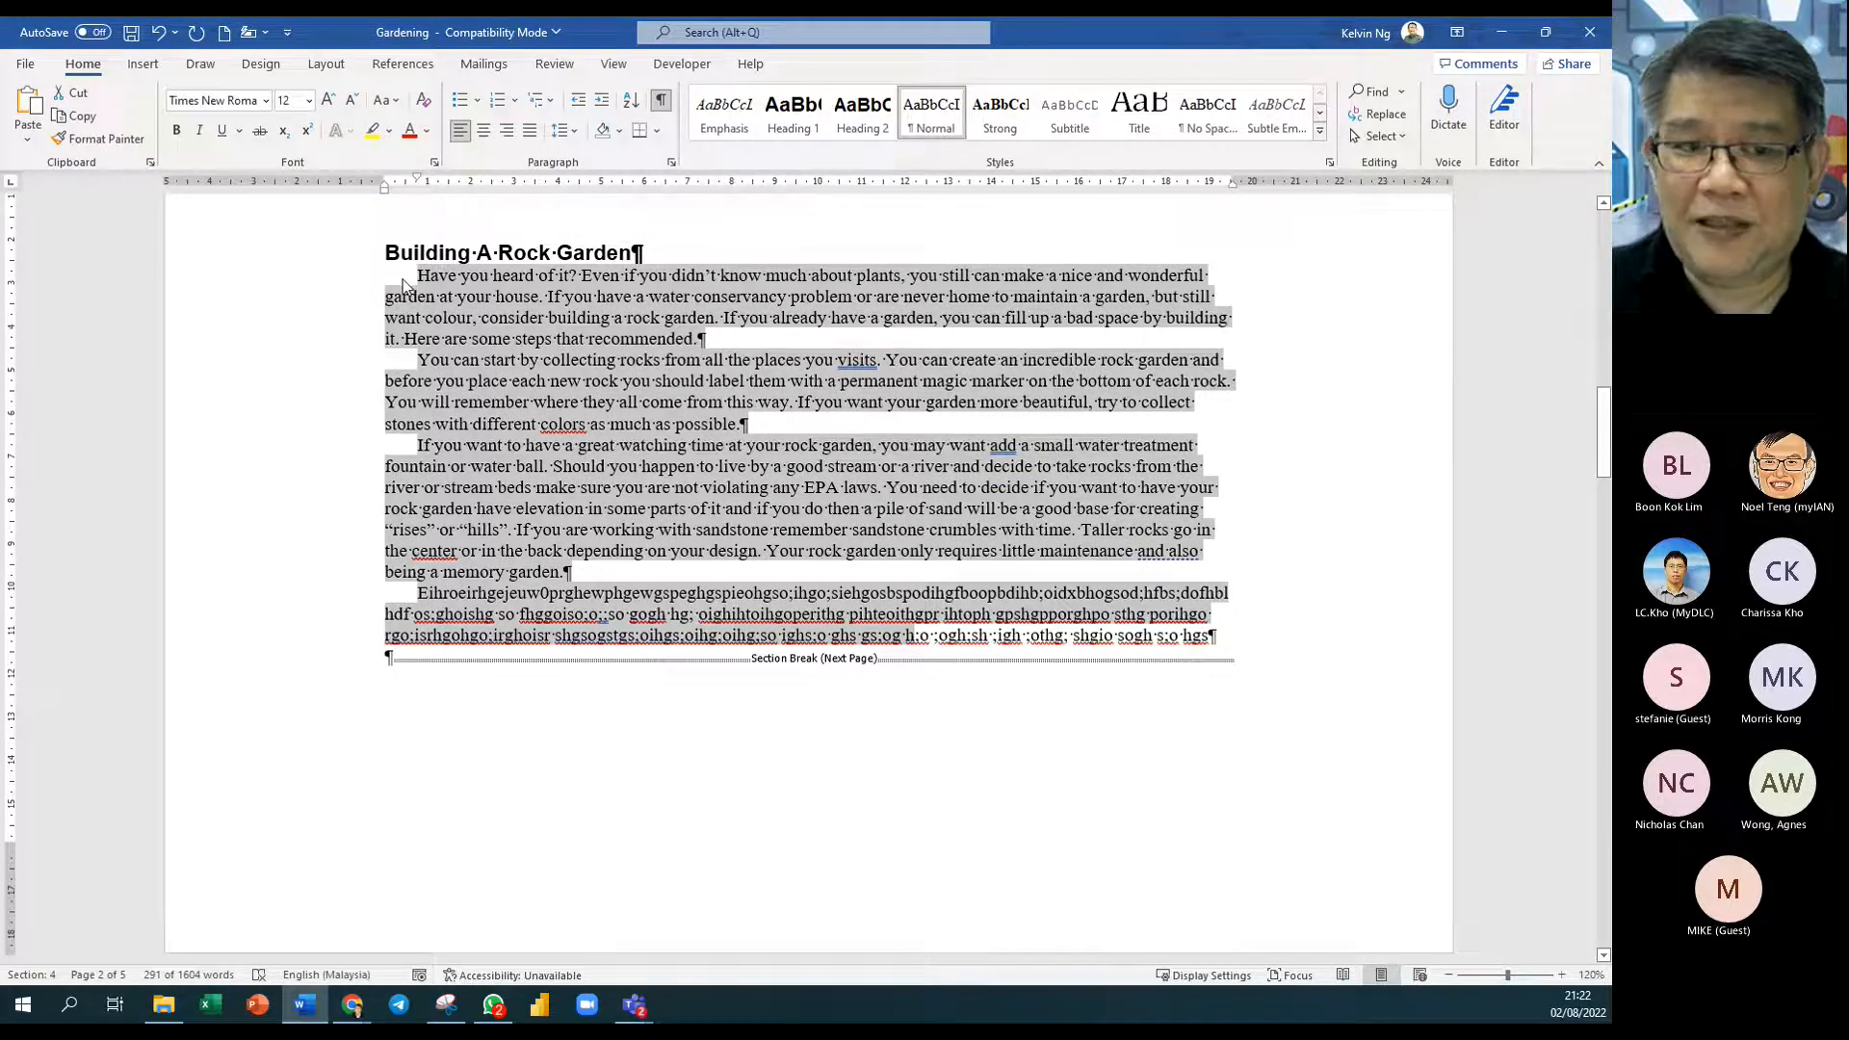
pyautogui.click(500, 386)
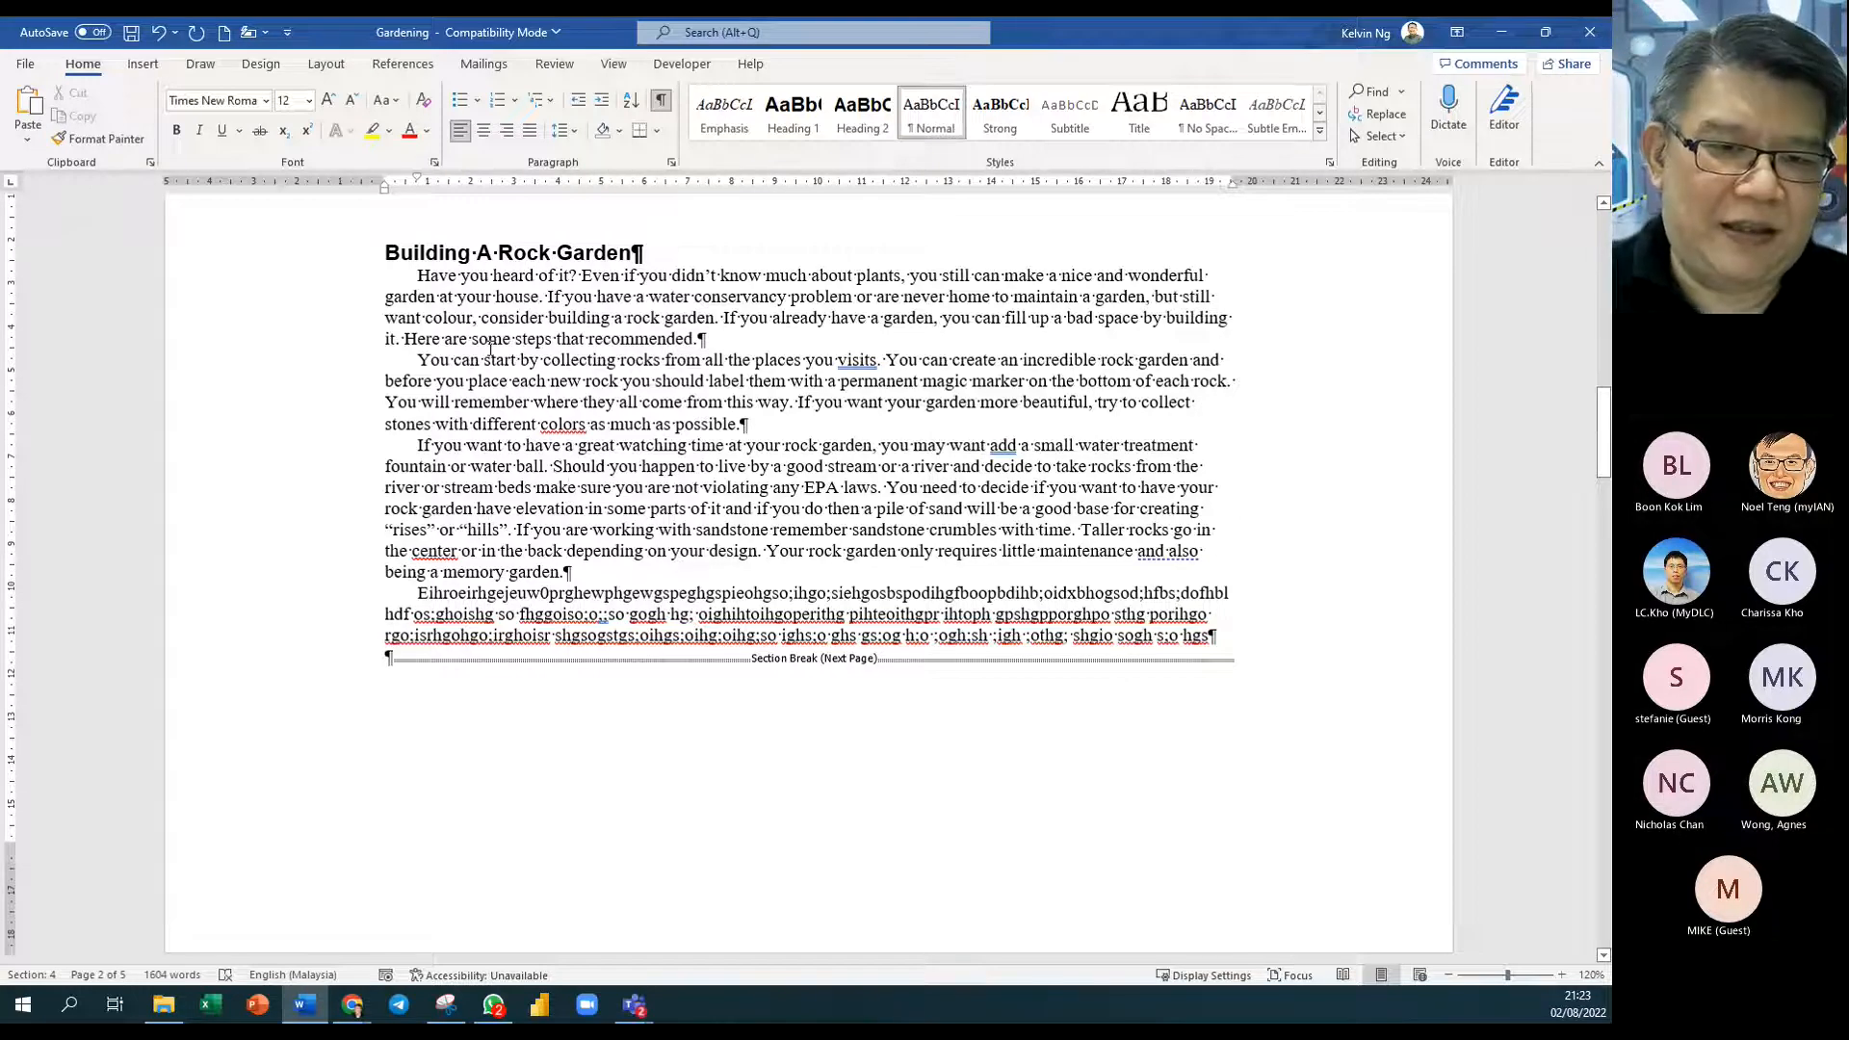
pyautogui.scroll(5, 629, 424)
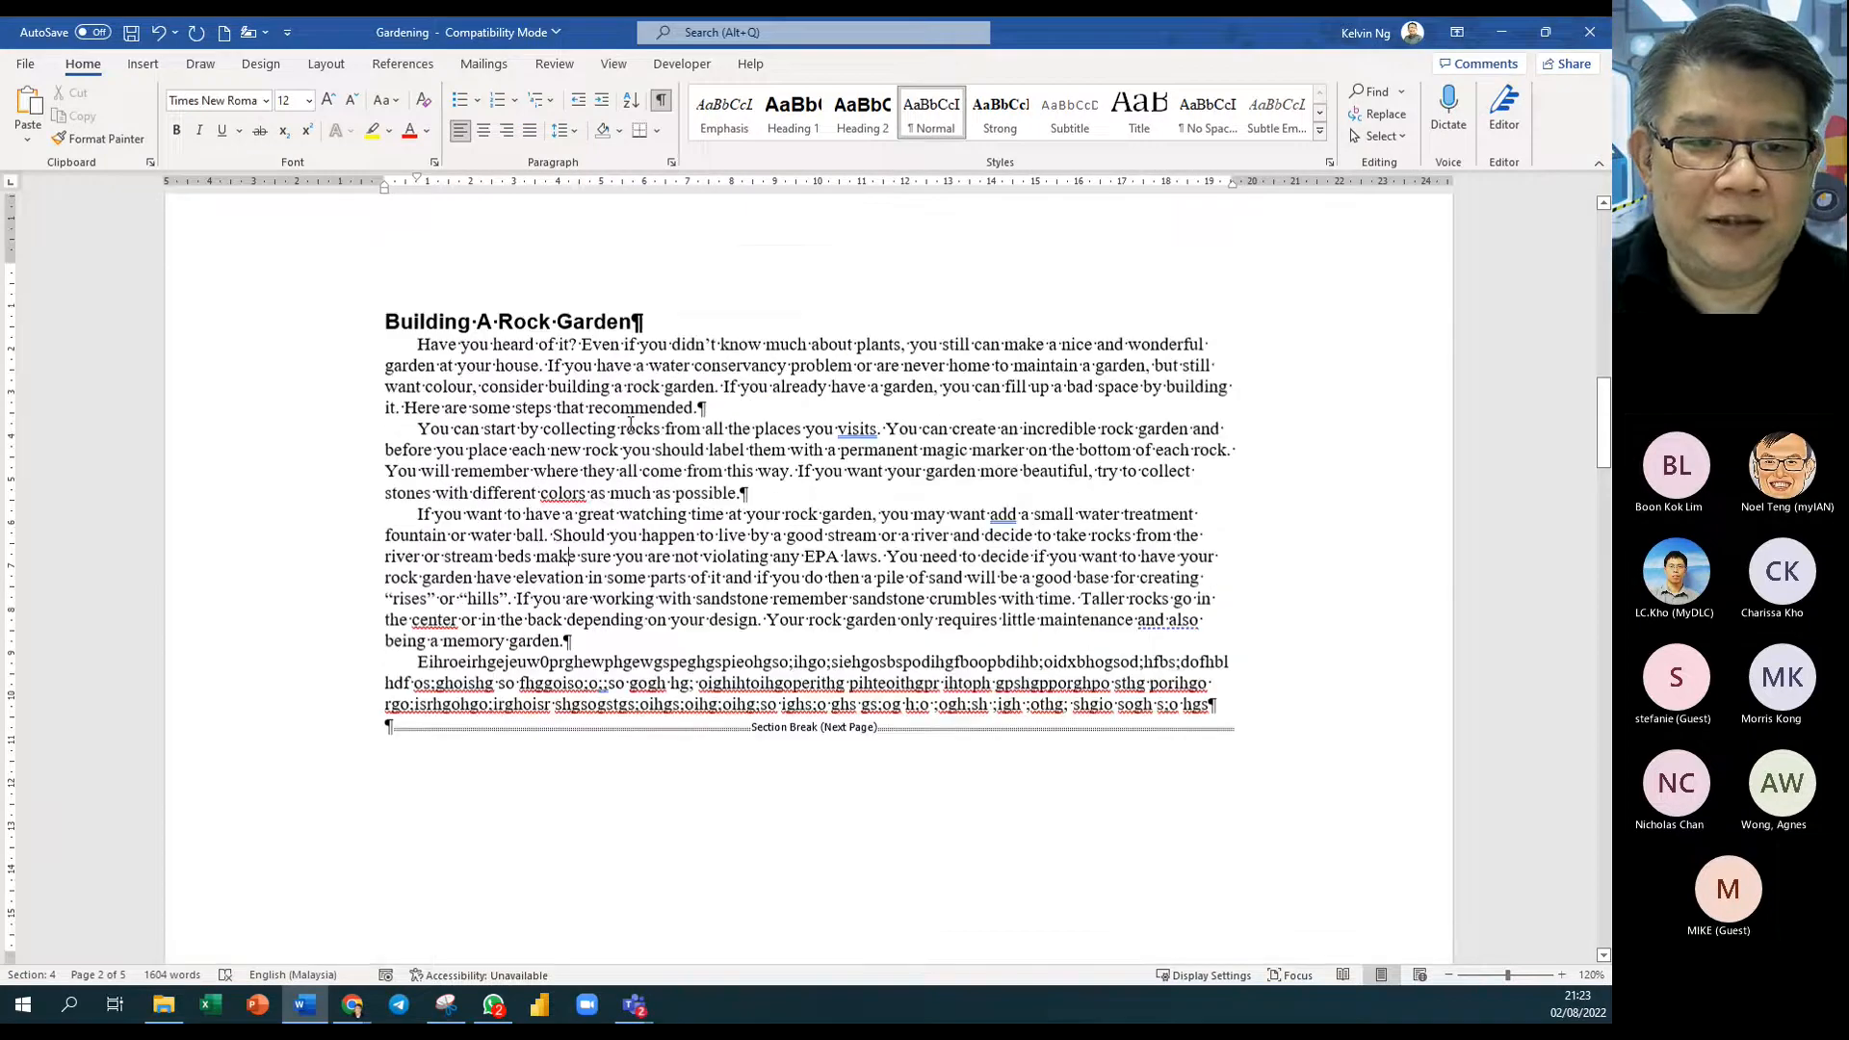
pyautogui.scroll(2, 629, 424)
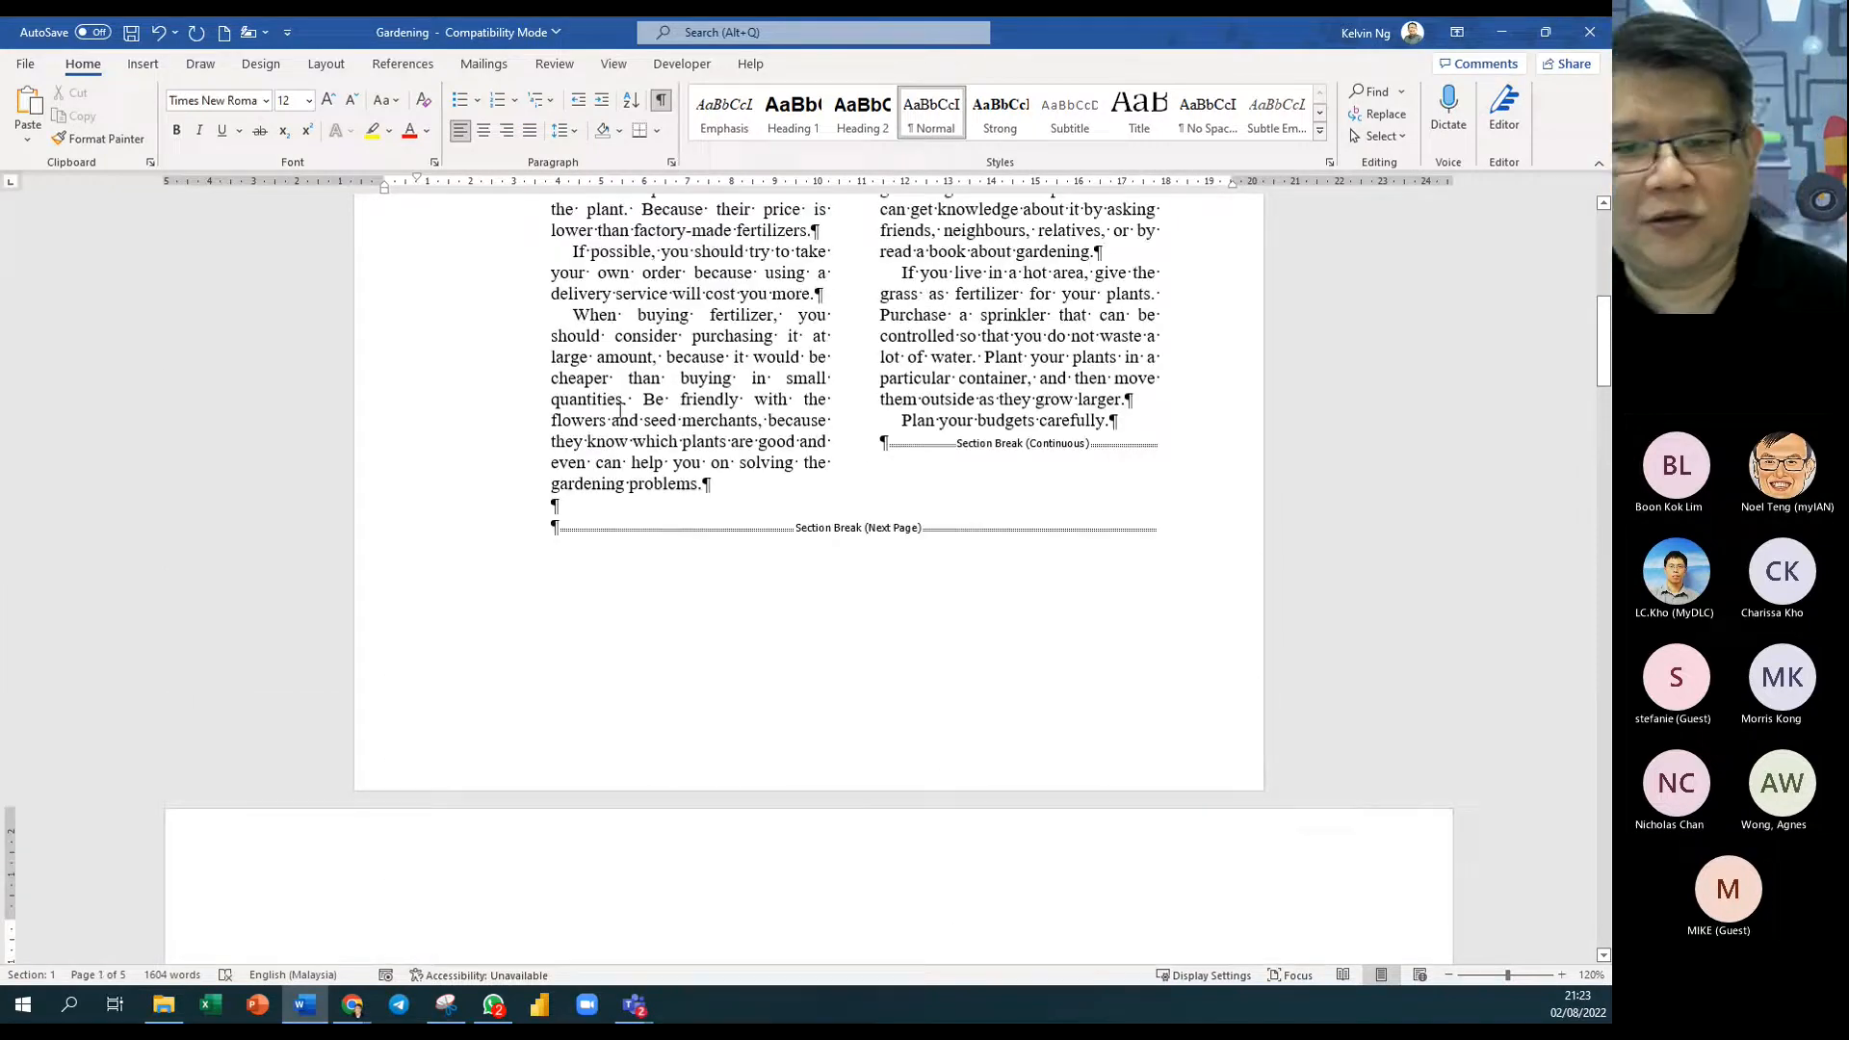
pyautogui.scroll(4, 620, 409)
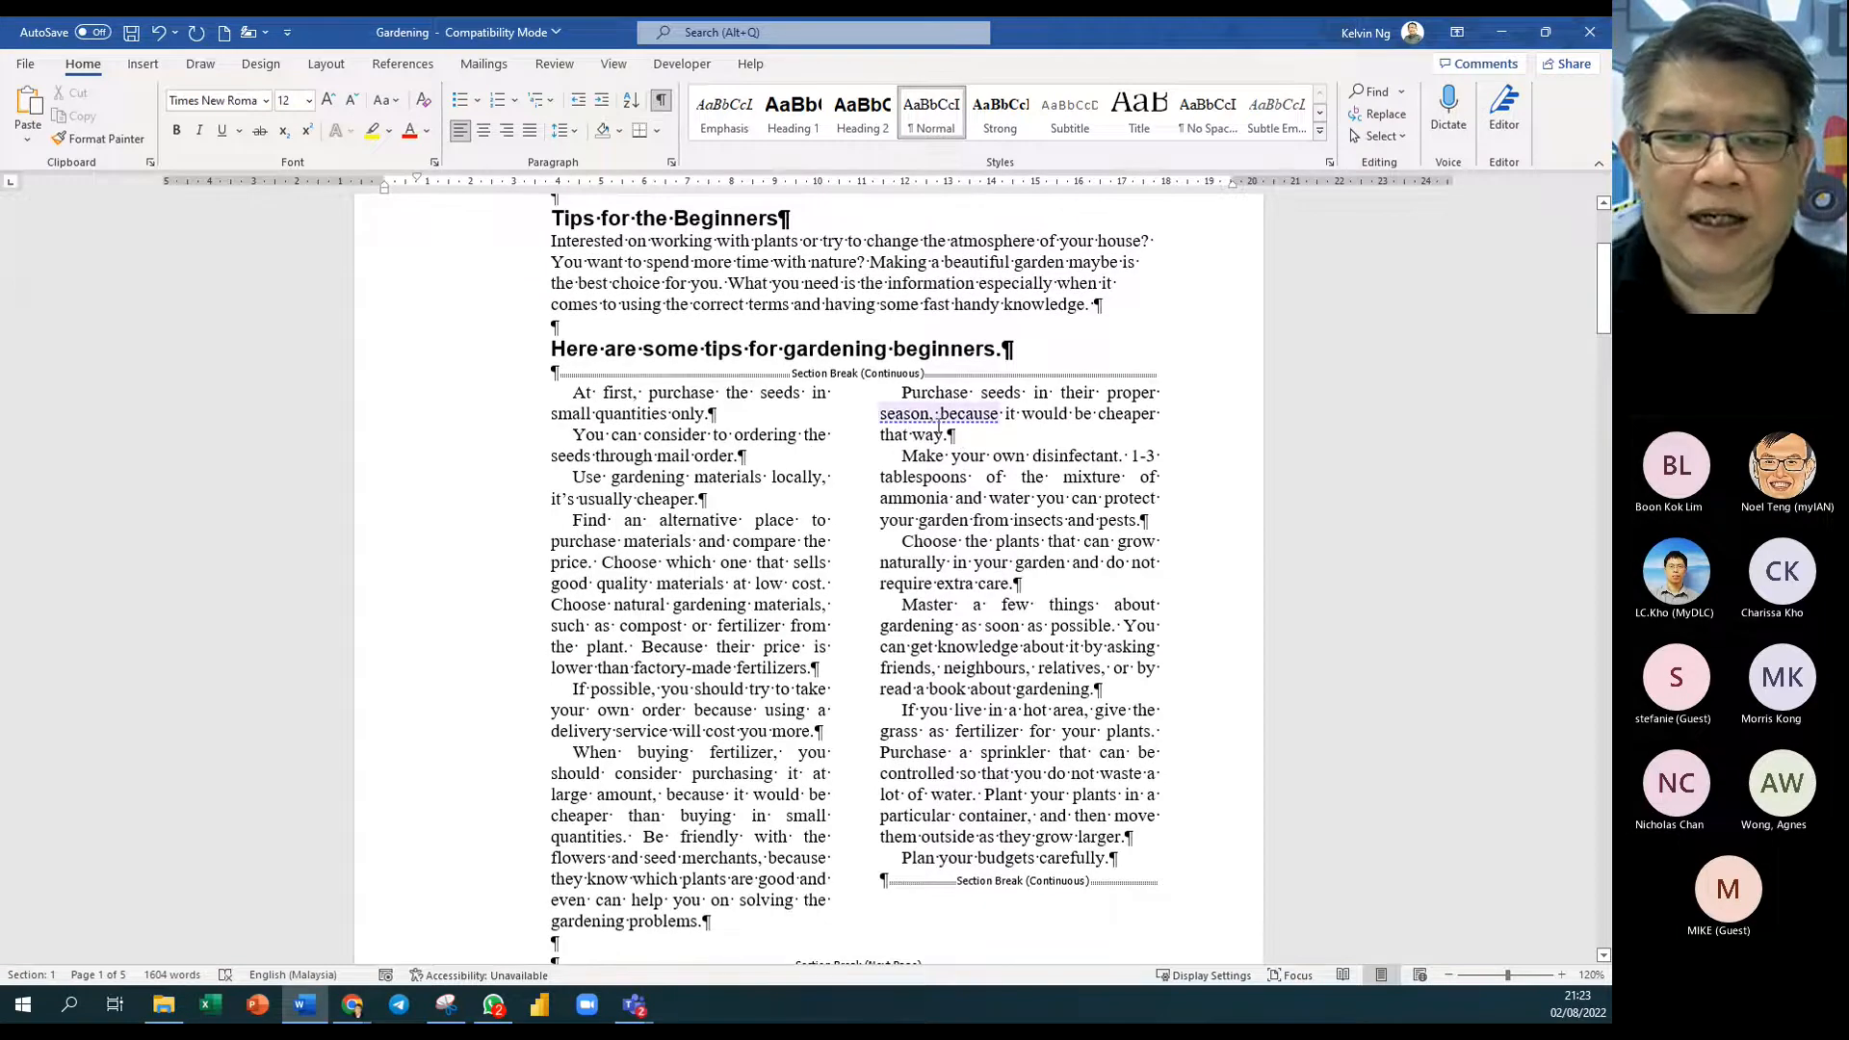
pyautogui.scroll(1, 939, 427)
pyautogui.click(779, 326)
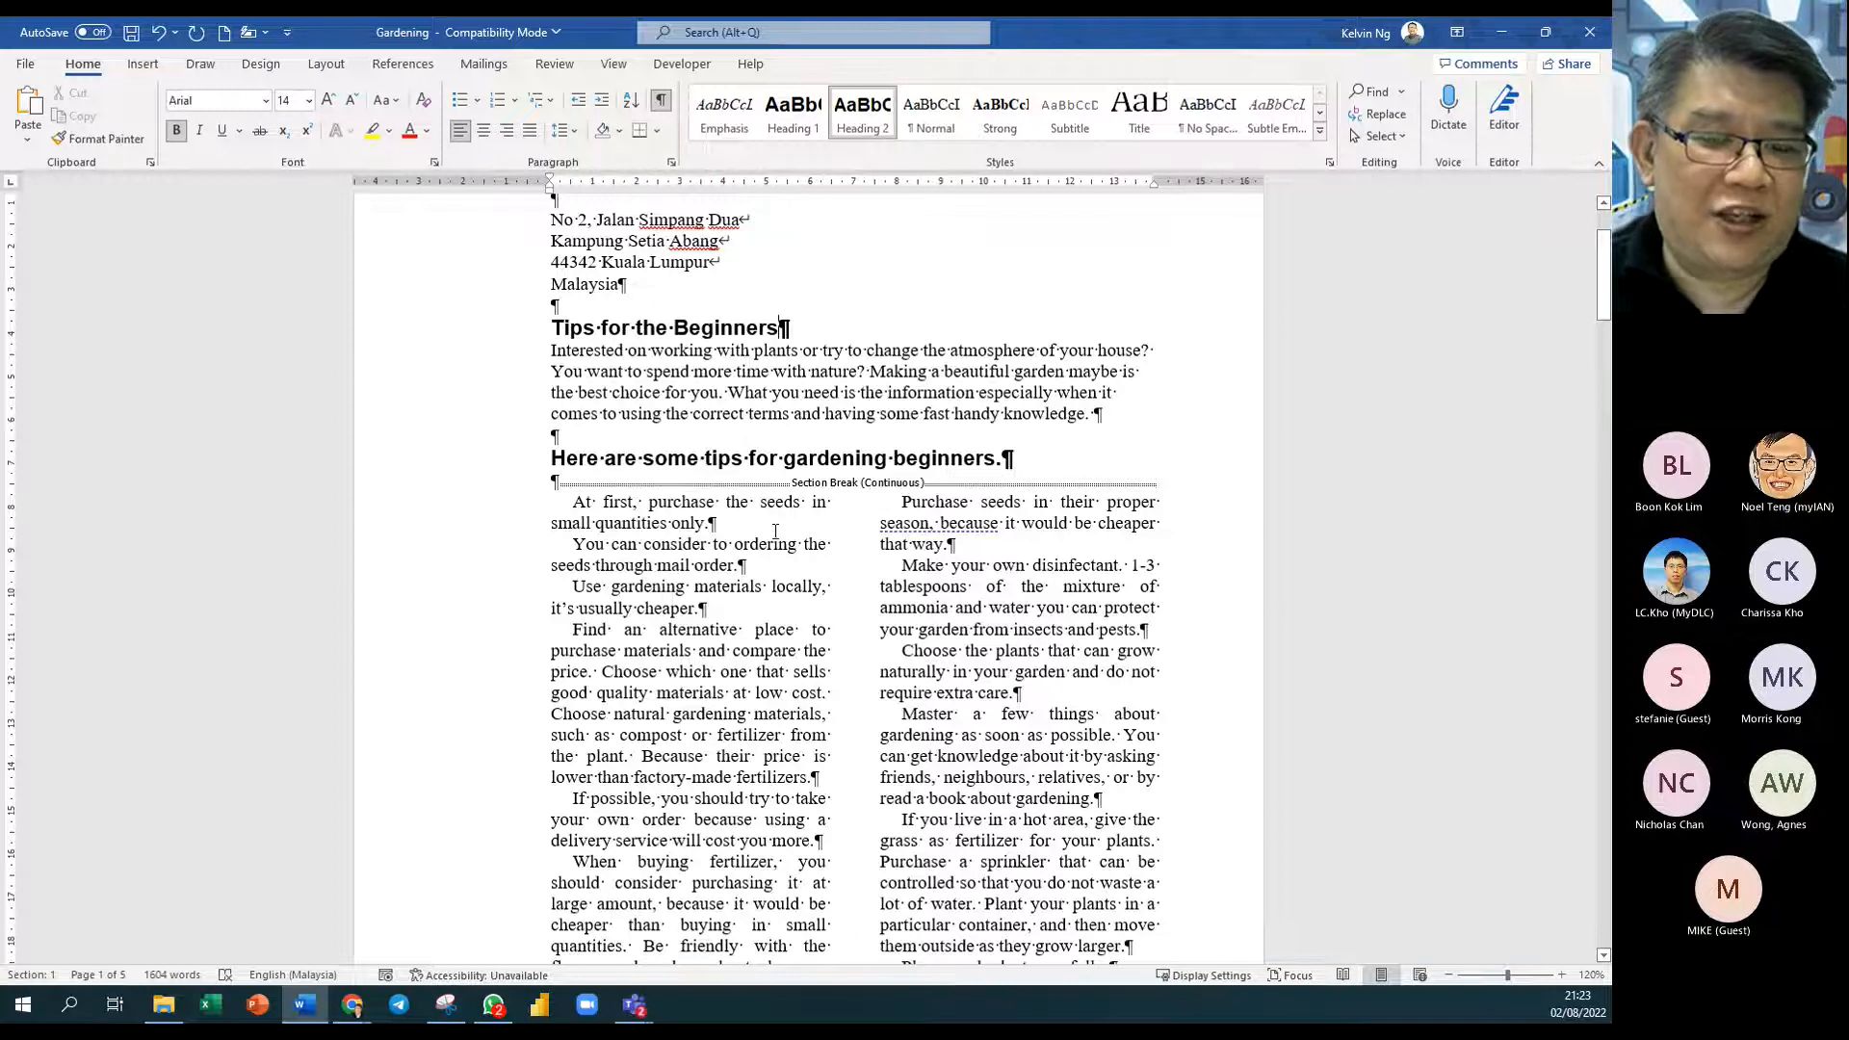
# Step: Insert a Next Page section break before the heading "The Important Preparation Before You Step To Your Garden"
pyautogui.click(328, 64)
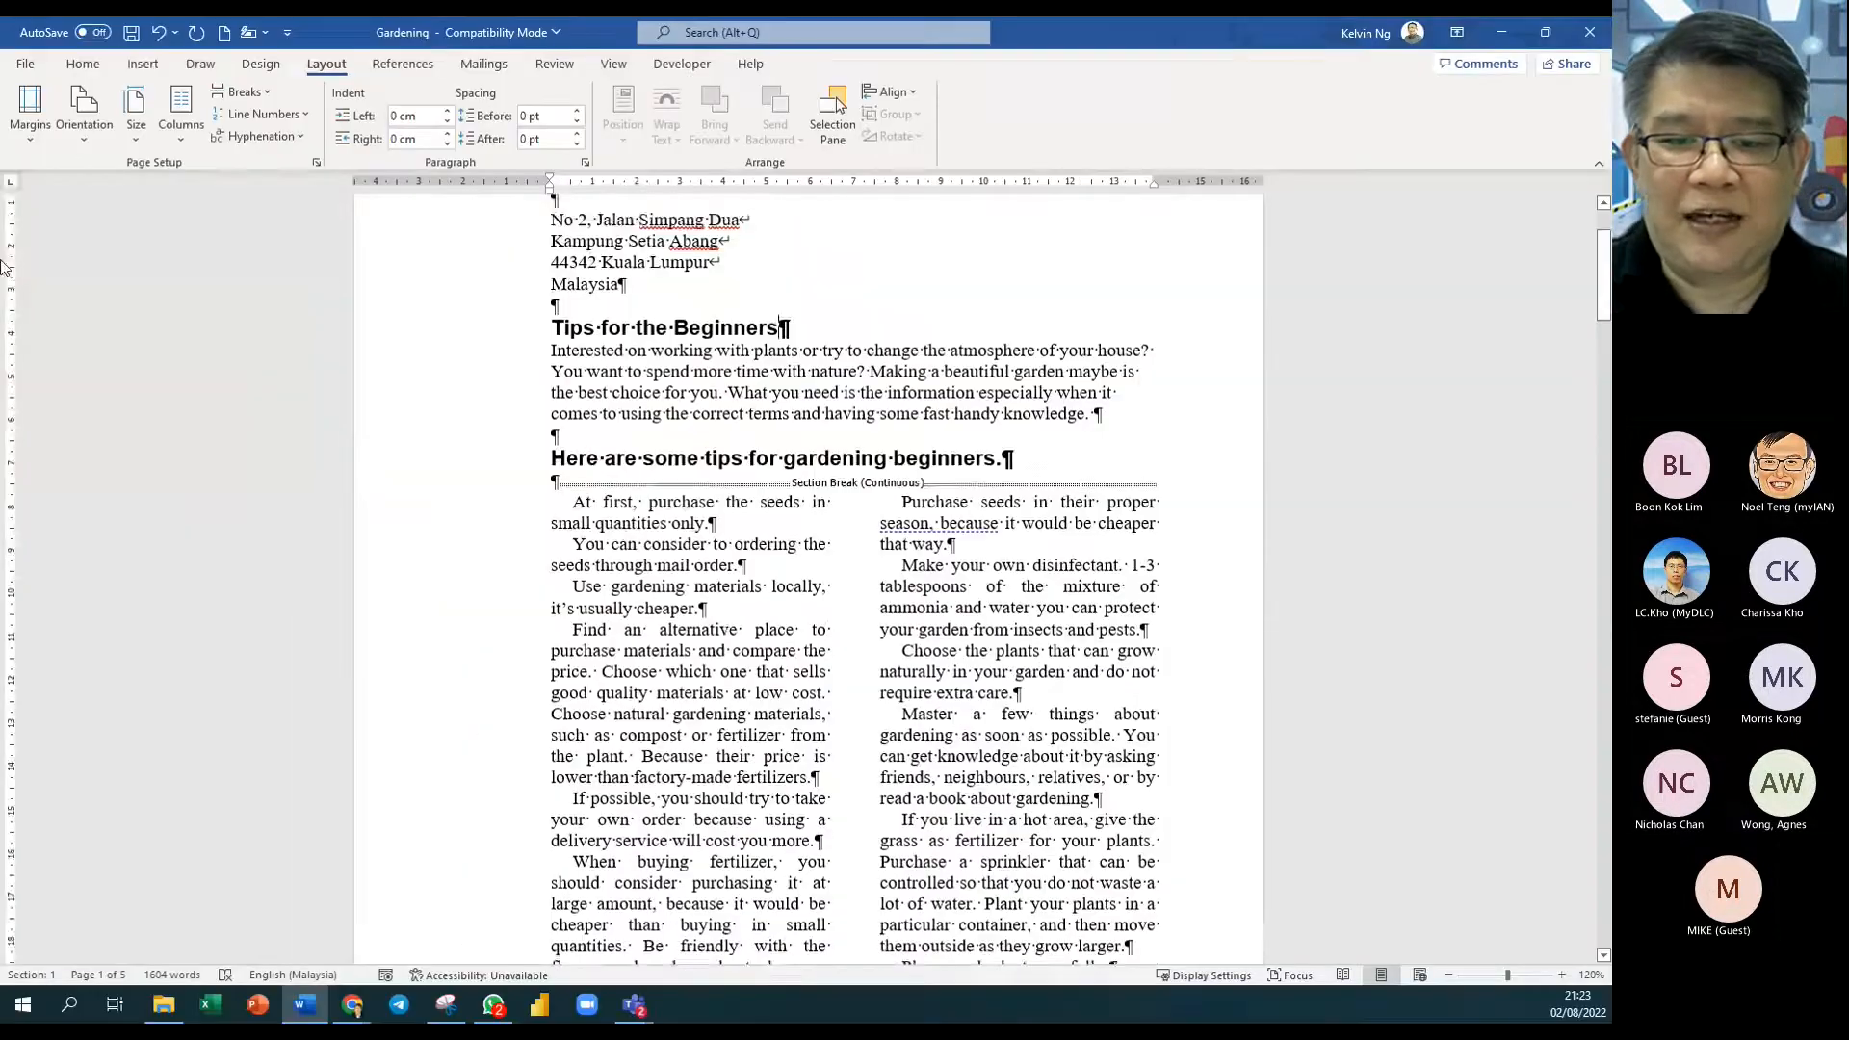
pyautogui.scroll(-1, 730, 598)
pyautogui.scroll(-10, 731, 598)
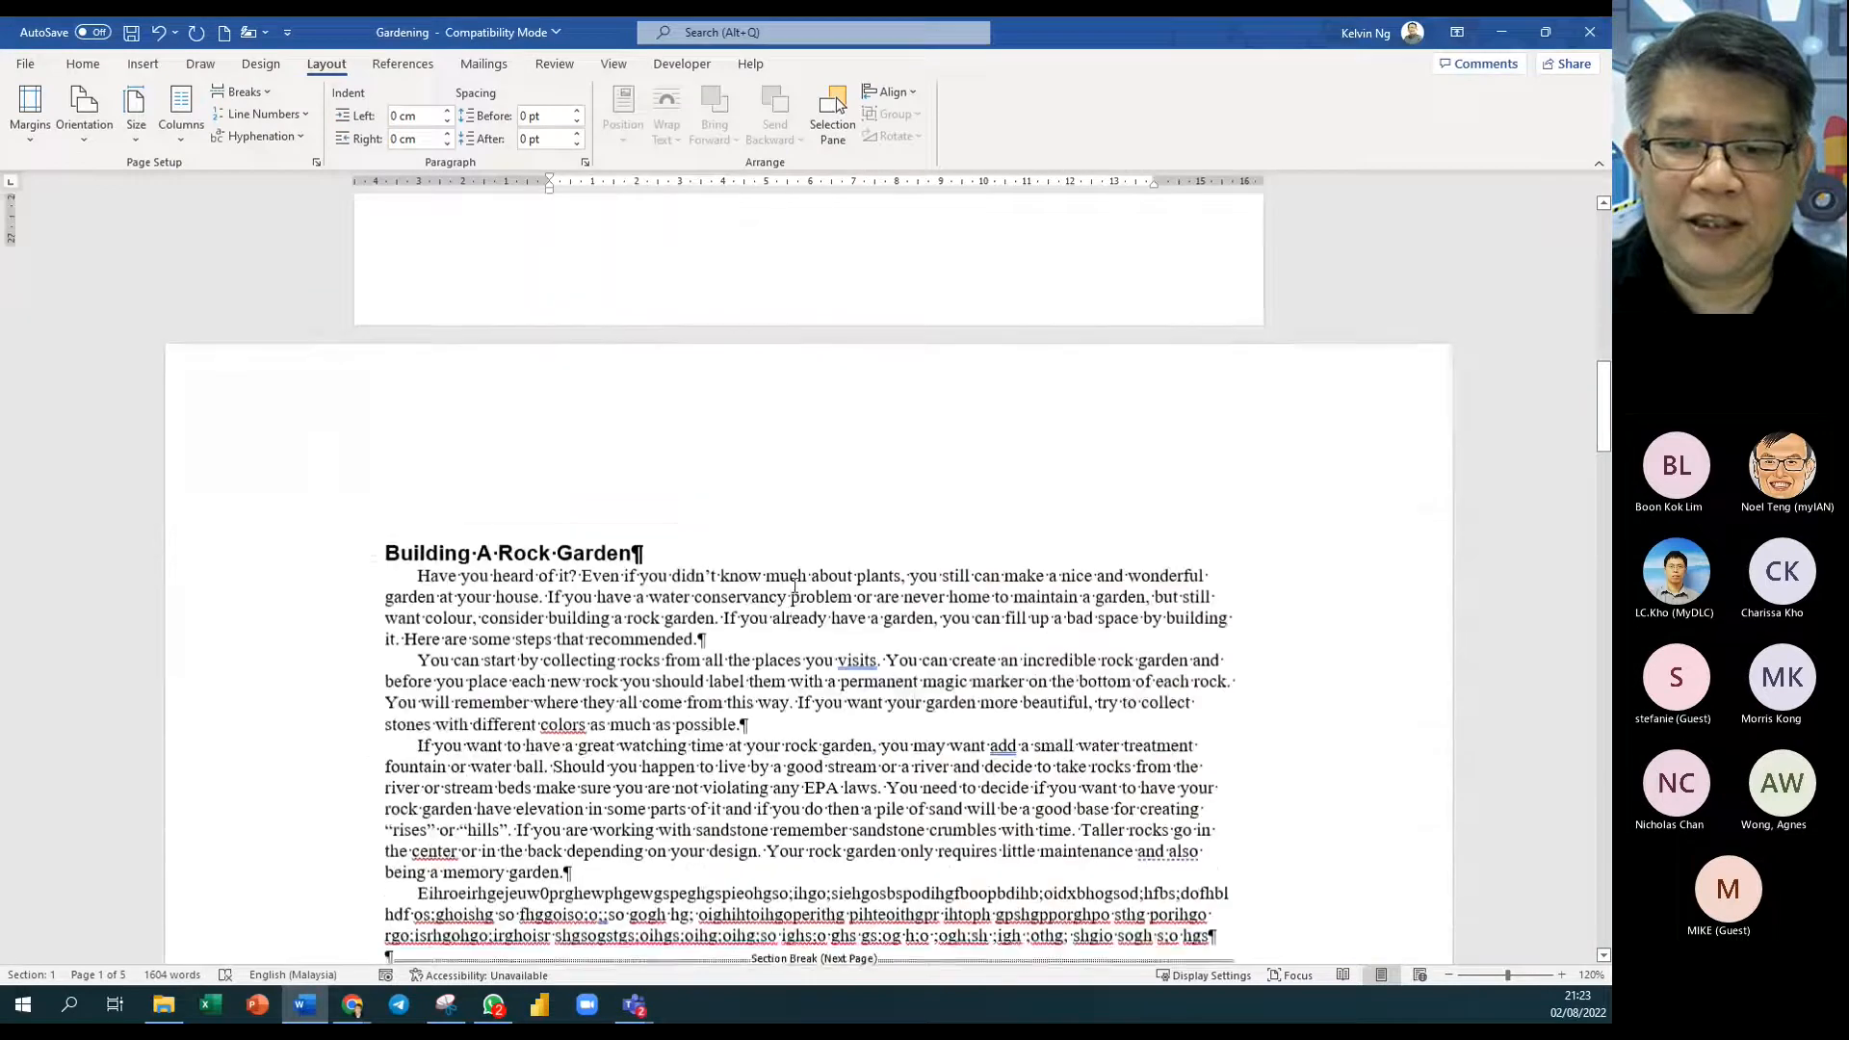
pyautogui.scroll(-1, 788, 525)
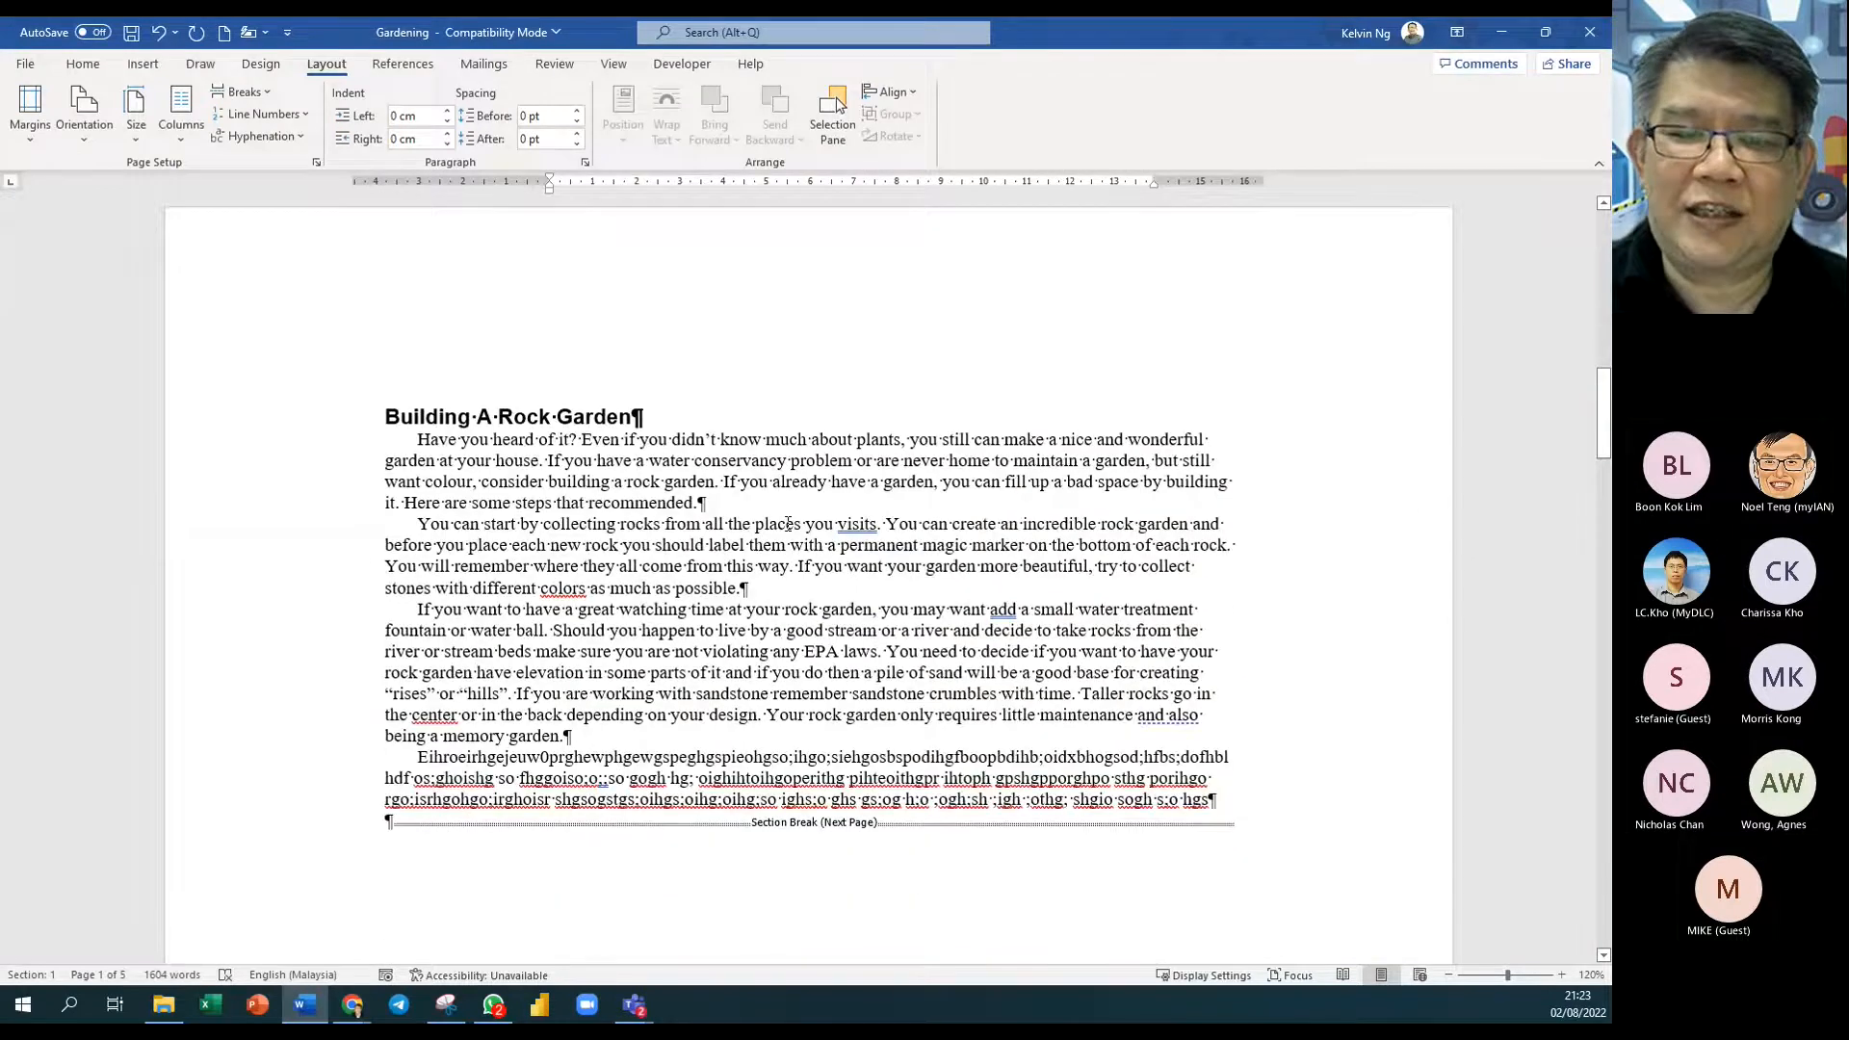
pyautogui.scroll(-20, 788, 524)
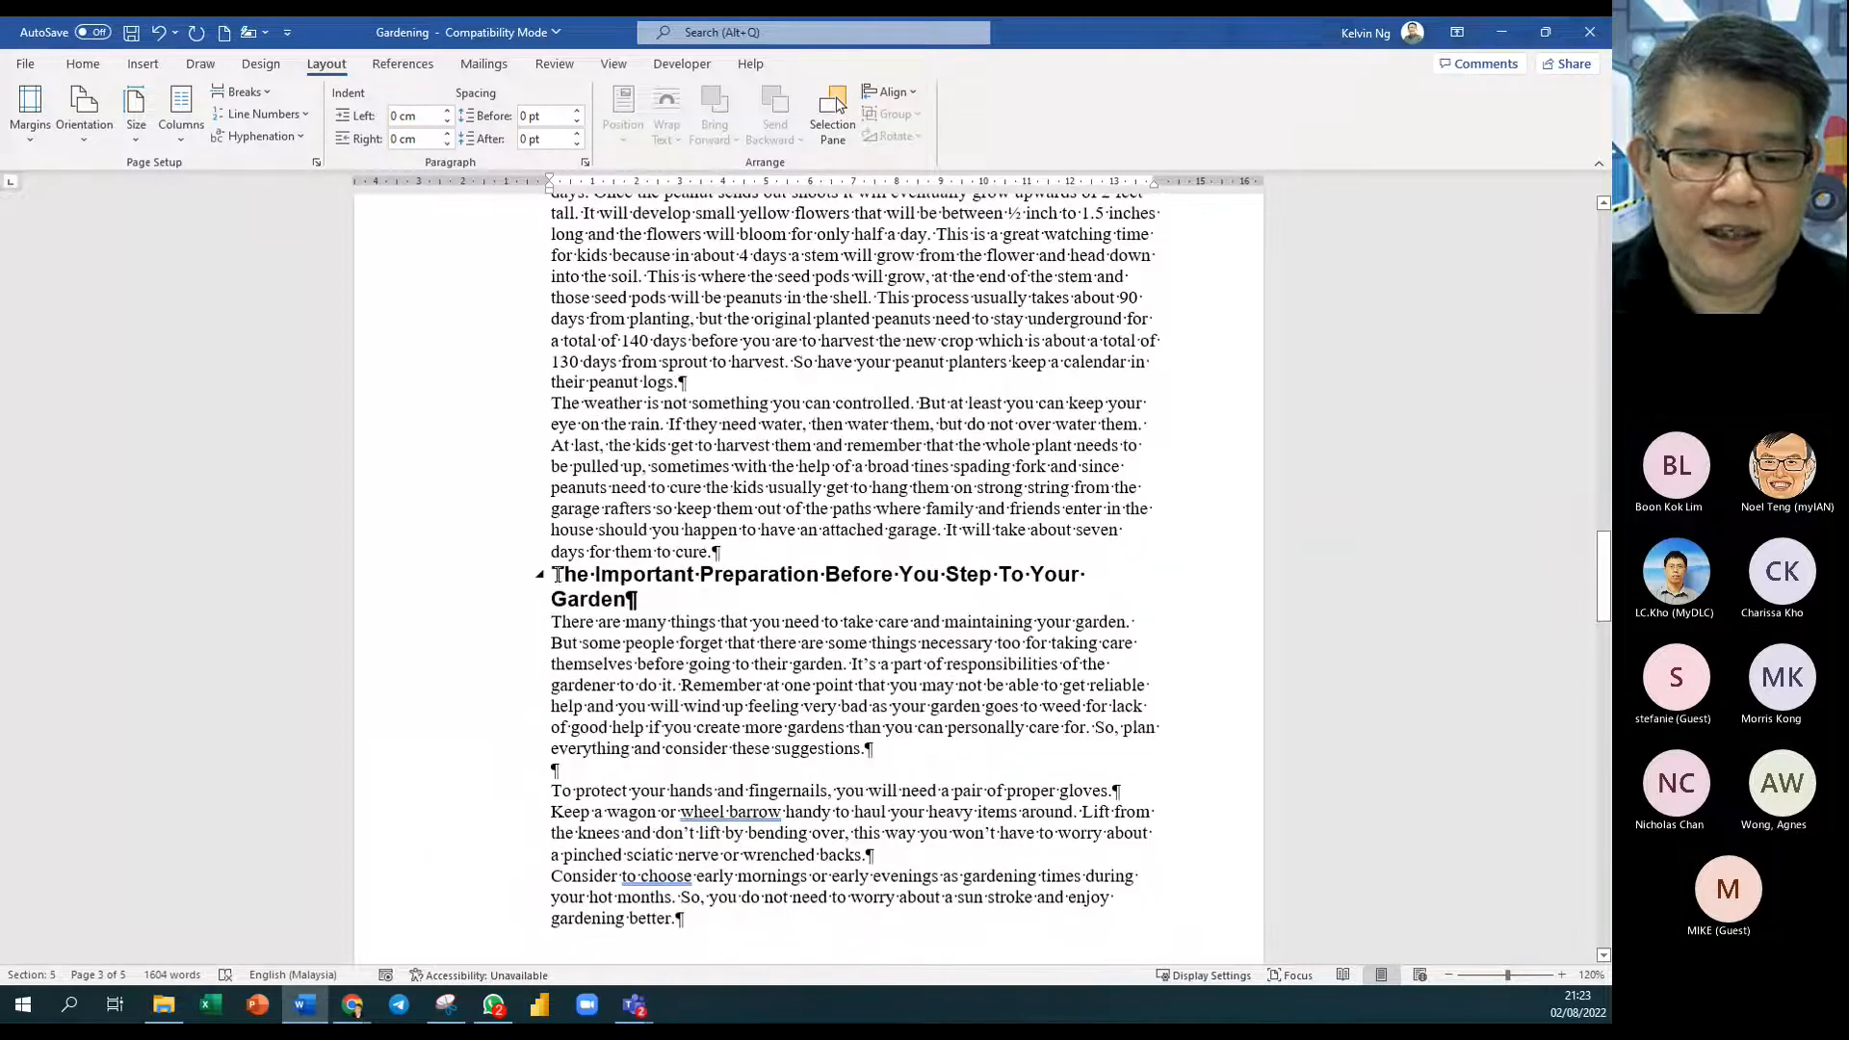
pyautogui.click(241, 92)
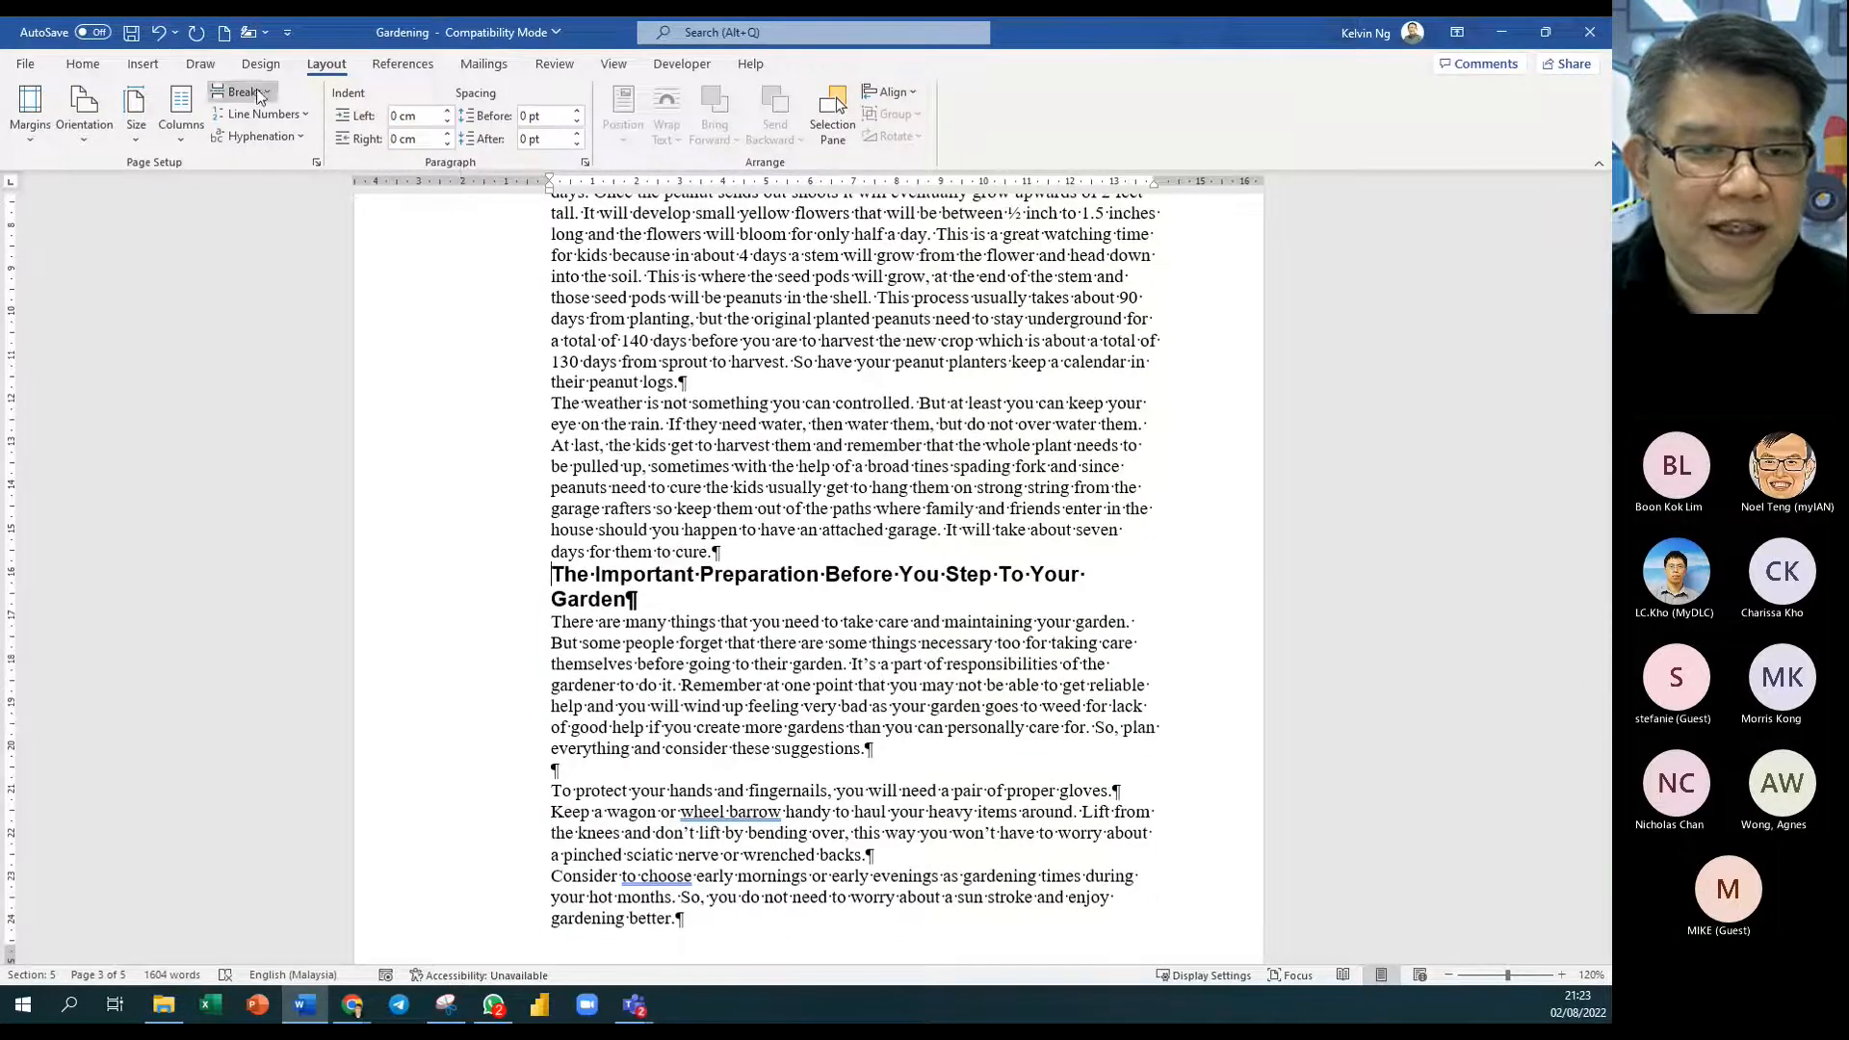
pyautogui.click(347, 376)
# Step: Zoom out to 50% and examine how the document's pages are laid out across its sections
pyautogui.scroll(6, 826, 457)
pyautogui.keyDown('ctrl'); pyautogui.scroll(-7, 825, 457); pyautogui.keyUp('ctrl')
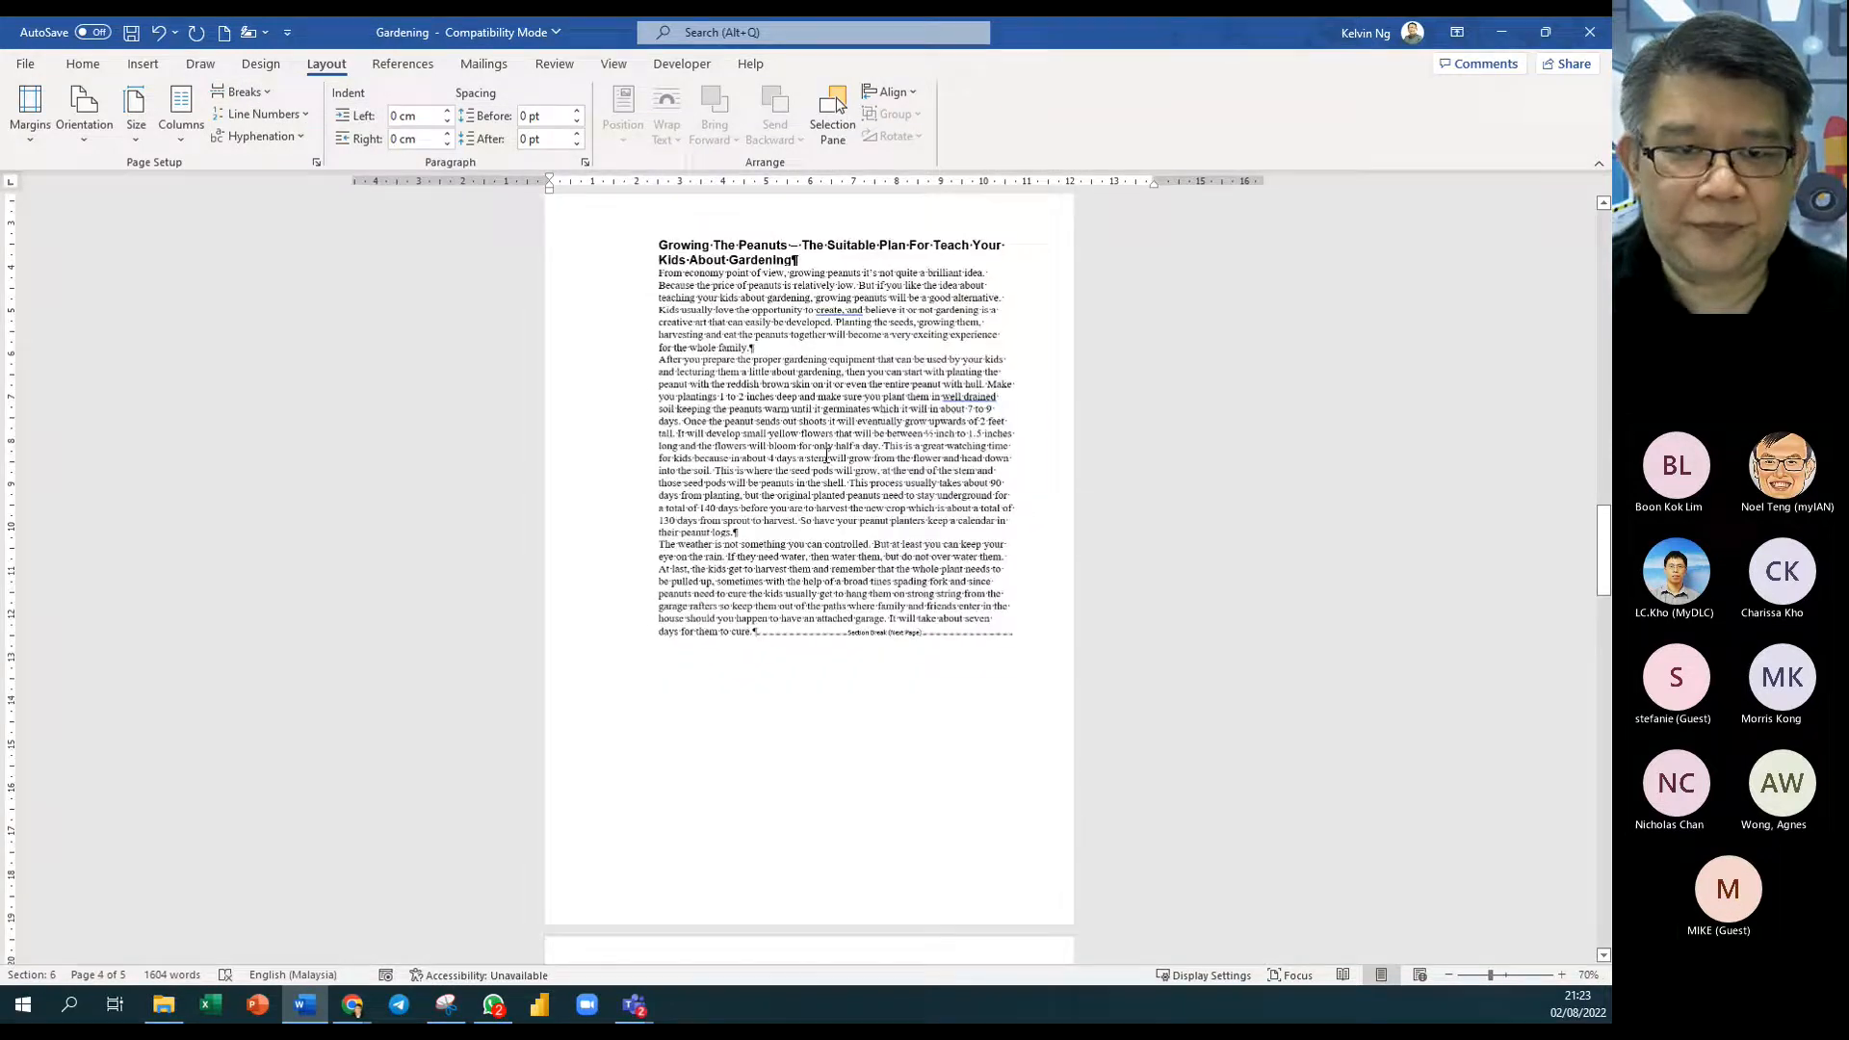
pyautogui.keyDown('ctrl'); pyautogui.scroll(-4, 820, 465); pyautogui.keyUp('ctrl')
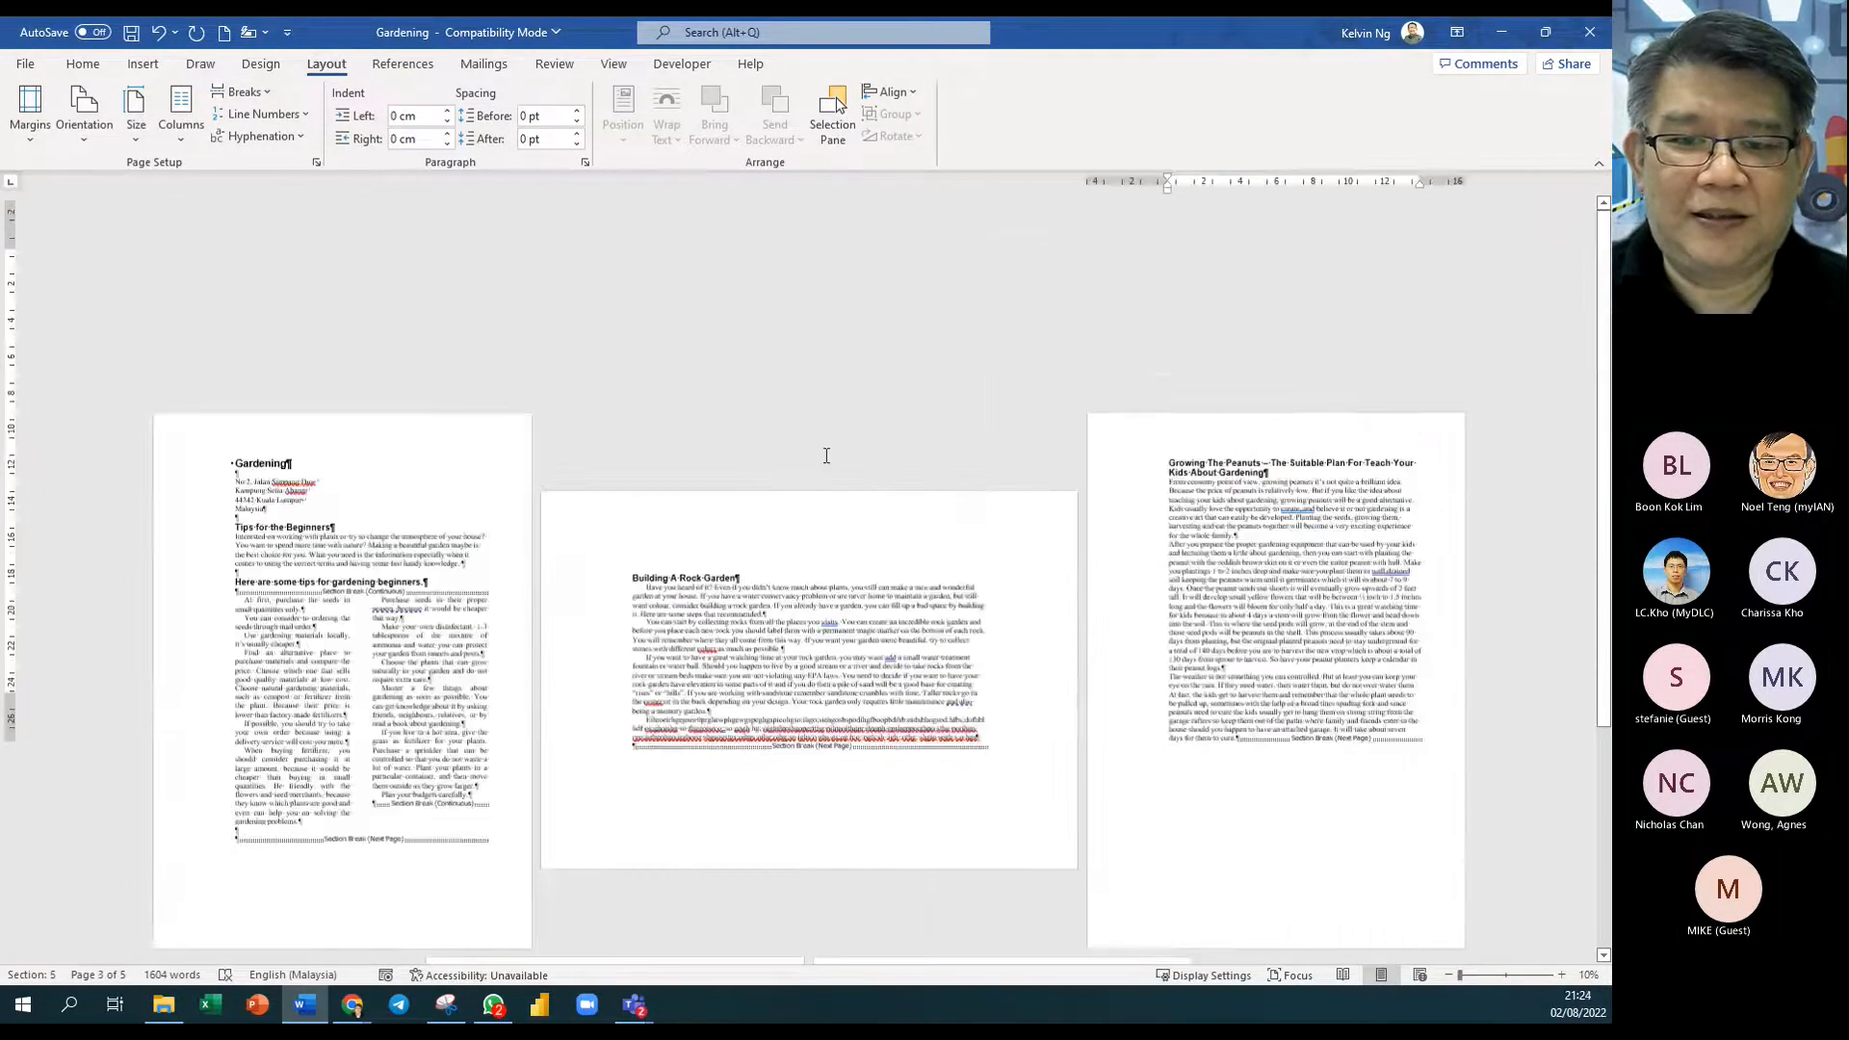
pyautogui.keyDown('ctrl'); pyautogui.scroll(1, 836, 443); pyautogui.keyUp('ctrl')
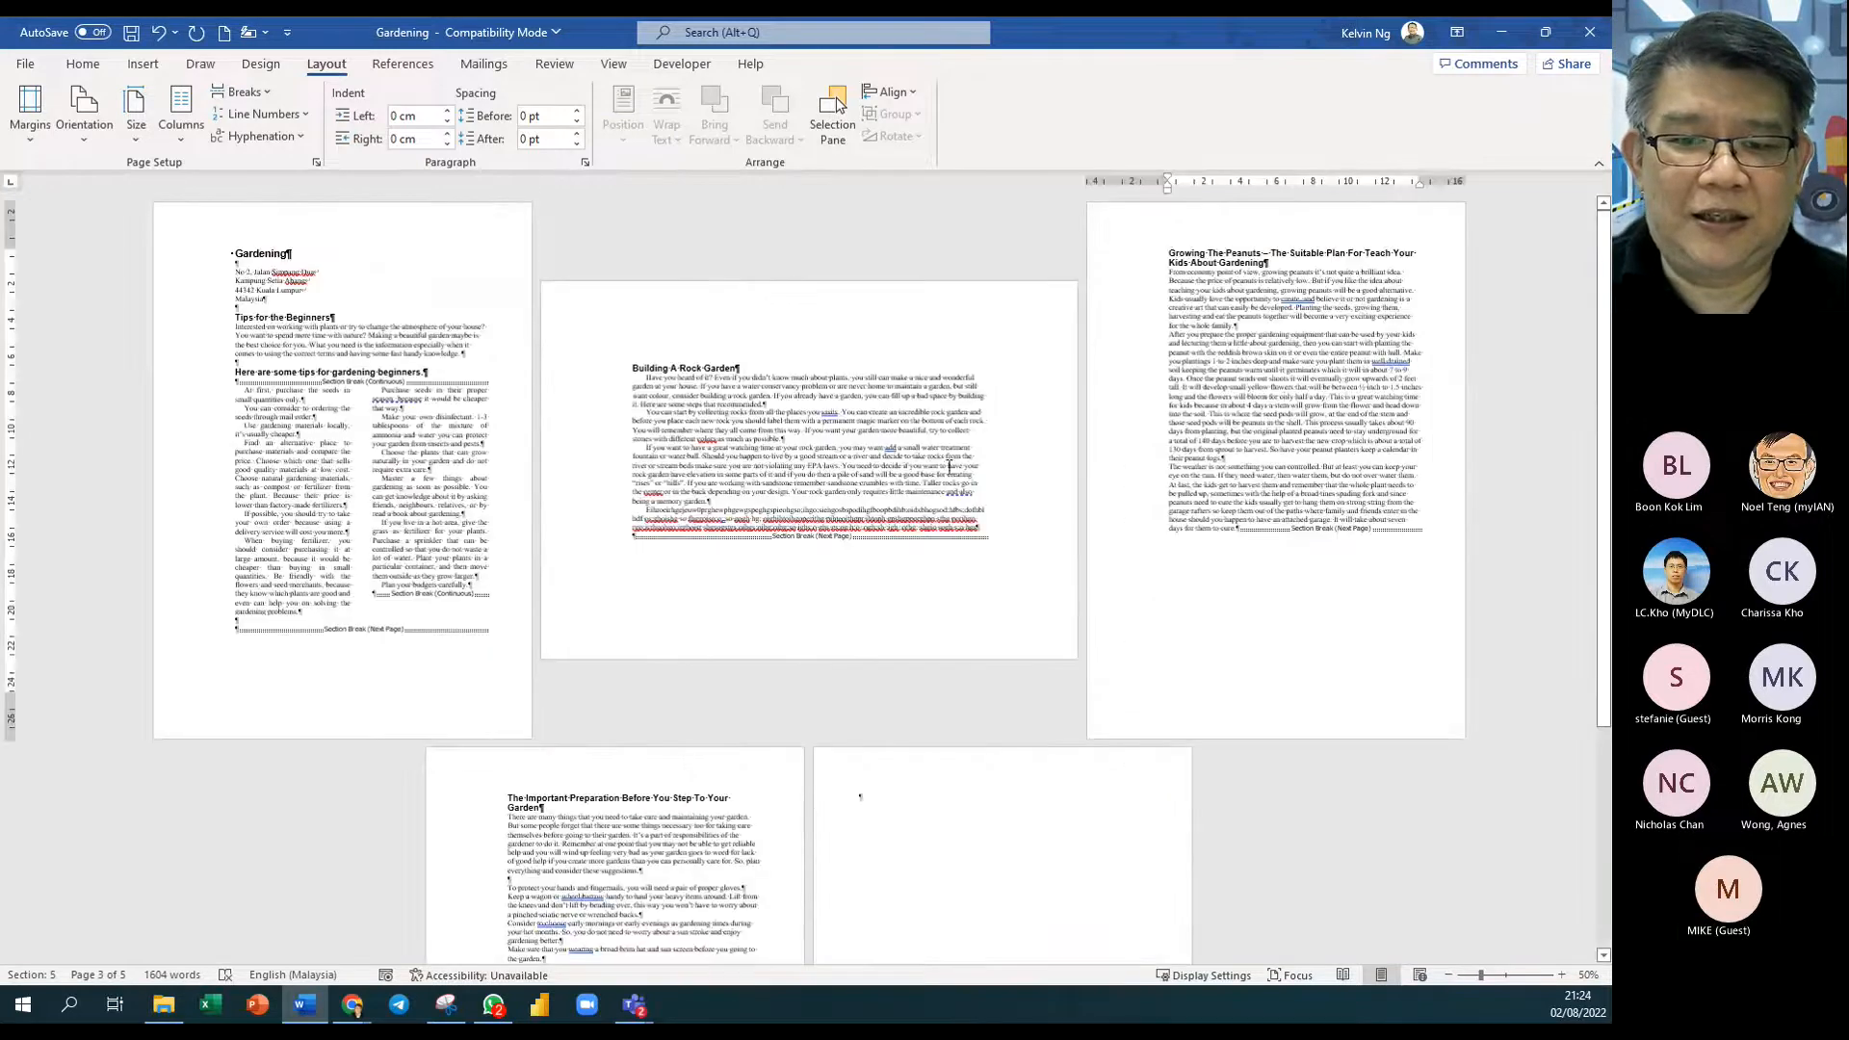
pyautogui.scroll(-3, 813, 698)
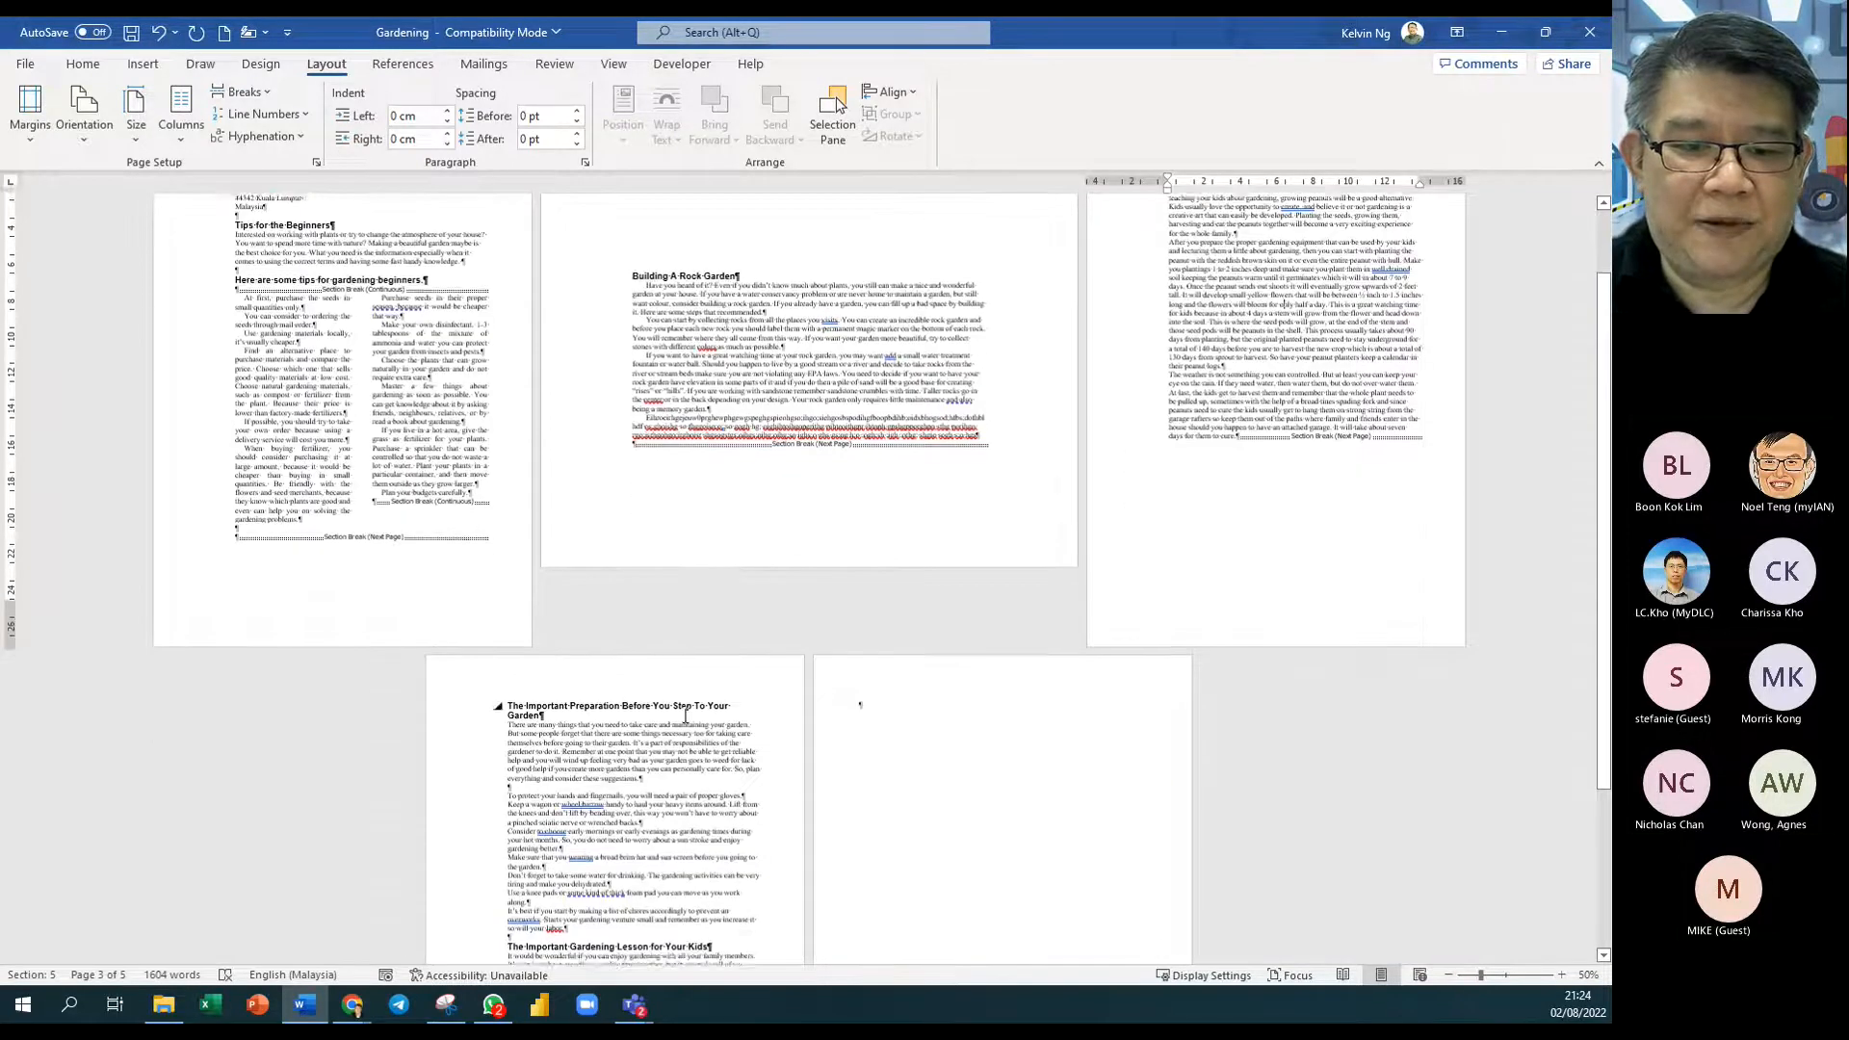
pyautogui.scroll(-2, 751, 626)
pyautogui.scroll(3, 1271, 342)
pyautogui.scroll(2, 1342, 301)
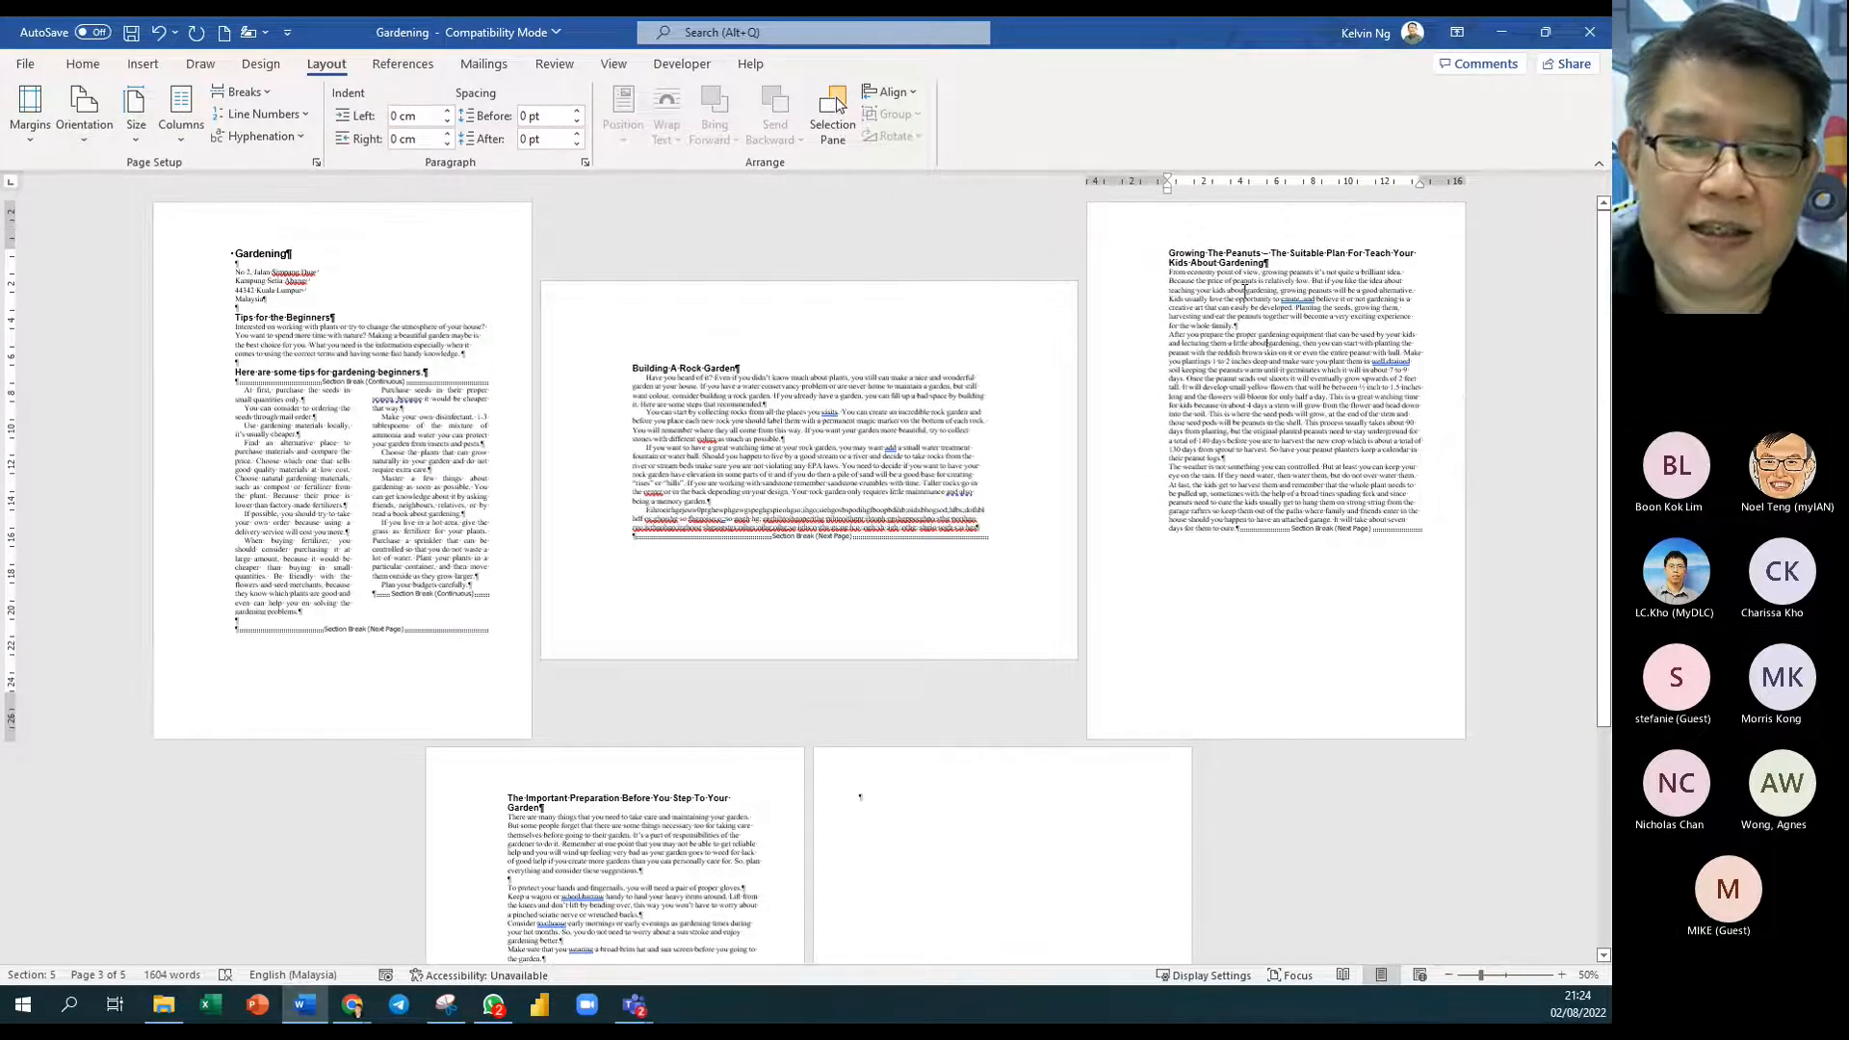
# Step: Set the "Growing The Peanuts" section to A3 paper size and landscape orientation
pyautogui.click(142, 135)
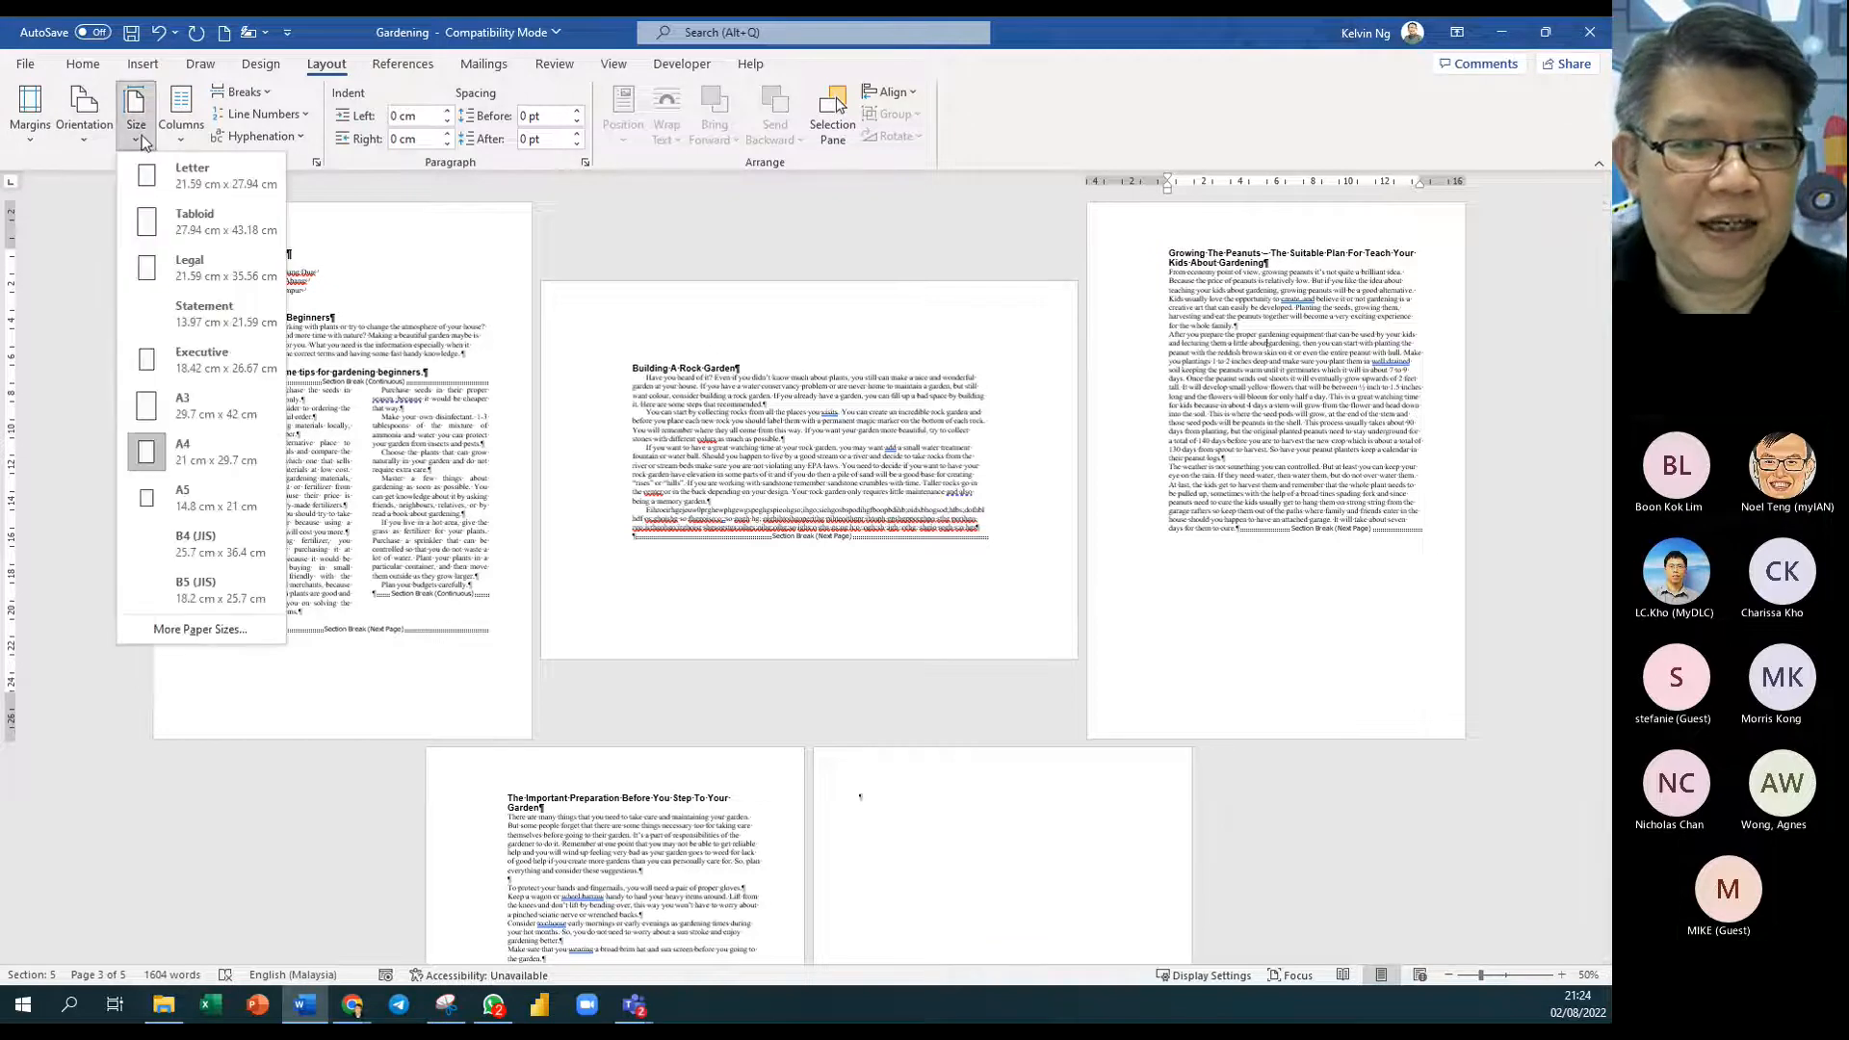
pyautogui.click(212, 407)
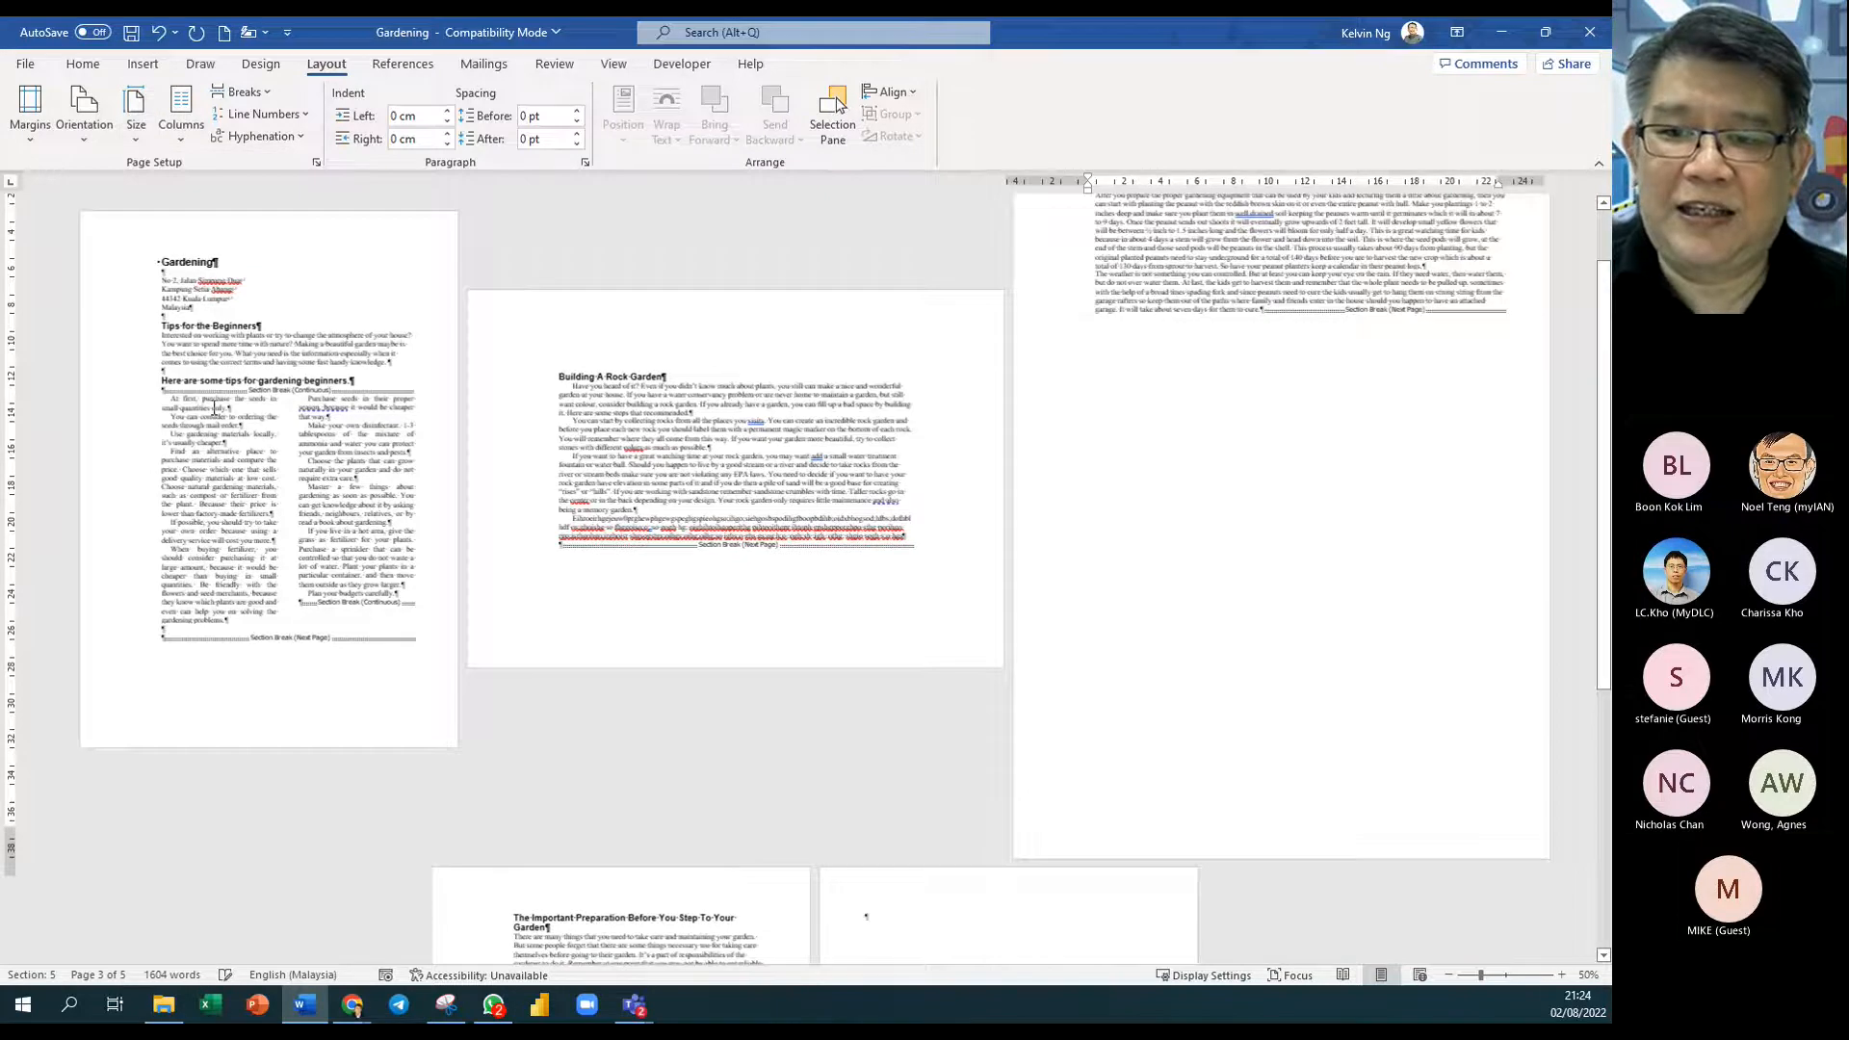
pyautogui.click(90, 143)
pyautogui.click(111, 224)
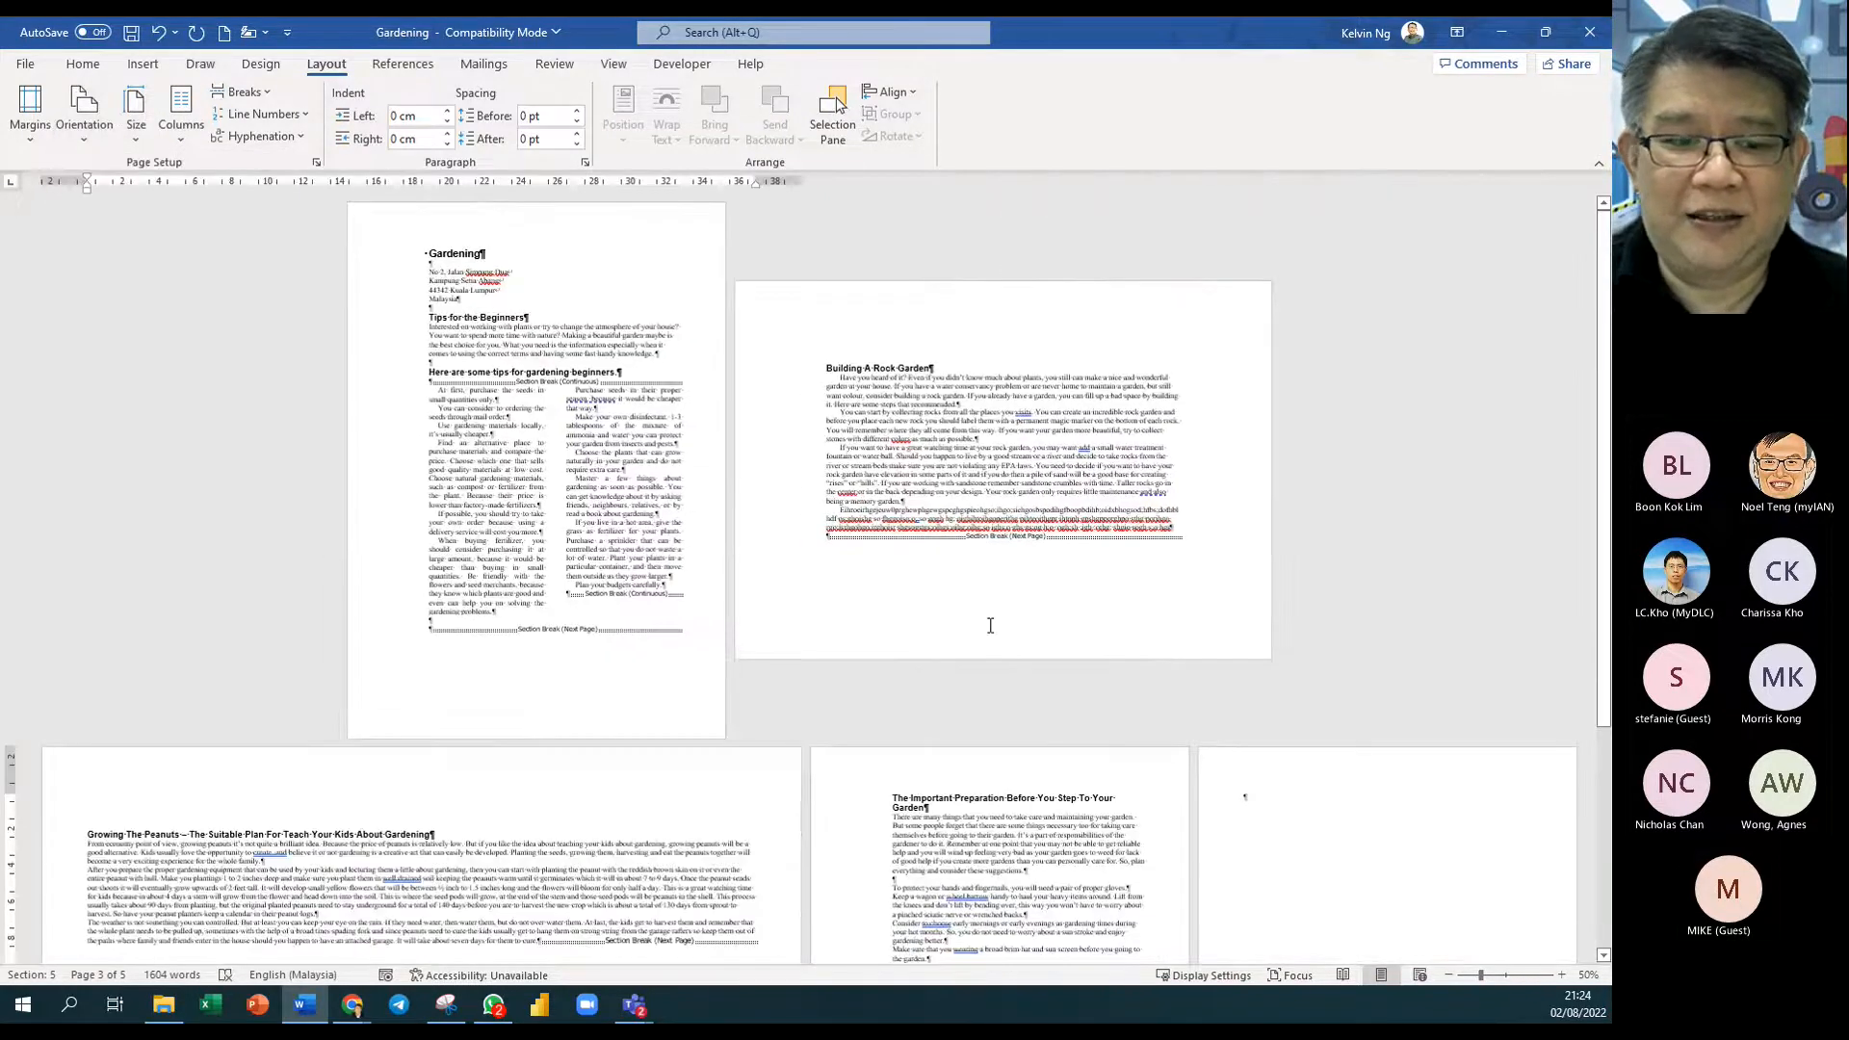
pyautogui.scroll(-5, 553, 768)
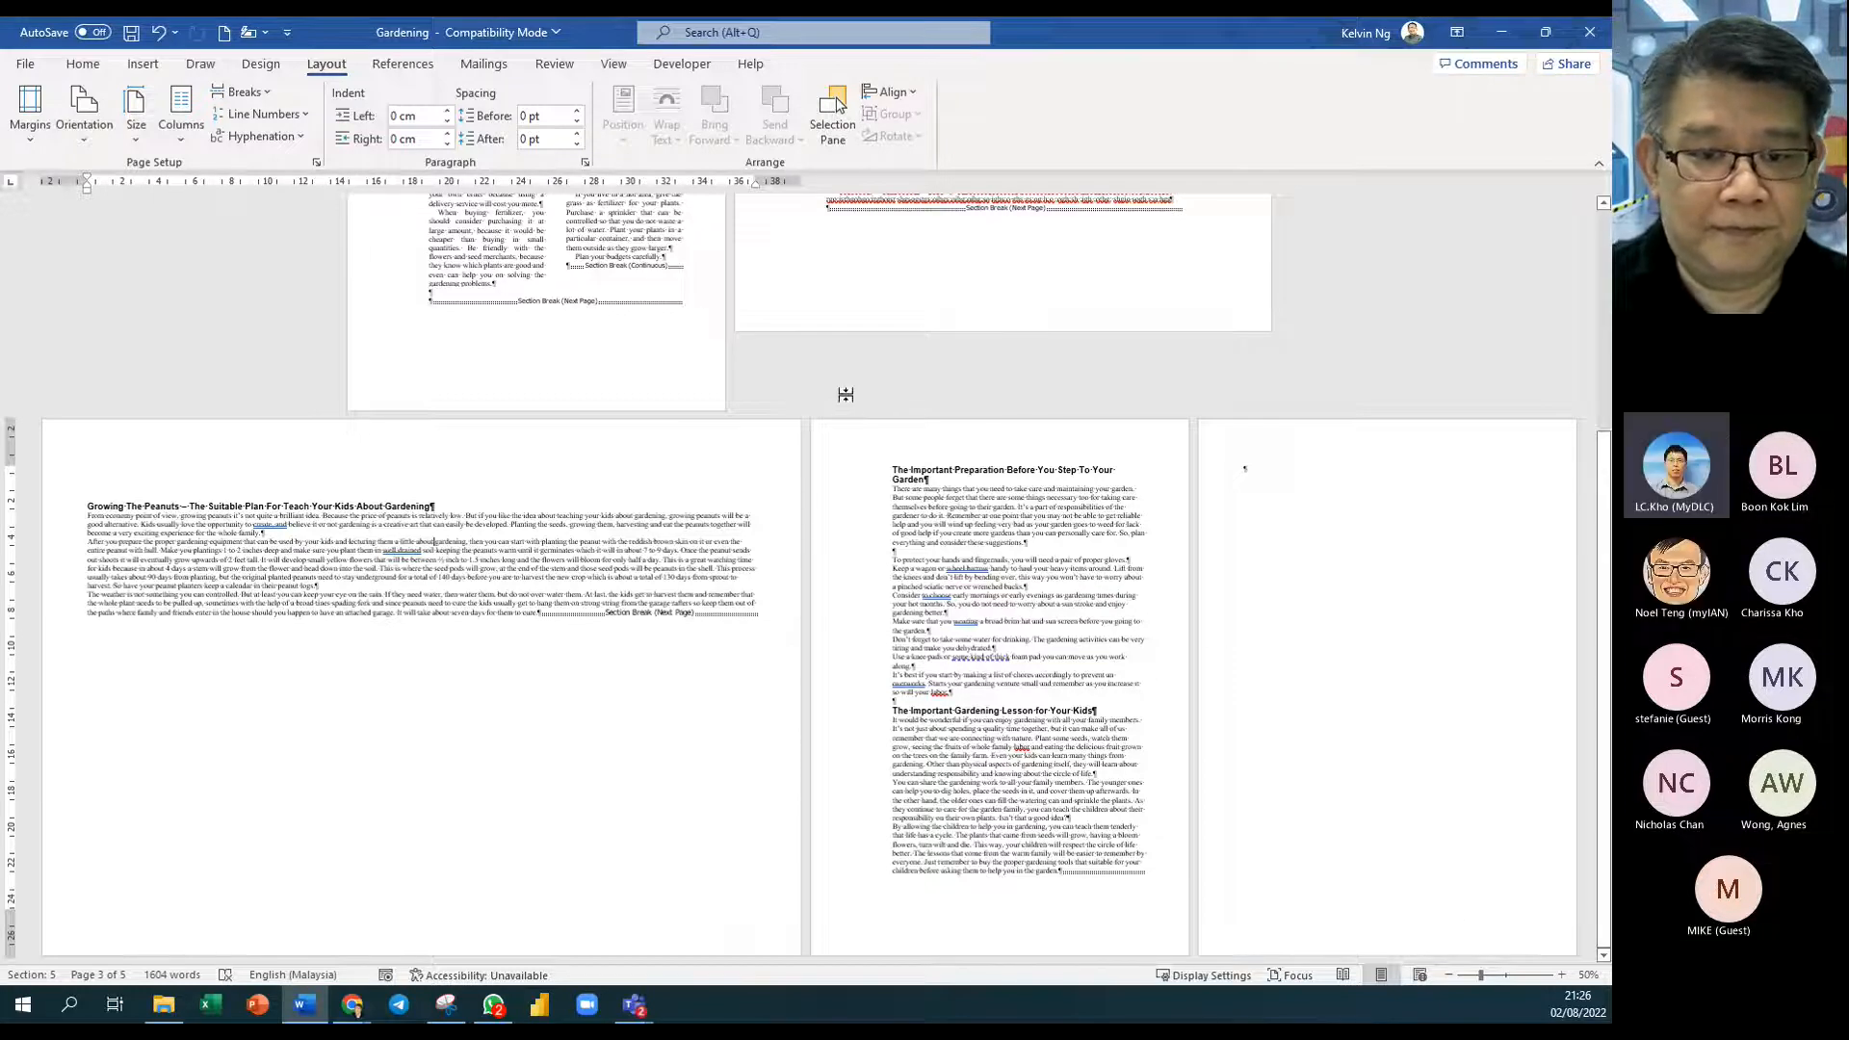
pyautogui.scroll(5, 859, 396)
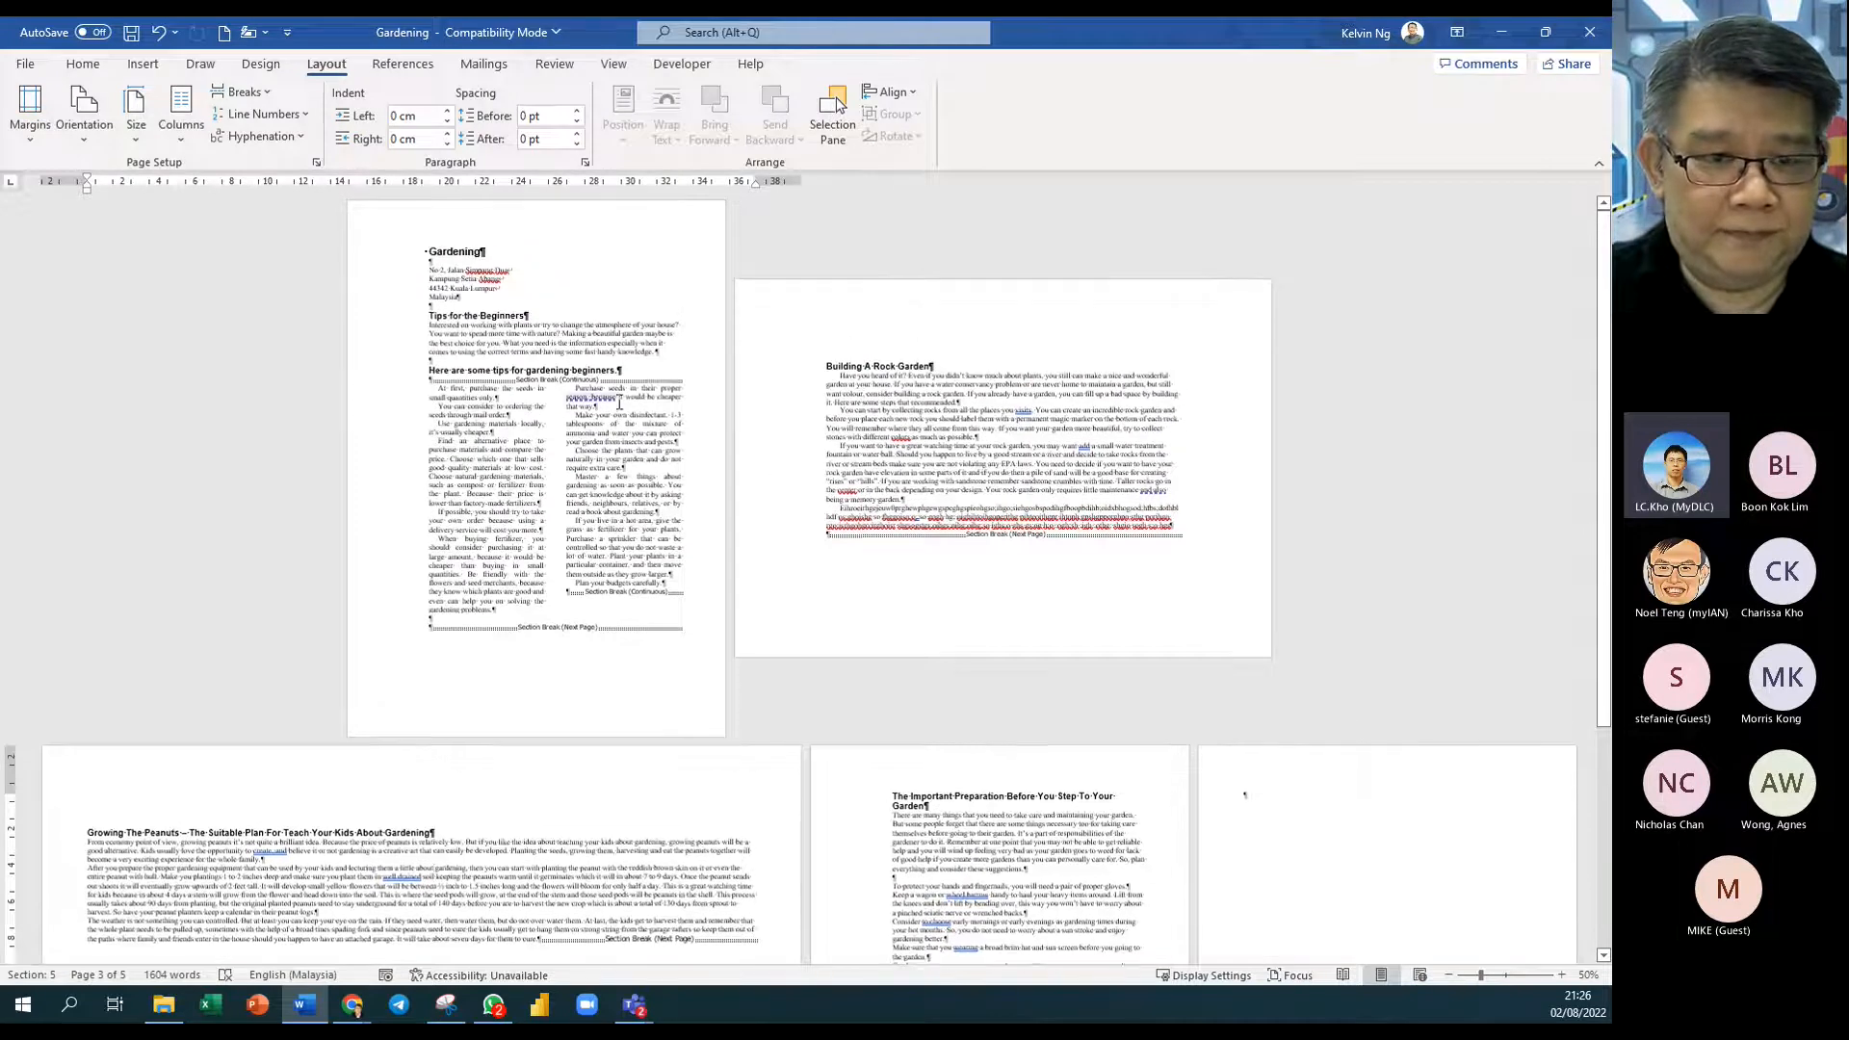
pyautogui.scroll(-1, 801, 487)
pyautogui.scroll(-1, 751, 453)
pyautogui.scroll(-4, 554, 766)
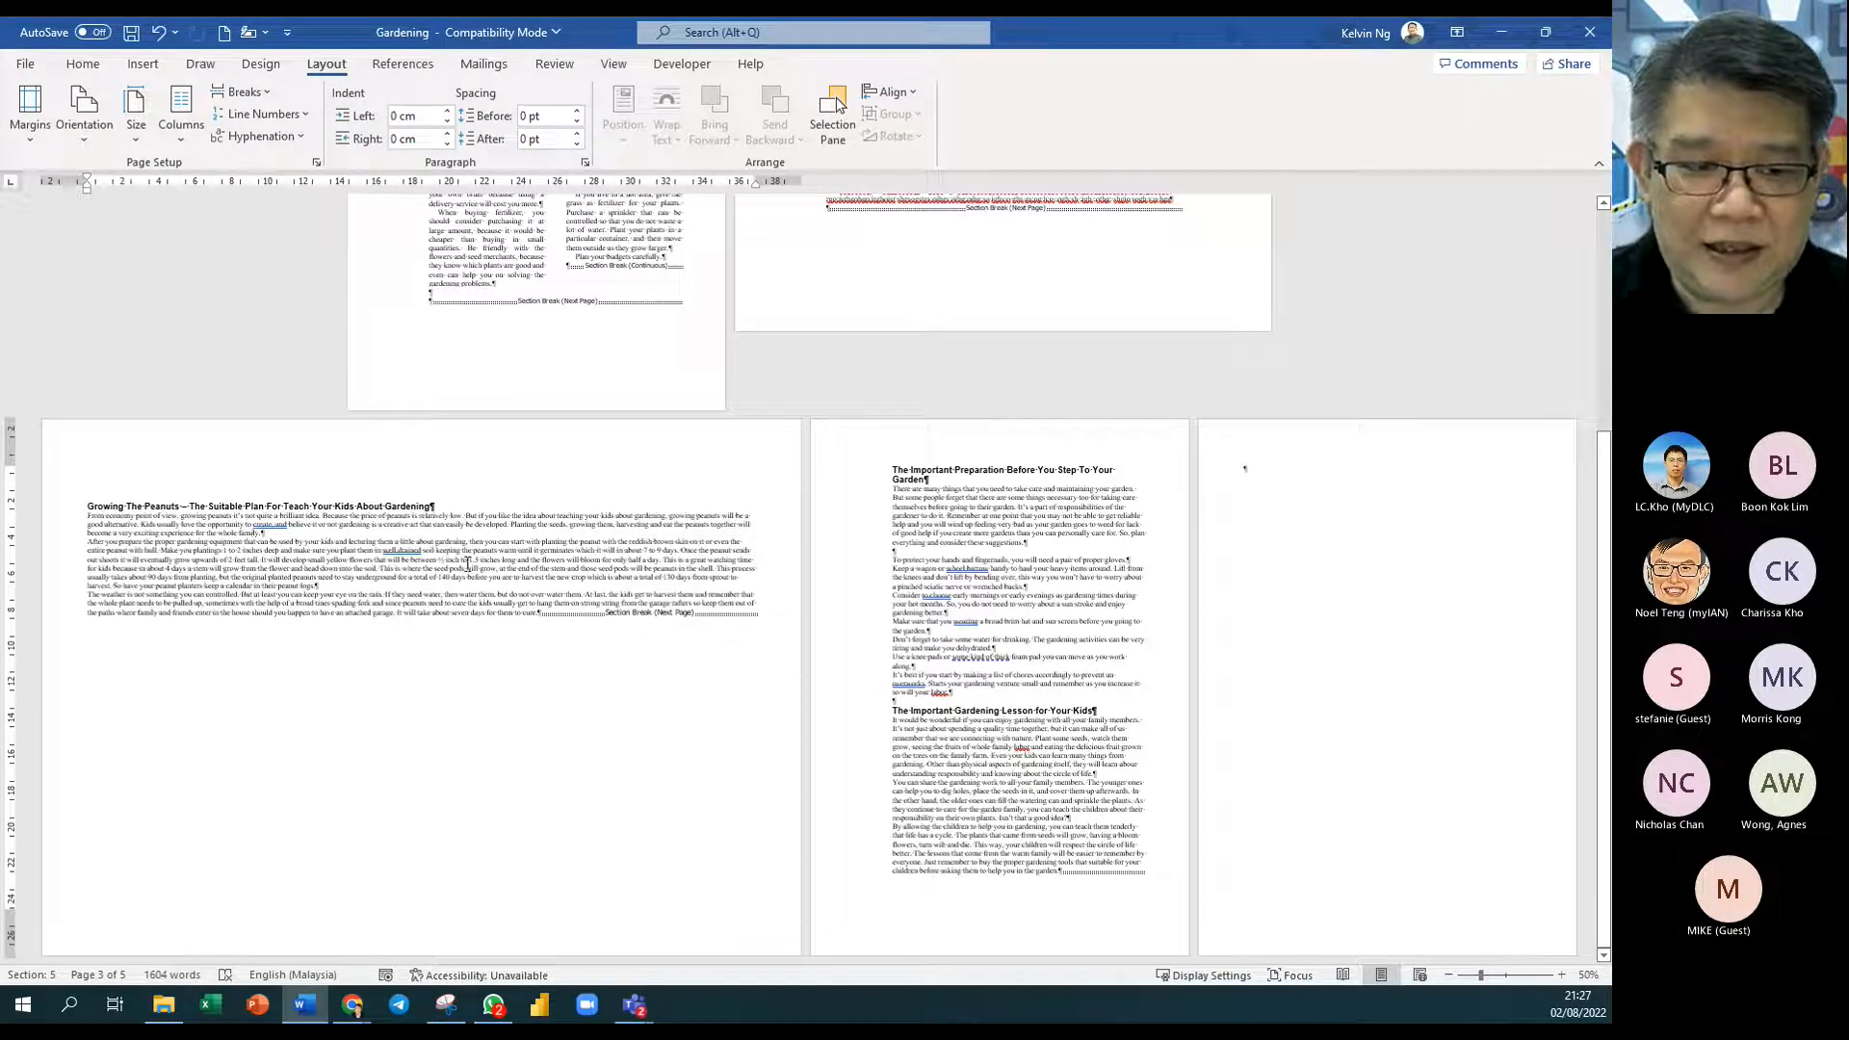
# Step: Try a two-column layout on a selected passage of the "Growing The Peanuts" text, and undo it
pyautogui.moveTo(206, 533); pyautogui.dragTo(469, 559)
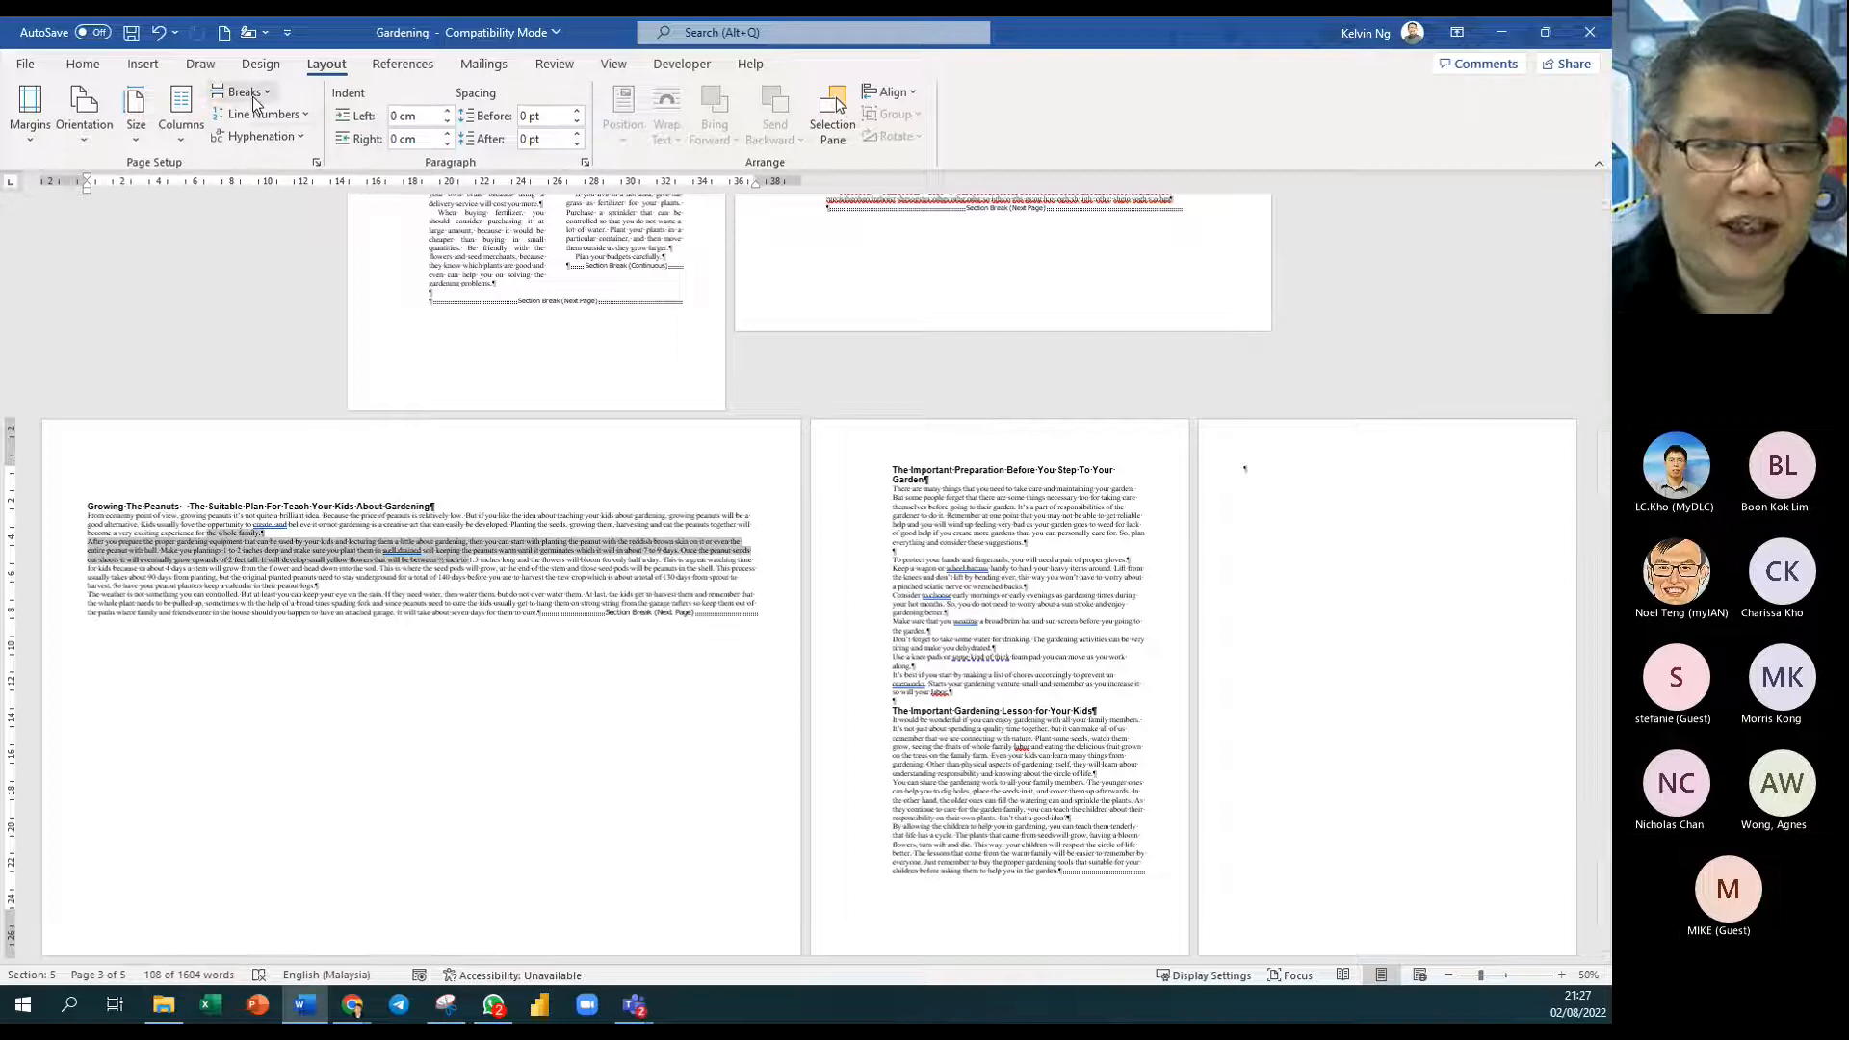
pyautogui.click(181, 108)
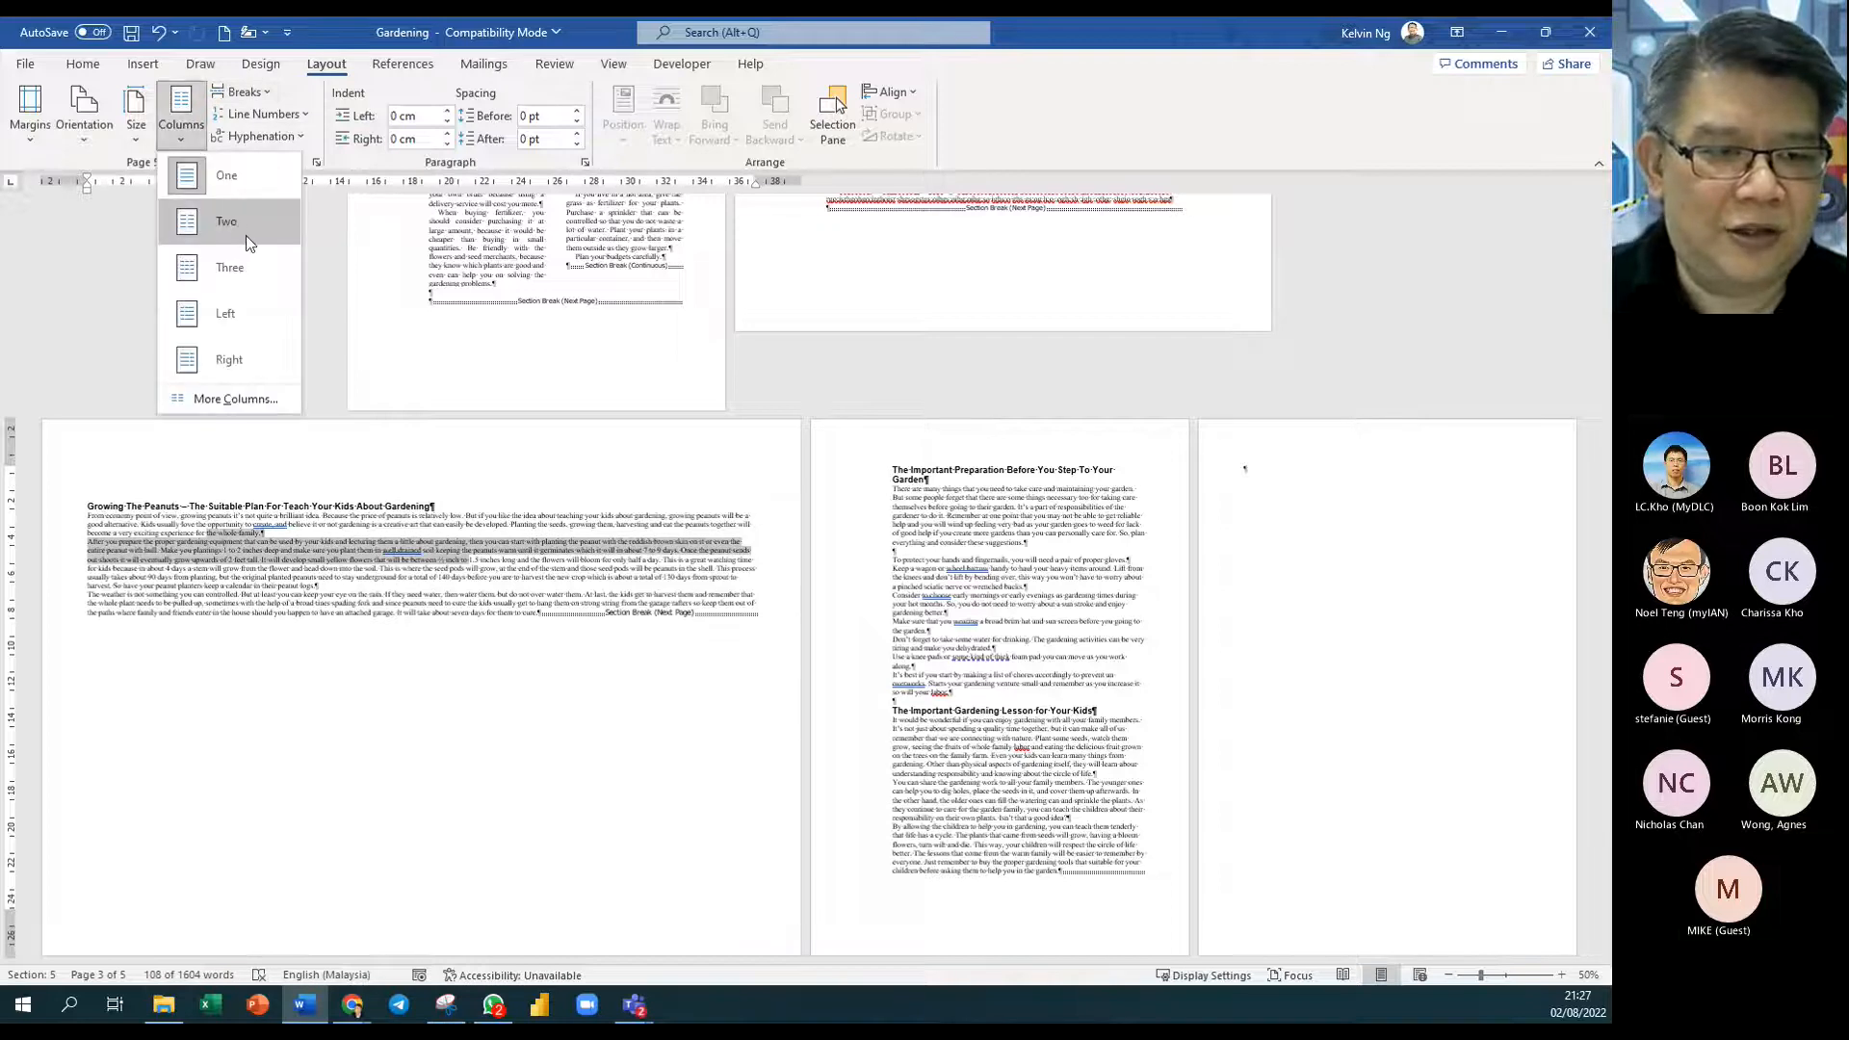
pyautogui.click(233, 220)
pyautogui.click(496, 662)
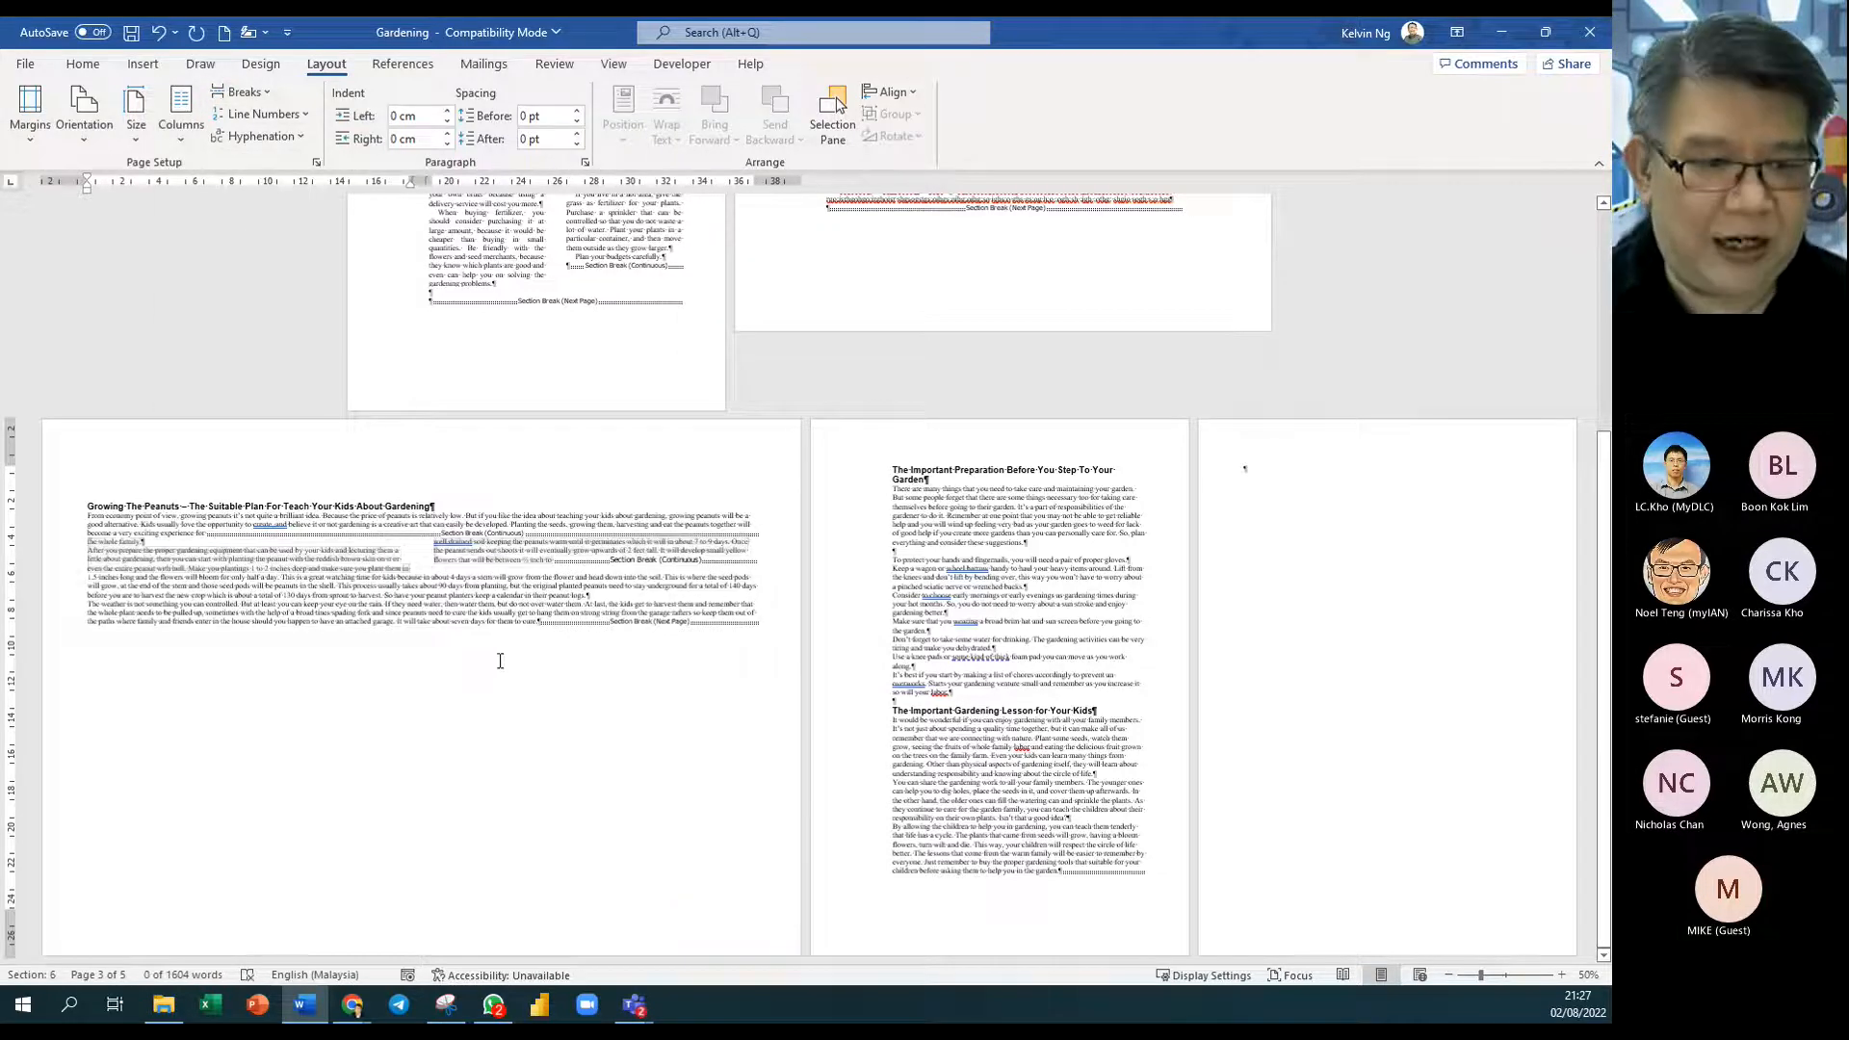
pyautogui.hotkey('ctrl', 'z')
# Step: Try a two-column layout on the whole "Growing The Peanuts" section, and return it to one column
pyautogui.click(402, 551)
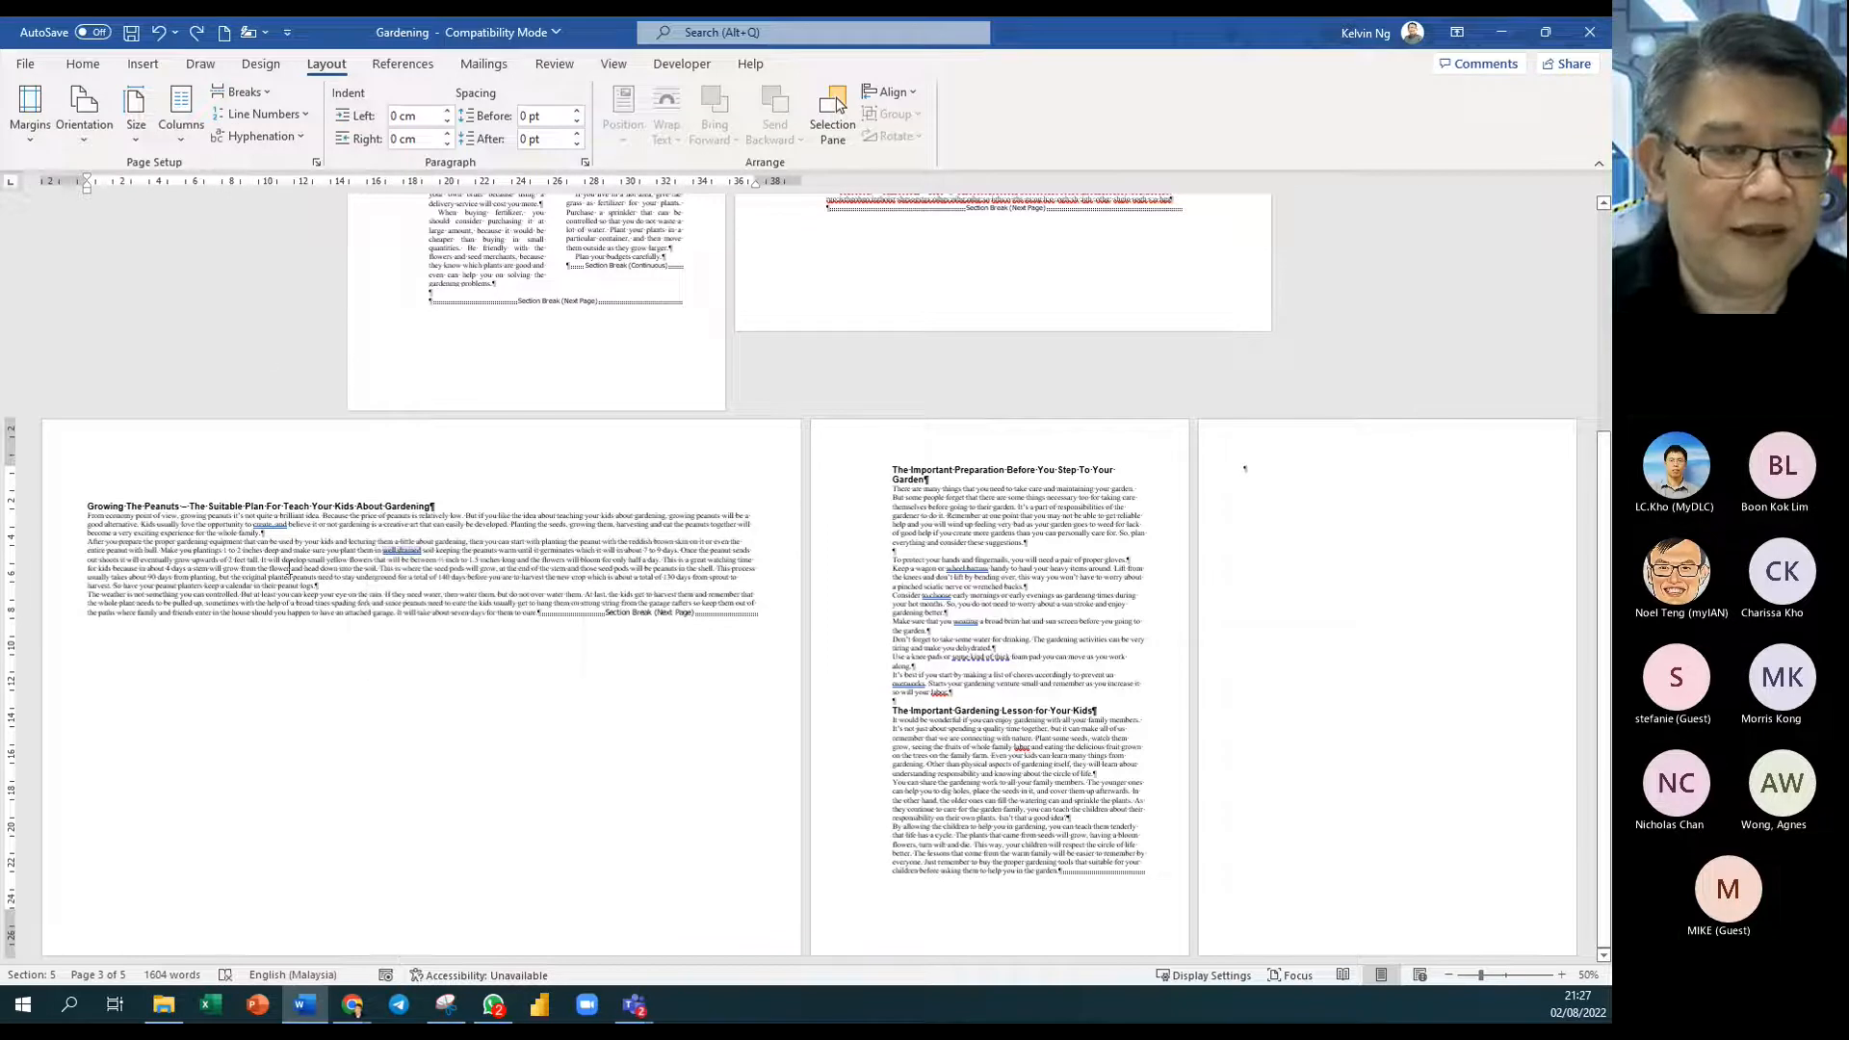
pyautogui.click(189, 139)
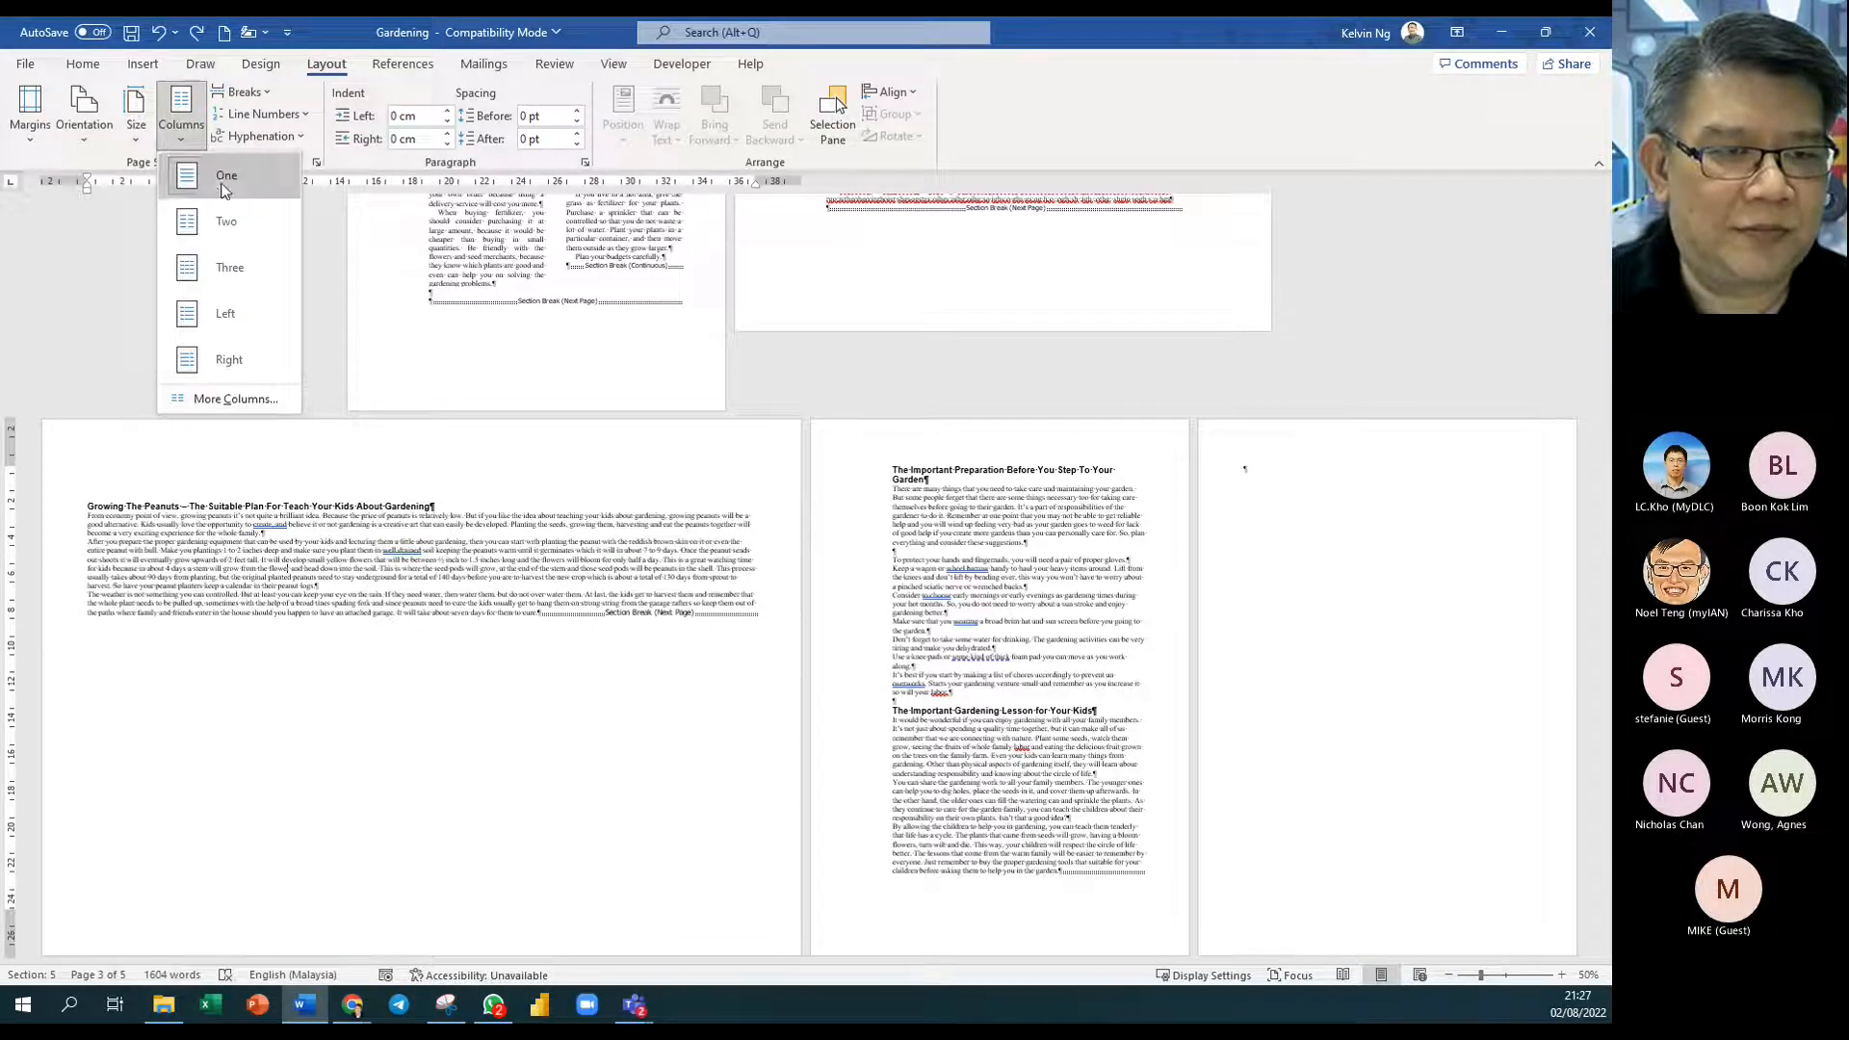
pyautogui.click(240, 218)
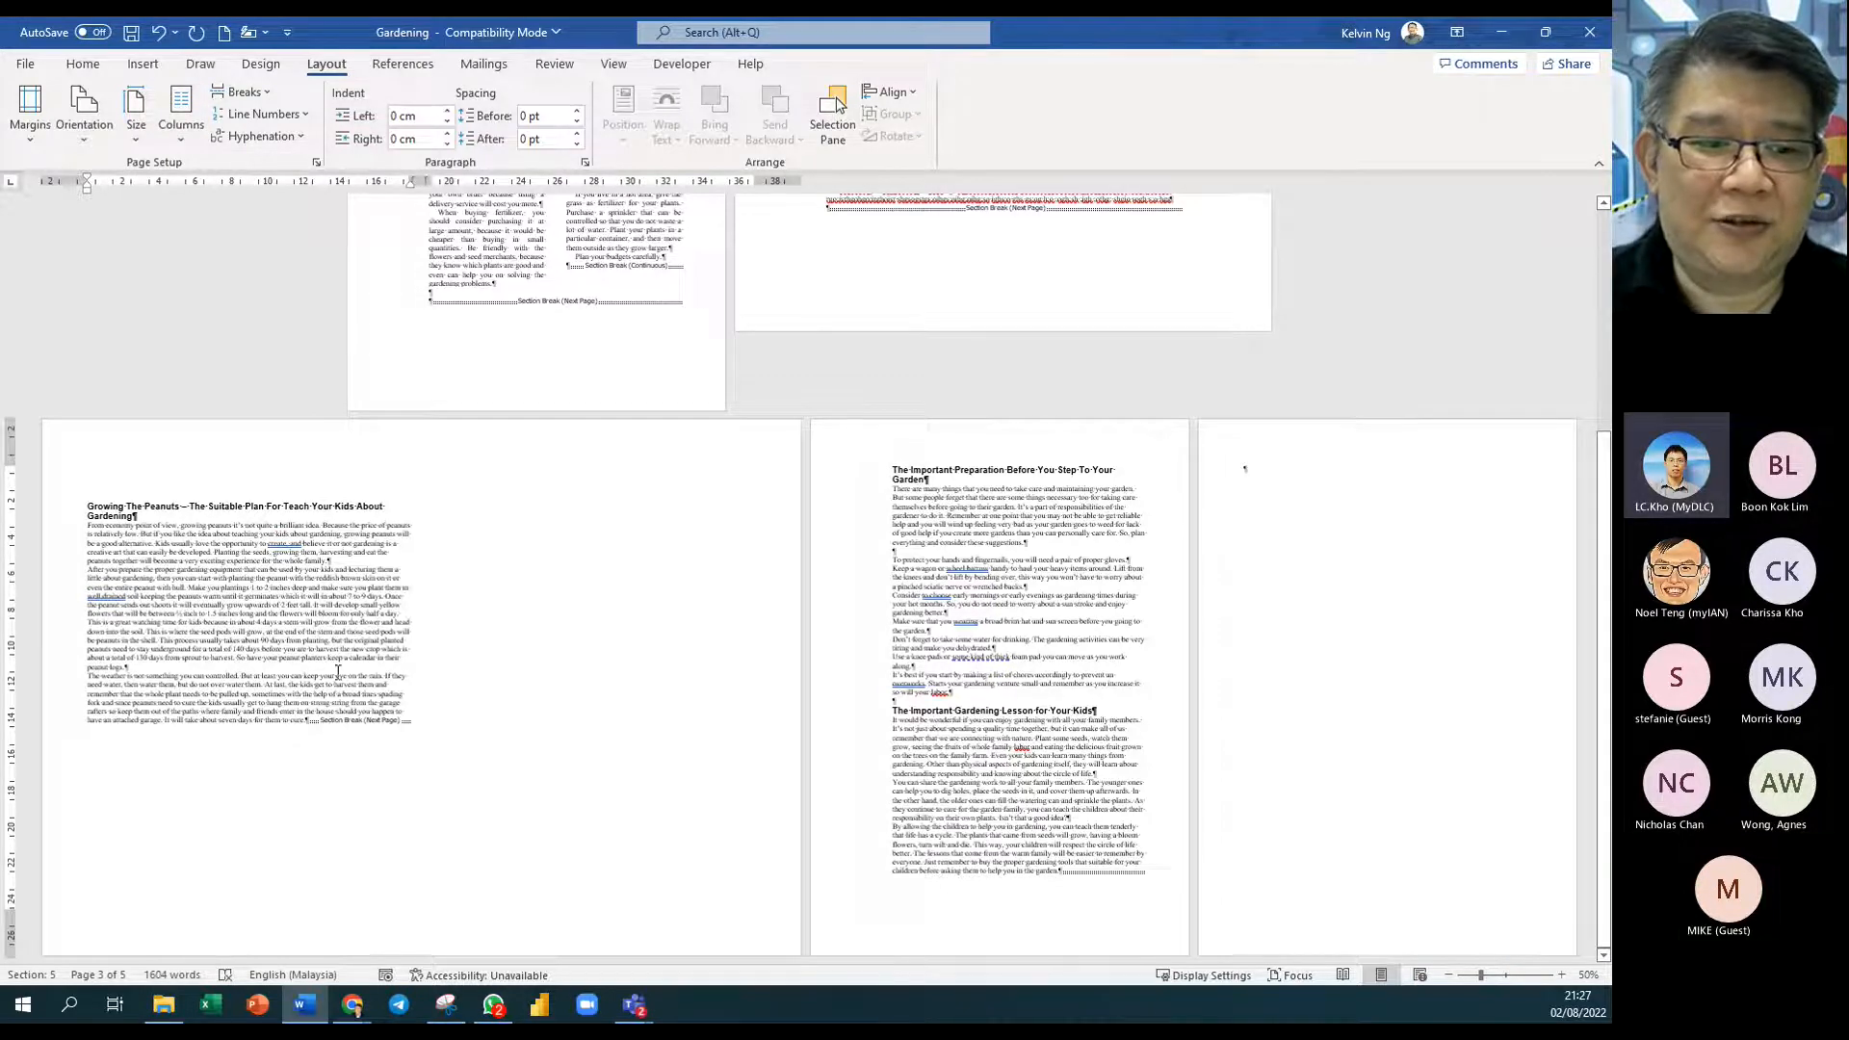
pyautogui.click(196, 135)
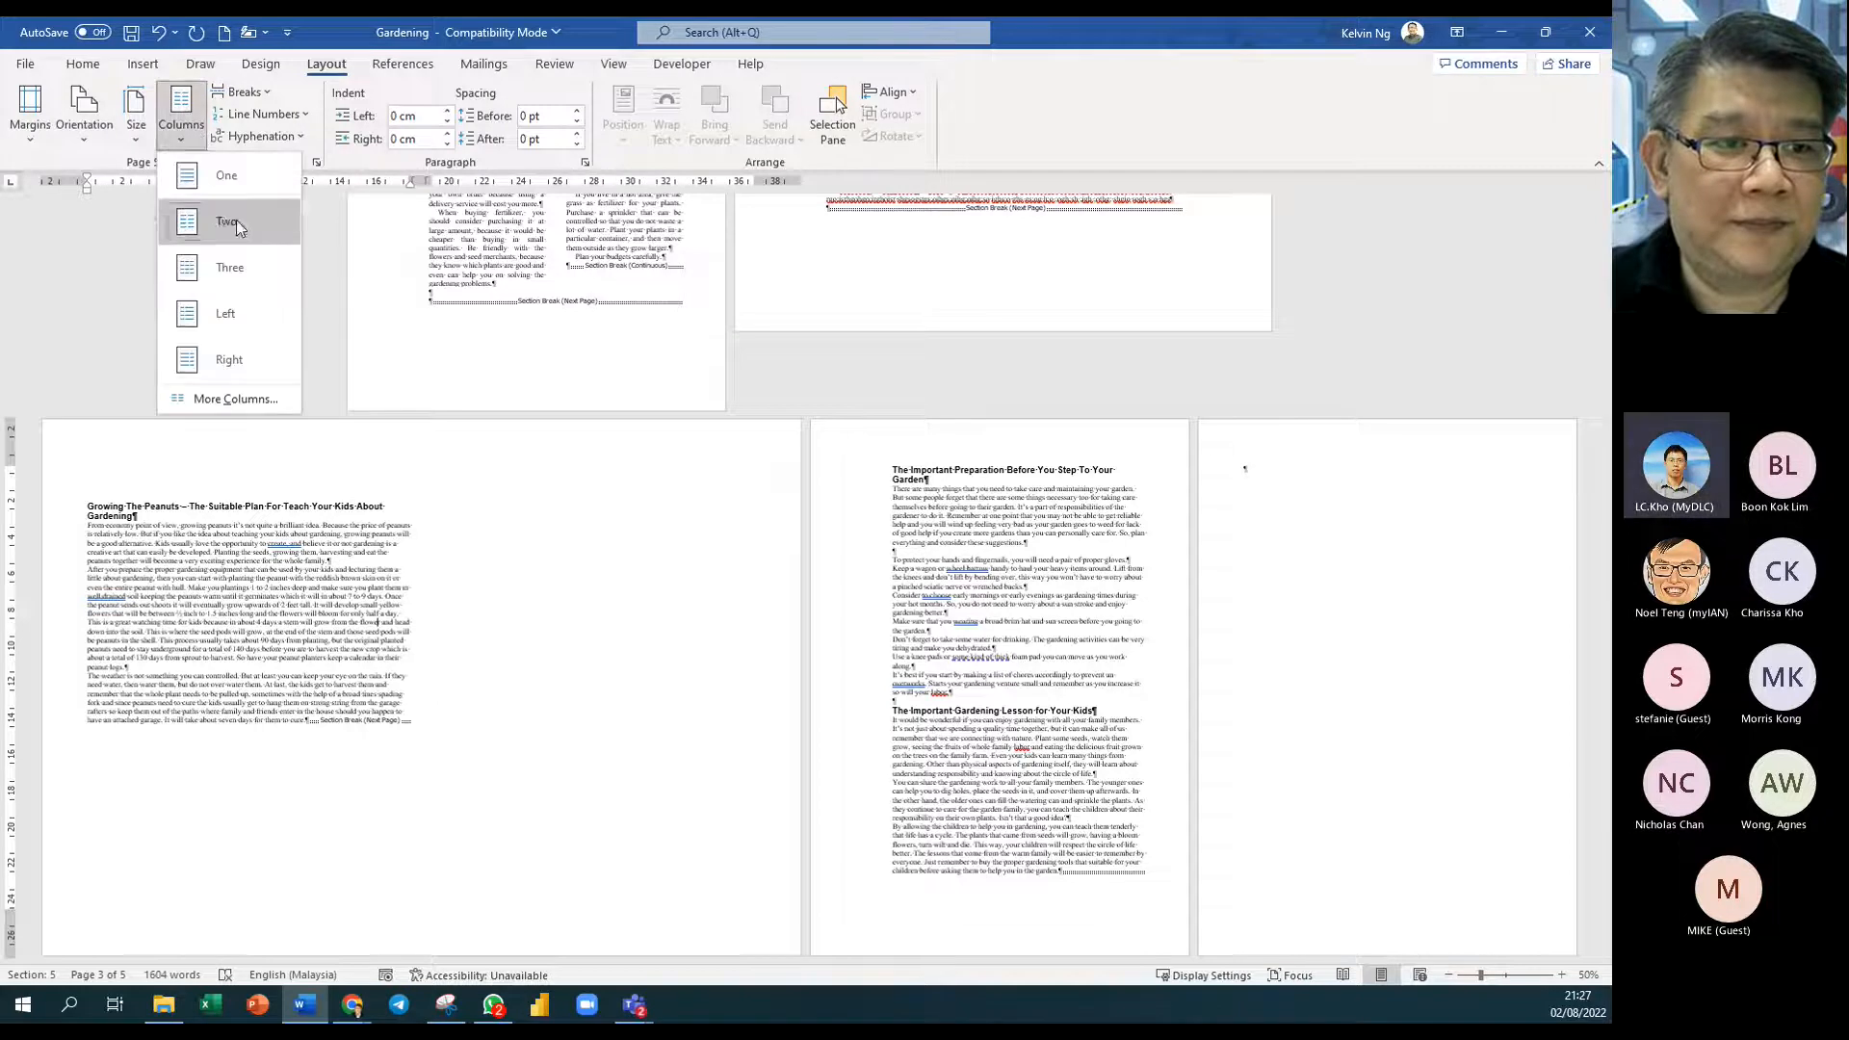
pyautogui.click(256, 182)
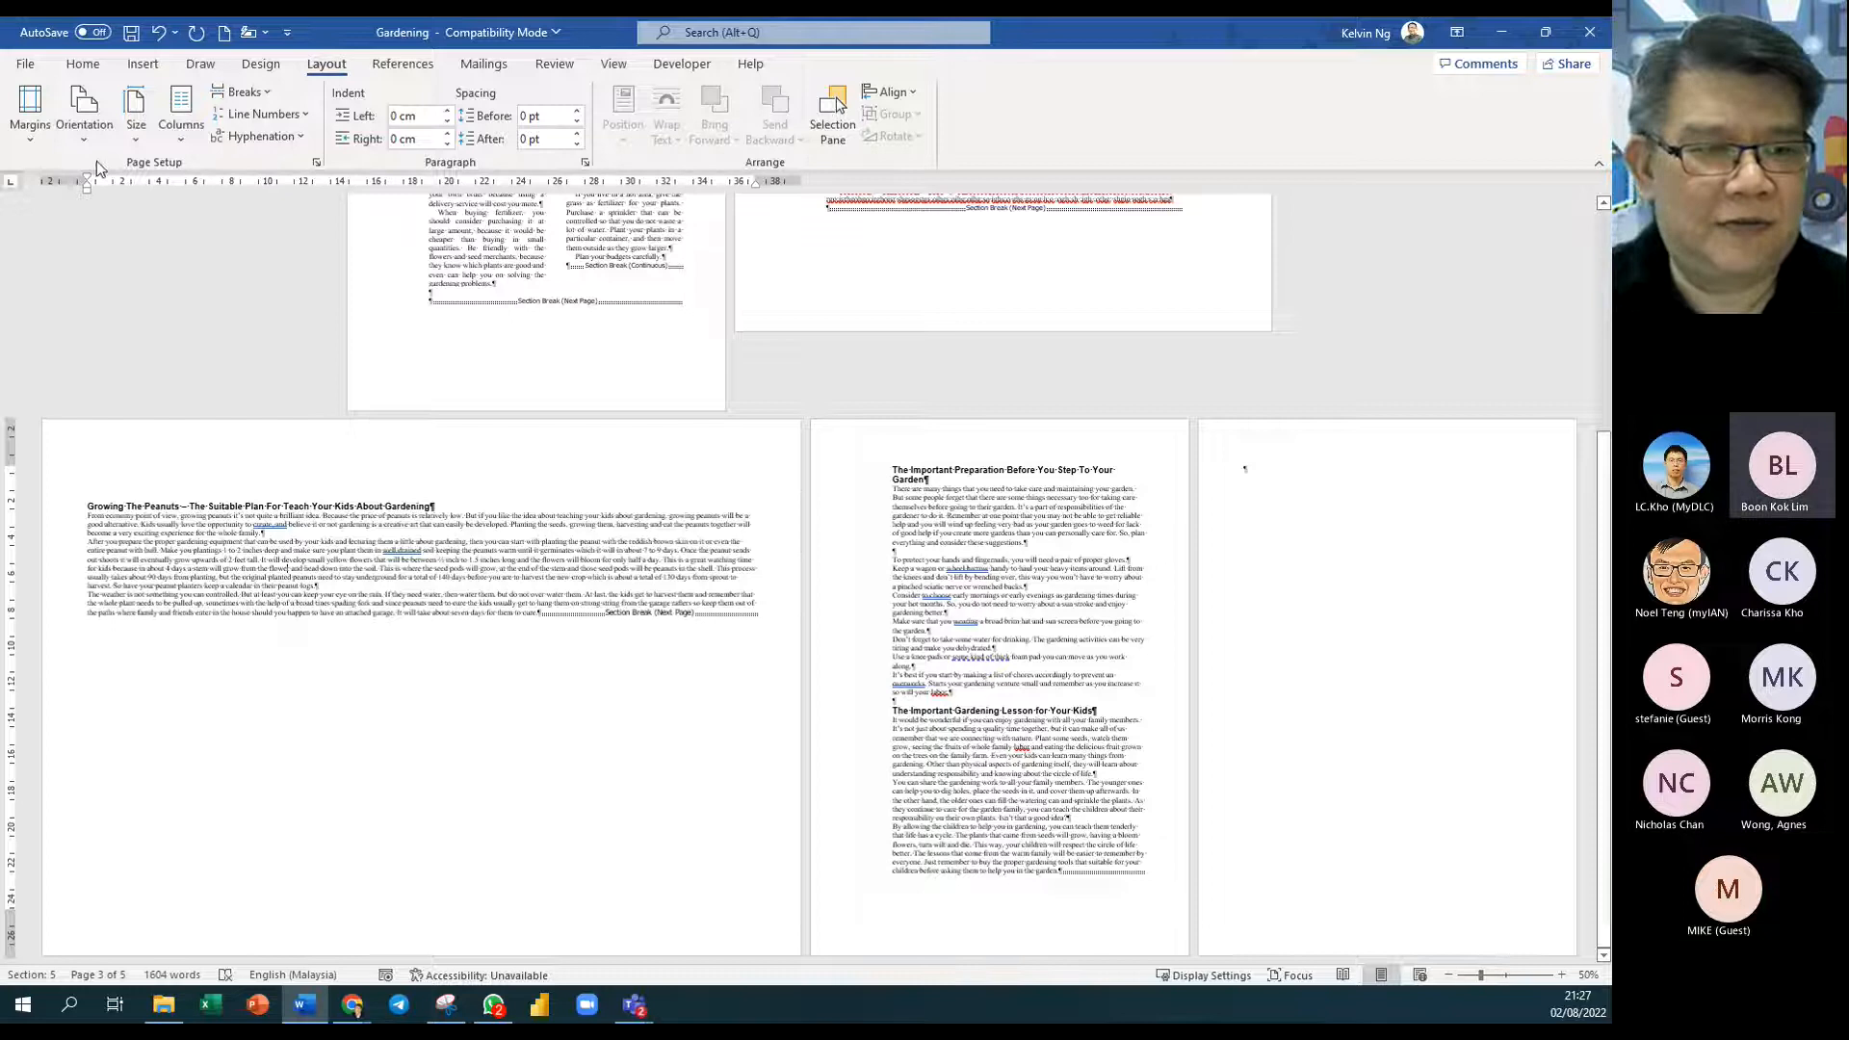
# Step: Apply the Wide margins preset to the "Growing The Peanuts" section, with 5.08 cm left and right margins
pyautogui.click(37, 138)
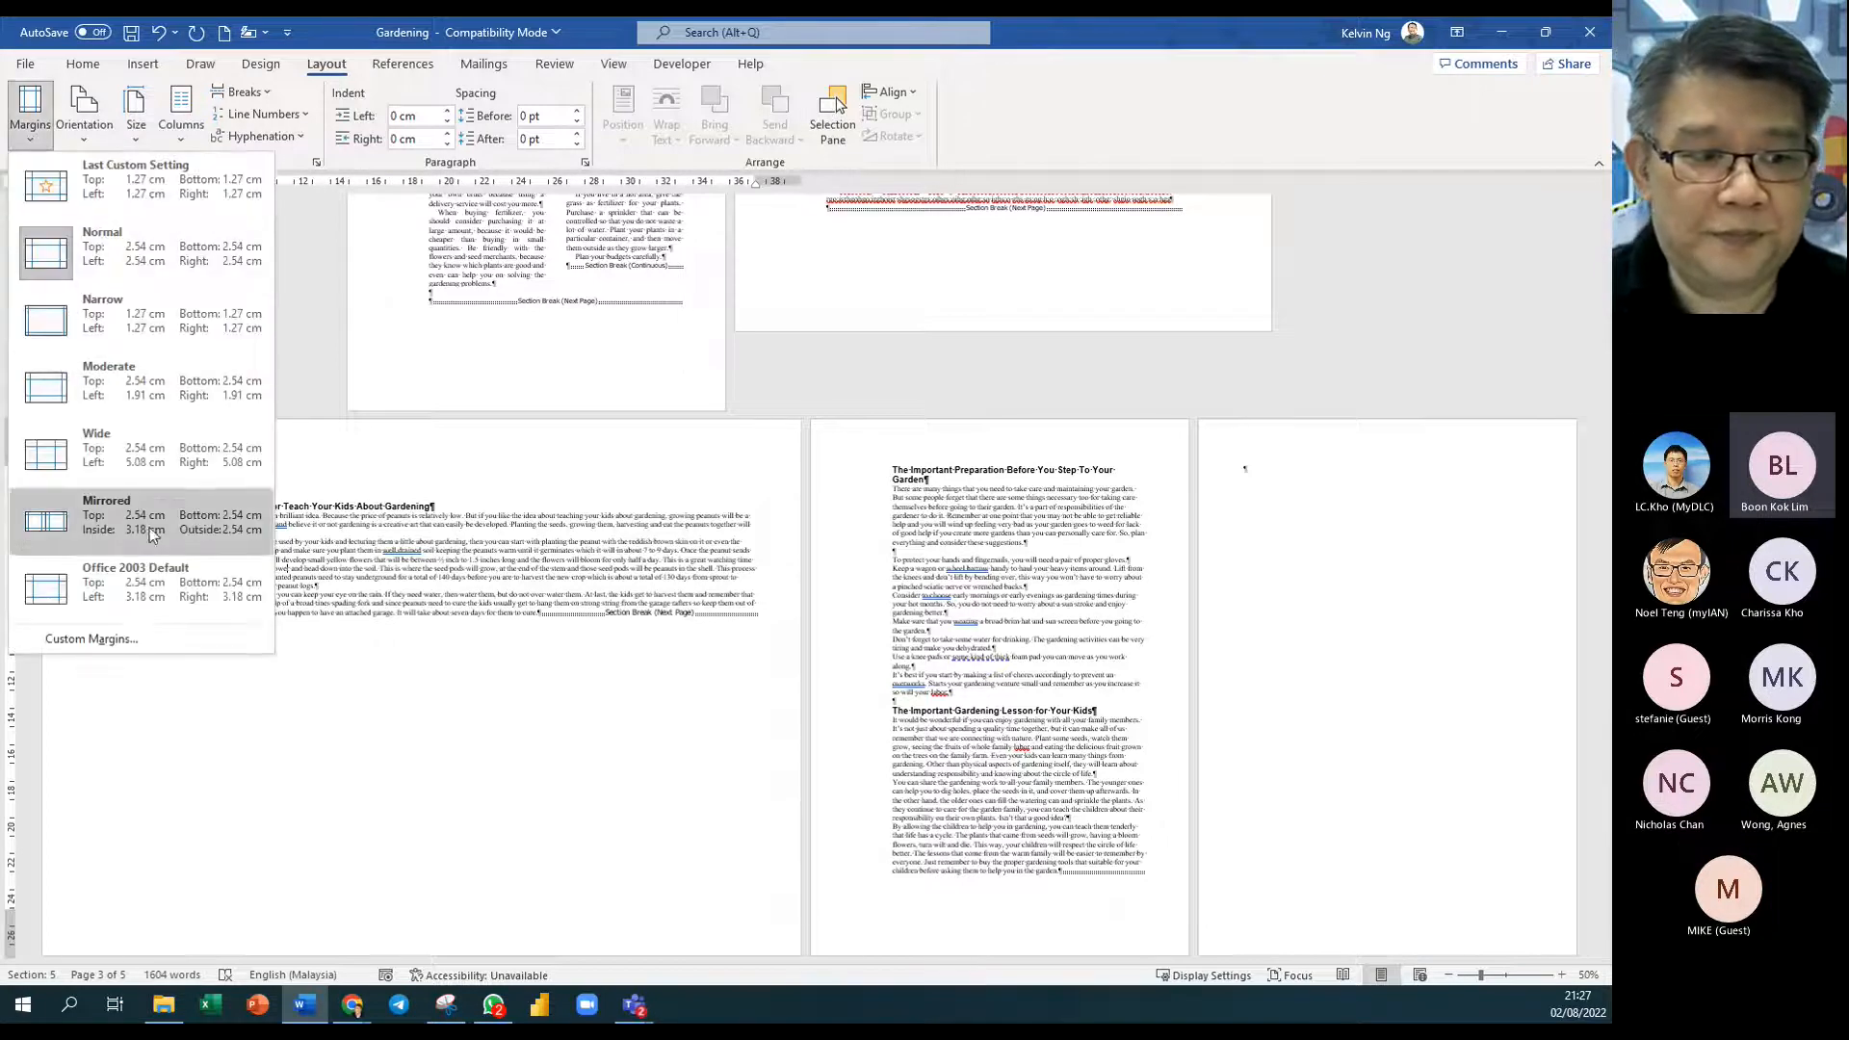
pyautogui.click(193, 457)
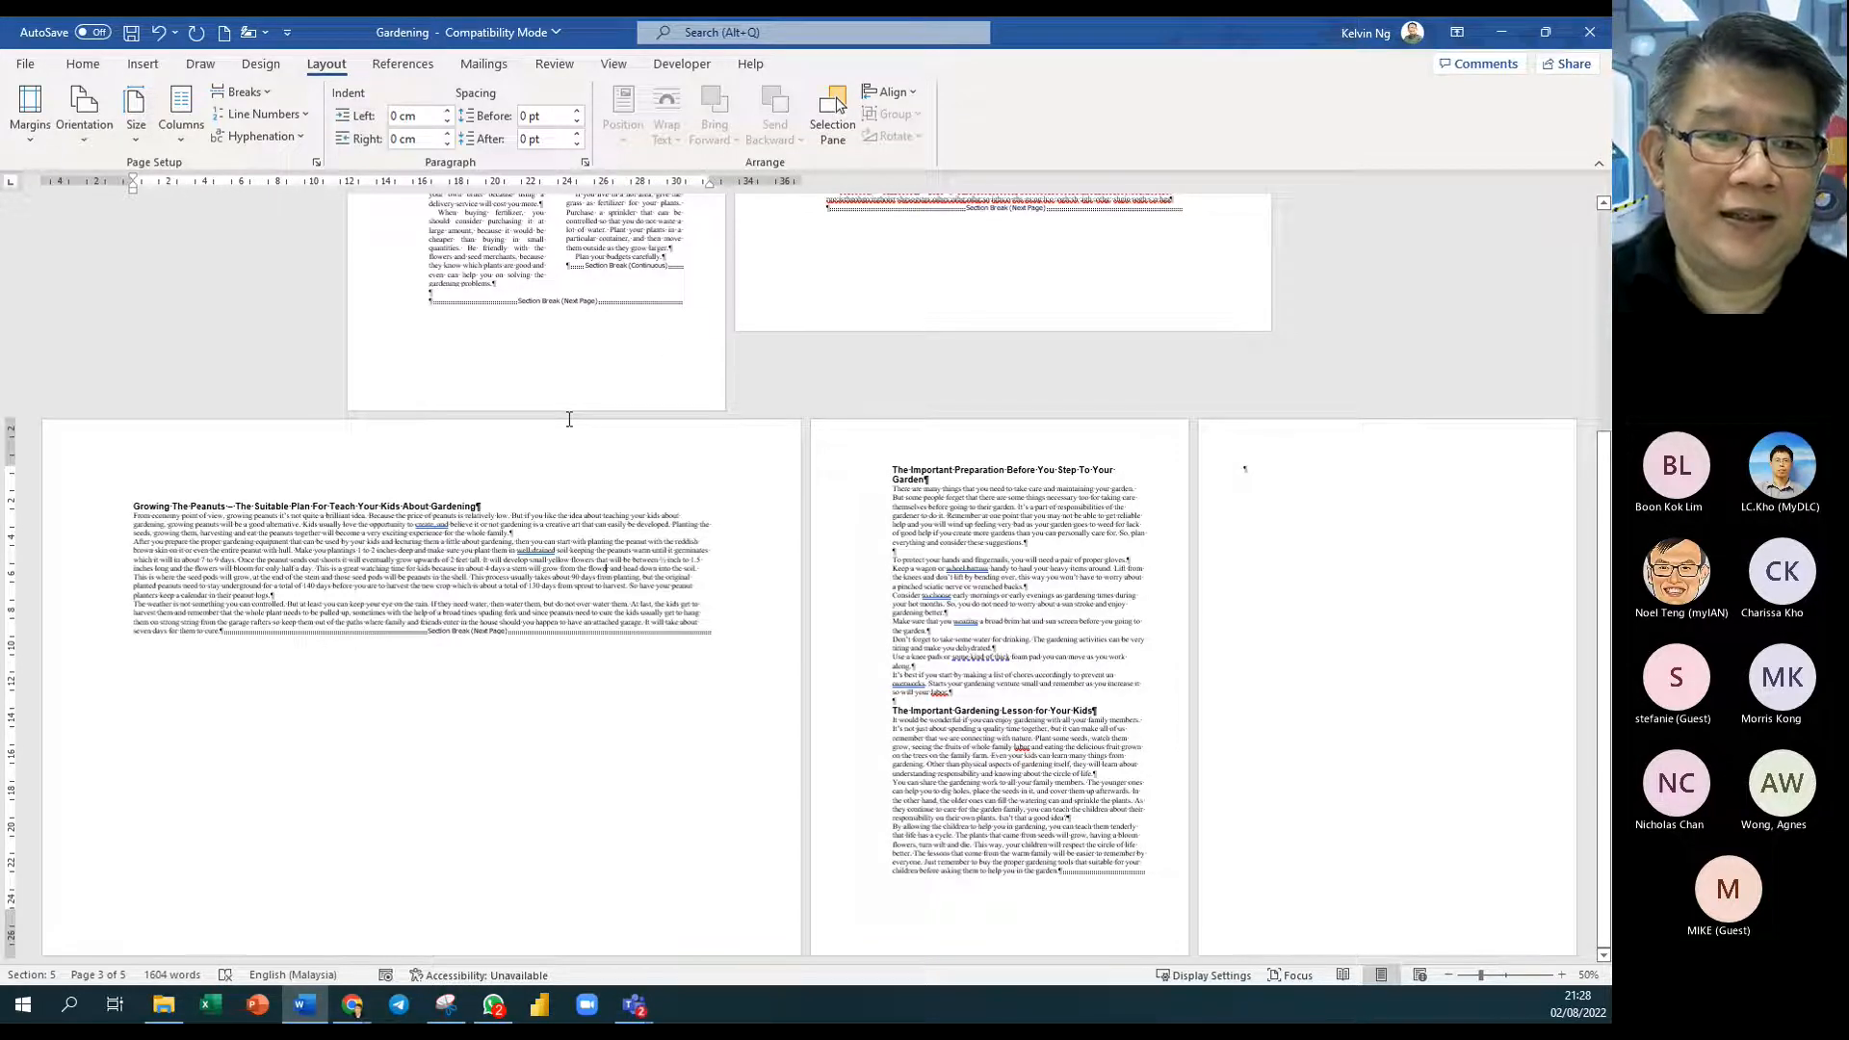
pyautogui.scroll(2, 570, 419)
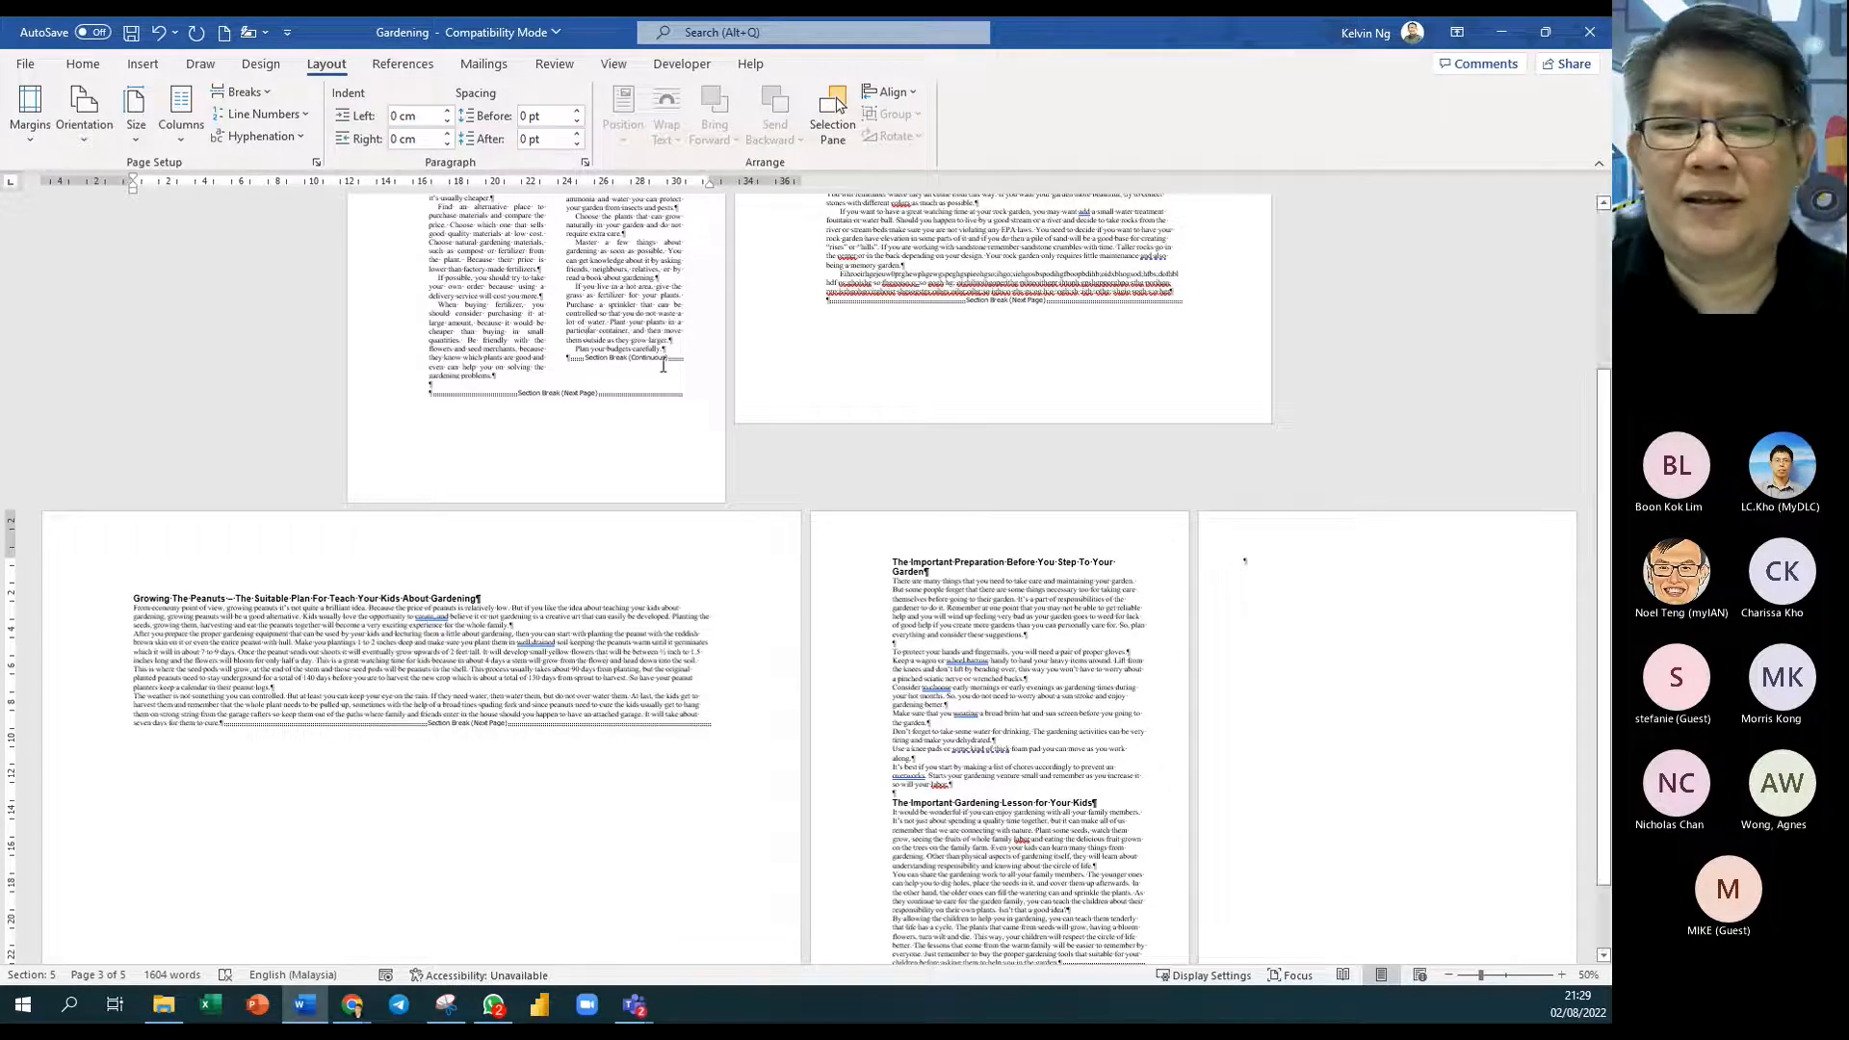
pyautogui.click(647, 467)
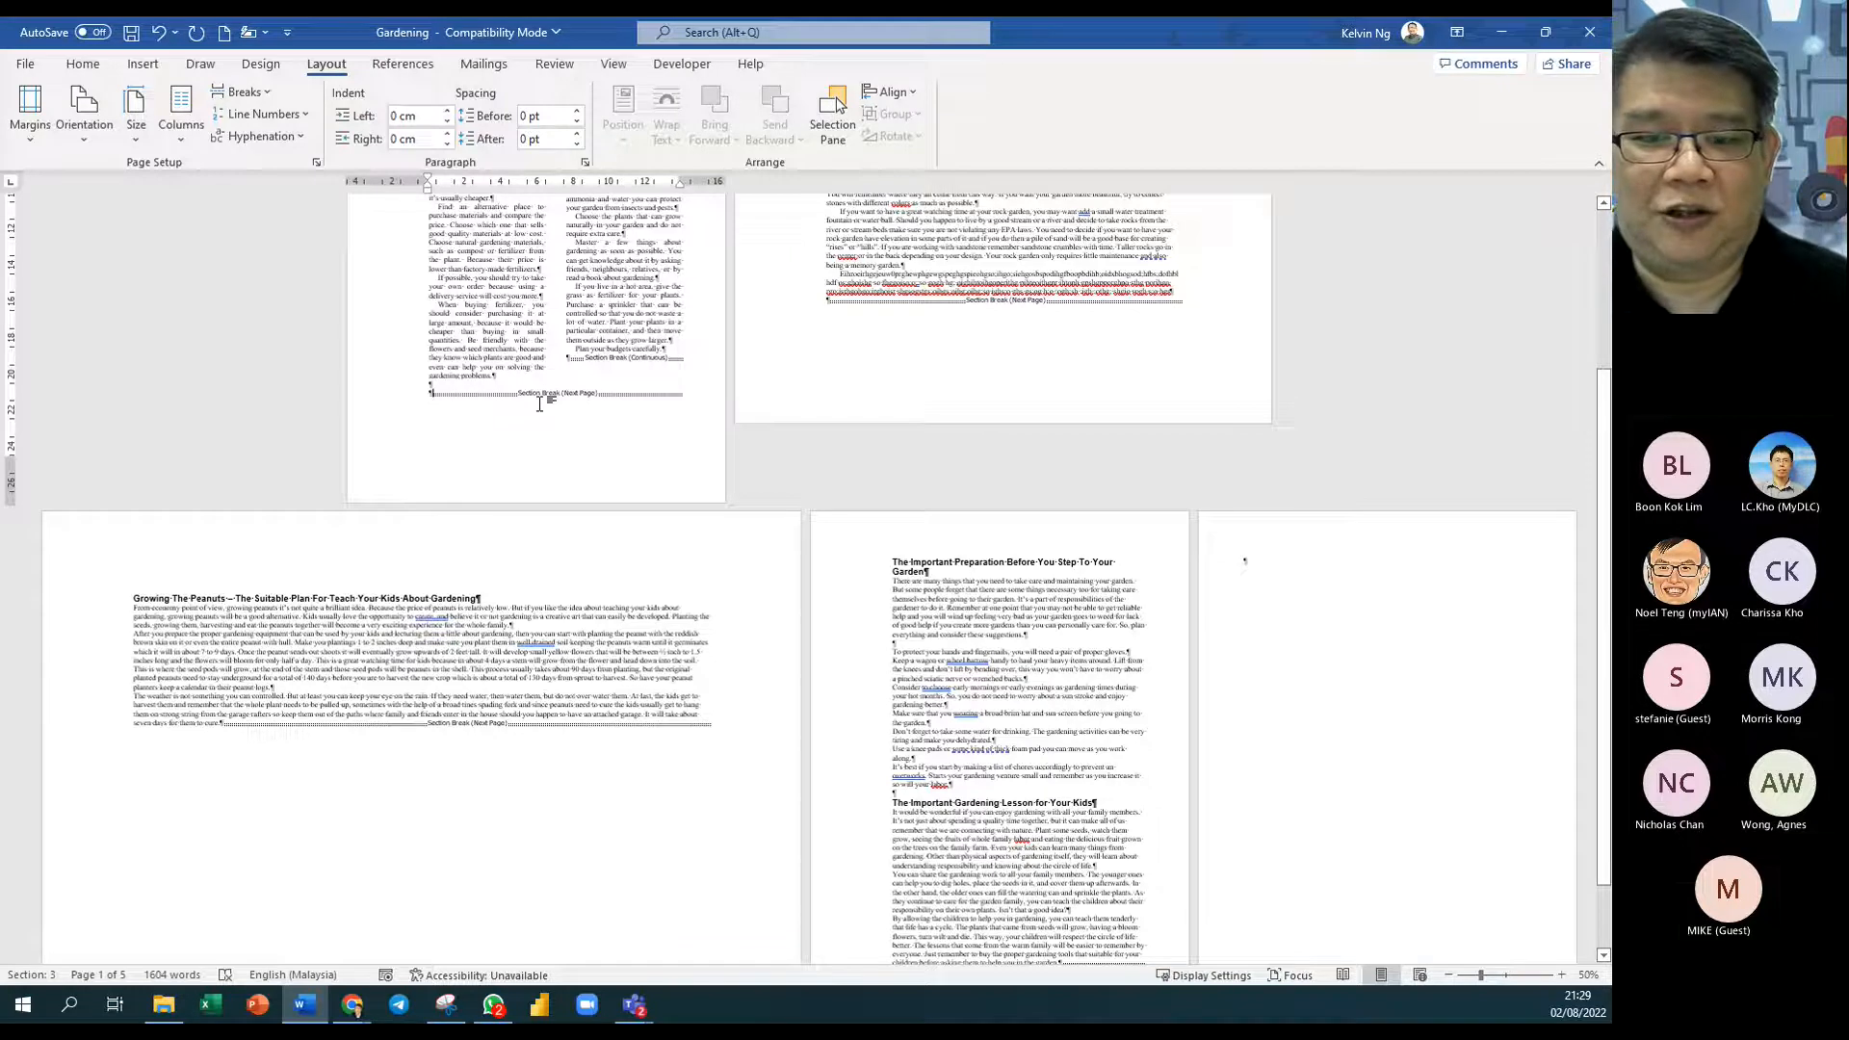
pyautogui.scroll(1, 664, 595)
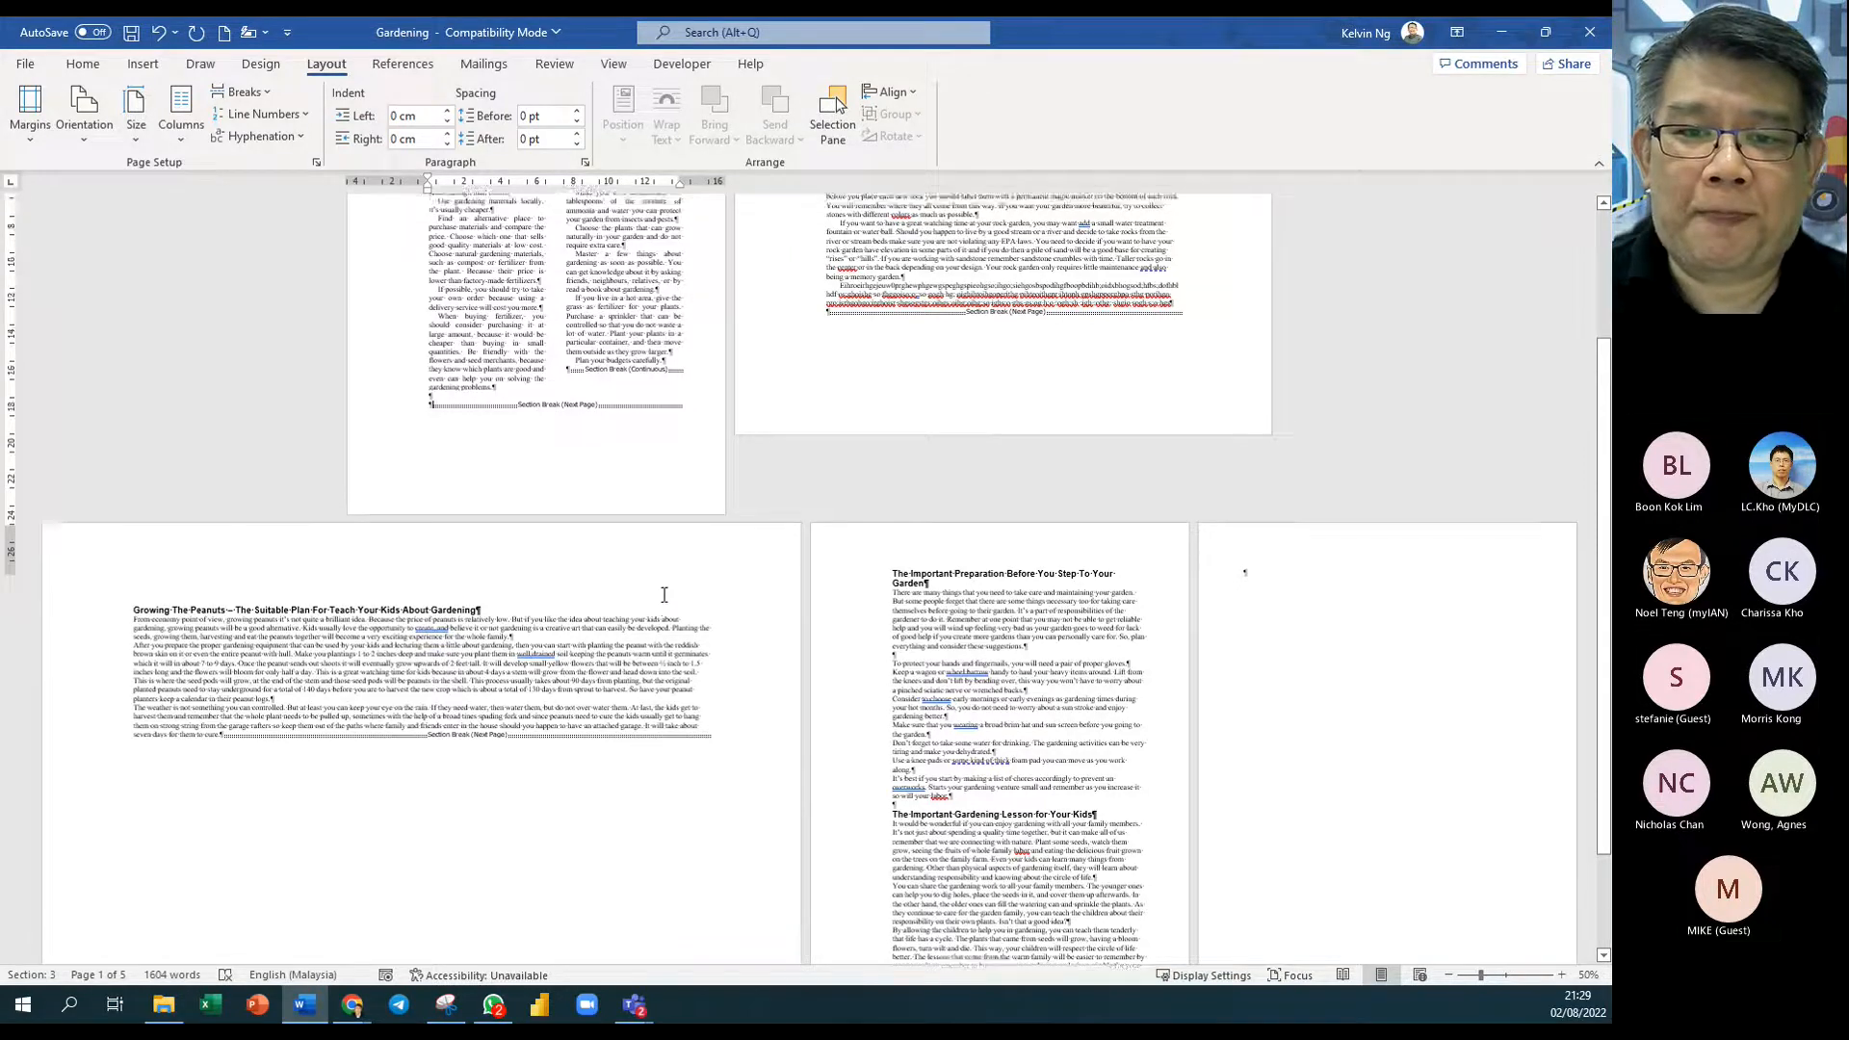
pyautogui.scroll(2, 665, 595)
pyautogui.scroll(-3, 665, 595)
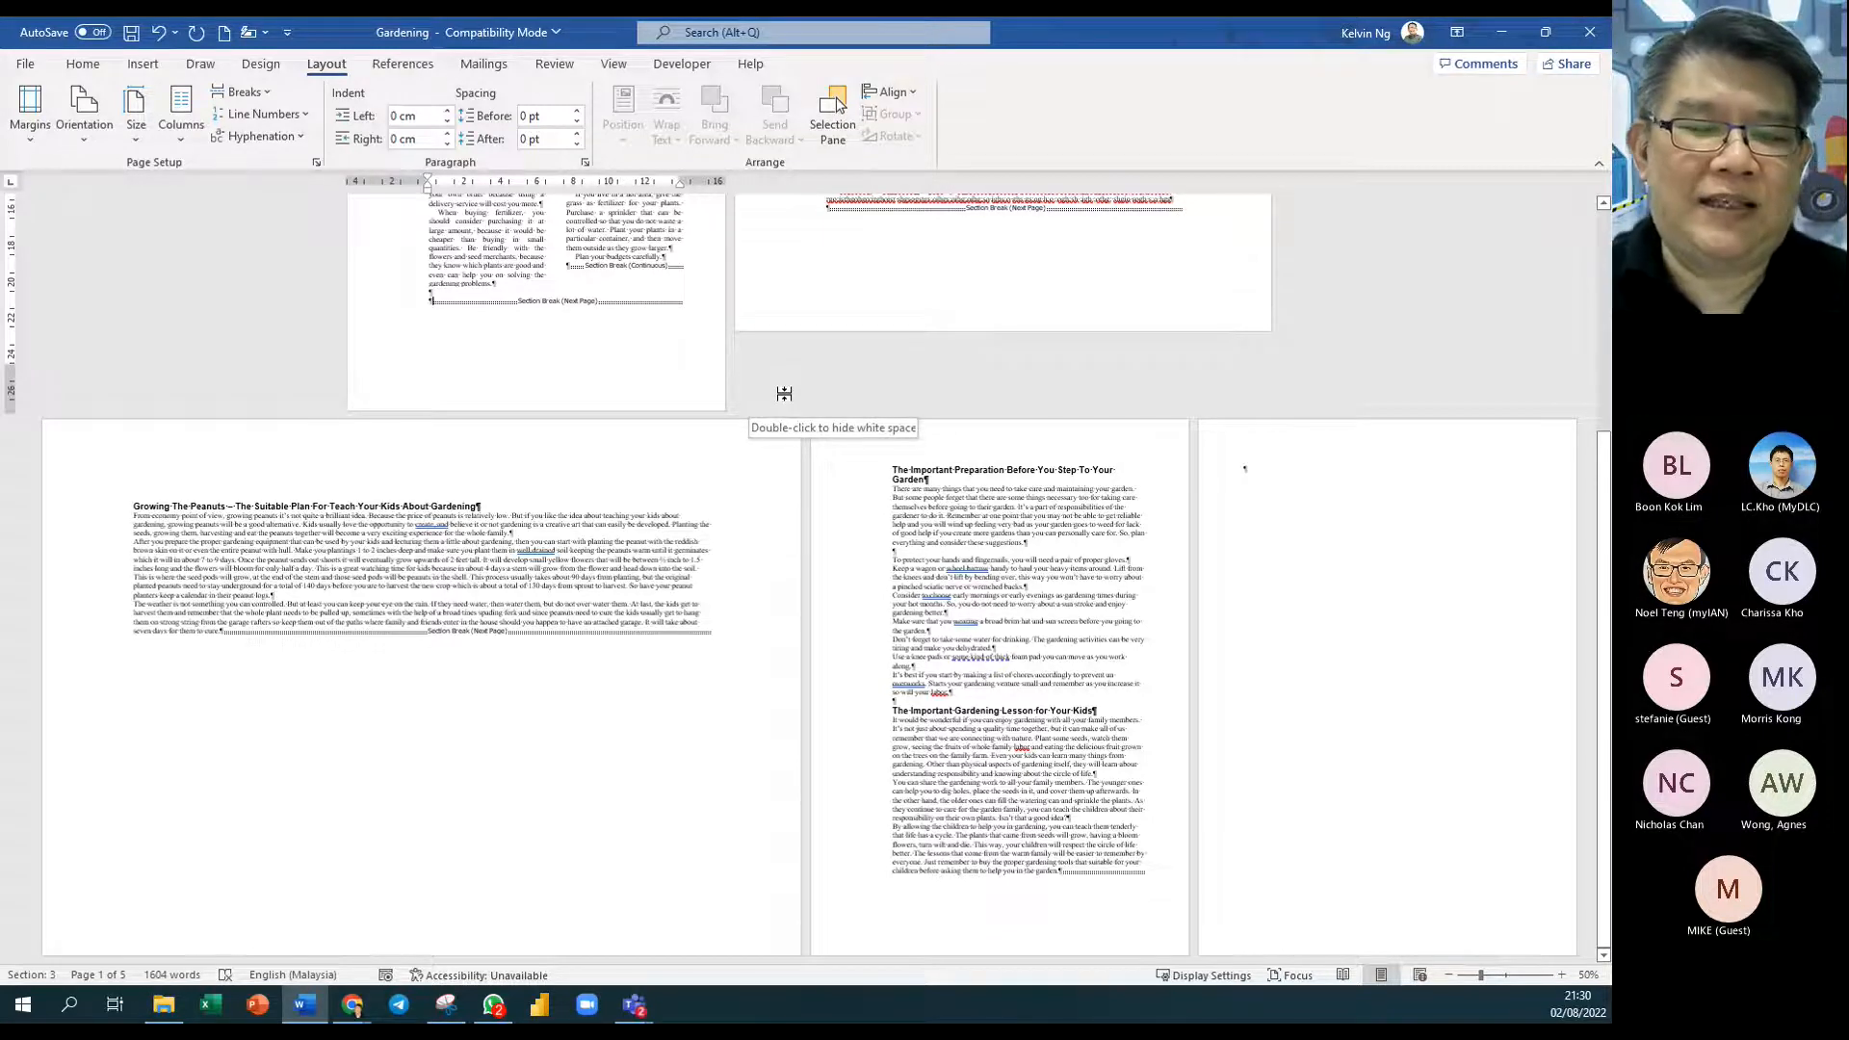
# Step: Hide the paragraph and section break marks in the document, comparing the pages with the marks shown and hidden
pyautogui.scroll(5, 783, 394)
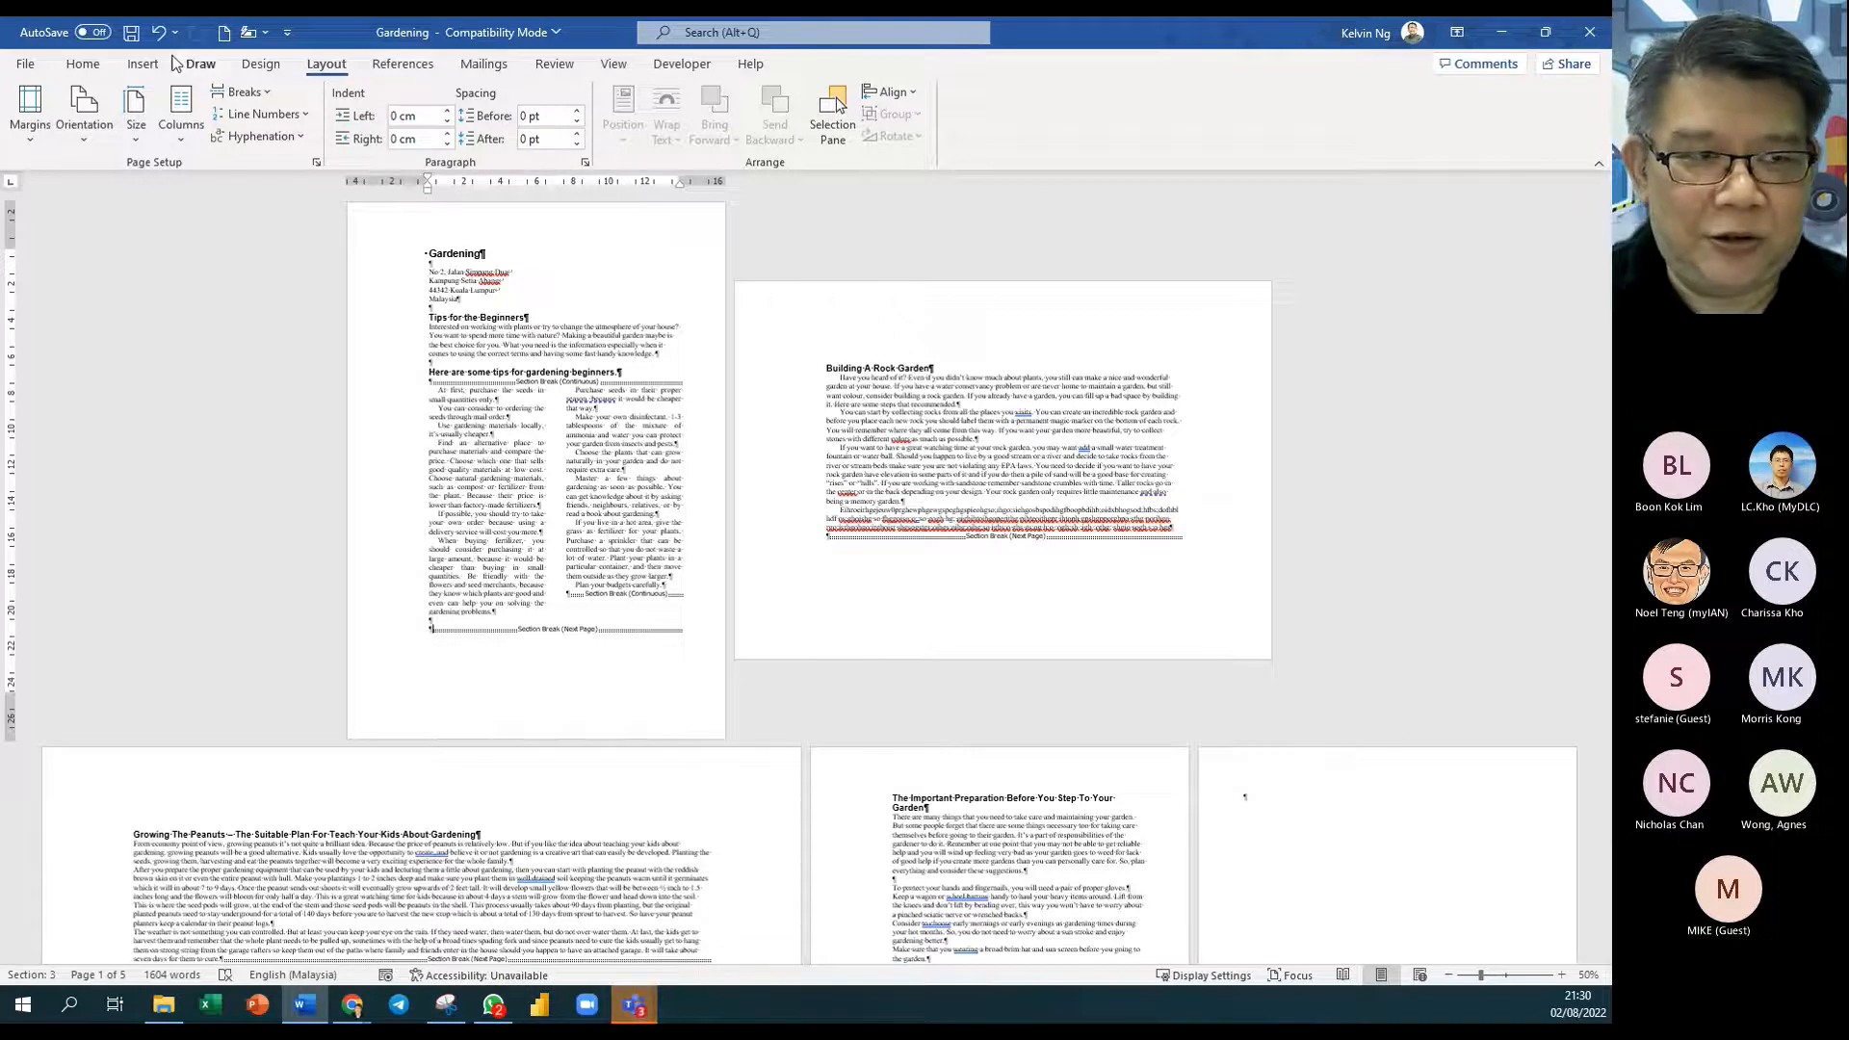
pyautogui.click(90, 67)
pyautogui.click(660, 100)
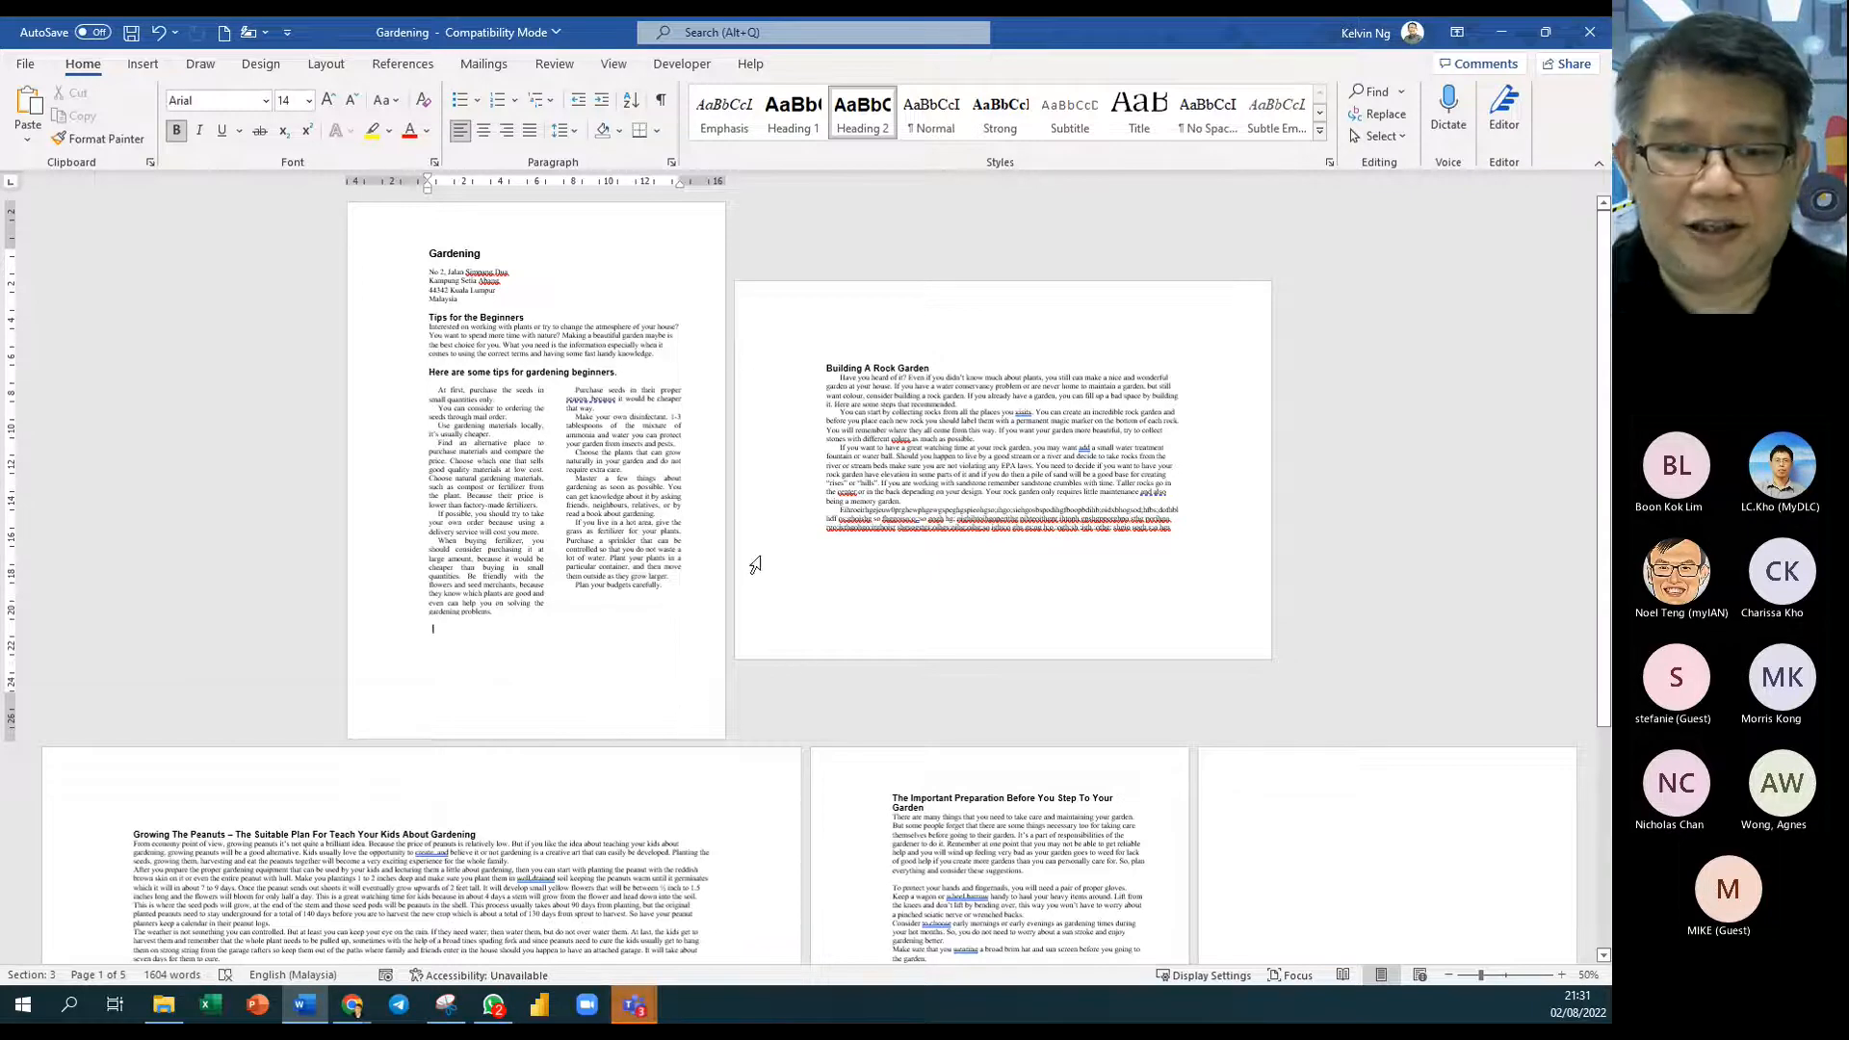
pyautogui.click(661, 100)
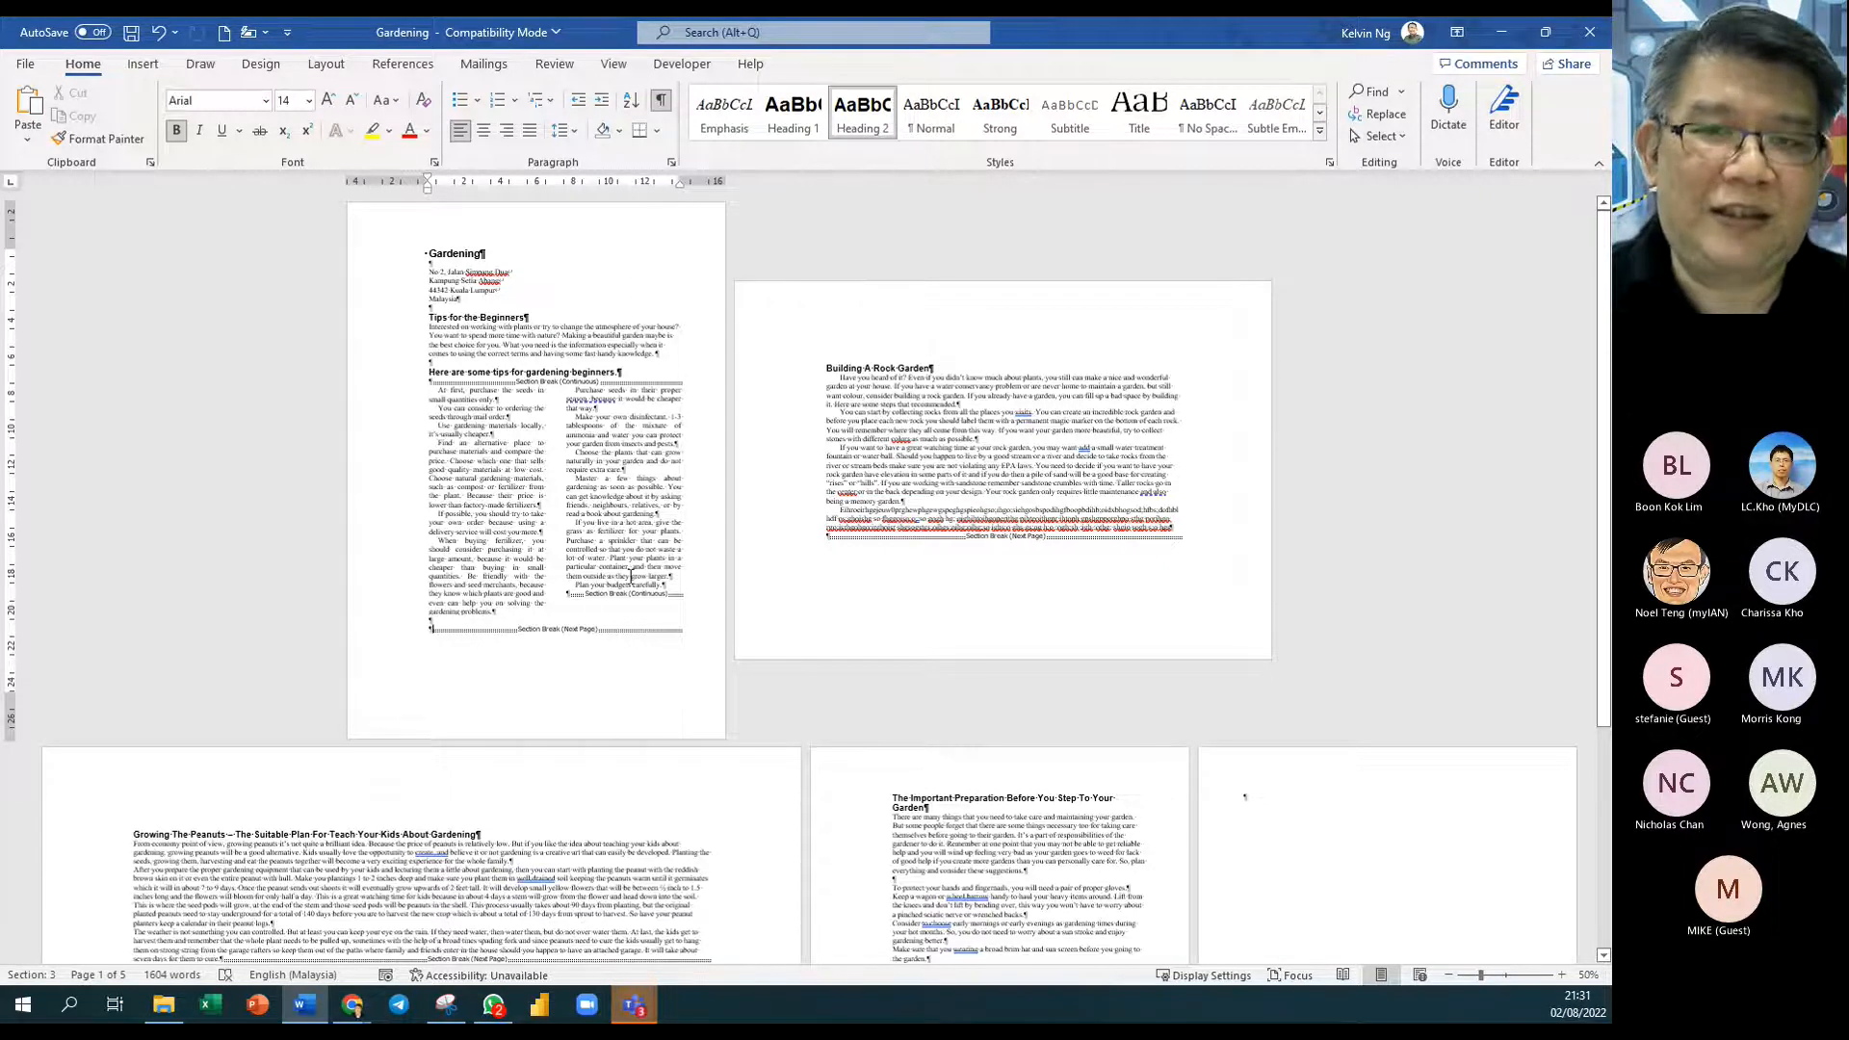
pyautogui.click(664, 102)
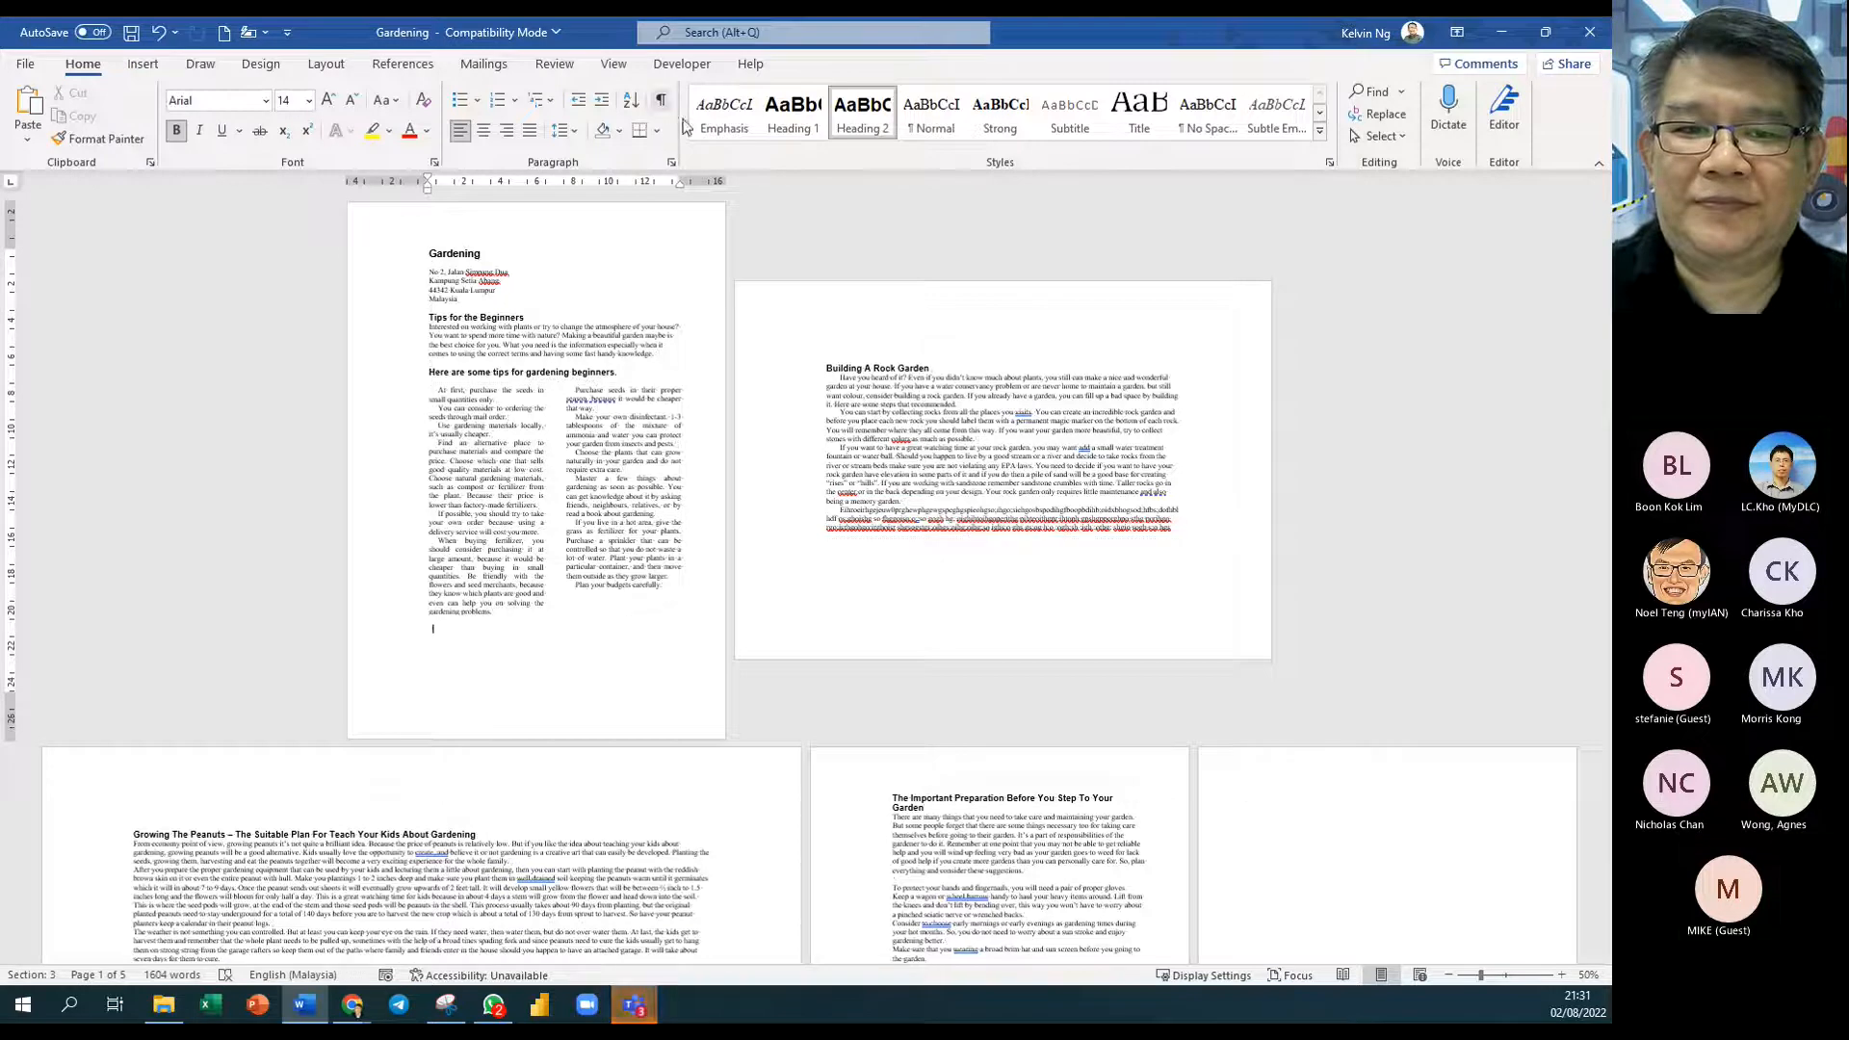